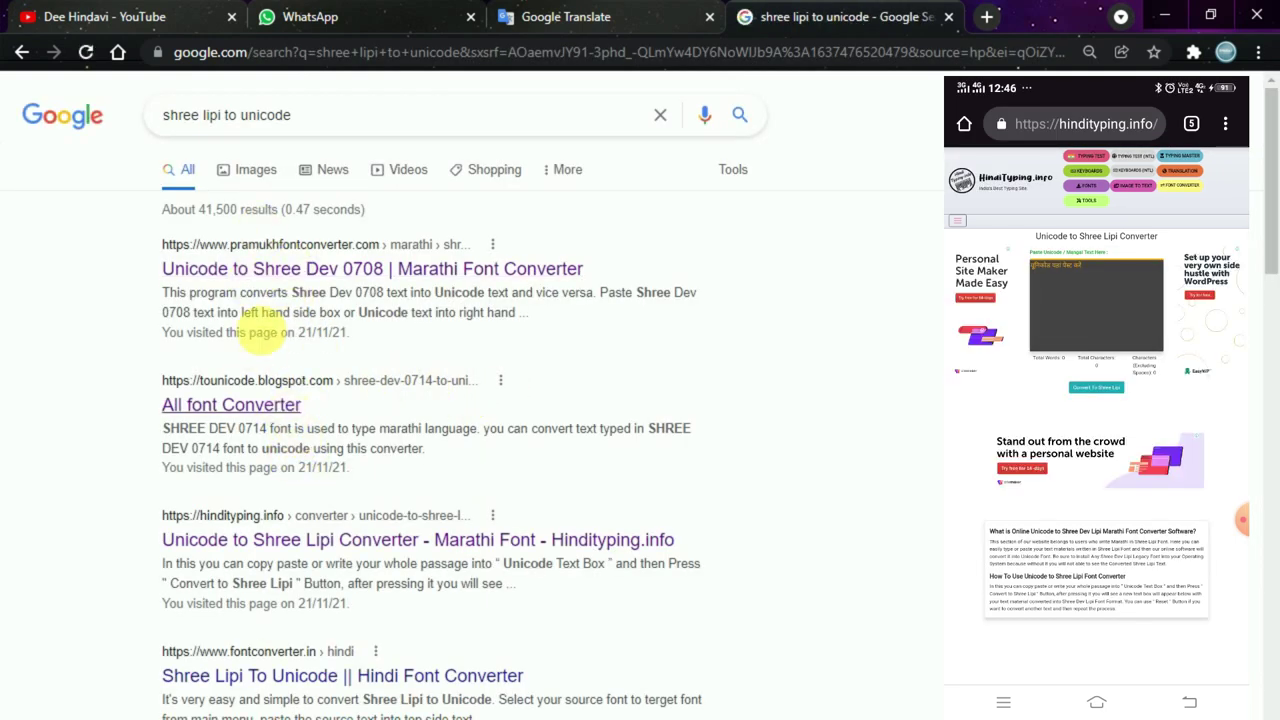
- Open the hindityping.info Unicode to Shree Lipi converter and paste the Marathi text from Google Translate into its Unicode box
{"action": "left_click", "coordinate": [325, 539]}
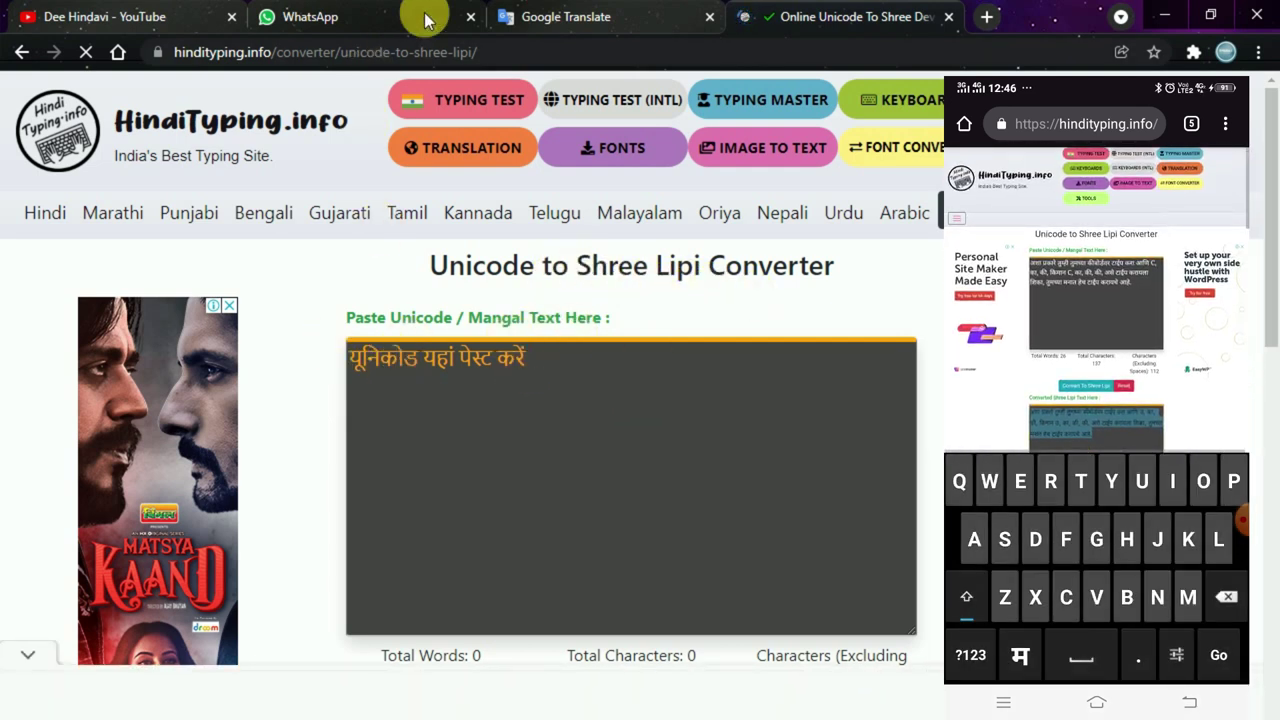
{"action": "left_click", "coordinate": [573, 30]}
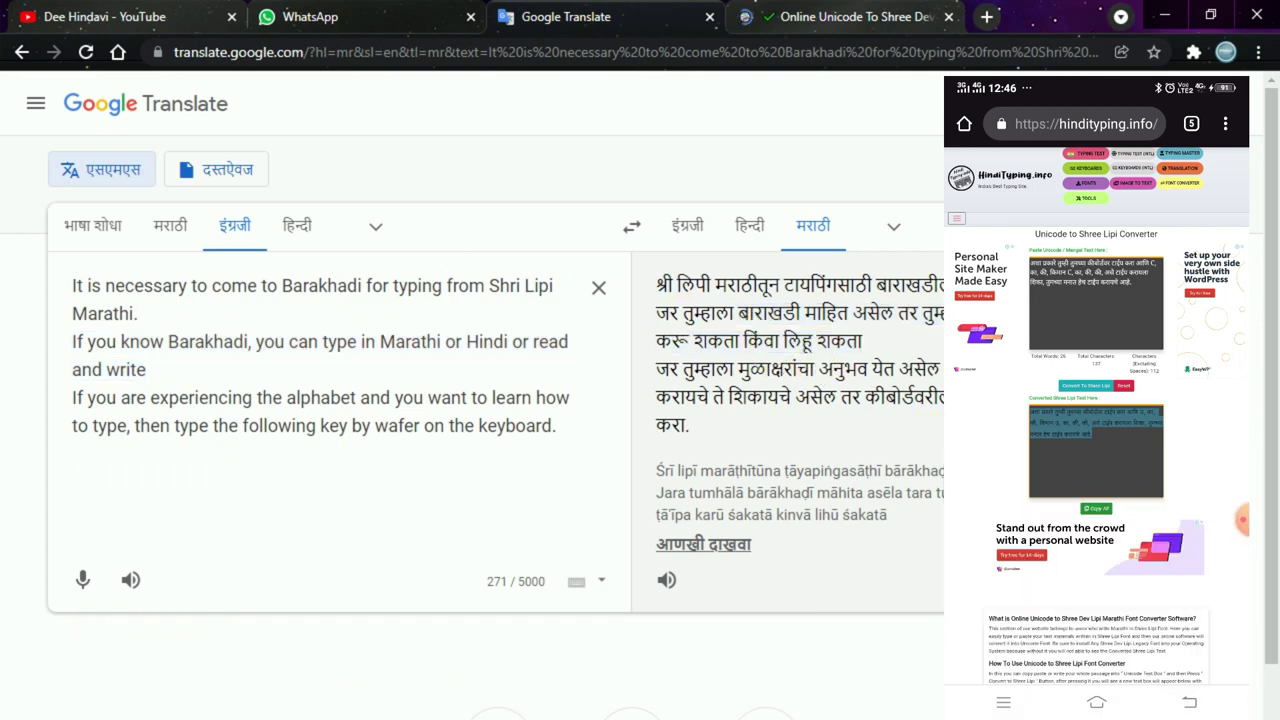
{"action": "left_click", "coordinate": [808, 14]}
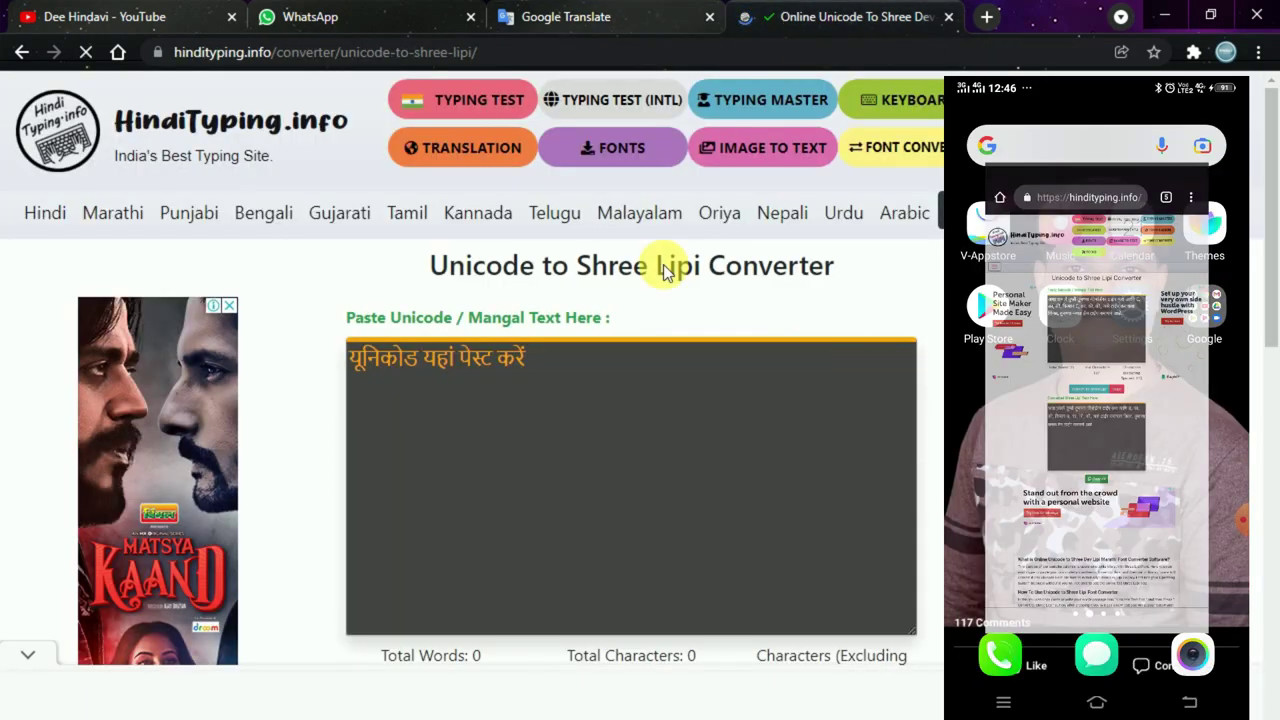
{"action": "right_click", "coordinate": [489, 370]}
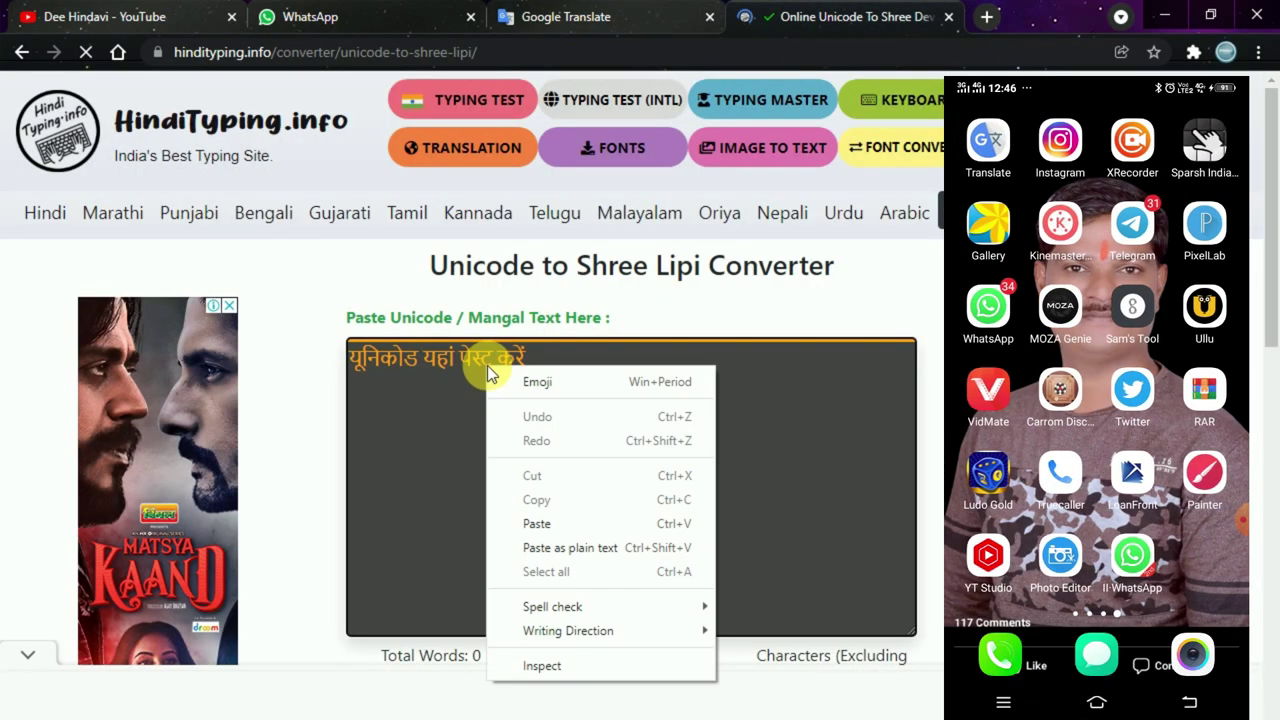
{"action": "left_click", "coordinate": [540, 528]}
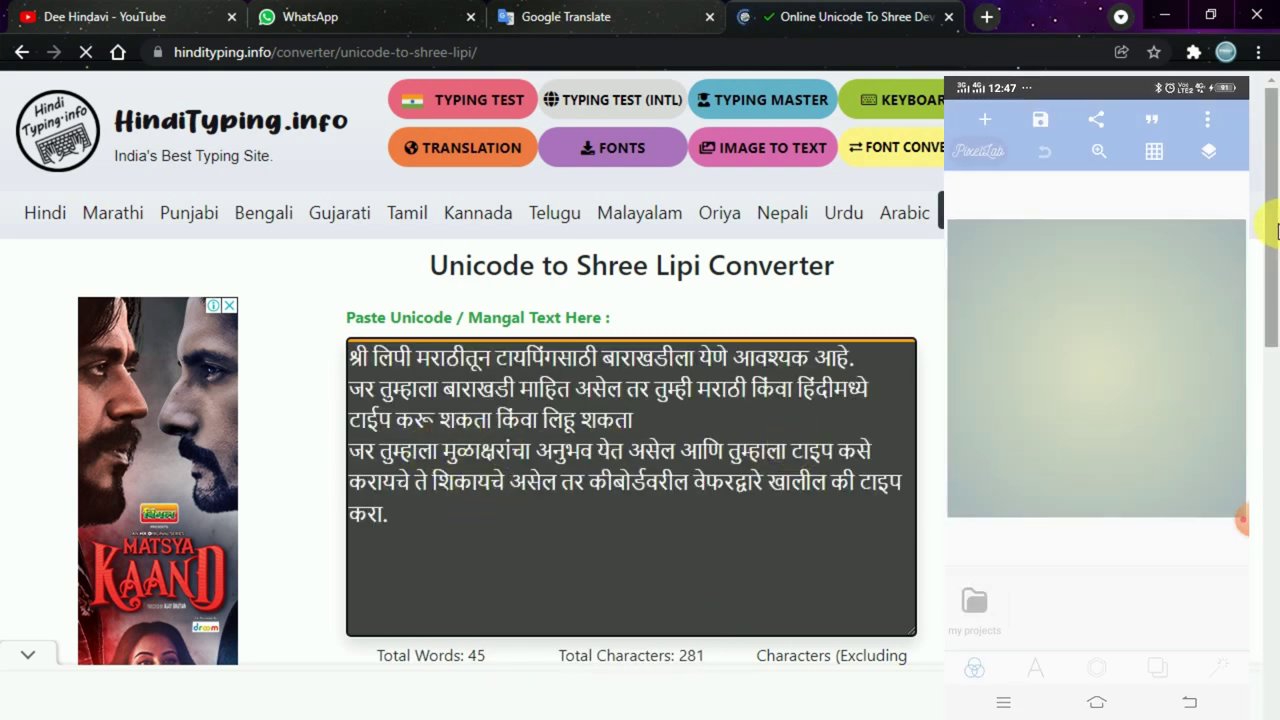
- Convert the pasted Marathi text to Shree Lipi and copy all of the converted text
{"action": "left_click_drag", "start_coordinate": [1276, 230], "coordinate": [1277, 351]}
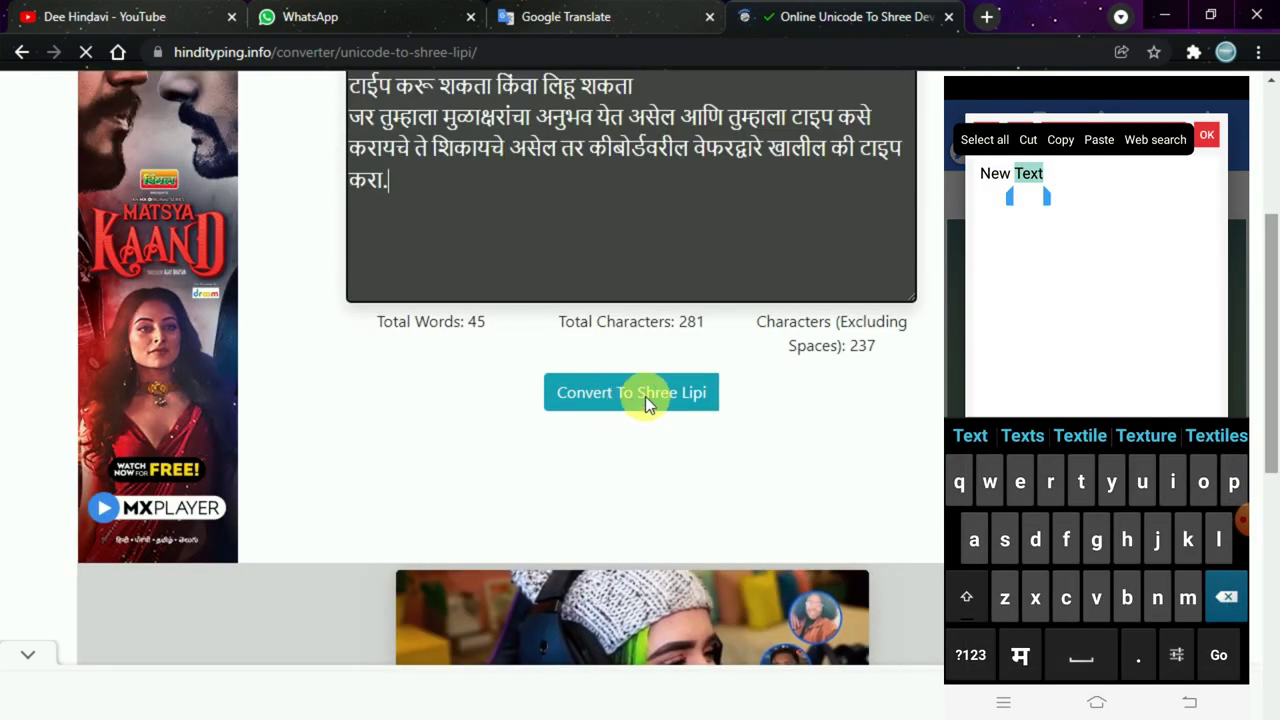
{"action": "left_click", "coordinate": [632, 398]}
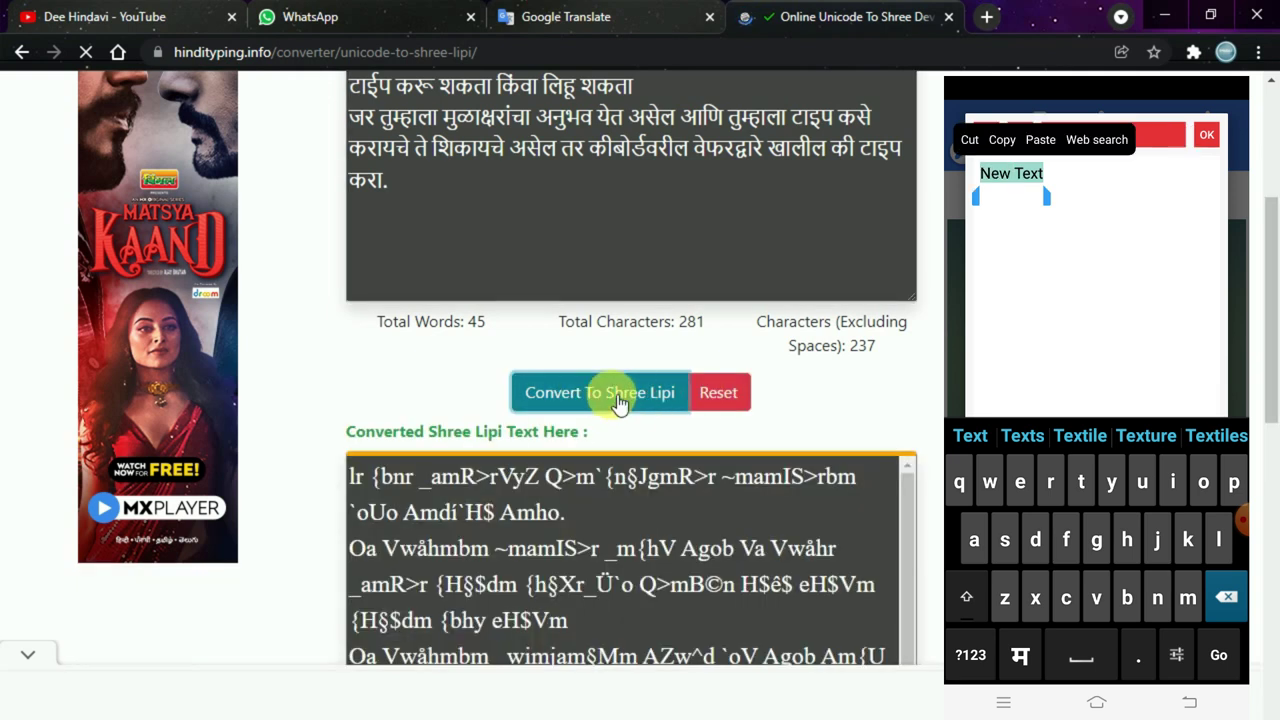
{"action": "left_click", "coordinate": [1040, 139]}
{"action": "left_click_drag", "start_coordinate": [1277, 351], "coordinate": [1277, 430]}
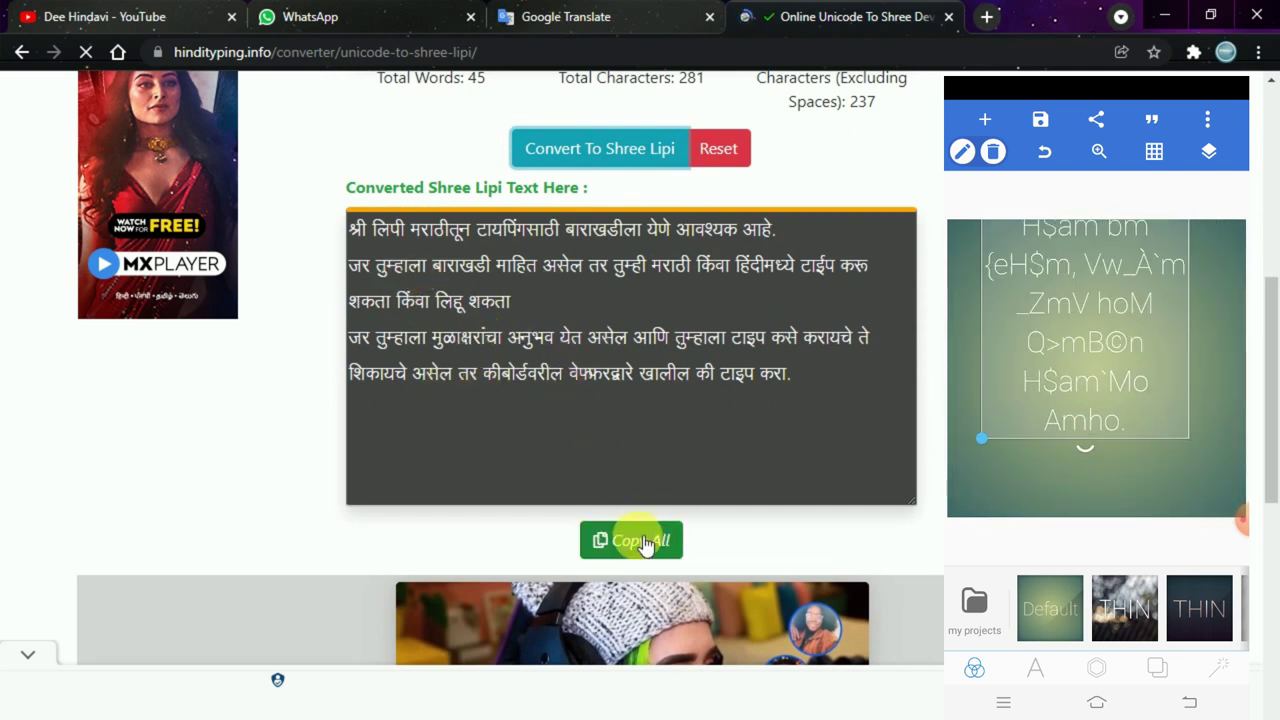
{"action": "left_click", "coordinate": [638, 540]}
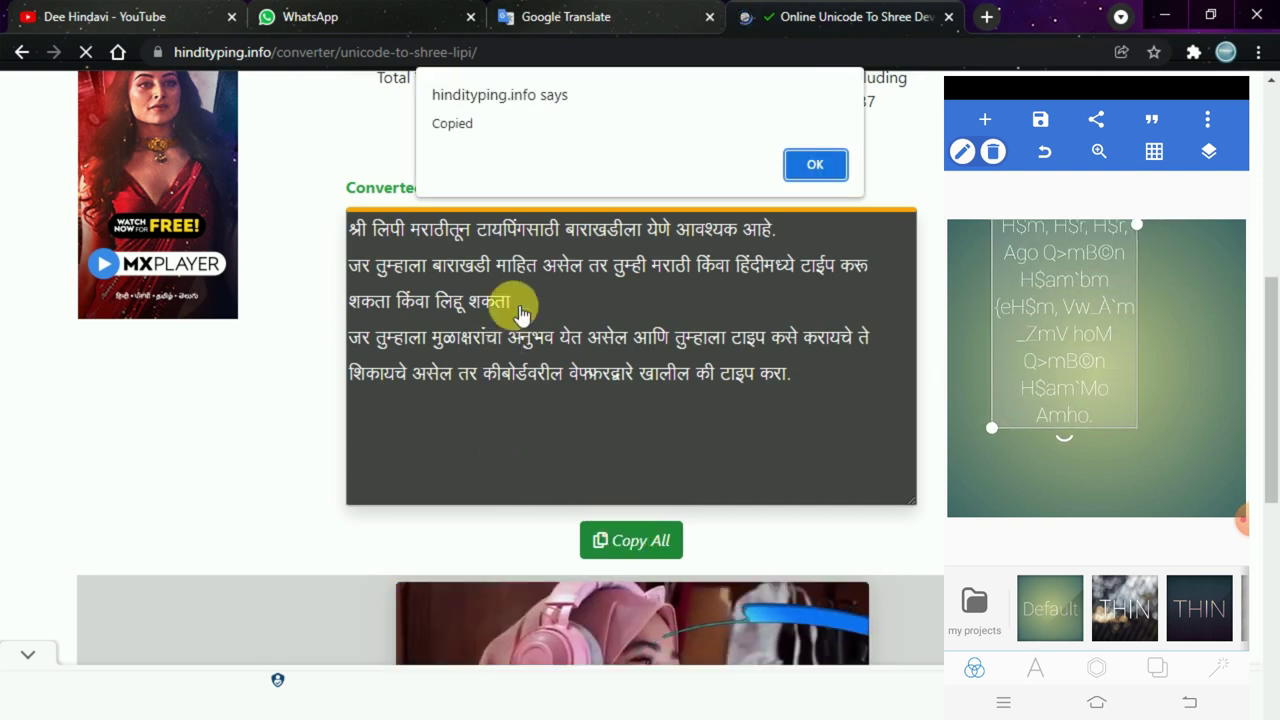
{"action": "left_click", "coordinate": [798, 167]}
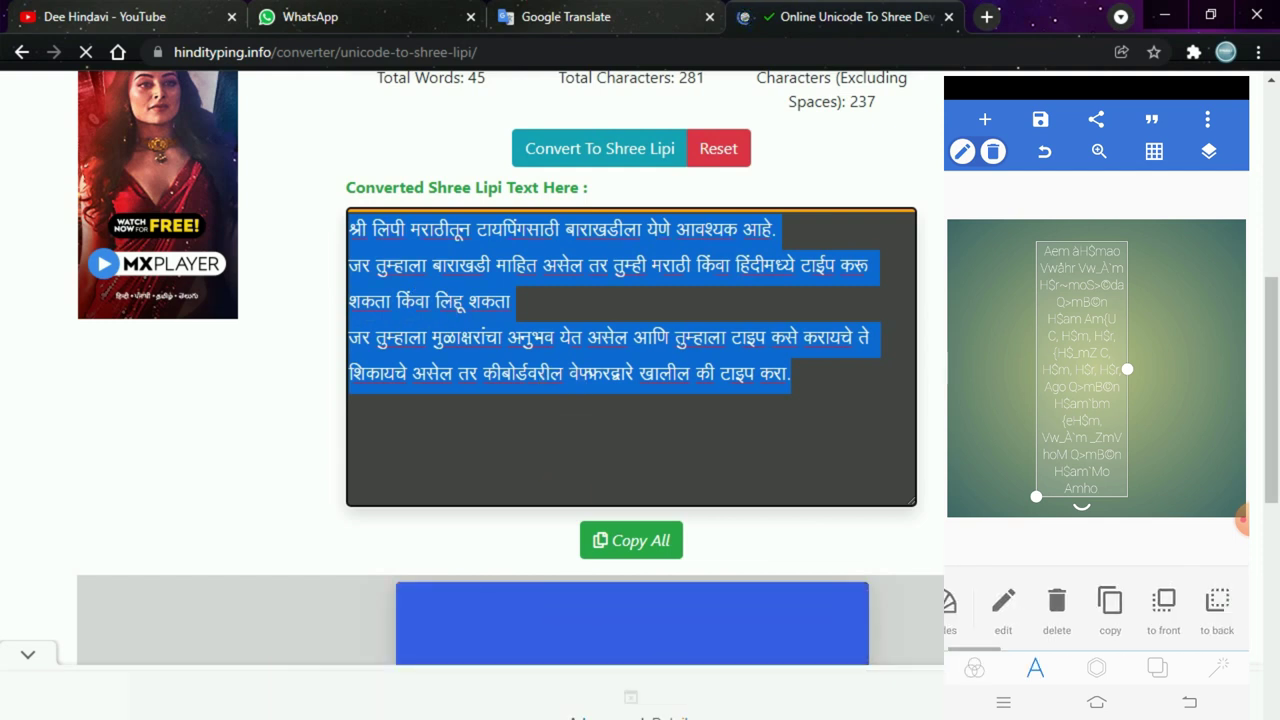
- Switch to Photoshop and create a new document from the recent 1280 x 720 px @ 72 ppcm preset
{"action": "key", "text": "alt+Tab"}
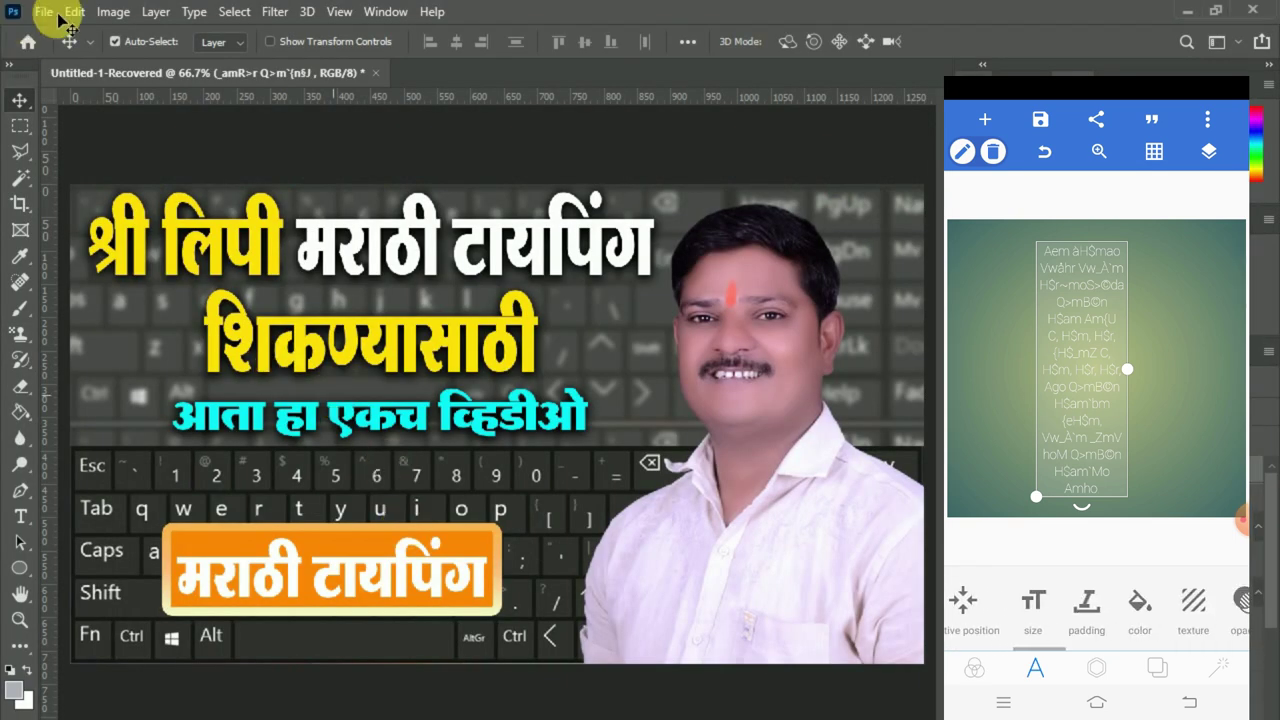
{"action": "left_click", "coordinate": [44, 13]}
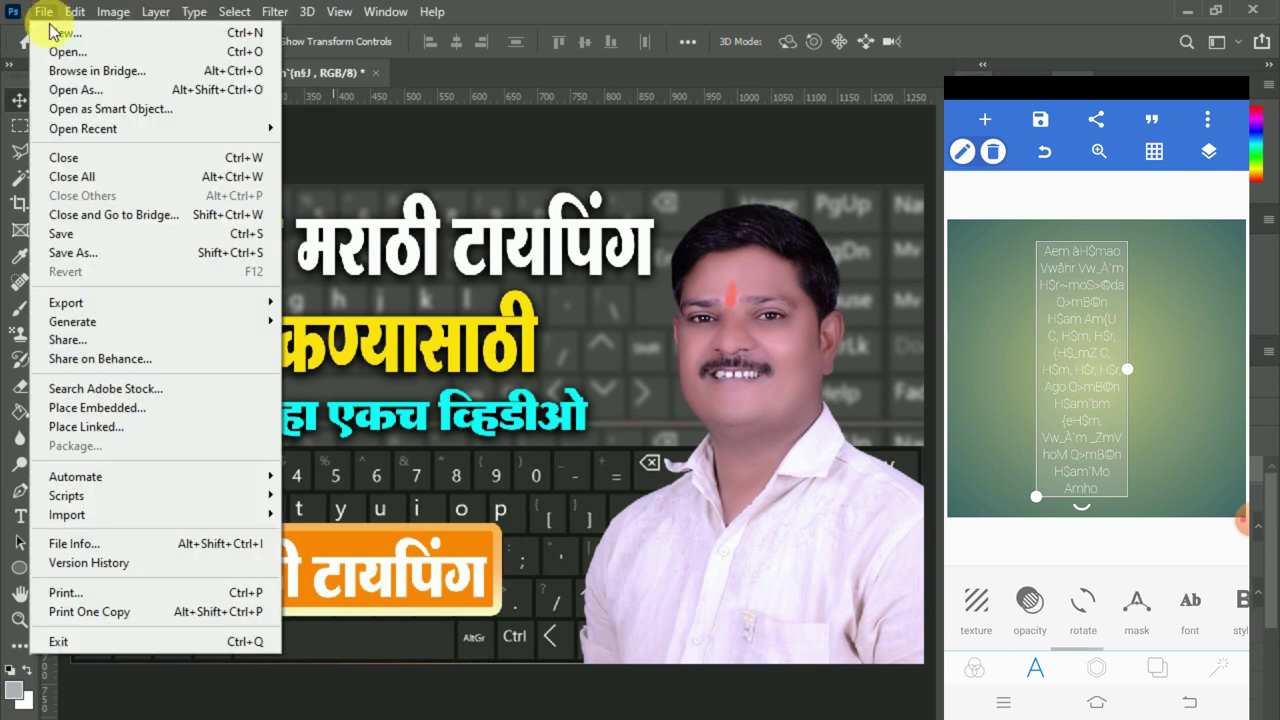
{"action": "left_click", "coordinate": [46, 14]}
{"action": "key", "text": "ctrl+n"}
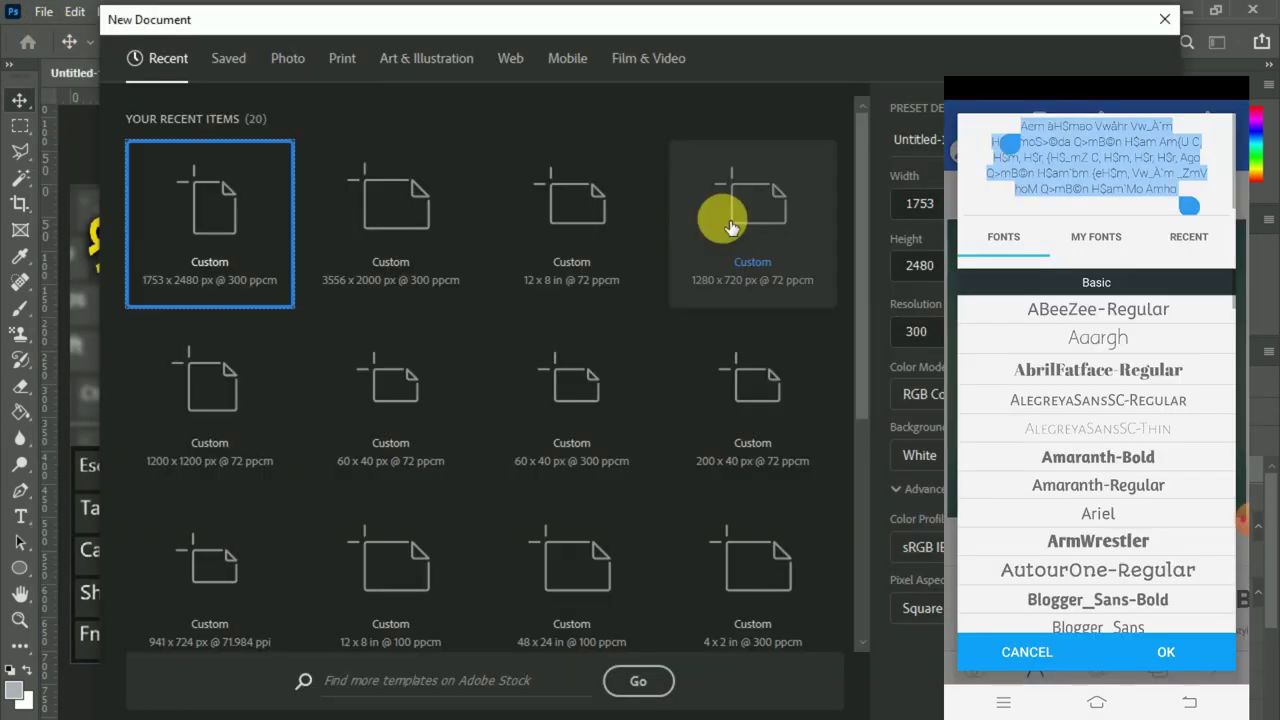
{"action": "left_click", "coordinate": [712, 230]}
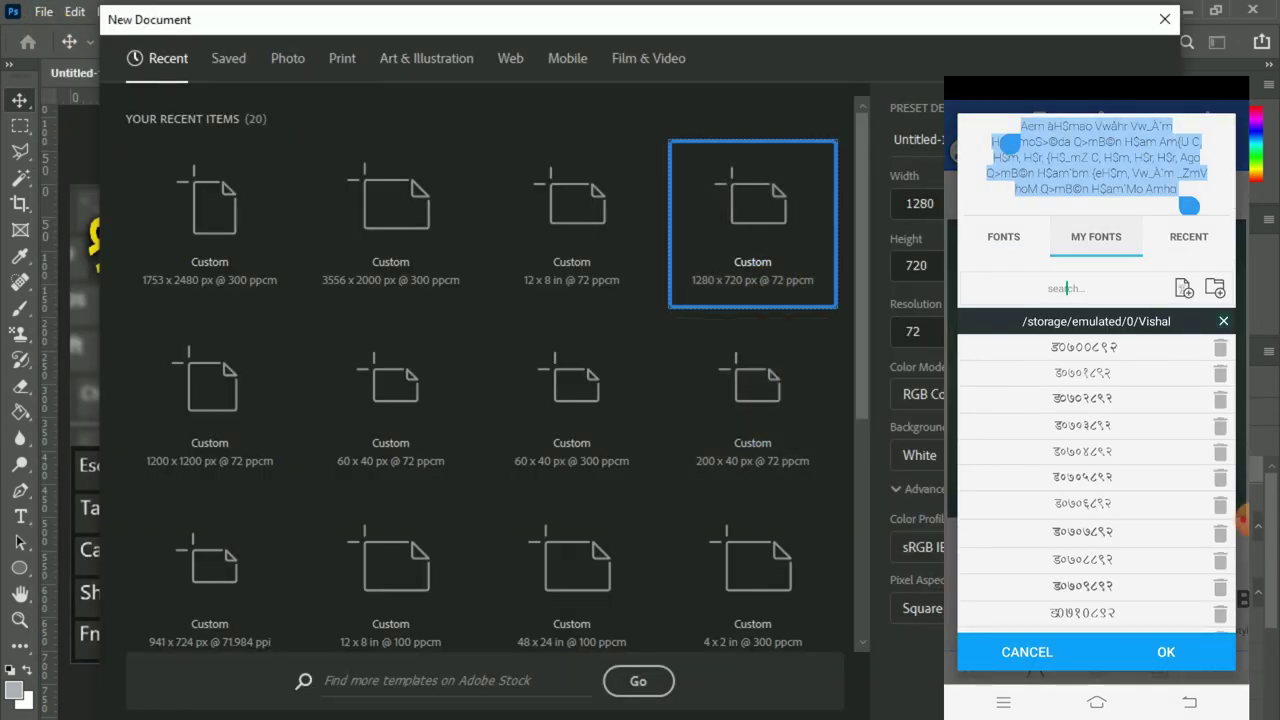
{"action": "key", "text": "Return"}
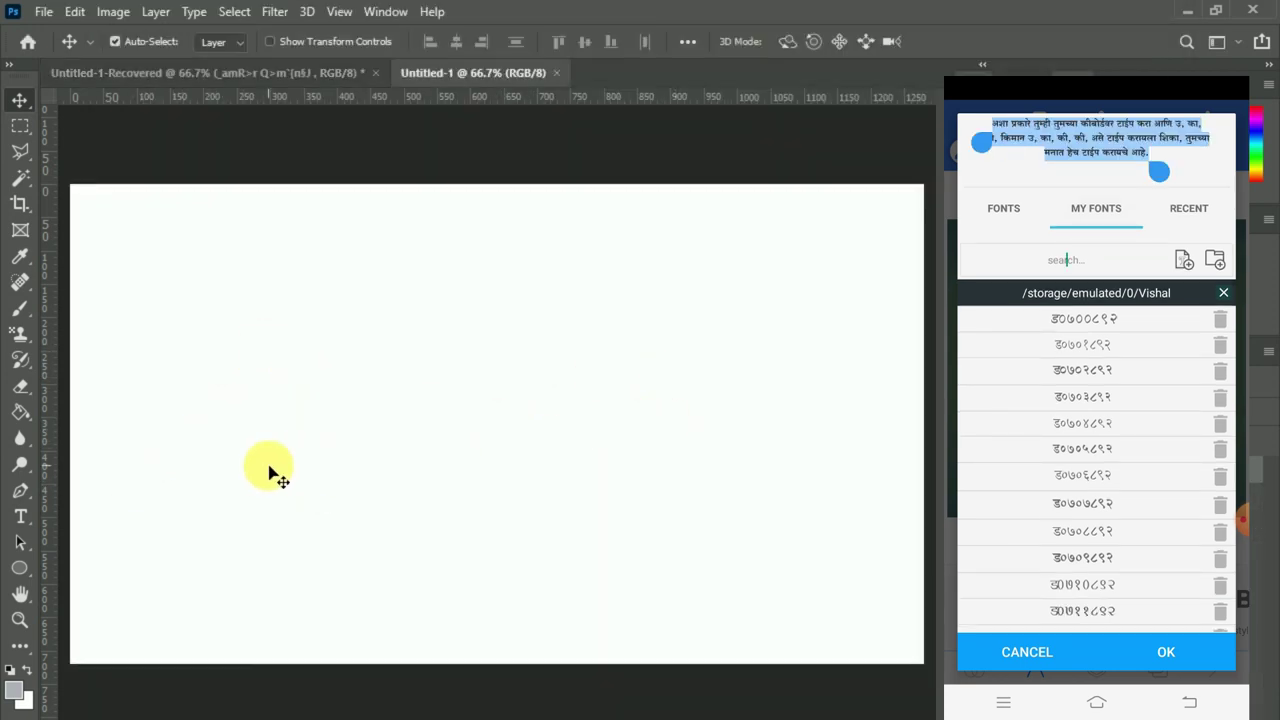
- Start a horizontal text layer on the blank canvas and set its text colour to black
{"action": "left_click", "coordinate": [21, 521]}
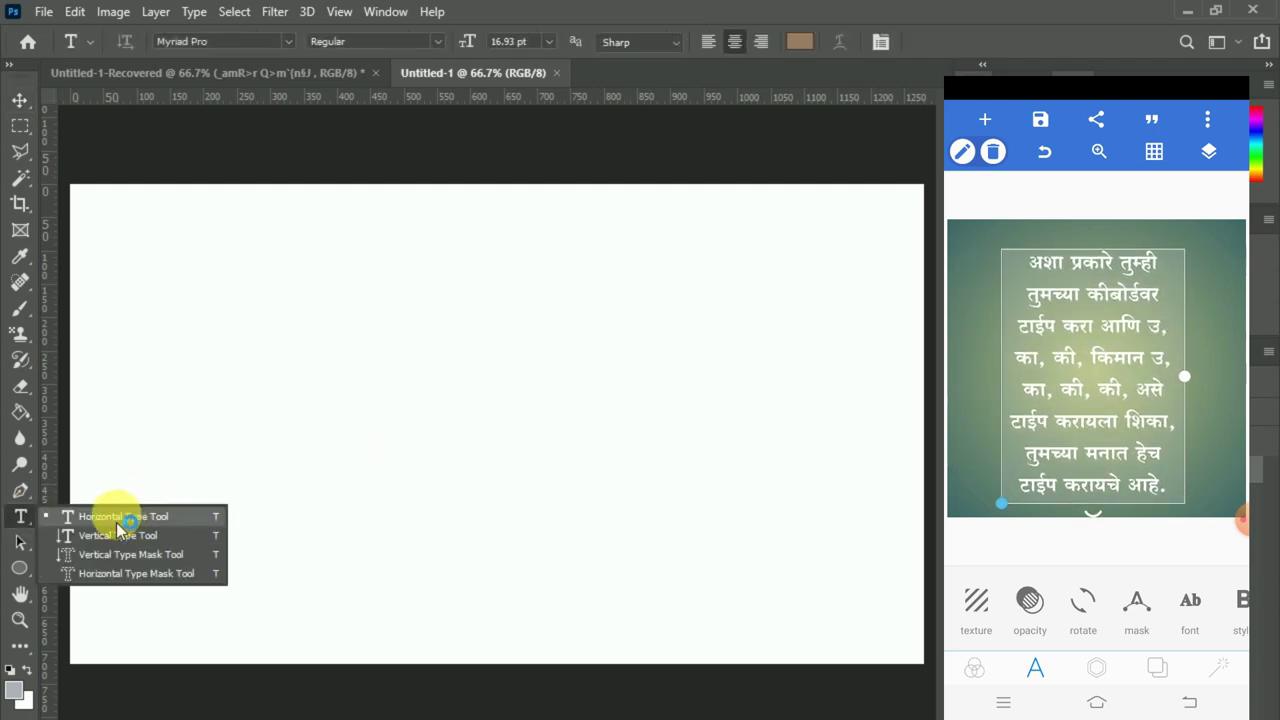
{"action": "left_click", "coordinate": [90, 516]}
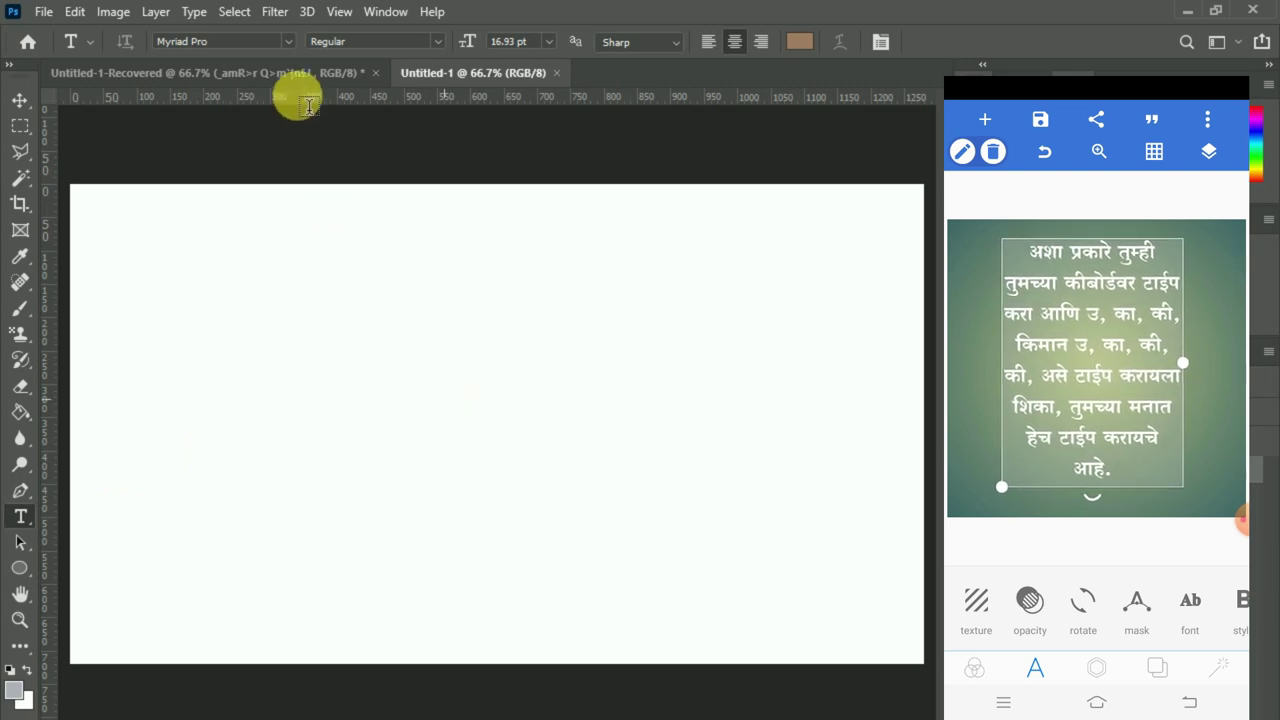
{"action": "key", "text": "ctrl+v"}
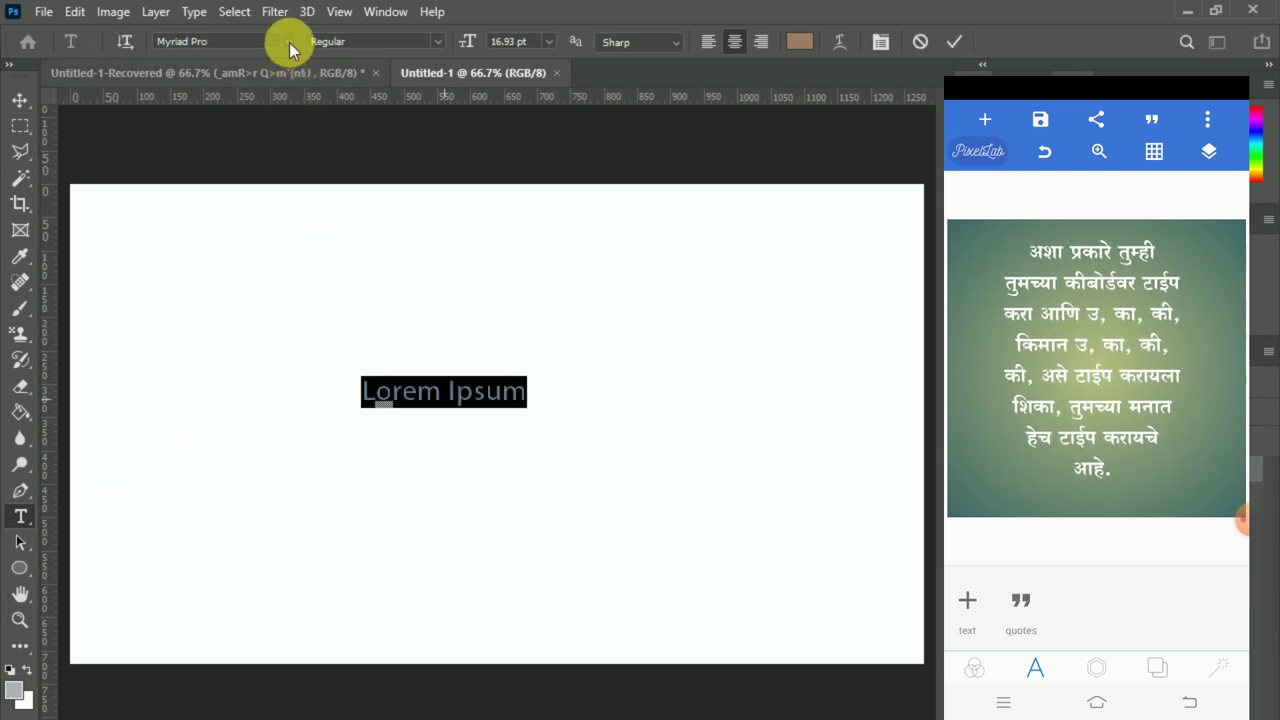
{"action": "left_click", "coordinate": [796, 41]}
{"action": "left_click", "coordinate": [760, 462]}
{"action": "key", "text": "Return"}
- Set the text font to SHREE-DEV7-1095 and replace the placeholder with the copied Shree Lipi text
{"action": "left_click", "coordinate": [289, 41]}
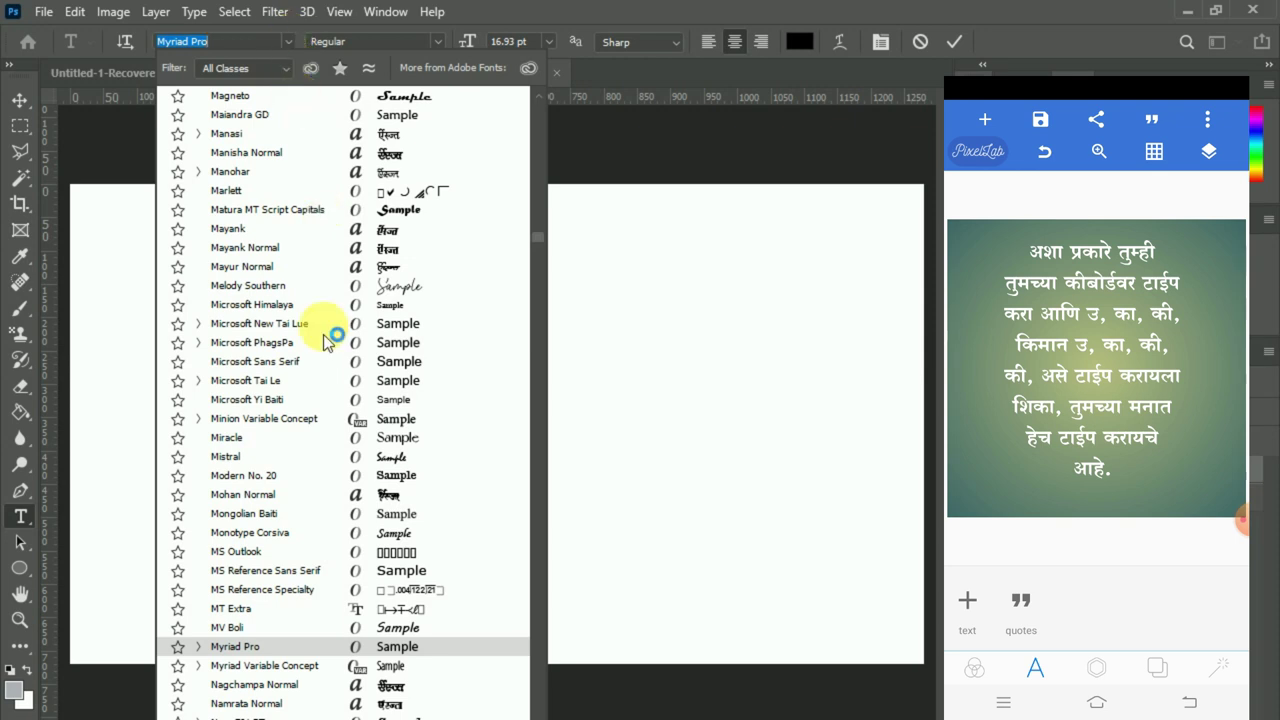
{"action": "scroll", "coordinate": [400, 205], "scroll_direction": "up", "scroll_amount": 15}
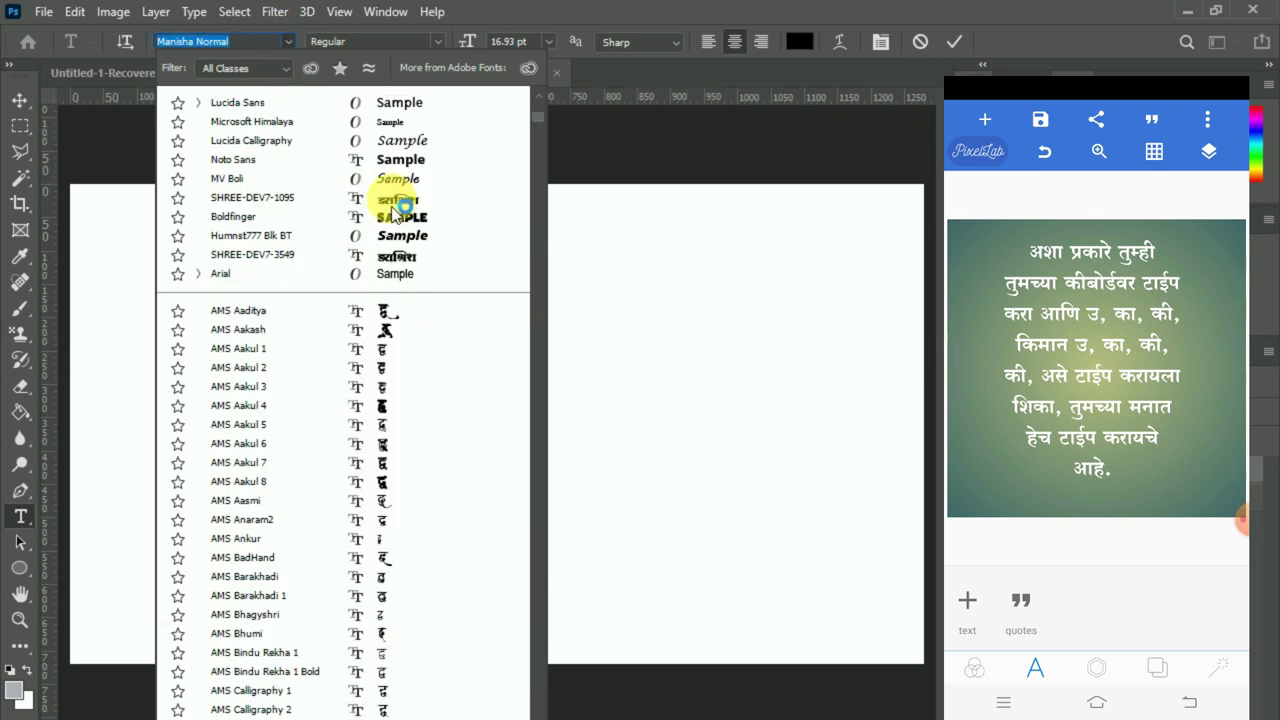
{"action": "left_click", "coordinate": [399, 203]}
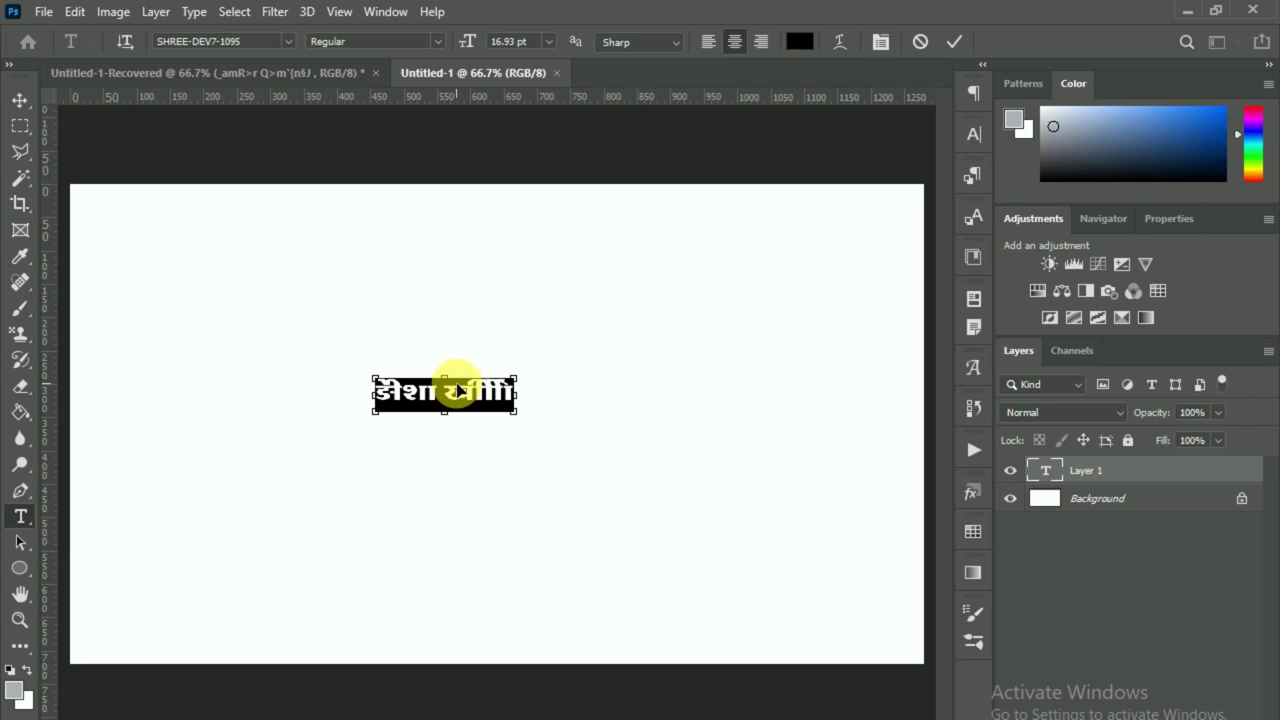
{"action": "key", "text": "ctrl+v"}
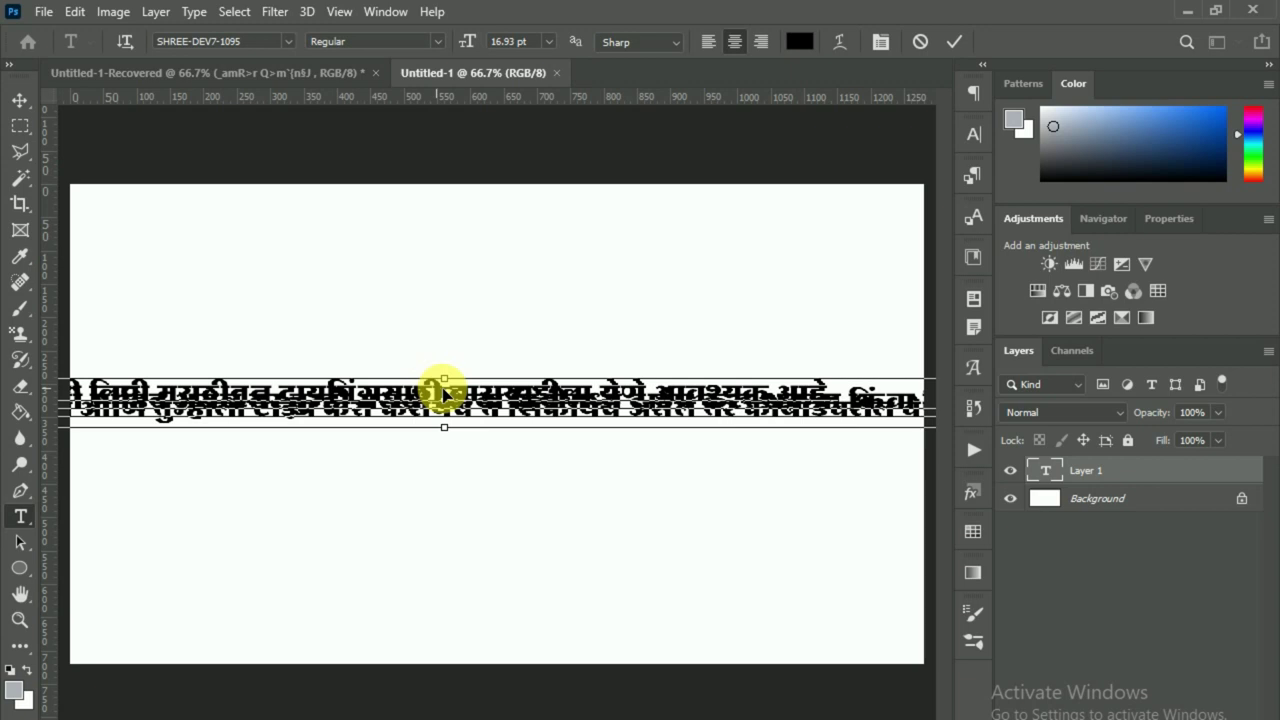
- Set all of the pasted text to a size of 7 pt with 14 pt leading
{"action": "key", "text": "ctrl+a"}
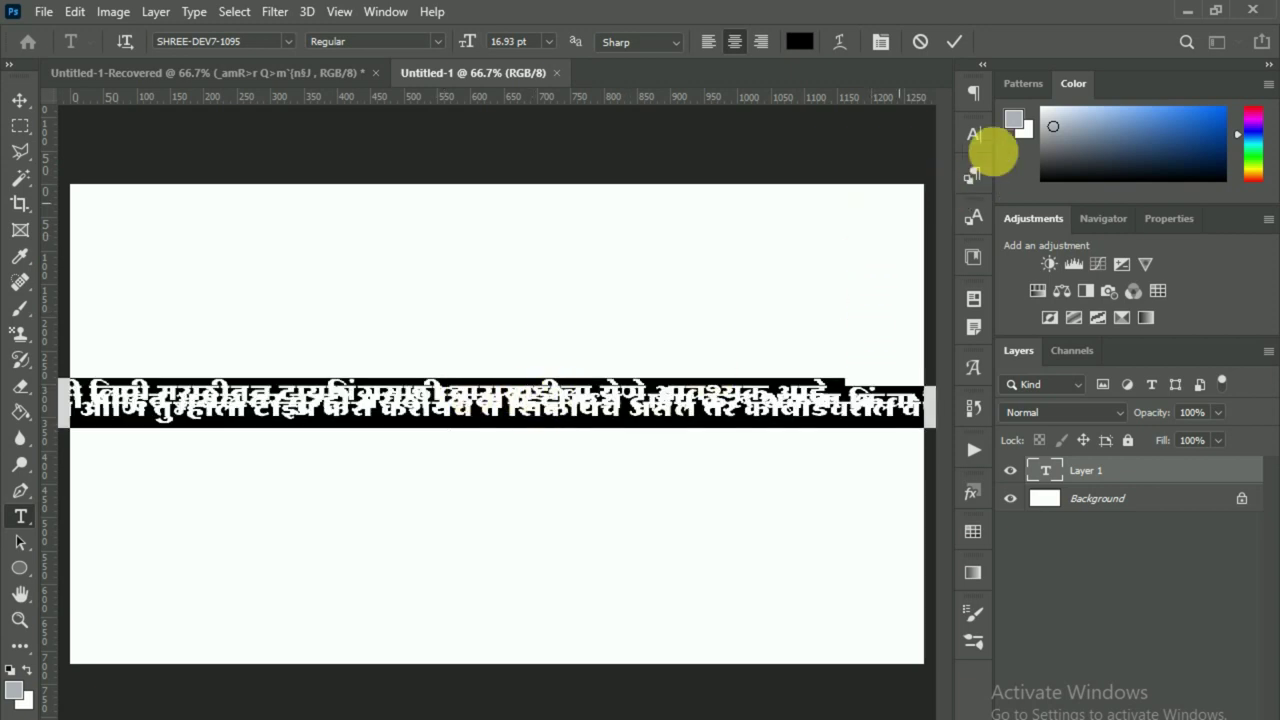
{"action": "left_click", "coordinate": [973, 134]}
{"action": "mouse_move", "coordinate": [751, 189]}
{"action": "left_mouse_down"}
{"action": "mouse_move", "coordinate": [737, 200]}
{"action": "mouse_move", "coordinate": [748, 187]}
{"action": "left_mouse_up"}
{"action": "left_click", "coordinate": [883, 188]}
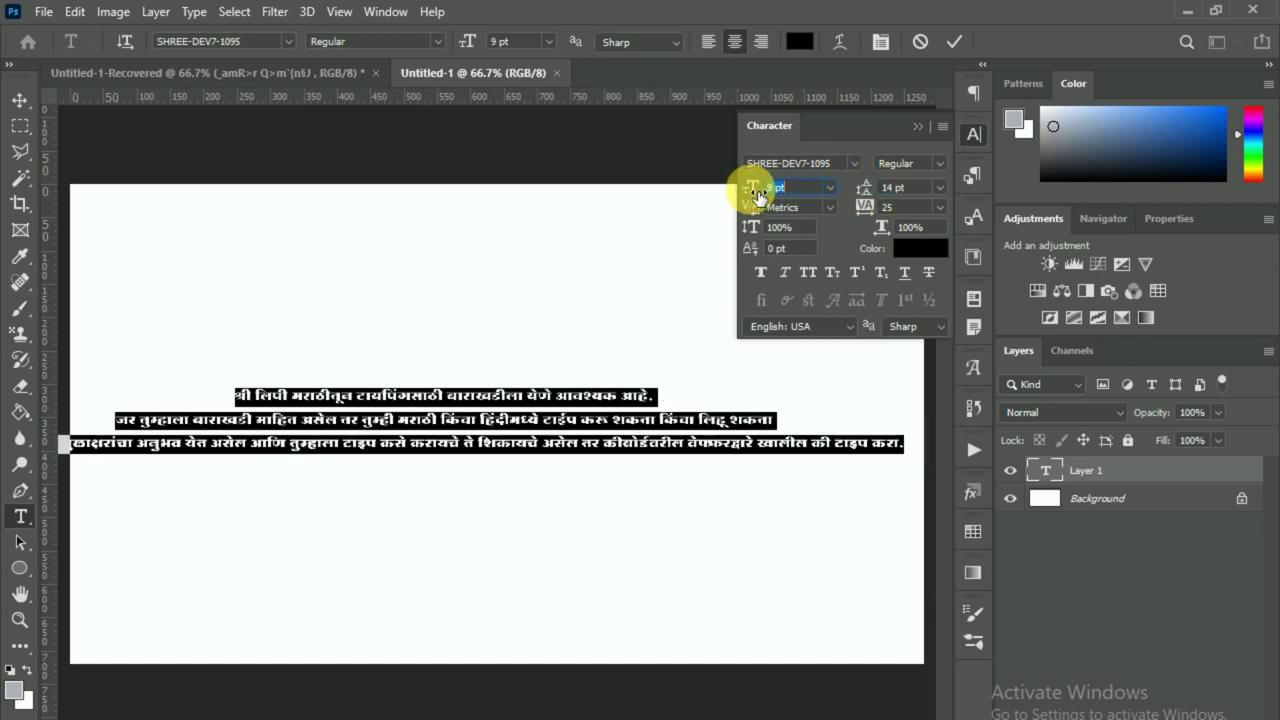
{"action": "left_click", "coordinate": [9, 86]}
{"action": "left_click", "coordinate": [440, 478]}
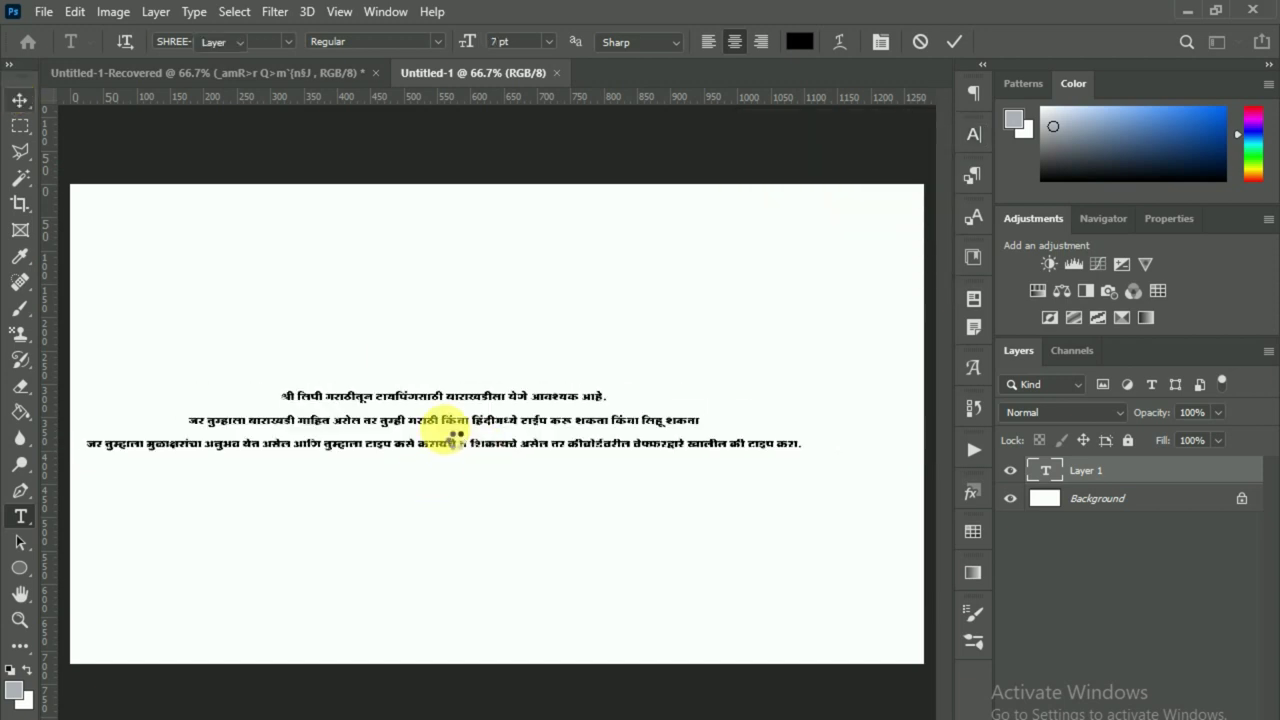
- Commit the text edit and move the text block to the upper part of the canvas
{"action": "key", "text": "ctrl+Return"}
{"action": "key", "text": "v"}
{"action": "left_click", "coordinate": [14, 122]}
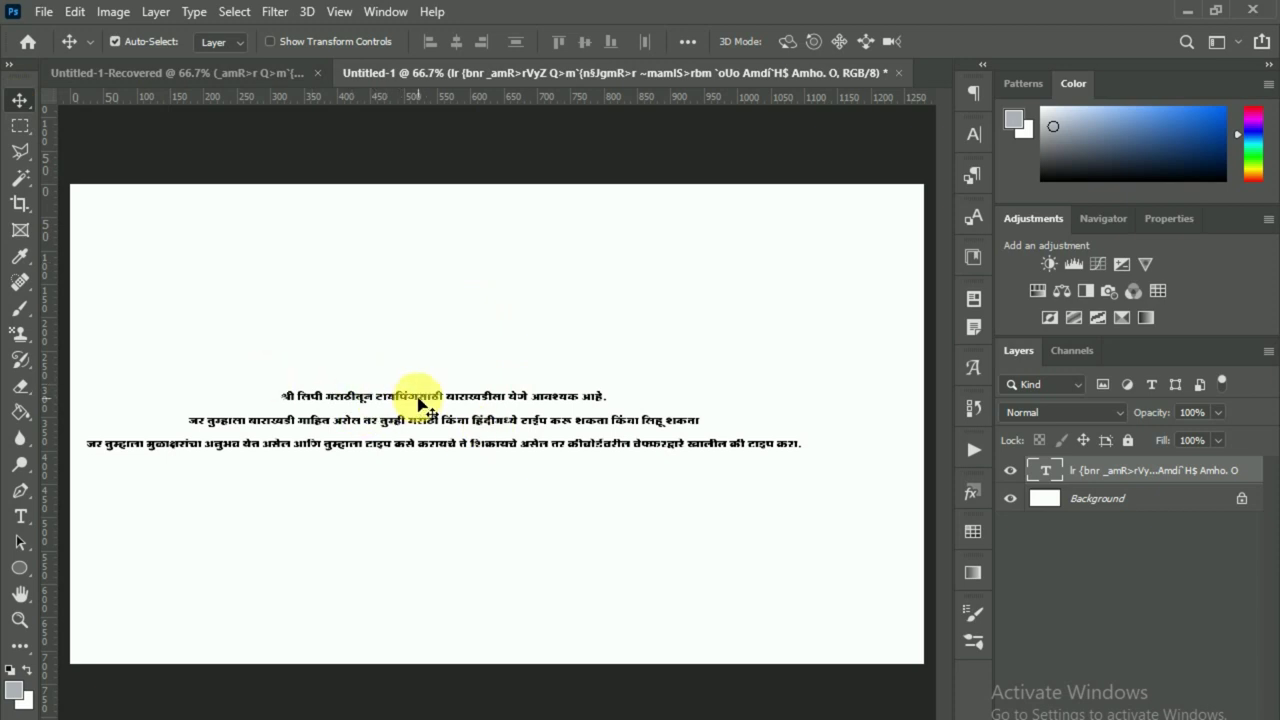
{"action": "left_click_drag", "start_coordinate": [427, 362], "coordinate": [488, 263]}
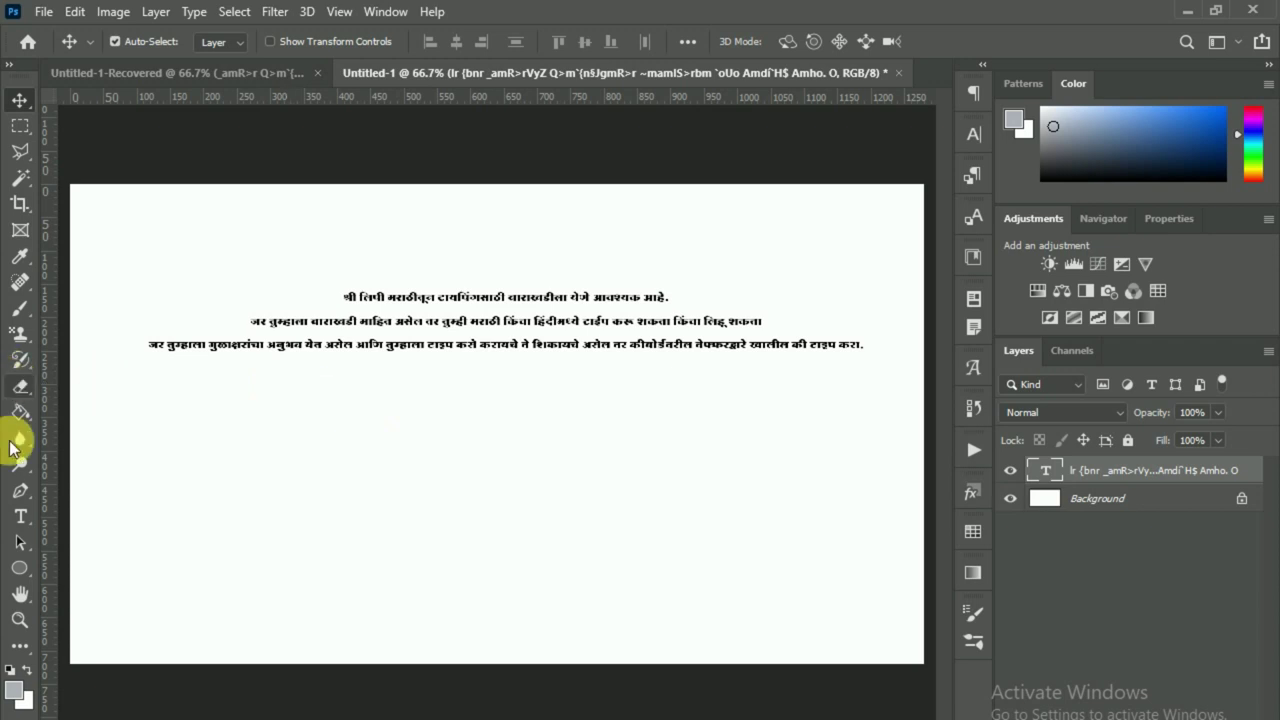
- Break the second text line after "किंवा" and the third original line after "करायचे ते"
{"action": "left_click", "coordinate": [20, 518]}
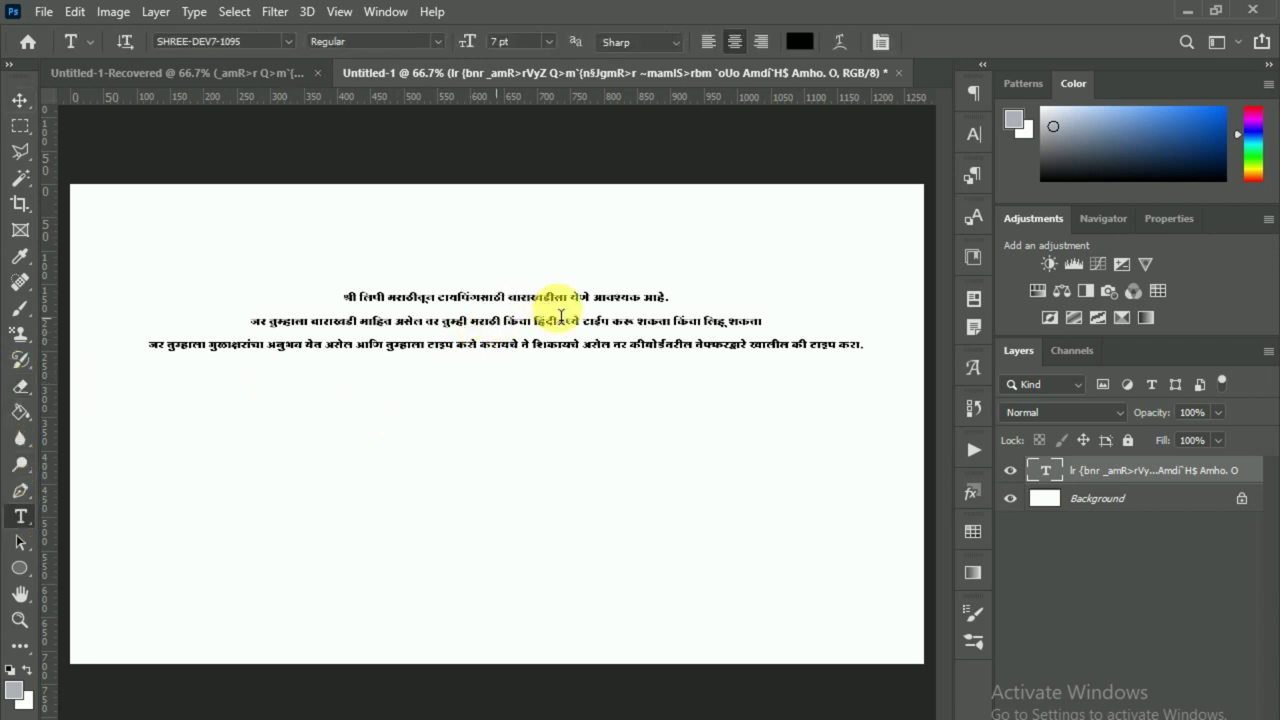
{"action": "left_click", "coordinate": [529, 322]}
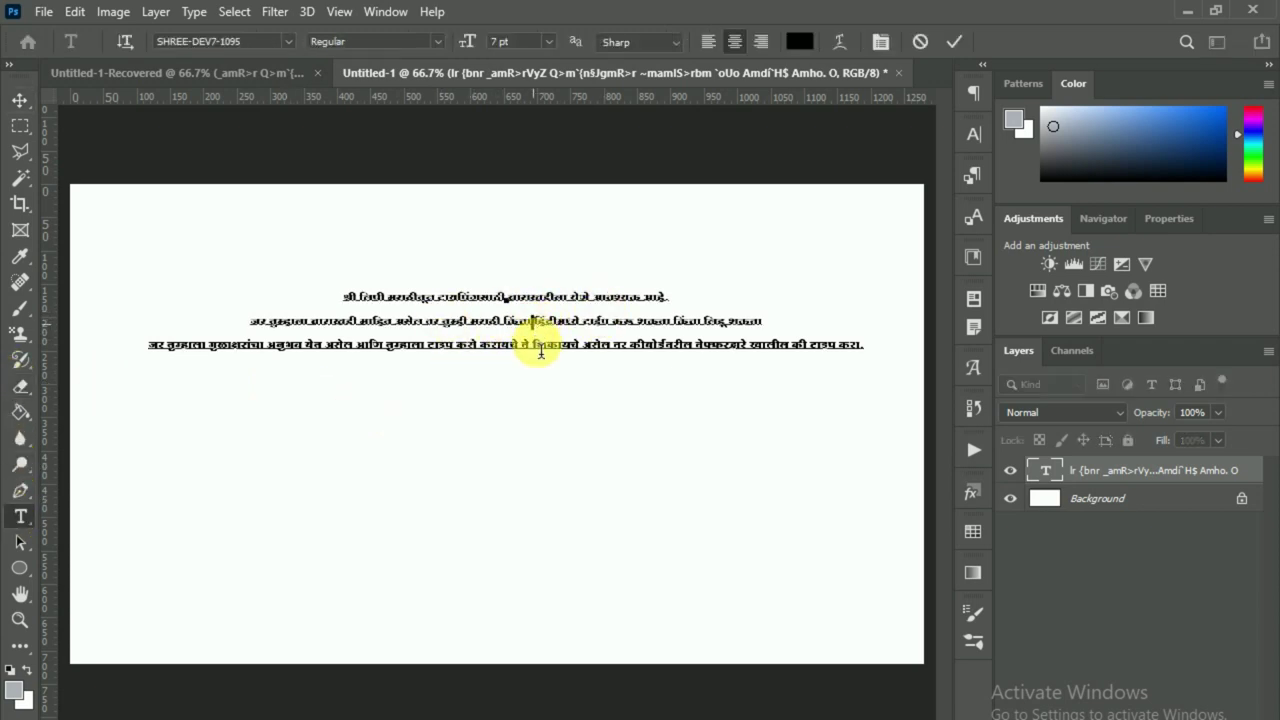
{"action": "key", "text": "Return"}
{"action": "left_click", "coordinate": [534, 378]}
{"action": "key", "text": "Return"}
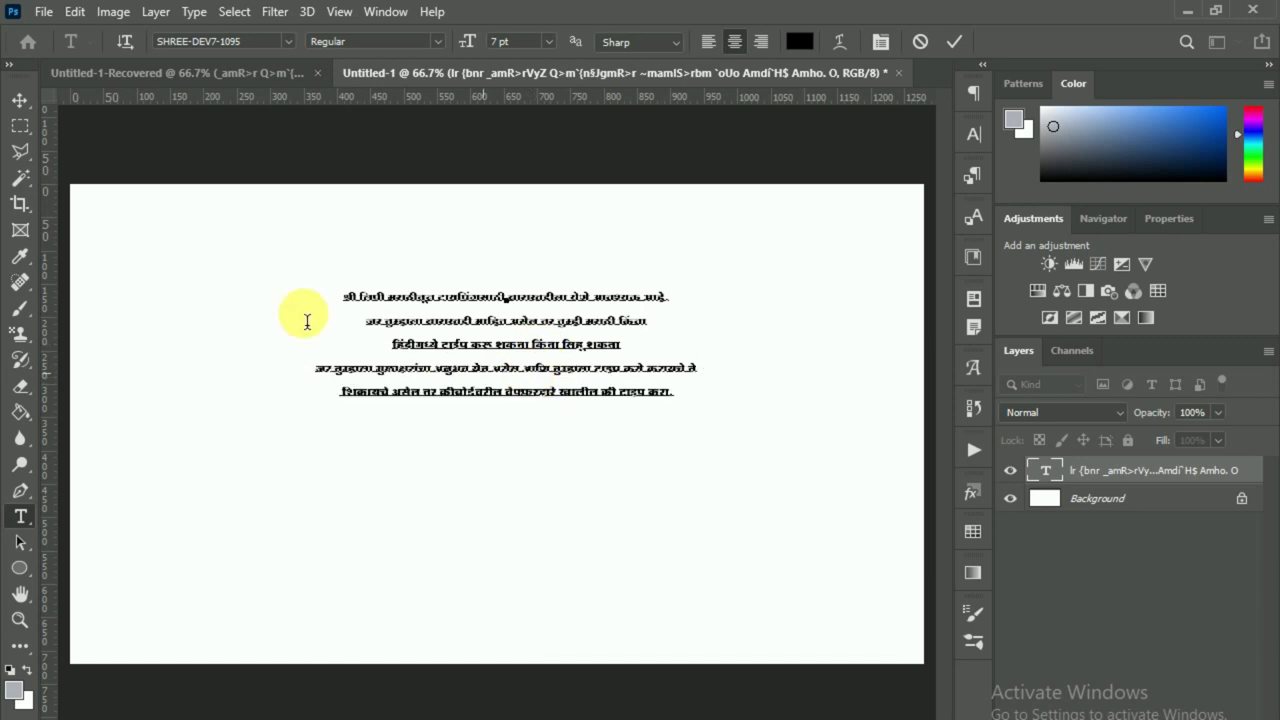
- Scale the five-line text block proportionally to about 215% so it nearly fills the canvas width
{"action": "left_click", "coordinate": [20, 100]}
{"action": "key", "text": "ctrl+t"}
{"action": "left_click_drag", "start_coordinate": [193, 504], "coordinate": [114, 523]}
{"action": "left_click_drag", "start_coordinate": [714, 491], "coordinate": [900, 600]}
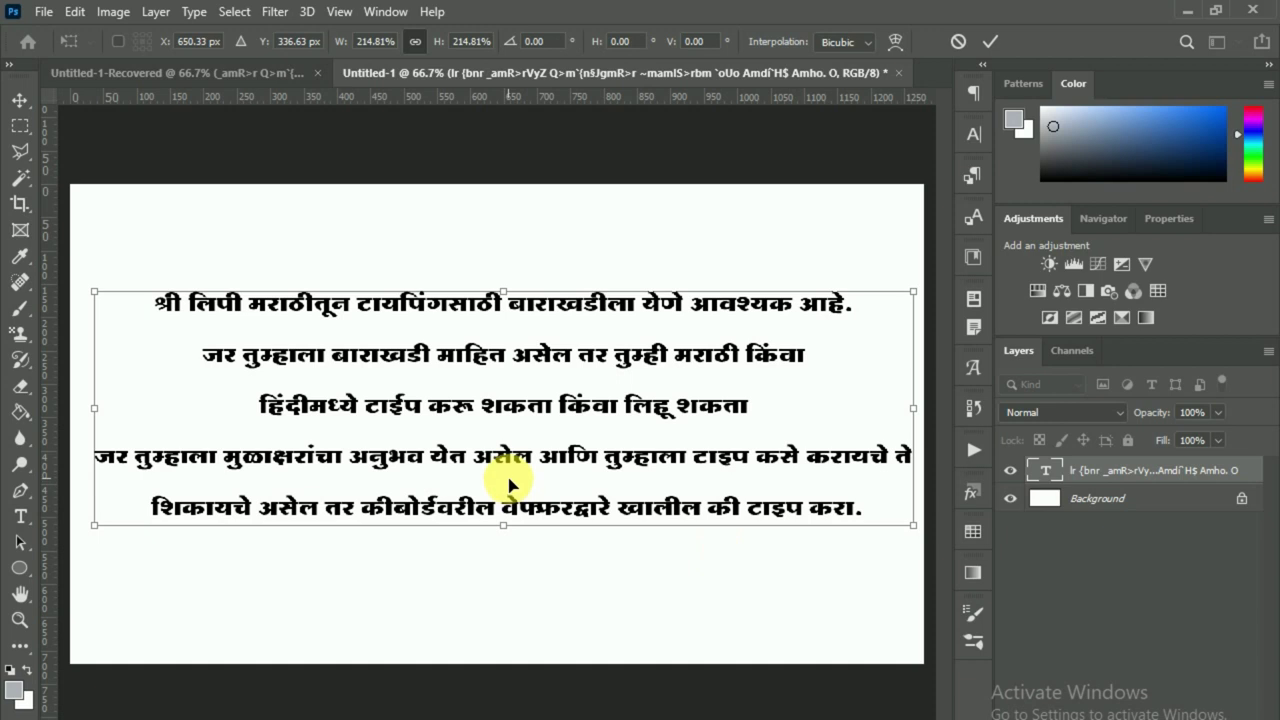
{"action": "key", "text": "Return"}
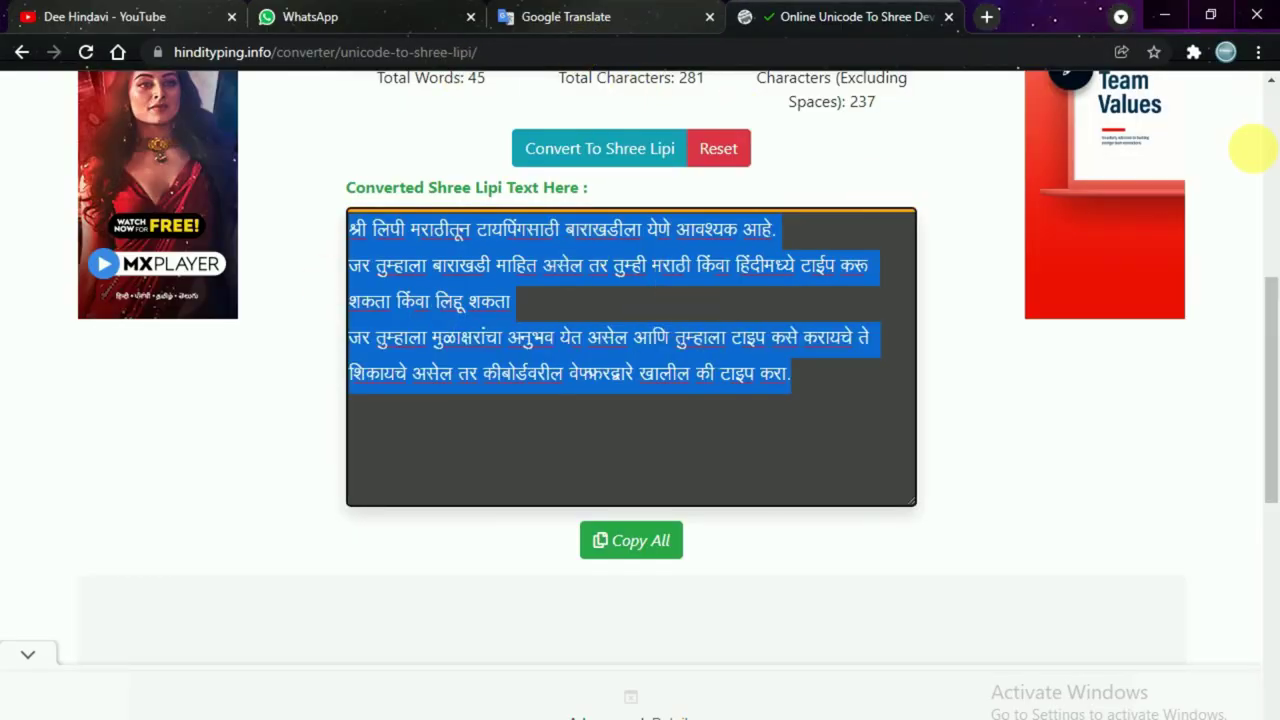
- Switch to the browser, copy the Marathi translation from Google Translate and return to the Shree Lipi converter
{"action": "left_click_drag", "start_coordinate": [1272, 350], "coordinate": [1265, 243]}
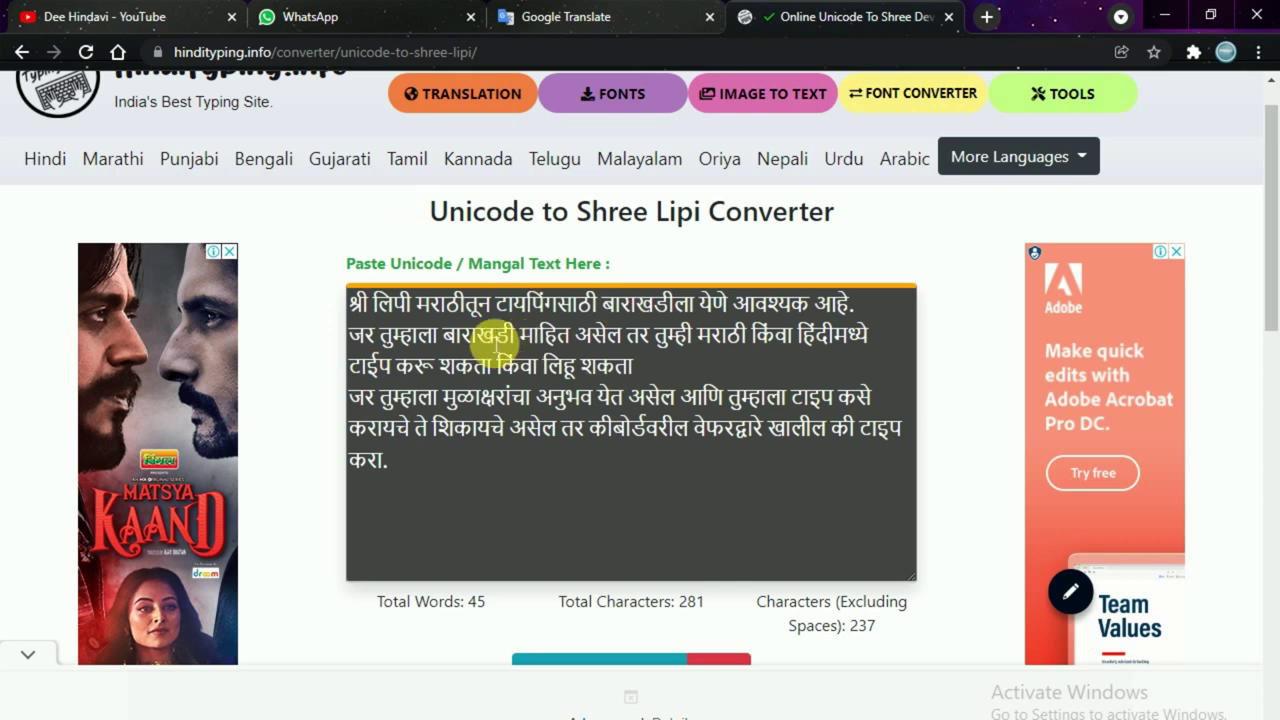
{"action": "left_click", "coordinate": [510, 12]}
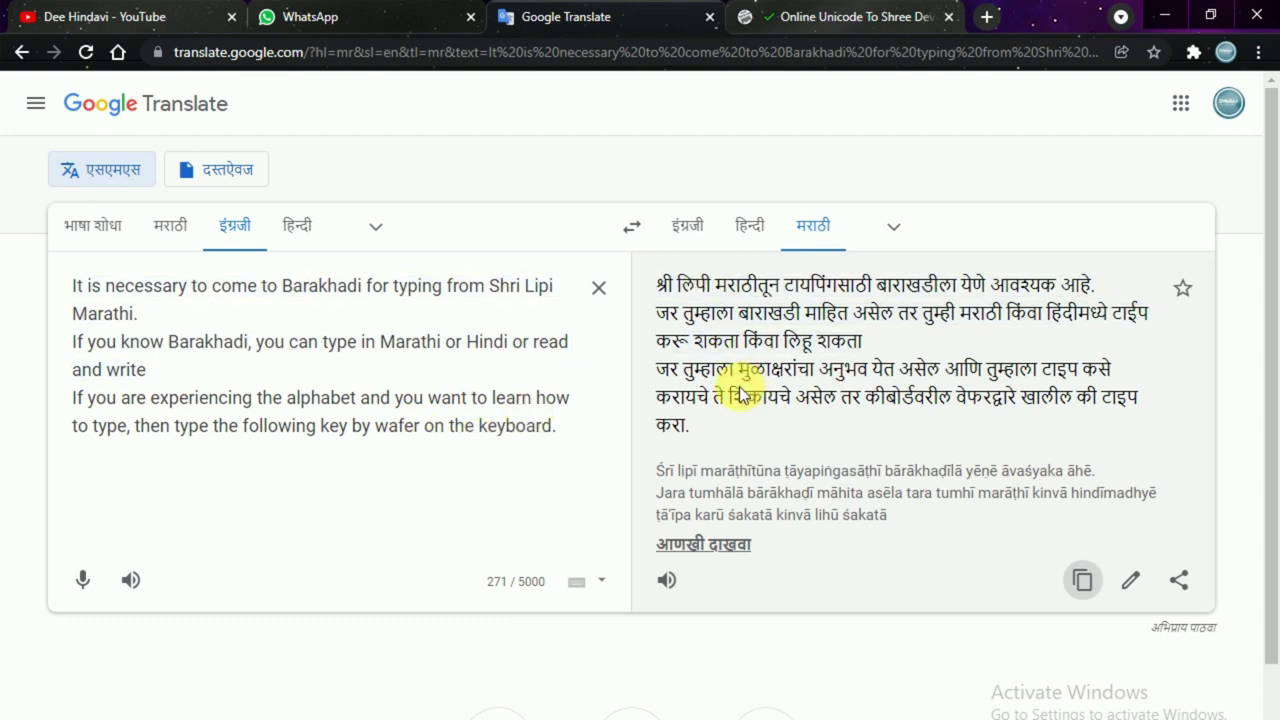
{"action": "left_click", "coordinate": [1076, 585]}
{"action": "left_click", "coordinate": [785, 16]}
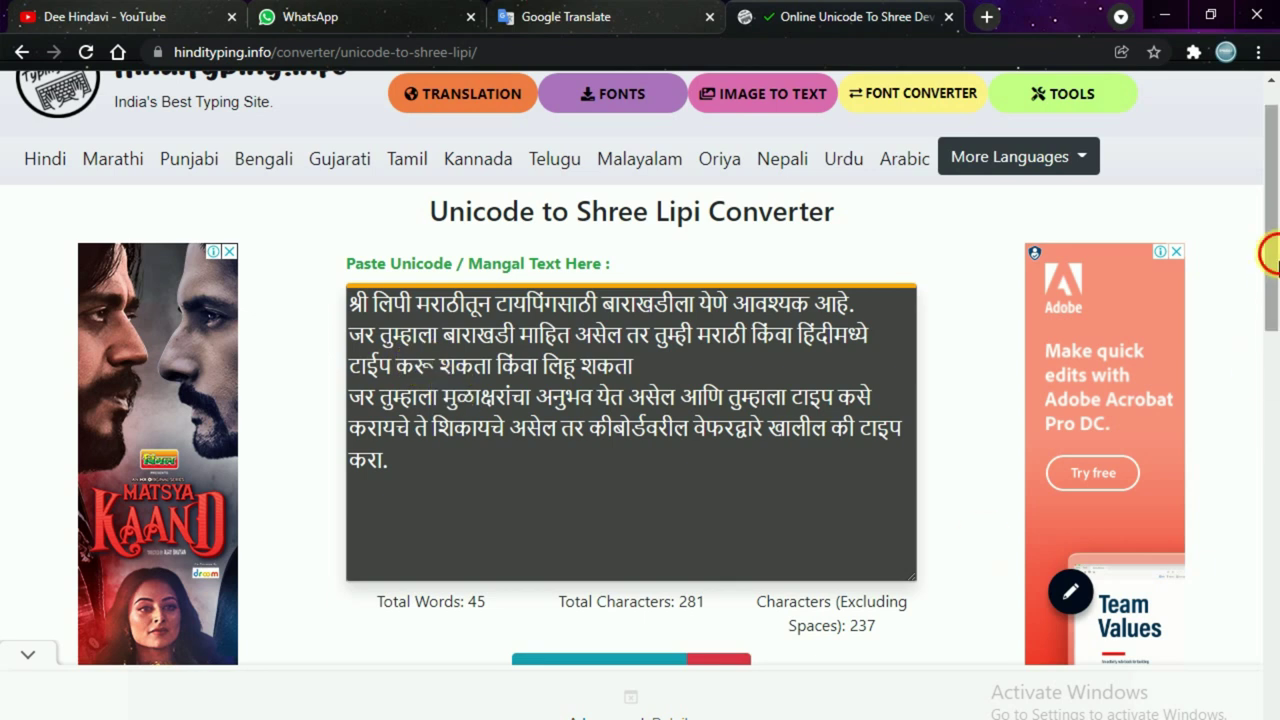
- Switch to CorelDRAW and paste the converted Shree Lipi text onto the page as artistic text in the SHREE-DEV7-0715 font
{"action": "scroll", "coordinate": [1270, 255], "scroll_direction": "down", "scroll_amount": 2}
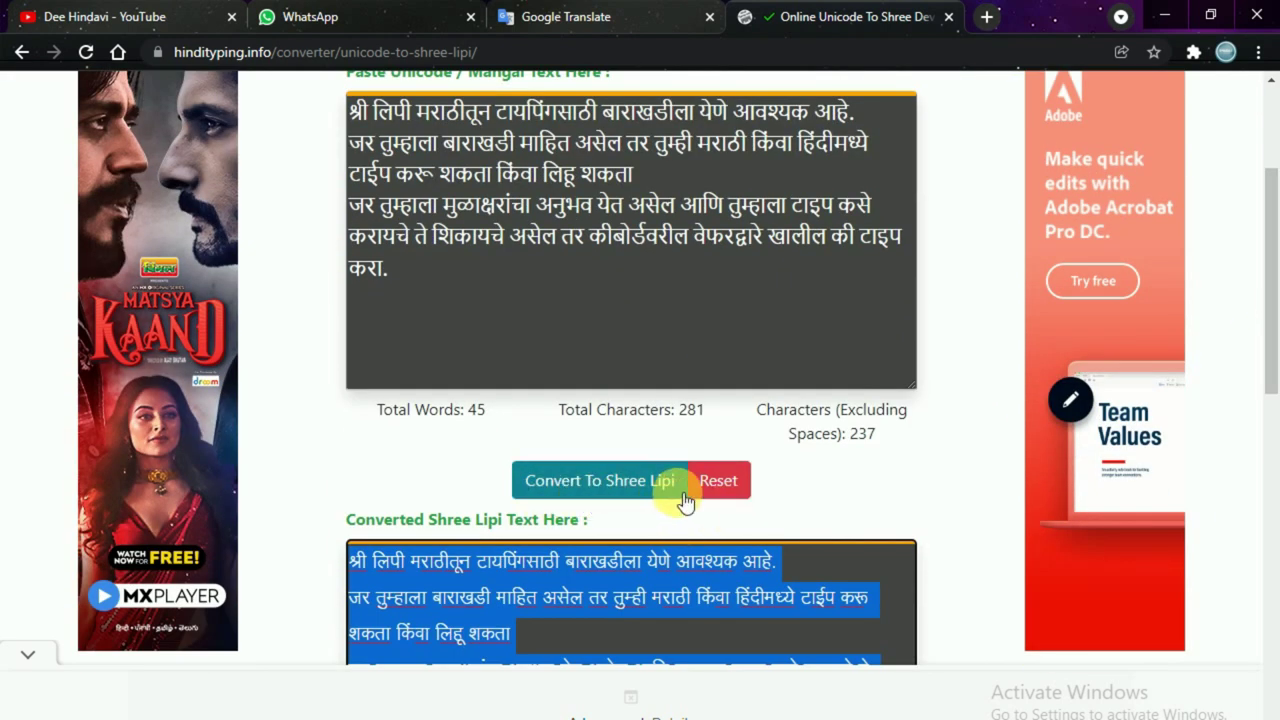
{"action": "left_click_drag", "start_coordinate": [1270, 305], "coordinate": [1272, 481]}
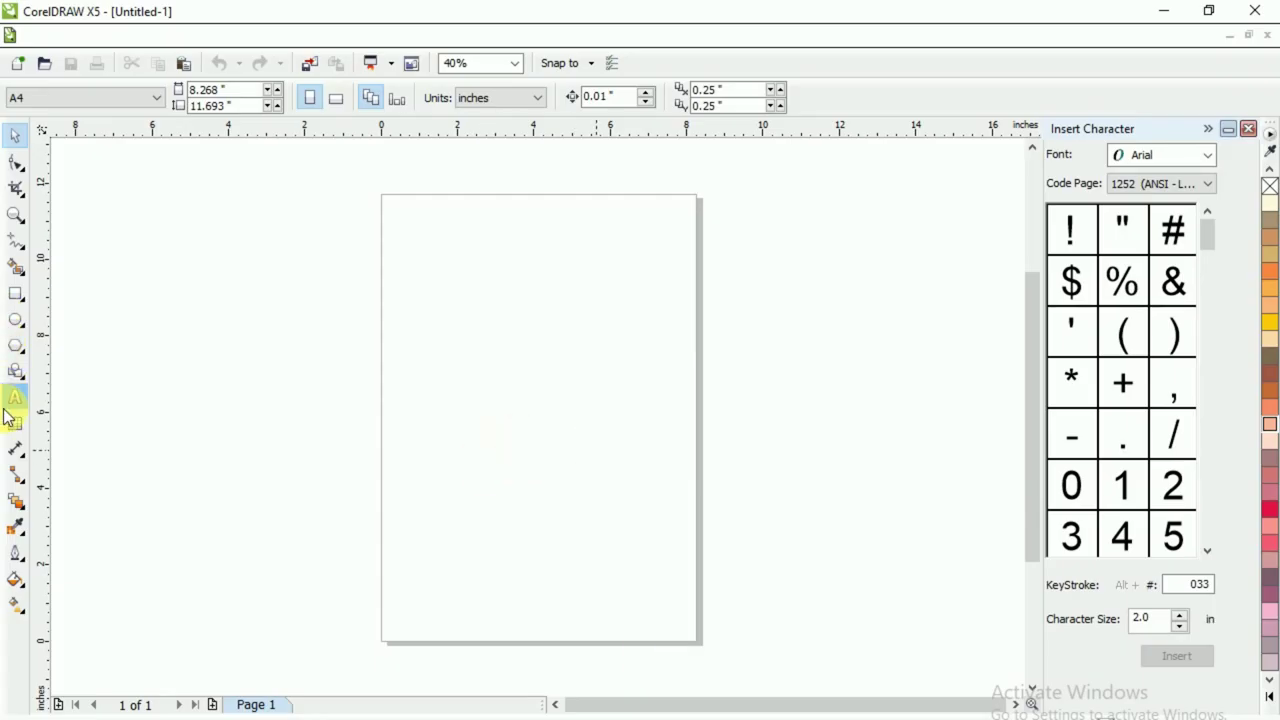
{"action": "left_click", "coordinate": [12, 402]}
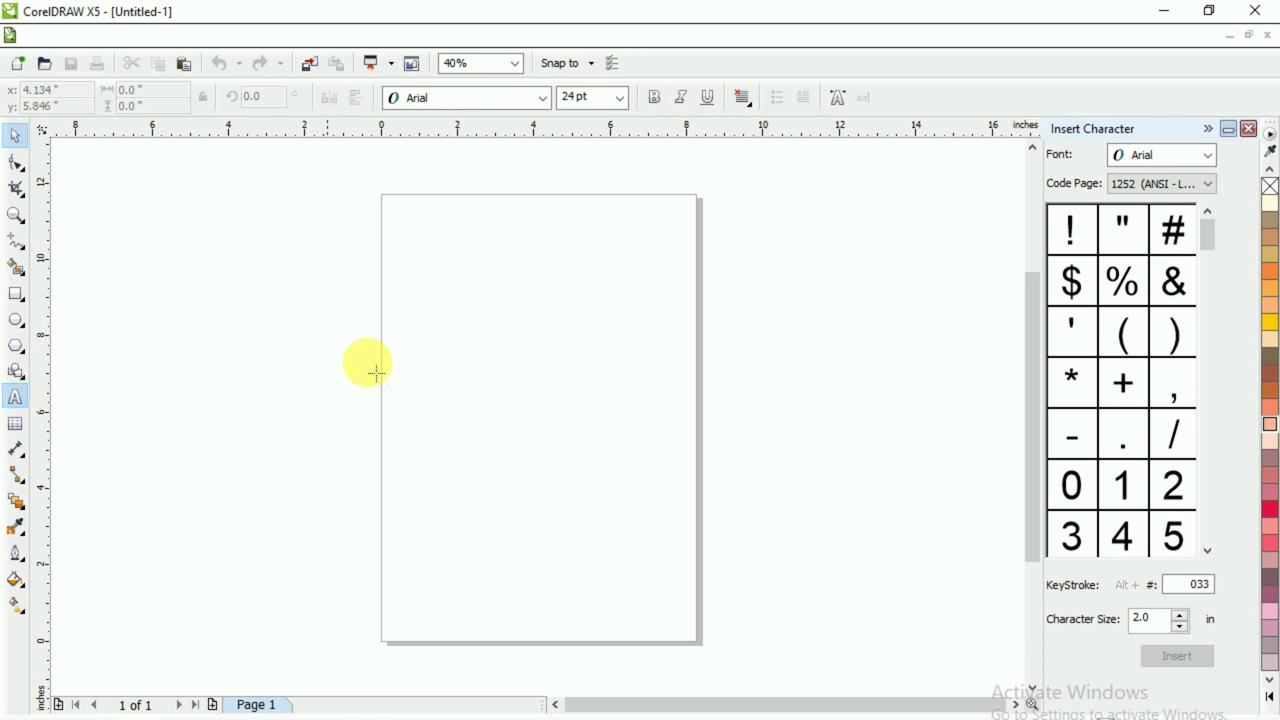
{"action": "left_click", "coordinate": [546, 100]}
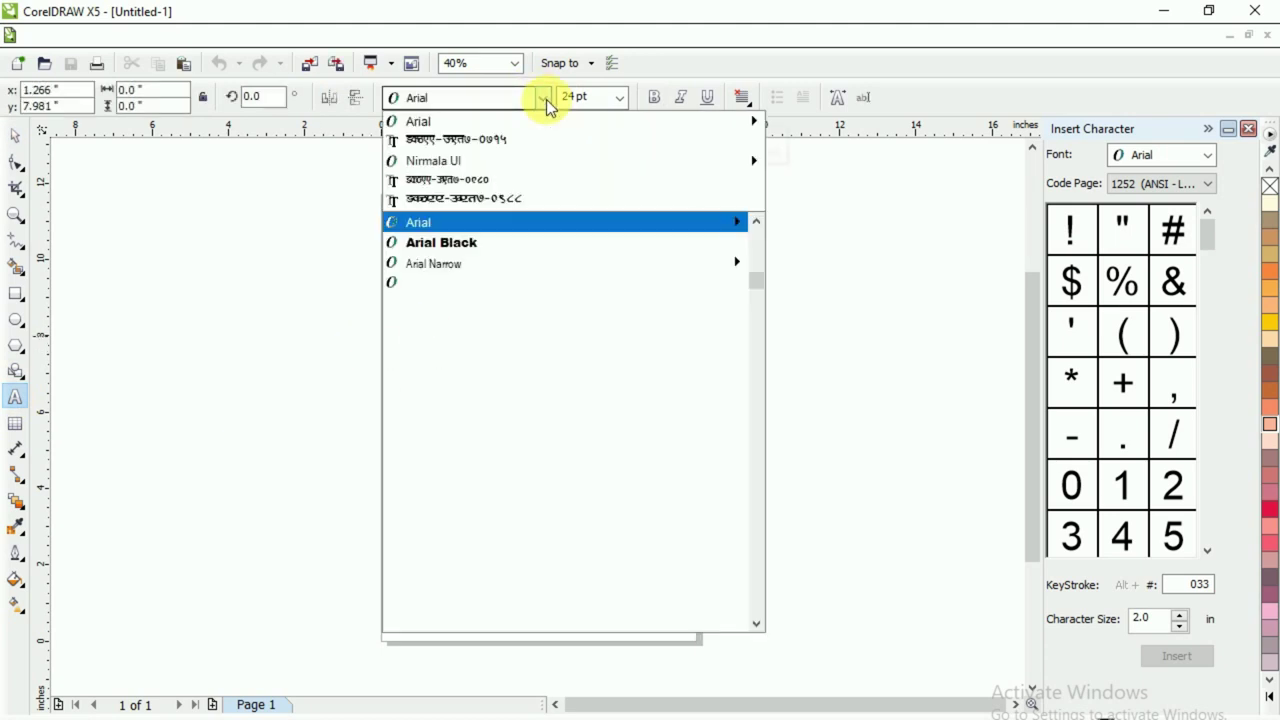
{"action": "left_click", "coordinate": [500, 137]}
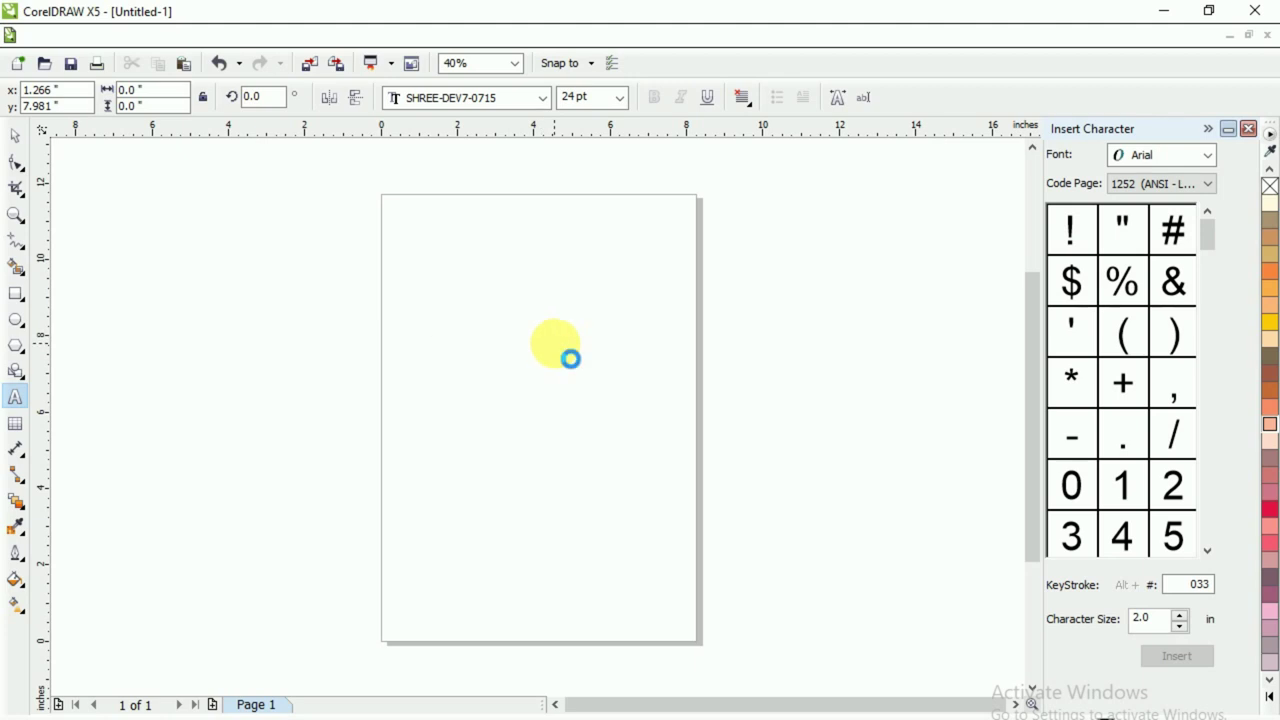
{"action": "key", "text": "ctrl+v"}
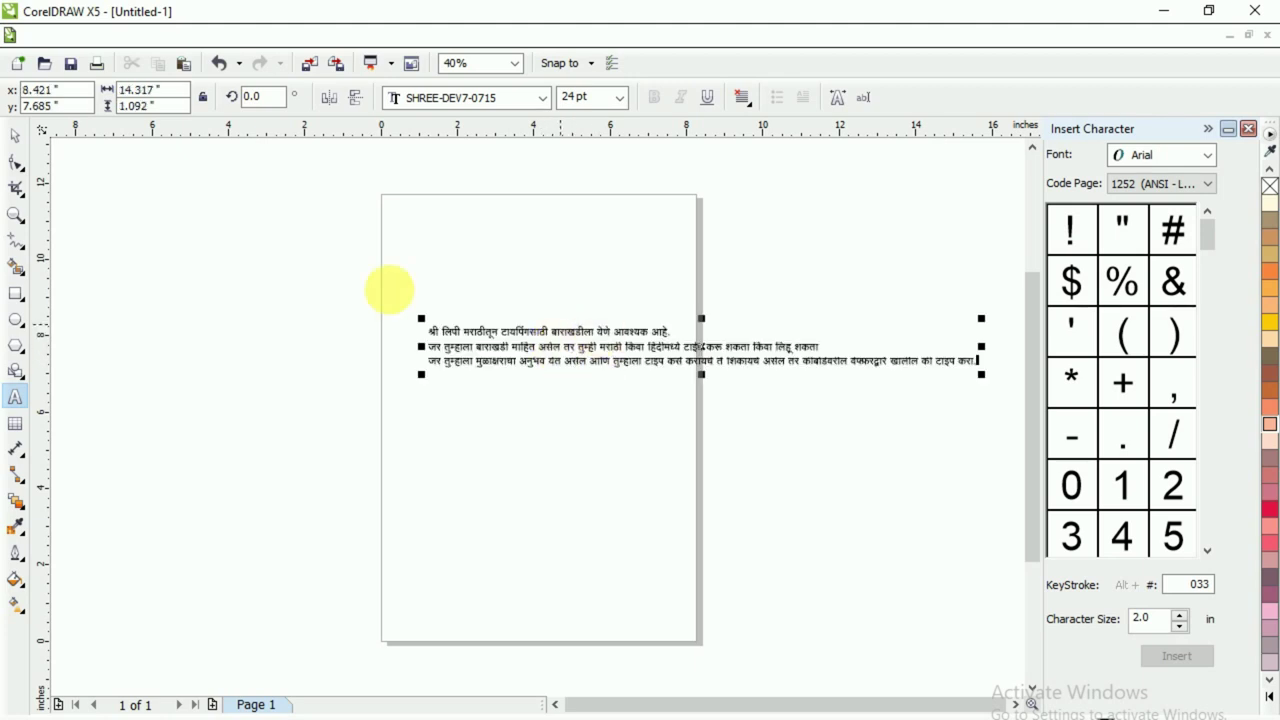
- Centre-align the pasted text and enlarge it as a five-line block about 17.3 inches wide
{"action": "key", "text": "ctrl+a"}
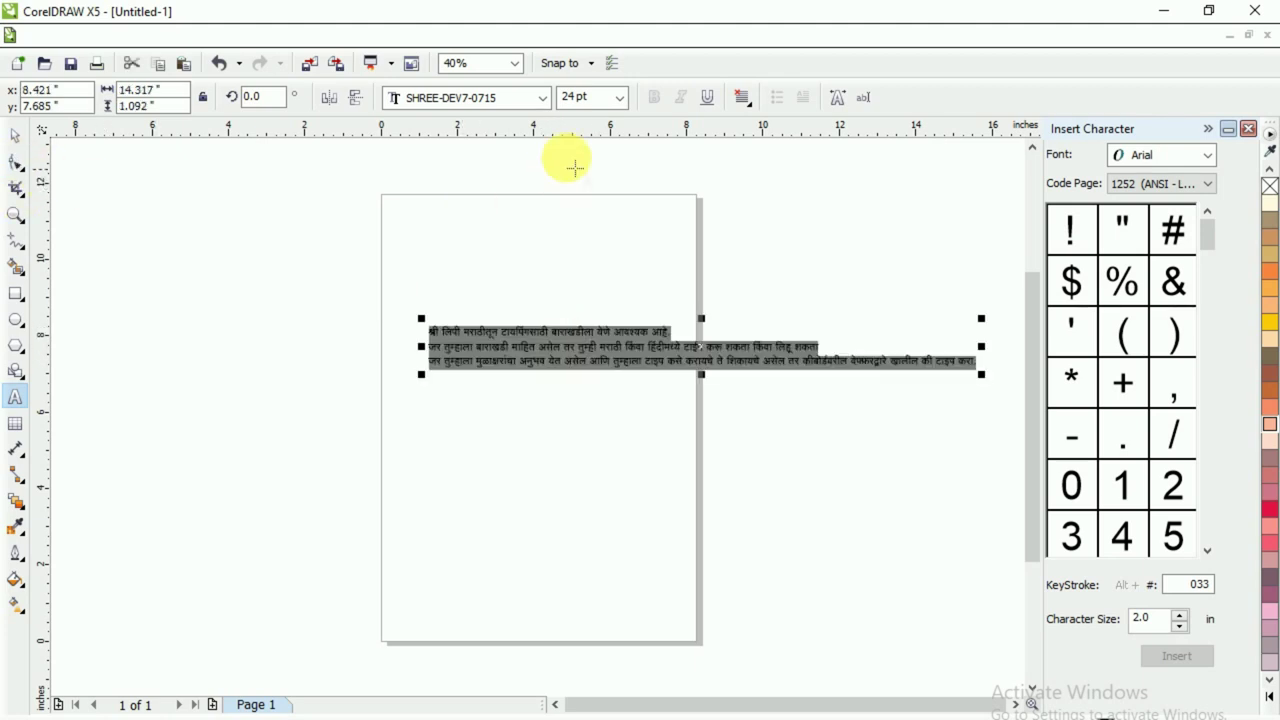
{"action": "left_click", "coordinate": [741, 97]}
{"action": "left_click", "coordinate": [780, 167]}
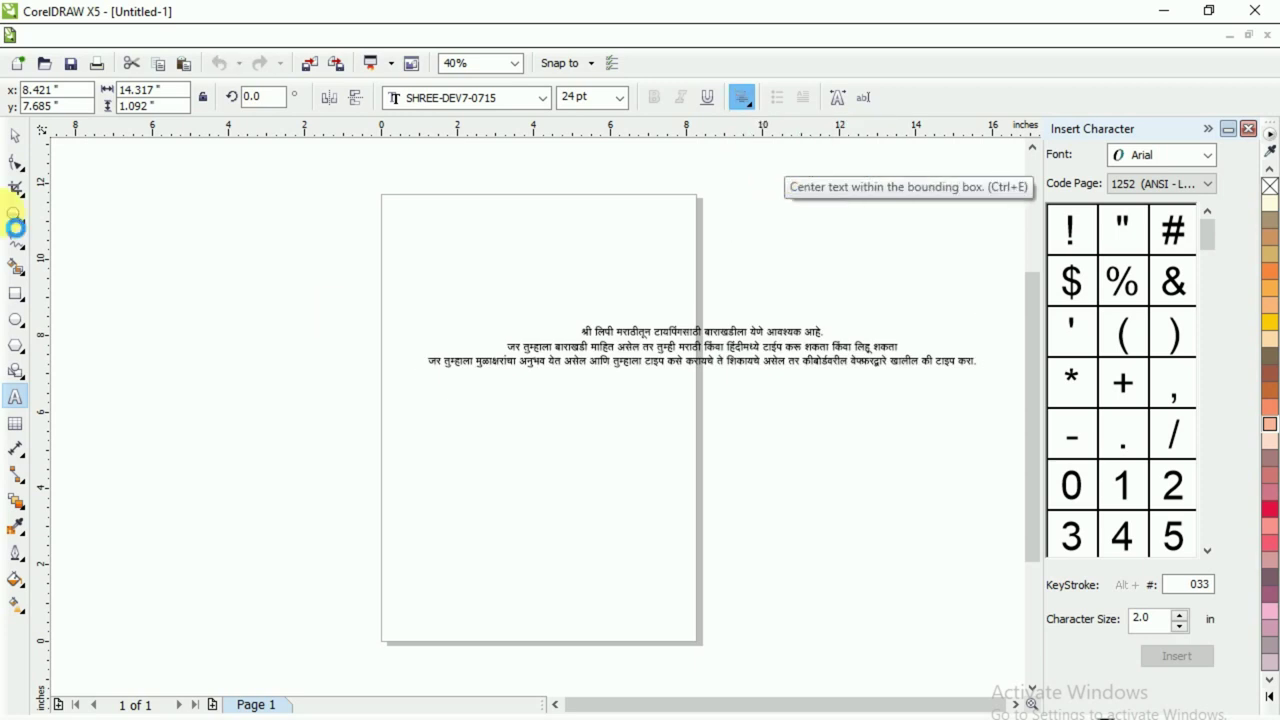
{"action": "left_click", "coordinate": [18, 137]}
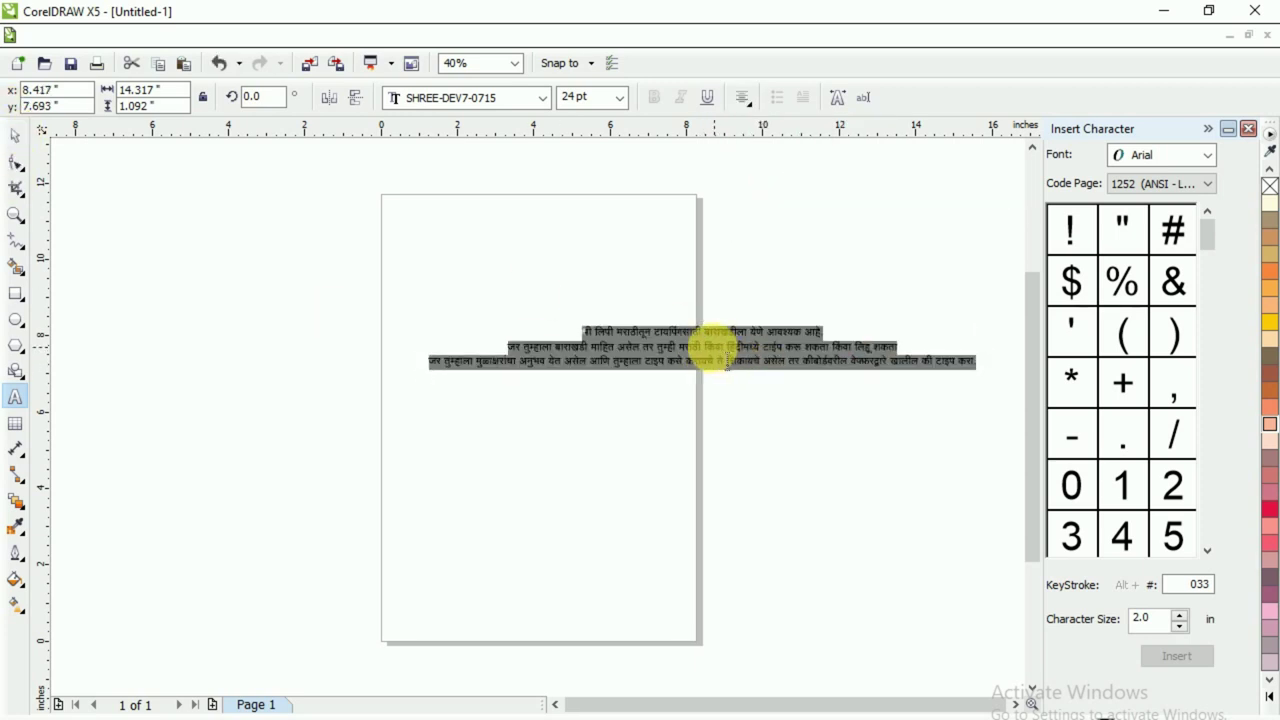
{"action": "left_click_drag", "start_coordinate": [517, 374], "coordinate": [174, 534]}
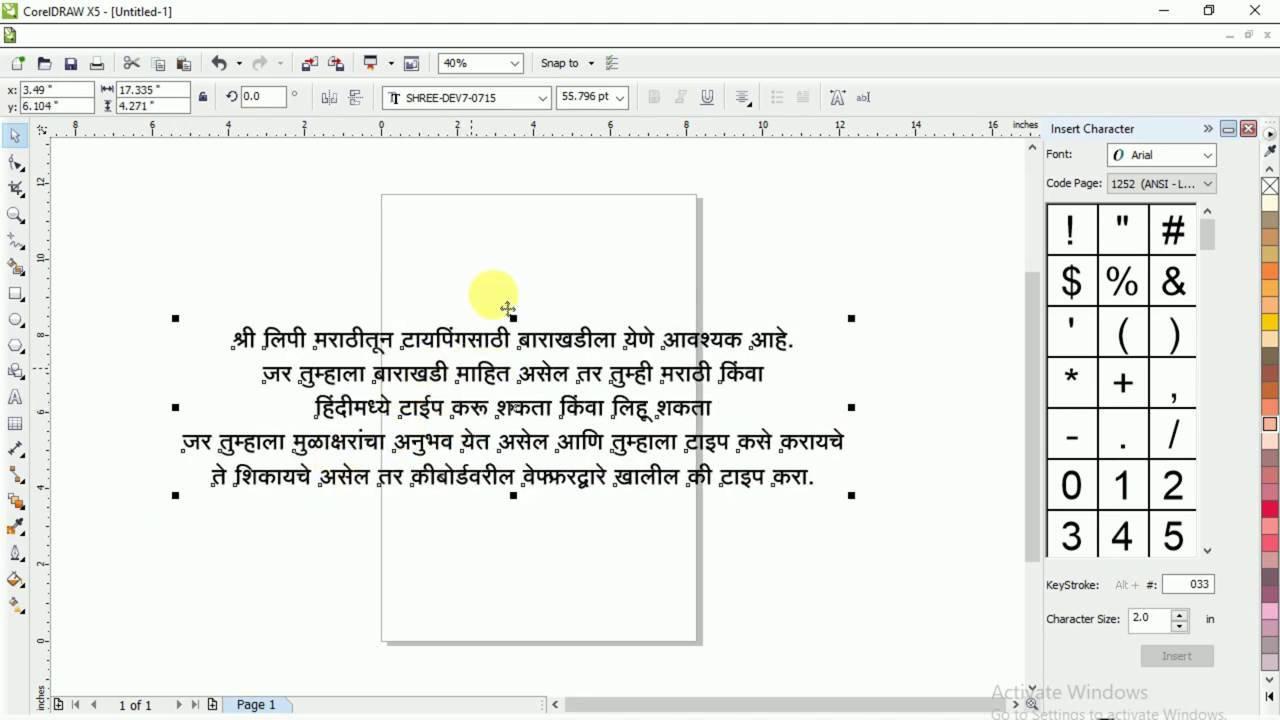
- Change the text block's font to SHREE-DEV7-1030 and stretch it upward to about 6.9 inches tall
{"action": "left_click", "coordinate": [542, 97]}
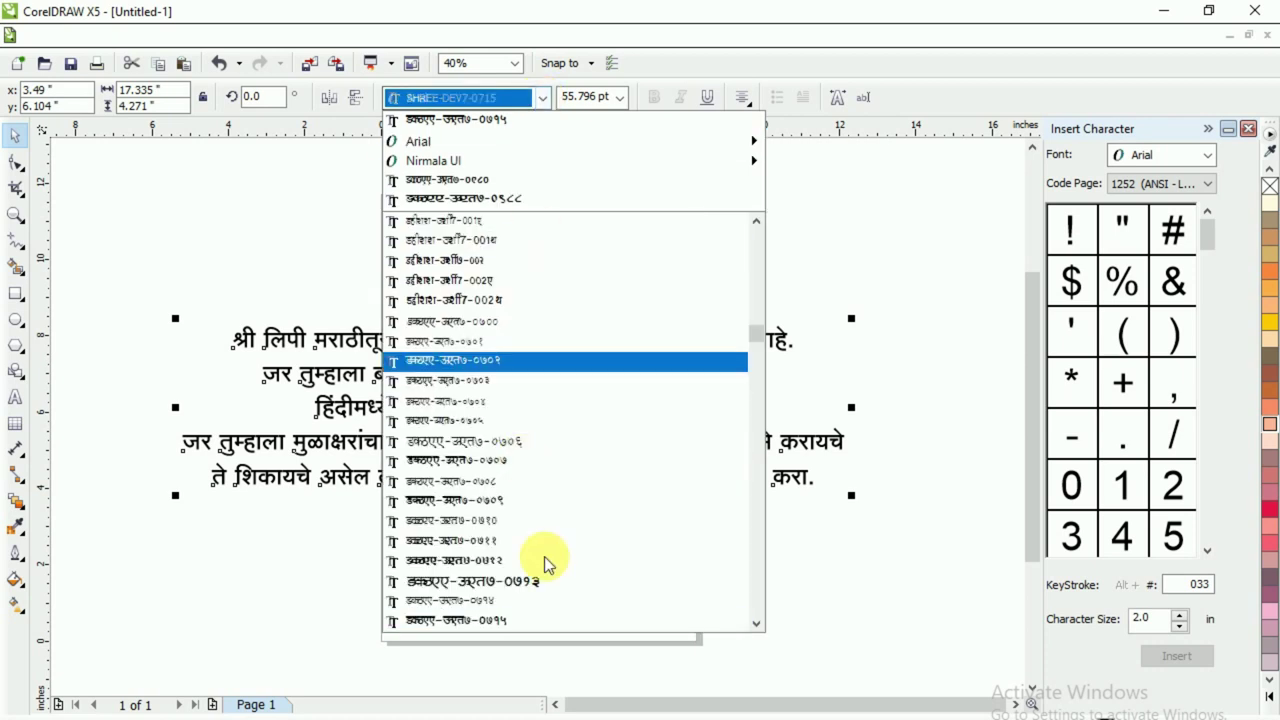
{"action": "left_click", "coordinate": [537, 579]}
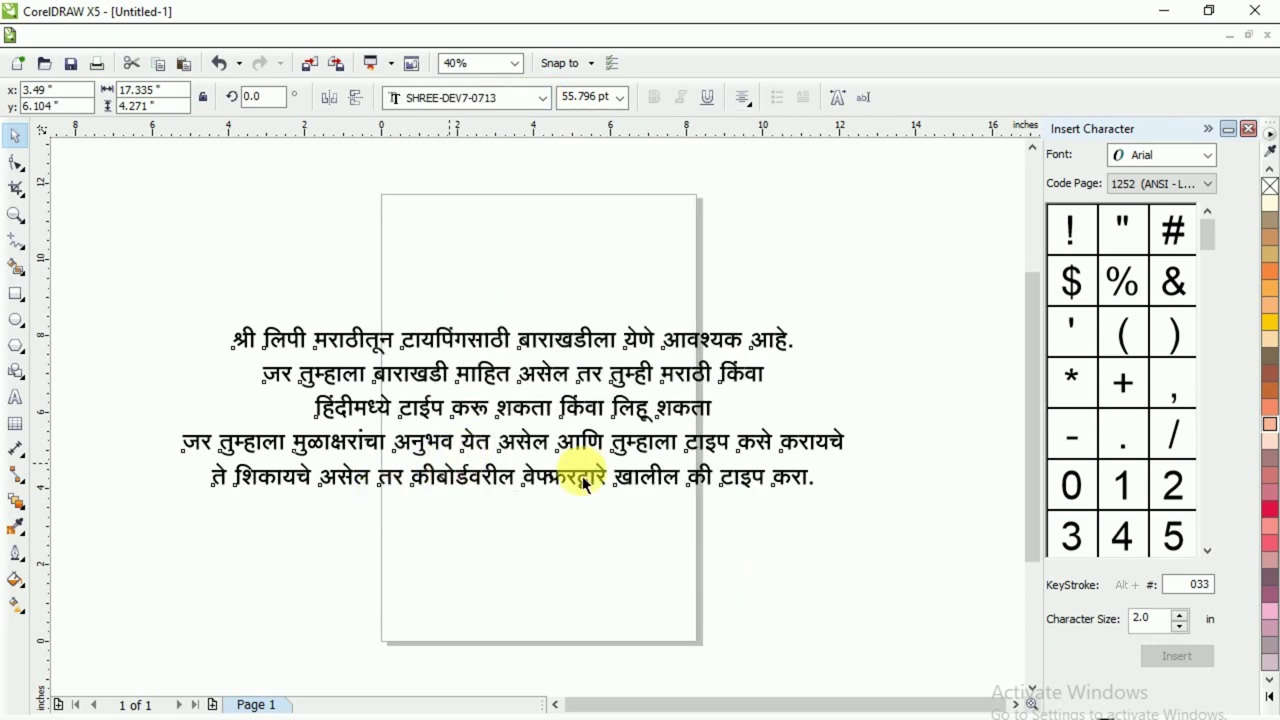
{"action": "left_click", "coordinate": [542, 97]}
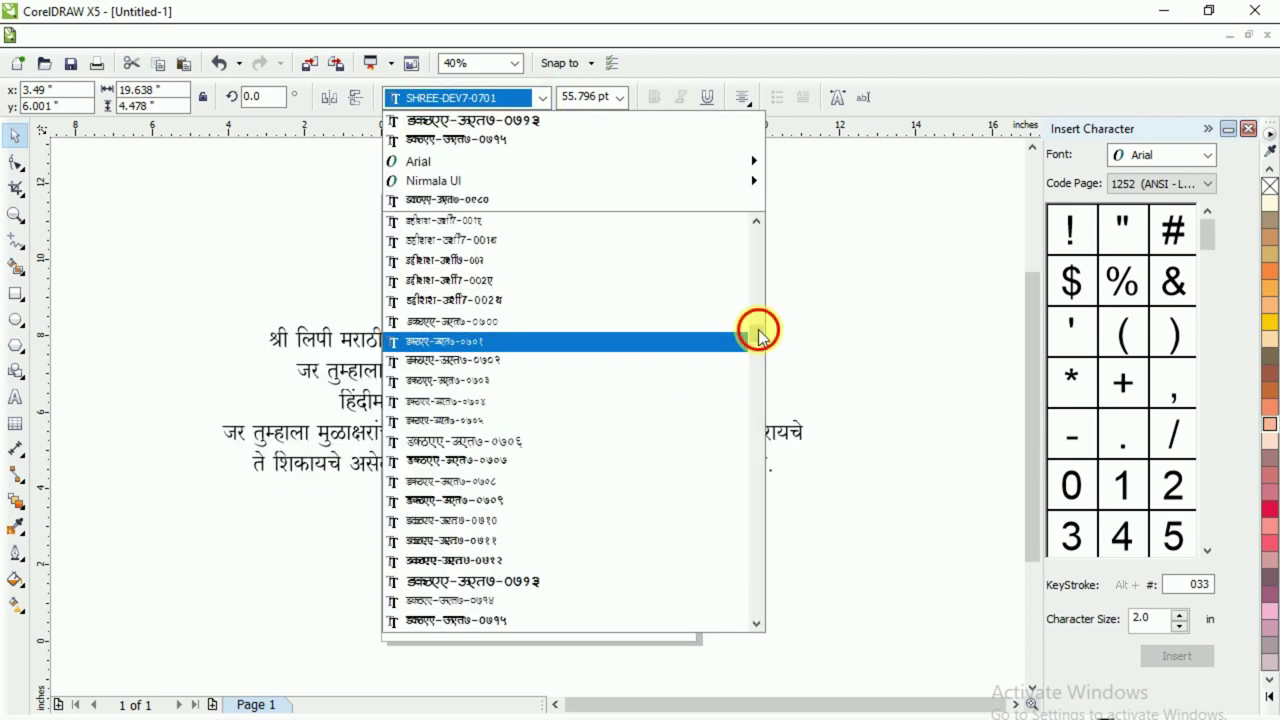
{"action": "scroll", "coordinate": [751, 343], "scroll_direction": "down", "scroll_amount": 10}
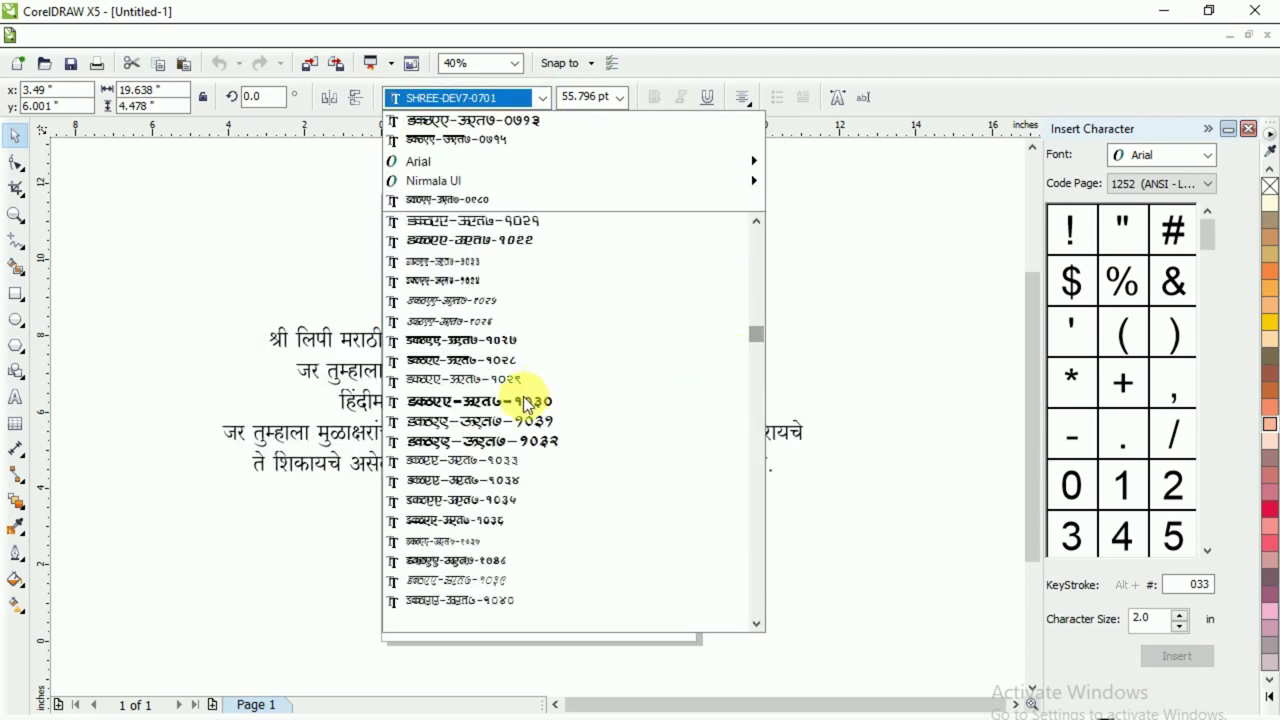
{"action": "left_click", "coordinate": [524, 401]}
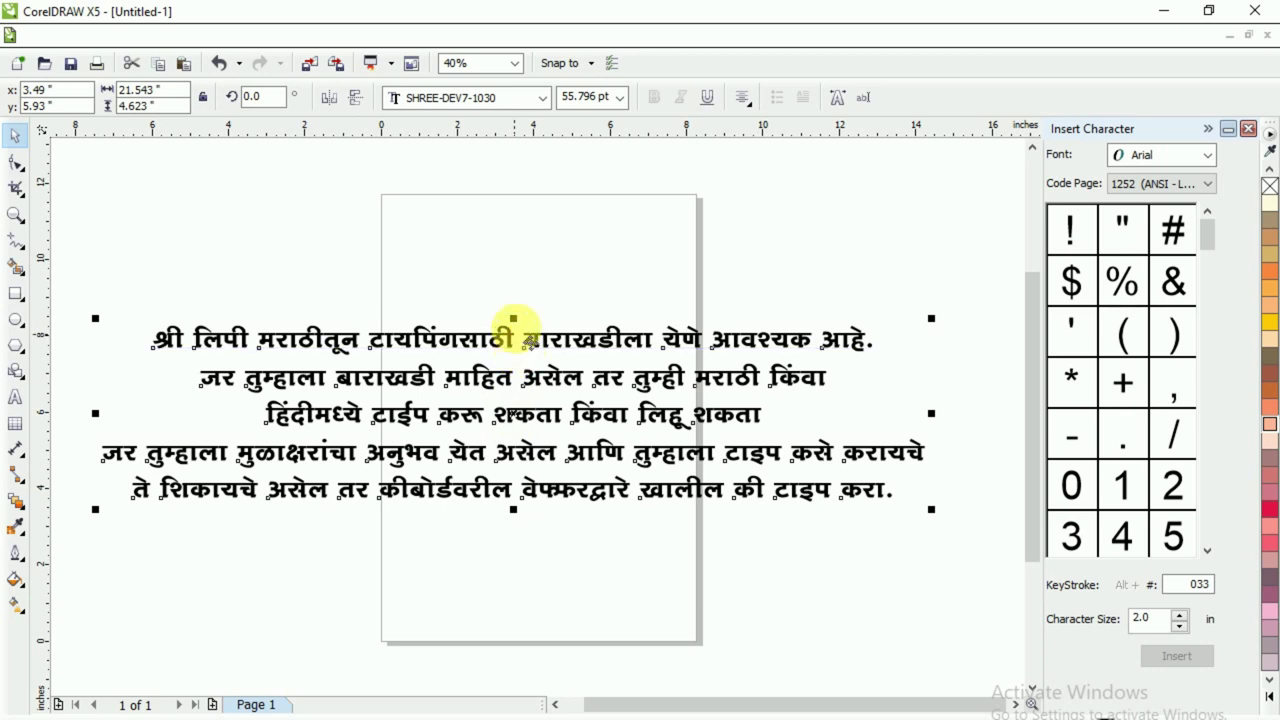
{"action": "left_click_drag", "start_coordinate": [512, 318], "coordinate": [514, 228]}
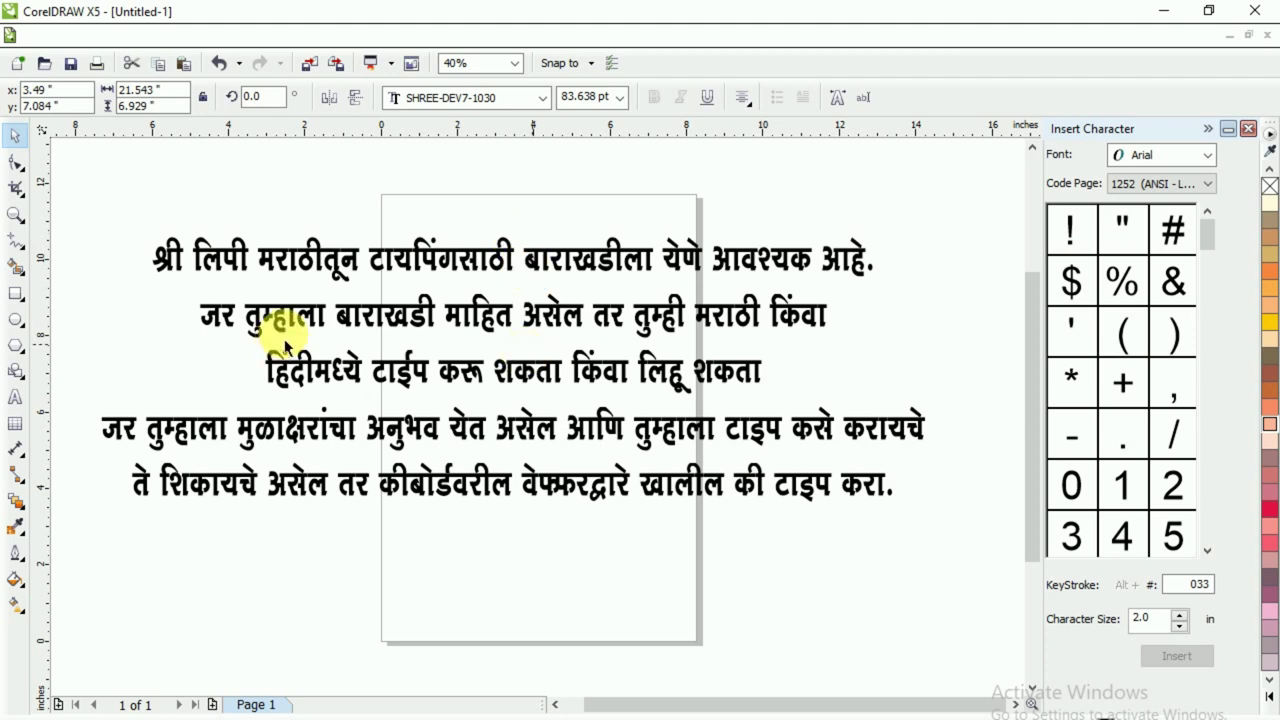
{"action": "left_click", "coordinate": [466, 337]}
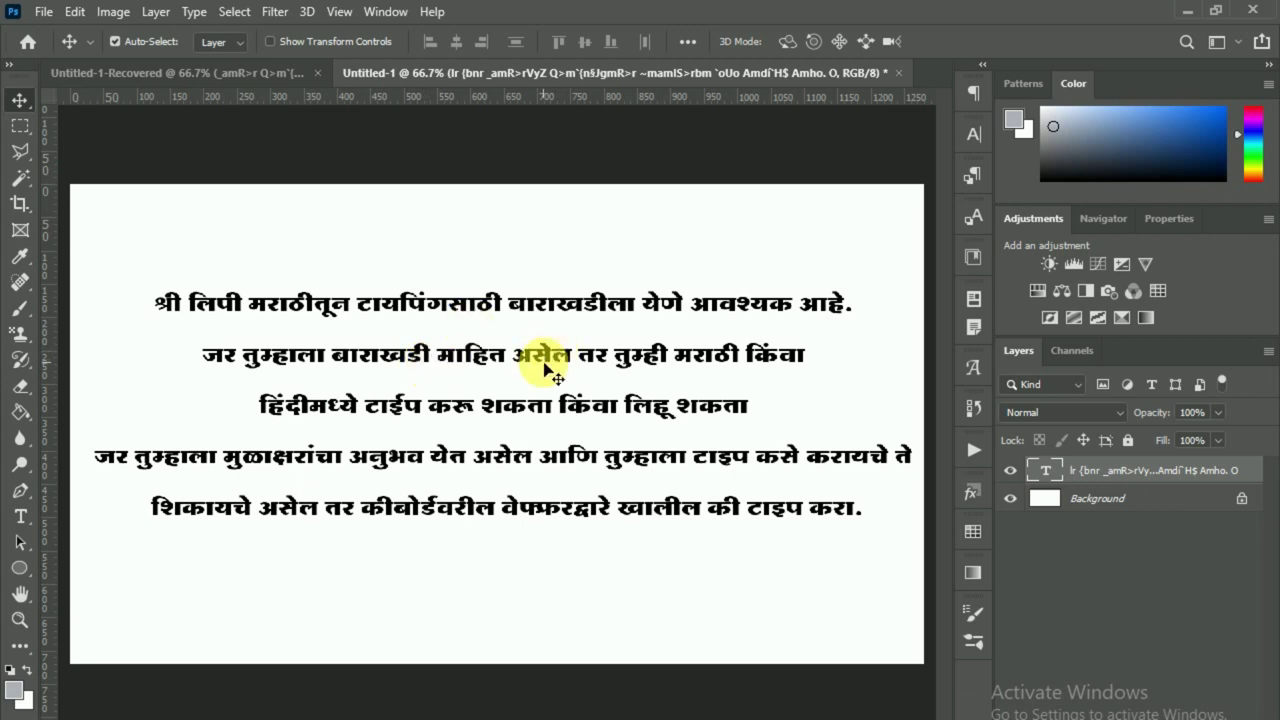
- Show the glyph set and add a placeholder text line in SHREE-DEV7-1095 at 44 pt below the paragraph
{"action": "left_click", "coordinate": [975, 378]}
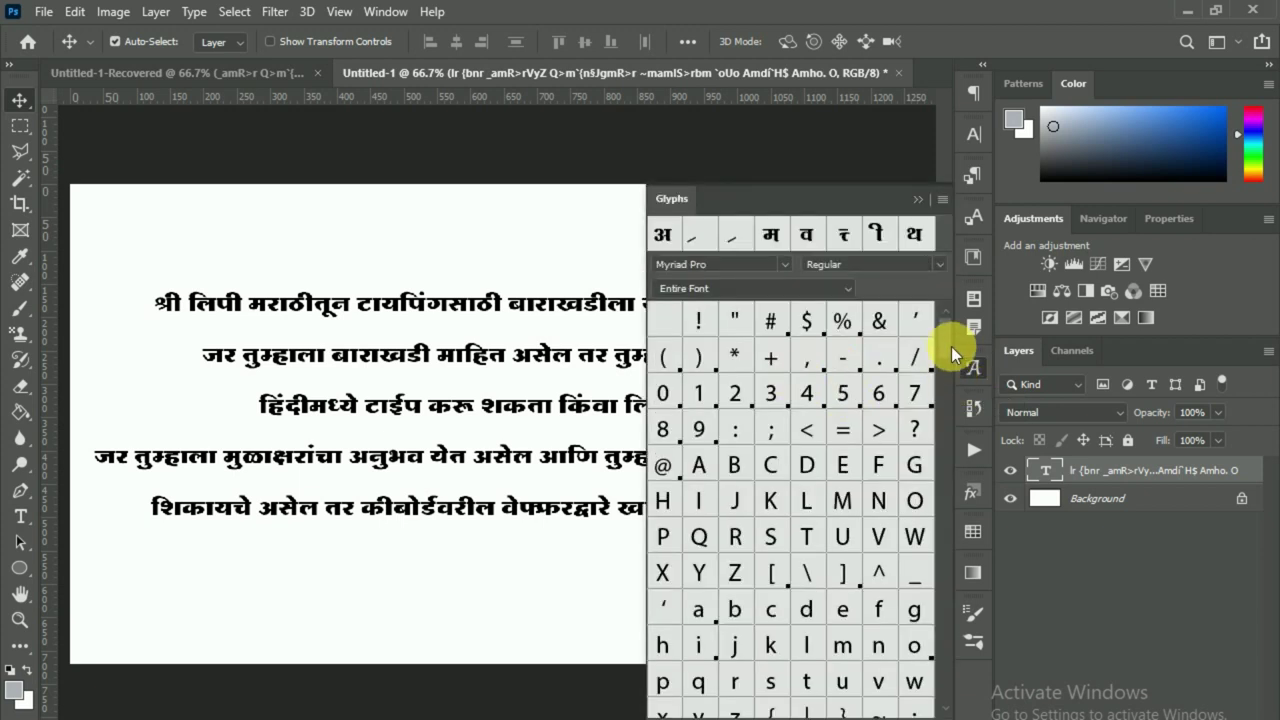
{"action": "left_click_drag", "start_coordinate": [945, 345], "coordinate": [944, 386]}
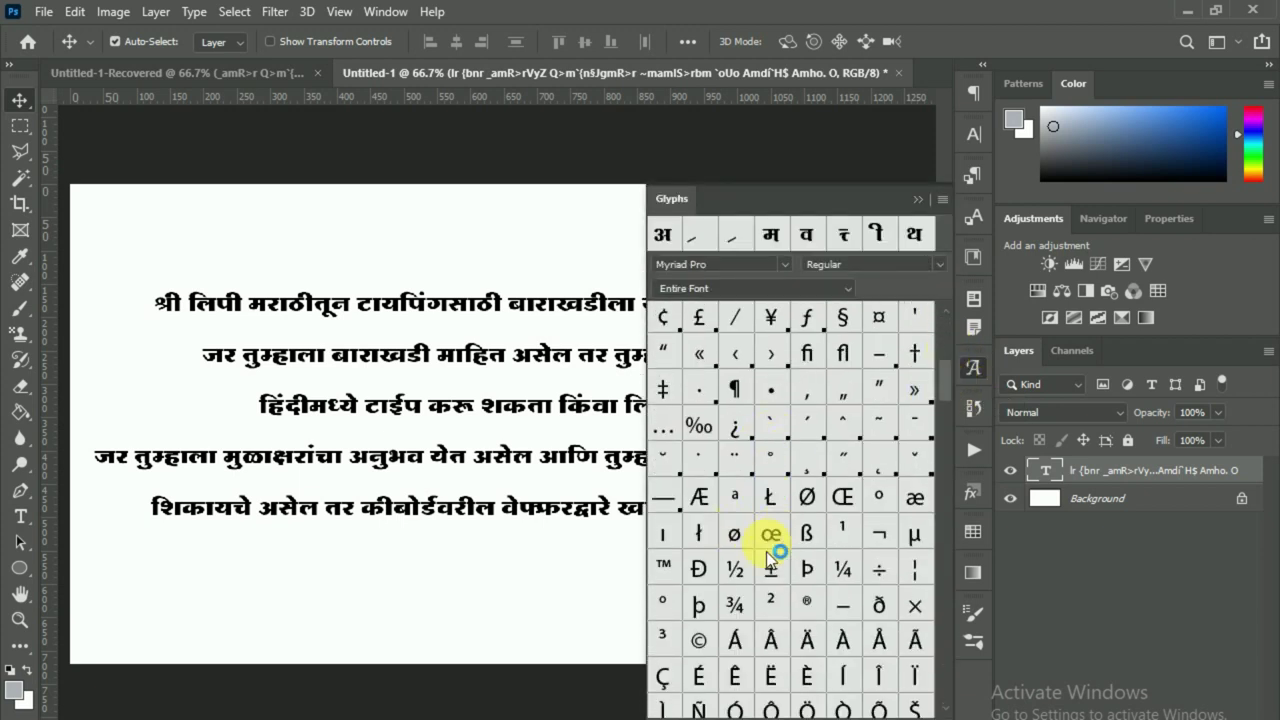
{"action": "left_click", "coordinate": [30, 512]}
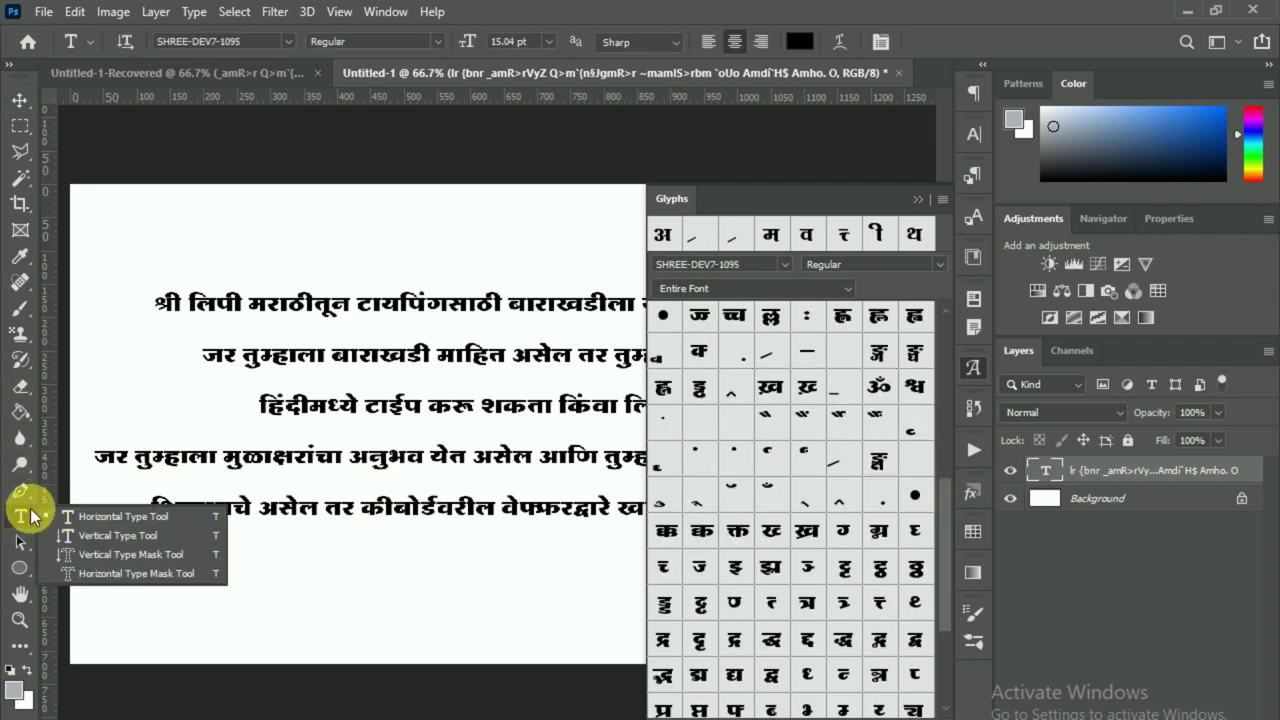
{"action": "left_click", "coordinate": [122, 516]}
{"action": "left_click", "coordinate": [285, 588]}
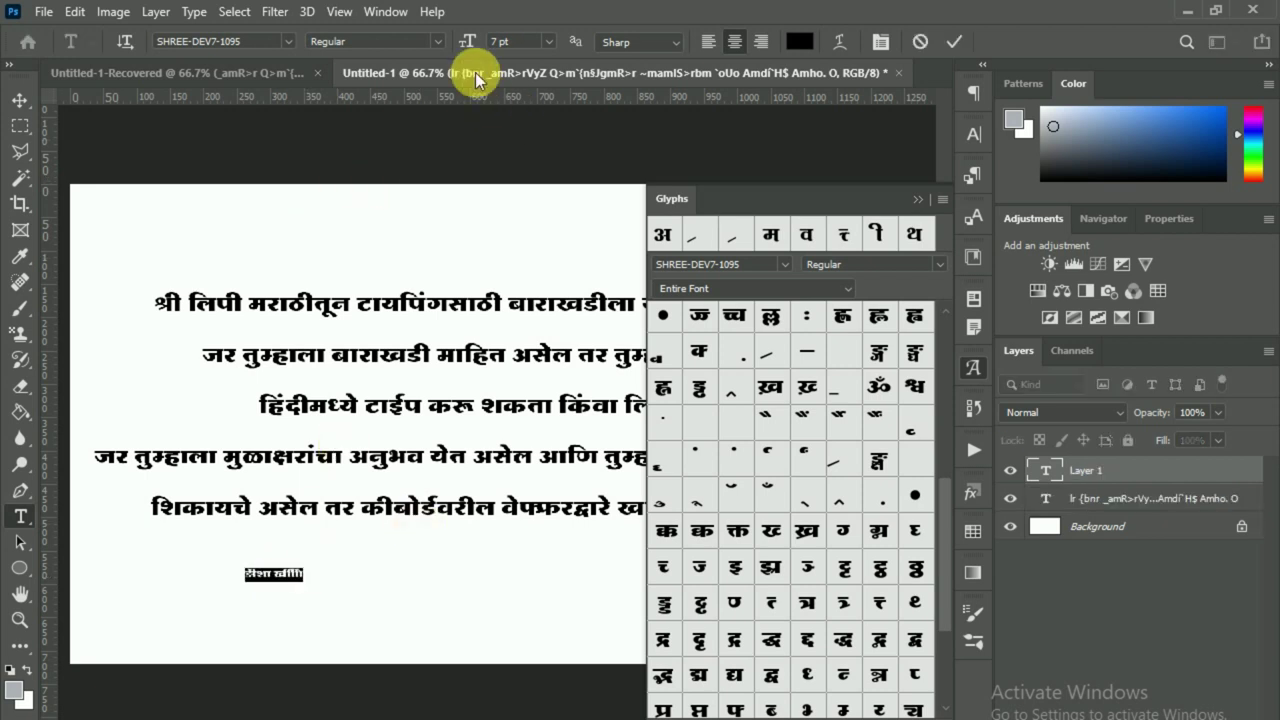
{"action": "left_click_drag", "start_coordinate": [529, 43], "coordinate": [508, 90]}
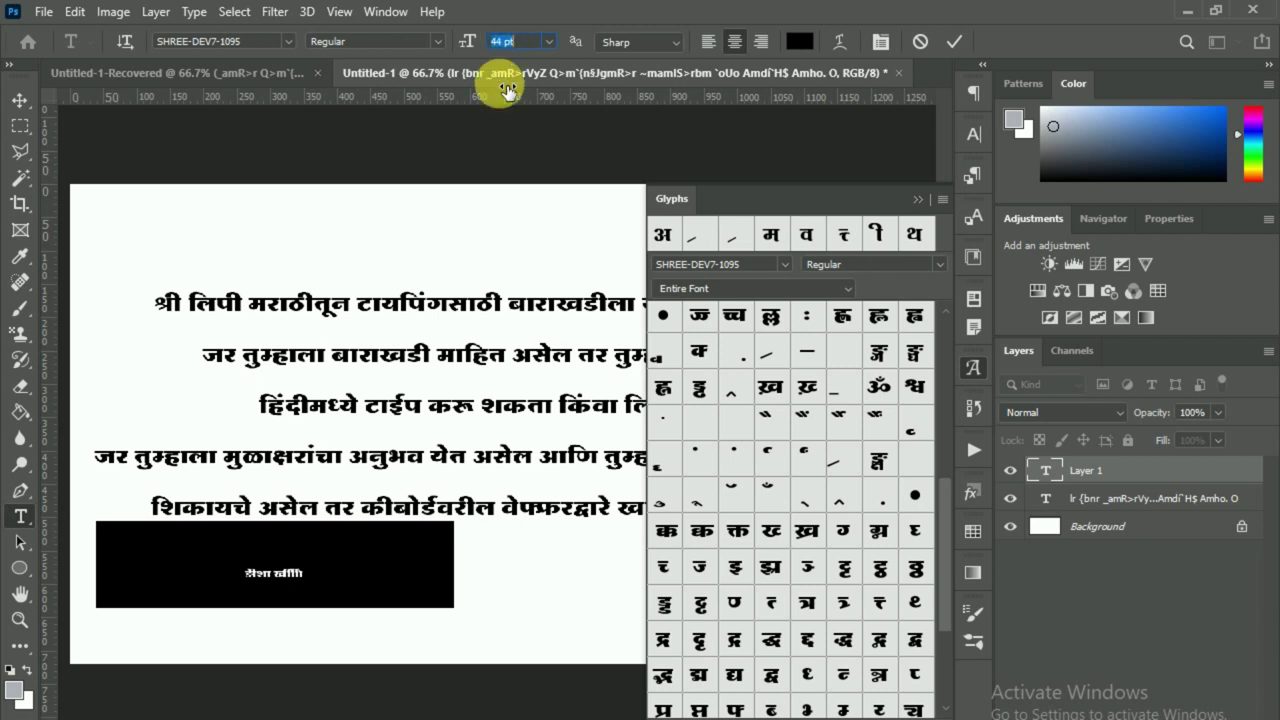
{"action": "left_click", "coordinate": [771, 610]}
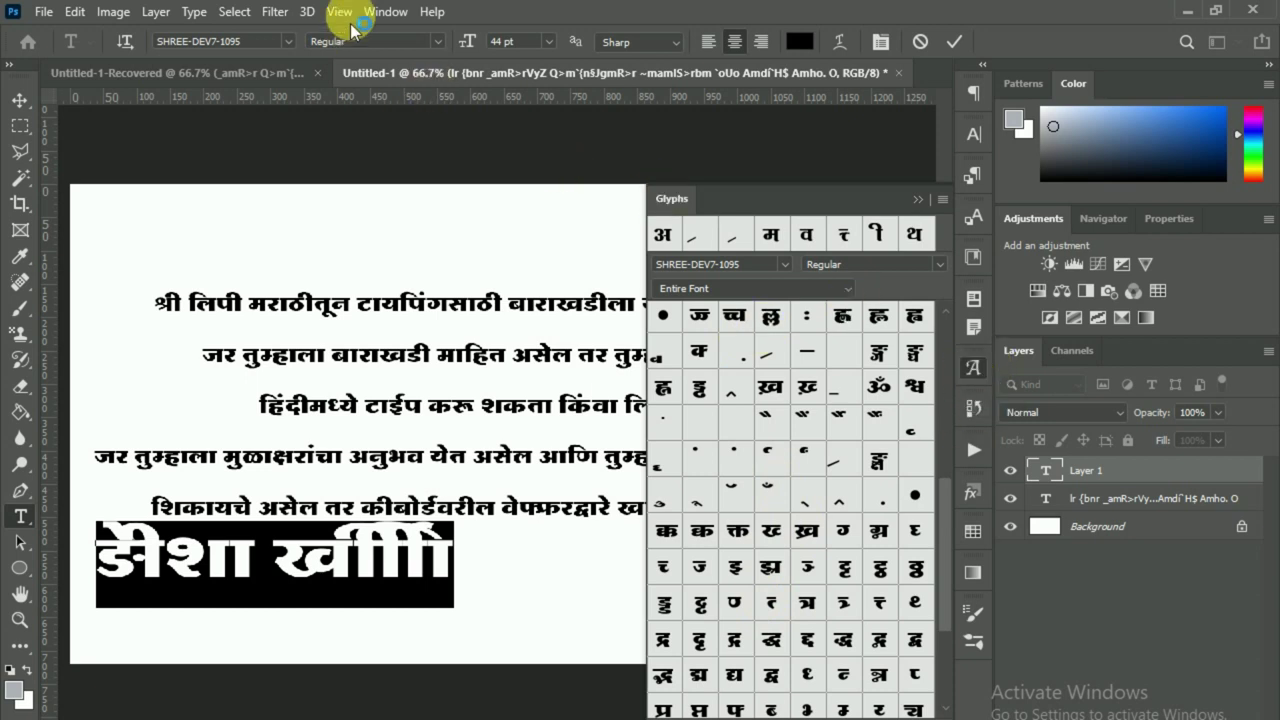
- Locate the Glyphs display option, browse the SHREE-DEV7-1095 characters and return to CorelDRAW
{"action": "left_click", "coordinate": [388, 14]}
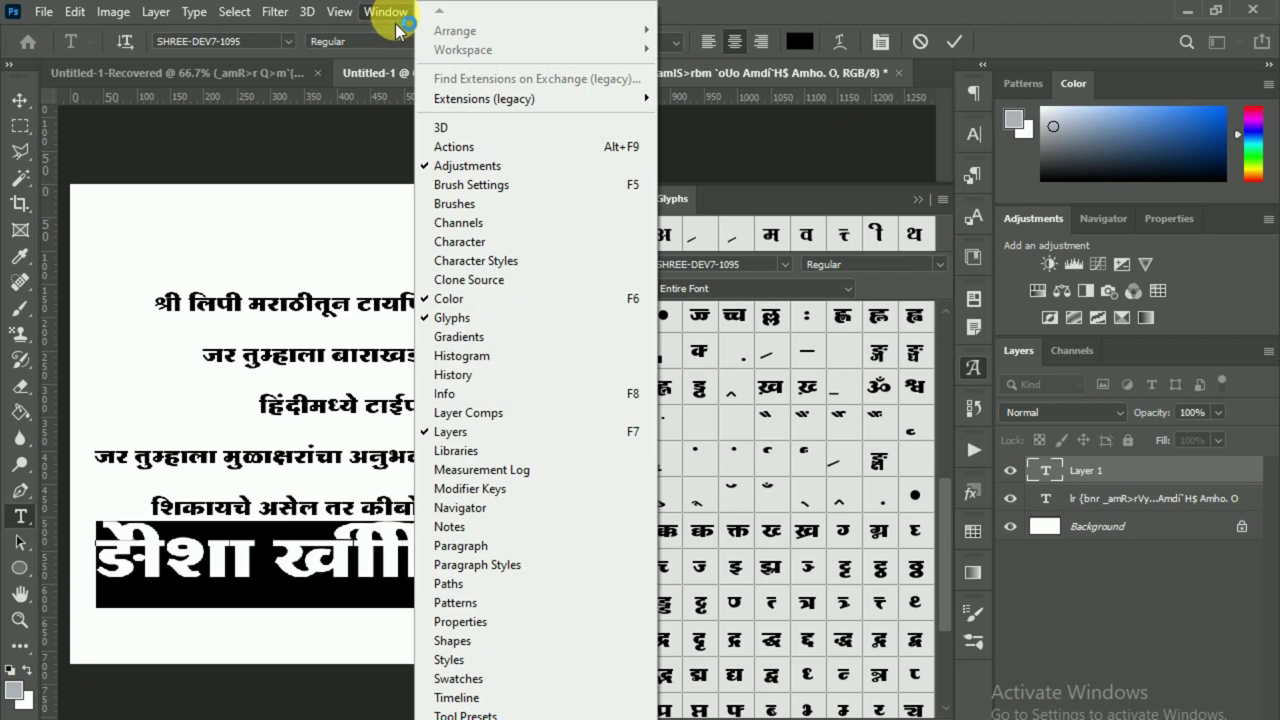
{"action": "left_click", "coordinate": [470, 322]}
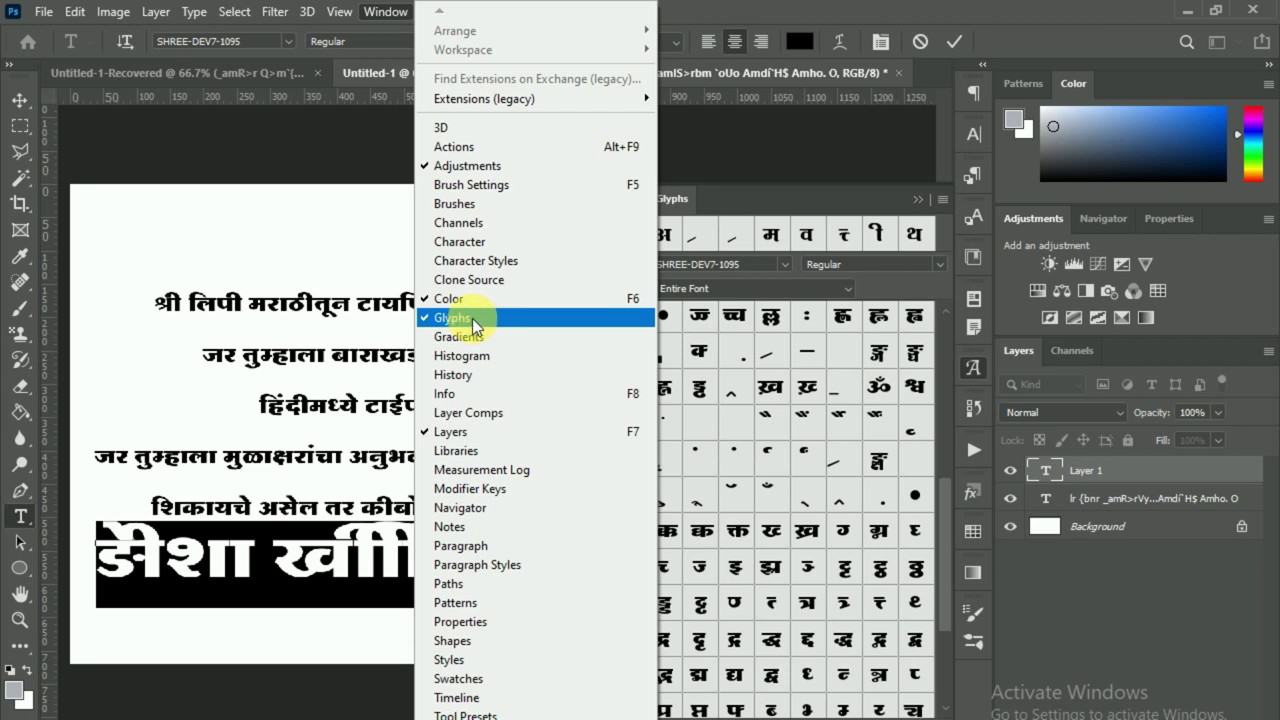
{"action": "left_click", "coordinate": [940, 500]}
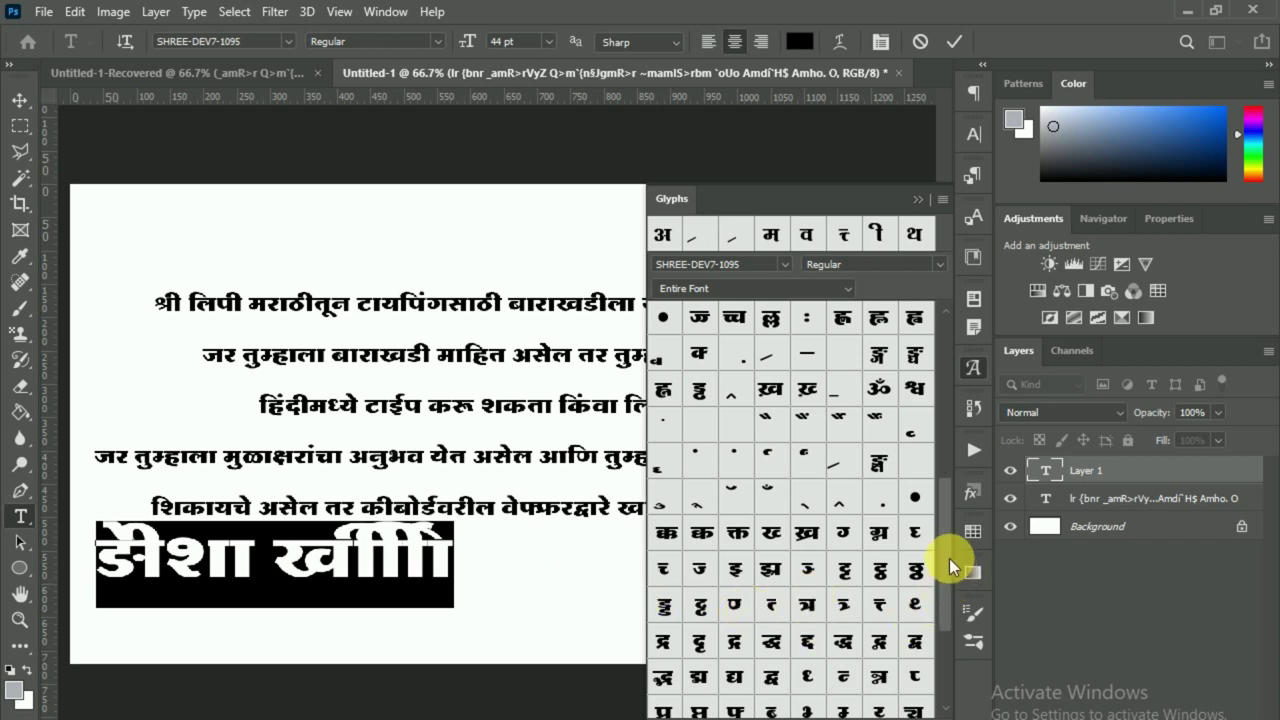
{"action": "left_click_drag", "start_coordinate": [943, 571], "coordinate": [944, 615]}
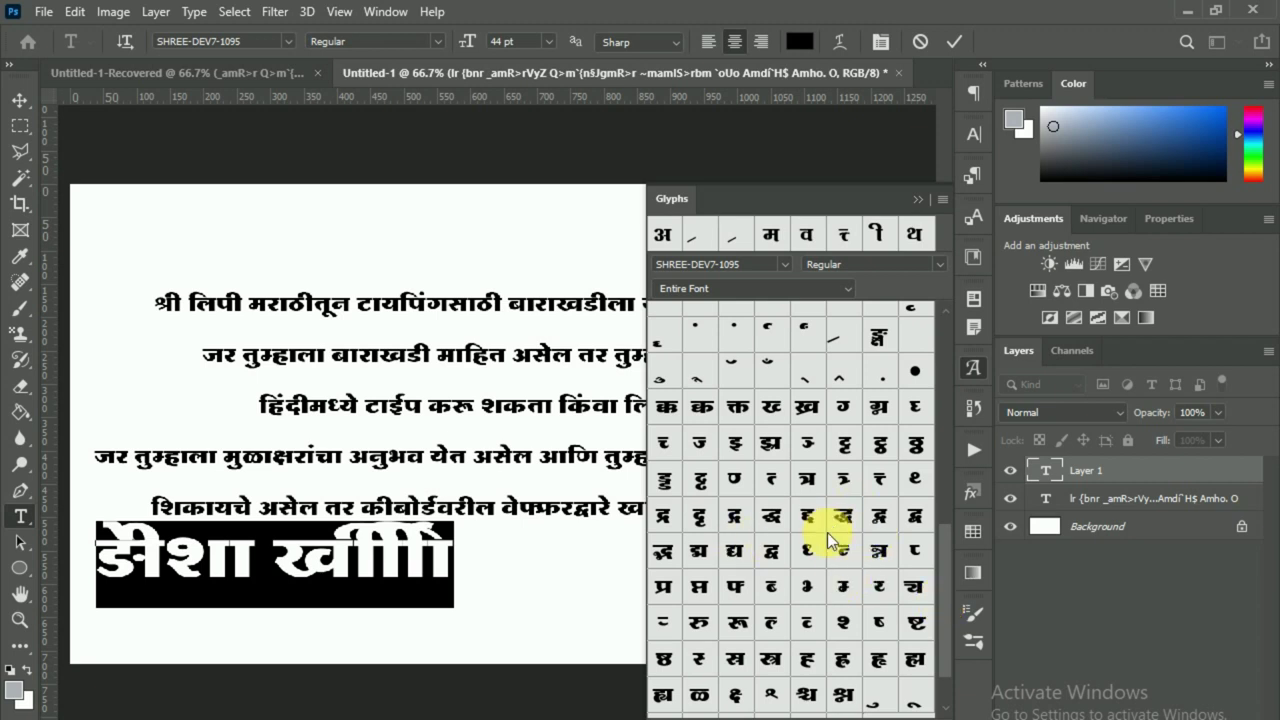
{"action": "left_click", "coordinate": [19, 100]}
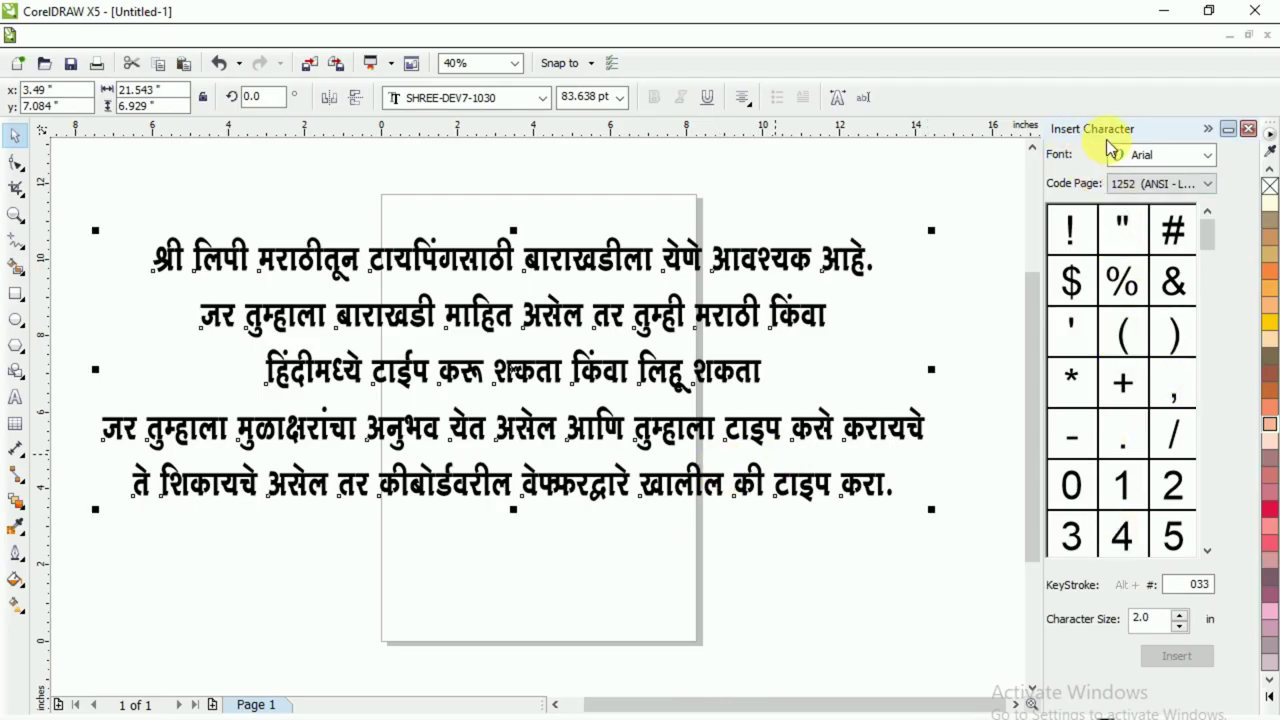
- Set the symbol character font to SHREE-DEV7-1030 and browse its Devanagari consonants
{"action": "left_click", "coordinate": [404, 37]}
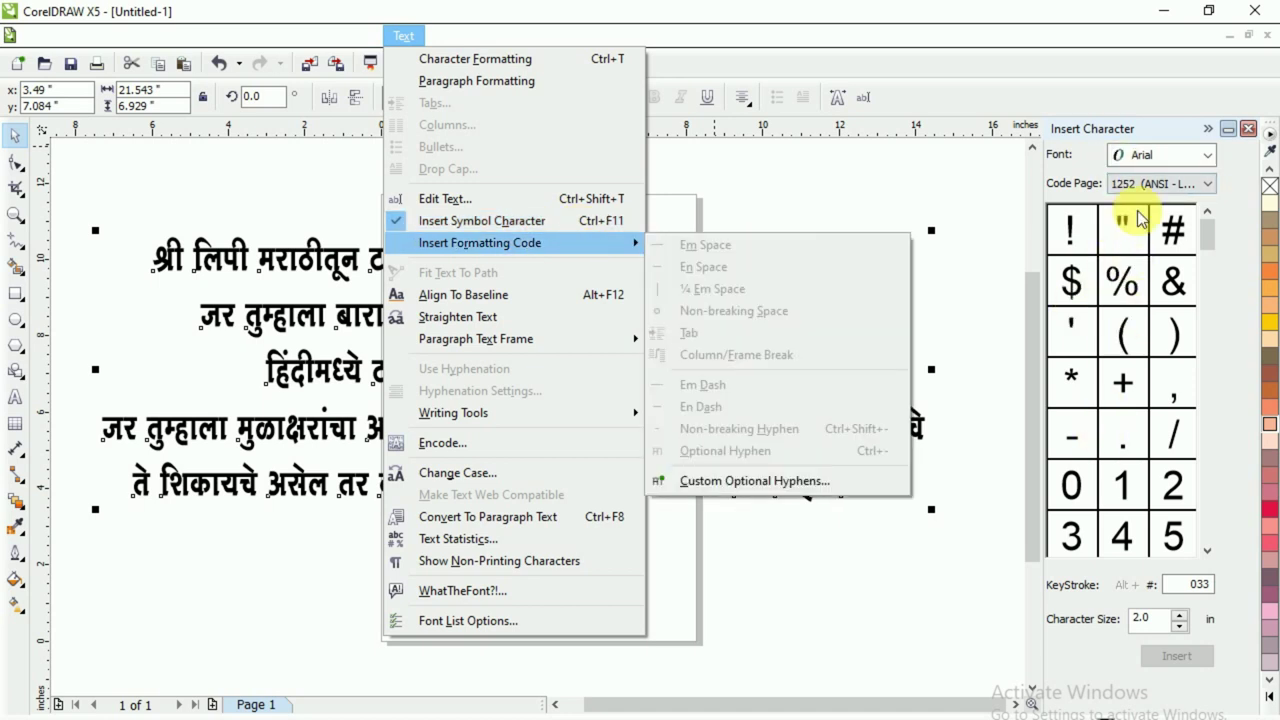
{"action": "left_click", "coordinate": [907, 176]}
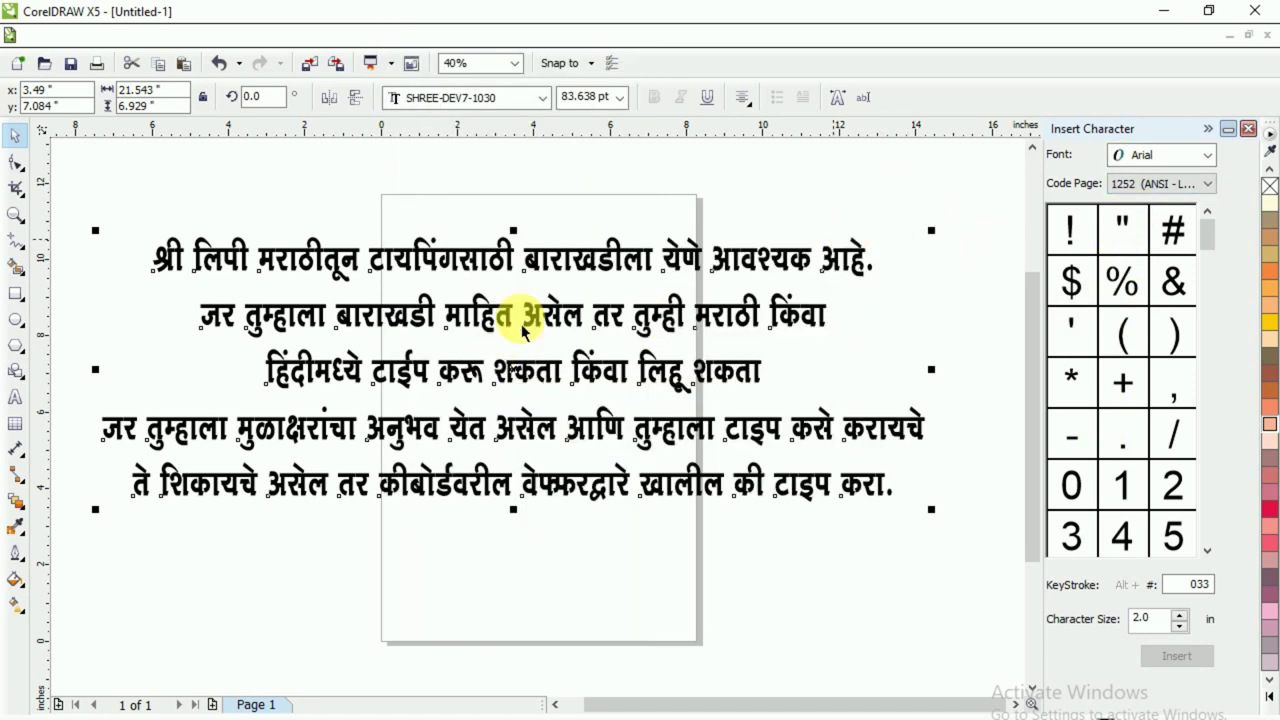
{"action": "left_click", "coordinate": [1208, 157]}
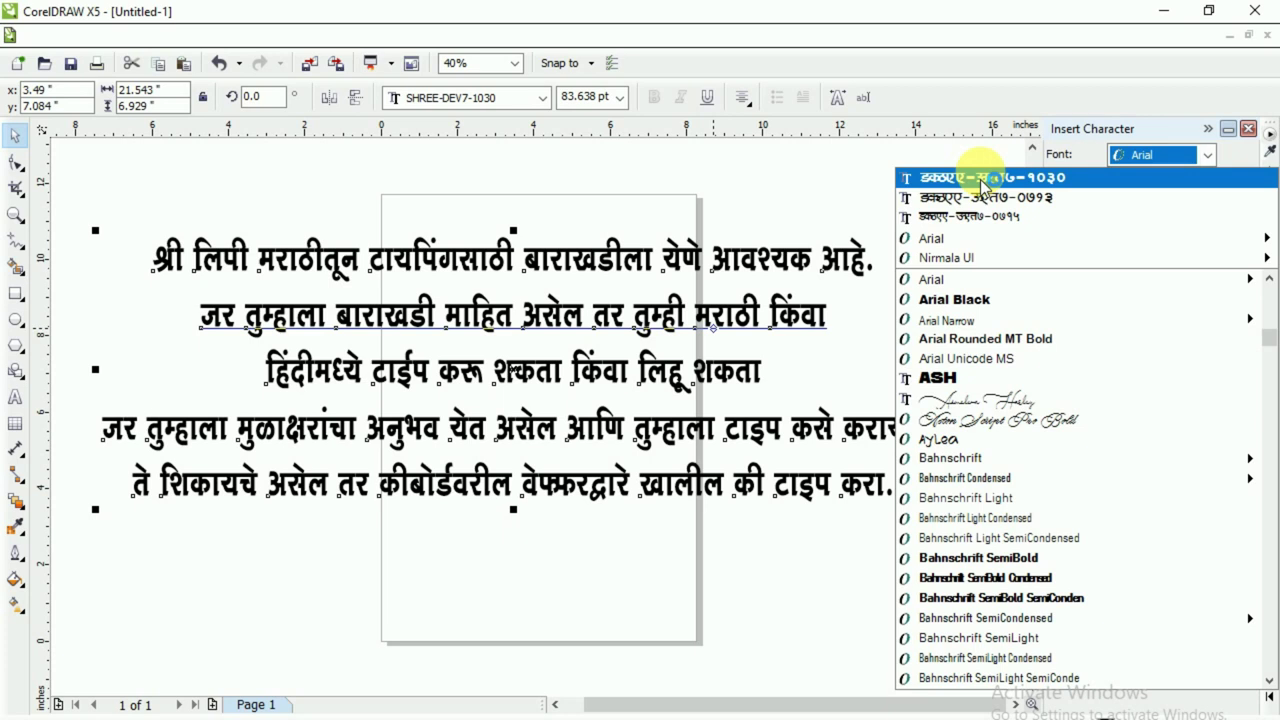
{"action": "left_click", "coordinate": [983, 178]}
{"action": "left_click_drag", "start_coordinate": [1216, 238], "coordinate": [1212, 292]}
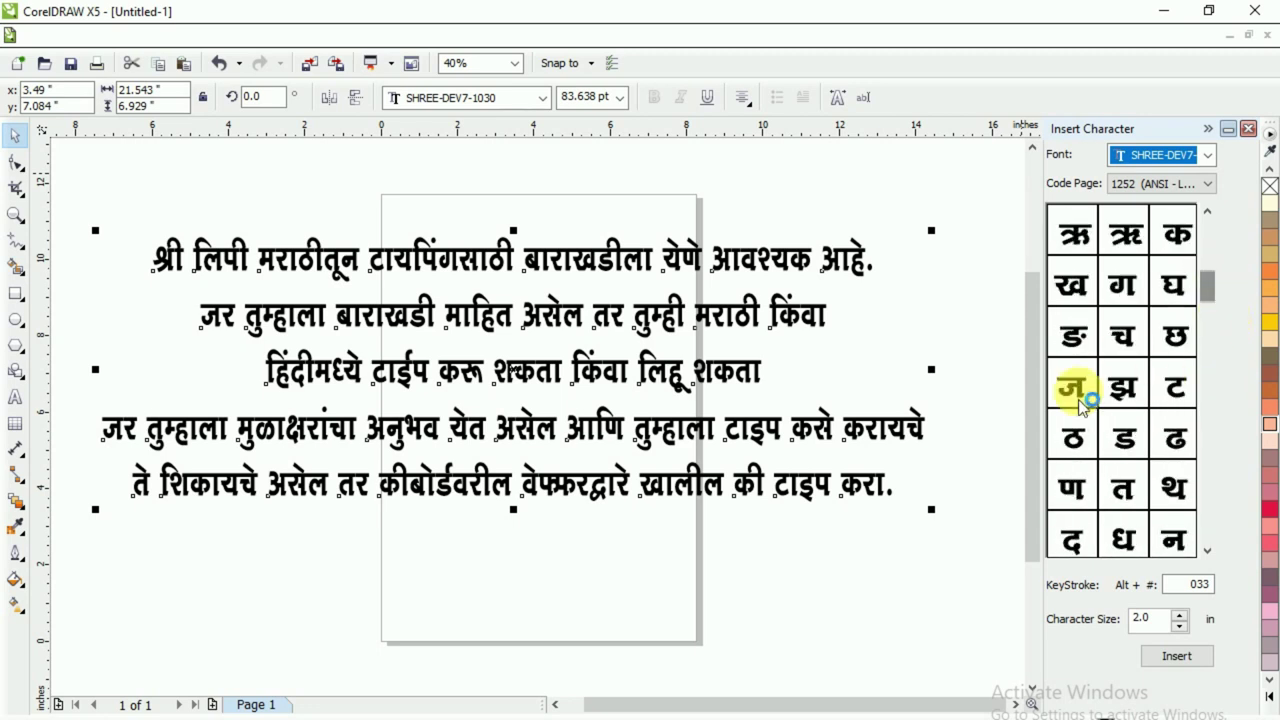
{"action": "left_click_drag", "start_coordinate": [1103, 303], "coordinate": [543, 393]}
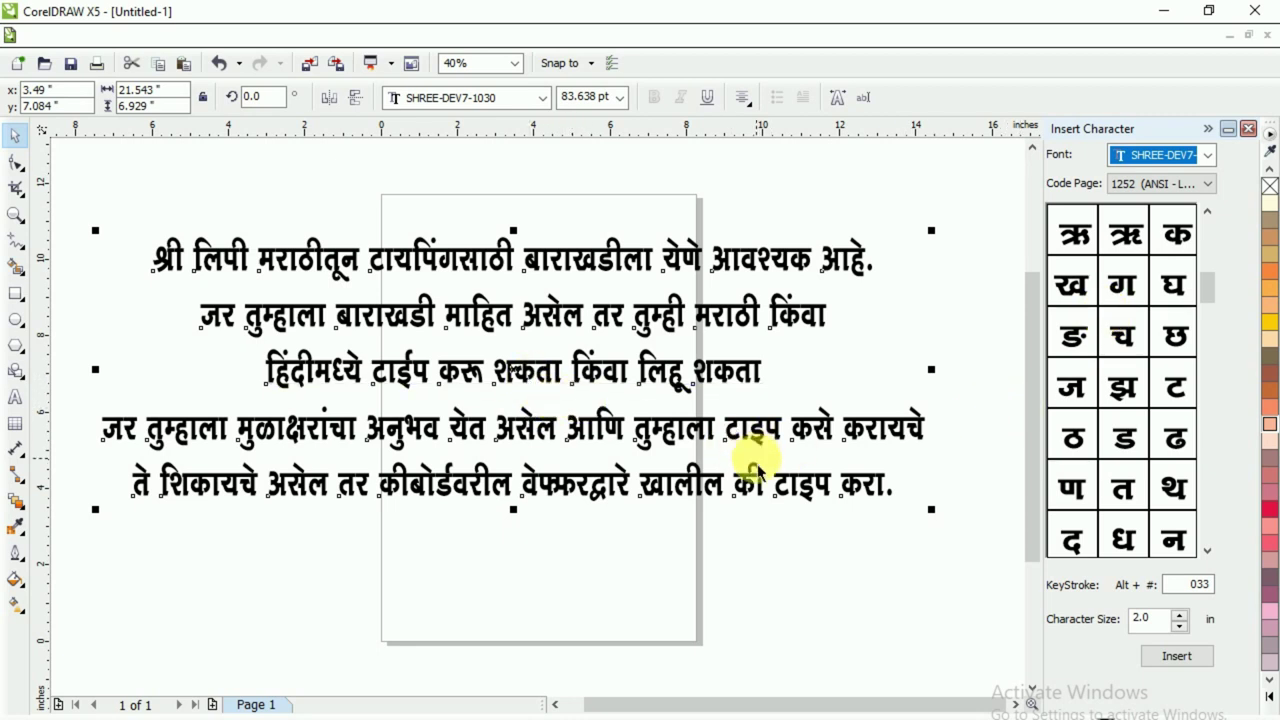
{"action": "left_click", "coordinate": [437, 391]}
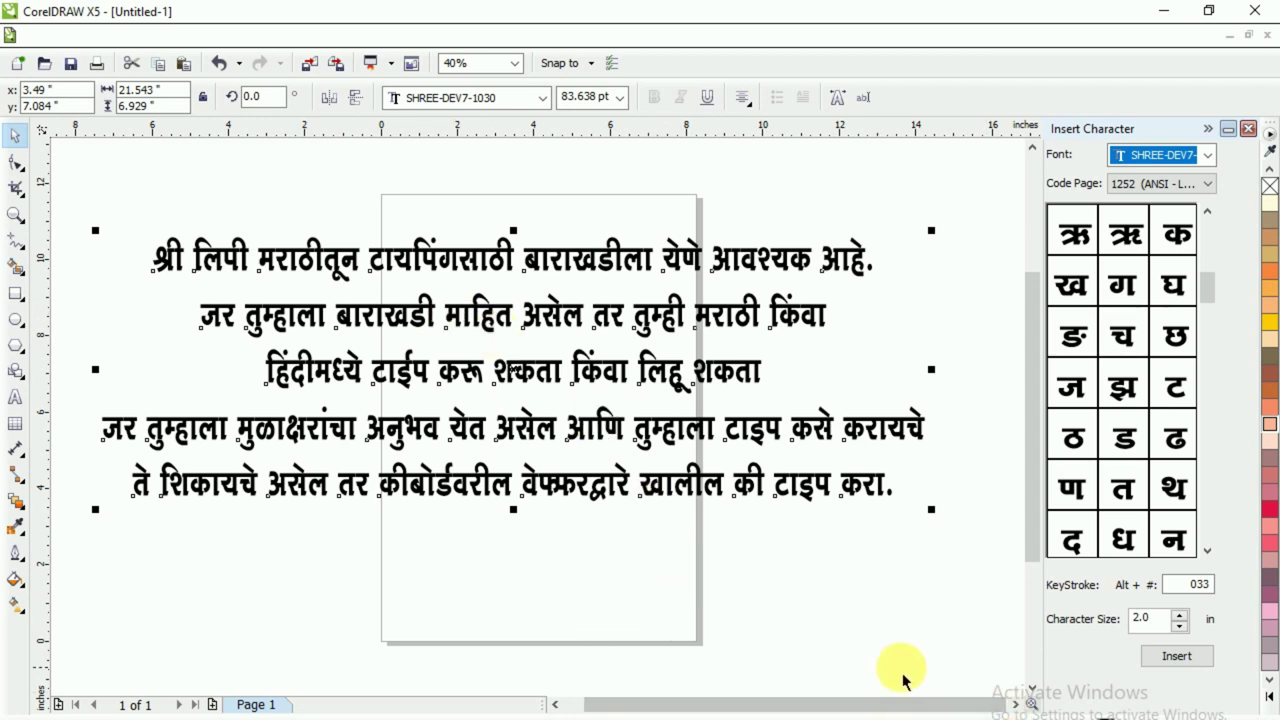
{"action": "left_click", "coordinate": [1015, 719]}
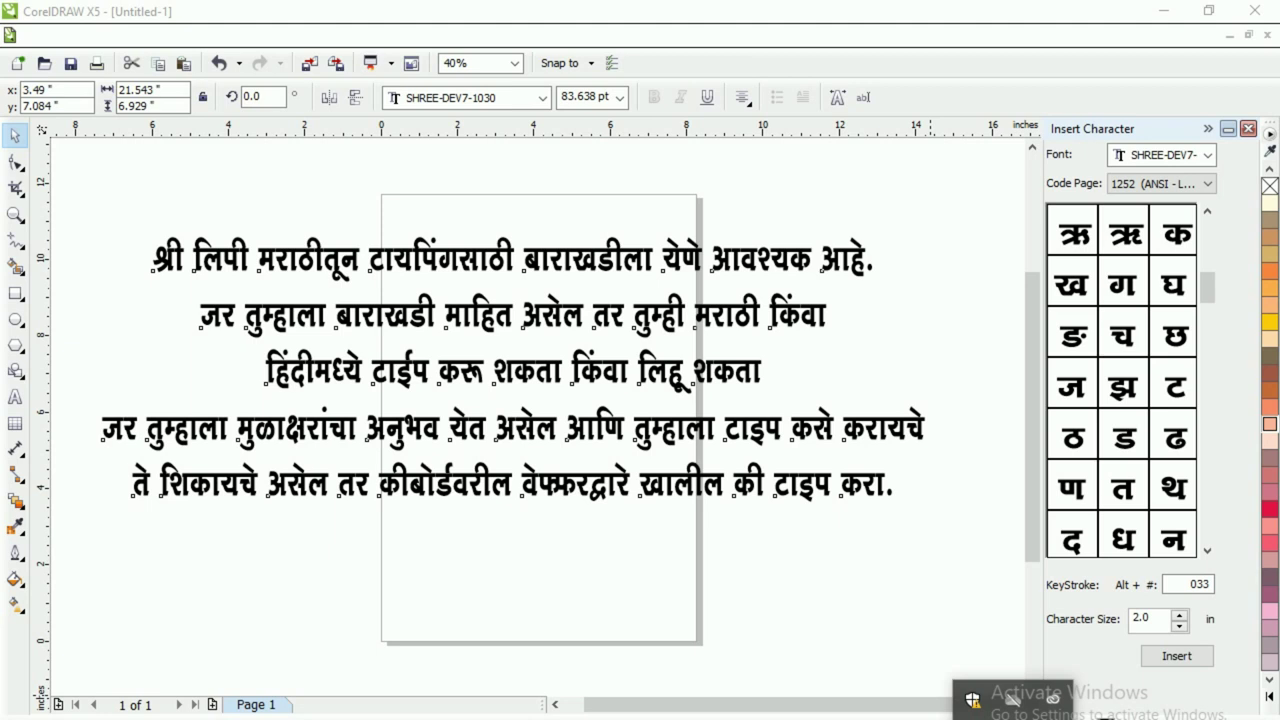
- Launch the Windows On-Screen Keyboard and move it clear of the Marathi text block
{"action": "left_click", "coordinate": [635, 565]}
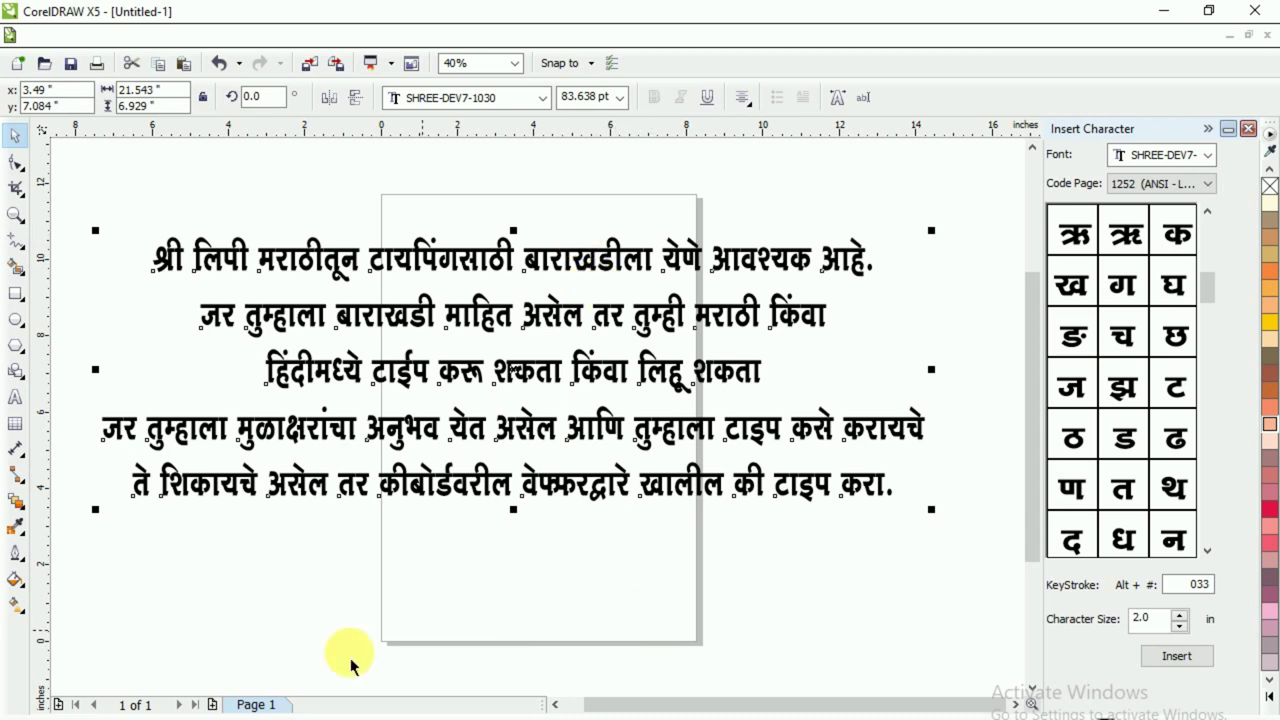
{"action": "left_click", "coordinate": [268, 706]}
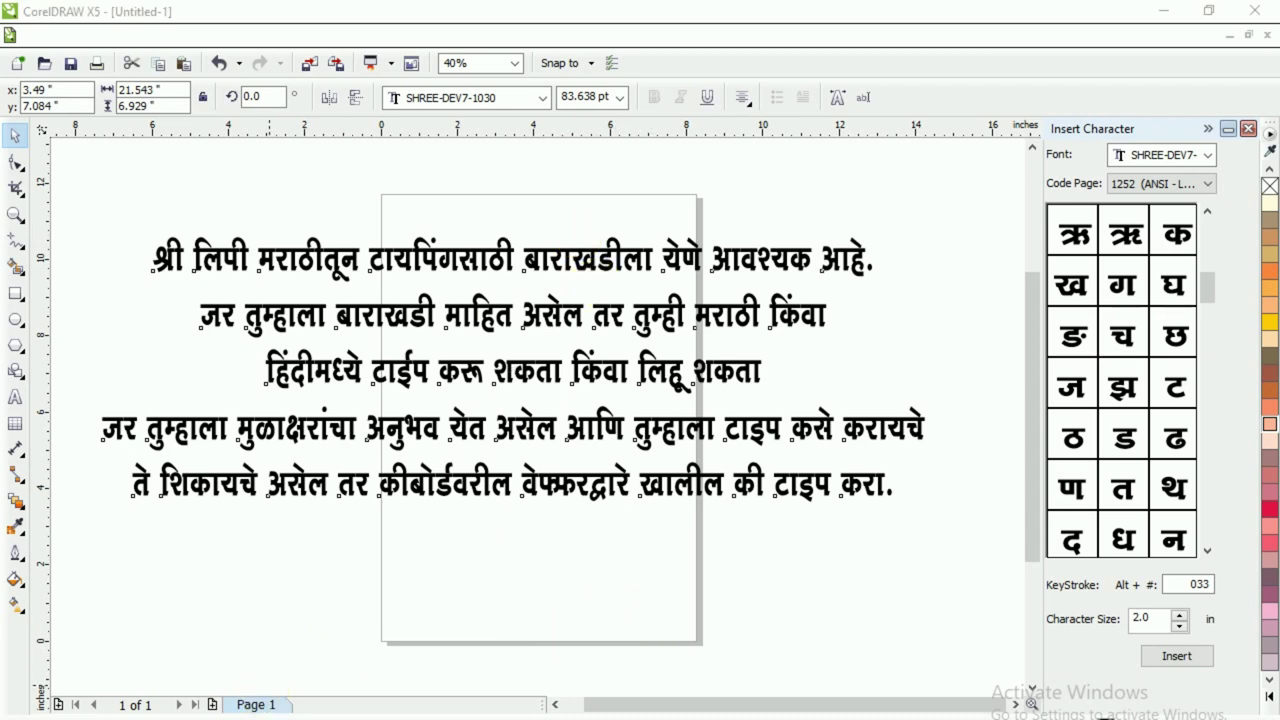
{"action": "key", "text": "super"}
{"action": "type", "text": "k"}
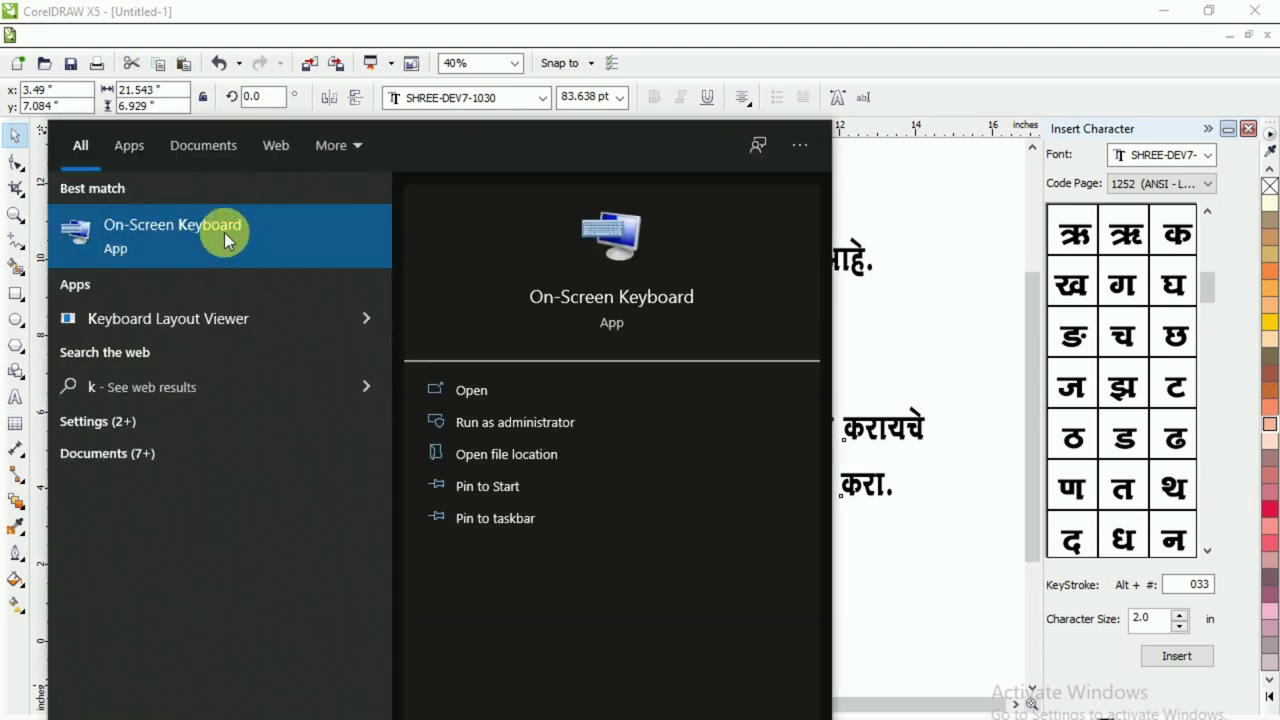
{"action": "left_click", "coordinate": [540, 296]}
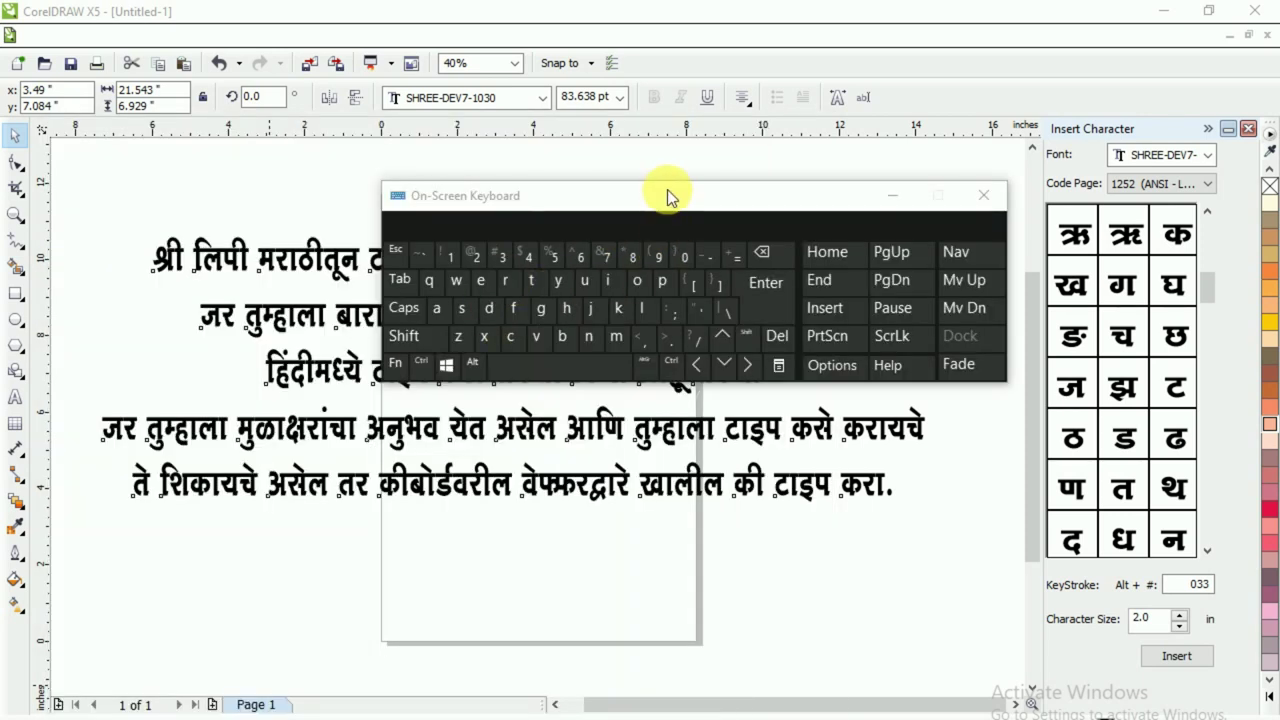
{"action": "left_click_drag", "start_coordinate": [667, 192], "coordinate": [929, 30]}
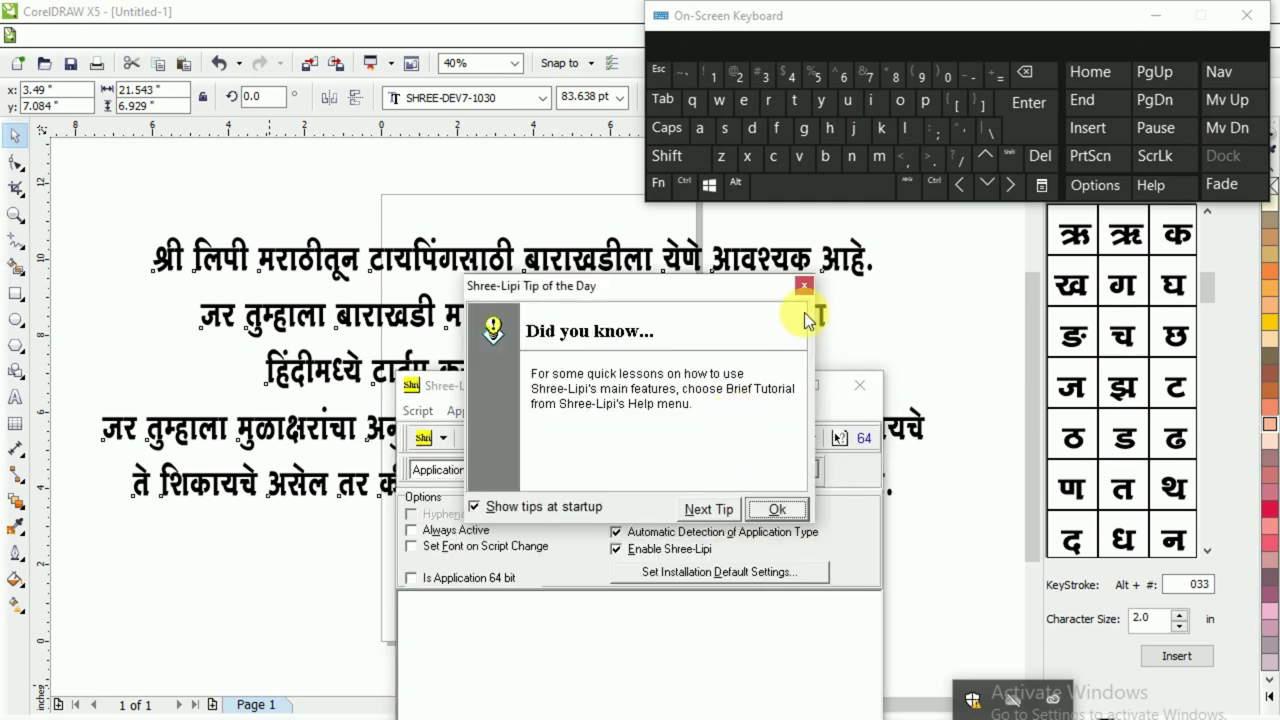
- Dismiss the Shree-Lipi startup tip and toggle its Devanagari script input, leaving it switched on
{"action": "left_click", "coordinate": [805, 287]}
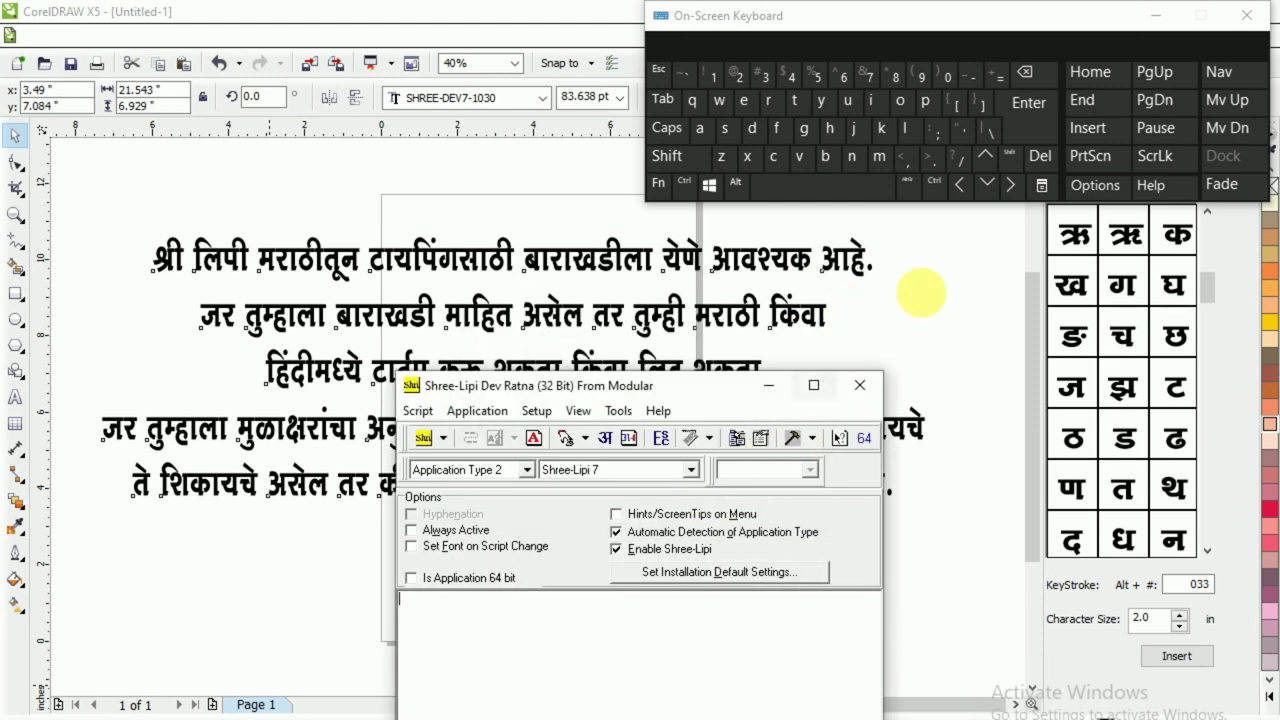
{"action": "left_click", "coordinate": [1155, 156]}
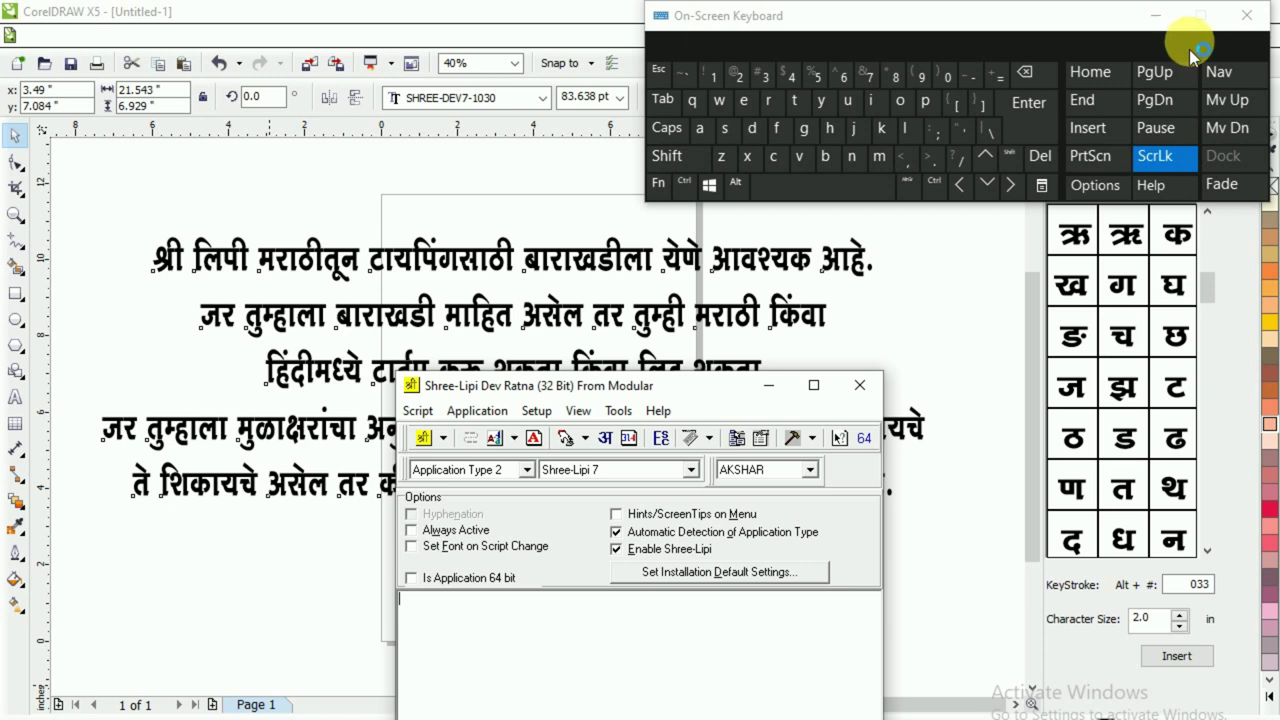
{"action": "left_click", "coordinate": [1160, 160]}
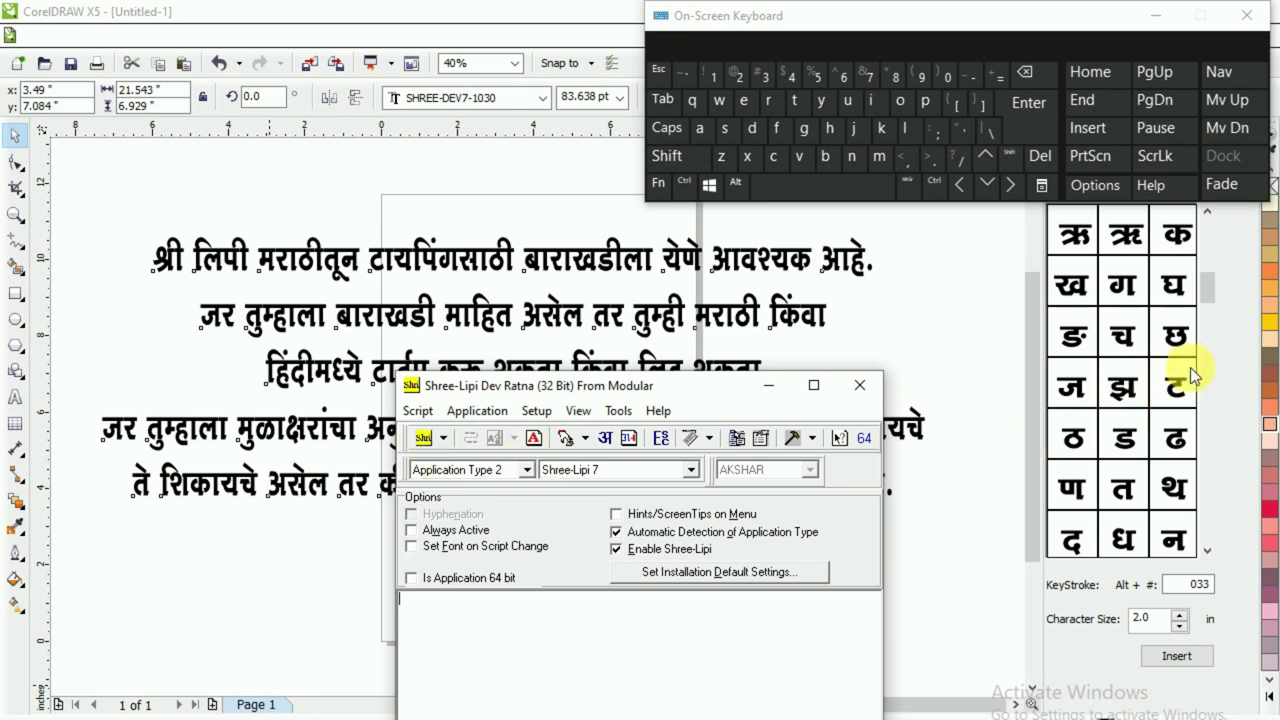
{"action": "left_click", "coordinate": [1155, 156]}
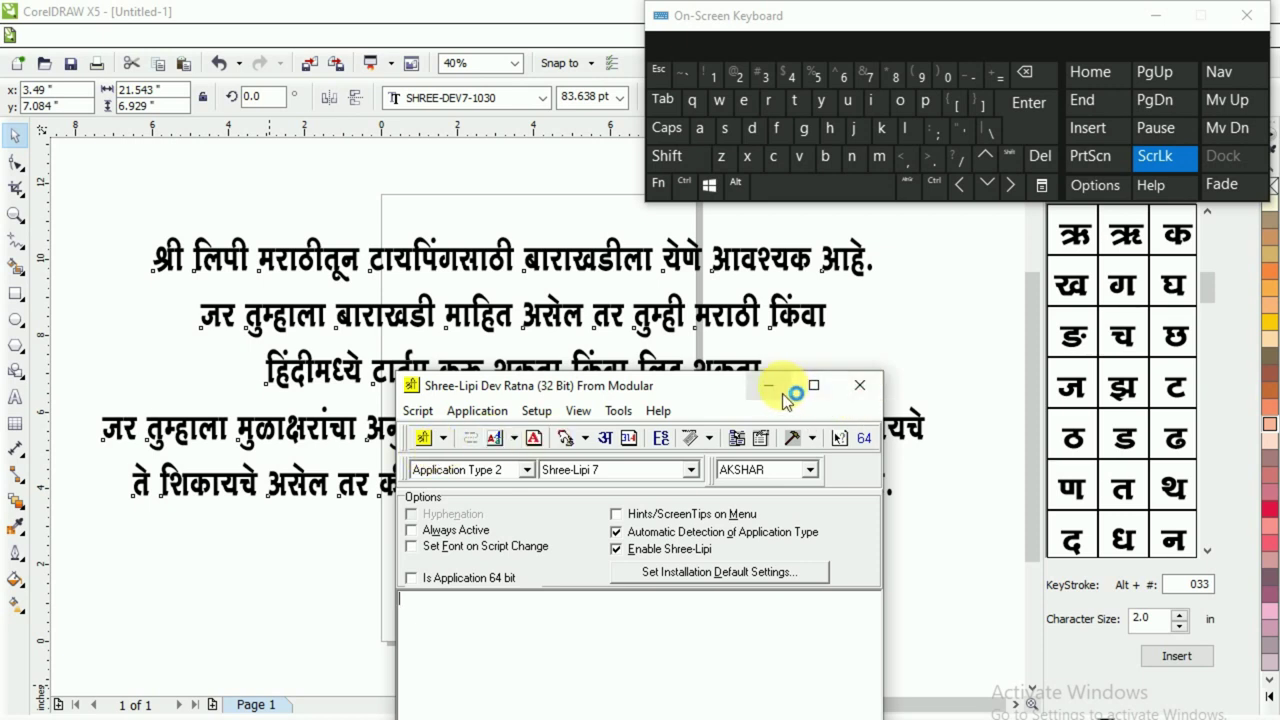
- Check the Shree-Lipi keyboard layout choices, keep AKSHAR and dismiss the Shree-Lipi window
{"action": "left_click", "coordinate": [812, 475]}
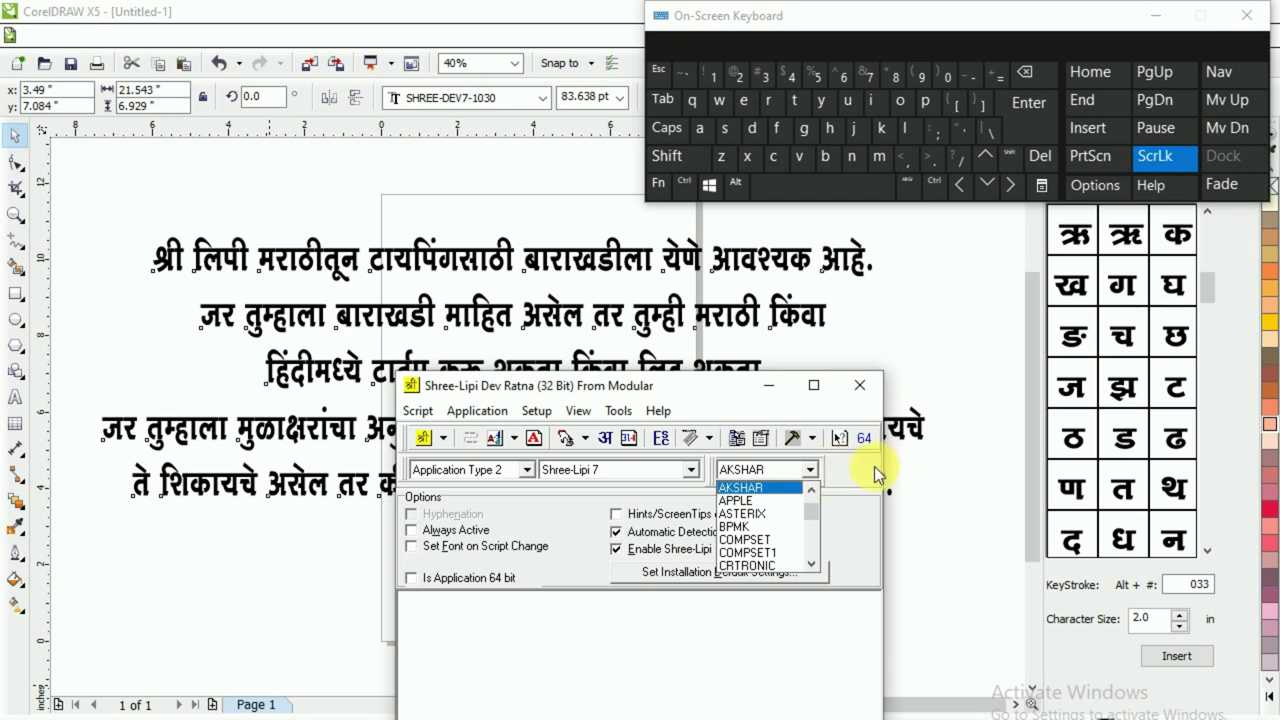
{"action": "left_click", "coordinate": [845, 488]}
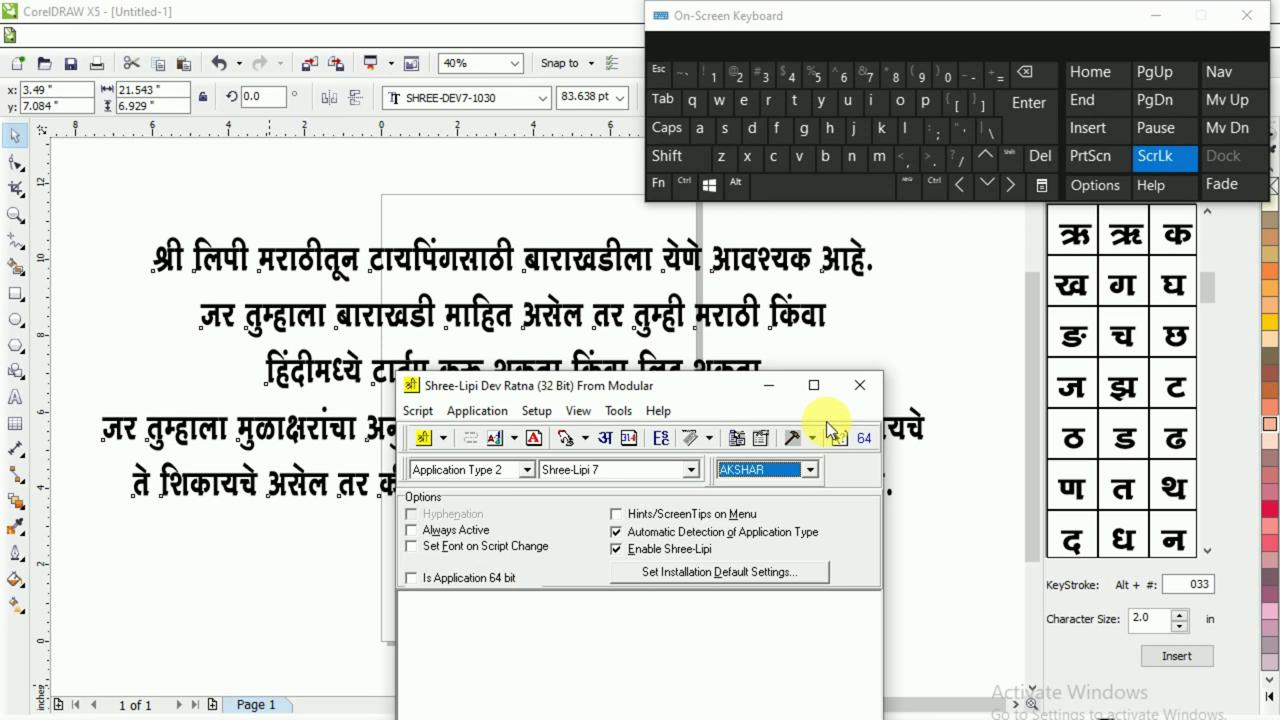
{"action": "left_click", "coordinate": [859, 385]}
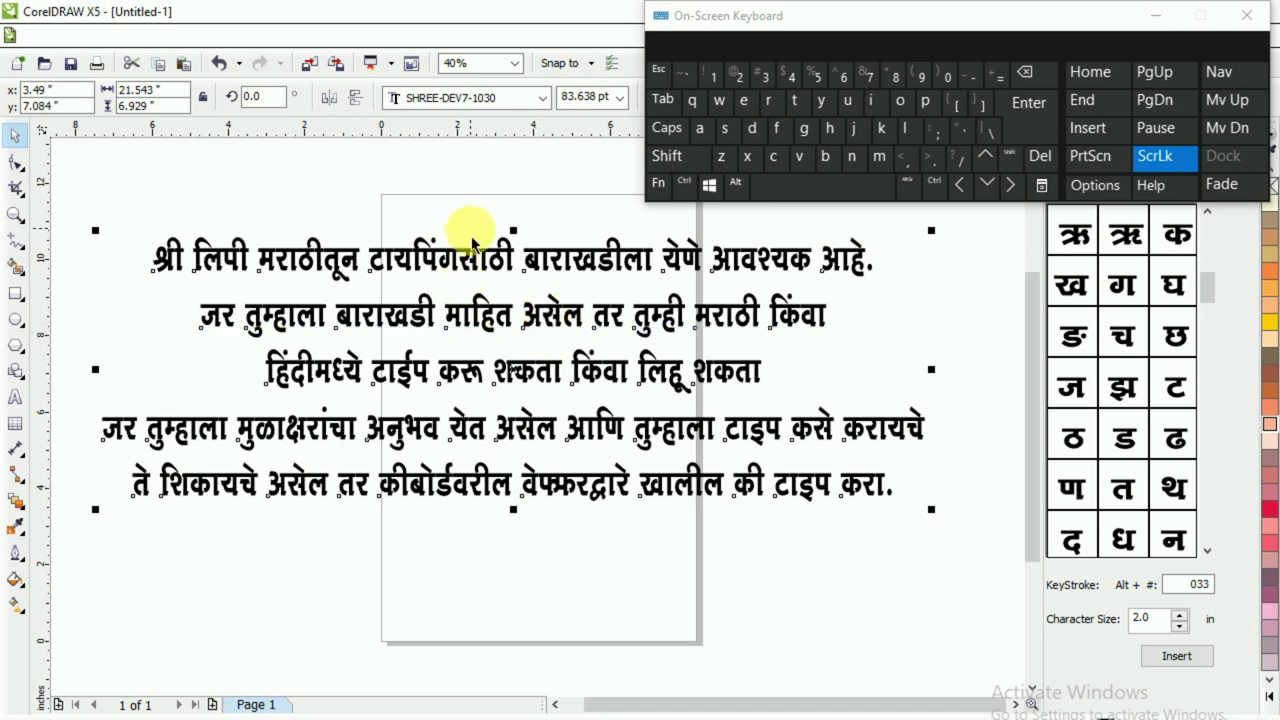
- Move the Marathi text block higher on the page and change its font to SHREE-DEV7-0715
{"action": "mouse_move", "coordinate": [463, 214]}
{"action": "left_mouse_down"}
{"action": "mouse_move", "coordinate": [445, 208]}
{"action": "mouse_move", "coordinate": [455, 225]}
{"action": "mouse_move", "coordinate": [441, 214]}
{"action": "left_mouse_up"}
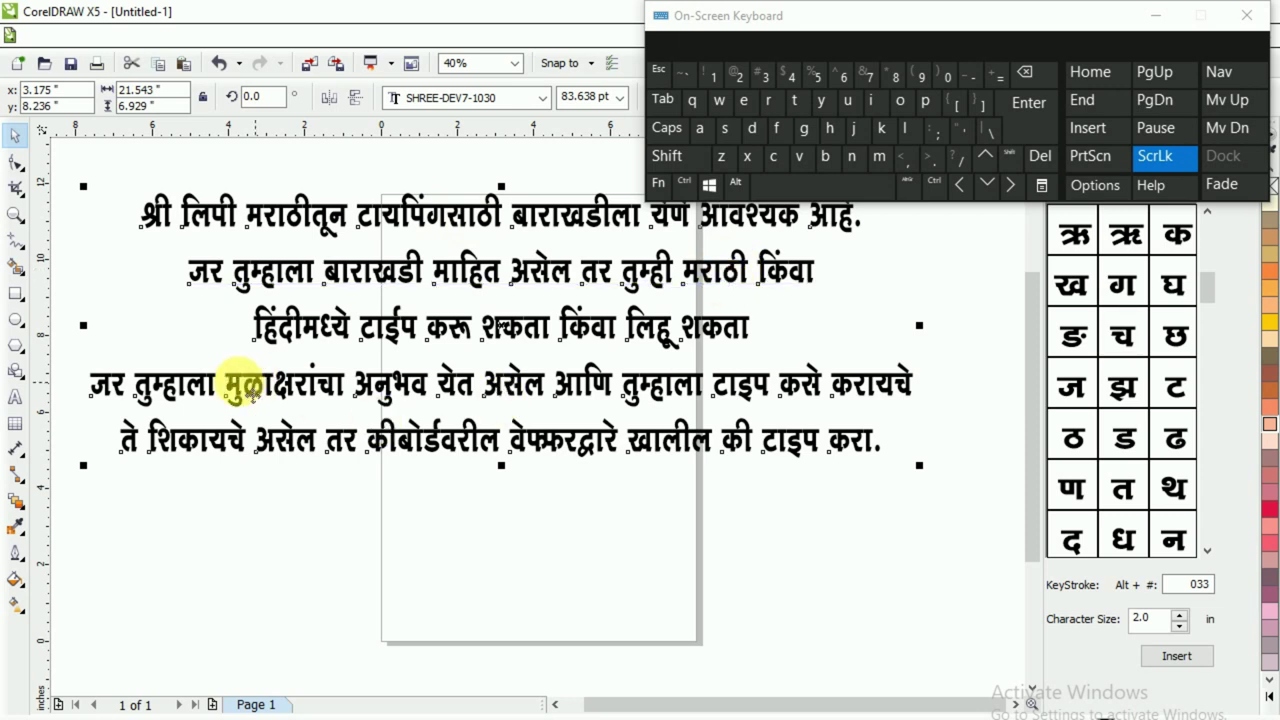
{"action": "left_click", "coordinate": [15, 397]}
{"action": "key", "text": "ctrl+a"}
{"action": "left_click", "coordinate": [15, 138]}
{"action": "left_click", "coordinate": [541, 97]}
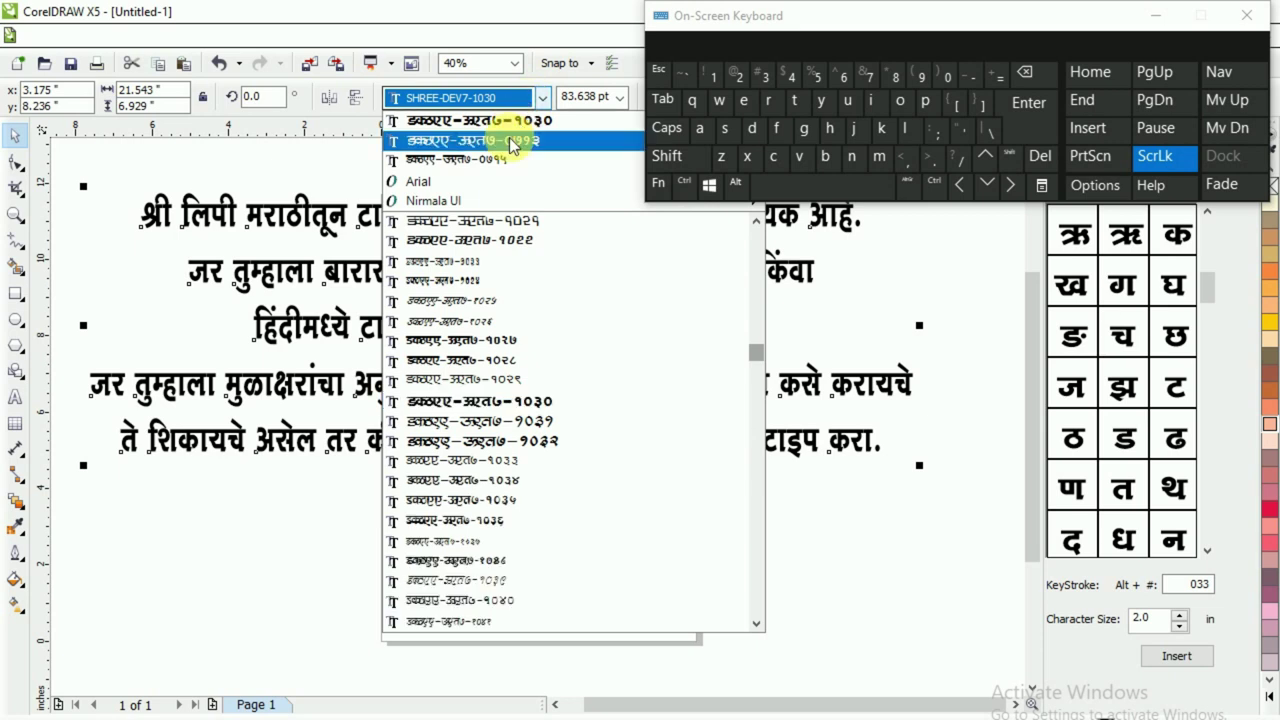
{"action": "left_click", "coordinate": [503, 163]}
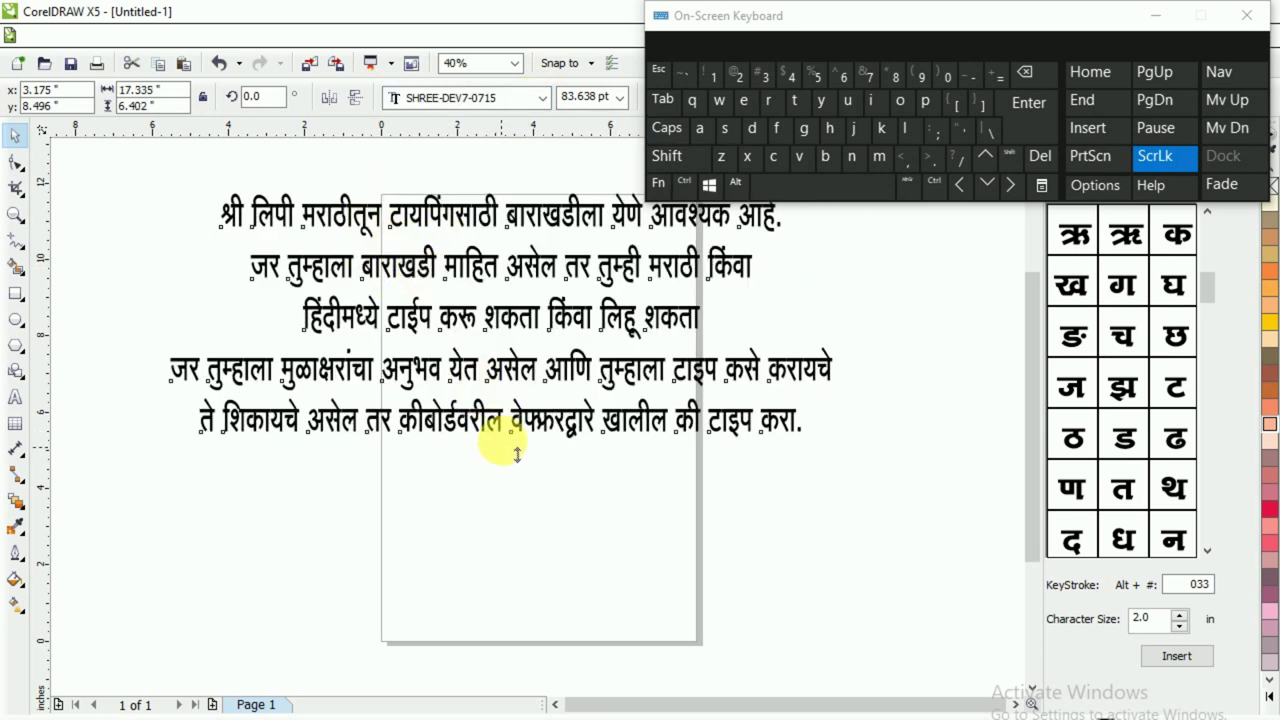
- Reduce the text block's height to about 4.9 inches and shift it sideways to about x 0.82 inches
{"action": "left_click", "coordinate": [457, 287]}
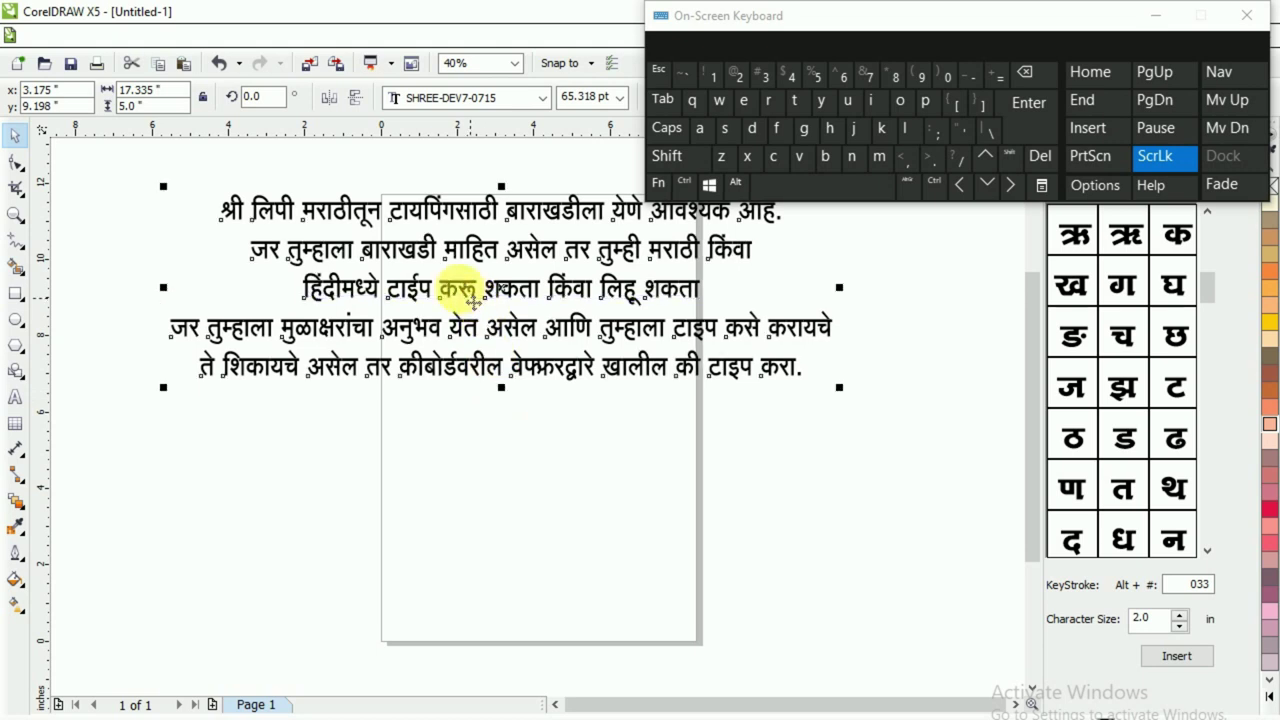
{"action": "left_click_drag", "start_coordinate": [457, 287], "coordinate": [363, 304]}
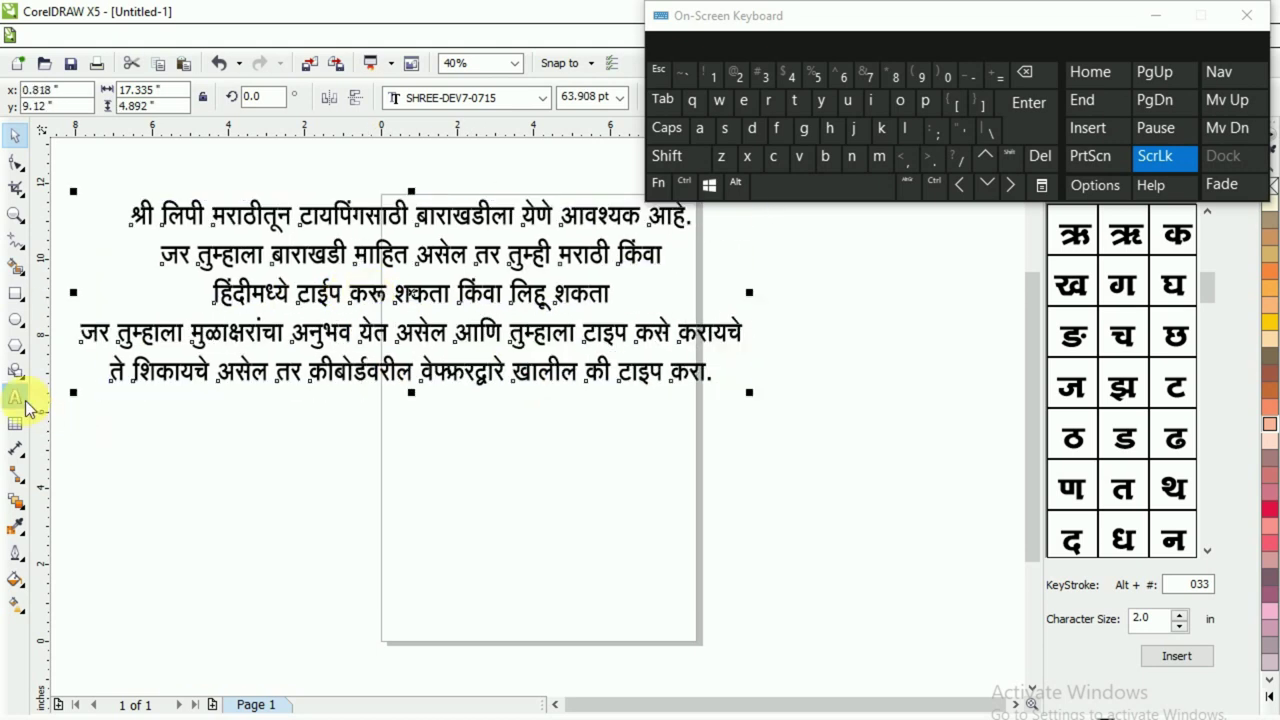
- Replace the whole Marathi paragraph with the letter क followed by a space, using the on-screen keyboard
{"action": "left_click", "coordinate": [15, 397]}
{"action": "key", "text": "ctrl"}
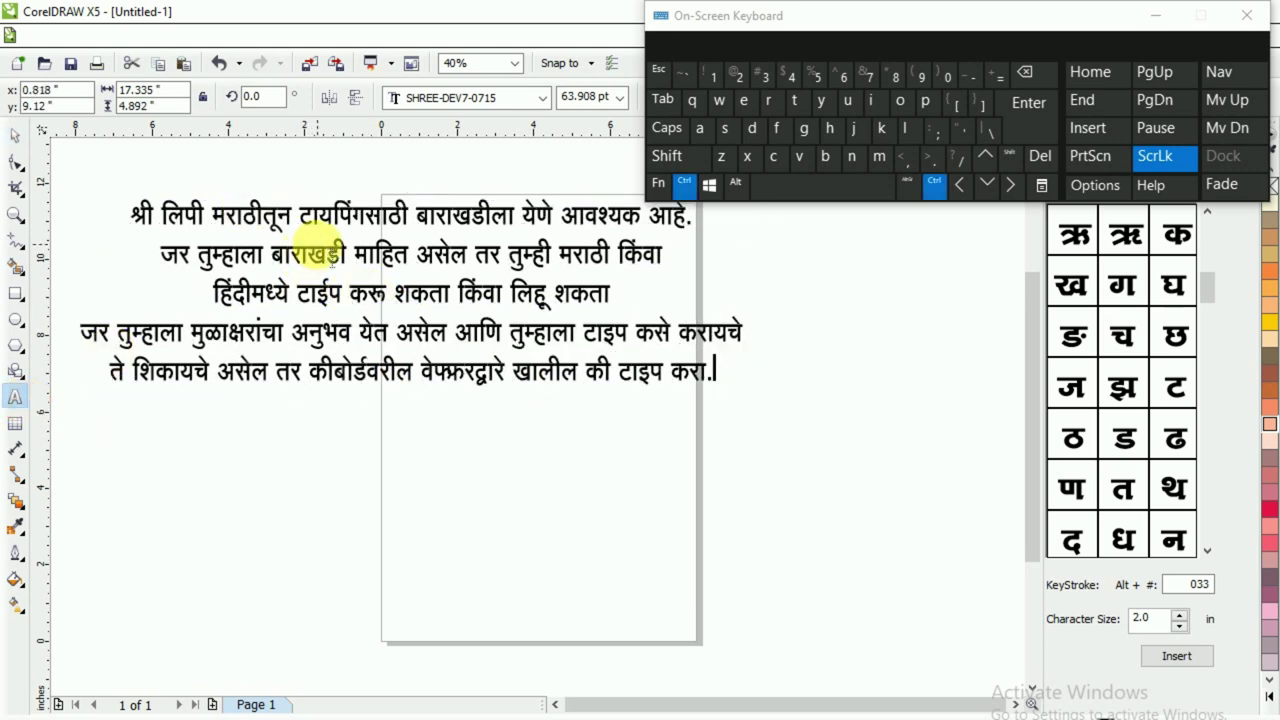
{"action": "key", "text": "ctrl+a"}
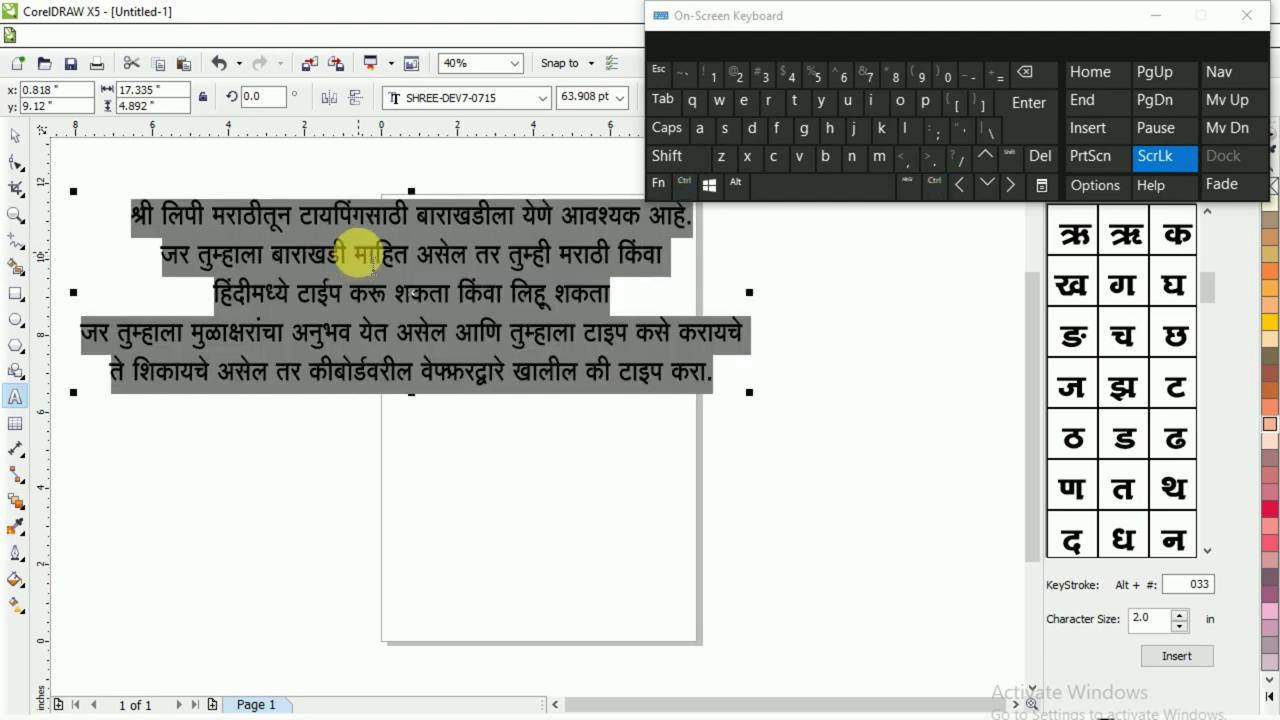
{"action": "left_click", "coordinate": [752, 129]}
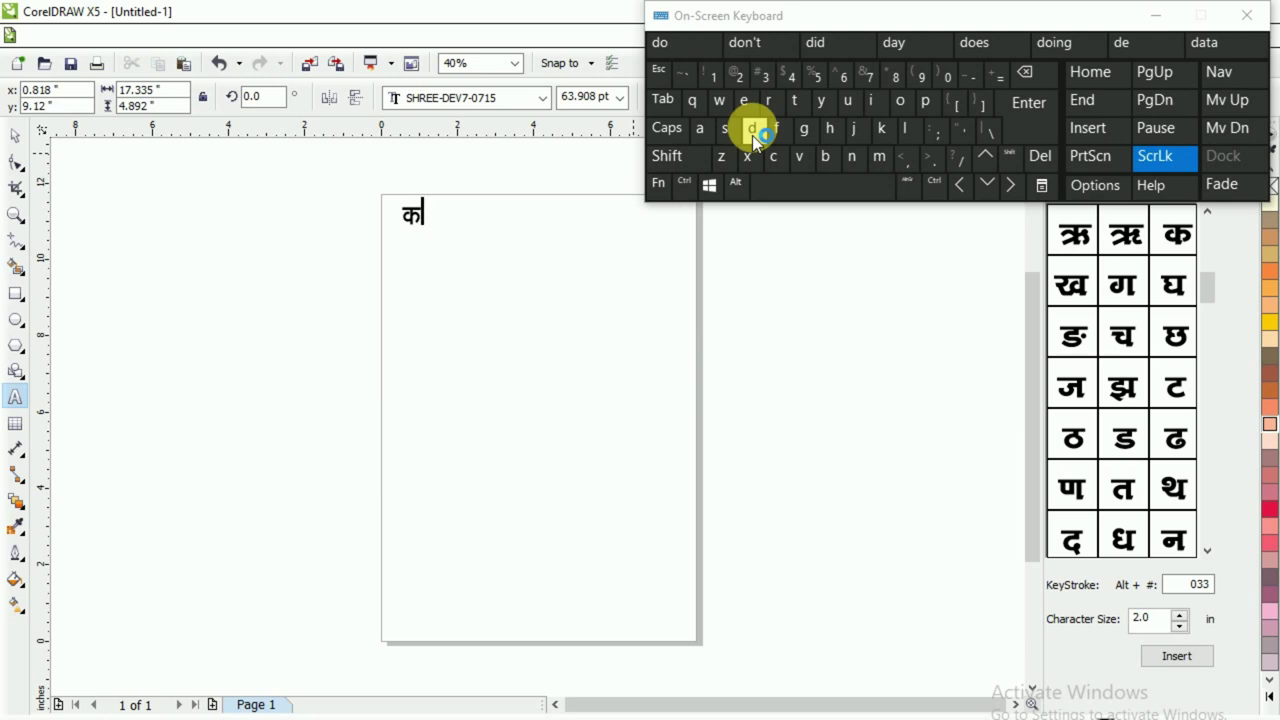
{"action": "left_click", "coordinate": [799, 174]}
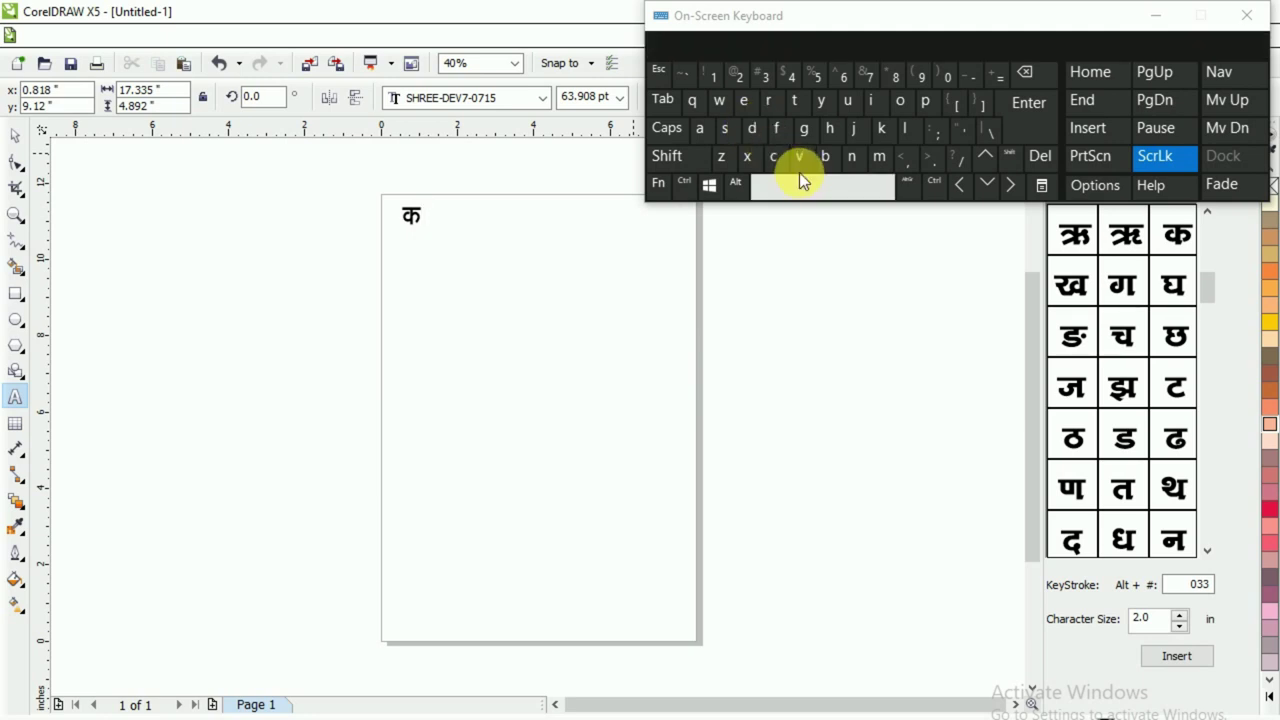
- Add the syllable का after क in the text line with the on-screen keyboard
{"action": "left_click", "coordinate": [440, 230]}
{"action": "left_click", "coordinate": [680, 160]}
{"action": "left_click", "coordinate": [730, 138]}
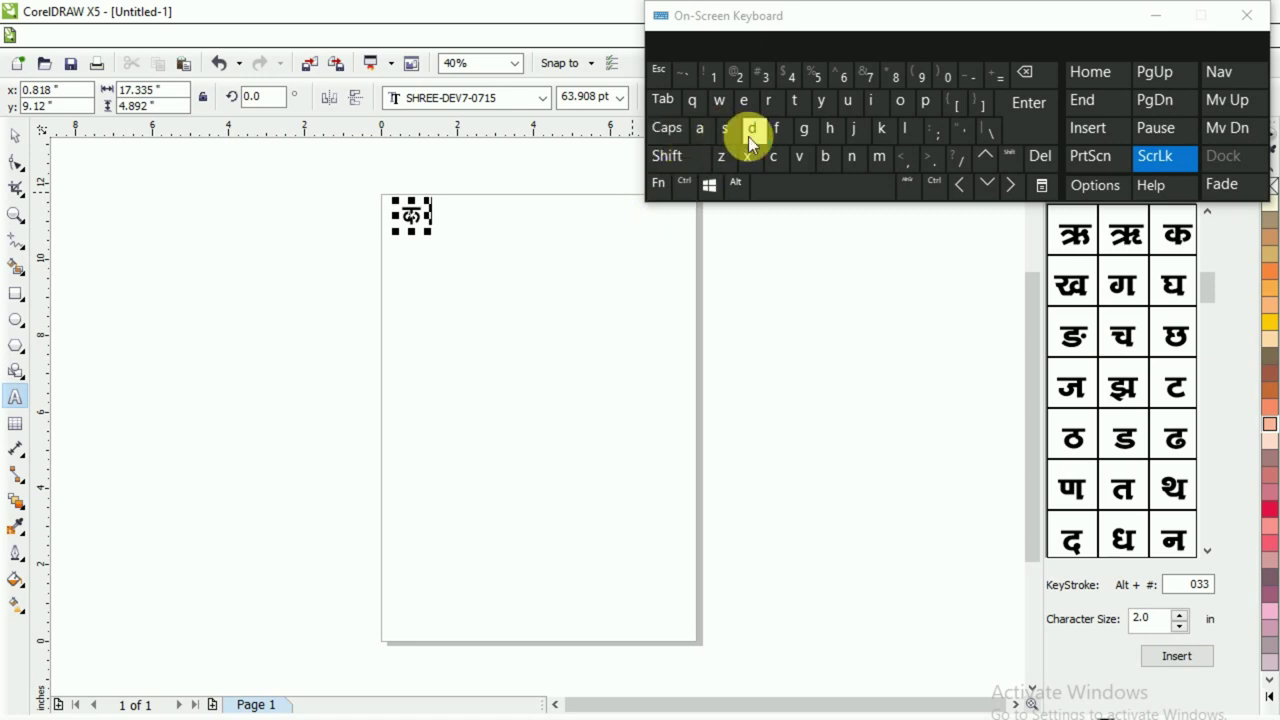
{"action": "left_click", "coordinate": [751, 131]}
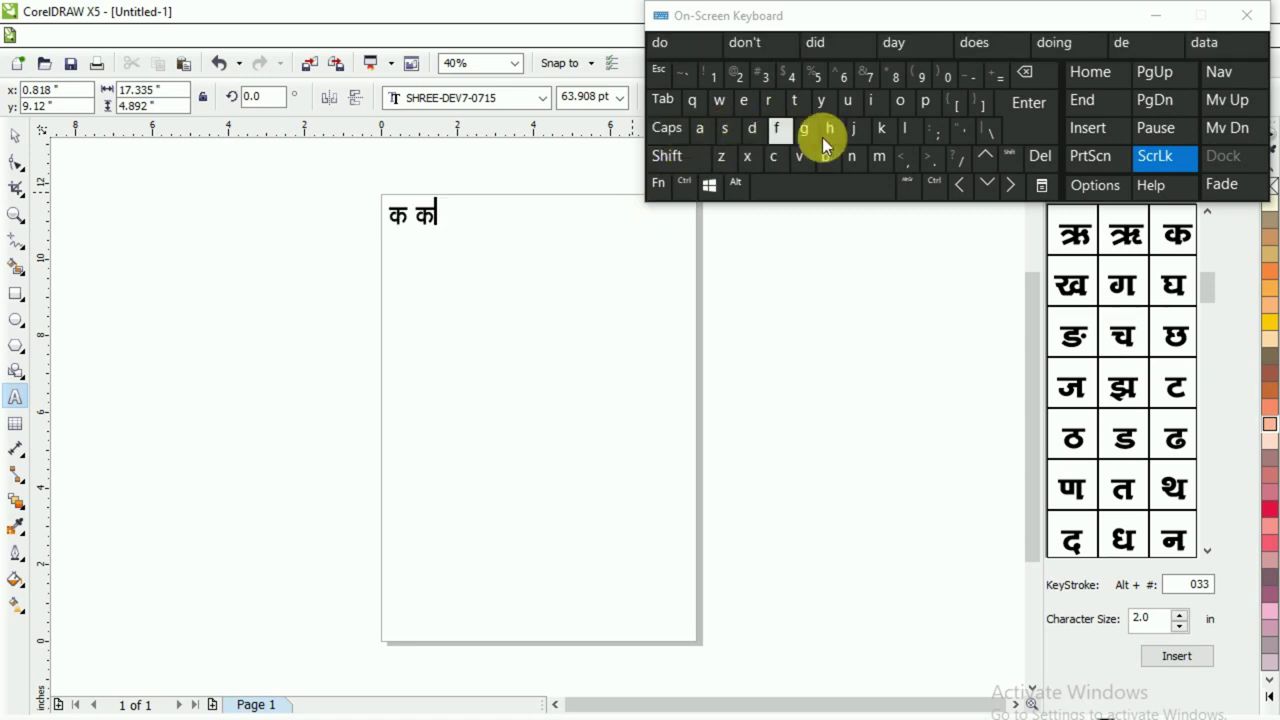
{"action": "left_click", "coordinate": [882, 140]}
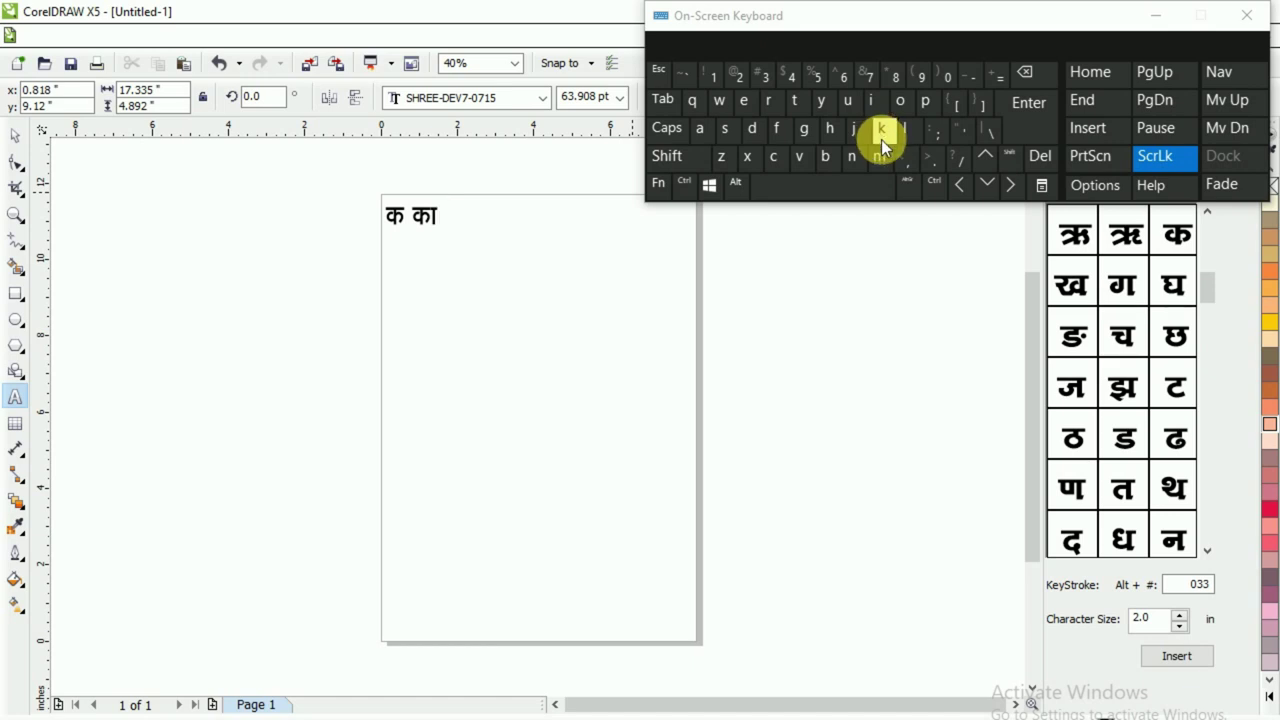
- Append the syllables कि and की to the text line, separated by spaces
{"action": "left_click", "coordinate": [848, 195]}
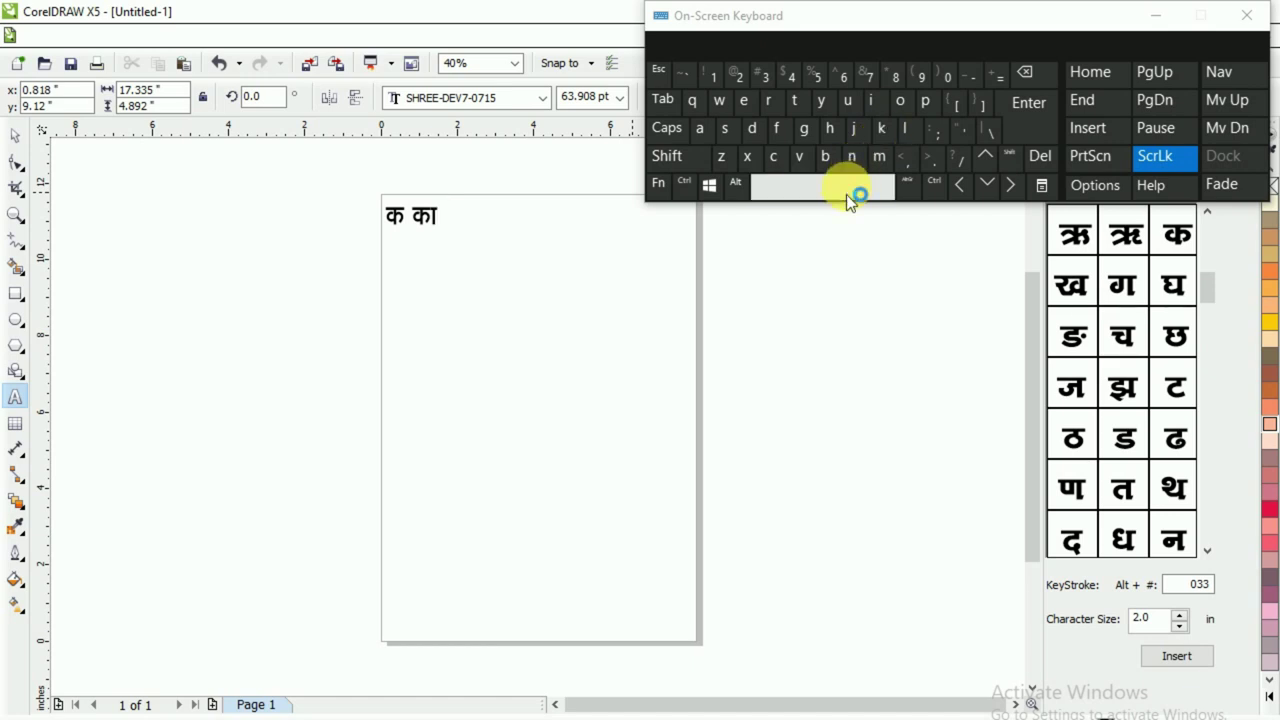
{"action": "left_click", "coordinate": [783, 135]}
{"action": "left_click", "coordinate": [756, 128]}
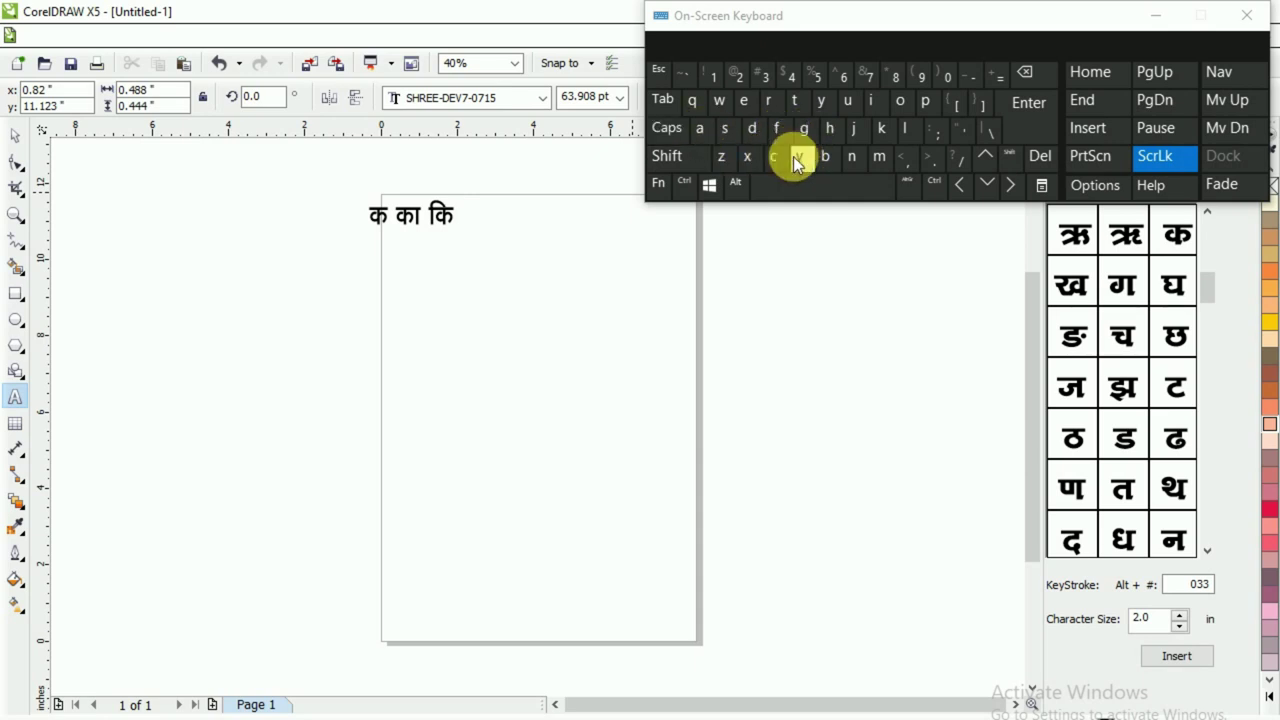
{"action": "left_click", "coordinate": [790, 190]}
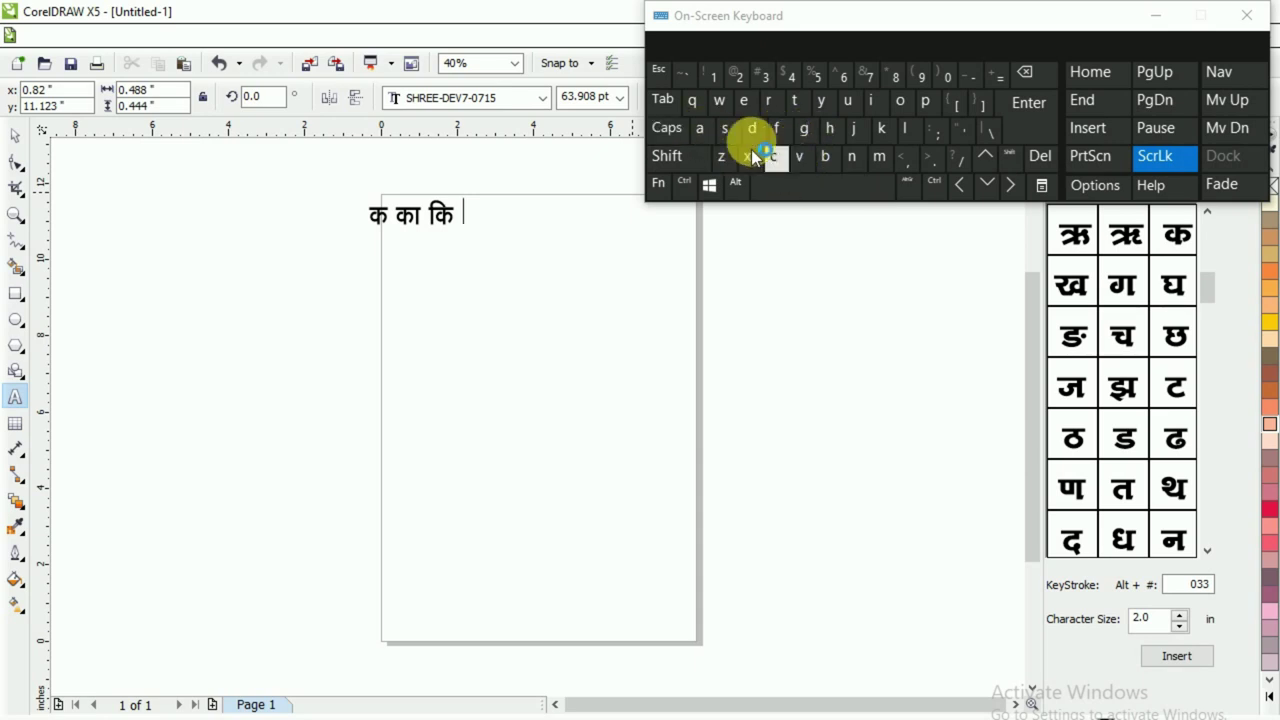
{"action": "left_click", "coordinate": [752, 128]}
{"action": "left_click", "coordinate": [832, 130]}
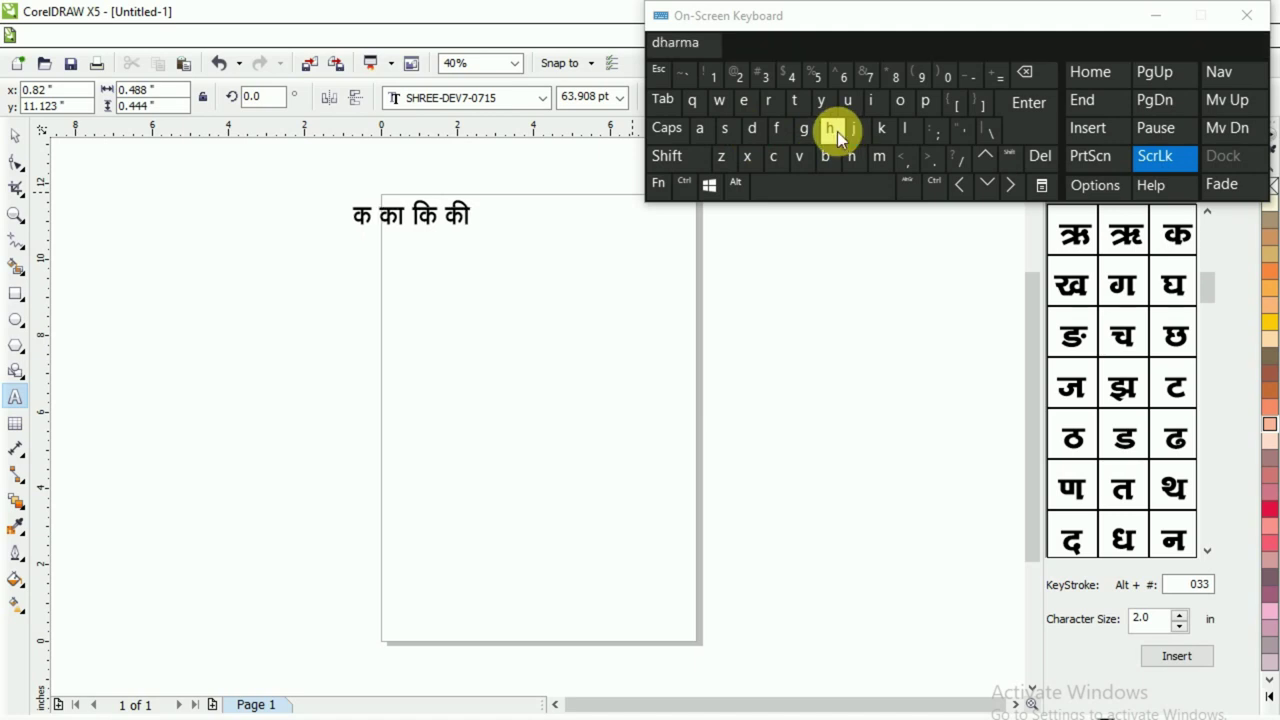
- Append the syllables कु and कू to the text line, separated by spaces
{"action": "left_click", "coordinate": [828, 199]}
{"action": "left_click", "coordinate": [752, 130]}
{"action": "left_click", "coordinate": [693, 104]}
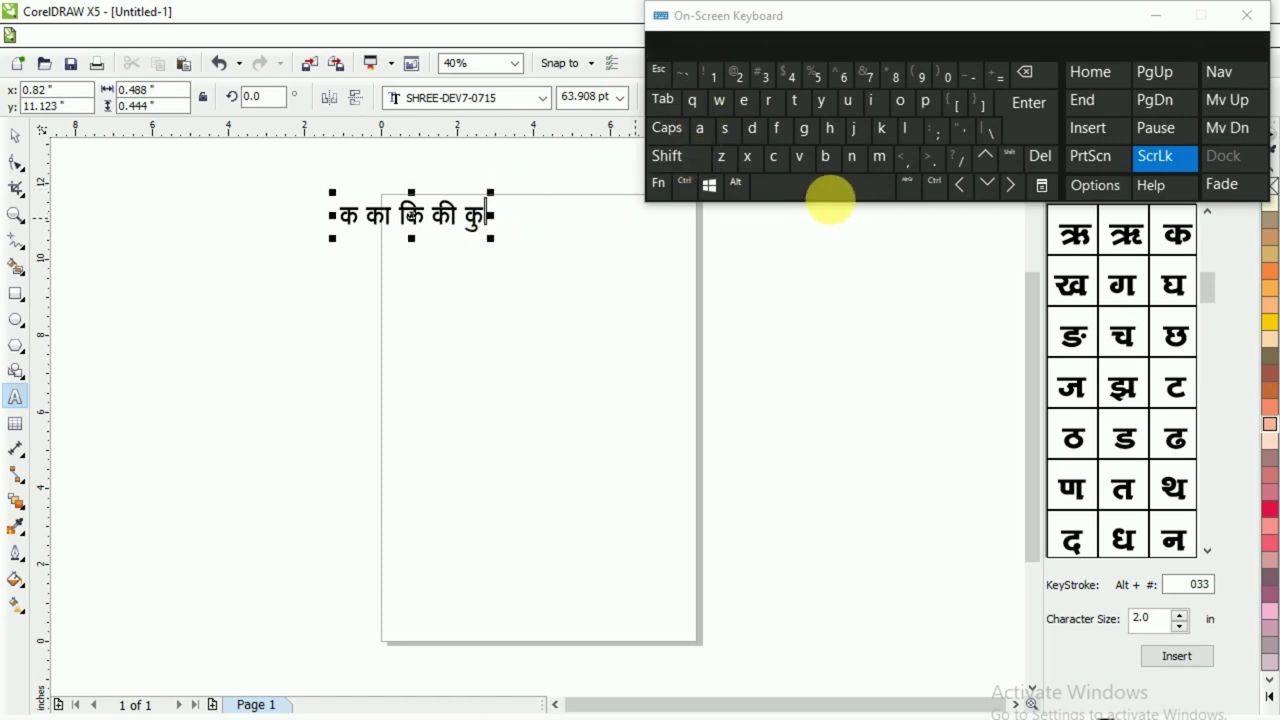
{"action": "left_click", "coordinate": [829, 194]}
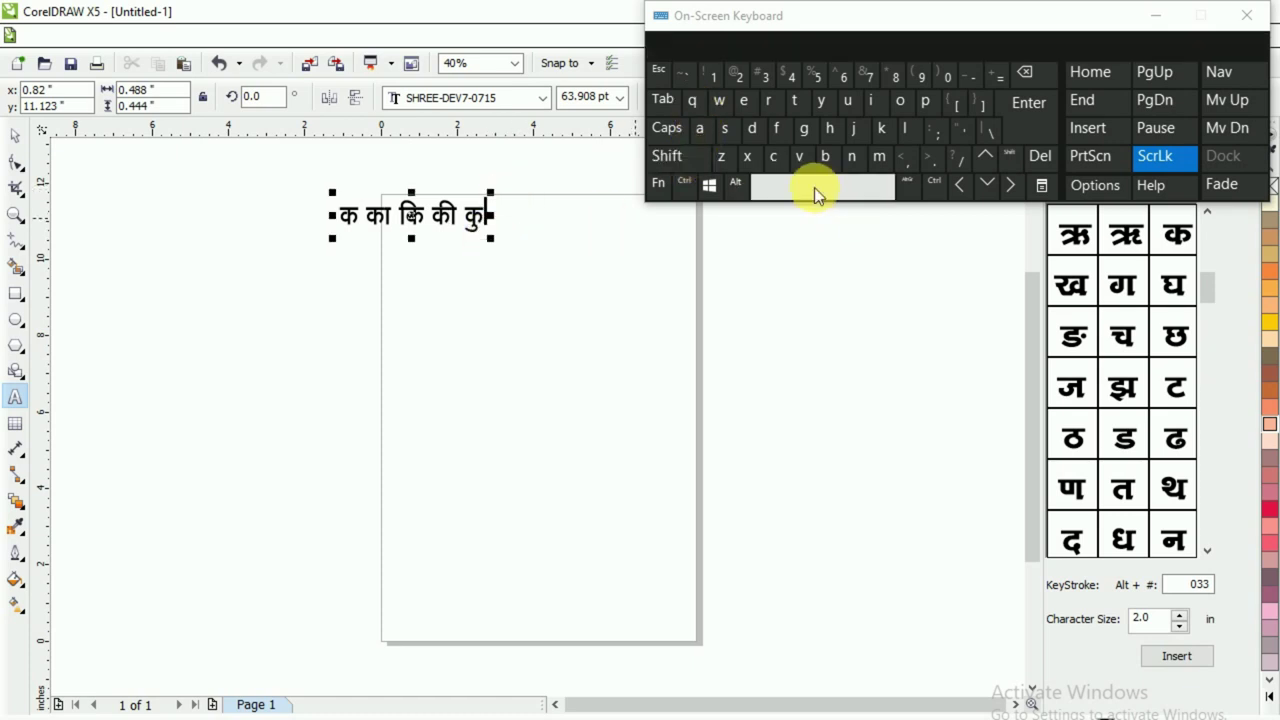
{"action": "left_click", "coordinate": [755, 135]}
{"action": "left_click", "coordinate": [727, 111]}
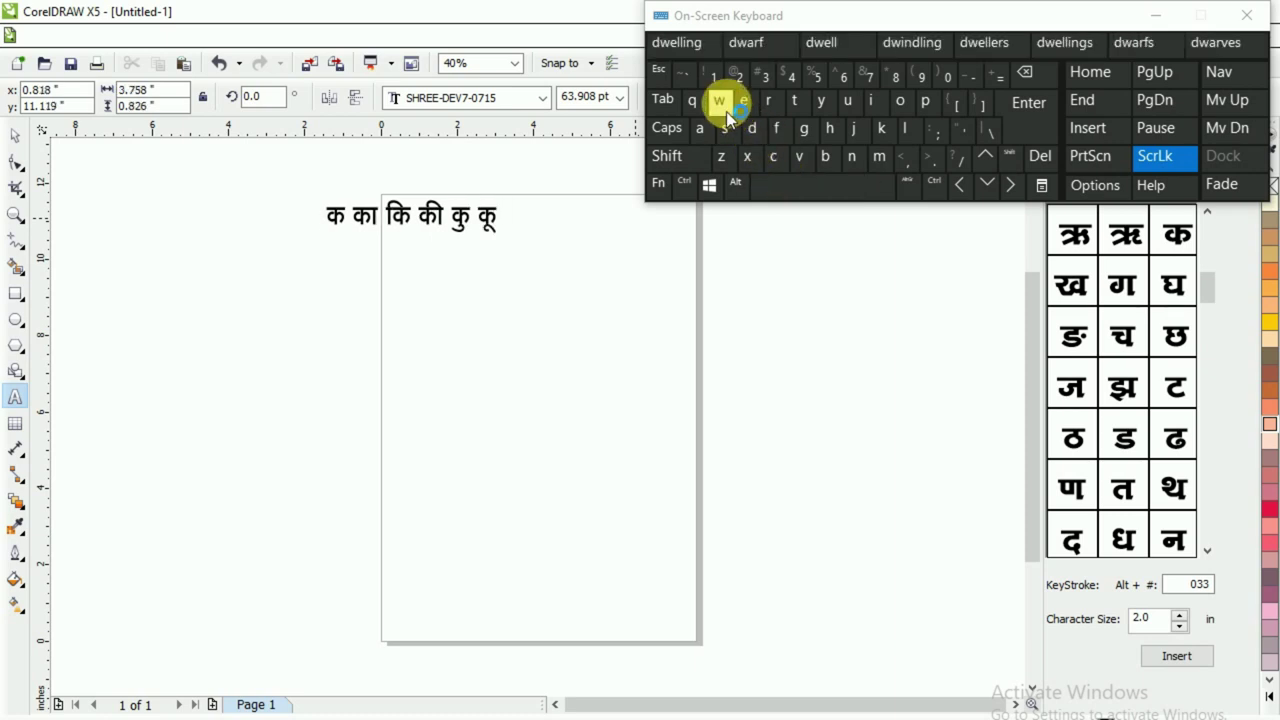
- Append a space and the syllable के at the end of the text line
{"action": "left_click", "coordinate": [502, 230]}
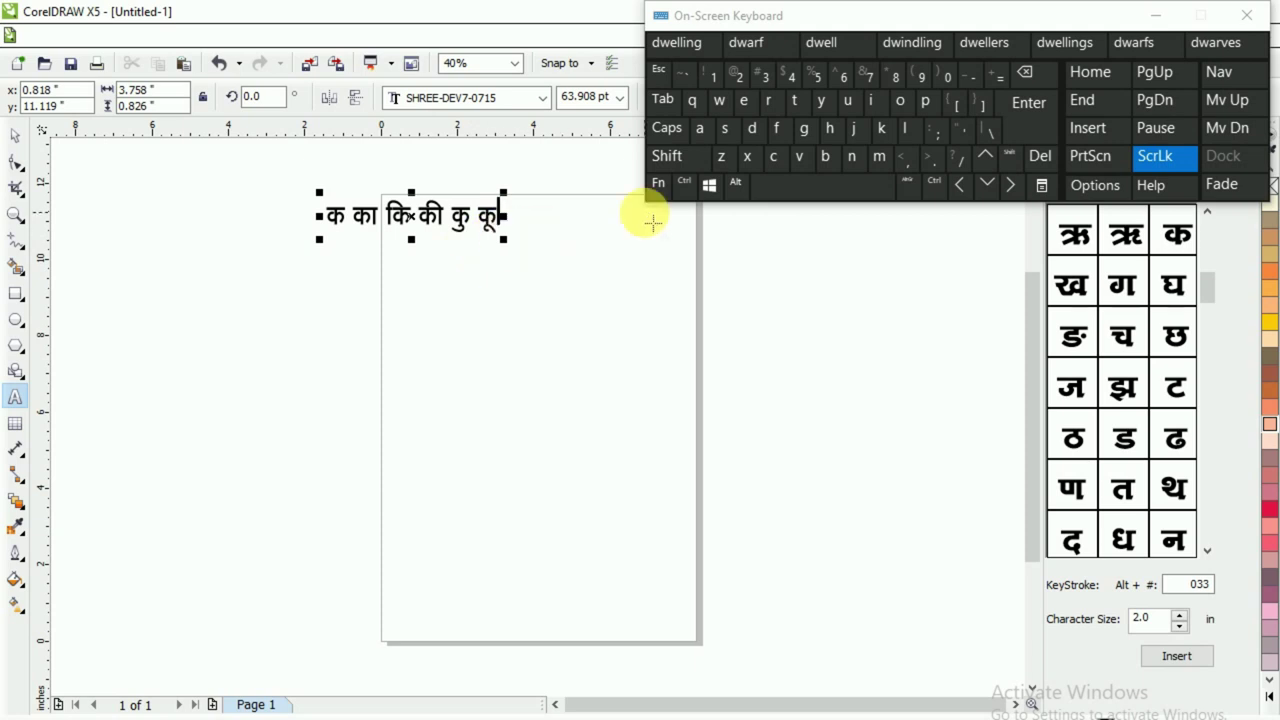
{"action": "left_click", "coordinate": [790, 190]}
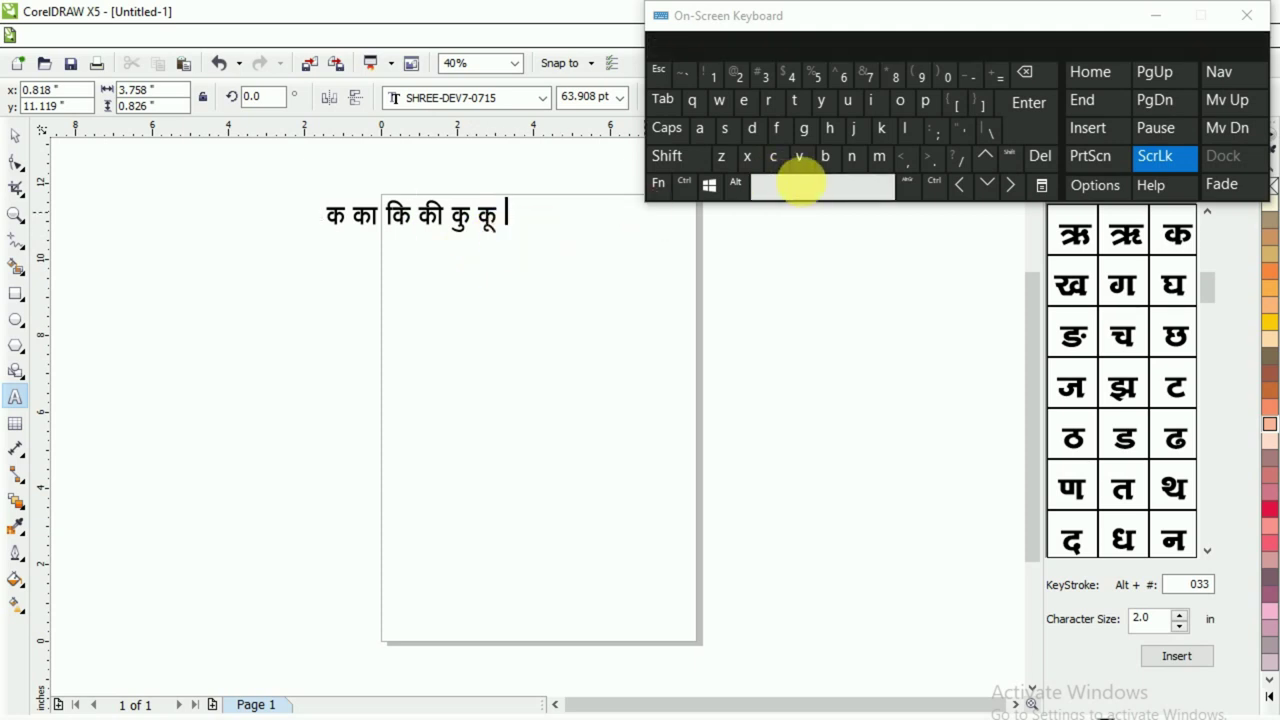
{"action": "left_click", "coordinate": [746, 127]}
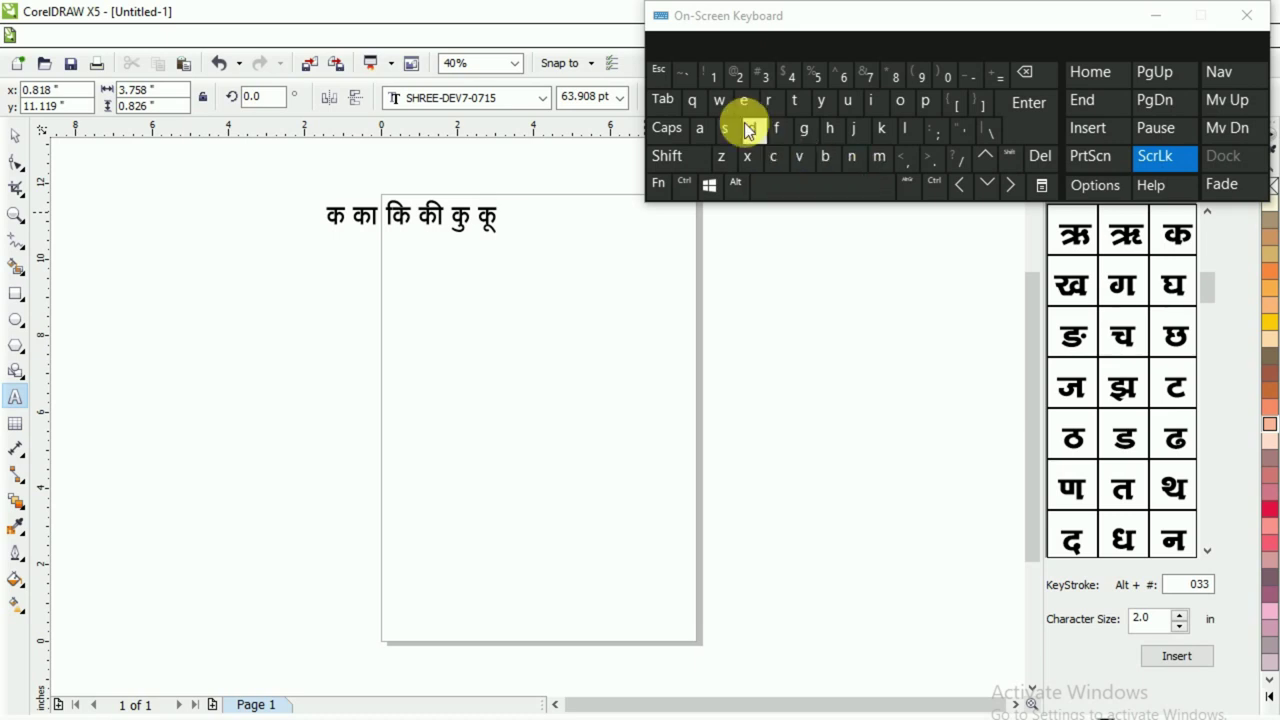
{"action": "left_click", "coordinate": [726, 132]}
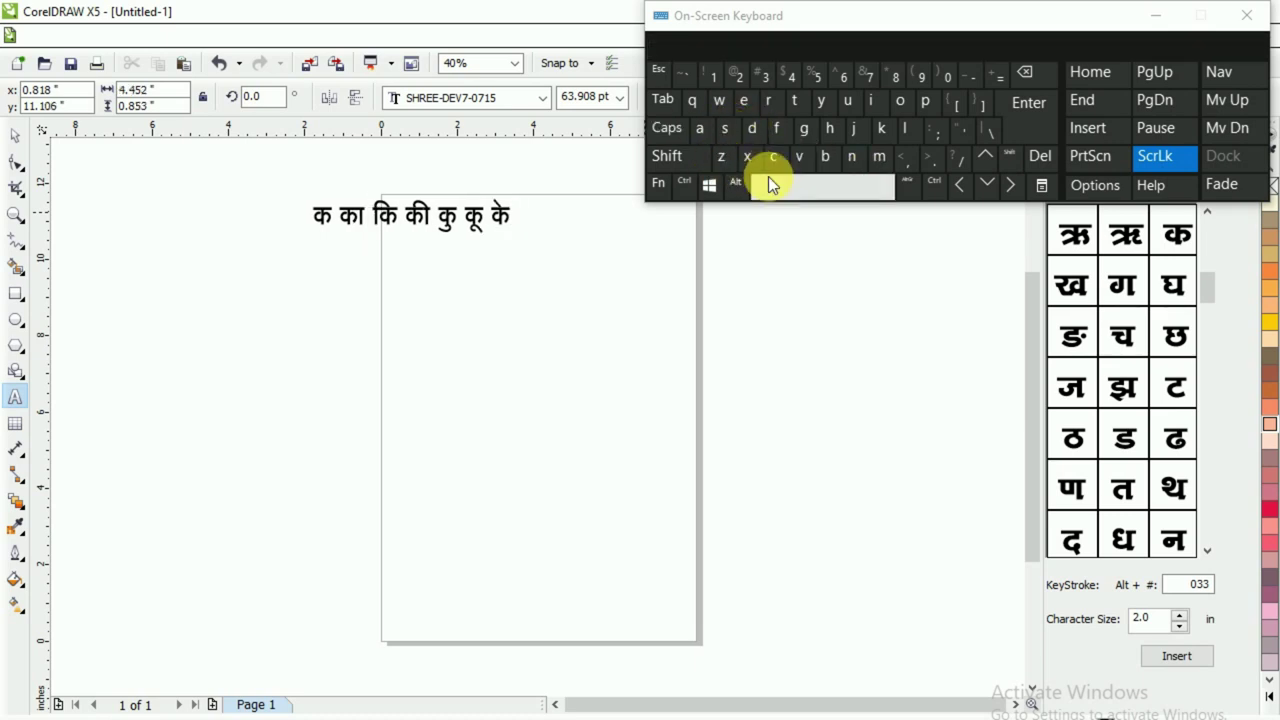
- Append a space and the syllable कै to the text line with the on-screen keyboard
{"action": "left_click", "coordinate": [798, 184]}
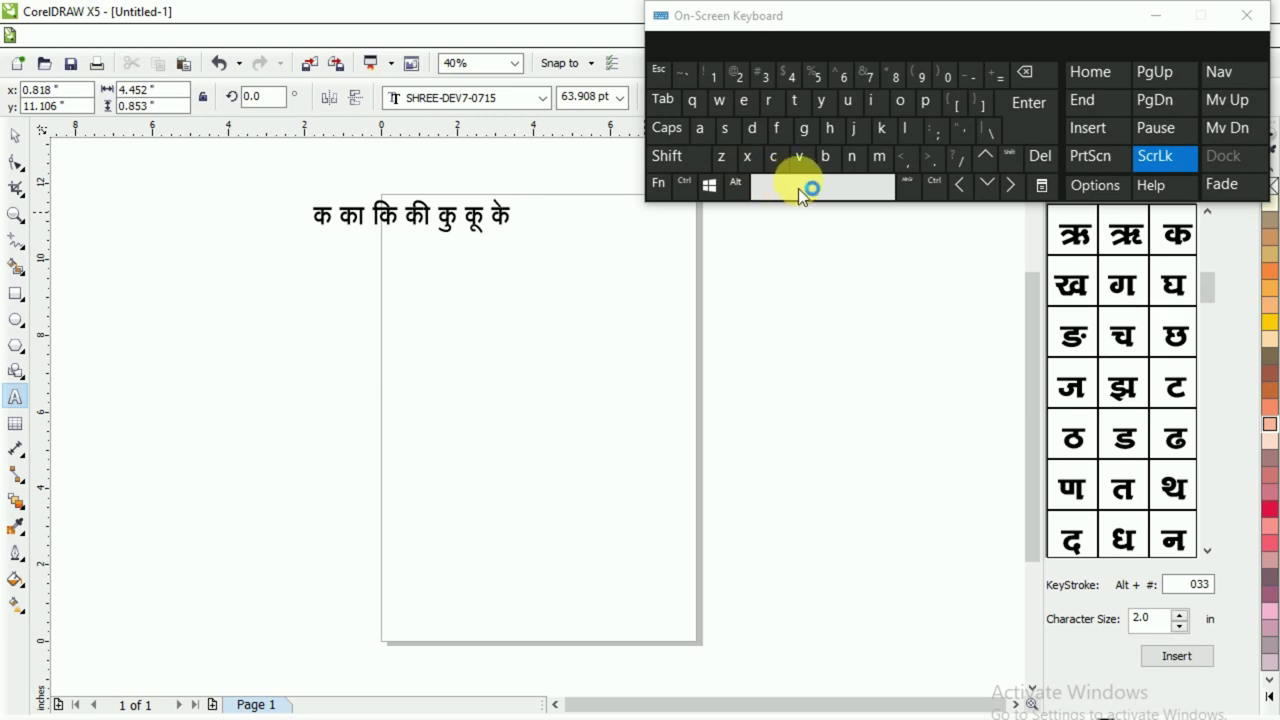
{"action": "left_click", "coordinate": [757, 142]}
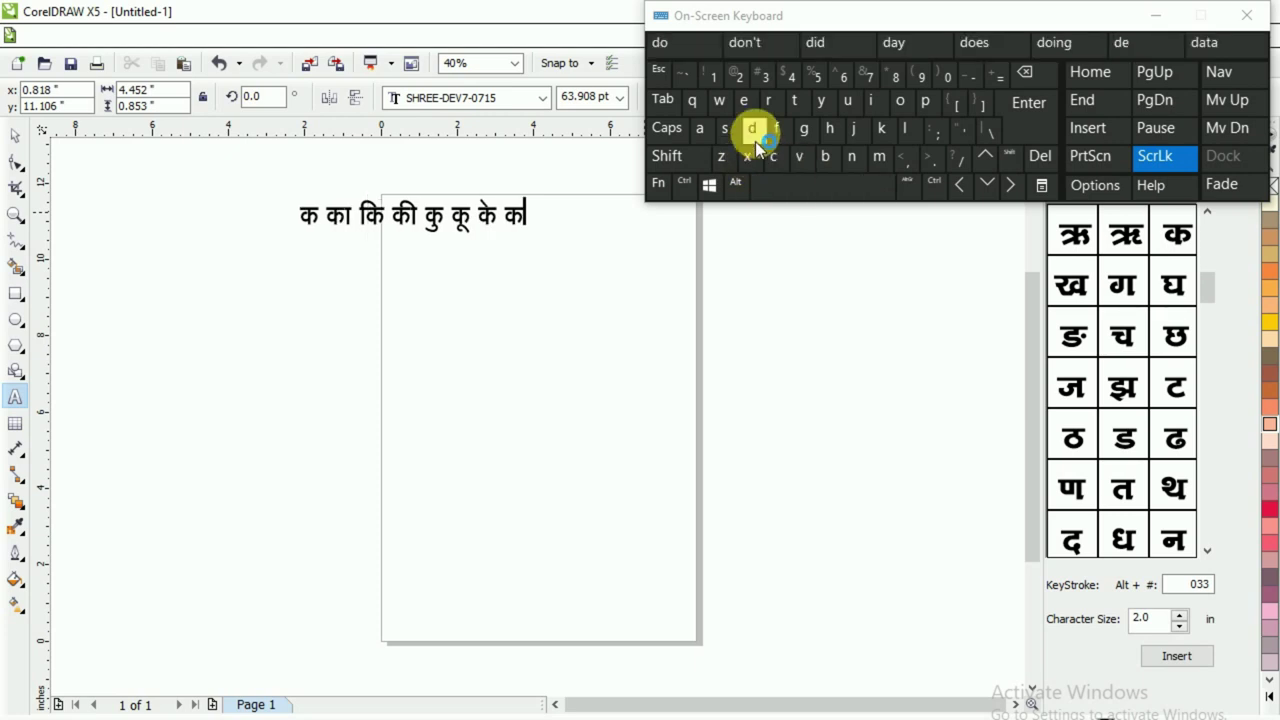
{"action": "left_click", "coordinate": [727, 130], "text": "shift"}
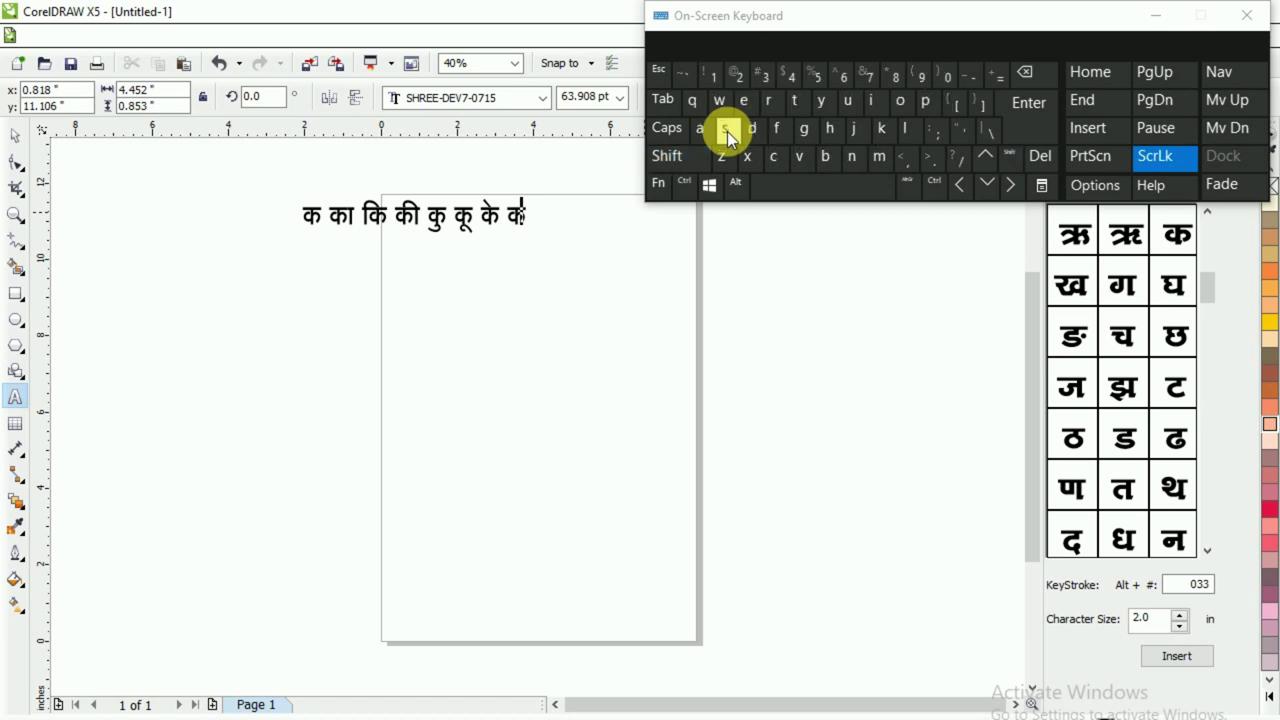
{"action": "left_click", "coordinate": [727, 133]}
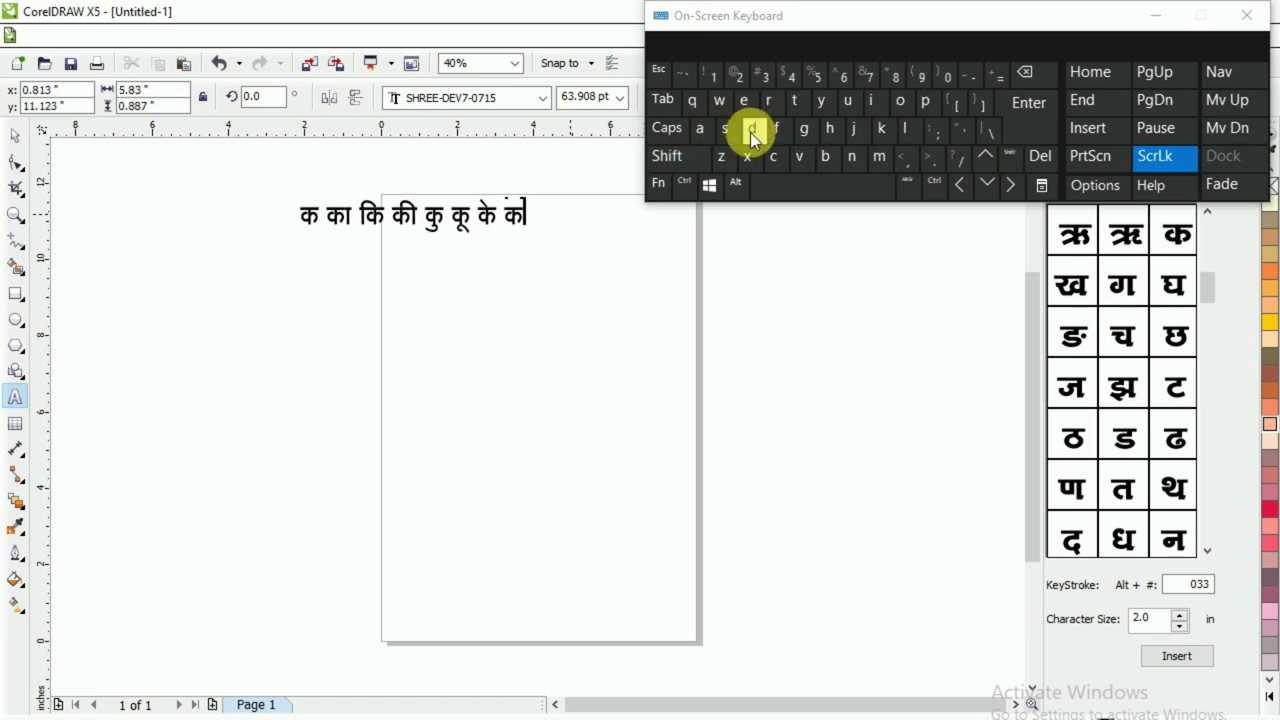
{"action": "left_click", "coordinate": [729, 131], "text": "shift"}
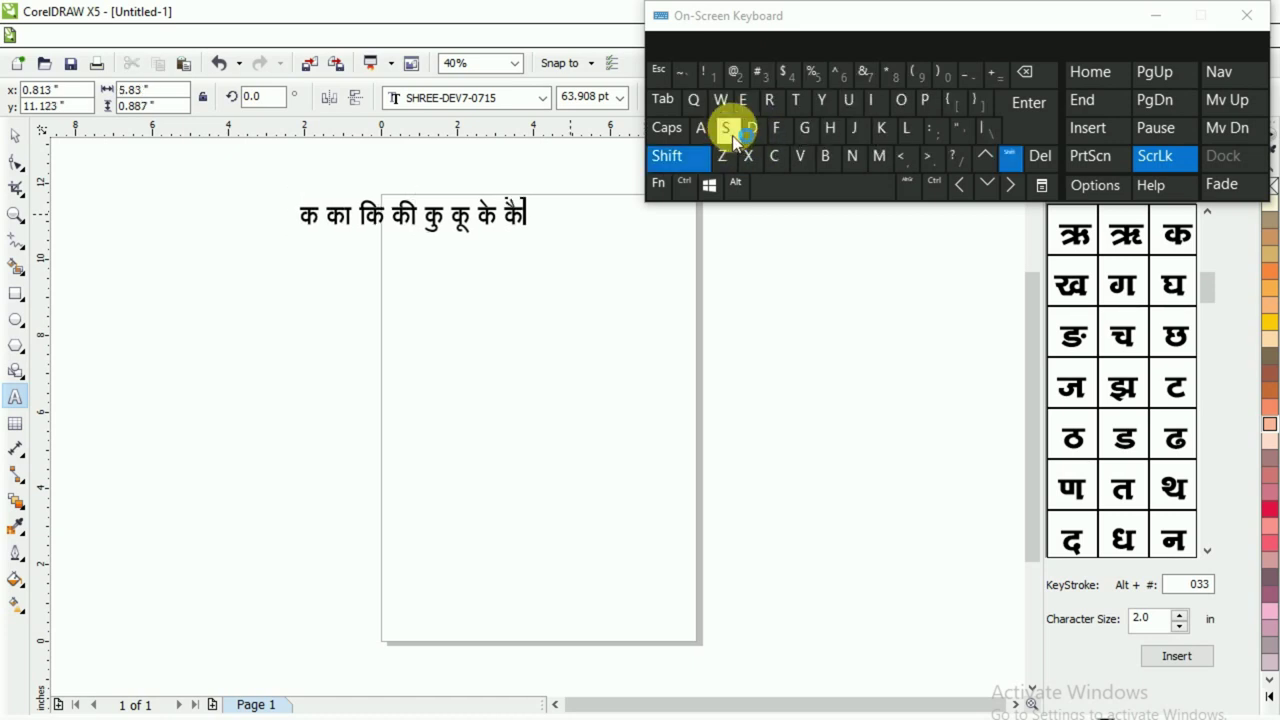
{"action": "left_click", "coordinate": [529, 237]}
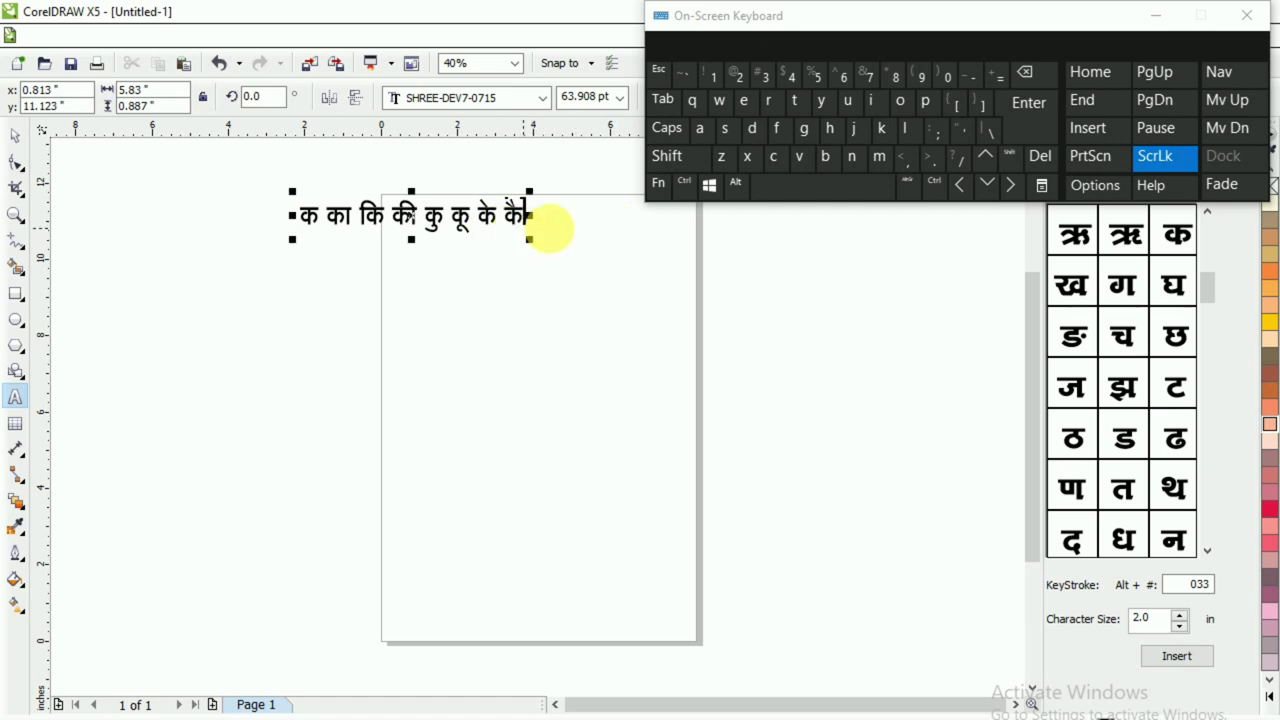
{"action": "left_click", "coordinate": [729, 131]}
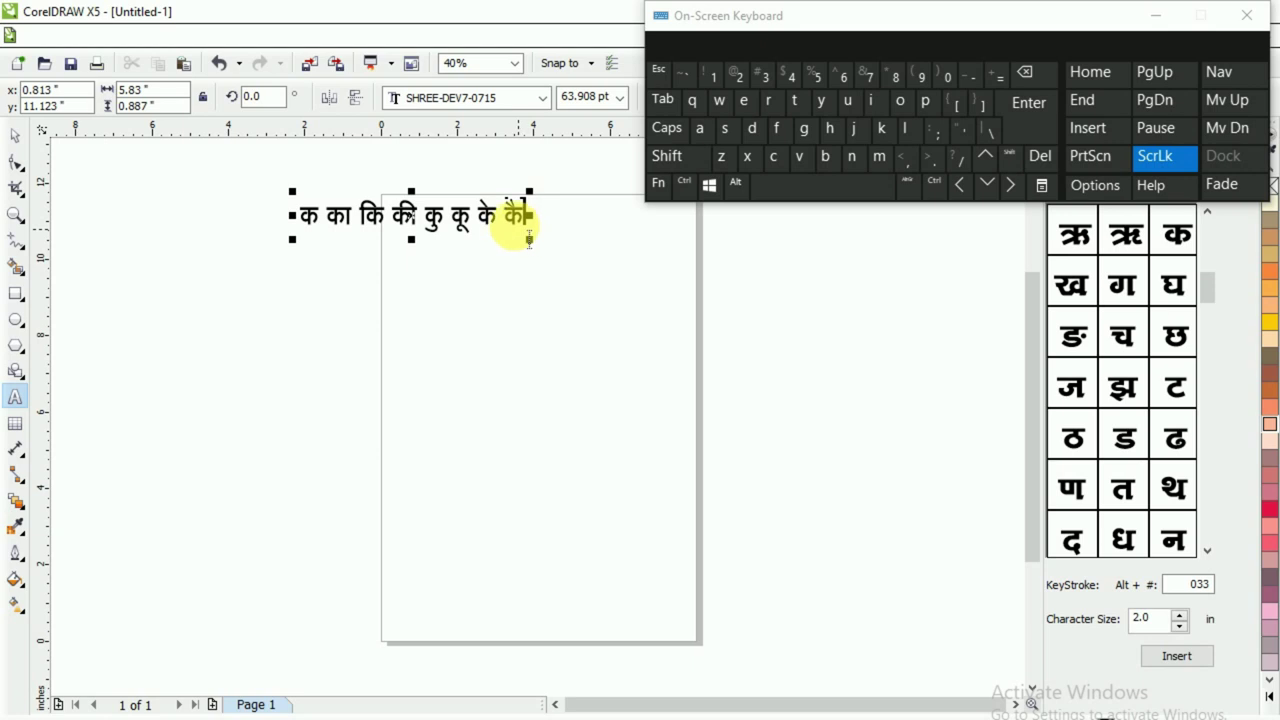
- Append the syllables को and कौ to the text line, separated by spaces
{"action": "left_click", "coordinate": [788, 190]}
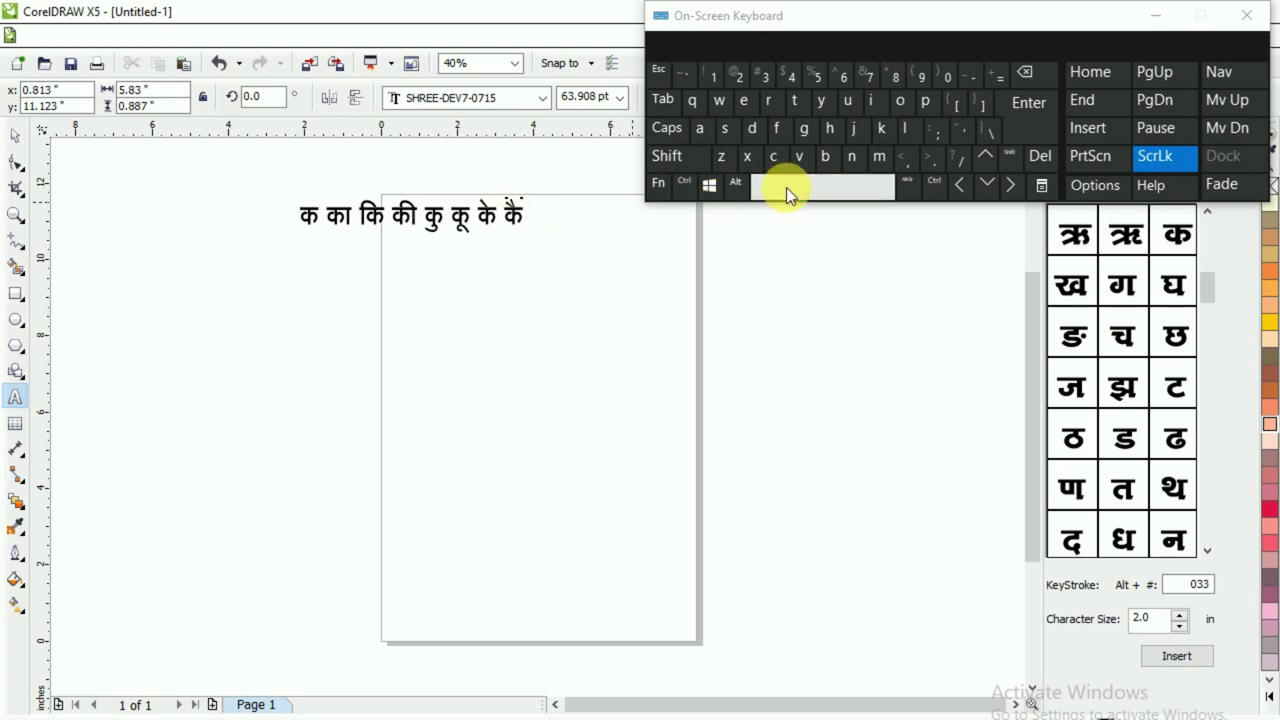
{"action": "left_click", "coordinate": [752, 128]}
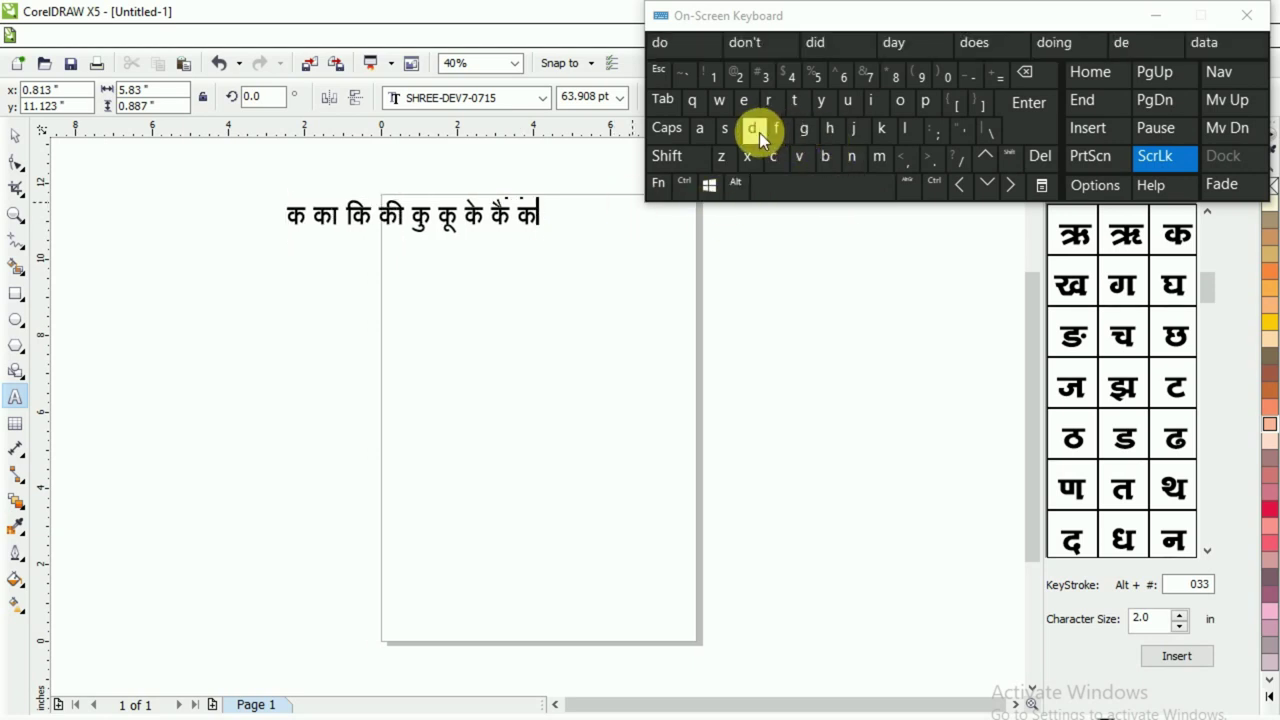
{"action": "left_click", "coordinate": [855, 138]}
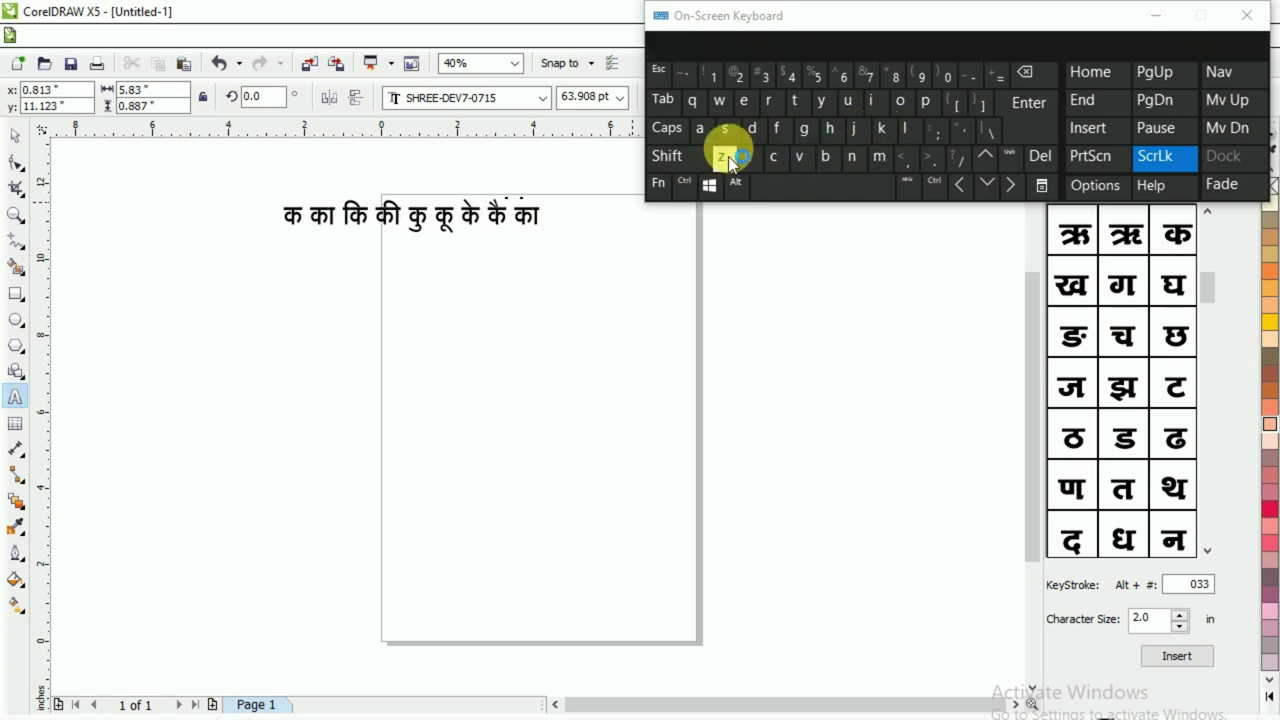
{"action": "left_click", "coordinate": [725, 135]}
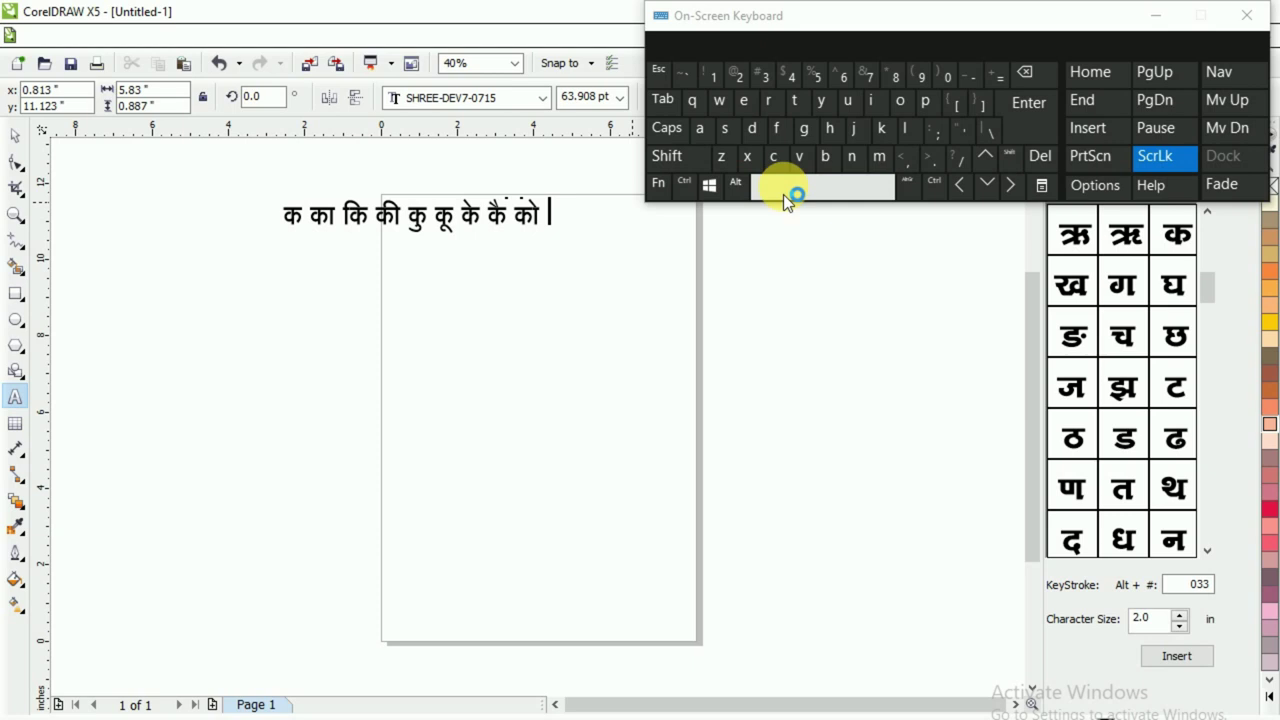
{"action": "left_click", "coordinate": [752, 128]}
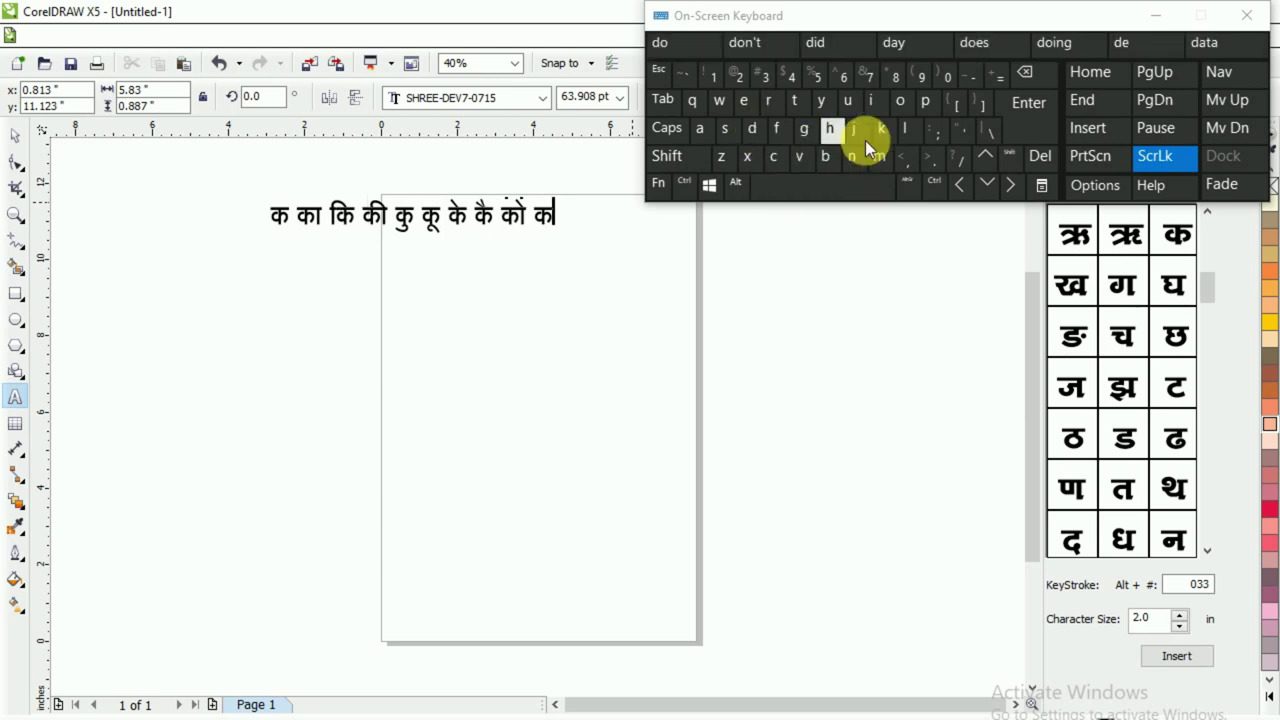
{"action": "left_click", "coordinate": [892, 130]}
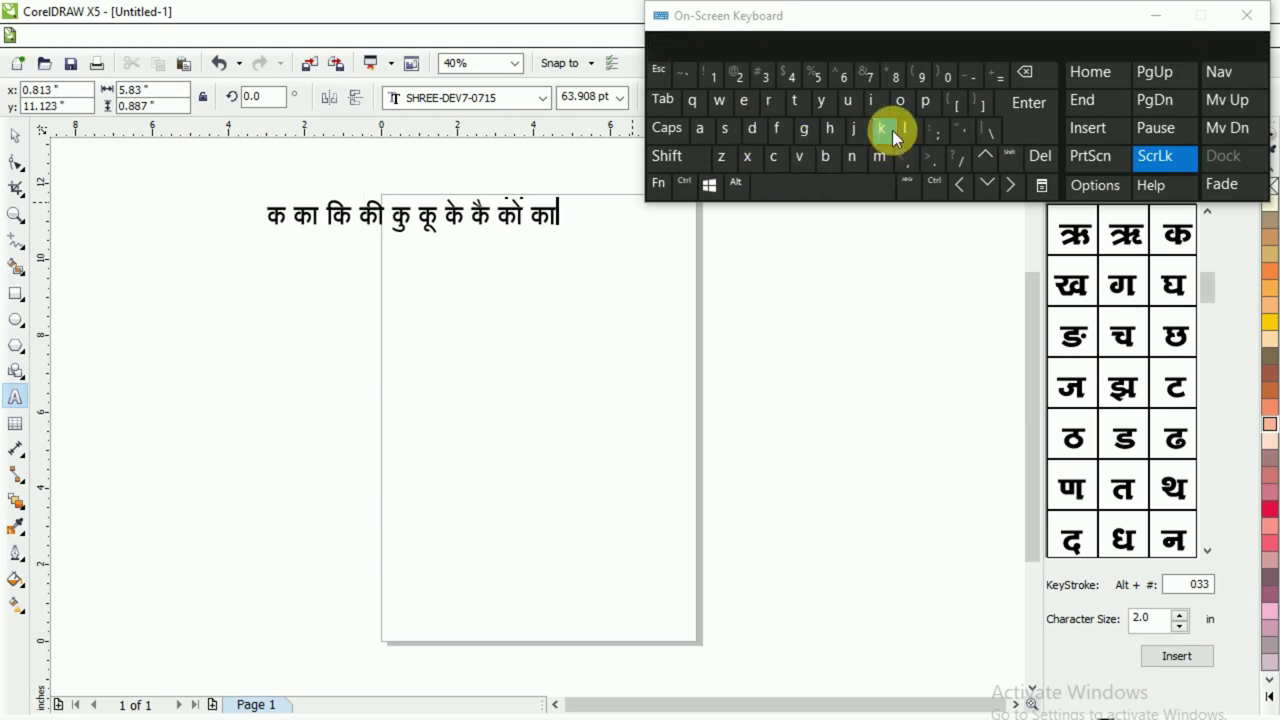
{"action": "key", "text": "shift"}
{"action": "left_click", "coordinate": [739, 130]}
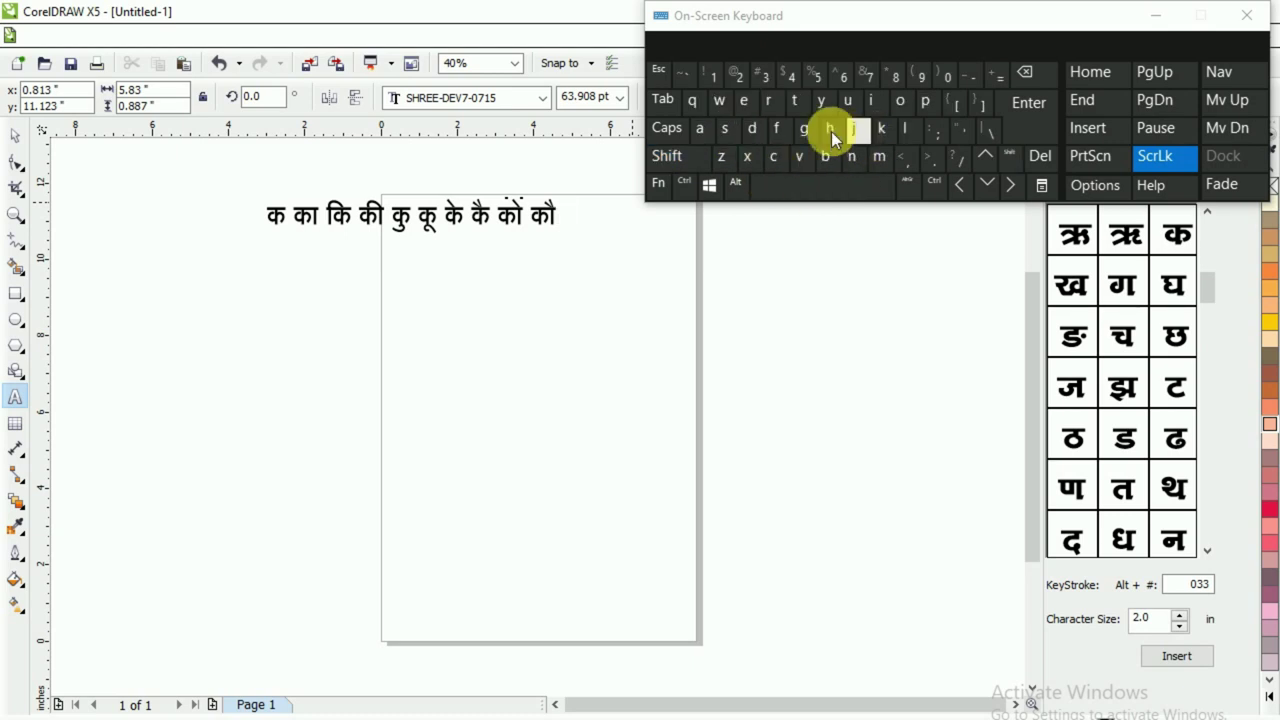
- Append the syllables कं and कः to finish the text line, and minimise the on-screen keyboard
{"action": "left_click", "coordinate": [757, 130]}
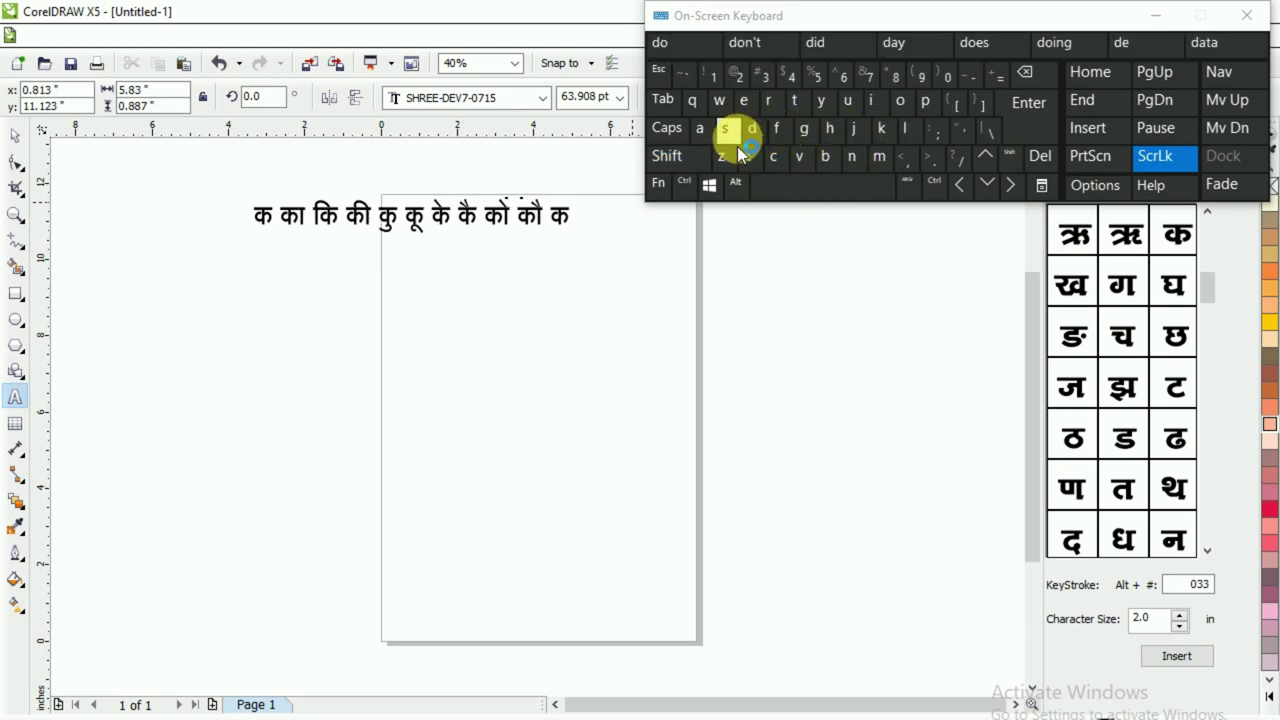
{"action": "left_click", "coordinate": [697, 128]}
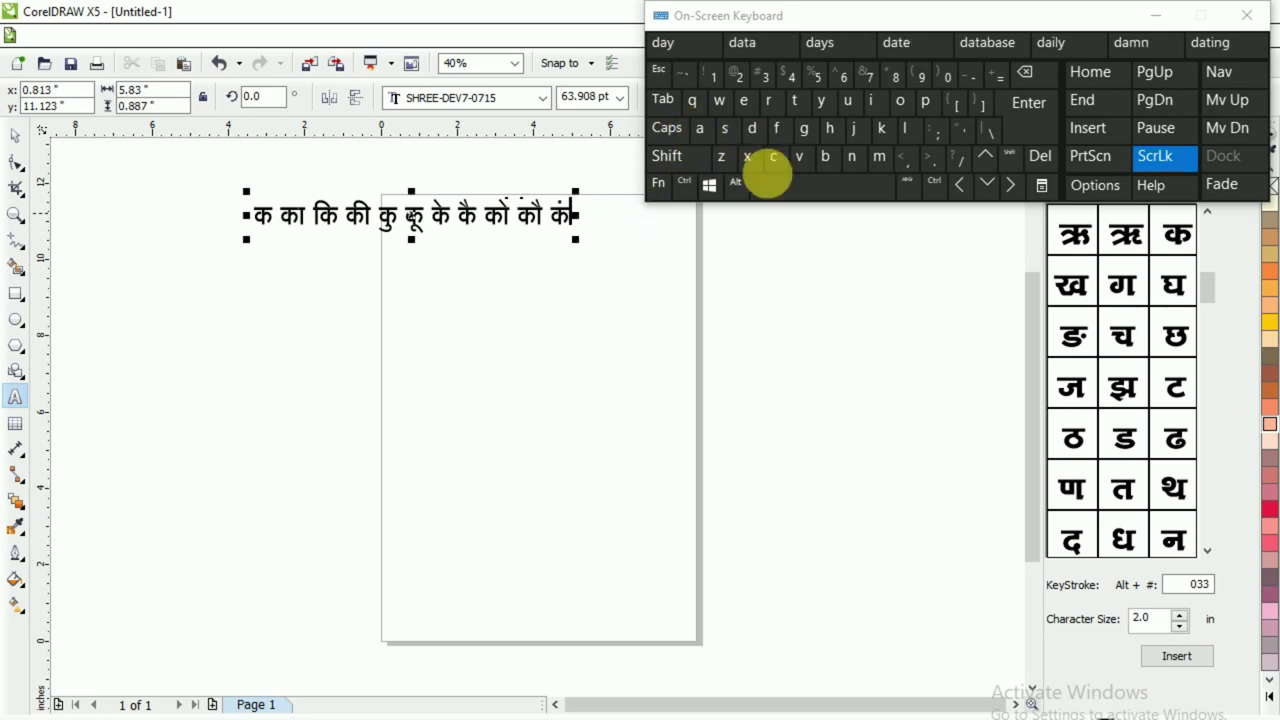
{"action": "left_click", "coordinate": [789, 194]}
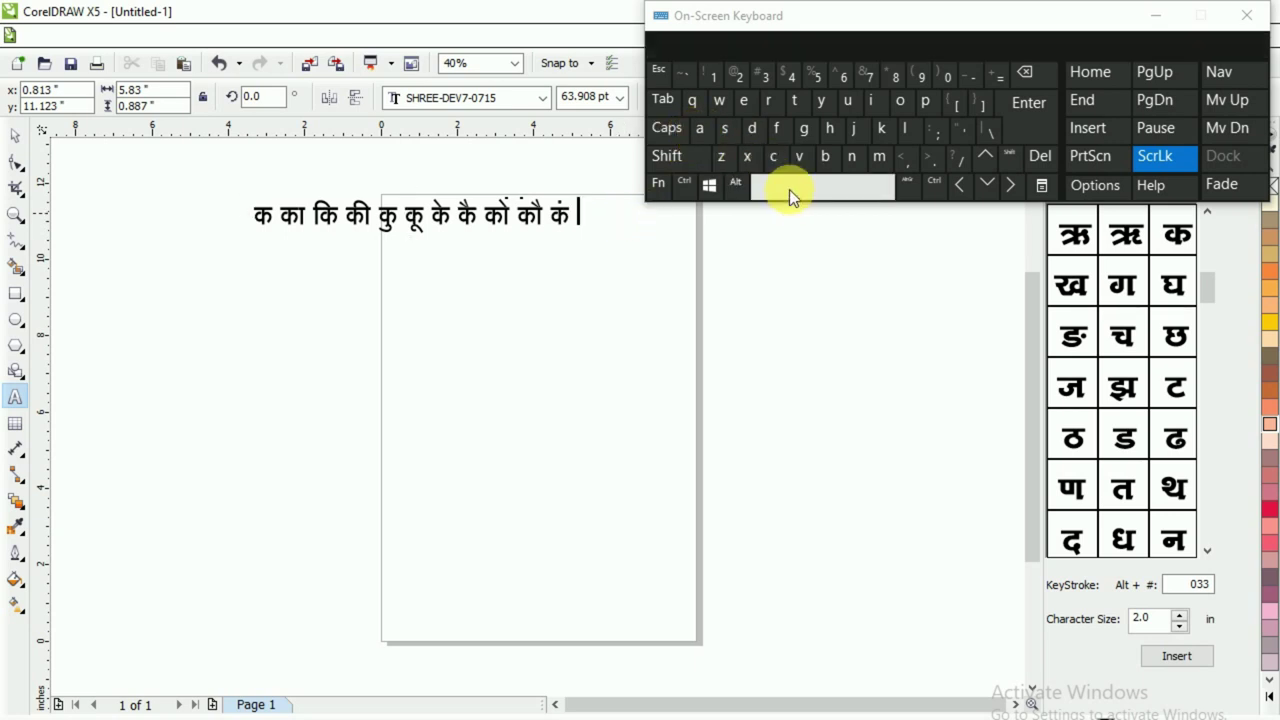
{"action": "left_click", "coordinate": [755, 134]}
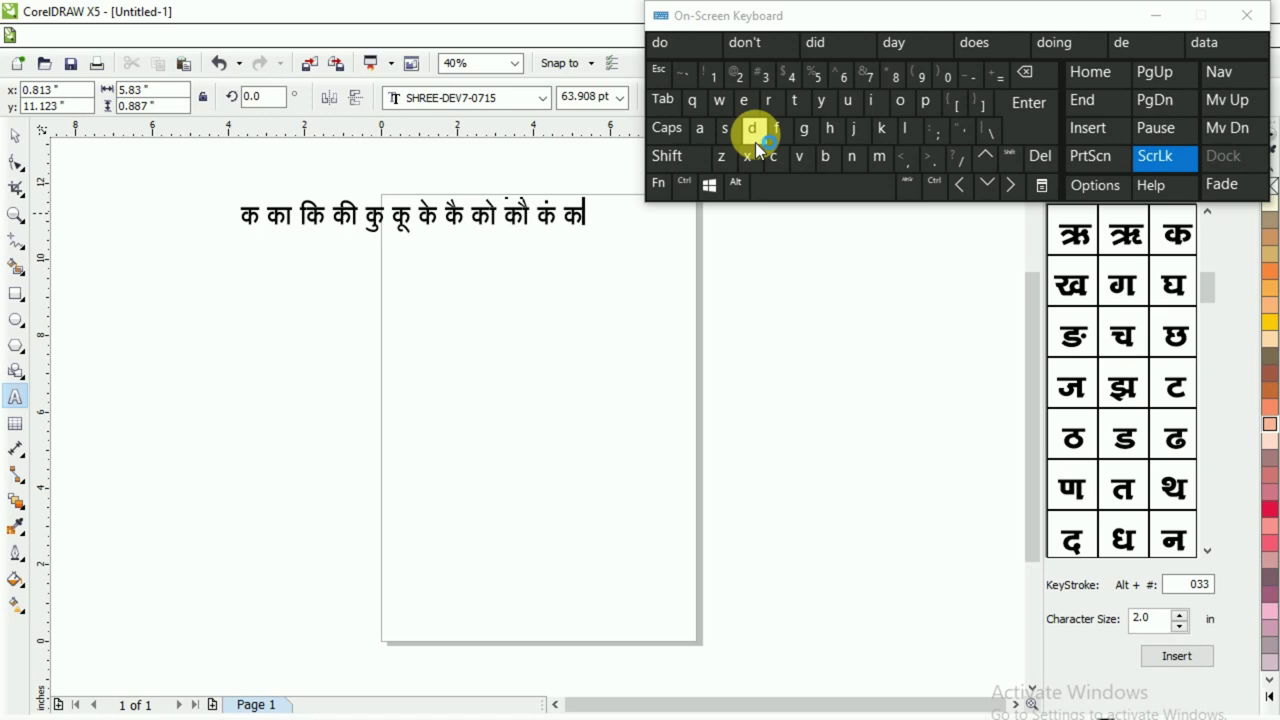
{"action": "key", "text": "shift"}
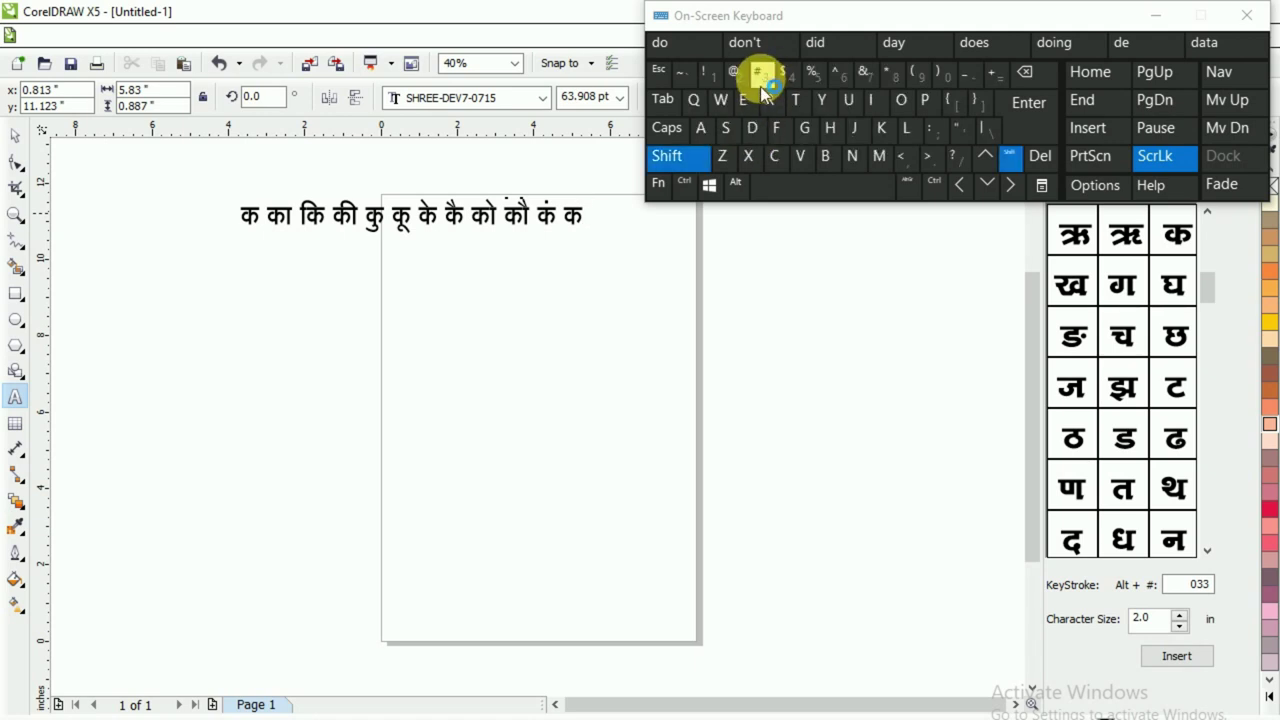
{"action": "left_click", "coordinate": [762, 79]}
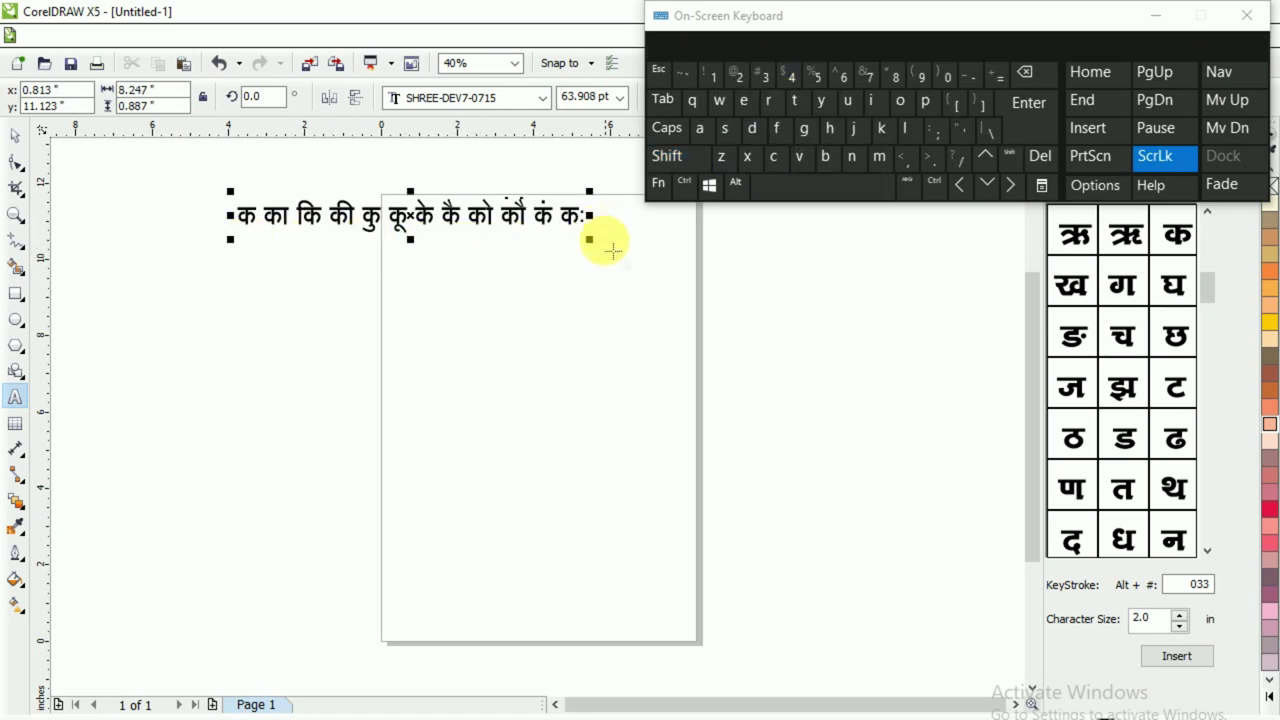
{"action": "left_click", "coordinate": [14, 134]}
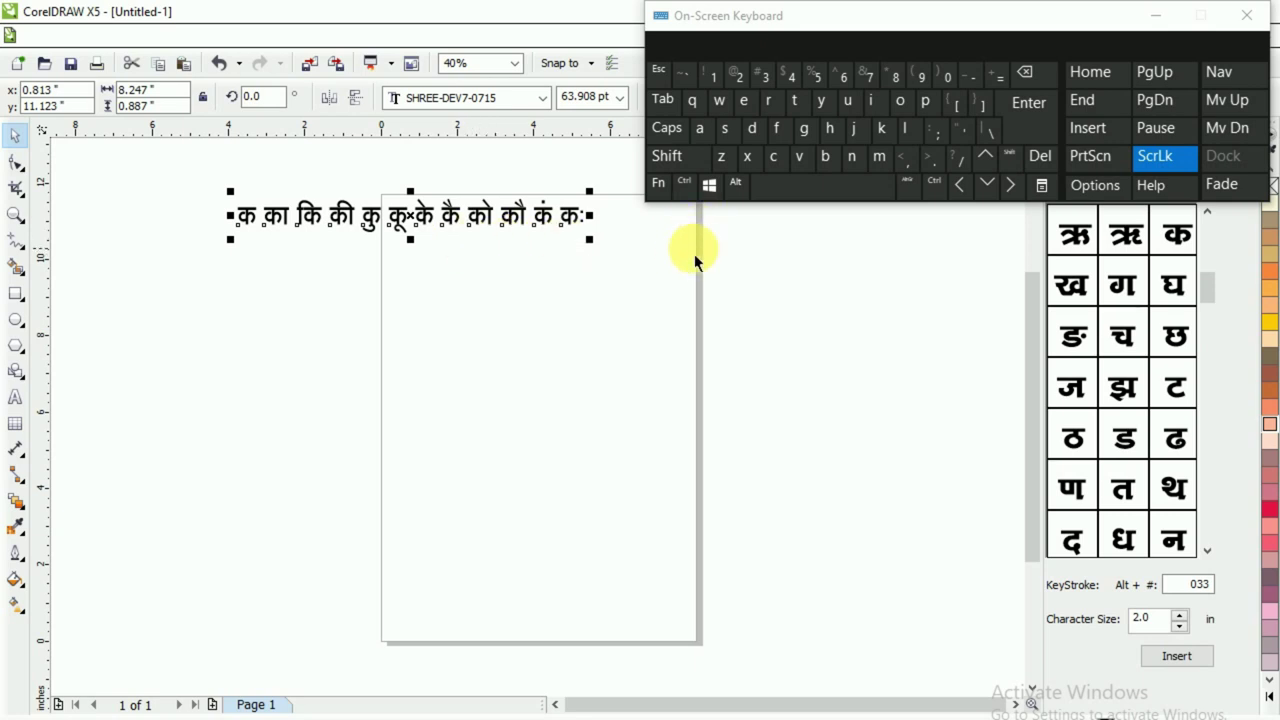
{"action": "left_click", "coordinate": [1155, 15]}
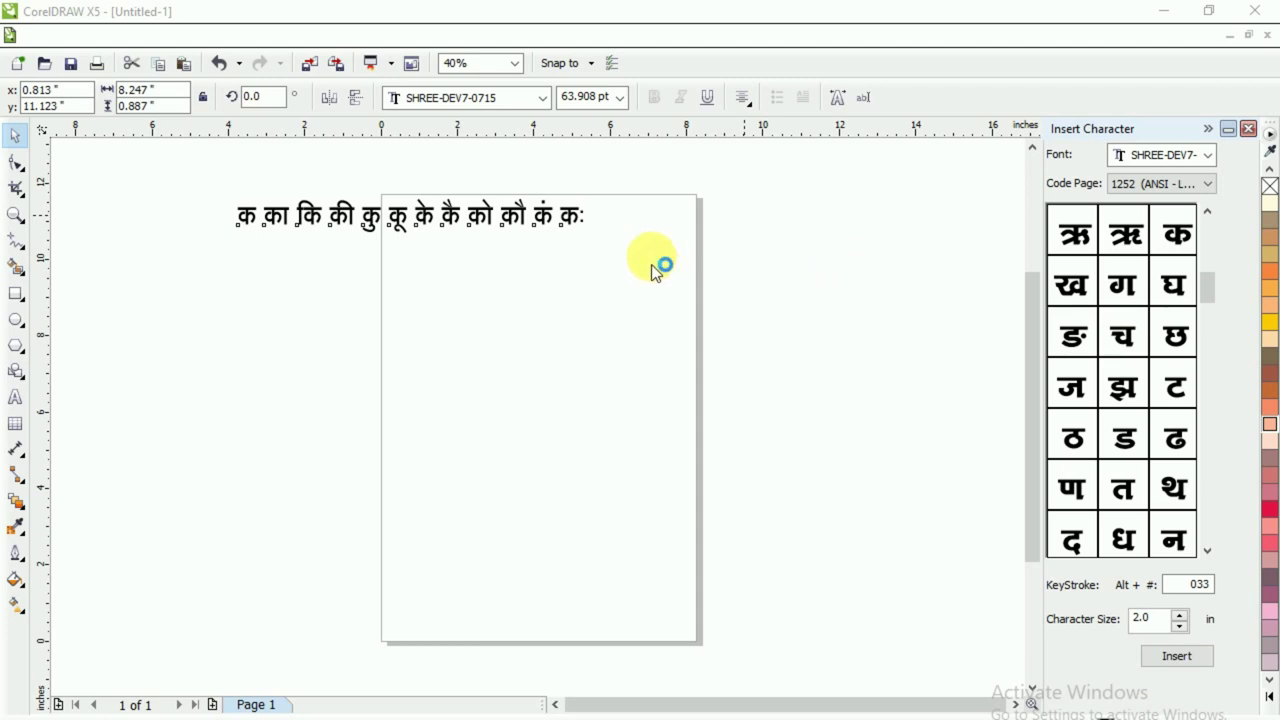
- Stack seven copies of the text line directly below it at a vertical offset of -0.887 in, and delete the copies
{"action": "left_click", "coordinate": [512, 225]}
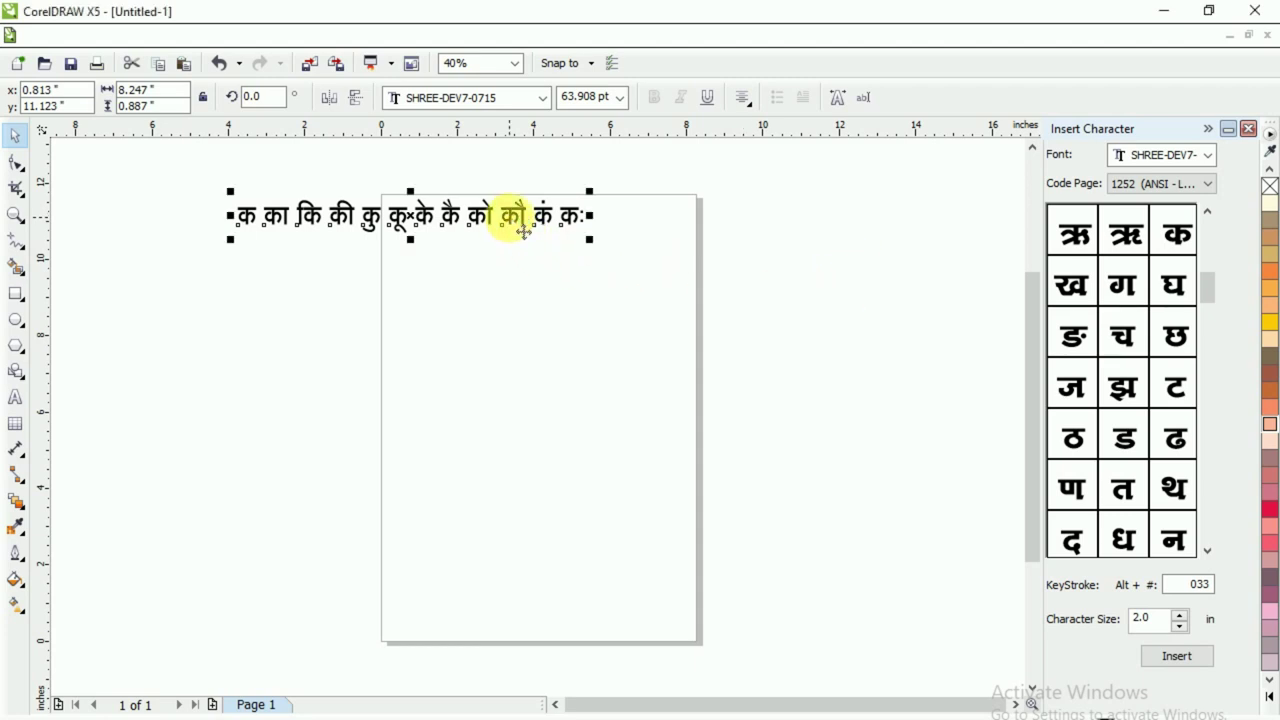
{"action": "key", "text": "alt+F7"}
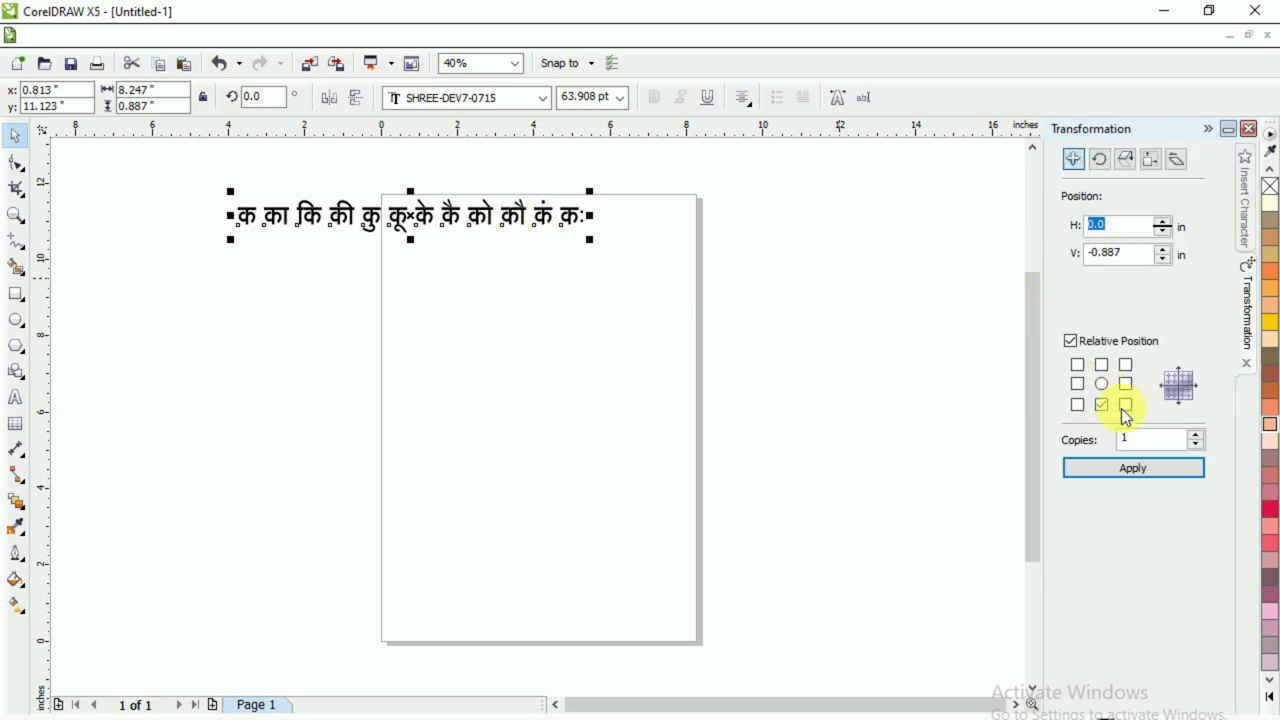
{"action": "left_click", "coordinate": [1121, 468]}
{"action": "left_click", "coordinate": [1121, 468]}
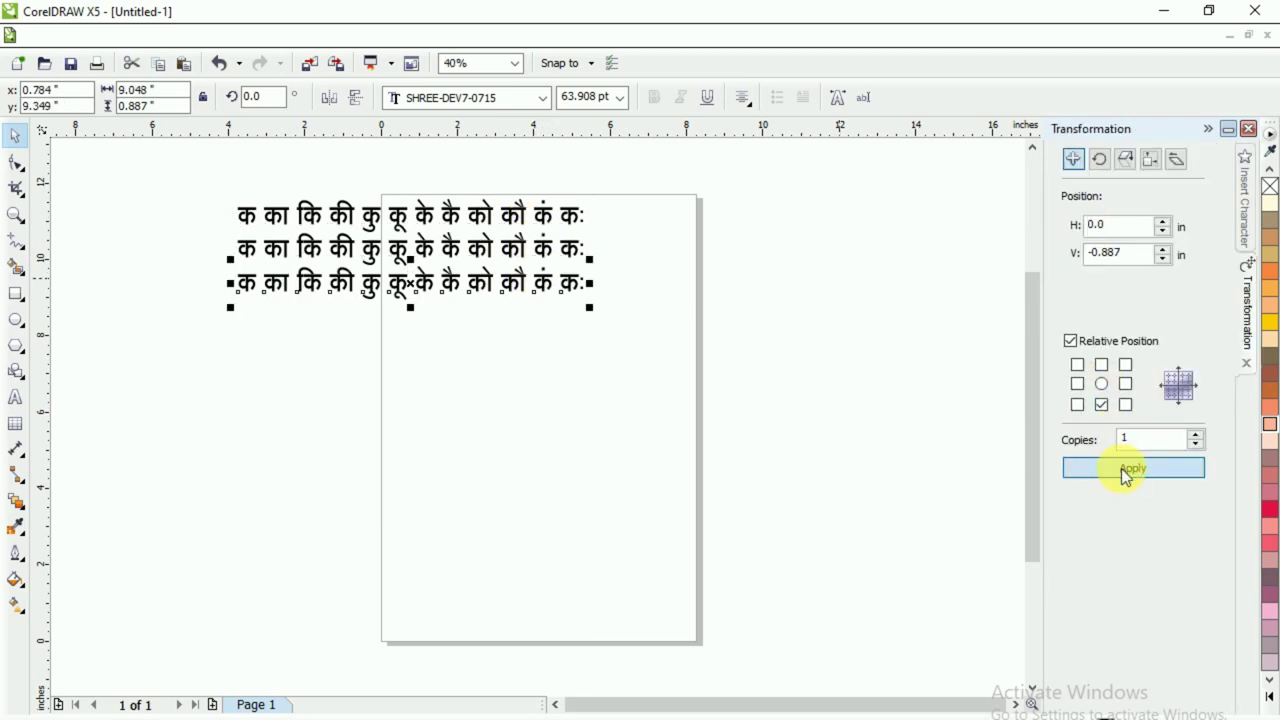
{"action": "left_click", "coordinate": [1121, 468]}
{"action": "left_click", "coordinate": [1121, 468]}
{"action": "left_click", "coordinate": [1121, 468]}
{"action": "left_click", "coordinate": [1121, 468]}
{"action": "left_click", "coordinate": [1121, 468]}
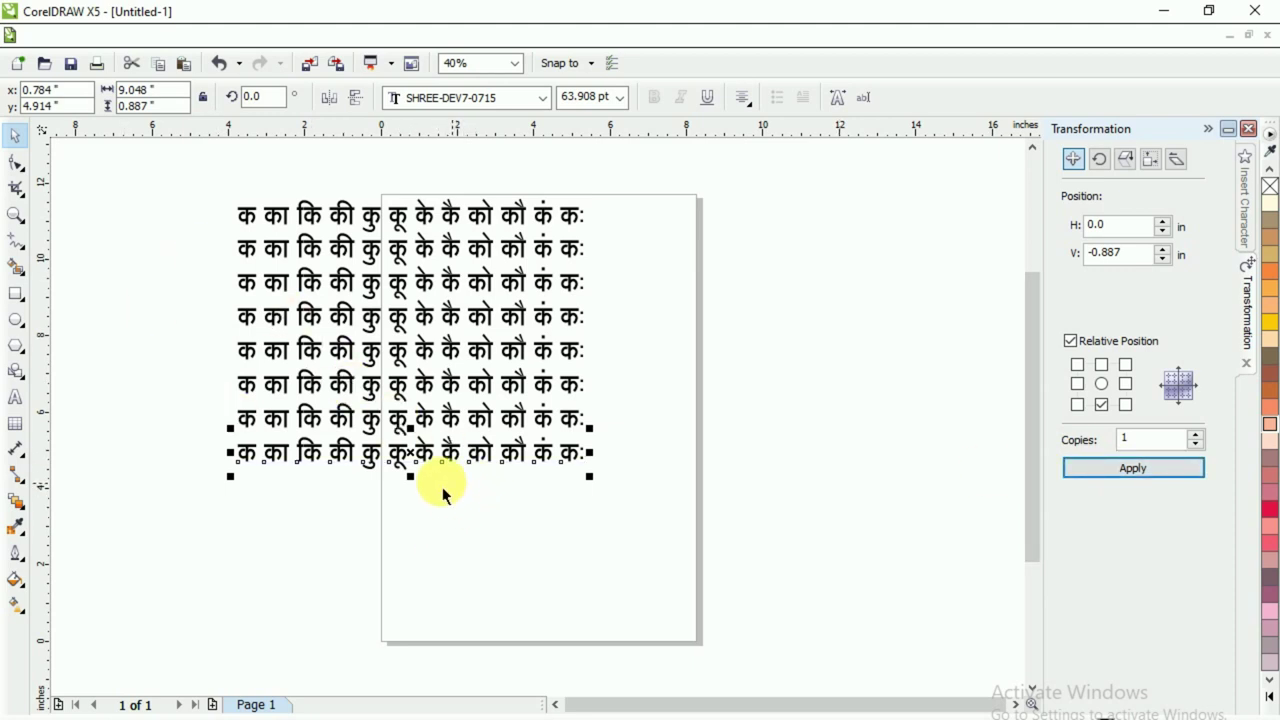
{"action": "left_click_drag", "start_coordinate": [165, 221], "coordinate": [625, 484]}
{"action": "key", "text": "Delete"}
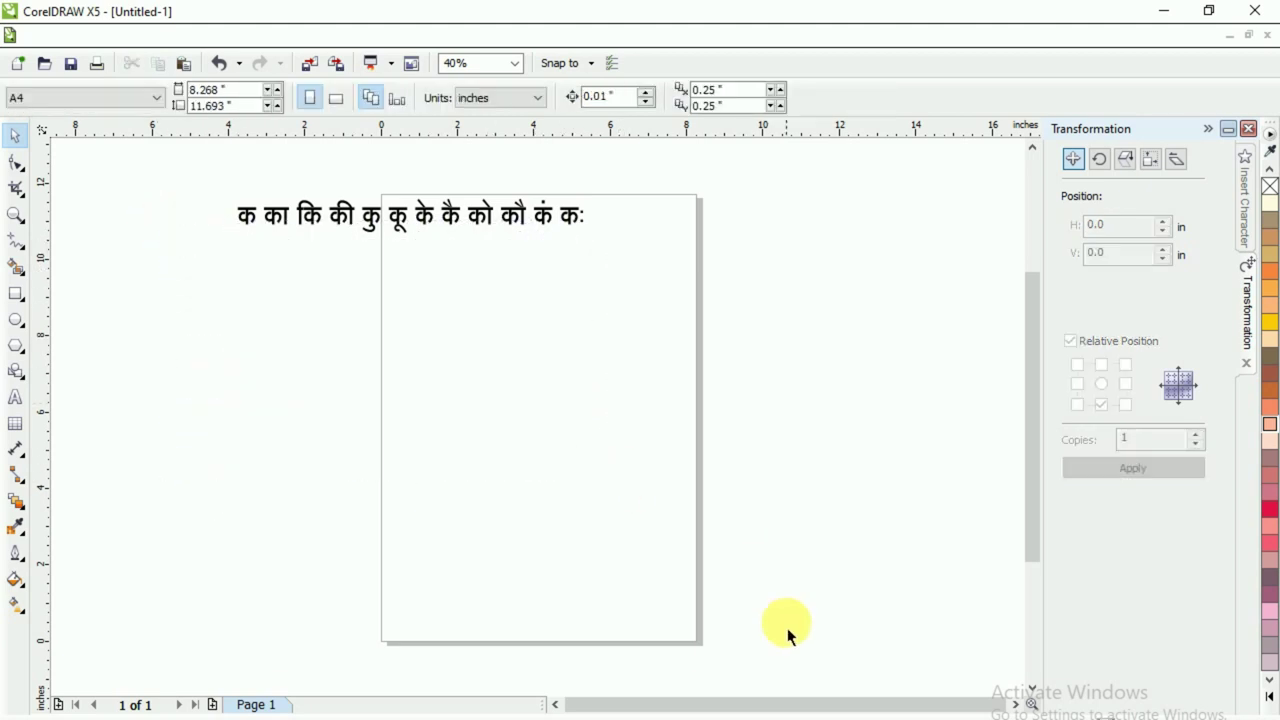
- Switch to Chrome, open a new tab and turn off Scroll Lock on the on-screen keyboard
{"action": "key", "text": "alt+Tab"}
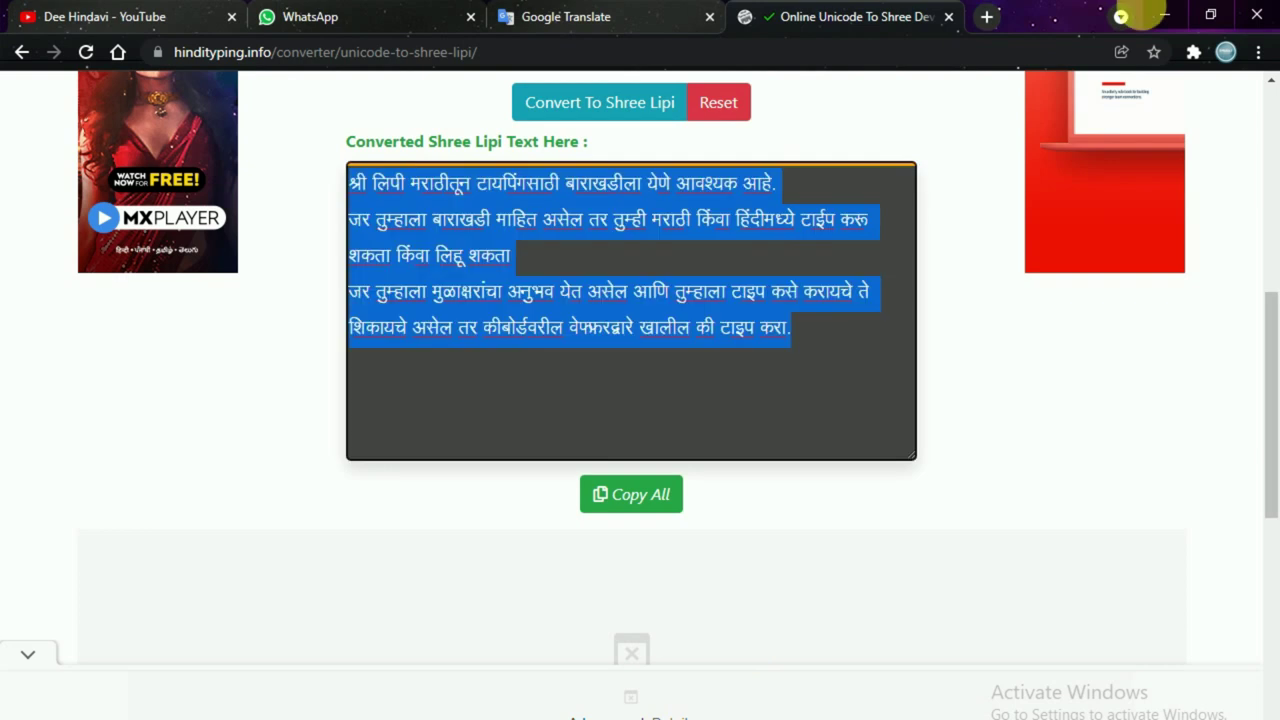
{"action": "left_click", "coordinate": [985, 17]}
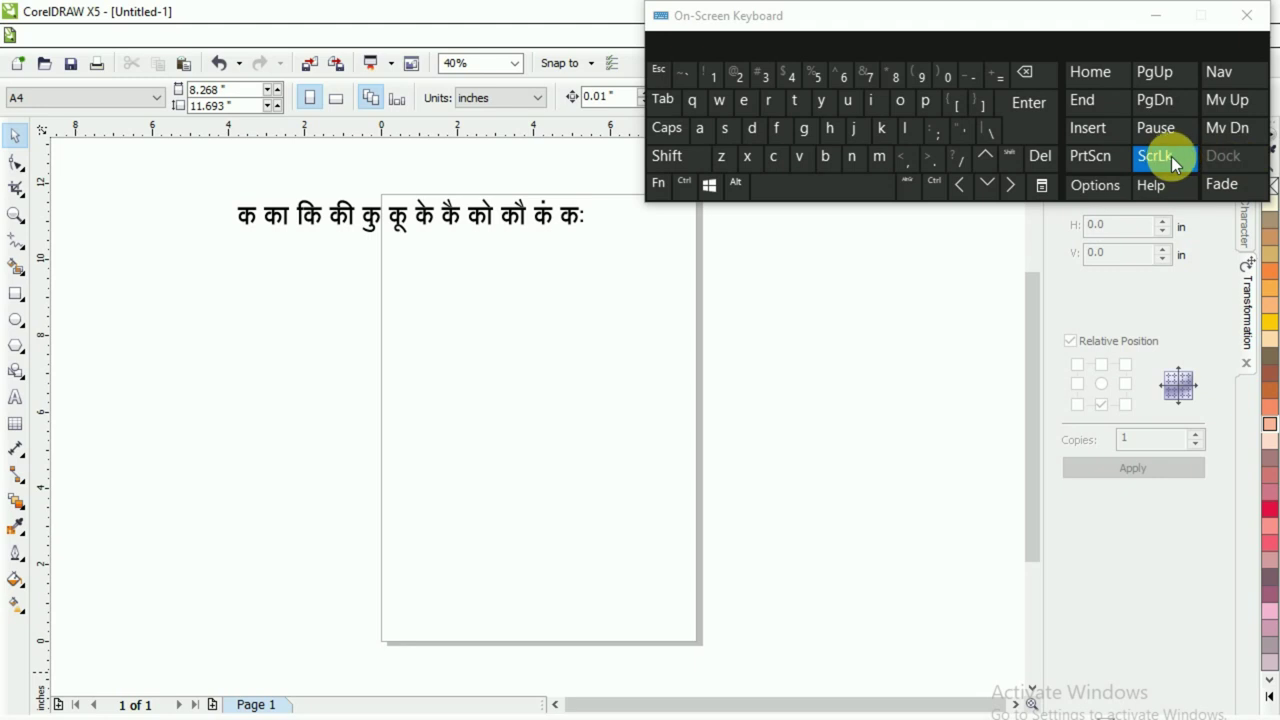
{"action": "left_click", "coordinate": [1164, 165]}
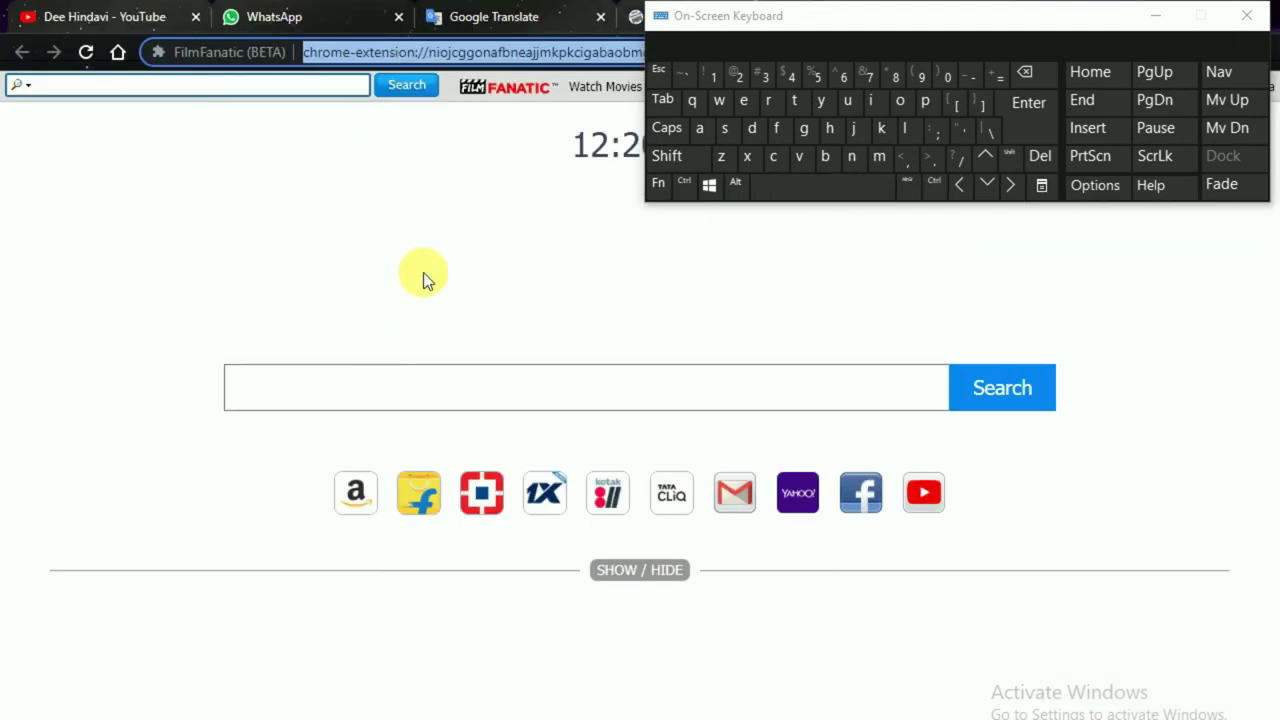
- Search Google for "marathi barakhadi" and minimise the on-screen keyboard
{"action": "type", "text": "marathi"}
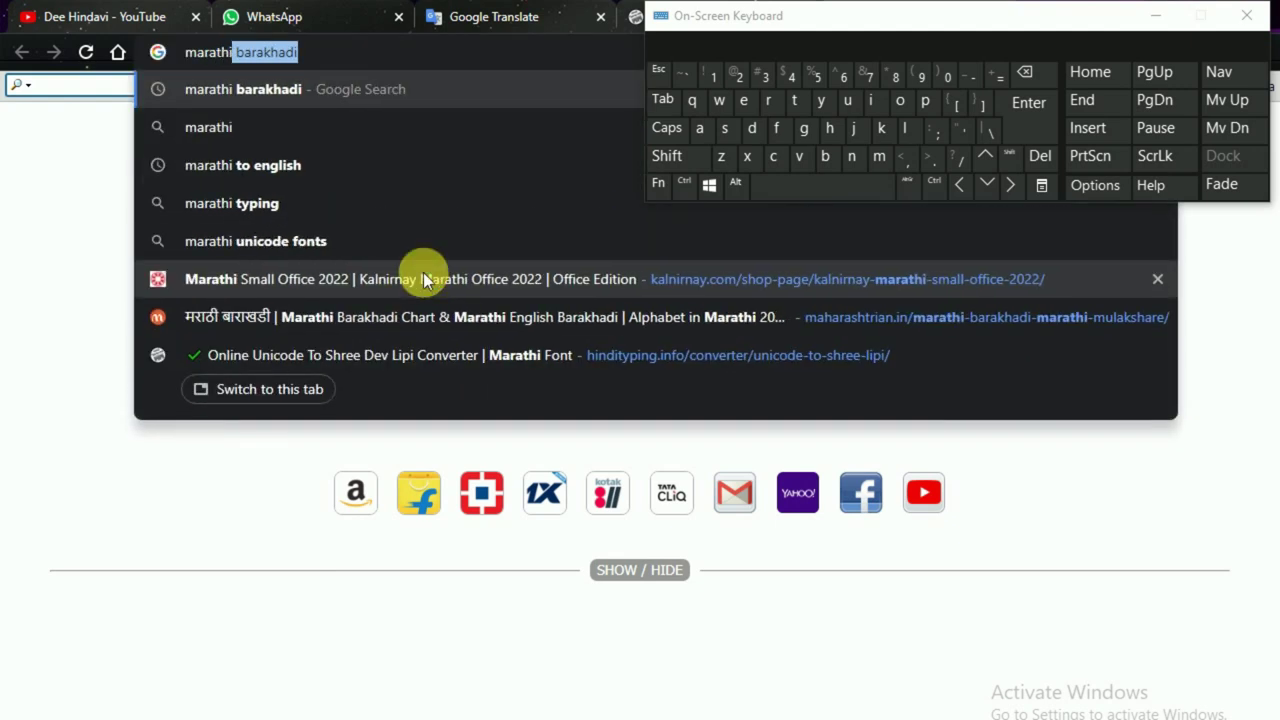
{"action": "left_click", "coordinate": [302, 90]}
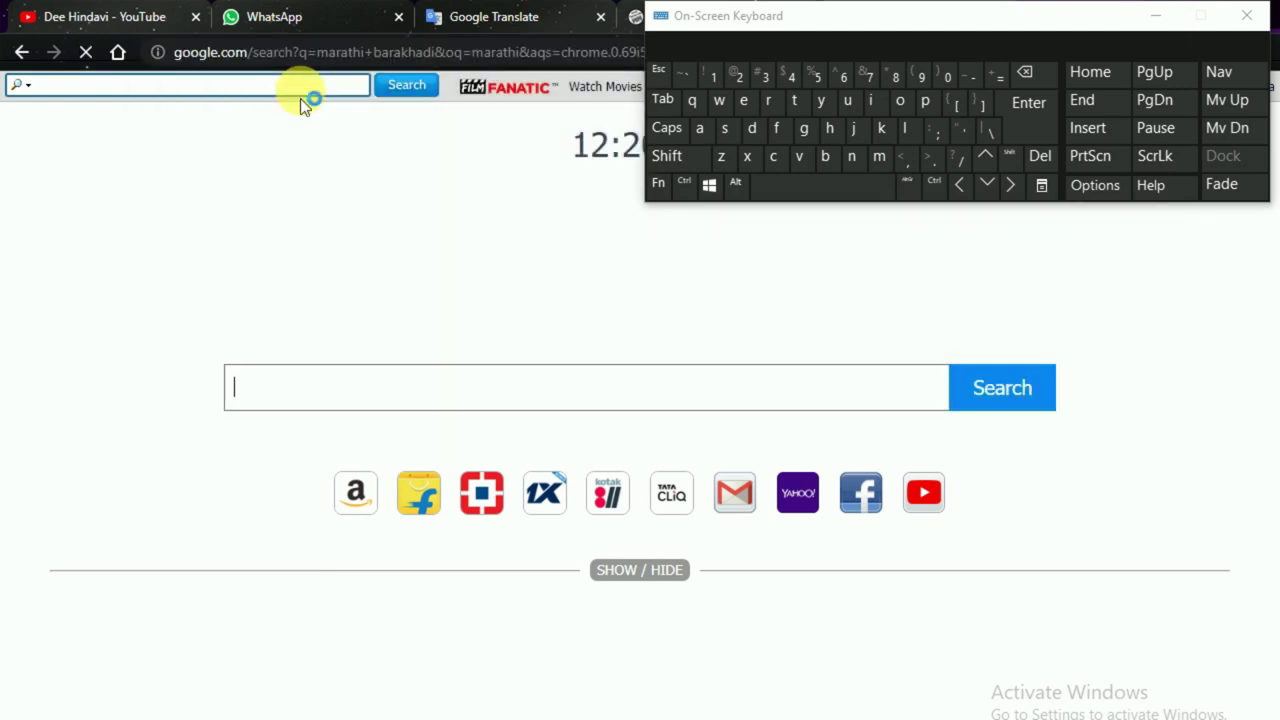
{"action": "left_click", "coordinate": [1160, 18]}
- Open the maharashtrian.in Marathi Barakhadi Chart result and examine its chart of Marathi consonants
{"action": "left_click_drag", "start_coordinate": [1266, 234], "coordinate": [1272, 471]}
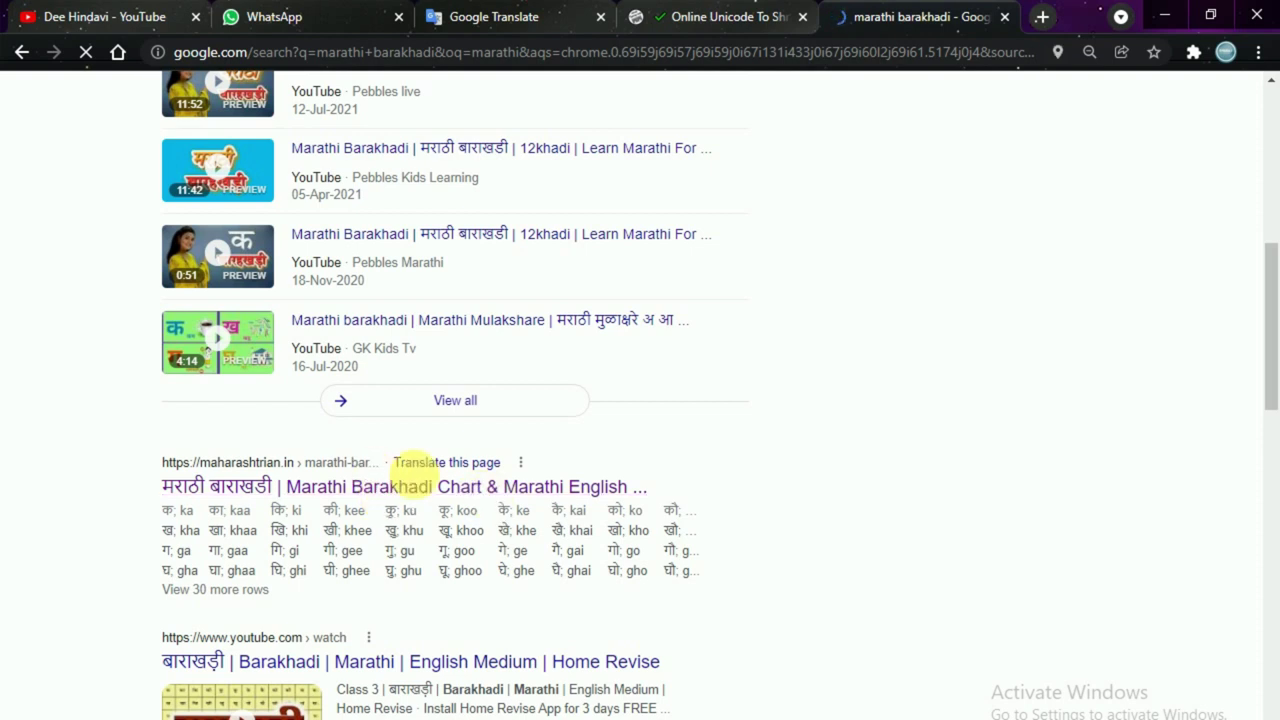
{"action": "left_click", "coordinate": [583, 503]}
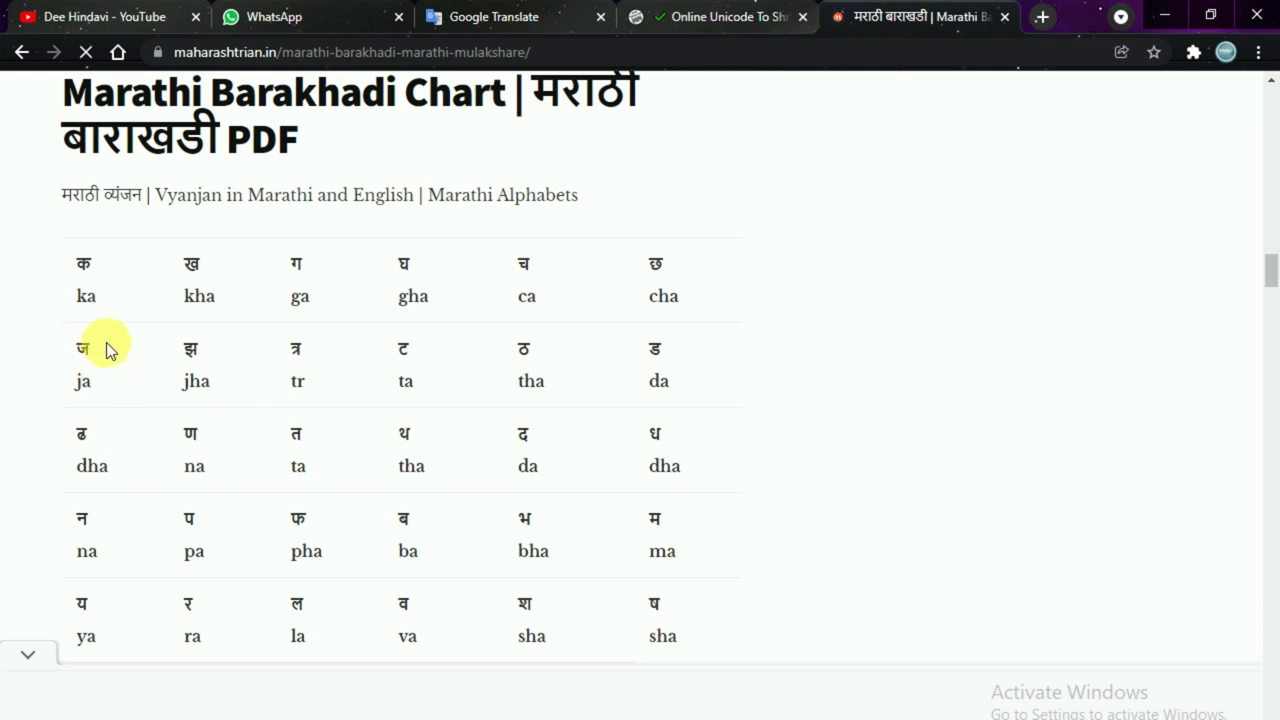
{"action": "left_click_drag", "start_coordinate": [1274, 286], "coordinate": [1276, 332]}
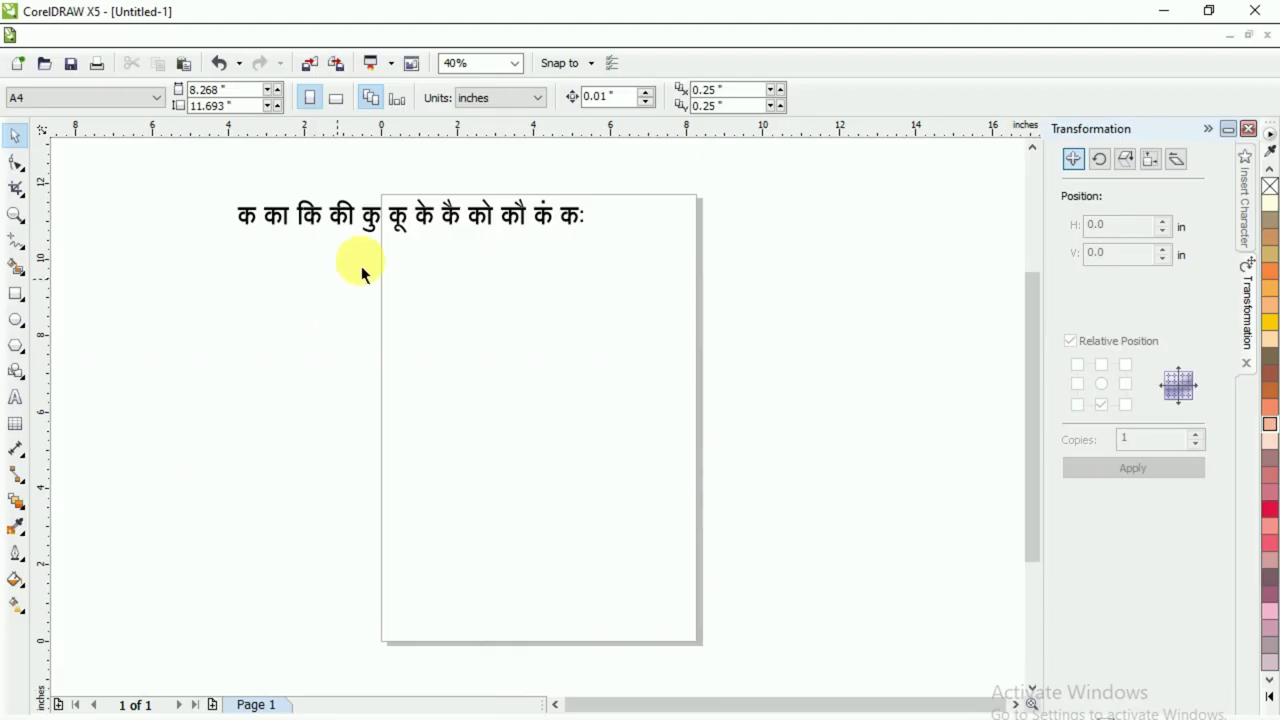
- Place one copy of the Marathi क text line directly below the original
{"action": "left_click", "coordinate": [408, 216]}
{"action": "left_click", "coordinate": [1101, 405]}
{"action": "left_click", "coordinate": [1118, 470]}
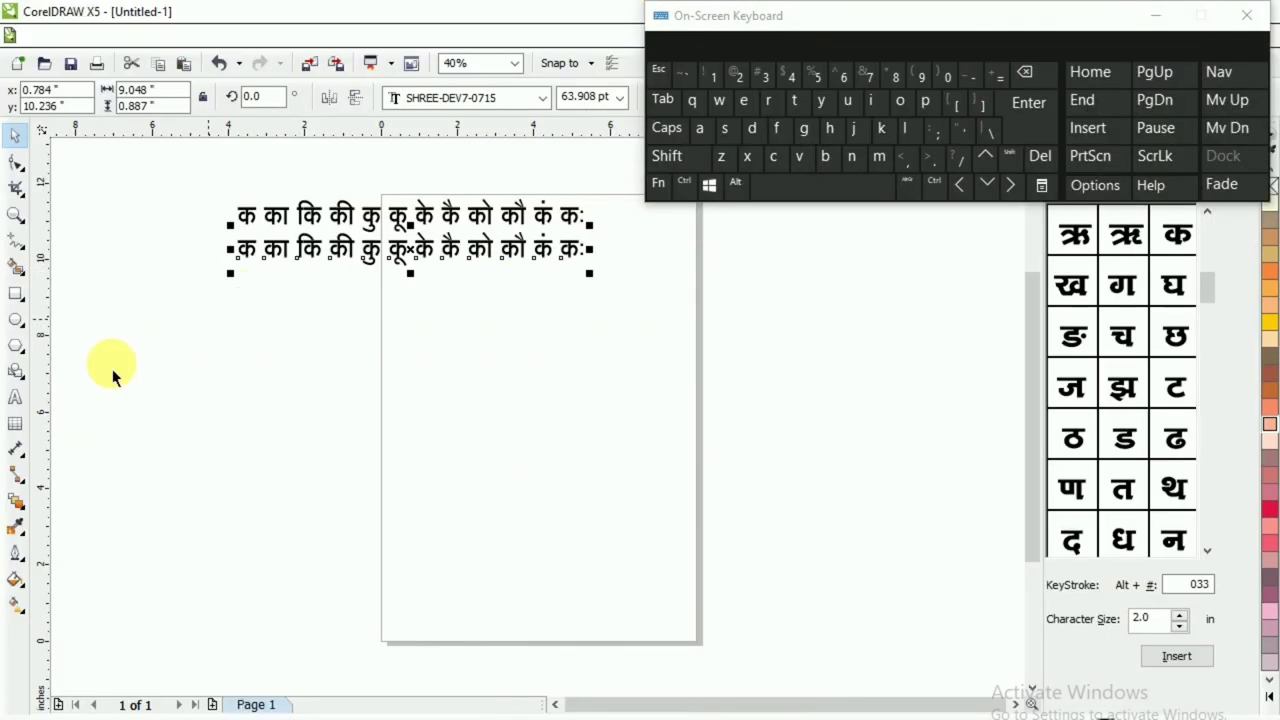
- Clear the text of the copied line and turn on Scroll Lock on the on-screen keyboard
{"action": "left_click", "coordinate": [15, 397]}
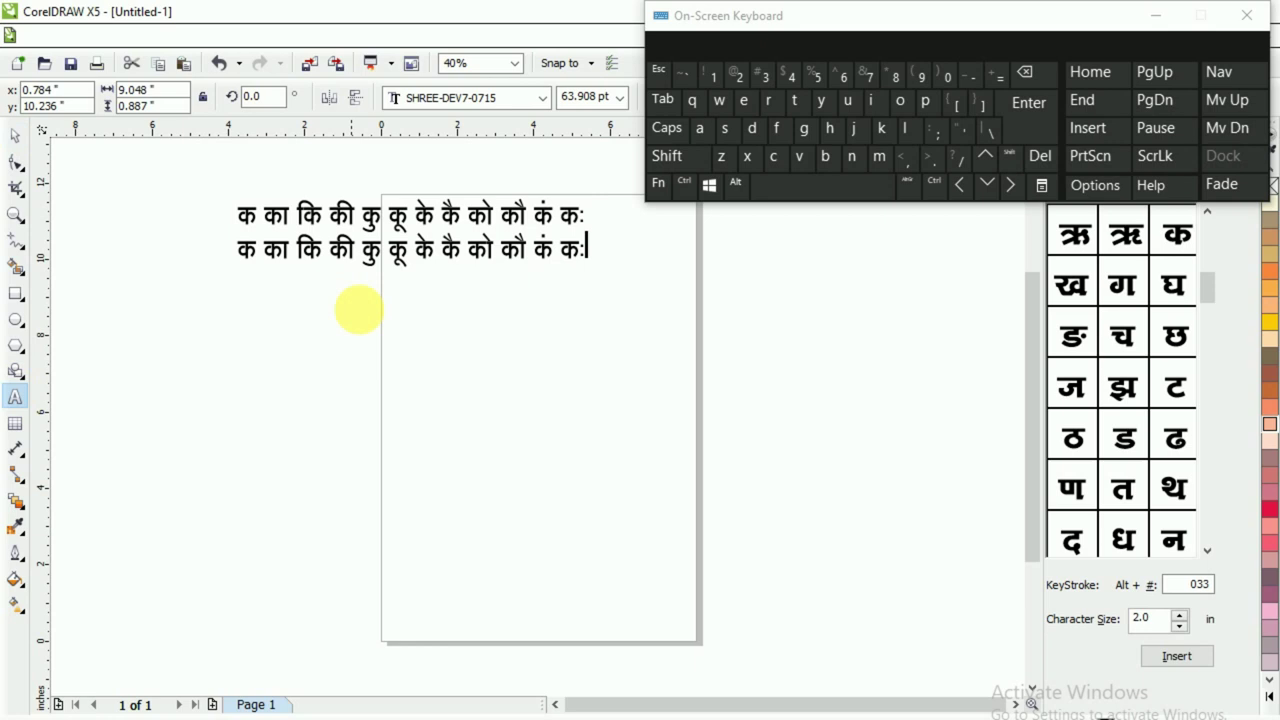
{"action": "key", "text": "ctrl+a"}
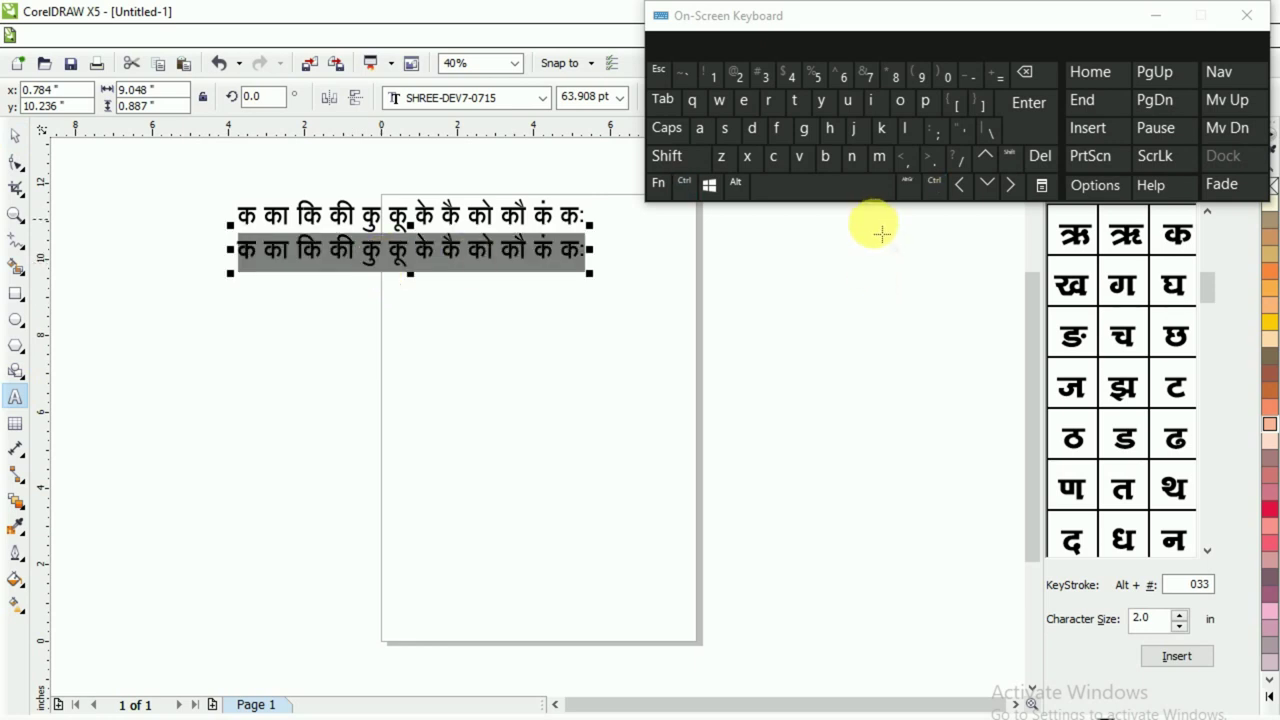
{"action": "left_click", "coordinate": [954, 109]}
{"action": "key", "text": "ctrl"}
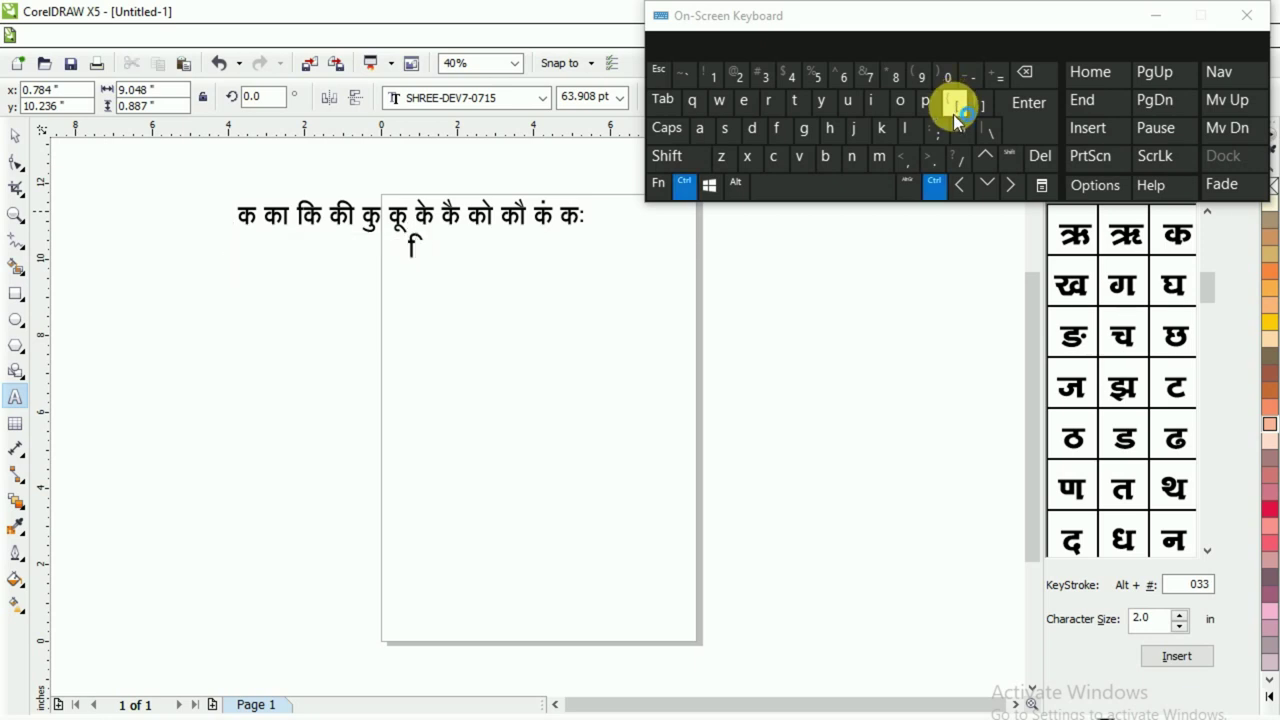
{"action": "left_click", "coordinate": [954, 109]}
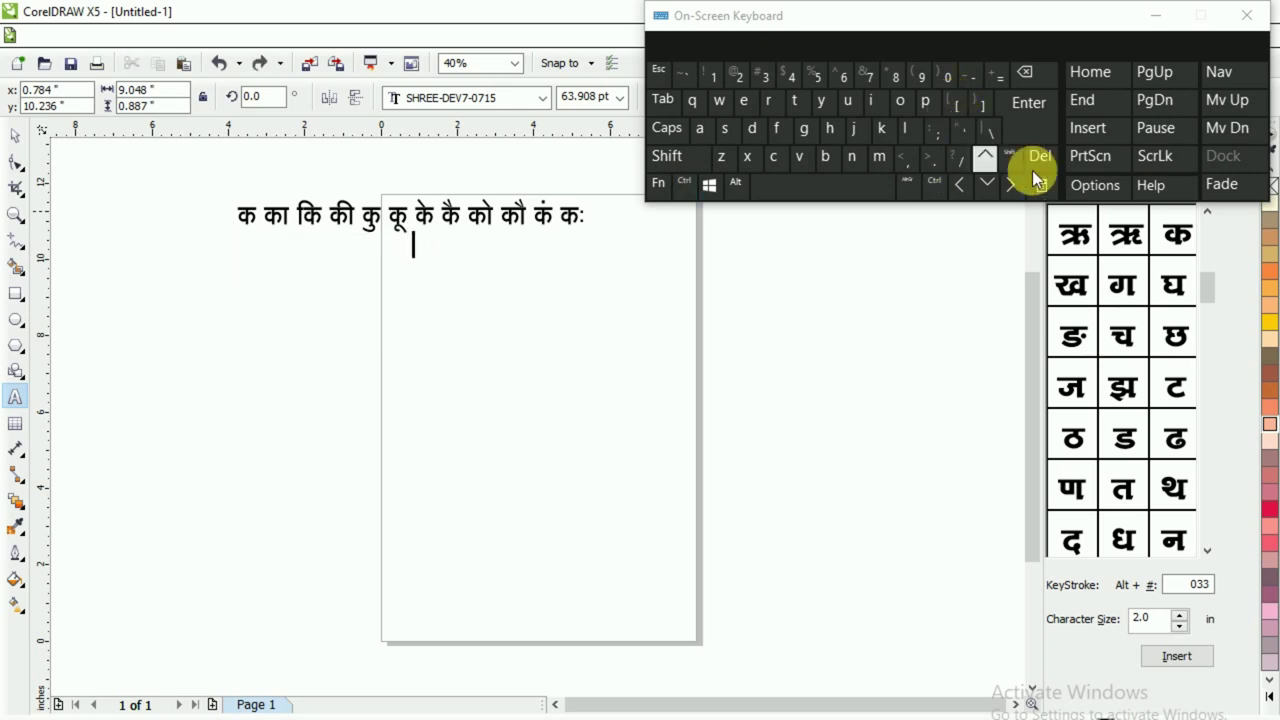
{"action": "left_click", "coordinate": [1148, 186]}
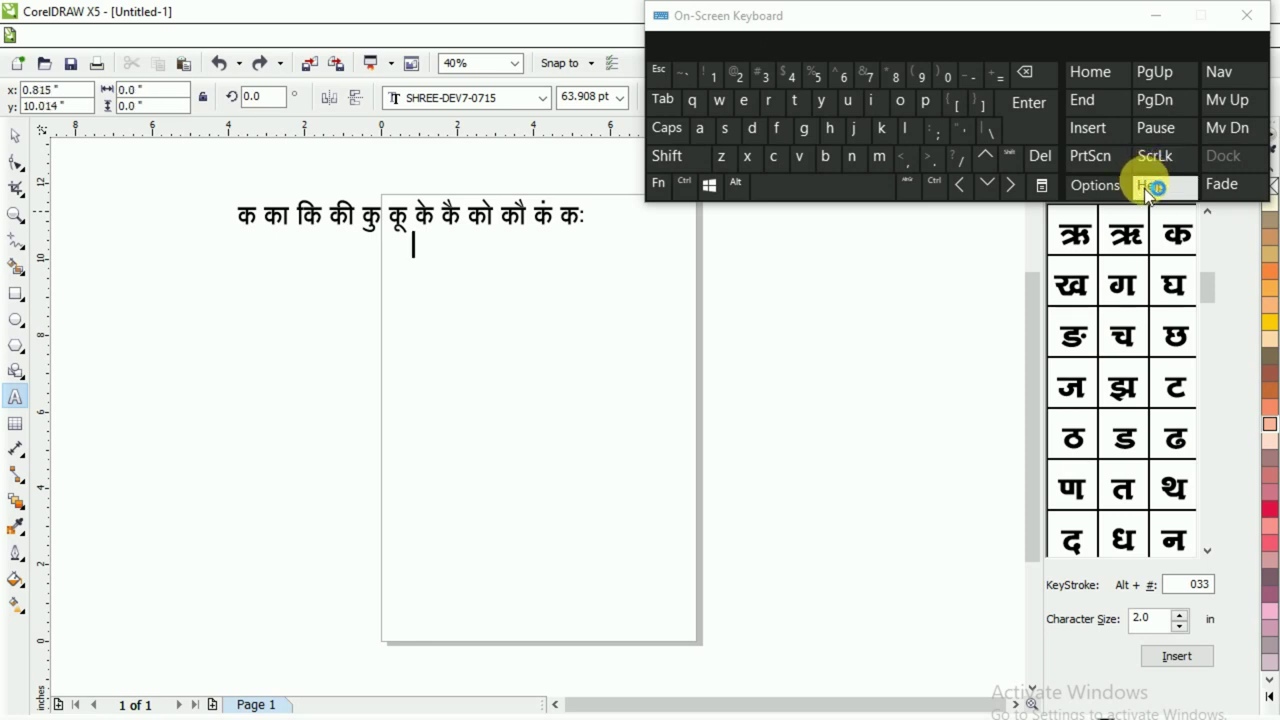
{"action": "left_click", "coordinate": [1155, 158]}
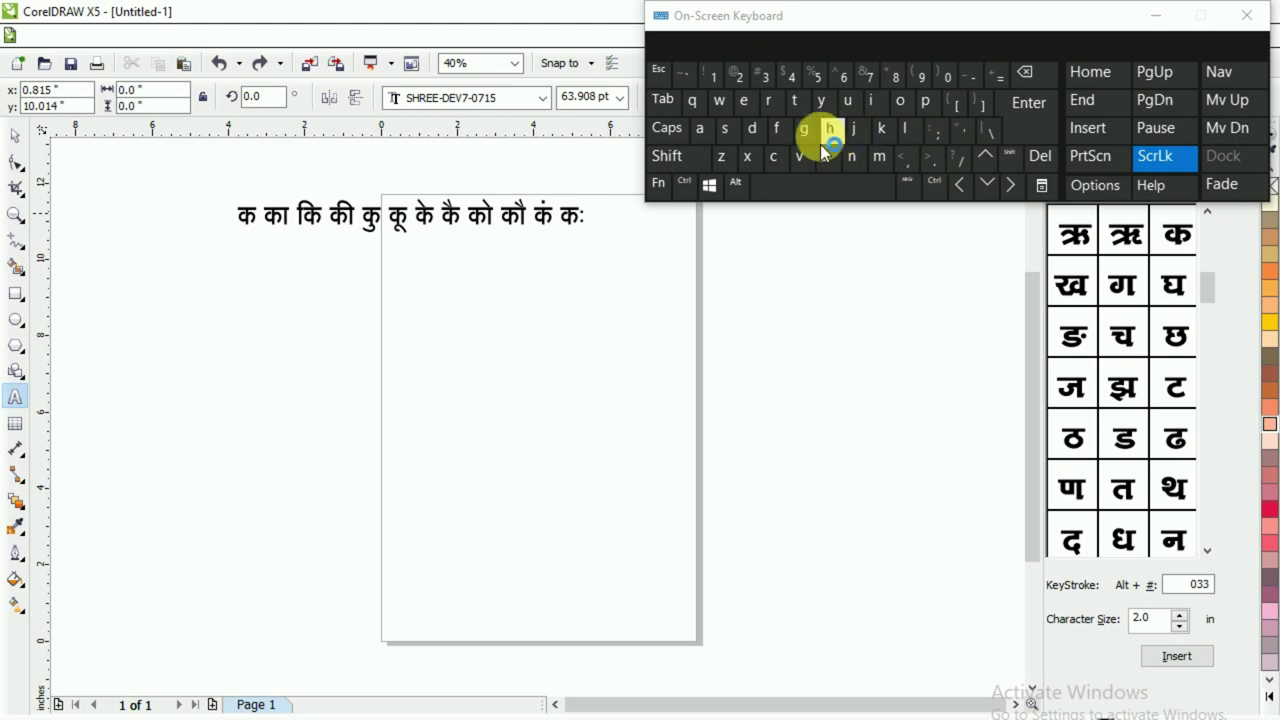
- Enter "ख खा" in the emptied second line, followed by a space
{"action": "left_click", "coordinate": [953, 106]}
{"action": "left_click", "coordinate": [825, 186]}
{"action": "left_click", "coordinate": [948, 110]}
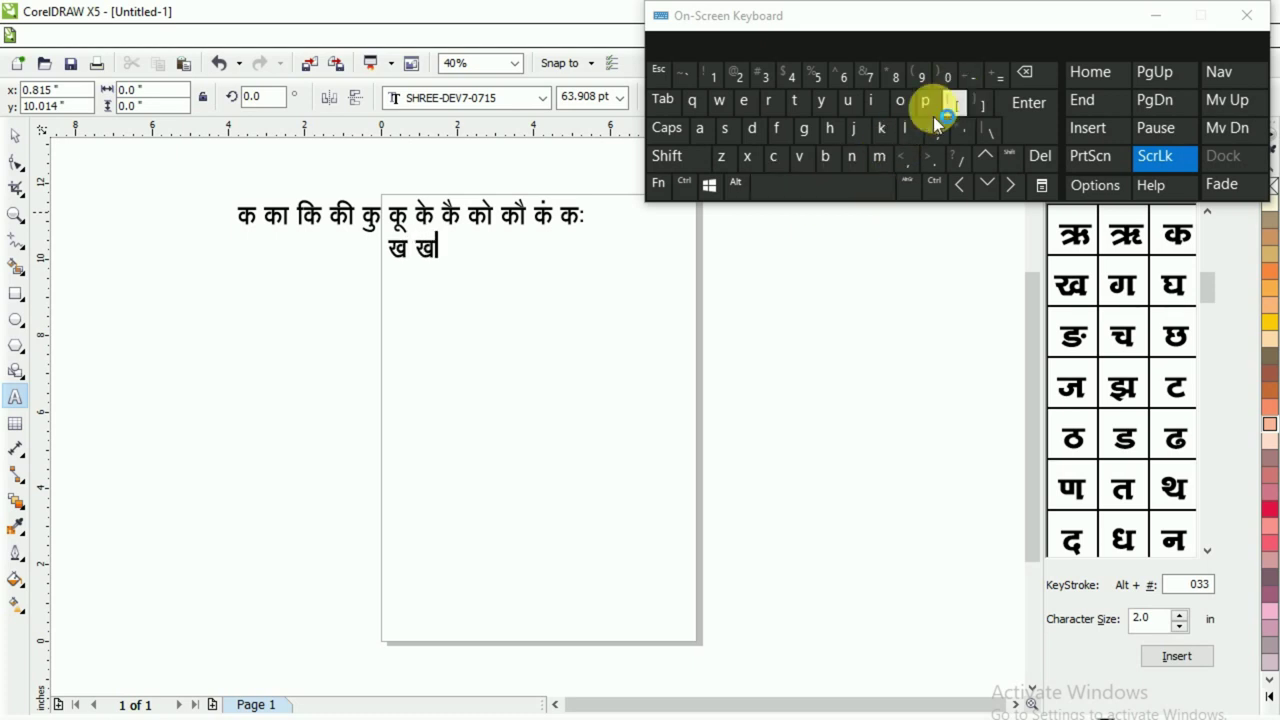
{"action": "left_click", "coordinate": [893, 135]}
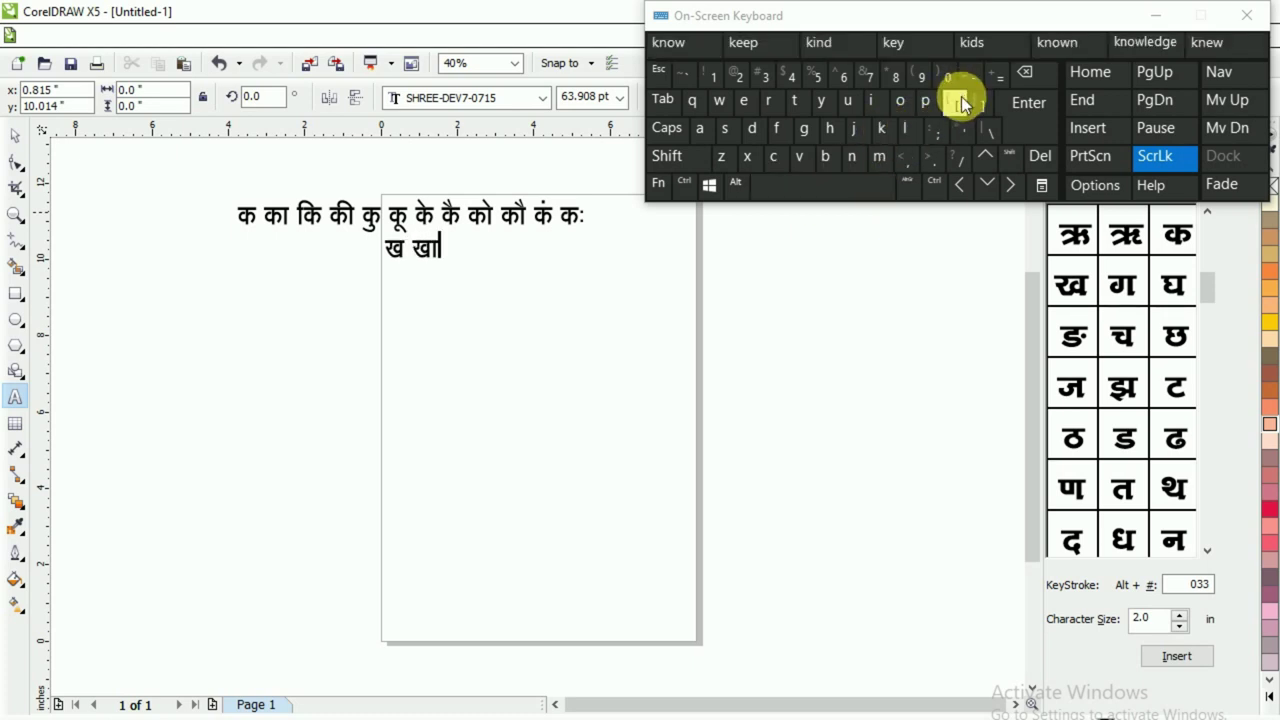
{"action": "left_click", "coordinate": [841, 184]}
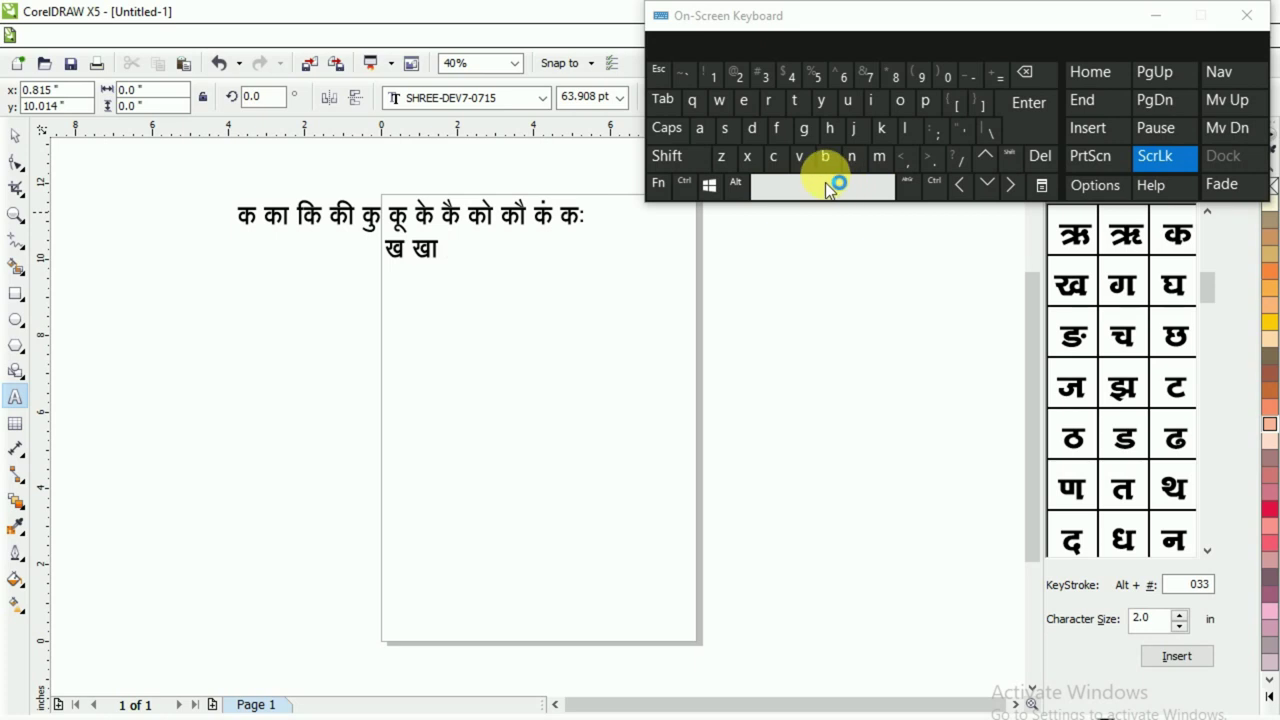
- Add "खि खी" to the second line, separated by a space and followed by a space
{"action": "left_click", "coordinate": [783, 140]}
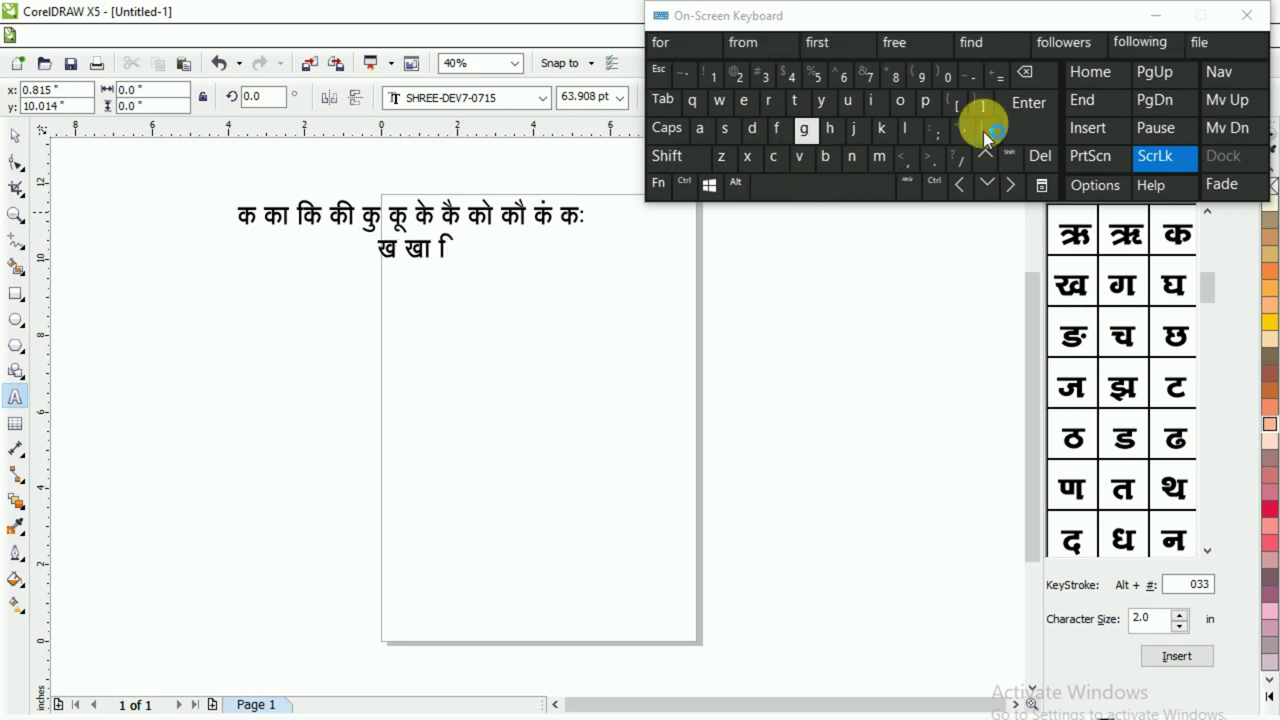
{"action": "left_click", "coordinate": [958, 102]}
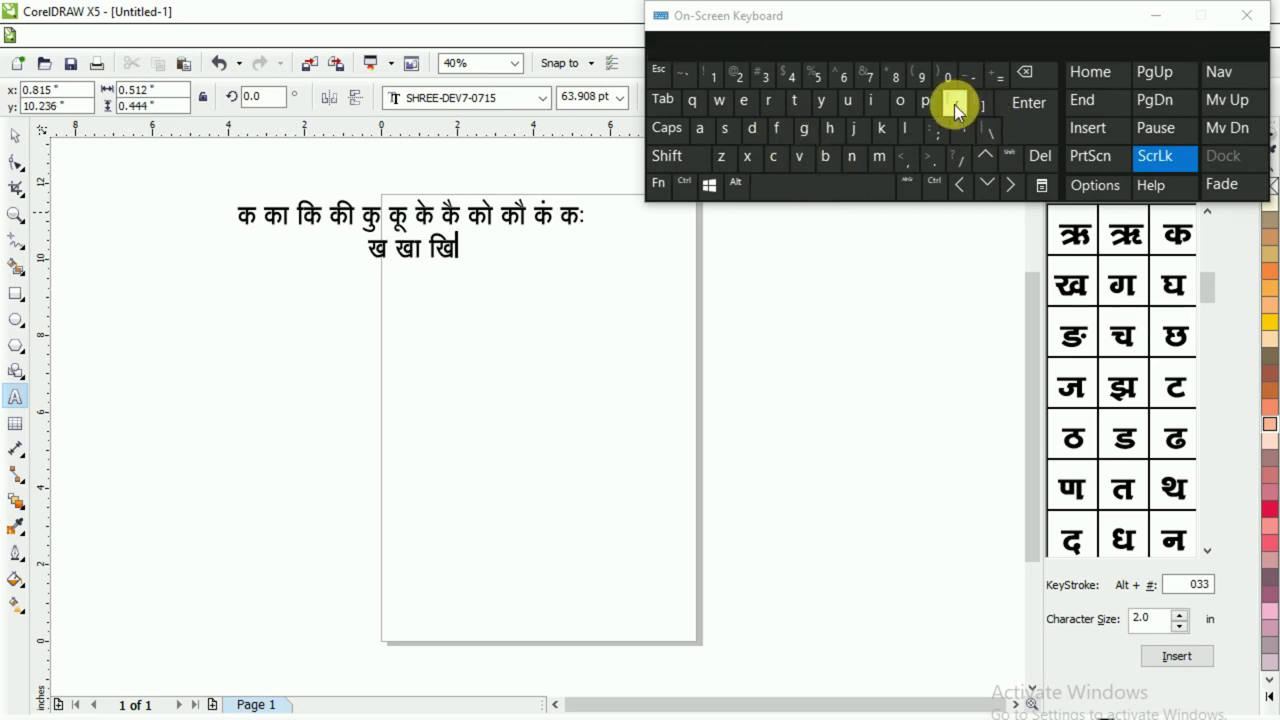
{"action": "left_click", "coordinate": [721, 156]}
{"action": "left_click", "coordinate": [800, 190]}
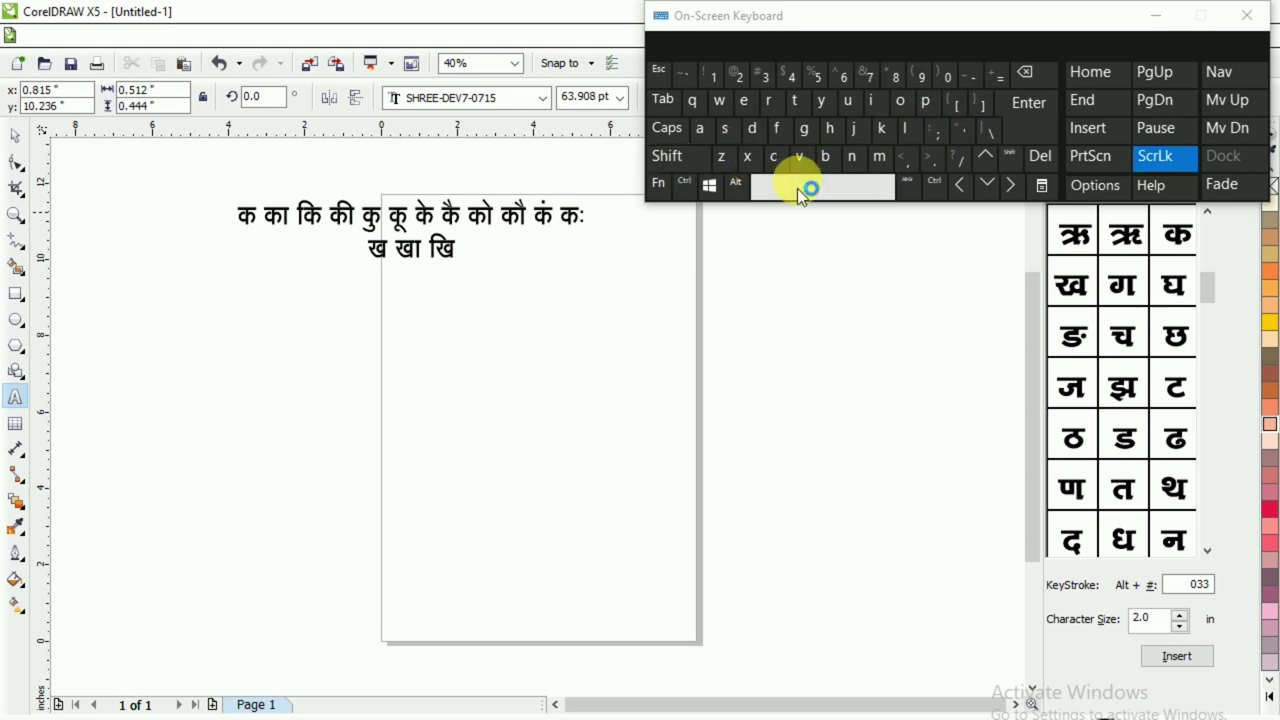
{"action": "left_click", "coordinate": [958, 104]}
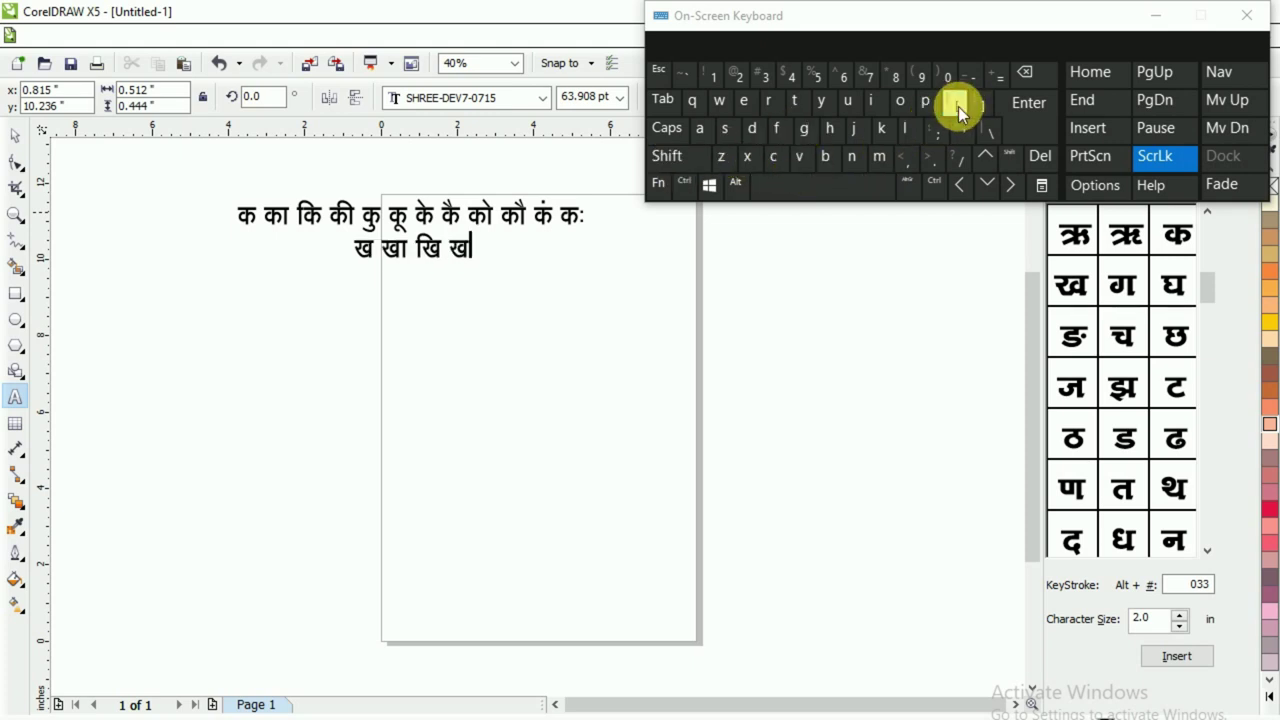
{"action": "left_click", "coordinate": [830, 136]}
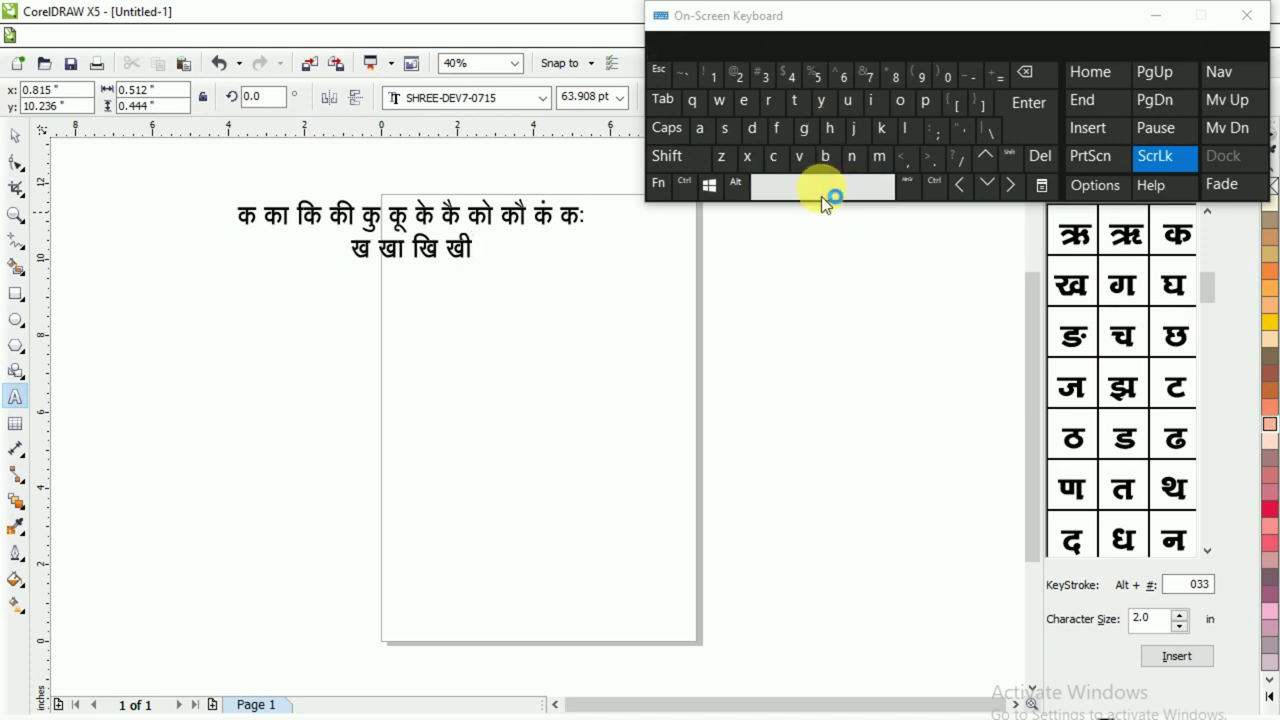
{"action": "left_click", "coordinate": [830, 200]}
- Continue the second line with "खु खू" and a trailing space
{"action": "left_click", "coordinate": [955, 103]}
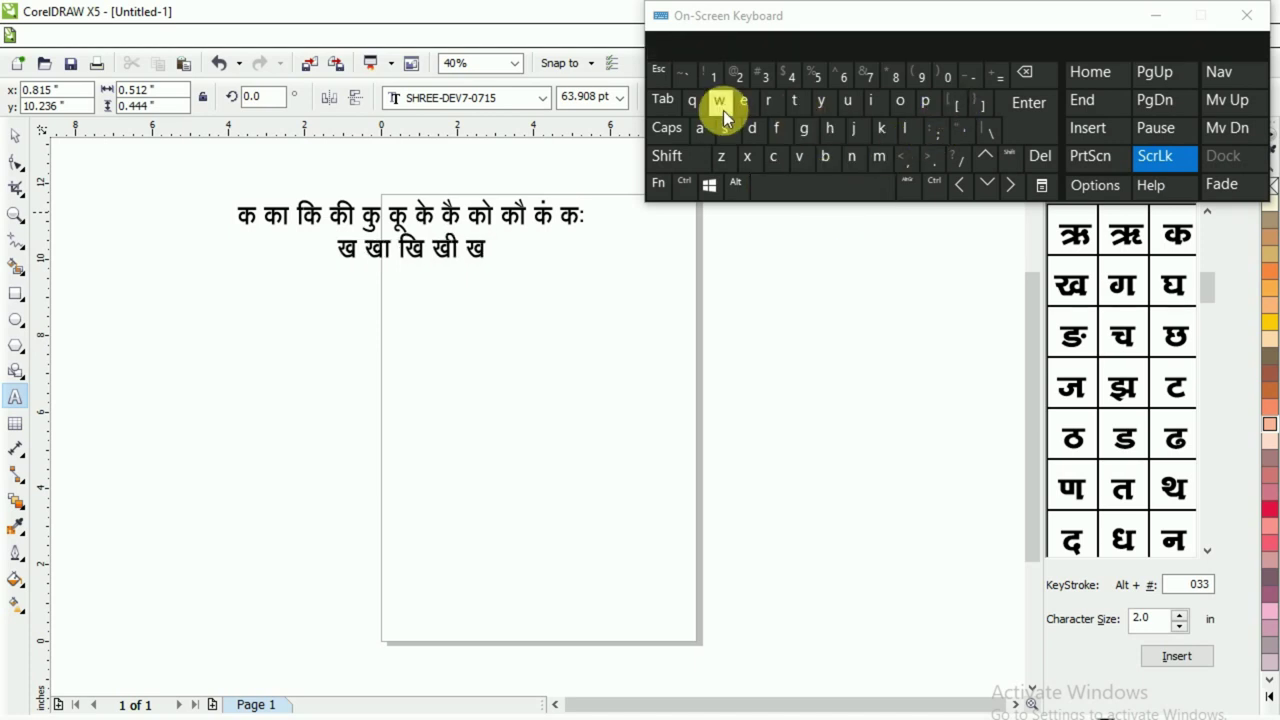
{"action": "left_click", "coordinate": [691, 104]}
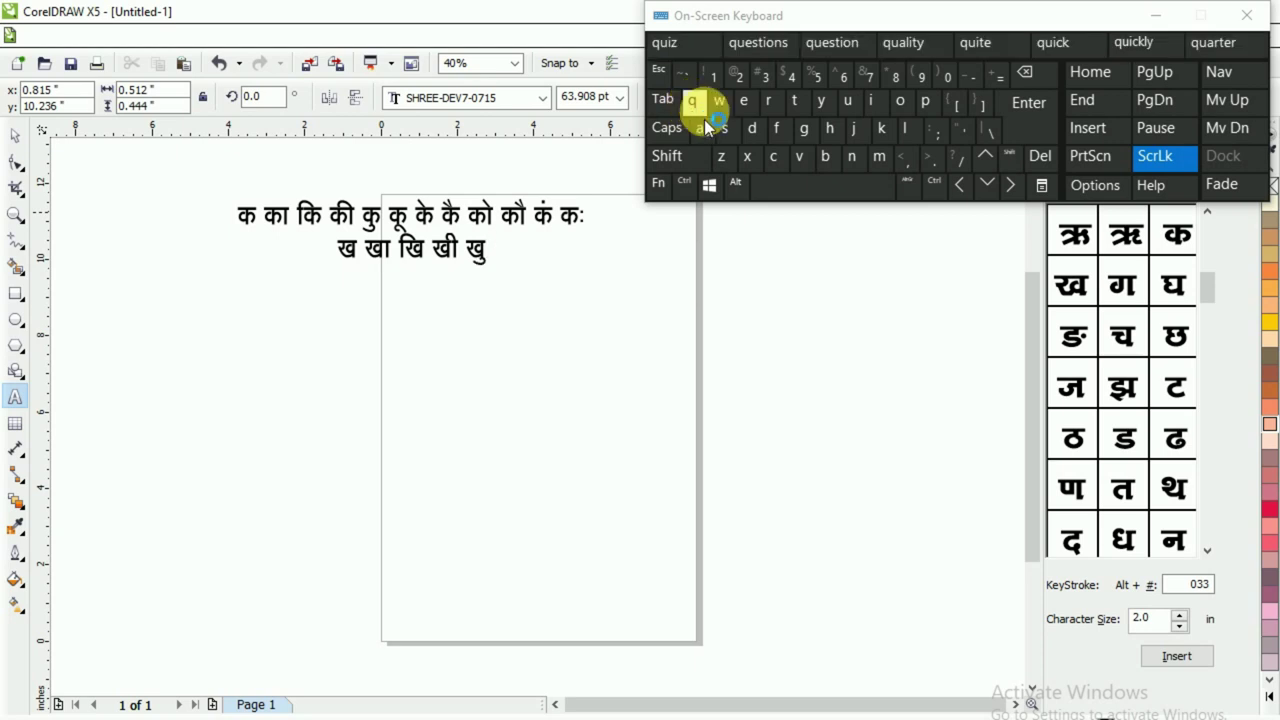
{"action": "left_click", "coordinate": [814, 190]}
{"action": "left_click", "coordinate": [952, 105]}
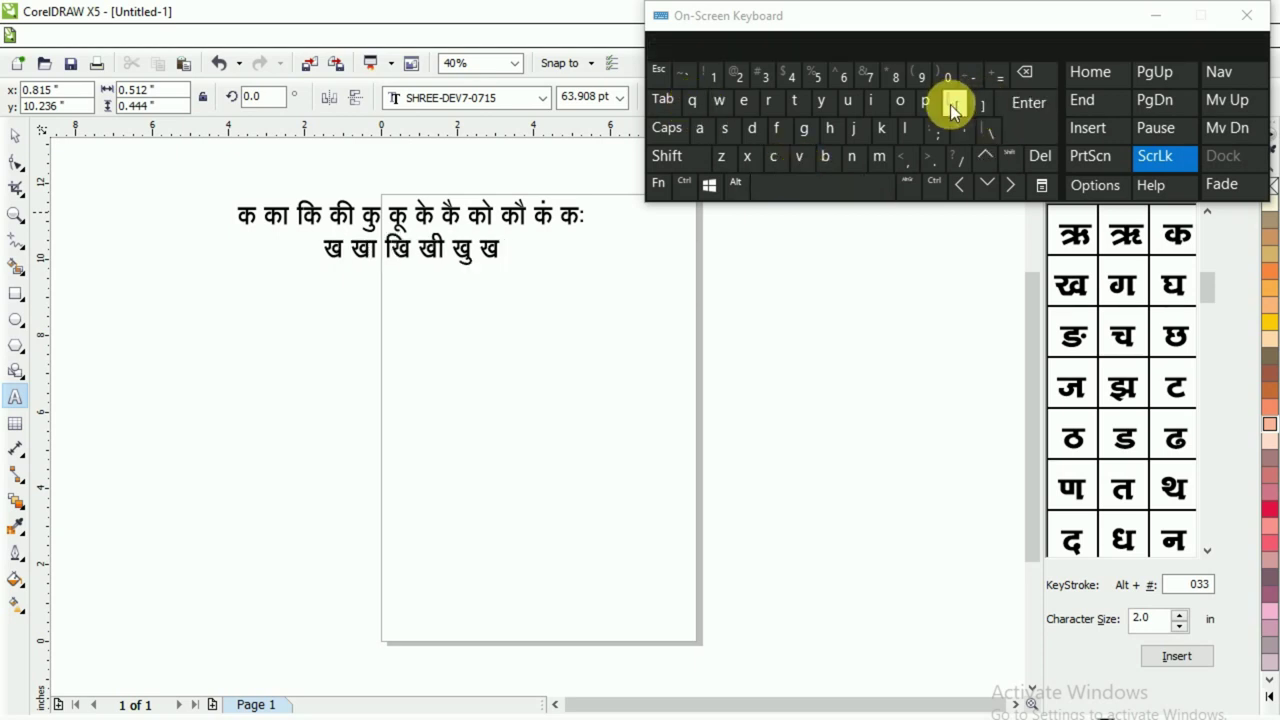
{"action": "left_click", "coordinate": [721, 107]}
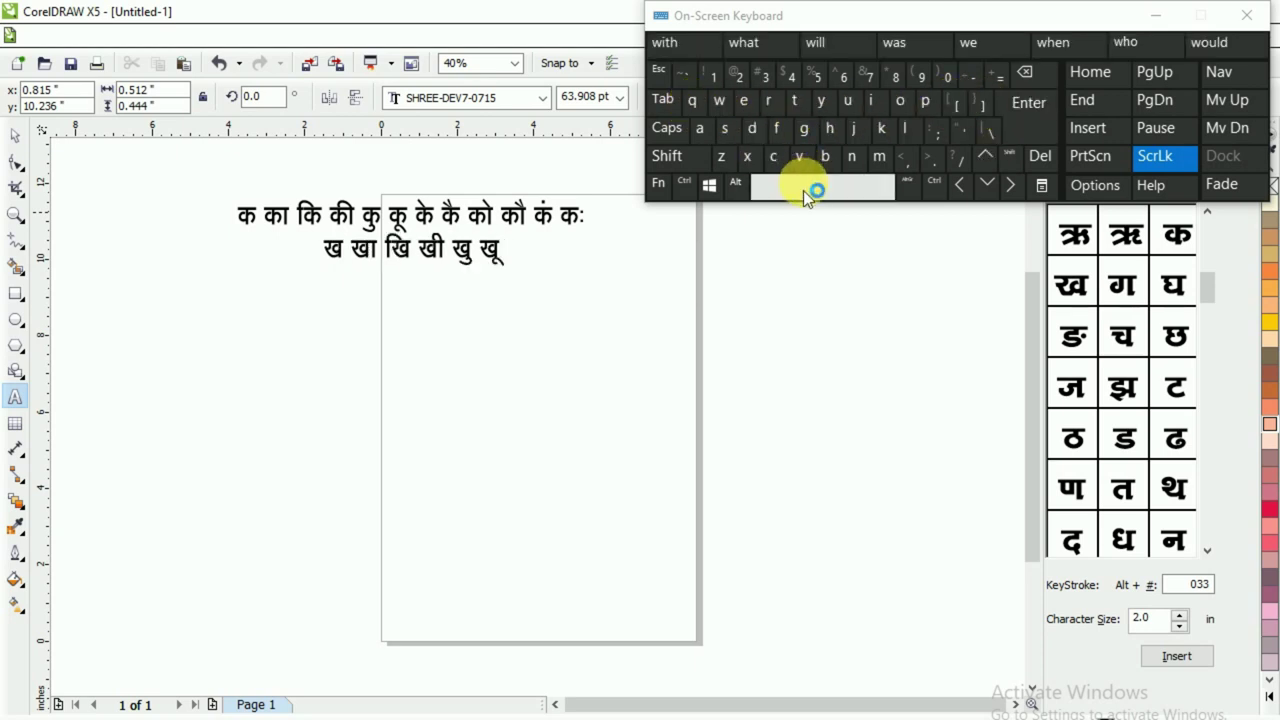
{"action": "left_click", "coordinate": [803, 190]}
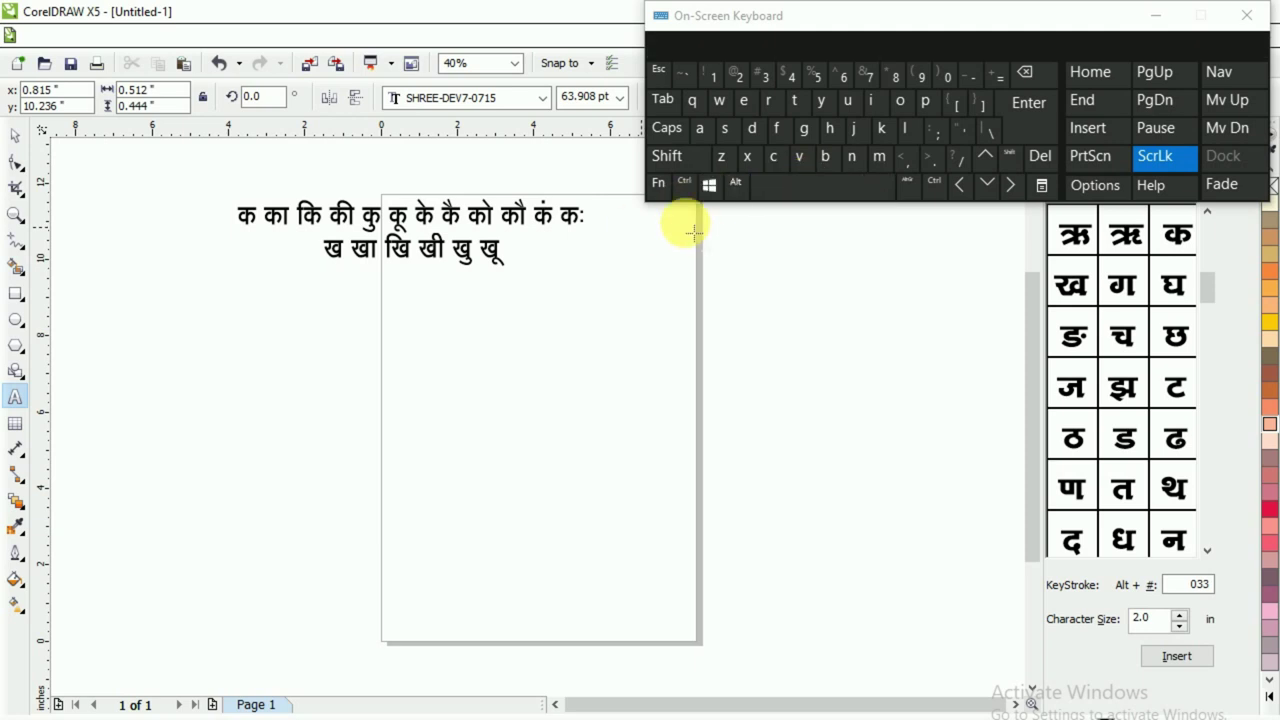
- Extend the ख series in the second line with "खे खै" and a trailing space
{"action": "left_click", "coordinate": [960, 116]}
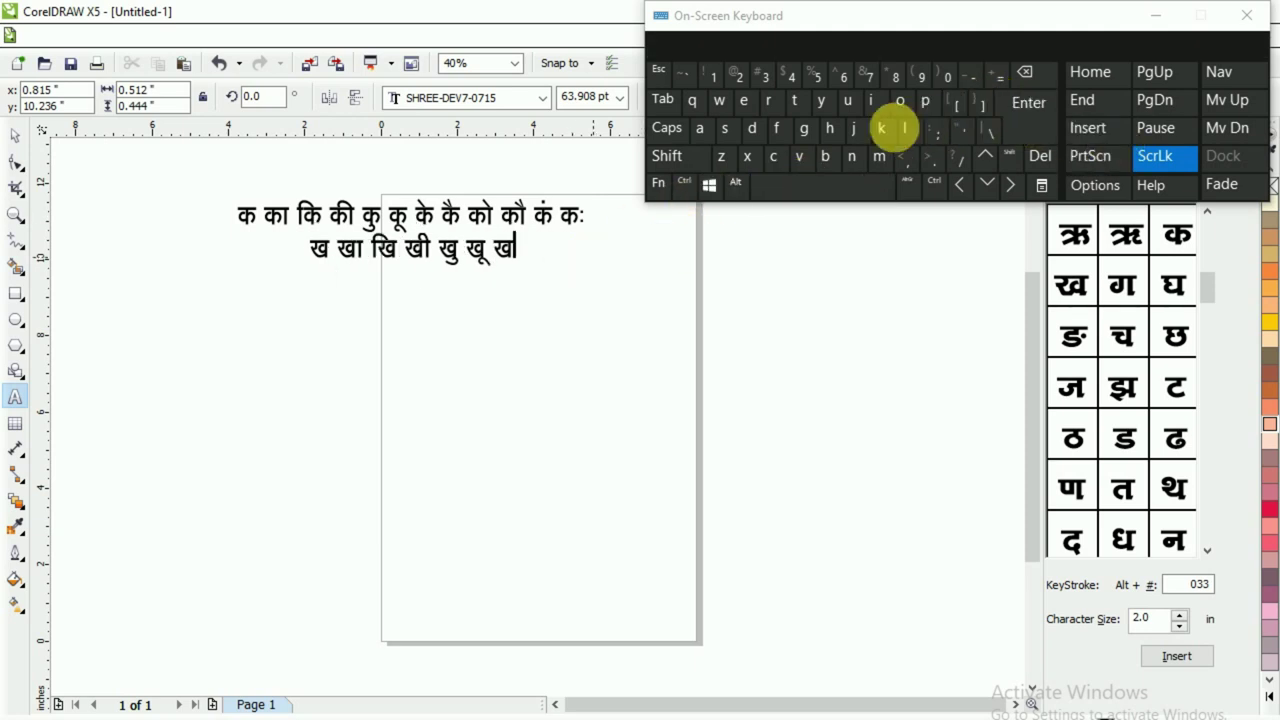
{"action": "left_click", "coordinate": [727, 130]}
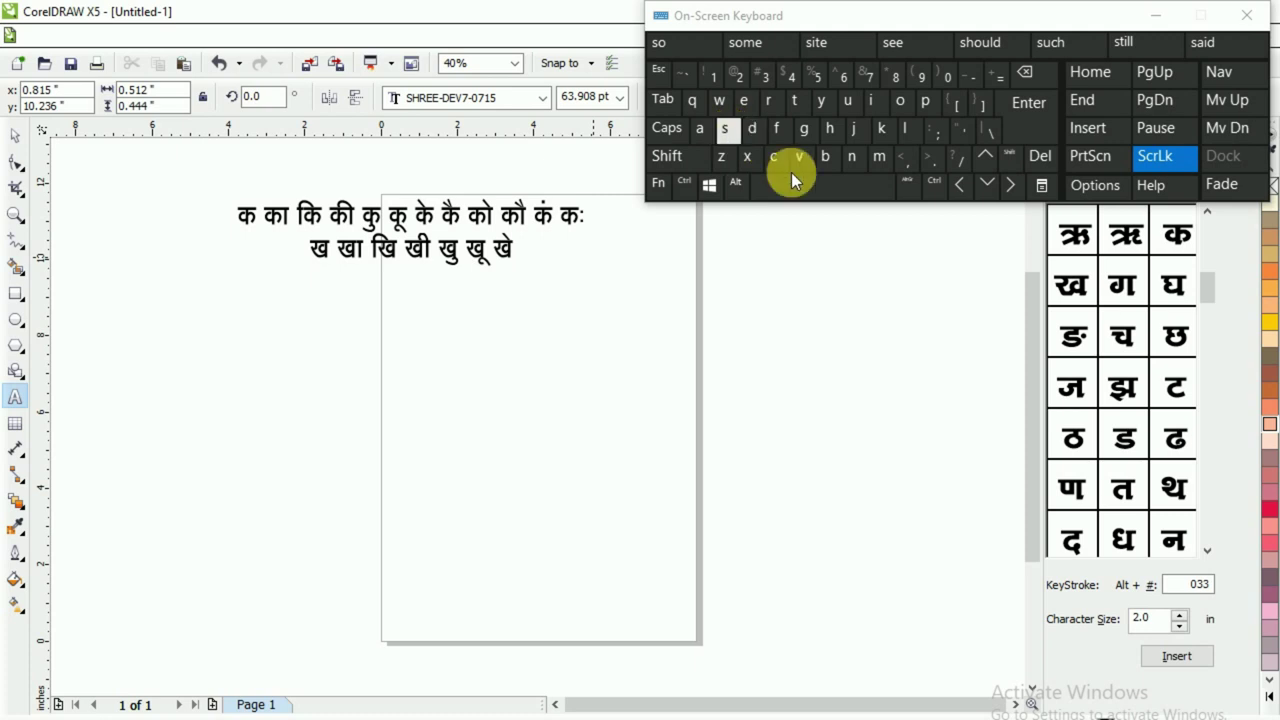
{"action": "left_click", "coordinate": [844, 190]}
{"action": "left_click", "coordinate": [950, 104]}
{"action": "left_click", "coordinate": [727, 130]}
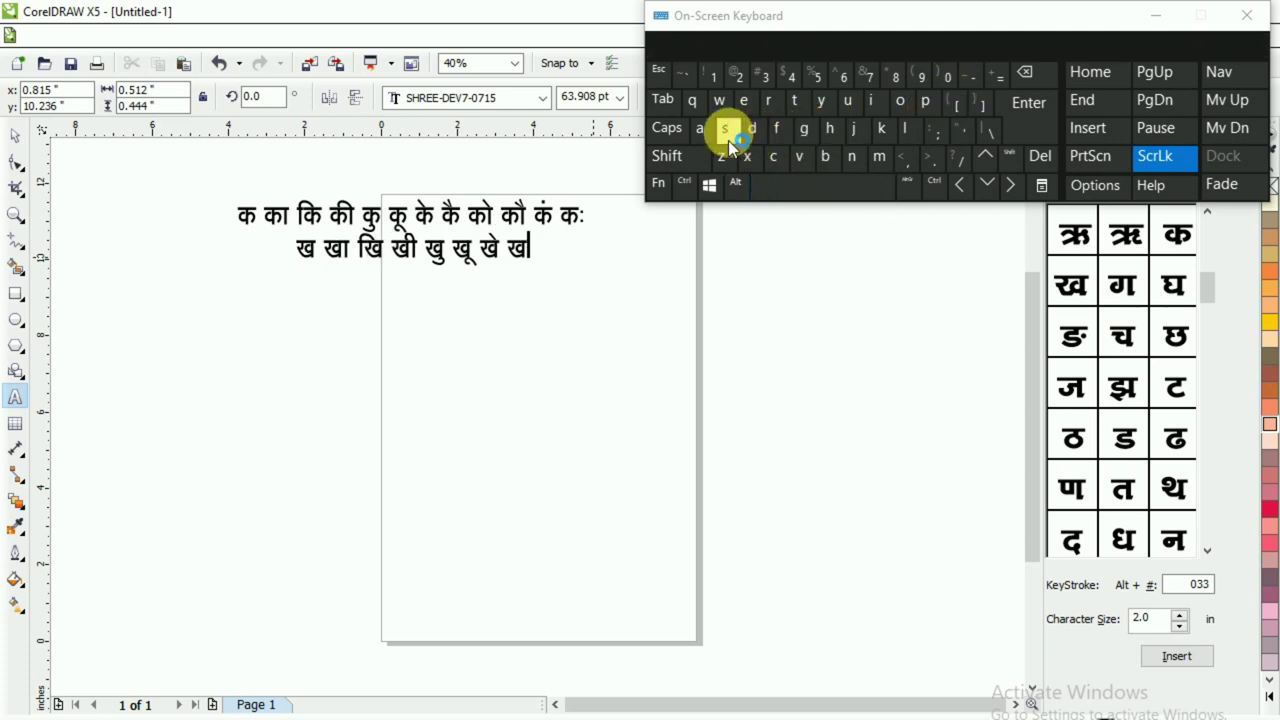
{"action": "left_click", "coordinate": [727, 130], "text": "shift"}
{"action": "left_click", "coordinate": [828, 190]}
- Append "खो खौ" to the ख series in the second line, with a trailing space
{"action": "left_click", "coordinate": [950, 104]}
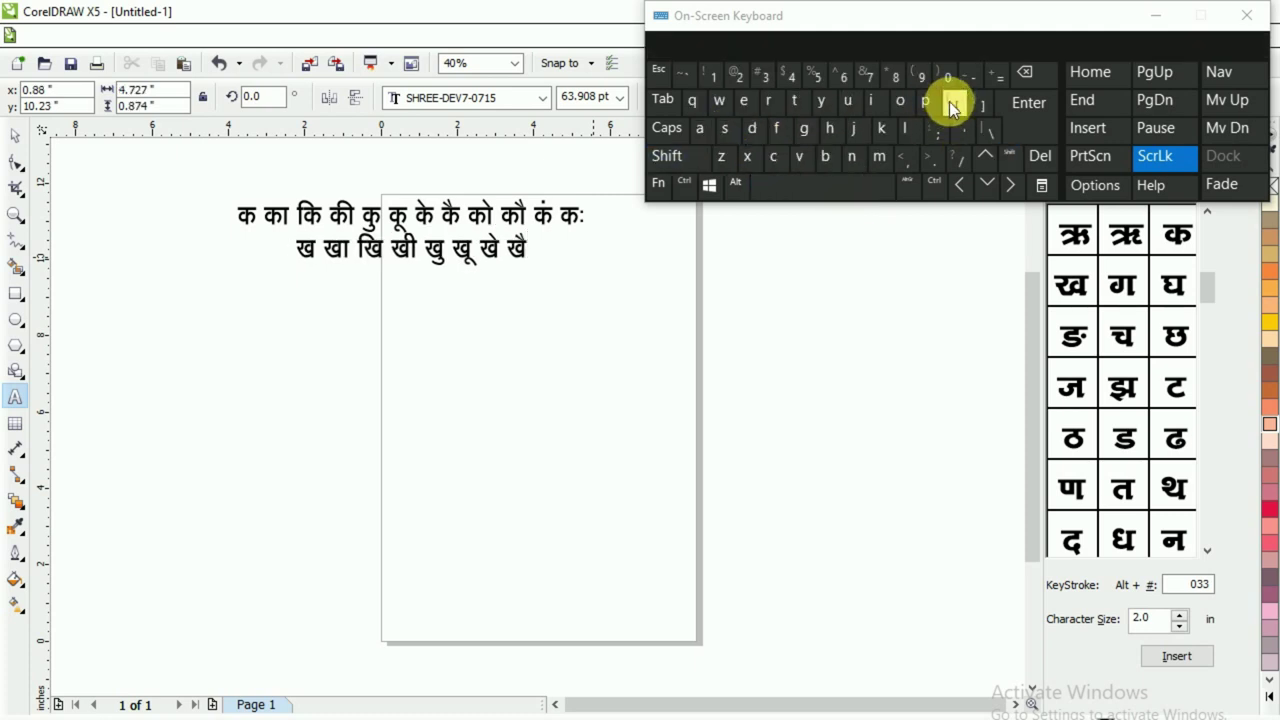
{"action": "left_click", "coordinate": [889, 138]}
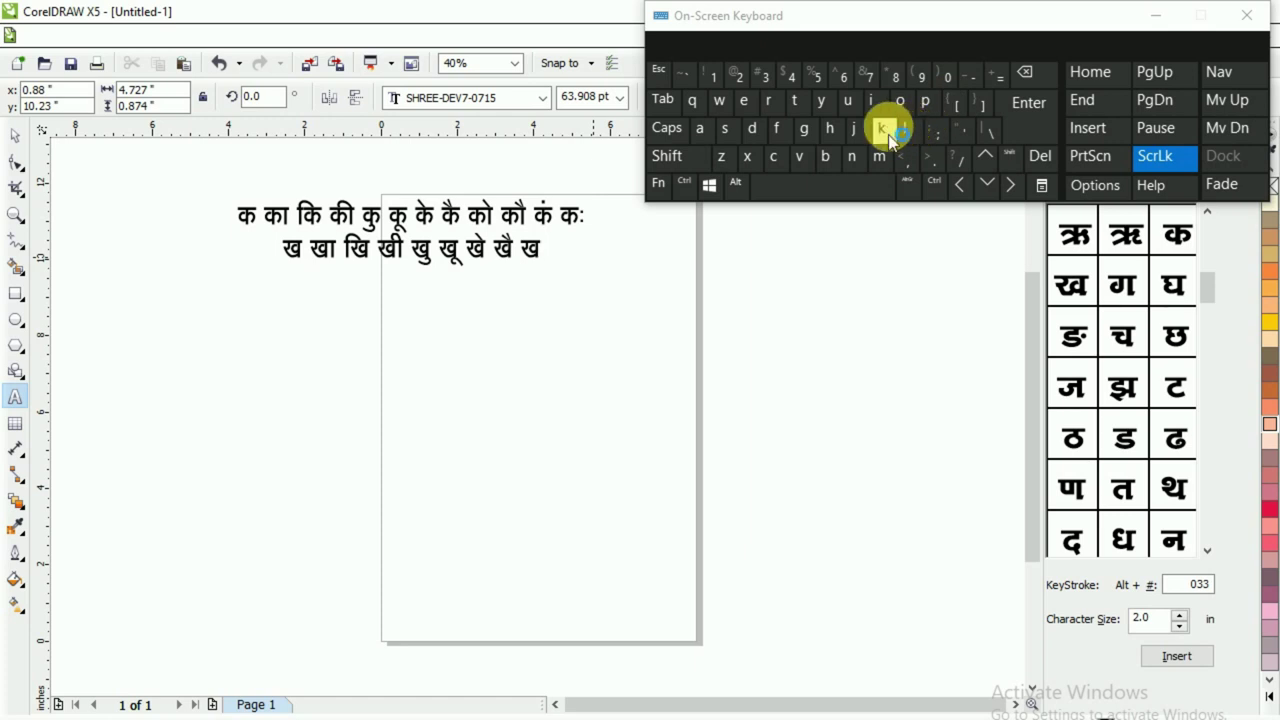
{"action": "left_click", "coordinate": [727, 129]}
{"action": "left_click", "coordinate": [856, 195]}
{"action": "left_click", "coordinate": [953, 106]}
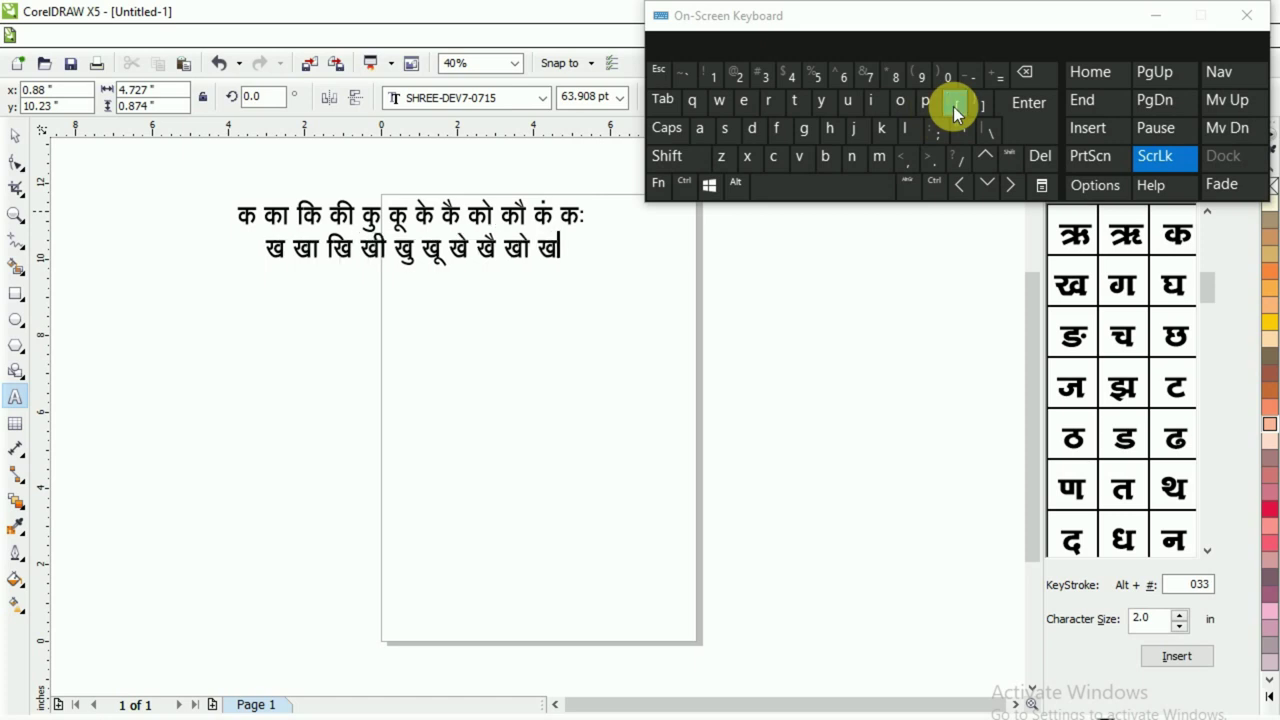
{"action": "left_click", "coordinate": [884, 138]}
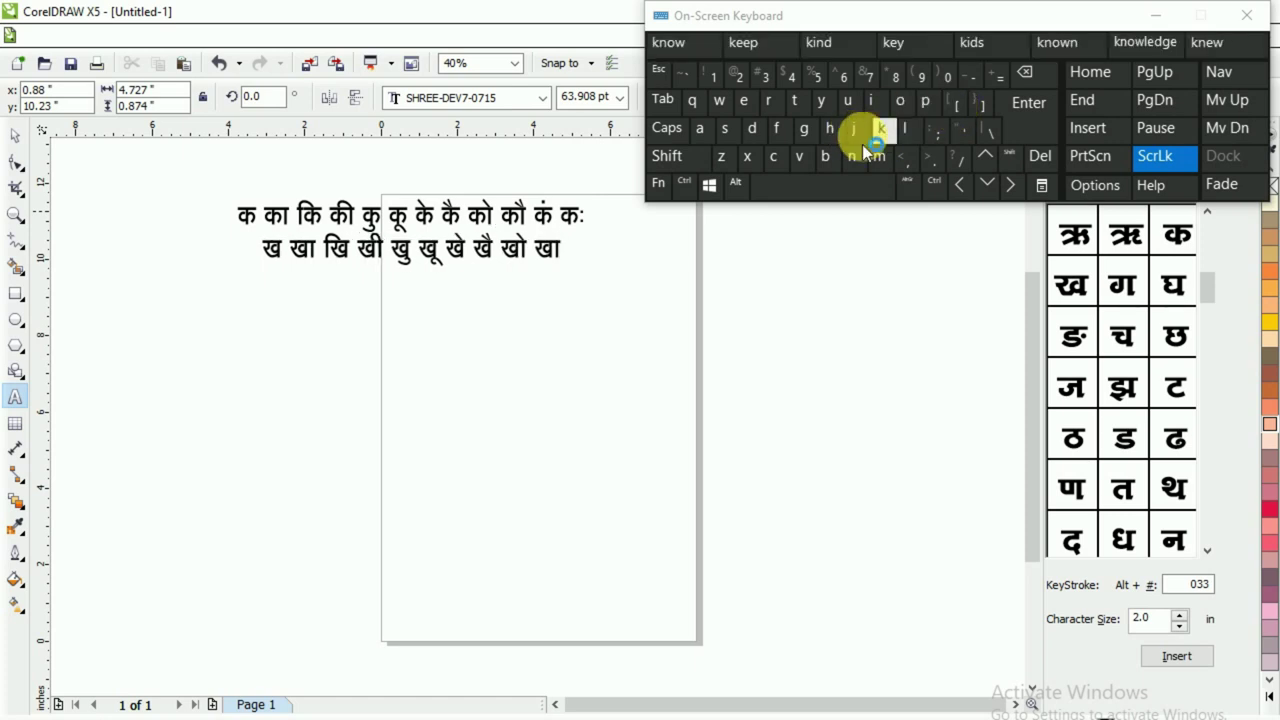
{"action": "left_click", "coordinate": [727, 128], "text": "shift"}
{"action": "left_click", "coordinate": [815, 184]}
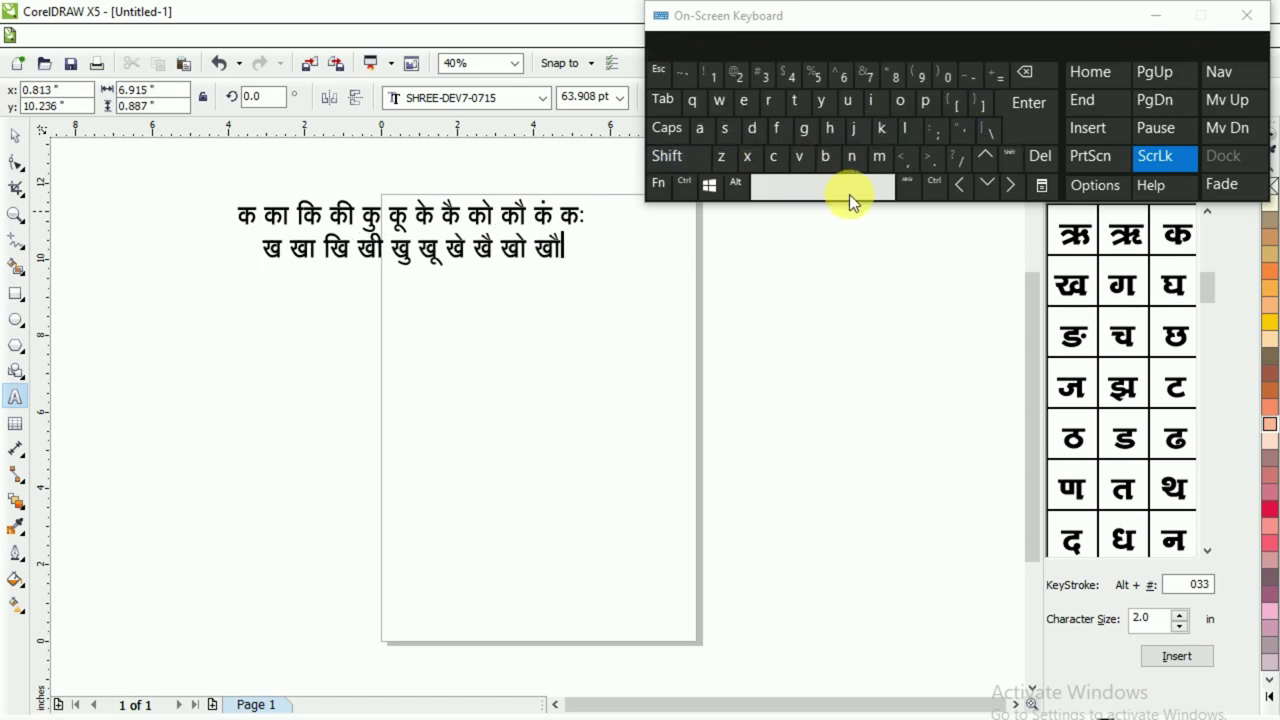
- Complete the ख series in the second line with "खं खः"
{"action": "left_click", "coordinate": [955, 106]}
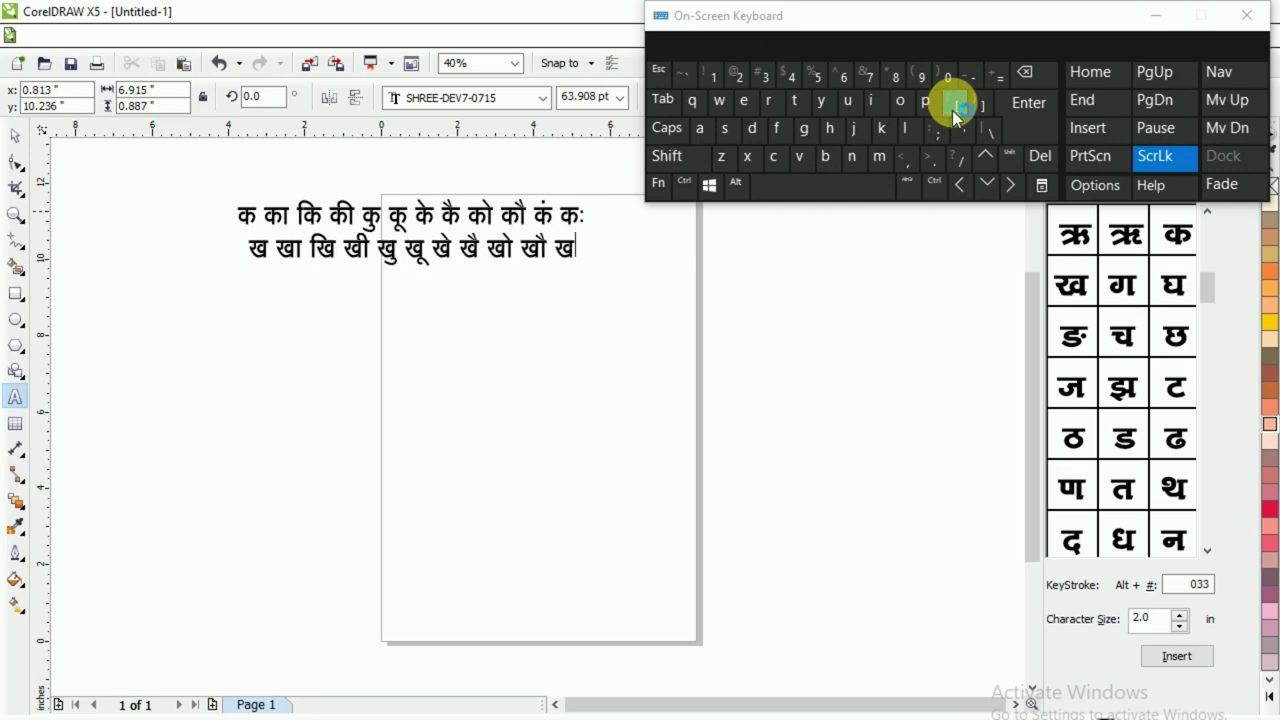
{"action": "left_click", "coordinate": [700, 128]}
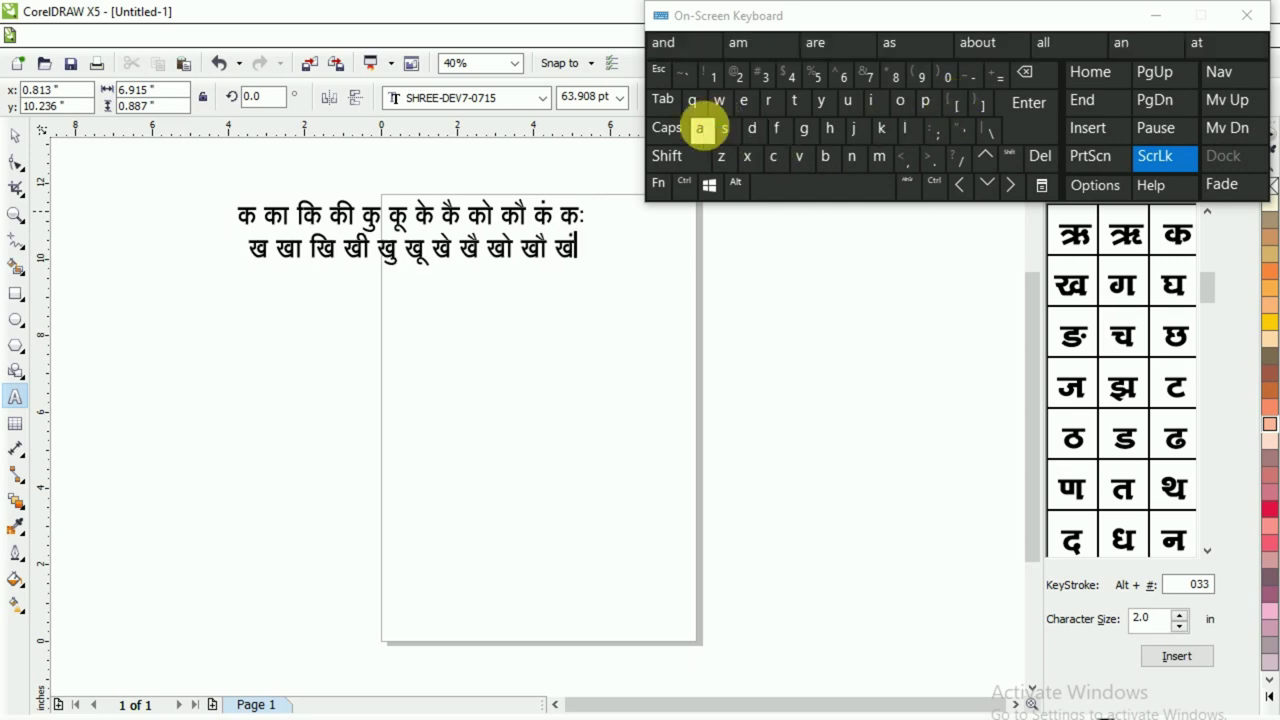
{"action": "left_click", "coordinate": [827, 192]}
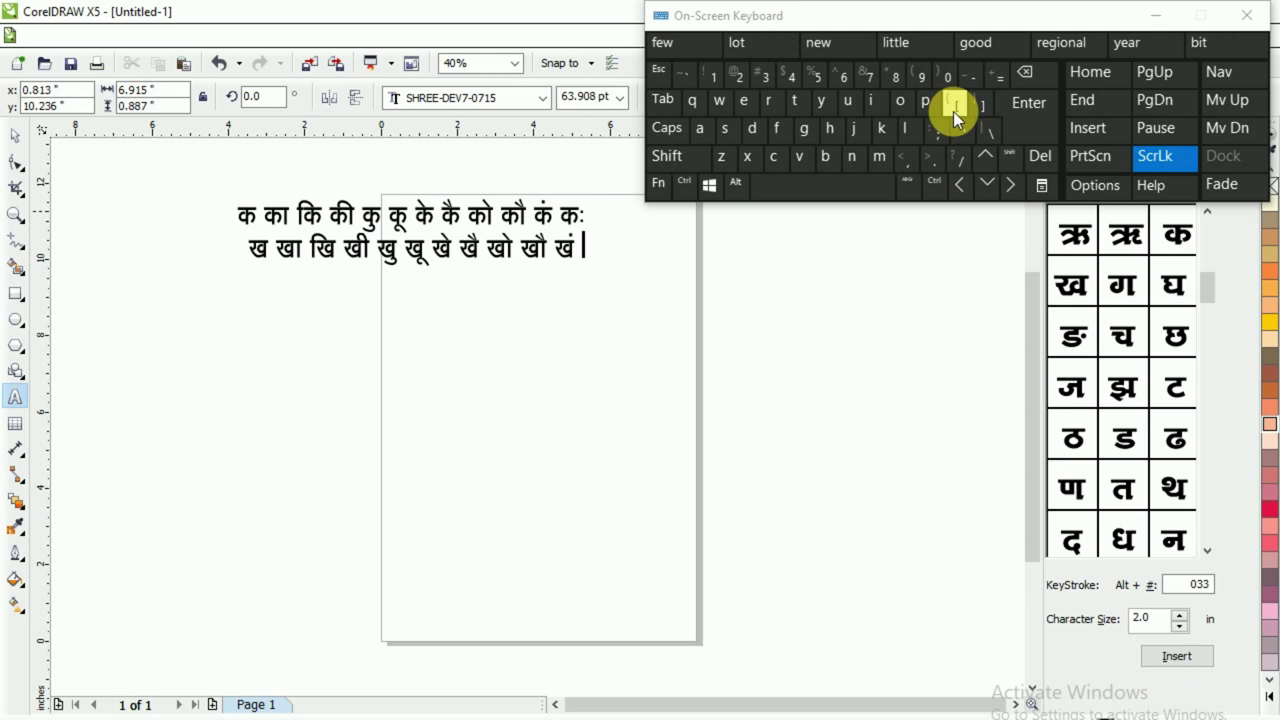
{"action": "left_click", "coordinate": [953, 111]}
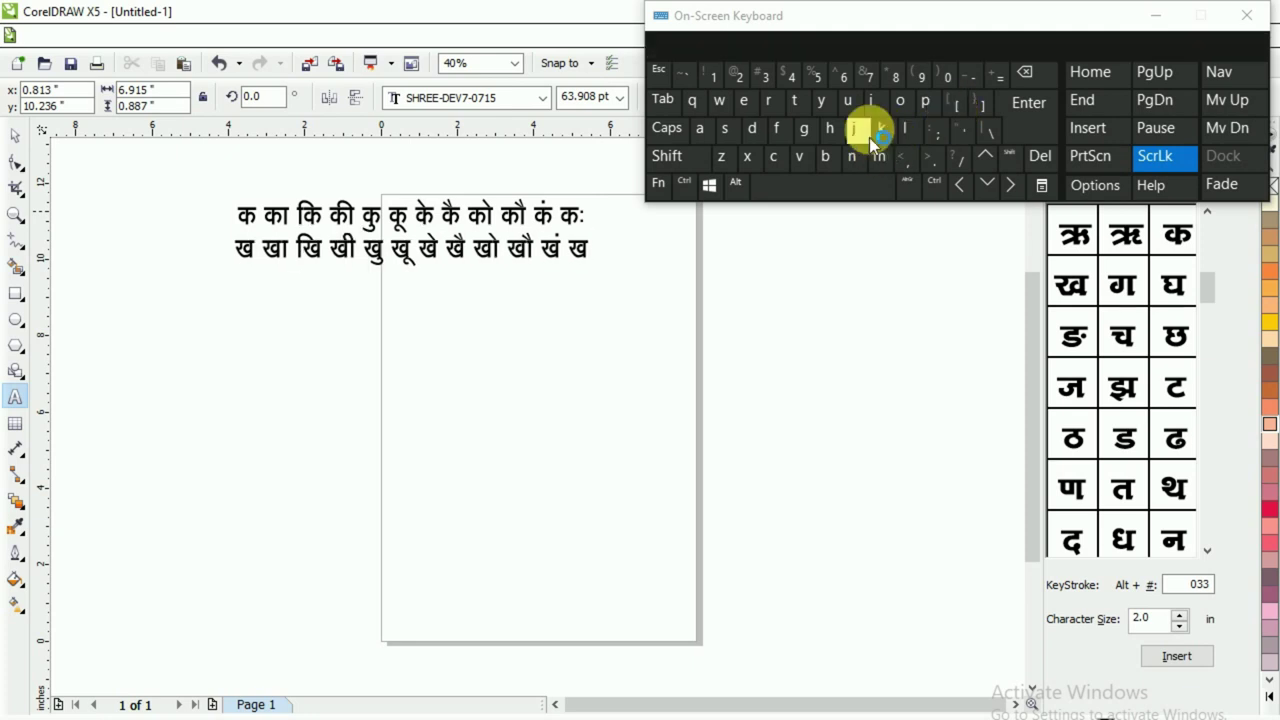
{"action": "key", "text": "shift"}
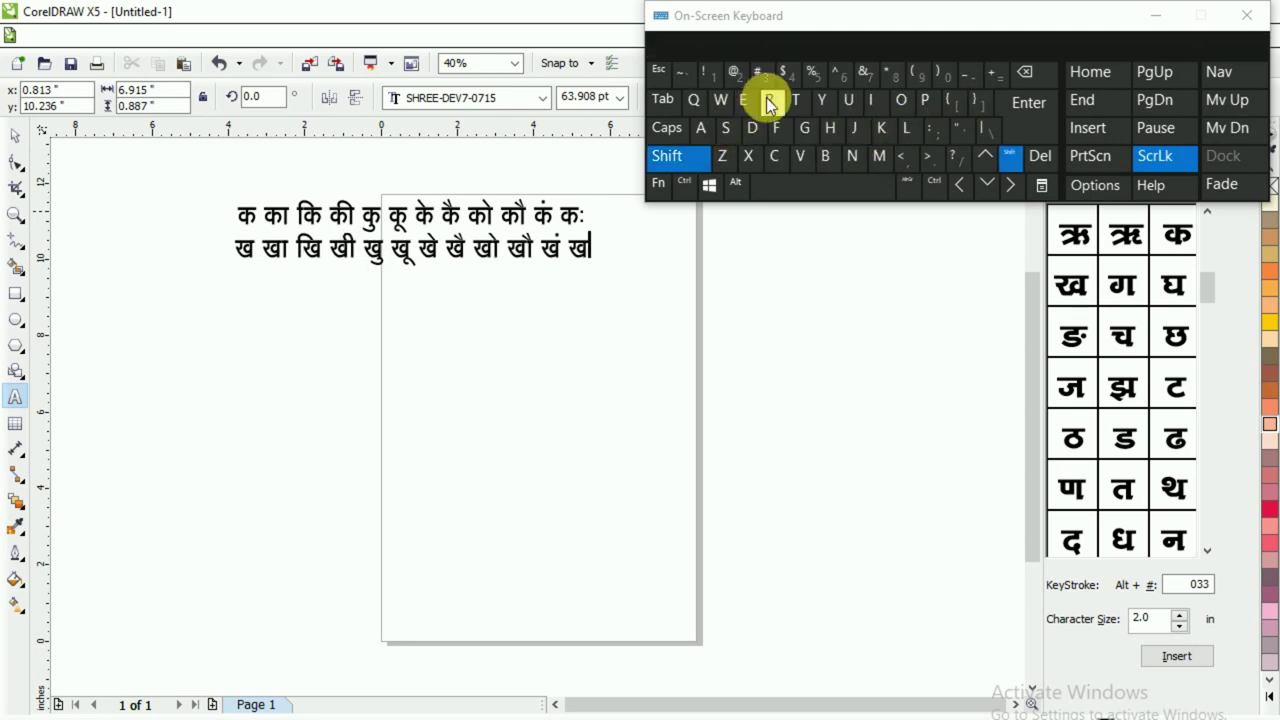
{"action": "left_click", "coordinate": [761, 76]}
{"action": "left_click", "coordinate": [614, 262]}
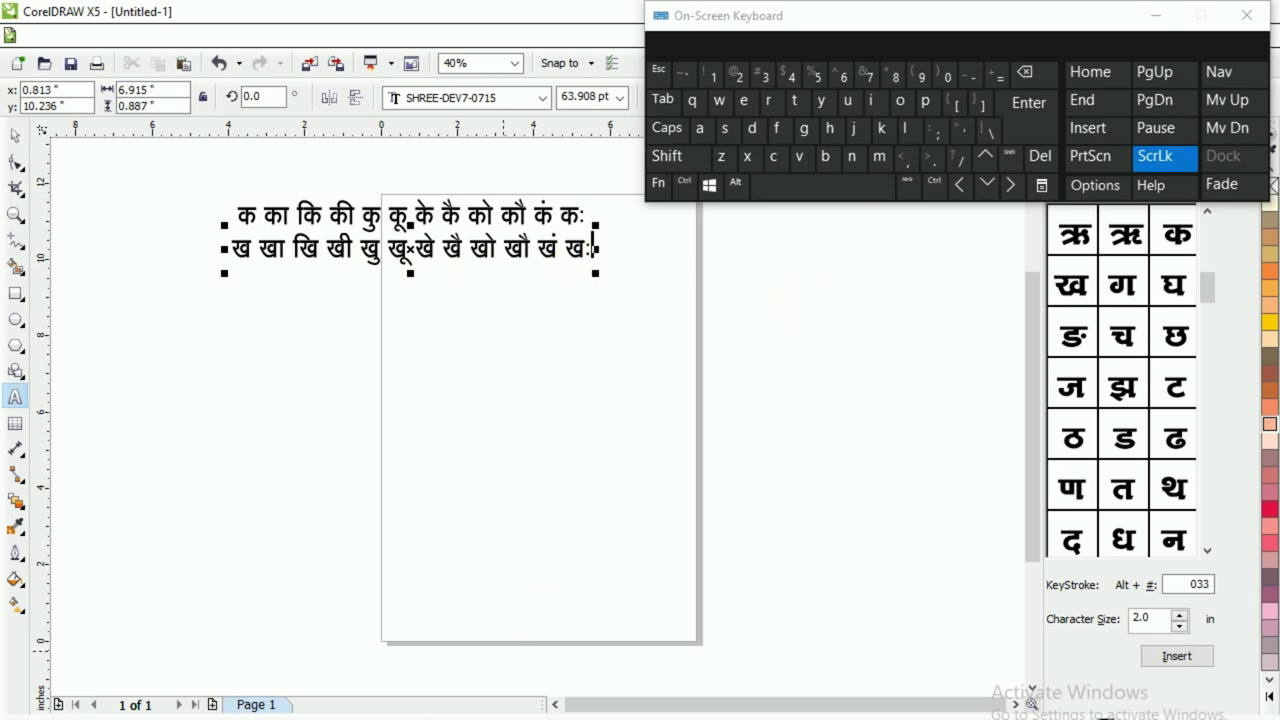
- Check the ग row in the online barakhadi chart, and duplicate the ख line directly below itself as a third line
{"action": "key", "text": "alt+Tab"}
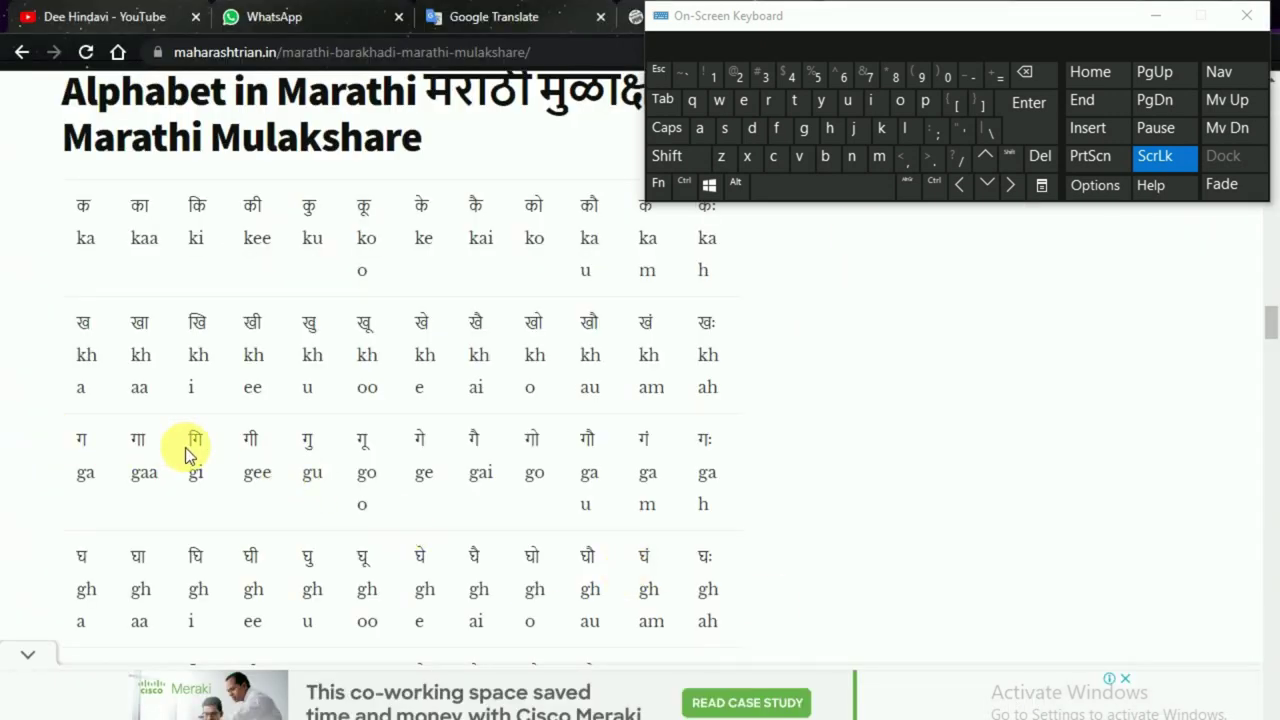
{"action": "key", "text": "alt+Tab"}
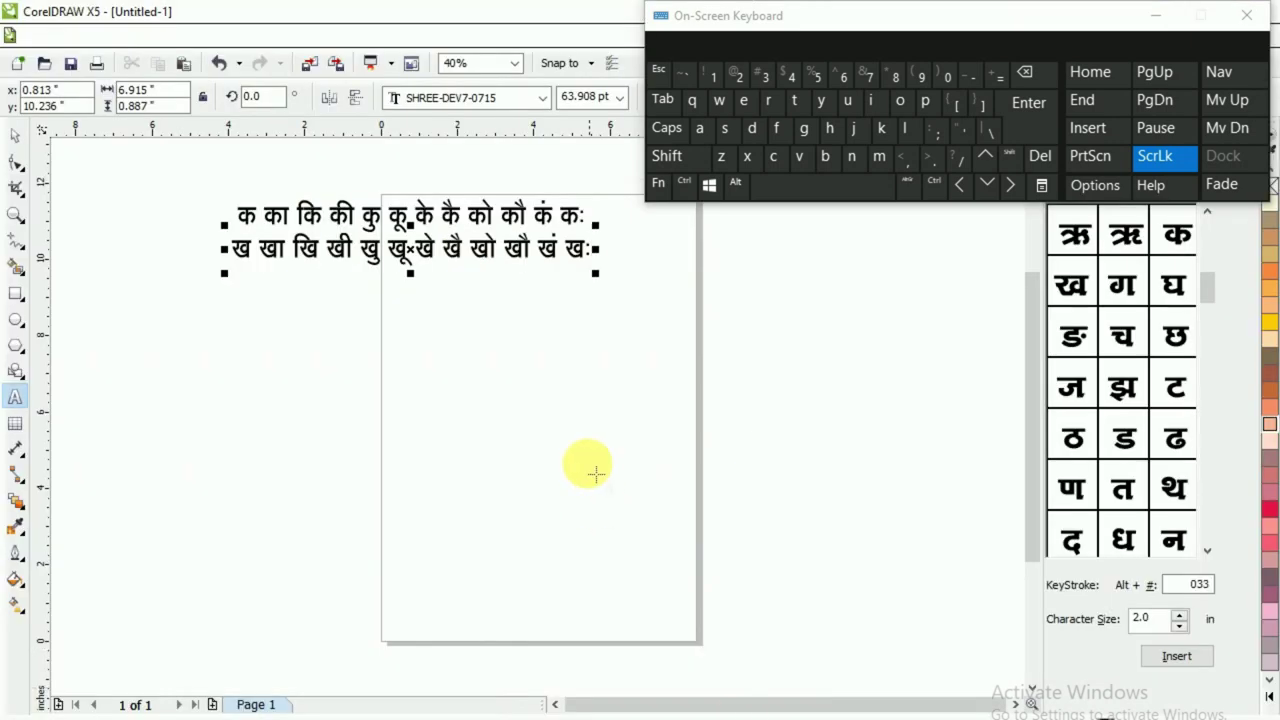
{"action": "left_click", "coordinate": [15, 134]}
{"action": "left_click_drag", "start_coordinate": [418, 258], "coordinate": [428, 285]}
{"action": "left_click", "coordinate": [434, 314]}
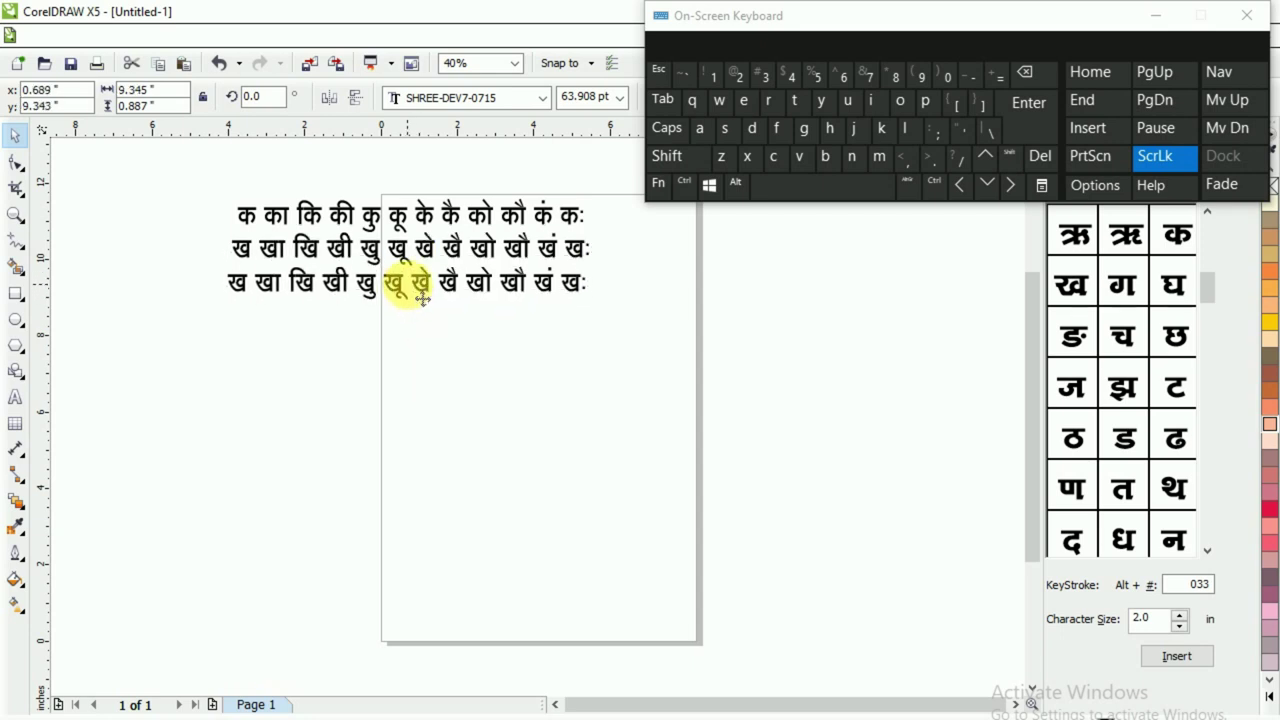
- Replace the copied third line's text with "ग गा" and a trailing space
{"action": "left_click", "coordinate": [15, 398]}
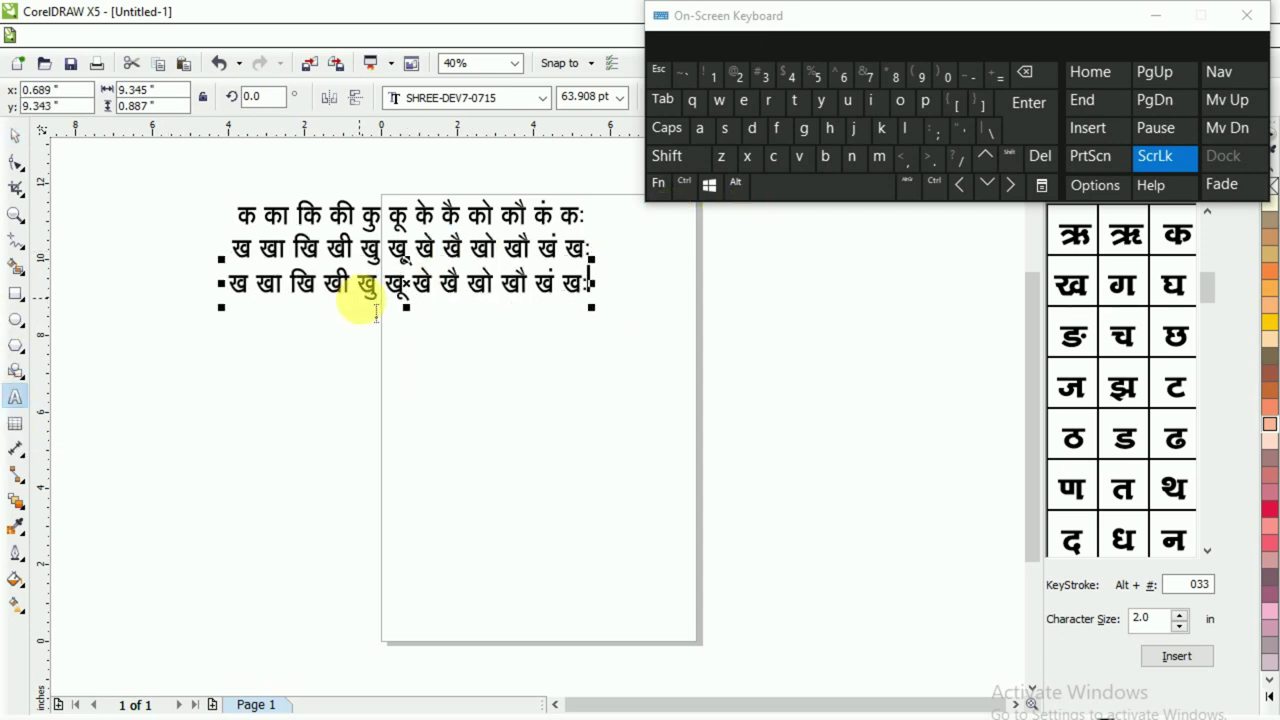
{"action": "key", "text": "ctrl+a"}
{"action": "left_click", "coordinate": [780, 170]}
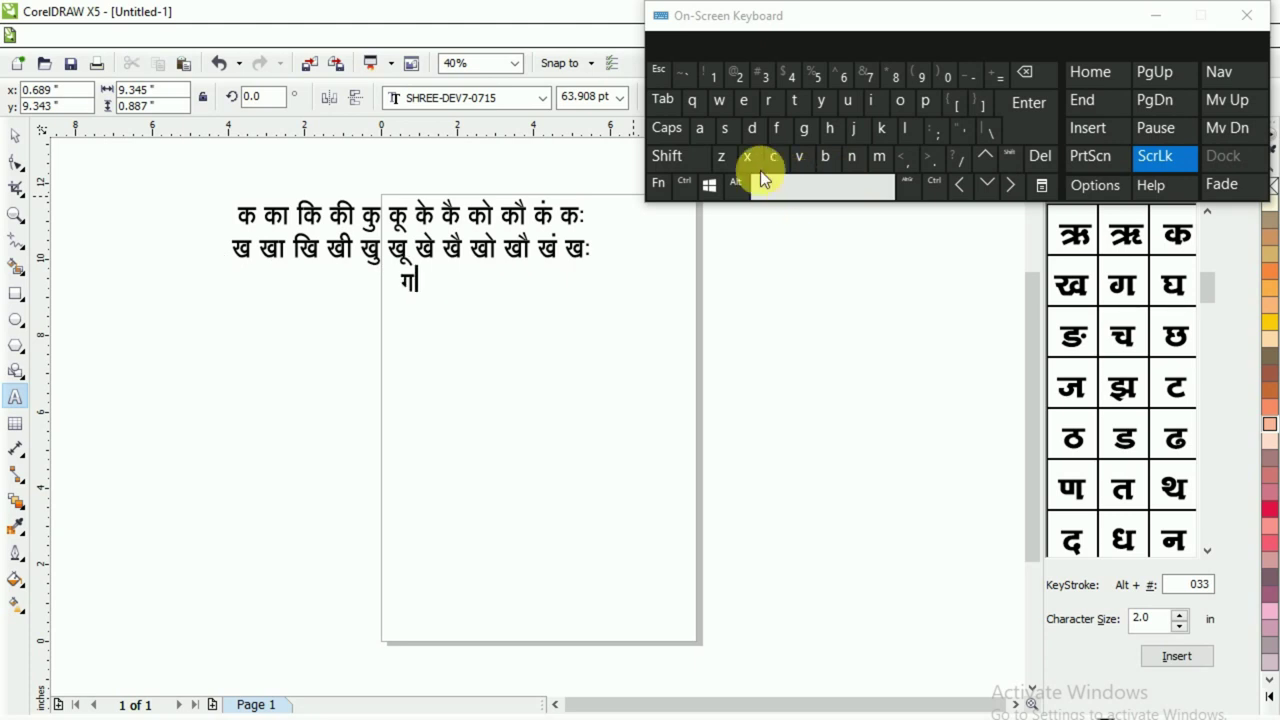
{"action": "left_click", "coordinate": [806, 182]}
{"action": "left_click", "coordinate": [748, 162]}
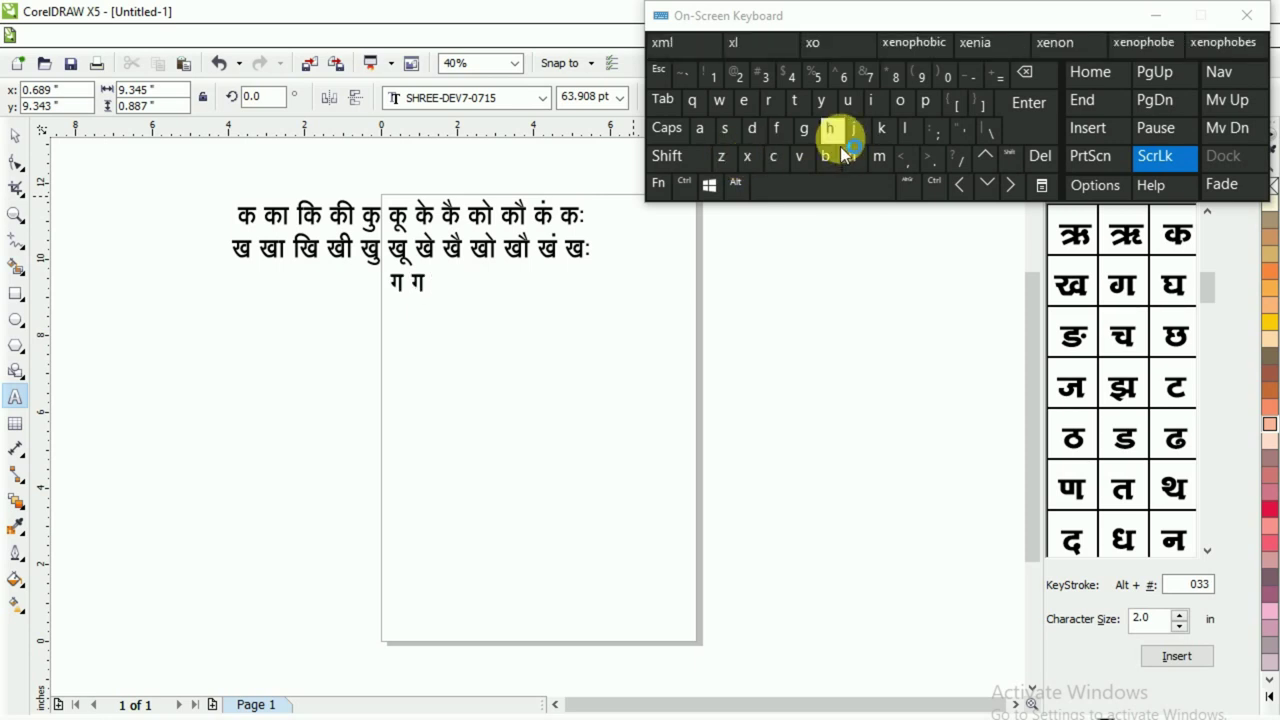
{"action": "left_click", "coordinate": [881, 132]}
{"action": "left_click", "coordinate": [842, 186]}
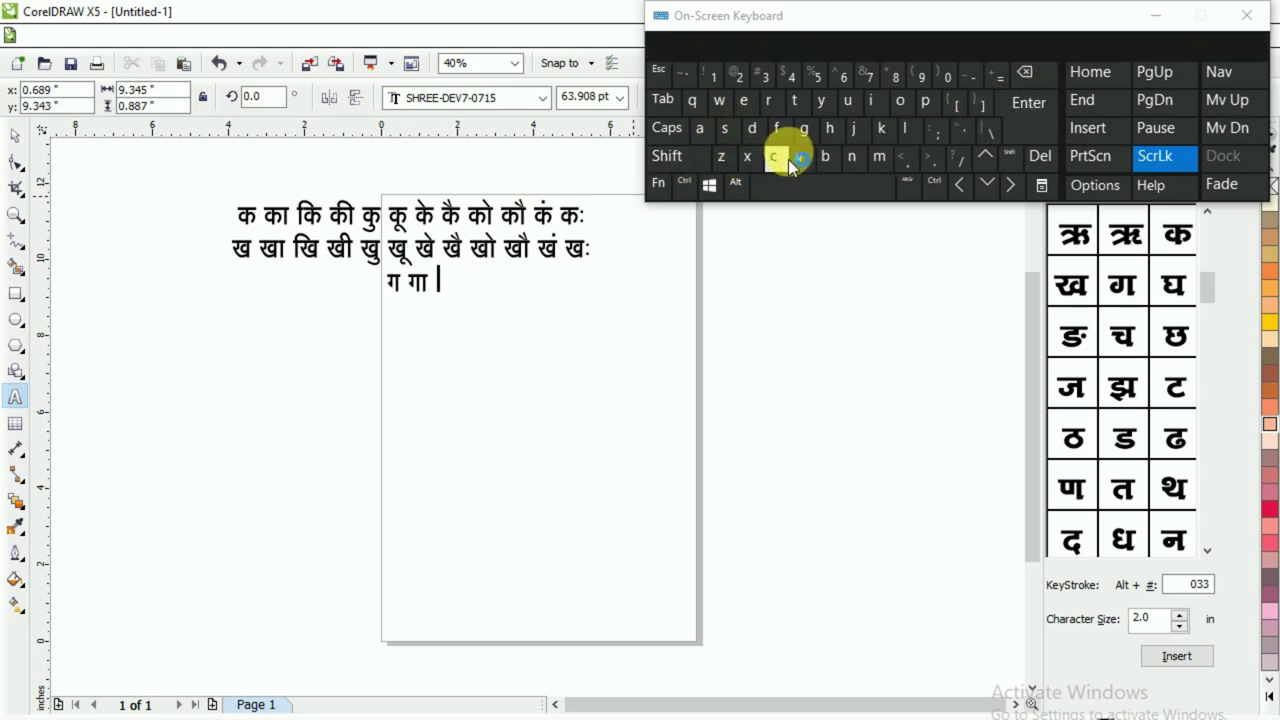
- Continue the third line with "गि गी" and a trailing space
{"action": "left_click", "coordinate": [776, 128]}
{"action": "left_click", "coordinate": [752, 158]}
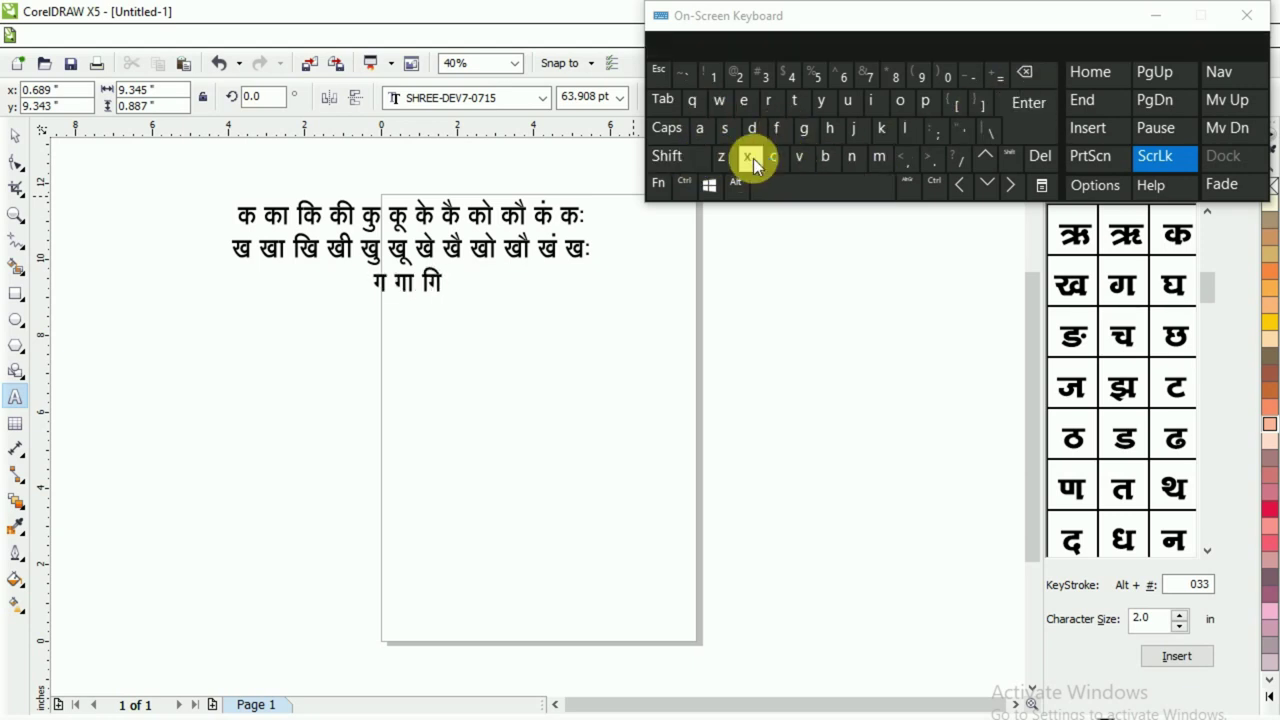
{"action": "left_click", "coordinate": [789, 180]}
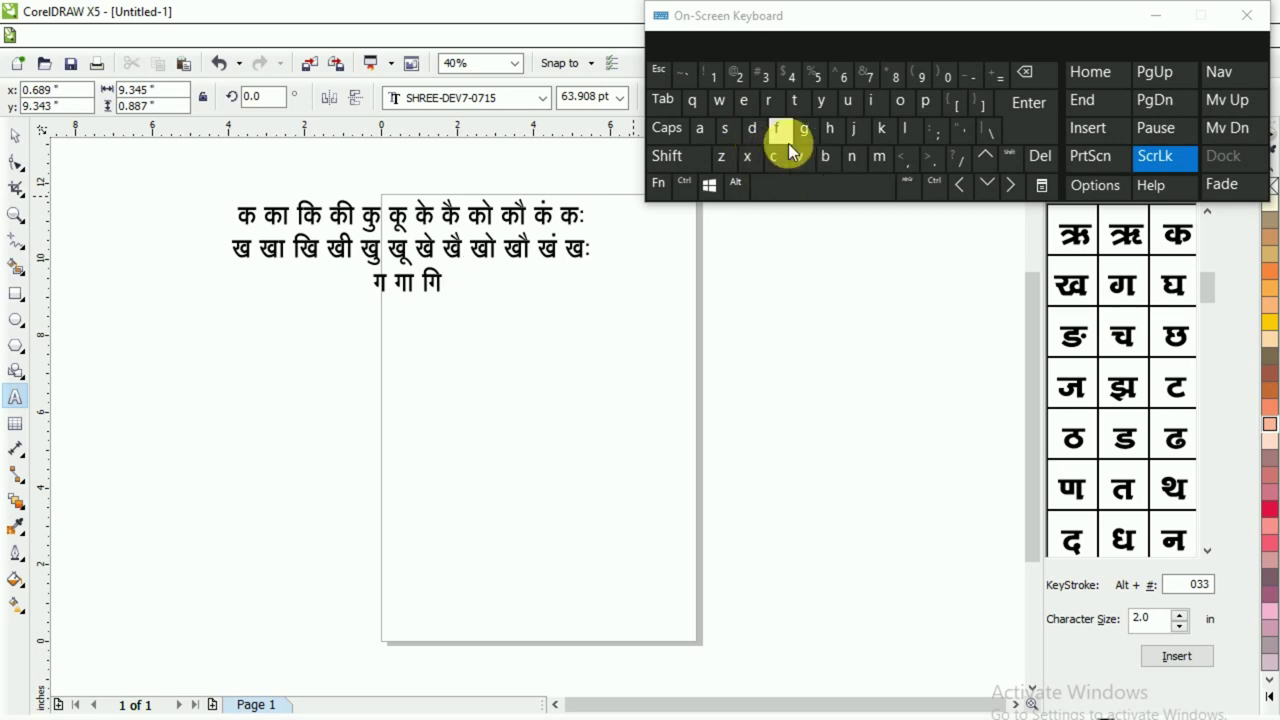
{"action": "left_click", "coordinate": [752, 158]}
{"action": "left_click", "coordinate": [829, 128]}
{"action": "left_click", "coordinate": [829, 184]}
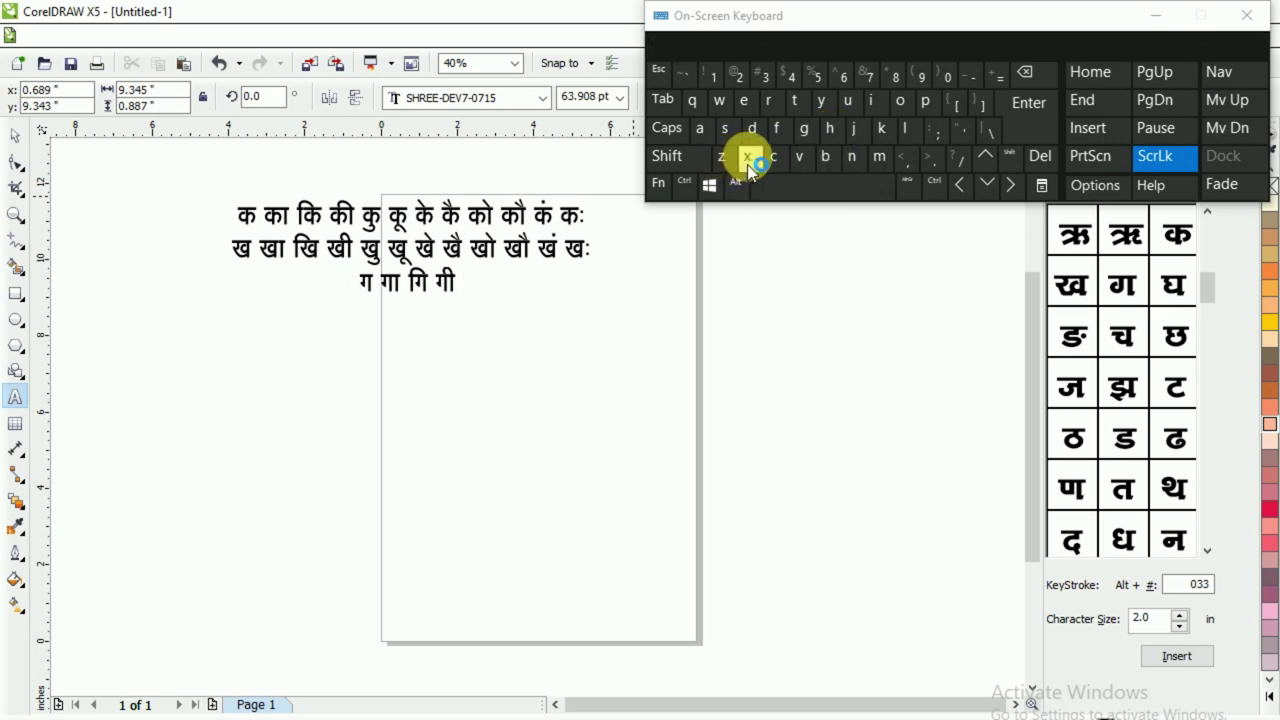
- Extend the ग series in the third line with "गु गू" and a trailing space
{"action": "left_click", "coordinate": [750, 160]}
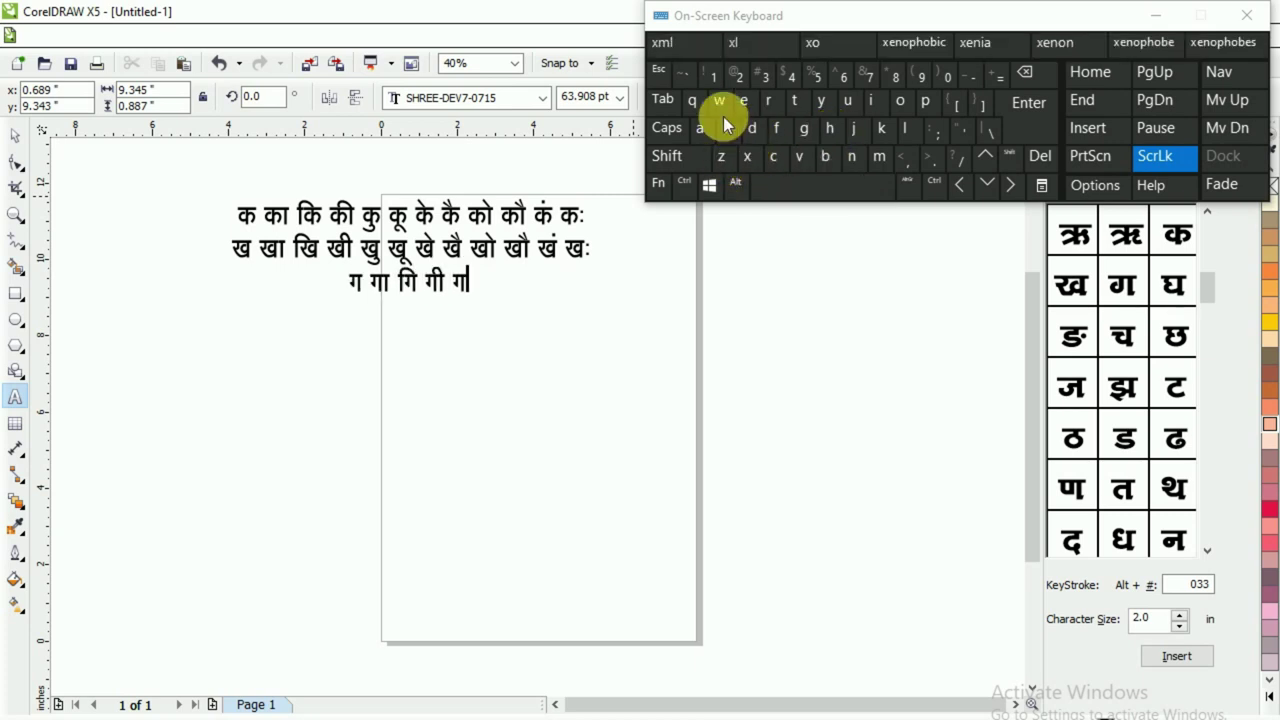
{"action": "left_click", "coordinate": [693, 103]}
{"action": "left_click", "coordinate": [830, 196]}
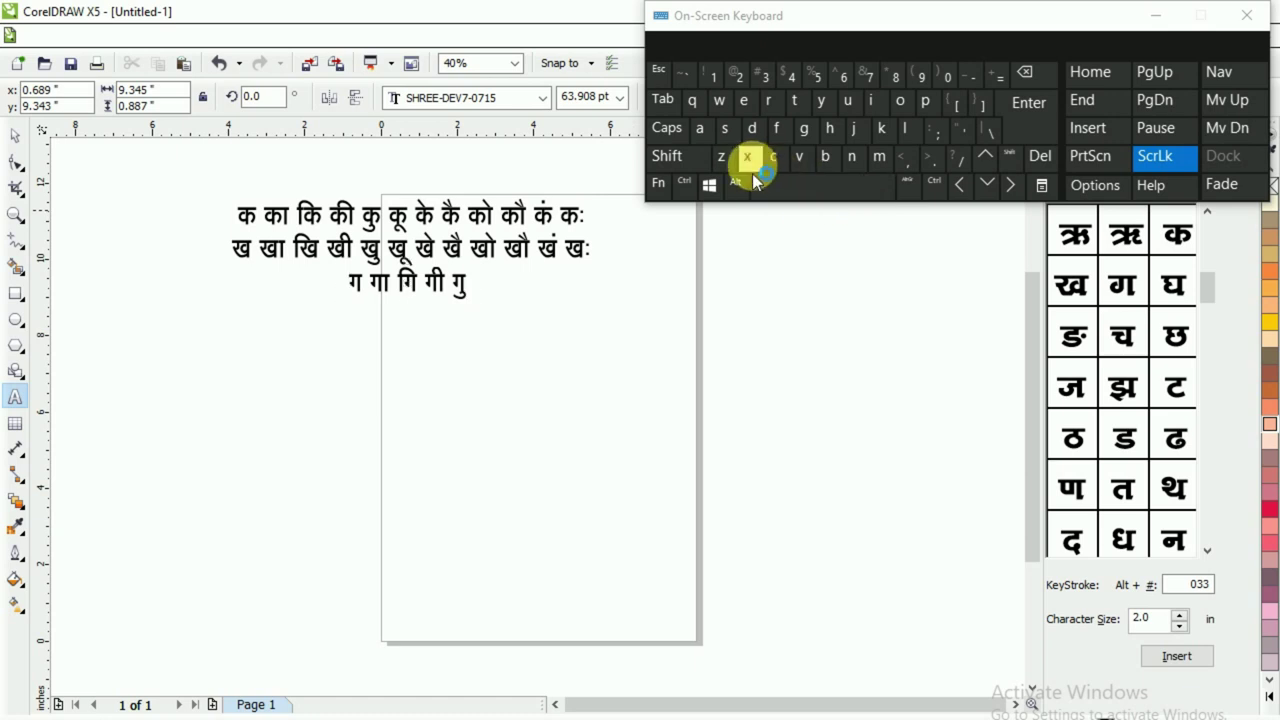
{"action": "left_click", "coordinate": [749, 160]}
{"action": "left_click", "coordinate": [716, 100]}
{"action": "left_click", "coordinate": [805, 191]}
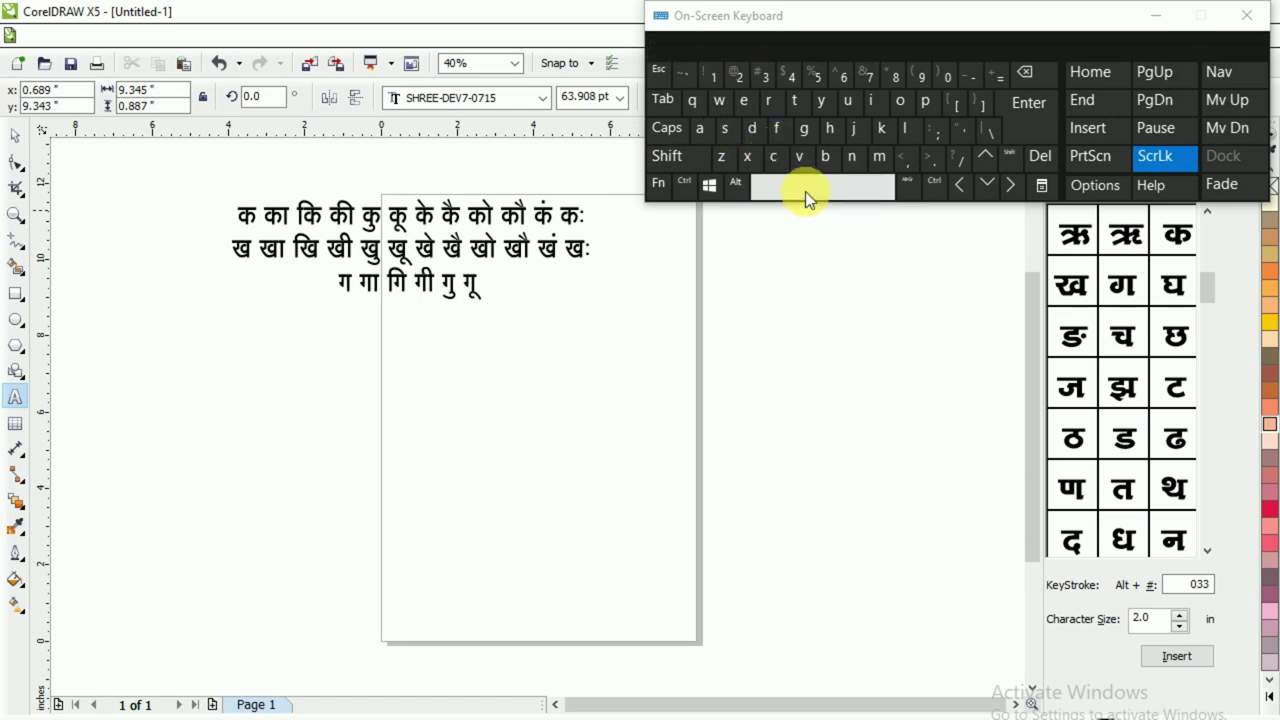
- Append "गे गै" to the ग series in the third line, with a trailing space
{"action": "left_click", "coordinate": [748, 158]}
{"action": "left_click", "coordinate": [733, 140]}
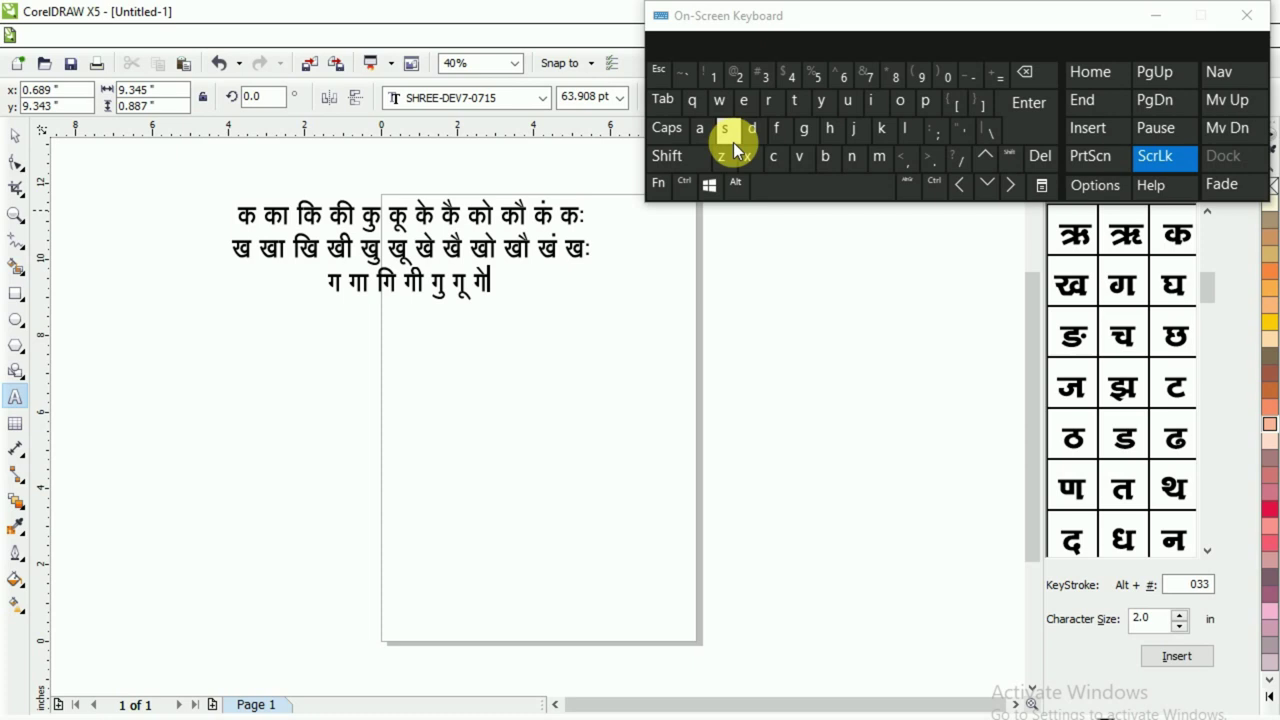
{"action": "left_click", "coordinate": [750, 161]}
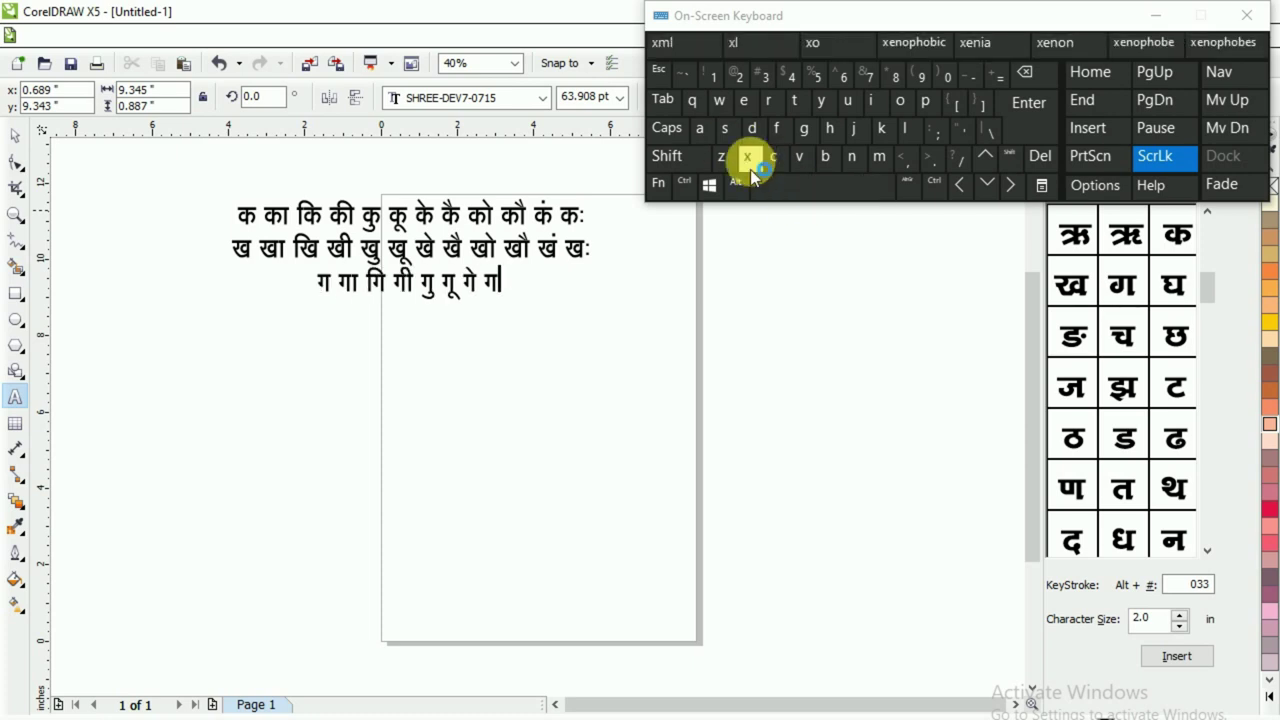
{"action": "key", "text": "shift"}
{"action": "left_click", "coordinate": [729, 140]}
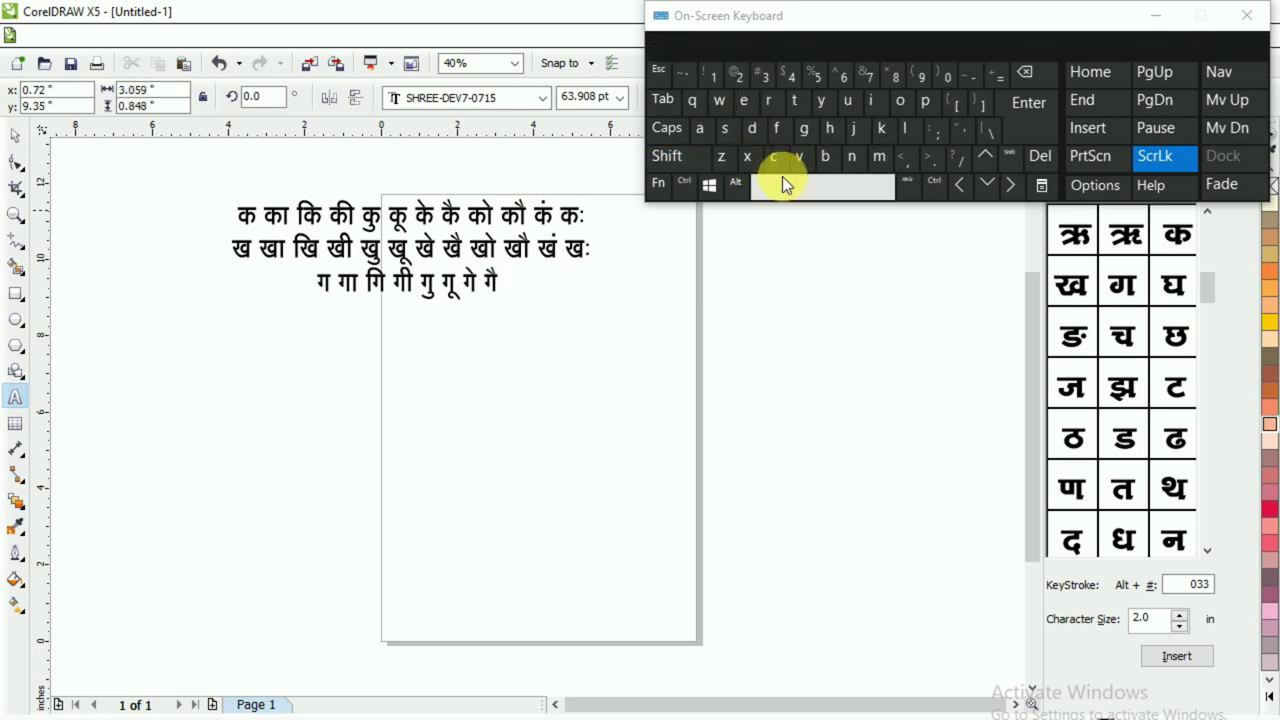
{"action": "left_click", "coordinate": [785, 182]}
- Add "गो गौ" to the ग series in the third line, with a trailing space
{"action": "left_click", "coordinate": [752, 157]}
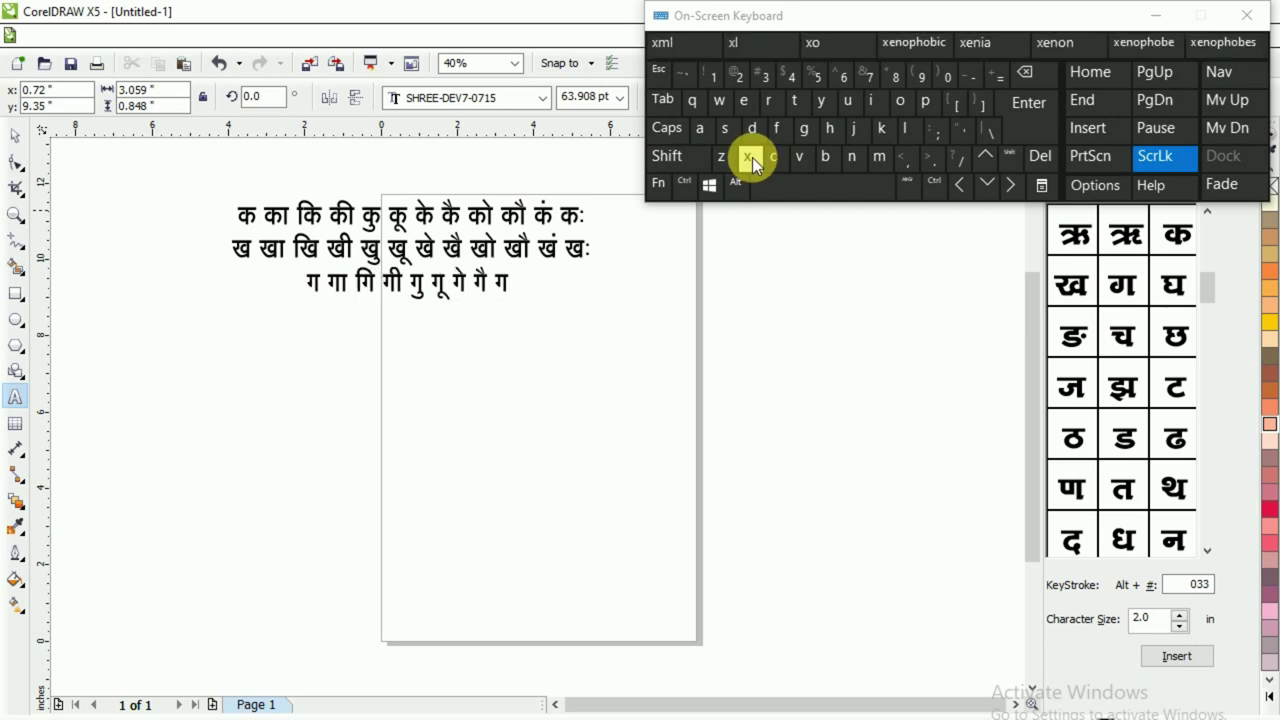
{"action": "left_click", "coordinate": [856, 130]}
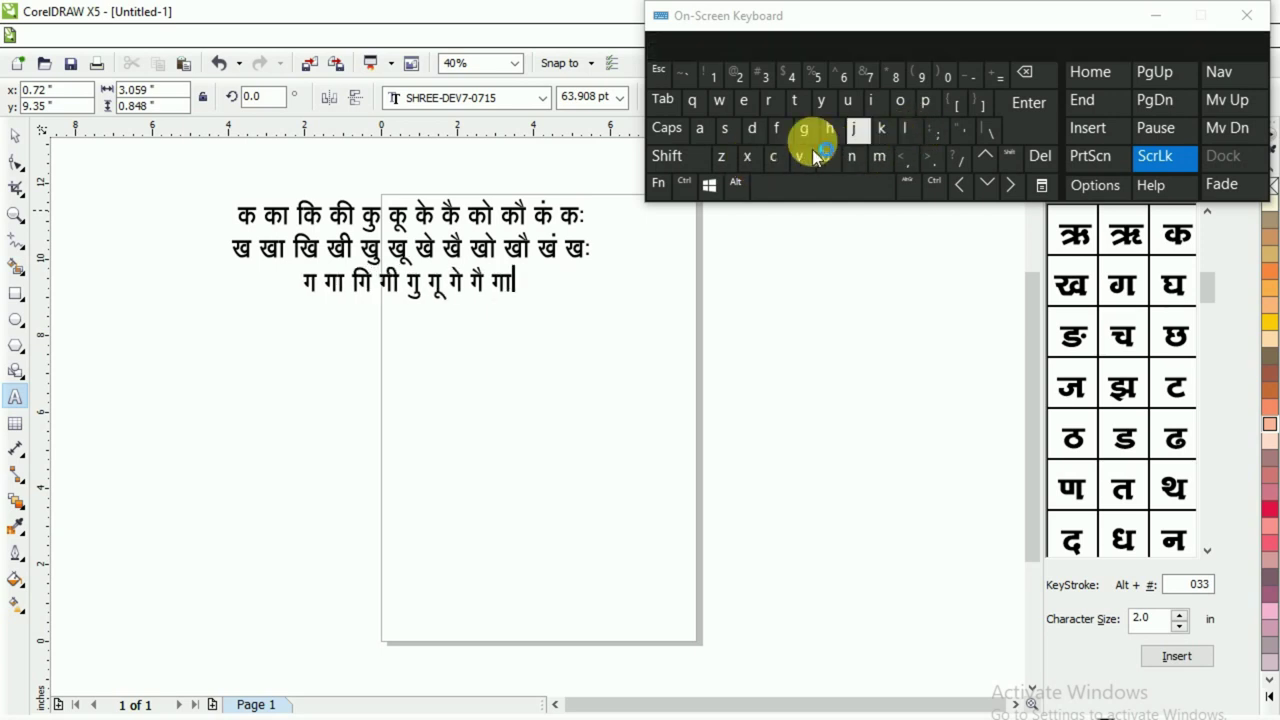
{"action": "left_click", "coordinate": [773, 157]}
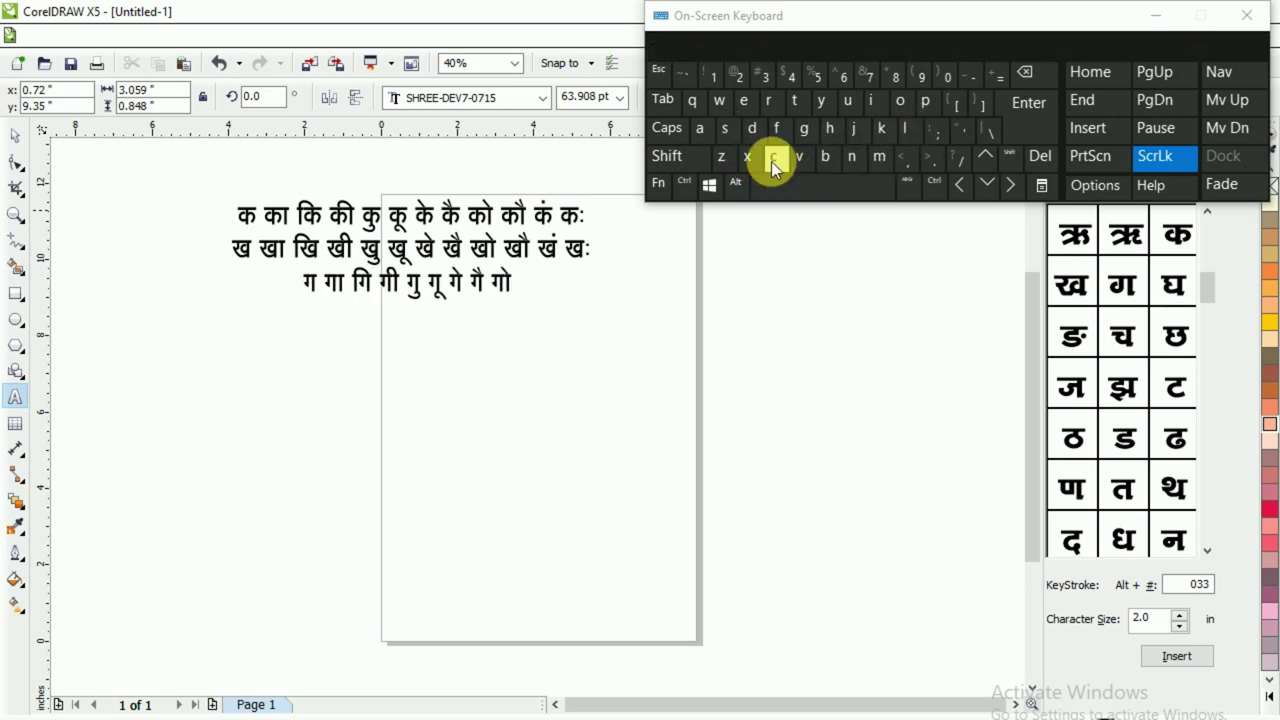
{"action": "left_click", "coordinate": [750, 157]}
{"action": "left_click", "coordinate": [882, 130]}
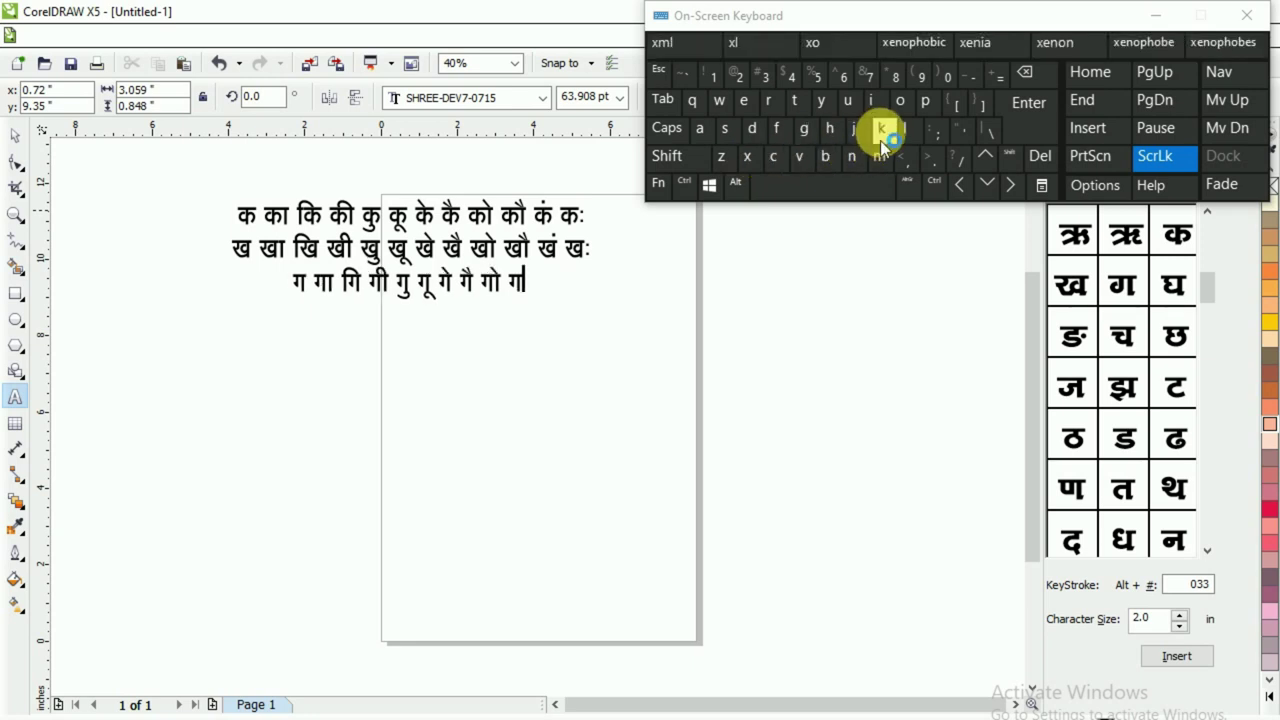
{"action": "left_click", "coordinate": [880, 130]}
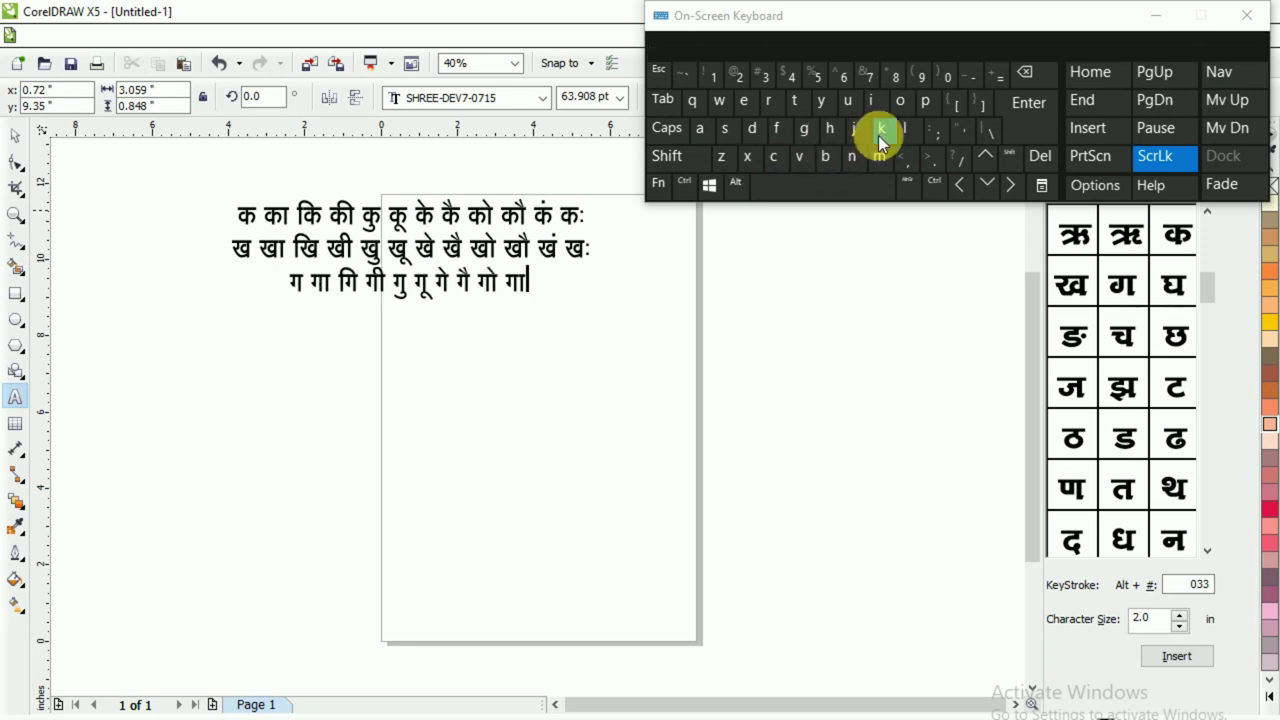
{"action": "left_click", "coordinate": [722, 155]}
{"action": "left_click", "coordinate": [728, 130]}
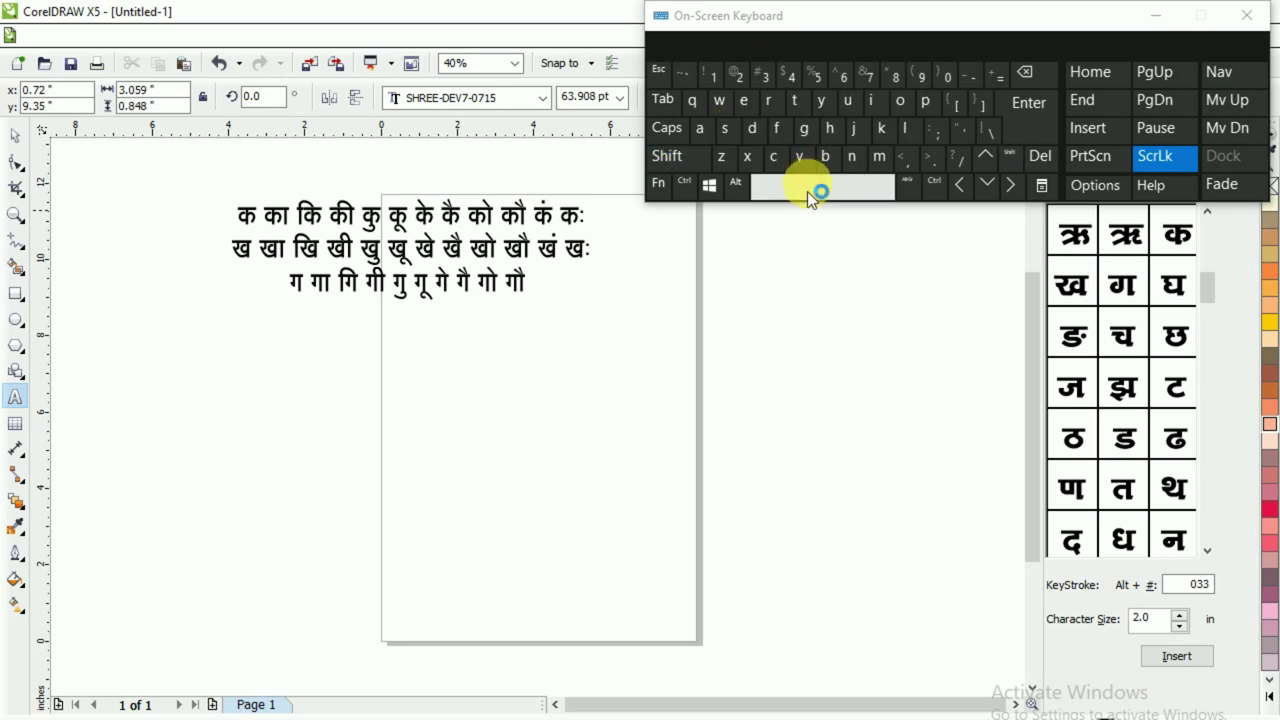
- Complete the ग series in the third line with "गं गः"
{"action": "left_click", "coordinate": [749, 157]}
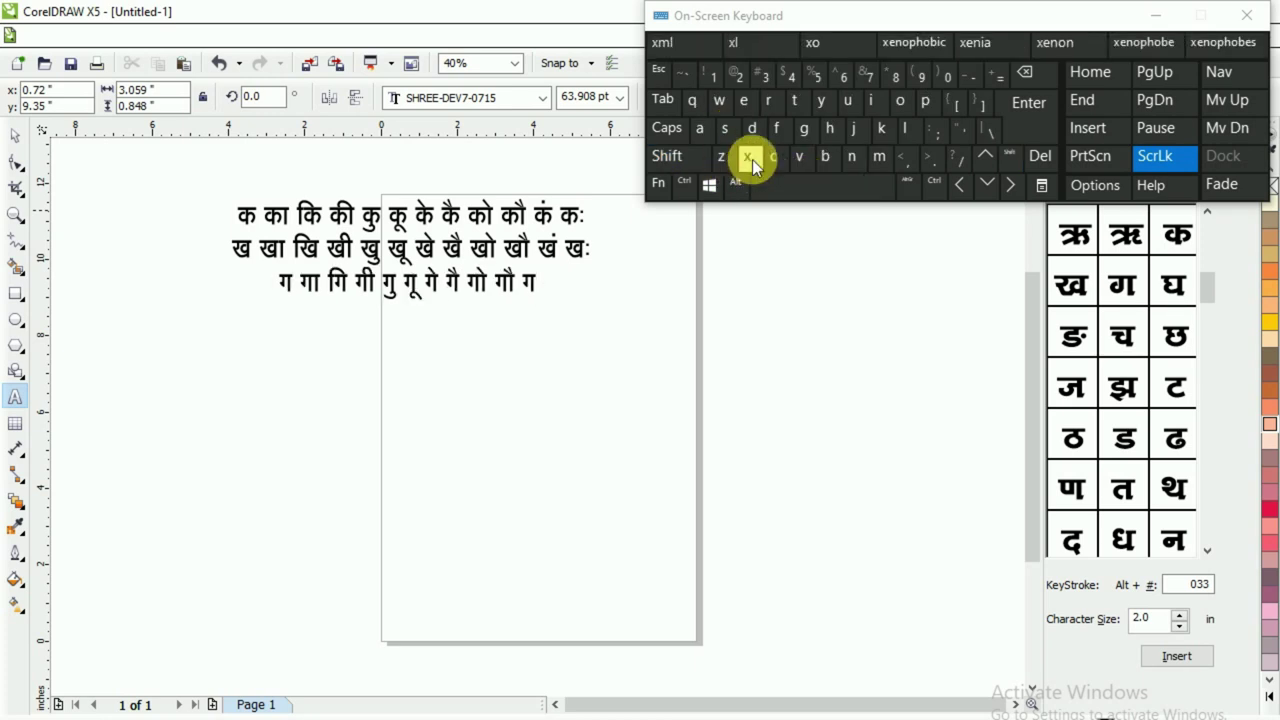
{"action": "left_click", "coordinate": [710, 130]}
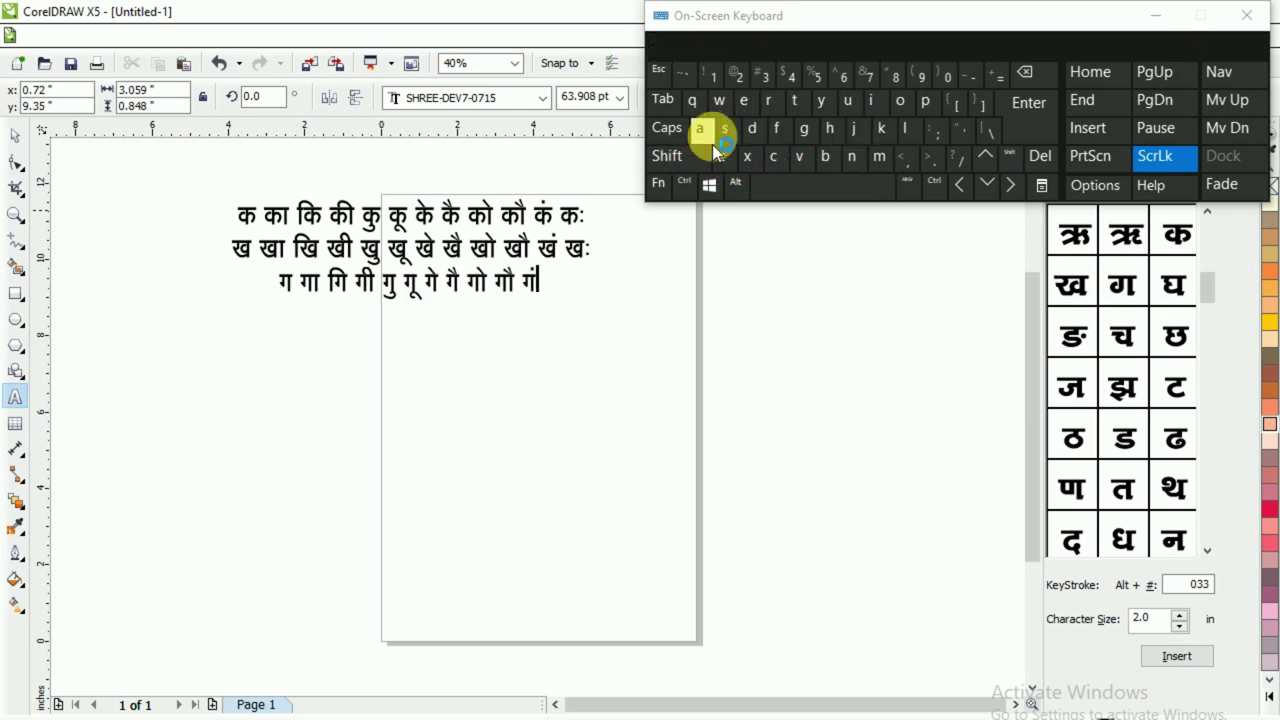
{"action": "left_click", "coordinate": [791, 185]}
{"action": "left_click", "coordinate": [751, 157]}
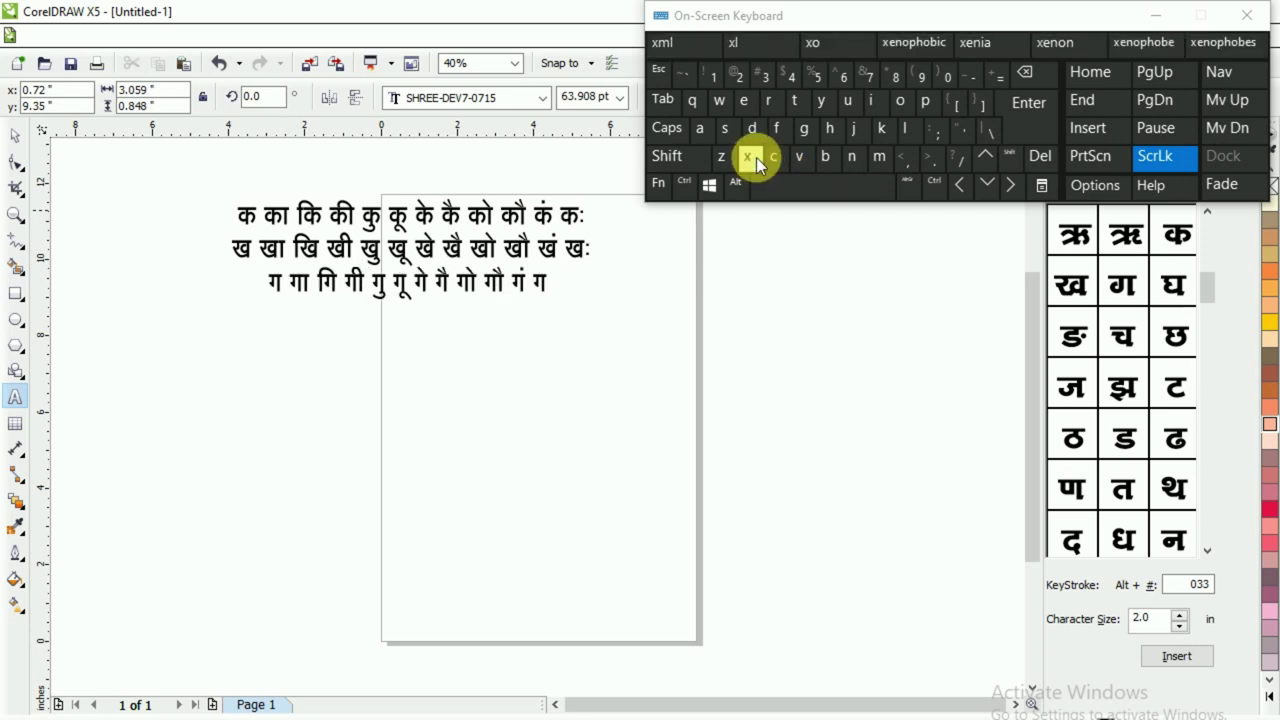
{"action": "key", "text": "shift"}
{"action": "left_click", "coordinate": [755, 134]}
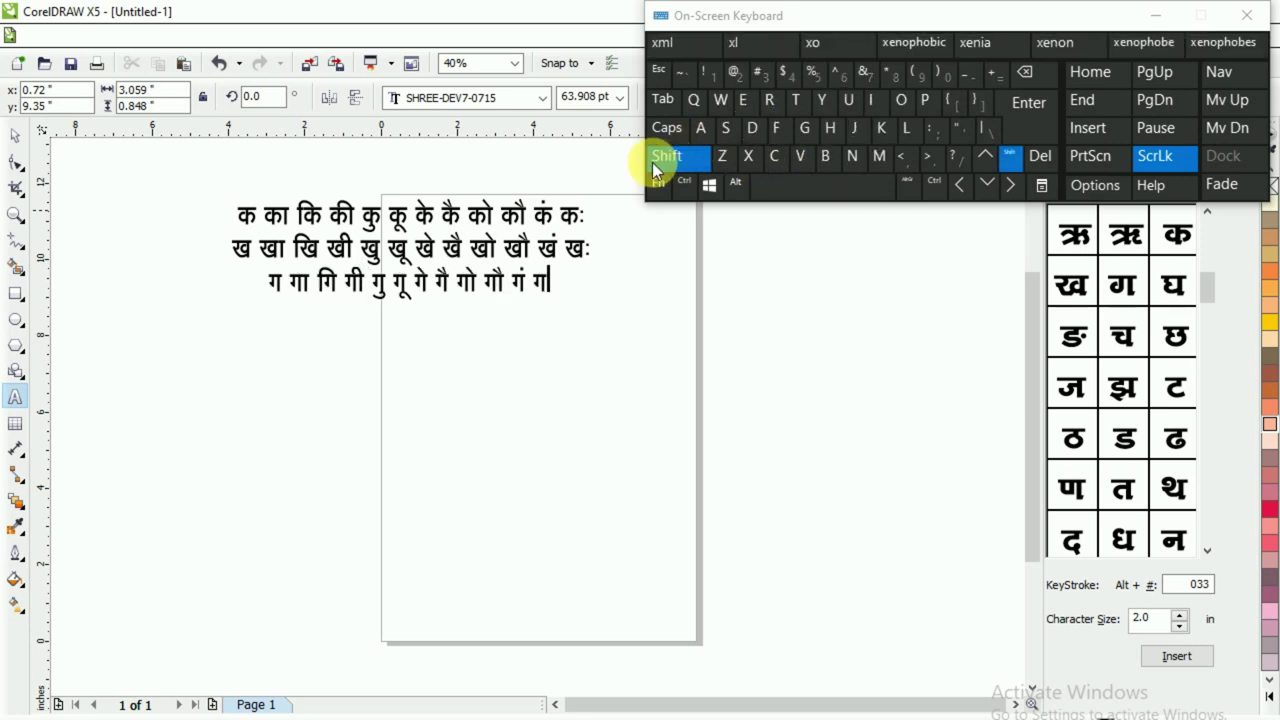
{"action": "left_click", "coordinate": [763, 80]}
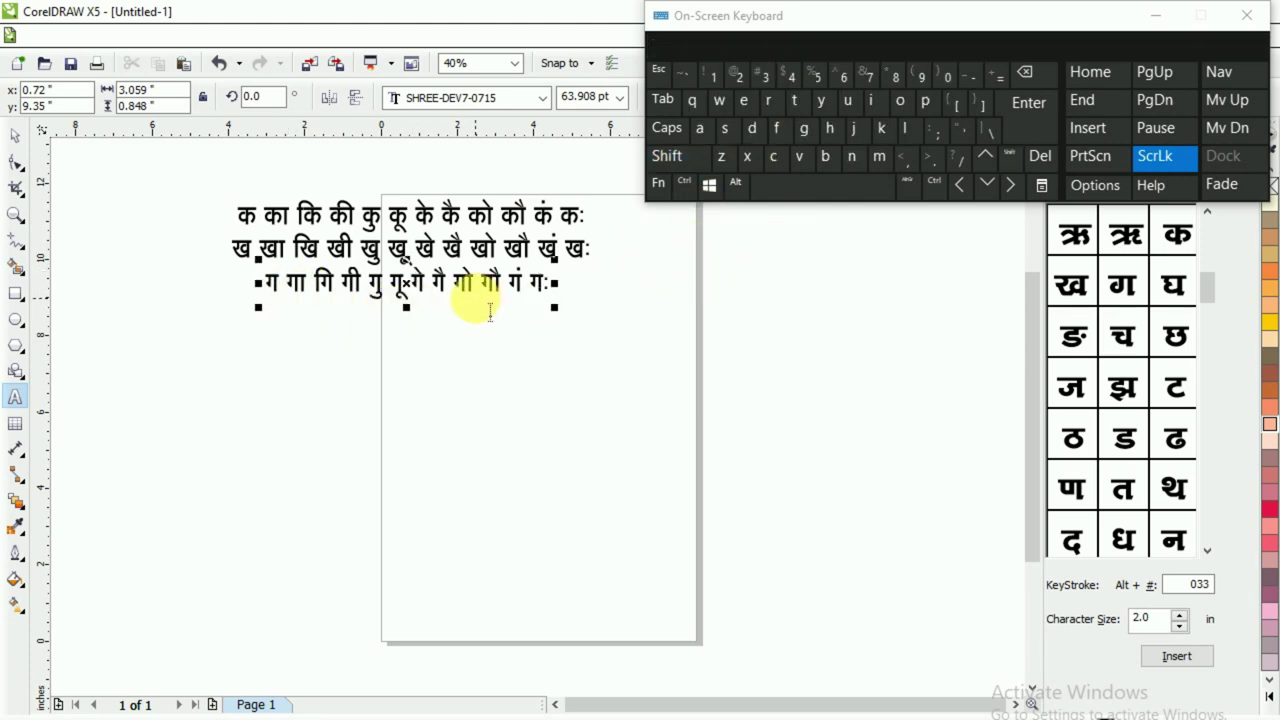
- Check the घ row in the online barakhadi chart, and place a copy of the ग line below it as a fourth line
{"action": "left_click", "coordinate": [15, 133]}
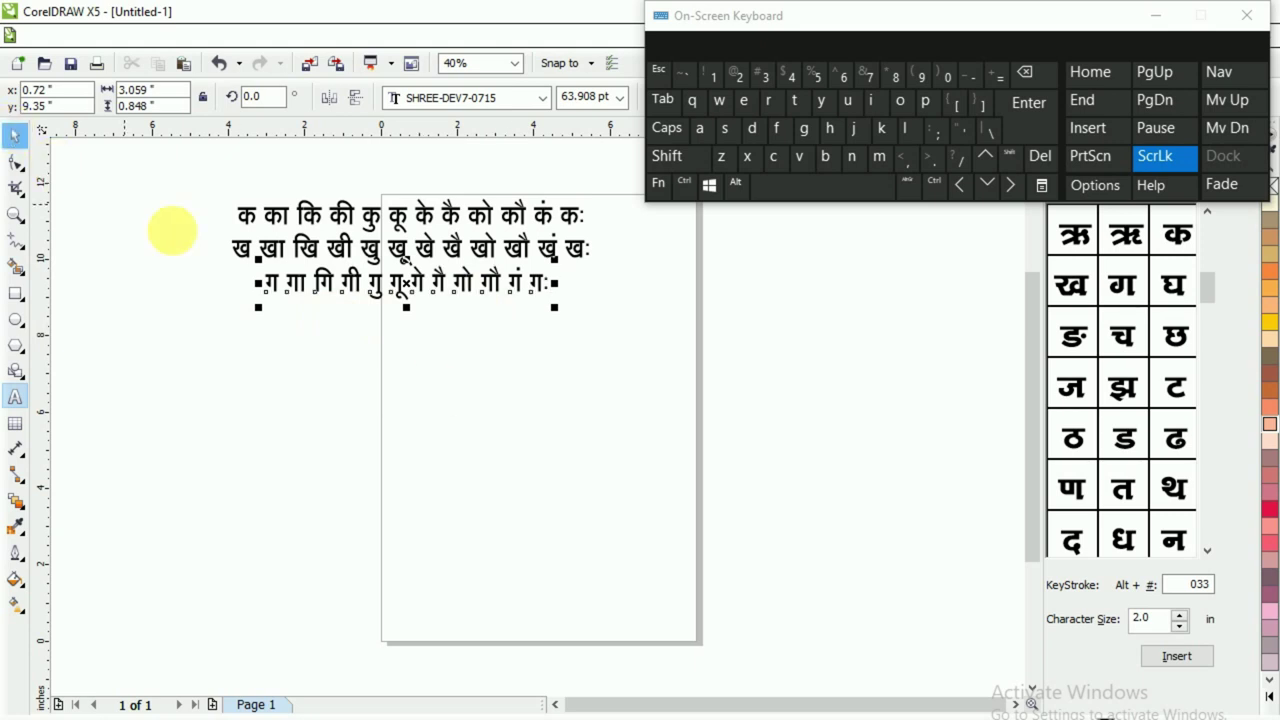
{"action": "key", "text": "alt+Tab"}
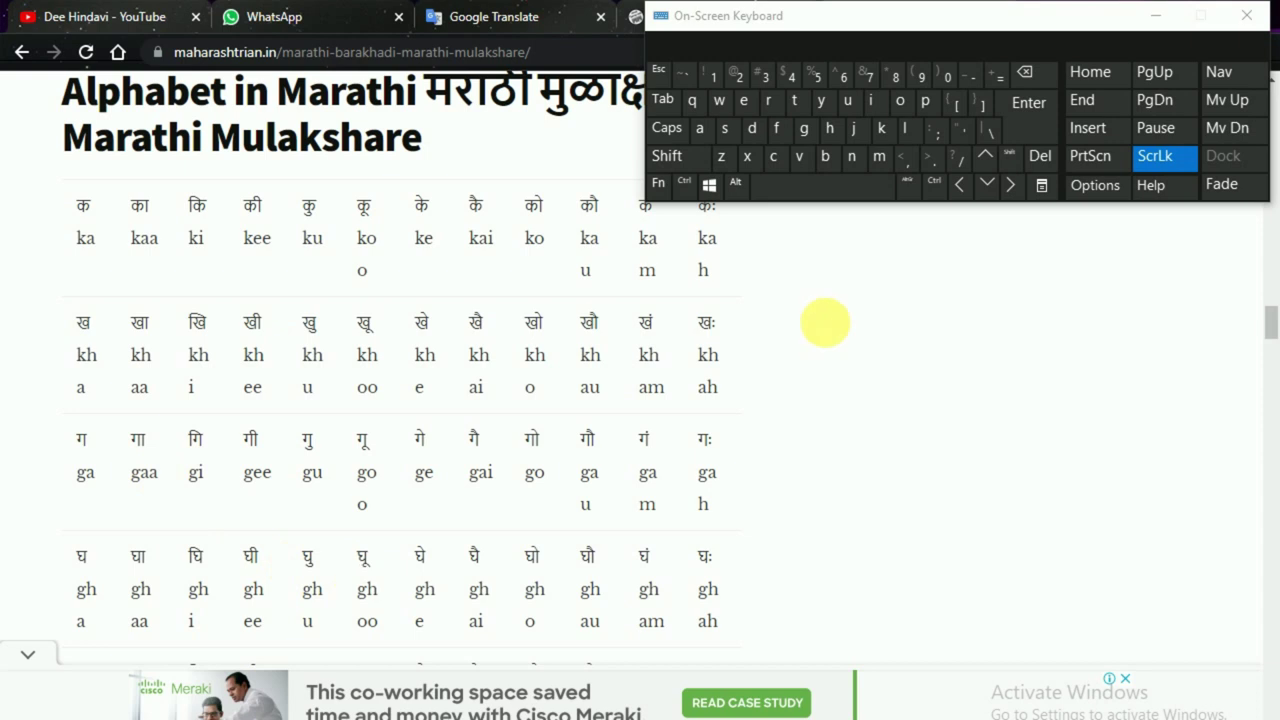
{"action": "key", "text": "alt+Tab"}
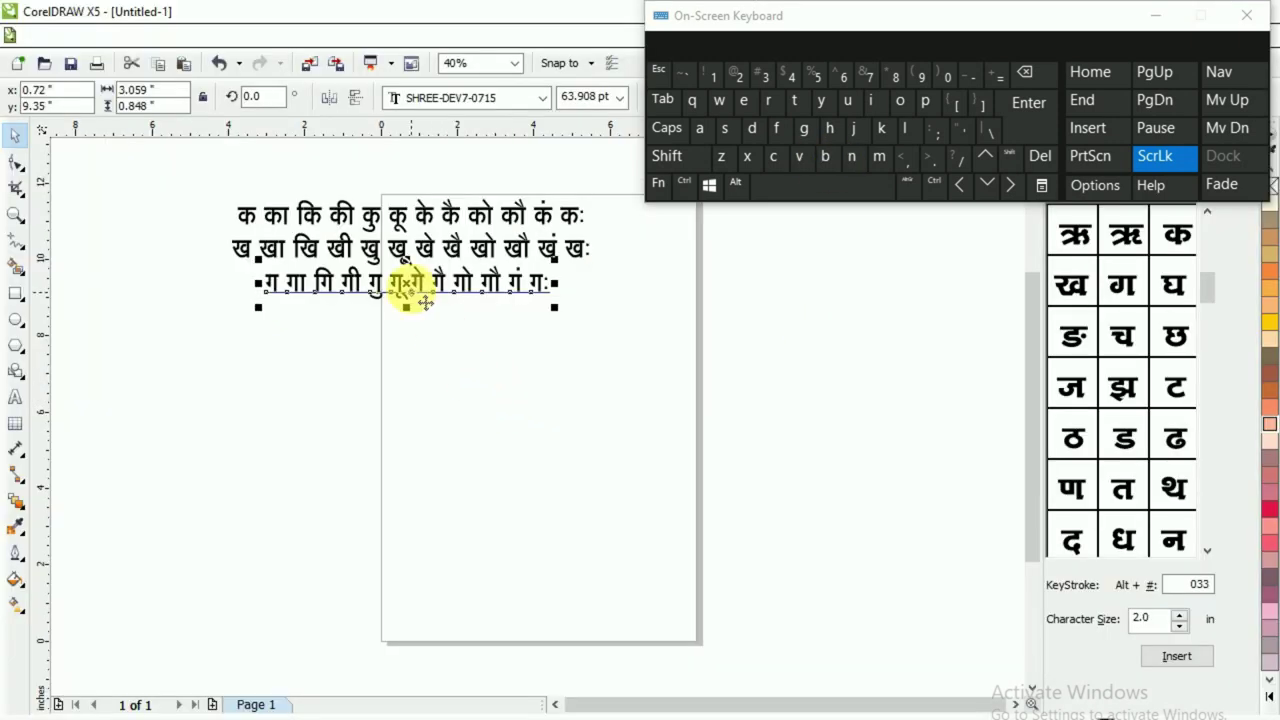
{"action": "left_click_drag", "start_coordinate": [424, 327], "coordinate": [457, 369]}
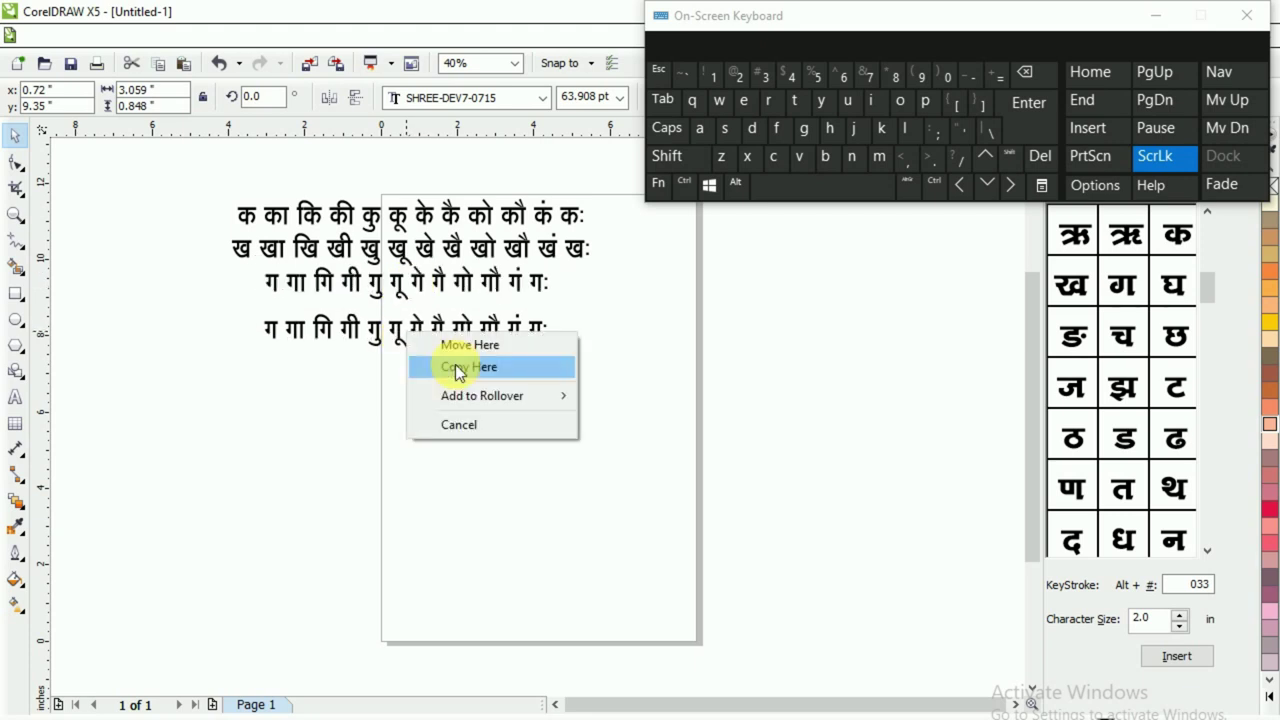
{"action": "key", "text": "Escape"}
- Replace the copied fourth line's text with "घ घा" and a trailing space
{"action": "key", "text": "F8"}
{"action": "left_click", "coordinate": [408, 323]}
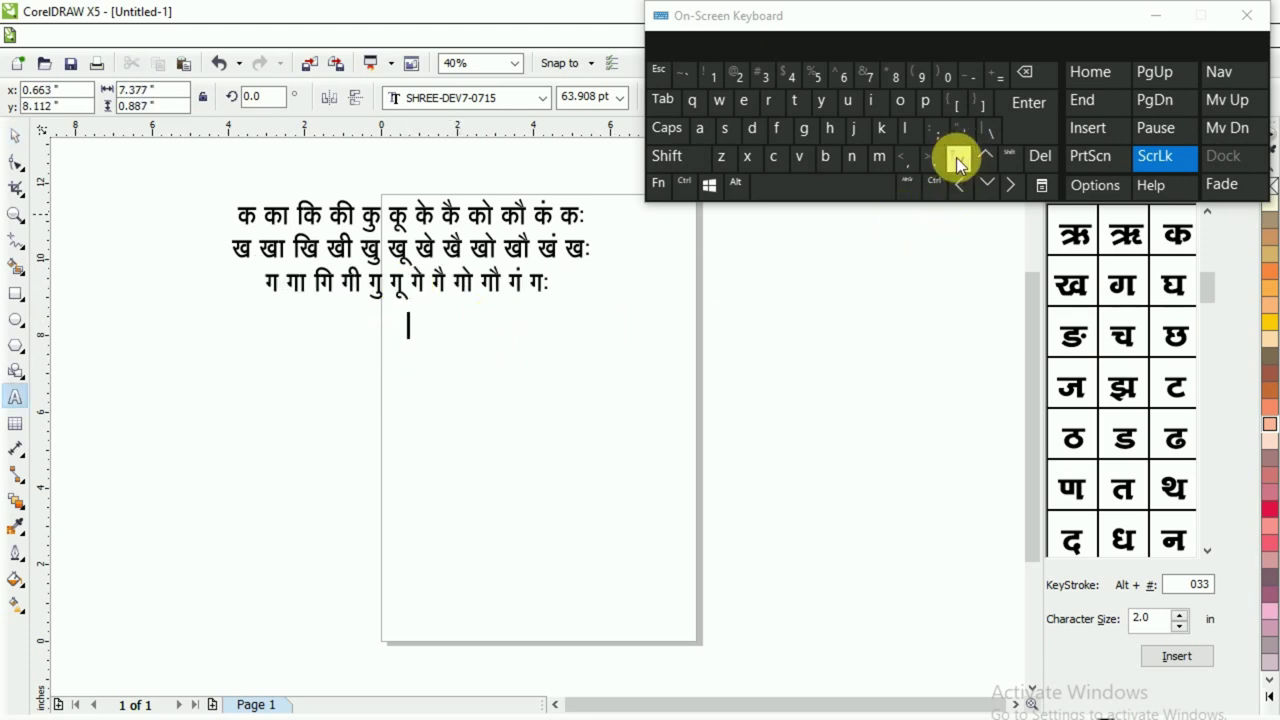
{"action": "key", "text": "shift"}
{"action": "left_click", "coordinate": [958, 160]}
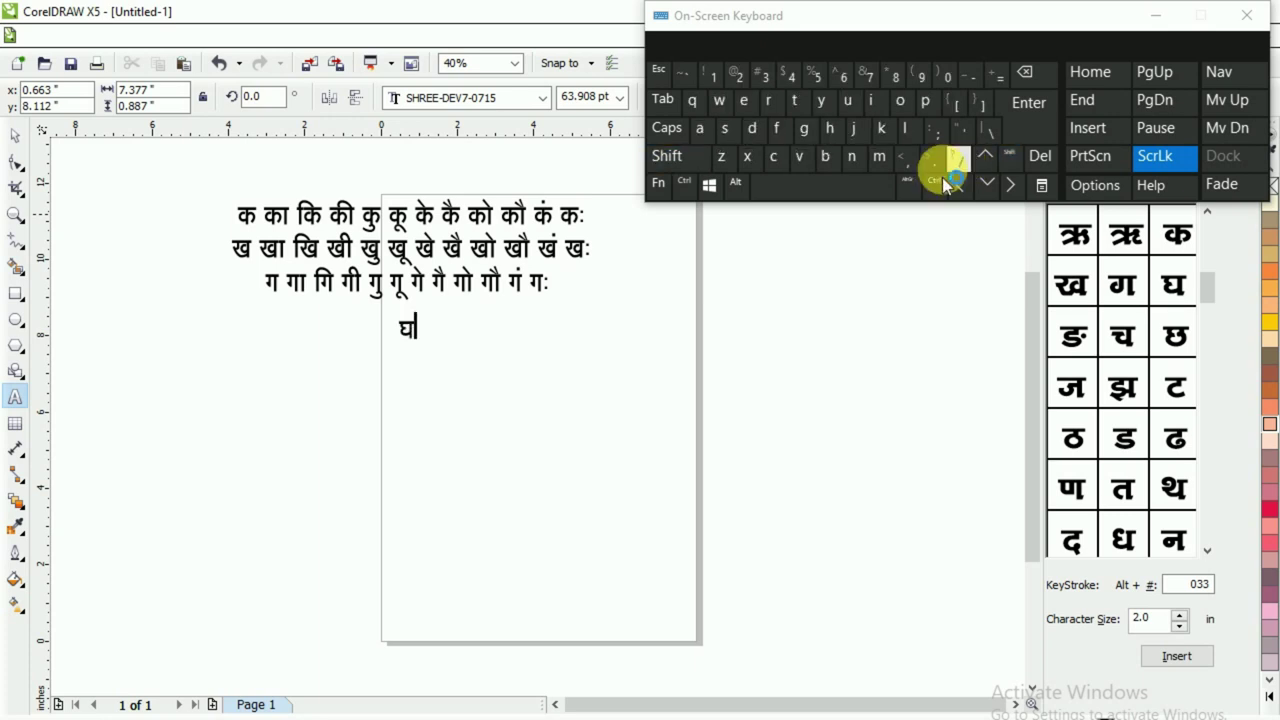
{"action": "left_click", "coordinate": [869, 193]}
{"action": "key", "text": "shift"}
{"action": "left_click", "coordinate": [952, 160]}
{"action": "left_click", "coordinate": [883, 130]}
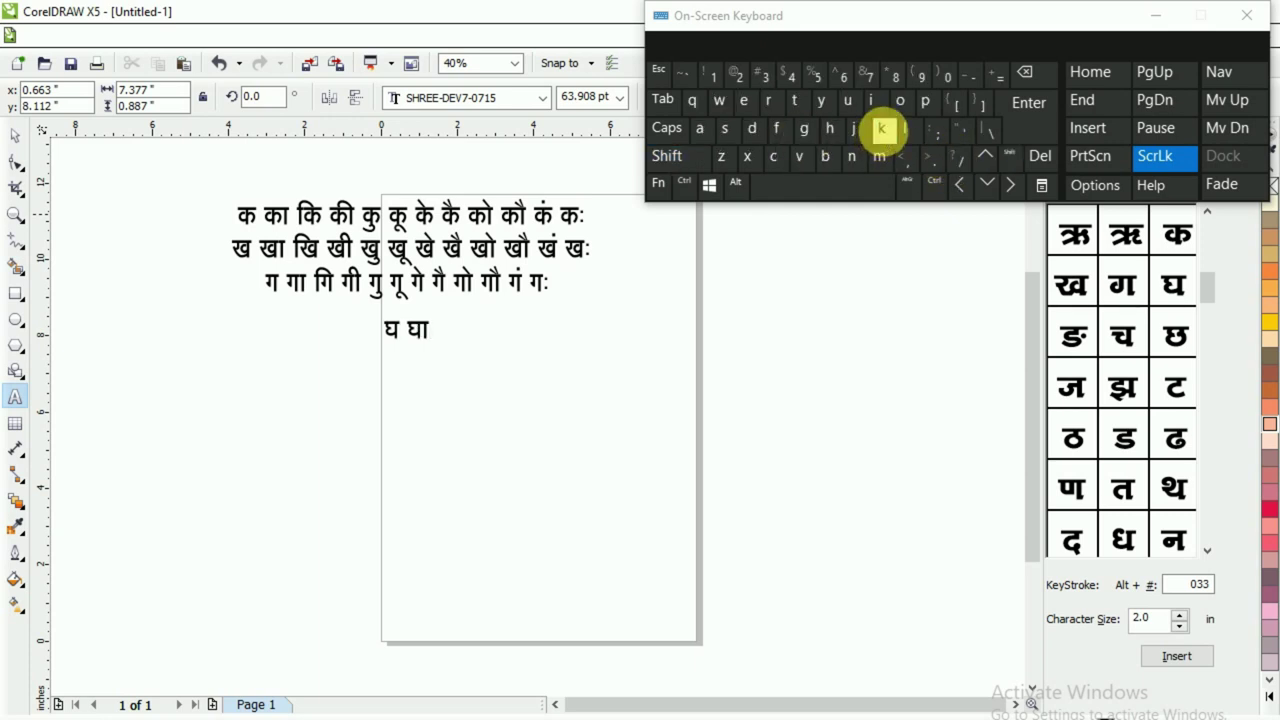
{"action": "left_click", "coordinate": [857, 186]}
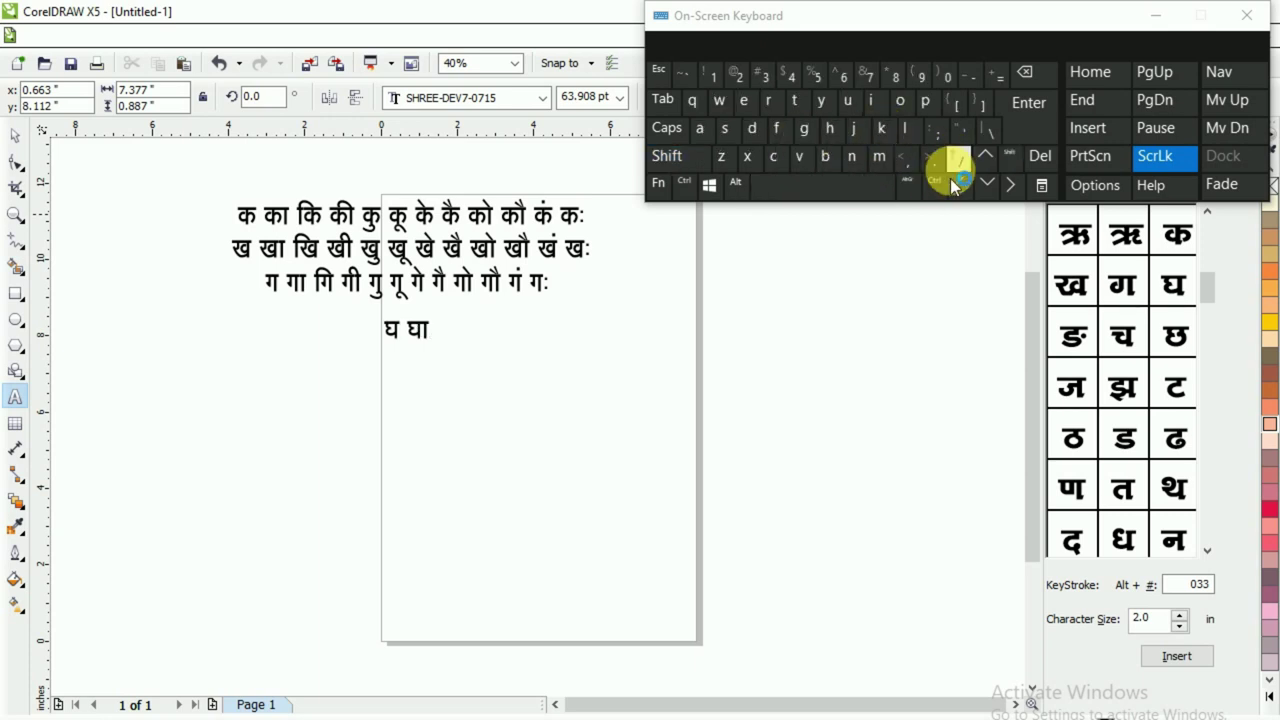
- Add "घि घी" to the घ series in the fourth line, with a trailing space
{"action": "left_click", "coordinate": [778, 130]}
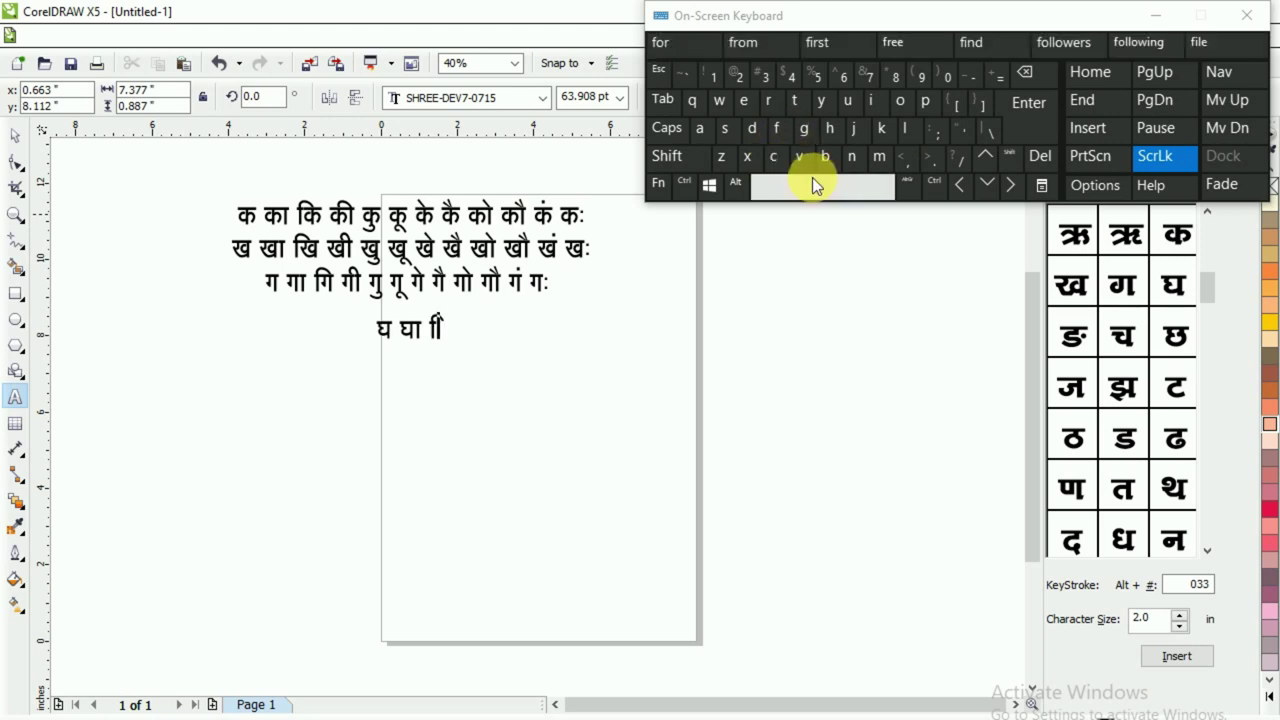
{"action": "key", "text": "shift"}
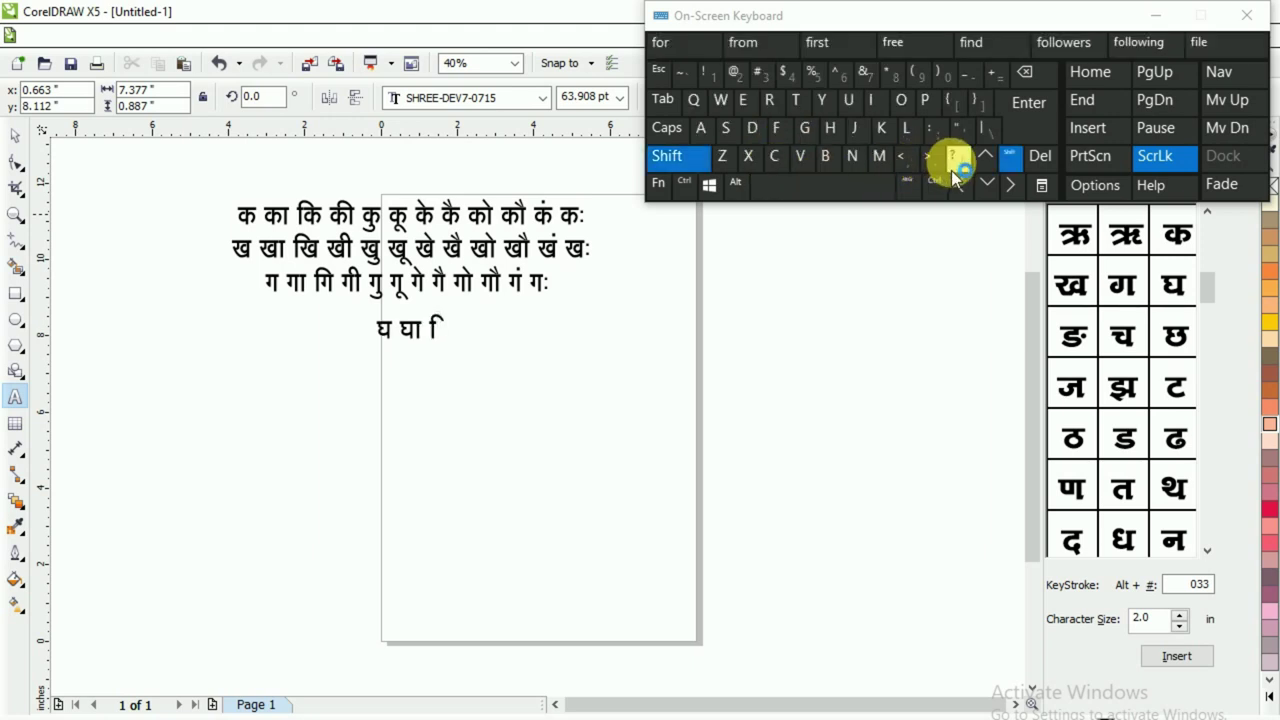
{"action": "left_click", "coordinate": [954, 170]}
{"action": "left_click", "coordinate": [956, 165]}
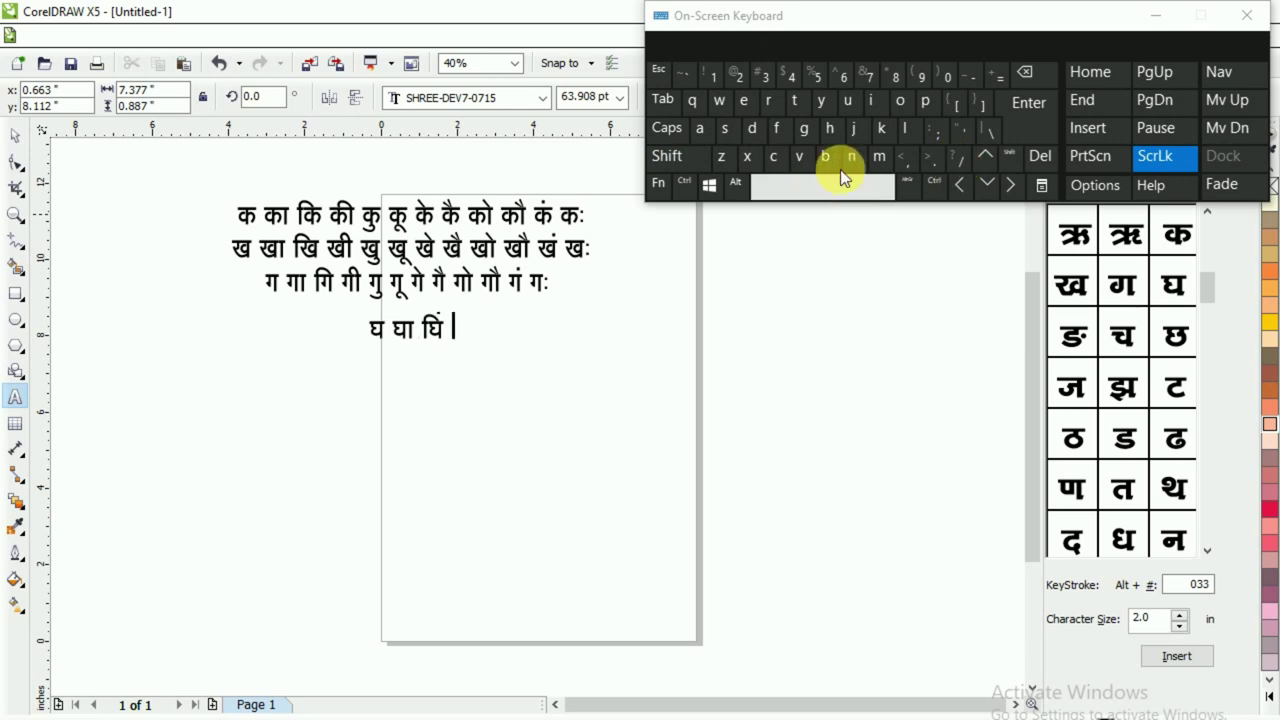
{"action": "key", "text": "shift"}
{"action": "left_click", "coordinate": [956, 165]}
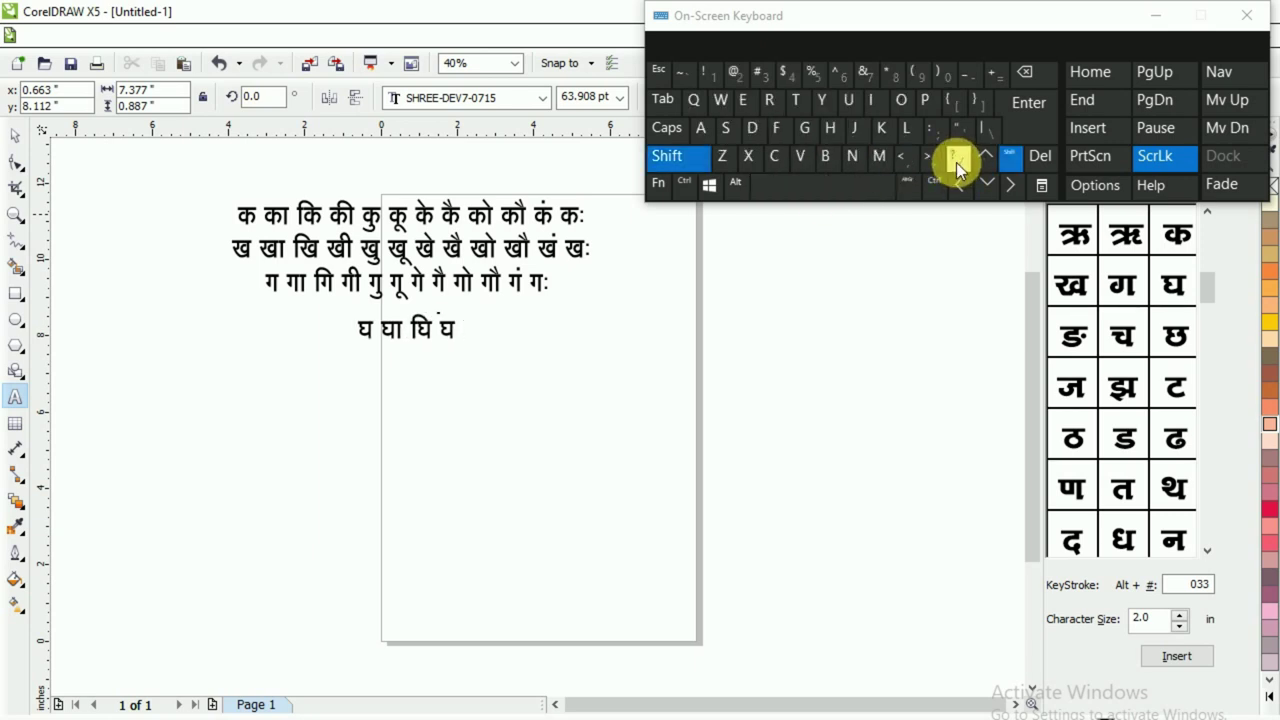
{"action": "left_click", "coordinate": [958, 172]}
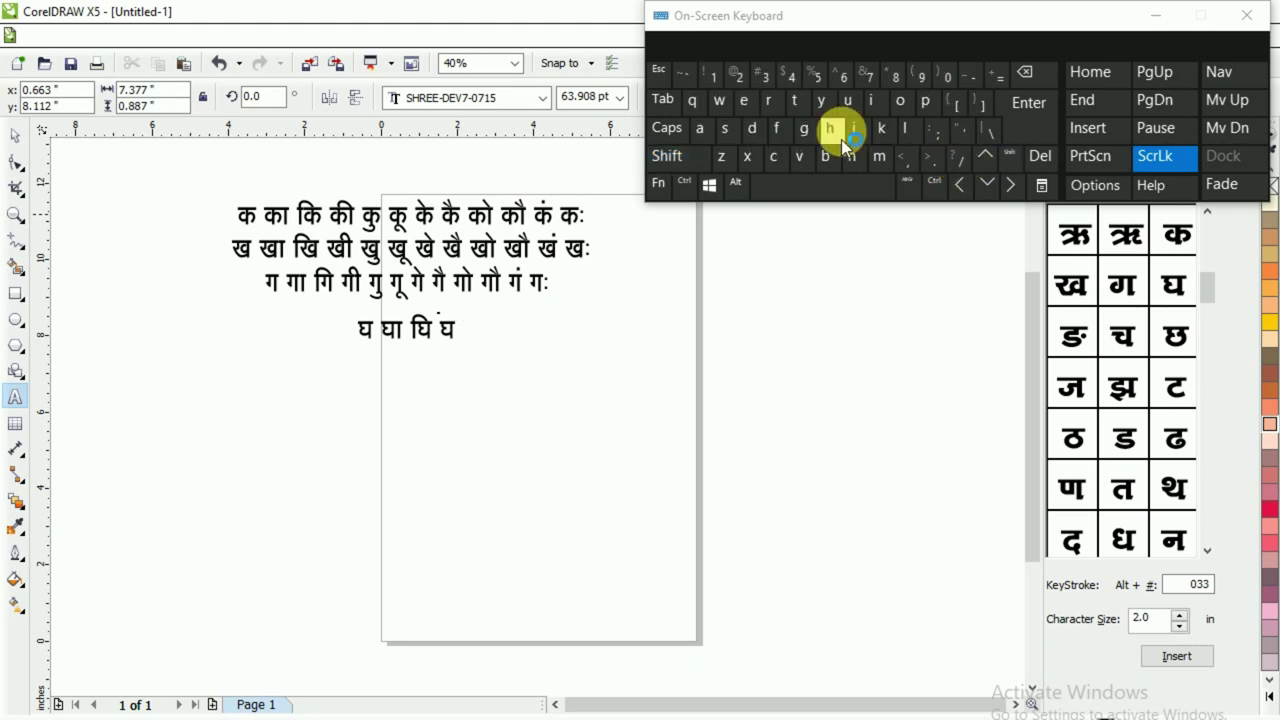
{"action": "left_click", "coordinate": [828, 136]}
{"action": "left_click", "coordinate": [835, 189]}
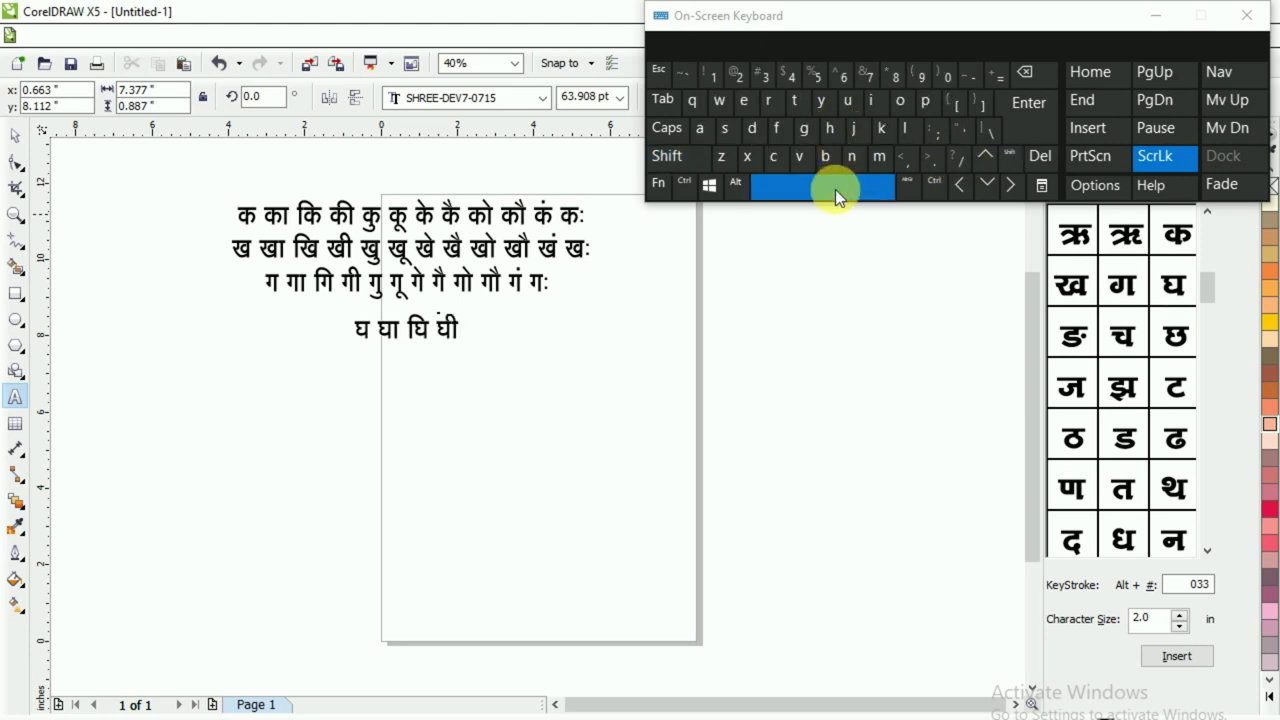
- Add "घु घू" to the घ series in the fourth line, with a trailing space
{"action": "key", "text": "shift"}
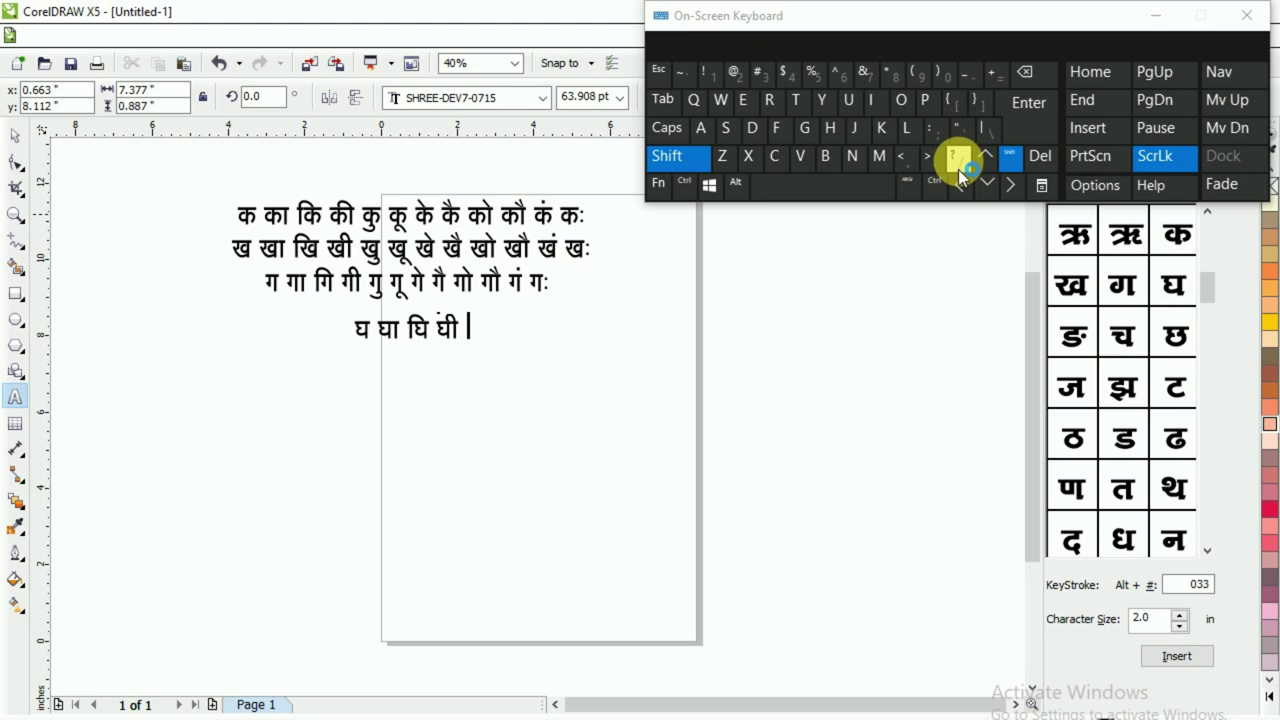
{"action": "left_click", "coordinate": [692, 102]}
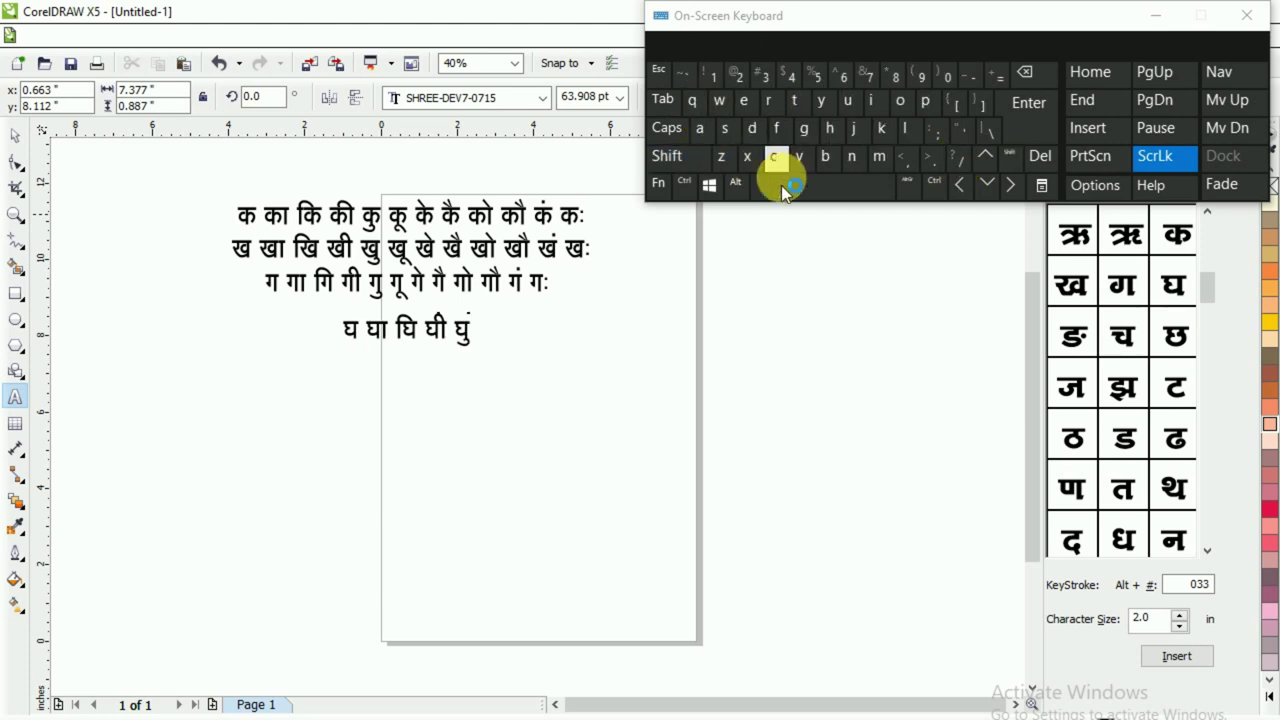
{"action": "key", "text": "shift"}
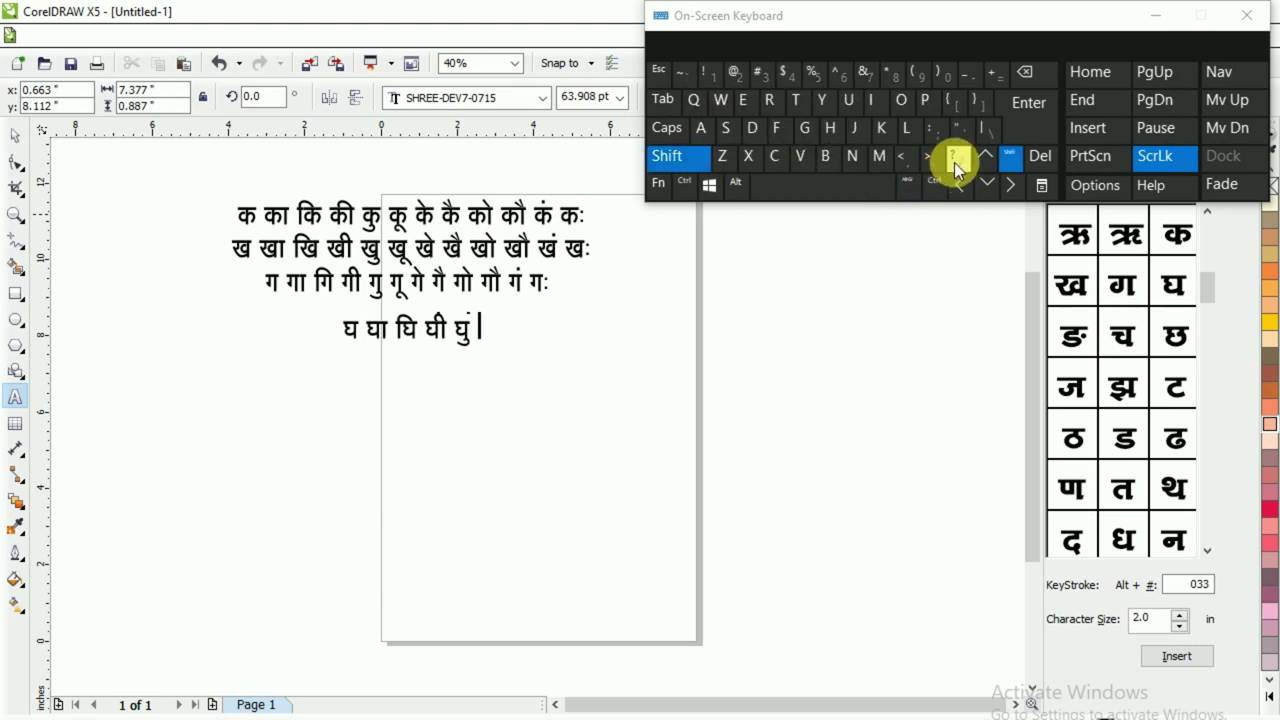
{"action": "left_click", "coordinate": [954, 157]}
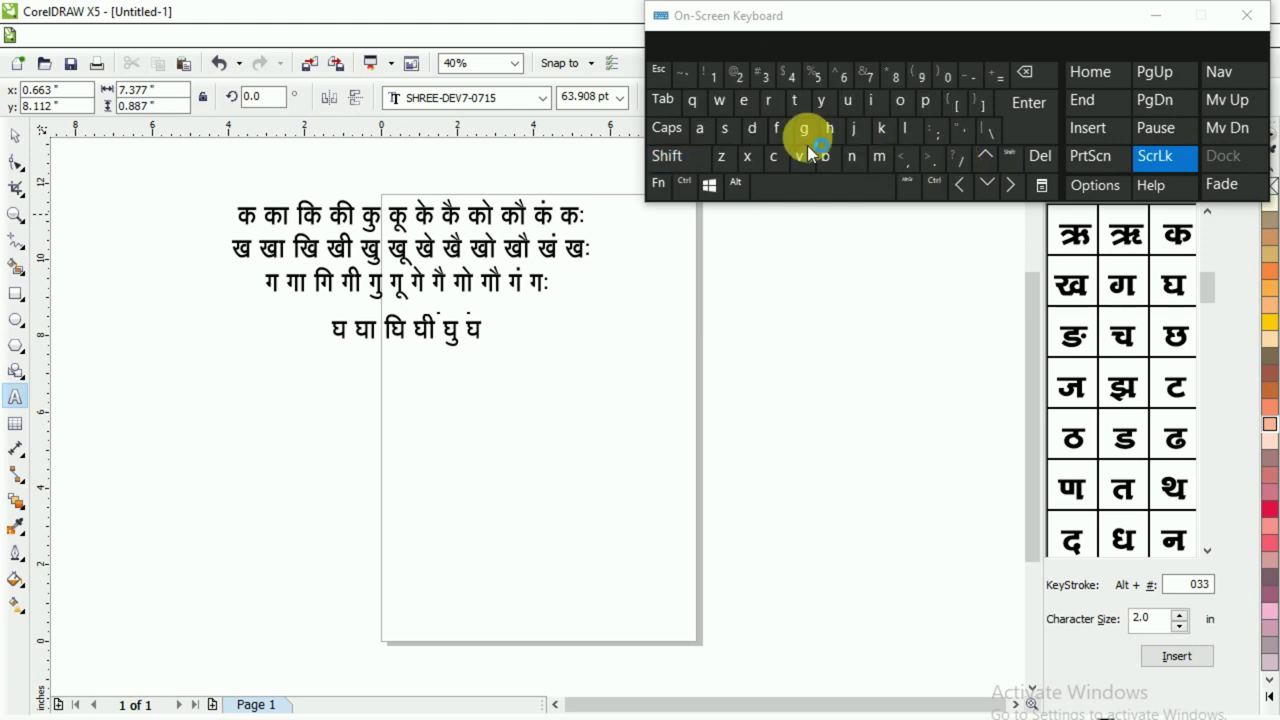
{"action": "left_click", "coordinate": [959, 164]}
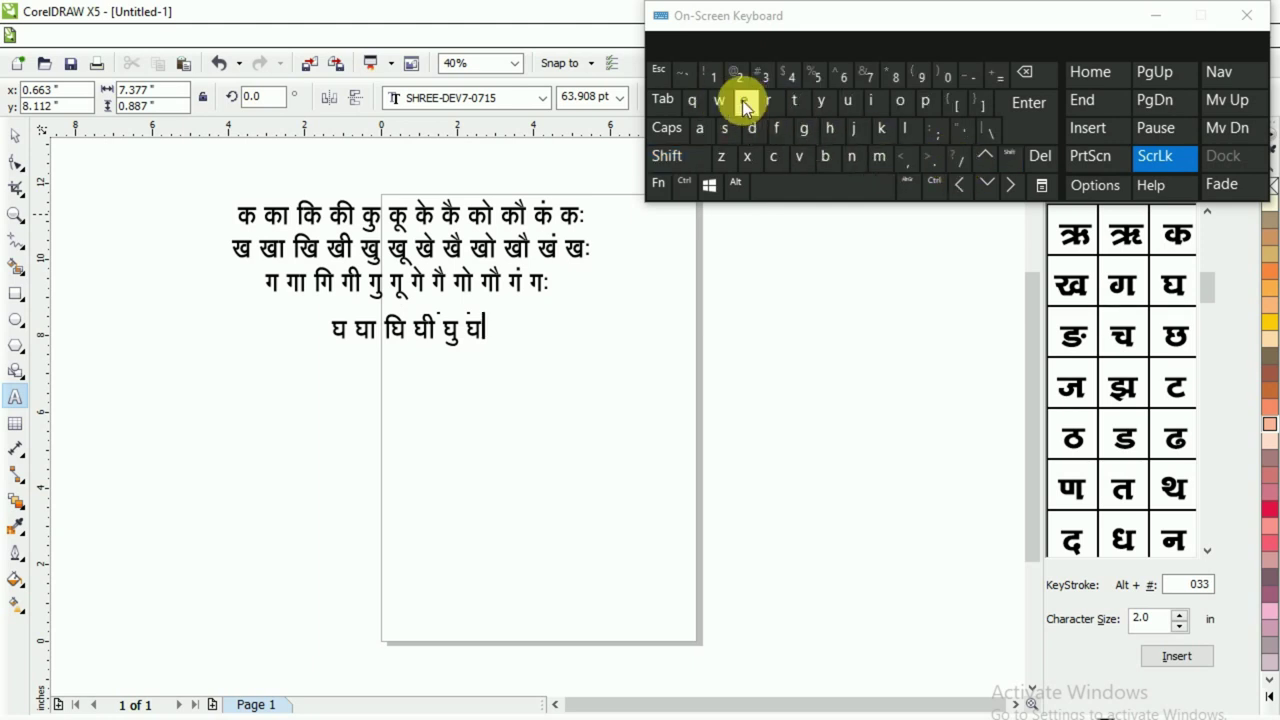
{"action": "left_click", "coordinate": [823, 194]}
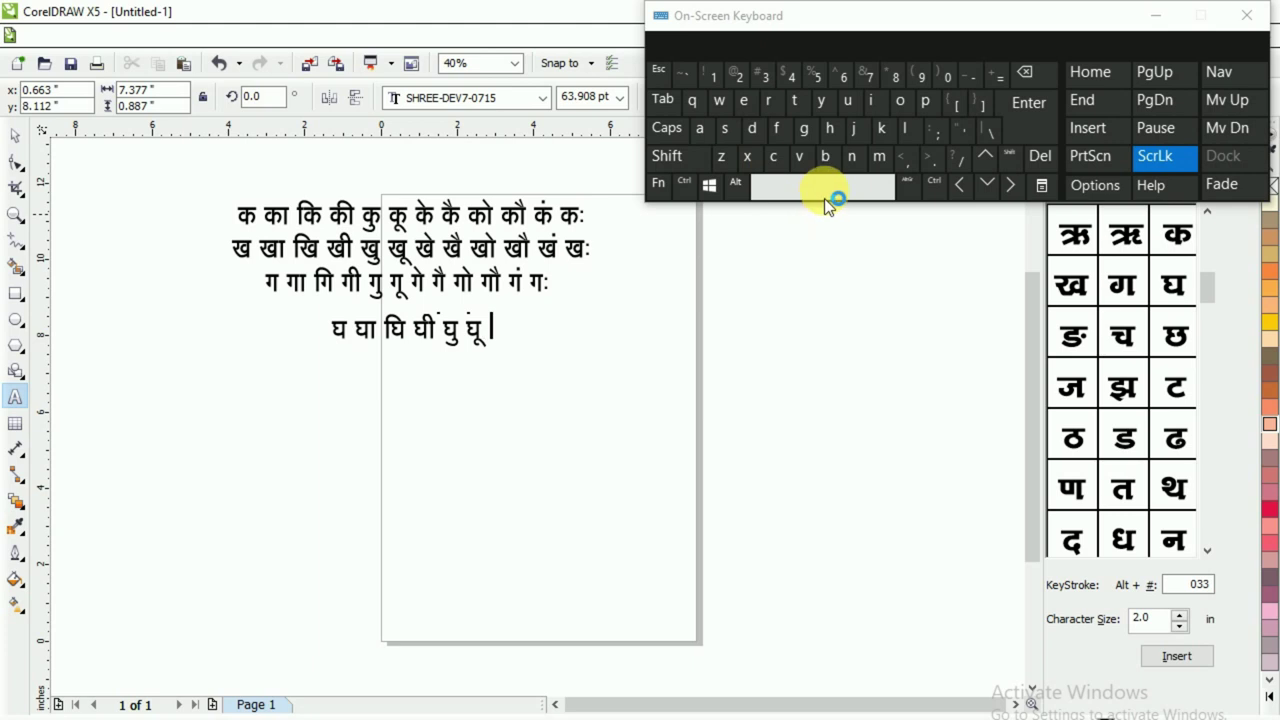
- Add "घे घै" to the घ series in the fourth line
{"action": "key", "text": "shift"}
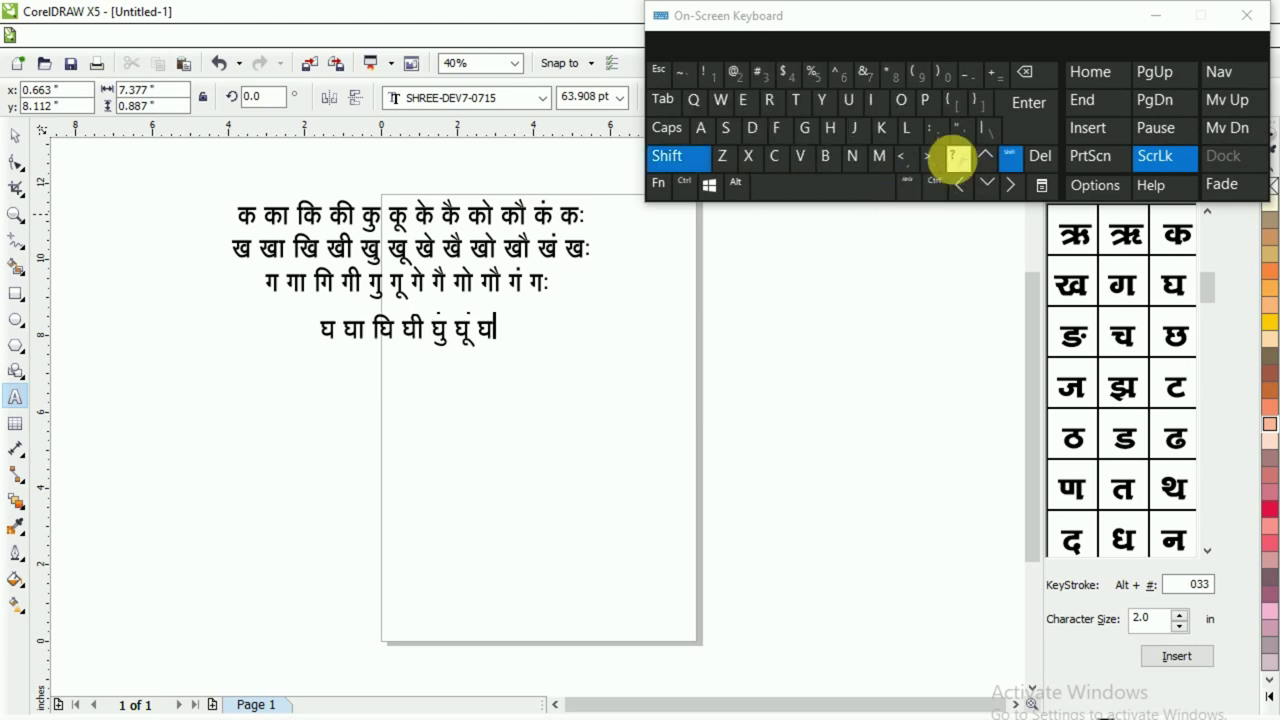
{"action": "left_click", "coordinate": [953, 157]}
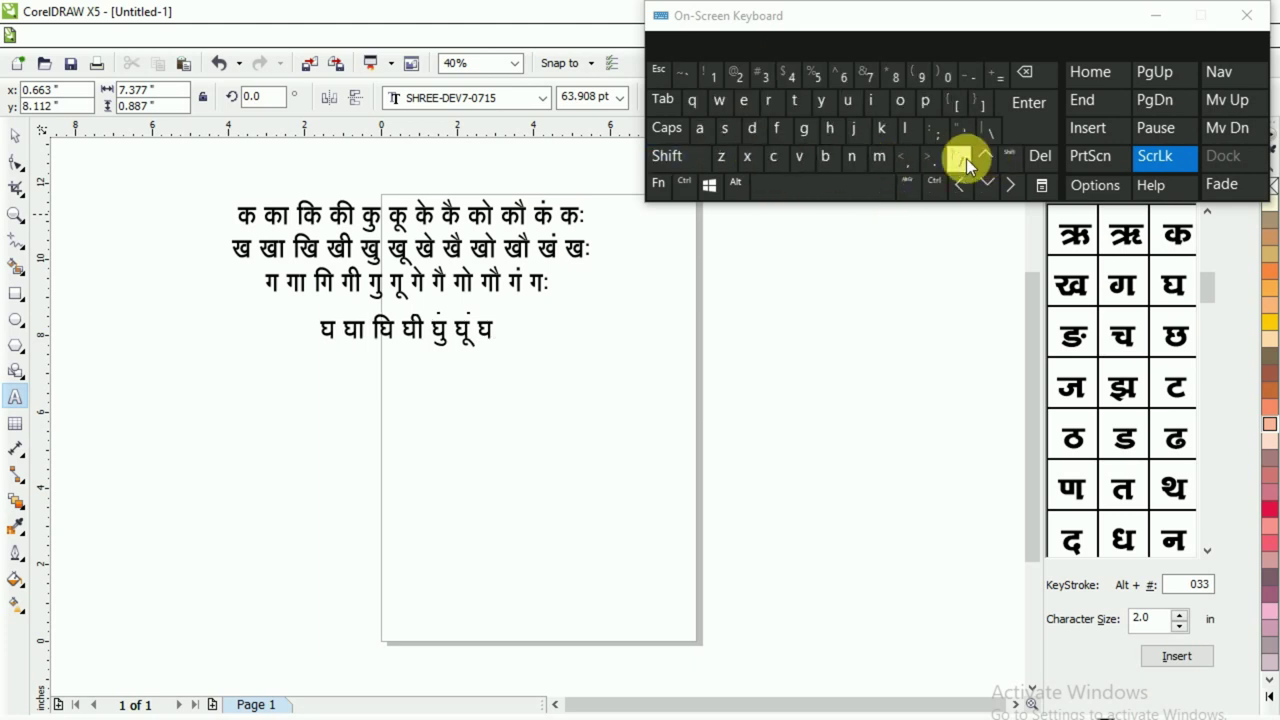
{"action": "left_click", "coordinate": [790, 153]}
{"action": "left_click", "coordinate": [726, 128]}
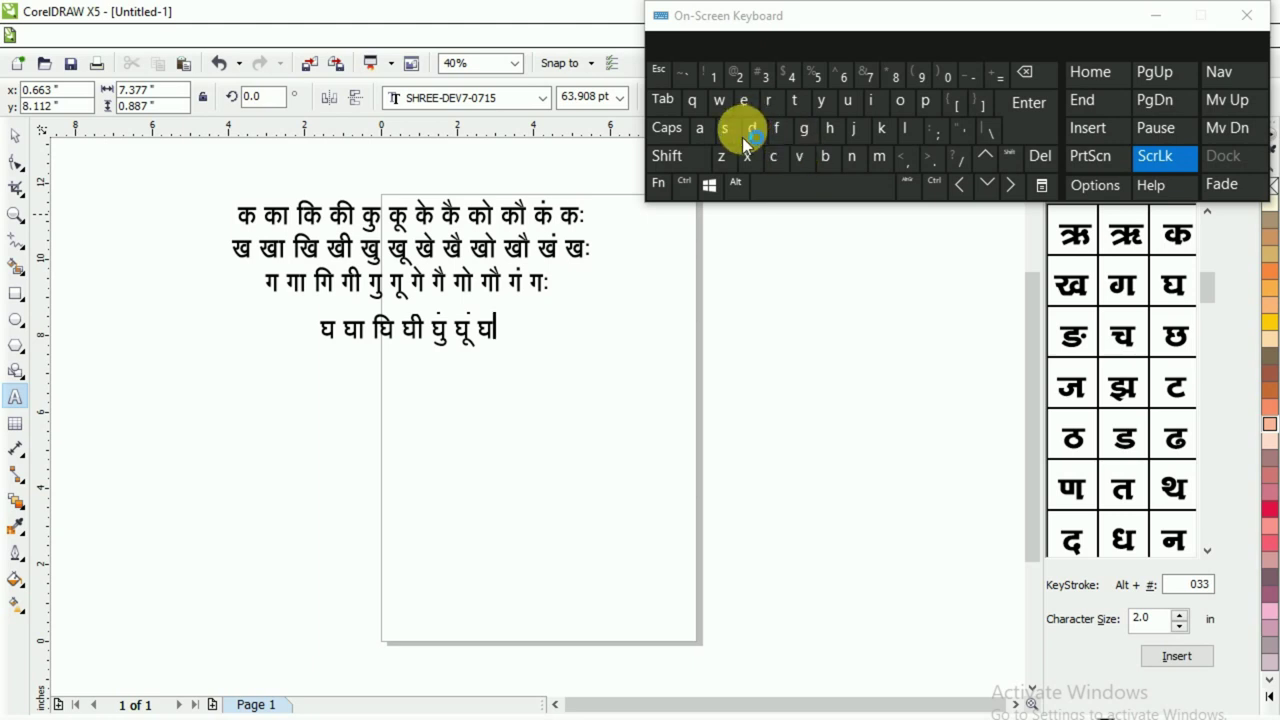
{"action": "left_click", "coordinate": [845, 185]}
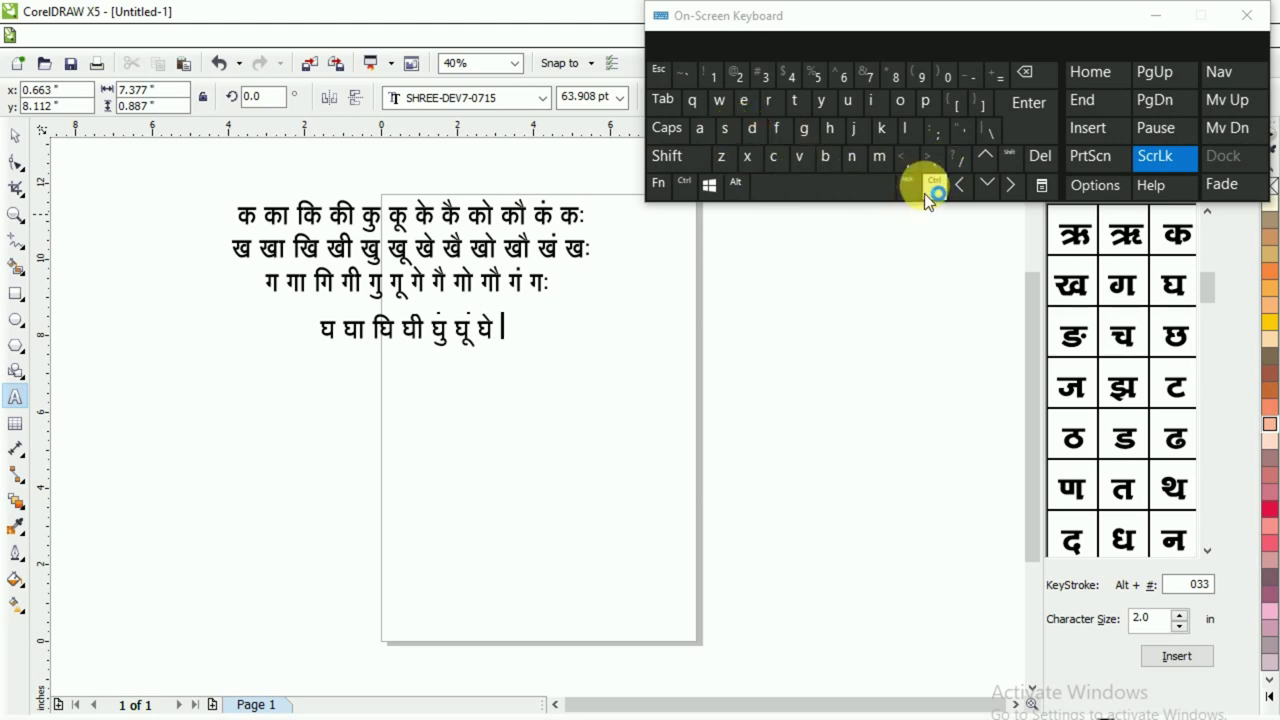
{"action": "key", "text": "shift"}
{"action": "left_click", "coordinate": [958, 162]}
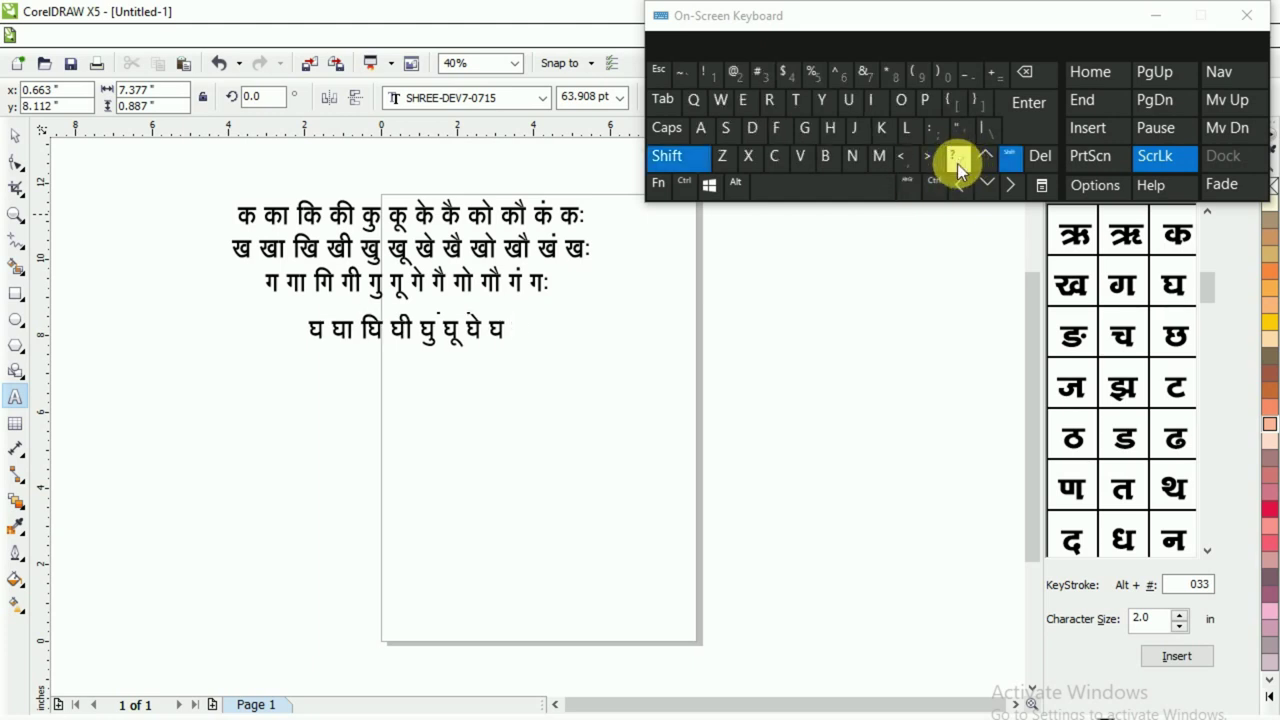
{"action": "left_click", "coordinate": [733, 162]}
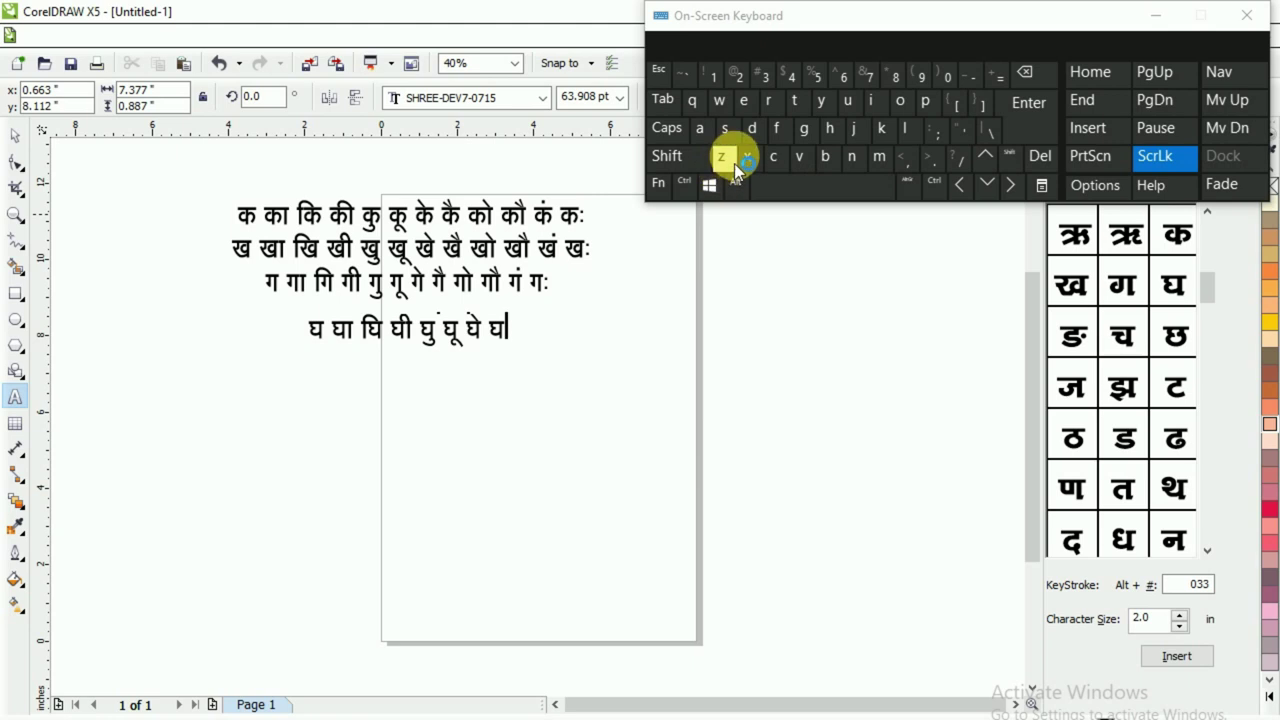
{"action": "key", "text": "shift"}
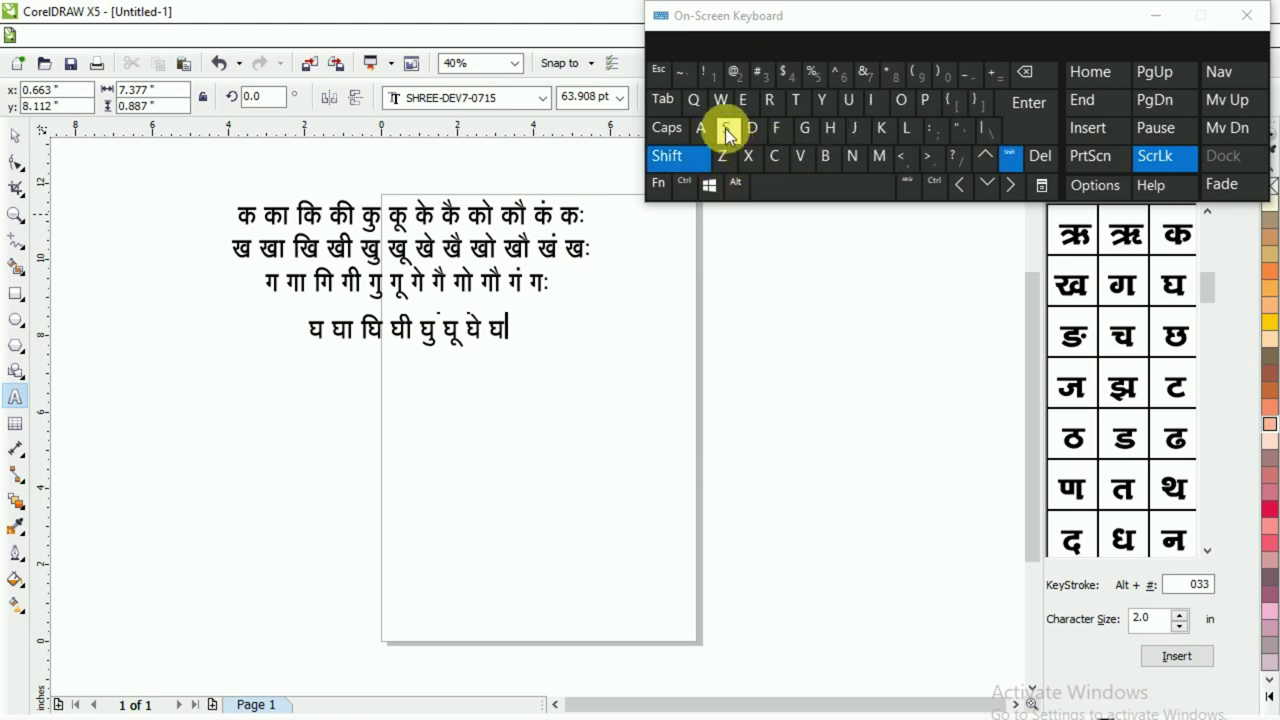
{"action": "left_click", "coordinate": [739, 135]}
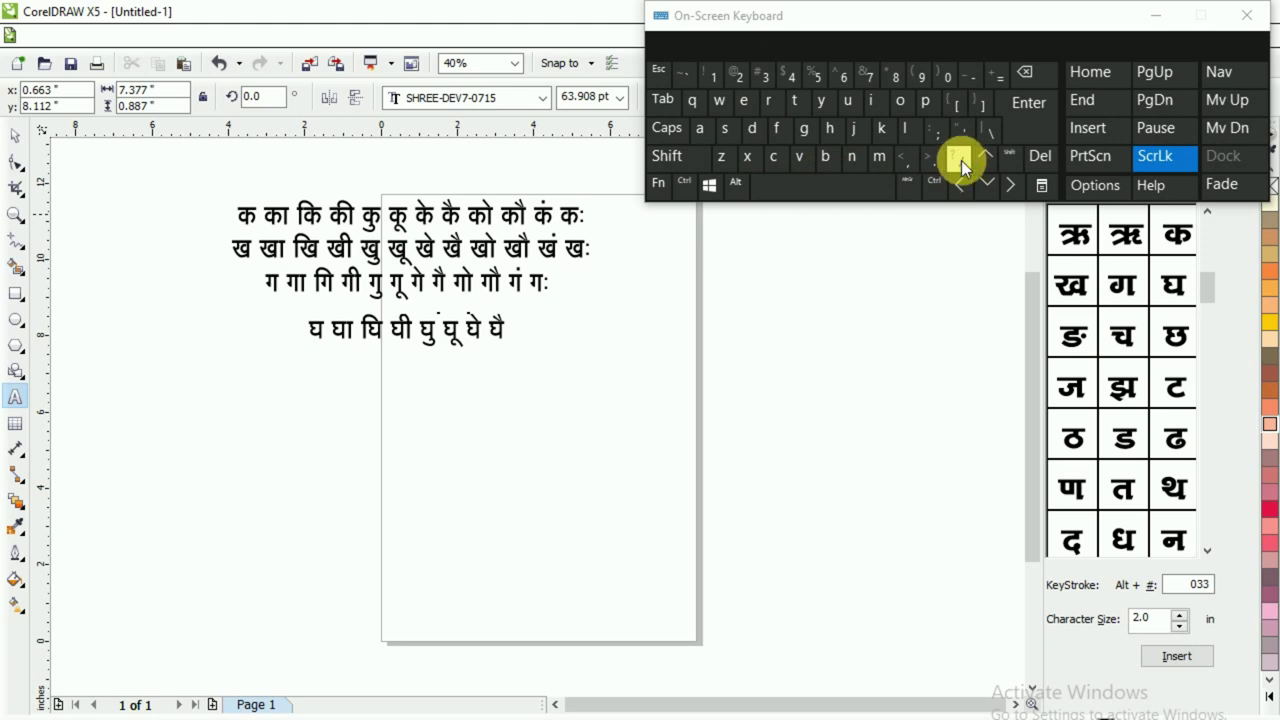
- Add "घो घौ" to the घ series in the fourth line, with a trailing space
{"action": "key", "text": "shift"}
{"action": "left_click", "coordinate": [961, 160]}
{"action": "left_click", "coordinate": [853, 158]}
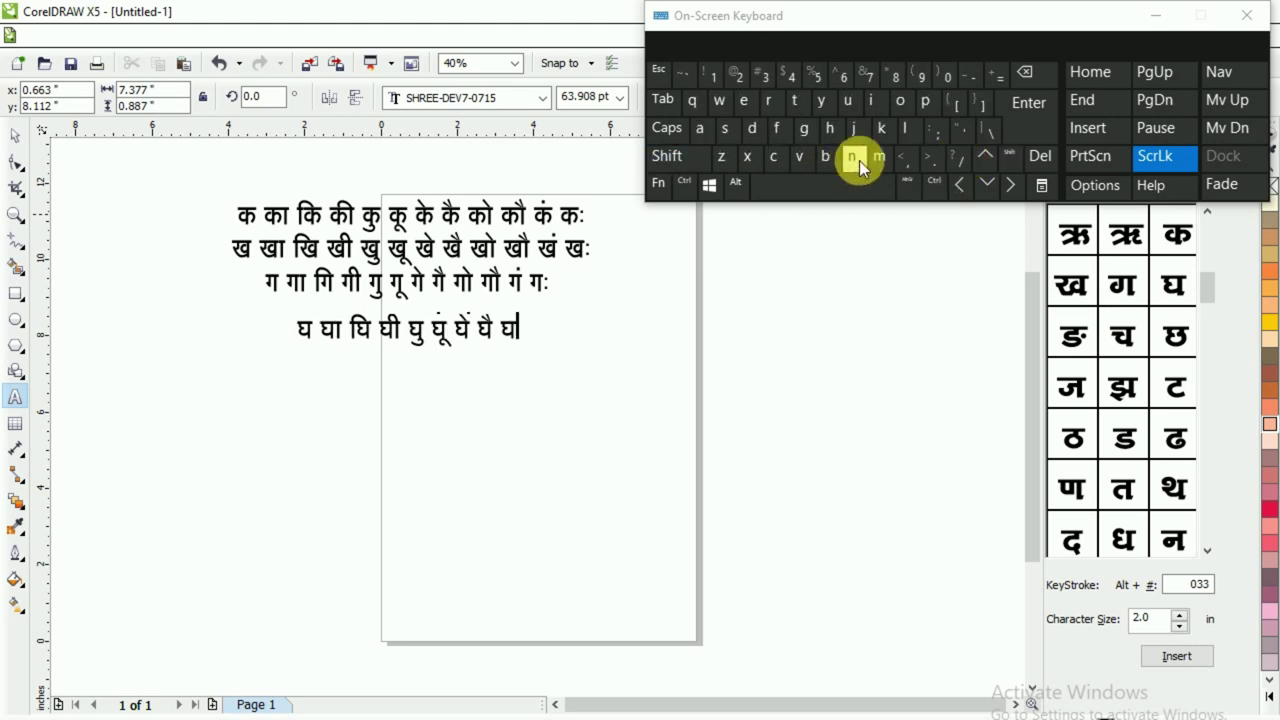
{"action": "left_click", "coordinate": [730, 138]}
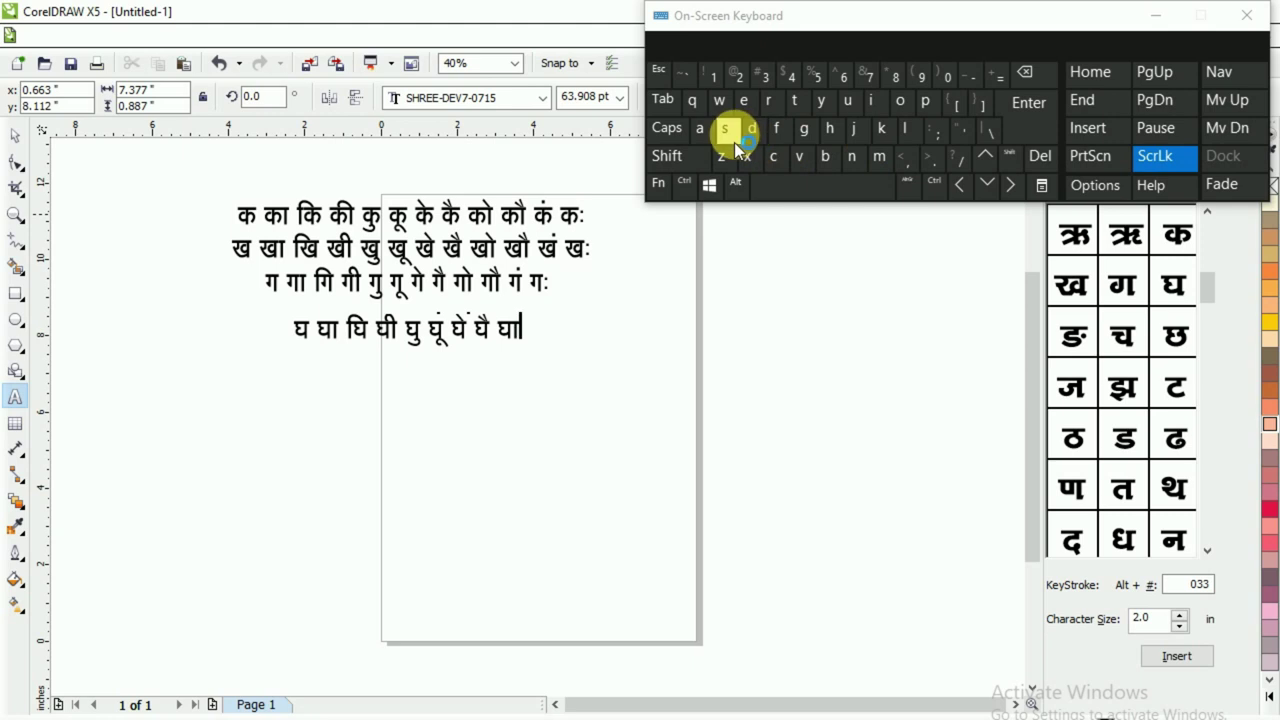
{"action": "left_click", "coordinate": [730, 130], "text": "shift"}
{"action": "left_click", "coordinate": [825, 193]}
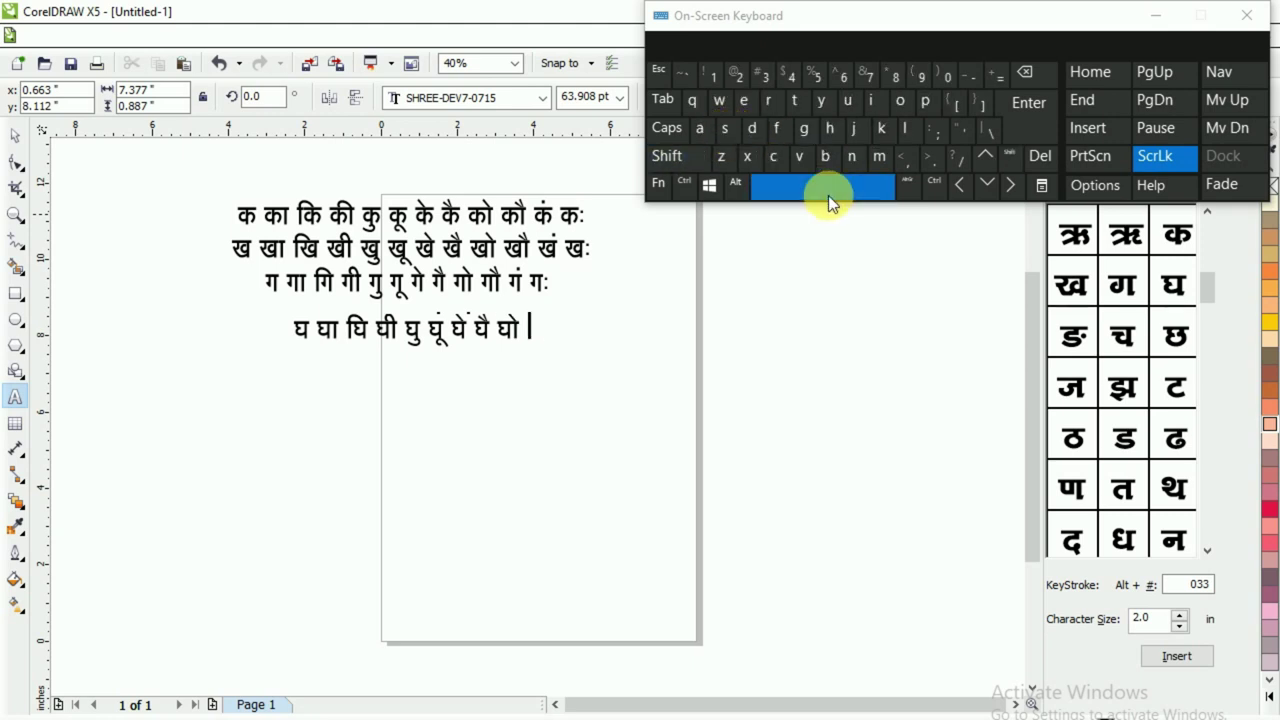
{"action": "key", "text": "shift"}
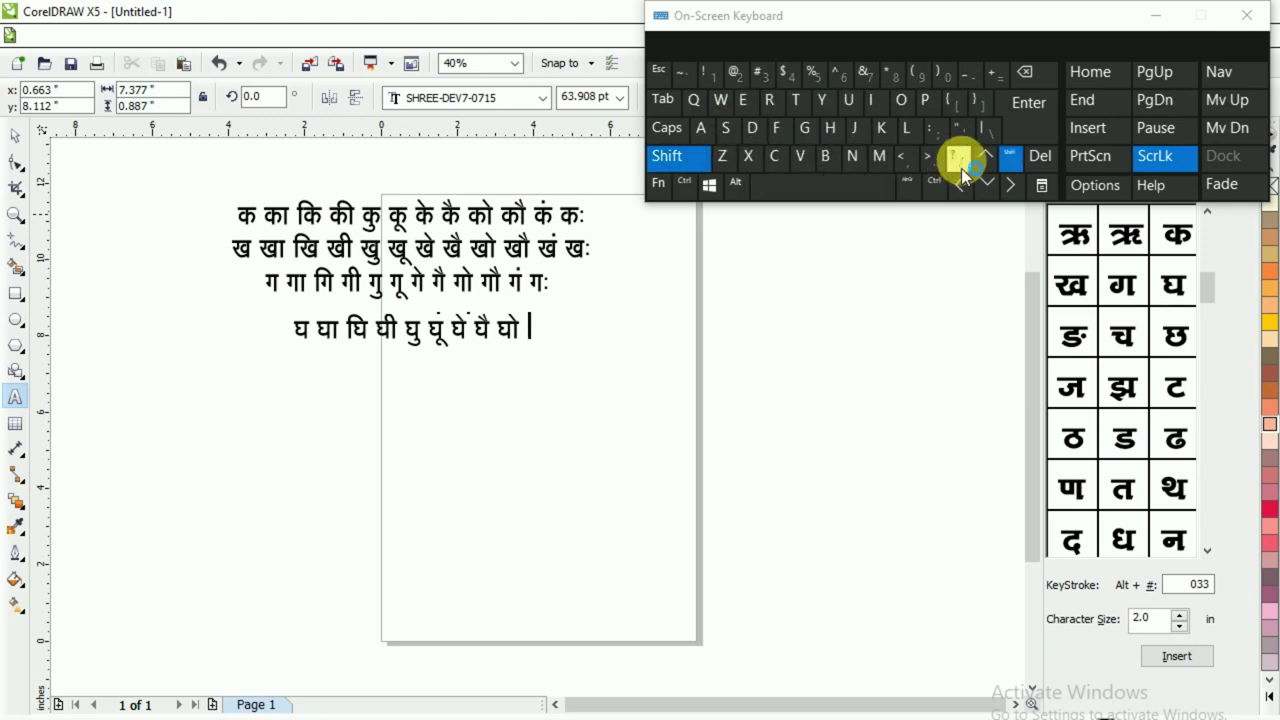
{"action": "left_click", "coordinate": [959, 169]}
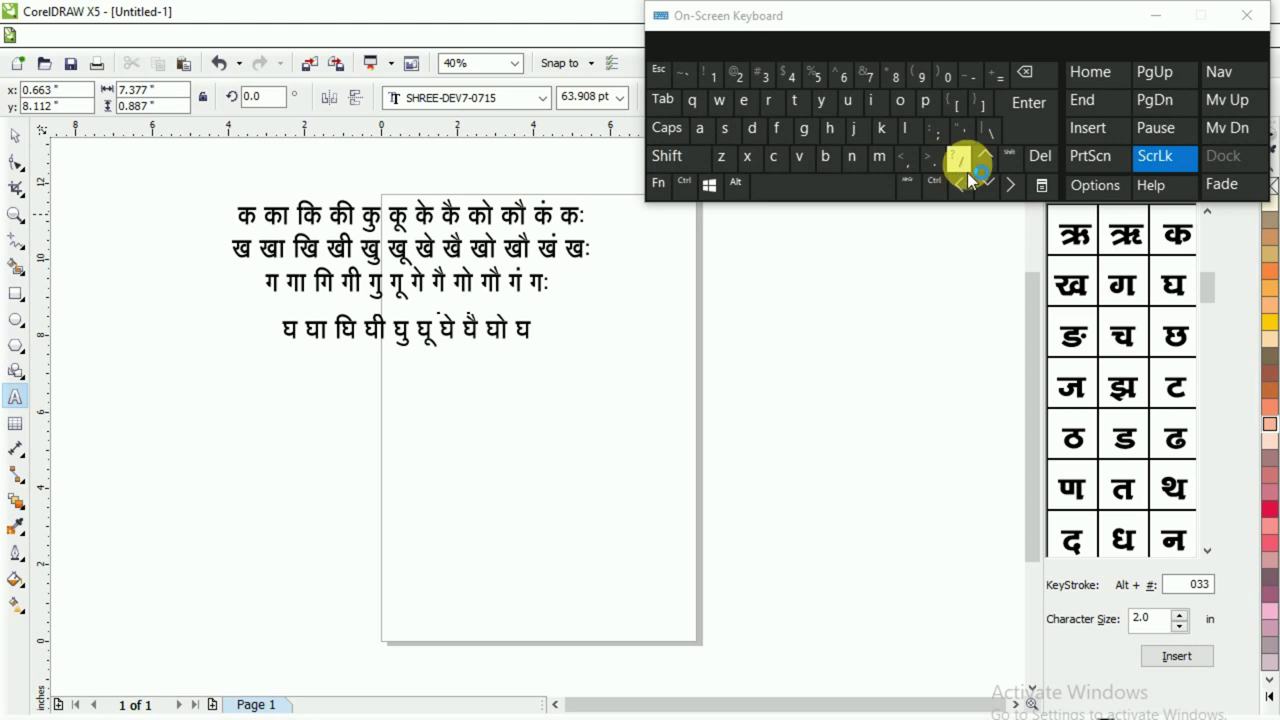
{"action": "left_click", "coordinate": [884, 130]}
{"action": "key", "text": "shift"}
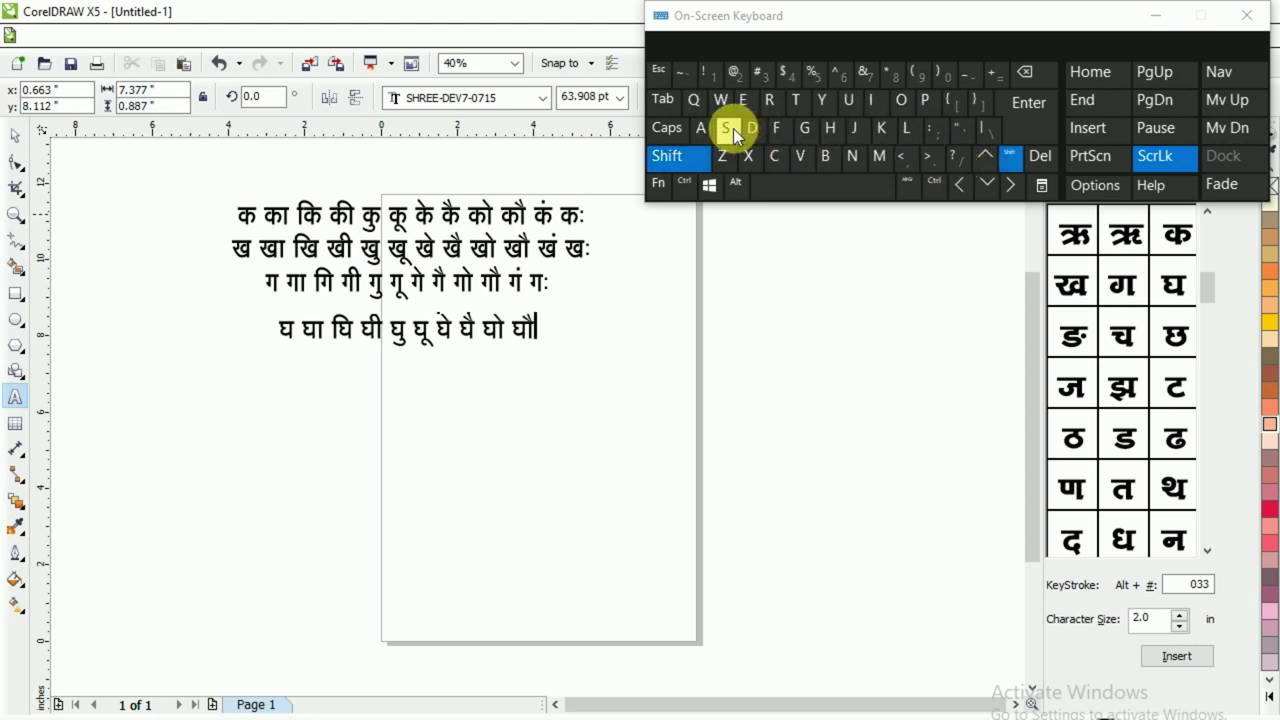
{"action": "left_click", "coordinate": [834, 180]}
- Complete the घ series in the fourth line with "घं घः"
{"action": "key", "text": "shift"}
{"action": "left_click", "coordinate": [957, 165]}
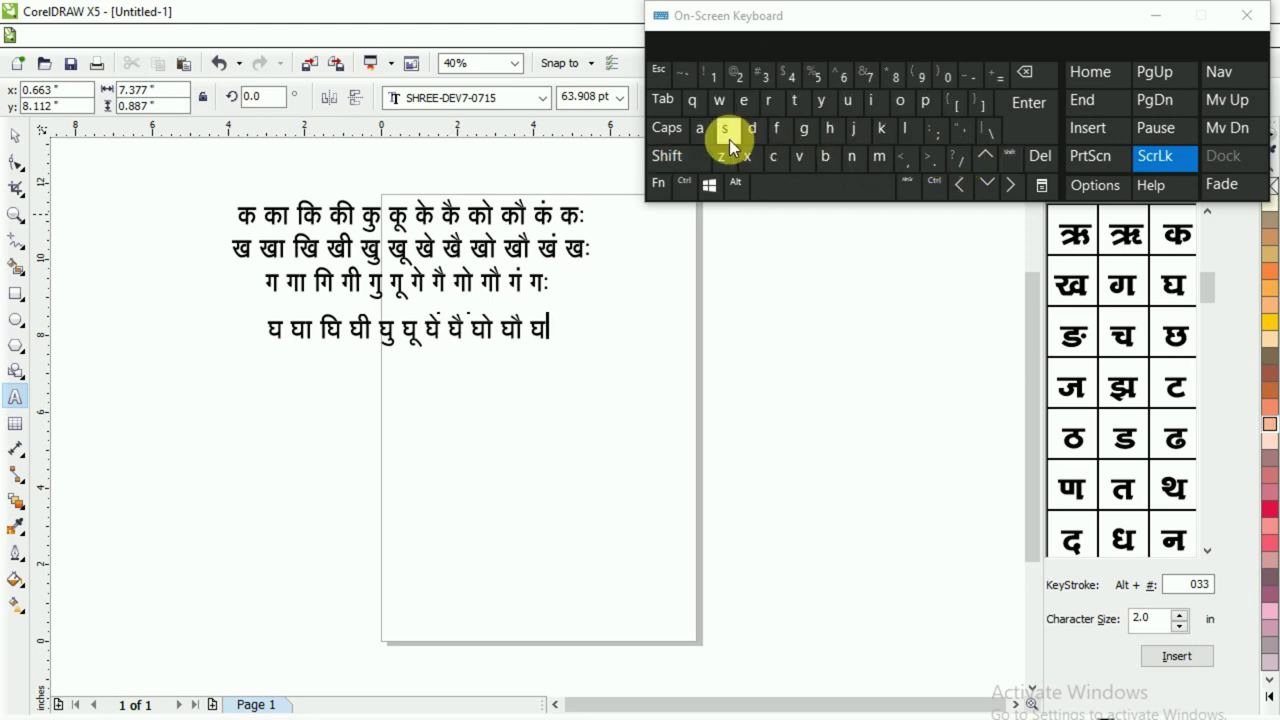
{"action": "left_click", "coordinate": [699, 130]}
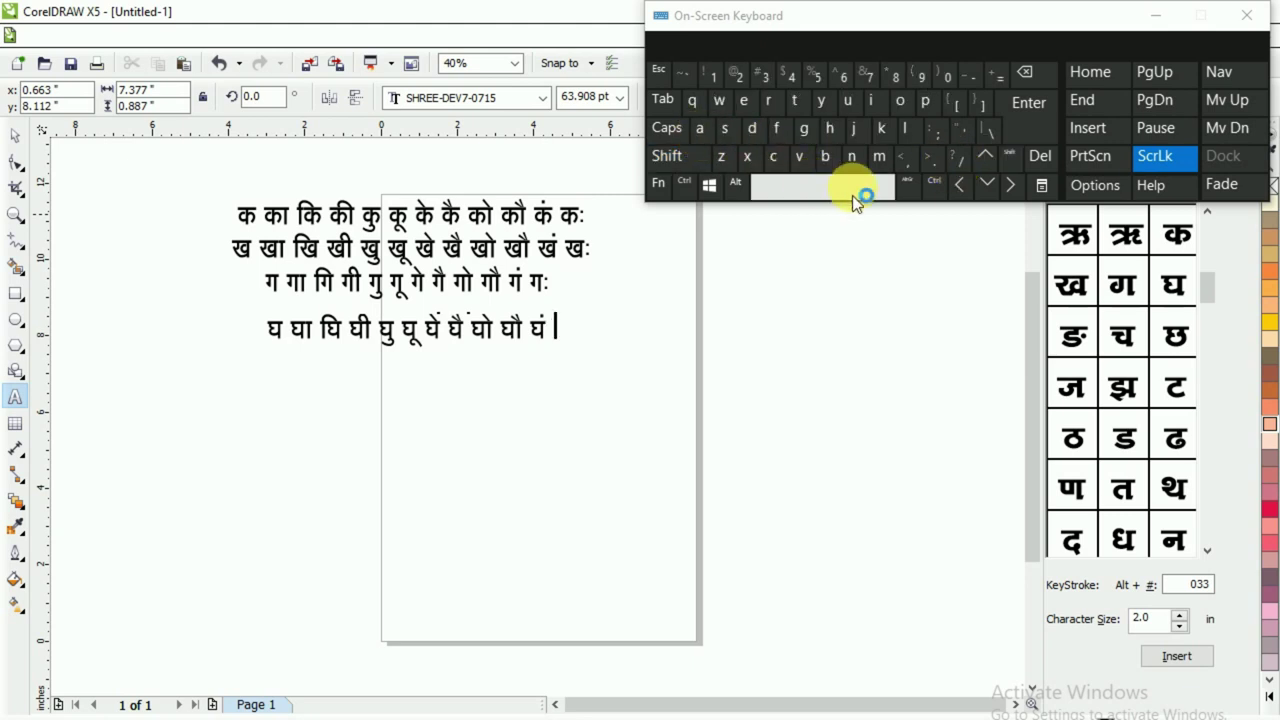
{"action": "key", "text": "shift"}
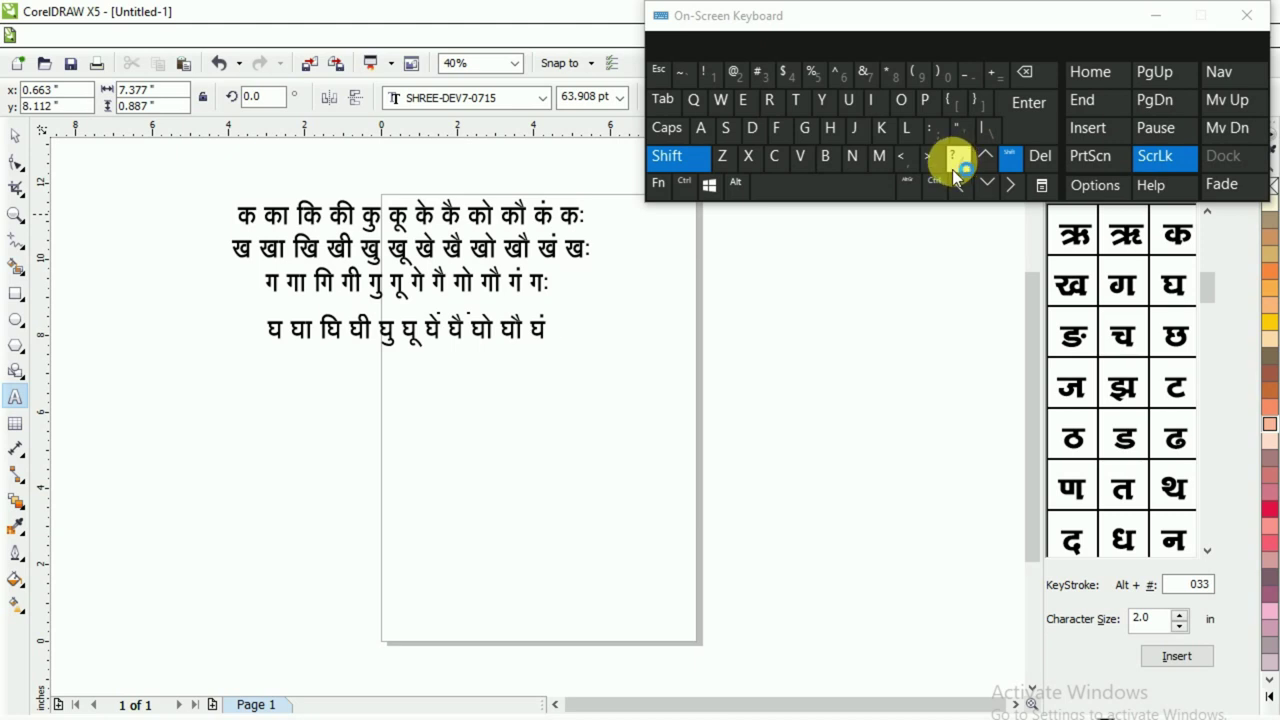
{"action": "left_click", "coordinate": [956, 160]}
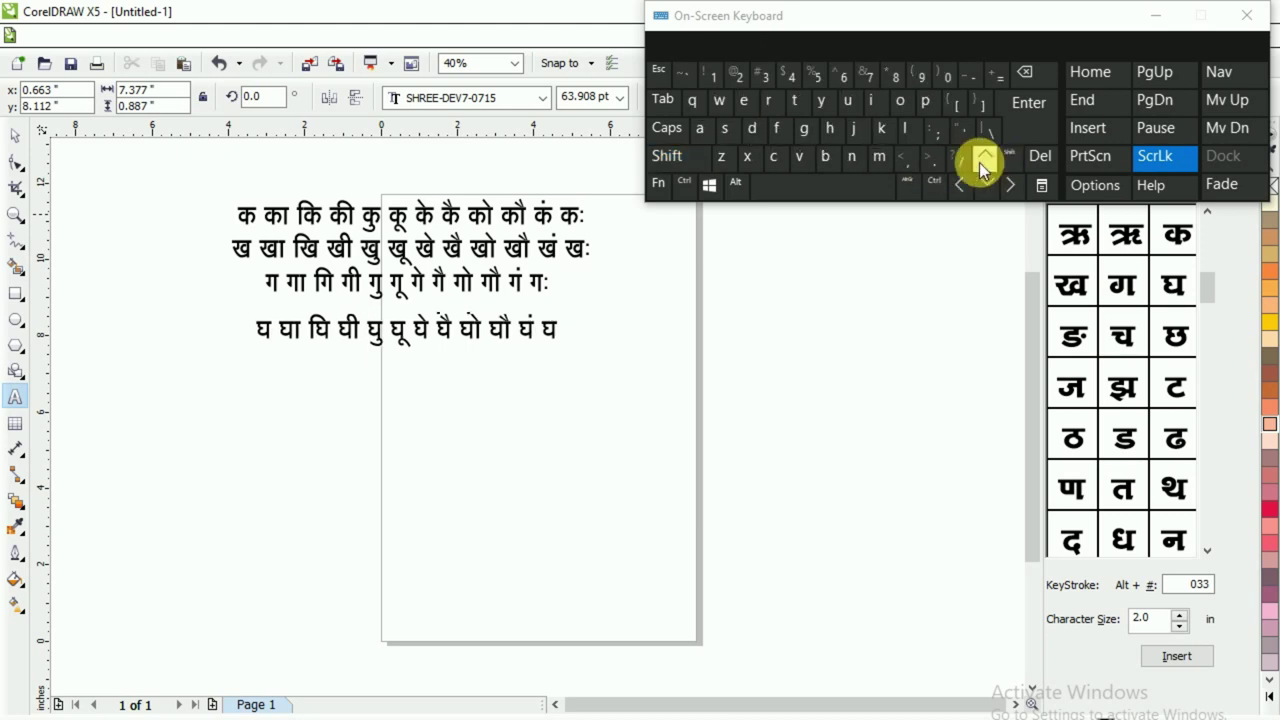
{"action": "key", "text": "shift"}
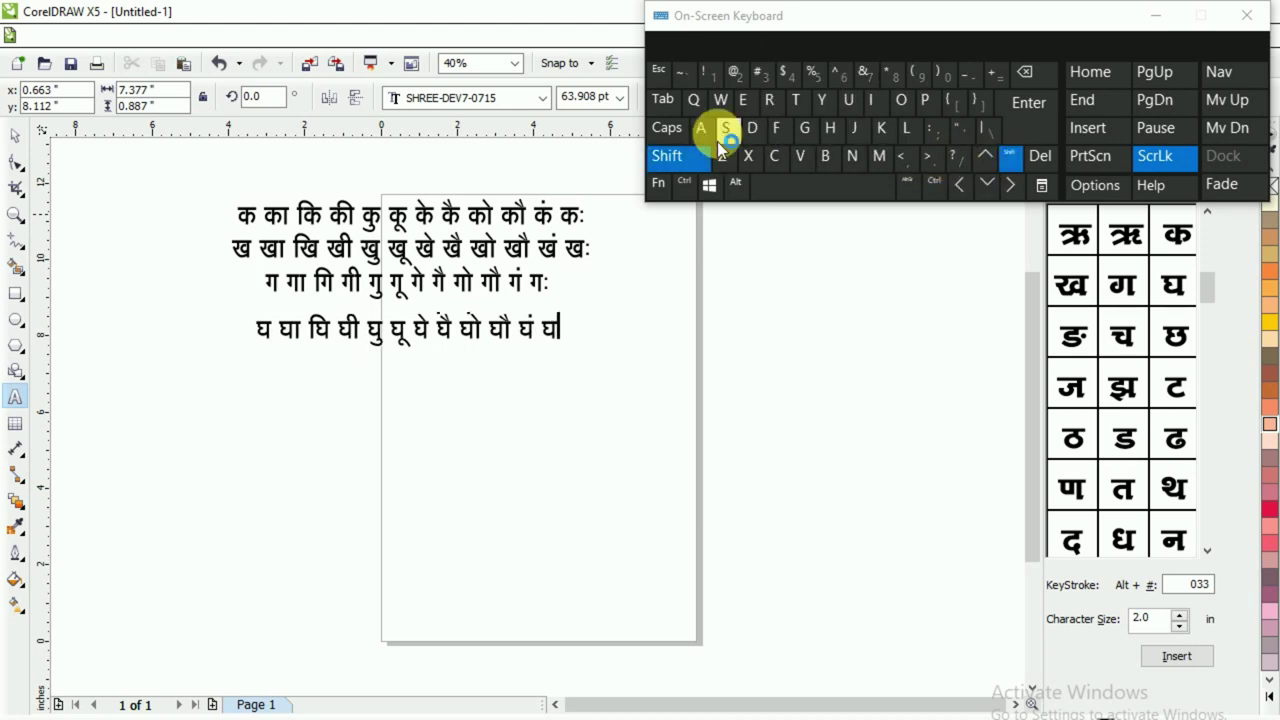
{"action": "left_click", "coordinate": [763, 74]}
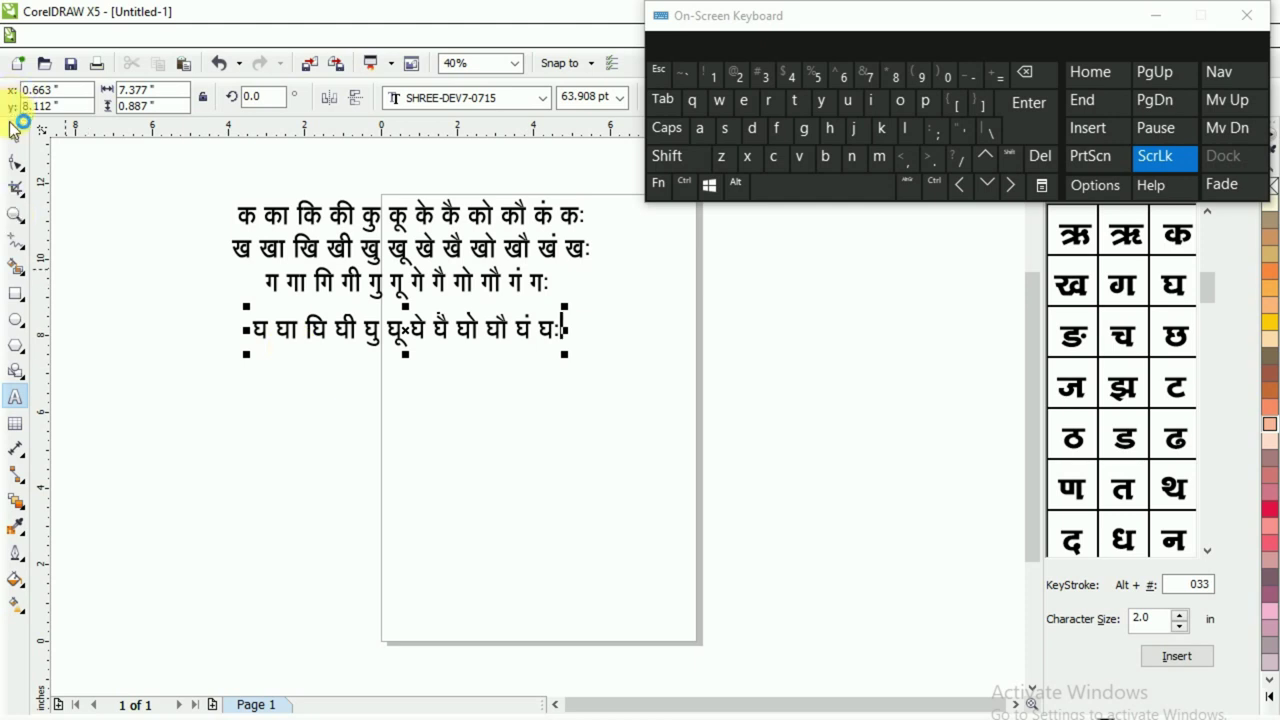
- Check the rows after घ in the online barakhadi chart, and place a copy of the घ line below it as a fifth line
{"action": "left_click", "coordinate": [737, 700]}
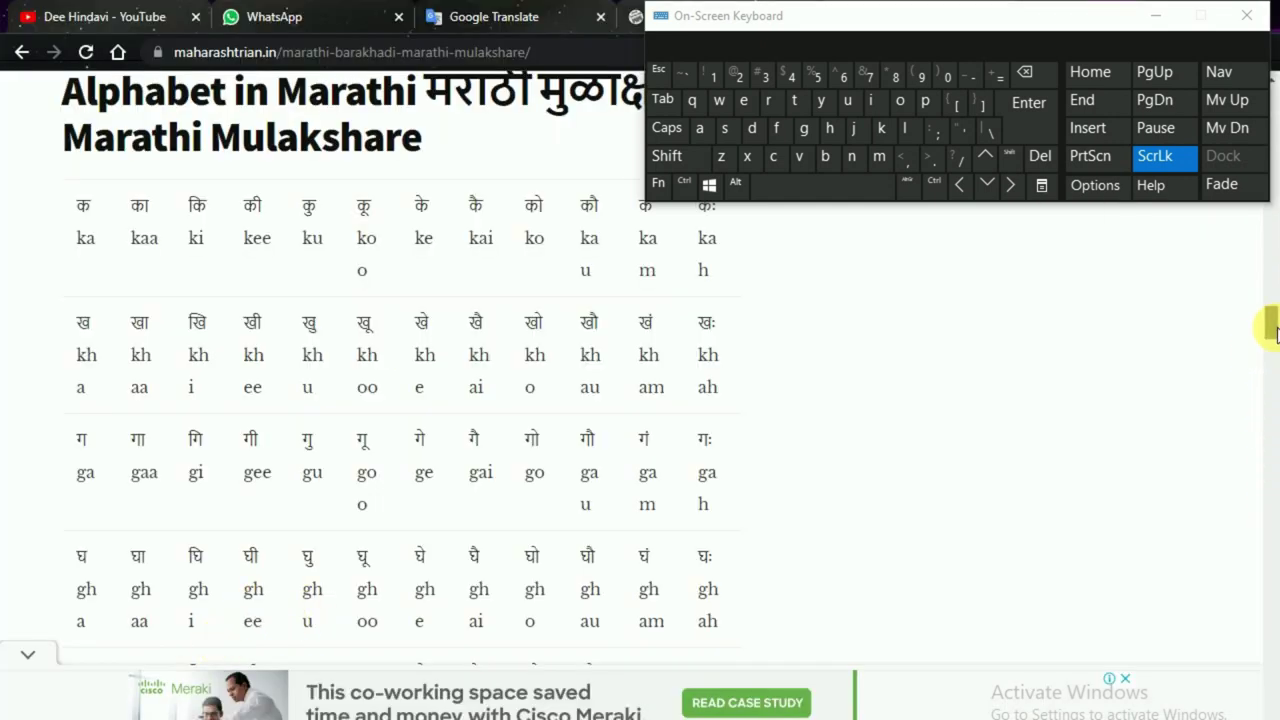
{"action": "scroll", "coordinate": [1272, 330], "scroll_direction": "down", "scroll_amount": 2}
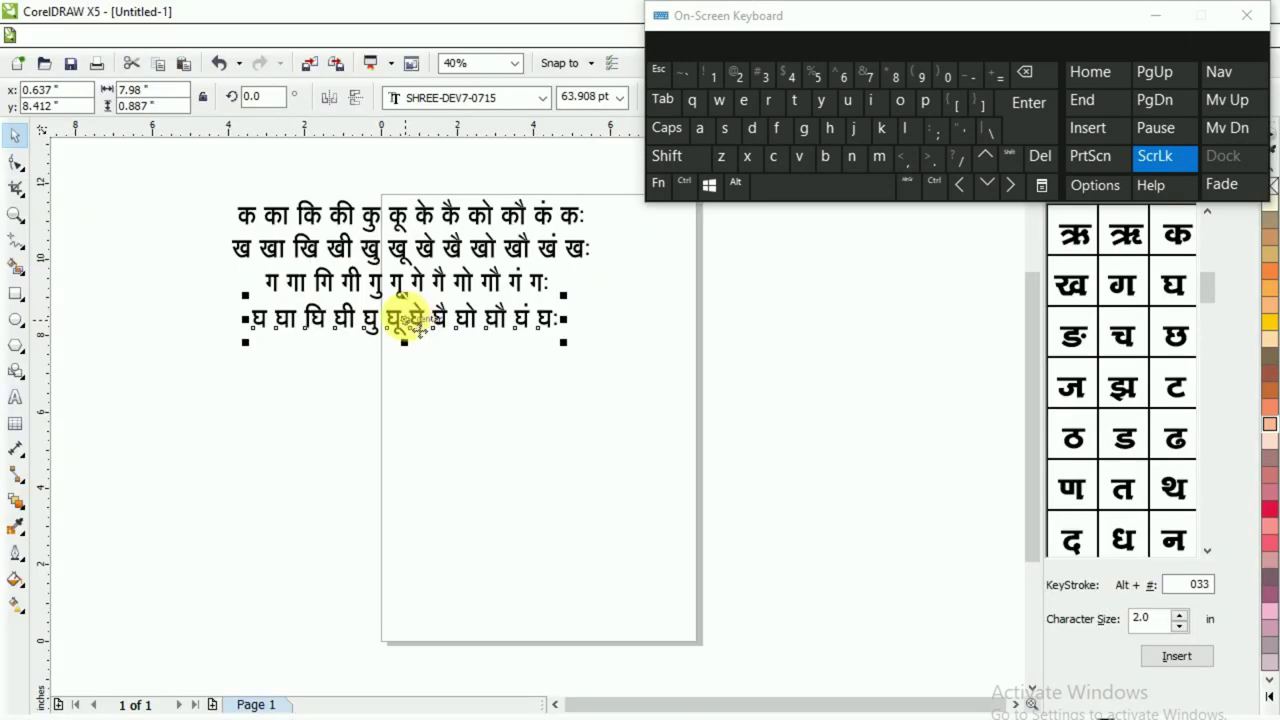
{"action": "left_click_drag", "start_coordinate": [400, 320], "coordinate": [432, 374]}
{"action": "left_click", "coordinate": [459, 386]}
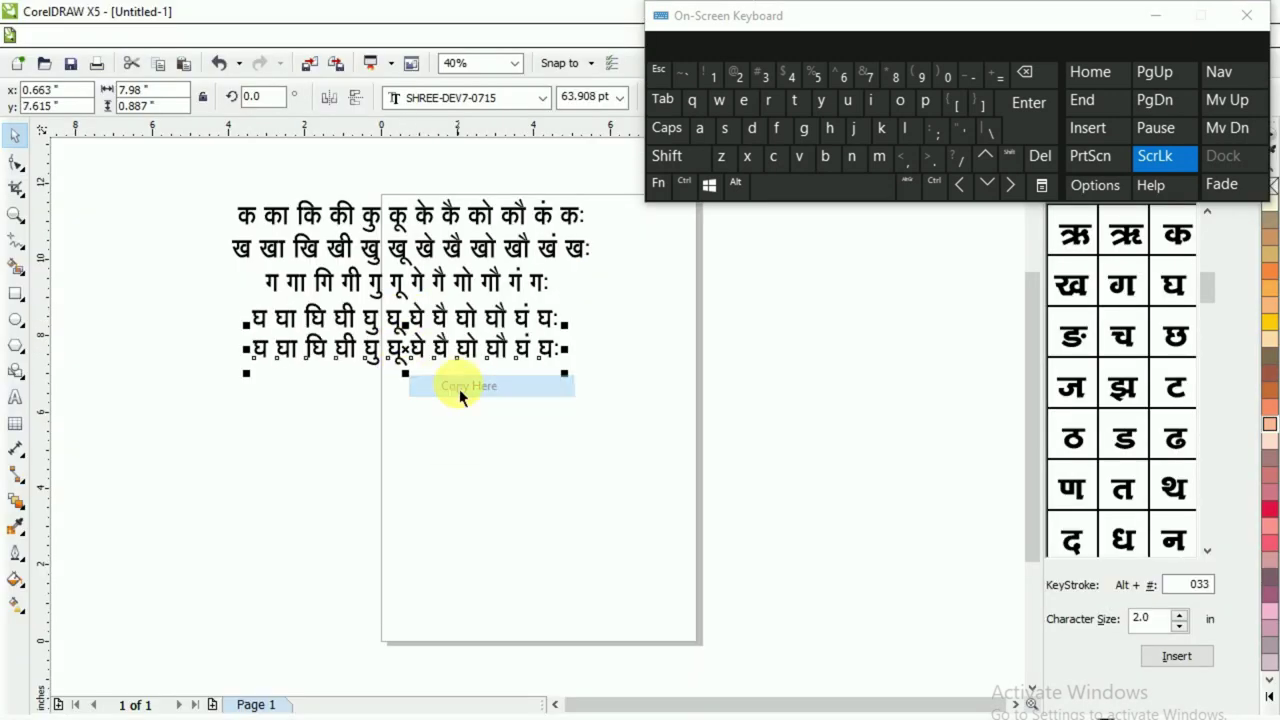
- Replace all the text of the copied fifth line with "च चा", followed by a space
{"action": "left_click", "coordinate": [15, 397]}
{"action": "key", "text": "ctrl+a"}
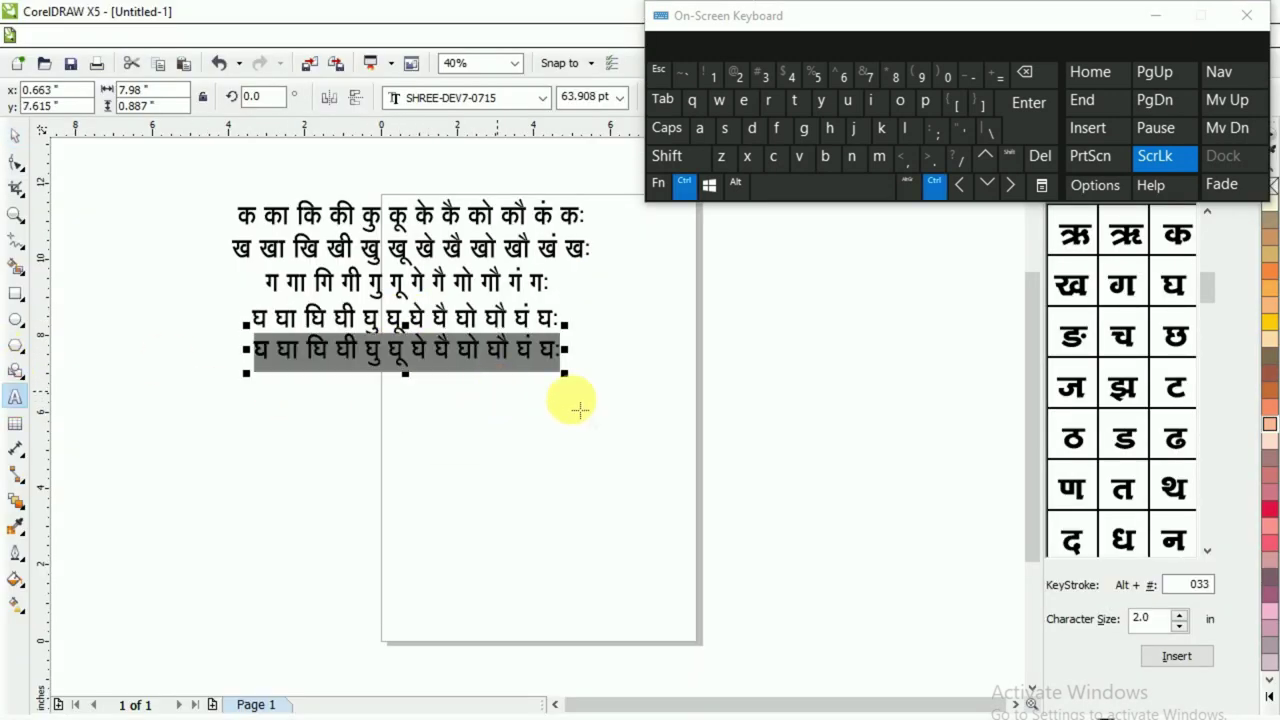
{"action": "left_click", "coordinate": [910, 128]}
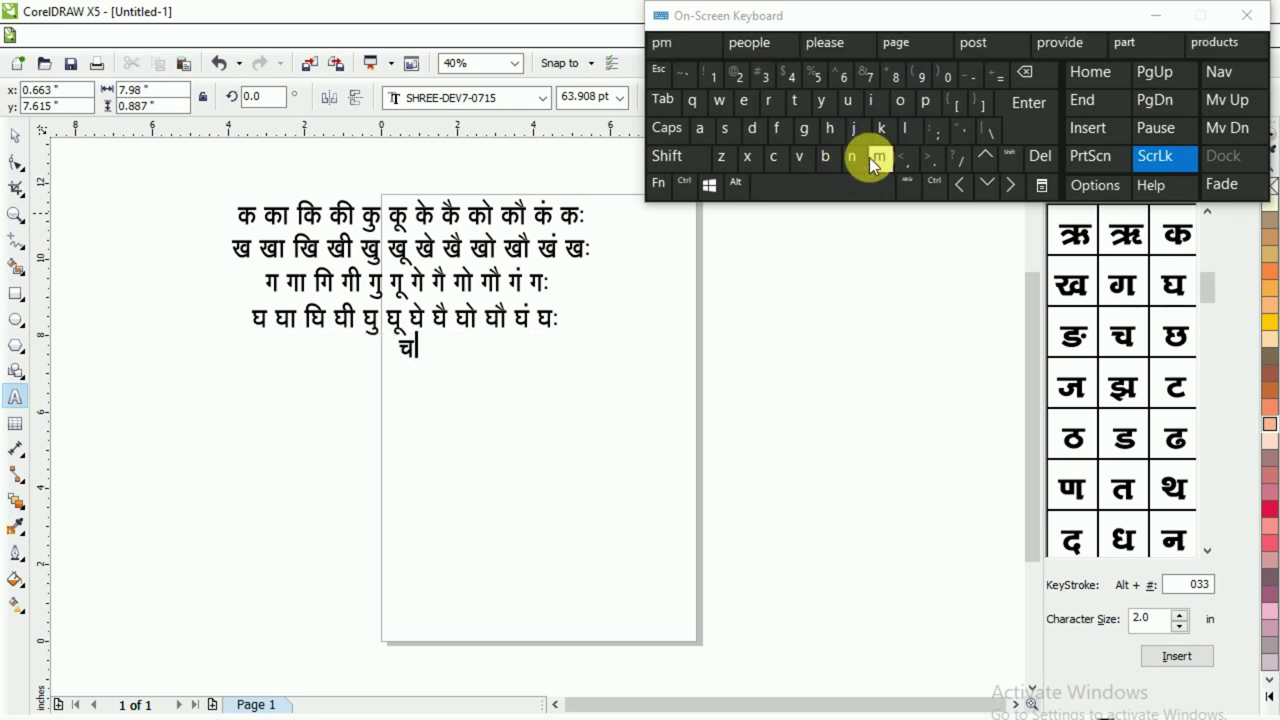
{"action": "left_click", "coordinate": [848, 186]}
{"action": "left_click", "coordinate": [929, 108]}
{"action": "left_click", "coordinate": [881, 128]}
{"action": "left_click", "coordinate": [862, 186]}
- Add "चि ची" to the च series in the fifth line, with a trailing space
{"action": "left_click", "coordinate": [927, 103]}
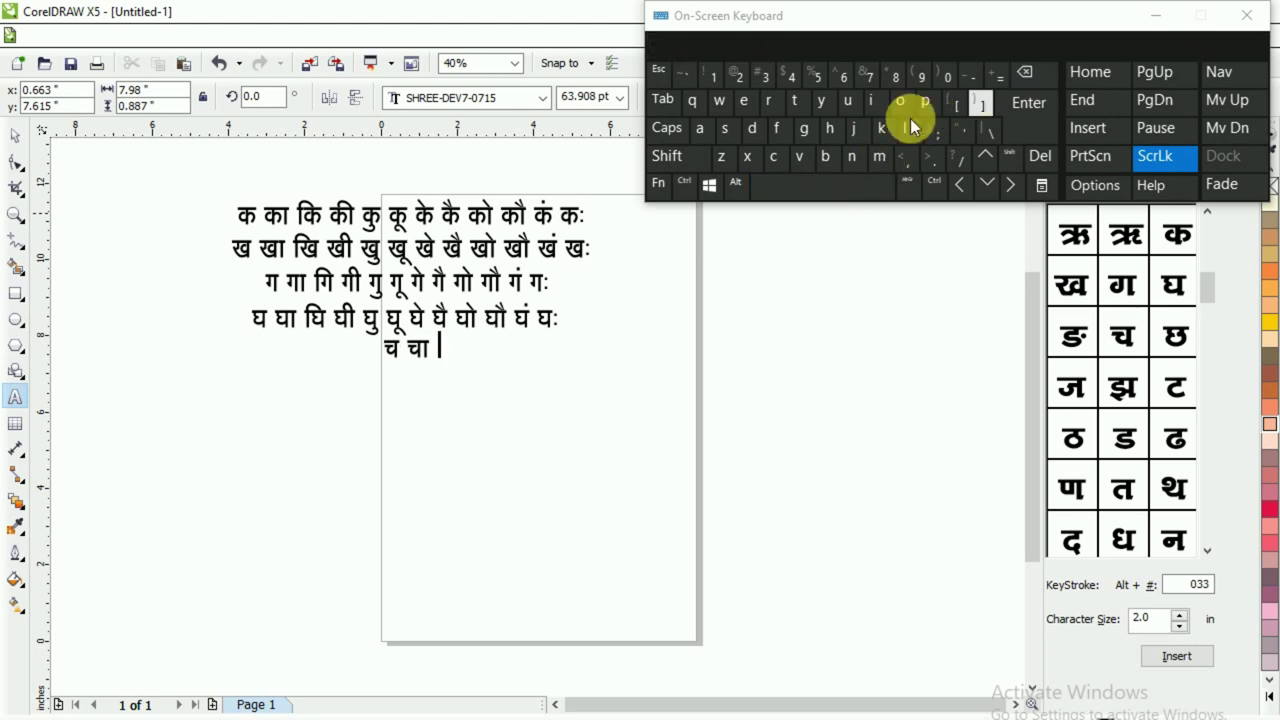
{"action": "left_click", "coordinate": [777, 128]}
{"action": "left_click", "coordinate": [922, 104]}
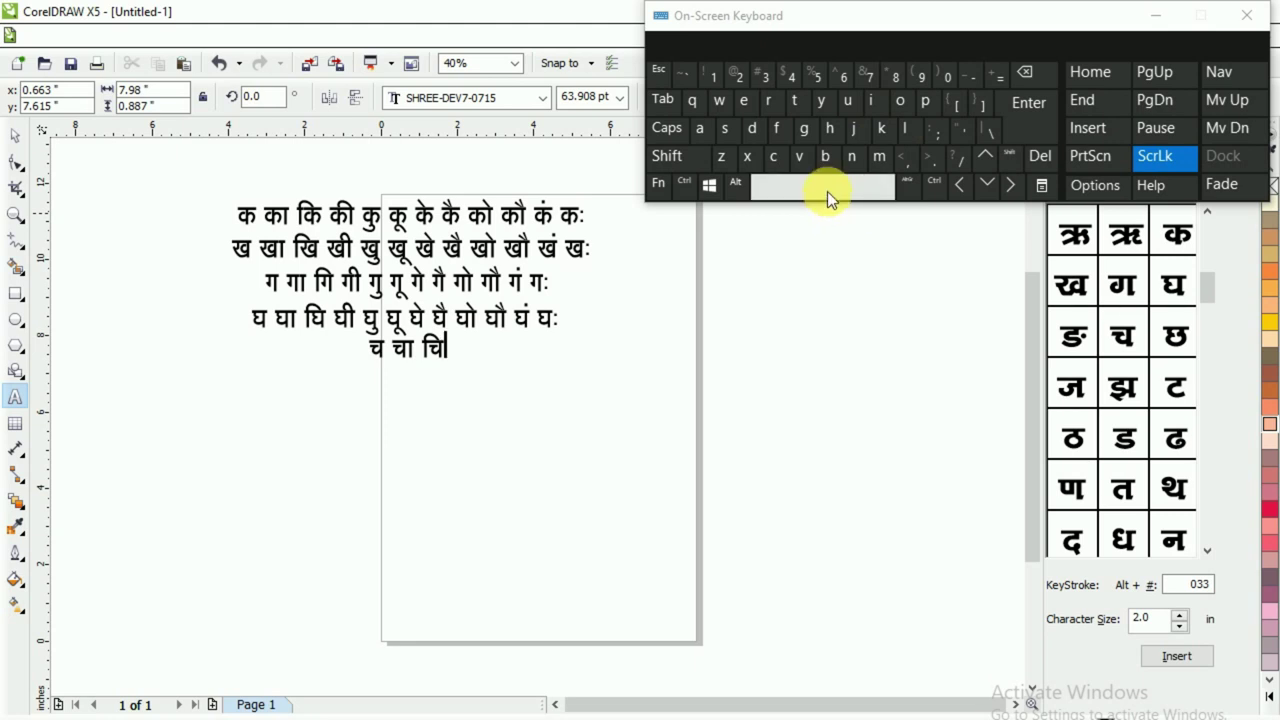
{"action": "left_click", "coordinate": [827, 191]}
{"action": "left_click", "coordinate": [927, 104]}
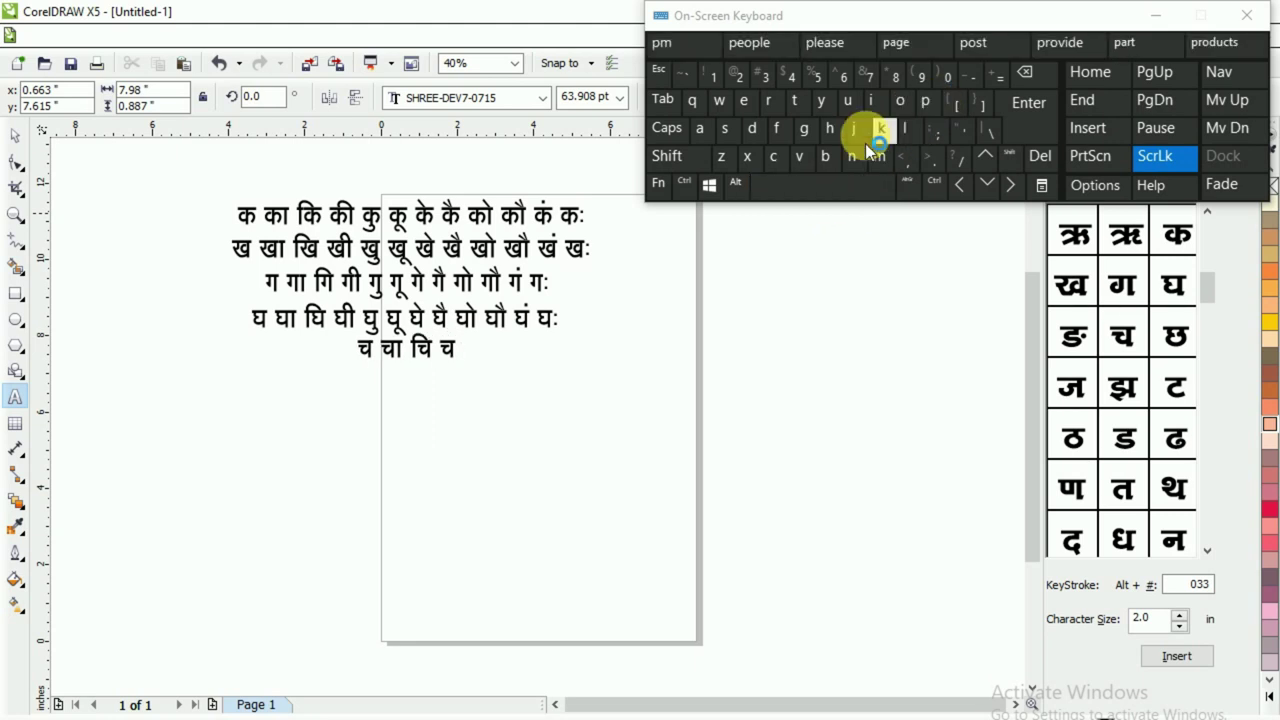
{"action": "left_click", "coordinate": [830, 135]}
{"action": "left_click", "coordinate": [836, 184]}
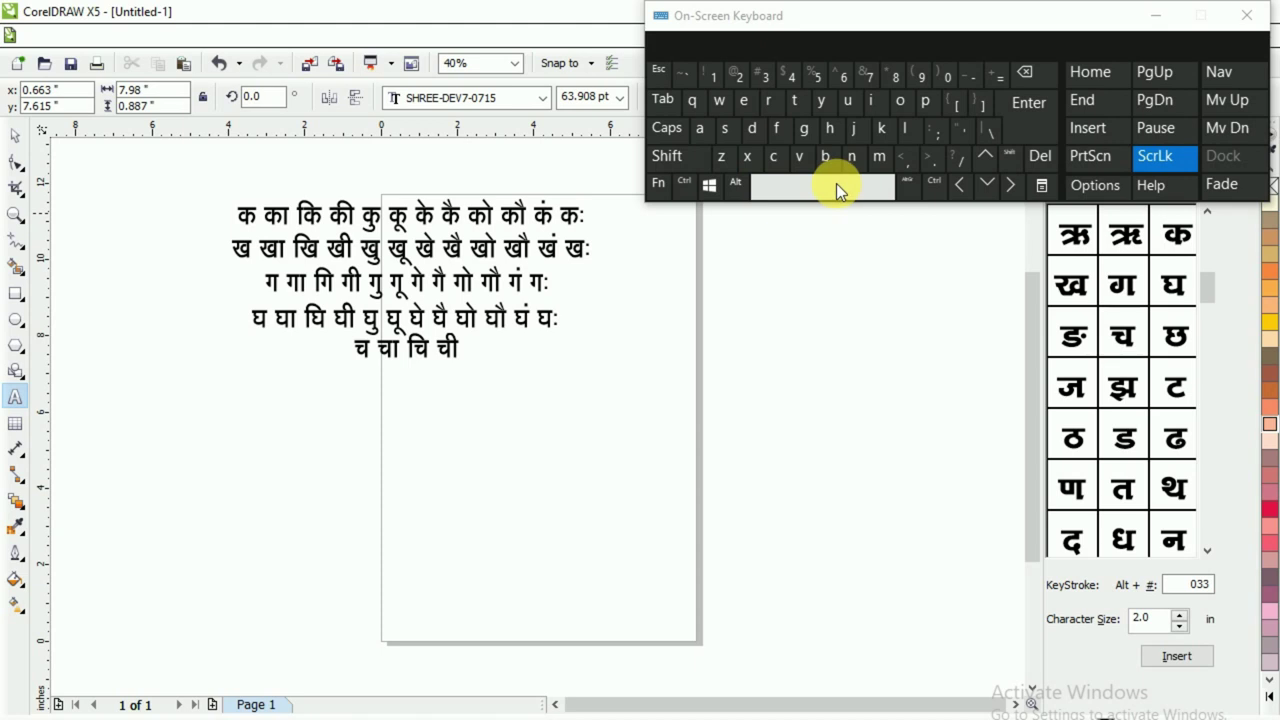
- Add "चु चू" to the च series in the fifth line, with a trailing space
{"action": "left_click", "coordinate": [920, 109]}
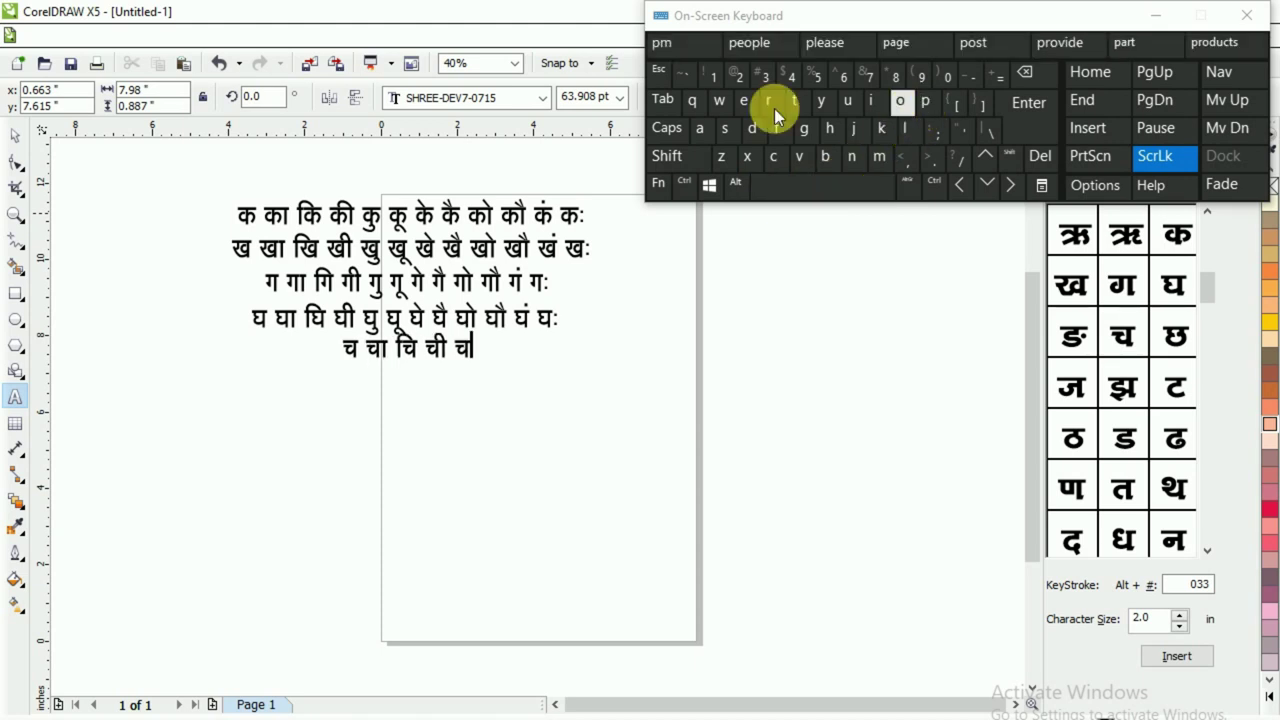
{"action": "left_click", "coordinate": [727, 132]}
{"action": "left_click", "coordinate": [810, 188]}
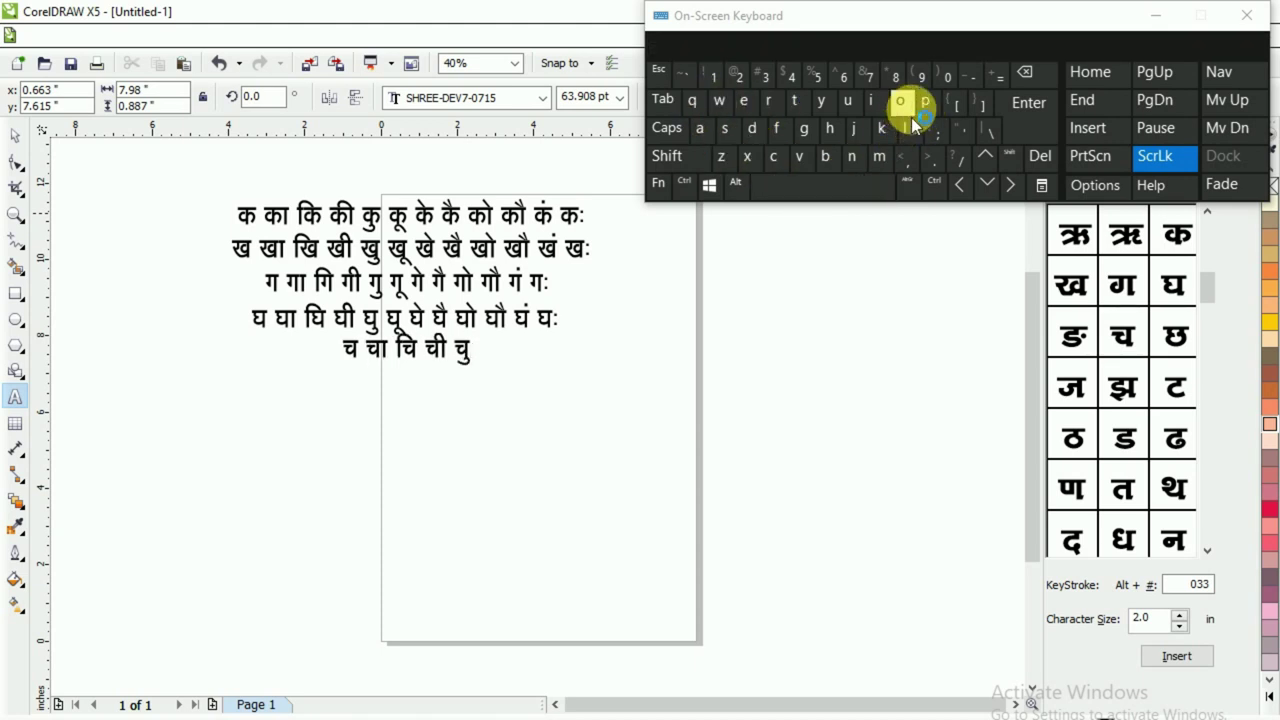
{"action": "left_click", "coordinate": [920, 106]}
{"action": "left_click", "coordinate": [720, 104]}
{"action": "left_click", "coordinate": [821, 192]}
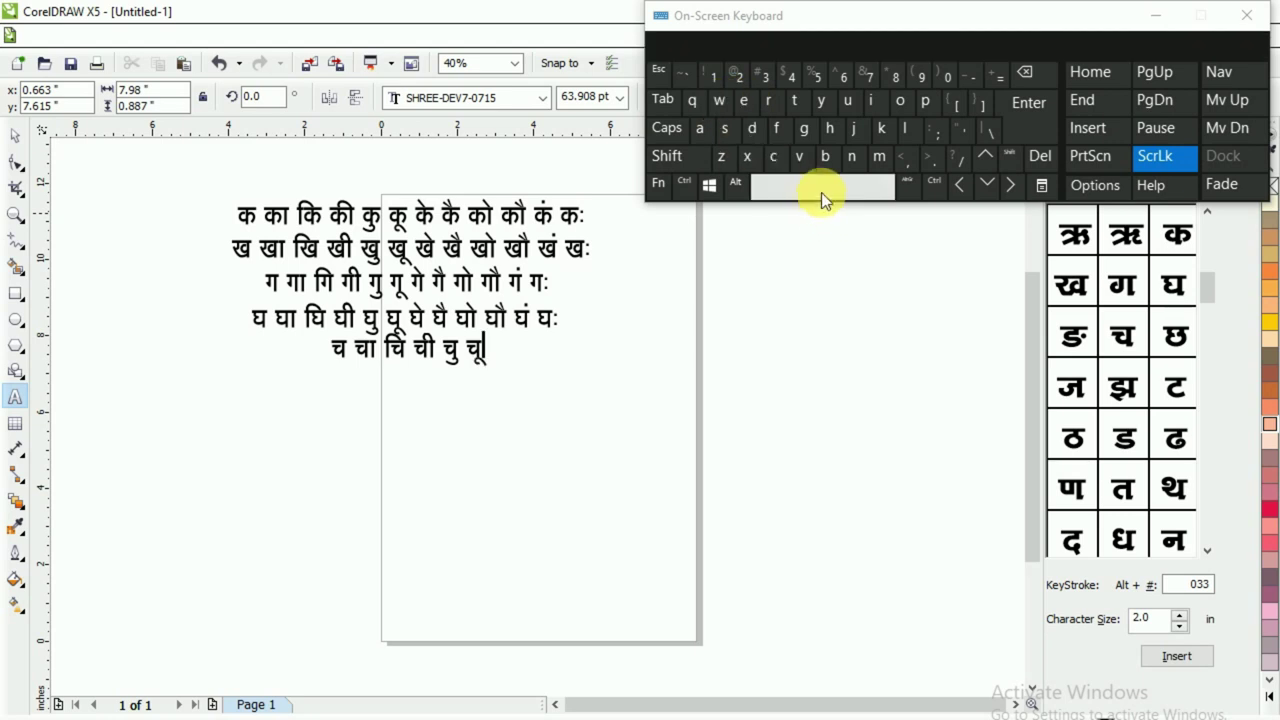
- Add "चे चै" to the च series in the fifth line, with a trailing space
{"action": "left_click", "coordinate": [925, 107]}
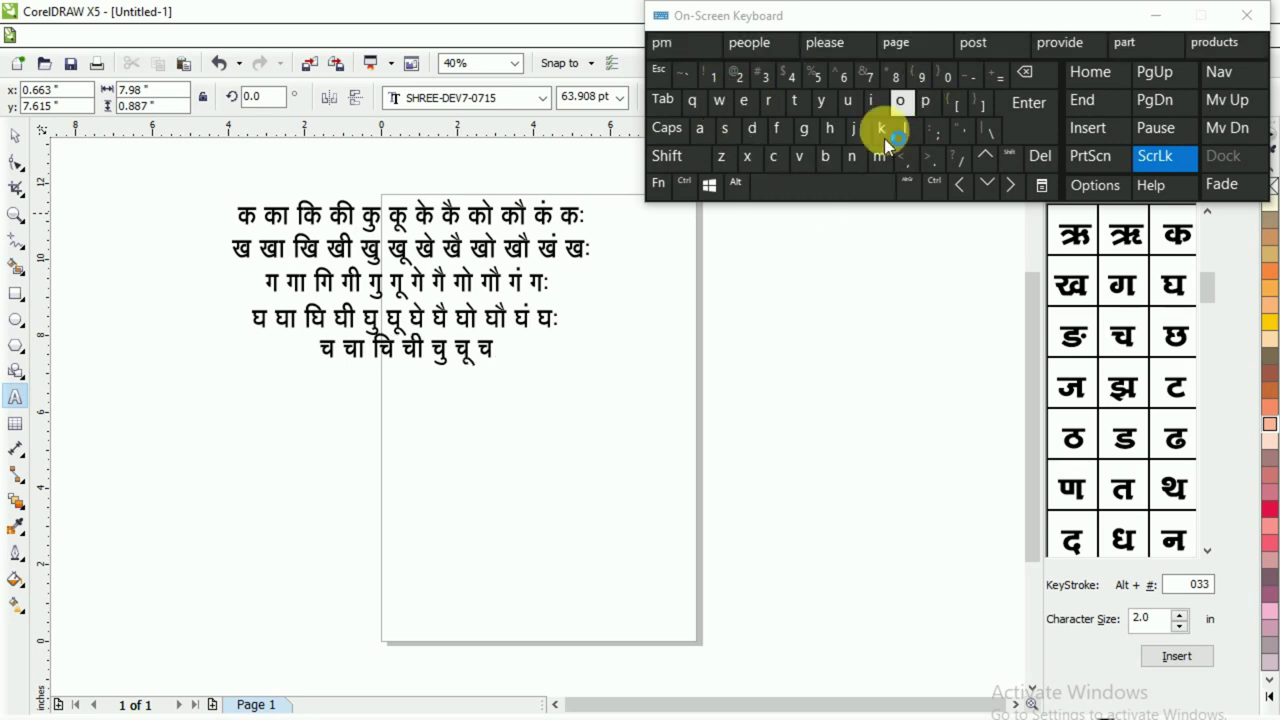
{"action": "left_click", "coordinate": [727, 129]}
{"action": "left_click", "coordinate": [809, 201]}
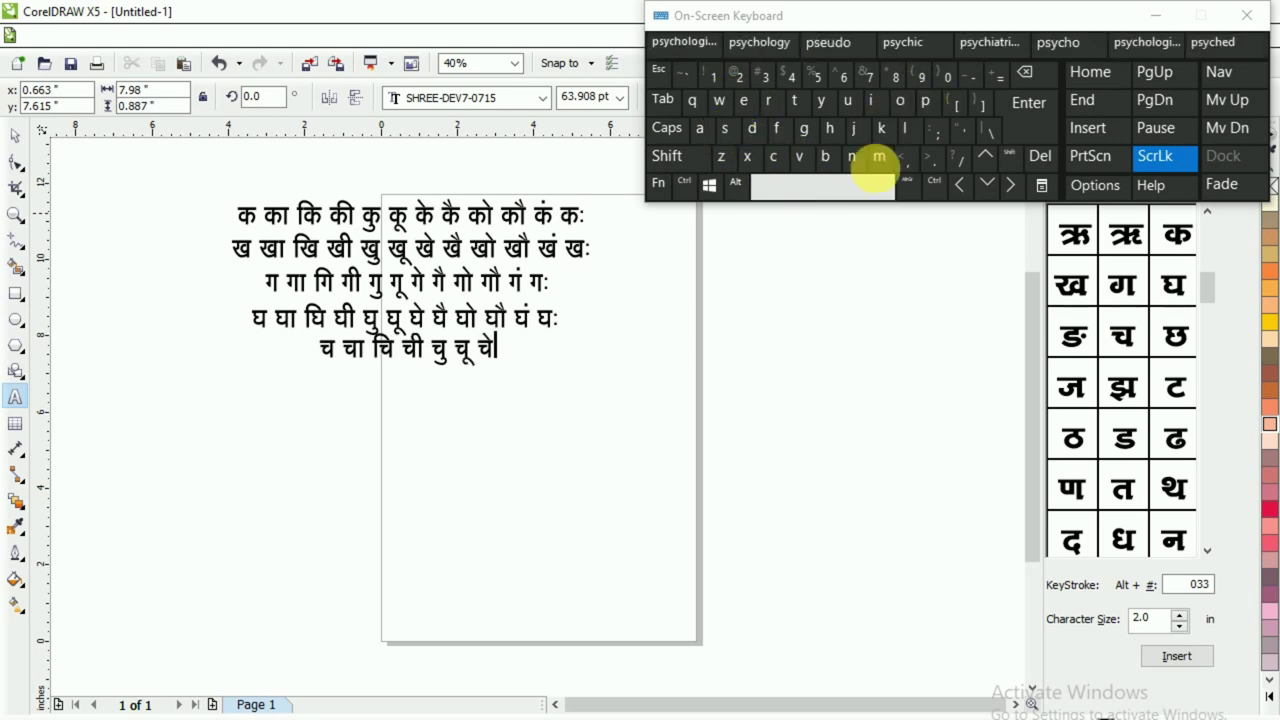
{"action": "left_click", "coordinate": [926, 107]}
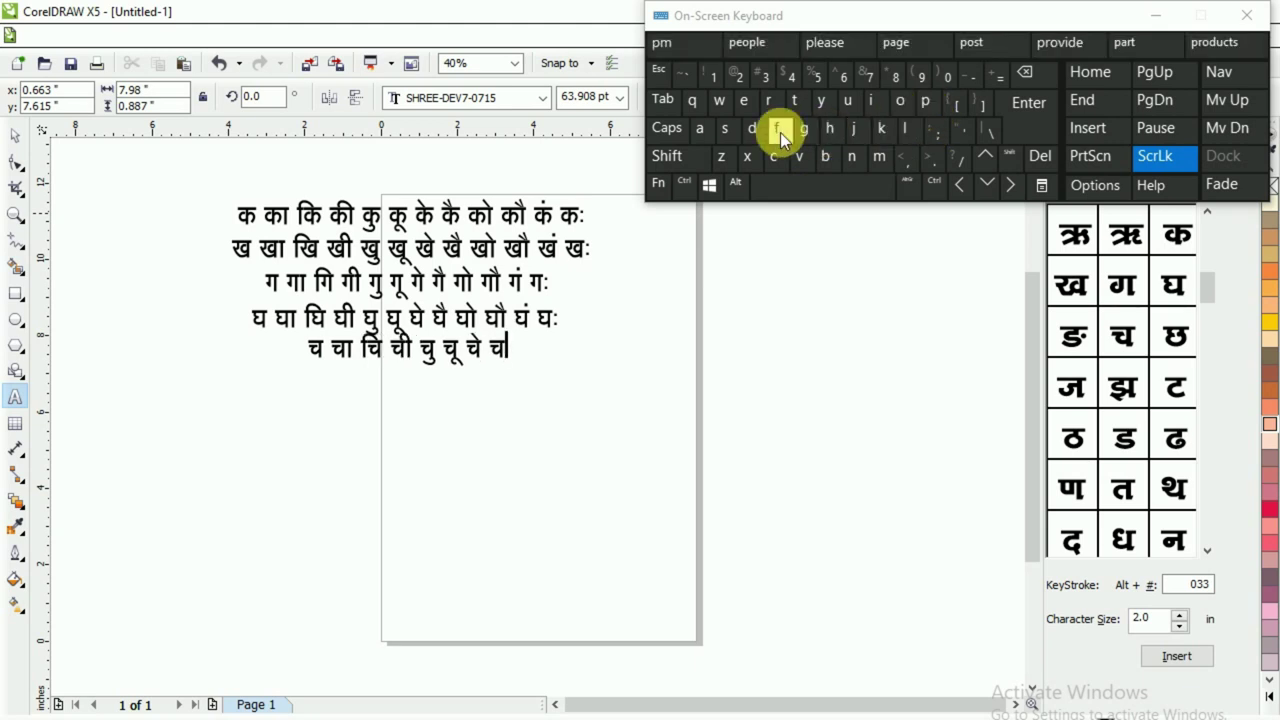
{"action": "left_click", "coordinate": [666, 156]}
{"action": "left_click", "coordinate": [726, 128]}
{"action": "left_click", "coordinate": [807, 196]}
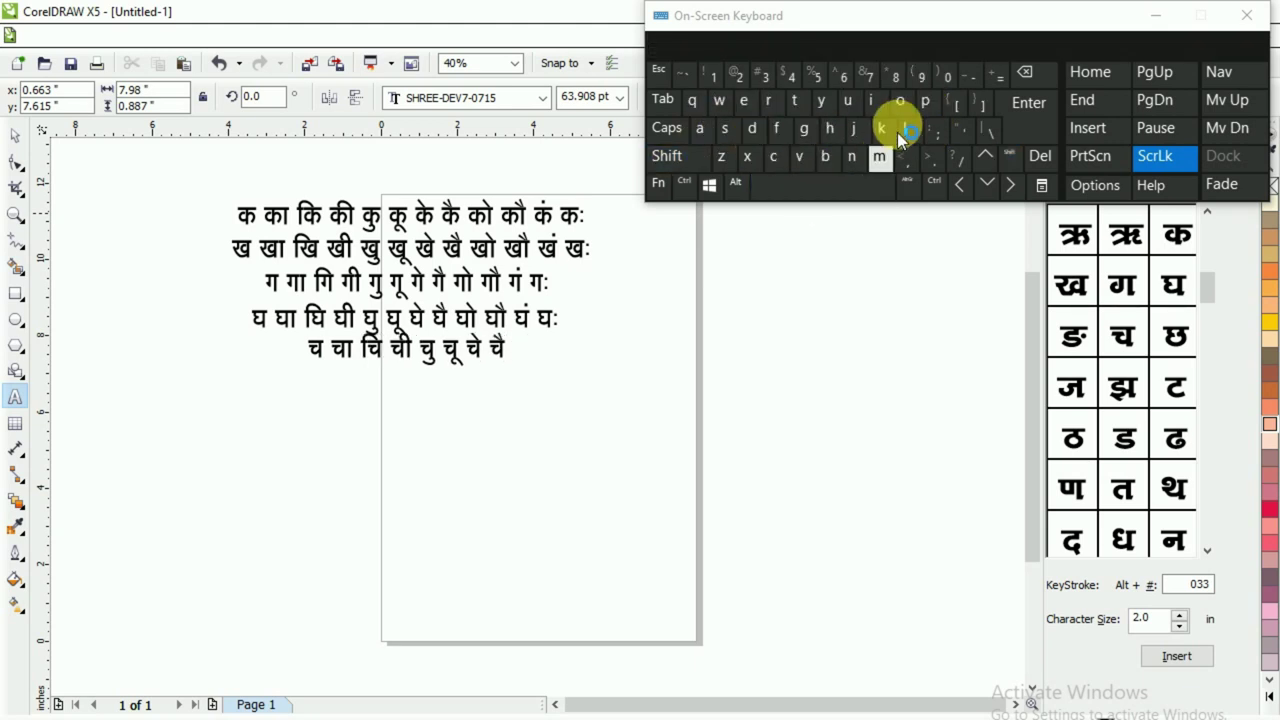
- Add "चो चौ" to the च series in the fifth line, with a trailing space
{"action": "left_click", "coordinate": [923, 104]}
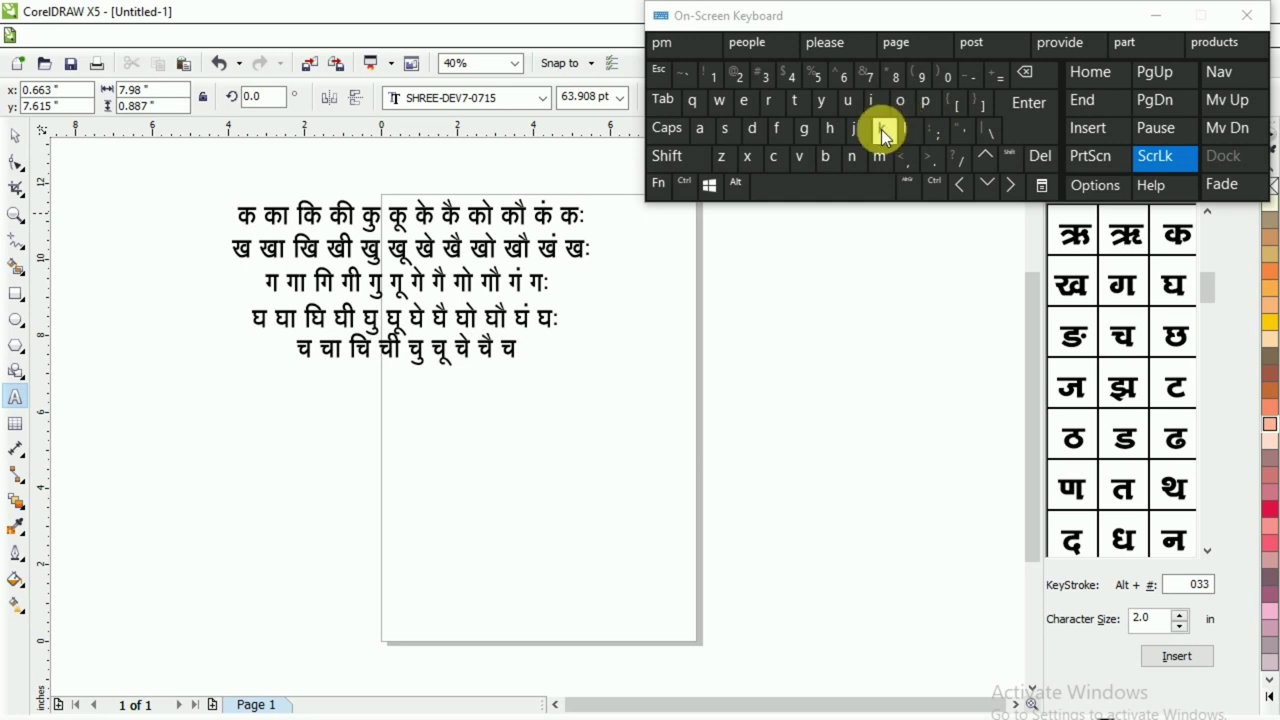
{"action": "left_click", "coordinate": [881, 129]}
{"action": "left_click", "coordinate": [727, 129]}
{"action": "left_click", "coordinate": [843, 188]}
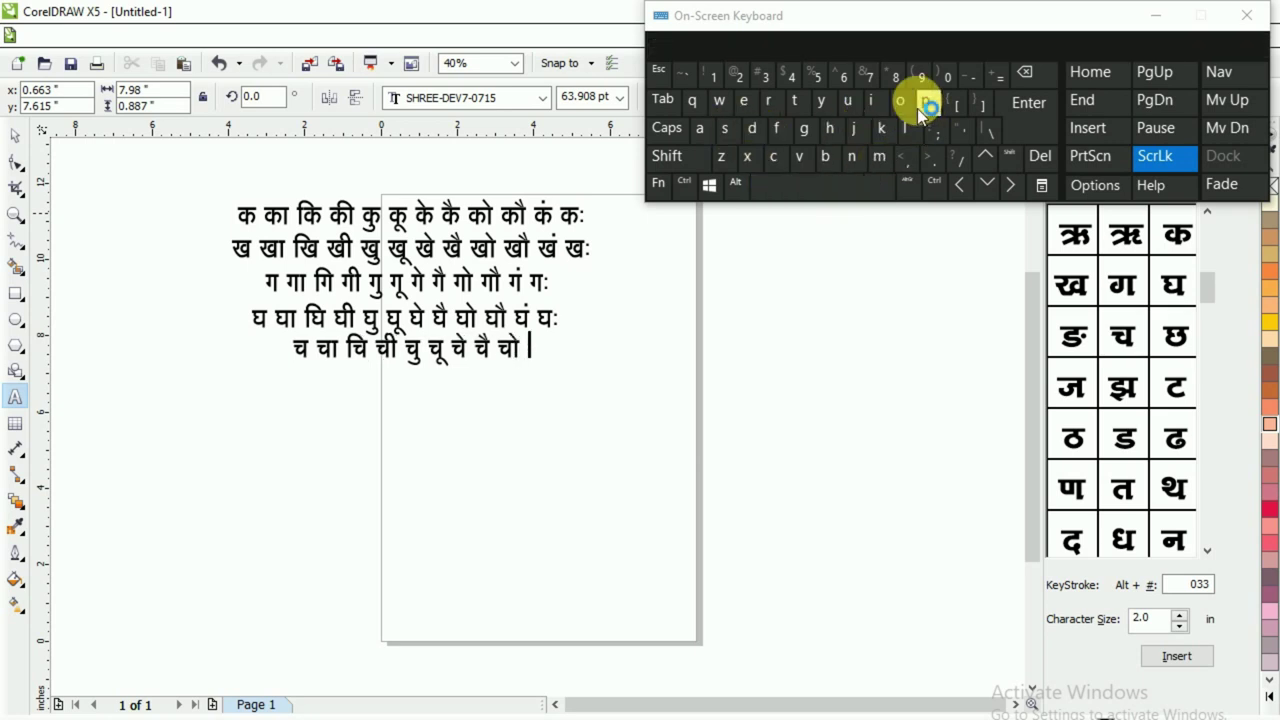
{"action": "left_click", "coordinate": [920, 104]}
{"action": "left_click", "coordinate": [882, 128]}
{"action": "left_click", "coordinate": [731, 130], "text": "shift"}
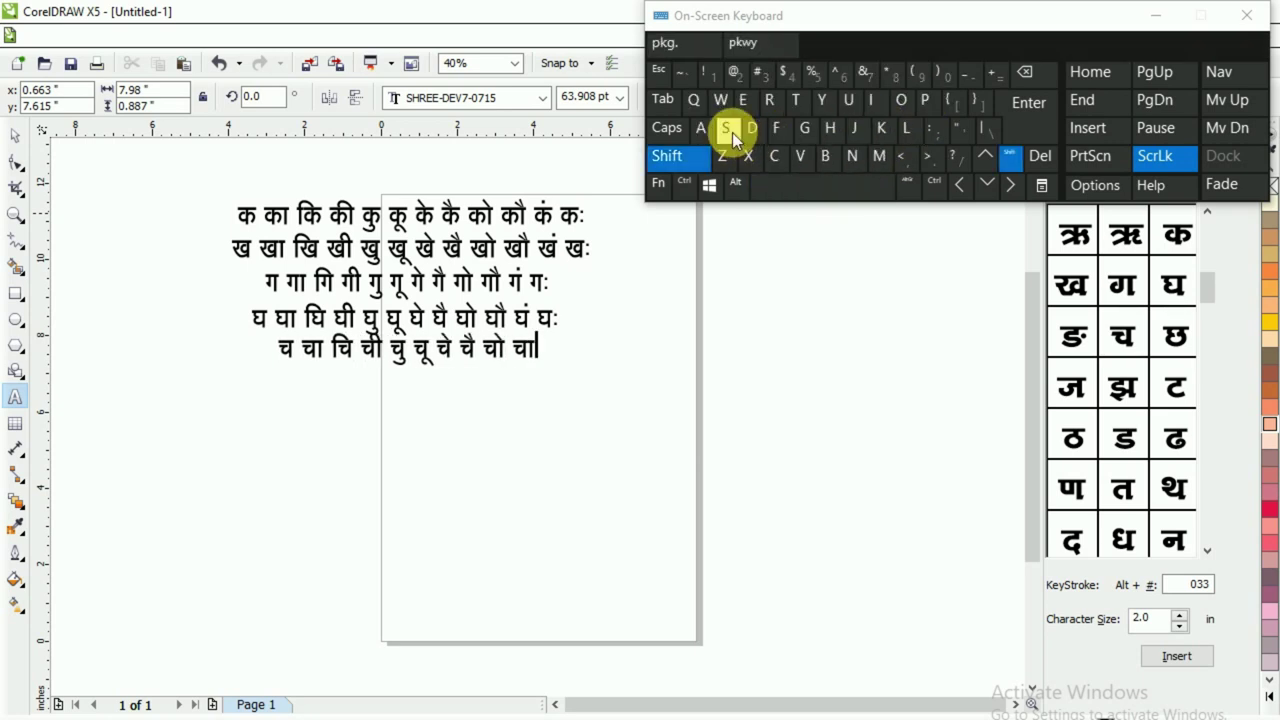
{"action": "left_click", "coordinate": [818, 182]}
- Complete the च series in the fifth line with "चं चः"
{"action": "left_click", "coordinate": [925, 102]}
{"action": "left_click", "coordinate": [752, 129]}
{"action": "left_click", "coordinate": [700, 129]}
{"action": "left_click", "coordinate": [805, 188]}
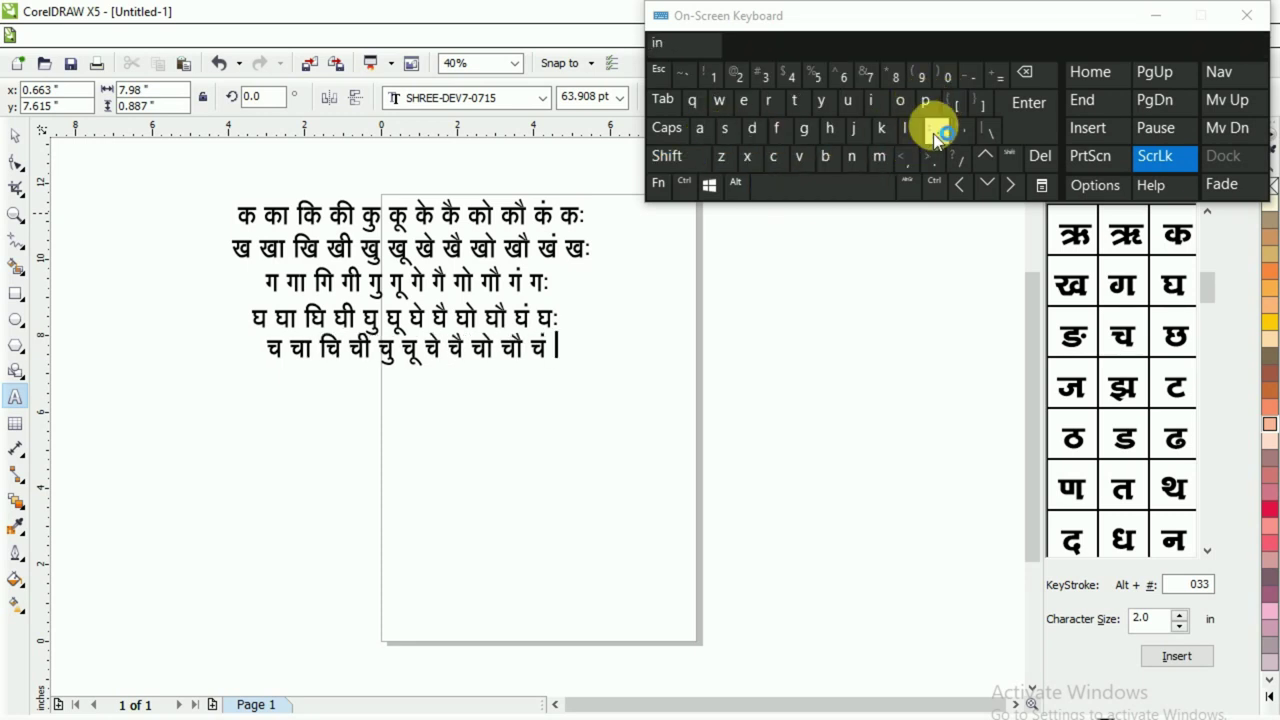
{"action": "left_click", "coordinate": [925, 102]}
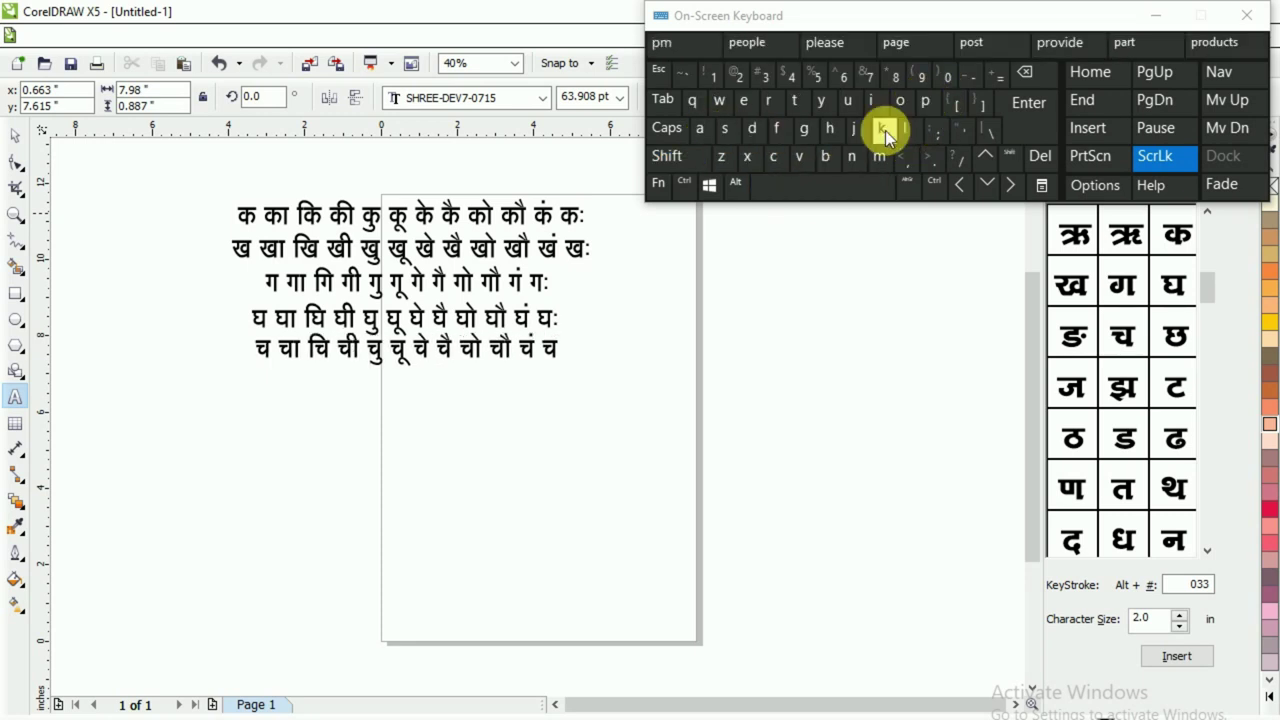
{"action": "left_click", "coordinate": [765, 77], "text": "shift"}
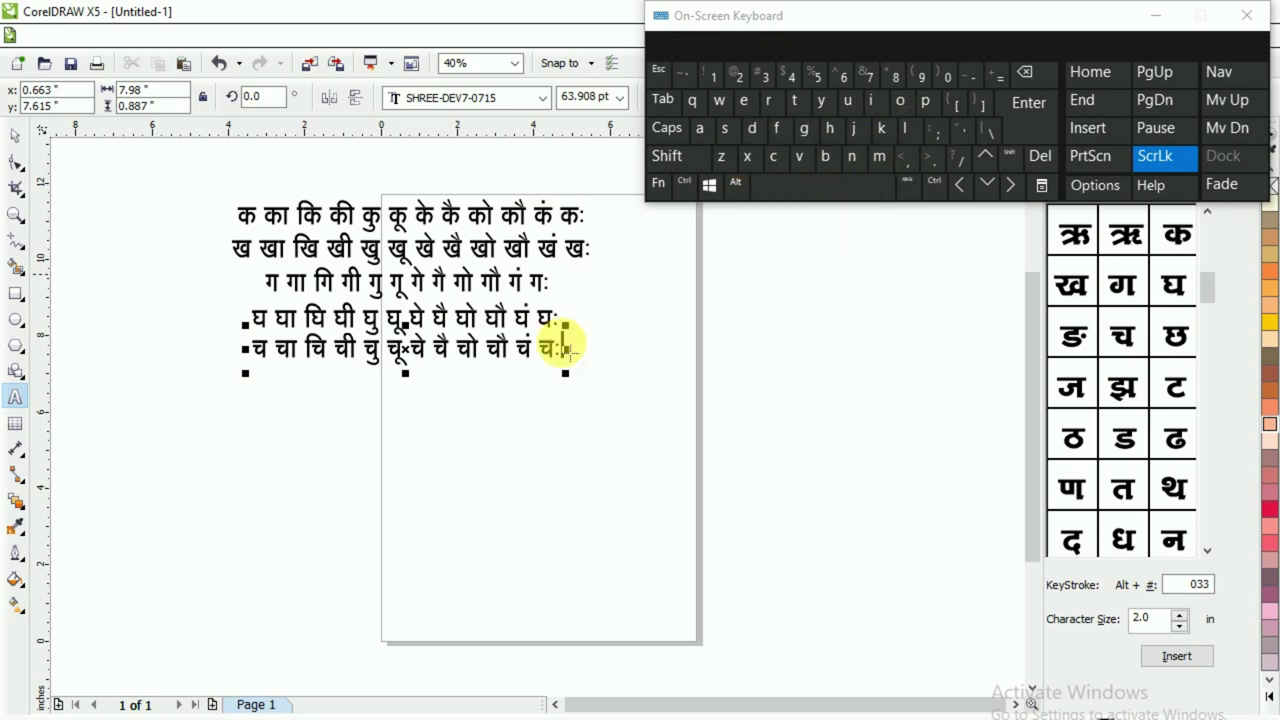
- Check the row after च in the online barakhadi chart, and place a copy of the च line below it as a sixth line
{"action": "left_click", "coordinate": [14, 133]}
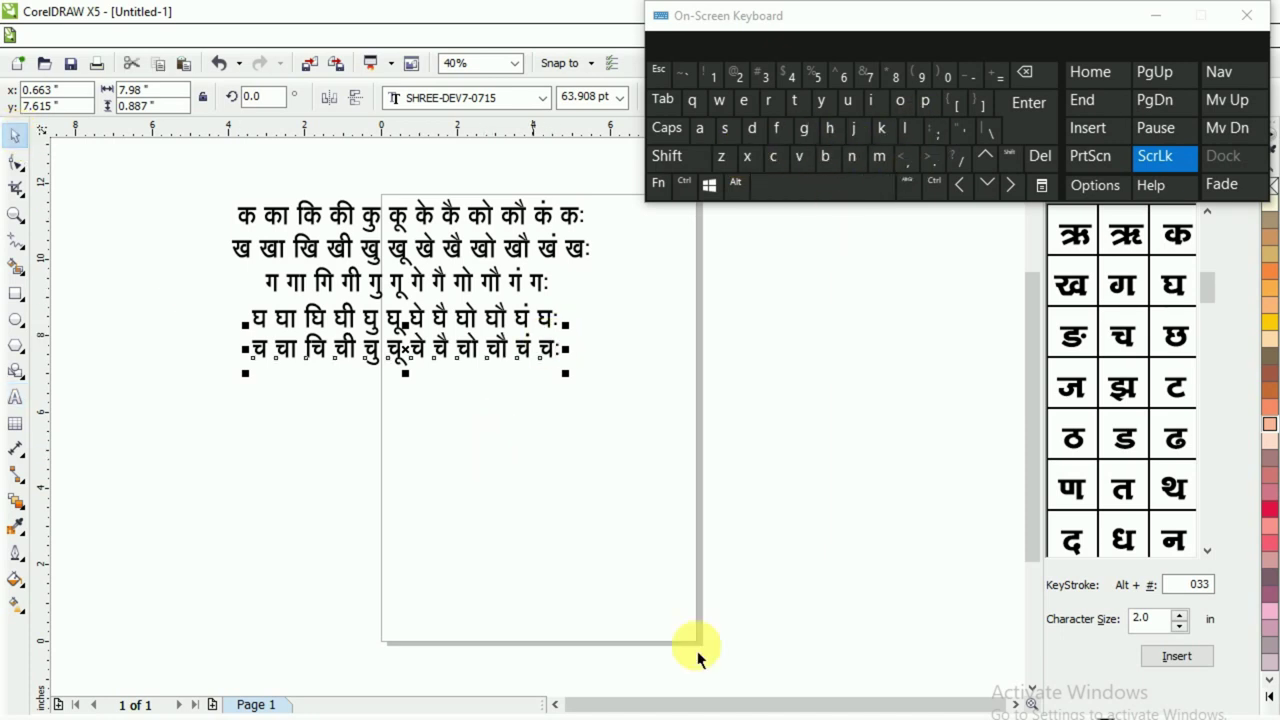
{"action": "left_click", "coordinate": [614, 700]}
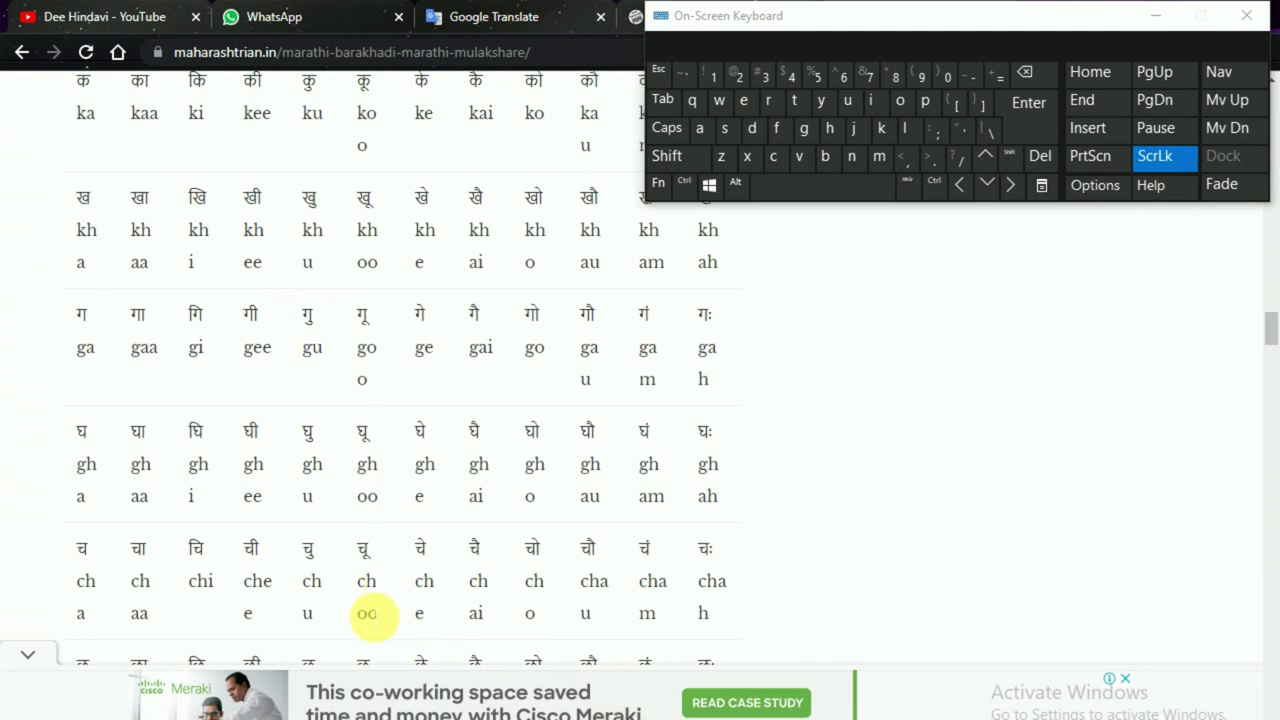
{"action": "scroll", "coordinate": [367, 613], "scroll_direction": "down", "scroll_amount": 1}
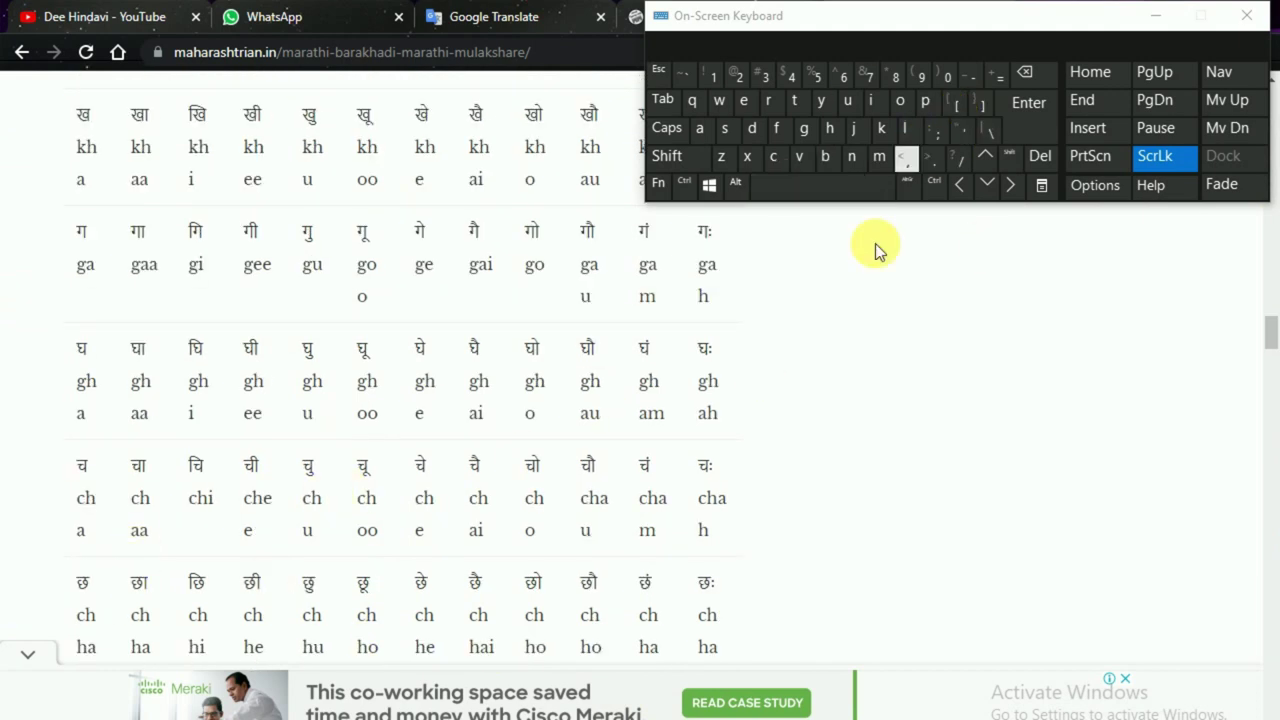
{"action": "key", "text": "alt+Tab"}
{"action": "right_click", "coordinate": [416, 398]}
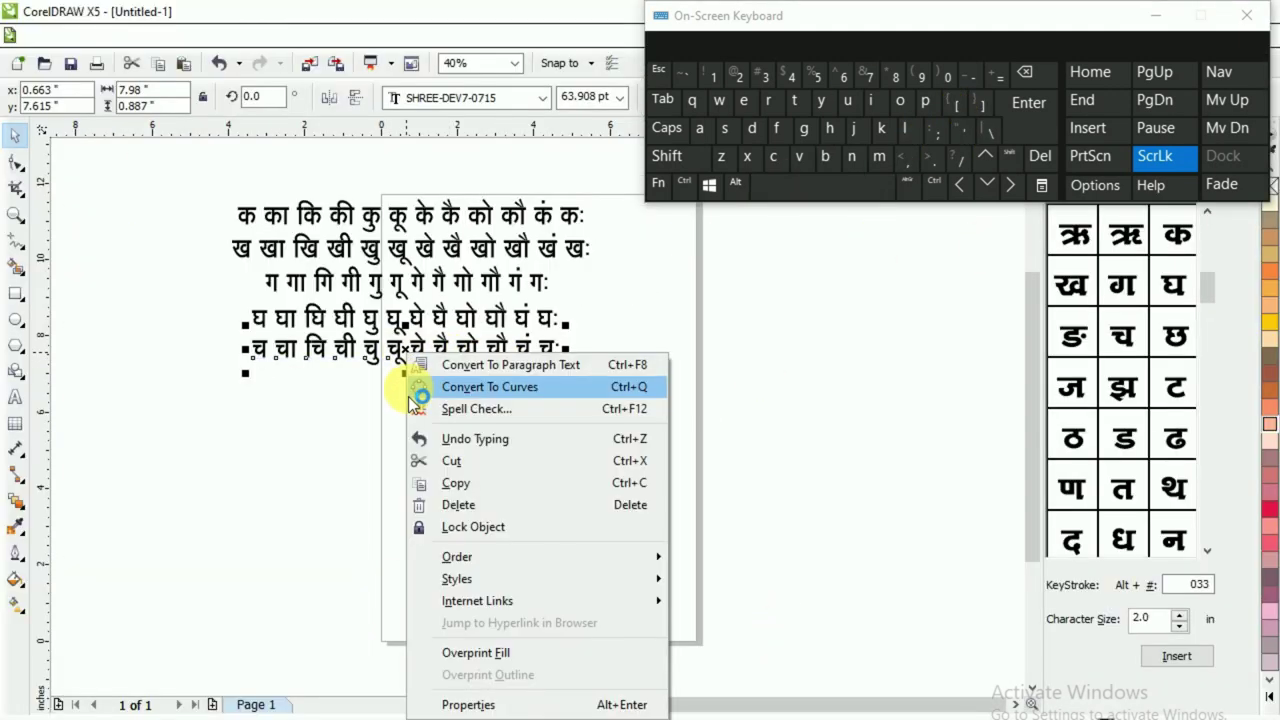
{"action": "left_click_drag", "start_coordinate": [371, 406], "coordinate": [367, 446]}
- Replace all the text of the copied sixth line with "छ छा"
{"action": "left_click", "coordinate": [15, 397]}
{"action": "left_click", "coordinate": [556, 388]}
{"action": "key", "text": "ctrl+a"}
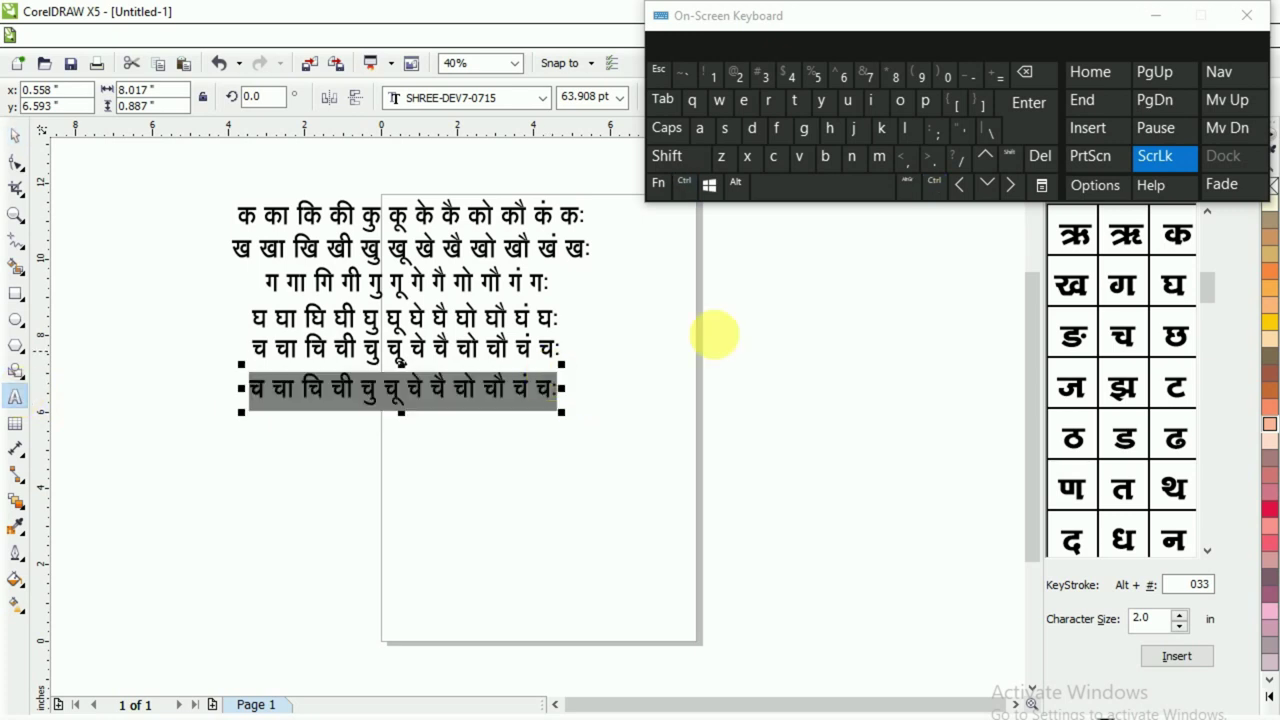
{"action": "left_click", "coordinate": [862, 190]}
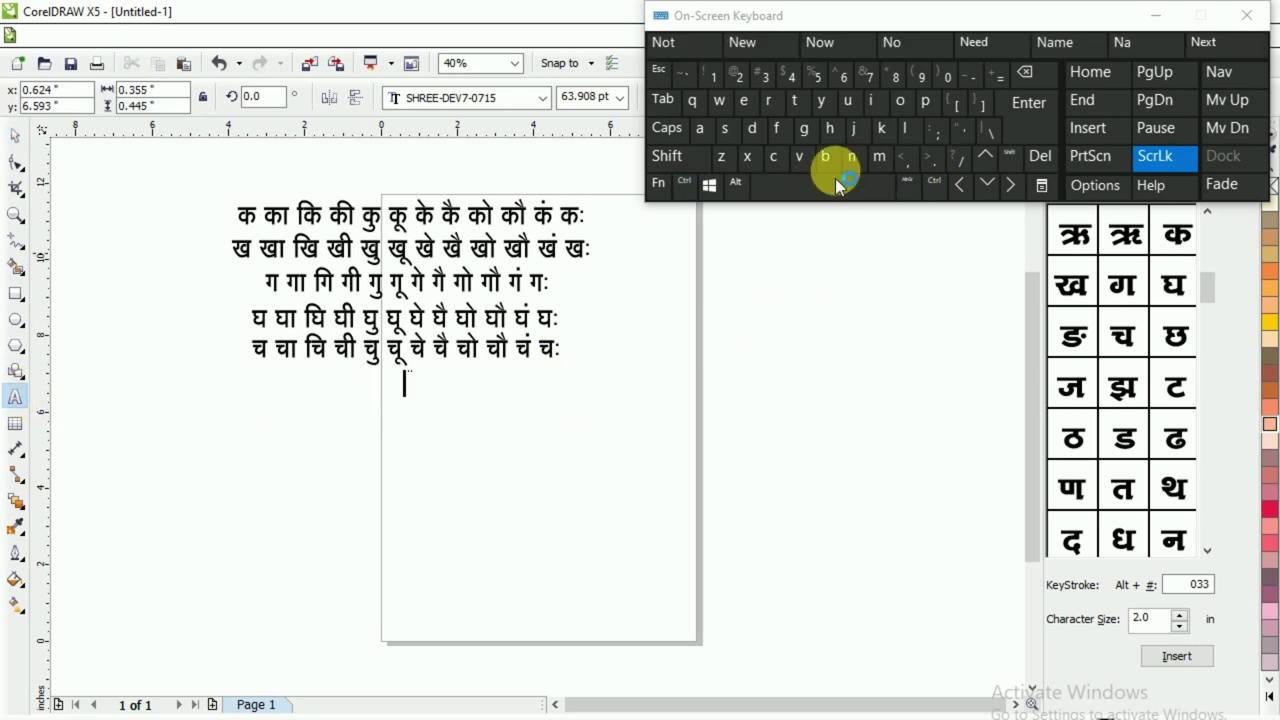
{"action": "left_click", "coordinate": [851, 160], "text": "shift"}
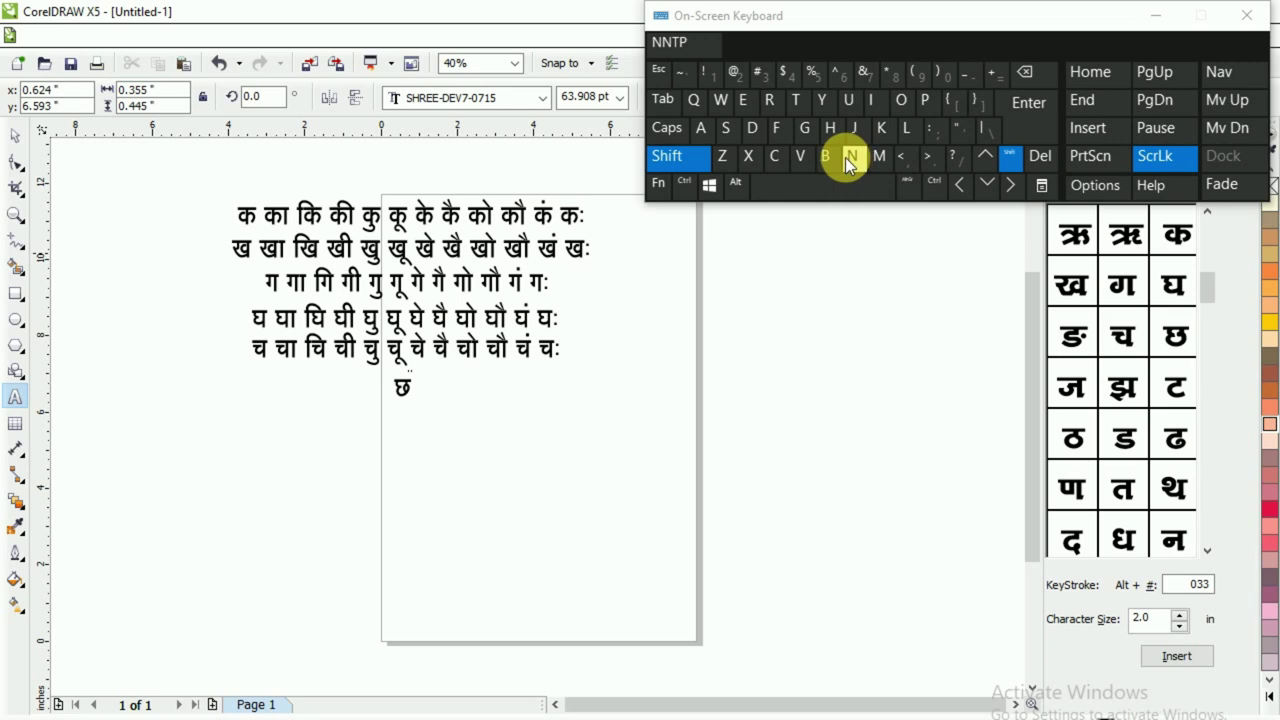
{"action": "left_click", "coordinate": [827, 188]}
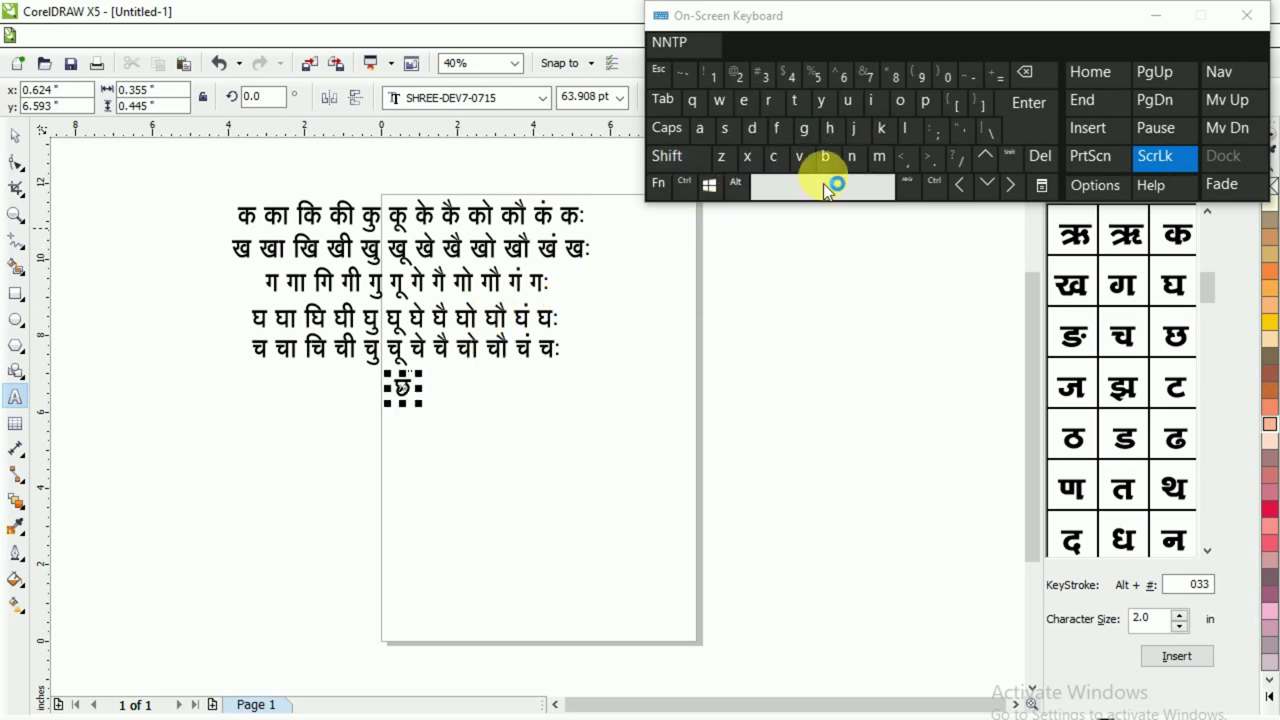
{"action": "key", "text": "shift"}
{"action": "left_click", "coordinate": [853, 162]}
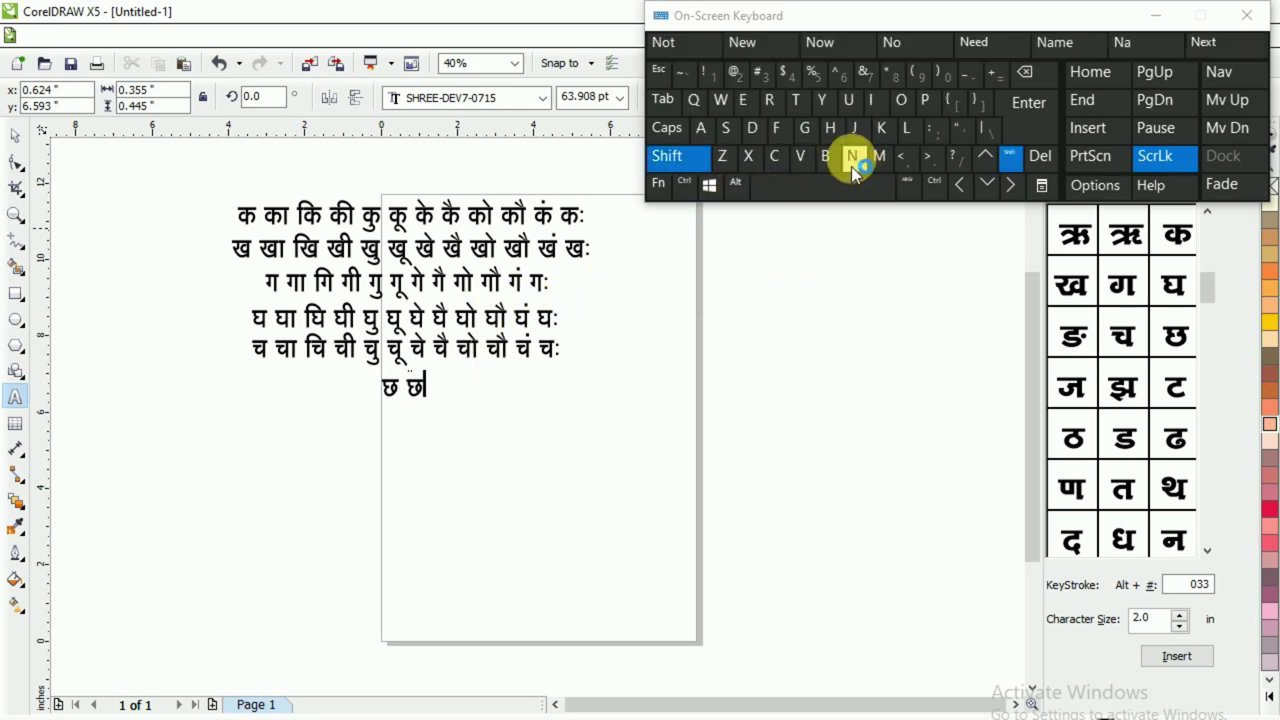
{"action": "left_click", "coordinate": [884, 132]}
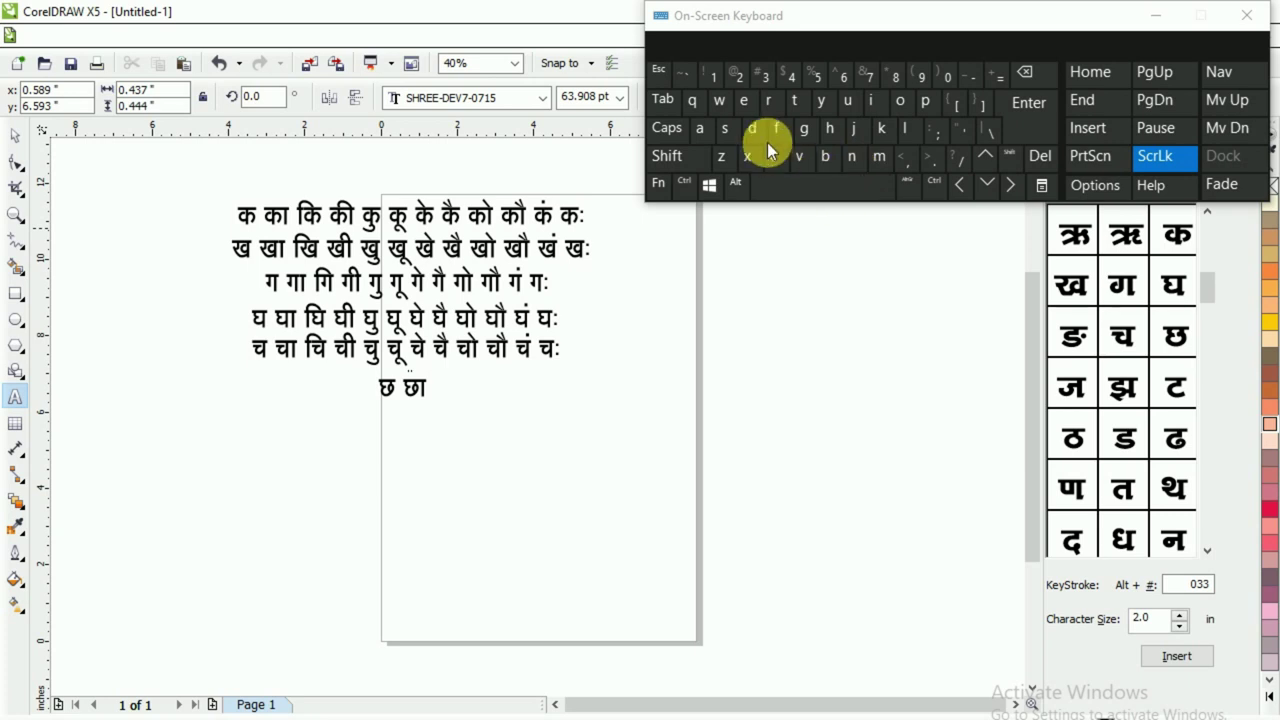
- Add "छि छी" to the छ series in the sixth line, with a trailing space
{"action": "left_click", "coordinate": [777, 129]}
{"action": "key", "text": "shift"}
{"action": "left_click", "coordinate": [851, 158]}
{"action": "left_click", "coordinate": [844, 186]}
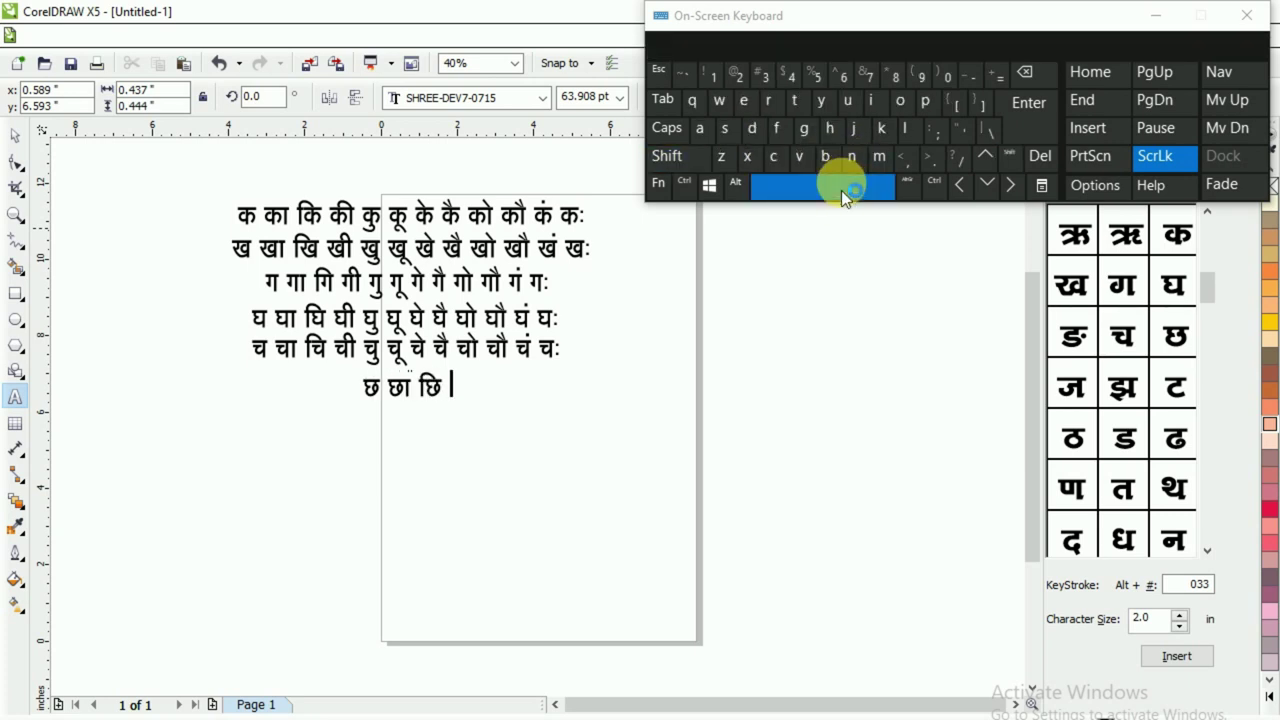
{"action": "key", "text": "shift"}
{"action": "left_click", "coordinate": [851, 162]}
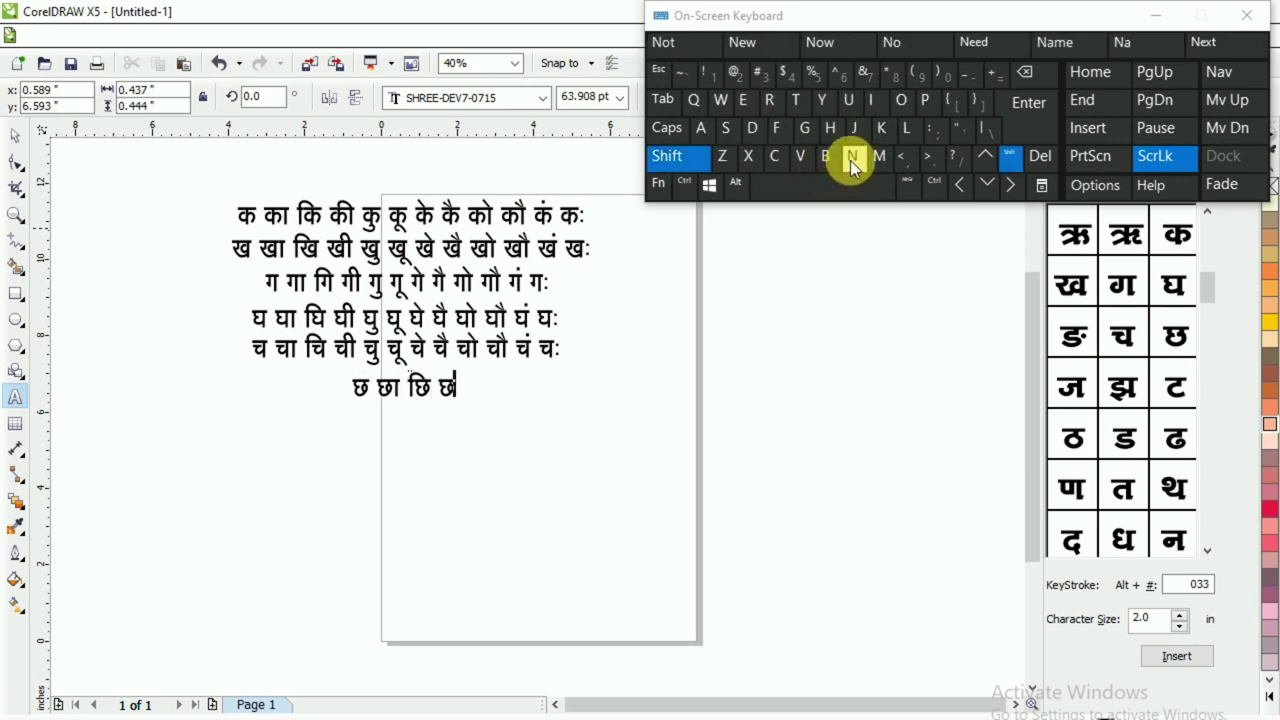
{"action": "left_click", "coordinate": [833, 136]}
{"action": "left_click", "coordinate": [848, 182]}
- Add "छु छू" to the छ series in the sixth line, with a trailing space
{"action": "left_click", "coordinate": [851, 157], "text": "shift"}
{"action": "left_click", "coordinate": [695, 101], "text": "shift"}
{"action": "left_click", "coordinate": [823, 184]}
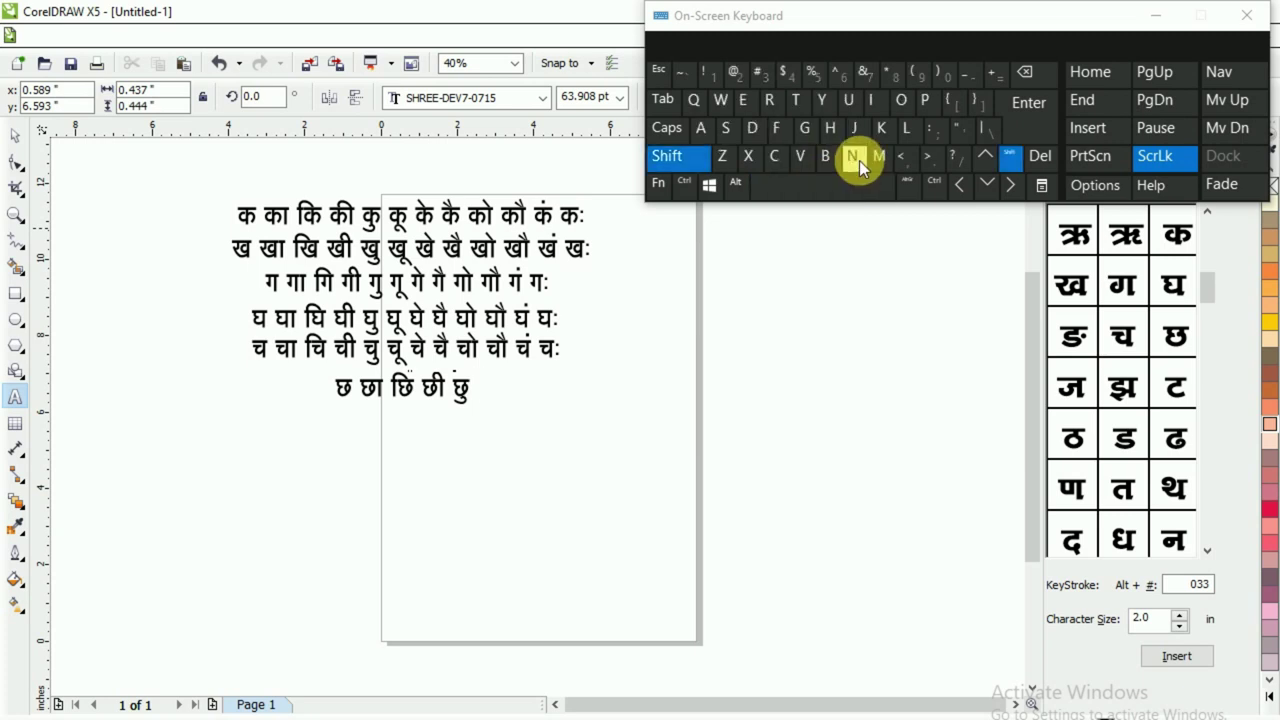
{"action": "left_click", "coordinate": [851, 157], "text": "shift"}
{"action": "left_click", "coordinate": [741, 104], "text": "shift"}
{"action": "left_click", "coordinate": [826, 189]}
- Add "छे छै" to the छ series in the sixth line
{"action": "left_click", "coordinate": [851, 157], "text": "shift"}
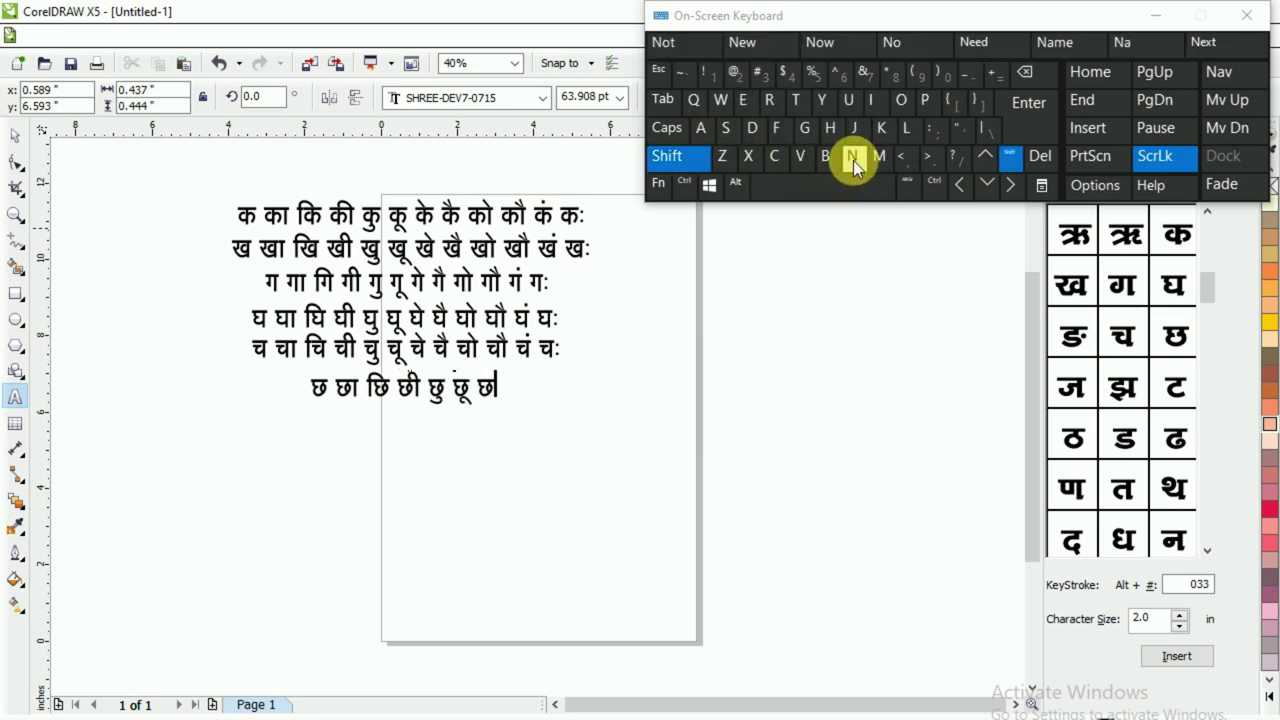
{"action": "left_click", "coordinate": [726, 129]}
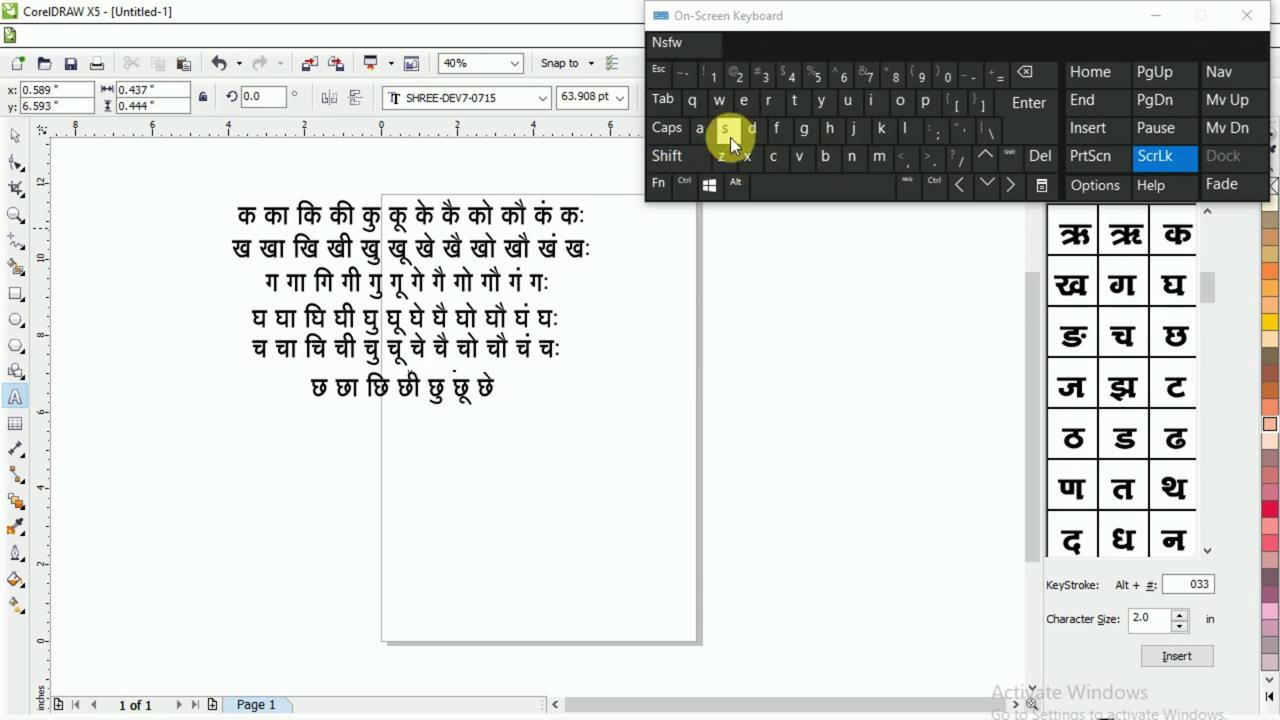
{"action": "left_click", "coordinate": [812, 190]}
{"action": "left_click", "coordinate": [851, 160], "text": "shift"}
{"action": "left_click", "coordinate": [775, 160], "text": "shift"}
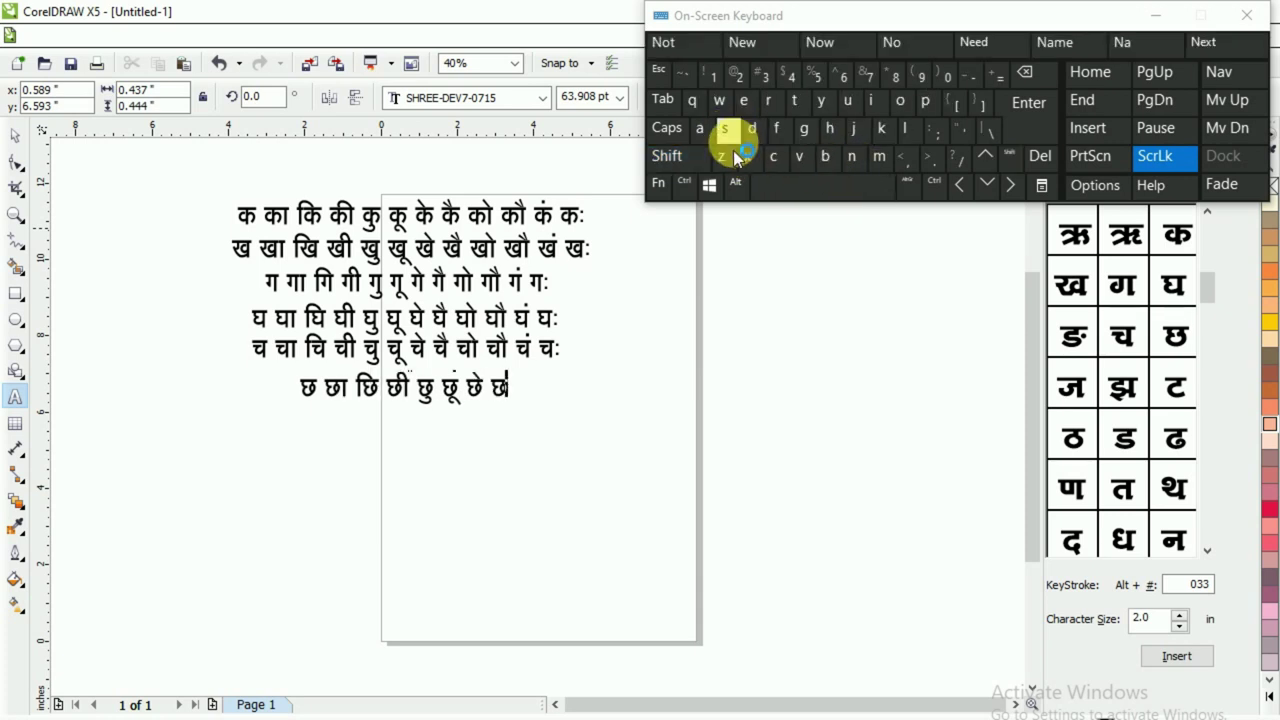
{"action": "left_click", "coordinate": [726, 129], "text": "shift"}
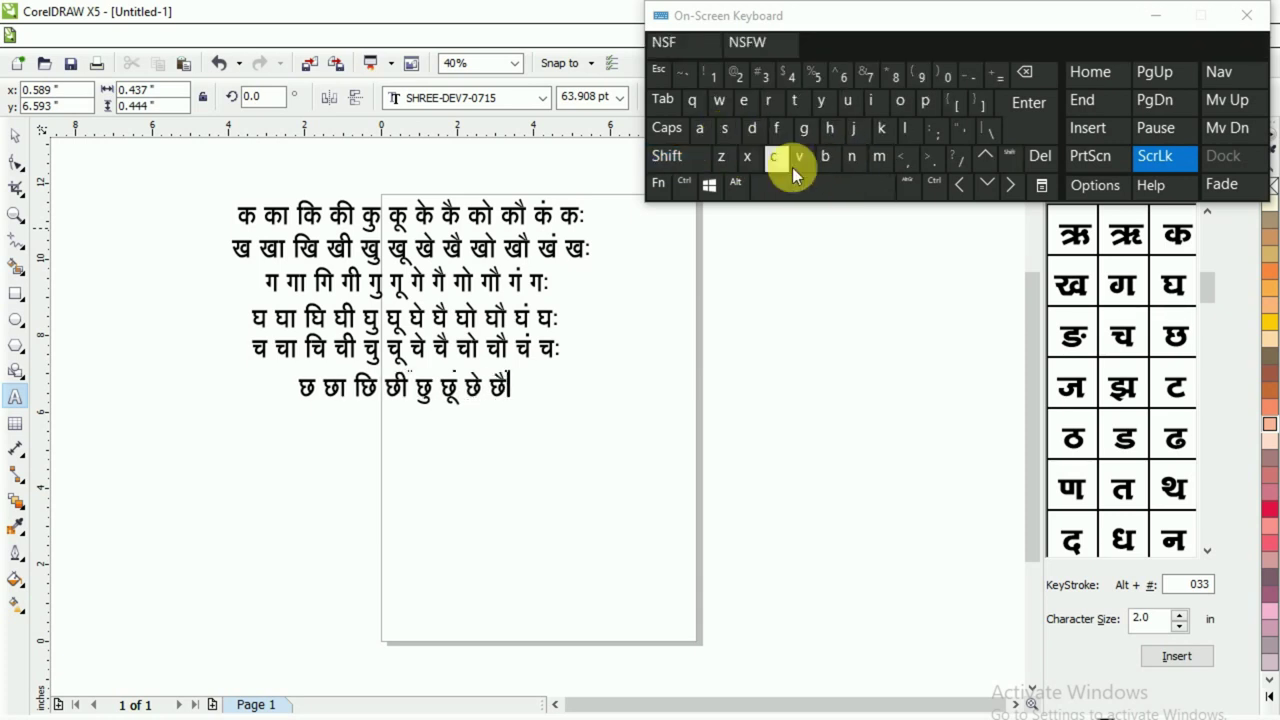
- Add "छो छौ" to the छ series in the sixth line, with a trailing space
{"action": "left_click", "coordinate": [851, 160], "text": "shift"}
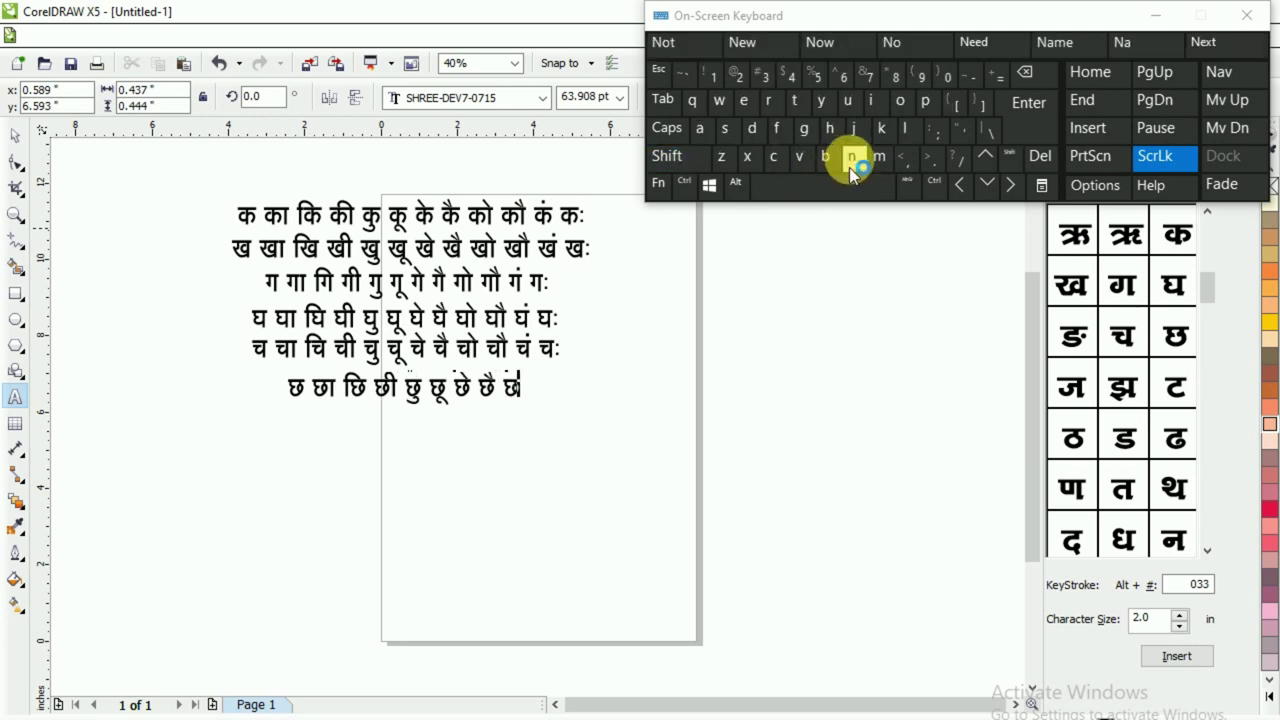
{"action": "left_click", "coordinate": [882, 130]}
{"action": "left_click", "coordinate": [727, 128]}
{"action": "left_click", "coordinate": [845, 190]}
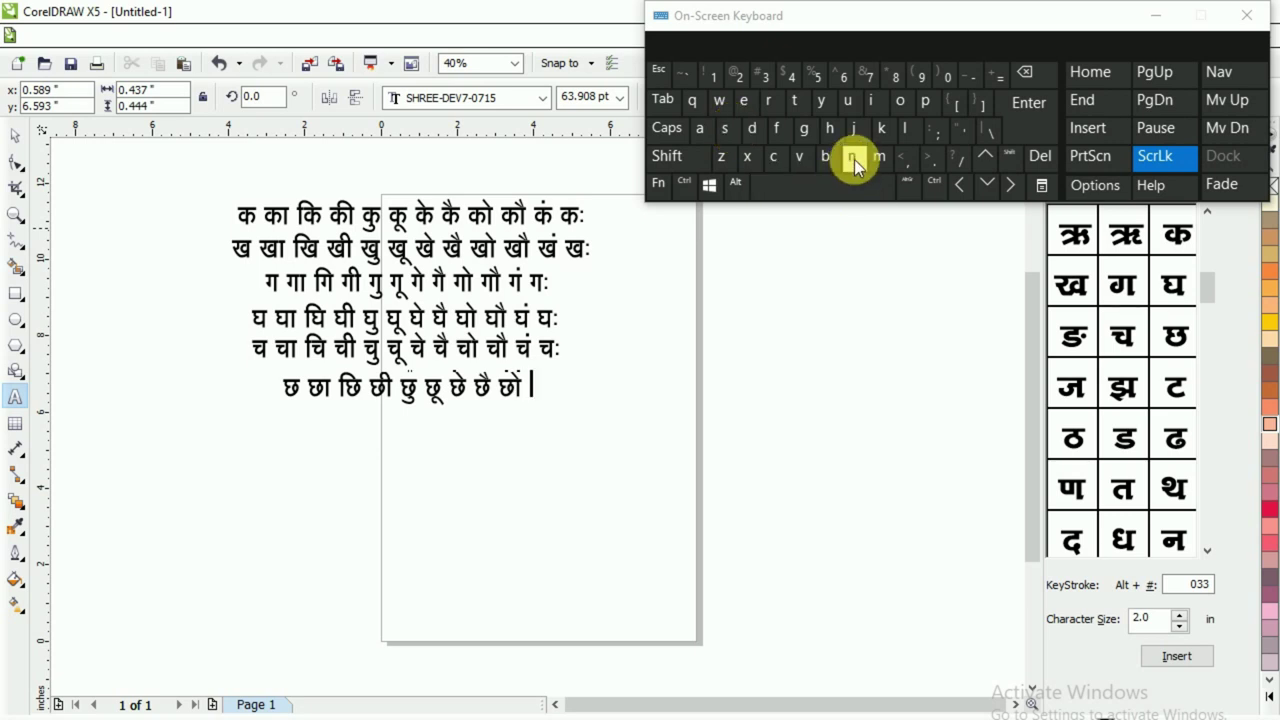
{"action": "left_click", "coordinate": [853, 160], "text": "shift"}
{"action": "left_click", "coordinate": [881, 130]}
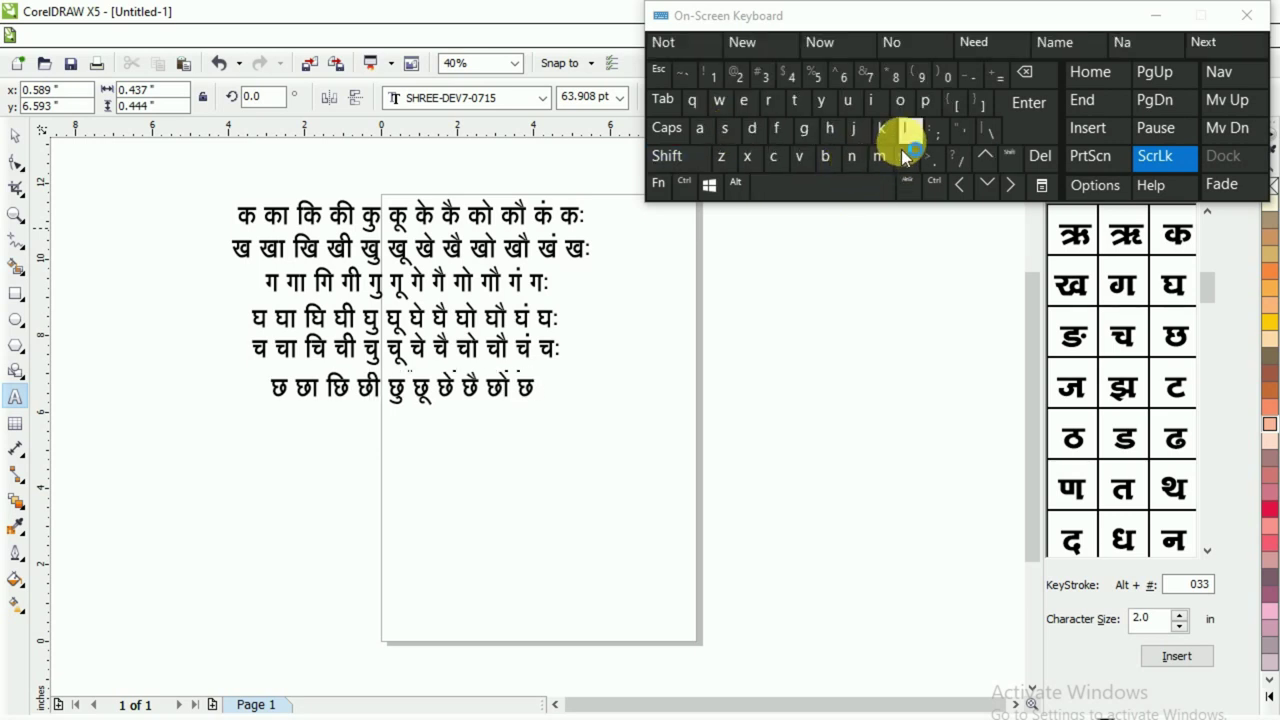
{"action": "left_click", "coordinate": [732, 131], "text": "shift"}
{"action": "left_click", "coordinate": [805, 192]}
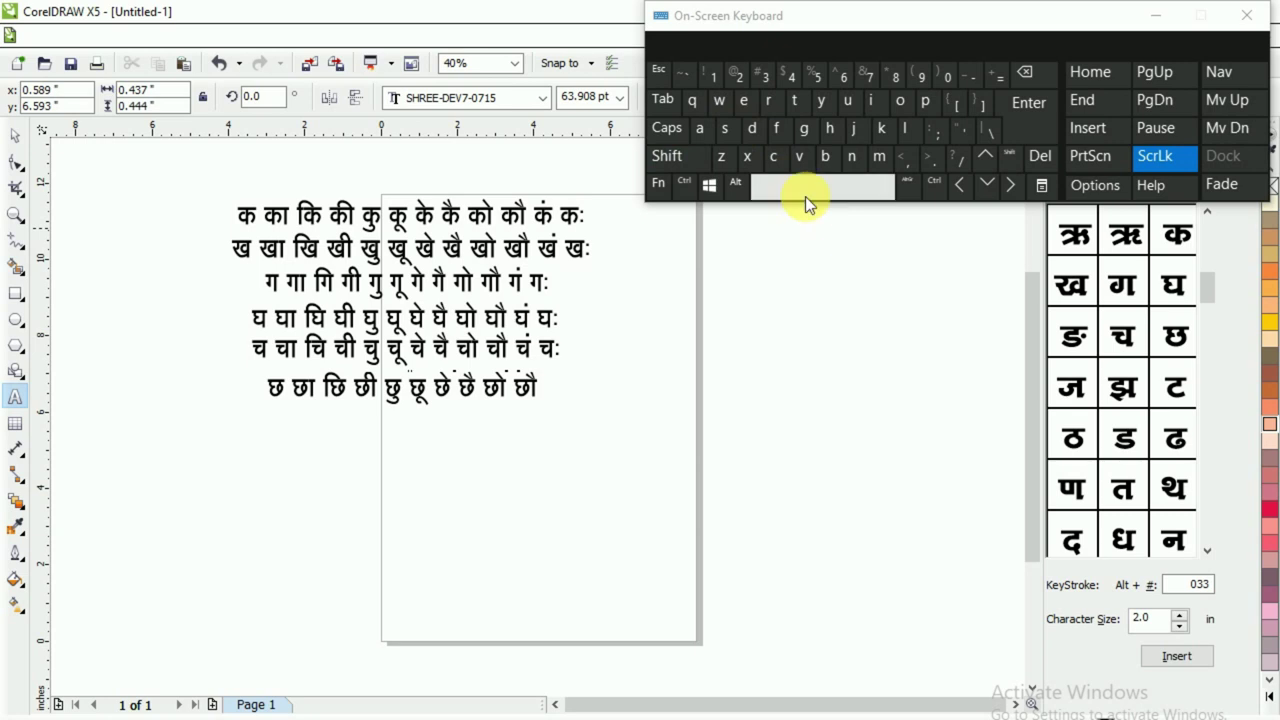
- Complete the छ series in the sixth line with "छं छः"
{"action": "left_click", "coordinate": [853, 162], "text": "shift"}
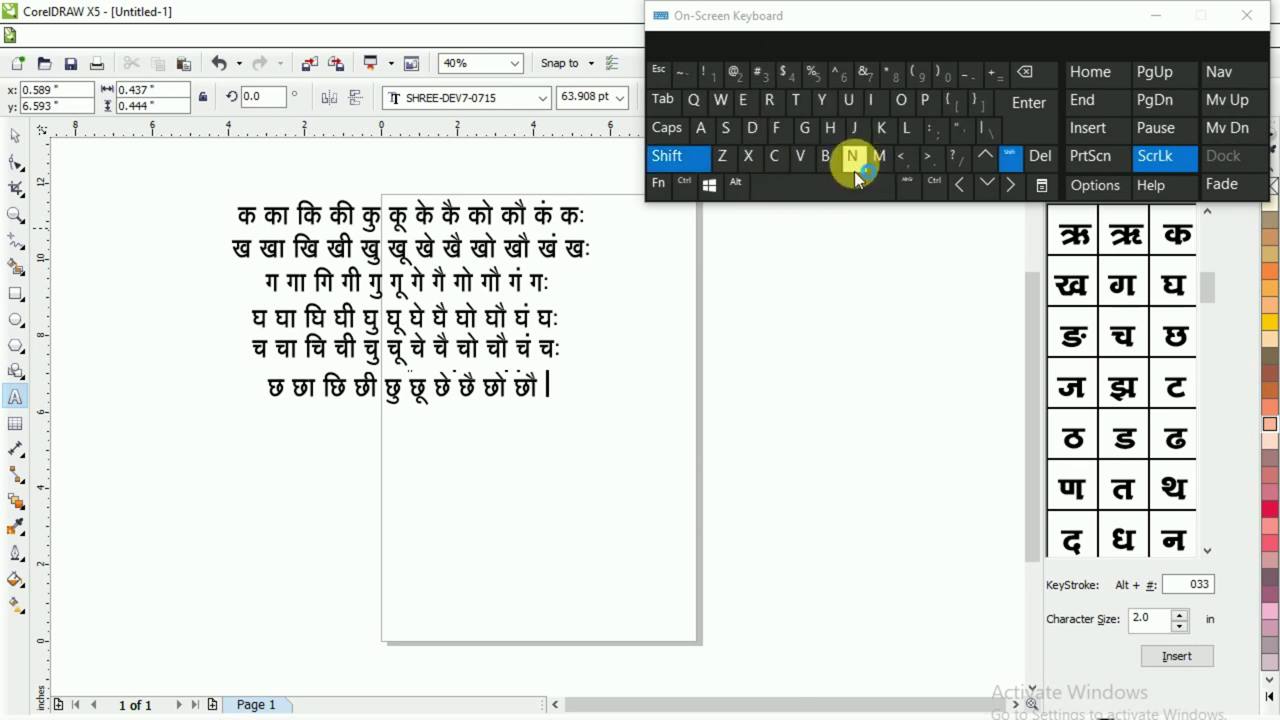
{"action": "left_click", "coordinate": [707, 130]}
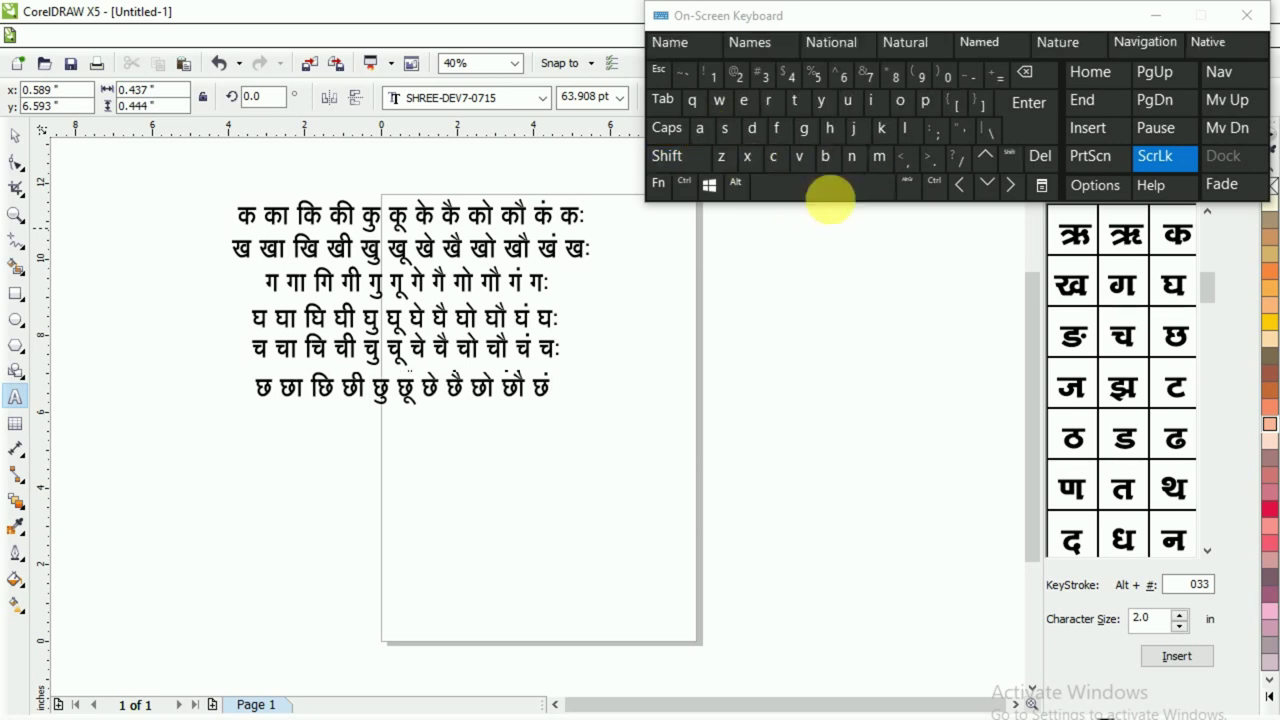
{"action": "left_click", "coordinate": [830, 191]}
{"action": "left_click", "coordinate": [853, 160], "text": "shift"}
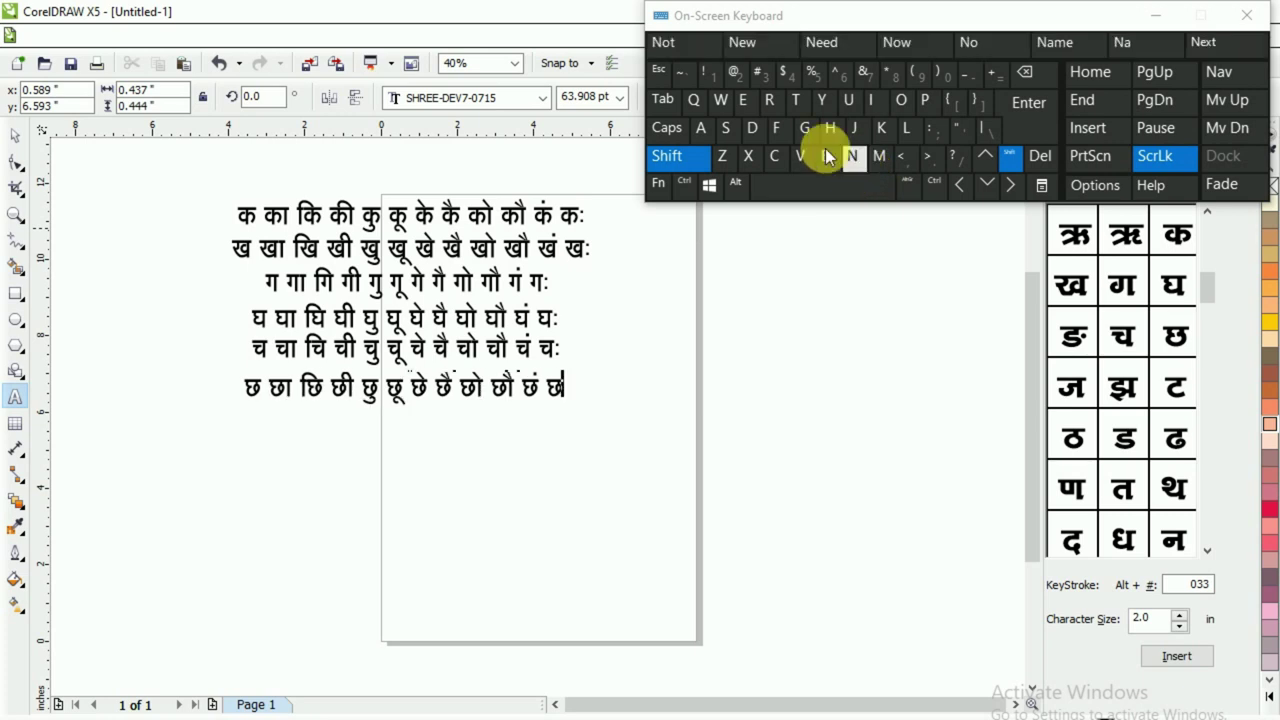
{"action": "left_click", "coordinate": [762, 74], "text": "shift"}
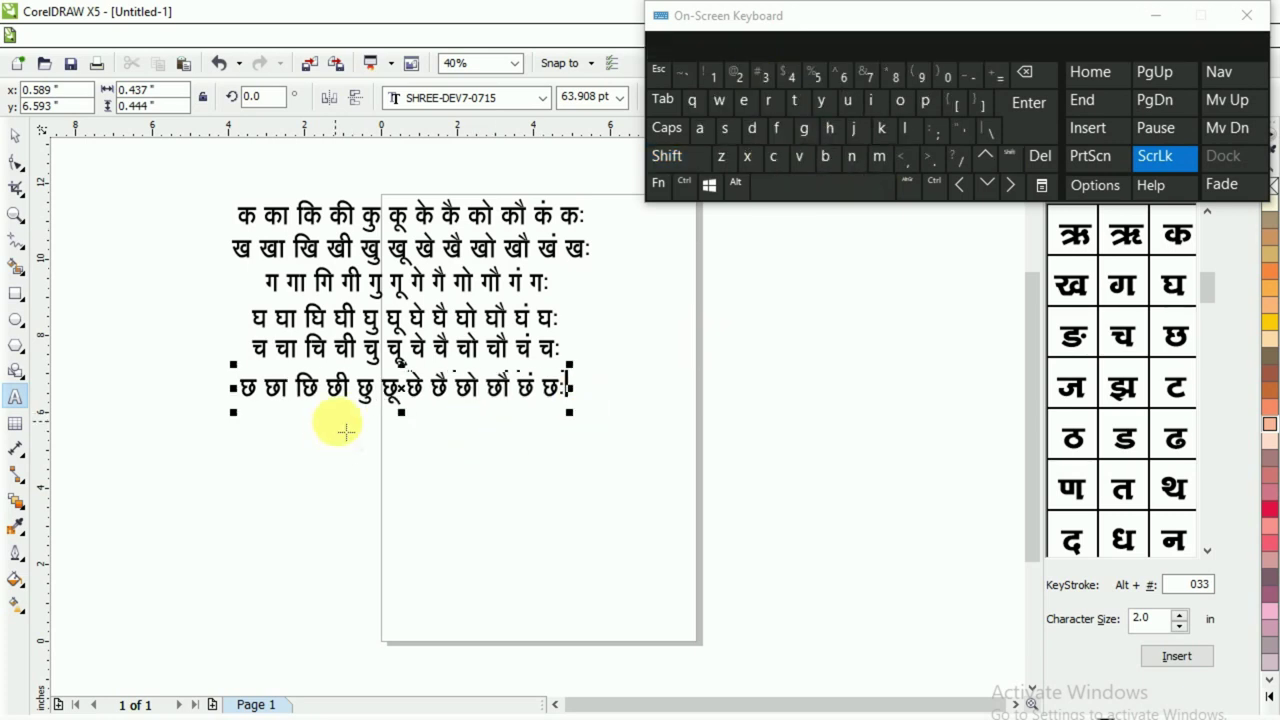
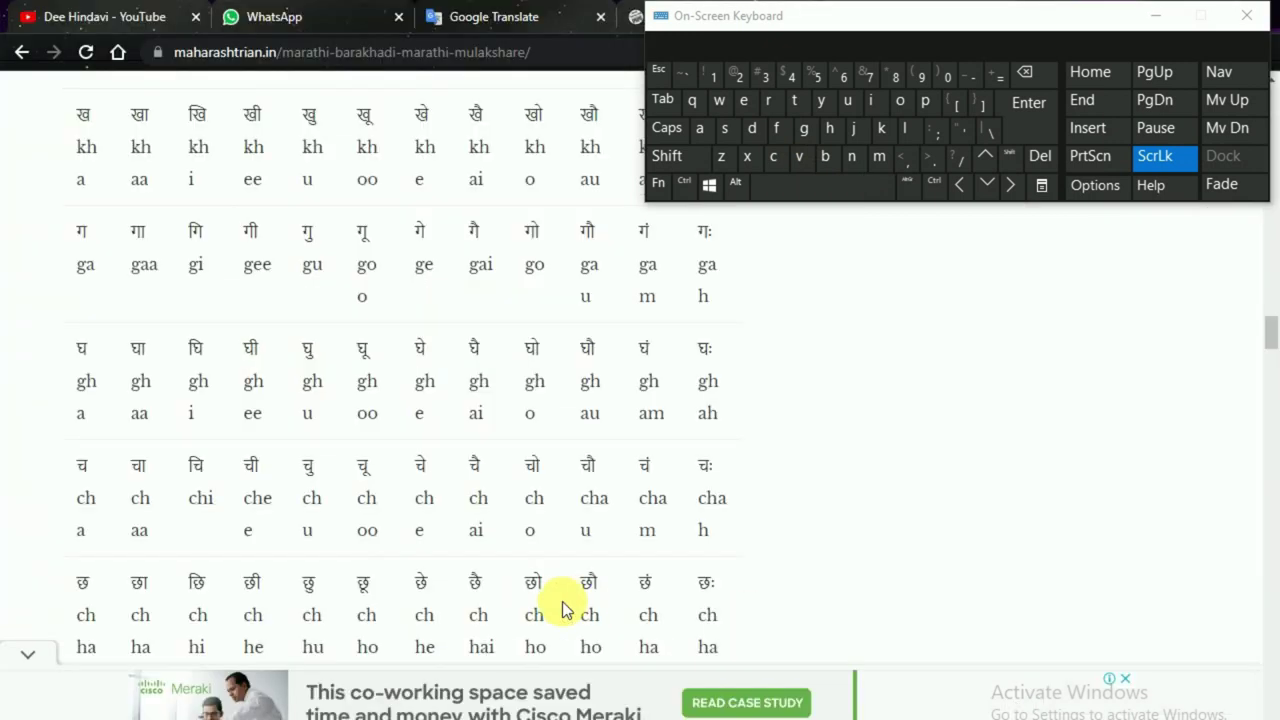
- Check the row after छ in the online barakhadi chart, and place a copy of the छ line below it as a seventh line
{"action": "scroll", "coordinate": [163, 233], "scroll_direction": "down", "scroll_amount": 8}
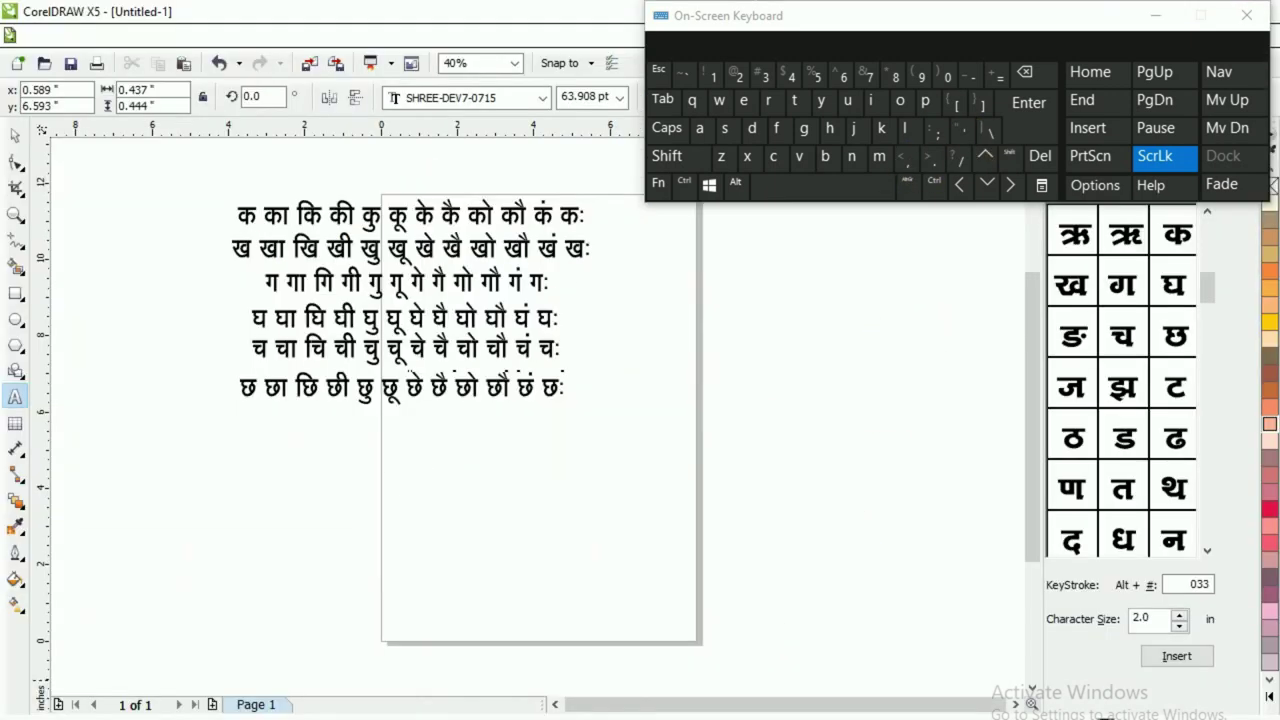
{"action": "left_click", "coordinate": [14, 134]}
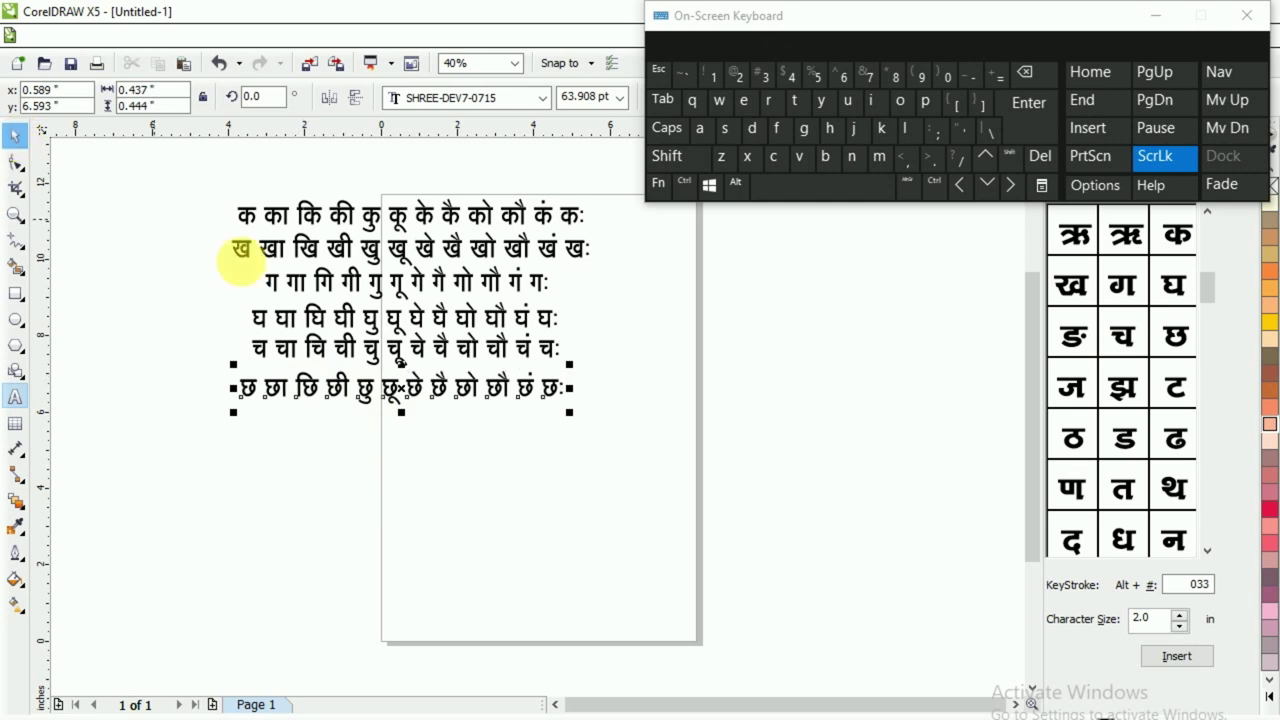
{"action": "left_click_drag", "start_coordinate": [411, 402], "coordinate": [405, 437]}
{"action": "left_click", "coordinate": [455, 449]}
{"action": "left_click", "coordinate": [393, 432]}
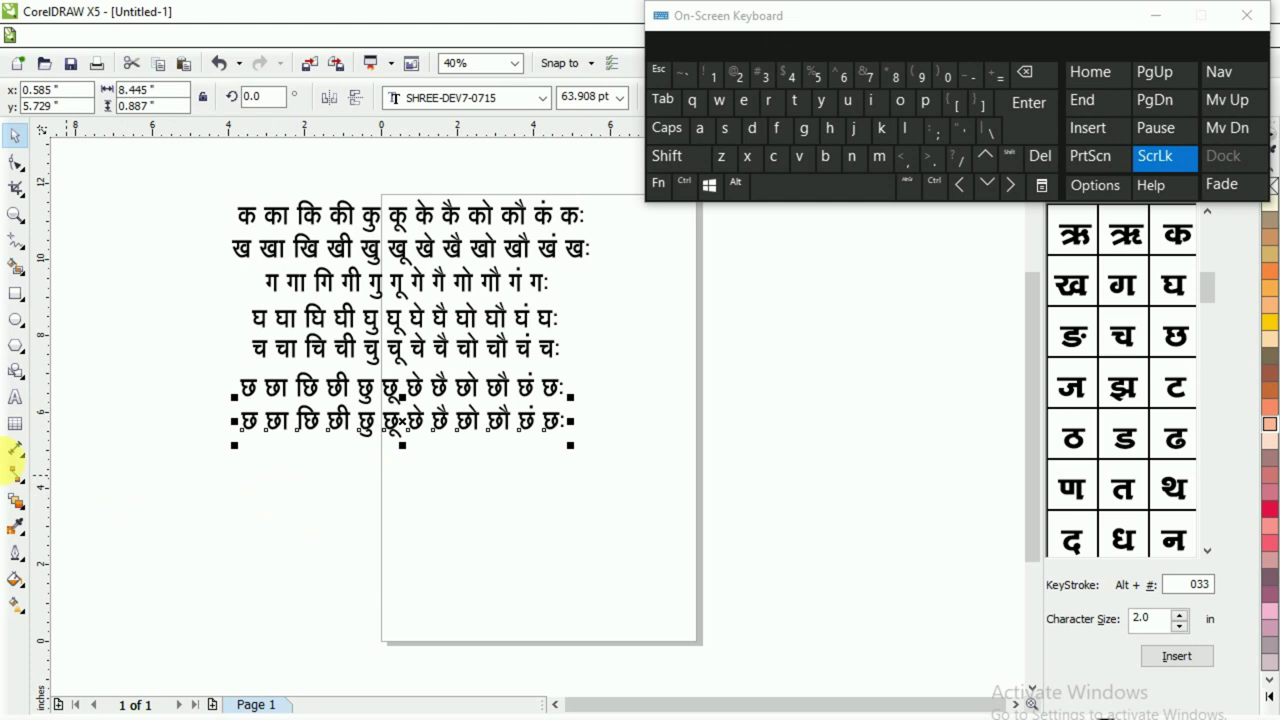
- Replace all the text of the copied seventh line with "झ झा", with a trailing space
{"action": "left_click", "coordinate": [15, 397]}
{"action": "left_click", "coordinate": [352, 438]}
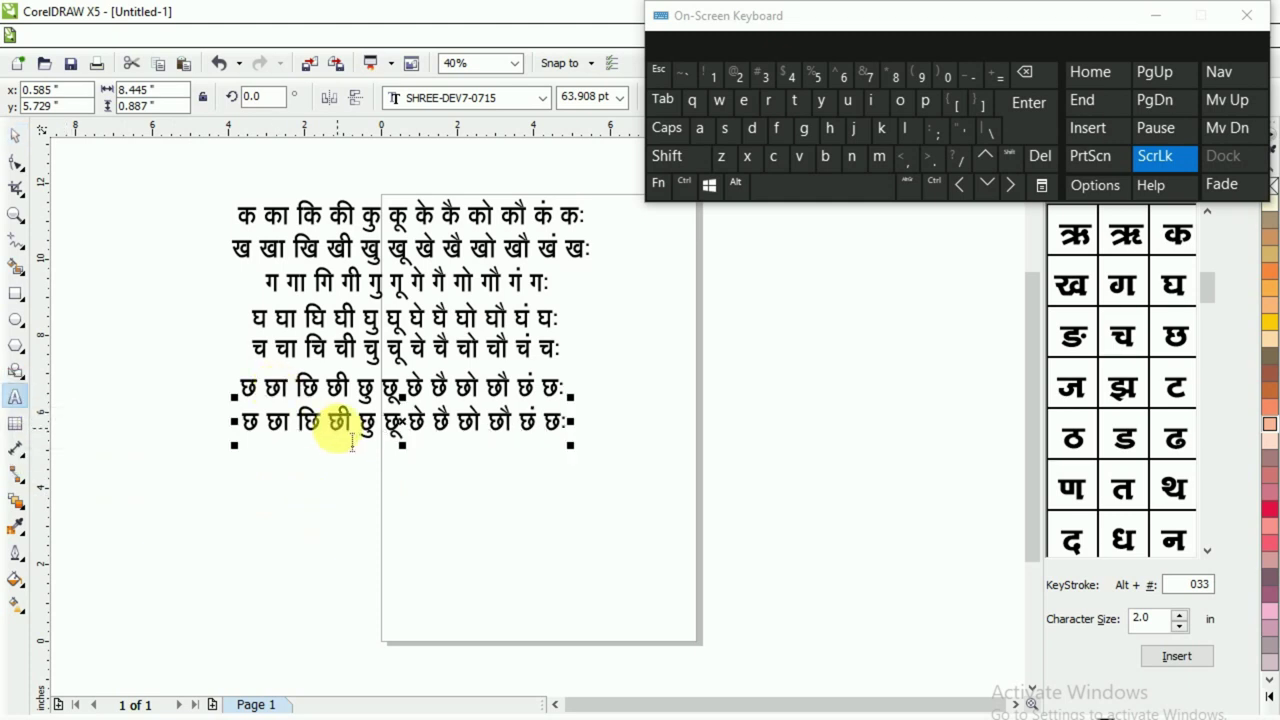
{"action": "key", "text": "ctrl"}
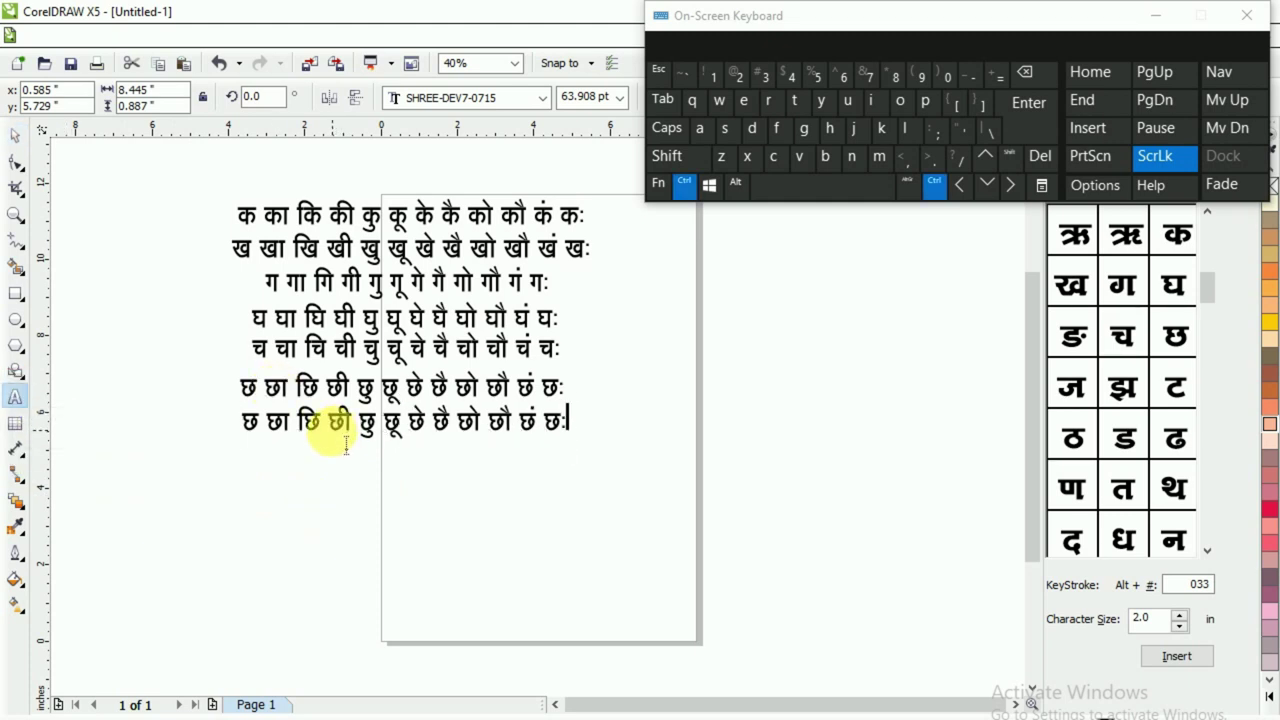
{"action": "key", "text": "ctrl+shift+Home"}
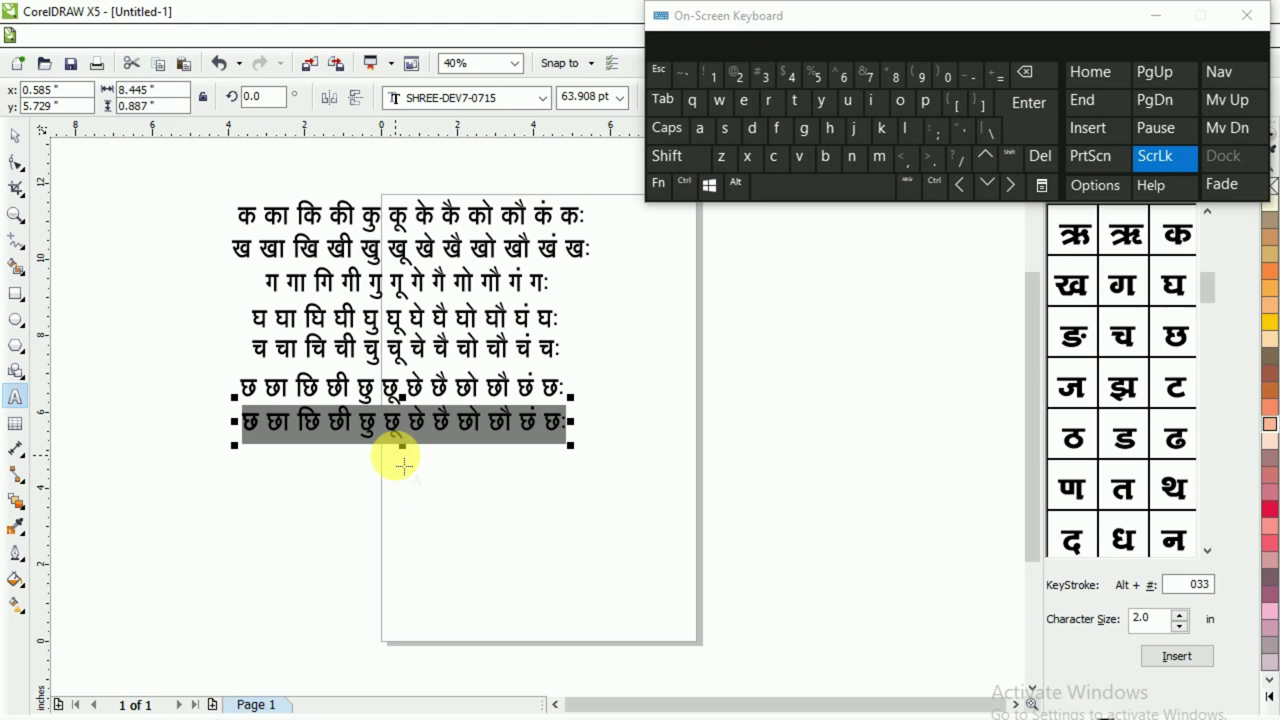
{"action": "left_click", "coordinate": [938, 168], "text": "shift"}
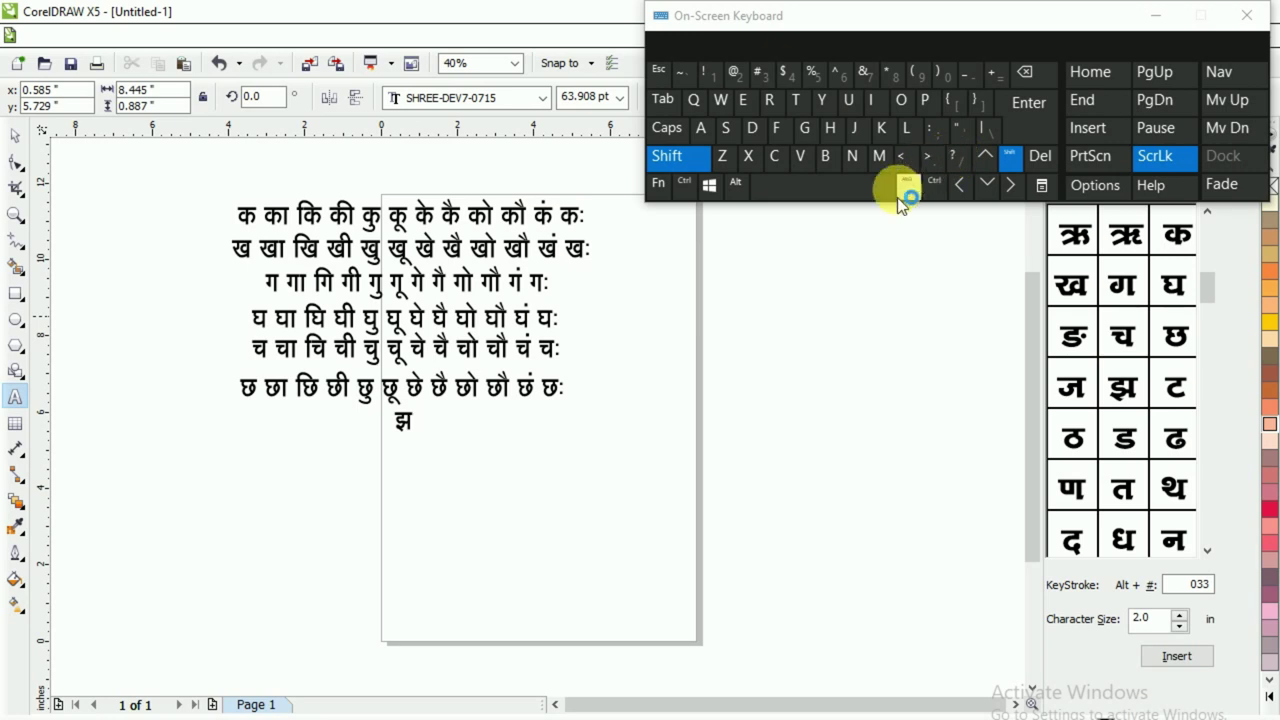
{"action": "left_click", "coordinate": [798, 190]}
{"action": "left_click", "coordinate": [1008, 158]}
{"action": "left_click", "coordinate": [941, 160]}
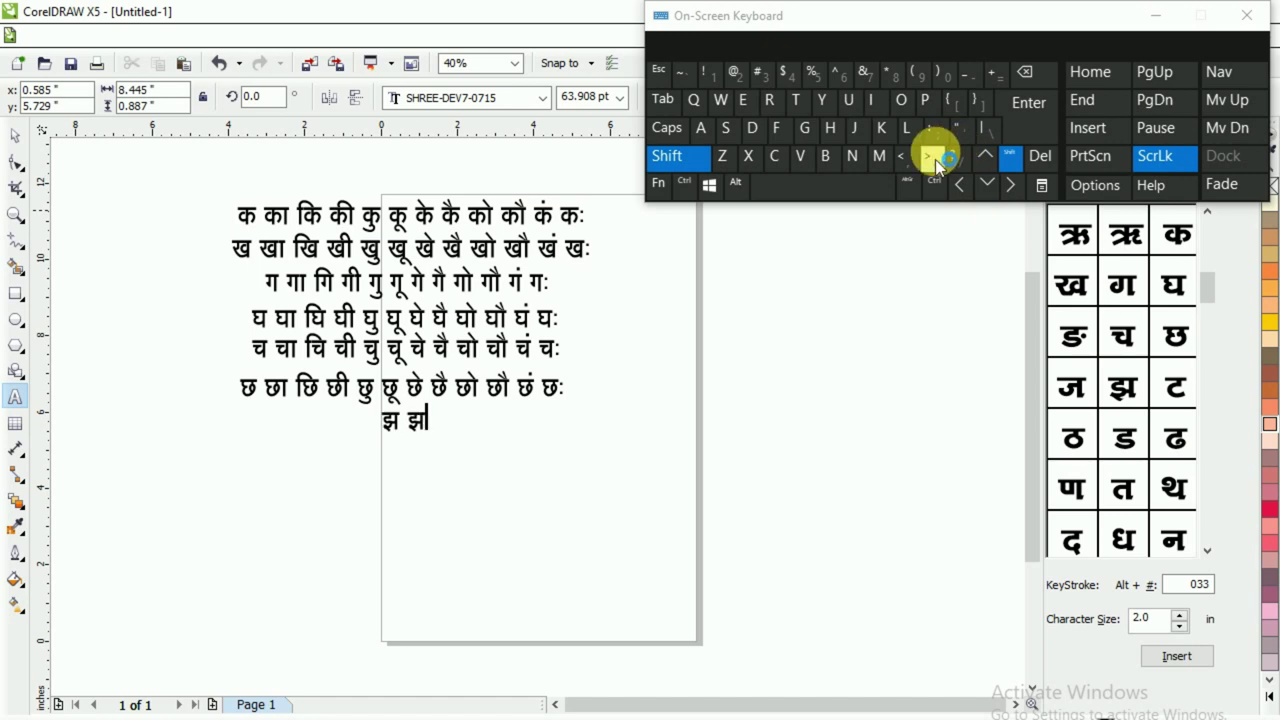
{"action": "left_click", "coordinate": [882, 130]}
{"action": "left_click", "coordinate": [825, 190]}
- Add "झि झी" to the झ series in the seventh line, with a trailing space
{"action": "left_click", "coordinate": [778, 128]}
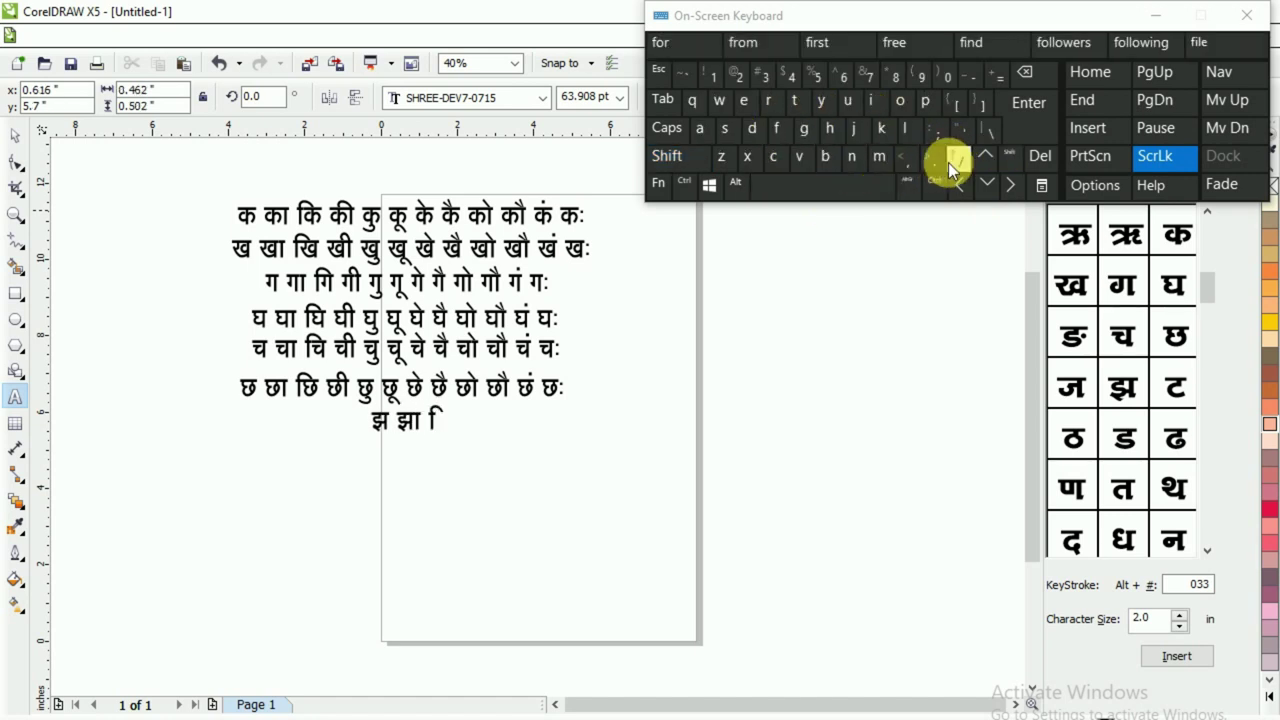
{"action": "left_click", "coordinate": [1010, 158]}
{"action": "left_click", "coordinate": [934, 166]}
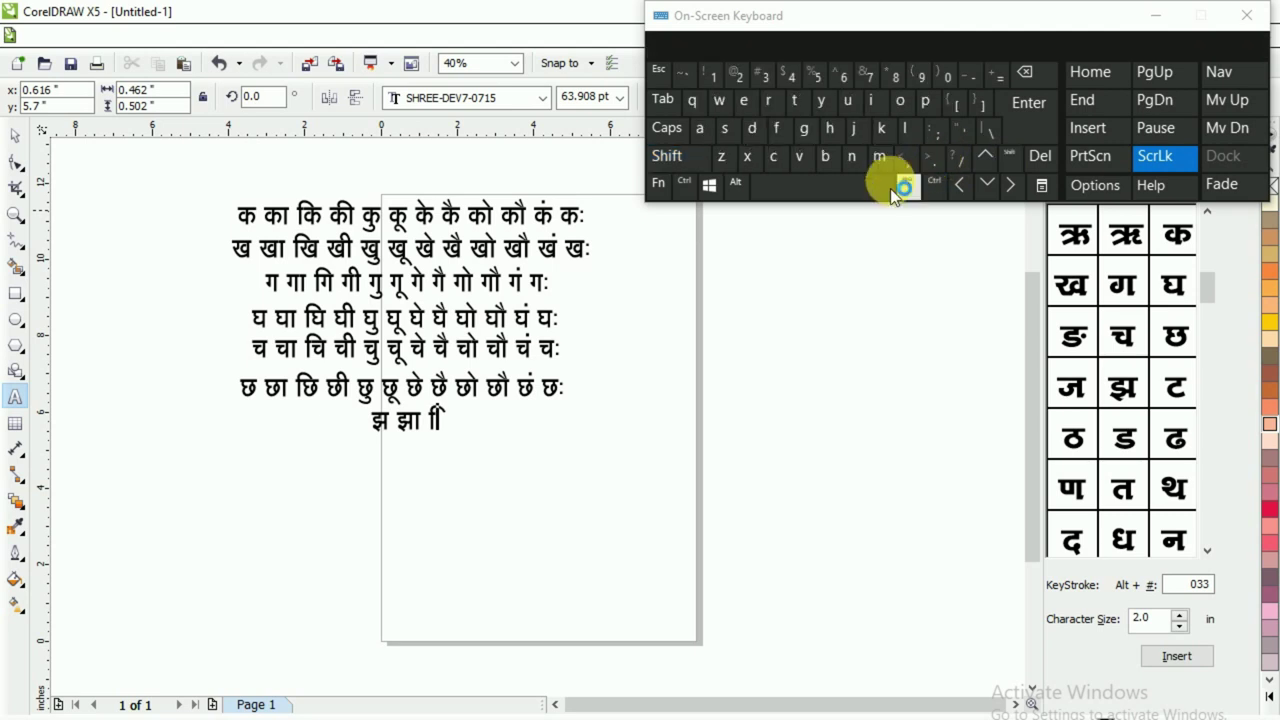
{"action": "left_click", "coordinate": [828, 190]}
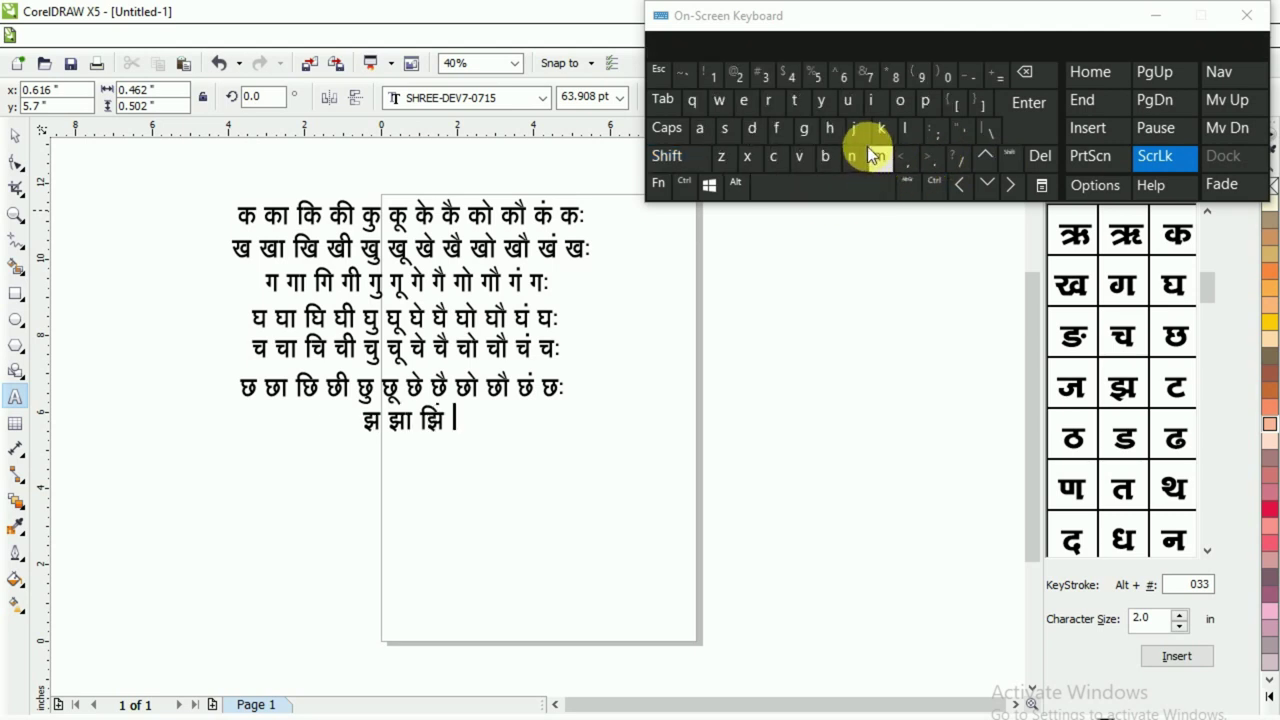
{"action": "left_click", "coordinate": [937, 160], "text": "shift"}
{"action": "left_click", "coordinate": [752, 130]}
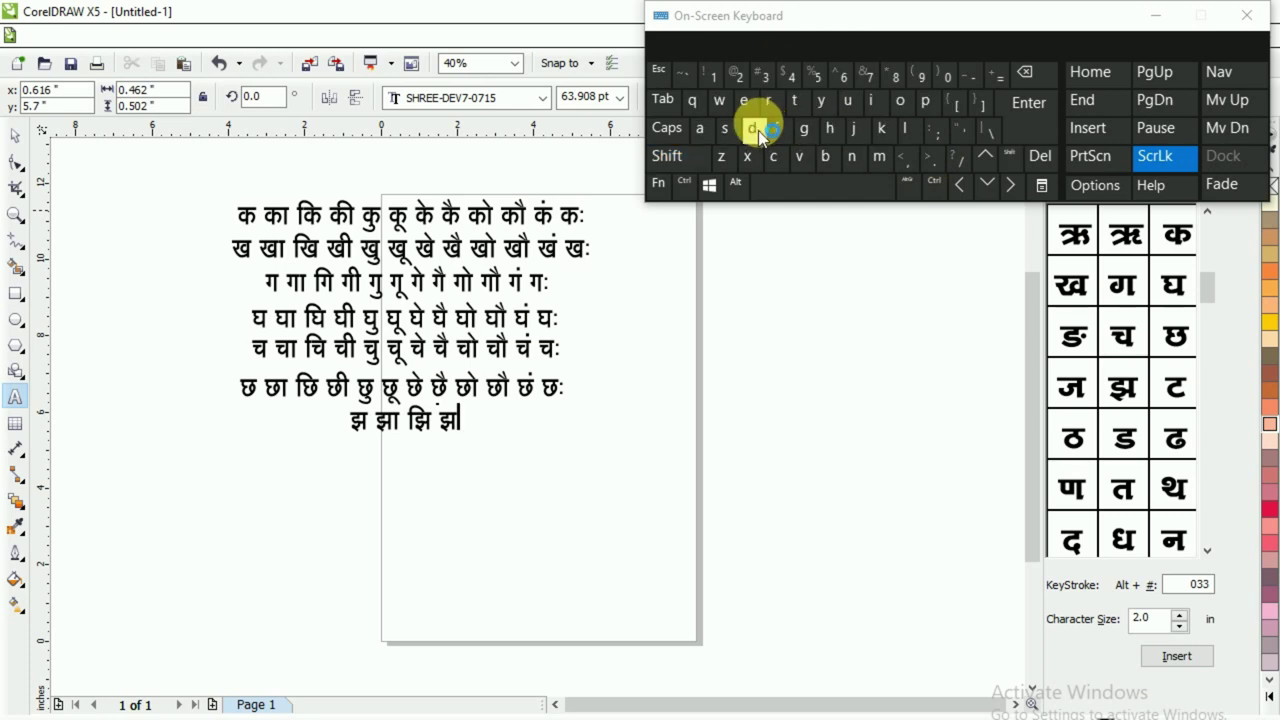
{"action": "left_click", "coordinate": [829, 130]}
{"action": "left_click", "coordinate": [840, 184]}
- Add "झु झू" to the झ series in the seventh line
{"action": "left_click", "coordinate": [935, 160], "text": "shift"}
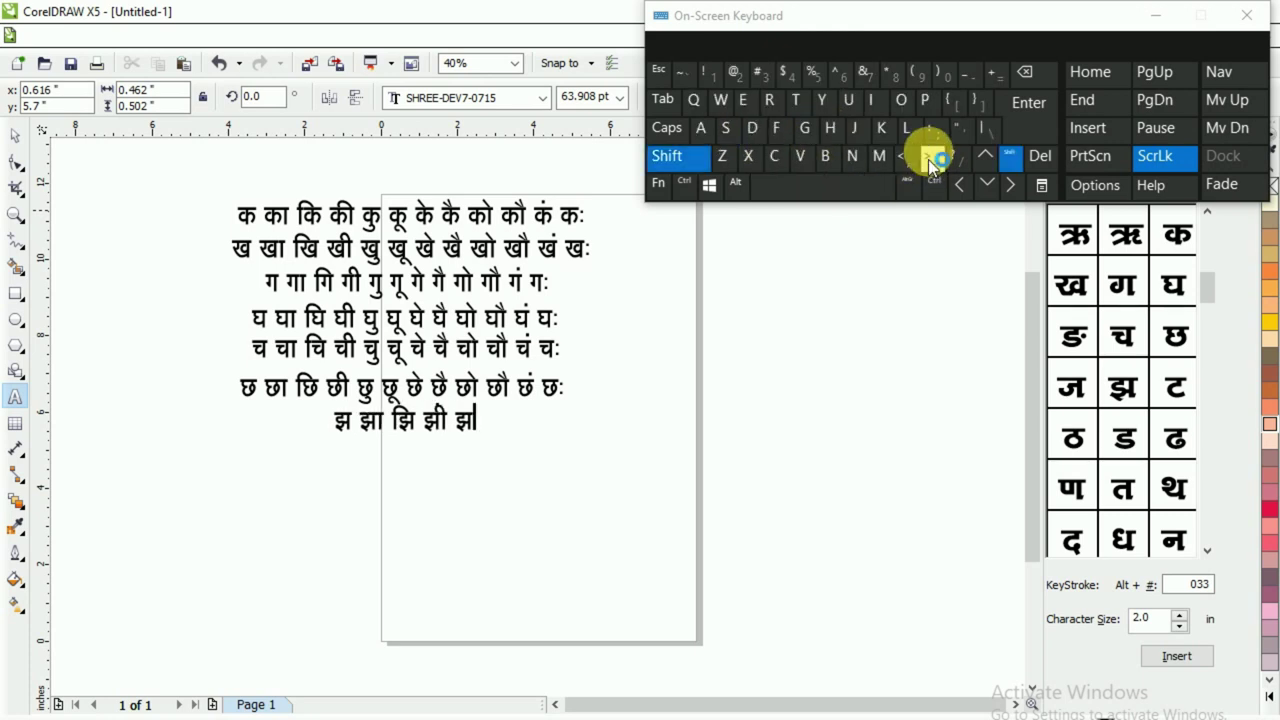
{"action": "left_click", "coordinate": [722, 106]}
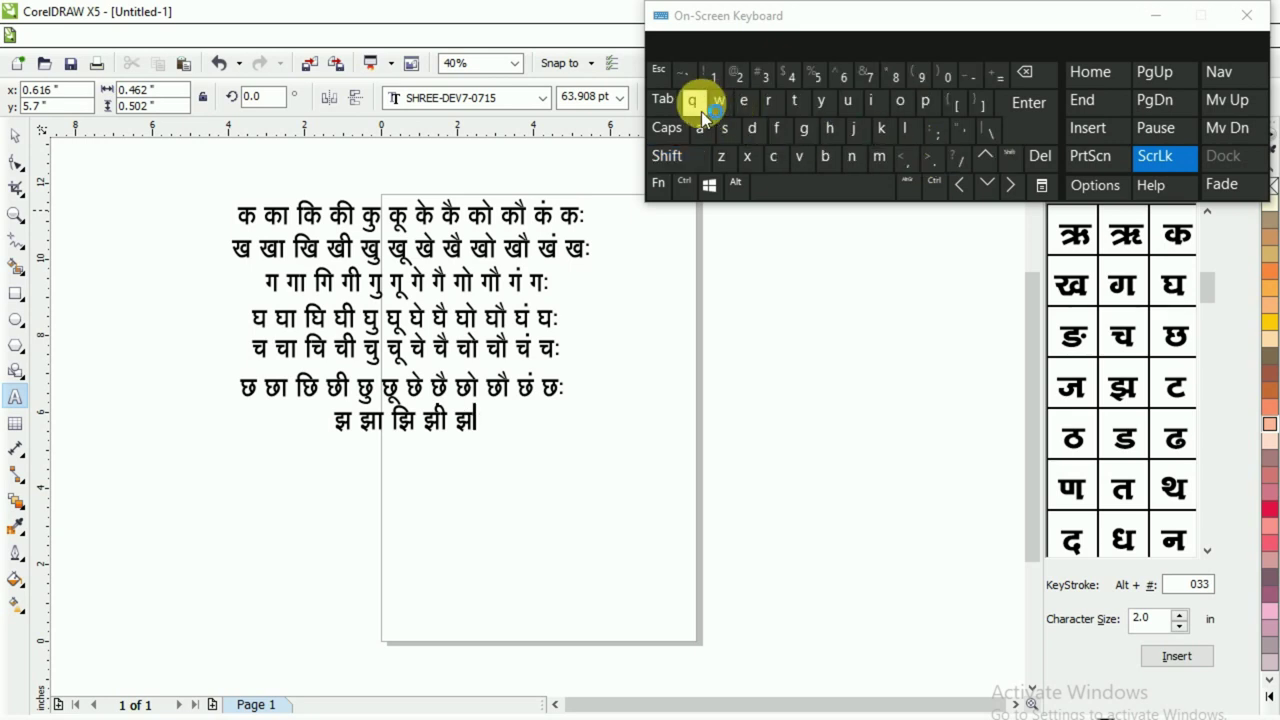
{"action": "left_click", "coordinate": [790, 186]}
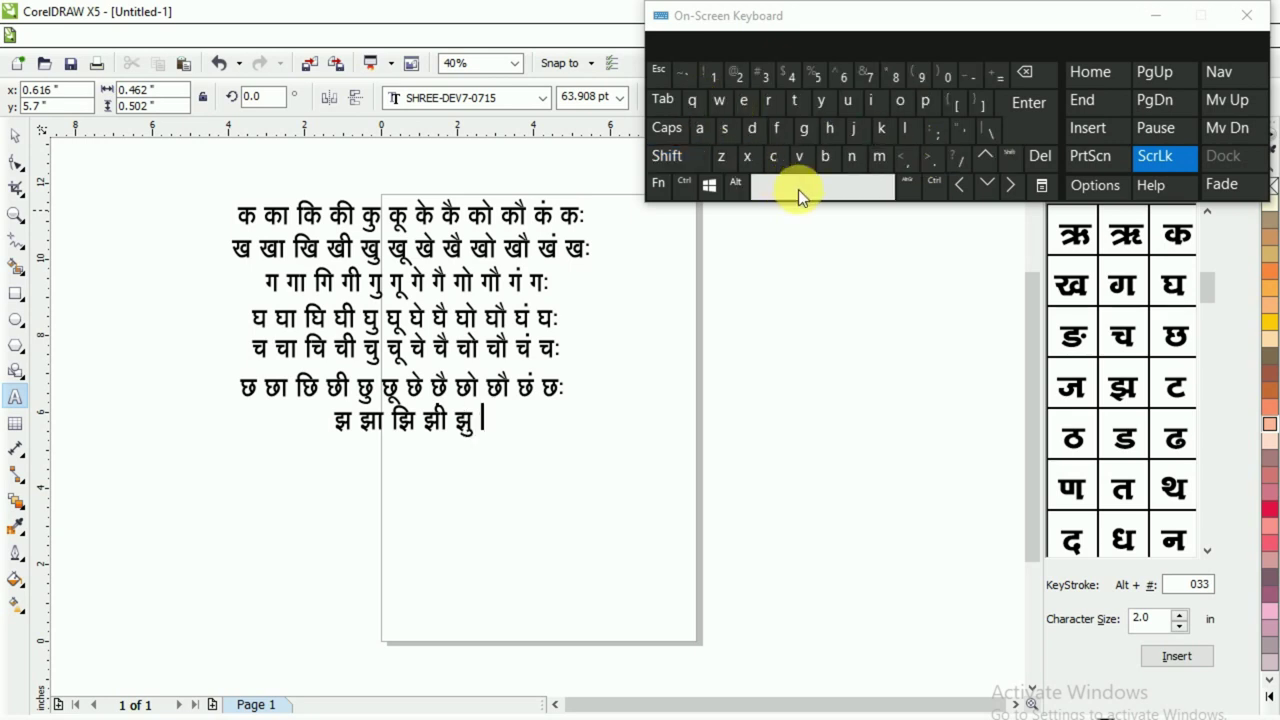
{"action": "left_click", "coordinate": [924, 170], "text": "shift"}
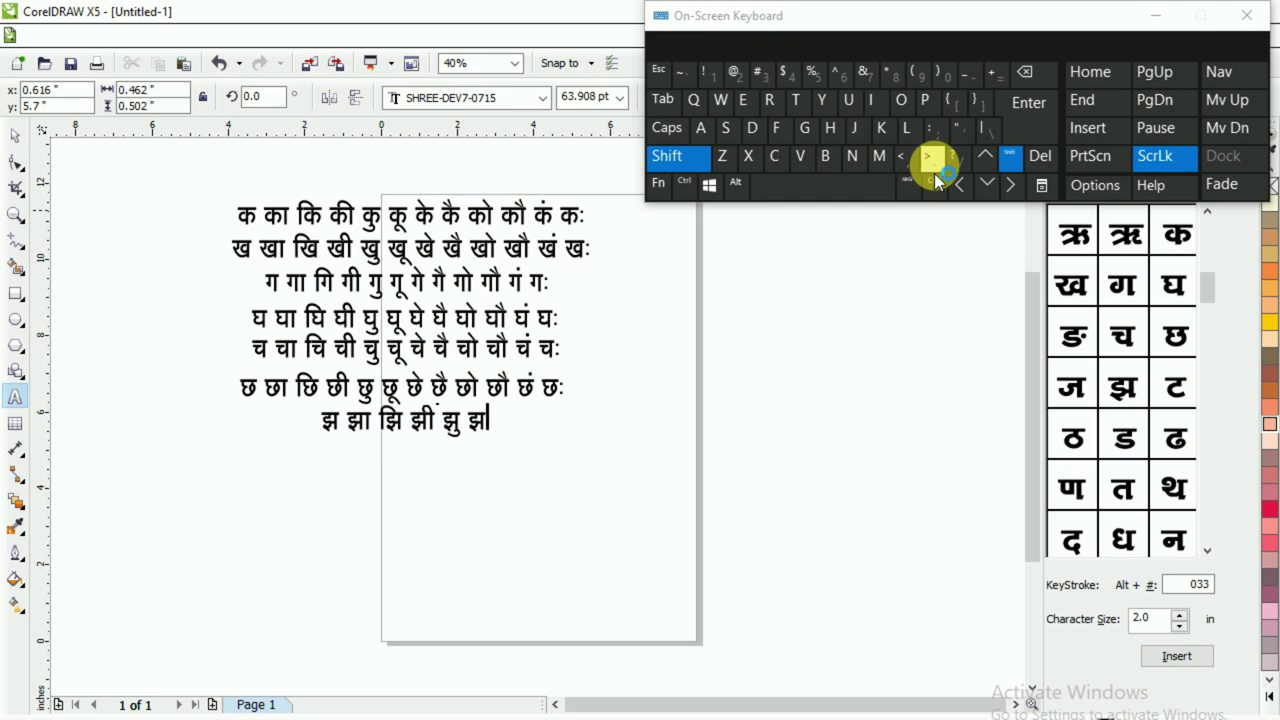
{"action": "left_click", "coordinate": [722, 106]}
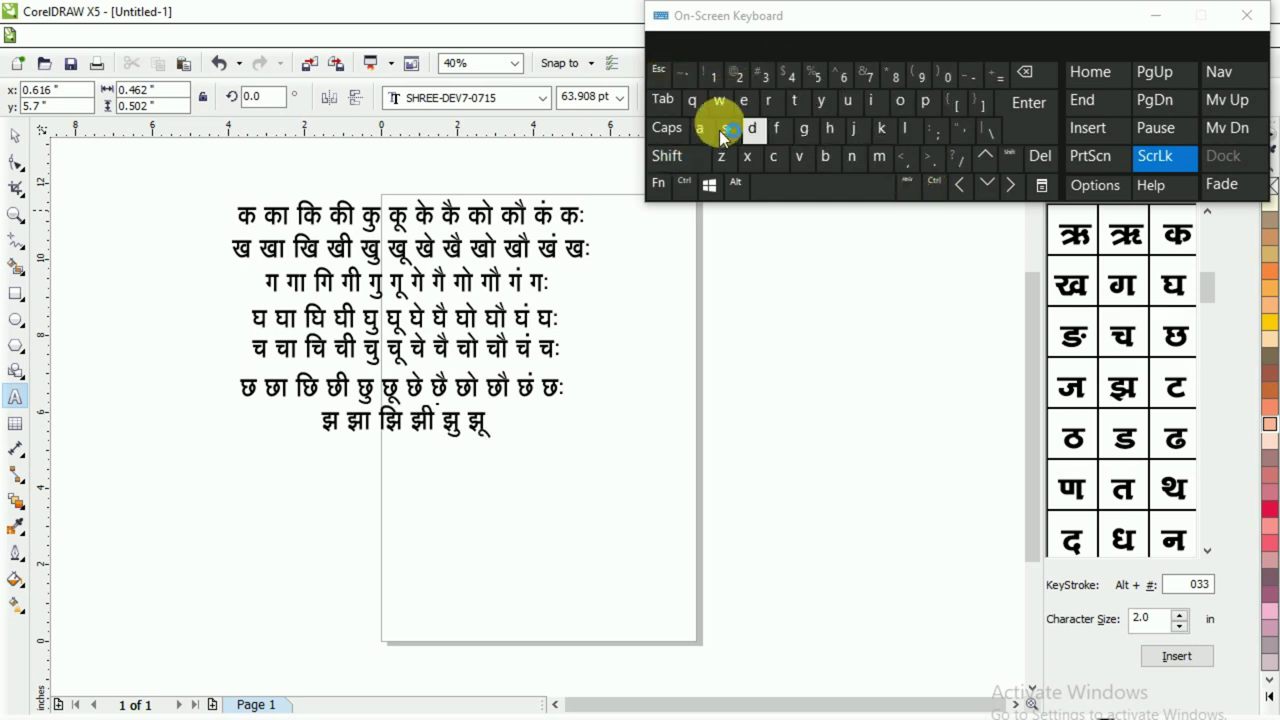
- Add "झे झै" to the झ series in the seventh line, with a trailing space
{"action": "left_click", "coordinate": [934, 166], "text": "shift"}
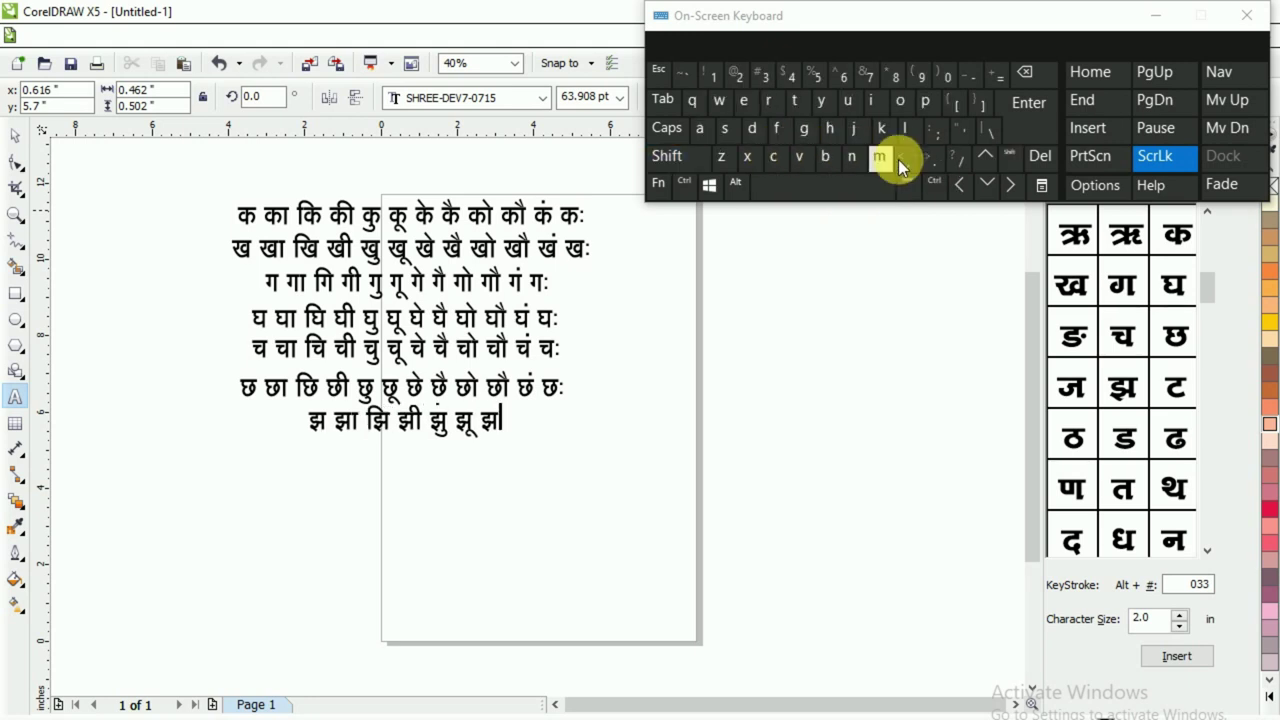
{"action": "left_click", "coordinate": [728, 140]}
{"action": "left_click", "coordinate": [822, 189]}
{"action": "left_click", "coordinate": [927, 162], "text": "shift"}
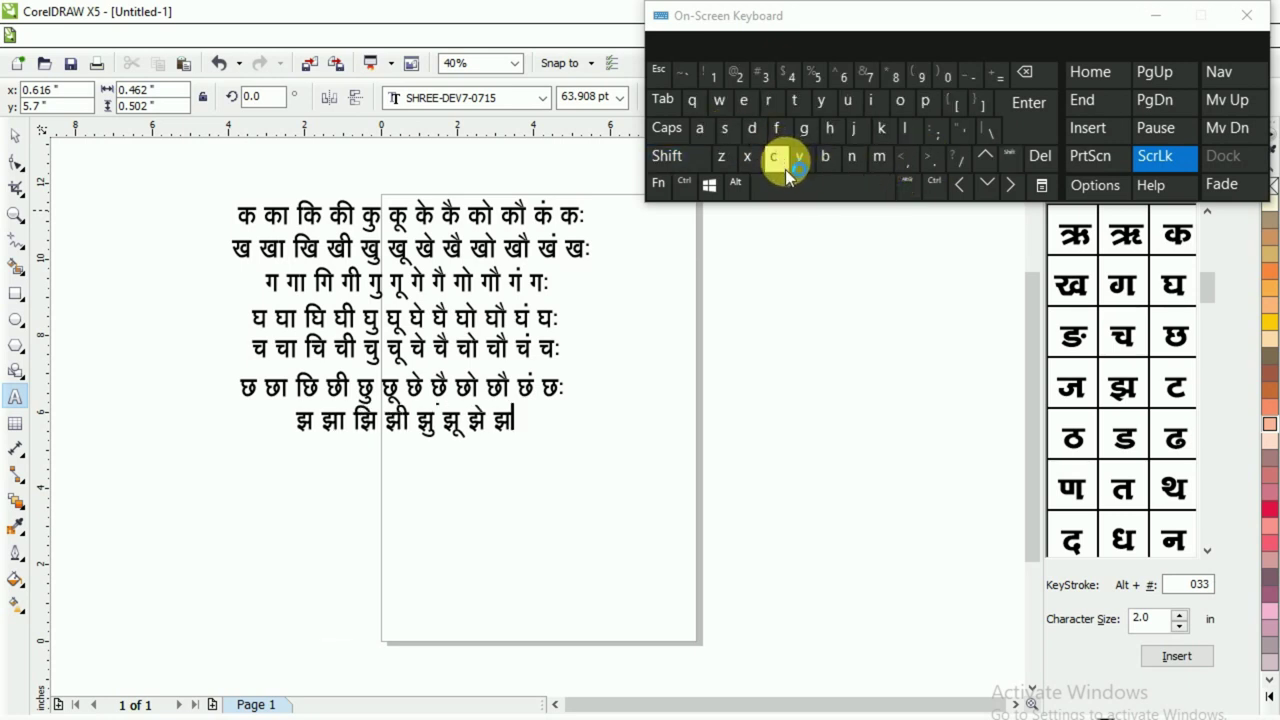
{"action": "key", "text": "shift"}
{"action": "left_click", "coordinate": [848, 188]}
- Add "झो" to the झ series in the seventh line, with a trailing space
{"action": "key", "text": "shift"}
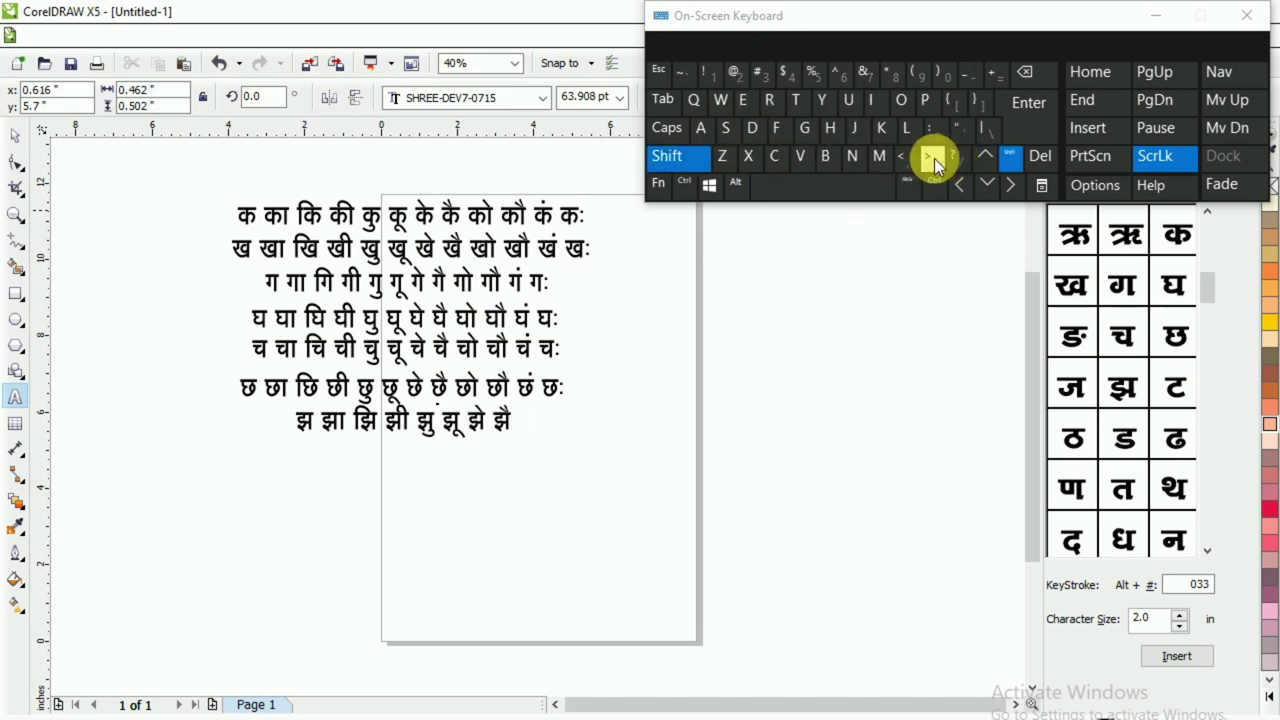
{"action": "left_click", "coordinate": [932, 159]}
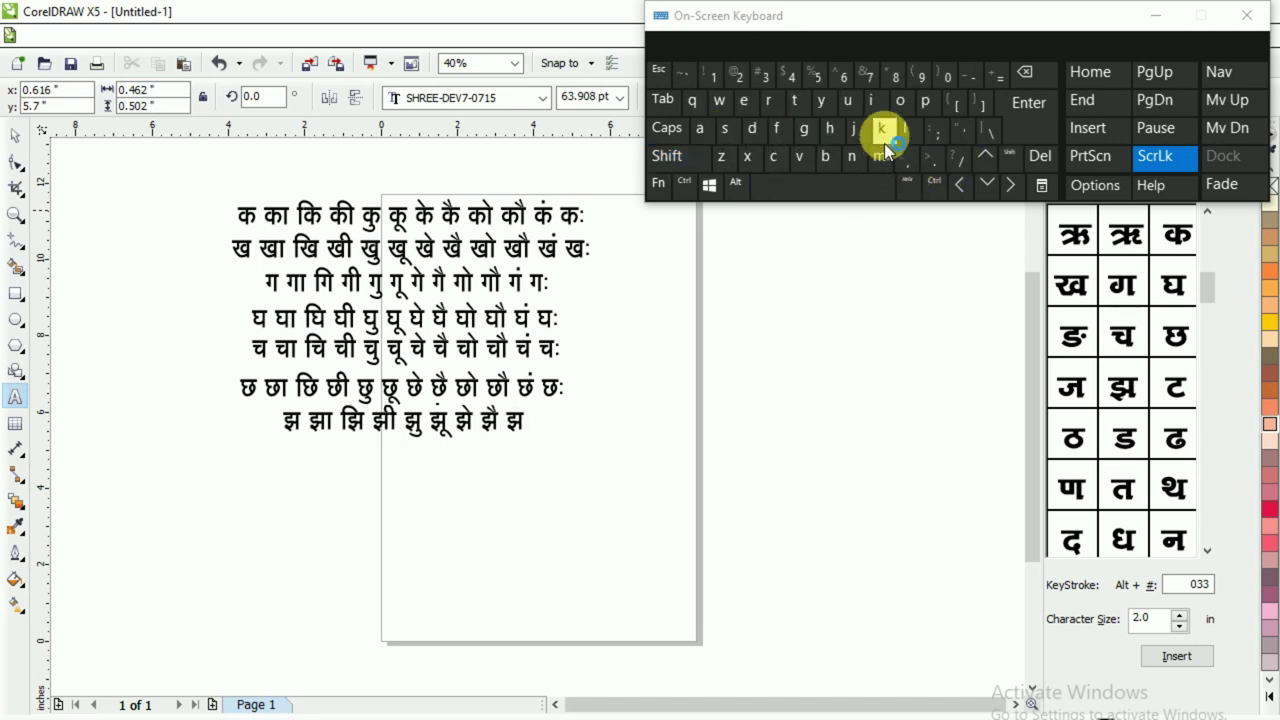
{"action": "left_click", "coordinate": [884, 130]}
{"action": "left_click", "coordinate": [725, 128]}
{"action": "left_click", "coordinate": [845, 190]}
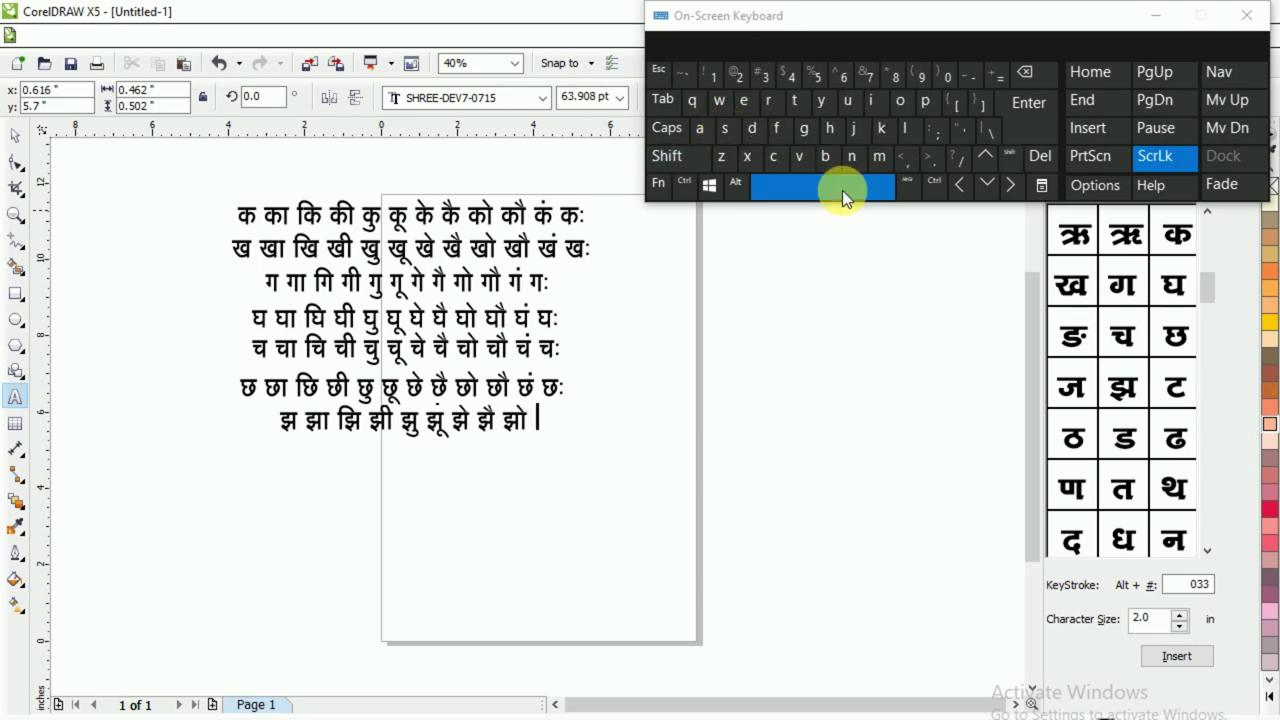
- Add "झौ" to the झ series in the seventh line, with a trailing space
{"action": "key", "text": "shift"}
{"action": "left_click", "coordinate": [930, 158]}
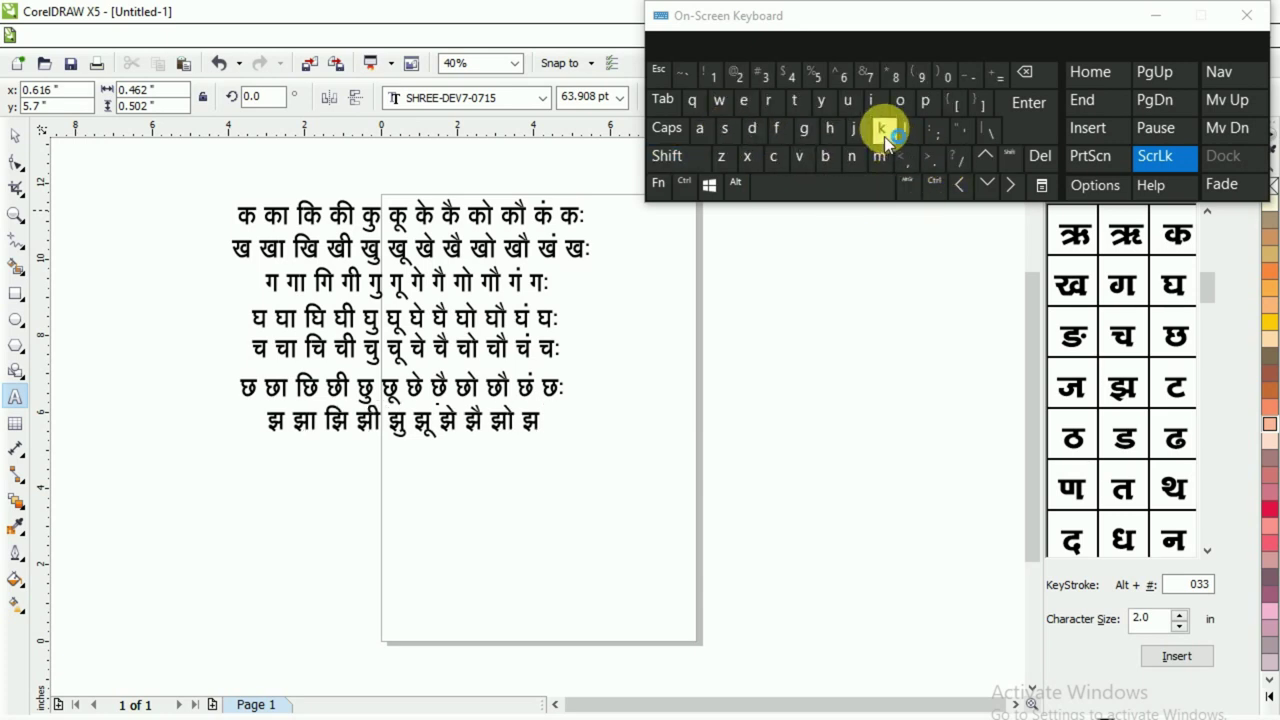
{"action": "left_click", "coordinate": [884, 130]}
{"action": "left_click", "coordinate": [730, 127]}
{"action": "left_click", "coordinate": [848, 190]}
- Complete the झ series in the seventh line with "झं झः"
{"action": "left_click", "coordinate": [934, 156], "text": "shift"}
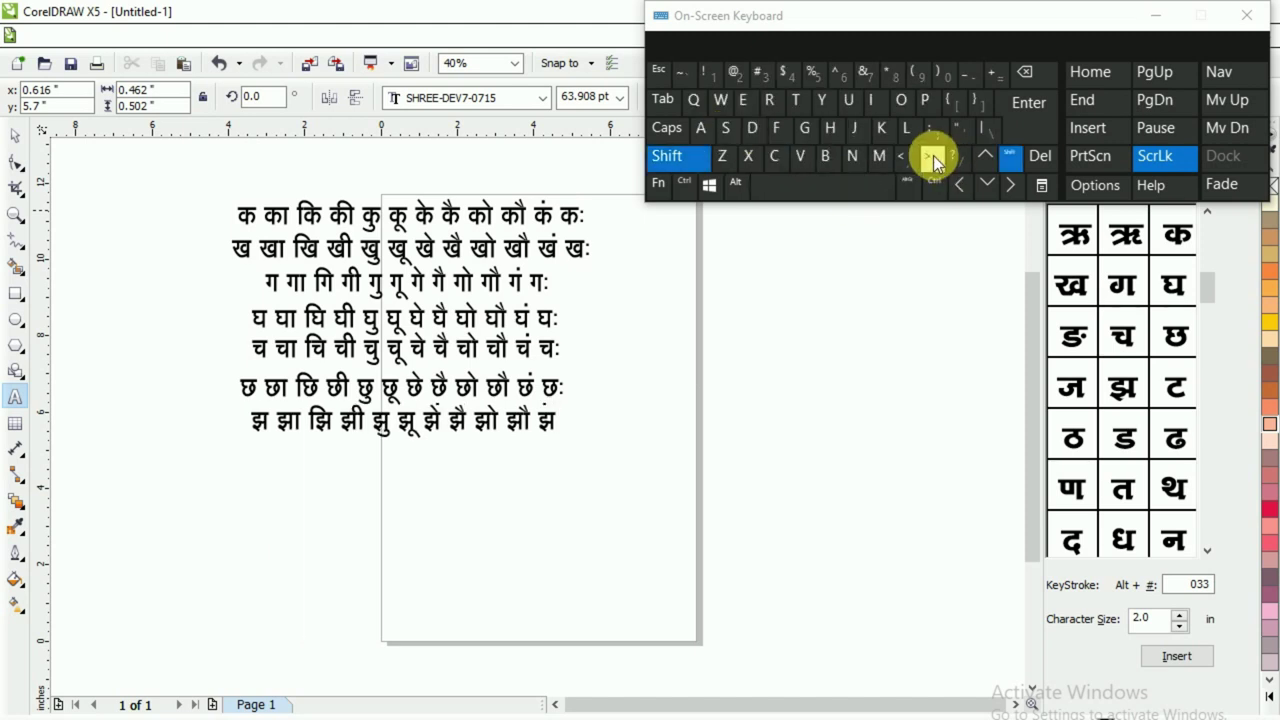
{"action": "left_click", "coordinate": [700, 128]}
{"action": "left_click", "coordinate": [805, 188]}
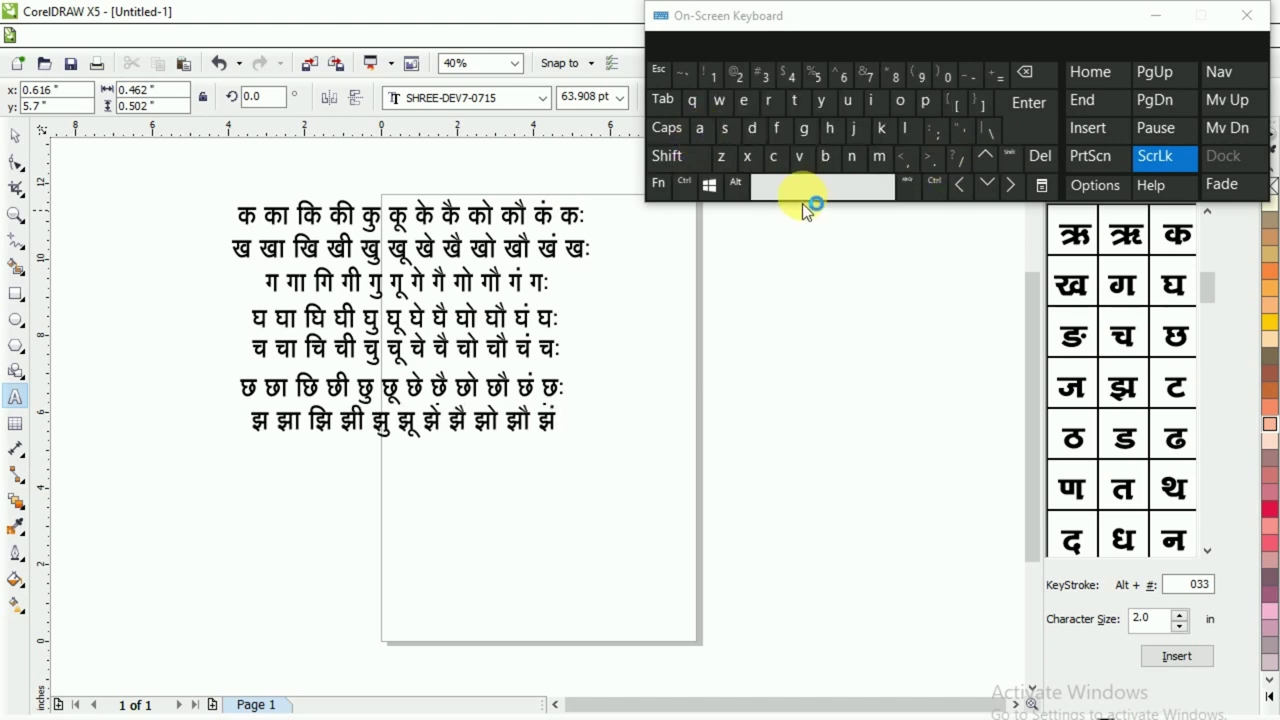
{"action": "left_click", "coordinate": [930, 158], "text": "shift"}
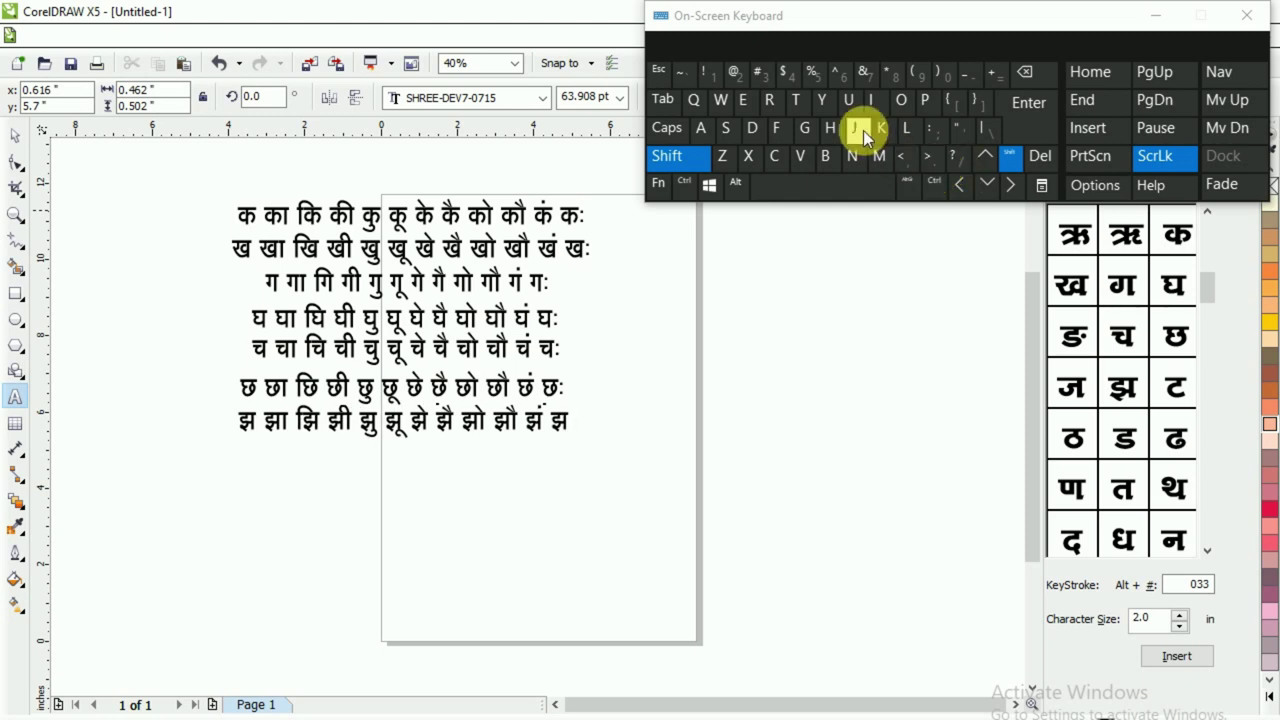
{"action": "left_click", "coordinate": [764, 80], "text": "shift"}
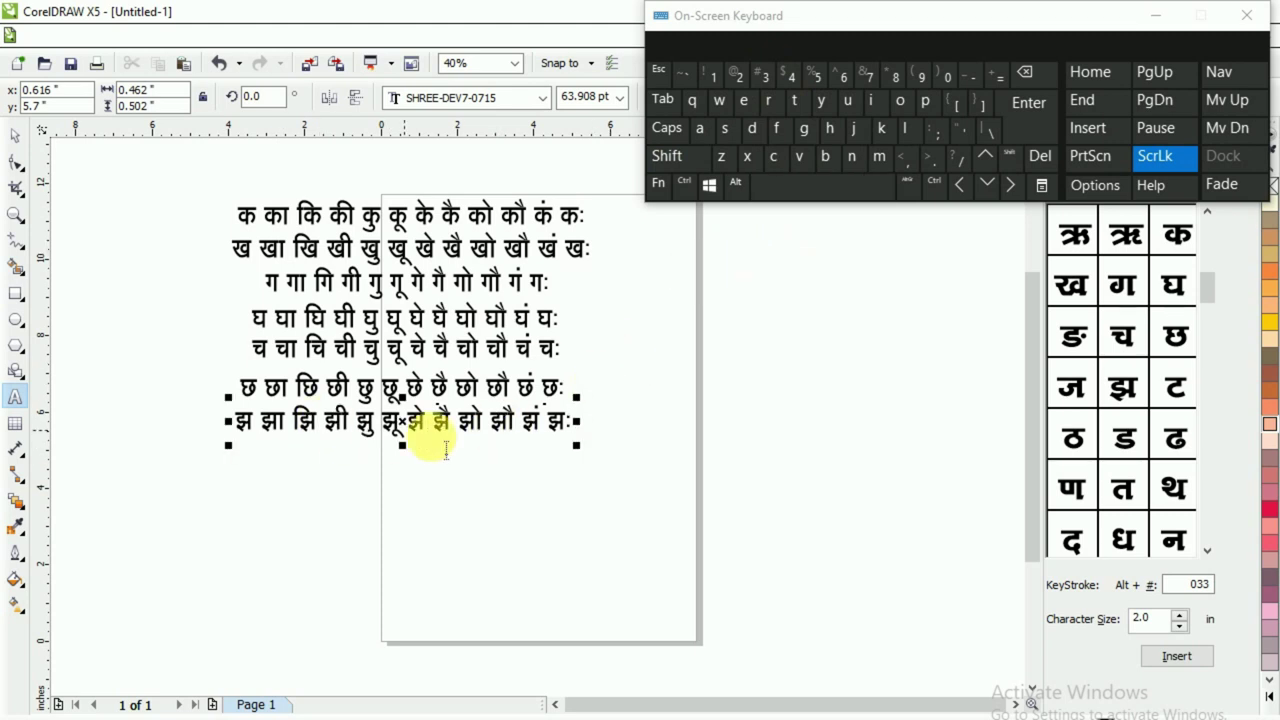
- Check the series after झ in the browser's barakhadi chart and place a copy of the झ line directly below it in CorelDRAW
{"action": "left_click", "coordinate": [14, 140]}
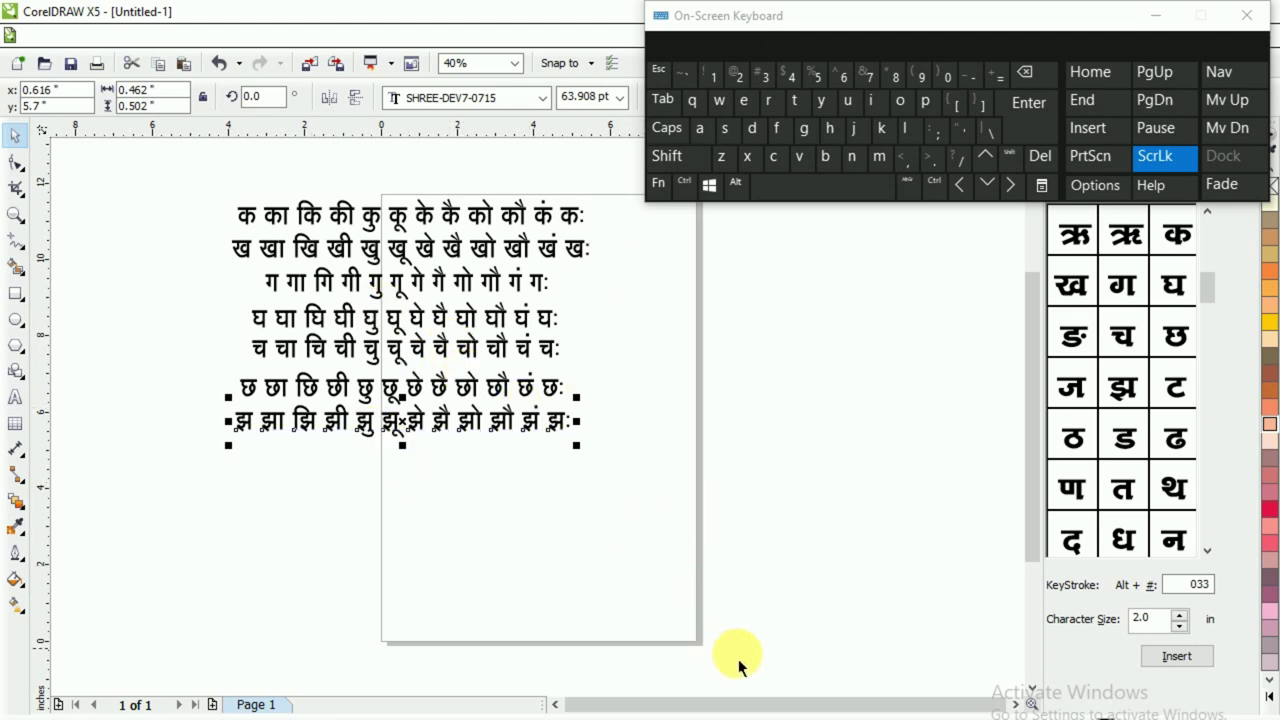
{"action": "left_click", "coordinate": [760, 708]}
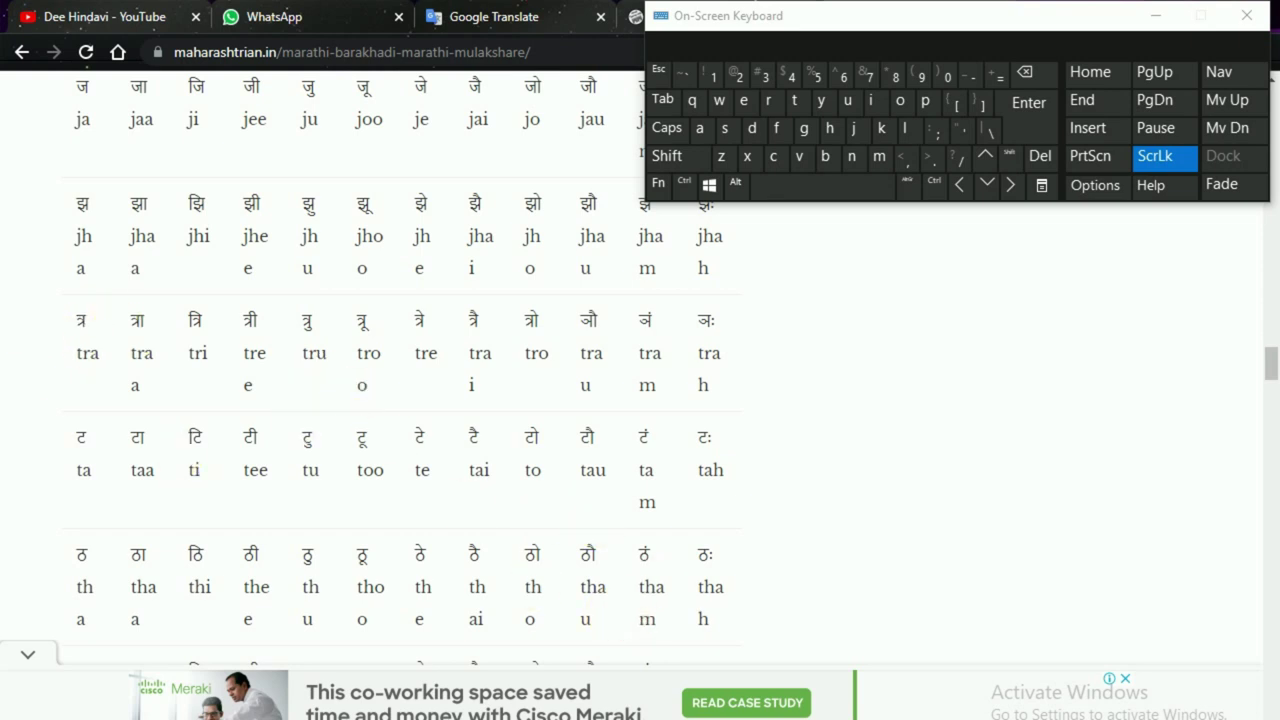
{"action": "key", "text": "alt+Tab"}
{"action": "left_click_drag", "start_coordinate": [407, 427], "coordinate": [418, 457]}
{"action": "left_click", "coordinate": [473, 501]}
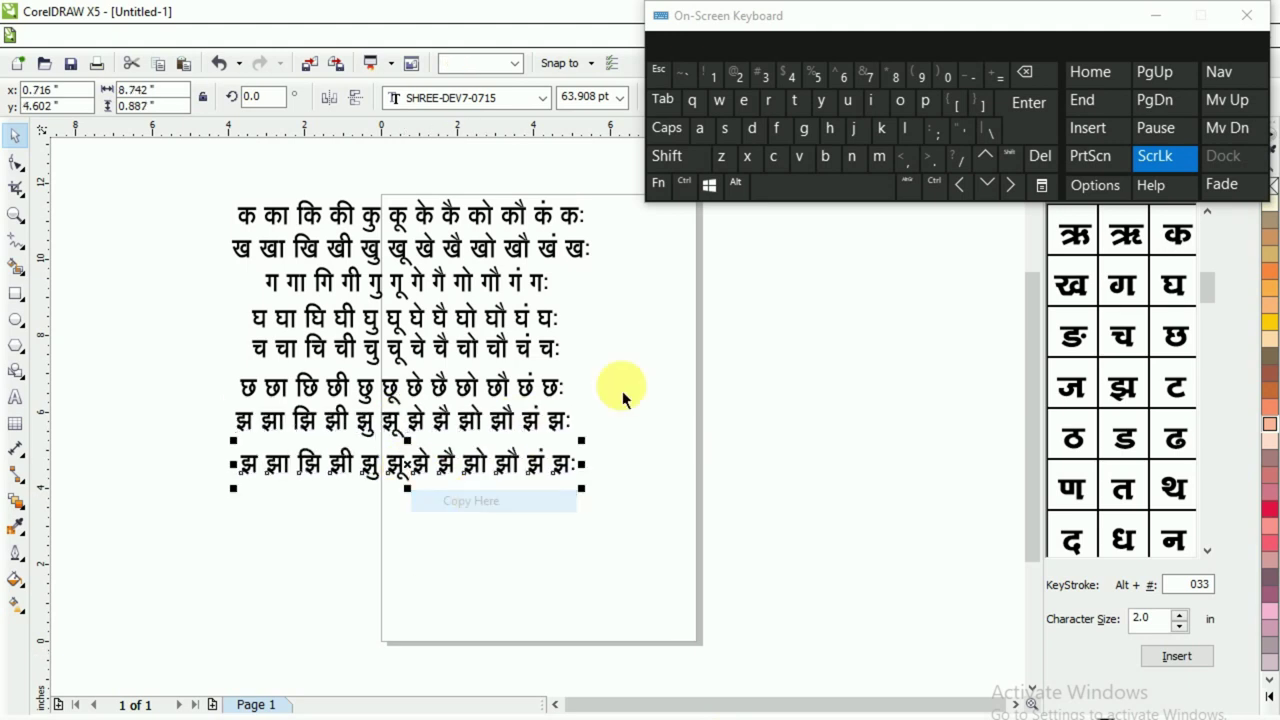
- Replace the copied eighth line's text with "त्र त्र" to start the त्र series
{"action": "left_click", "coordinate": [822, 190]}
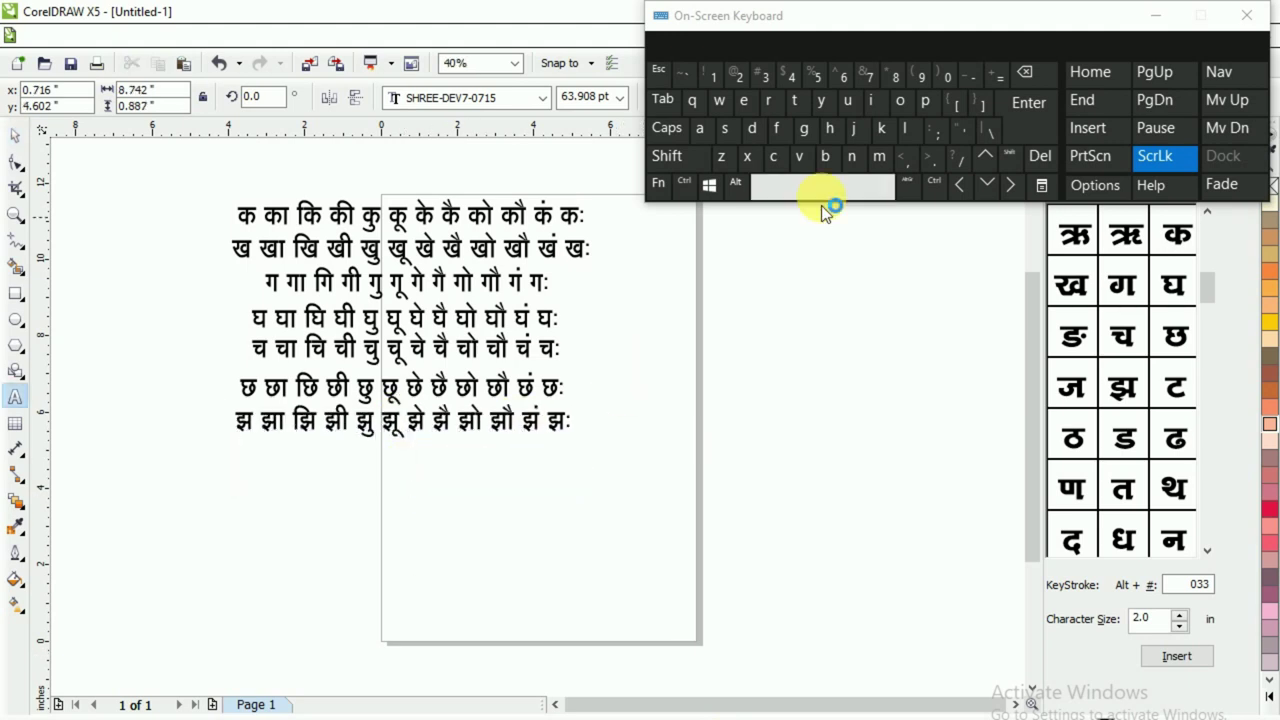
{"action": "left_click", "coordinate": [922, 78], "text": "shift"}
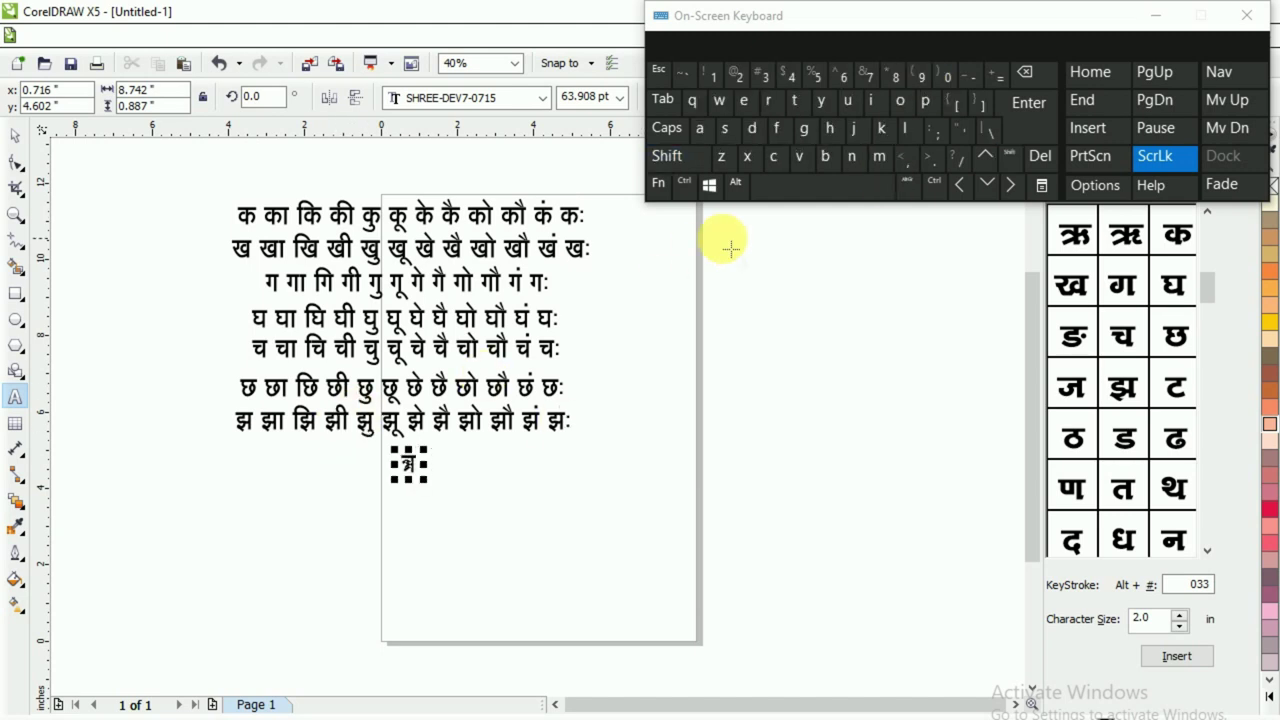
{"action": "left_click", "coordinate": [812, 195]}
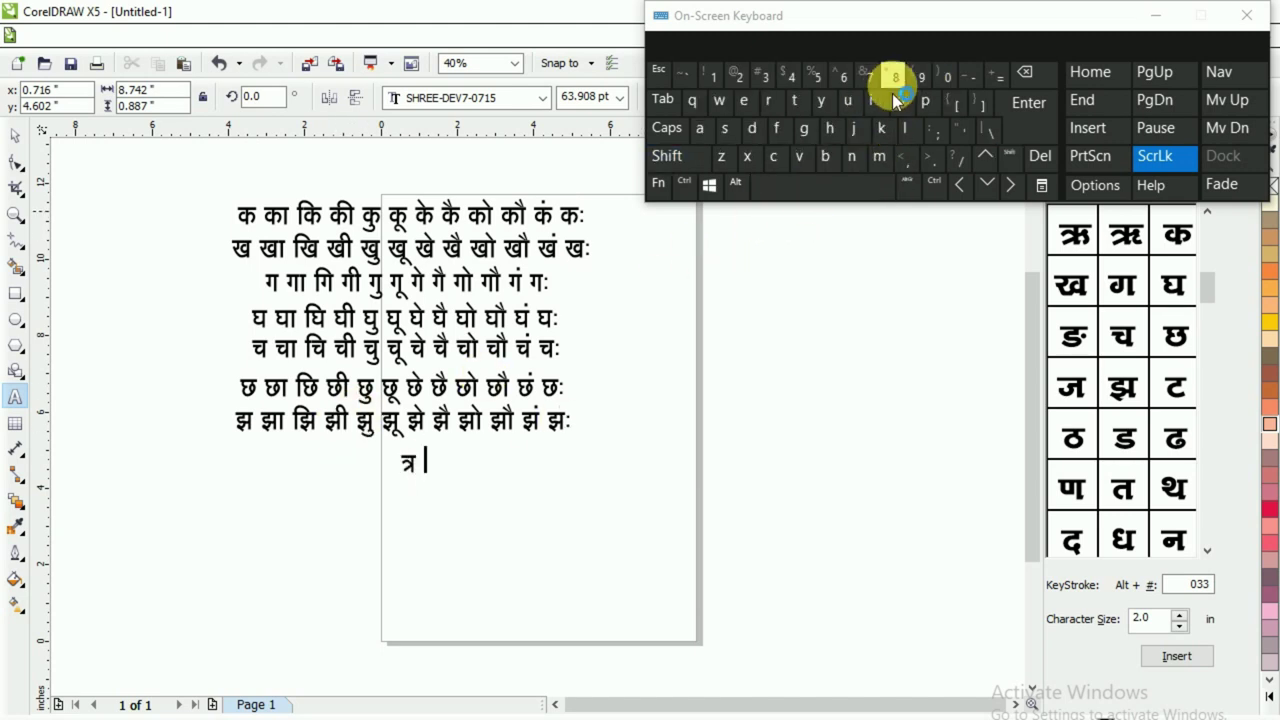
{"action": "left_click", "coordinate": [922, 76], "text": "shift"}
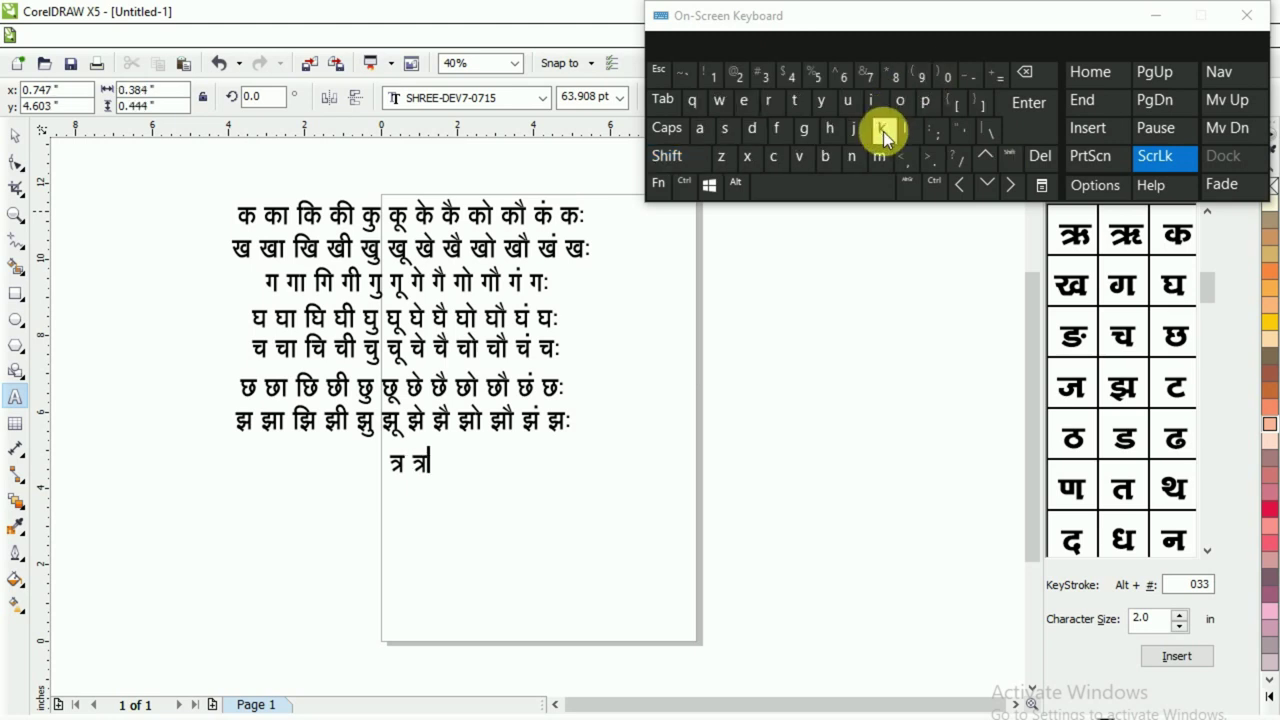
- Continue the त्र text line with the syllables त्रि and त्री, separated by spaces
{"action": "left_click", "coordinate": [851, 189]}
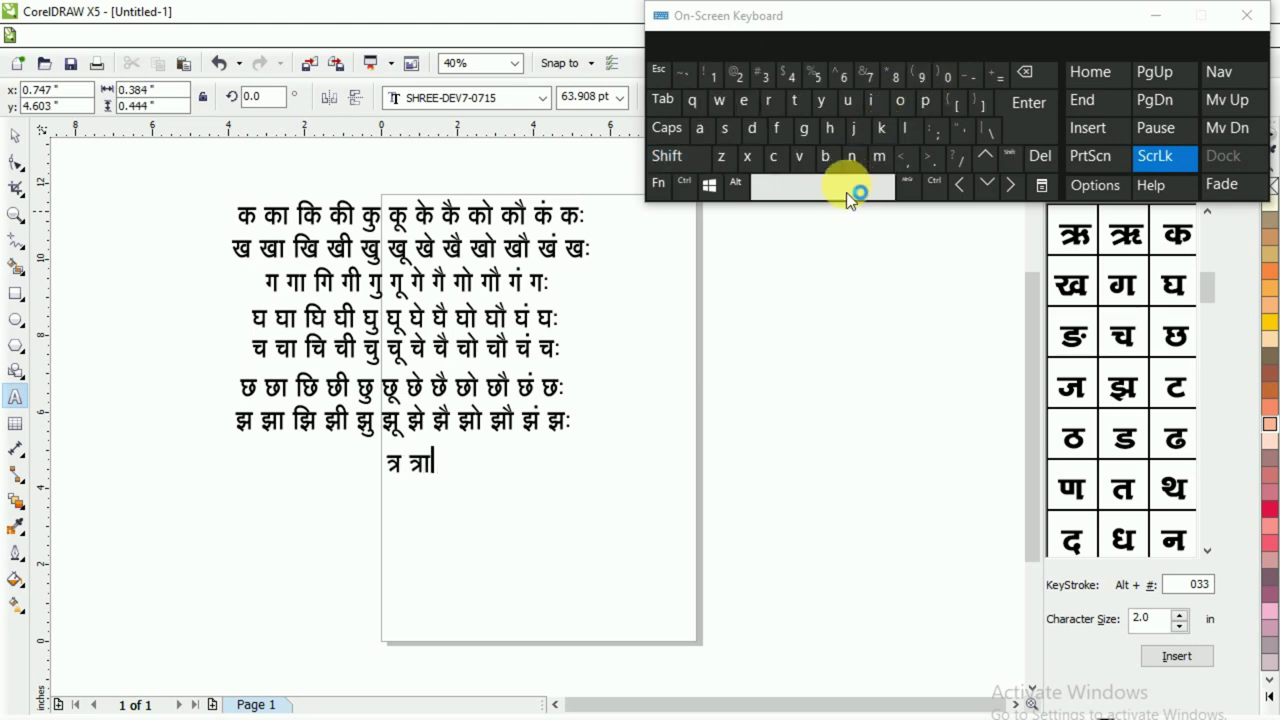
{"action": "left_click", "coordinate": [782, 138]}
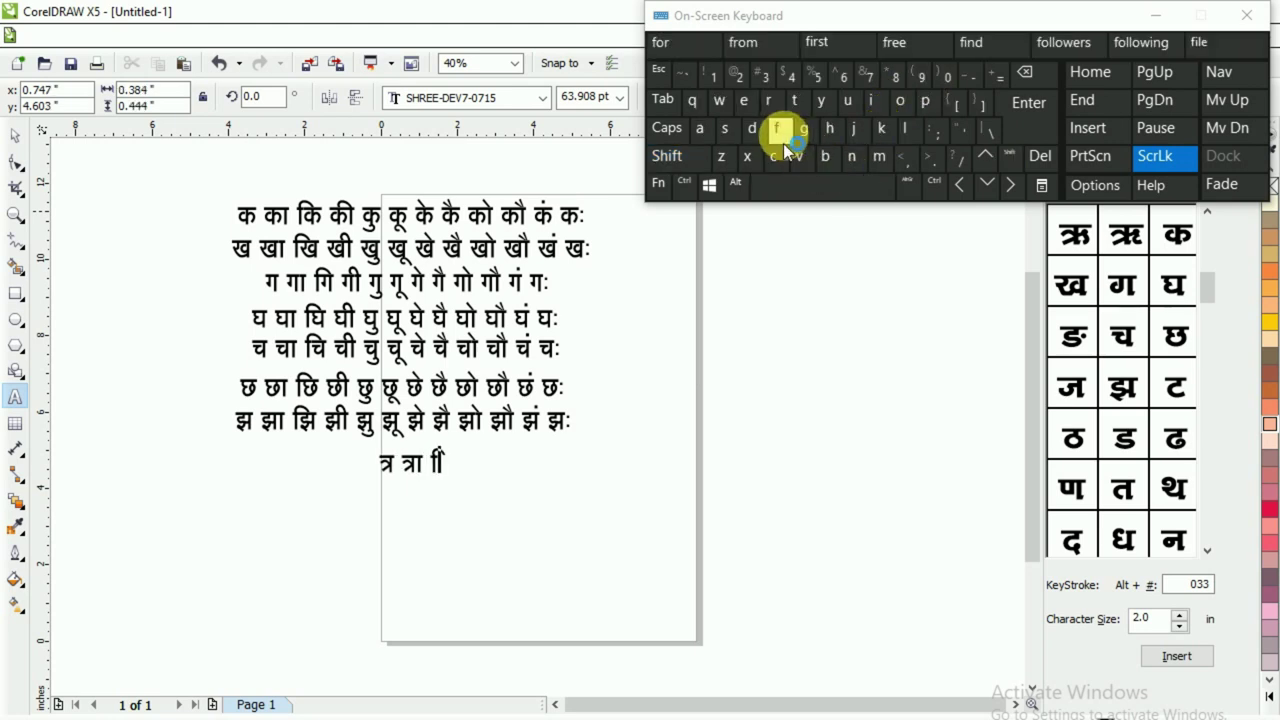
{"action": "left_click", "coordinate": [916, 76], "text": "shift"}
{"action": "left_click", "coordinate": [813, 194]}
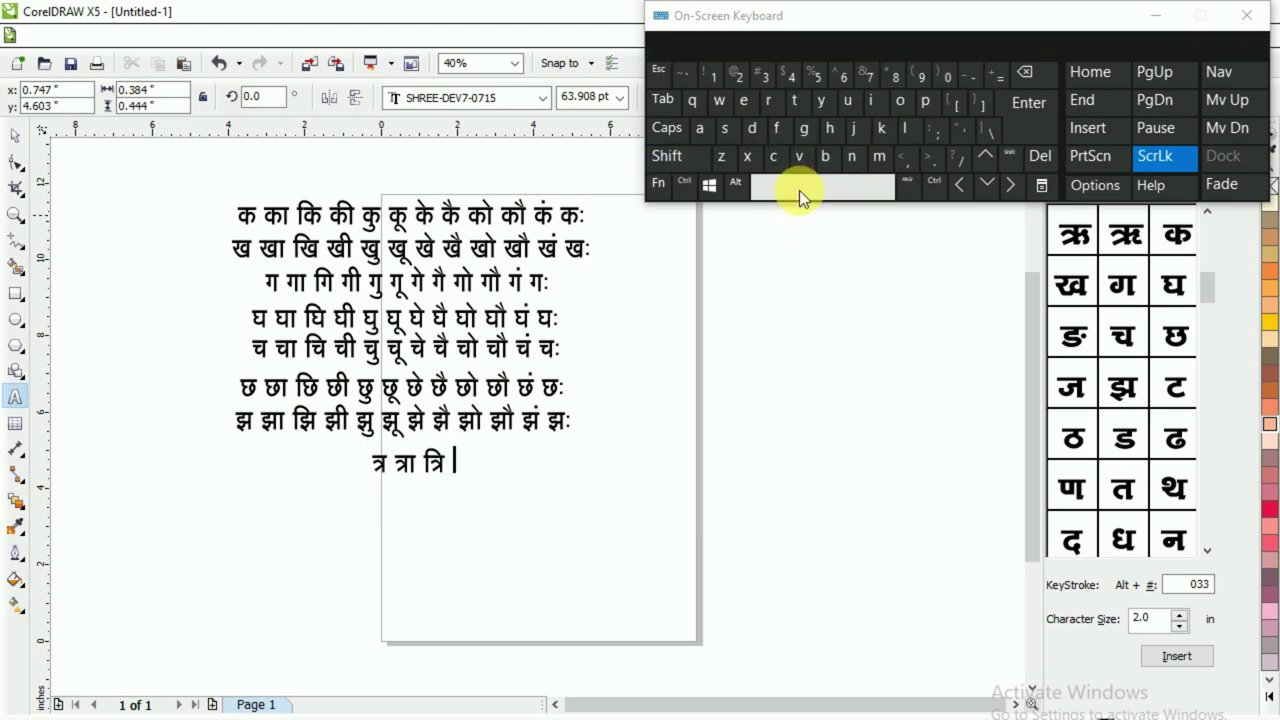
{"action": "left_click", "coordinate": [851, 158]}
{"action": "left_click", "coordinate": [920, 77], "text": "shift"}
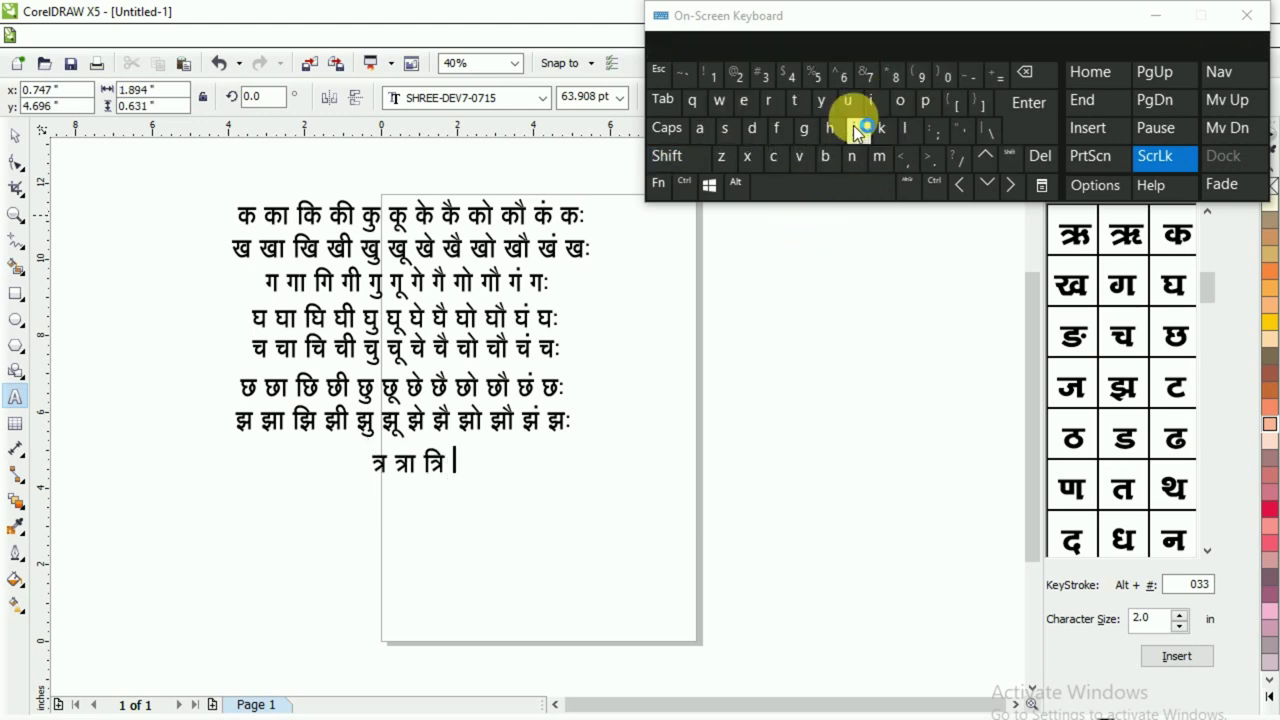
{"action": "left_click", "coordinate": [829, 129]}
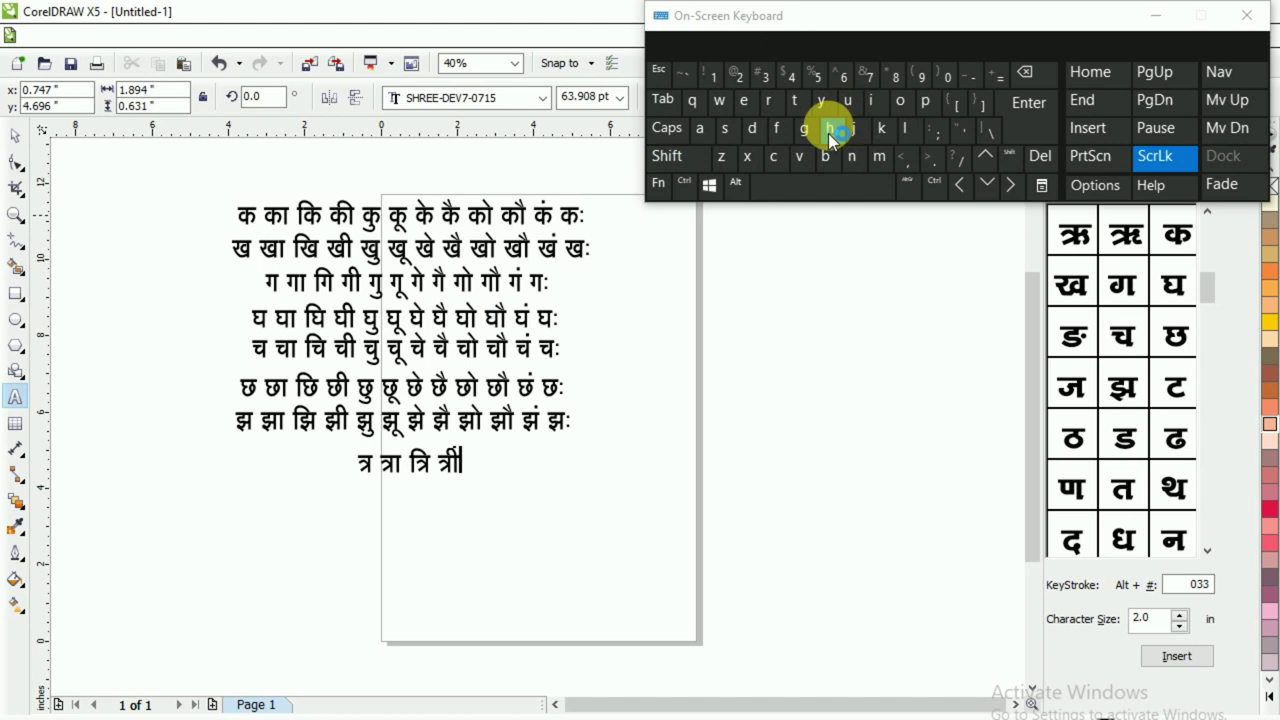
{"action": "left_click", "coordinate": [848, 185]}
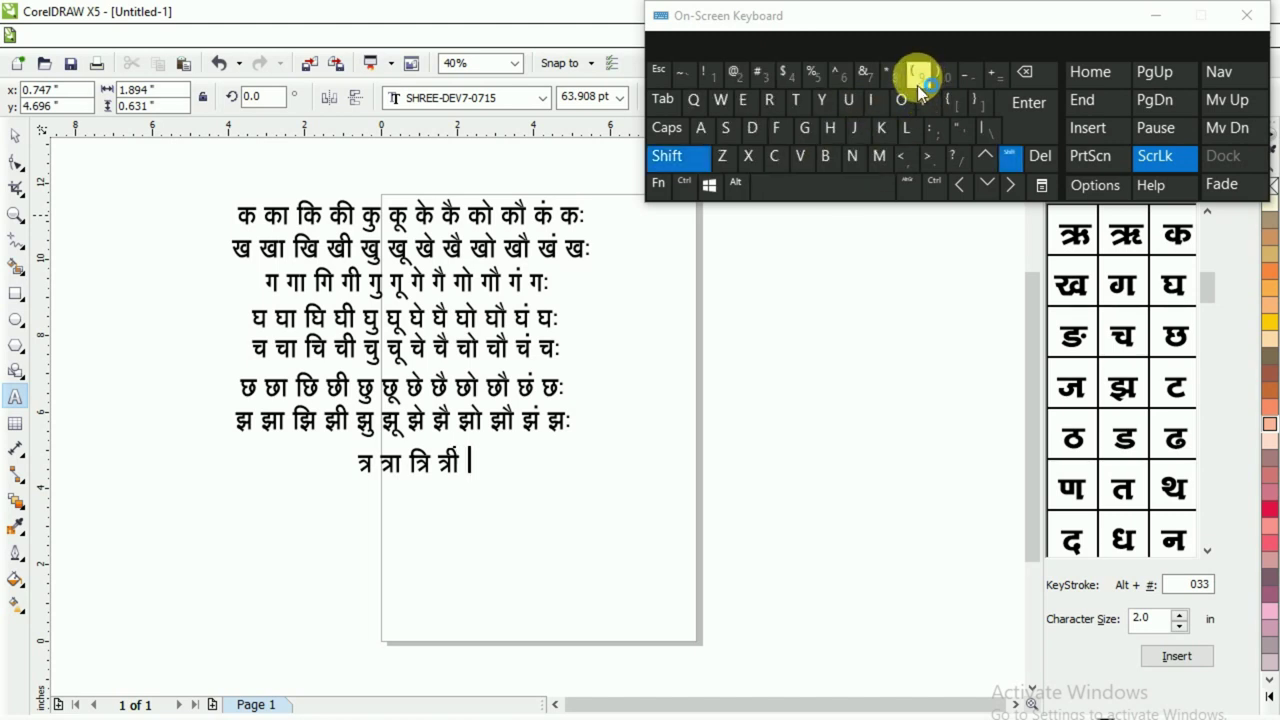
- Add the syllables त्रु and त्रू to the end of the त्र line
{"action": "left_click", "coordinate": [917, 80]}
{"action": "left_click", "coordinate": [690, 99]}
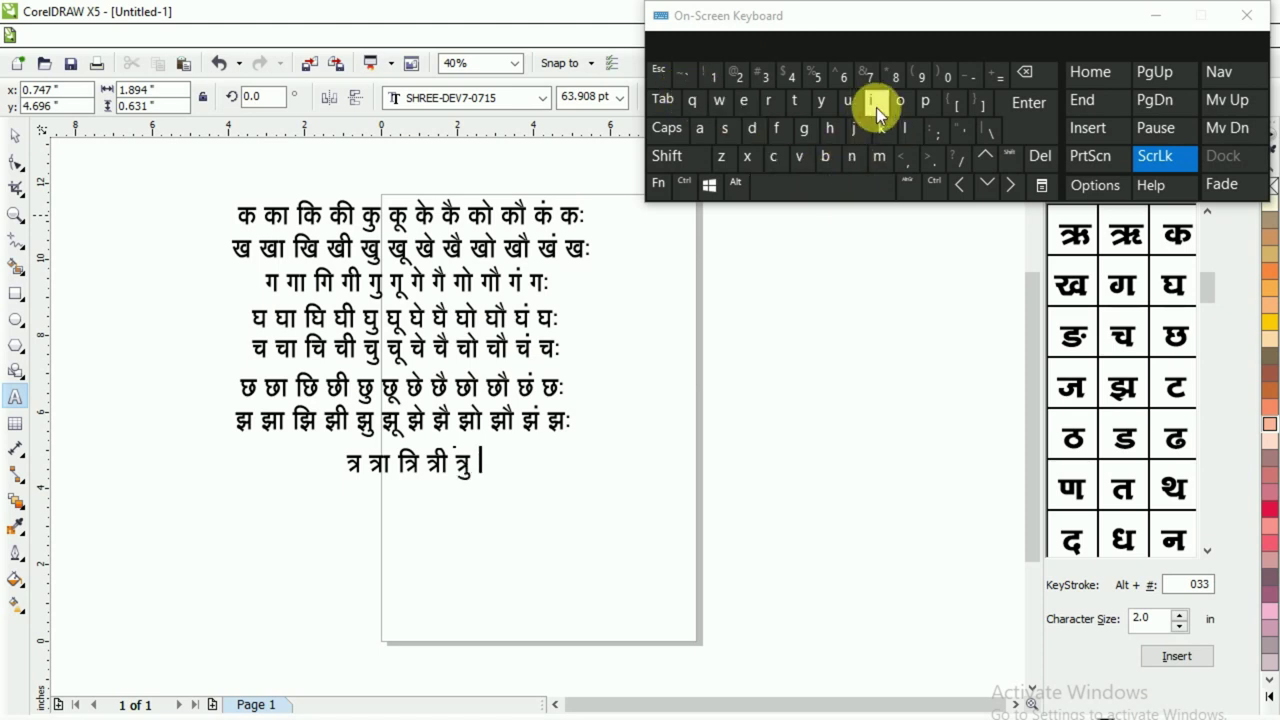
{"action": "key", "text": "shift"}
{"action": "left_click", "coordinate": [915, 86]}
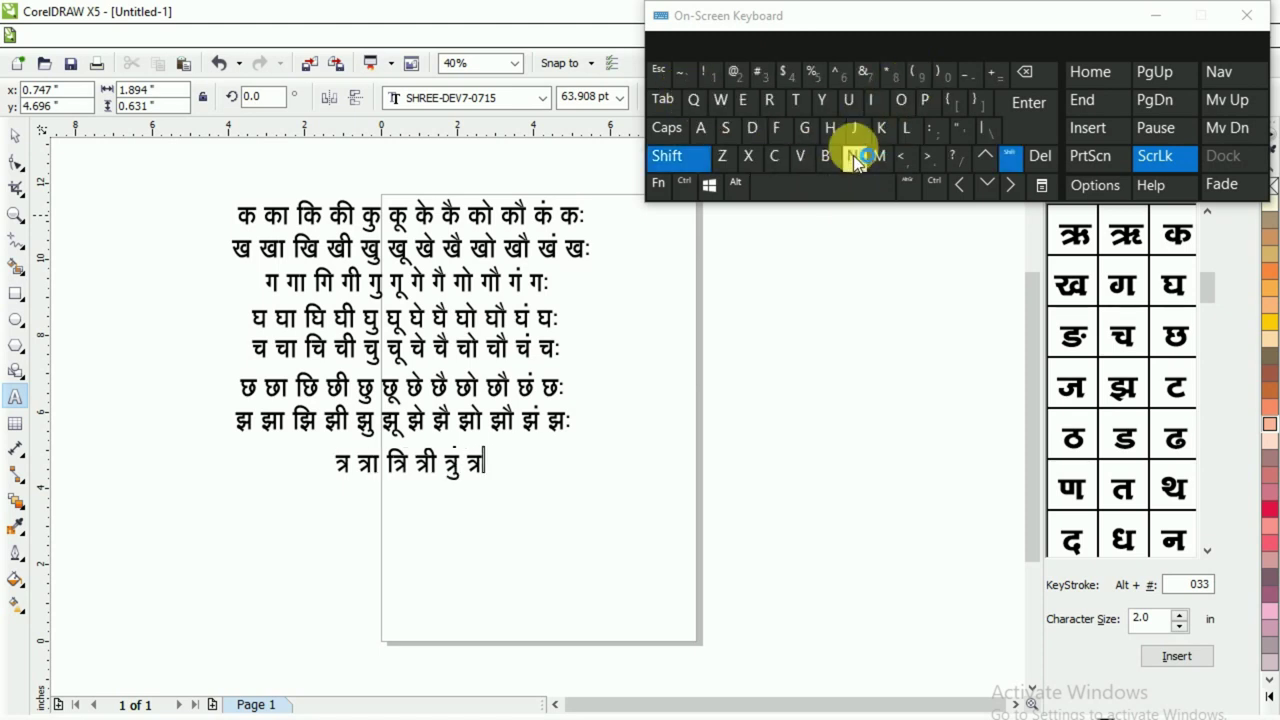
{"action": "left_click", "coordinate": [715, 97]}
{"action": "left_click", "coordinate": [818, 184]}
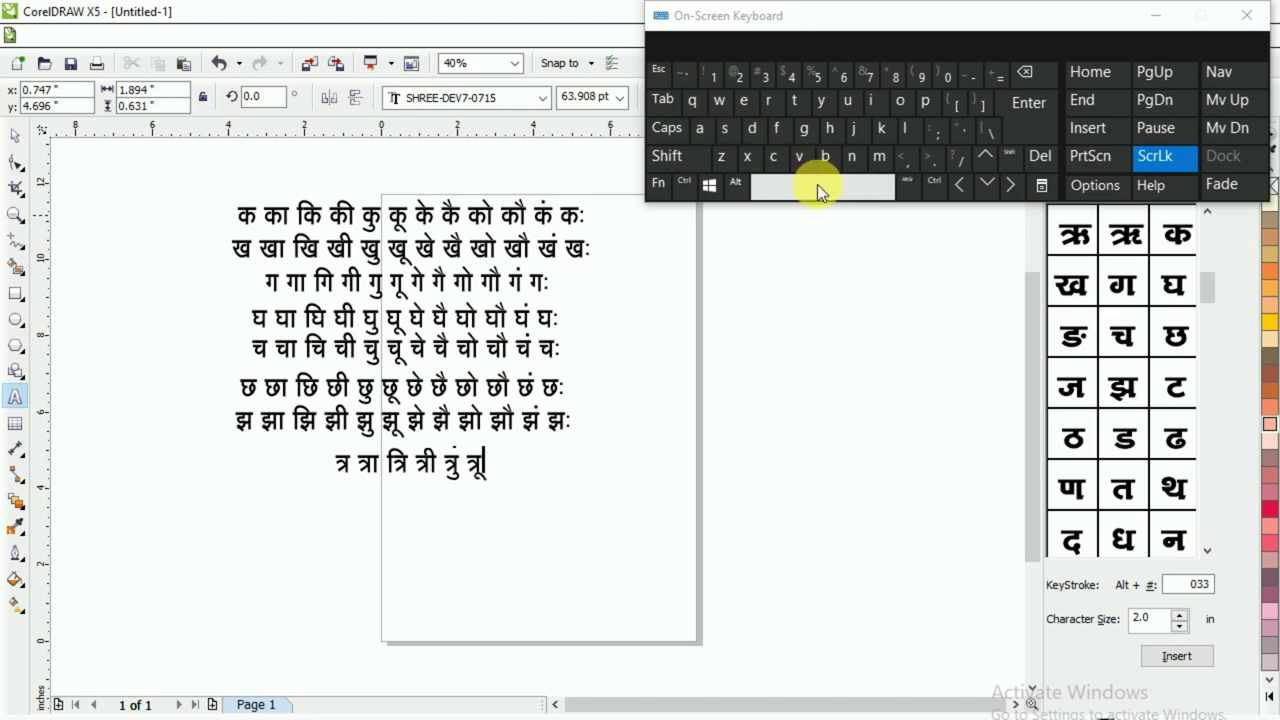
- Add the syllables त्रे and त्रै to the end of the त्र line
{"action": "key", "text": "shift"}
{"action": "left_click", "coordinate": [915, 86]}
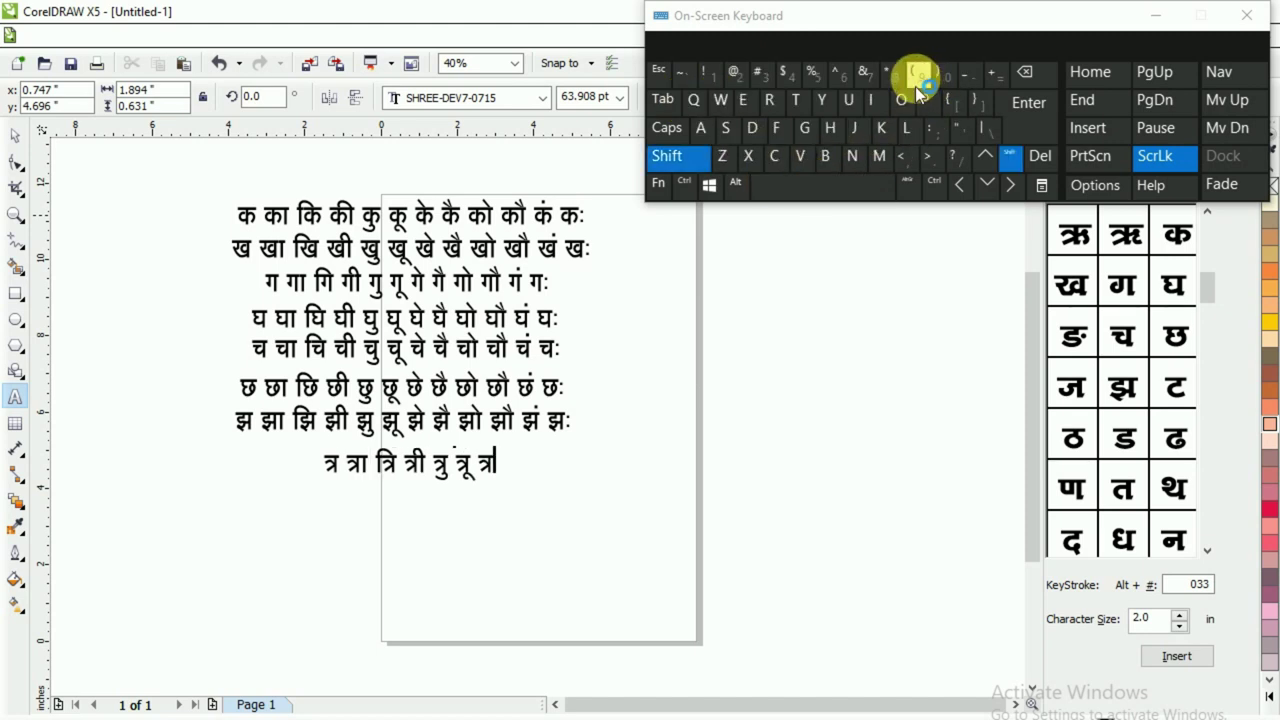
{"action": "left_click", "coordinate": [729, 127]}
{"action": "left_click", "coordinate": [828, 186]}
{"action": "key", "text": "shift"}
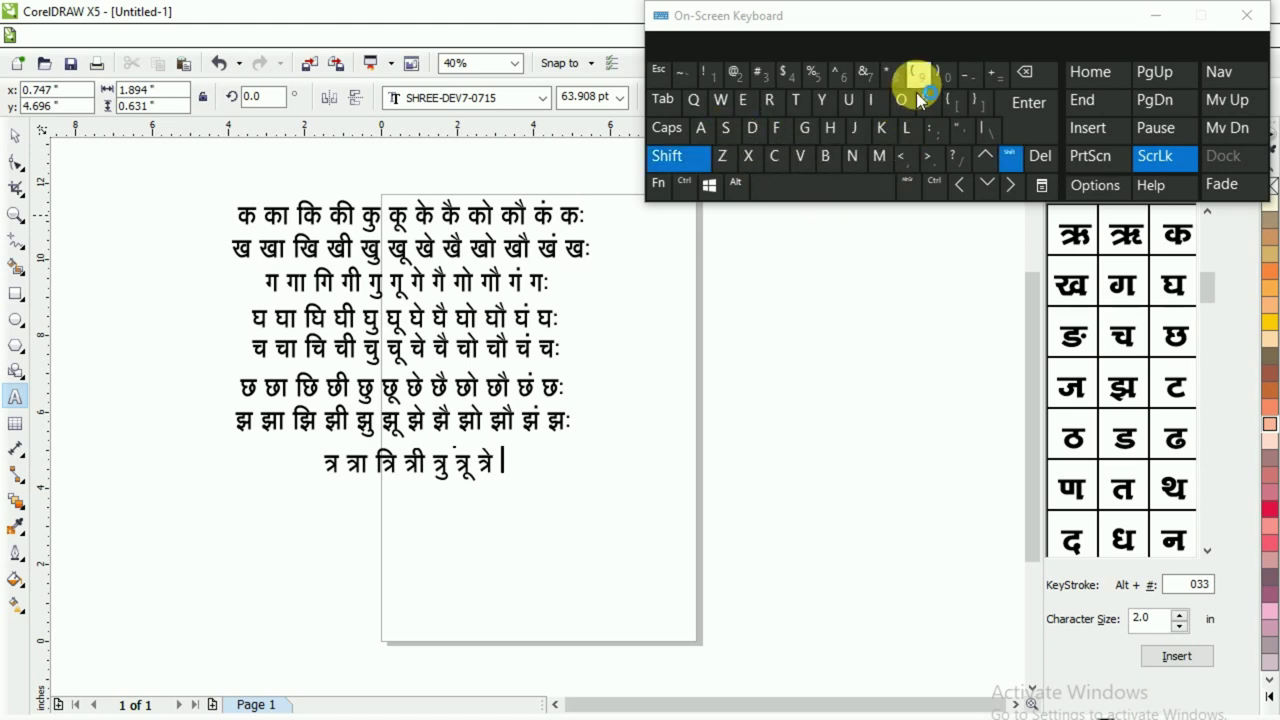
{"action": "left_click", "coordinate": [916, 92]}
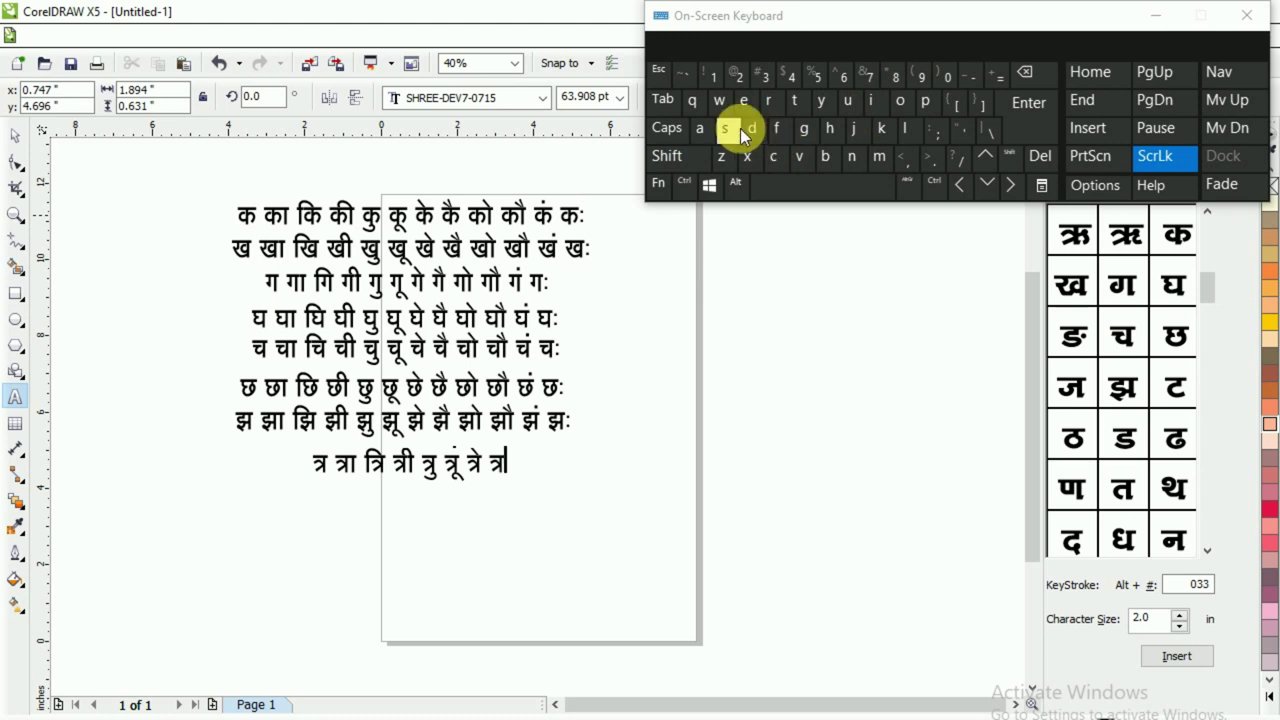
{"action": "key", "text": "shift"}
{"action": "left_click", "coordinate": [844, 187]}
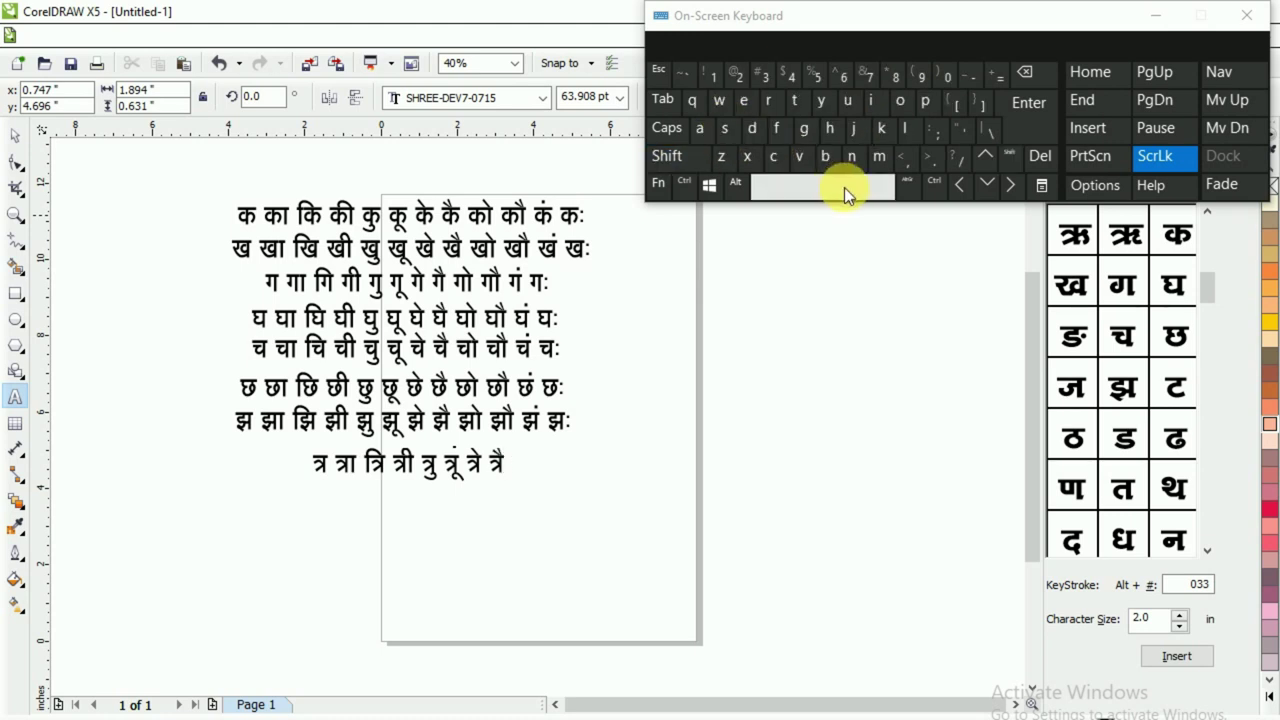
- Add the syllables त्रो and त्रौ to the end of the त्र line
{"action": "key", "text": "shift"}
{"action": "left_click", "coordinate": [914, 85]}
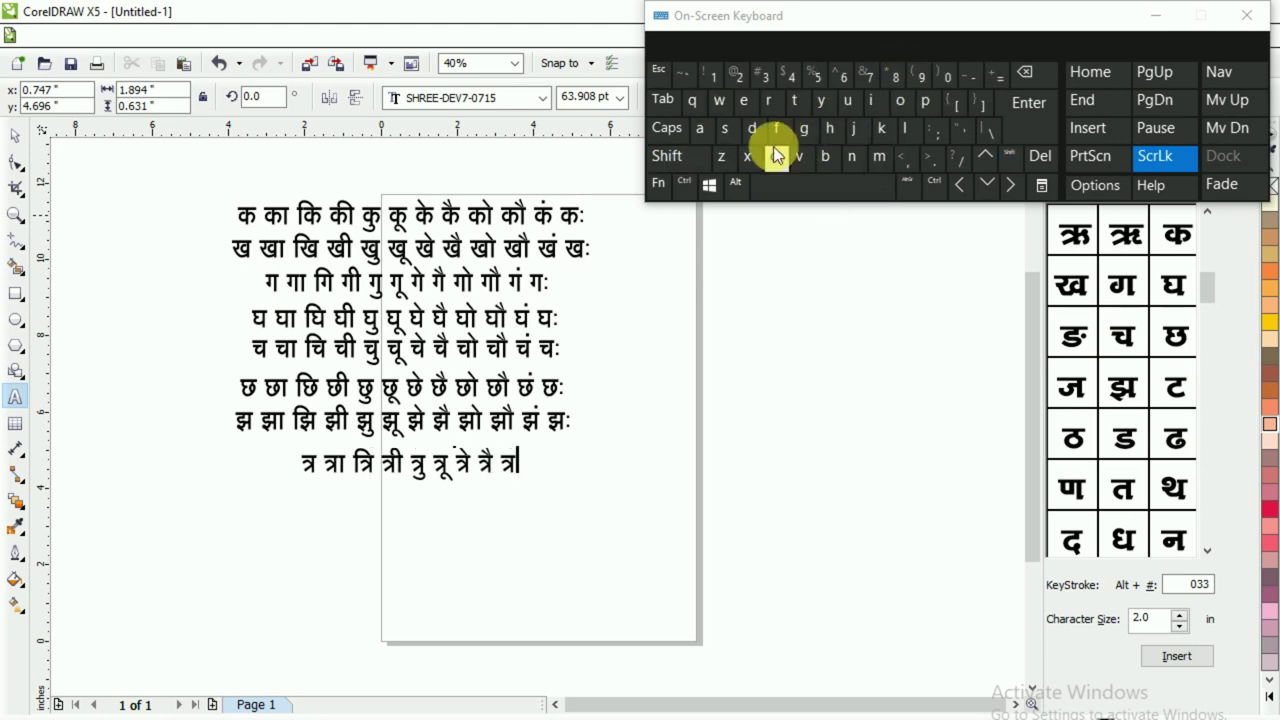
{"action": "left_click", "coordinate": [885, 130]}
{"action": "key", "text": "shift"}
{"action": "left_click", "coordinate": [736, 129]}
{"action": "left_click", "coordinate": [822, 190]}
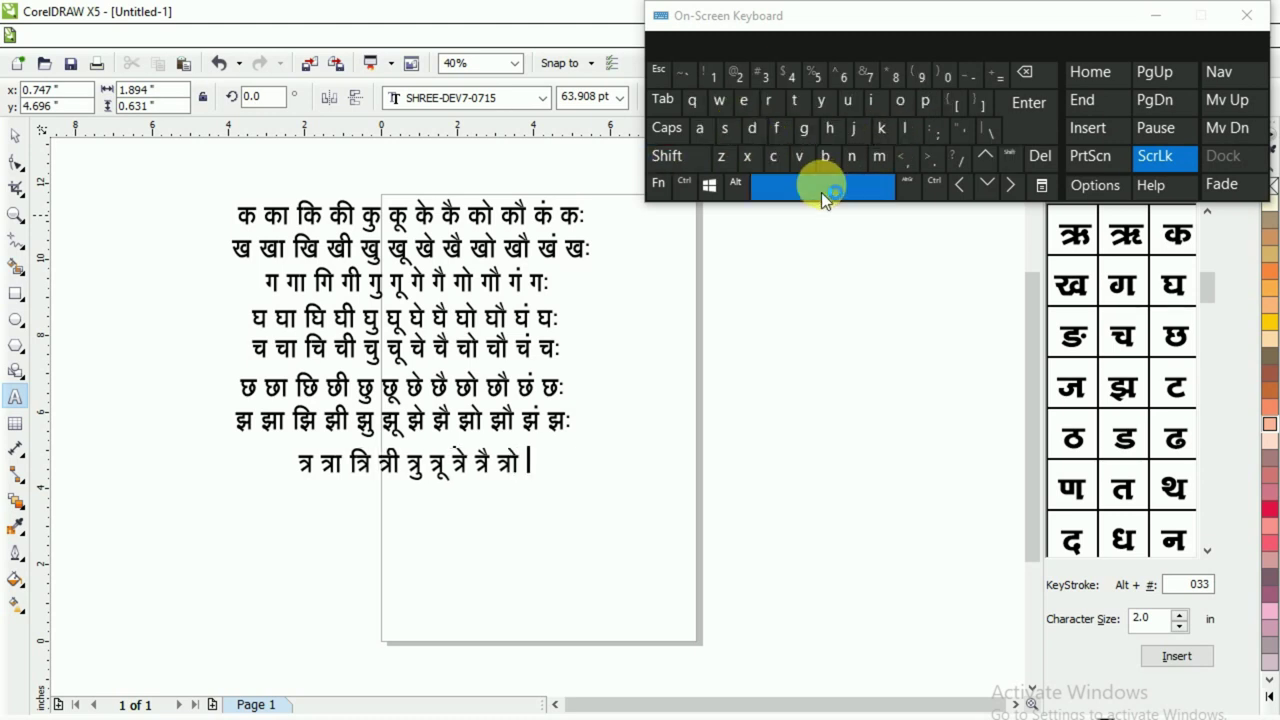
{"action": "left_click", "coordinate": [919, 87], "text": "shift"}
{"action": "left_click", "coordinate": [885, 130]}
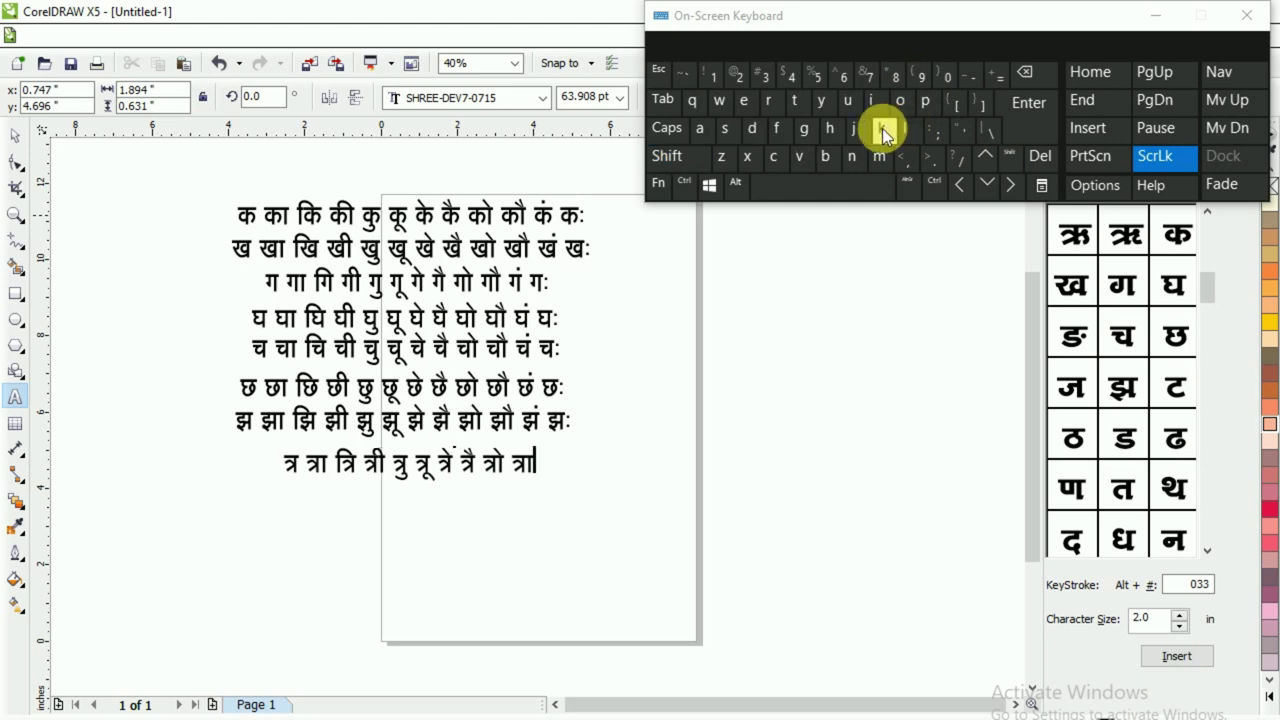
{"action": "left_click", "coordinate": [736, 129], "text": "shift"}
{"action": "left_click", "coordinate": [837, 194]}
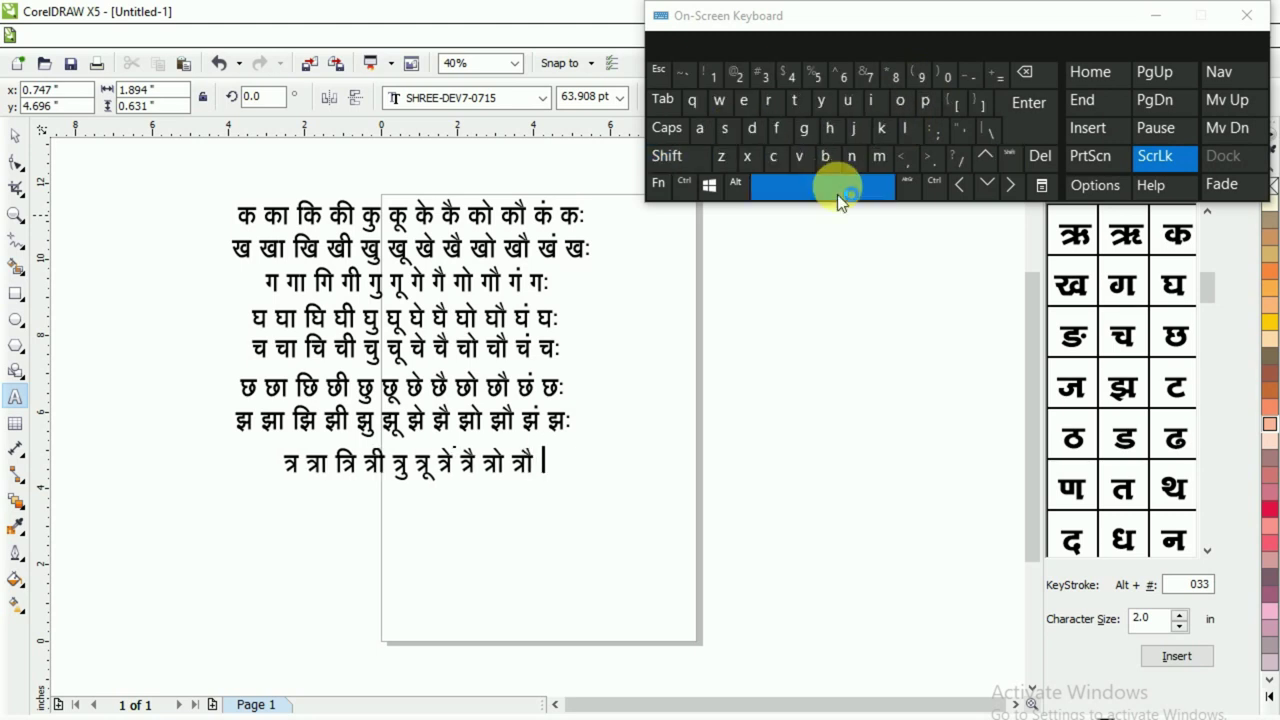
- Complete the त्र line with the syllables त्रं and त्रः, and finish editing the text
{"action": "left_click", "coordinate": [921, 86], "text": "shift"}
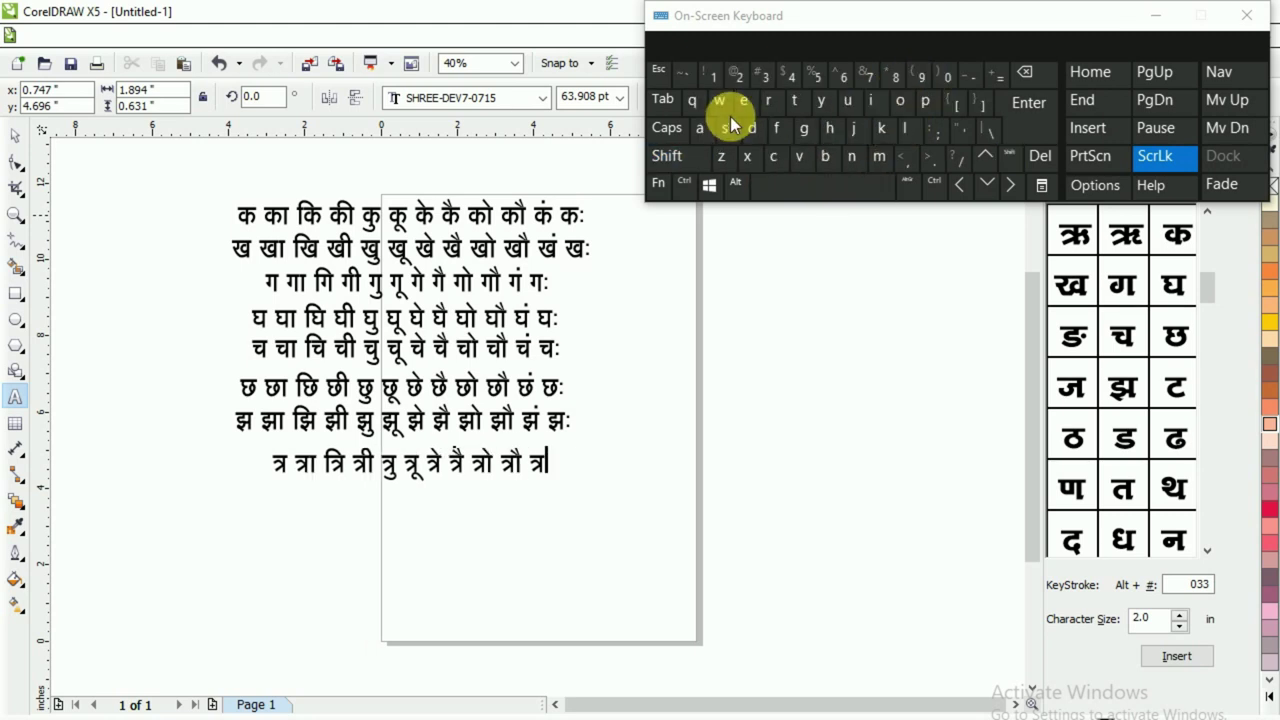
{"action": "left_click", "coordinate": [700, 128]}
{"action": "left_click", "coordinate": [806, 192]}
{"action": "left_click", "coordinate": [918, 80], "text": "shift"}
{"action": "left_click", "coordinate": [775, 113]}
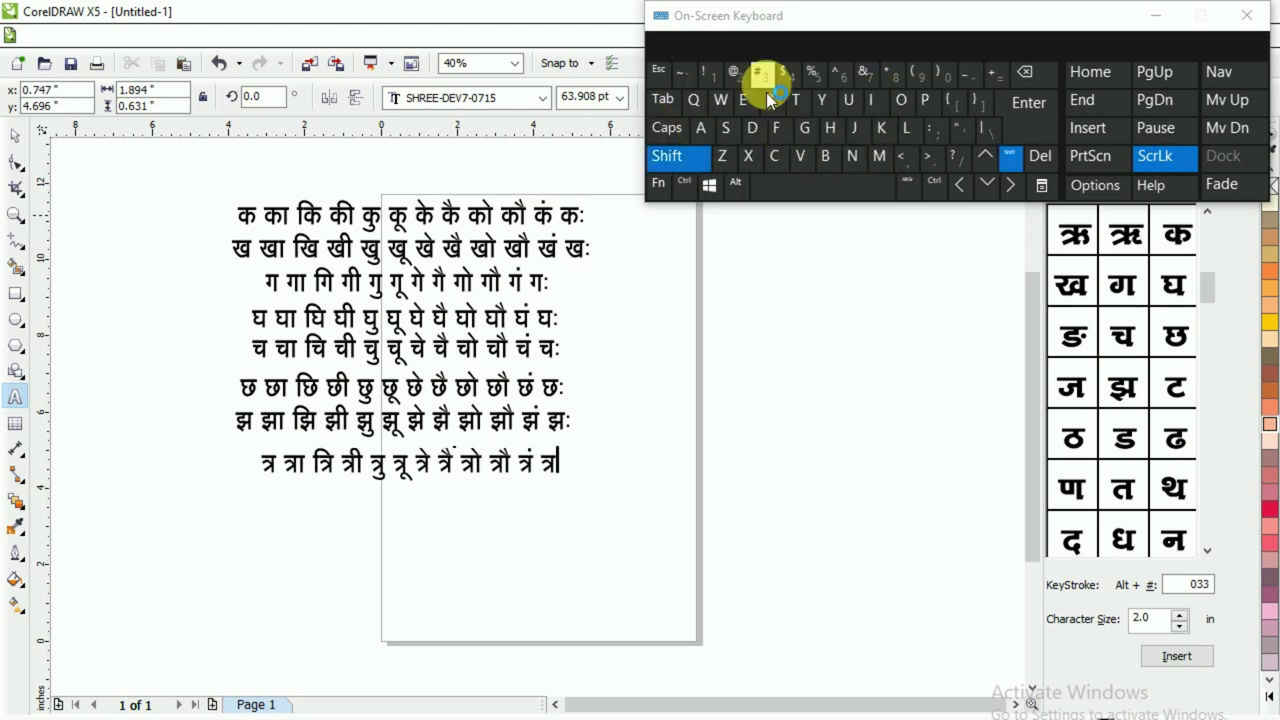
{"action": "left_click", "coordinate": [765, 95]}
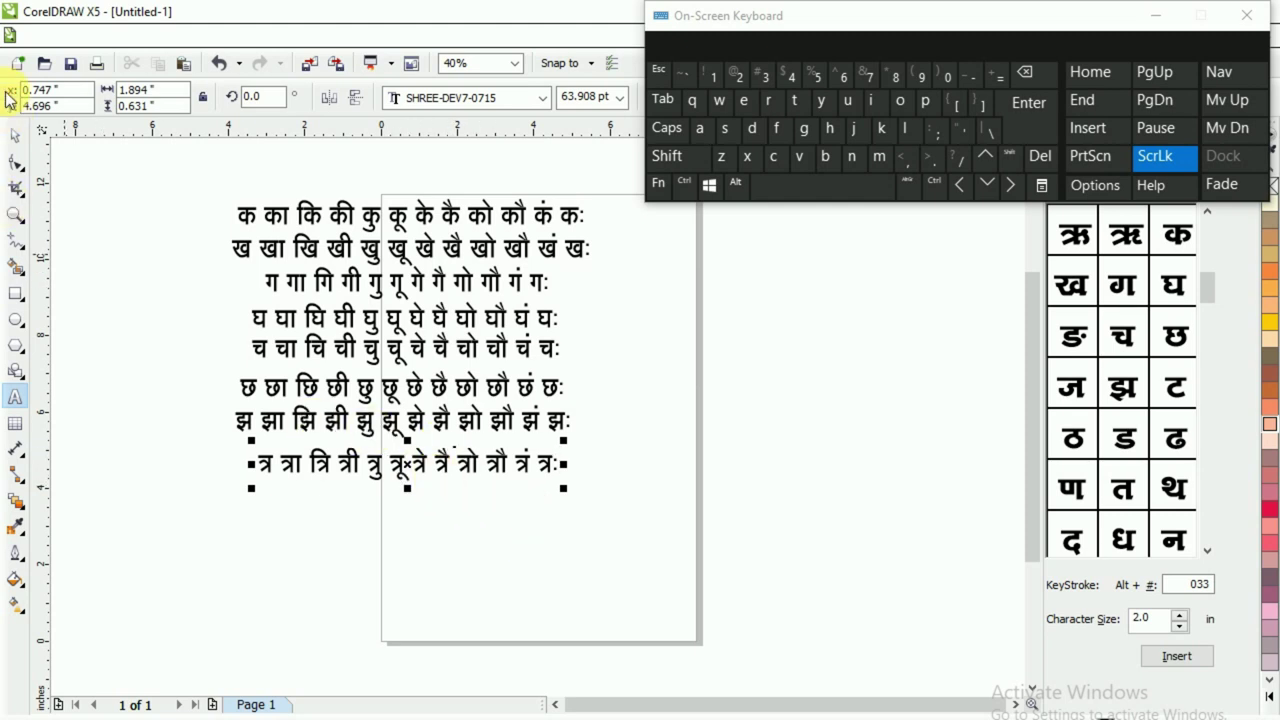
{"action": "left_click", "coordinate": [14, 144]}
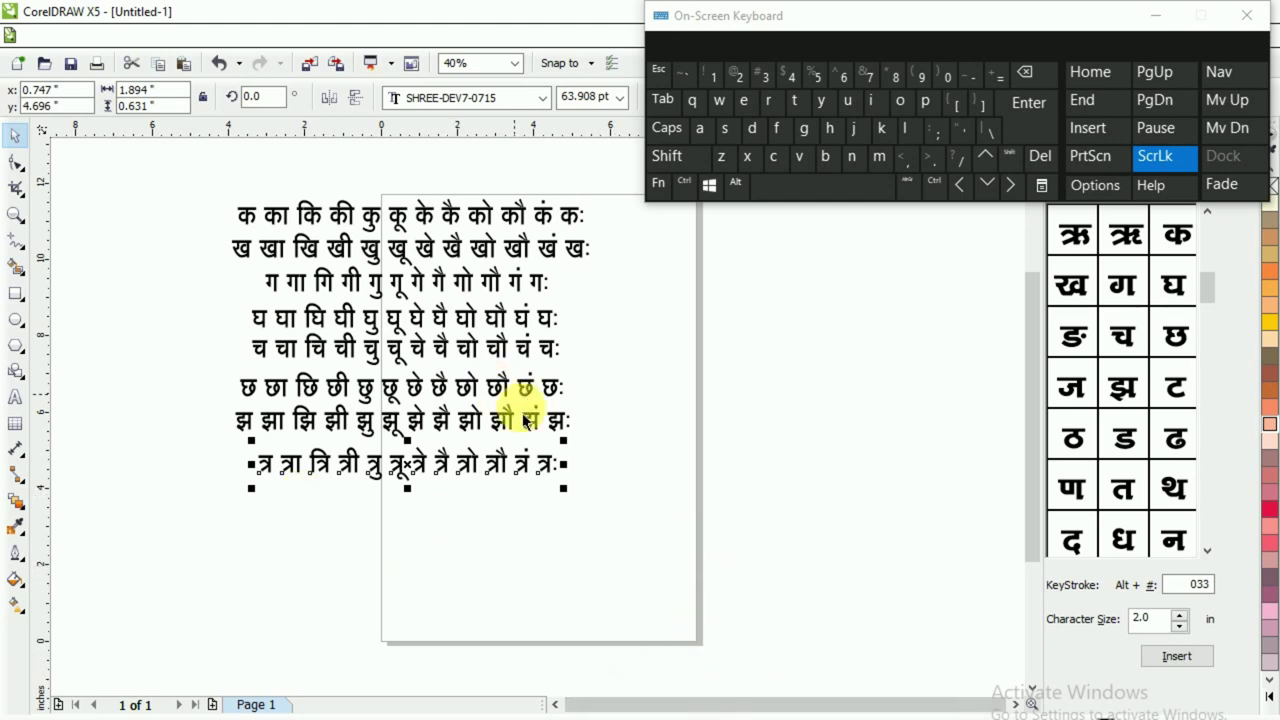
- Check the next letter row on the maharashtrian.in barakhadi page, and duplicate the त्र line directly below itself in CorelDRAW
{"action": "key", "text": "alt+Tab"}
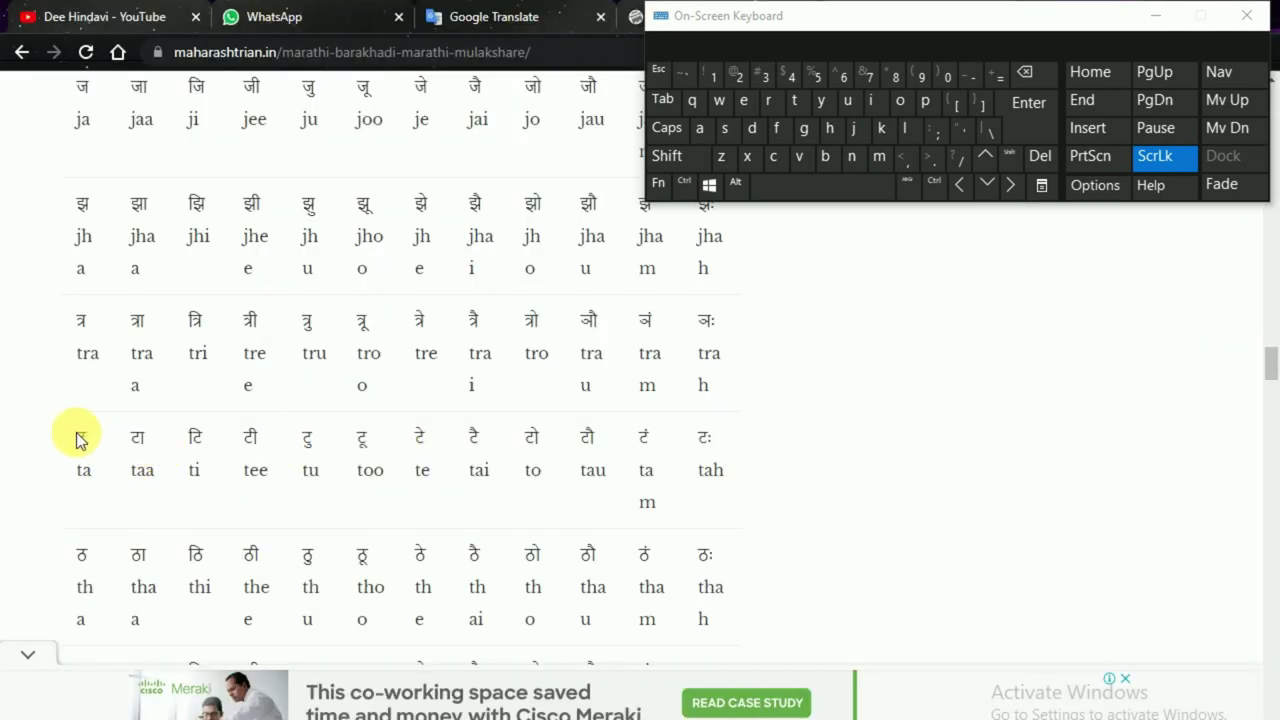
{"action": "key", "text": "alt+Tab"}
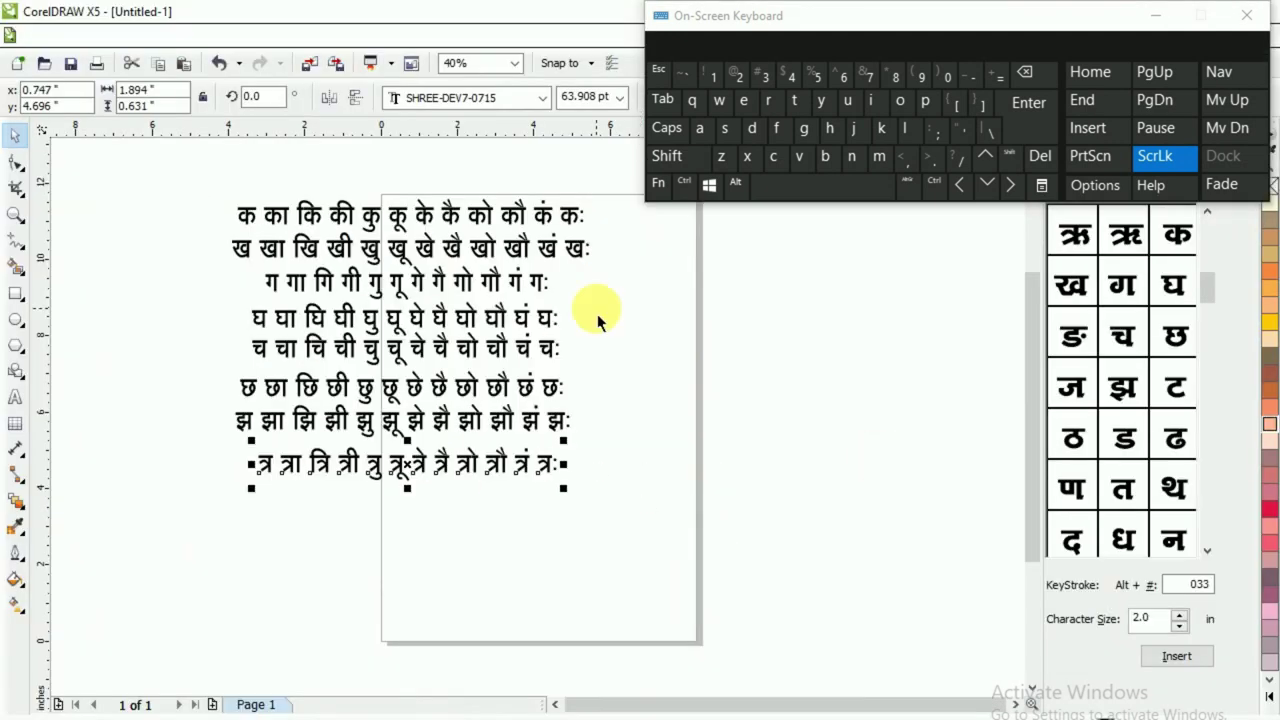
{"action": "left_click_drag", "start_coordinate": [408, 463], "coordinate": [418, 509]}
{"action": "left_click", "coordinate": [455, 540]}
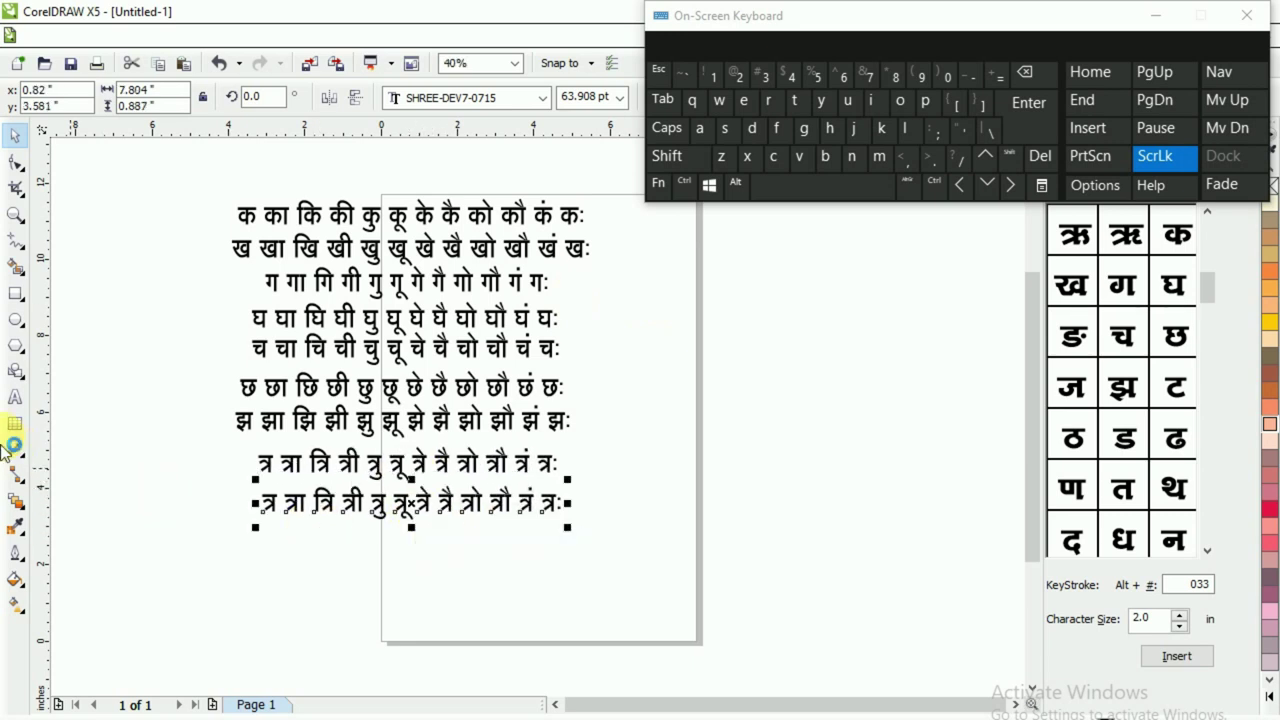
- Replace all the text of the duplicated line with the syllables ट and टा
{"action": "left_click", "coordinate": [15, 397]}
{"action": "key", "text": "ctrl+a"}
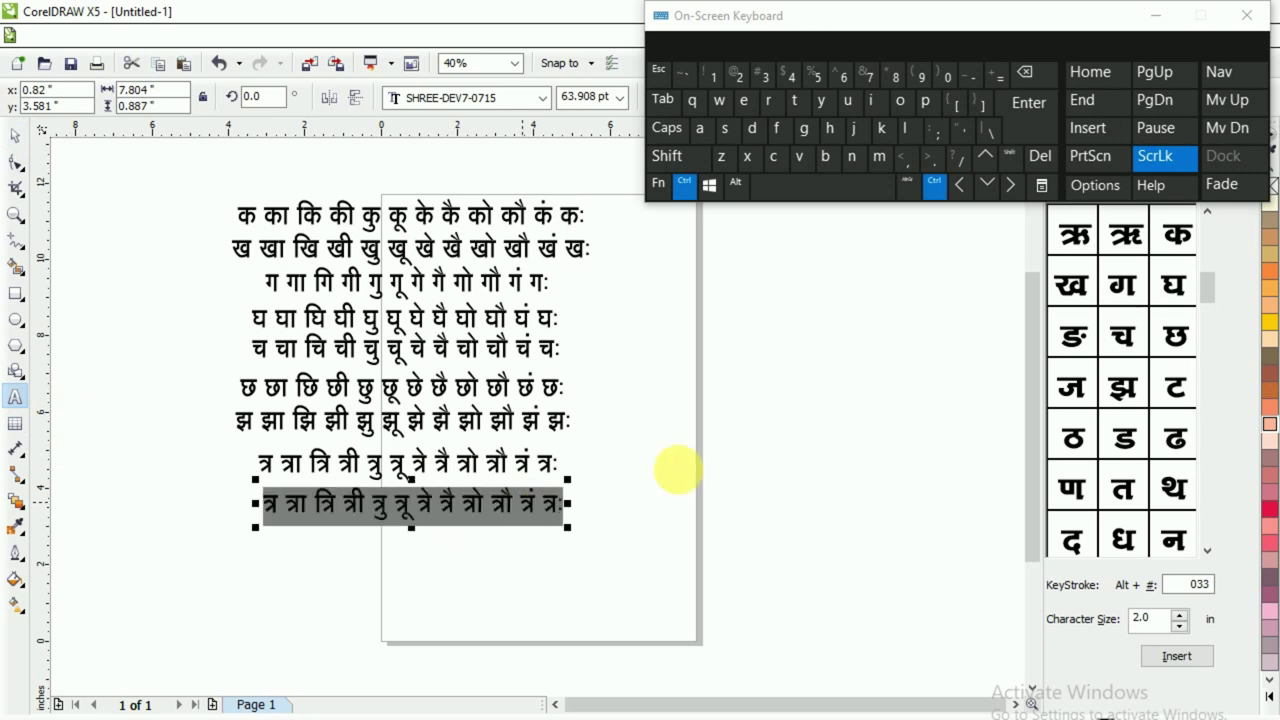
{"action": "key", "text": "shift"}
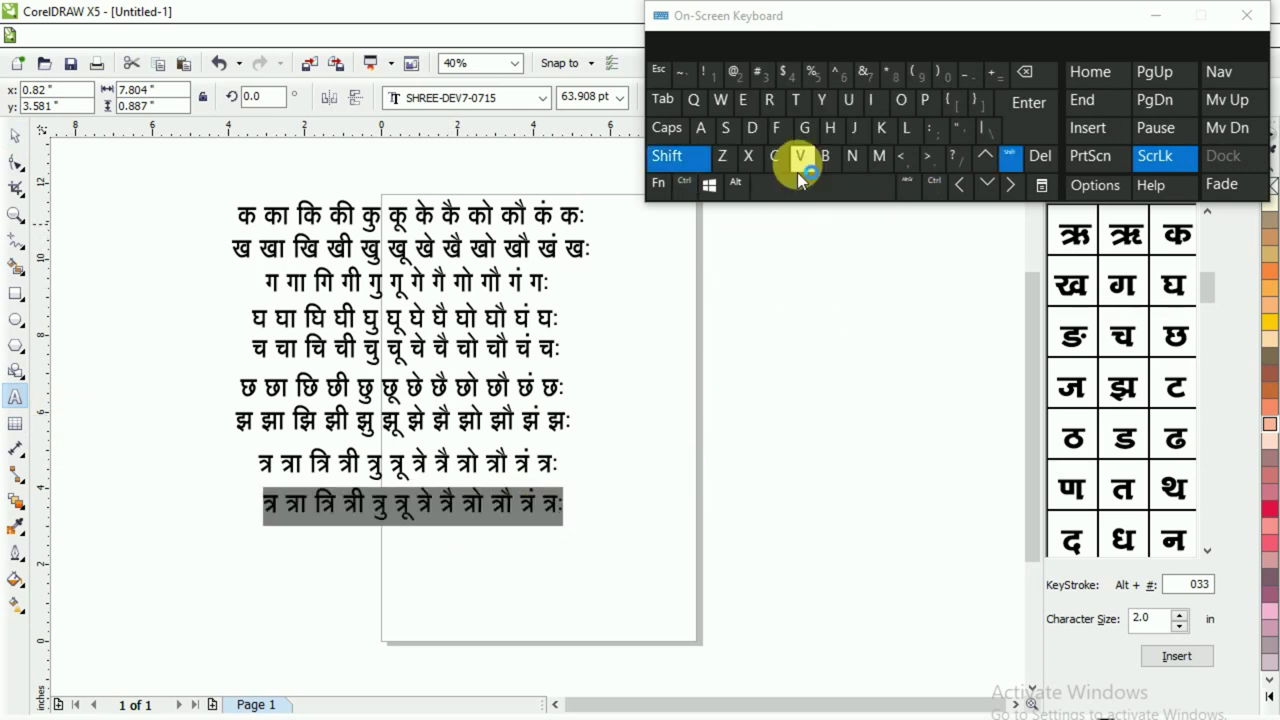
{"action": "left_click", "coordinate": [800, 160]}
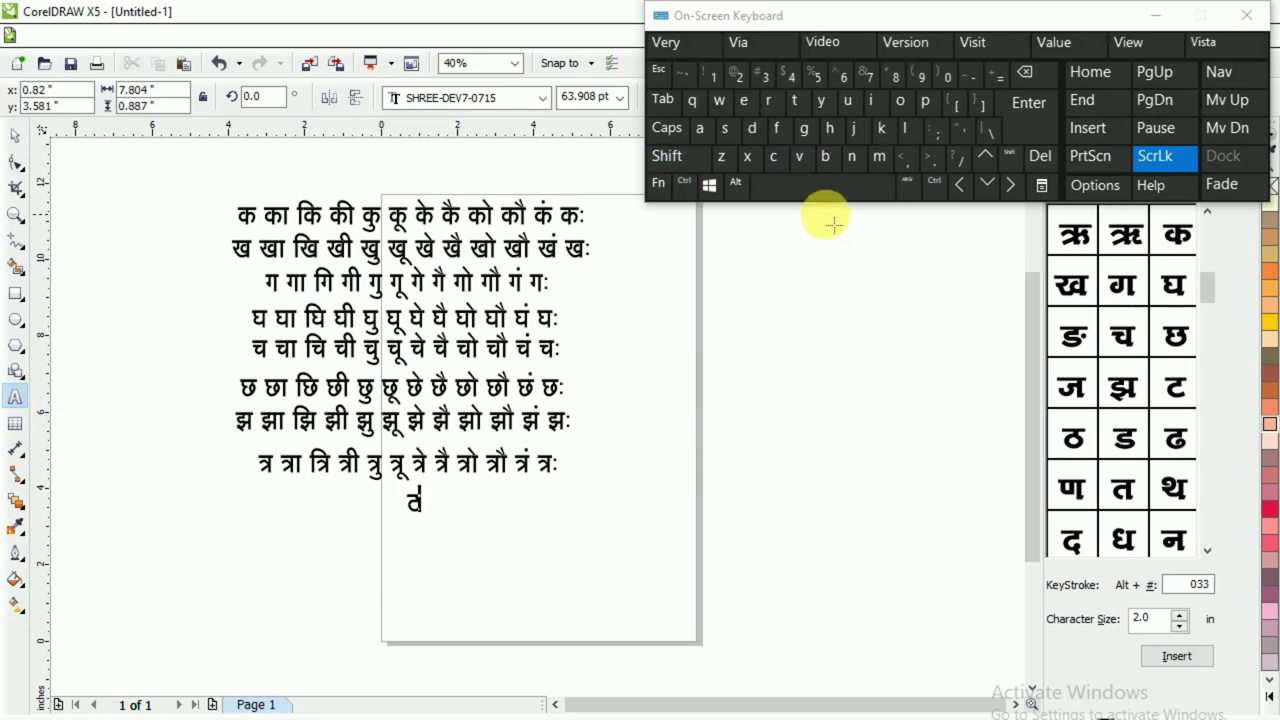
{"action": "left_click", "coordinate": [805, 185]}
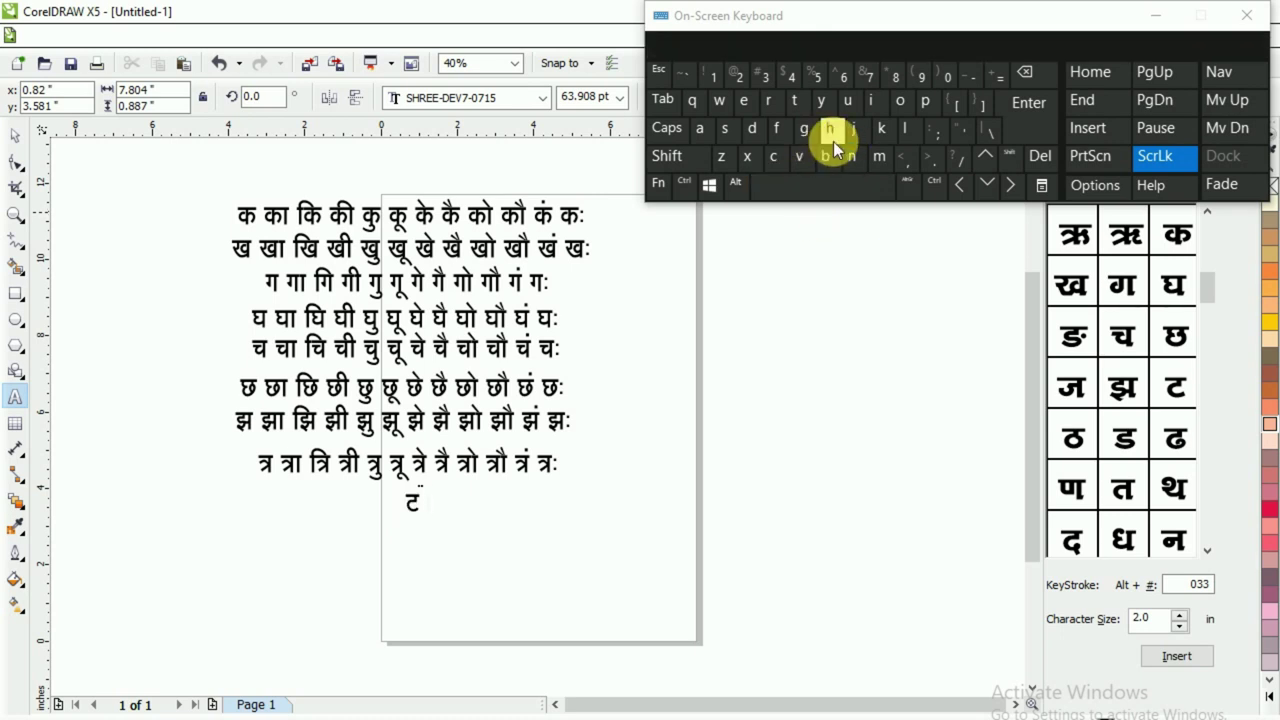
{"action": "left_click", "coordinate": [805, 156], "text": "shift"}
{"action": "left_click", "coordinate": [882, 131]}
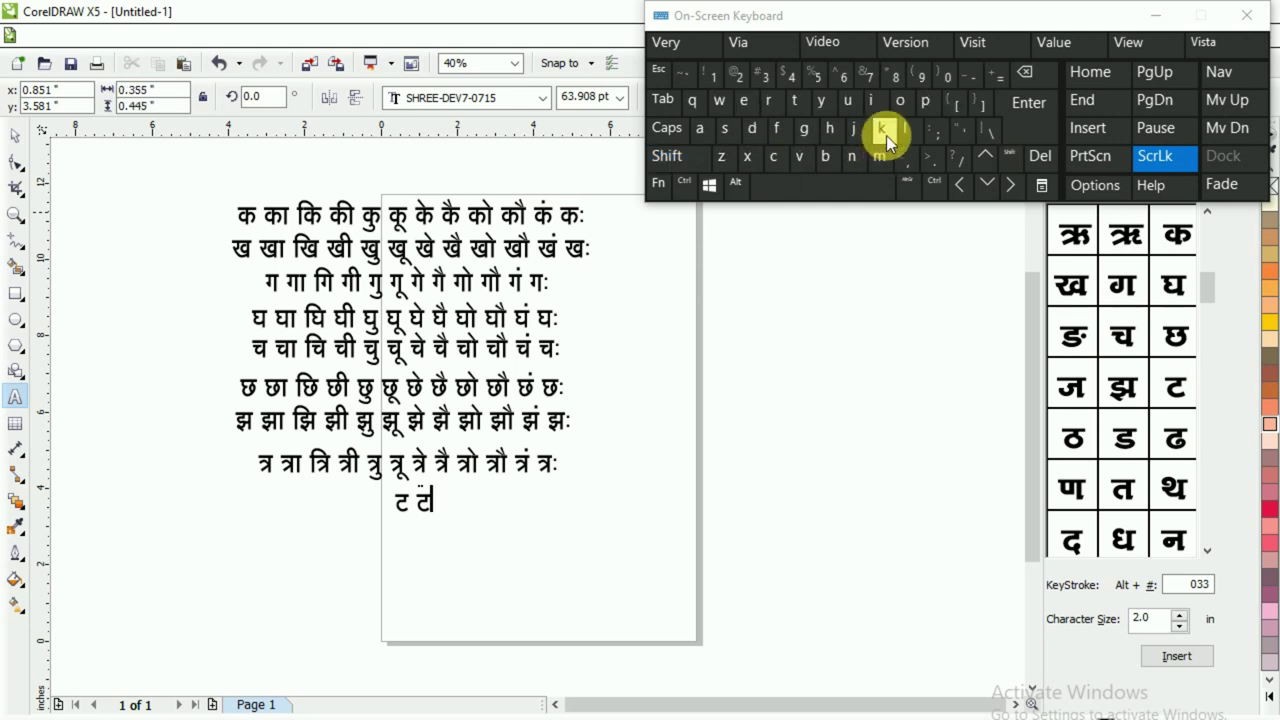
{"action": "left_click", "coordinate": [849, 188]}
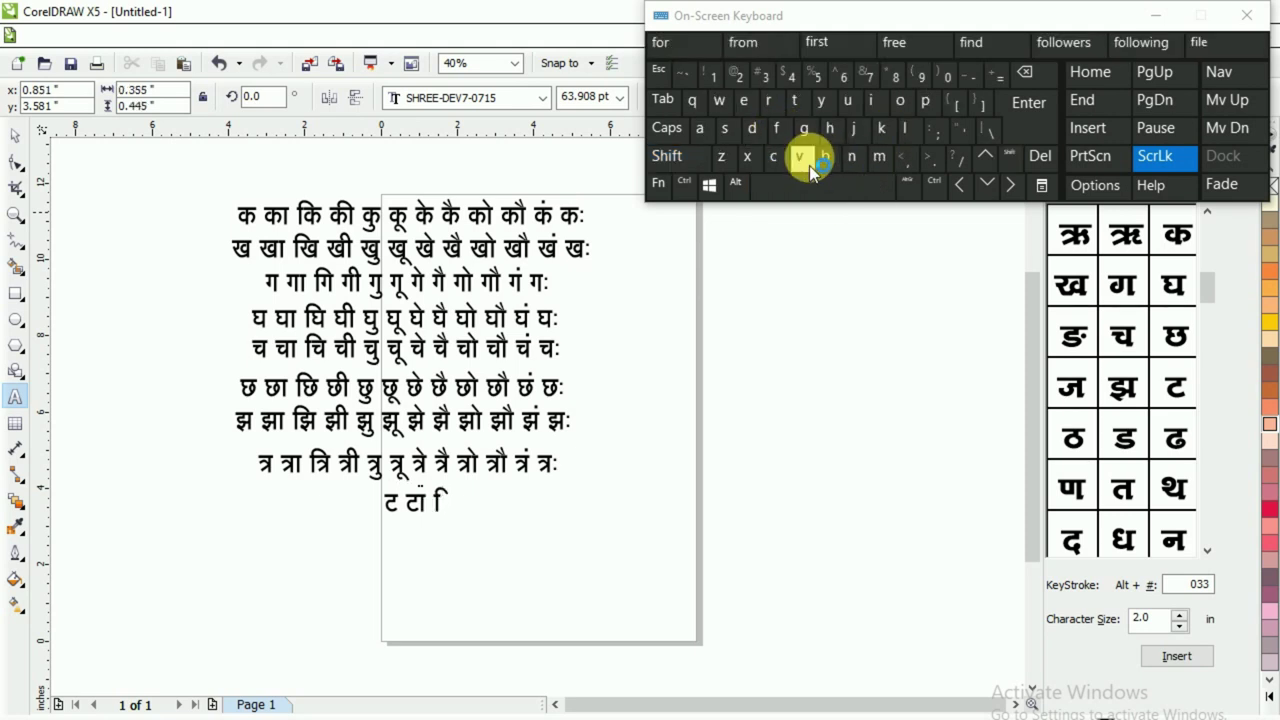
- Add the syllables टि and टी to the new ट line
{"action": "left_click", "coordinate": [803, 162], "text": "shift"}
{"action": "left_click", "coordinate": [849, 188]}
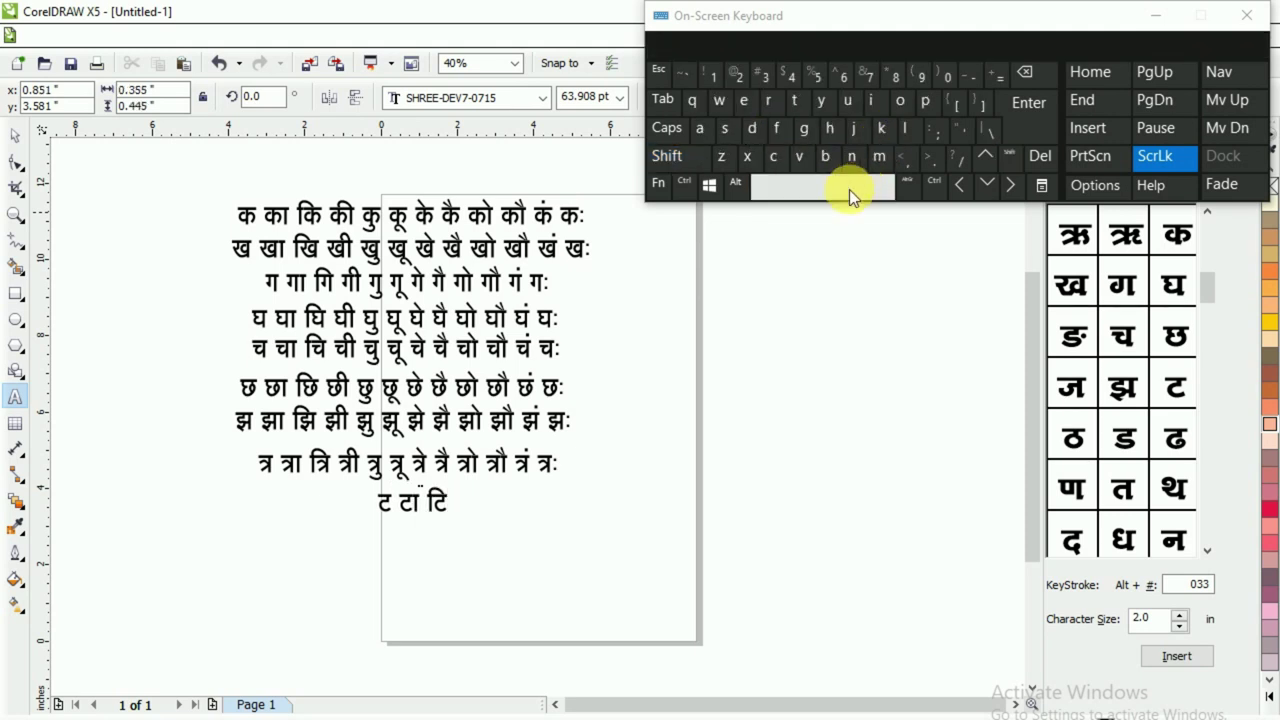
{"action": "left_click", "coordinate": [811, 157]}
{"action": "left_click", "coordinate": [829, 128]}
{"action": "left_click", "coordinate": [829, 190]}
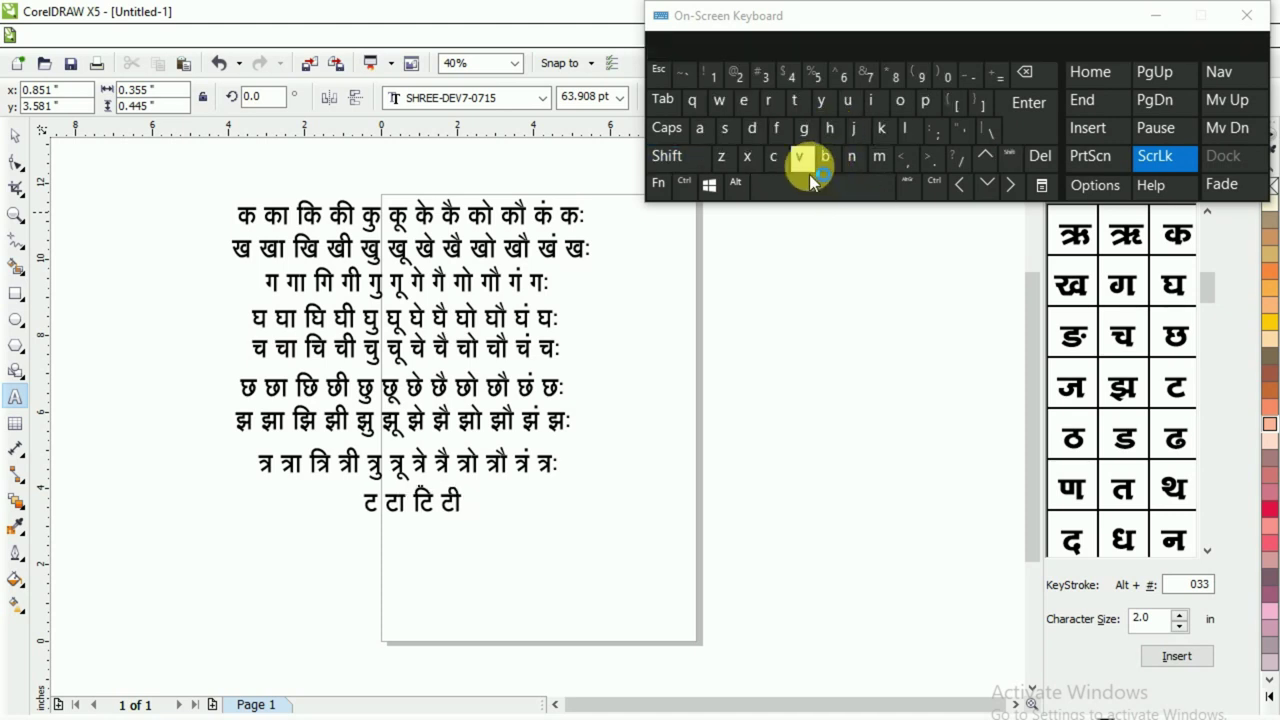
- Add the syllables टु and टू to the ट line
{"action": "left_click", "coordinate": [806, 161], "text": "shift"}
{"action": "left_click", "coordinate": [735, 131], "text": "shift"}
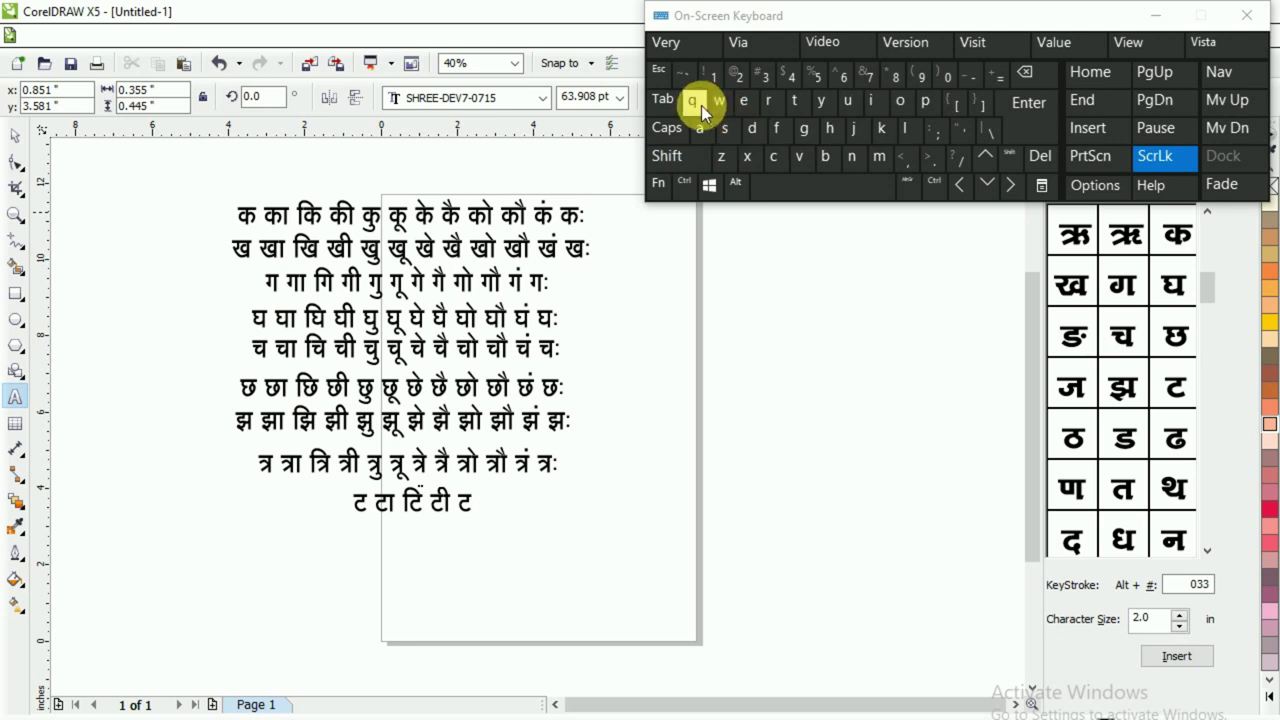
{"action": "left_click", "coordinate": [784, 188]}
{"action": "left_click", "coordinate": [800, 160], "text": "shift"}
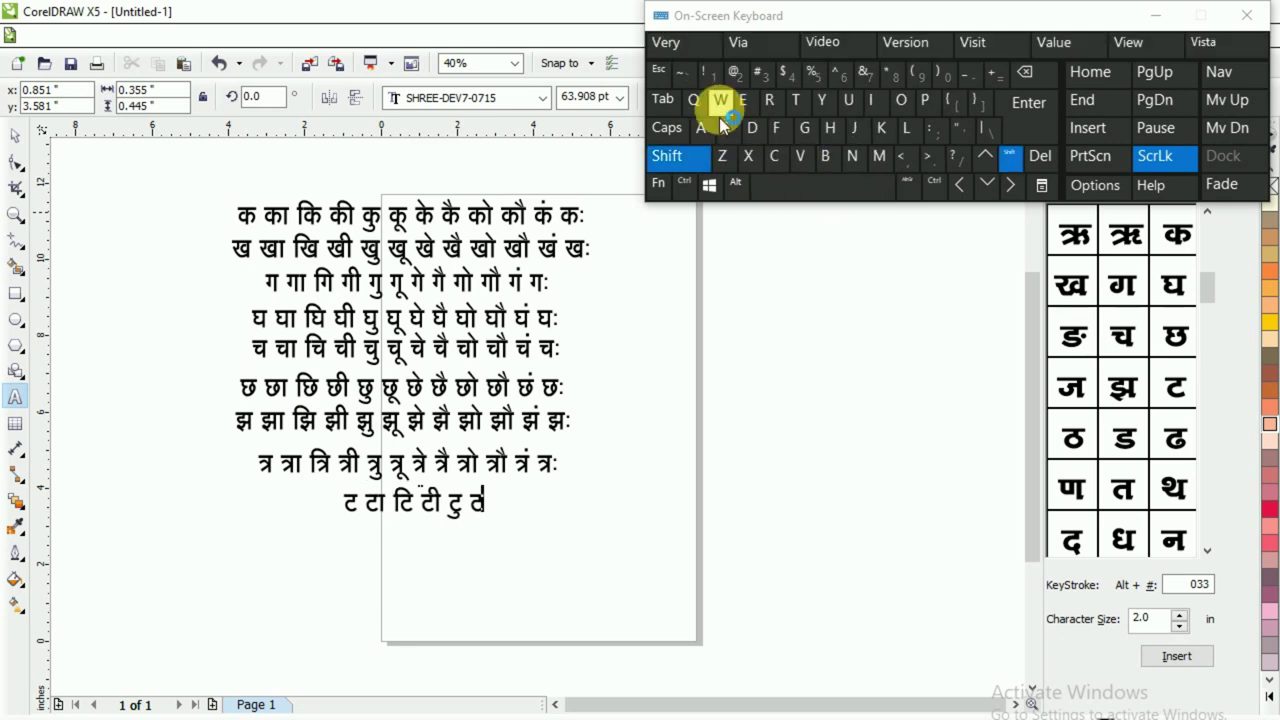
{"action": "left_click", "coordinate": [720, 100], "text": "shift"}
- Continue the ट line with the syllables टे and टै
{"action": "left_click", "coordinate": [798, 160], "text": "shift"}
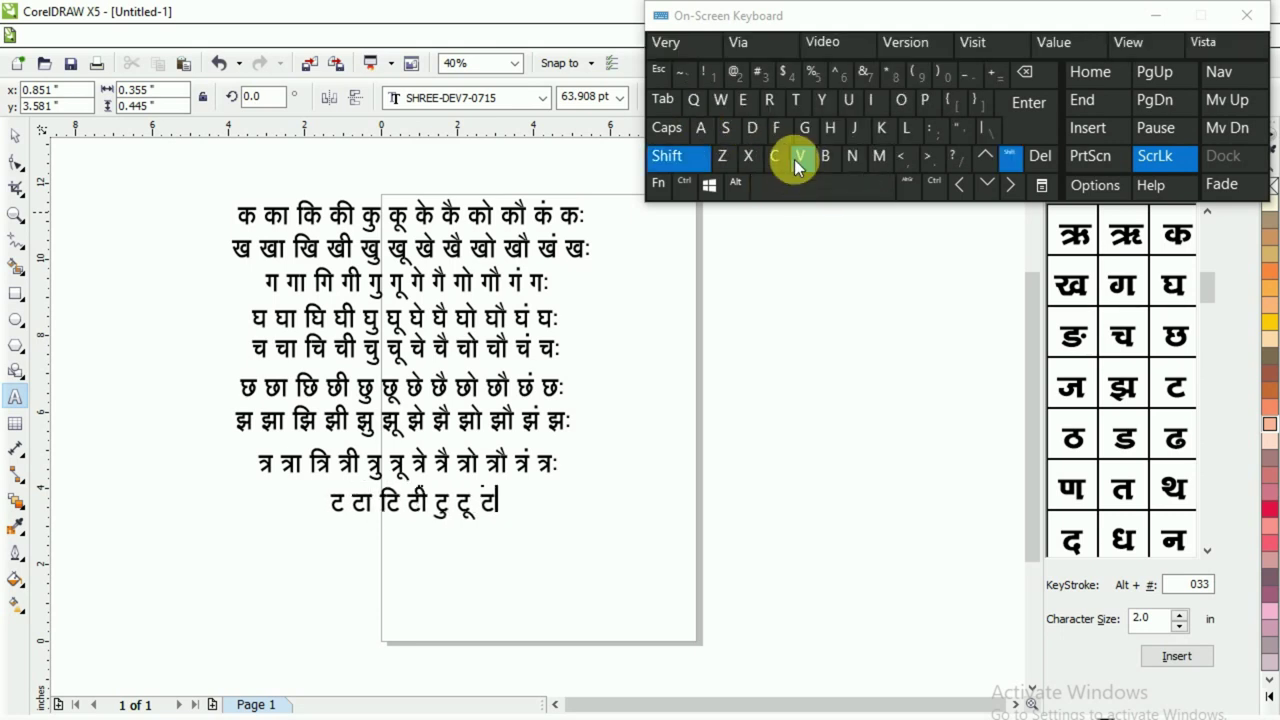
{"action": "left_click", "coordinate": [725, 128]}
{"action": "left_click", "coordinate": [796, 189]}
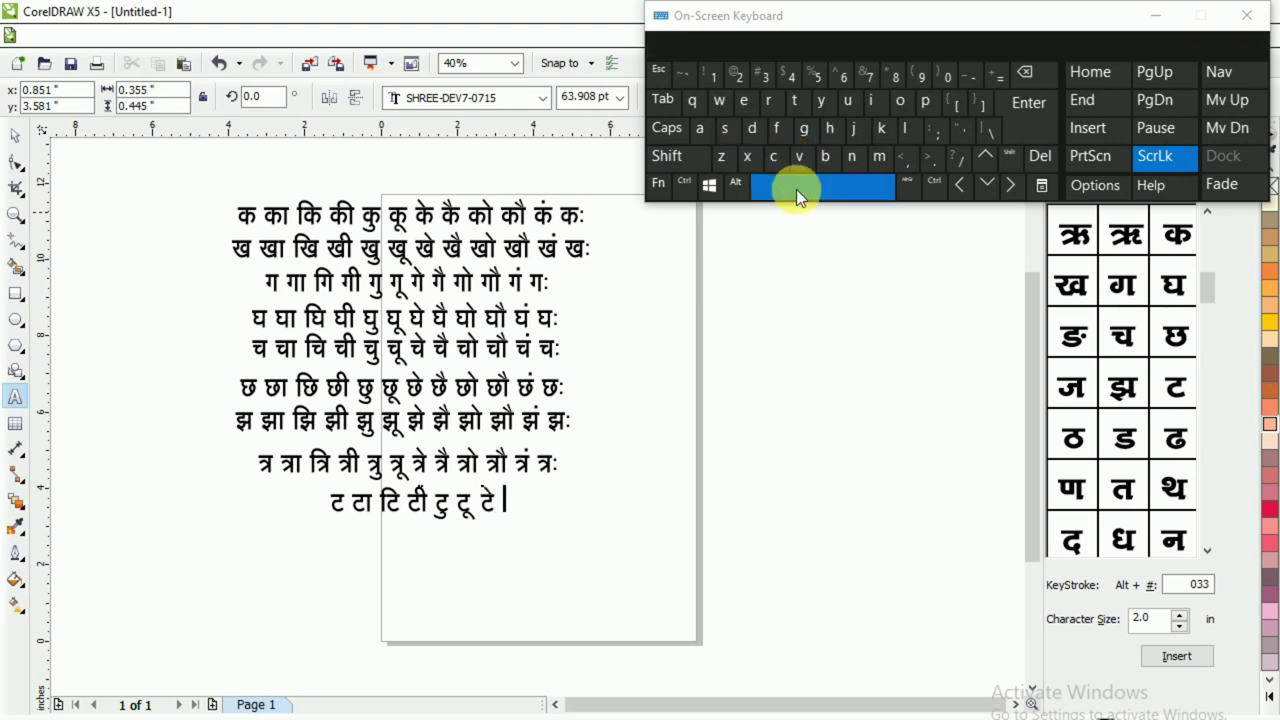
{"action": "left_click", "coordinate": [798, 162], "text": "shift"}
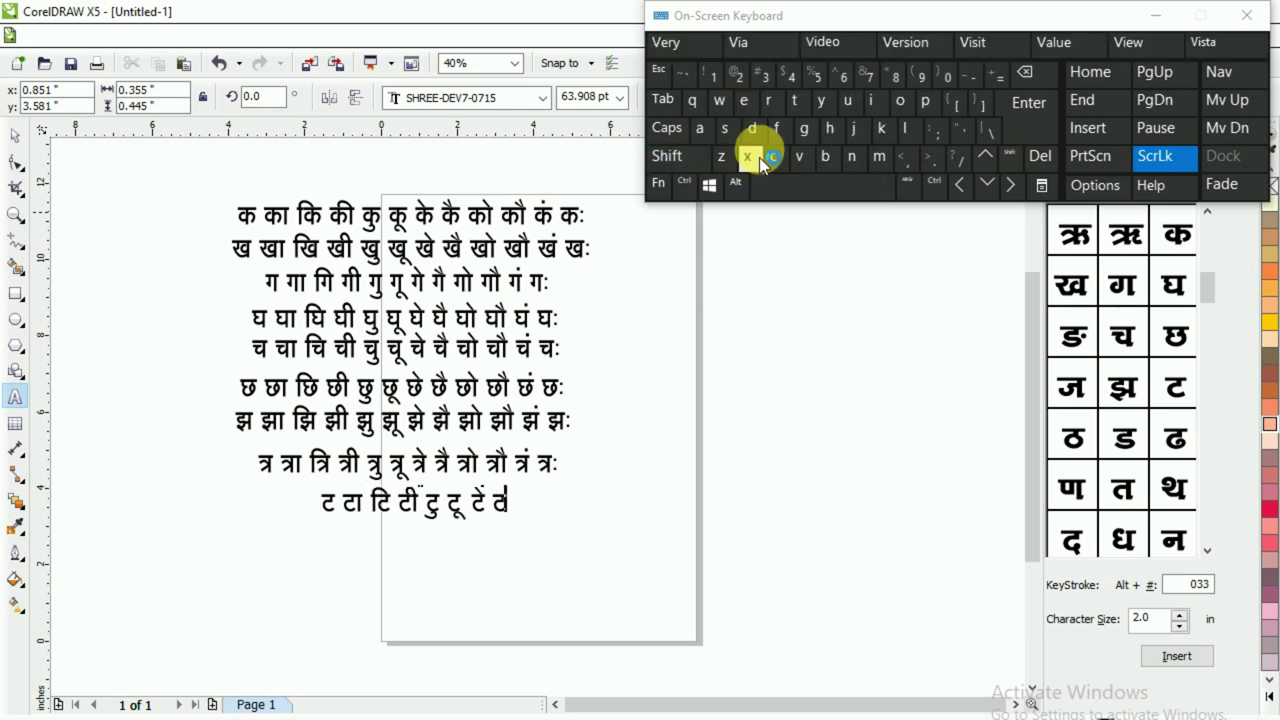
{"action": "left_click", "coordinate": [730, 132], "text": "shift"}
{"action": "left_click", "coordinate": [825, 189]}
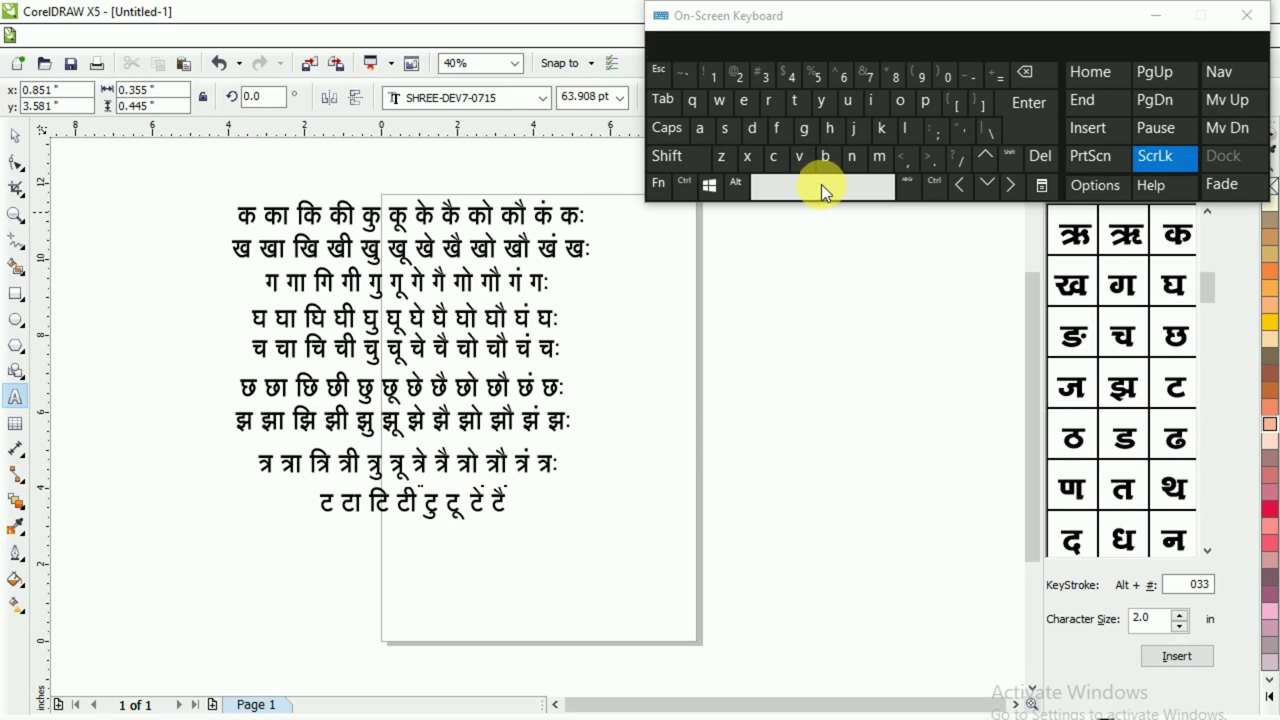
- Append the syllables टो and टौ to the ट line
{"action": "left_click", "coordinate": [800, 157], "text": "shift"}
{"action": "left_click", "coordinate": [775, 157], "text": "shift"}
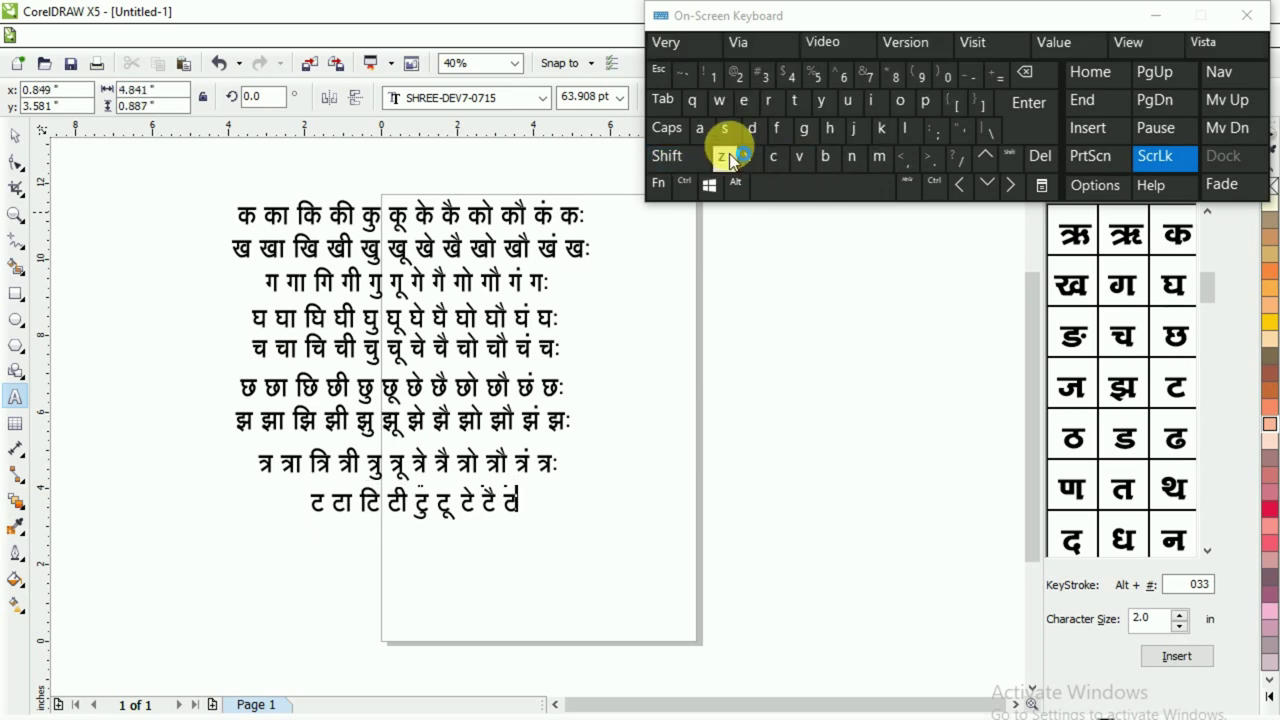
{"action": "left_click", "coordinate": [880, 128]}
{"action": "left_click", "coordinate": [728, 128], "text": "shift"}
{"action": "left_click", "coordinate": [794, 182]}
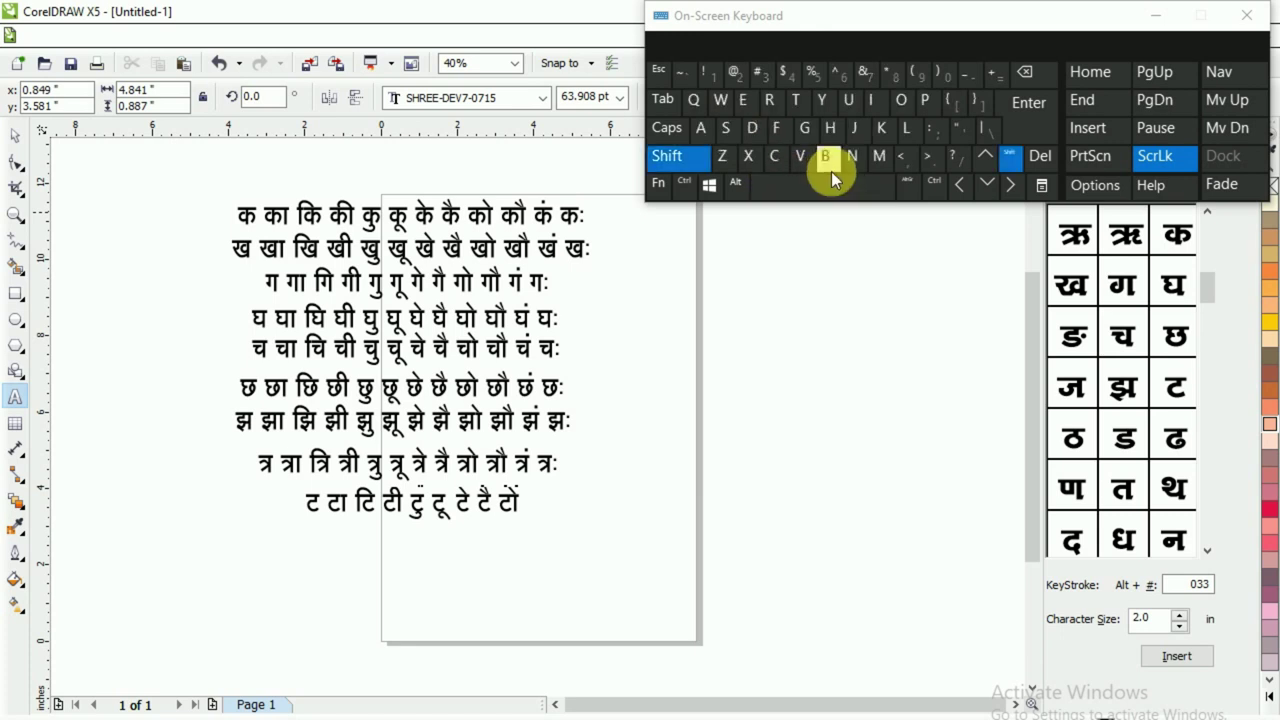
{"action": "left_click", "coordinate": [800, 157], "text": "shift"}
{"action": "left_click", "coordinate": [881, 128]}
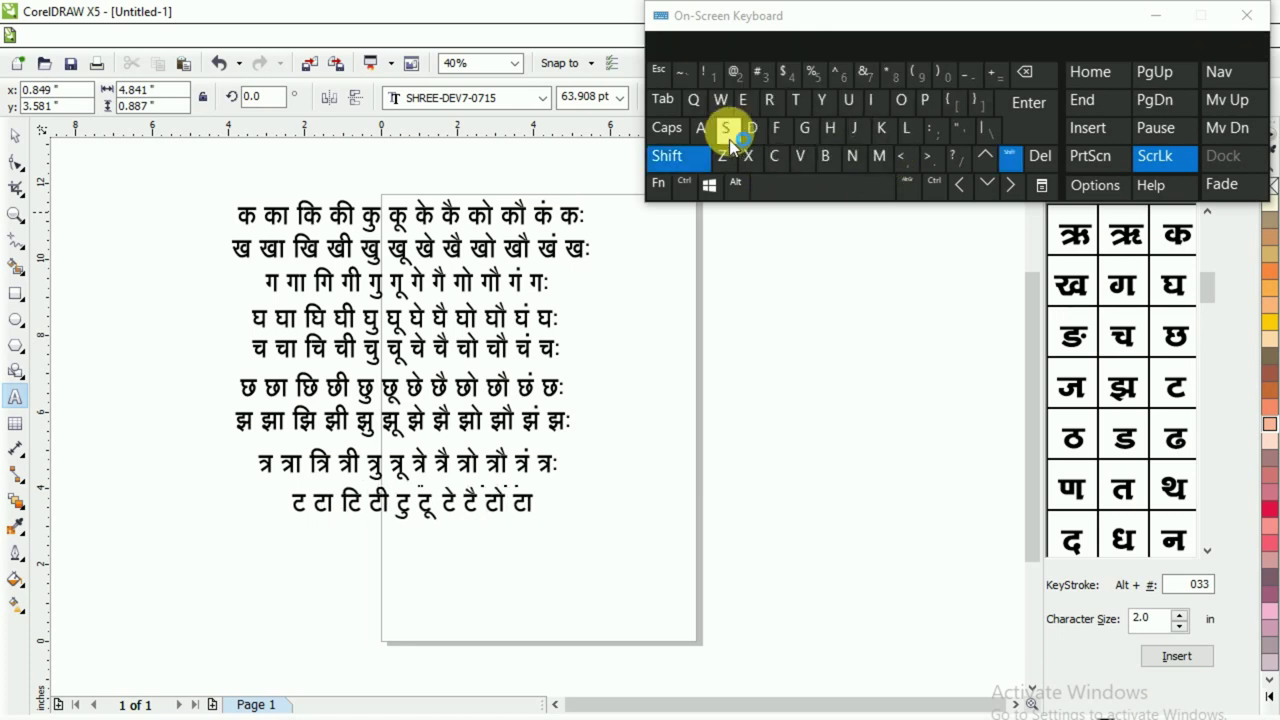
{"action": "left_click", "coordinate": [728, 130], "text": "shift"}
{"action": "left_click", "coordinate": [793, 187]}
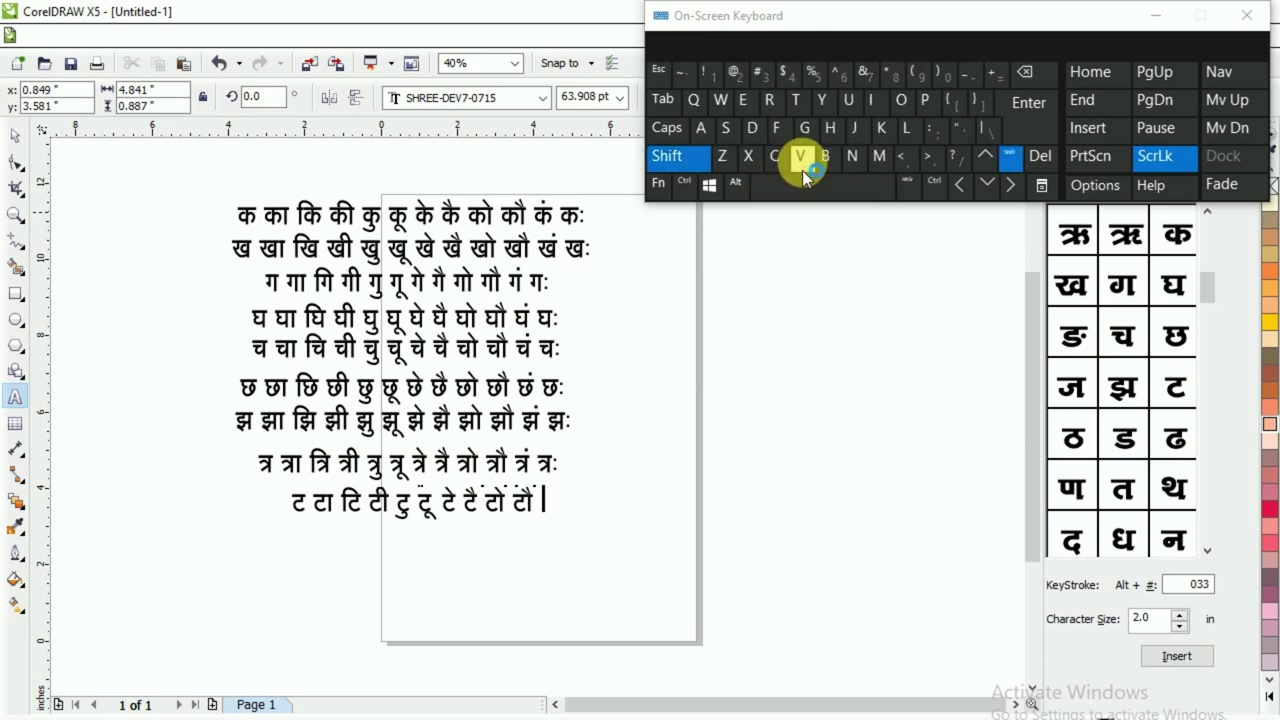
- Complete the ट line with the syllables टं and टः, and finish editing the text
{"action": "left_click", "coordinate": [800, 160], "text": "shift"}
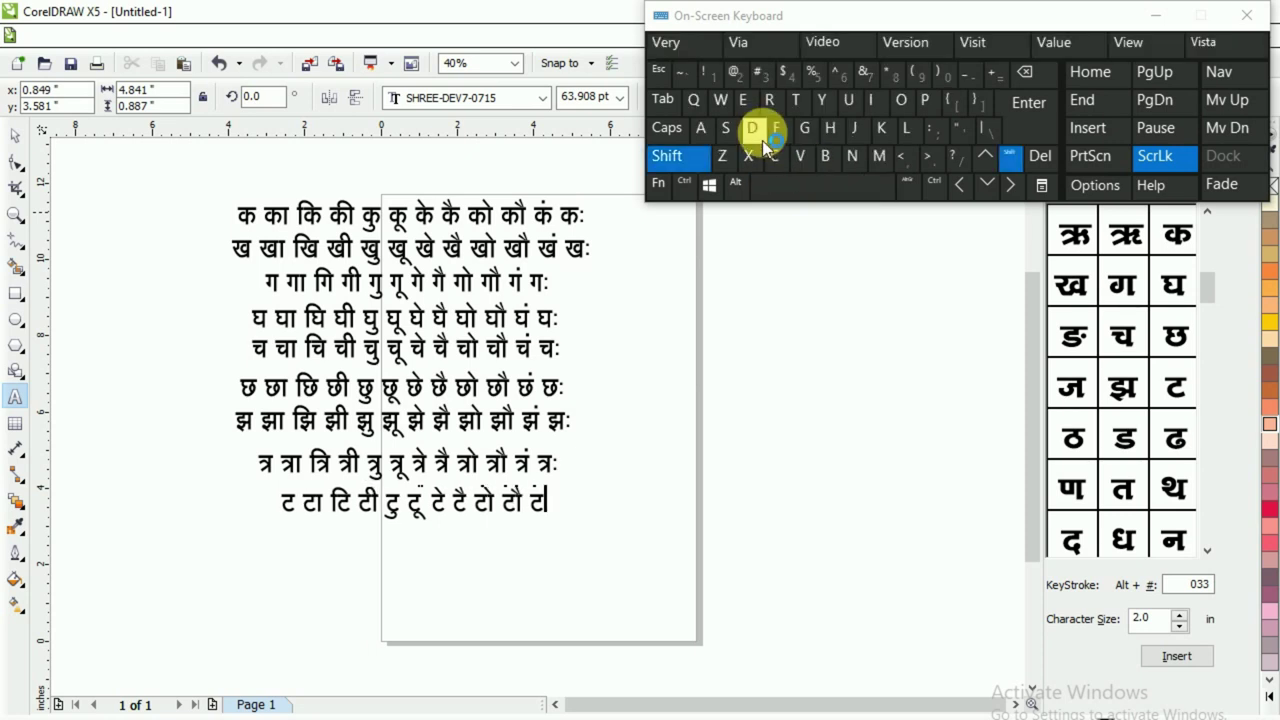
{"action": "left_click", "coordinate": [697, 124]}
{"action": "left_click", "coordinate": [786, 180]}
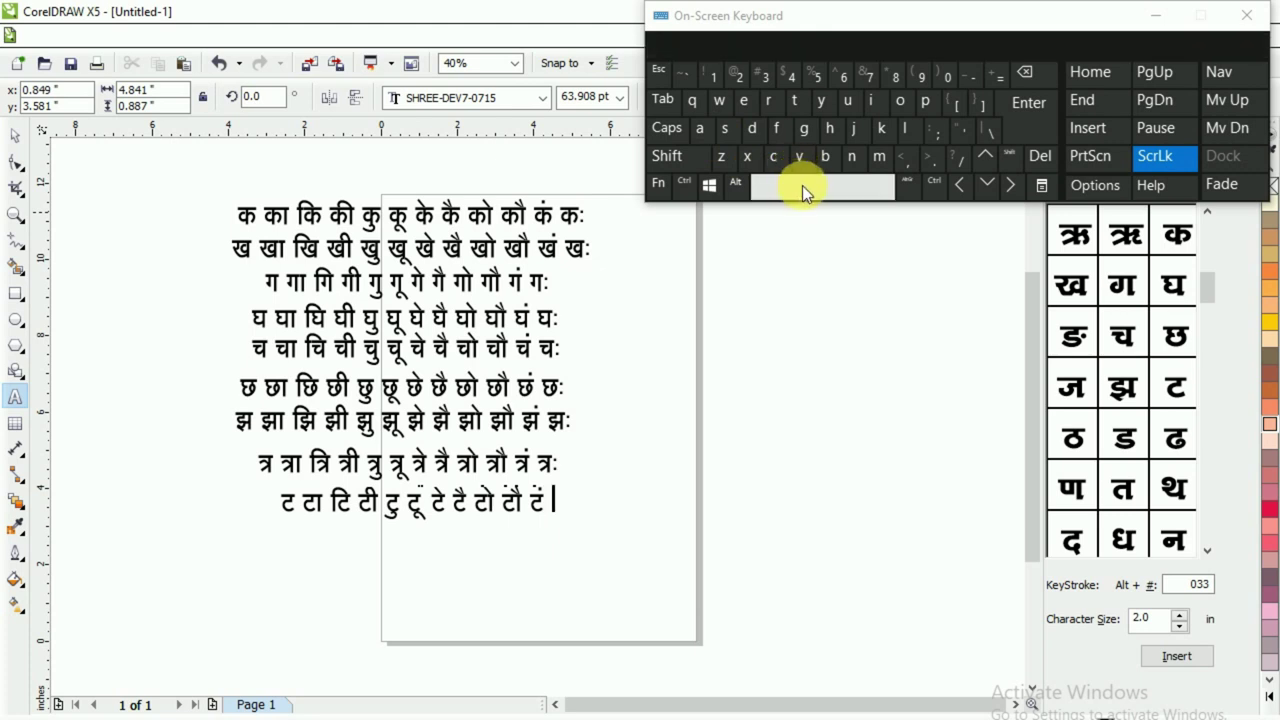
{"action": "left_click", "coordinate": [801, 160], "text": "shift"}
{"action": "left_click", "coordinate": [760, 82]}
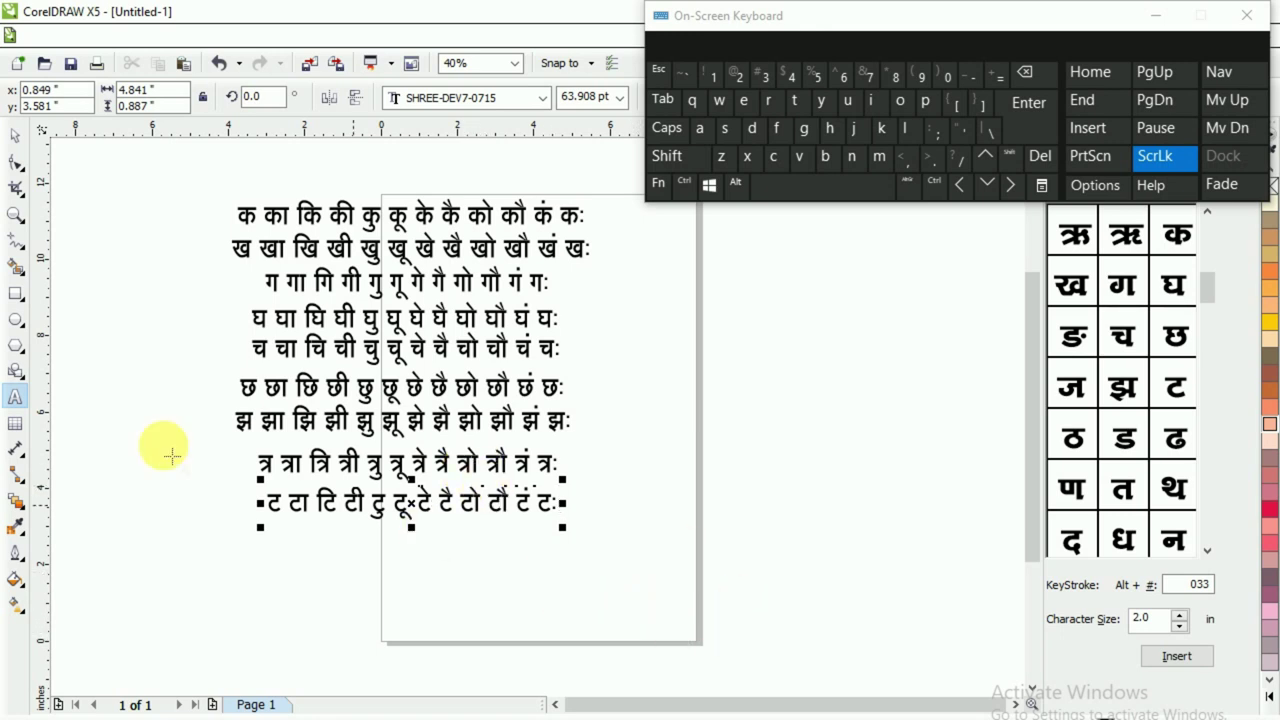
- Duplicate the ट line directly below itself, and check the next letter row on the maharashtrian.in barakhadi page before returning to CorelDRAW
{"action": "left_click", "coordinate": [14, 136]}
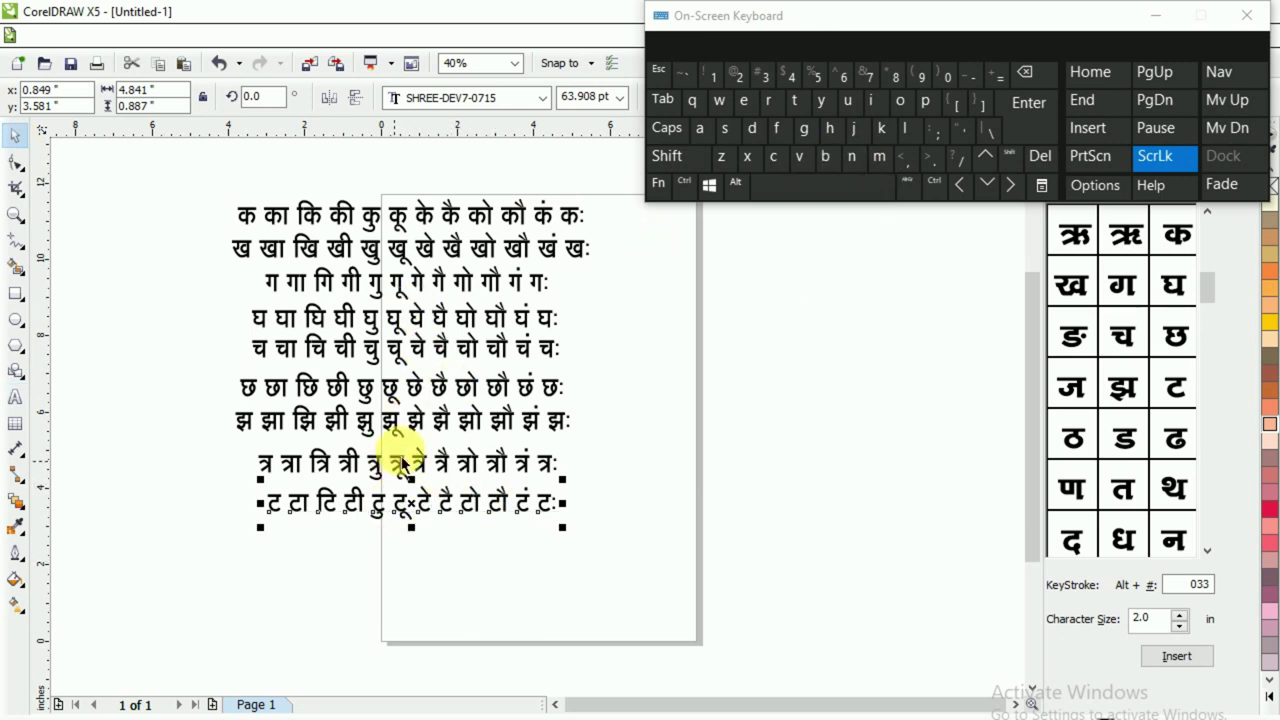
{"action": "left_click_drag", "start_coordinate": [424, 513], "coordinate": [429, 551]}
{"action": "left_click", "coordinate": [458, 577]}
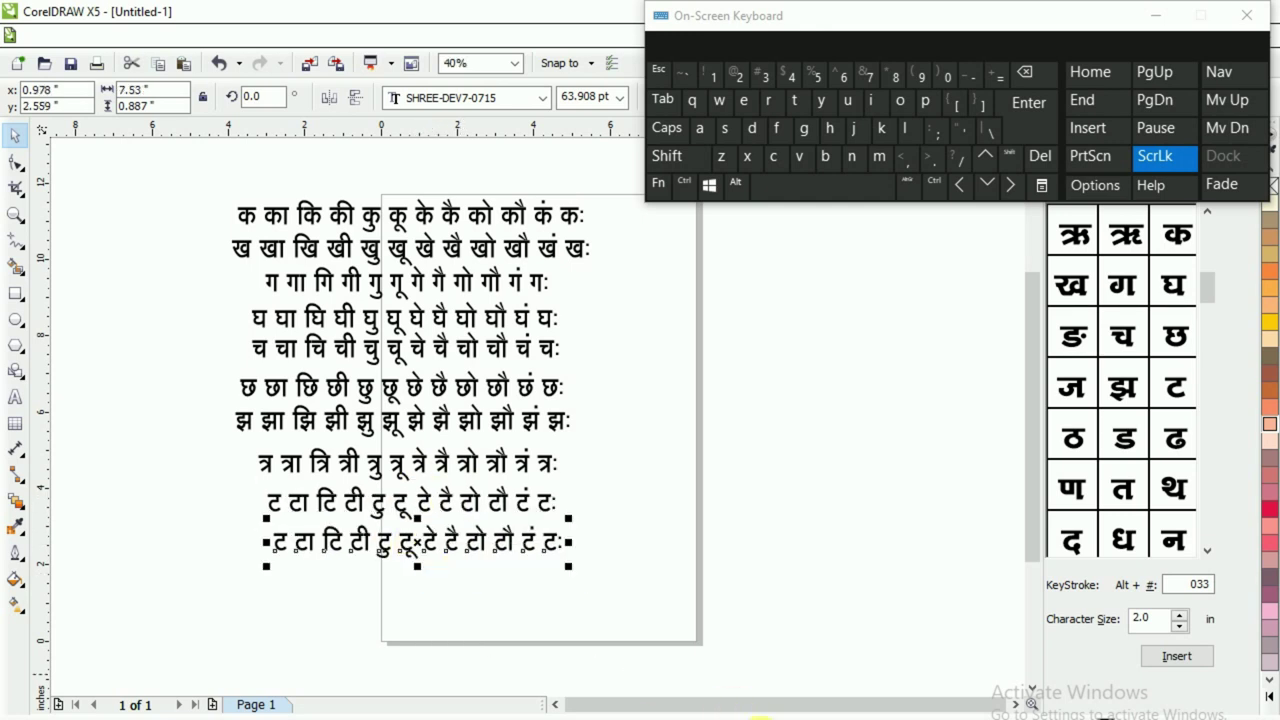
{"action": "key", "text": "alt+Tab"}
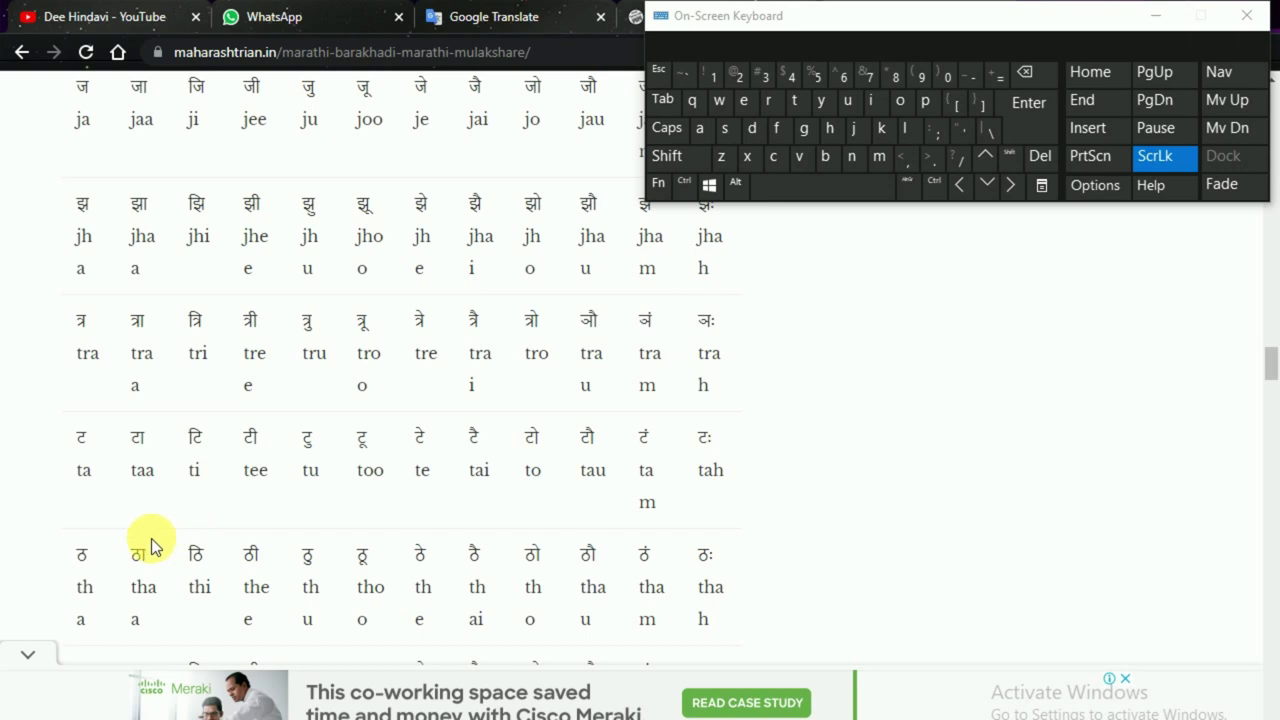
{"action": "key", "text": "alt+Tab"}
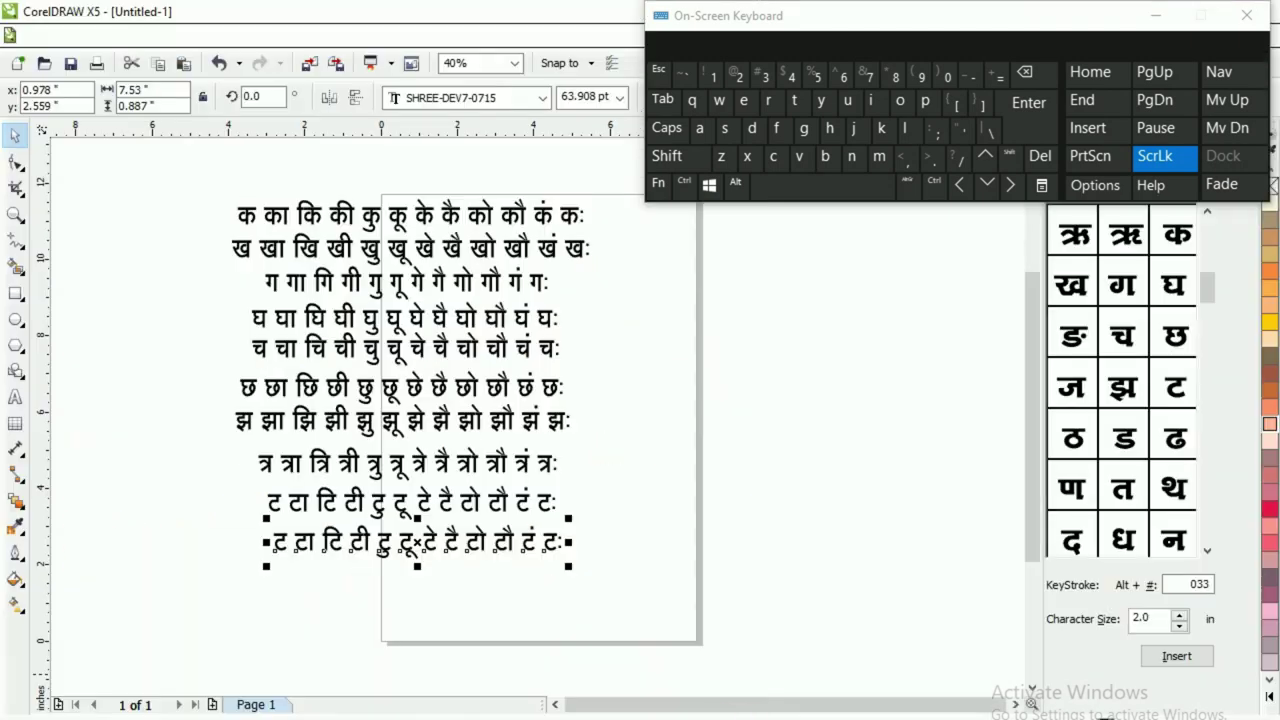
- Replace all the text of the duplicated ट line with the syllables ठ and ठा
{"action": "left_click", "coordinate": [15, 397]}
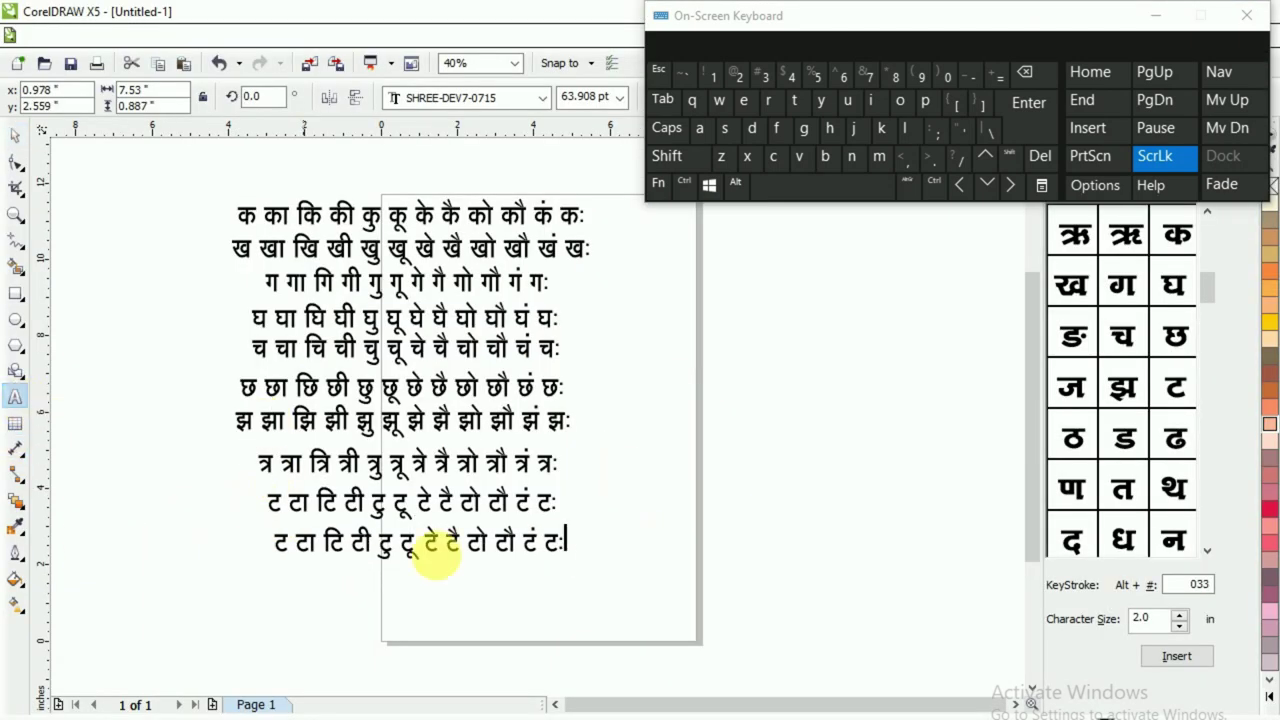
{"action": "left_click", "coordinate": [443, 556]}
{"action": "key", "text": "ctrl+a"}
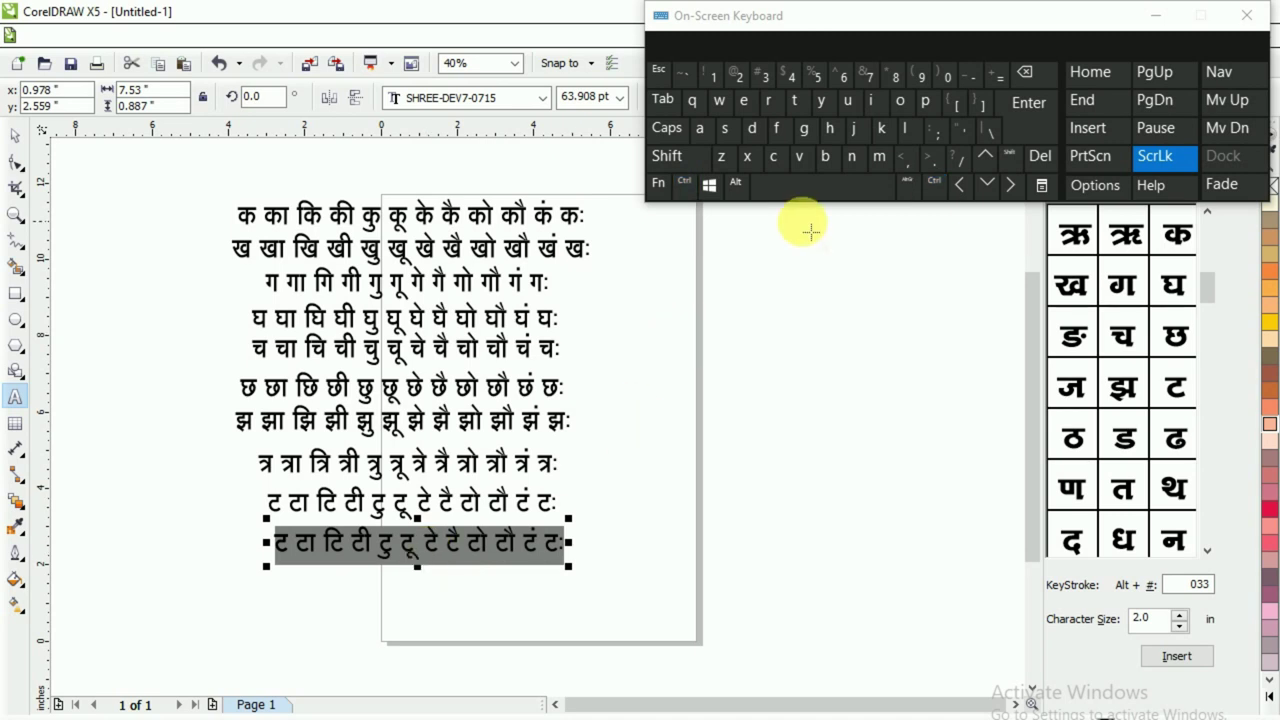
{"action": "key", "text": "shift"}
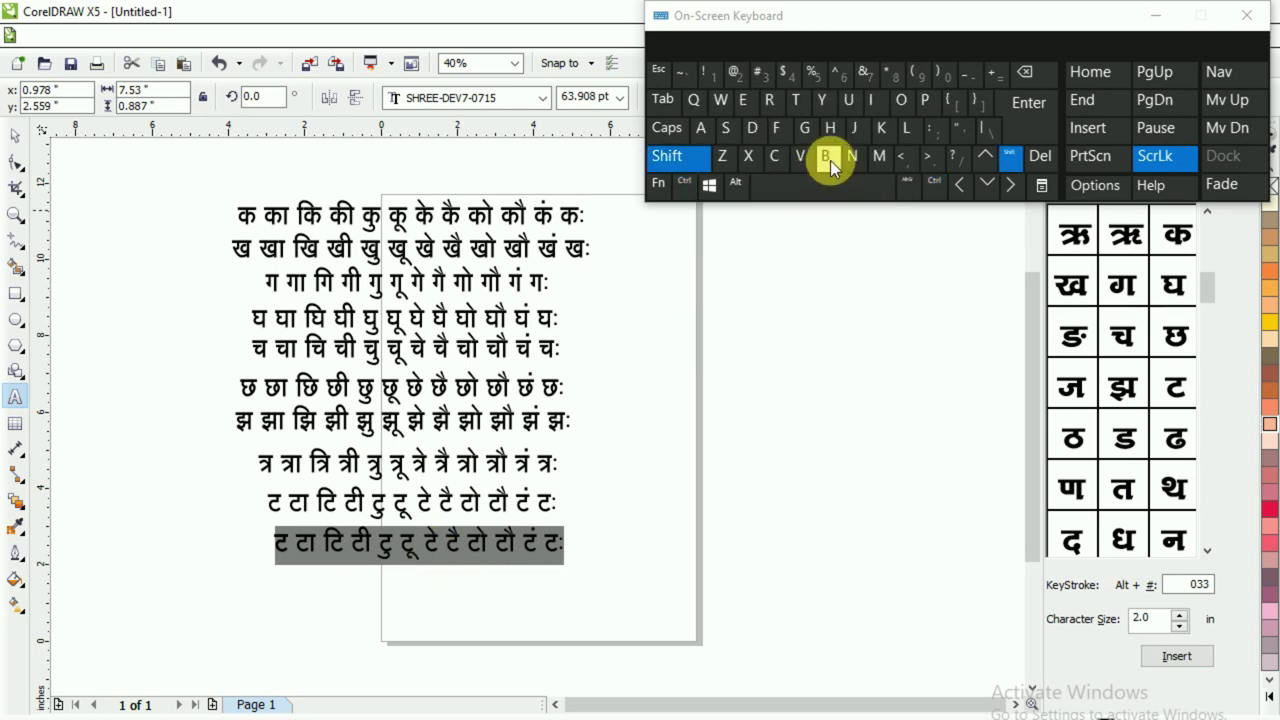
{"action": "left_click", "coordinate": [830, 160]}
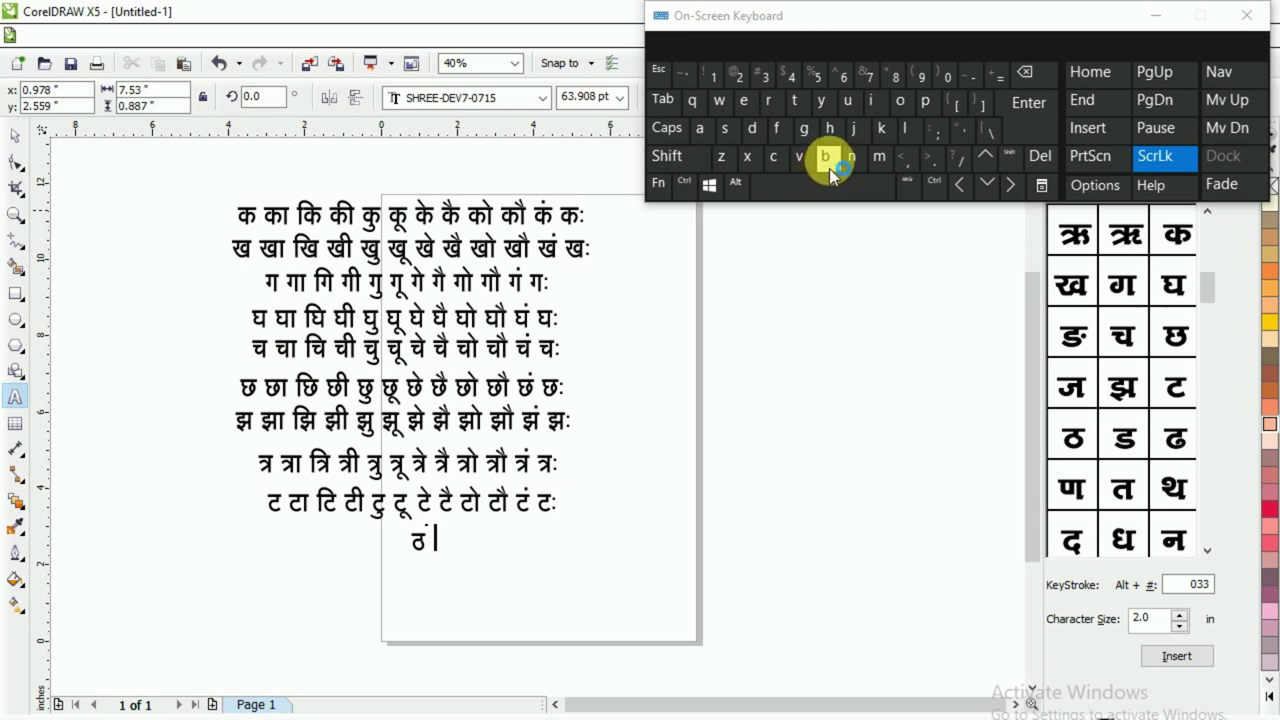
{"action": "key", "text": "shift"}
{"action": "left_click", "coordinate": [829, 162]}
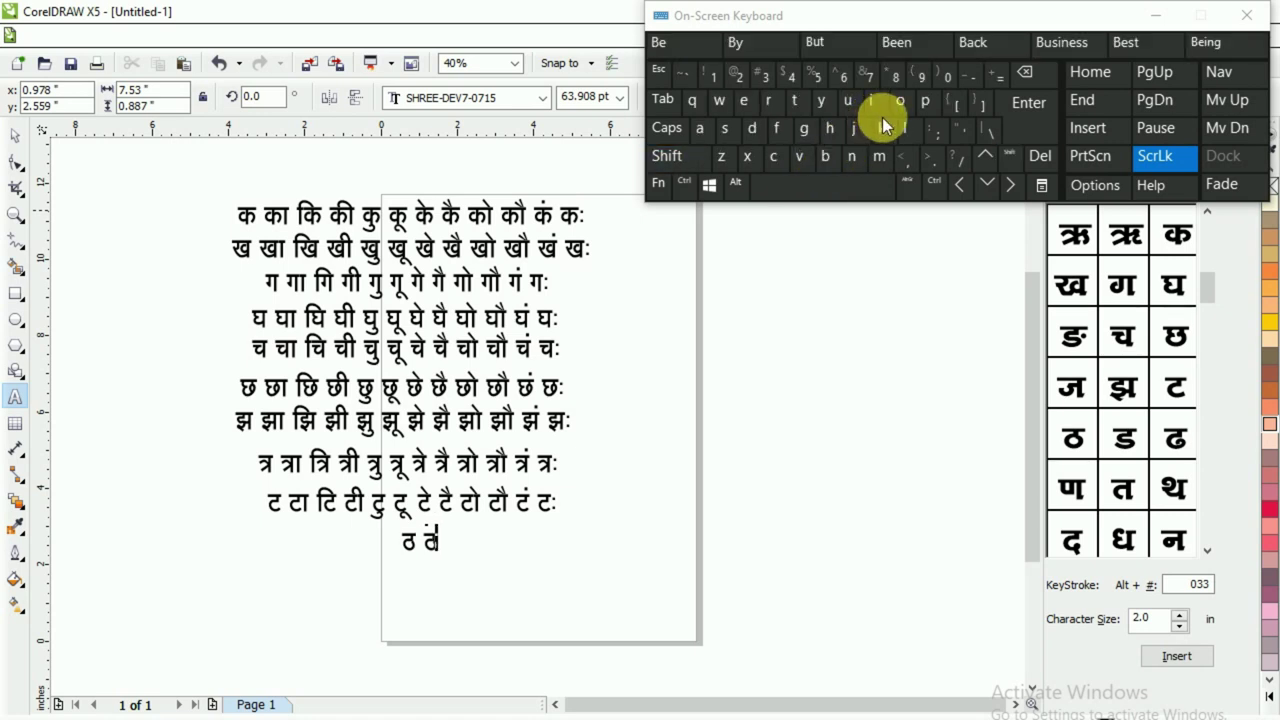
{"action": "left_click", "coordinate": [882, 120]}
{"action": "key", "text": "shift"}
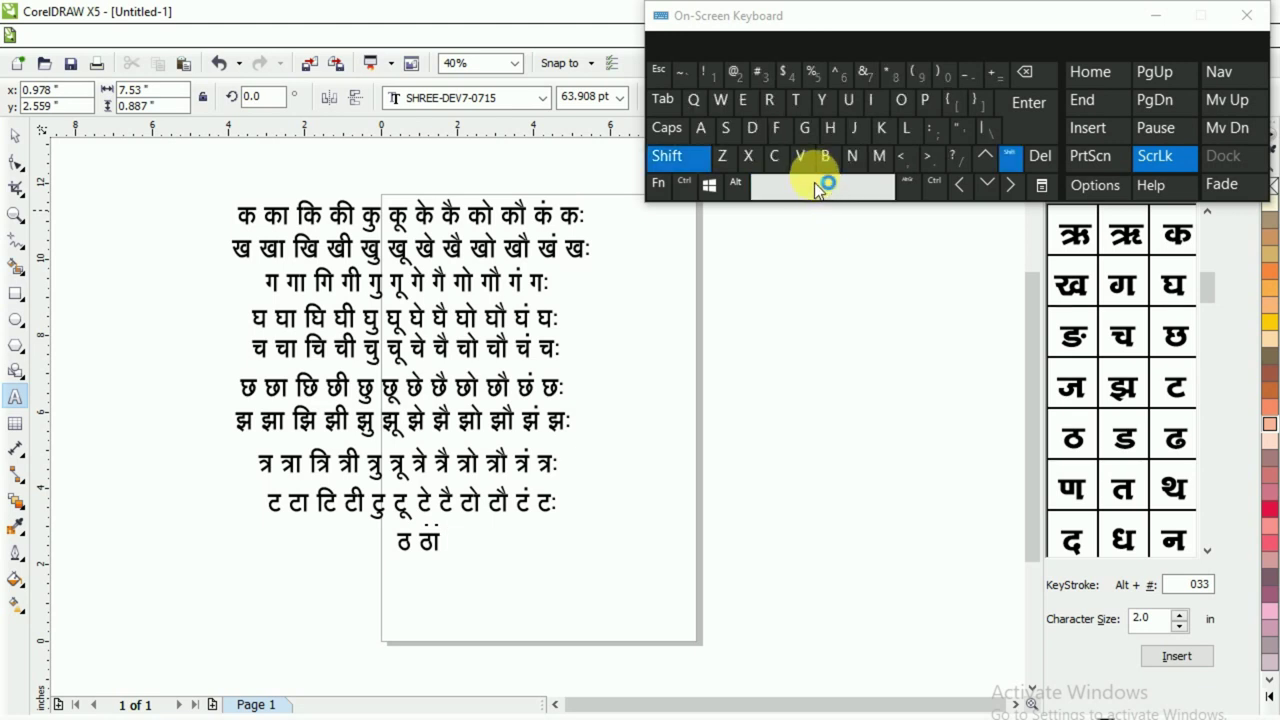
{"action": "left_click", "coordinate": [817, 188]}
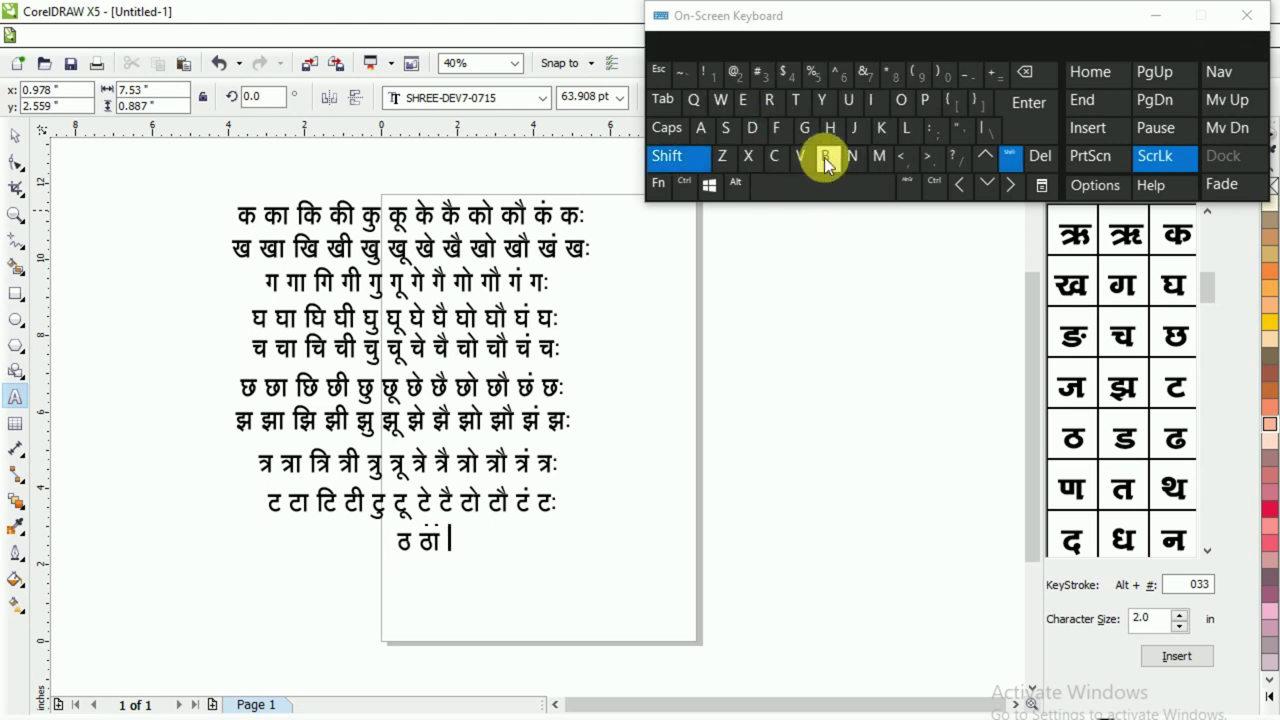
- Add the syllables ठि and ठी to the new ठ line
{"action": "left_click", "coordinate": [826, 162]}
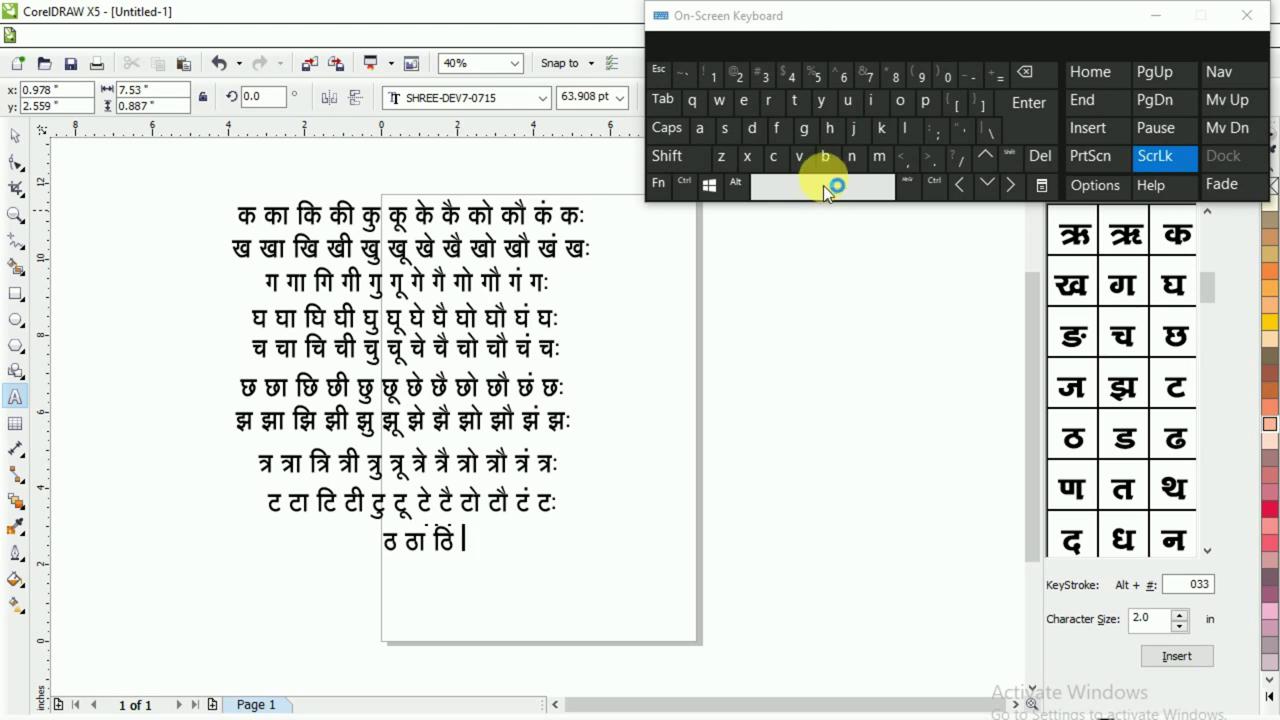
{"action": "left_click", "coordinate": [825, 160], "text": "shift"}
{"action": "left_click", "coordinate": [830, 130]}
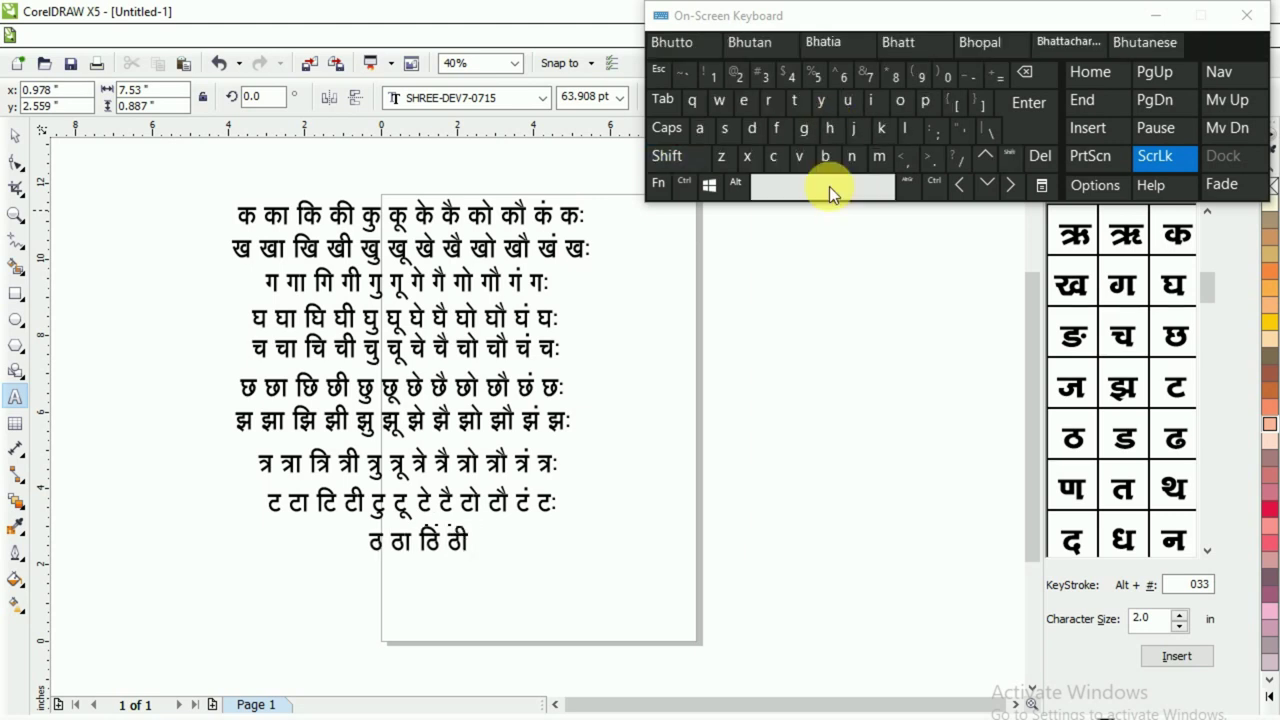
{"action": "left_click", "coordinate": [824, 185]}
- Continue the ठ line with the syllables ठु and ठू
{"action": "left_click", "coordinate": [829, 167]}
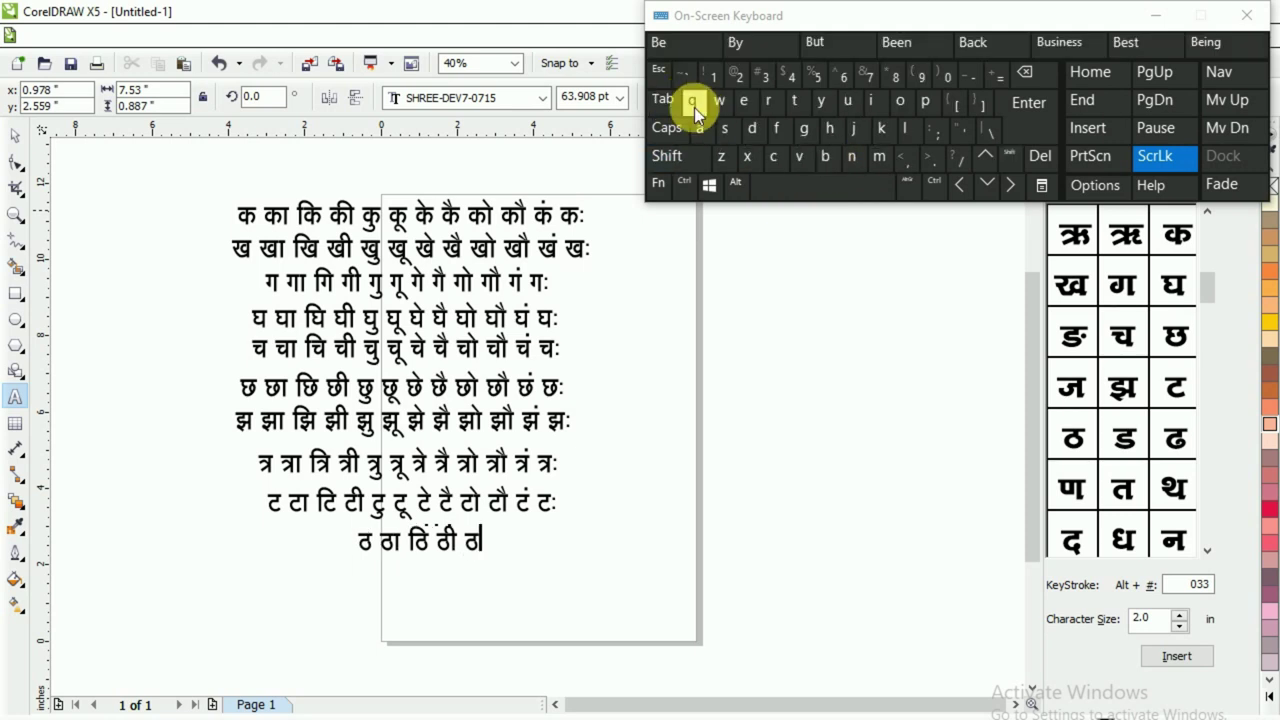
{"action": "left_click", "coordinate": [693, 104]}
{"action": "left_click", "coordinate": [808, 190]}
{"action": "left_click", "coordinate": [826, 157]}
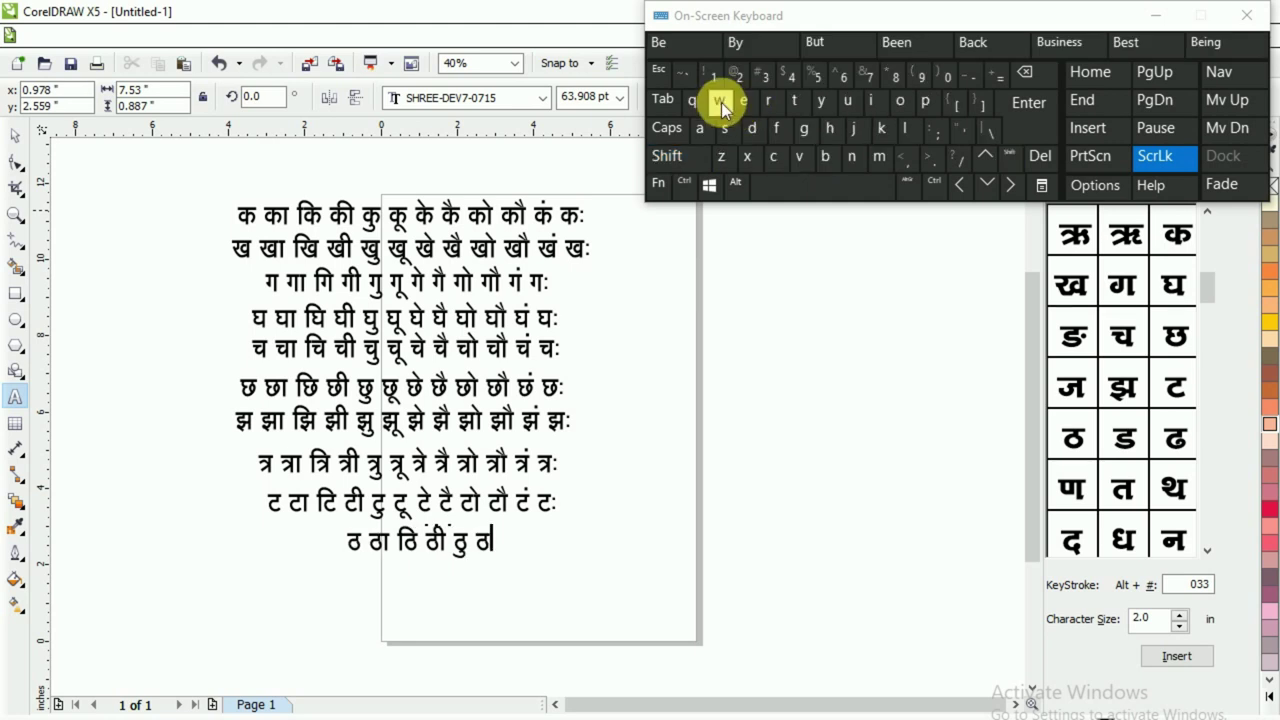
{"action": "left_click", "coordinate": [722, 106]}
{"action": "left_click", "coordinate": [811, 186]}
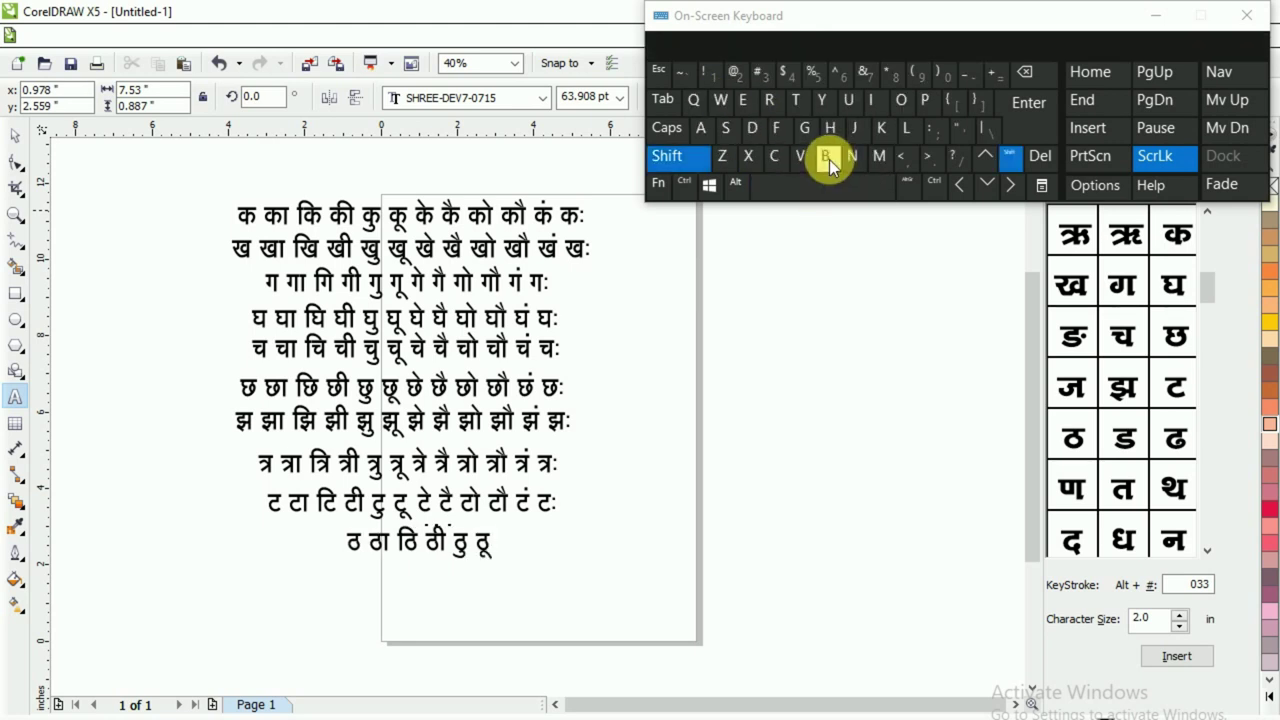
- Append the syllables ठे and ठै to the ठ line
{"action": "left_click", "coordinate": [829, 159]}
{"action": "left_click", "coordinate": [724, 130]}
{"action": "left_click", "coordinate": [798, 190]}
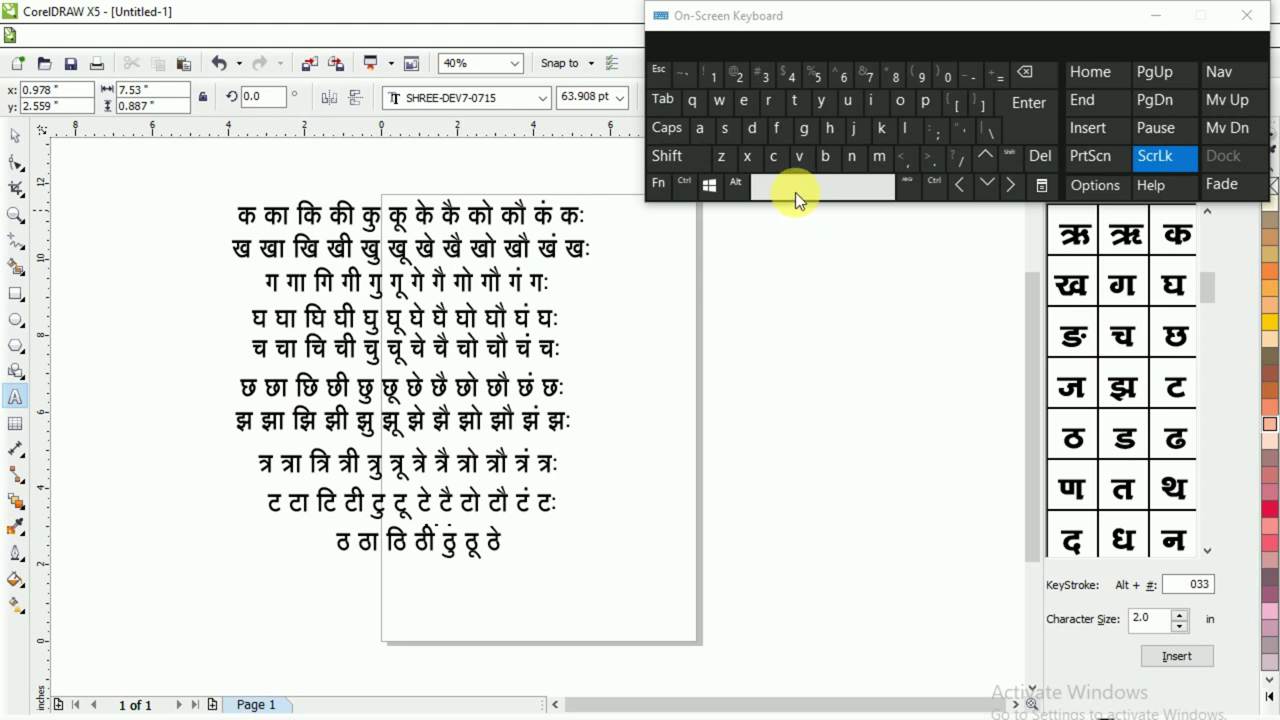
{"action": "left_click", "coordinate": [828, 160]}
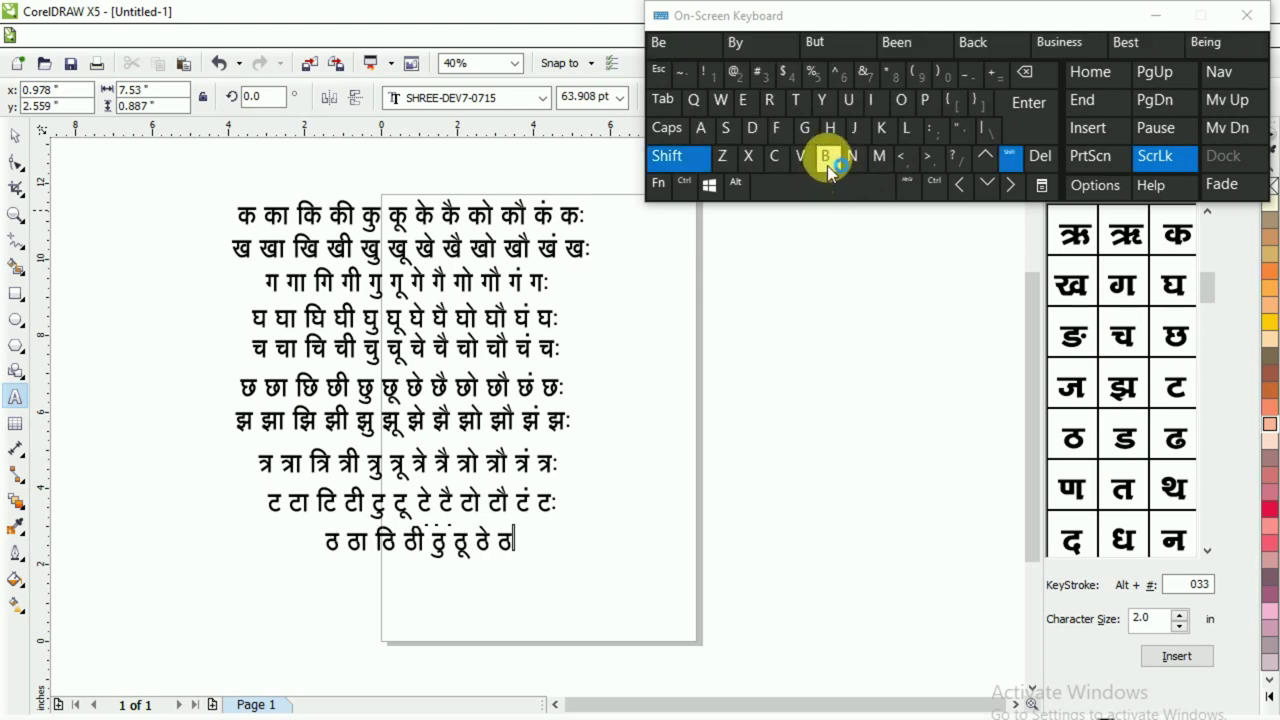
{"action": "left_click", "coordinate": [728, 132]}
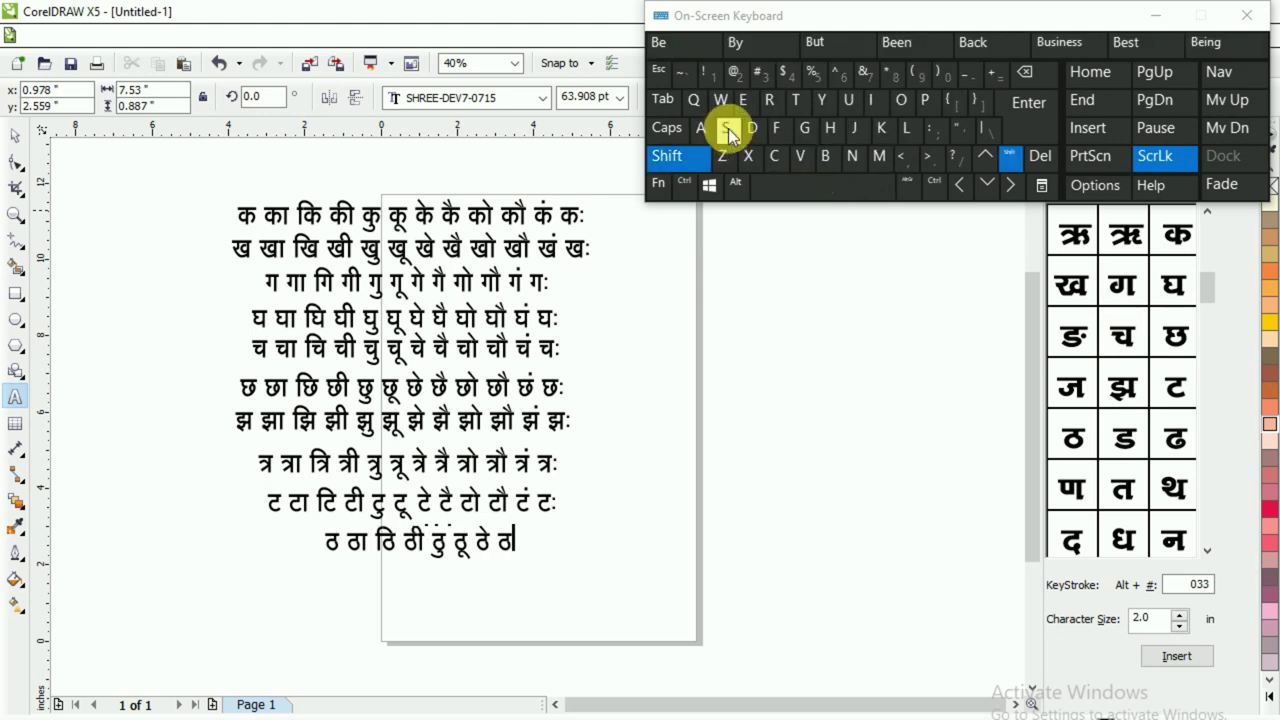
{"action": "left_click", "coordinate": [798, 182]}
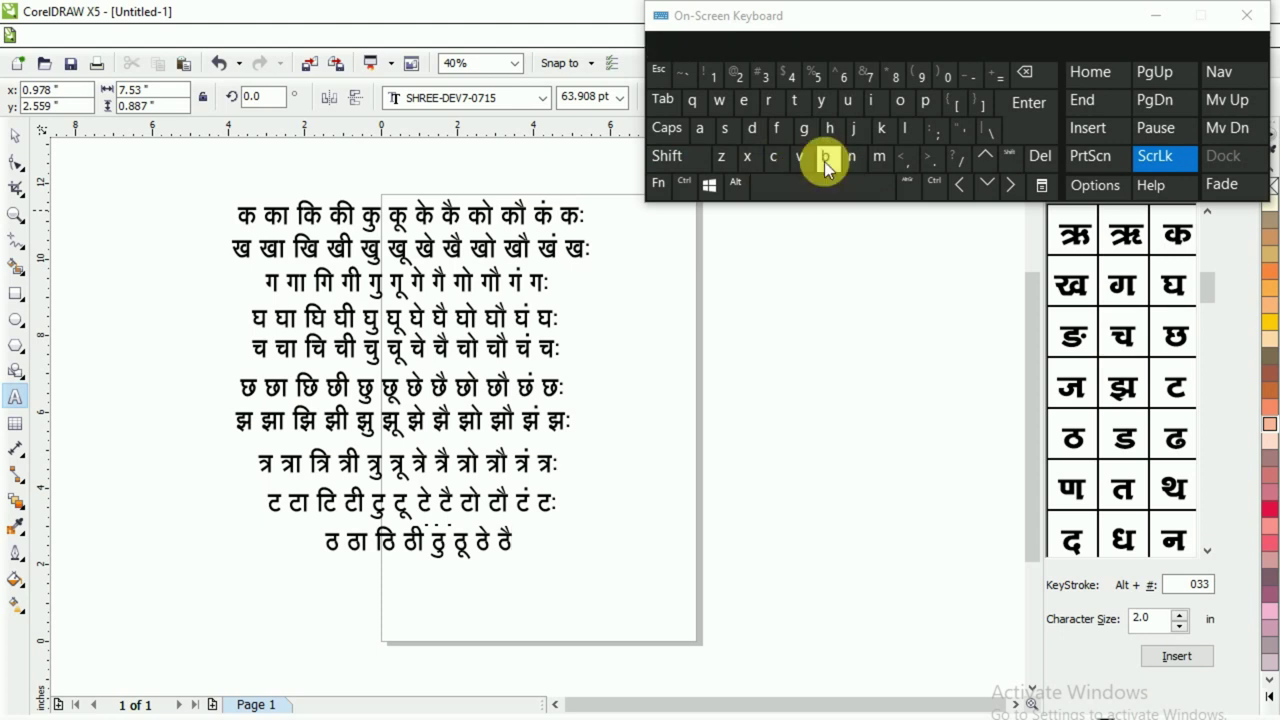
- Append the syllables ठो and ठौ to the ठ line
{"action": "left_click", "coordinate": [826, 160], "text": "shift"}
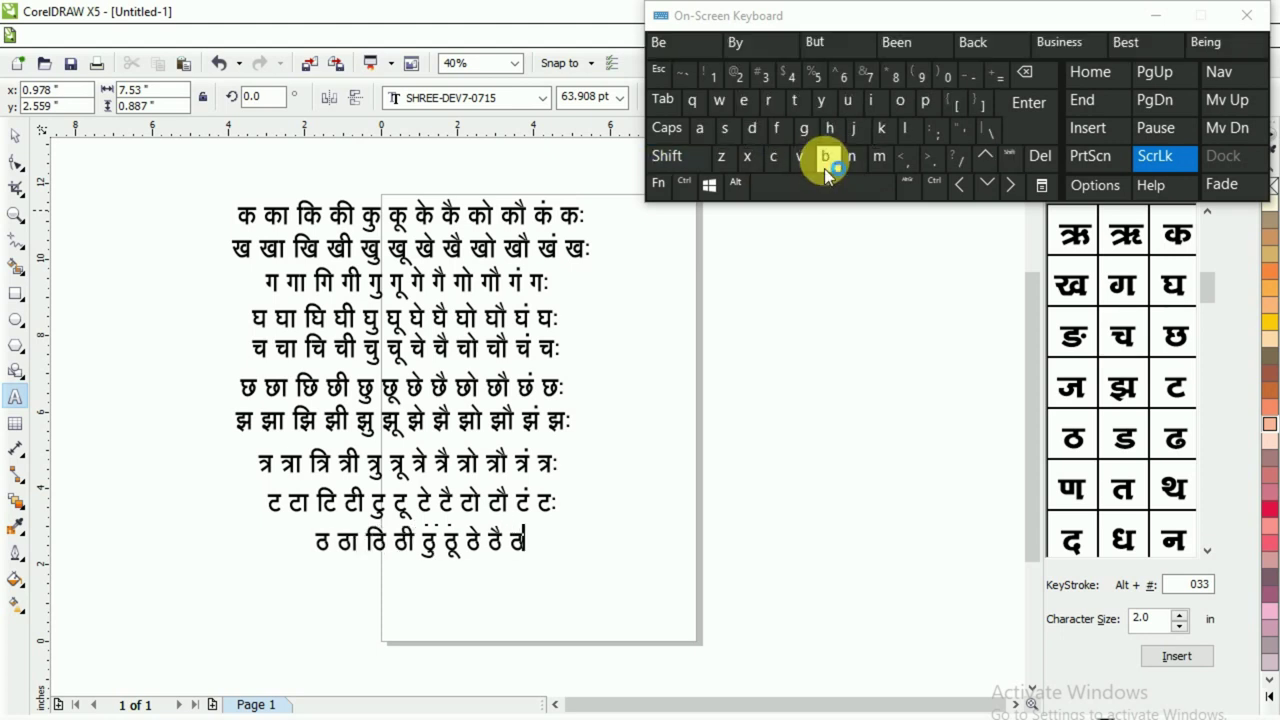
{"action": "left_click", "coordinate": [883, 129]}
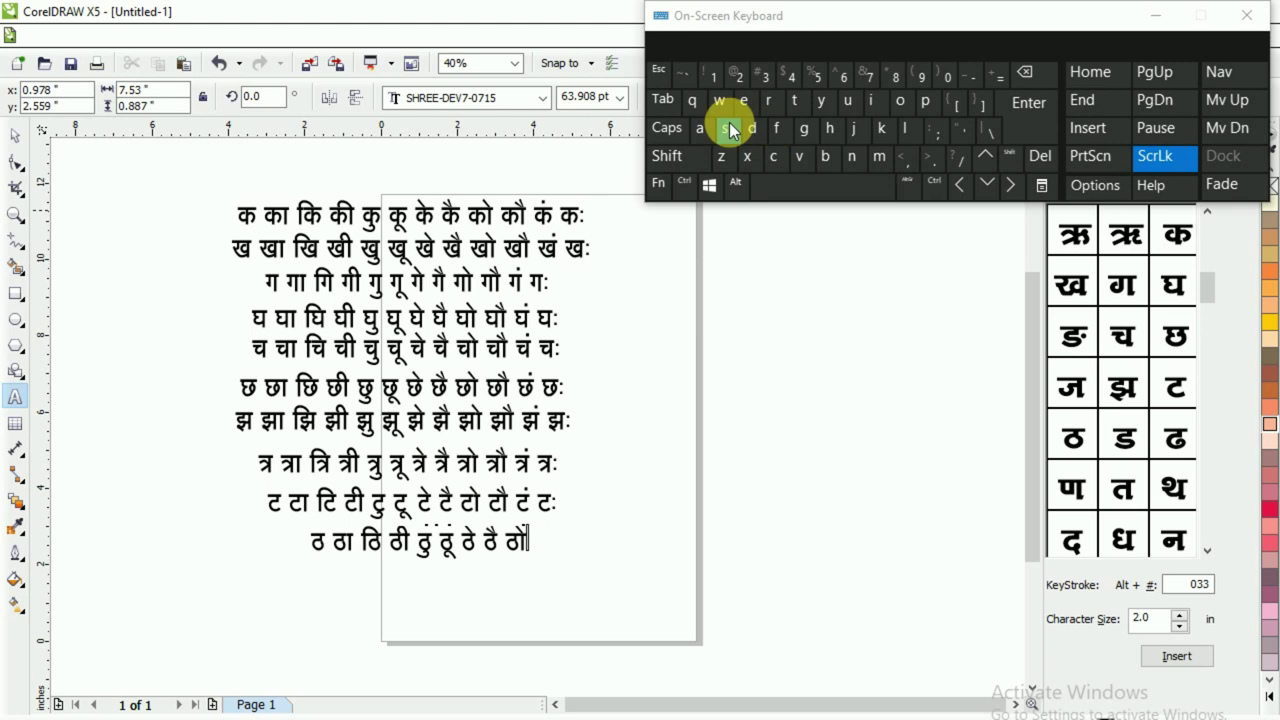
{"action": "left_click", "coordinate": [840, 189]}
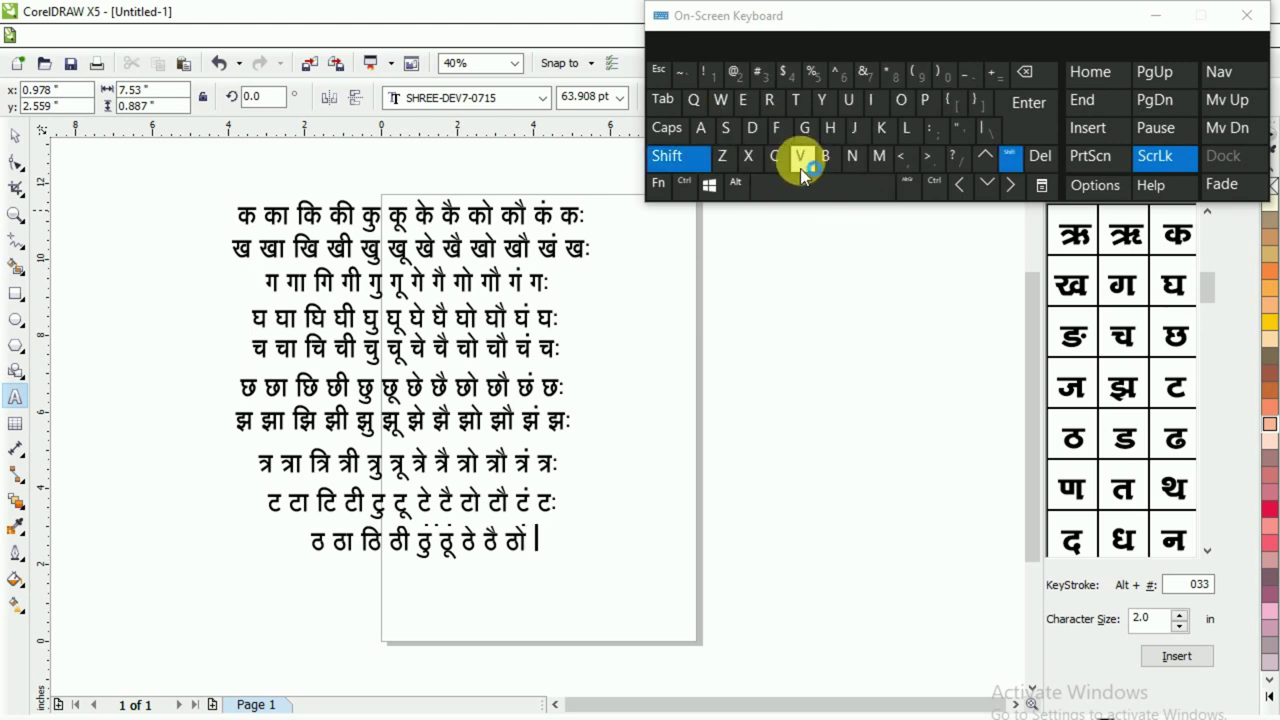
{"action": "left_click", "coordinate": [826, 160], "text": "shift"}
{"action": "left_click", "coordinate": [885, 133]}
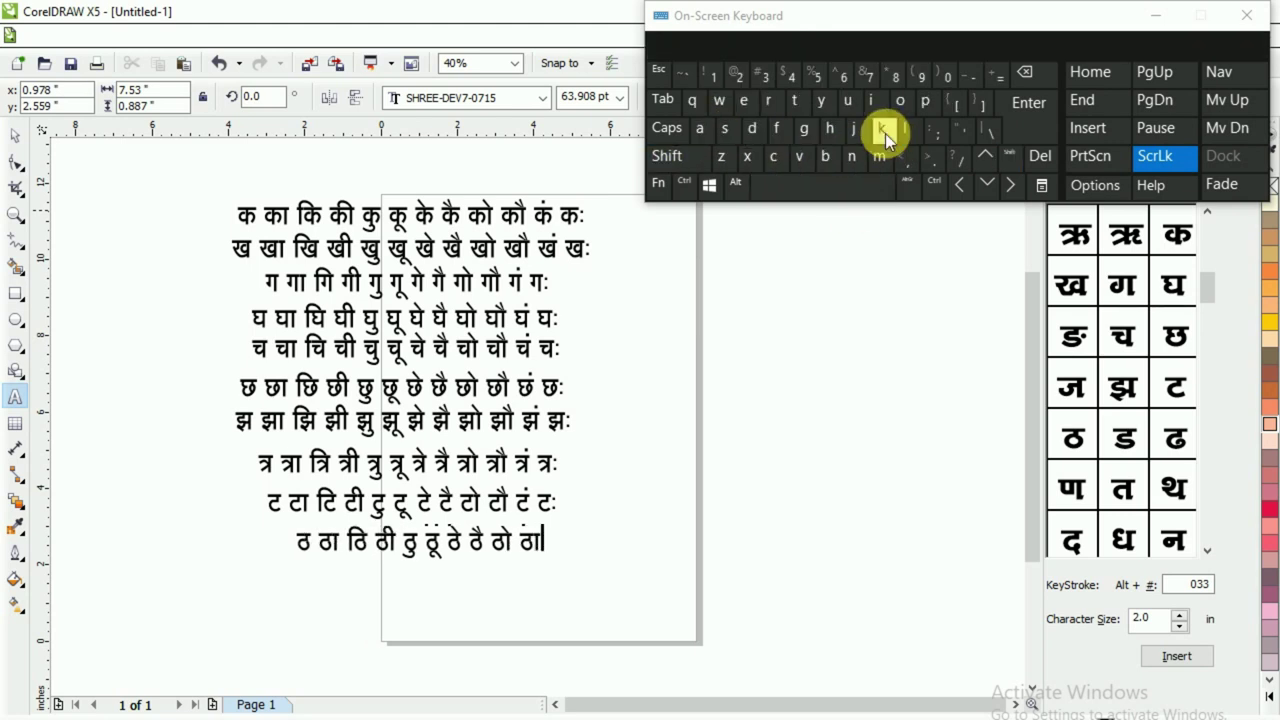
{"action": "key", "text": "shift"}
{"action": "left_click", "coordinate": [731, 129], "text": "shift"}
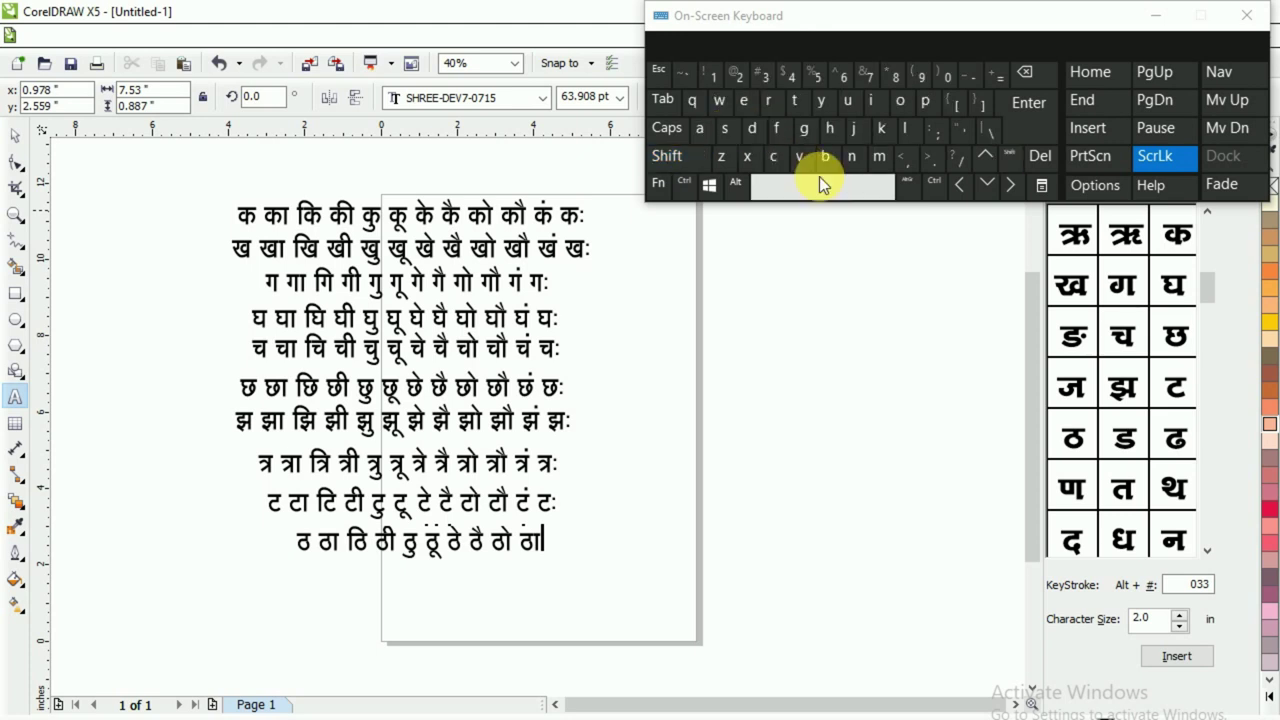
- Complete the ठ line with the syllables ठं and ठः
{"action": "key", "text": "shift"}
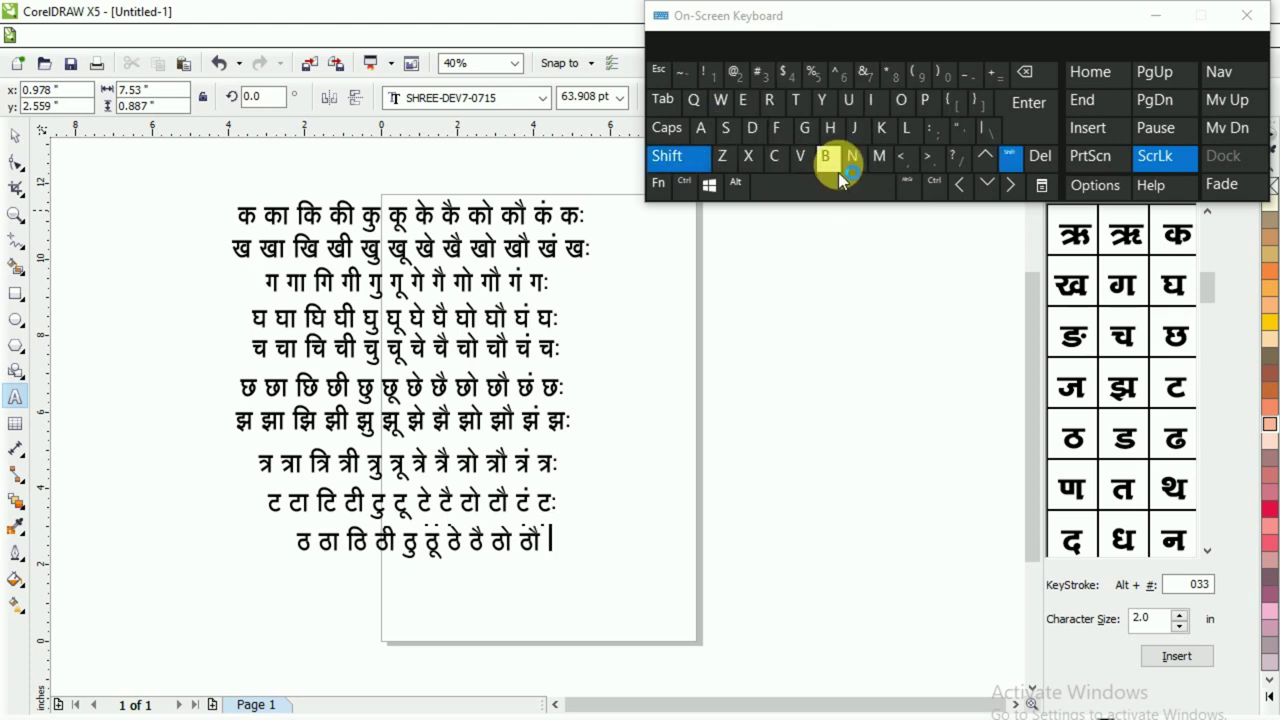
{"action": "left_click", "coordinate": [827, 169]}
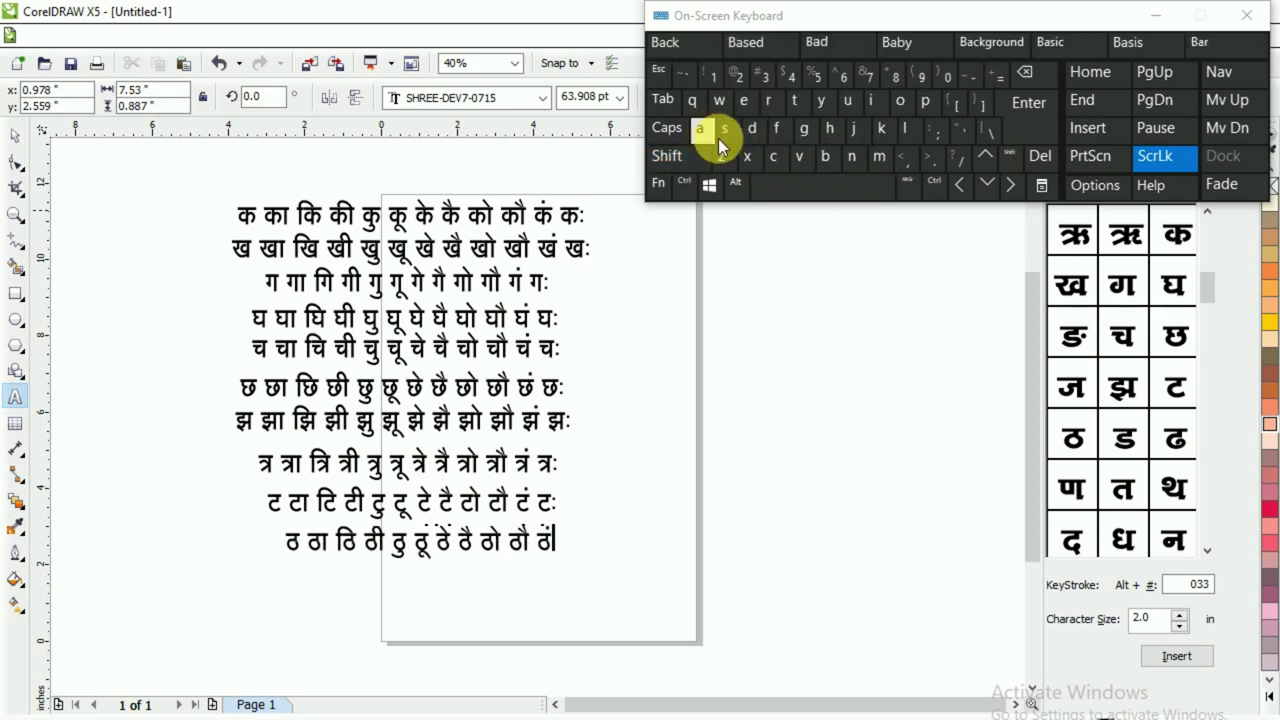
{"action": "left_click", "coordinate": [798, 185]}
{"action": "left_click", "coordinate": [823, 160], "text": "shift"}
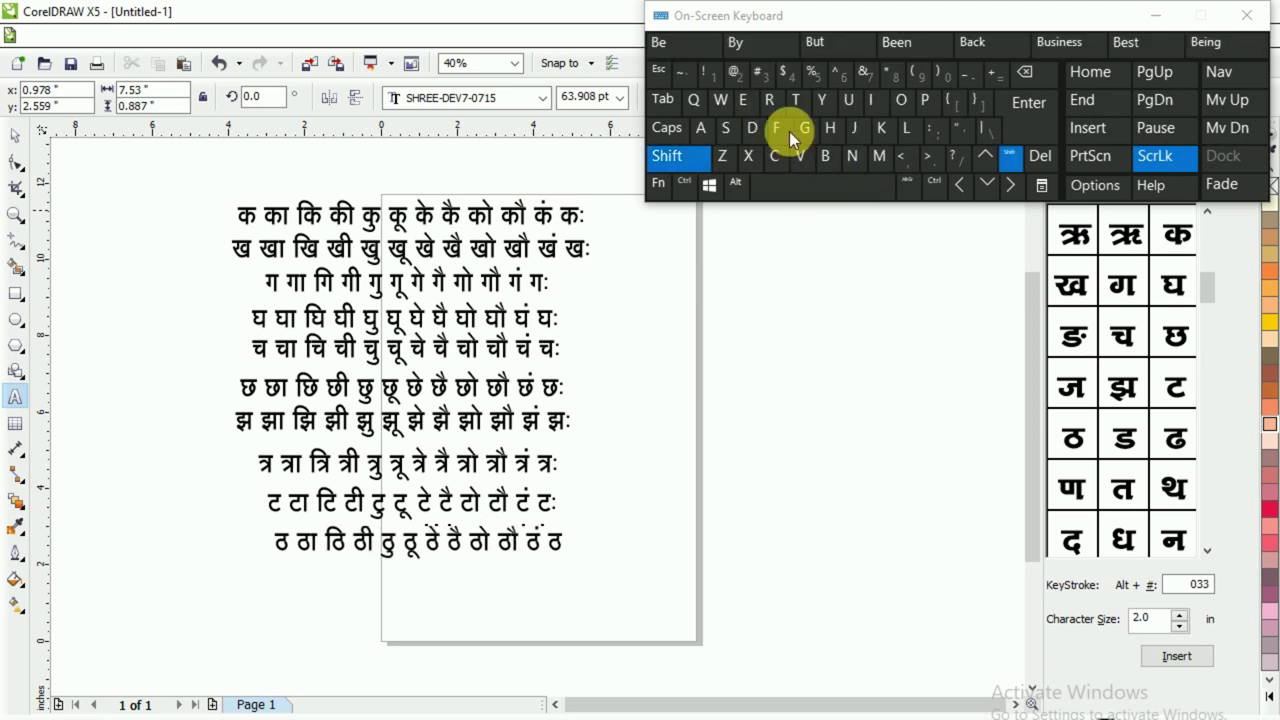
{"action": "left_click", "coordinate": [760, 76]}
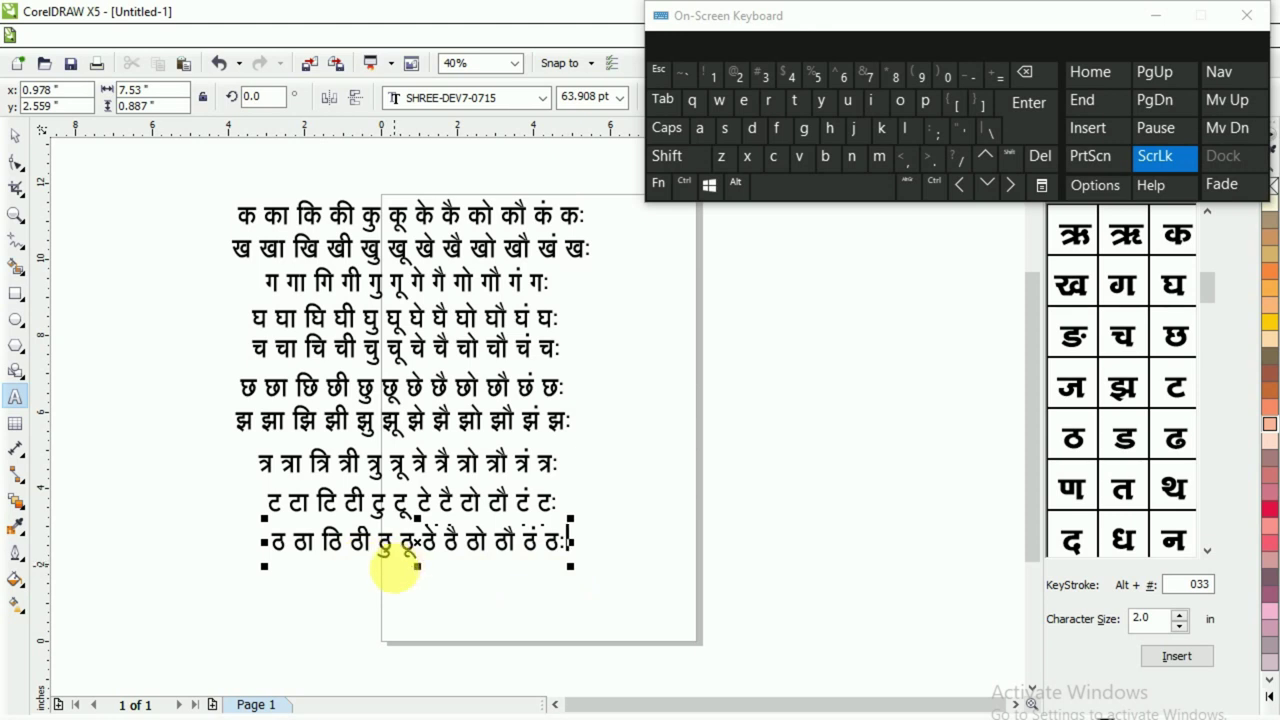
- Place a duplicate of the finished ठ line directly below it
{"action": "left_click", "coordinate": [16, 140]}
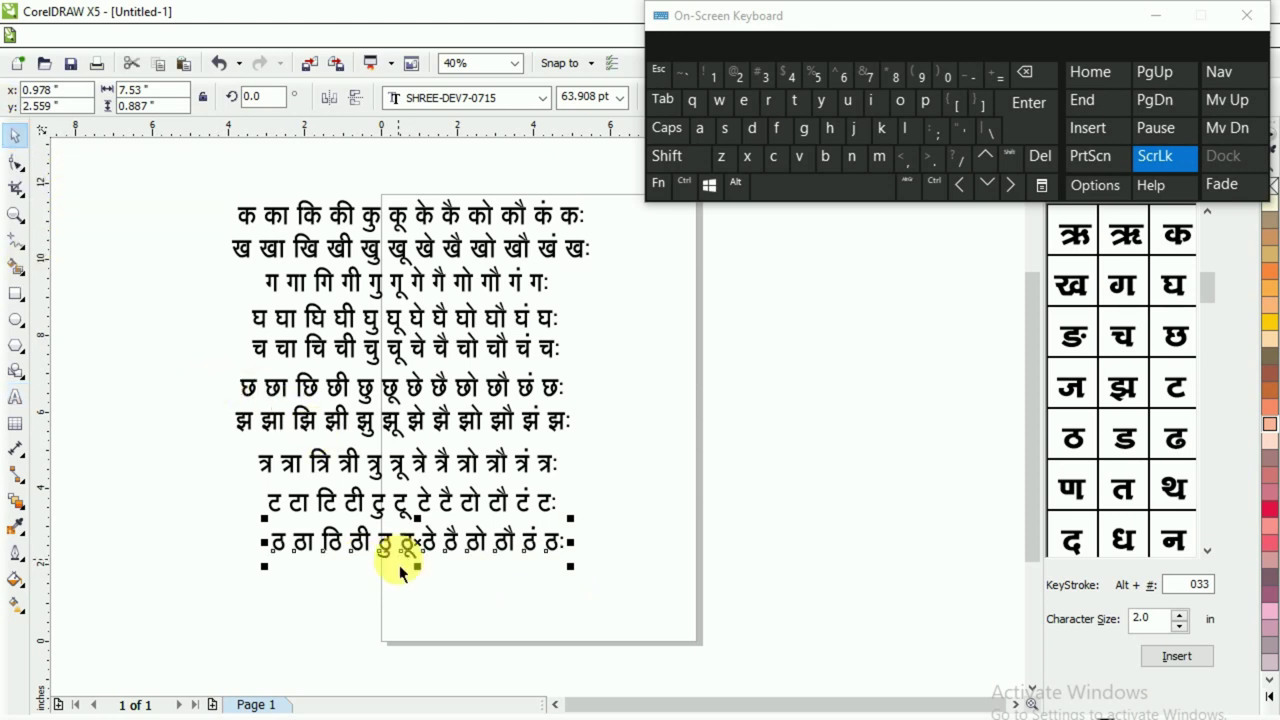
{"action": "right_click", "coordinate": [440, 558]}
{"action": "left_click", "coordinate": [422, 592]}
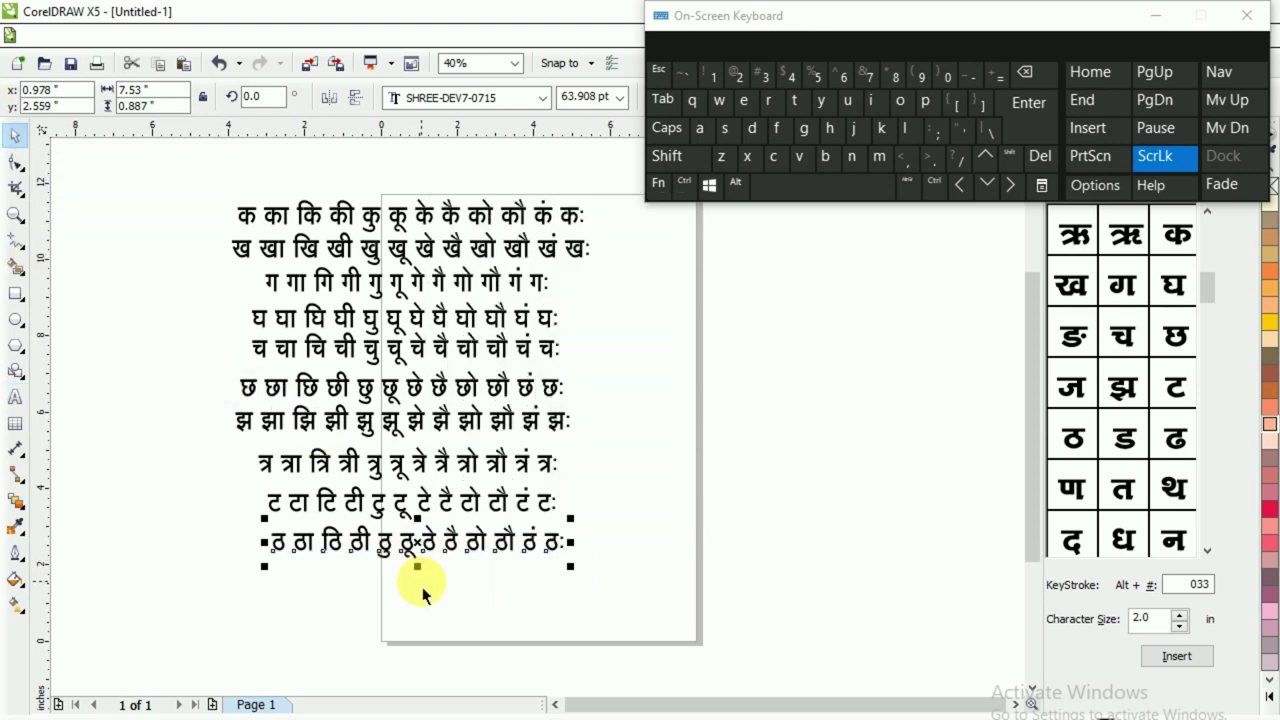
{"action": "left_click_drag", "start_coordinate": [418, 545], "coordinate": [418, 585]}
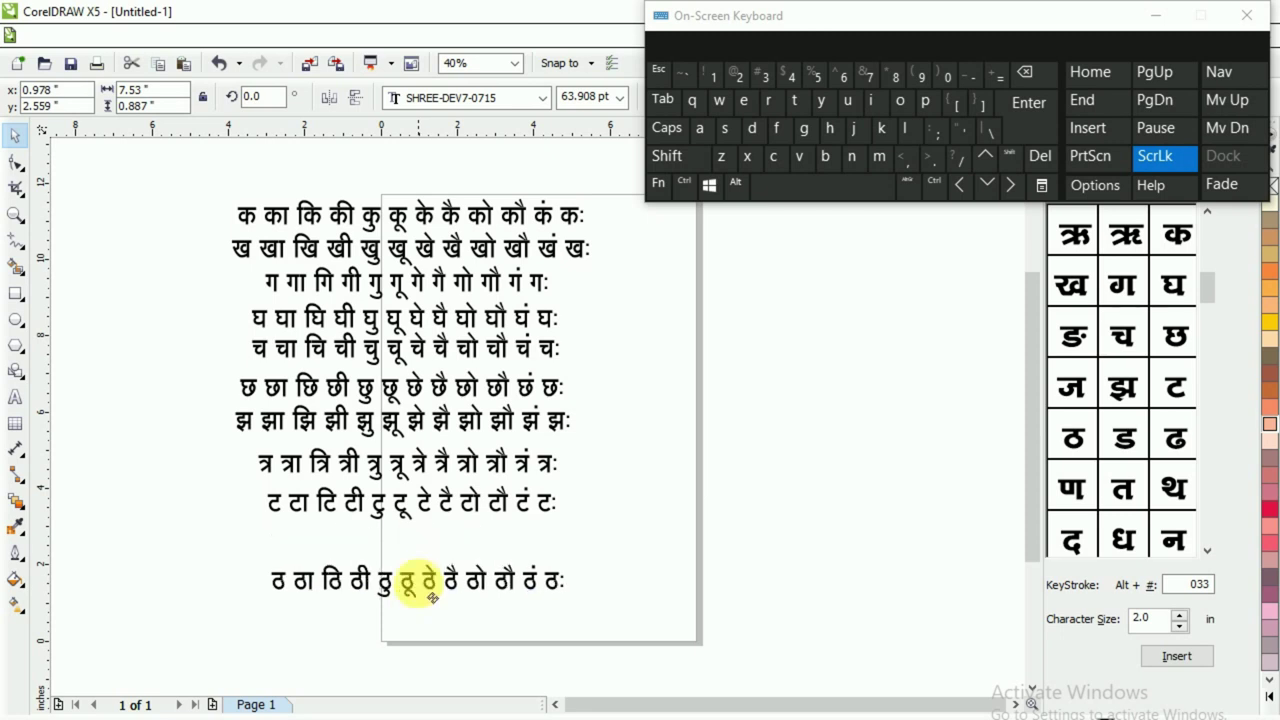
{"action": "left_click", "coordinate": [461, 618]}
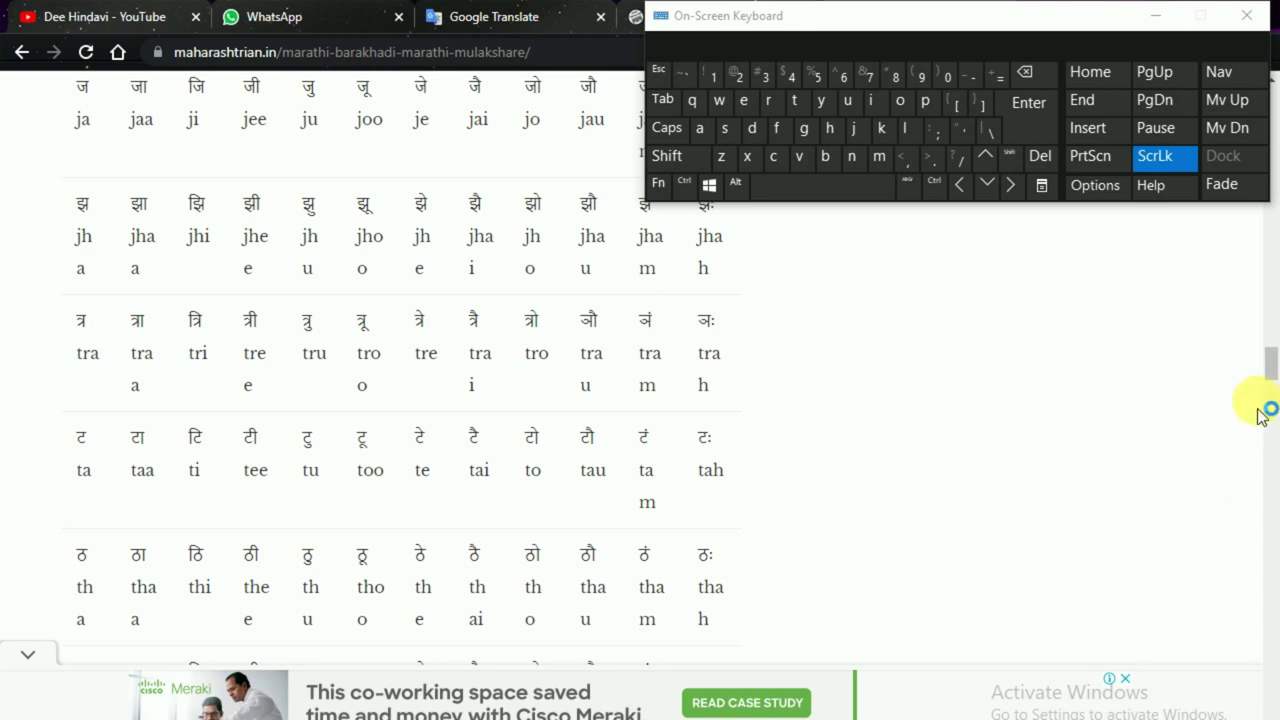
- Consult the browser's Marathi barakhadi chart for the row after ठ and clear all text from the duplicated line in CorelDRAW
{"action": "left_click_drag", "start_coordinate": [1271, 370], "coordinate": [1273, 383]}
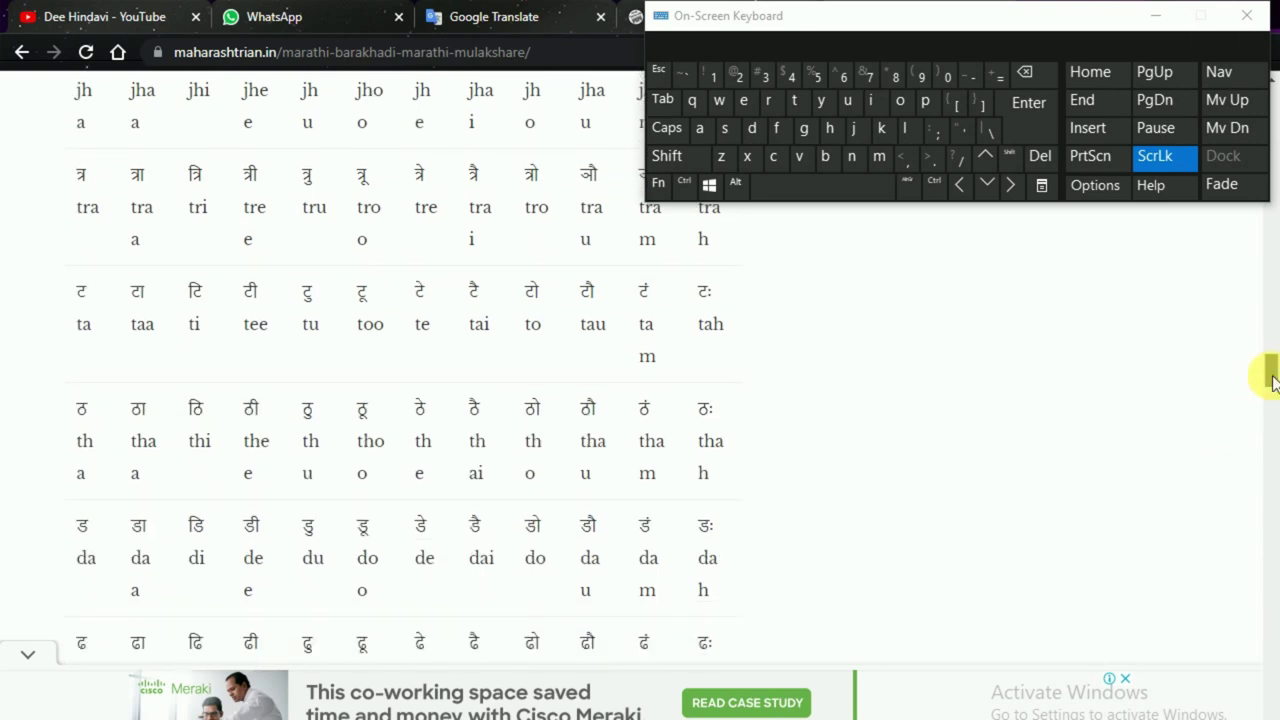
{"action": "scroll", "coordinate": [1271, 378], "scroll_direction": "down", "scroll_amount": 1}
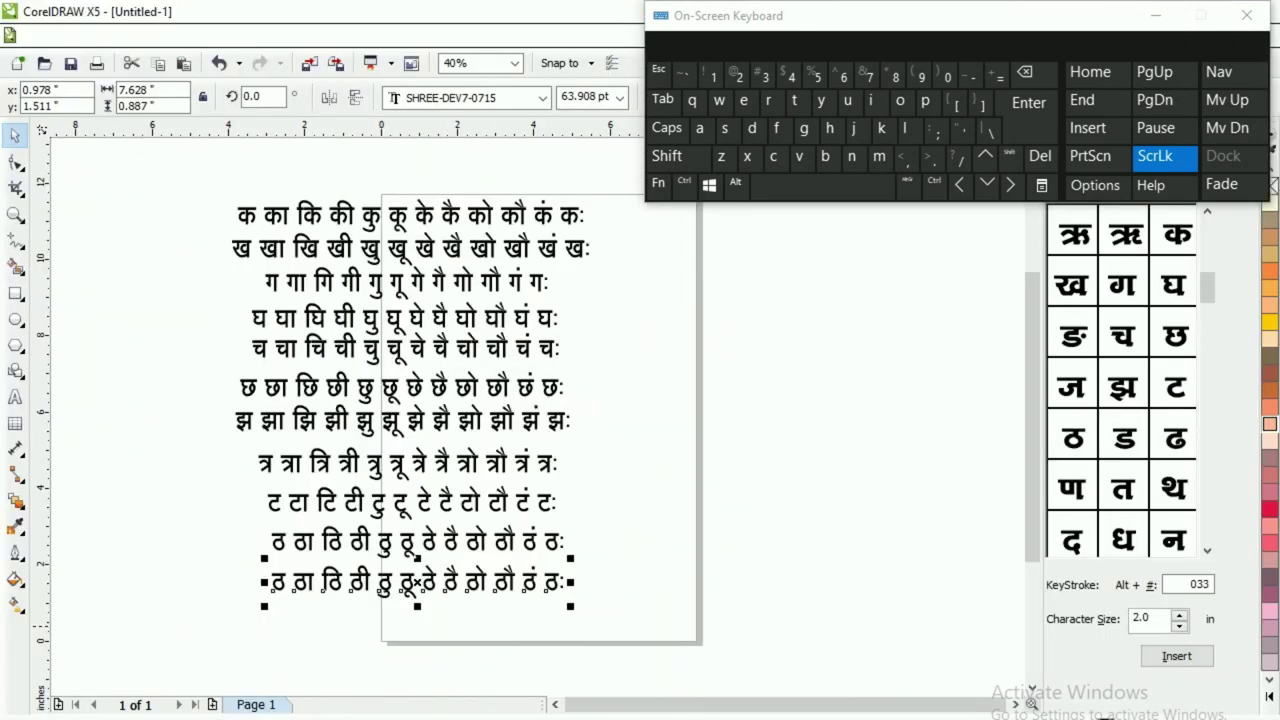
{"action": "left_click", "coordinate": [14, 402]}
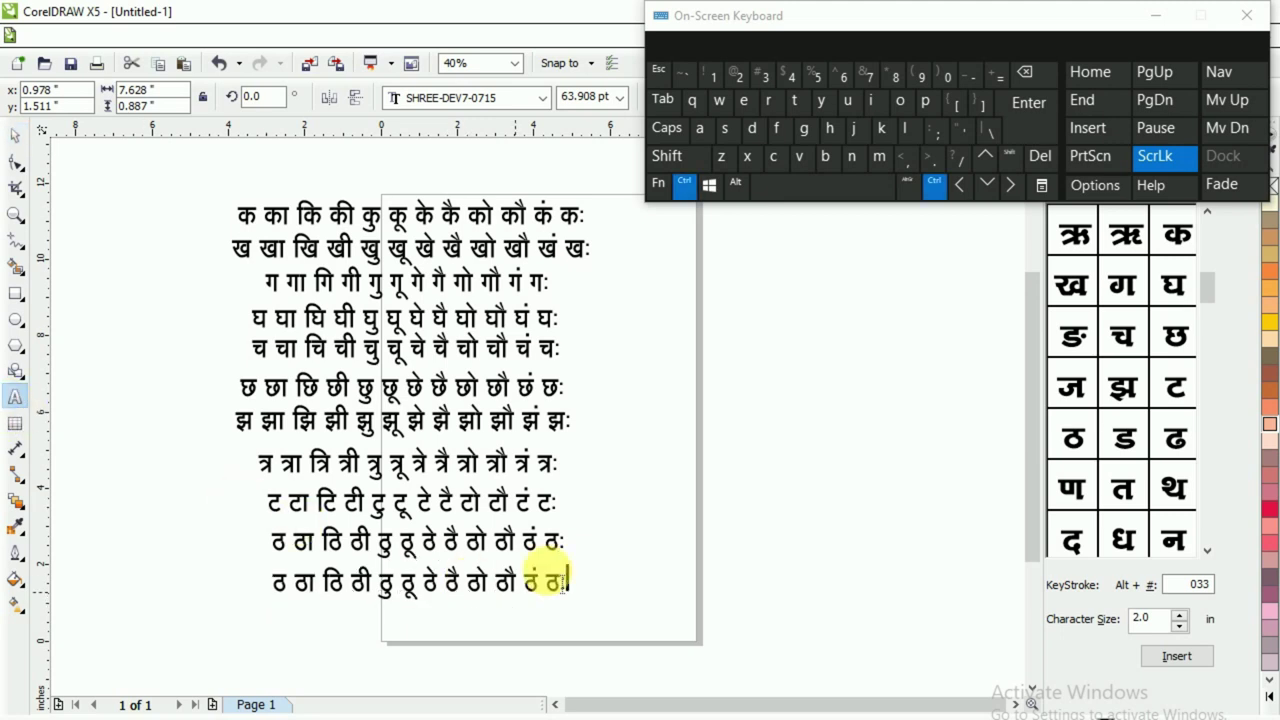
{"action": "left_click", "coordinate": [543, 582]}
{"action": "key", "text": "ctrl+a"}
{"action": "key", "text": "Delete"}
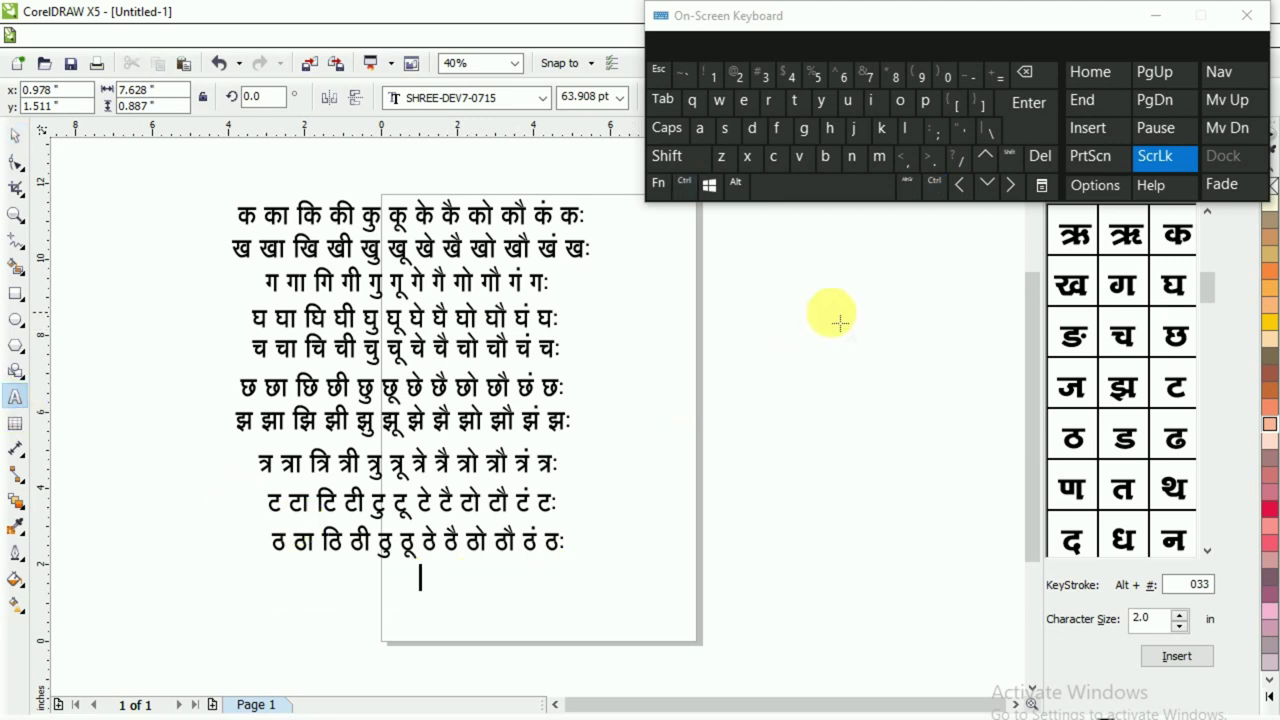
- Enter the syllables ड and डा in the emptied line, removing the mistyped उ
{"action": "key", "text": "shift"}
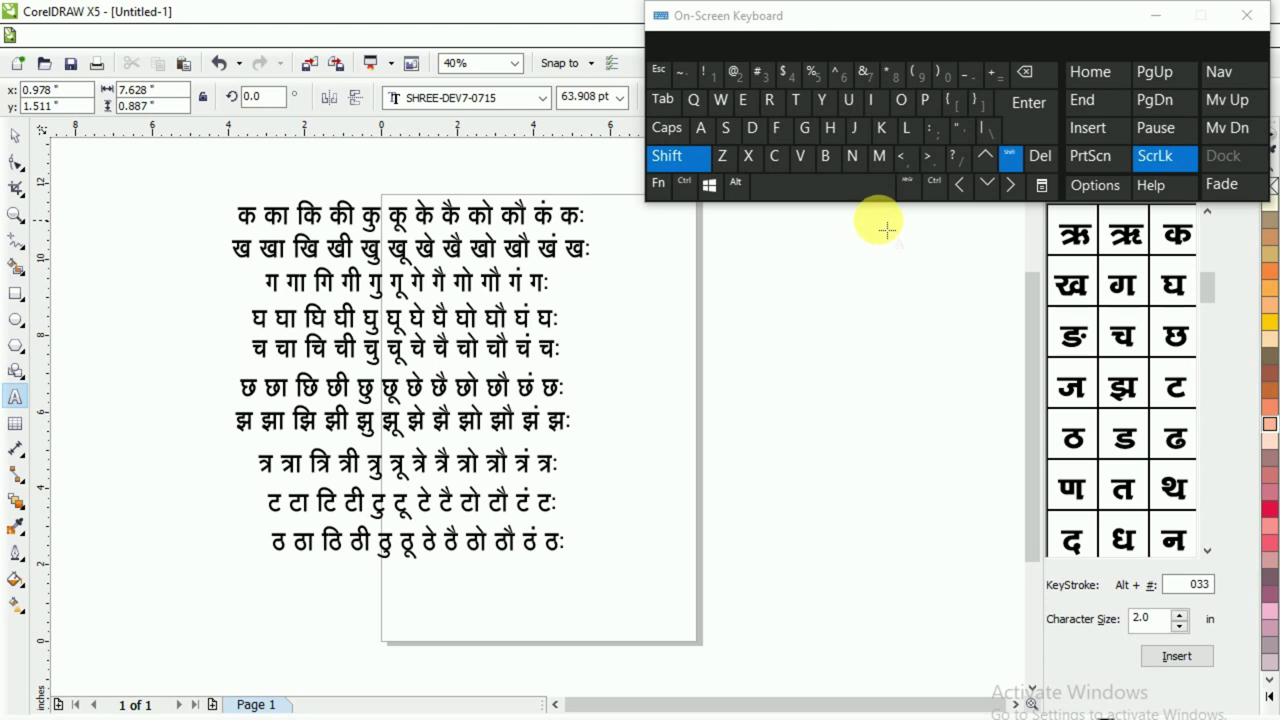
{"action": "left_click", "coordinate": [878, 156]}
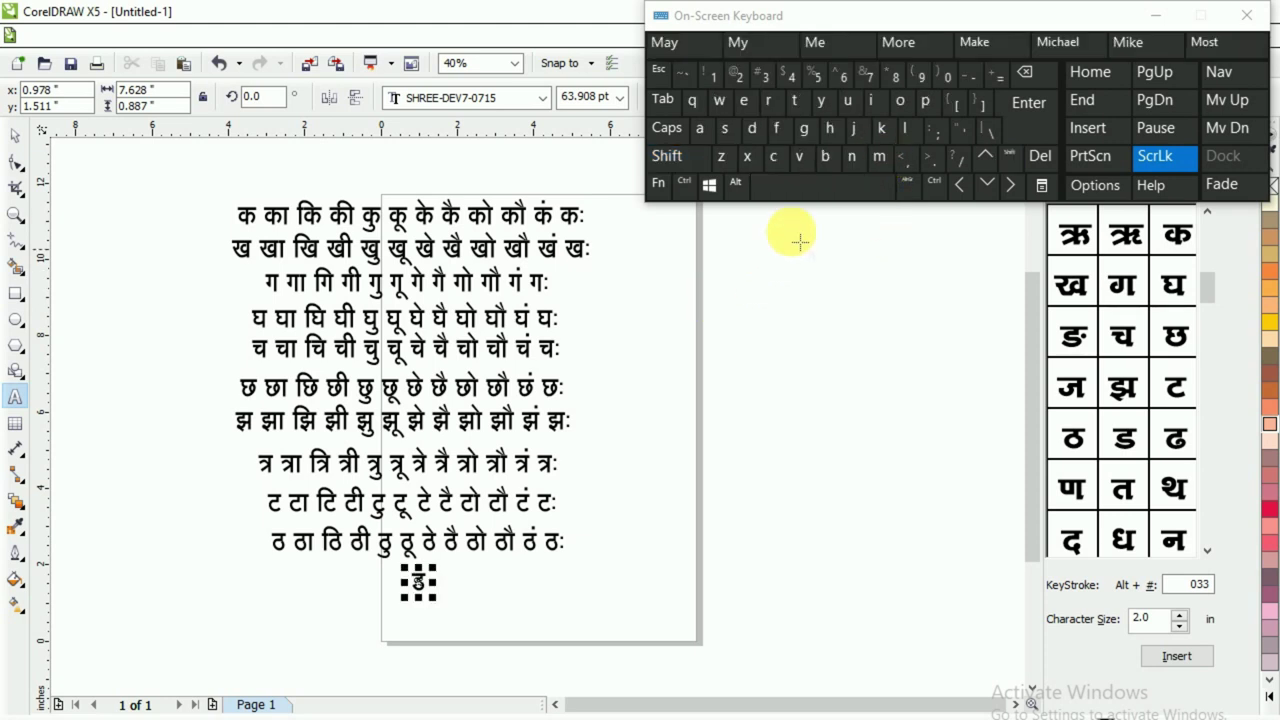
{"action": "left_click", "coordinate": [823, 186]}
{"action": "left_click", "coordinate": [878, 158]}
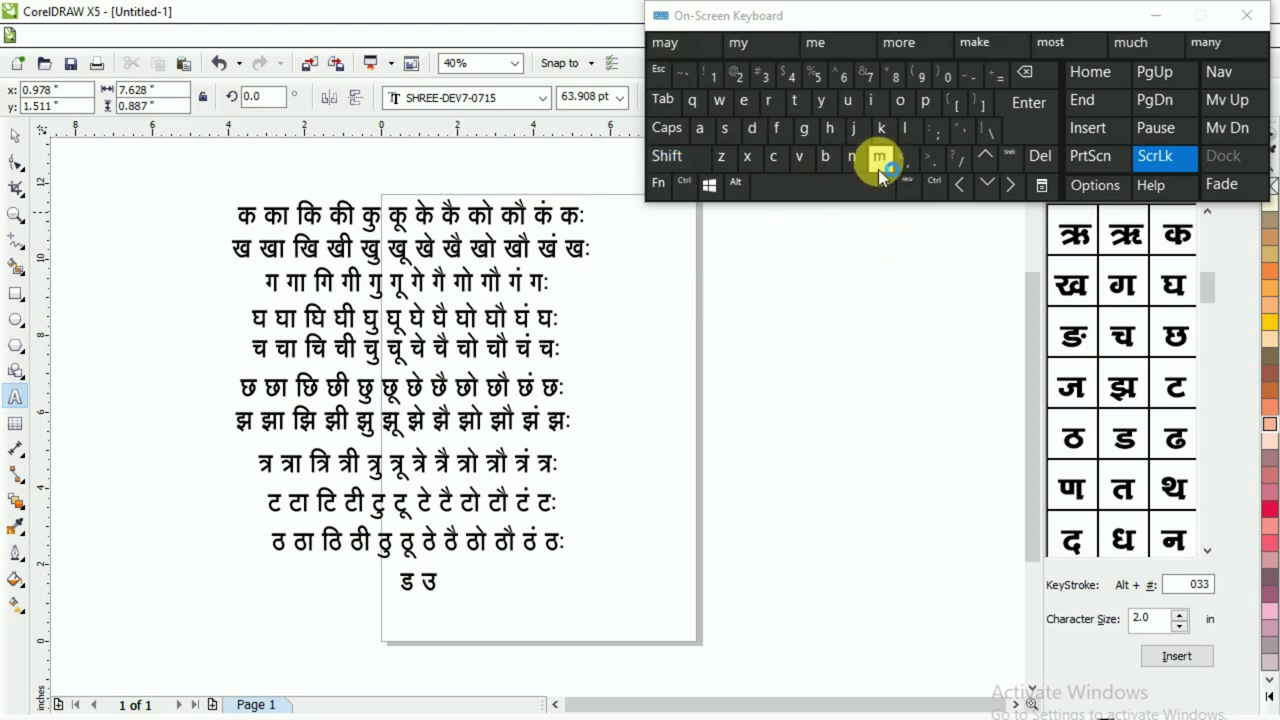
{"action": "left_click", "coordinate": [1024, 72]}
{"action": "key", "text": "shift"}
{"action": "left_click", "coordinate": [884, 156]}
{"action": "left_click", "coordinate": [886, 128]}
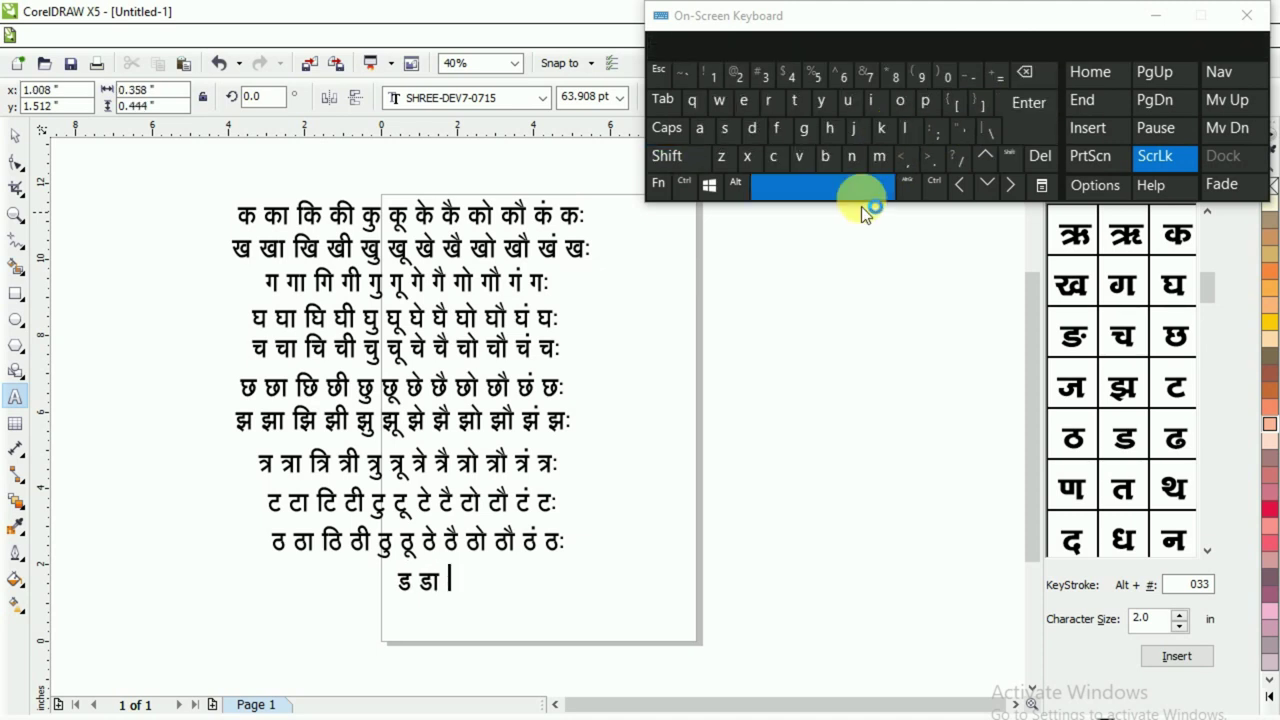
- Add the syllables डि and डी to the ड line
{"action": "left_click", "coordinate": [777, 134]}
{"action": "key", "text": "shift"}
{"action": "left_click", "coordinate": [872, 158]}
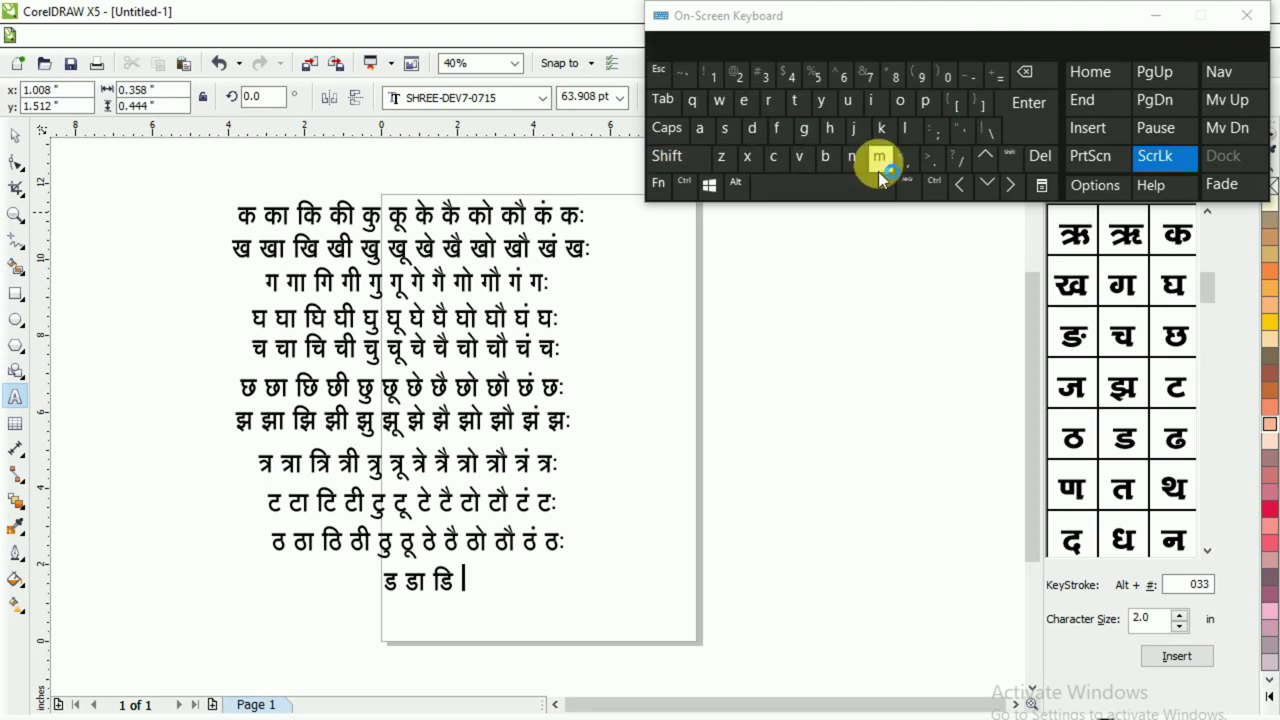
{"action": "key", "text": "shift"}
{"action": "left_click", "coordinate": [880, 159]}
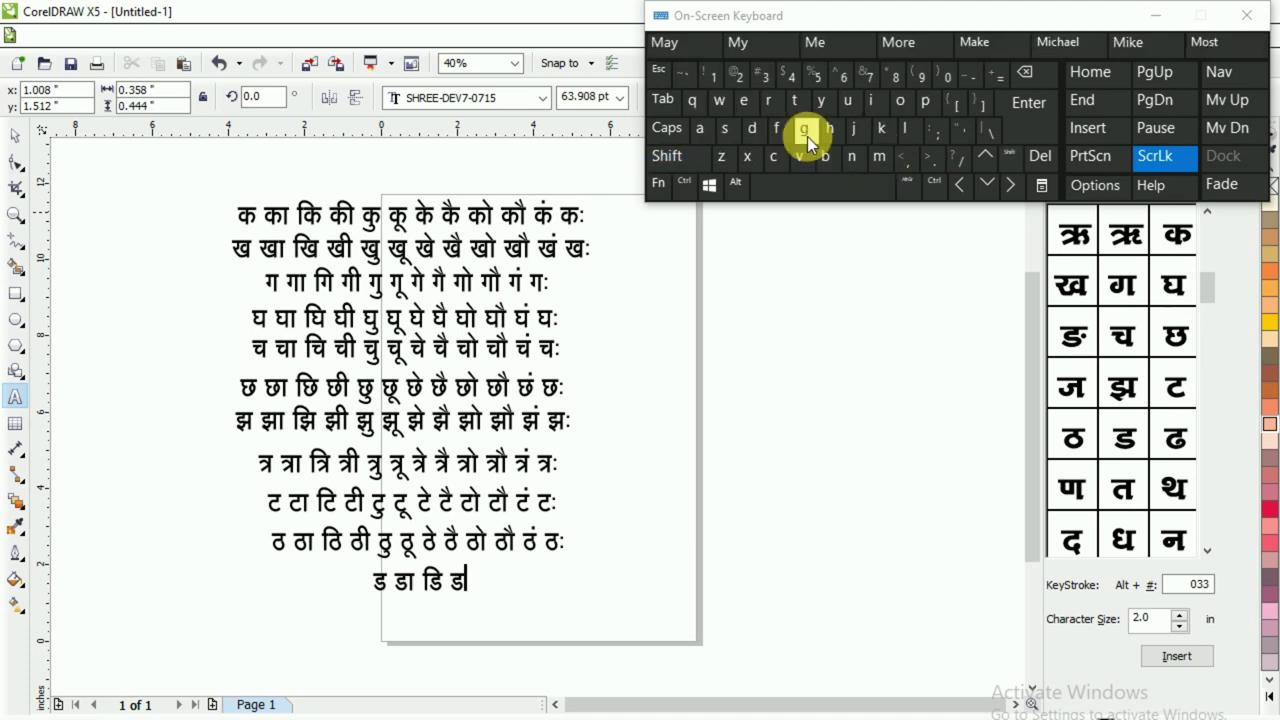
{"action": "left_click", "coordinate": [836, 138]}
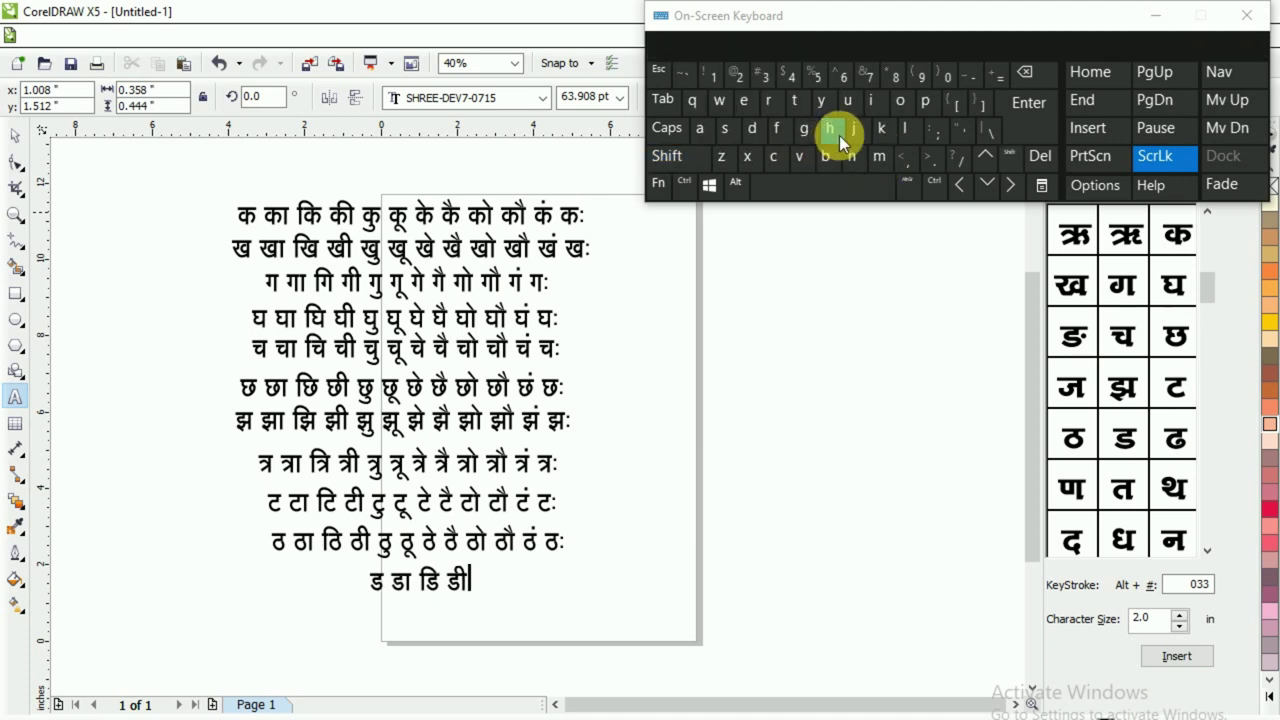
{"action": "left_click", "coordinate": [835, 196]}
- Continue the ड line with the syllables डु and डू
{"action": "key", "text": "shift"}
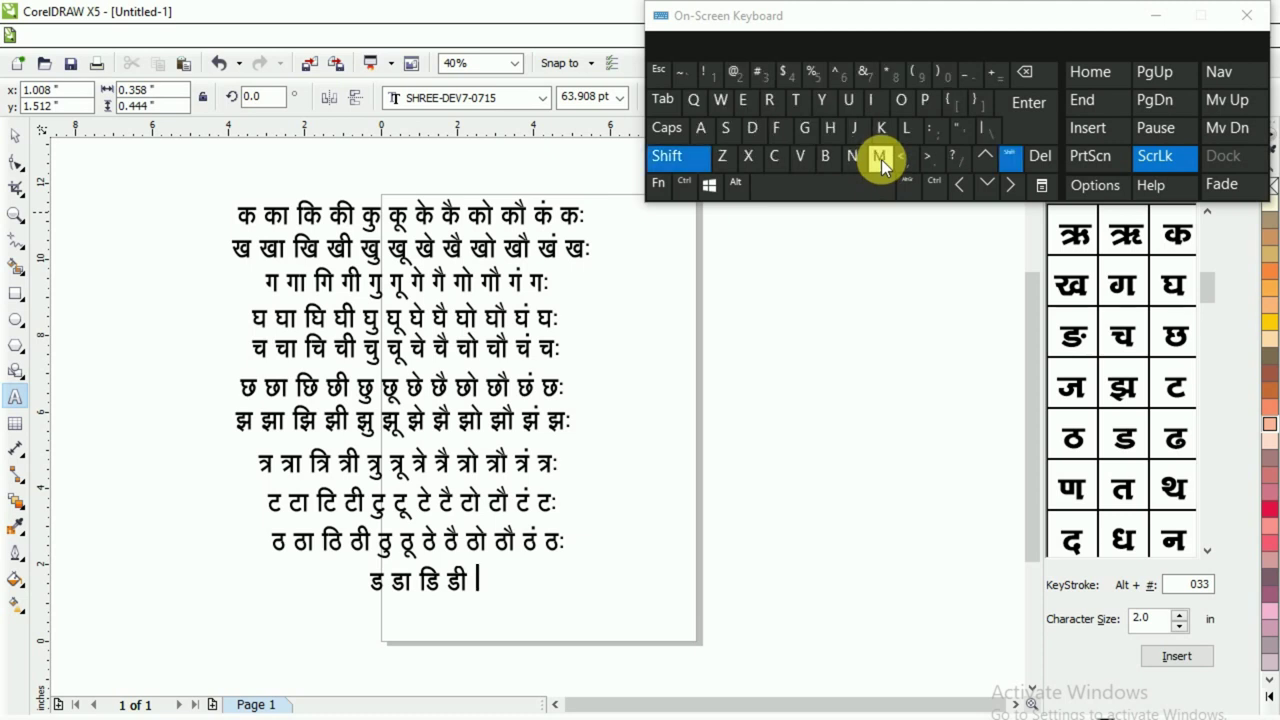
{"action": "left_click", "coordinate": [880, 160]}
{"action": "left_click", "coordinate": [696, 100]}
{"action": "left_click", "coordinate": [790, 188]}
{"action": "left_click", "coordinate": [668, 156]}
{"action": "left_click", "coordinate": [880, 157]}
{"action": "left_click", "coordinate": [718, 100]}
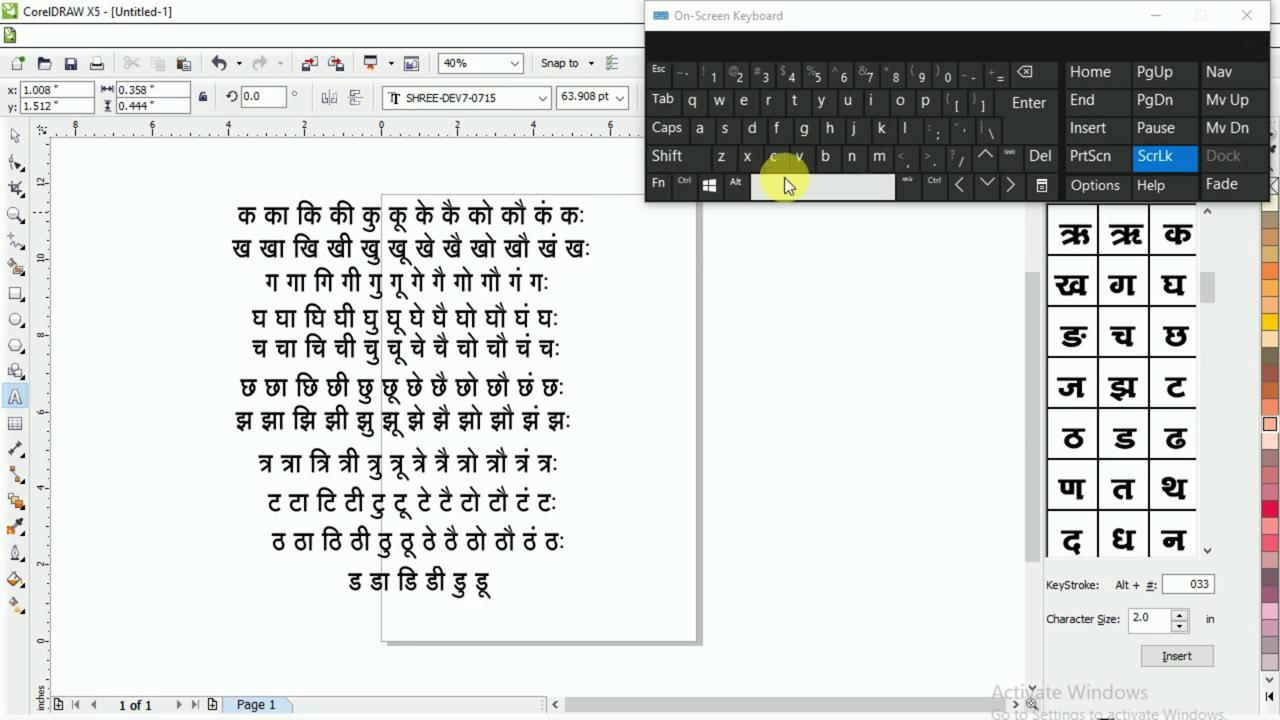
- Append the syllables डे and डै to the ड line
{"action": "left_click", "coordinate": [784, 177]}
{"action": "left_click", "coordinate": [668, 156]}
{"action": "left_click", "coordinate": [878, 156]}
{"action": "left_click", "coordinate": [724, 128]}
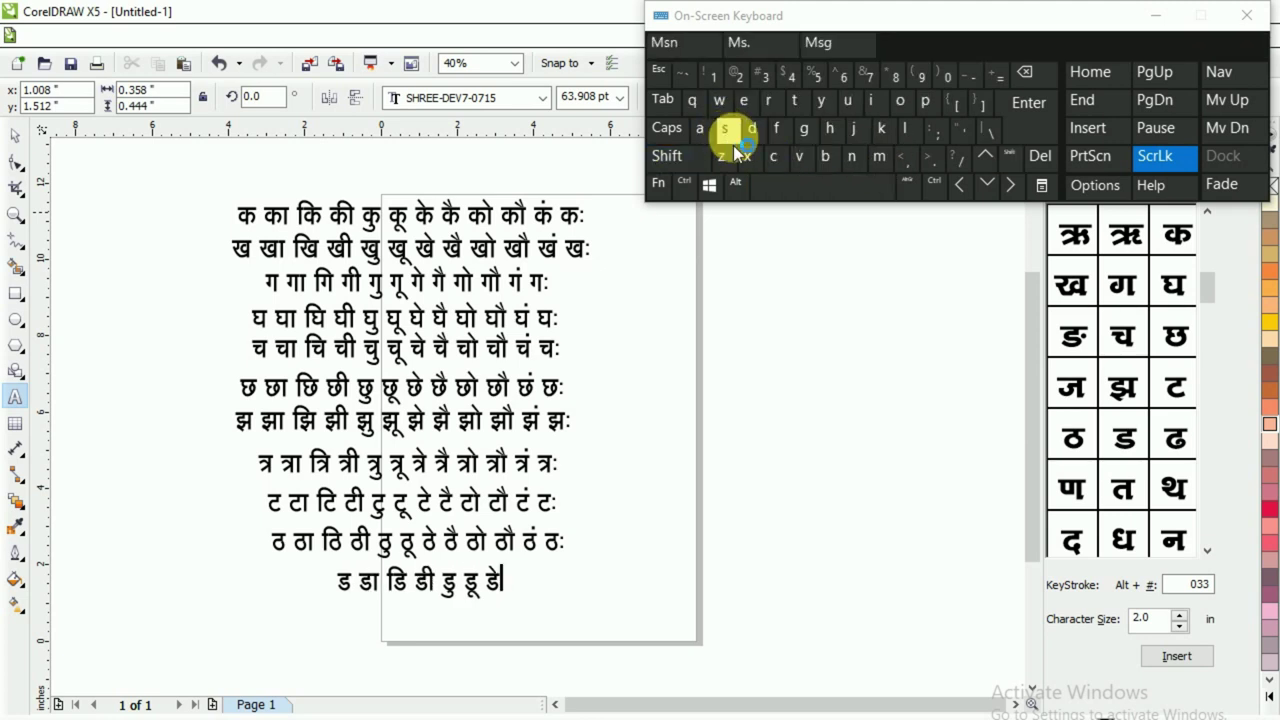
{"action": "left_click", "coordinate": [806, 186]}
{"action": "left_click", "coordinate": [668, 156]}
{"action": "left_click", "coordinate": [880, 157]}
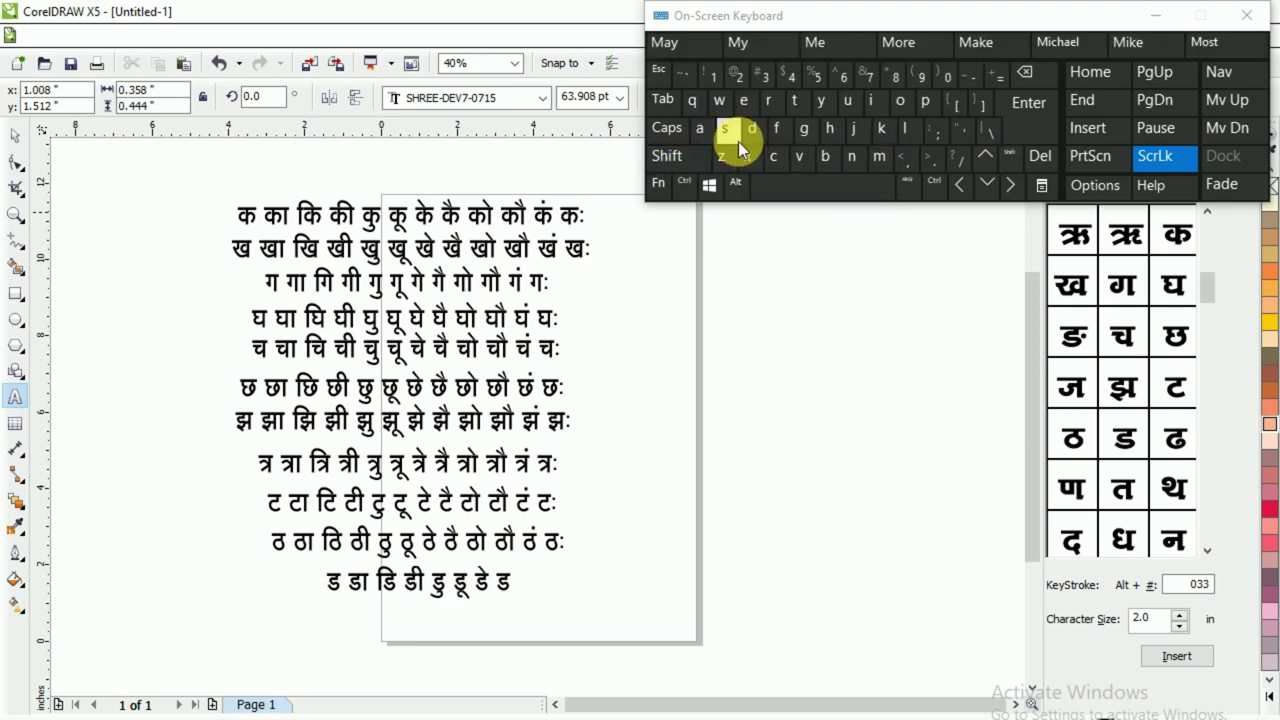
{"action": "left_click", "coordinate": [730, 129], "text": "shift"}
- Extend the ड line with the syllables डो and डौ
{"action": "left_click", "coordinate": [797, 186]}
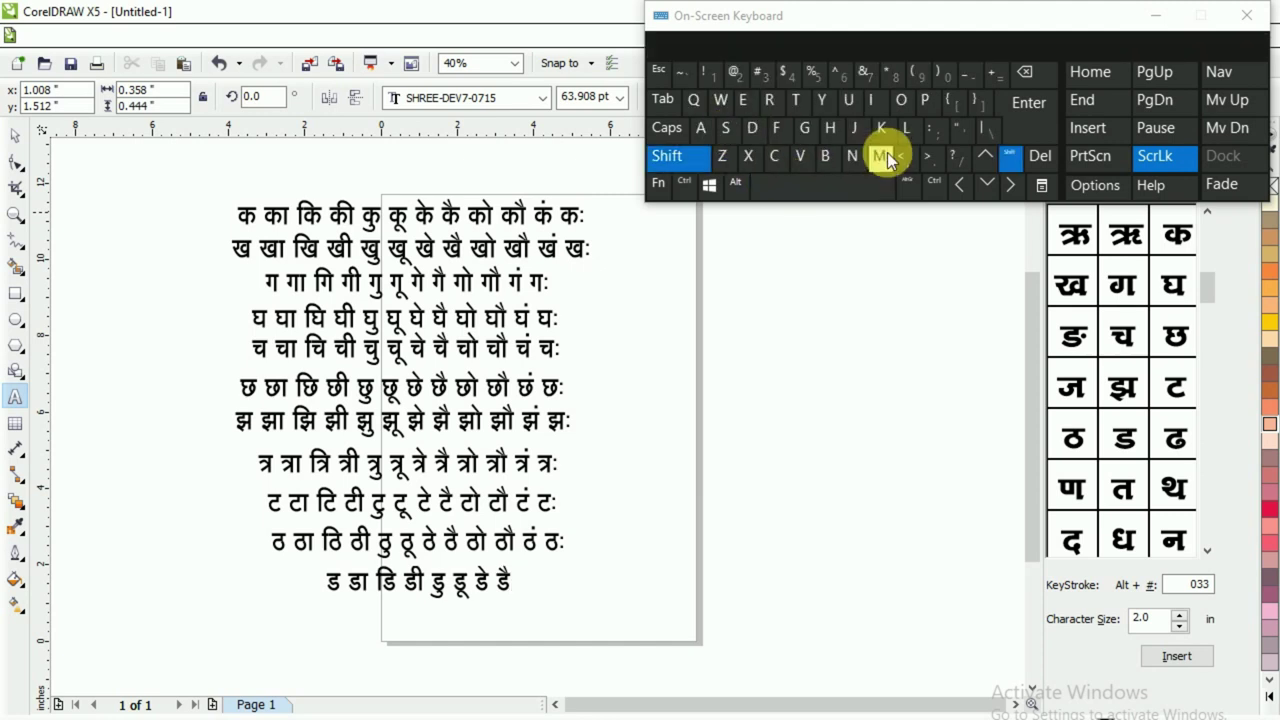
{"action": "left_click", "coordinate": [878, 156]}
{"action": "left_click", "coordinate": [881, 128]}
{"action": "left_click", "coordinate": [735, 141]}
{"action": "left_click", "coordinate": [837, 186]}
{"action": "left_click", "coordinate": [668, 156]}
{"action": "left_click", "coordinate": [880, 158]}
{"action": "left_click", "coordinate": [886, 132]}
{"action": "left_click", "coordinate": [727, 135]}
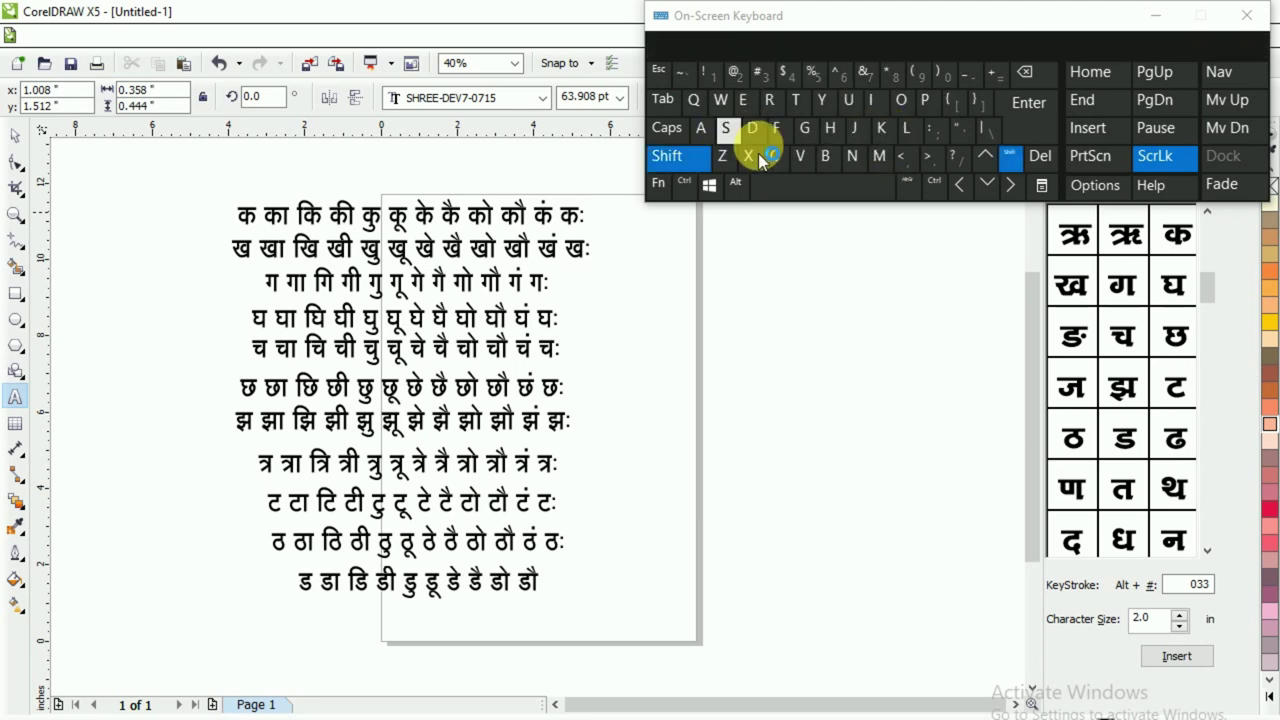
- Complete the ड line with the syllables डं and डः and leave text editing with the line selected
{"action": "left_click", "coordinate": [851, 188]}
{"action": "left_click", "coordinate": [880, 160]}
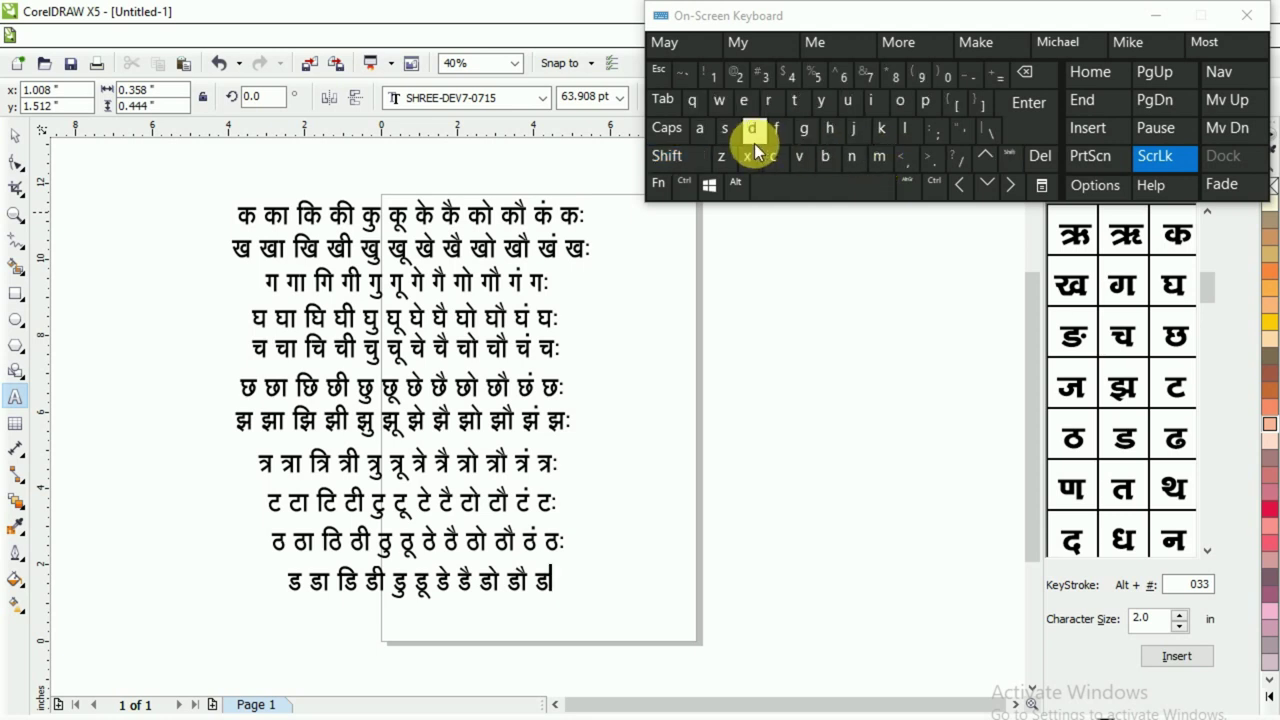
{"action": "left_click", "coordinate": [833, 193]}
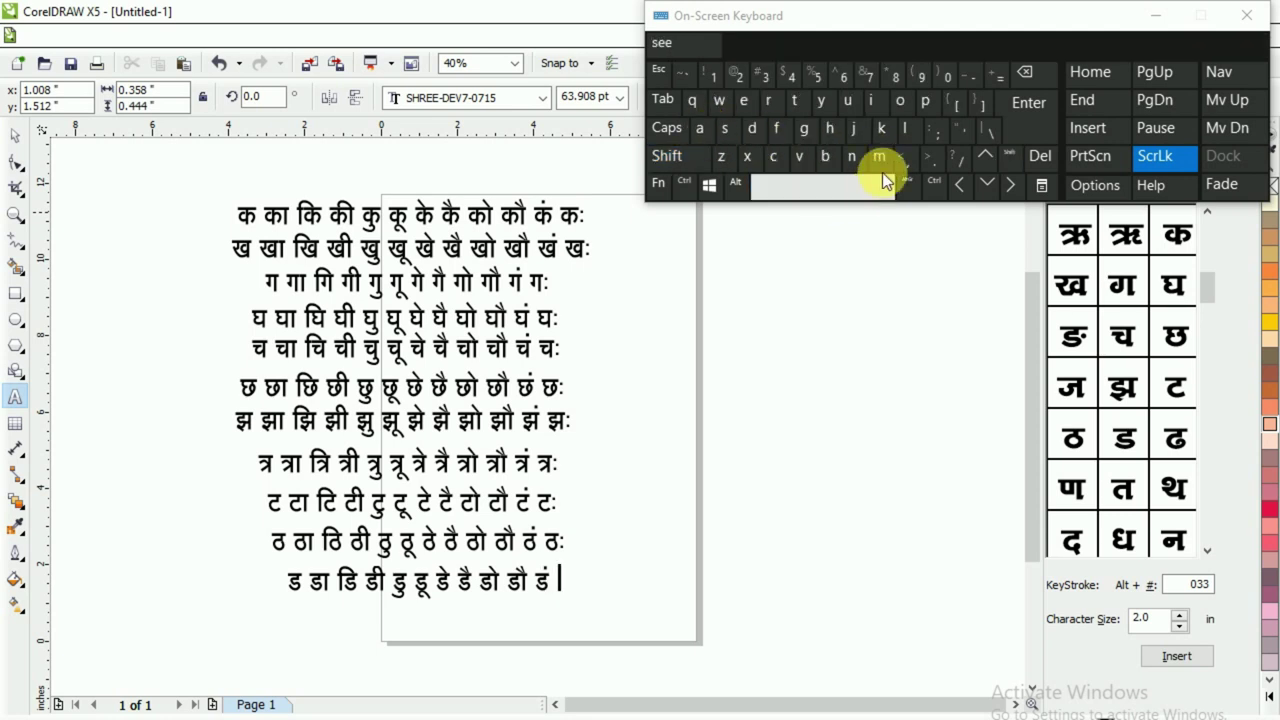
{"action": "left_click", "coordinate": [879, 160]}
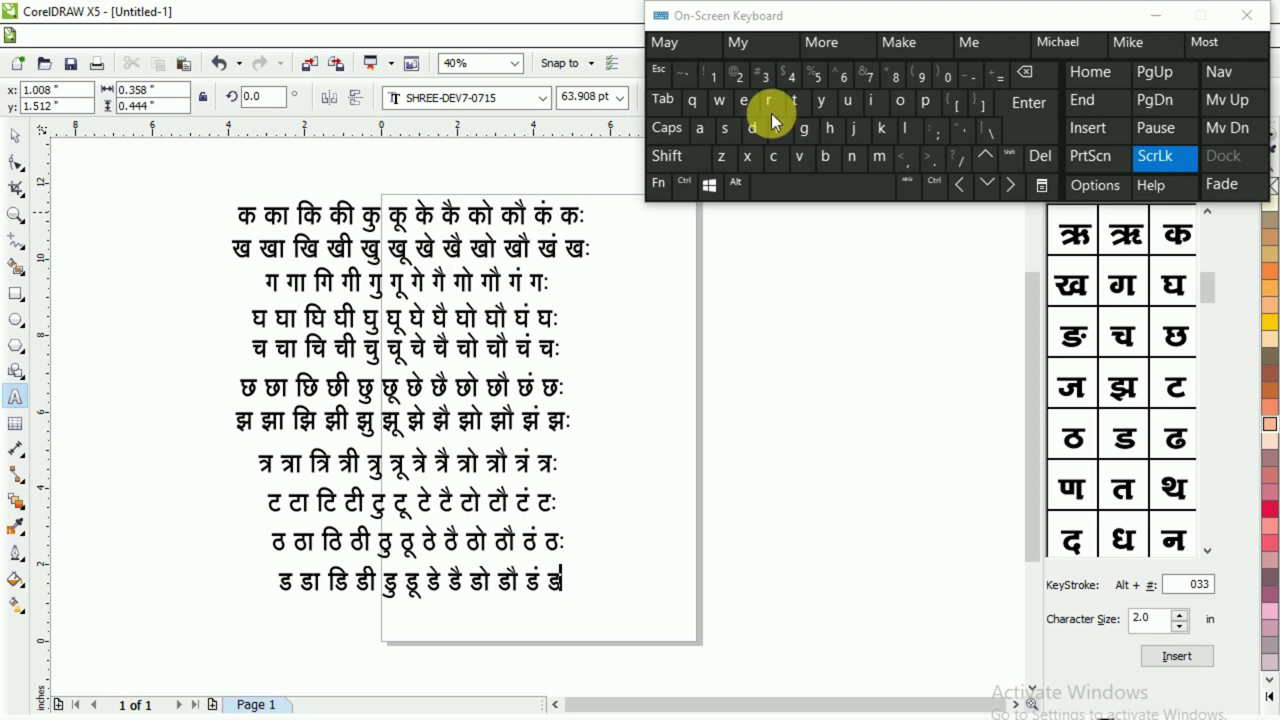
{"action": "left_click", "coordinate": [762, 75], "text": "shift"}
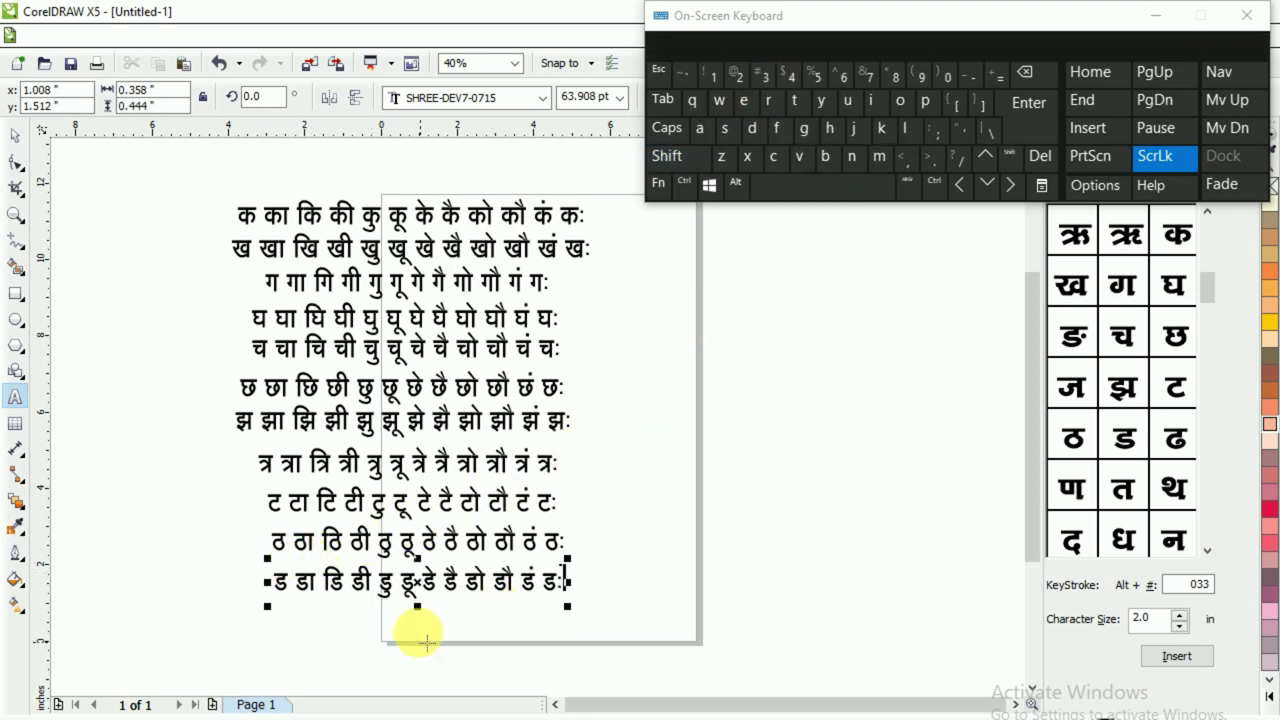
{"action": "left_click", "coordinate": [16, 142]}
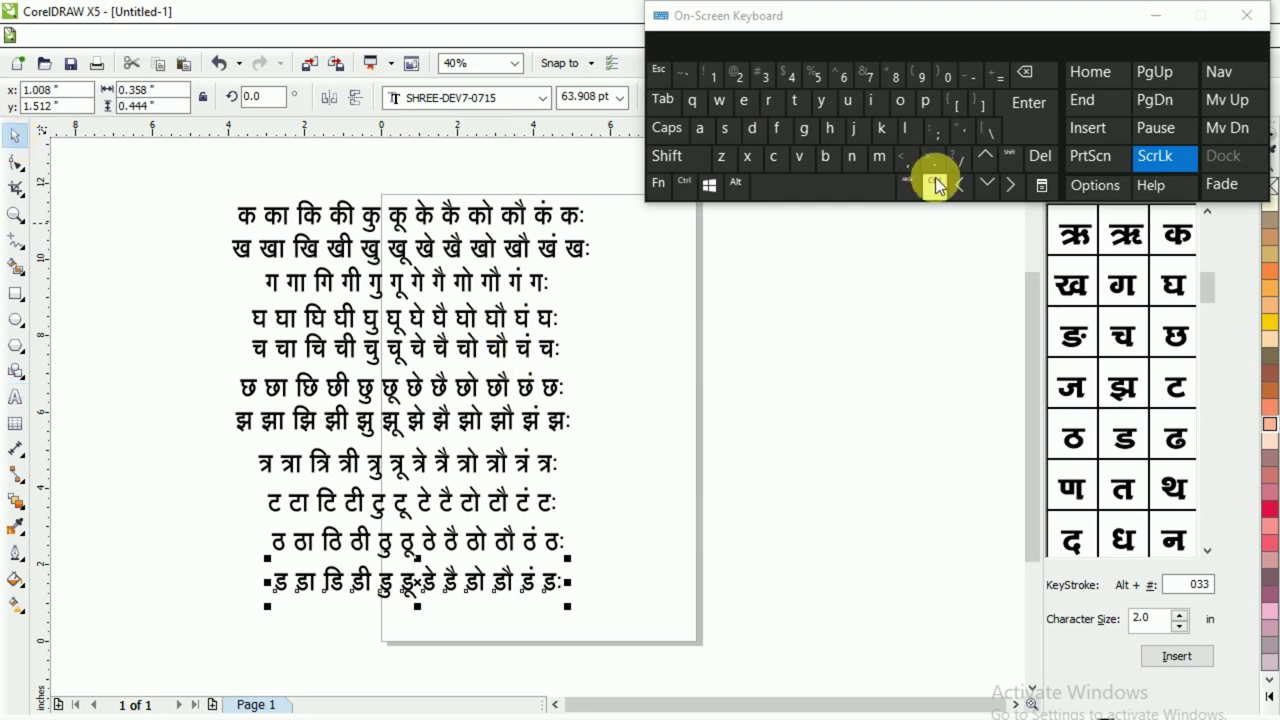
- Place a copy of the finished ड line directly below it
{"action": "left_click", "coordinate": [880, 160]}
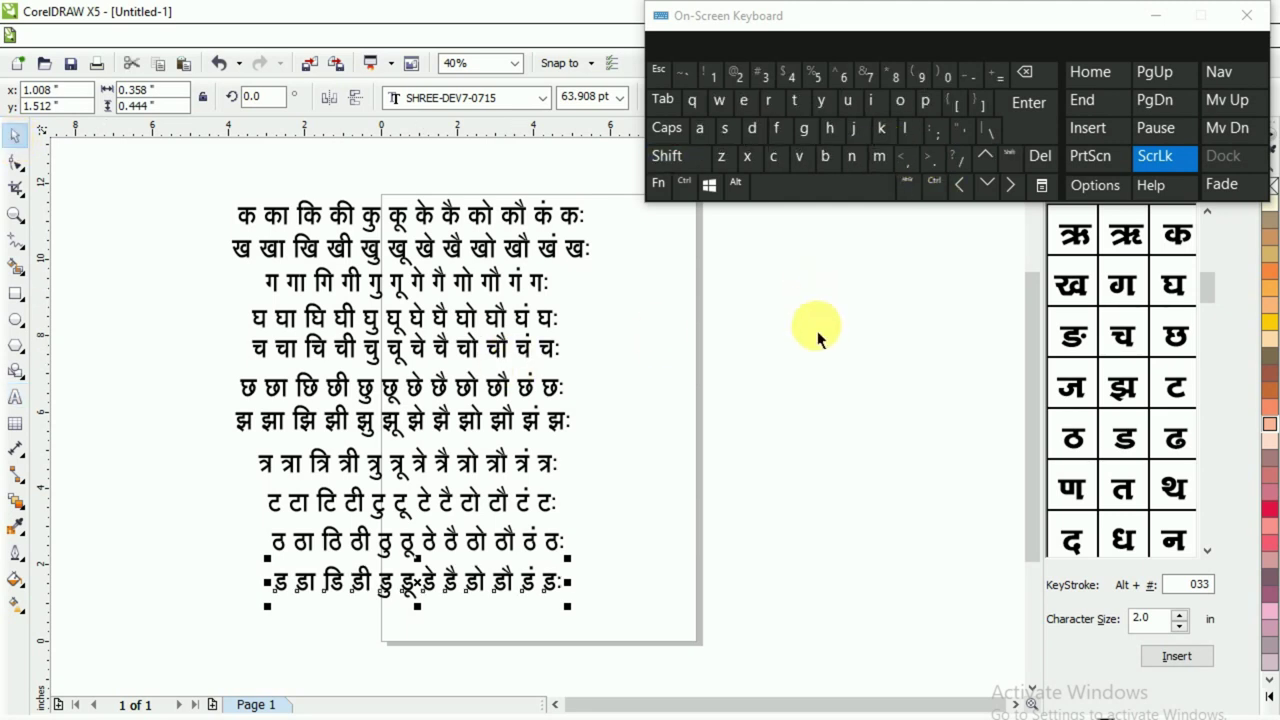
{"action": "left_click_drag", "start_coordinate": [412, 580], "coordinate": [414, 630]}
{"action": "left_click", "coordinate": [434, 663]}
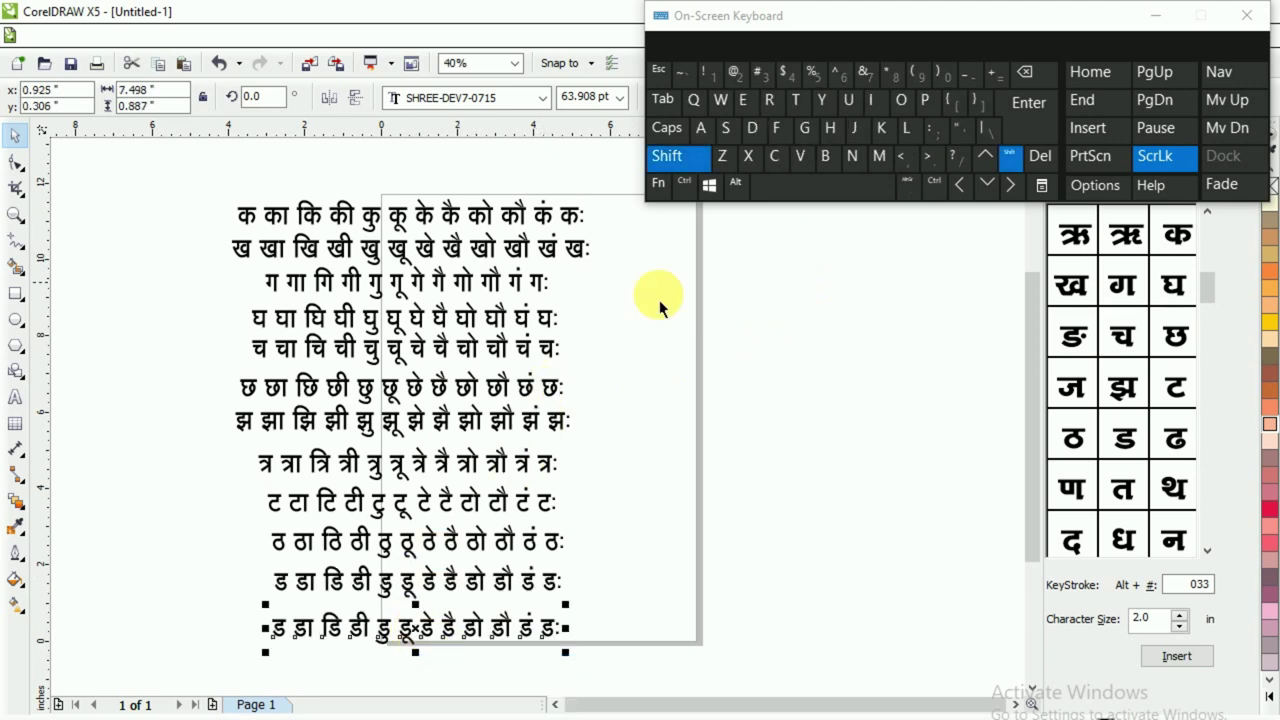
- Replace the copied line's text with the syllables ढ and ढा
{"action": "key", "text": "F8"}
{"action": "left_click", "coordinate": [908, 160]}
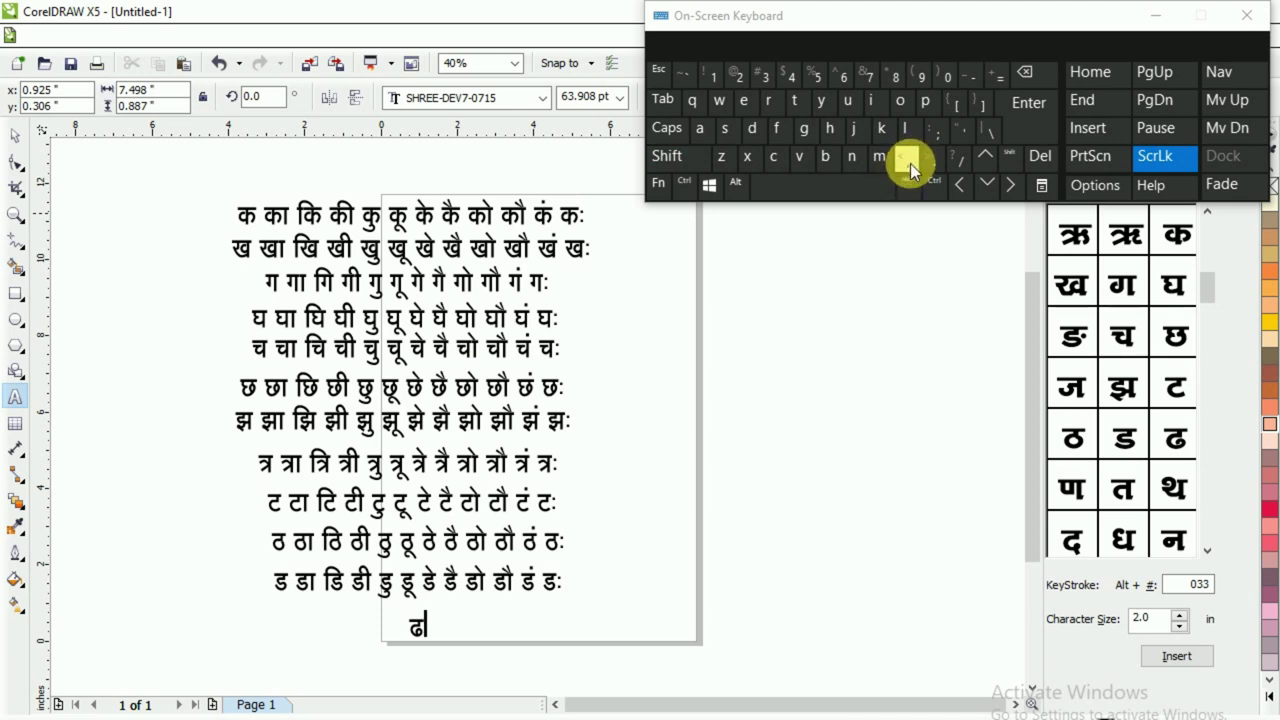
{"action": "left_click", "coordinate": [821, 192]}
{"action": "key", "text": "shift"}
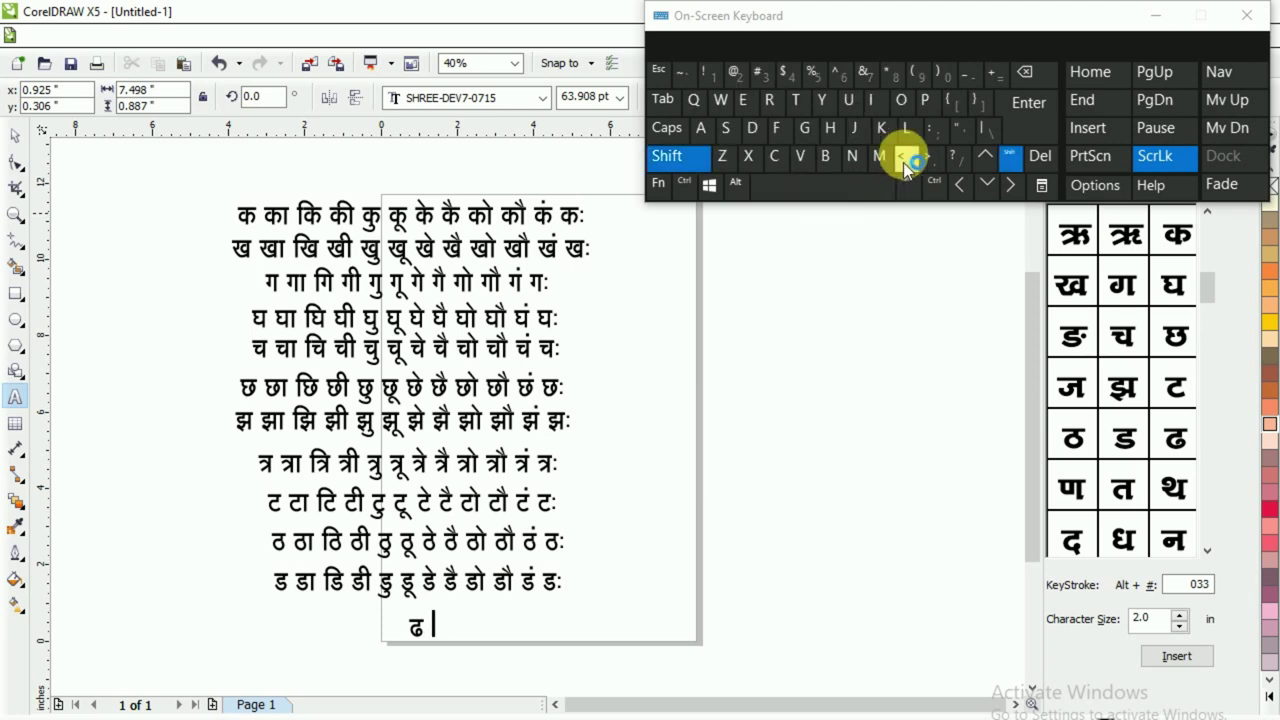
{"action": "left_click", "coordinate": [906, 162]}
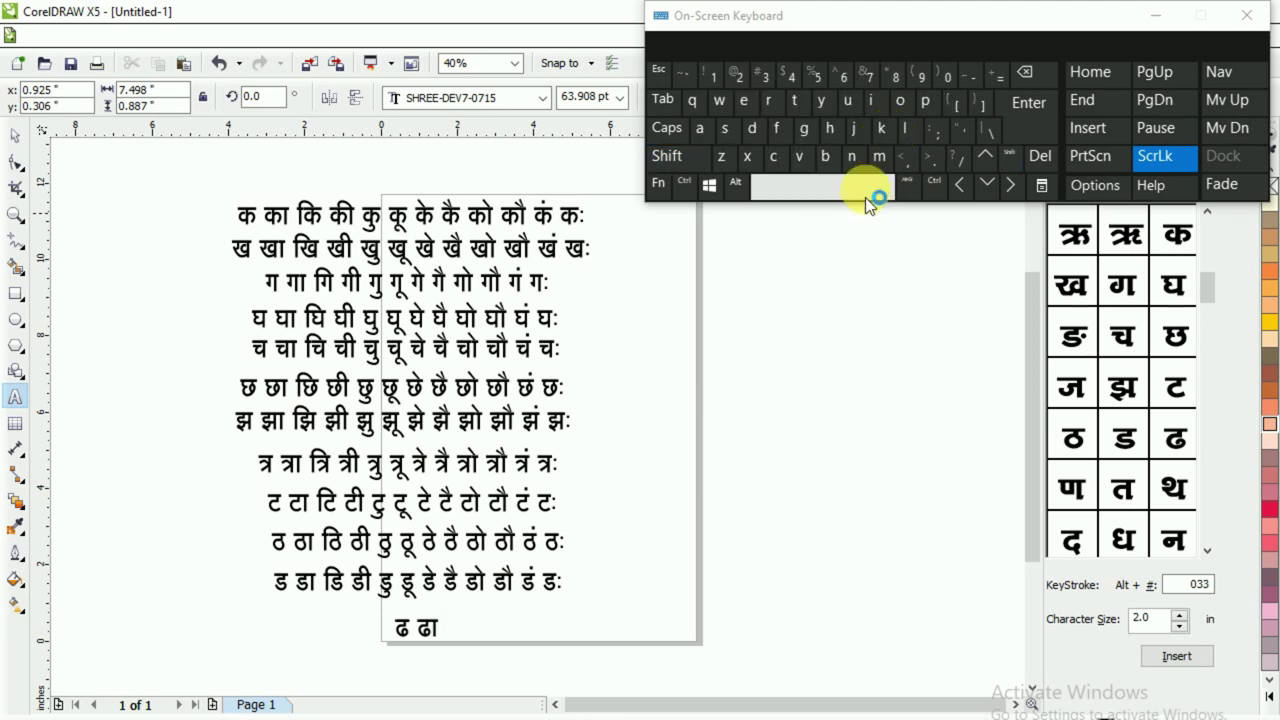
- Append the syllables ढि and ढी to the ढ line
{"action": "left_click", "coordinate": [780, 131]}
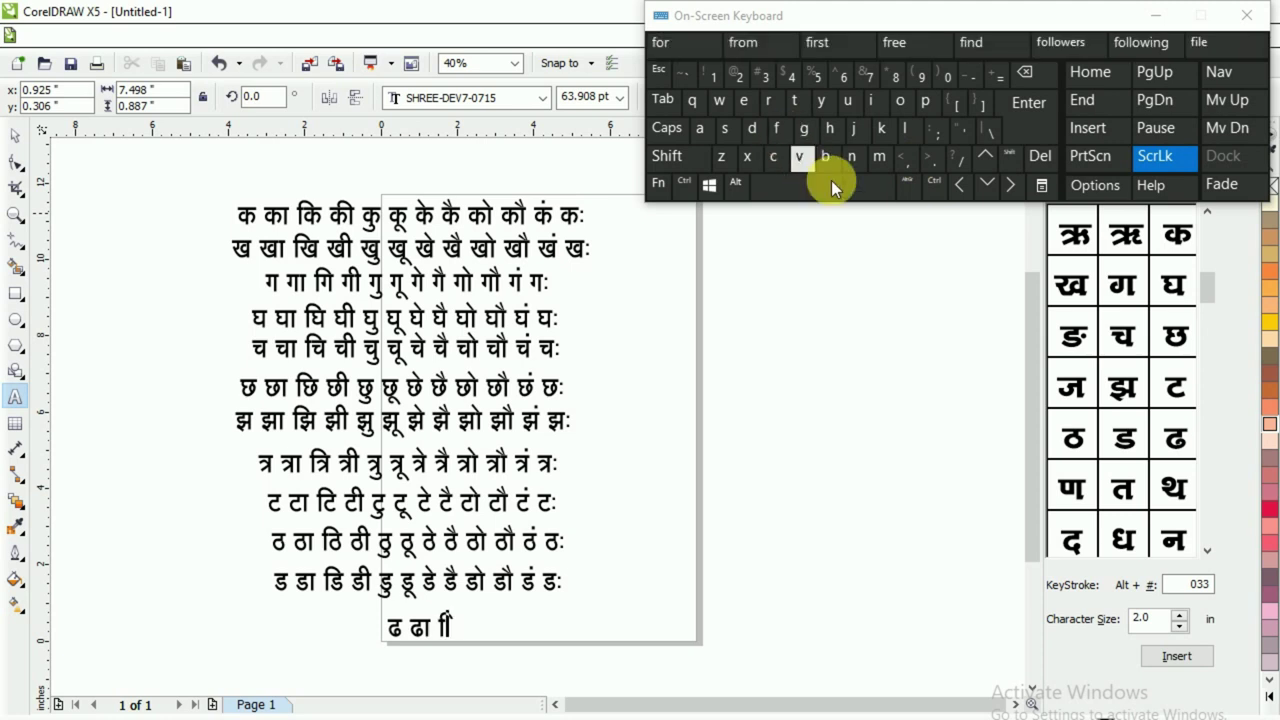
{"action": "key", "text": "shift"}
{"action": "left_click", "coordinate": [907, 162]}
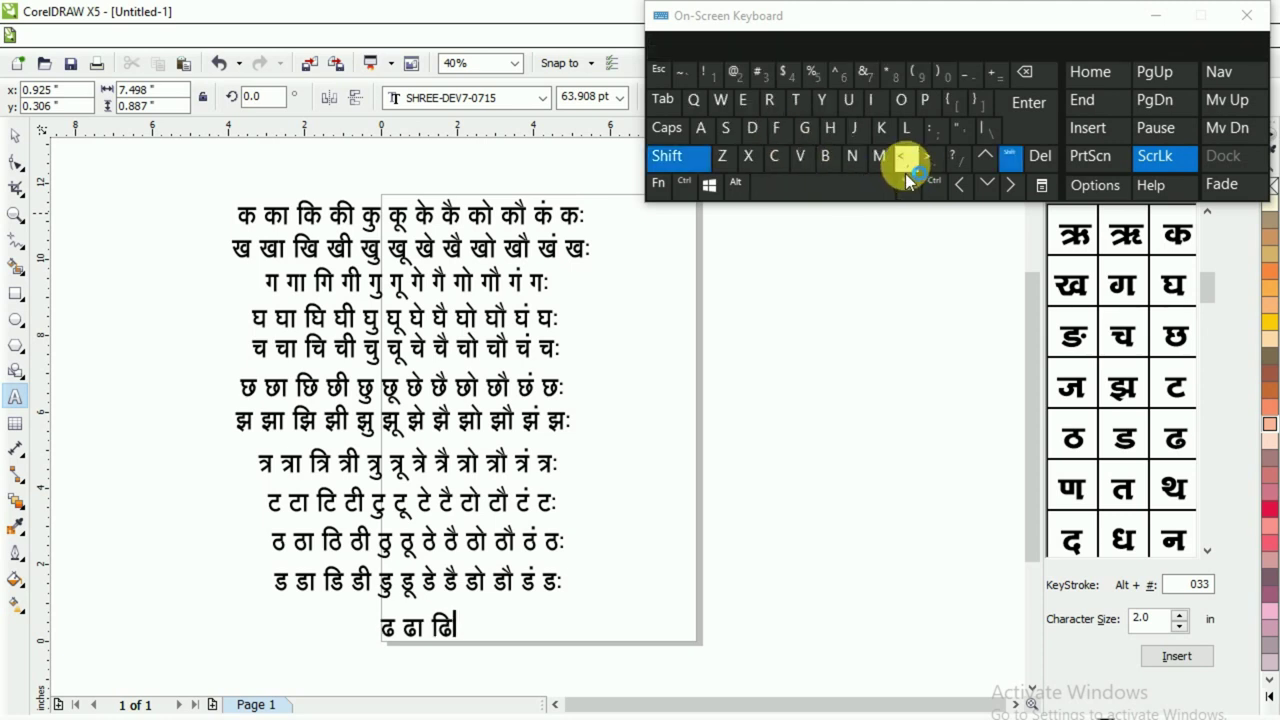
{"action": "left_click", "coordinate": [833, 190]}
{"action": "key", "text": "shift"}
{"action": "left_click", "coordinate": [908, 162]}
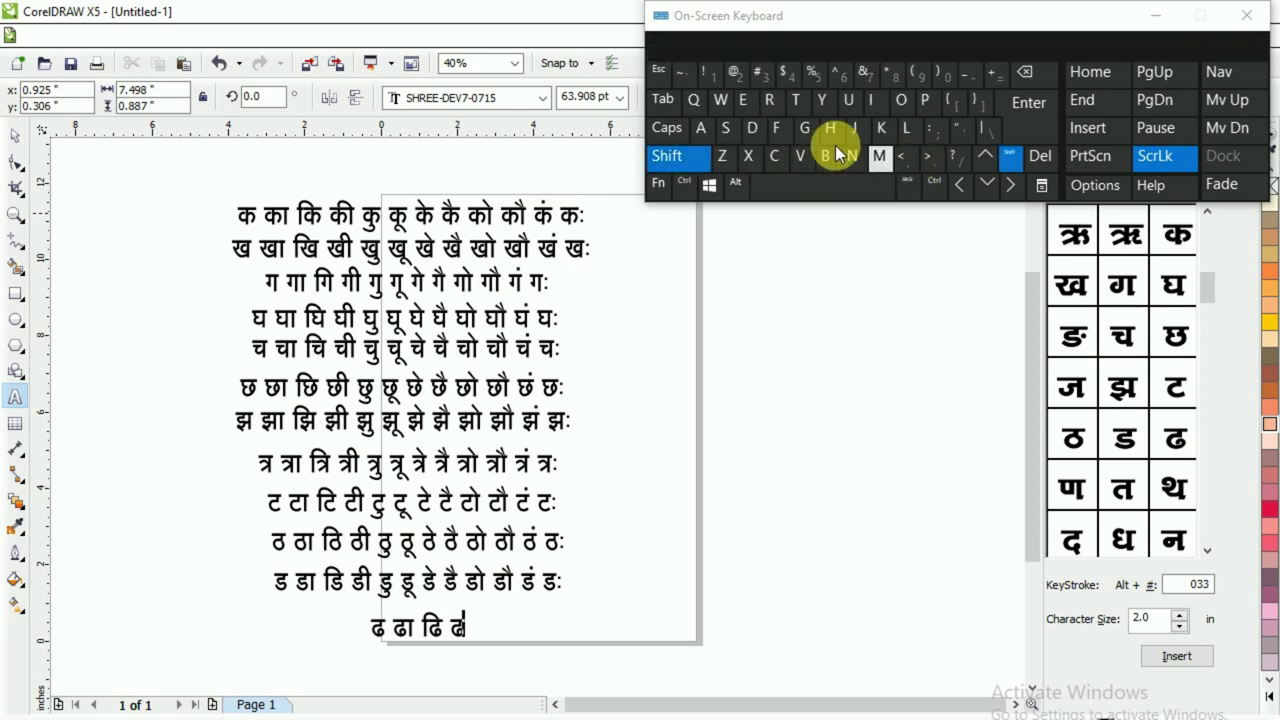
{"action": "left_click", "coordinate": [814, 140]}
{"action": "left_click", "coordinate": [840, 190]}
- Continue the ढ line with the syllables ढु and ढू
{"action": "left_click", "coordinate": [930, 160]}
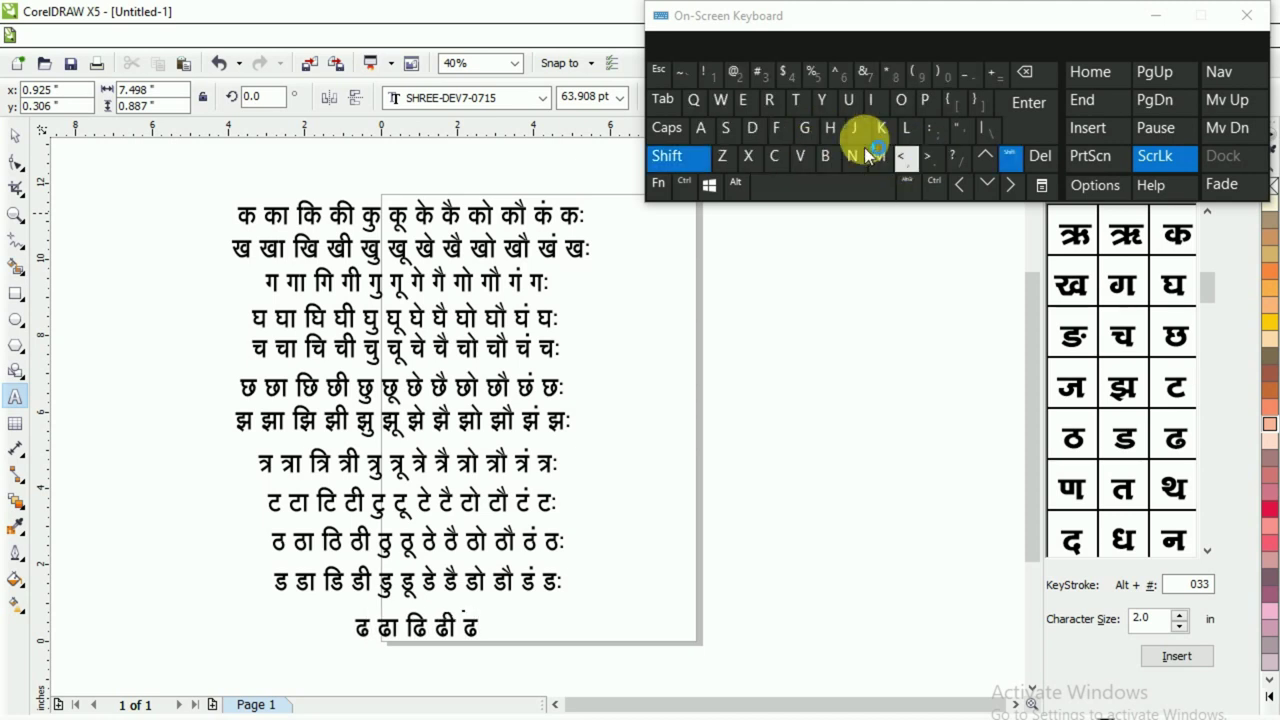
{"action": "left_click", "coordinate": [694, 100]}
{"action": "left_click", "coordinate": [845, 190]}
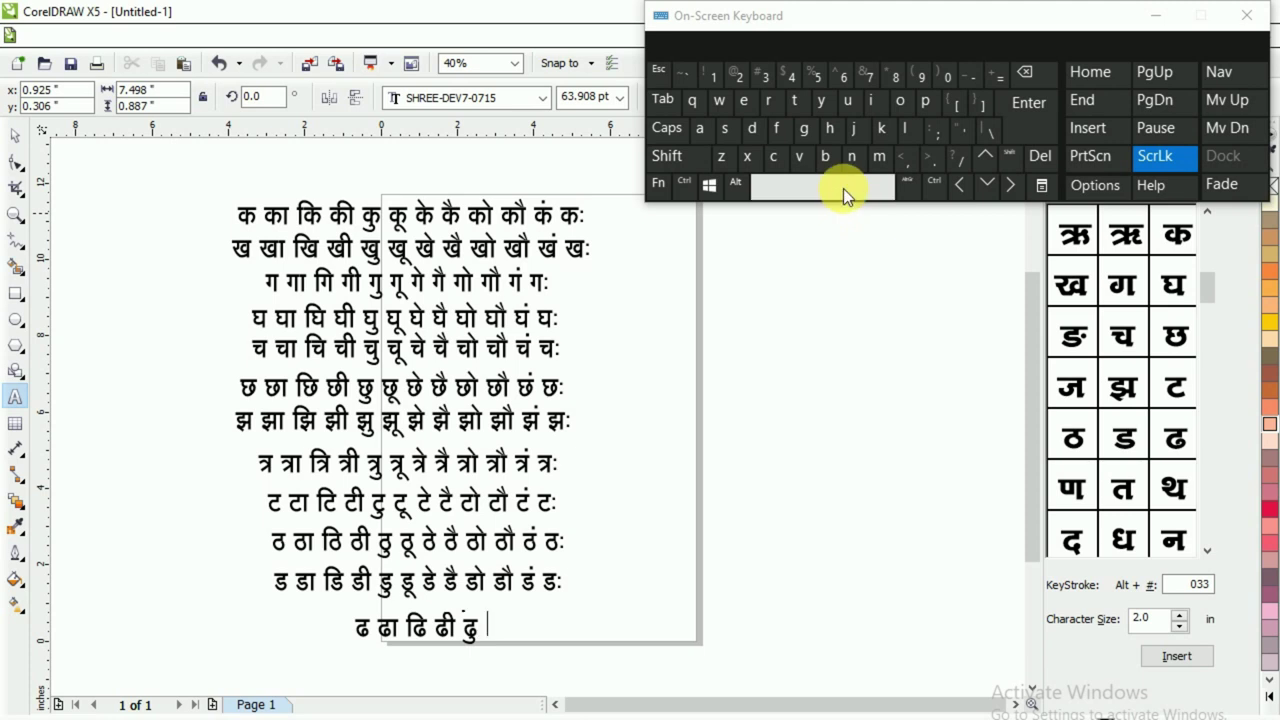
{"action": "left_click", "coordinate": [907, 163], "text": "shift"}
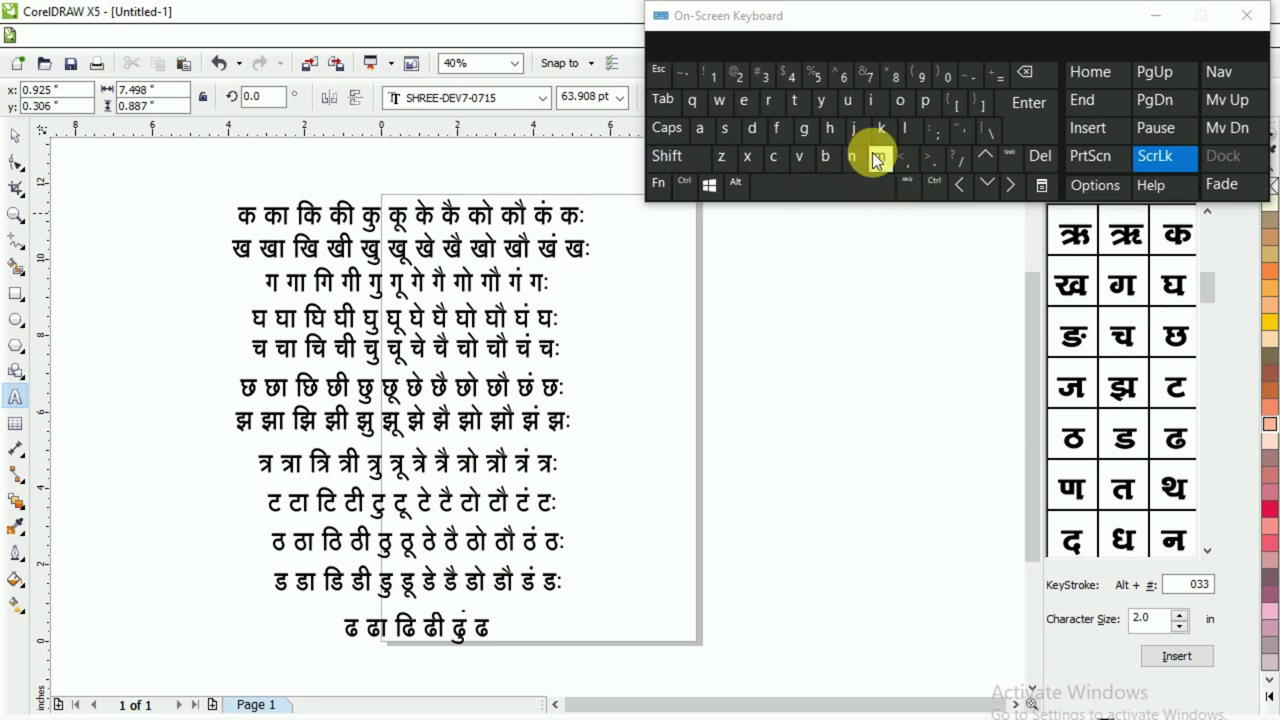
{"action": "left_click", "coordinate": [722, 101]}
{"action": "left_click", "coordinate": [812, 190]}
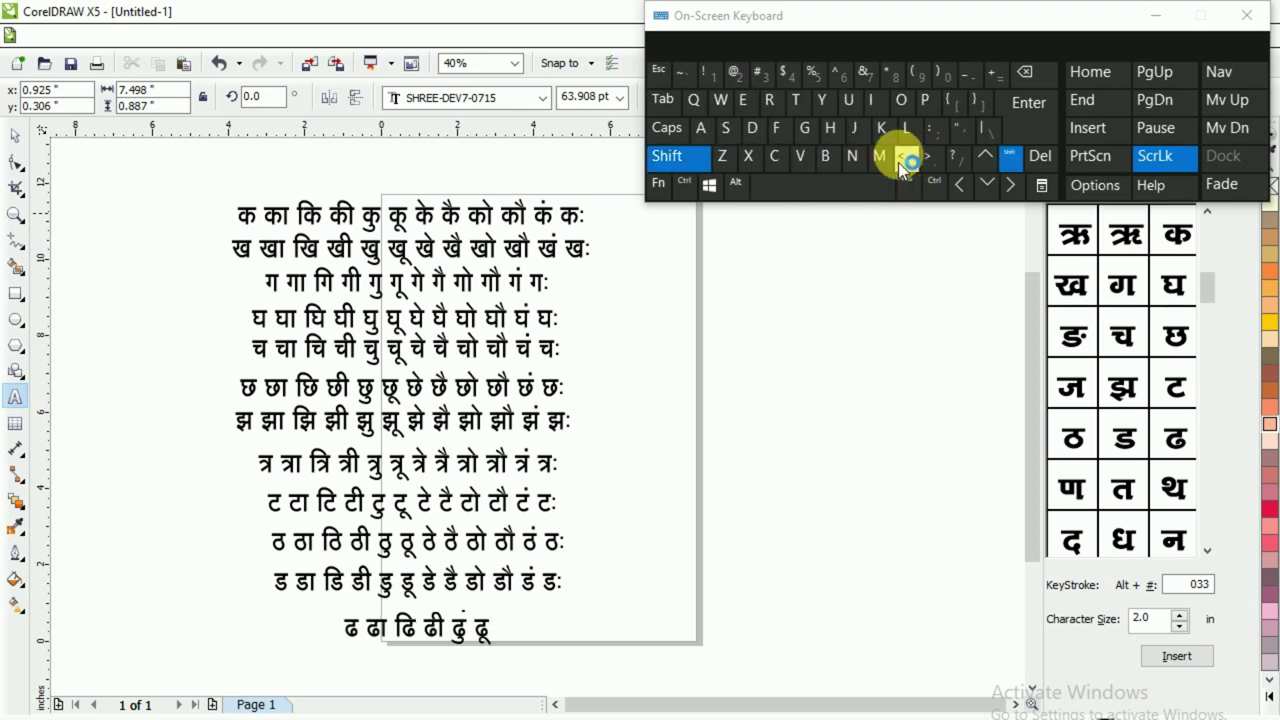
- Append the syllables ढे and ढै to the ढ line
{"action": "left_click", "coordinate": [907, 160], "text": "shift"}
{"action": "left_click", "coordinate": [882, 157]}
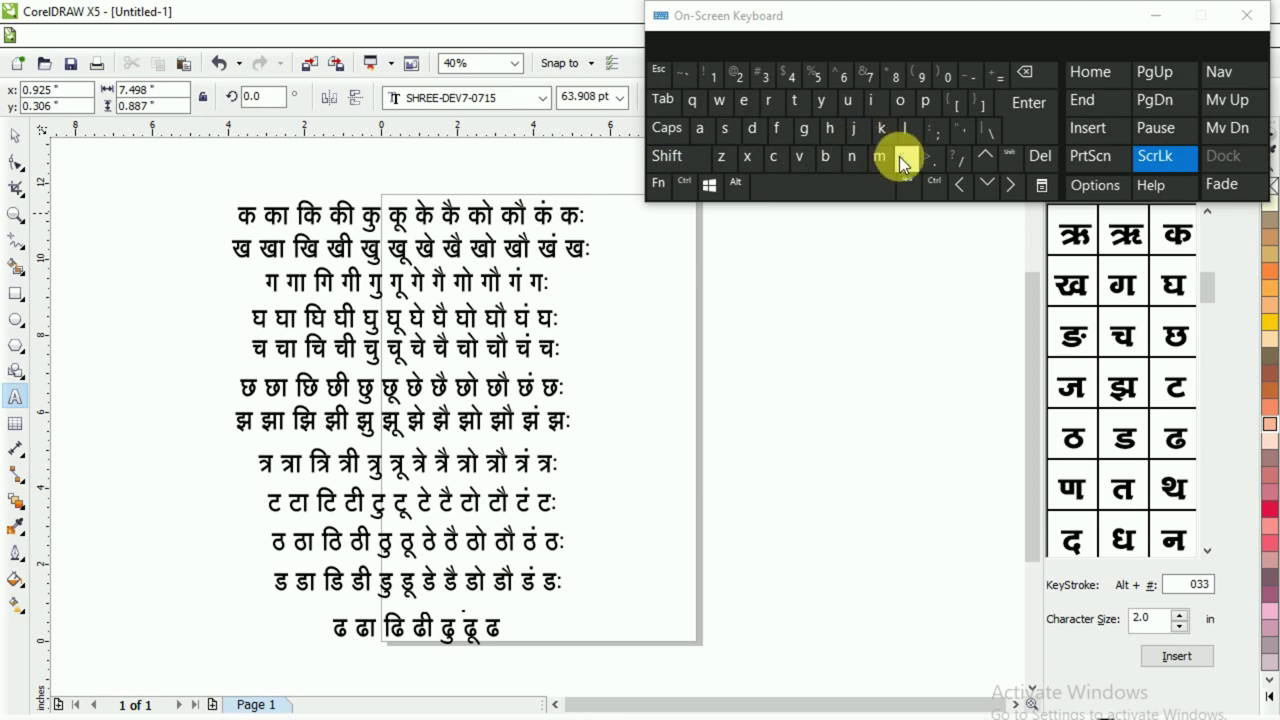
{"action": "left_click", "coordinate": [899, 156]}
{"action": "left_click", "coordinate": [820, 192]}
{"action": "left_click", "coordinate": [906, 163], "text": "shift"}
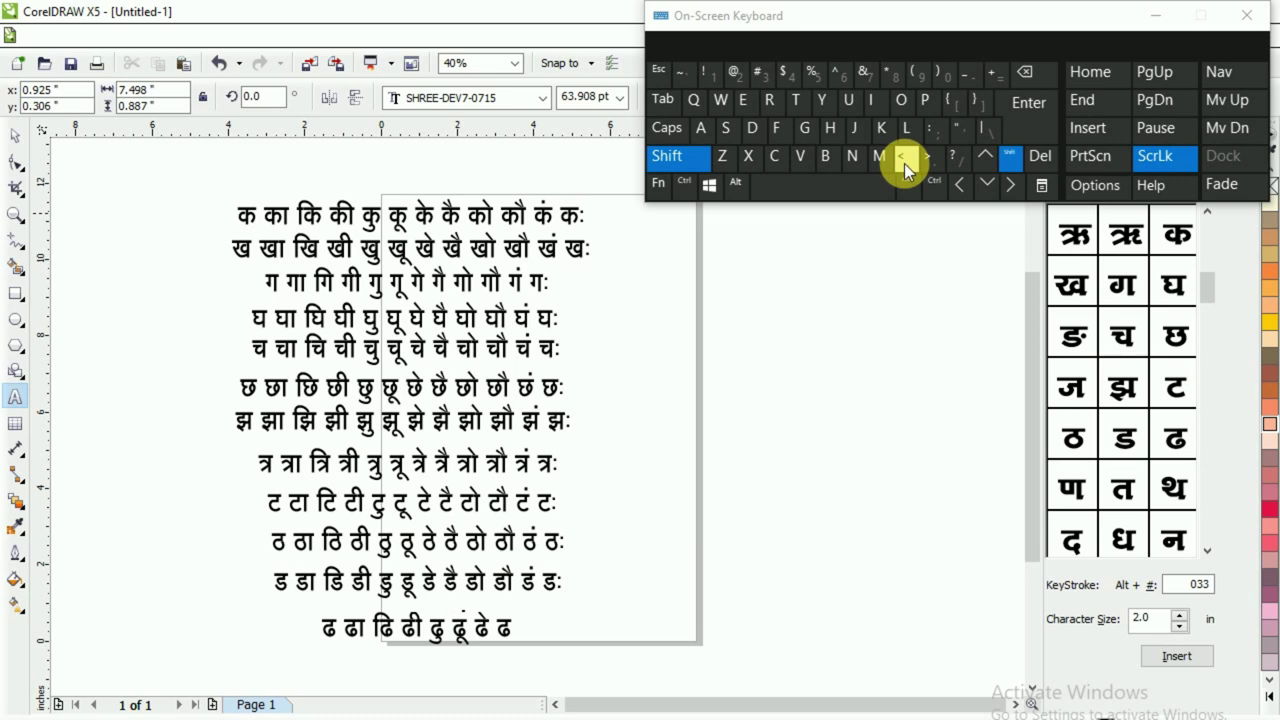
{"action": "left_click", "coordinate": [730, 129]}
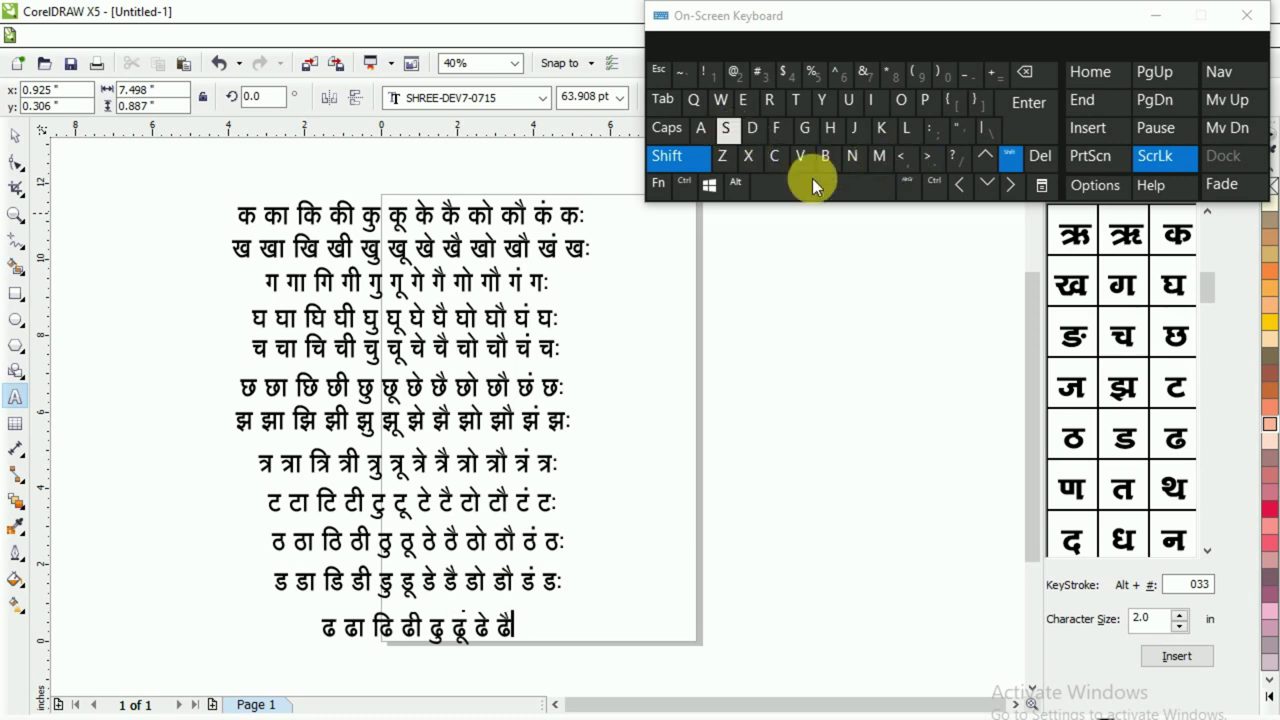
- Extend the ढ line with the syllables ढो and ढौ
{"action": "left_click", "coordinate": [908, 162], "text": "shift"}
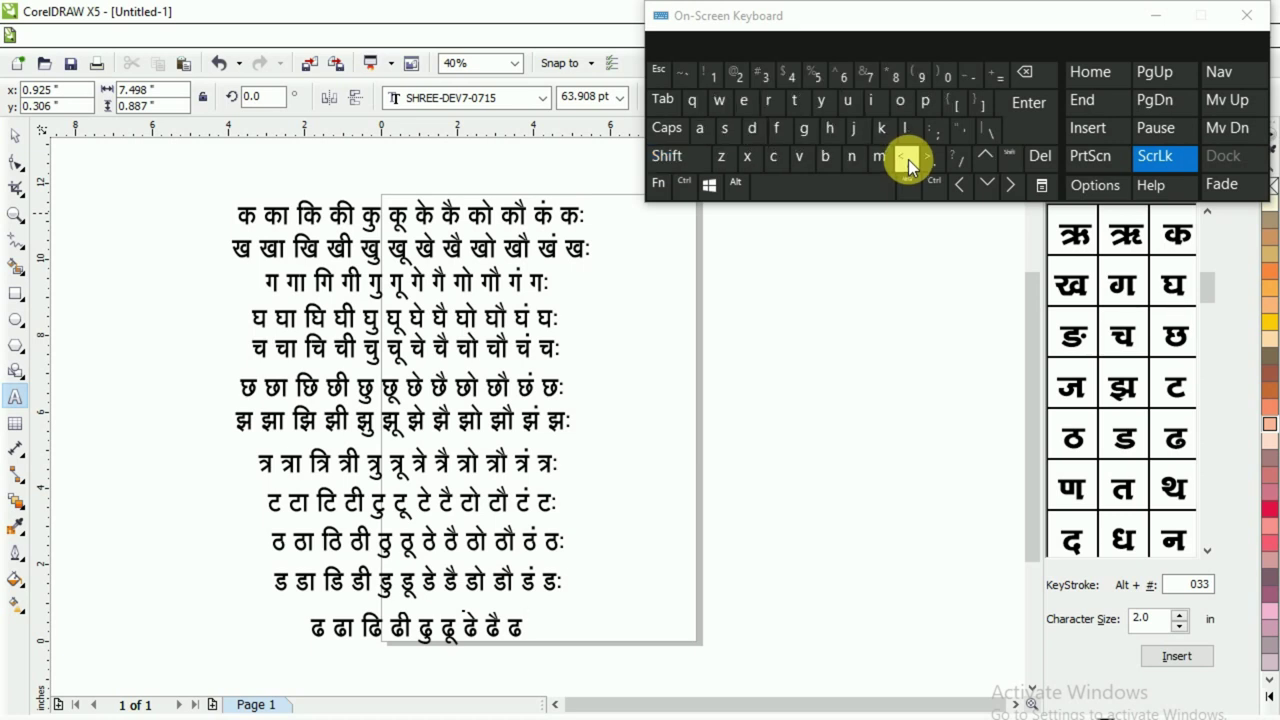
{"action": "left_click", "coordinate": [892, 136]}
{"action": "left_click", "coordinate": [729, 131]}
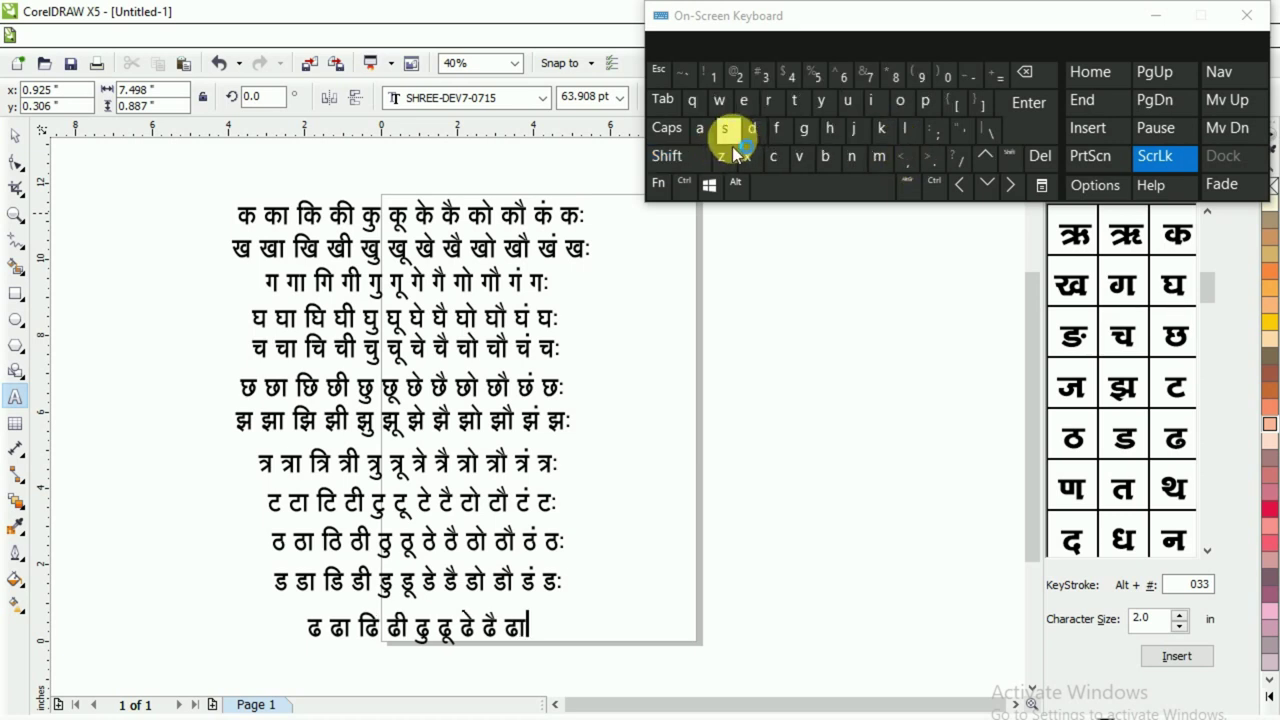
{"action": "left_click", "coordinate": [830, 200]}
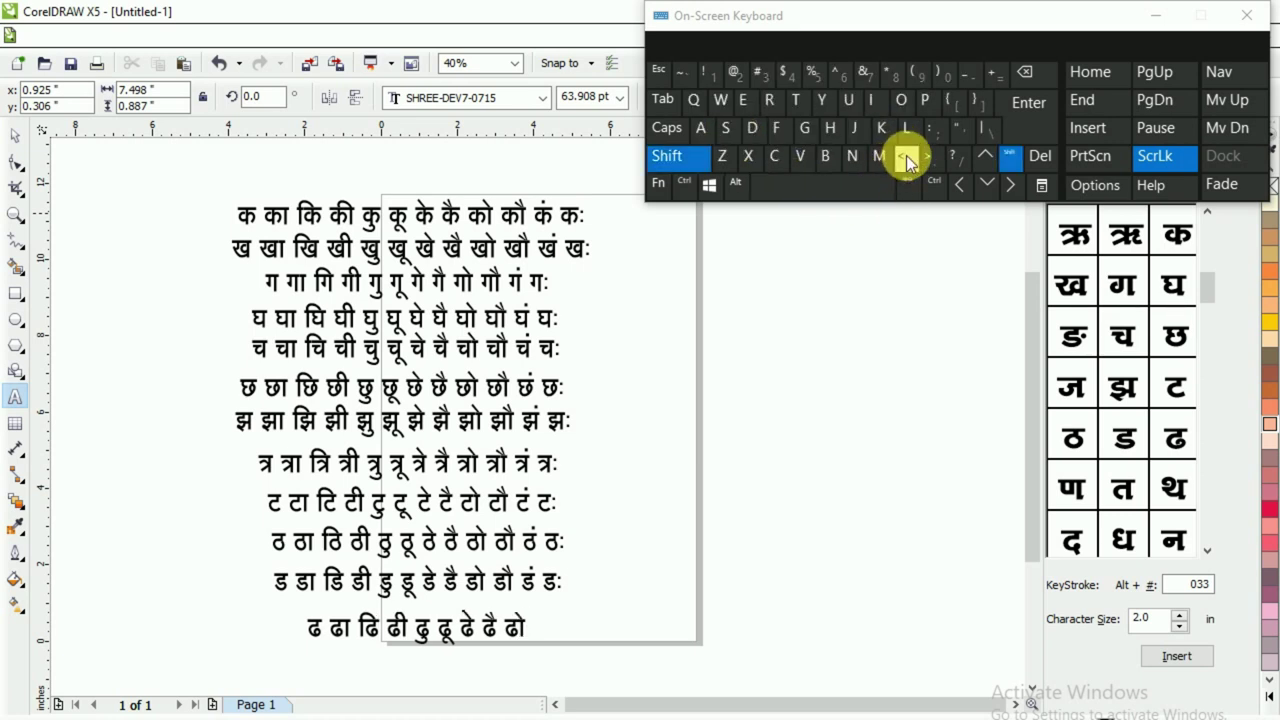
{"action": "left_click", "coordinate": [906, 155], "text": "shift"}
{"action": "left_click", "coordinate": [880, 130]}
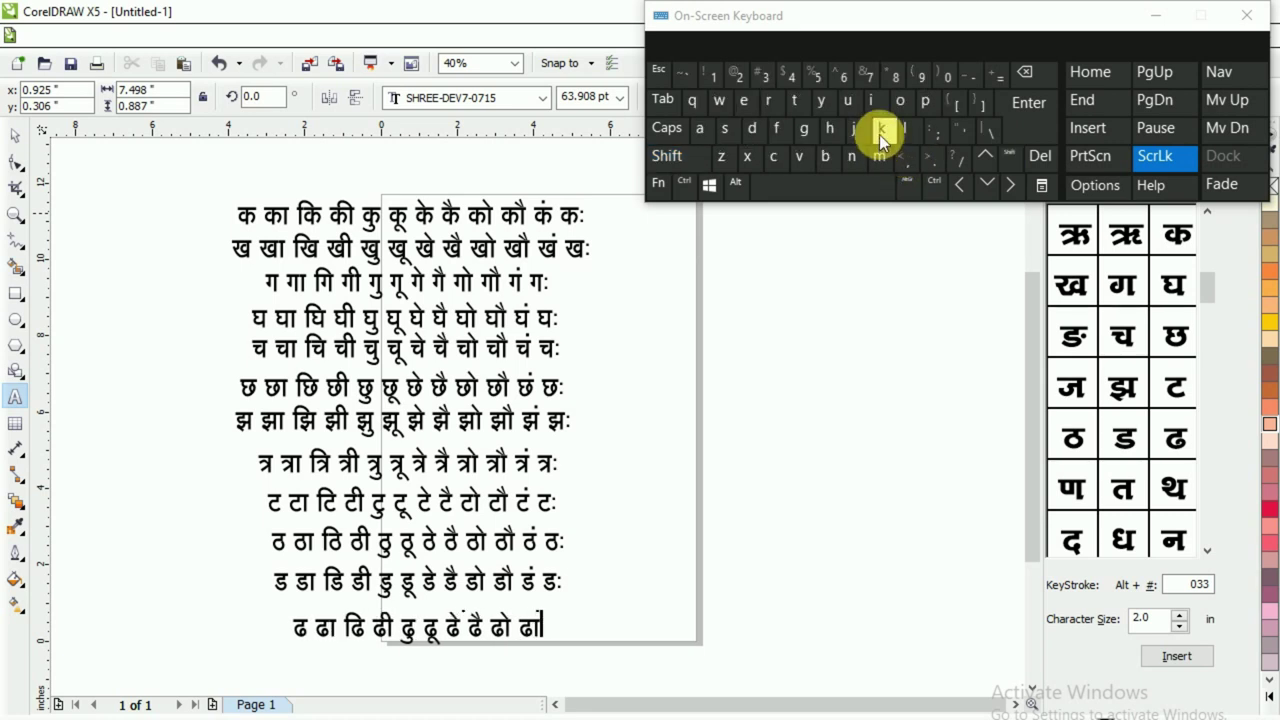
{"action": "left_click", "coordinate": [740, 142], "text": "shift"}
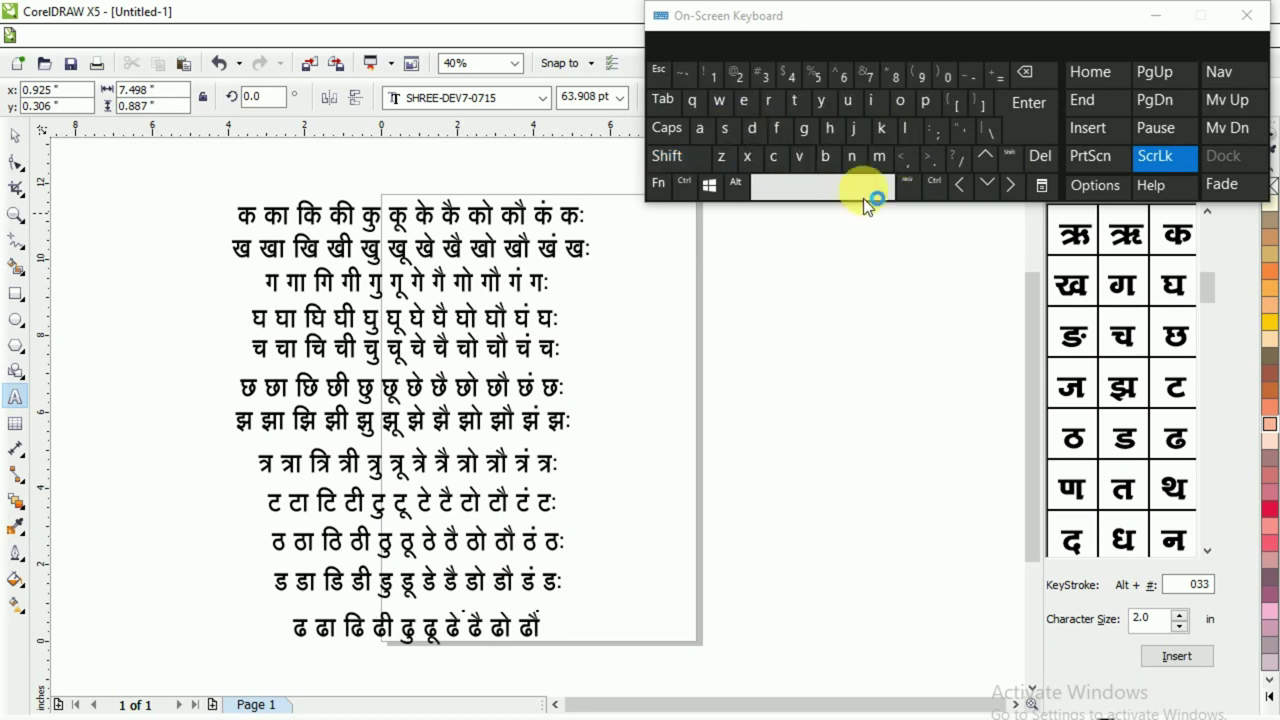
- Complete the ढ line with the syllables ढं and ढः
{"action": "left_click", "coordinate": [912, 157], "text": "shift"}
{"action": "left_click", "coordinate": [908, 158], "text": "shift"}
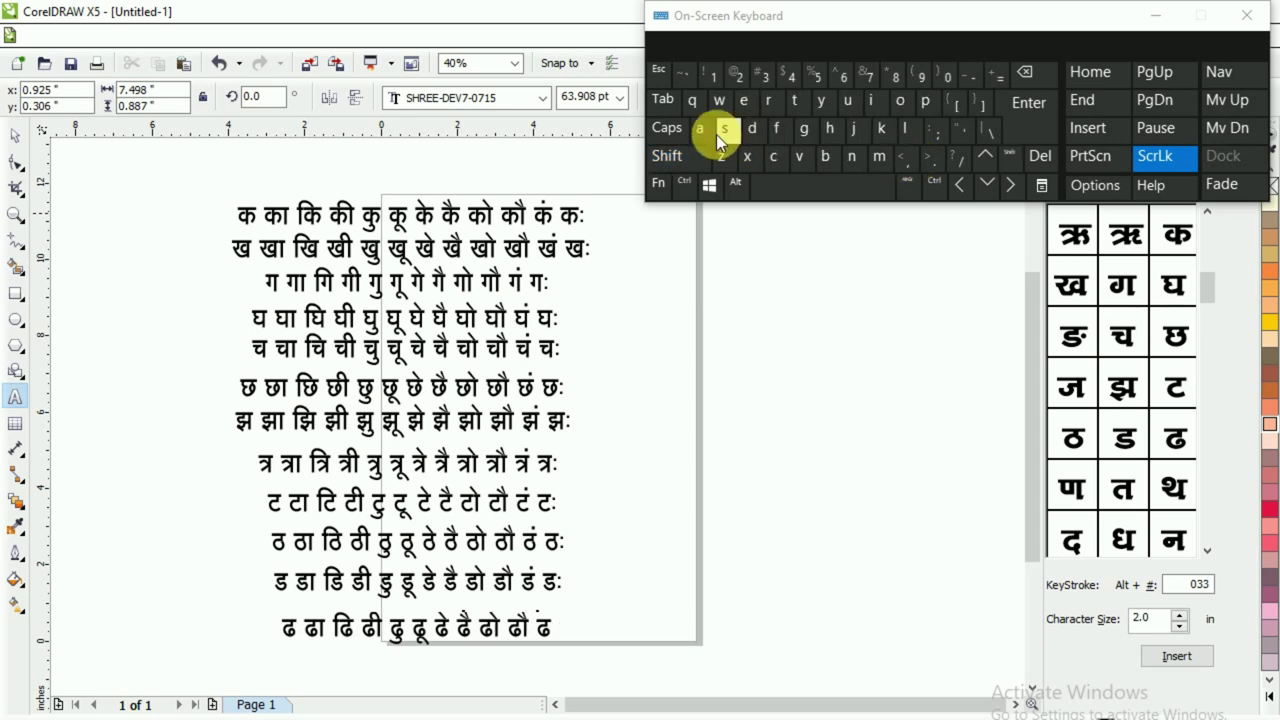
{"action": "left_click", "coordinate": [908, 157], "text": "shift"}
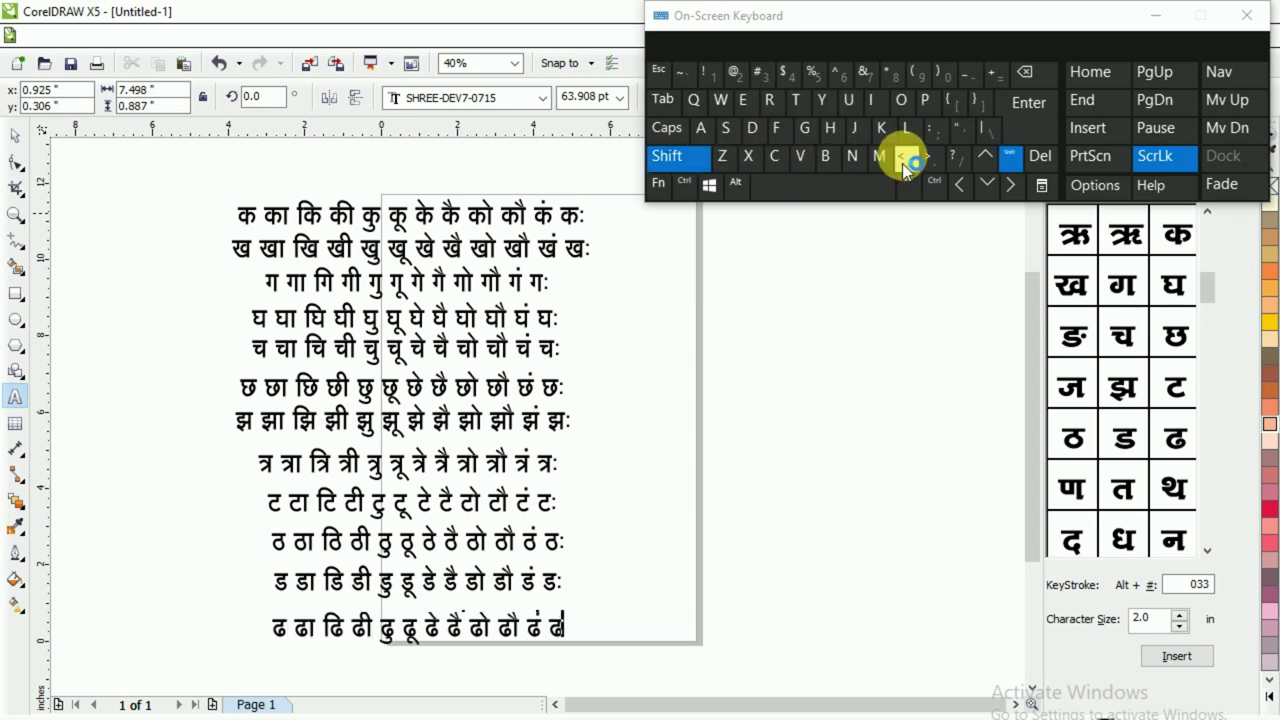
{"action": "left_click", "coordinate": [765, 79], "text": "shift"}
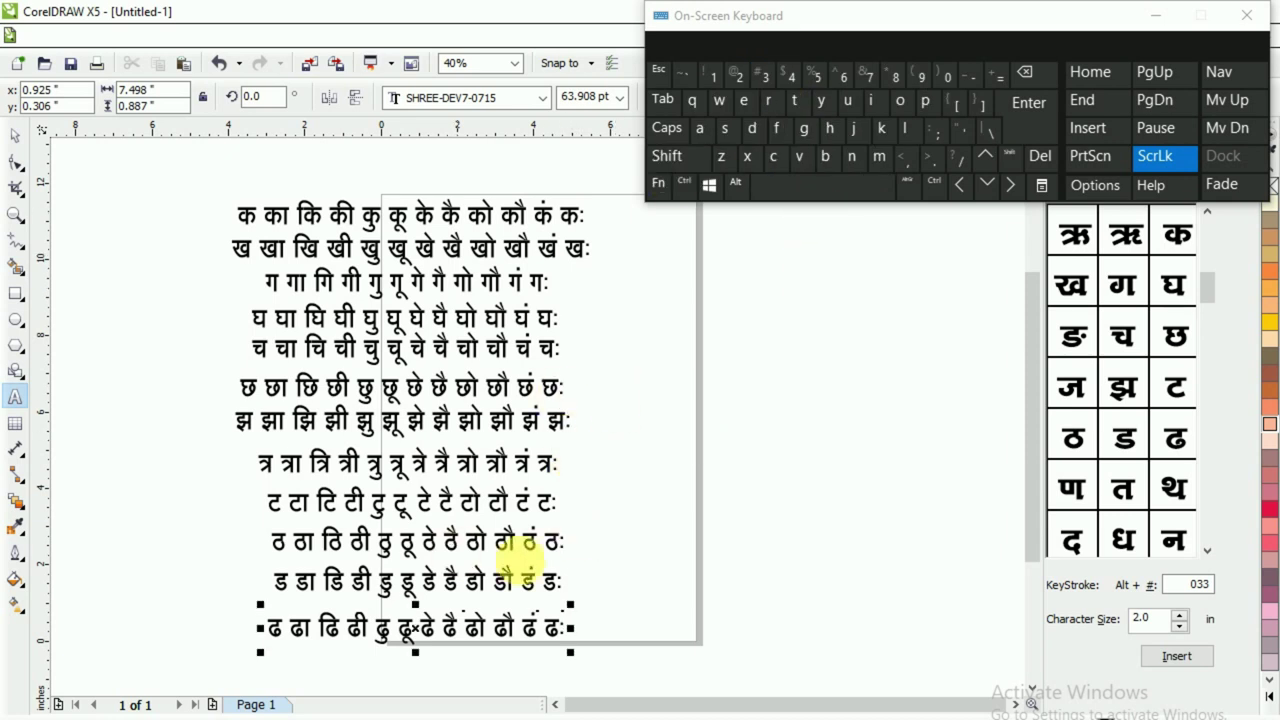
- Move the ढ line closer to the ड line and place a copy of it below
{"action": "left_click", "coordinate": [15, 136]}
{"action": "left_click_drag", "start_coordinate": [415, 627], "coordinate": [417, 660]}
{"action": "left_click", "coordinate": [470, 674]}
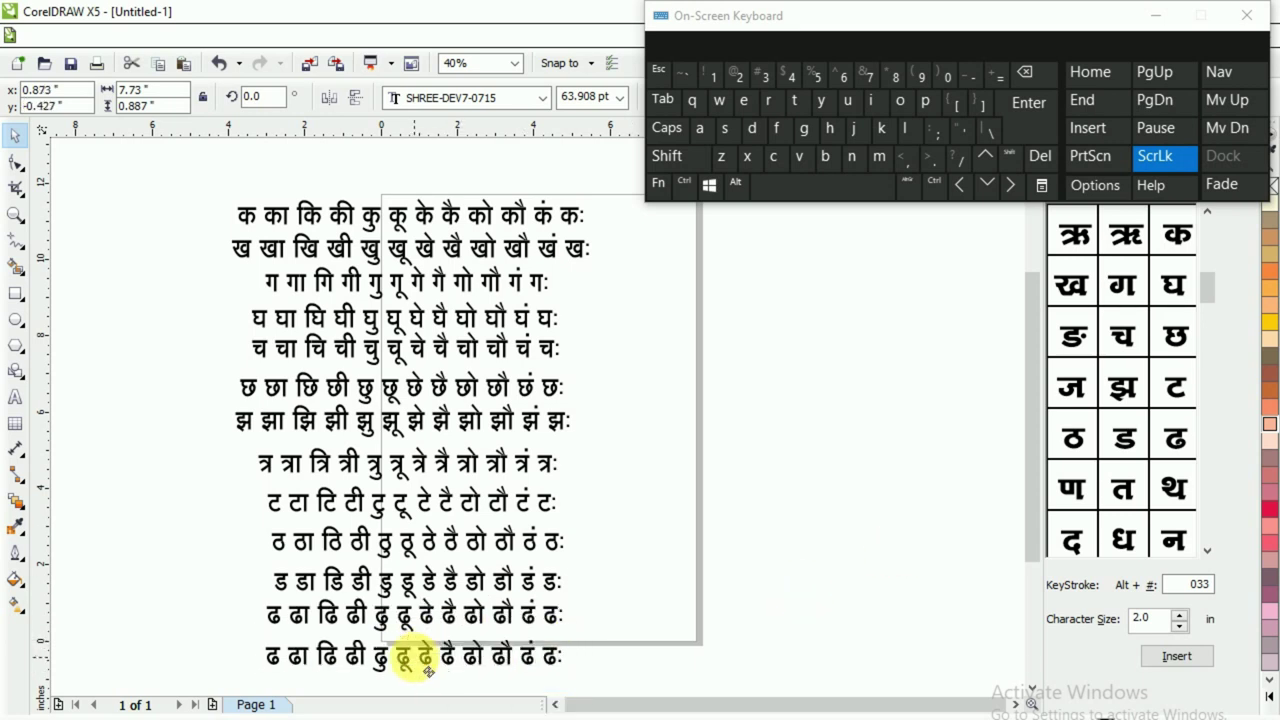
- Check the barakhadi chart in the browser for the next consonant and replace the copied line's text in CorelDRAW with ण and णा
{"action": "left_click", "coordinate": [1037, 470]}
{"action": "left_click_drag", "start_coordinate": [1037, 470], "coordinate": [1032, 515]}
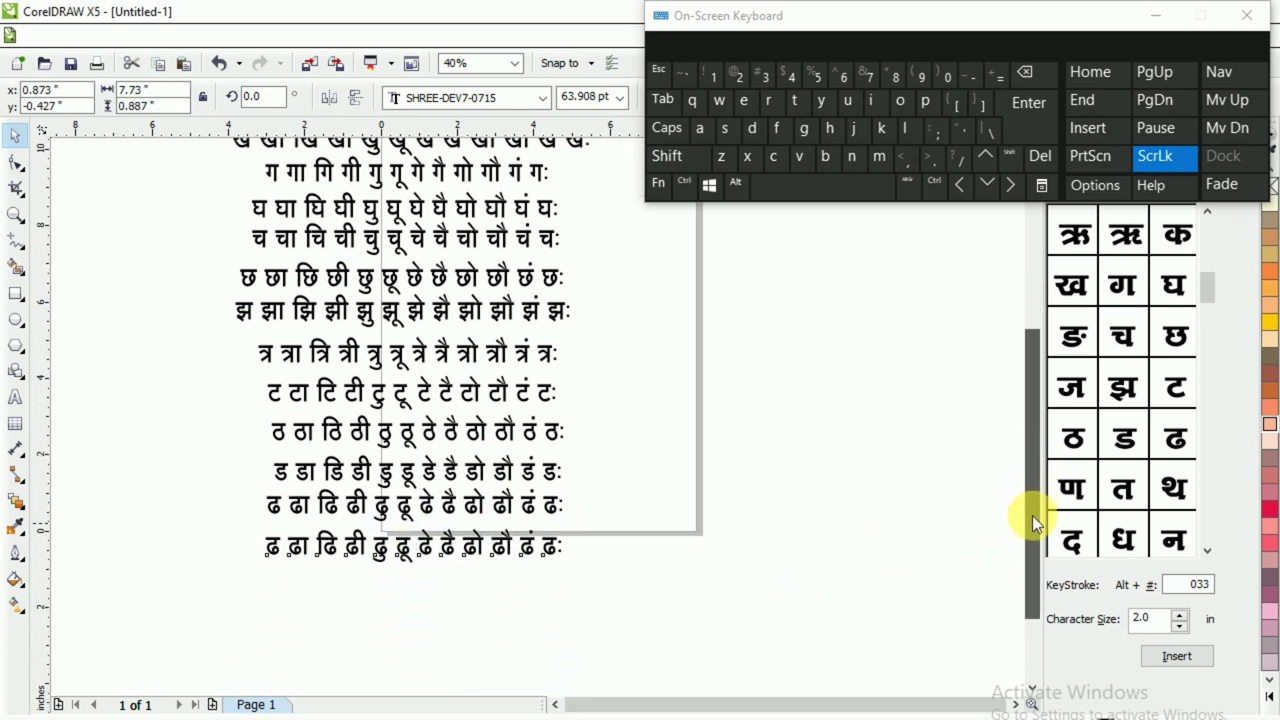
{"action": "mouse_move", "coordinate": [808, 718]}
{"action": "left_click", "coordinate": [808, 670]}
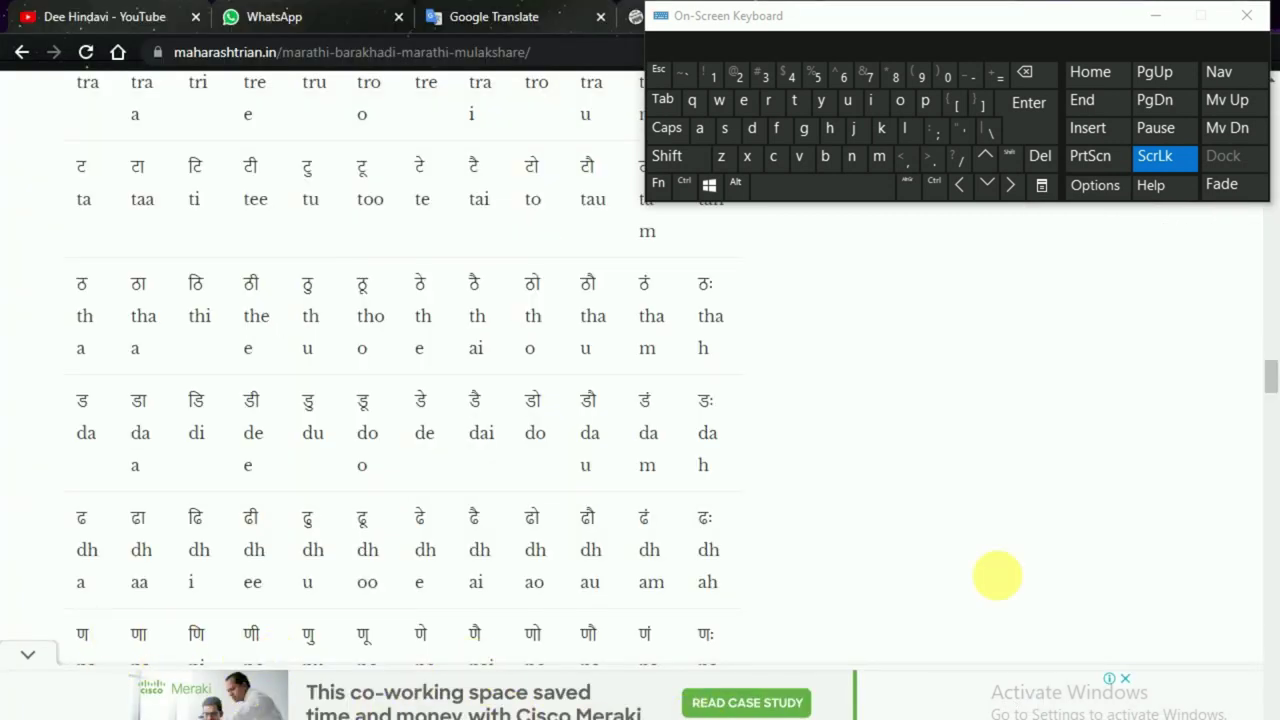
{"action": "key", "text": "alt+Tab"}
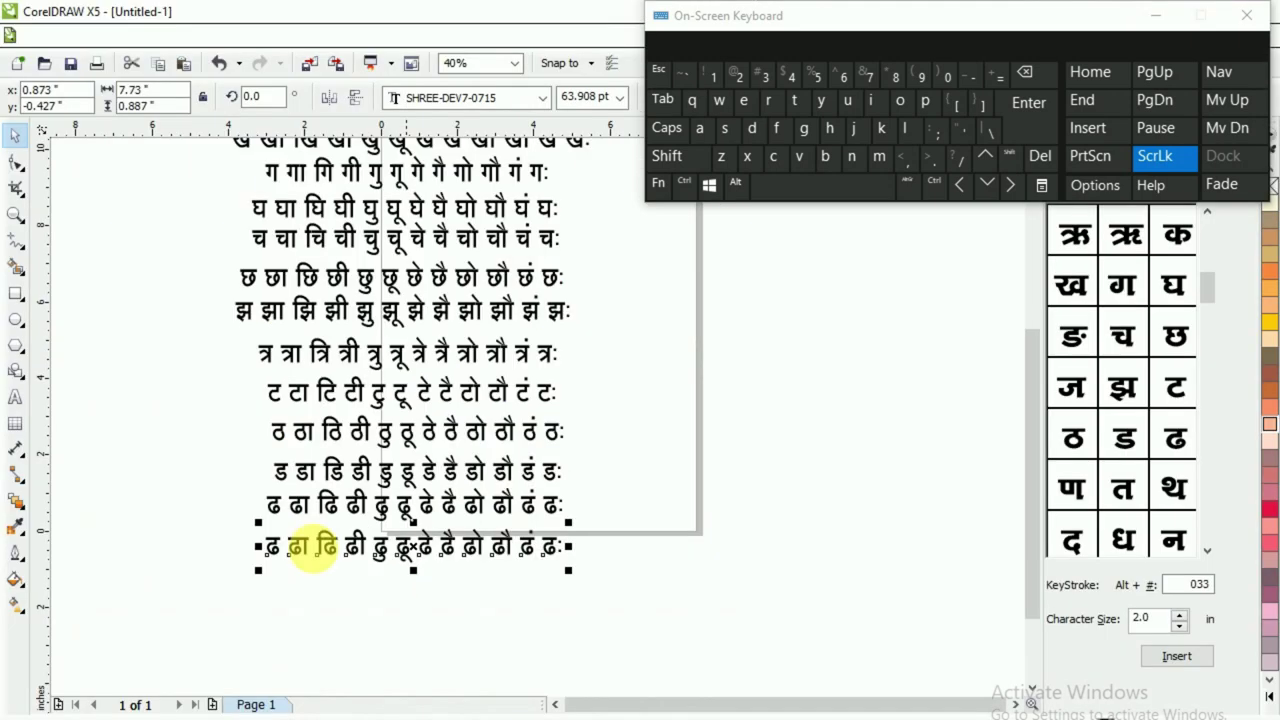
{"action": "left_click", "coordinate": [933, 160]}
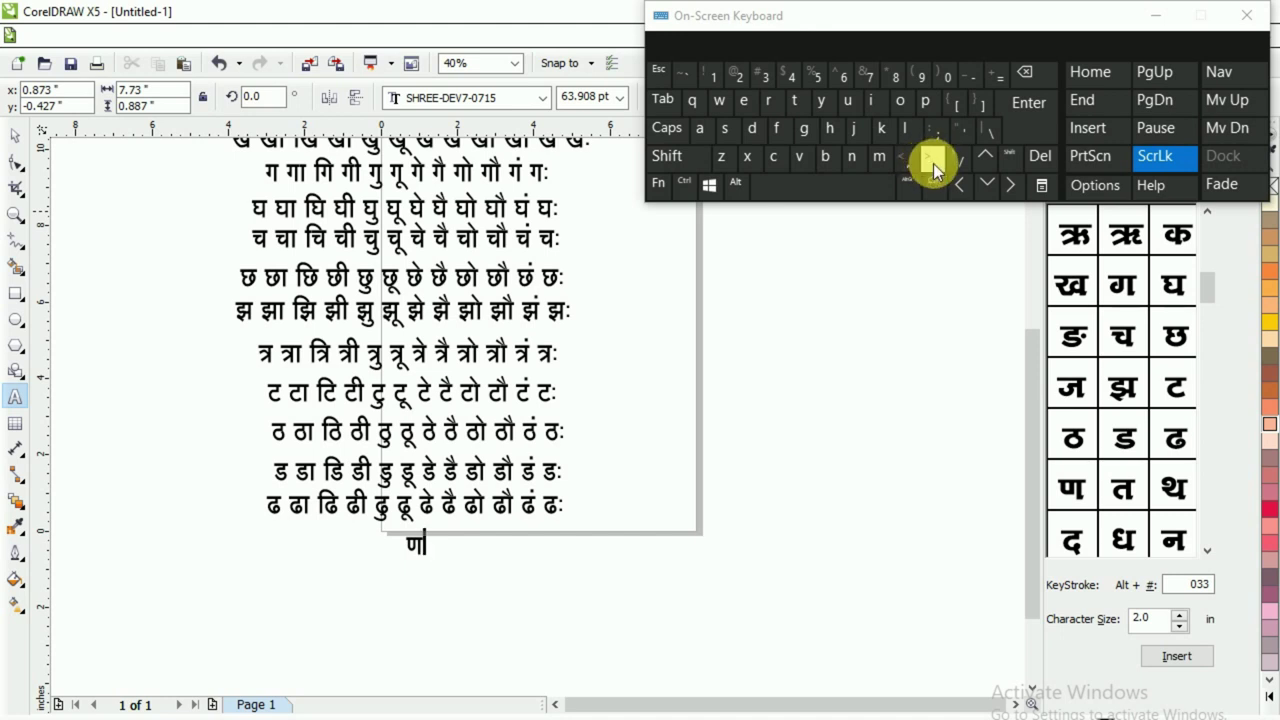
{"action": "left_click", "coordinate": [845, 185]}
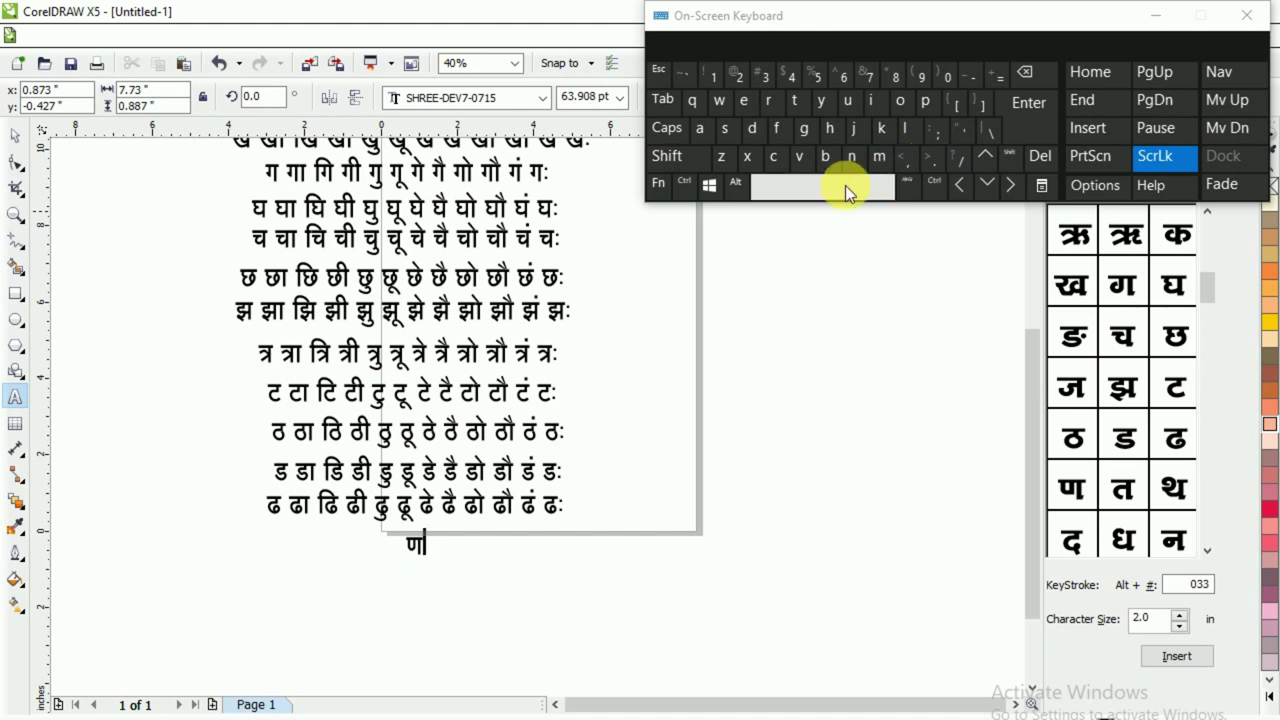
{"action": "left_click", "coordinate": [936, 170]}
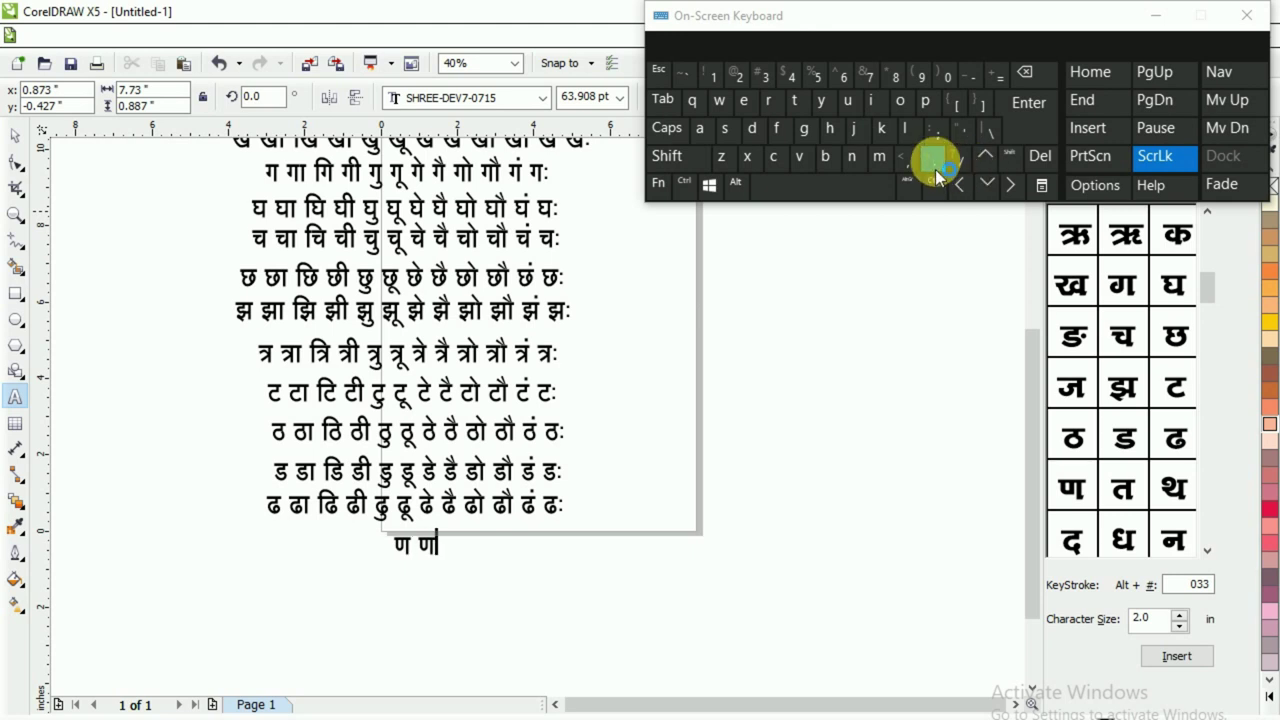
{"action": "left_click", "coordinate": [863, 180]}
- Append the syllables णि and णी to the ण line
{"action": "left_click", "coordinate": [930, 156]}
{"action": "left_click", "coordinate": [1024, 74]}
{"action": "left_click", "coordinate": [803, 130]}
{"action": "left_click", "coordinate": [933, 160]}
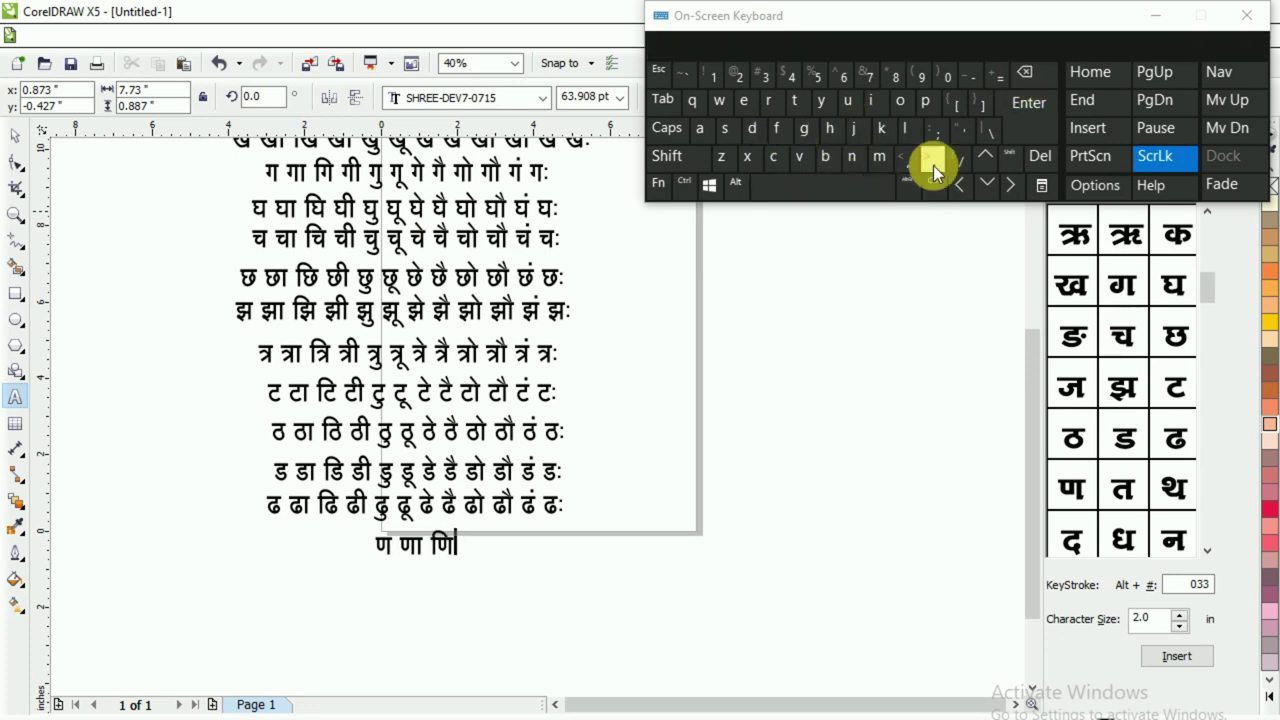
{"action": "left_click", "coordinate": [945, 178]}
{"action": "left_click", "coordinate": [926, 159]}
{"action": "left_click", "coordinate": [820, 132]}
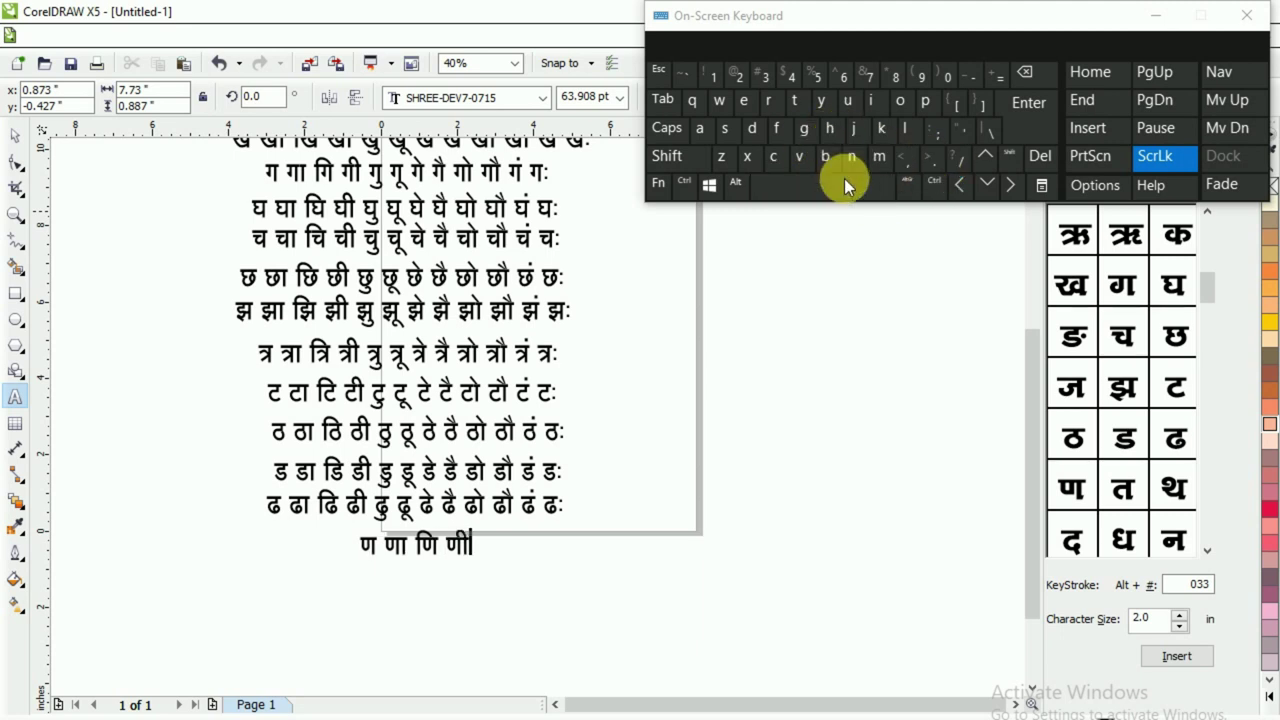
{"action": "left_click", "coordinate": [851, 184]}
- Append the syllables णु and णू to the ण line
{"action": "left_click", "coordinate": [928, 160]}
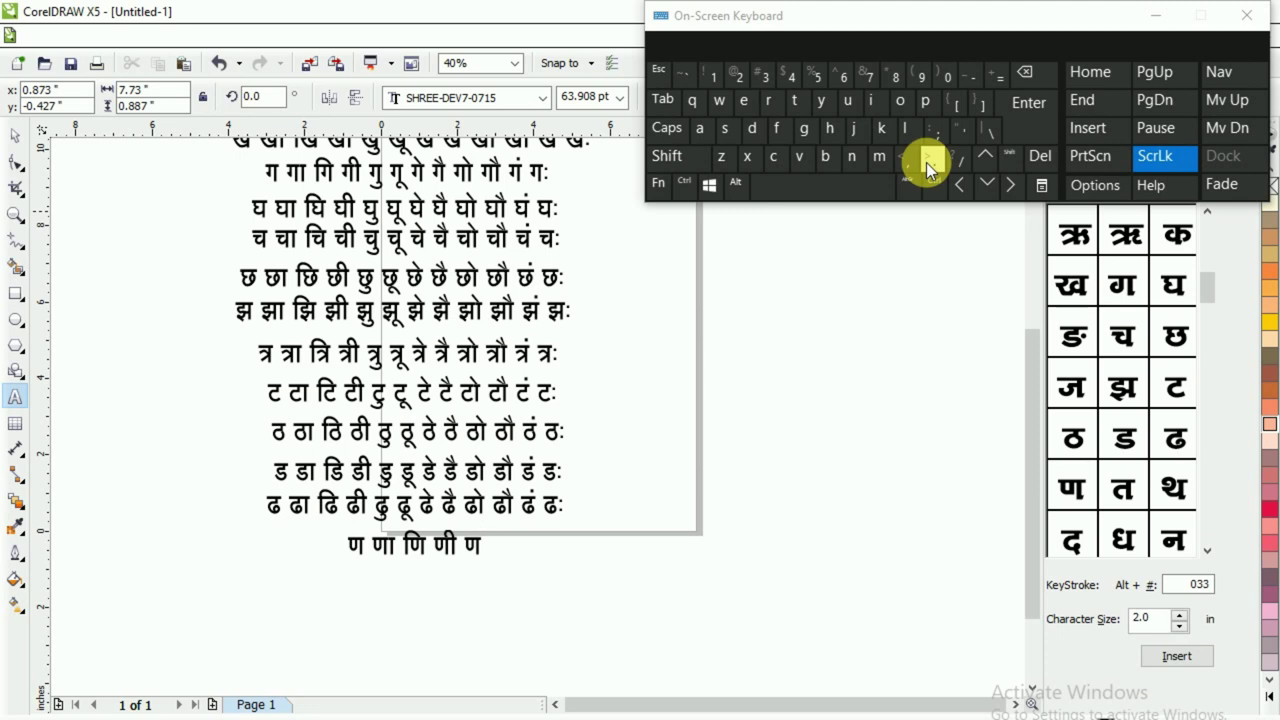
{"action": "left_click", "coordinate": [697, 110]}
{"action": "left_click", "coordinate": [790, 165]}
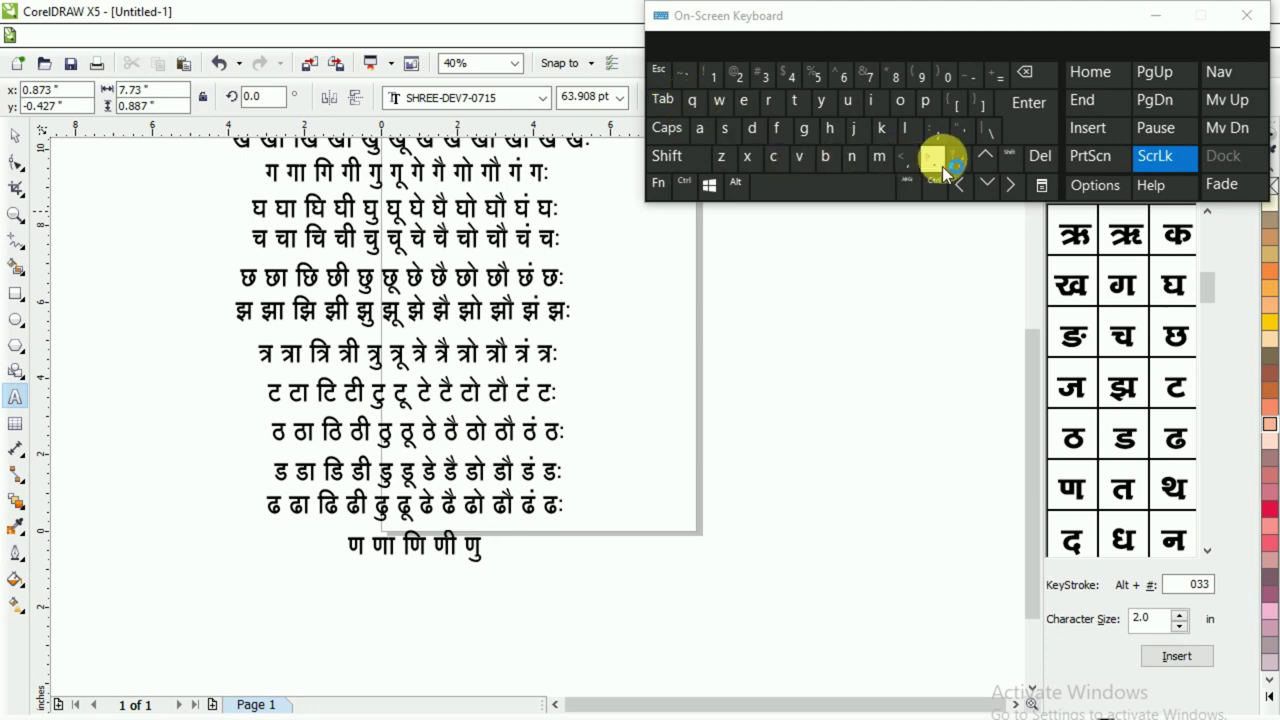
{"action": "left_click", "coordinate": [932, 160]}
{"action": "left_click", "coordinate": [719, 105]}
{"action": "left_click", "coordinate": [815, 185]}
- Append the syllables णे and णै to the ण line
{"action": "left_click", "coordinate": [929, 158]}
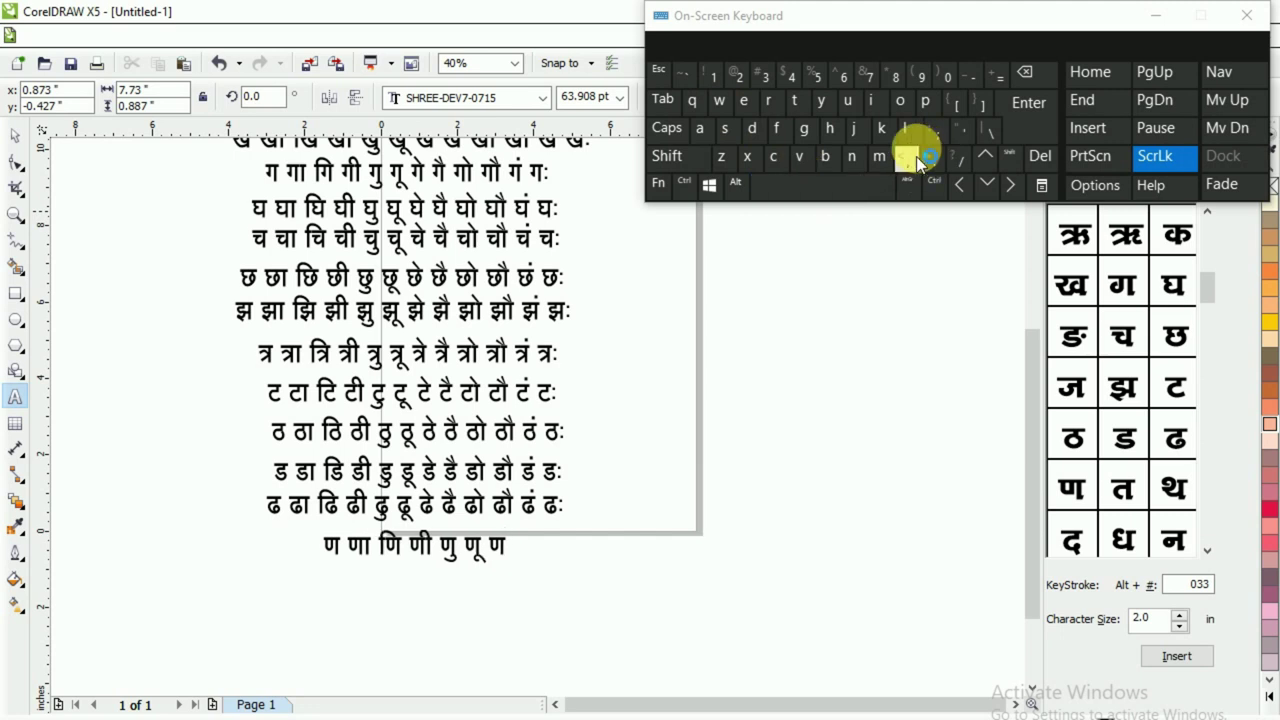
{"action": "left_click", "coordinate": [730, 130]}
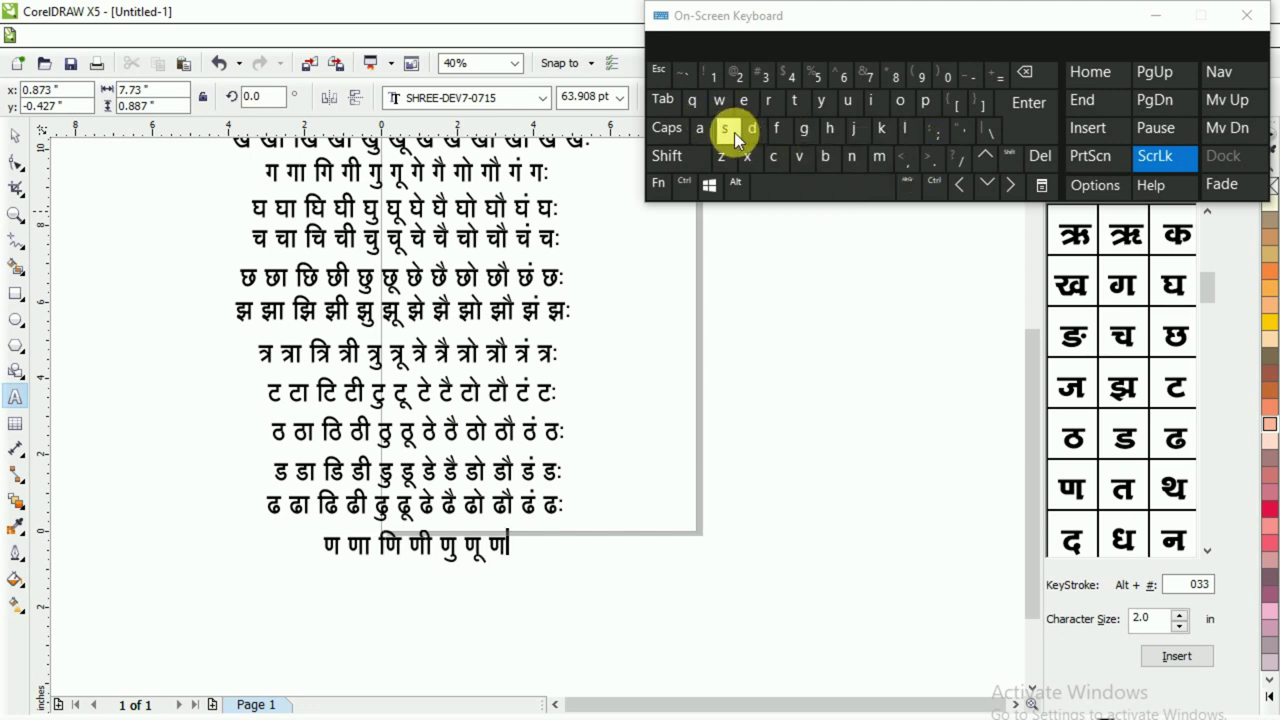
{"action": "left_click", "coordinate": [829, 195]}
{"action": "left_click", "coordinate": [928, 160]}
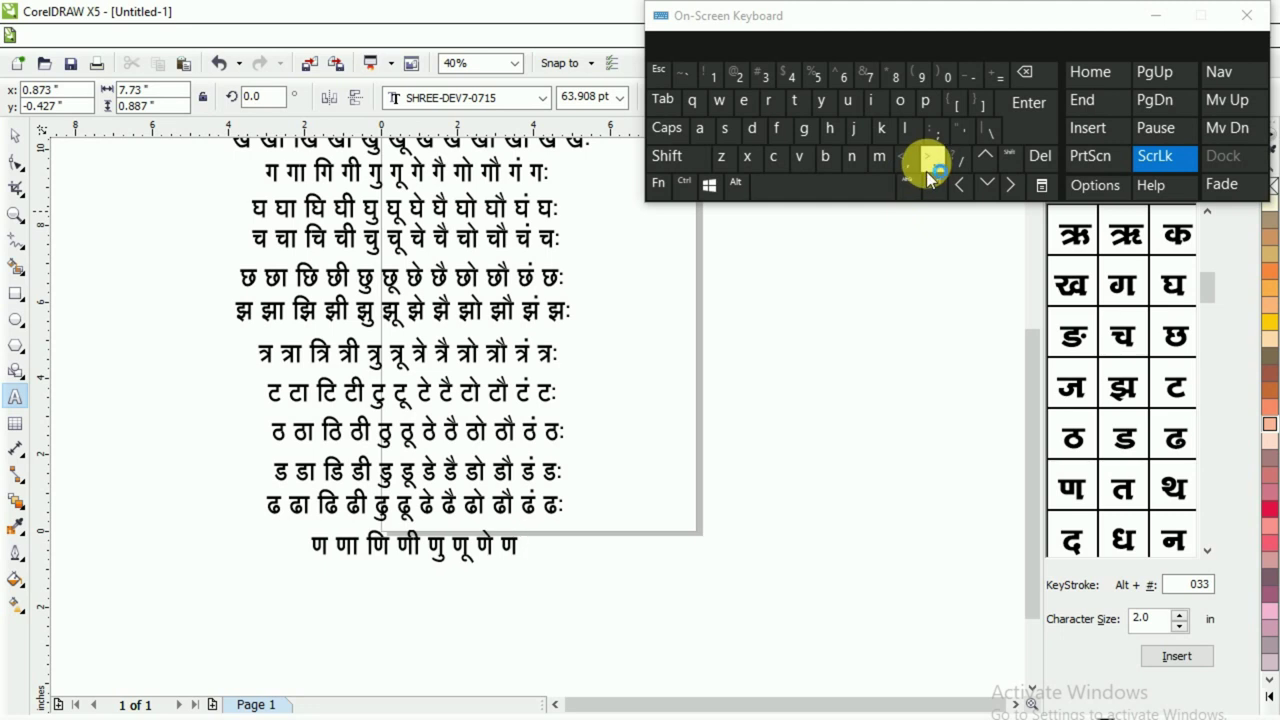
{"action": "left_click", "coordinate": [730, 130]}
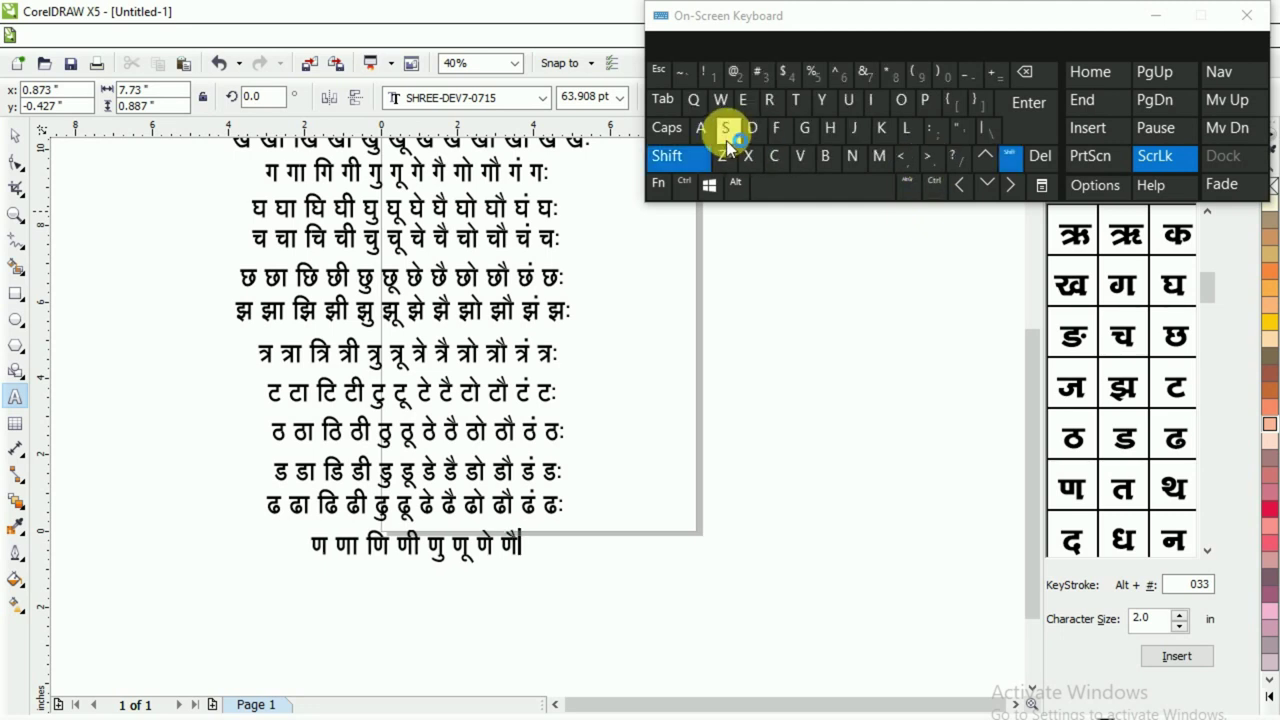
{"action": "left_click", "coordinate": [808, 189]}
- Append the syllables णो and णौ to the ण line
{"action": "left_click", "coordinate": [933, 165]}
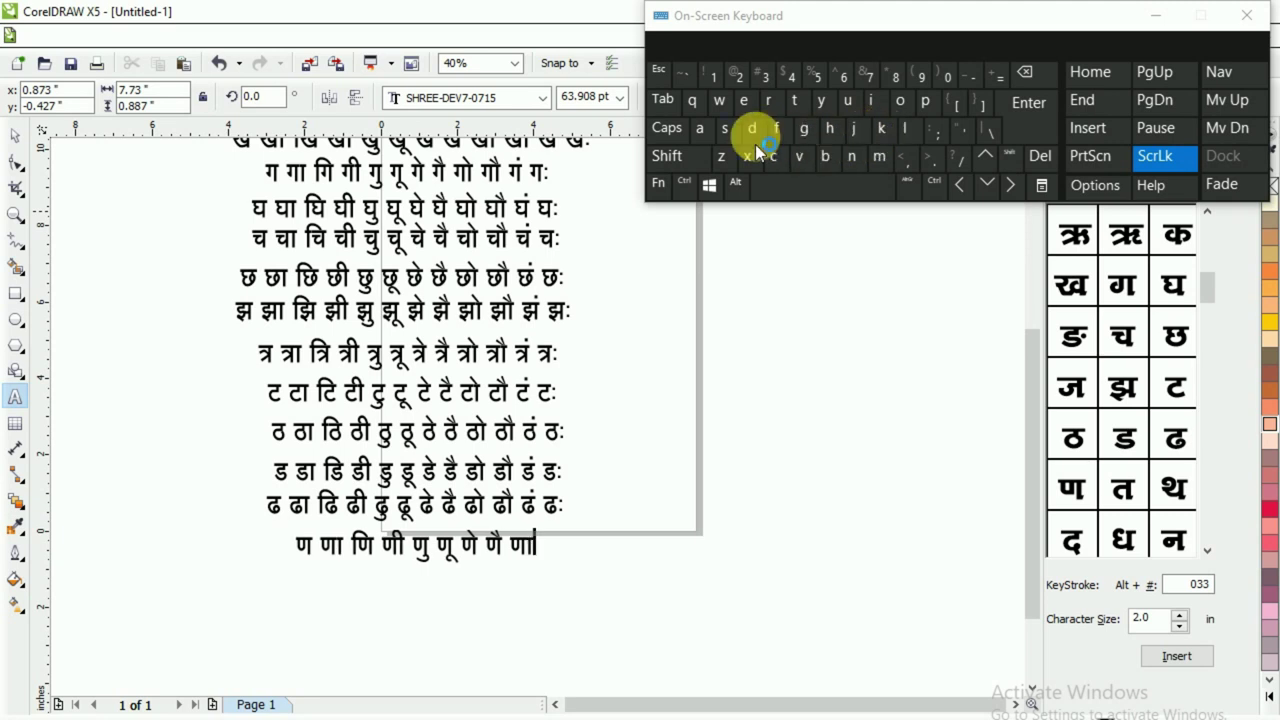
{"action": "left_click", "coordinate": [726, 130]}
{"action": "left_click", "coordinate": [822, 180]}
{"action": "left_click", "coordinate": [935, 163]}
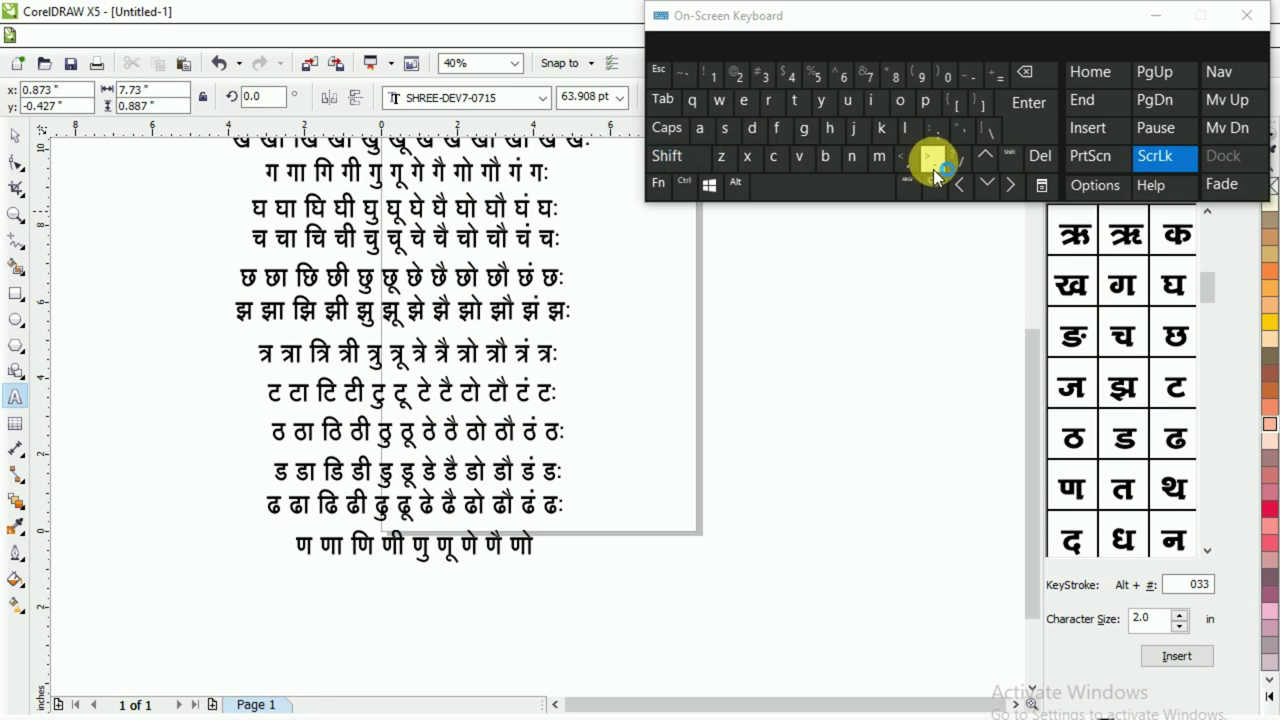
{"action": "left_click", "coordinate": [882, 129]}
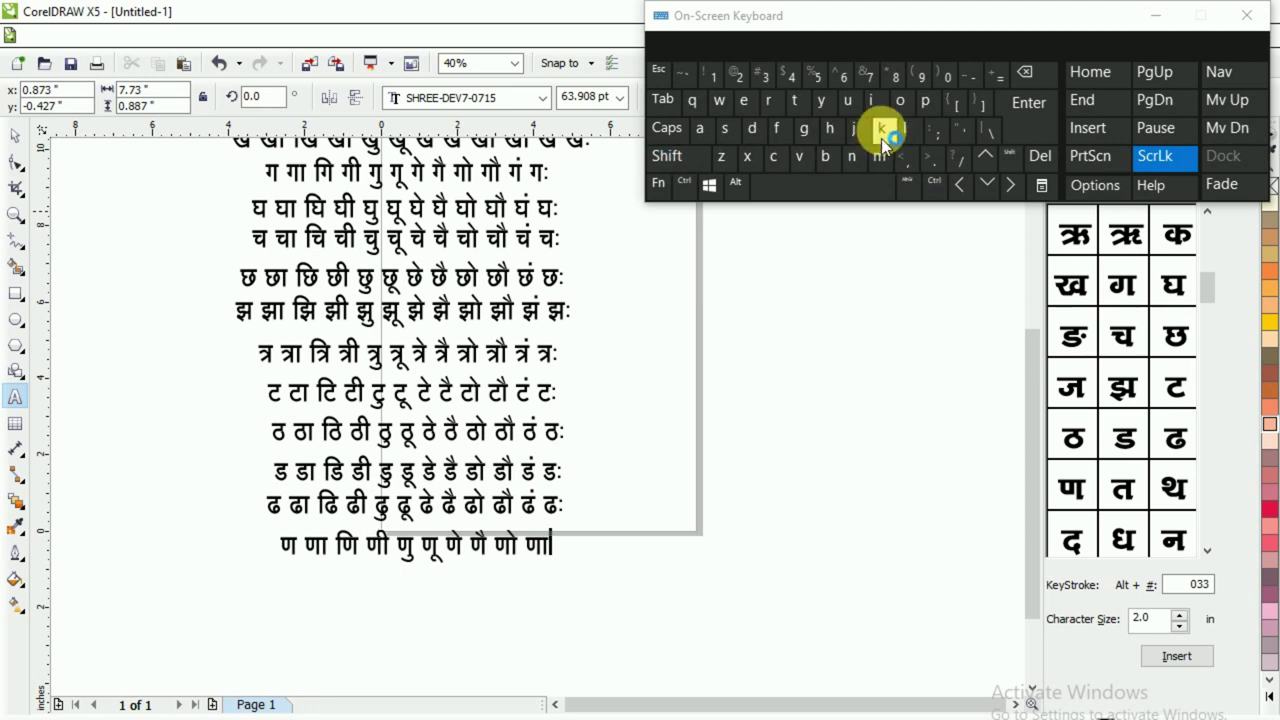
{"action": "key", "text": "shift"}
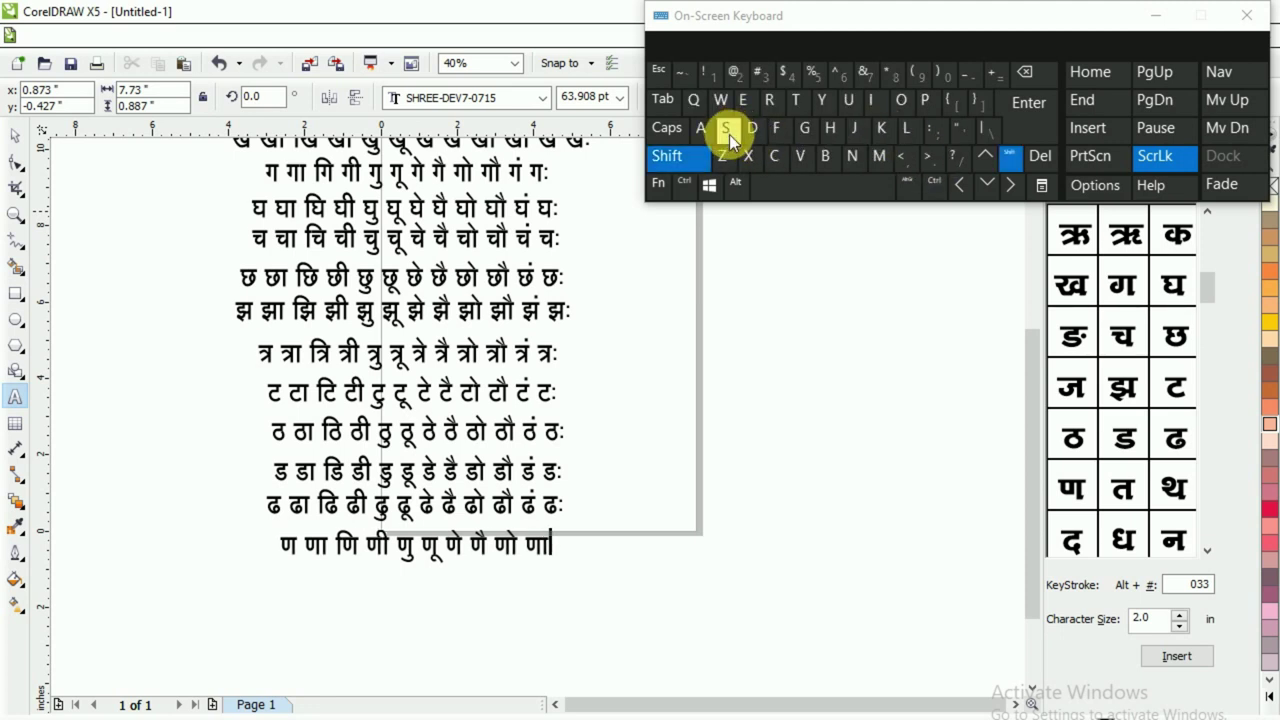
{"action": "left_click", "coordinate": [730, 128]}
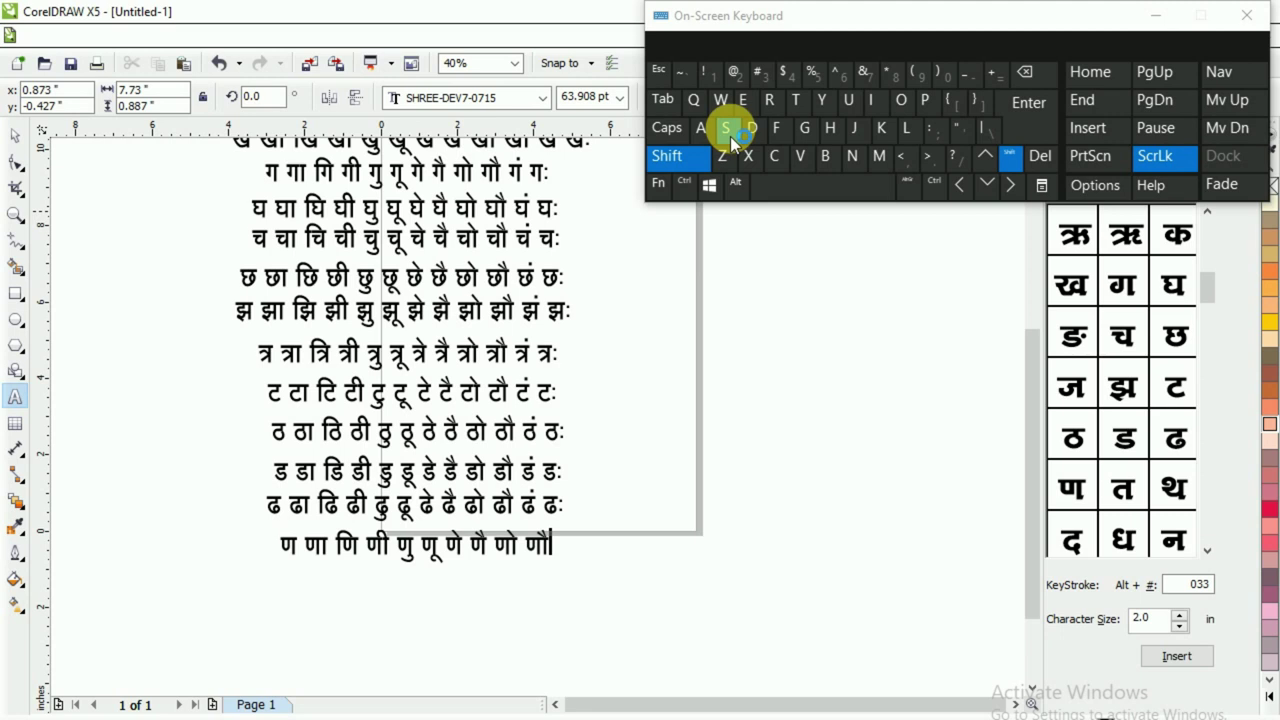
{"action": "left_click", "coordinate": [840, 191]}
- Complete the ण line with the syllables णं and णः
{"action": "left_click", "coordinate": [932, 170]}
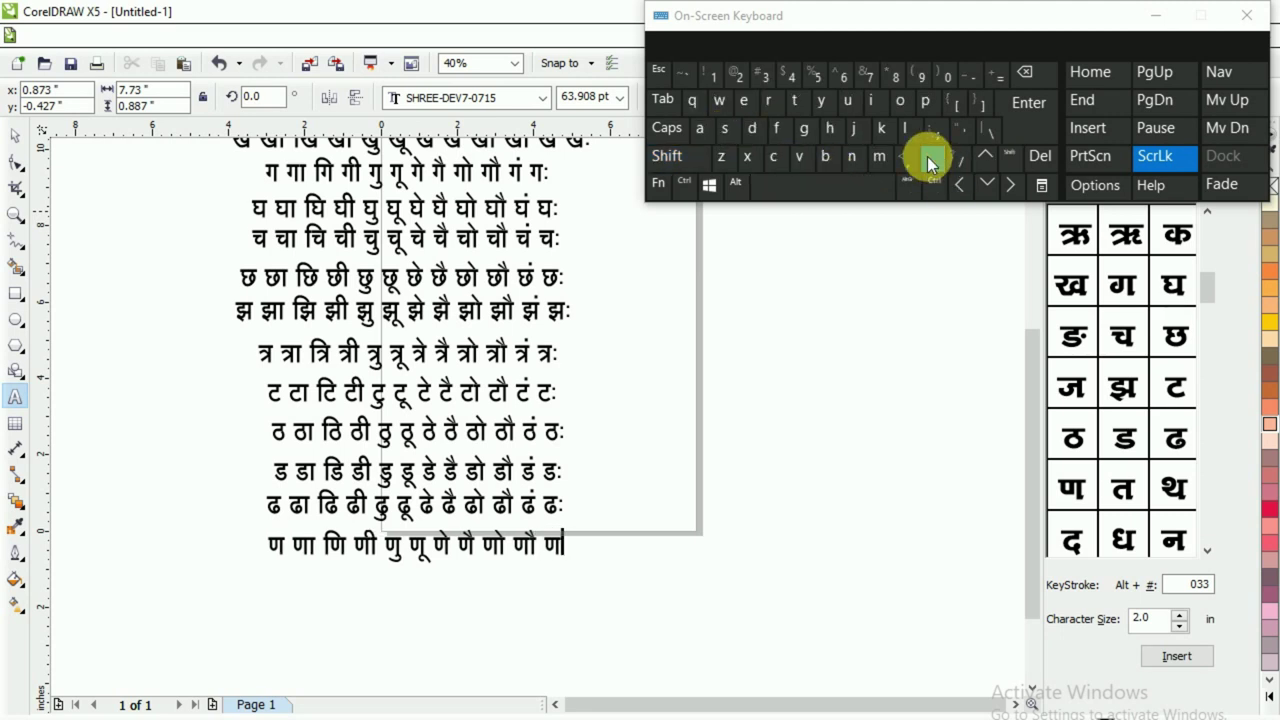
{"action": "left_click", "coordinate": [933, 172]}
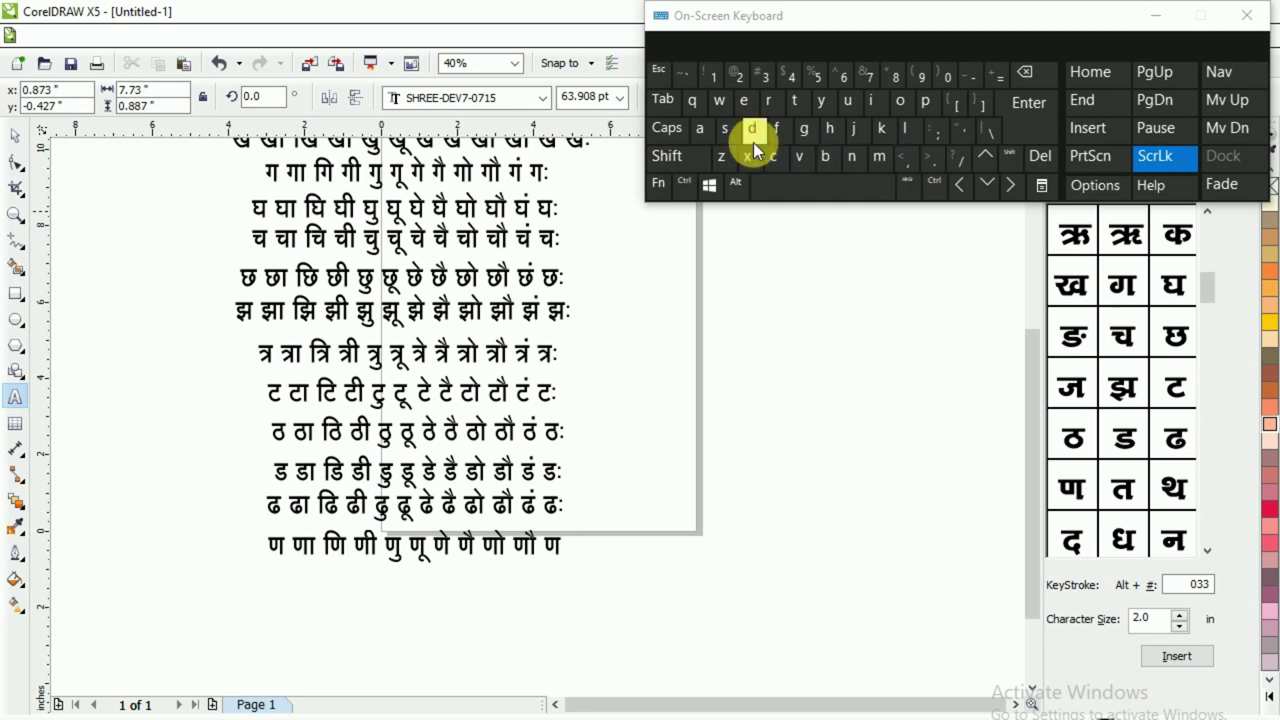
{"action": "left_click", "coordinate": [705, 133]}
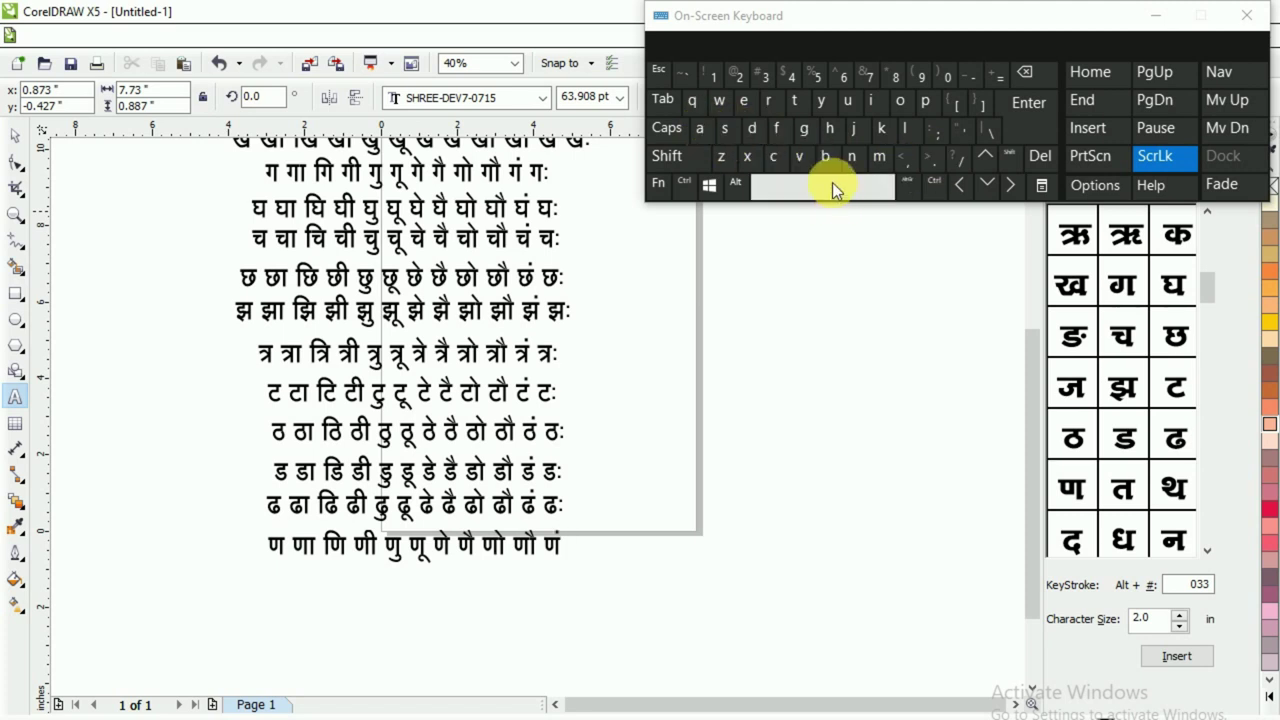
{"action": "left_click", "coordinate": [832, 182]}
{"action": "left_click", "coordinate": [932, 160]}
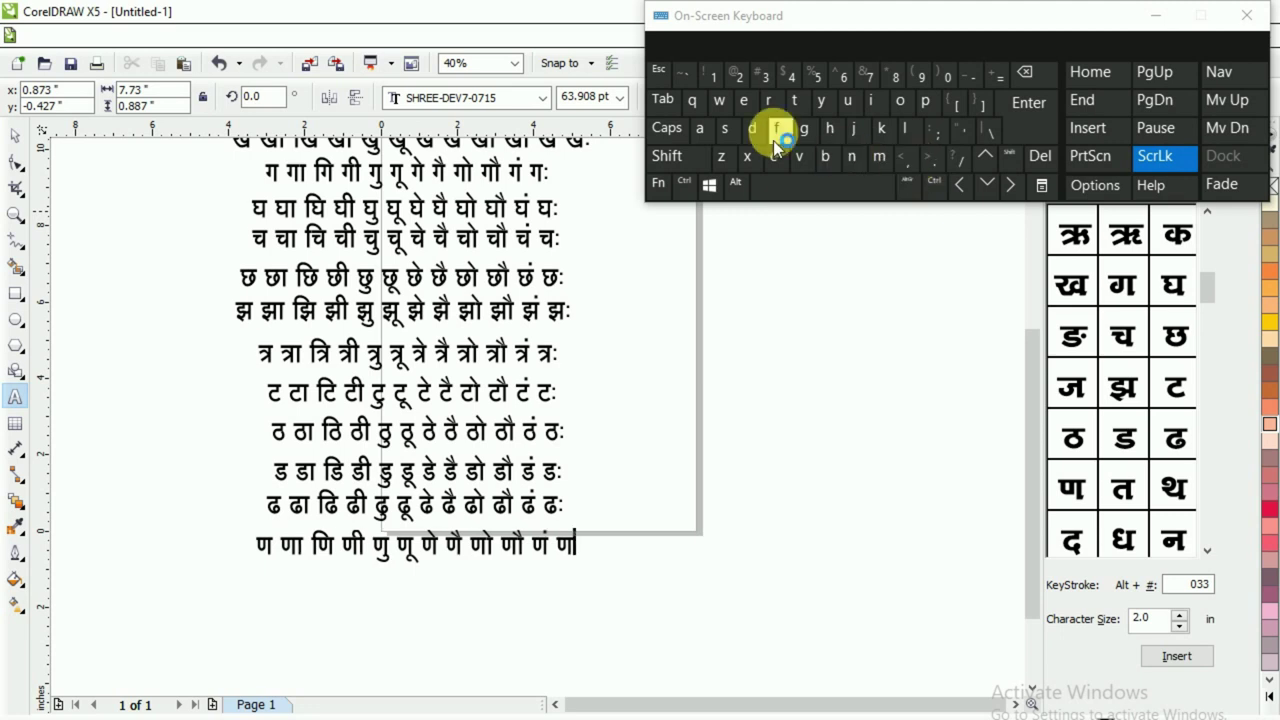
{"action": "left_click", "coordinate": [757, 75]}
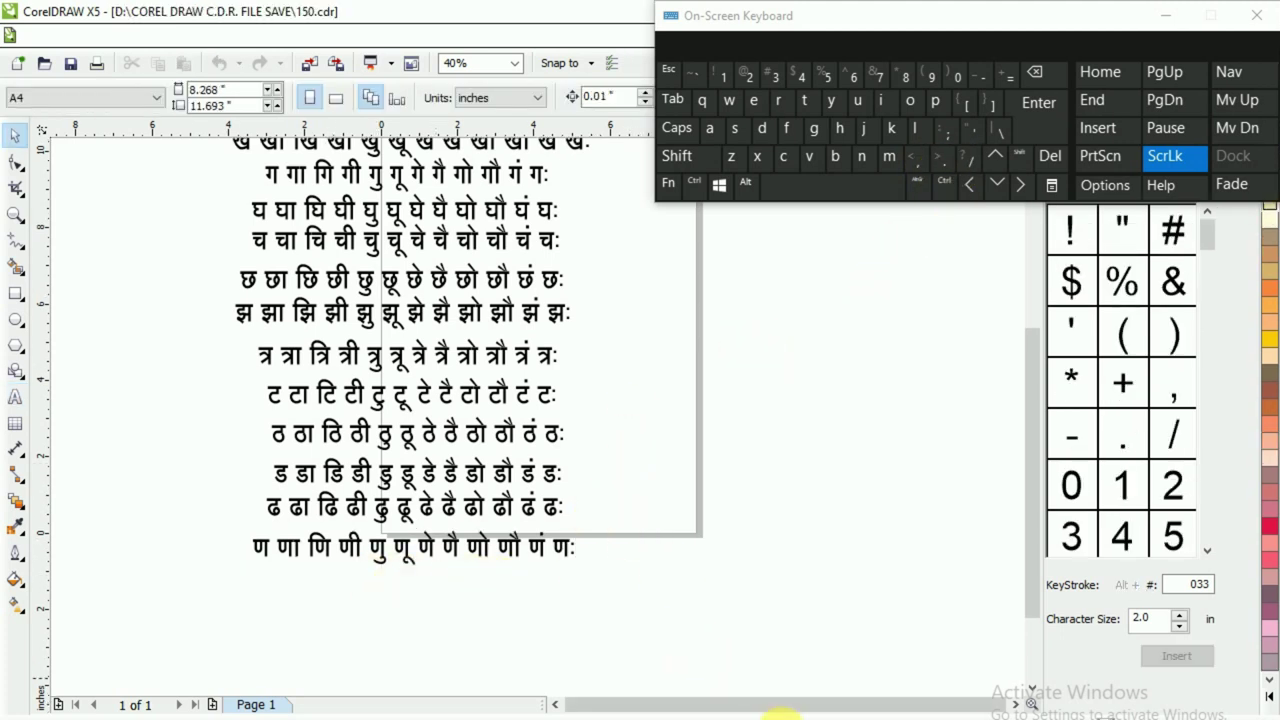
- Check the barakhadi chart in the browser for the next consonant and place a copy of the ण line below it in CorelDRAW
{"action": "key", "text": "alt+Tab"}
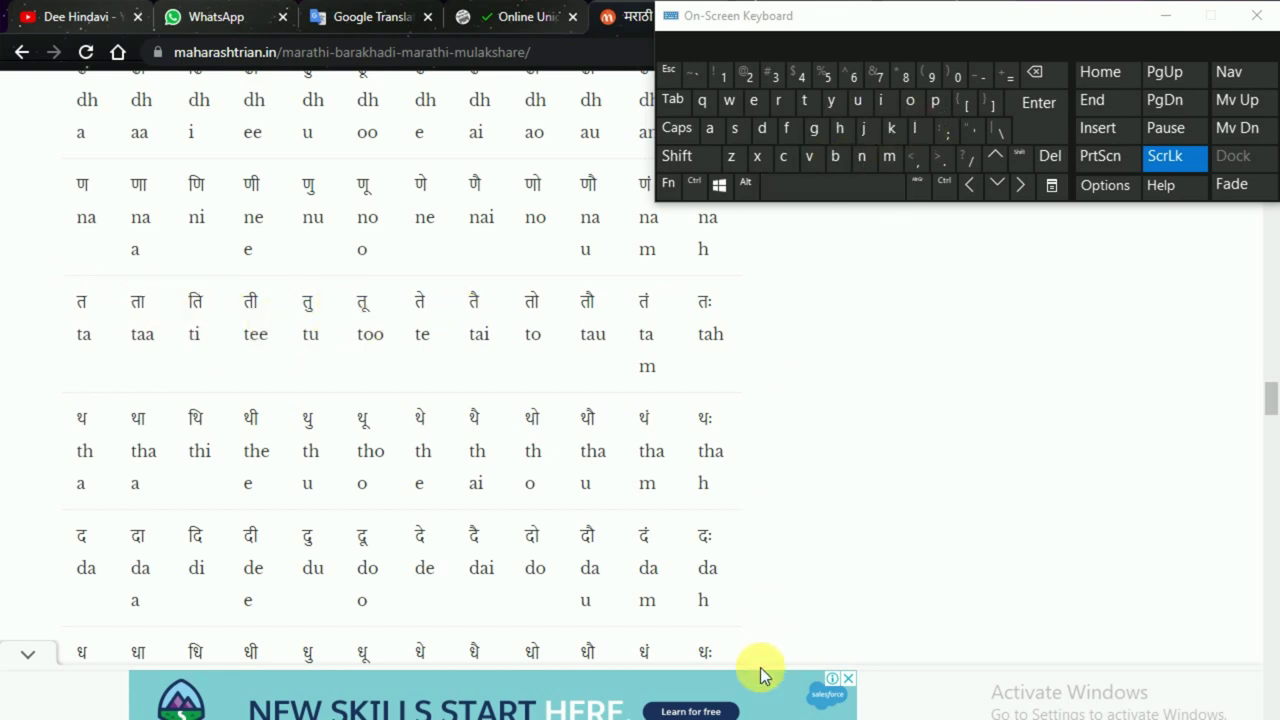
{"action": "key", "text": "alt+Tab"}
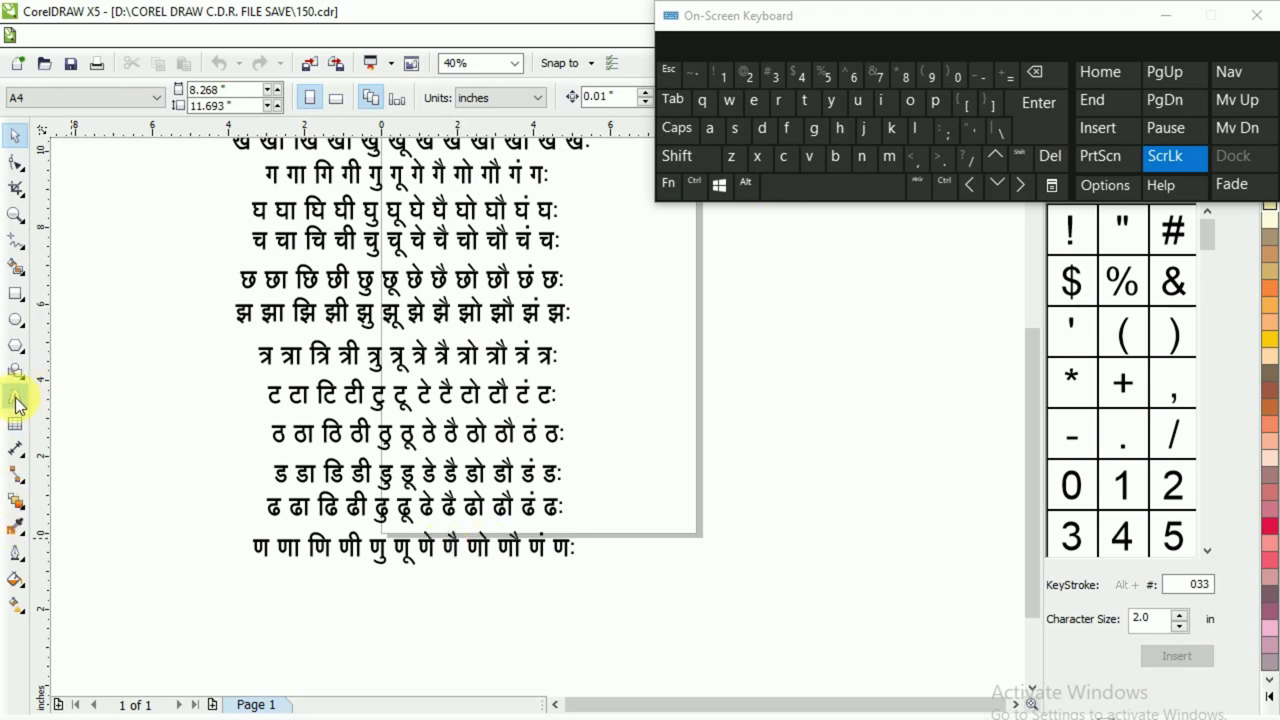
{"action": "left_click", "coordinate": [415, 547]}
{"action": "left_click_drag", "start_coordinate": [415, 547], "coordinate": [430, 590]}
{"action": "left_click", "coordinate": [458, 622]}
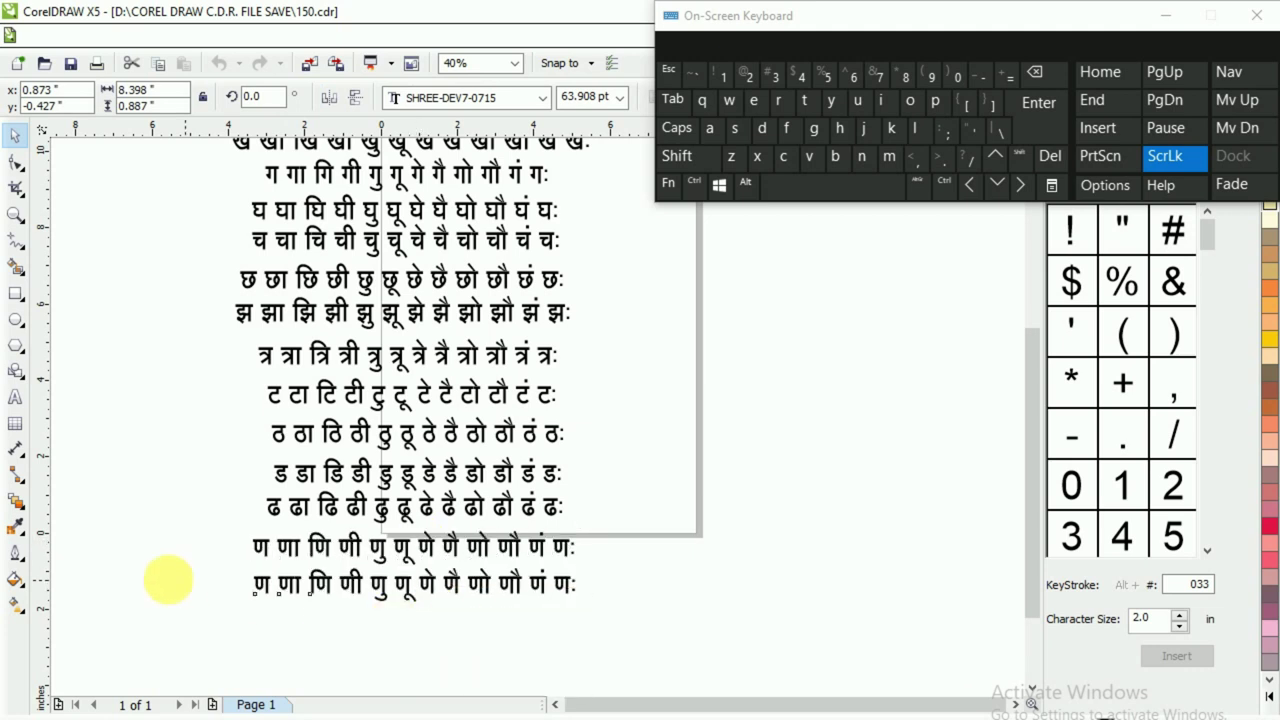
- Replace the copied line's text with the syllables त and ता
{"action": "left_click", "coordinate": [15, 397]}
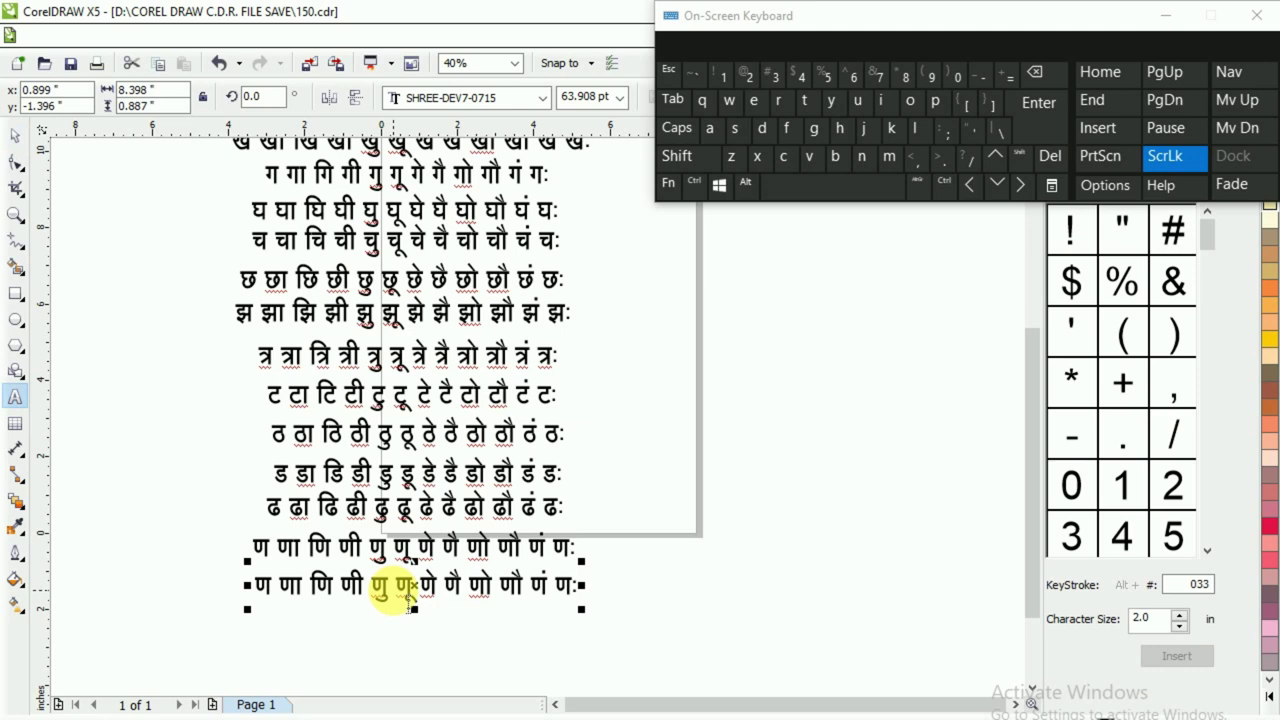
{"action": "key", "text": "ctrl+a"}
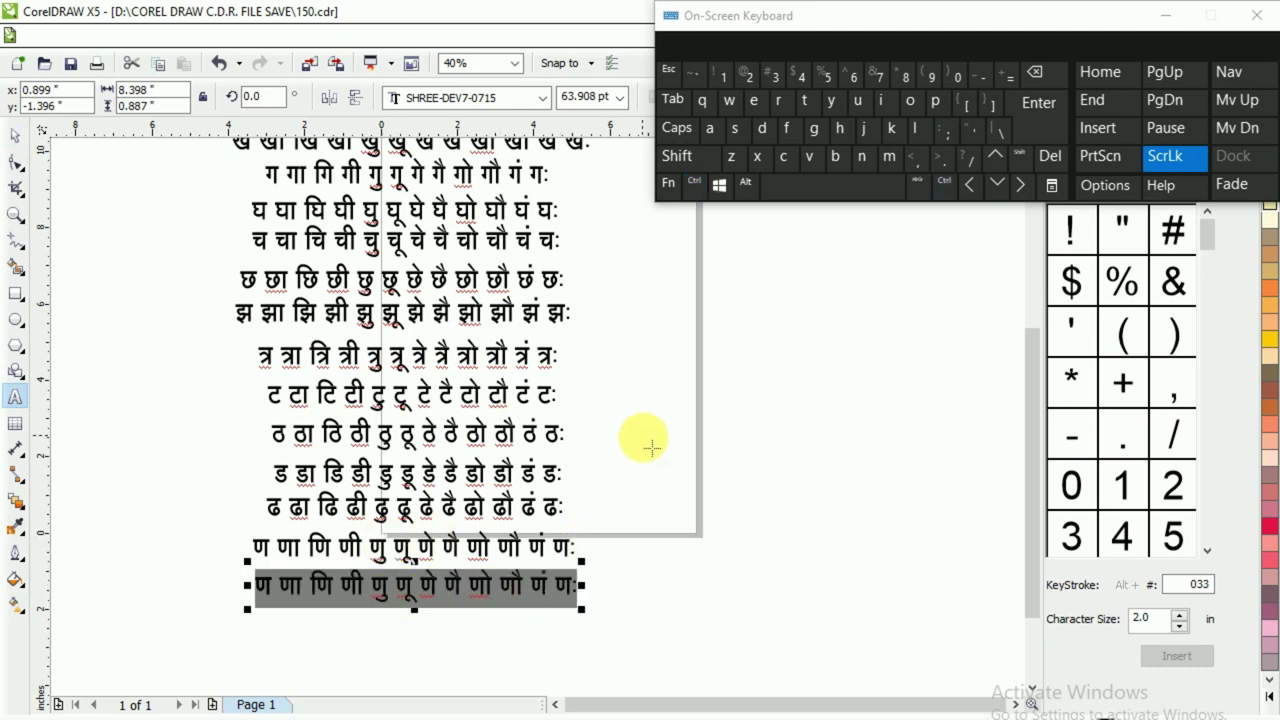
{"action": "left_click", "coordinate": [779, 108]}
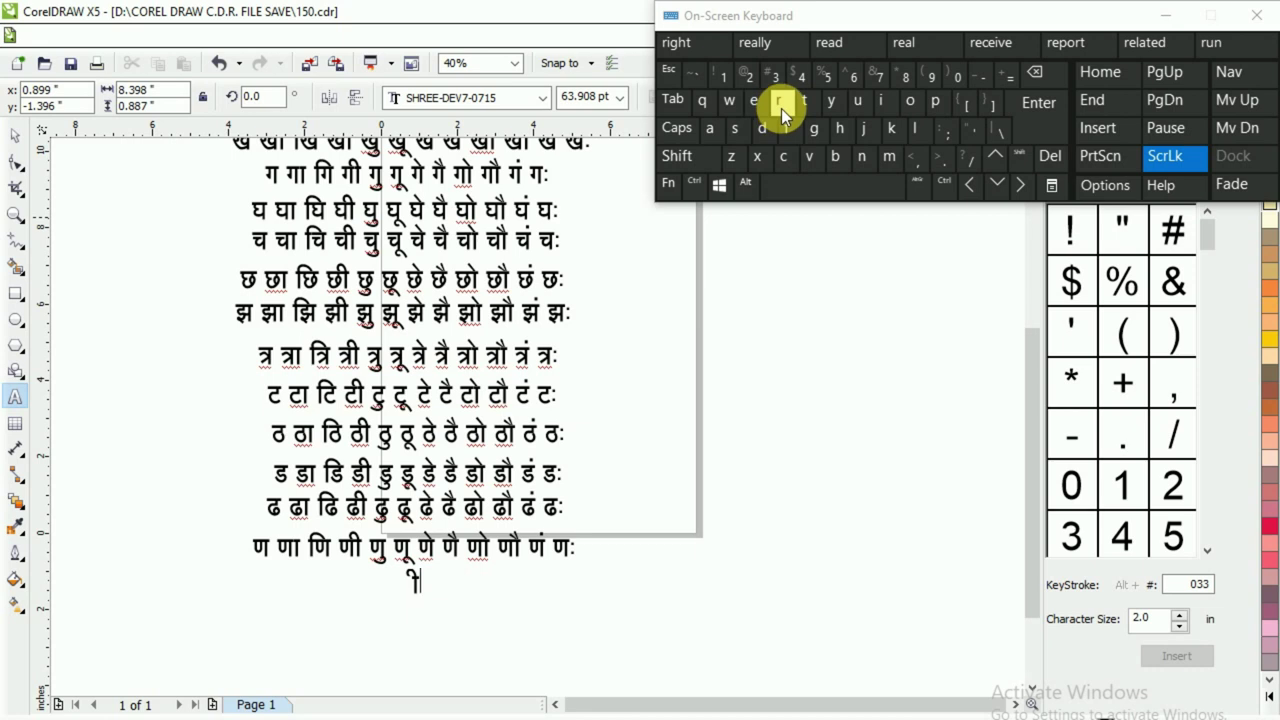
{"action": "left_click", "coordinate": [782, 108]}
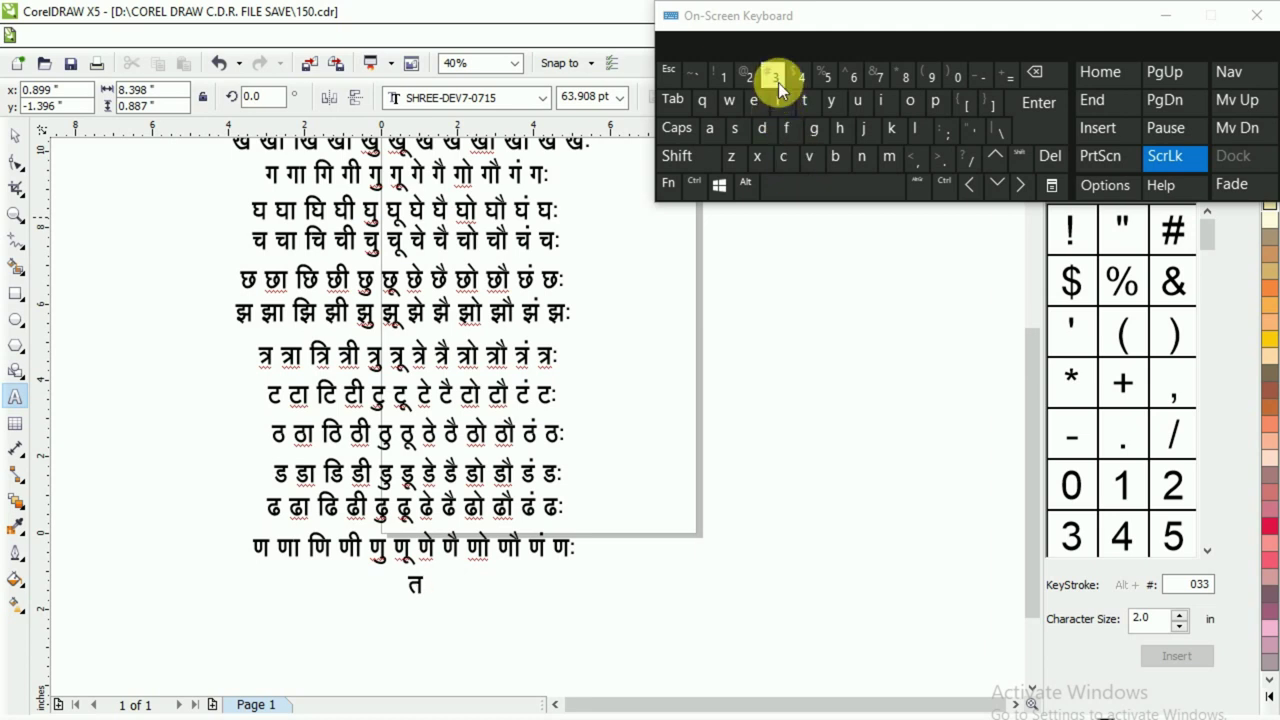
{"action": "left_click", "coordinate": [805, 186]}
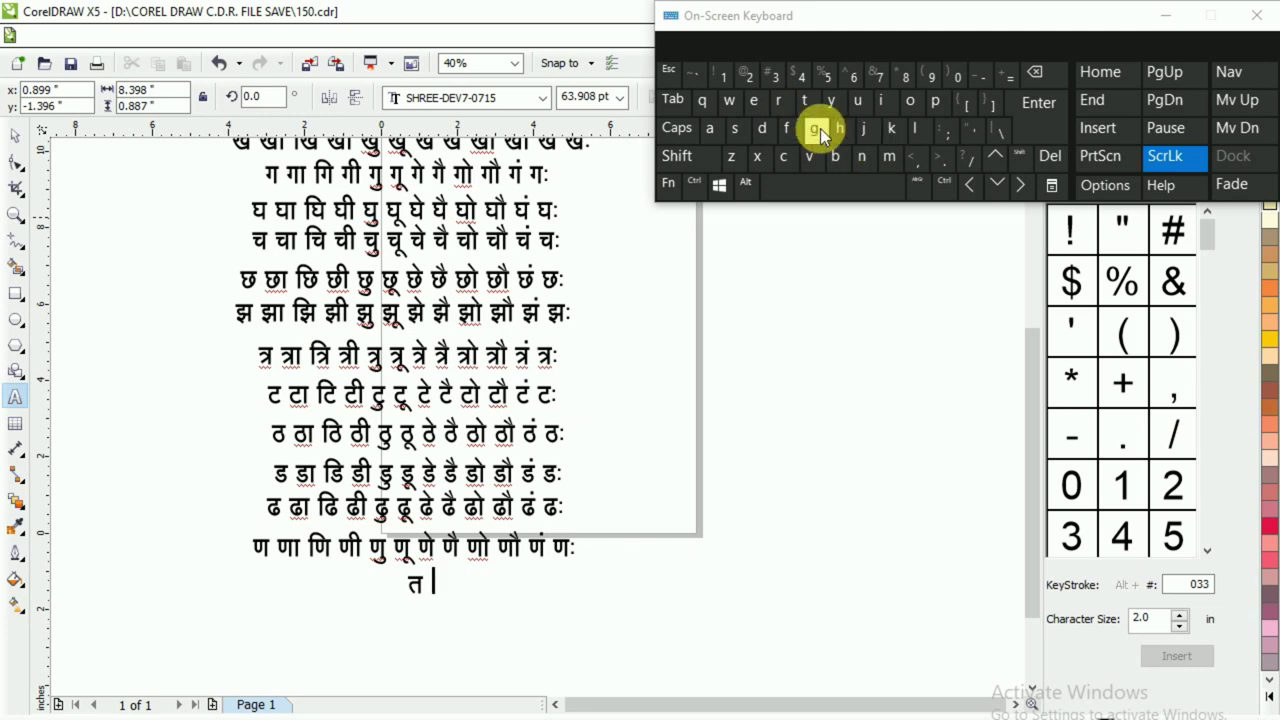
{"action": "left_click", "coordinate": [783, 105]}
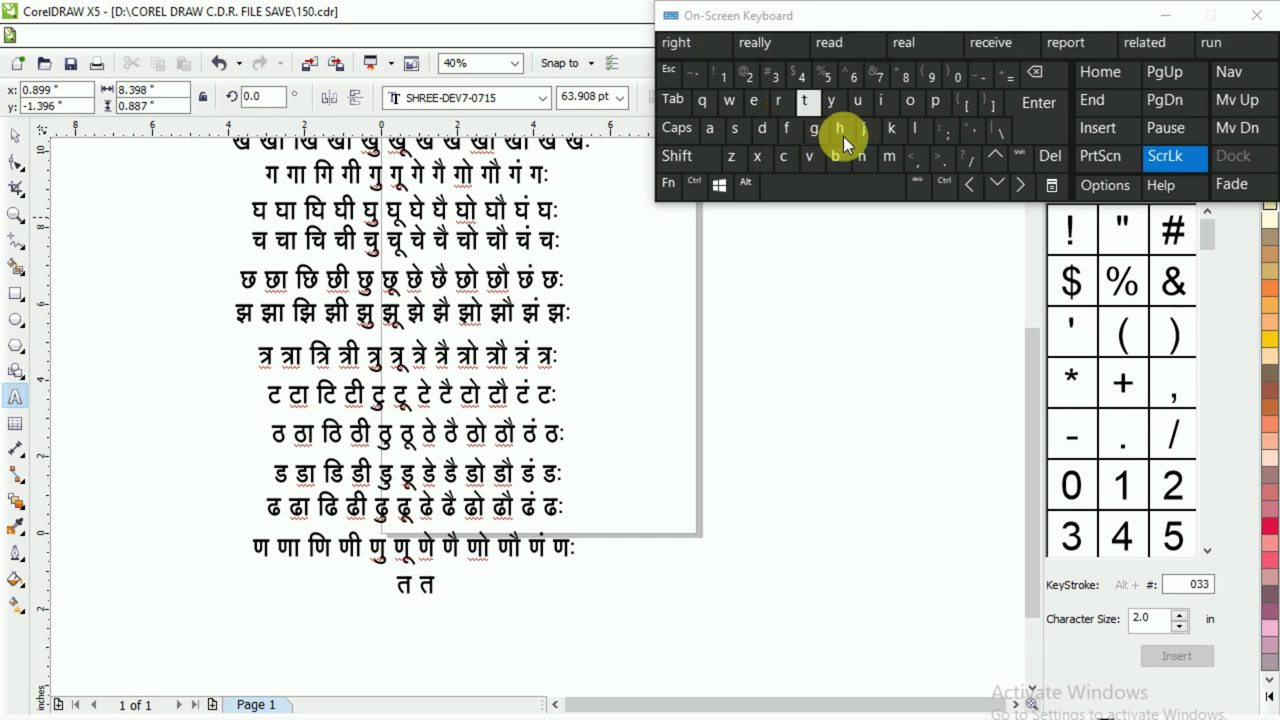
{"action": "left_click", "coordinate": [899, 132]}
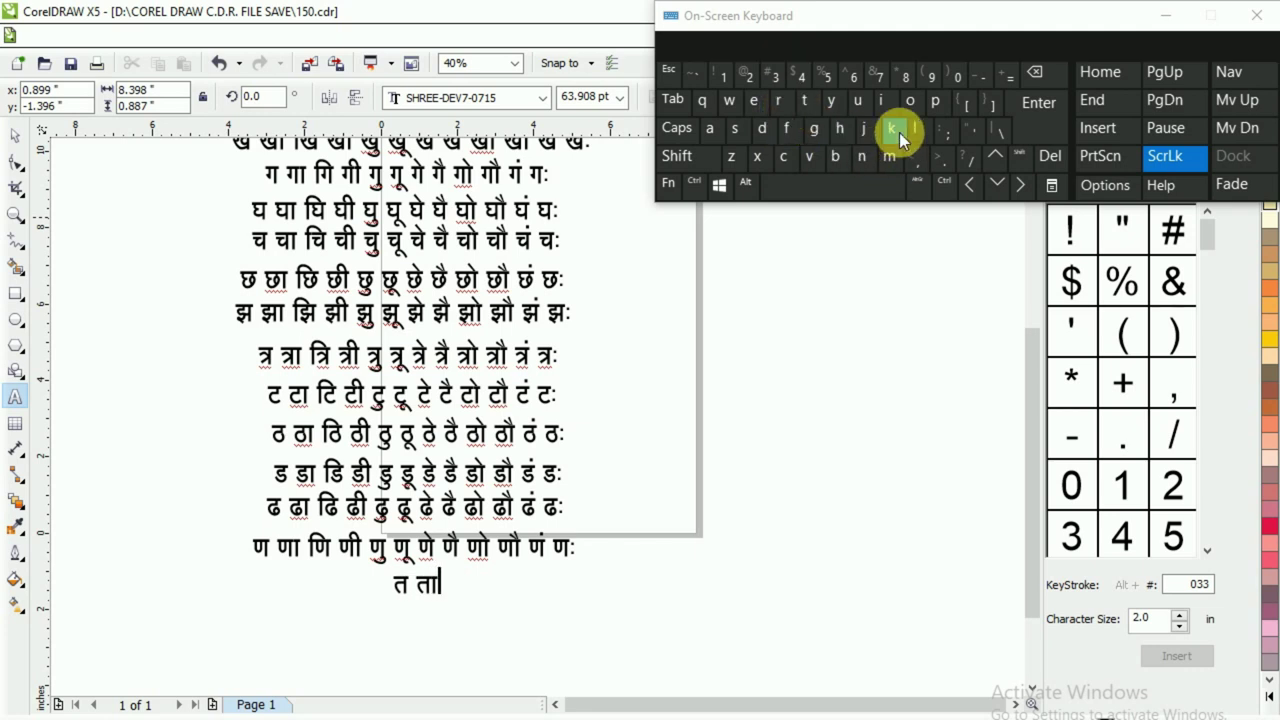
- Append the syllables ति and ती to the त line
{"action": "left_click", "coordinate": [823, 181]}
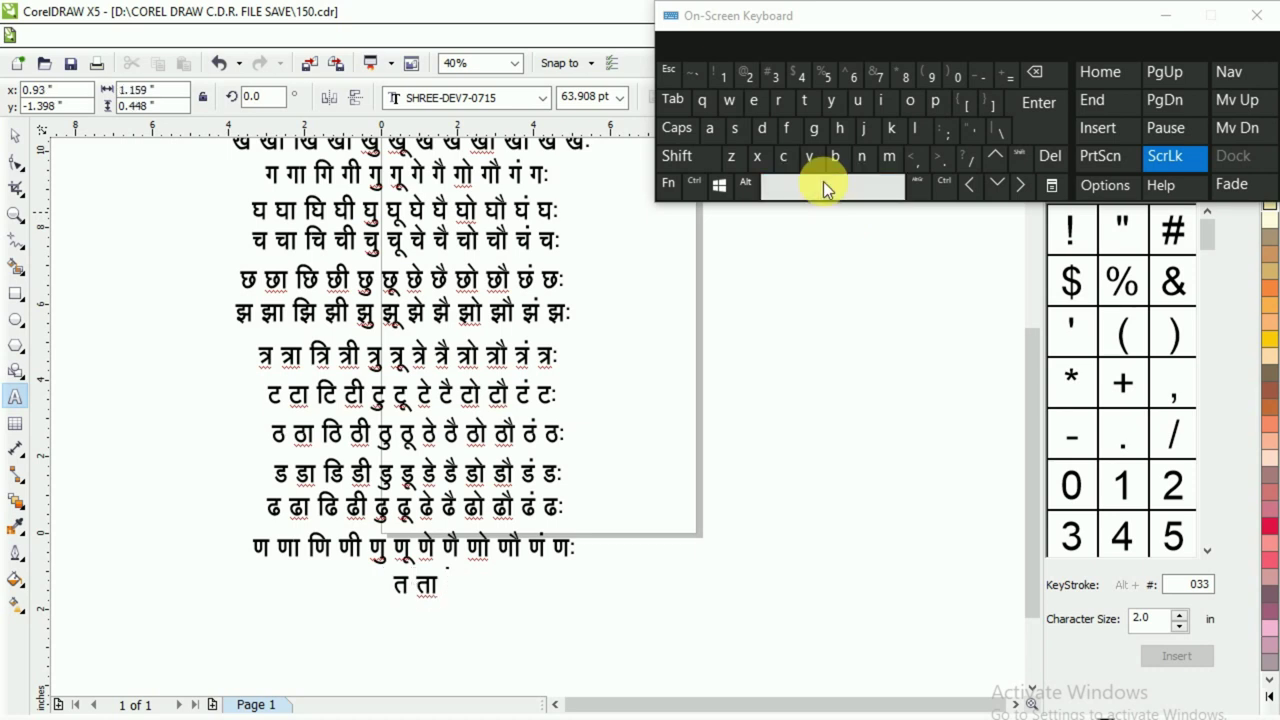
{"action": "left_click", "coordinate": [788, 130]}
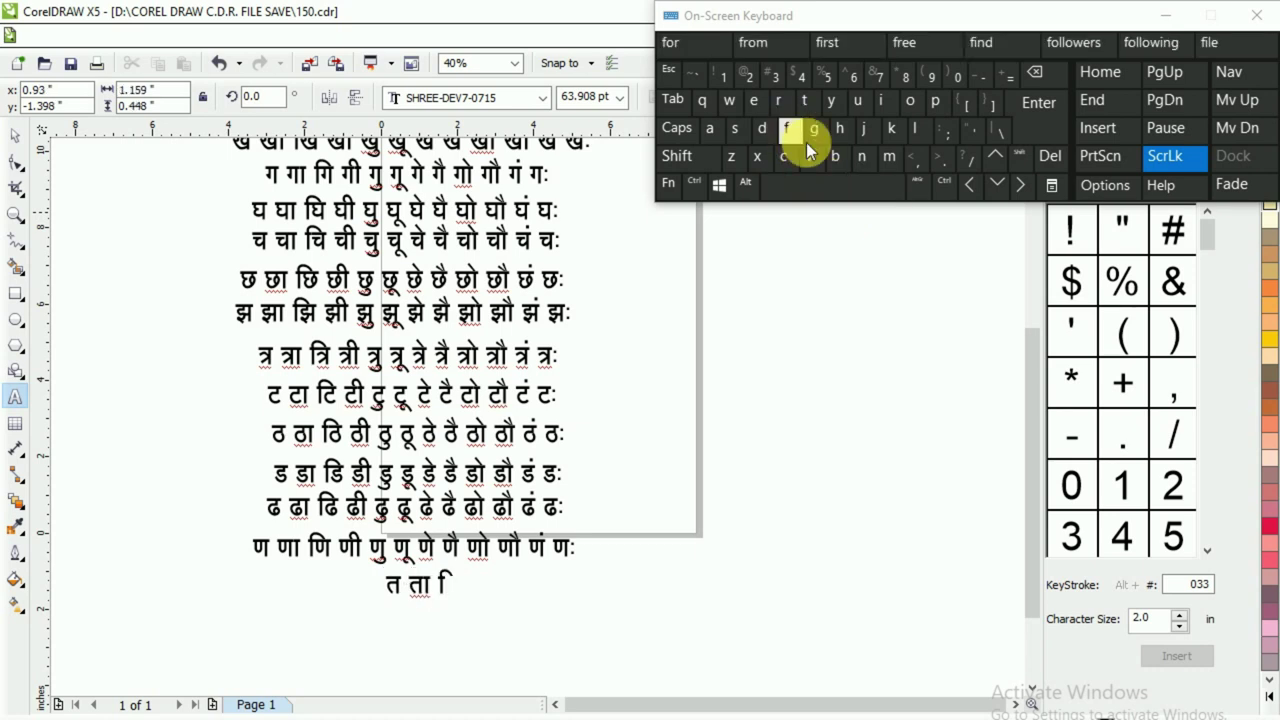
{"action": "left_click", "coordinate": [778, 100]}
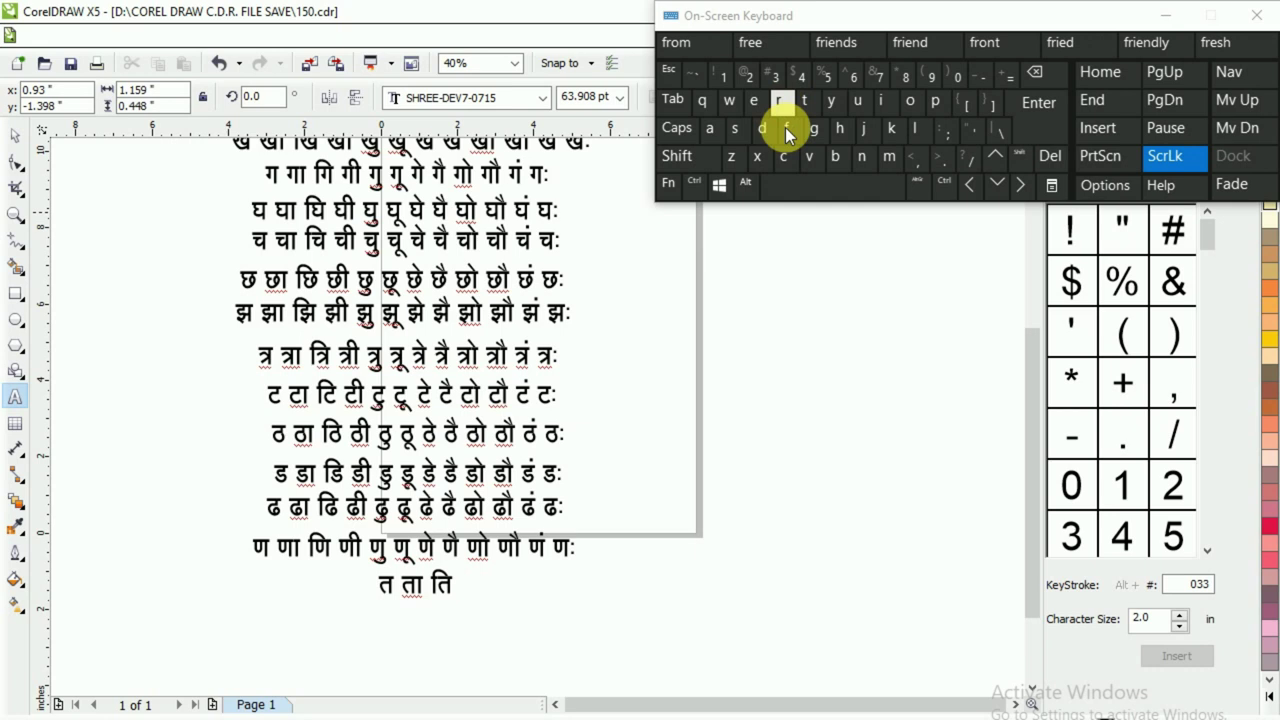
{"action": "left_click", "coordinate": [819, 187]}
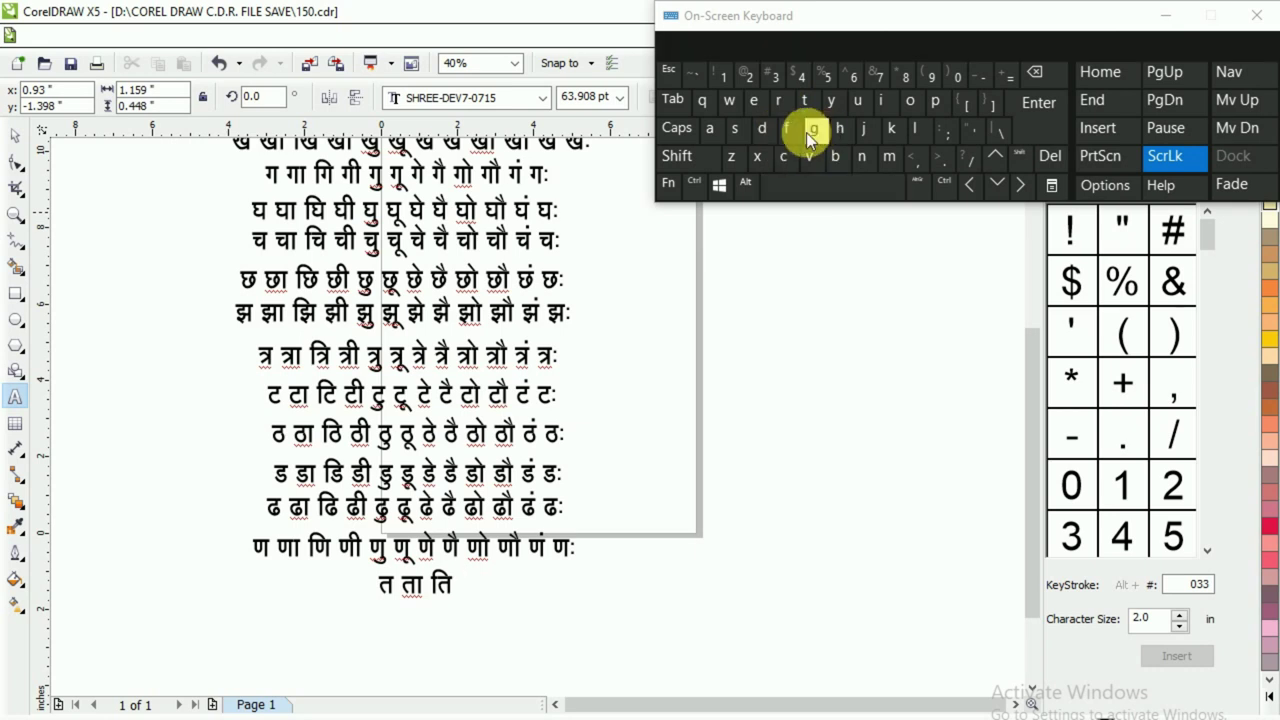
{"action": "left_click", "coordinate": [778, 100]}
{"action": "left_click", "coordinate": [839, 128]}
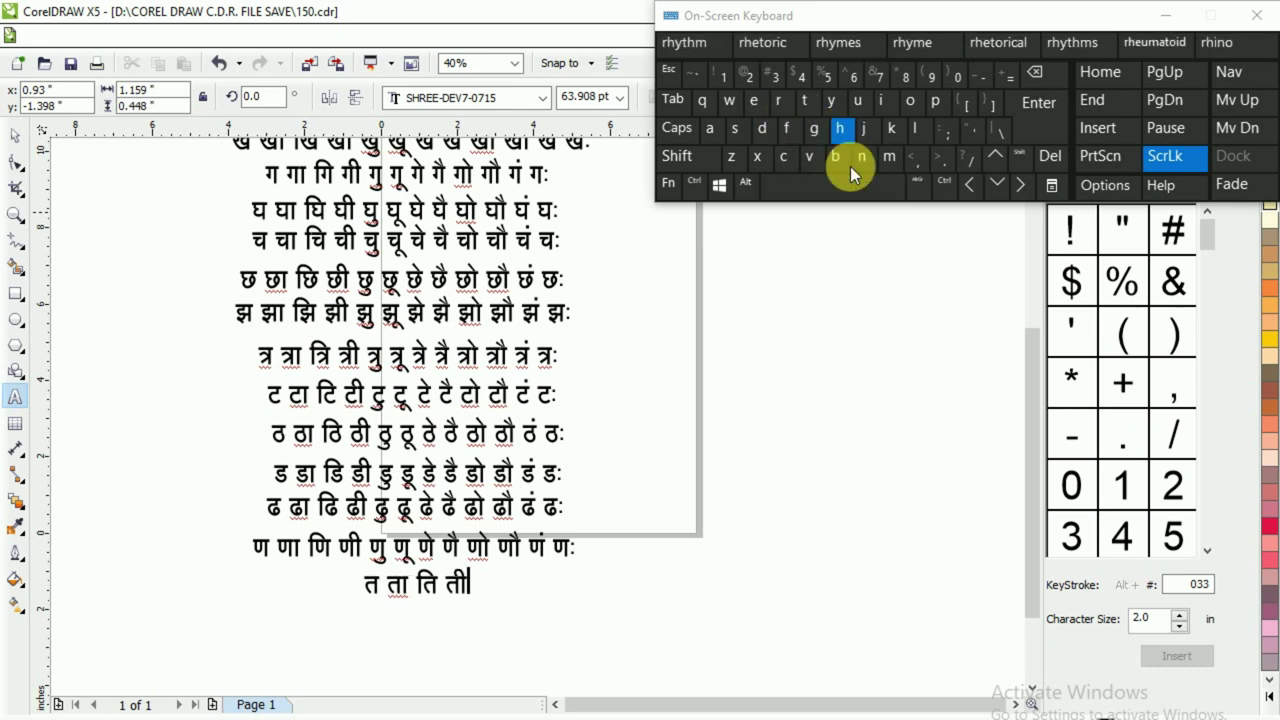
- Append the syllables तु and तू to the त line
{"action": "left_click", "coordinate": [851, 186]}
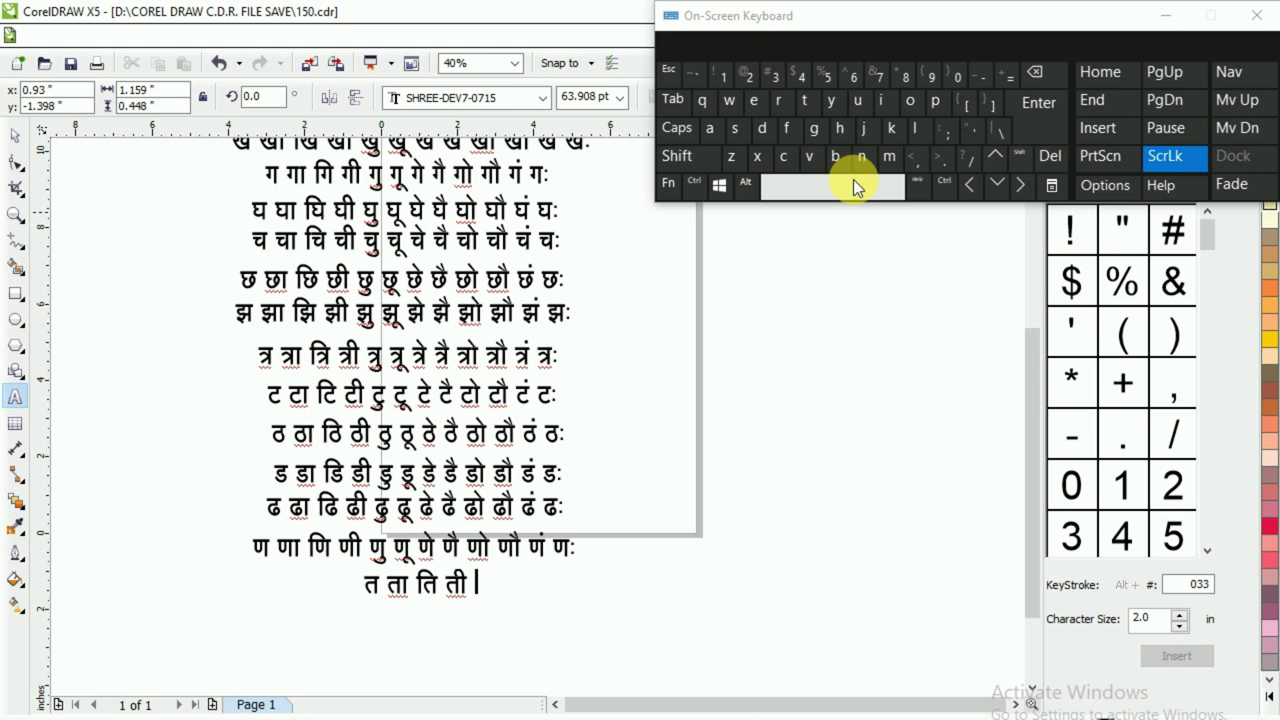
{"action": "left_click", "coordinate": [782, 104]}
{"action": "left_click", "coordinate": [795, 187]}
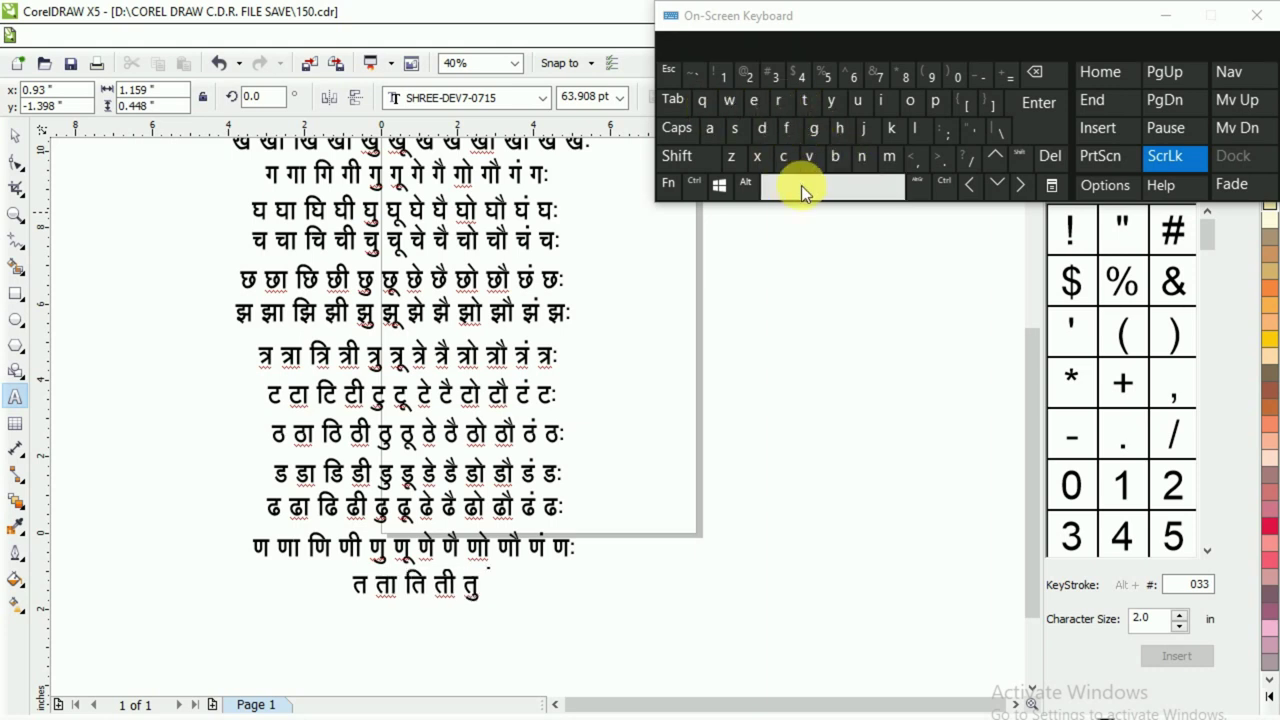
{"action": "left_click", "coordinate": [777, 101]}
{"action": "left_click", "coordinate": [730, 108]}
- Append the syllables ते and तै to the त line
{"action": "left_click", "coordinate": [845, 187]}
{"action": "left_click", "coordinate": [780, 104]}
{"action": "left_click", "coordinate": [744, 132]}
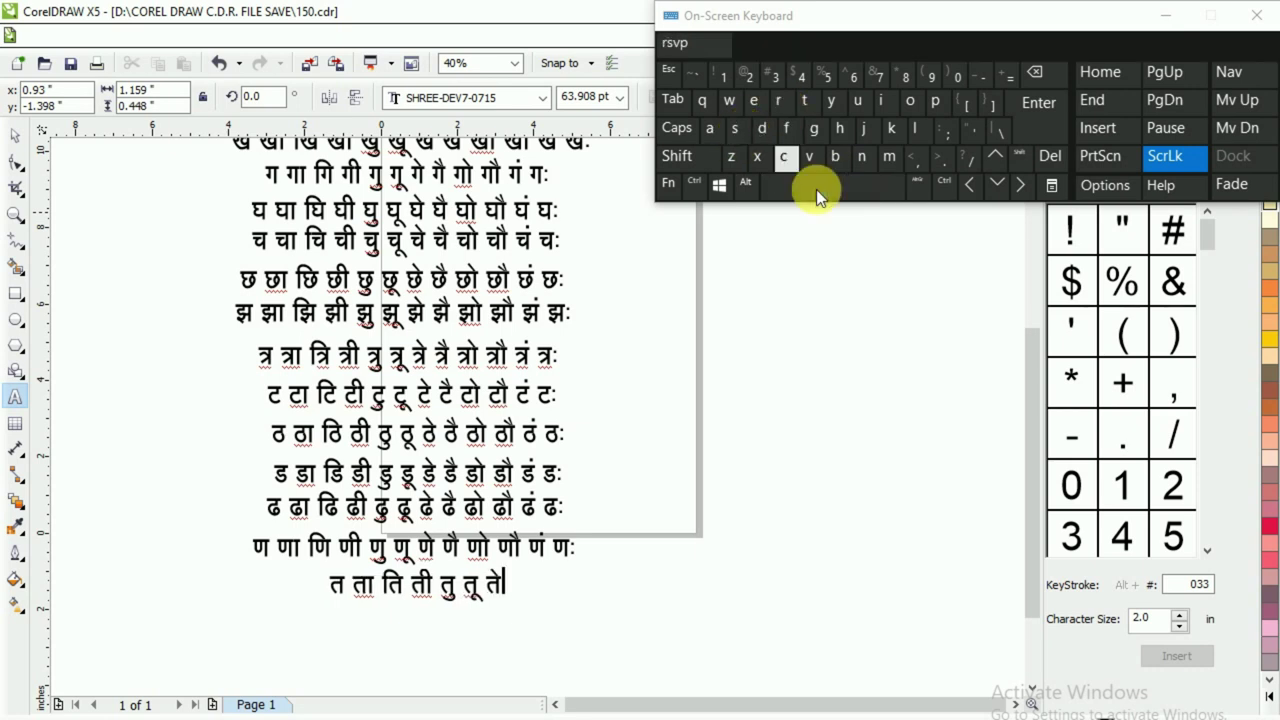
{"action": "left_click", "coordinate": [816, 189]}
{"action": "left_click", "coordinate": [780, 107]}
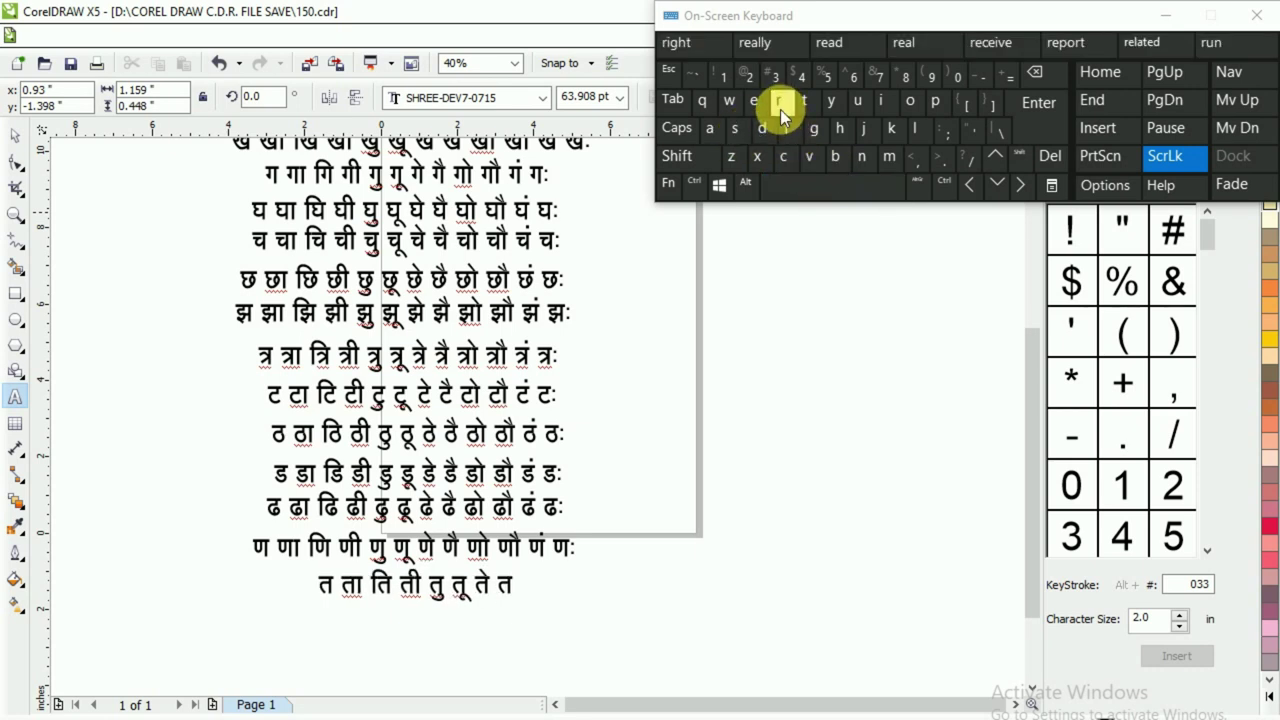
{"action": "left_click", "coordinate": [677, 156]}
{"action": "left_click", "coordinate": [745, 130]}
- Append the syllables तो and तौ to the त line
{"action": "left_click", "coordinate": [830, 190]}
{"action": "left_click", "coordinate": [782, 104]}
{"action": "left_click", "coordinate": [893, 132]}
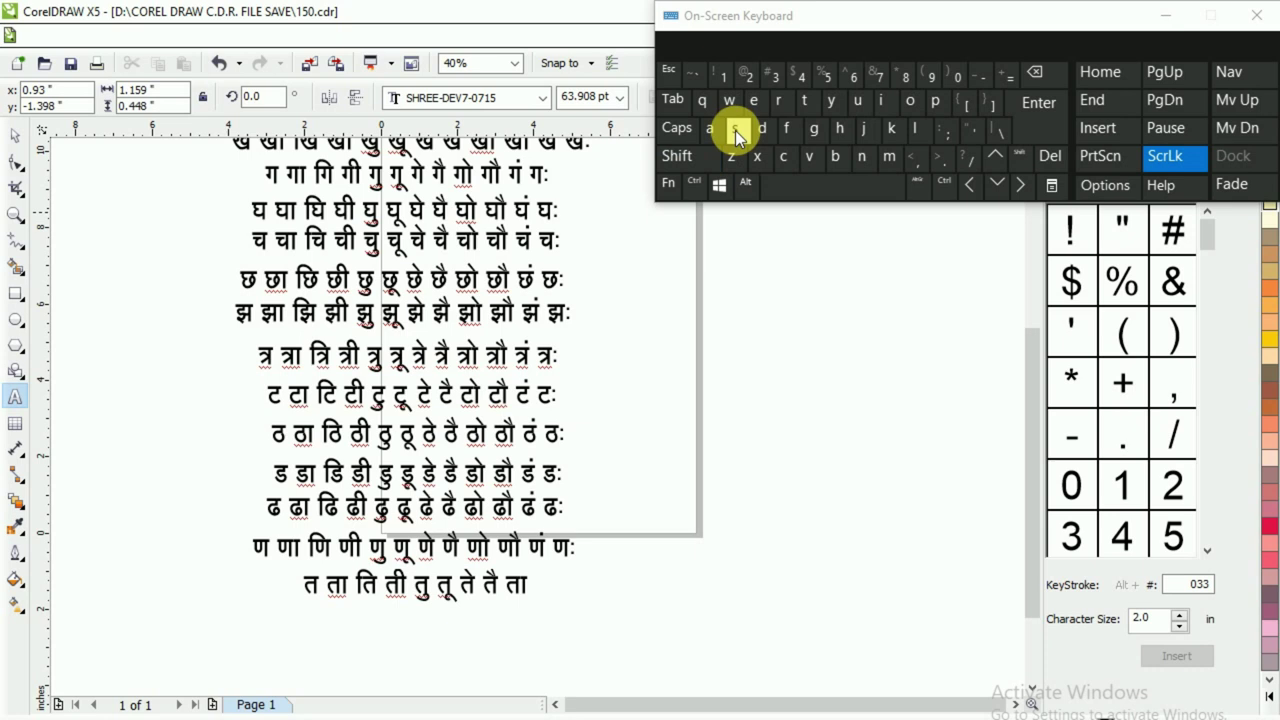
{"action": "left_click", "coordinate": [735, 130]}
{"action": "left_click", "coordinate": [824, 189]}
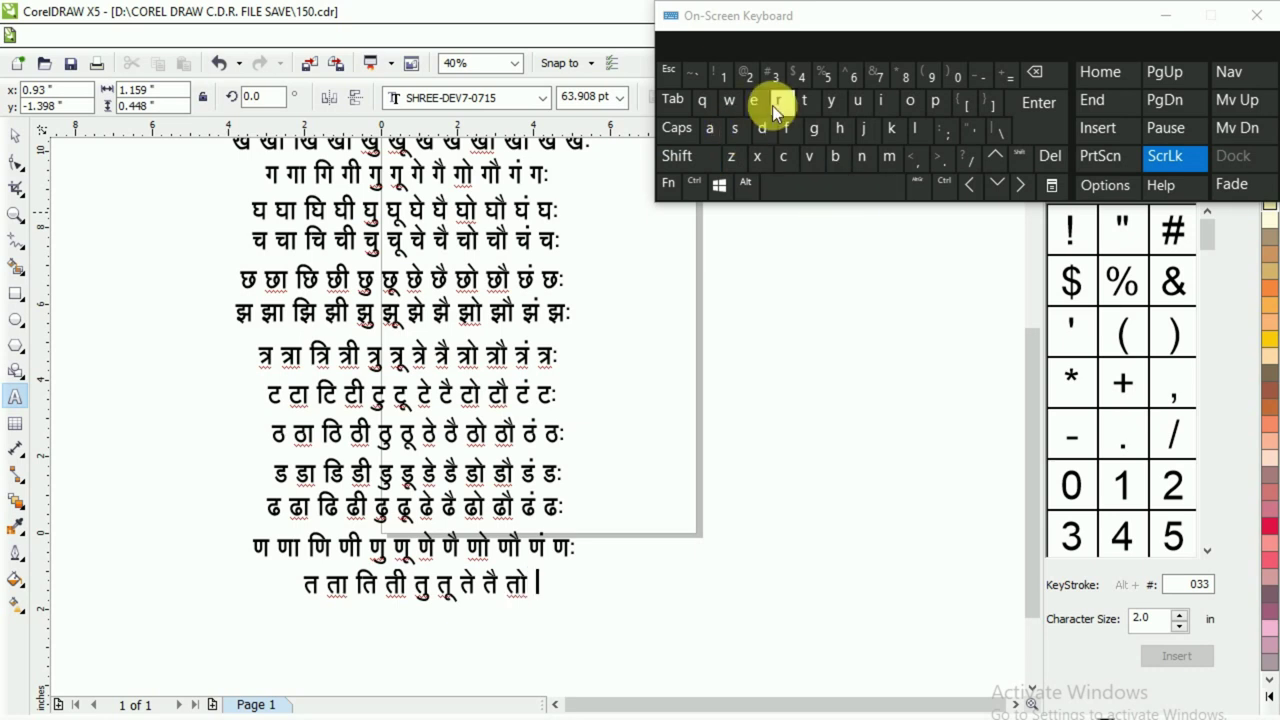
{"action": "left_click", "coordinate": [776, 102]}
{"action": "left_click", "coordinate": [893, 128]}
{"action": "left_click", "coordinate": [739, 130], "text": "shift"}
- Complete the त line with the syllables तं and तः
{"action": "left_click", "coordinate": [828, 183]}
{"action": "left_click", "coordinate": [779, 103]}
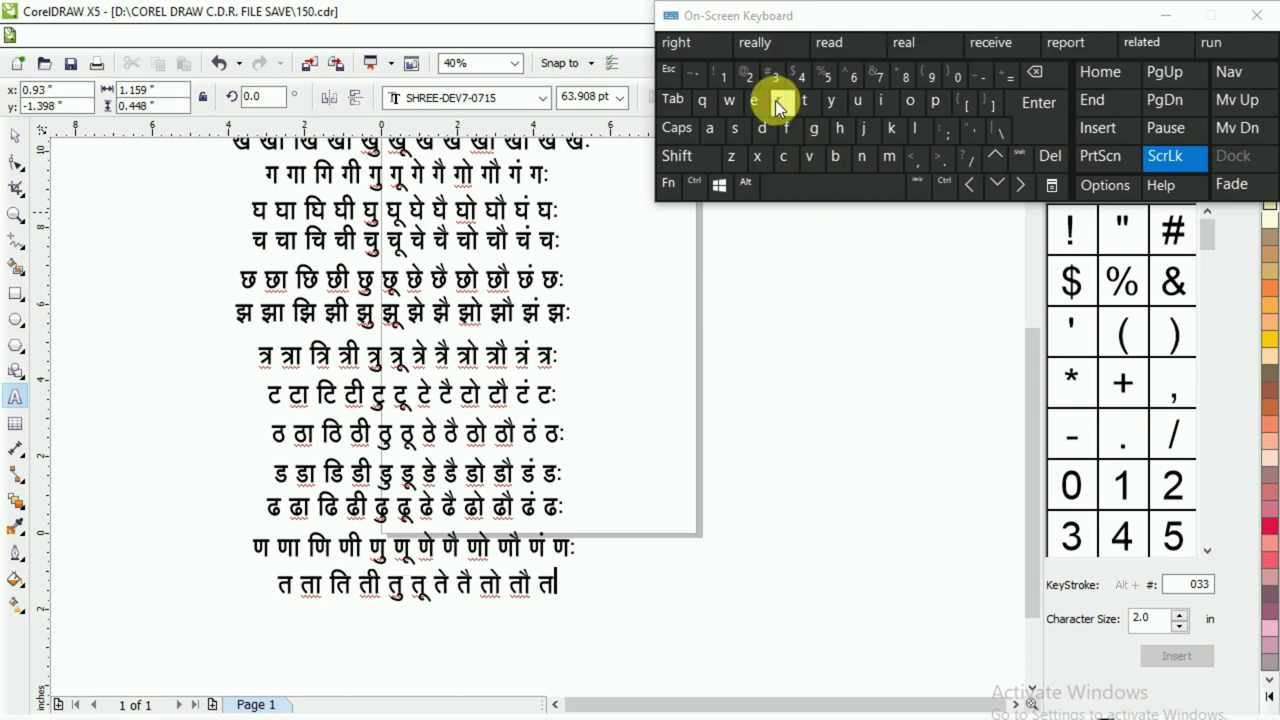
{"action": "left_click", "coordinate": [711, 128]}
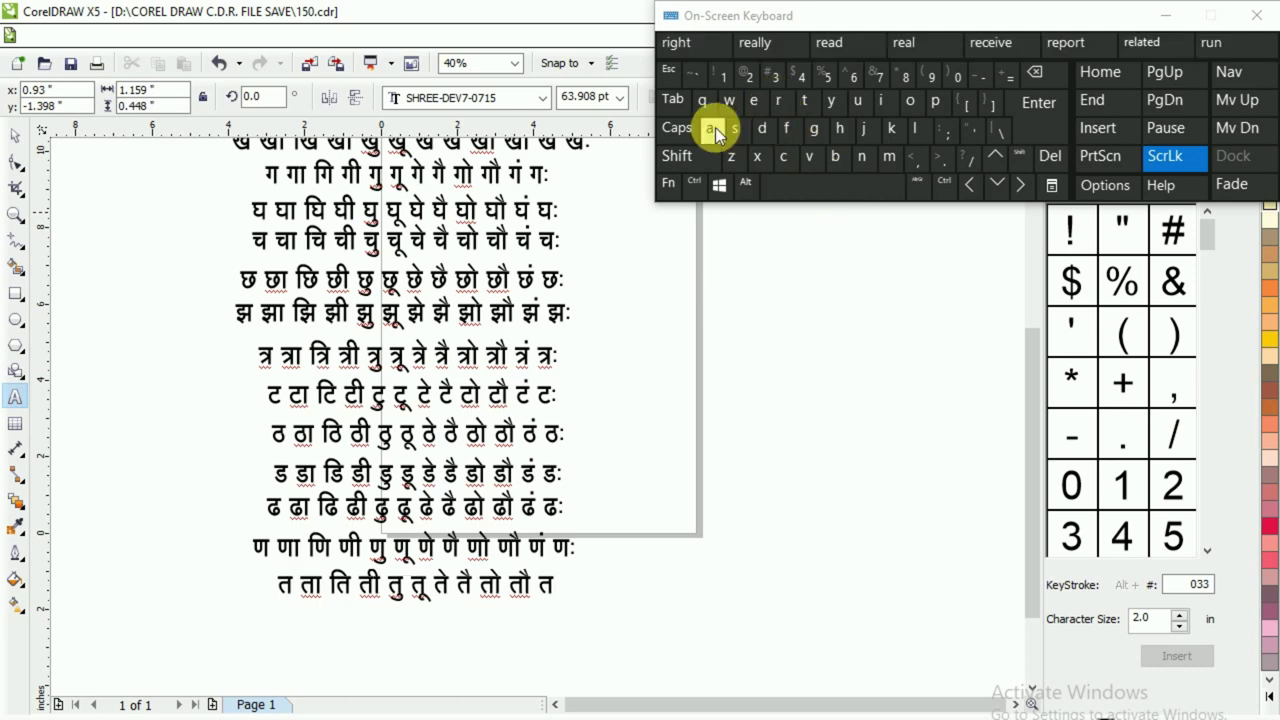
{"action": "left_click", "coordinate": [836, 187]}
{"action": "left_click", "coordinate": [785, 103]}
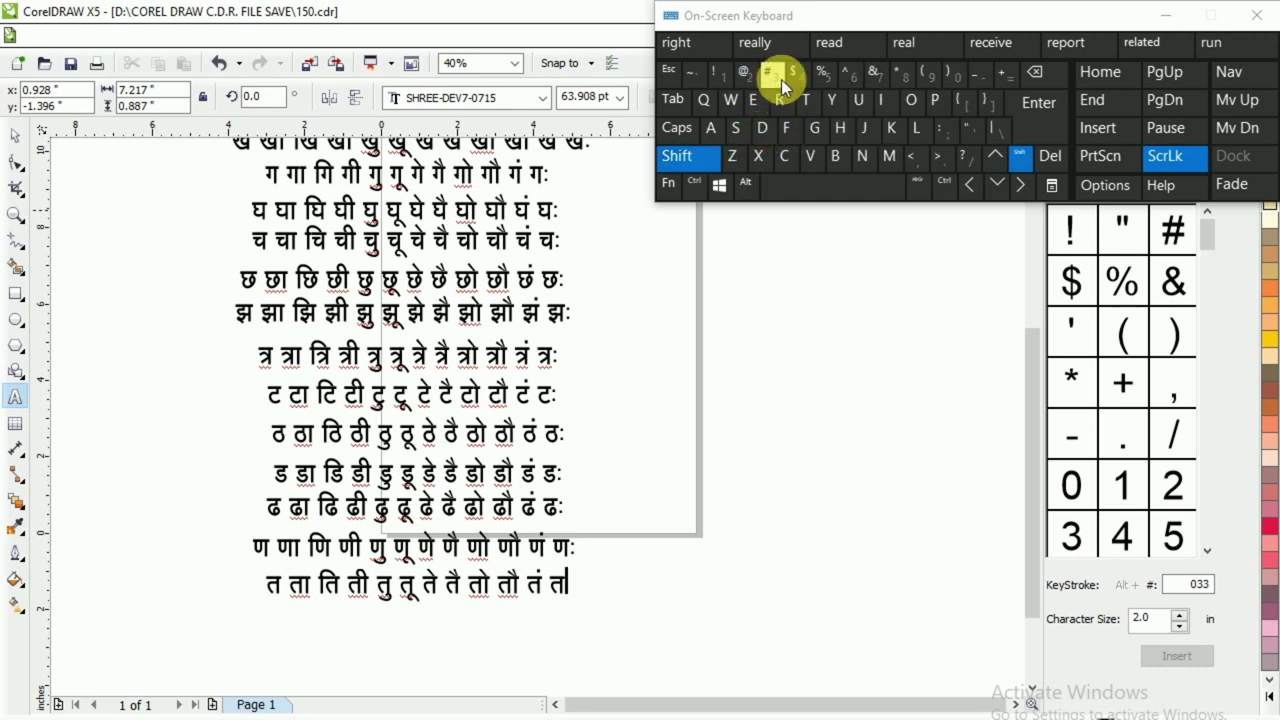
{"action": "left_click", "coordinate": [773, 73]}
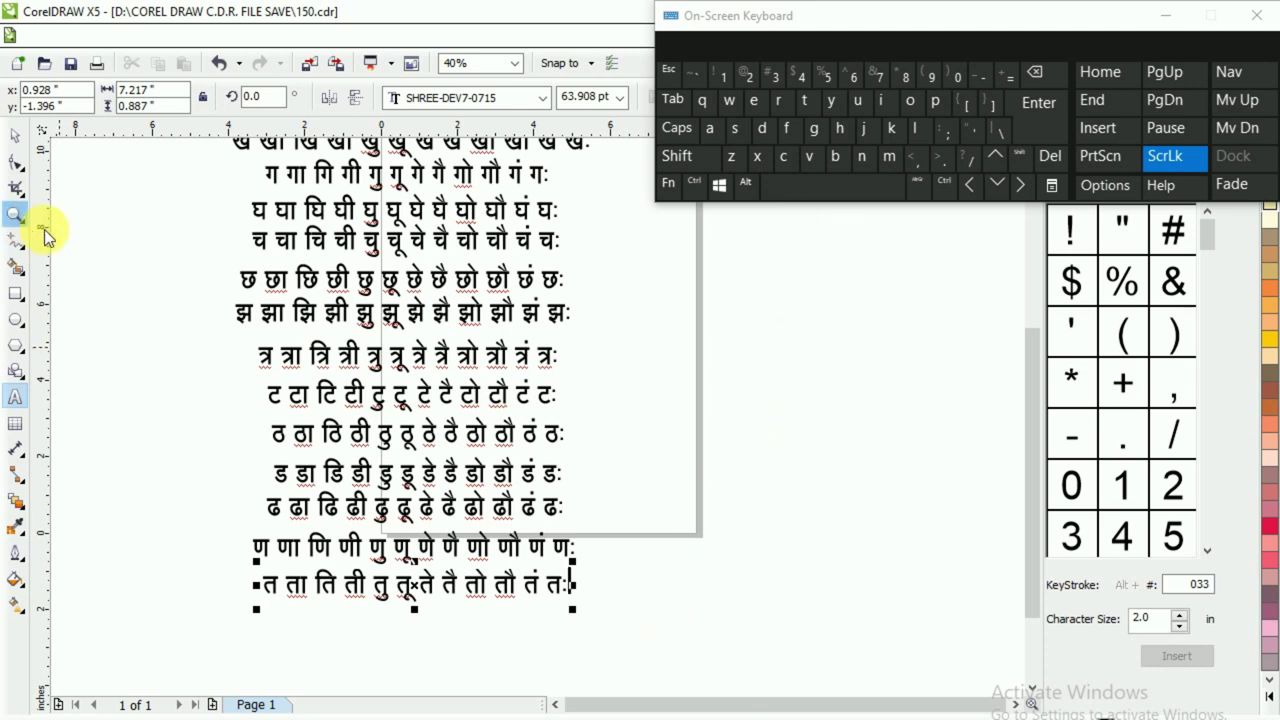
- Check the barakhadi chart in the browser for the consonant after त and place a copy of the त line below it in CorelDRAW
{"action": "left_click", "coordinate": [14, 140]}
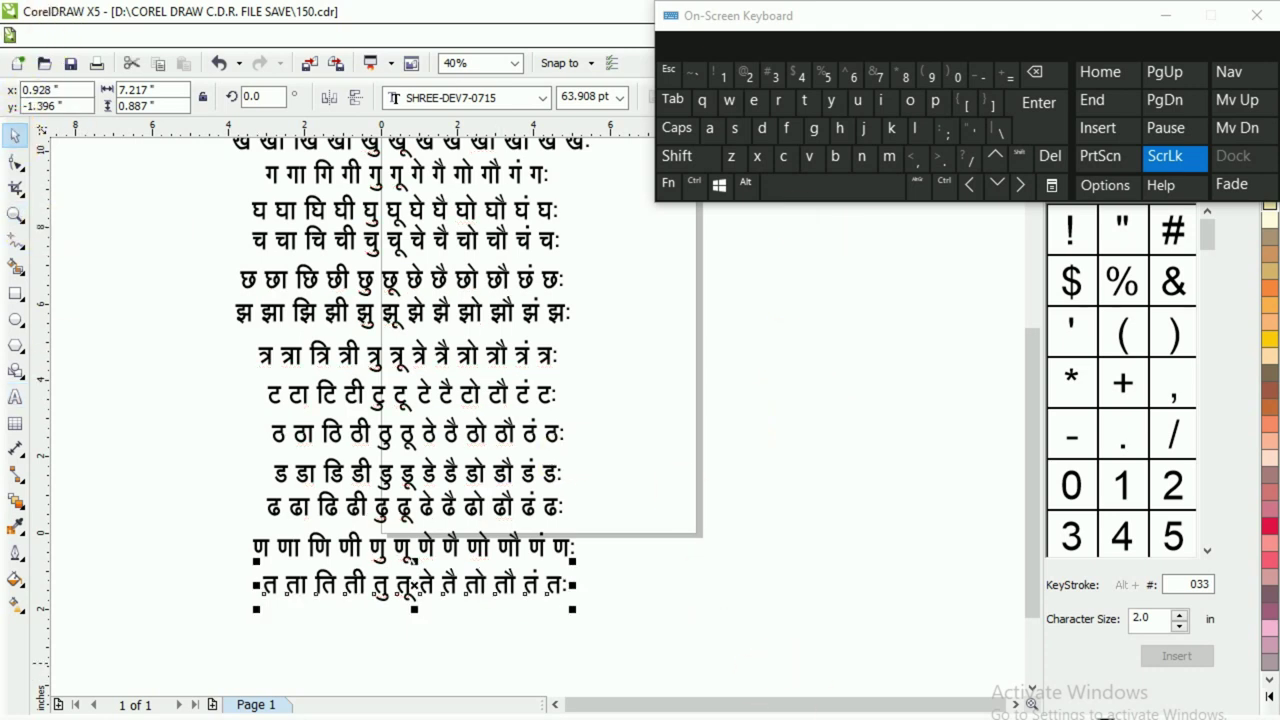
{"action": "key", "text": "alt+Tab"}
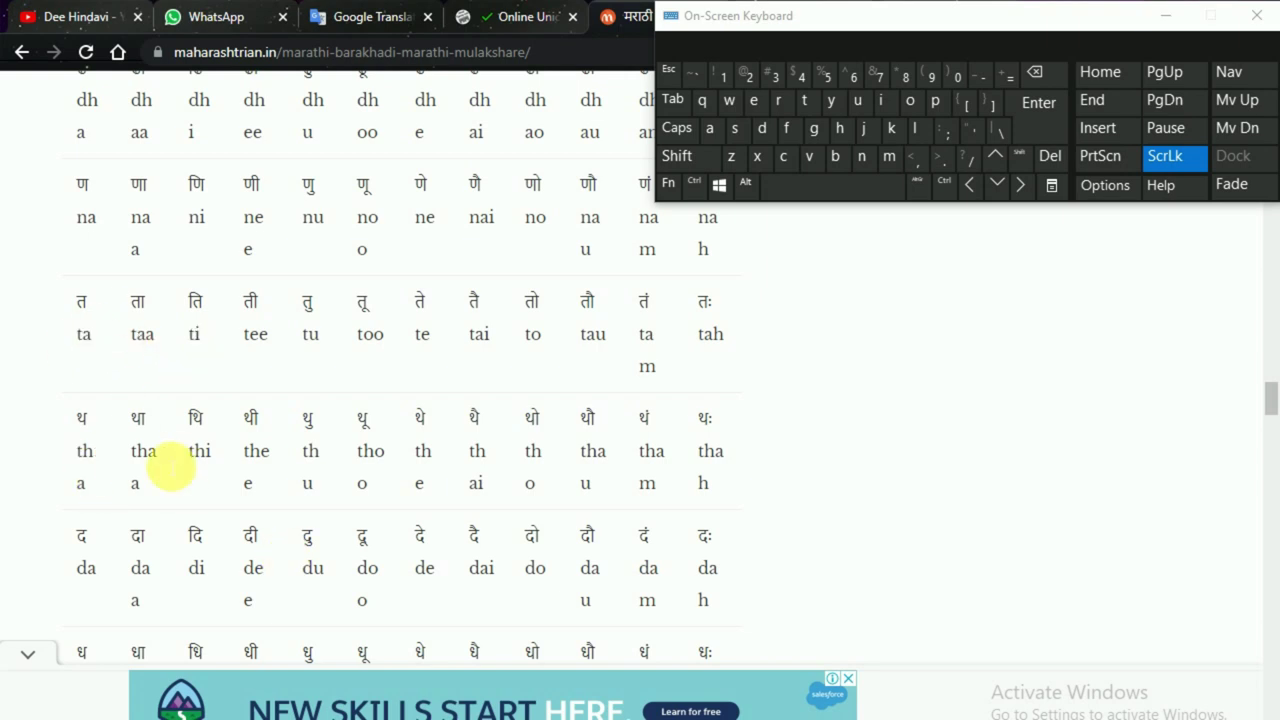
{"action": "key", "text": "alt+Tab"}
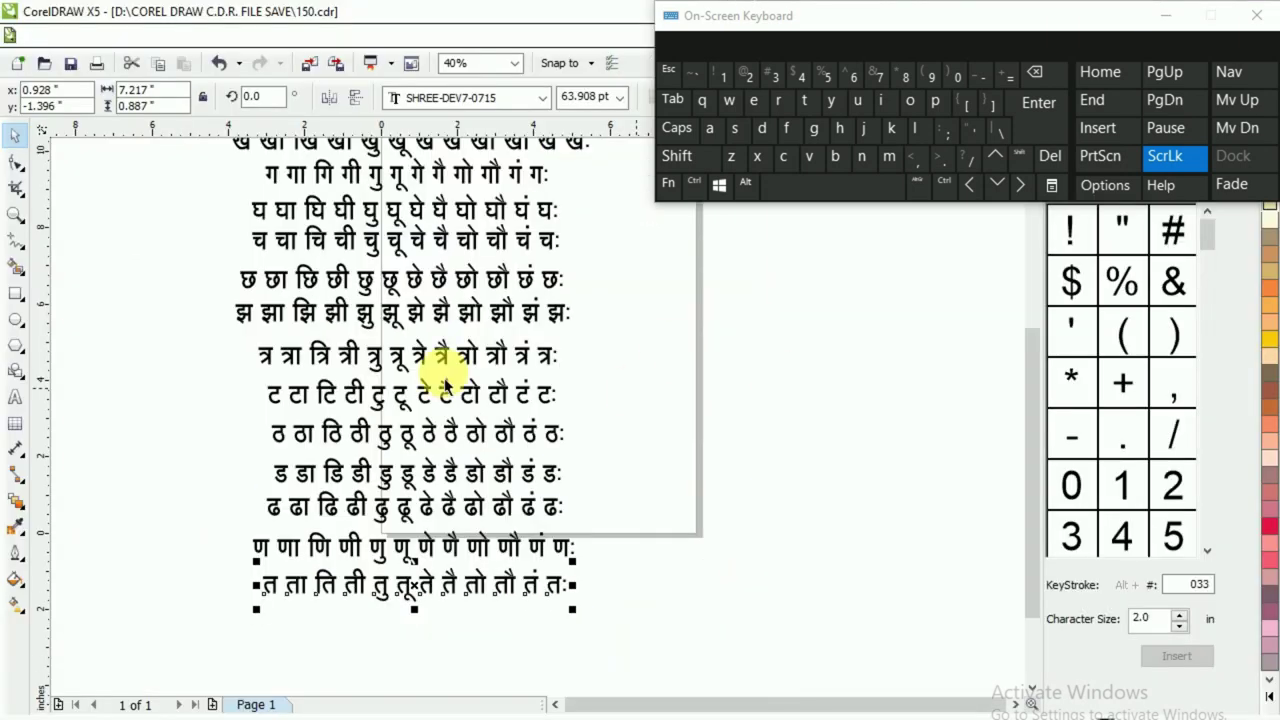
{"action": "left_click_drag", "start_coordinate": [428, 590], "coordinate": [422, 622]}
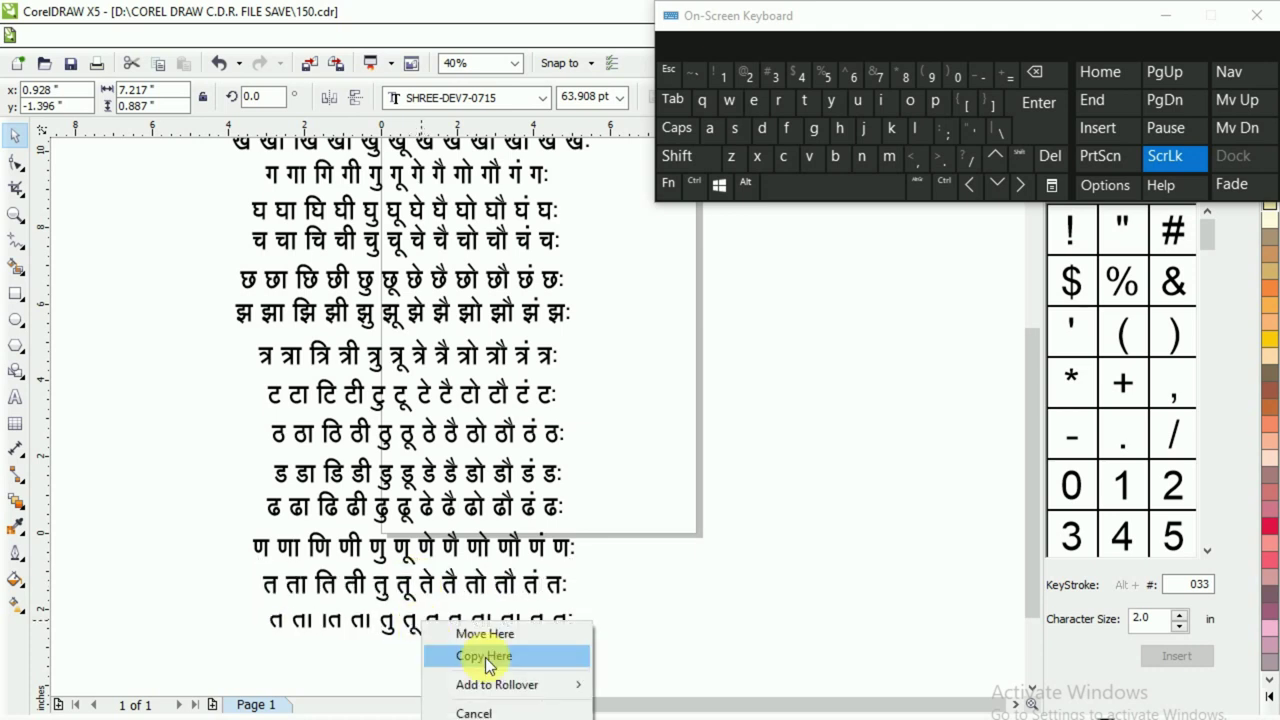
{"action": "left_click", "coordinate": [481, 656]}
- Replace the text of the copied bottom line with the syllables थ and था
{"action": "key", "text": "F8"}
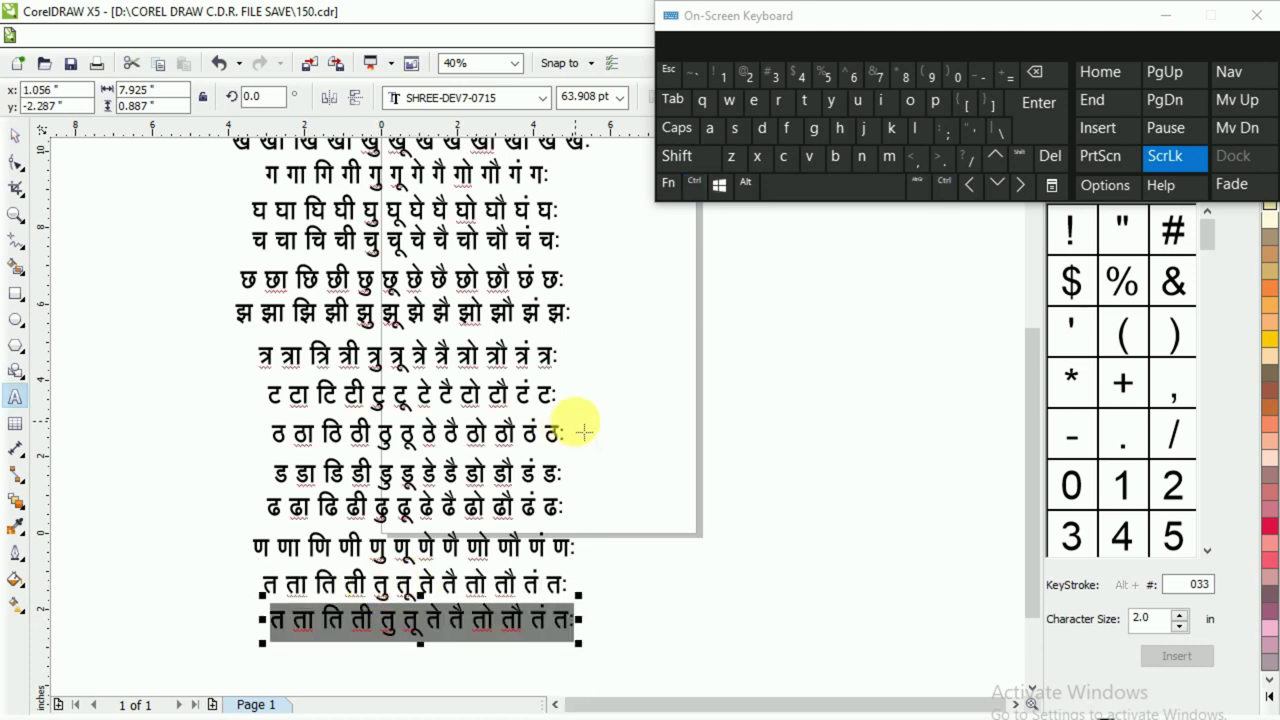
{"action": "key", "text": "shift"}
{"action": "left_click", "coordinate": [787, 135]}
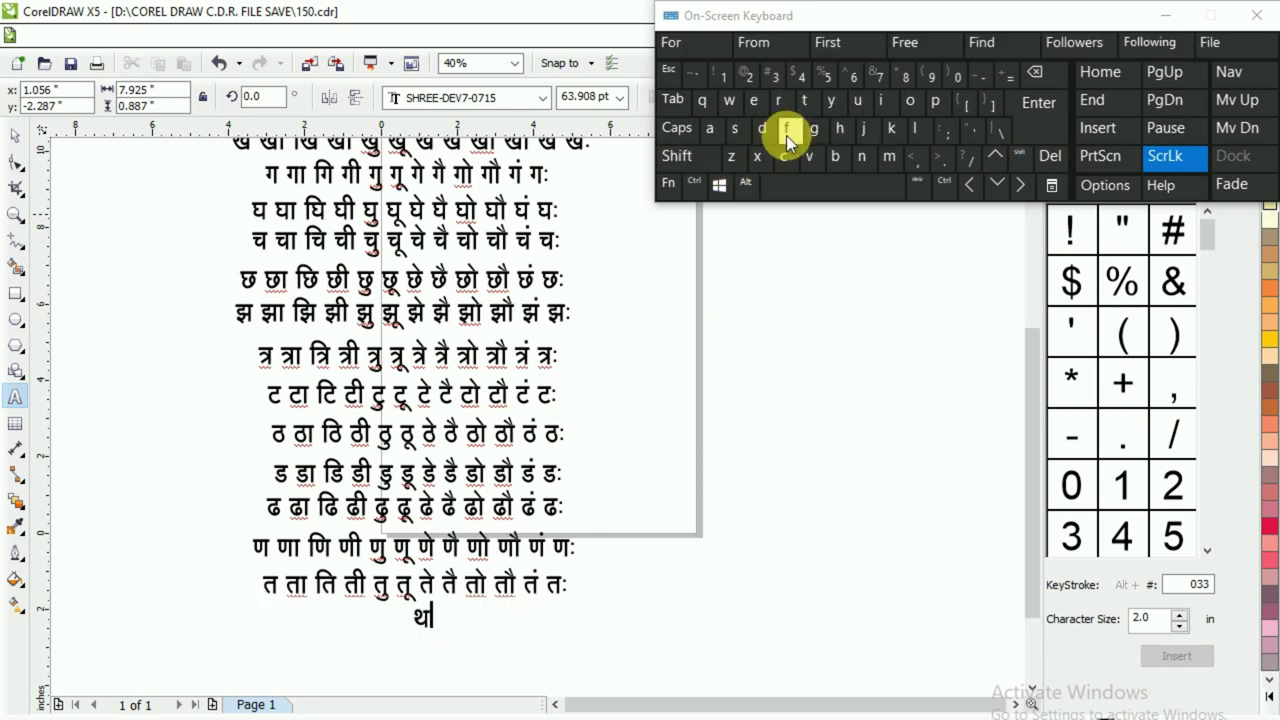
{"action": "left_click", "coordinate": [787, 135]}
{"action": "left_click", "coordinate": [793, 136]}
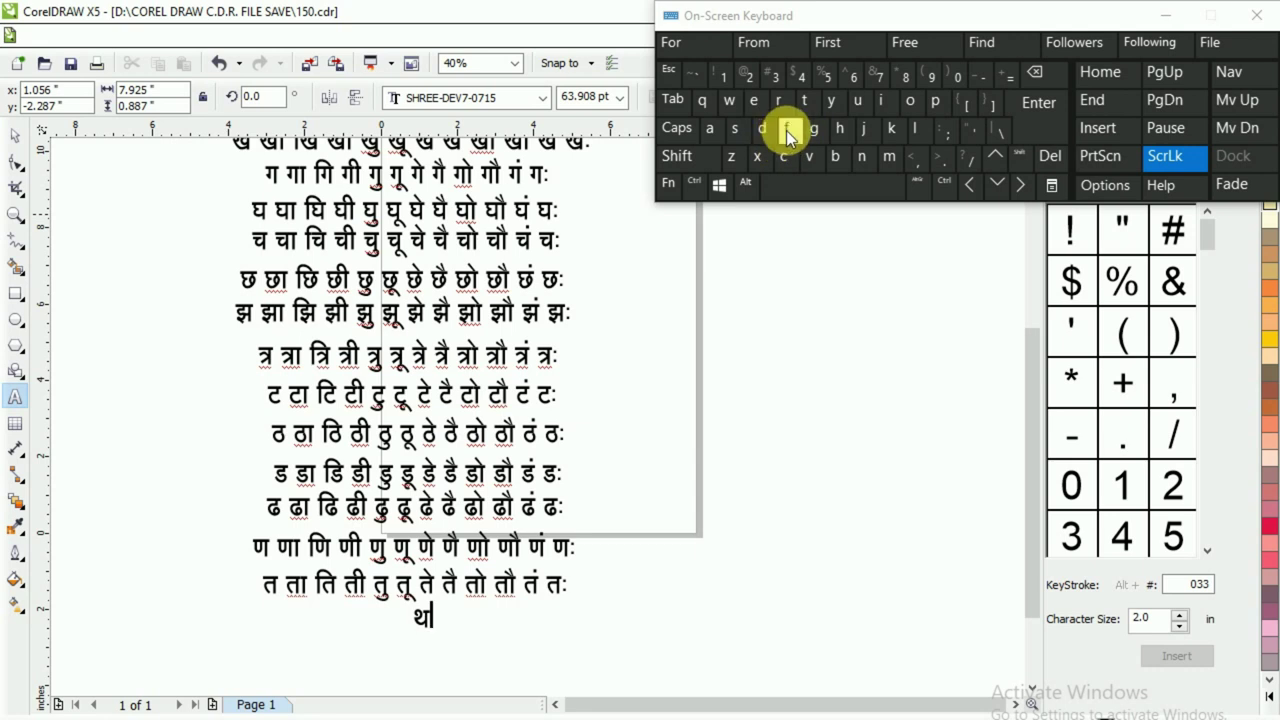
{"action": "left_click", "coordinate": [815, 189]}
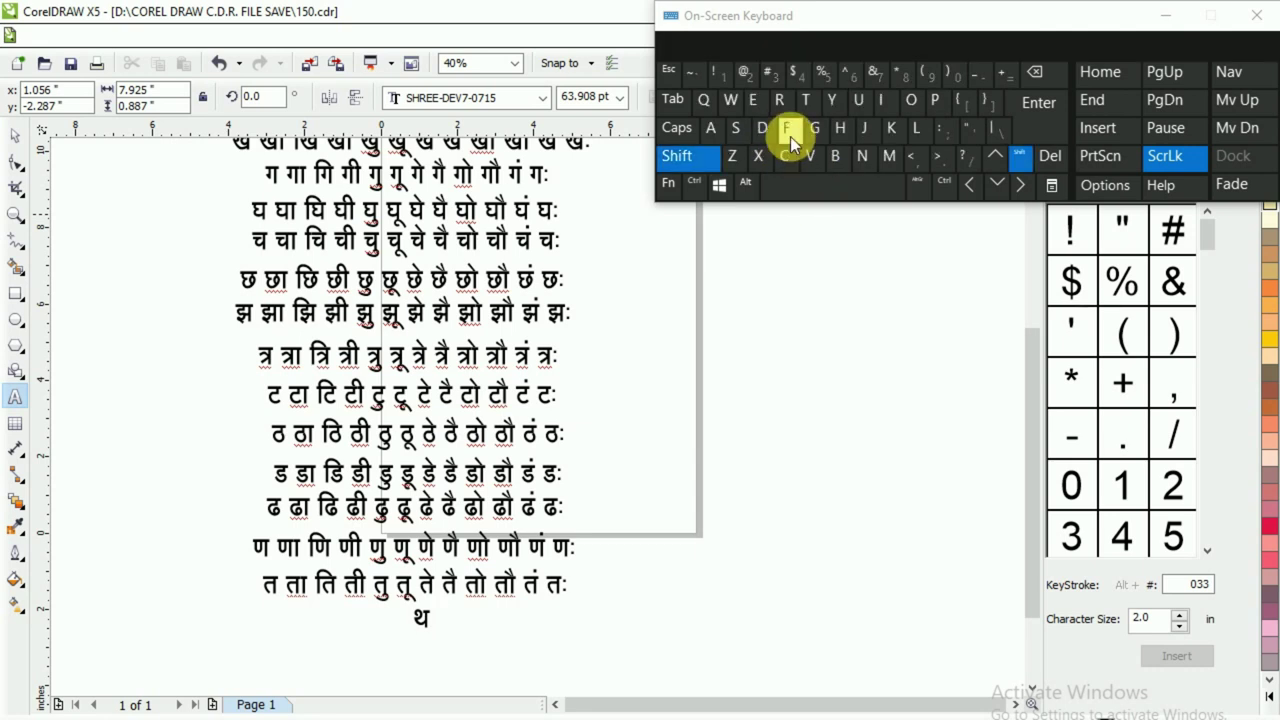
{"action": "left_click", "coordinate": [789, 131], "text": "shift"}
{"action": "left_click", "coordinate": [851, 181]}
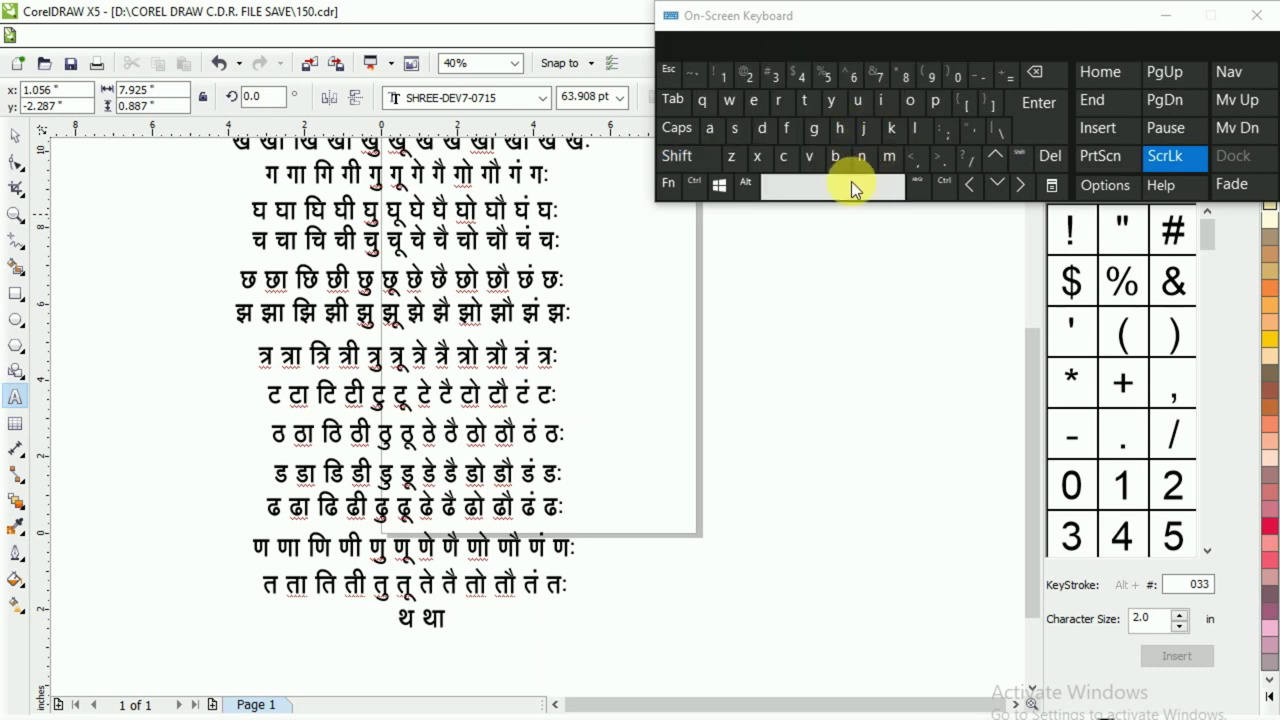
- Append the syllables थि and थी to the थ line
{"action": "left_click", "coordinate": [793, 131]}
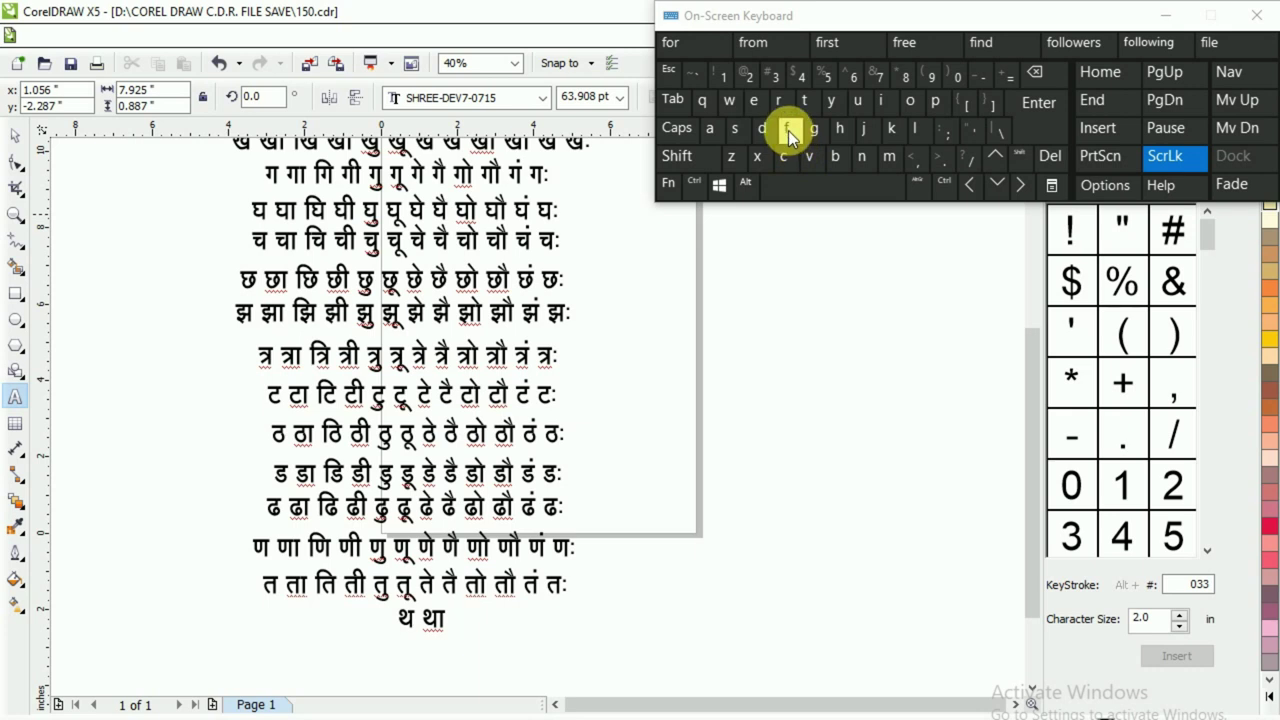
{"action": "left_click", "coordinate": [789, 131]}
{"action": "left_click", "coordinate": [790, 133]}
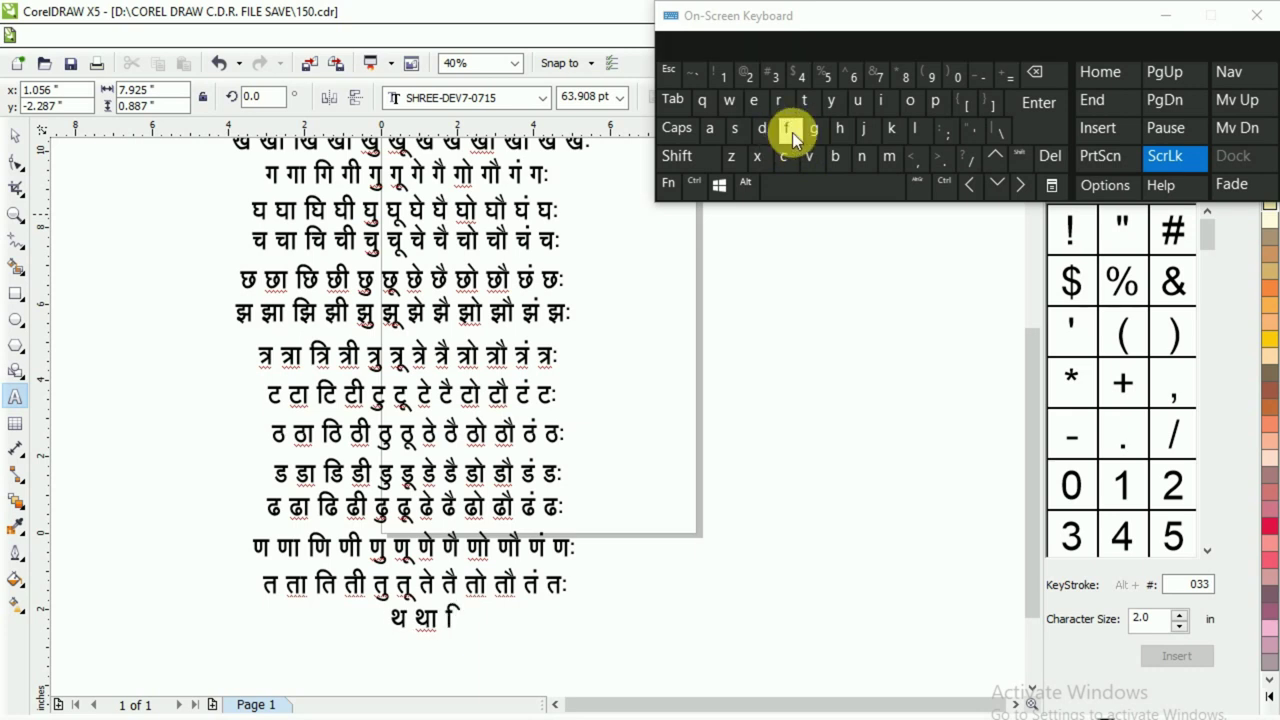
{"action": "left_click", "coordinate": [791, 138]}
{"action": "left_click", "coordinate": [791, 138], "text": "shift"}
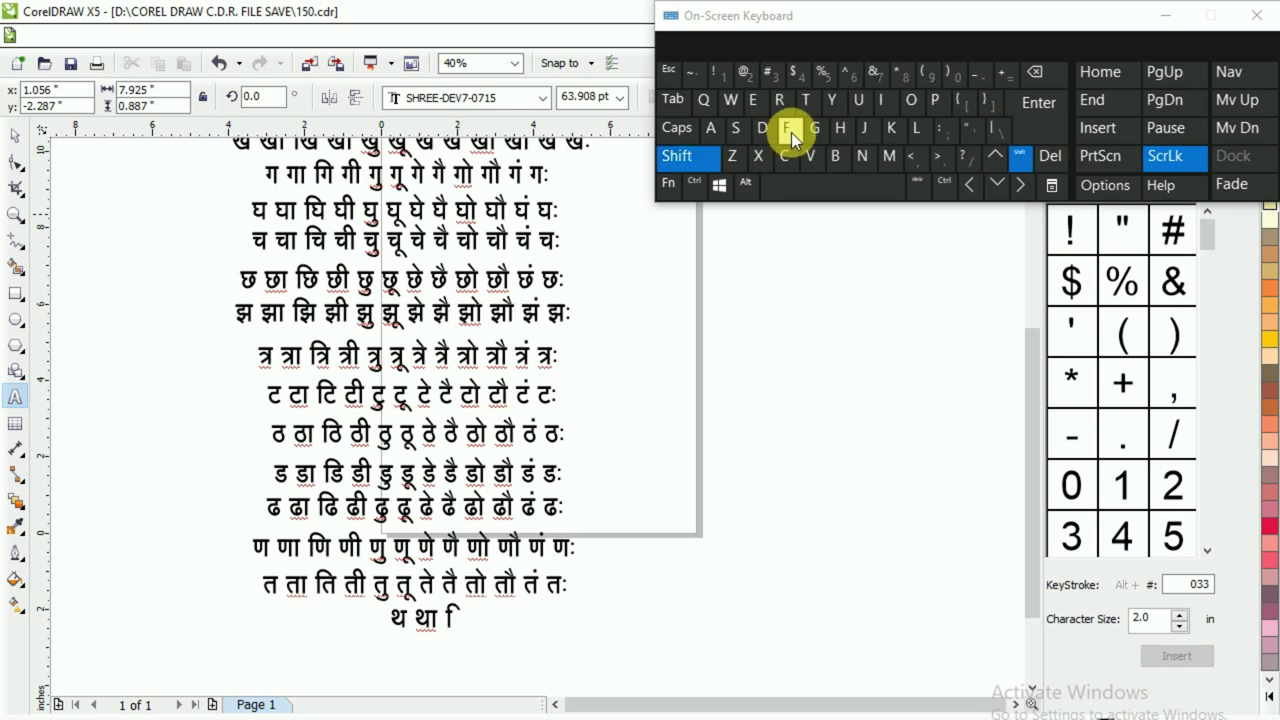
{"action": "left_click", "coordinate": [790, 133]}
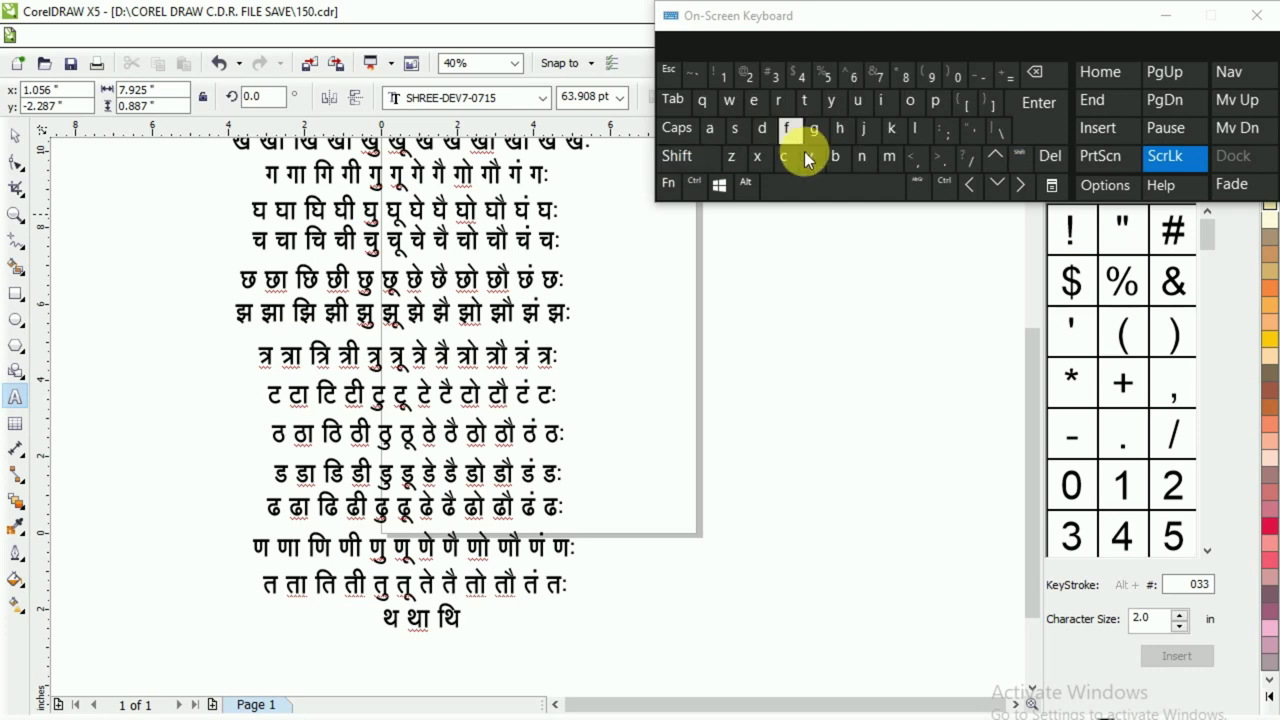
{"action": "left_click", "coordinate": [810, 190]}
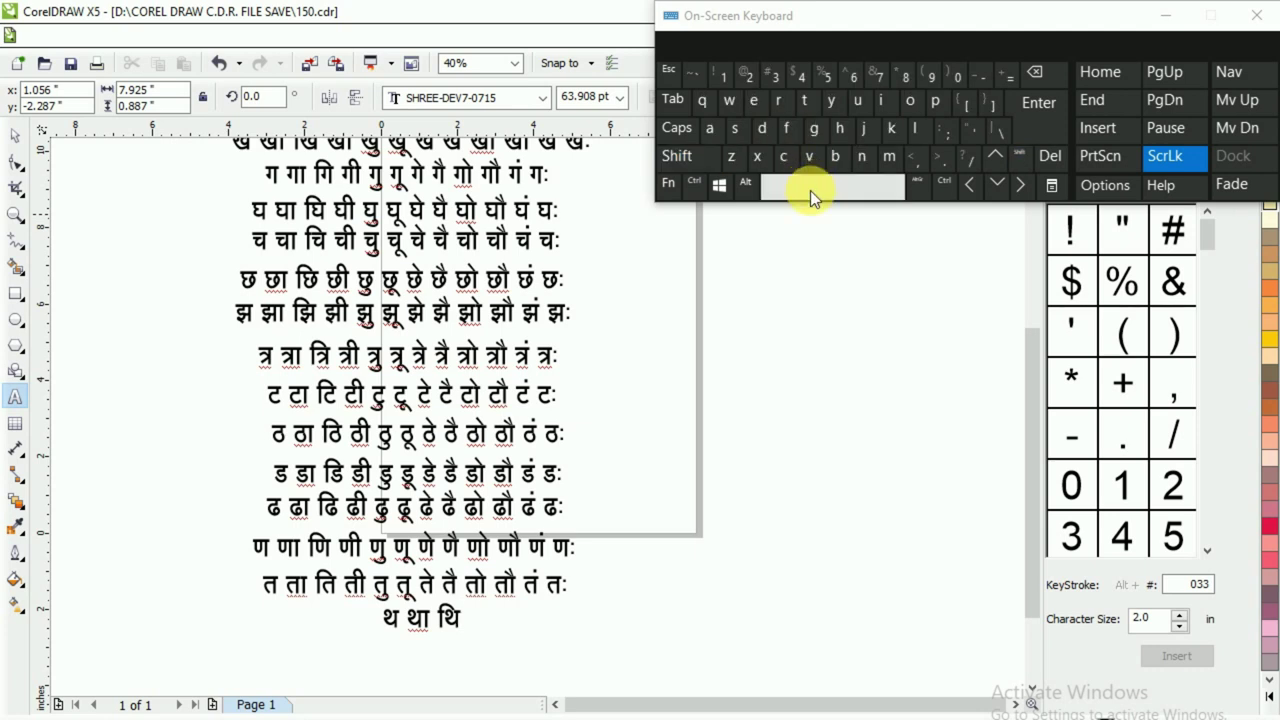
{"action": "left_click", "coordinate": [787, 133], "text": "shift"}
{"action": "left_click", "coordinate": [838, 140]}
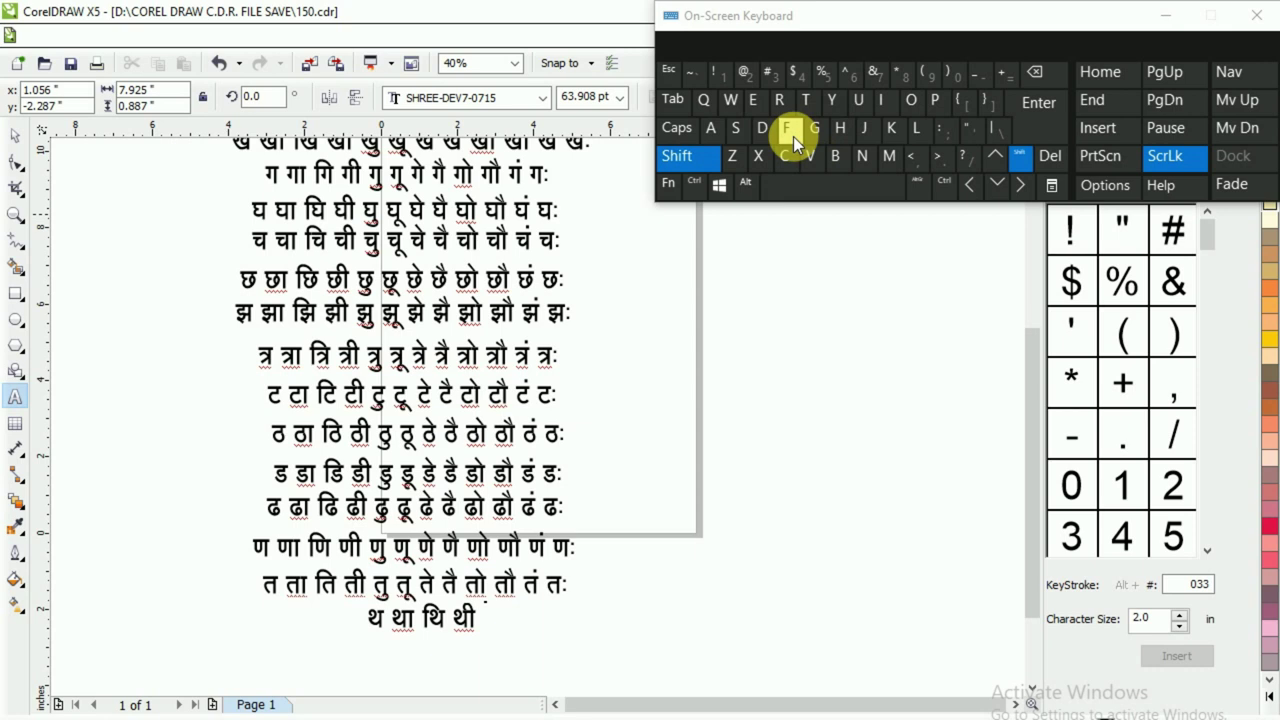
- Append the syllables थु and थू to the थ line
{"action": "left_click", "coordinate": [793, 136], "text": "shift"}
{"action": "left_click", "coordinate": [704, 108]}
{"action": "left_click", "coordinate": [790, 184]}
{"action": "left_click", "coordinate": [791, 134], "text": "shift"}
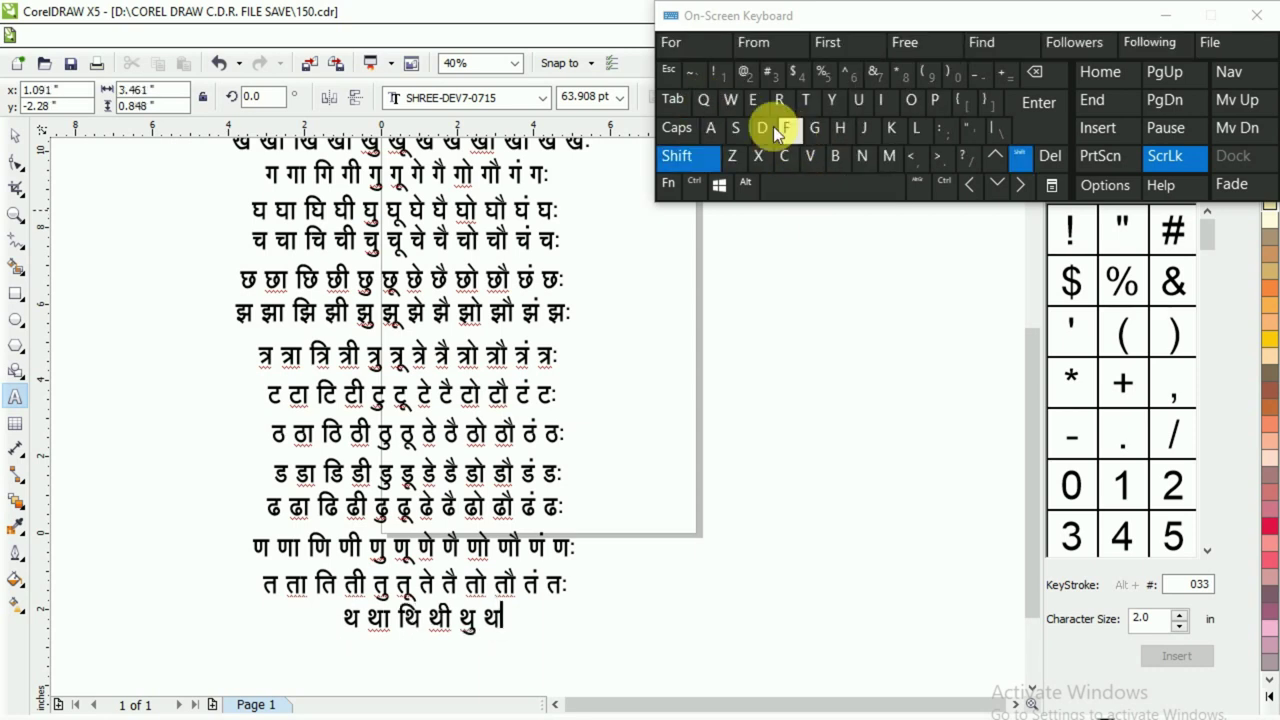
{"action": "left_click", "coordinate": [730, 100], "text": "shift"}
- Append the syllables थे and थै to the थ line
{"action": "left_click", "coordinate": [792, 183]}
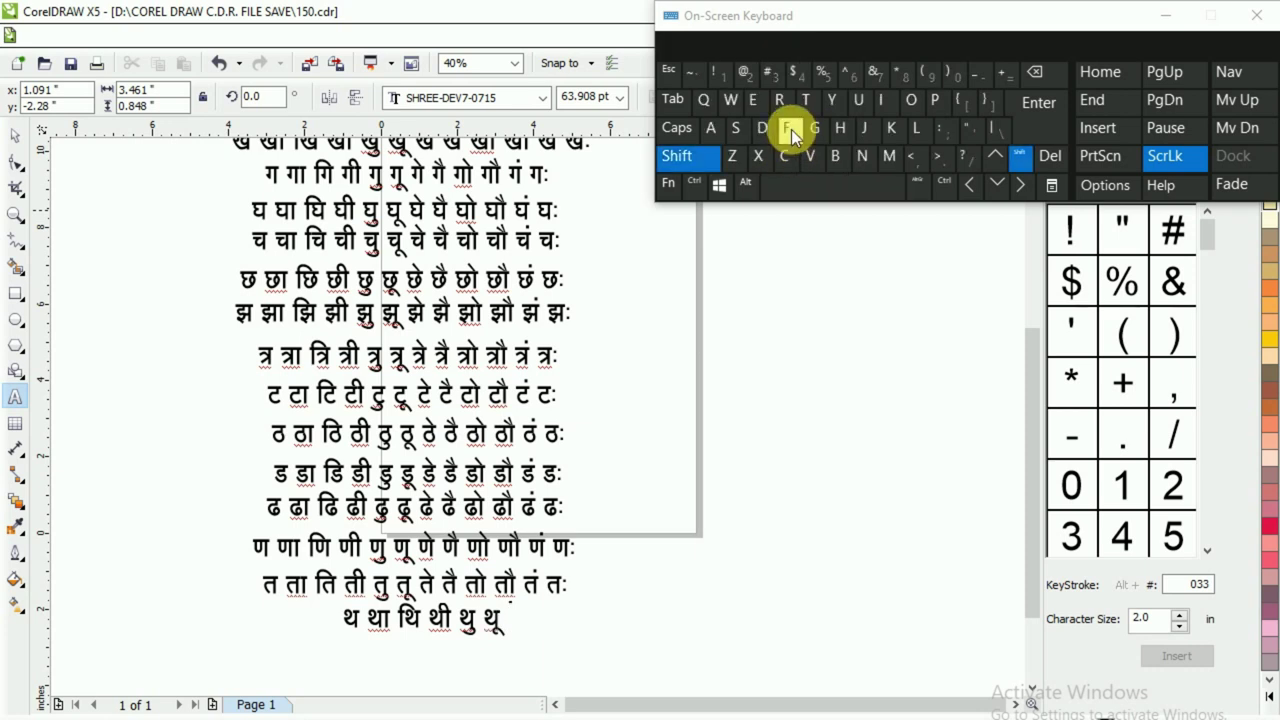
{"action": "left_click", "coordinate": [789, 129], "text": "shift"}
{"action": "left_click", "coordinate": [740, 124]}
{"action": "left_click", "coordinate": [822, 189]}
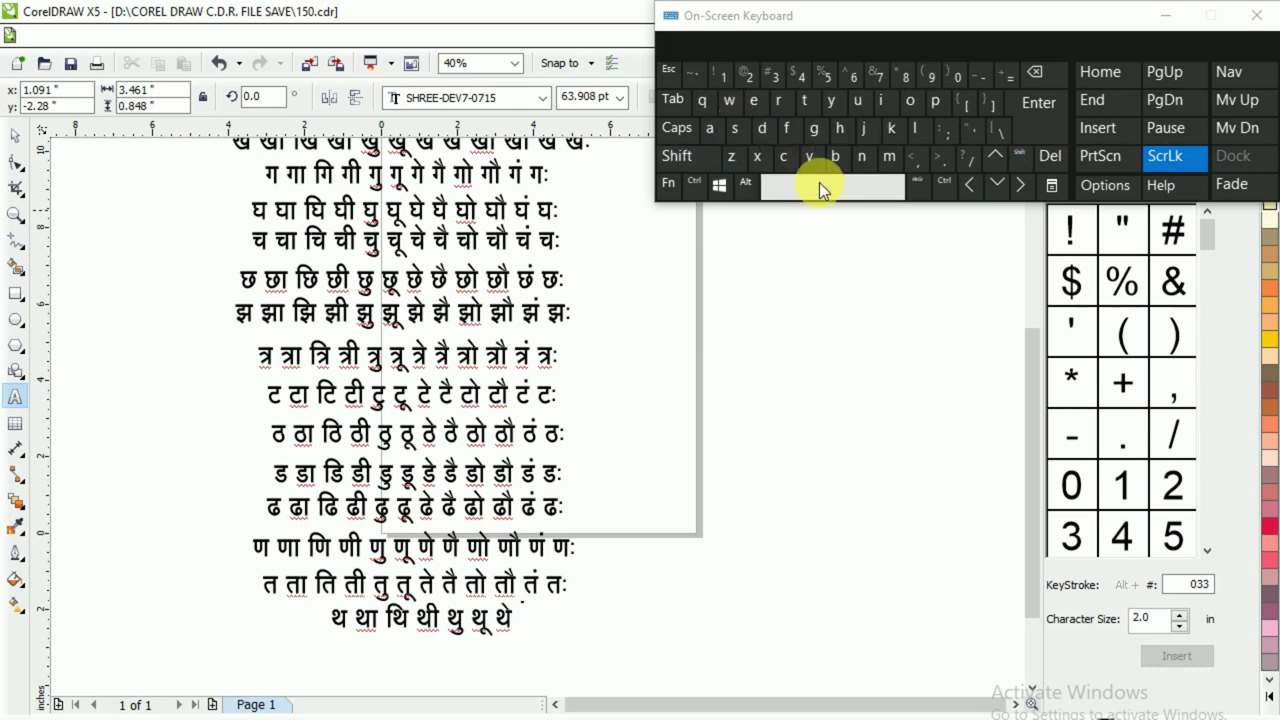
{"action": "left_click", "coordinate": [788, 130], "text": "shift"}
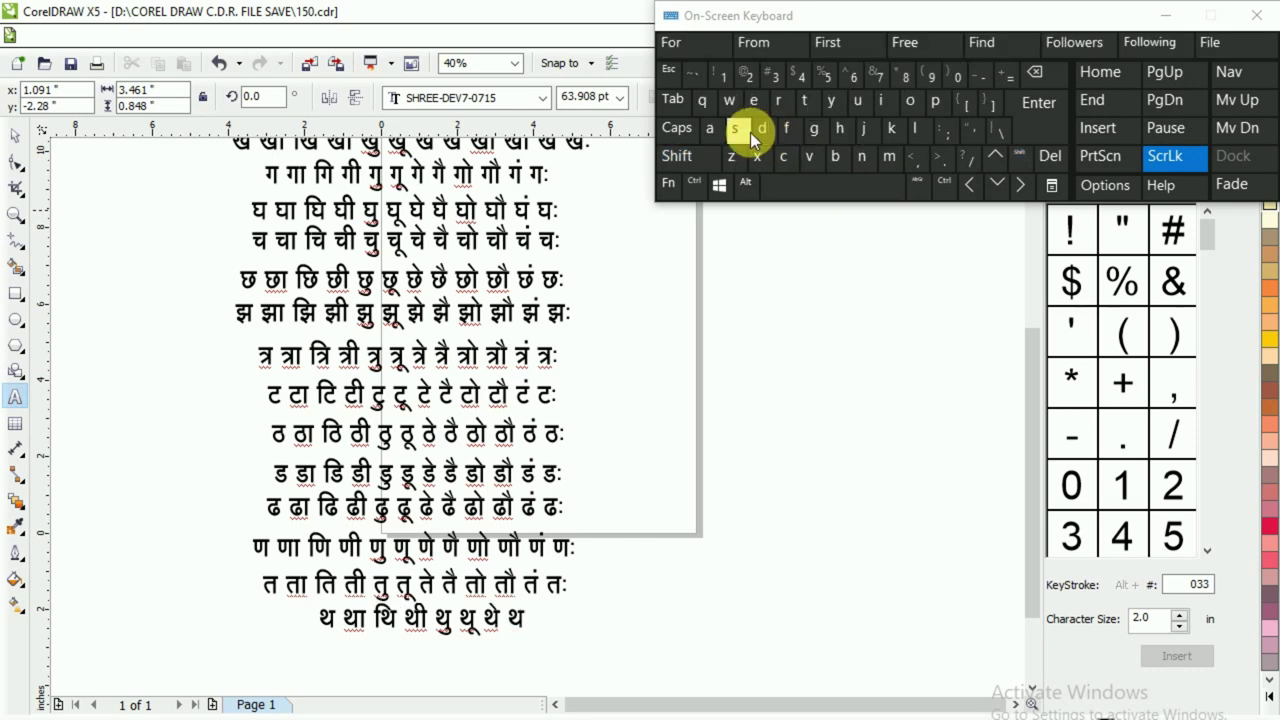
- Append the syllables थो and थौ to the थ line
{"action": "left_click", "coordinate": [830, 190]}
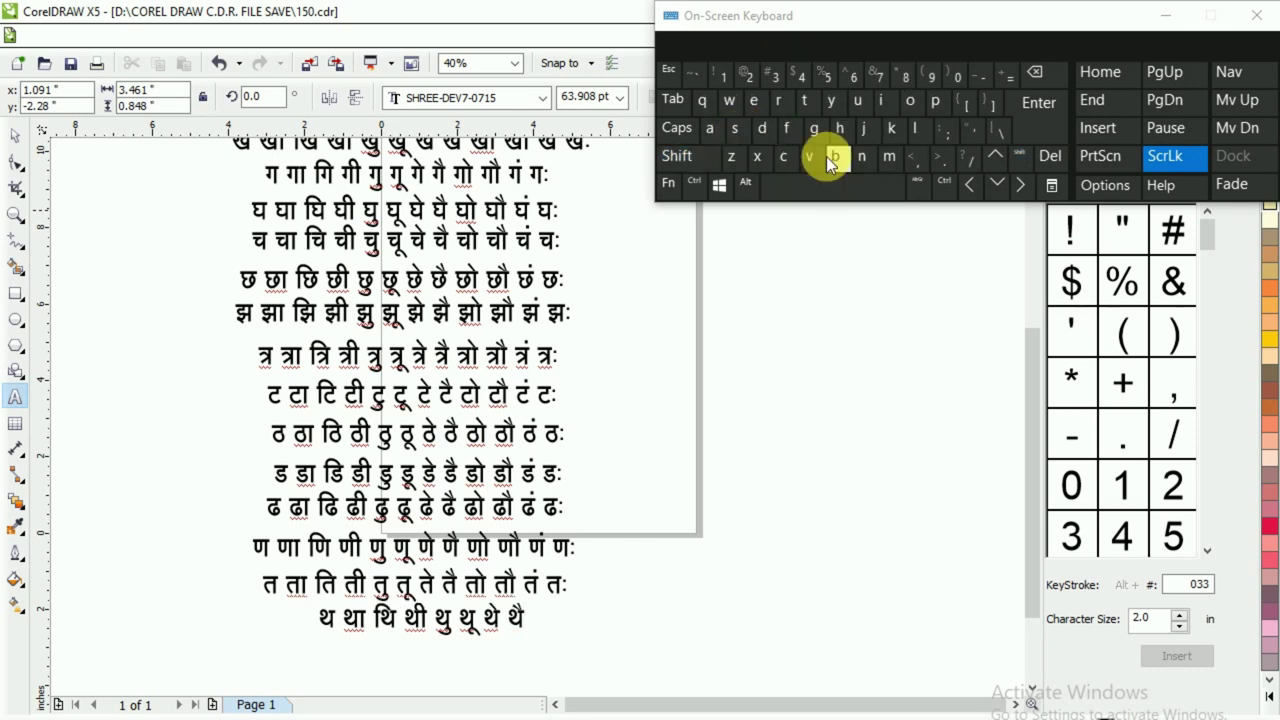
{"action": "left_click", "coordinate": [788, 133]}
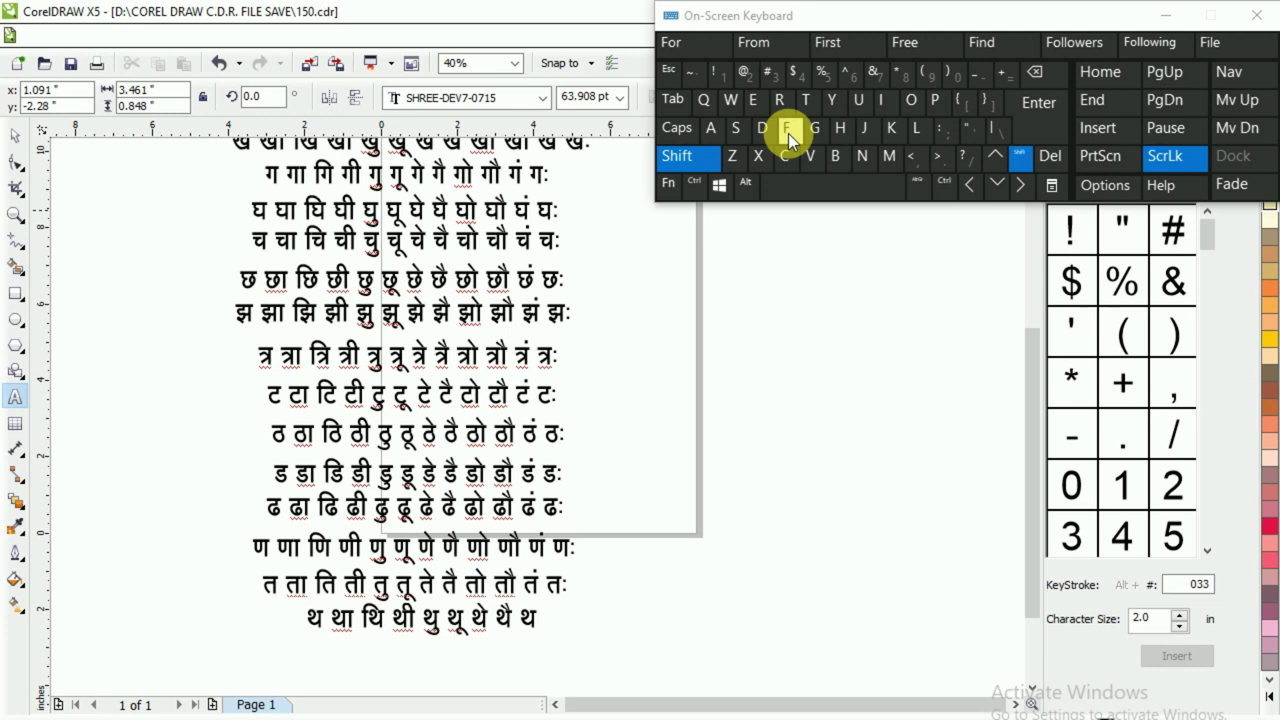
{"action": "left_click", "coordinate": [893, 133]}
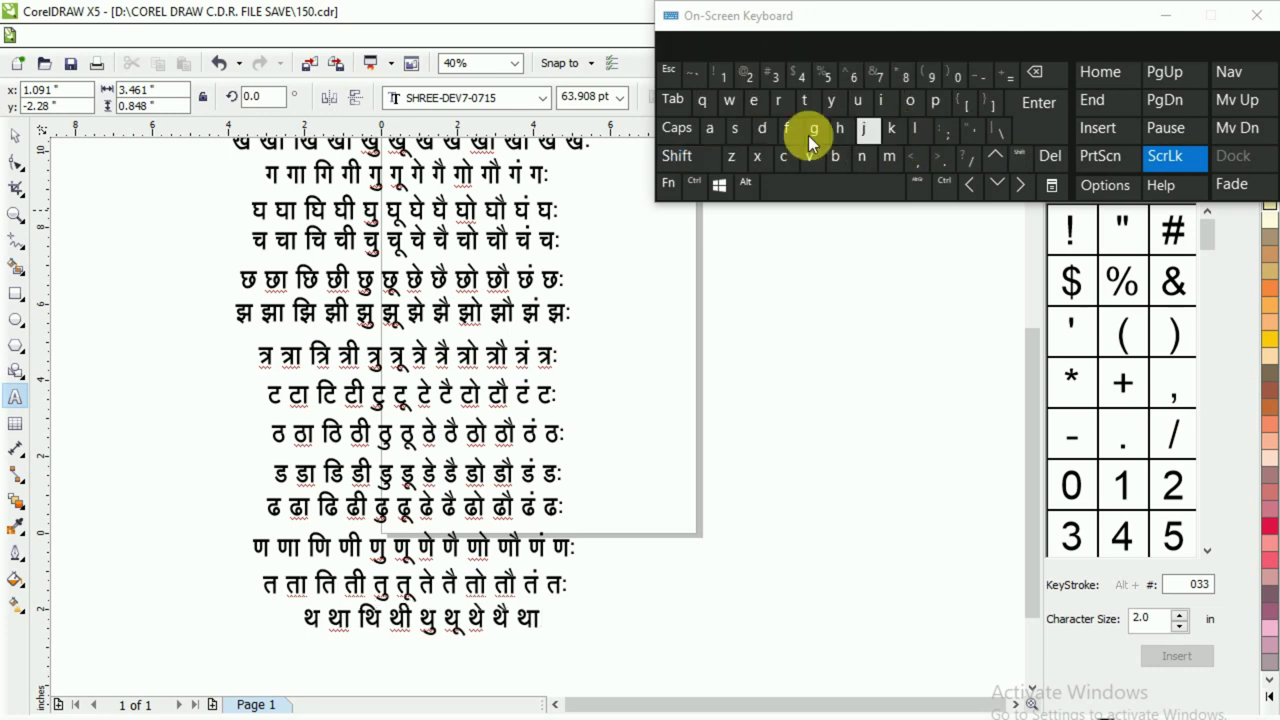
{"action": "left_click", "coordinate": [743, 133]}
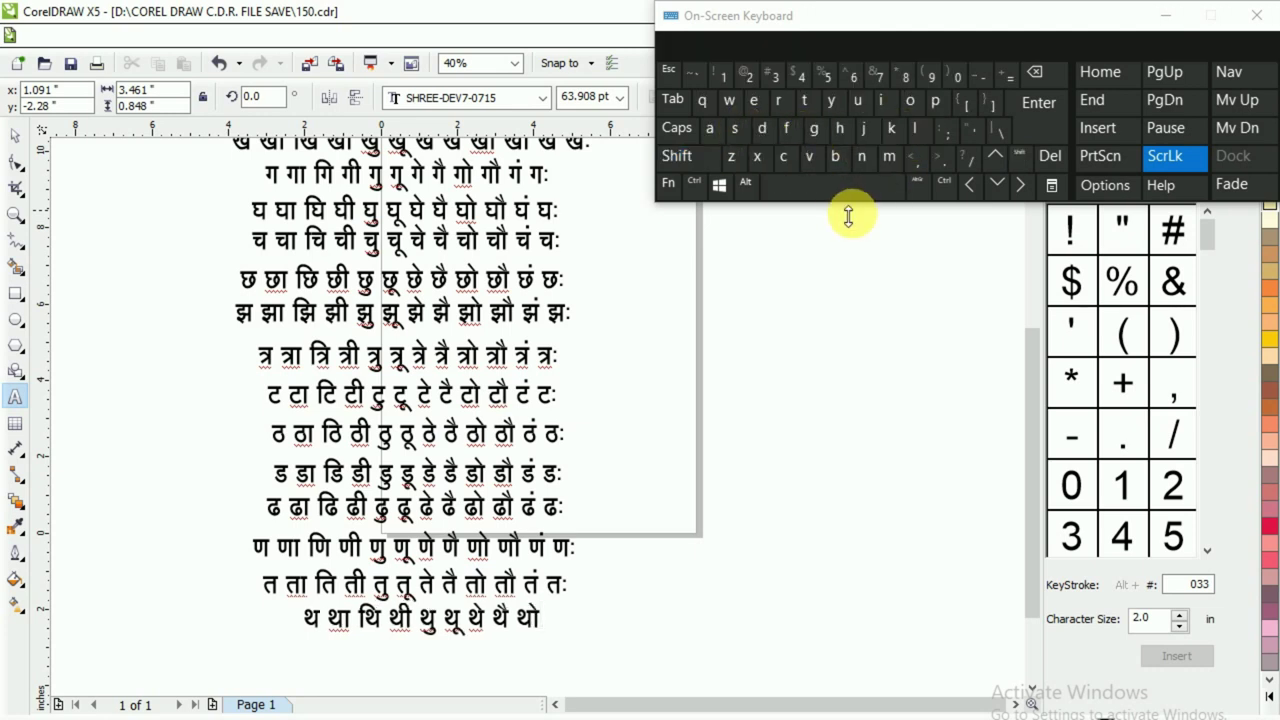
{"action": "left_click", "coordinate": [841, 194]}
{"action": "left_click", "coordinate": [788, 128], "text": "shift"}
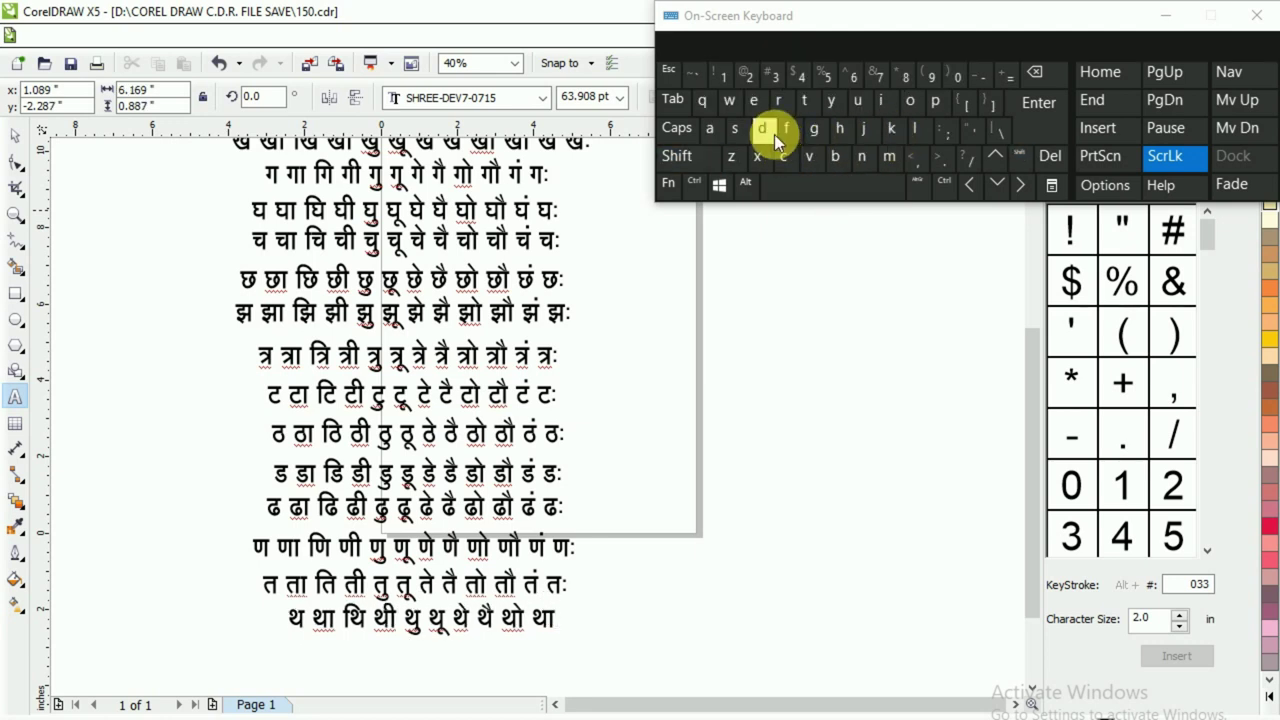
{"action": "left_click", "coordinate": [737, 133], "text": "shift"}
- Append the syllable थं to the थ line
{"action": "left_click", "coordinate": [813, 180]}
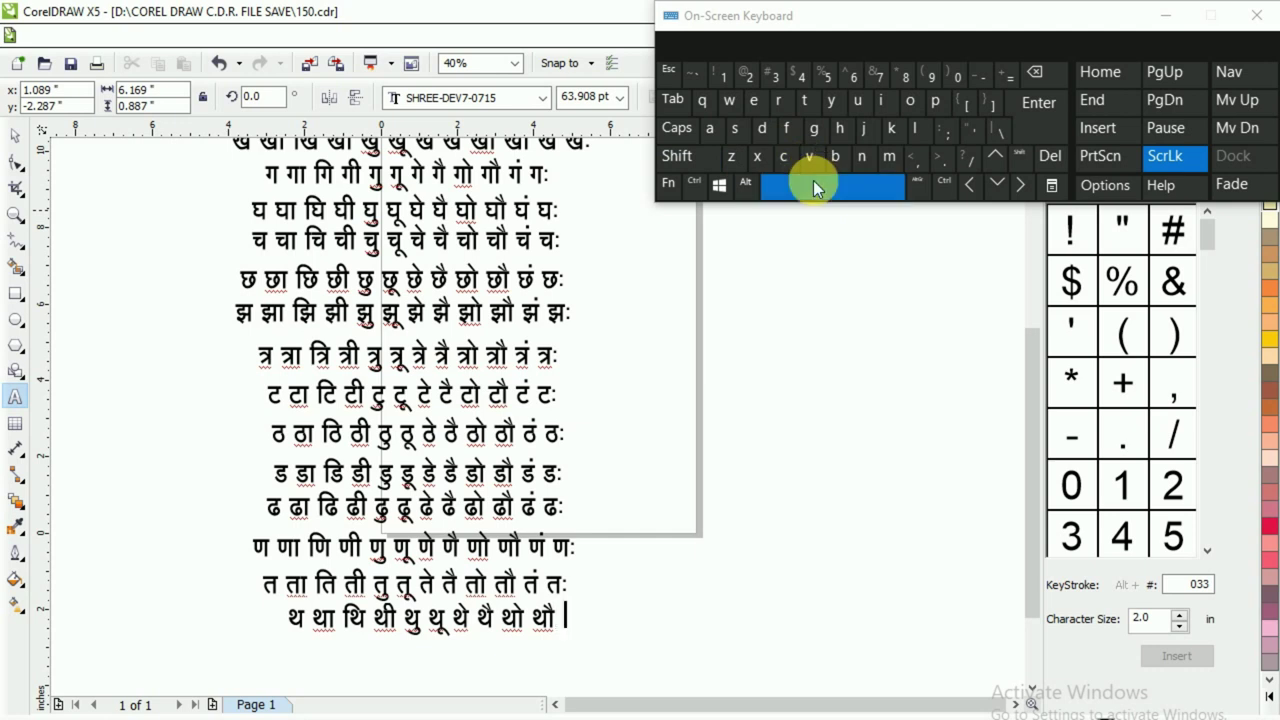
{"action": "left_click", "coordinate": [788, 128], "text": "shift"}
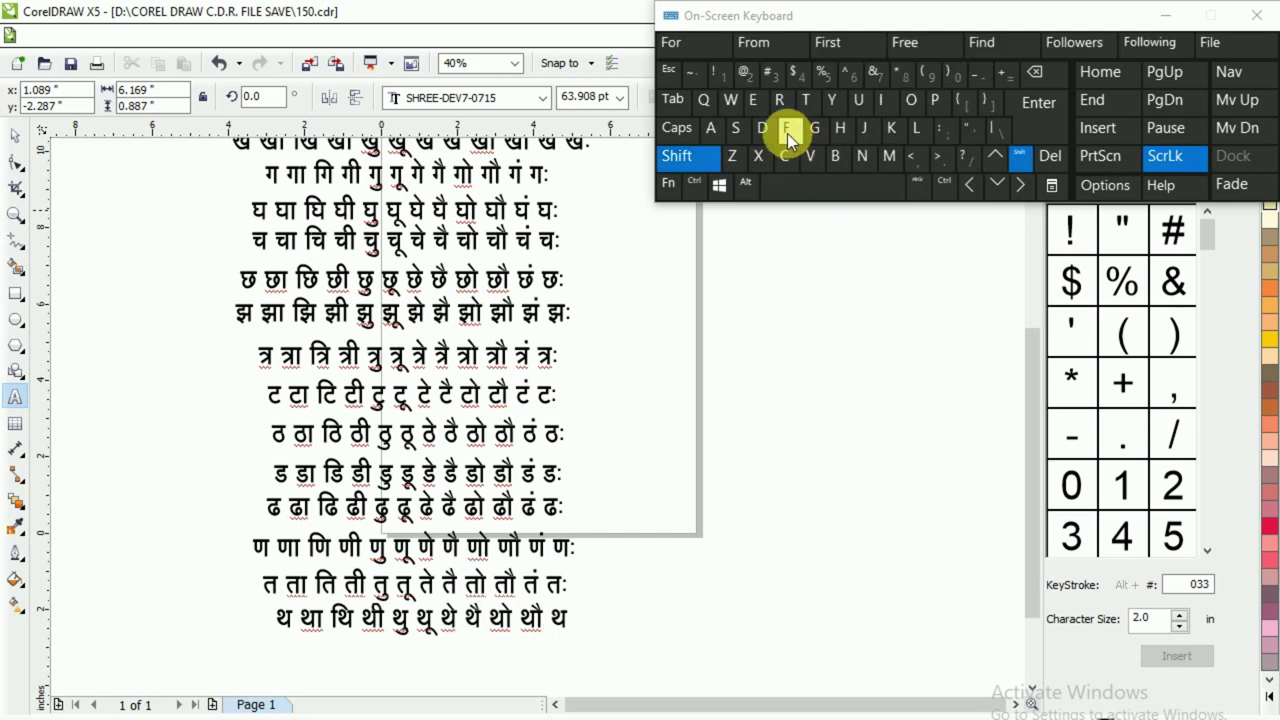
{"action": "left_click", "coordinate": [714, 131]}
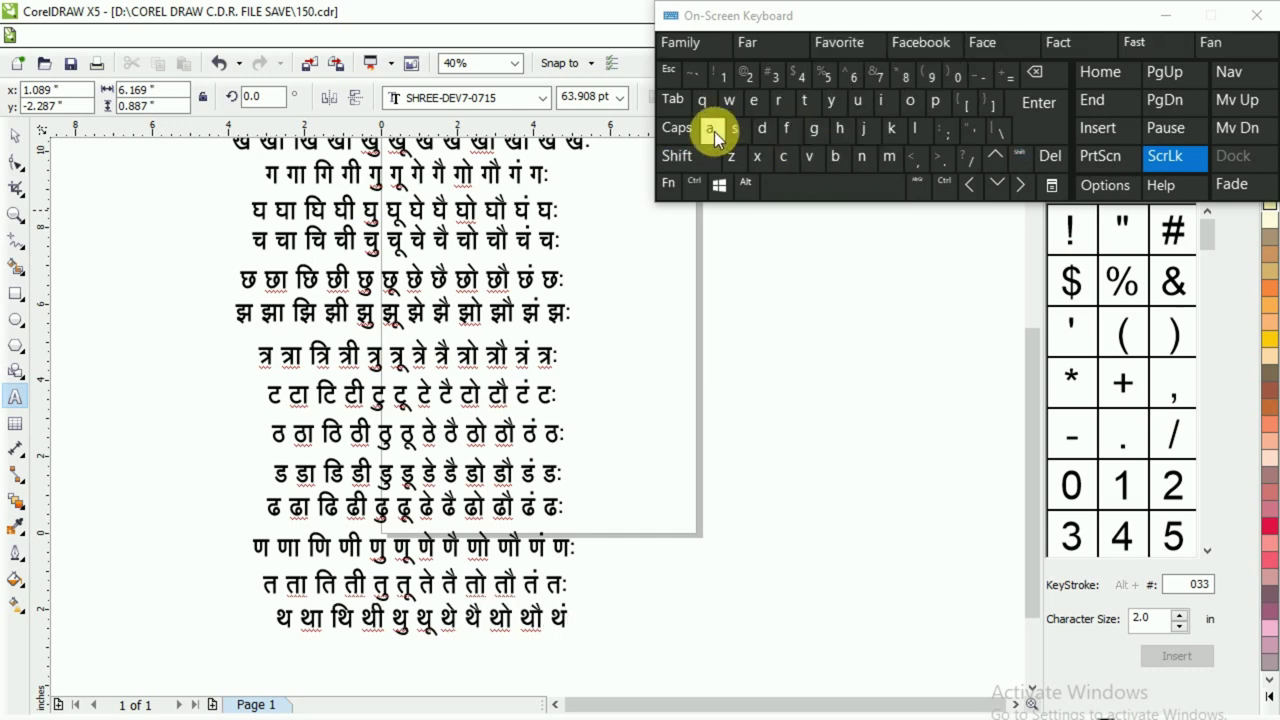
- Append the syllable थः to complete the थ line and finish editing its text
{"action": "left_click", "coordinate": [841, 189]}
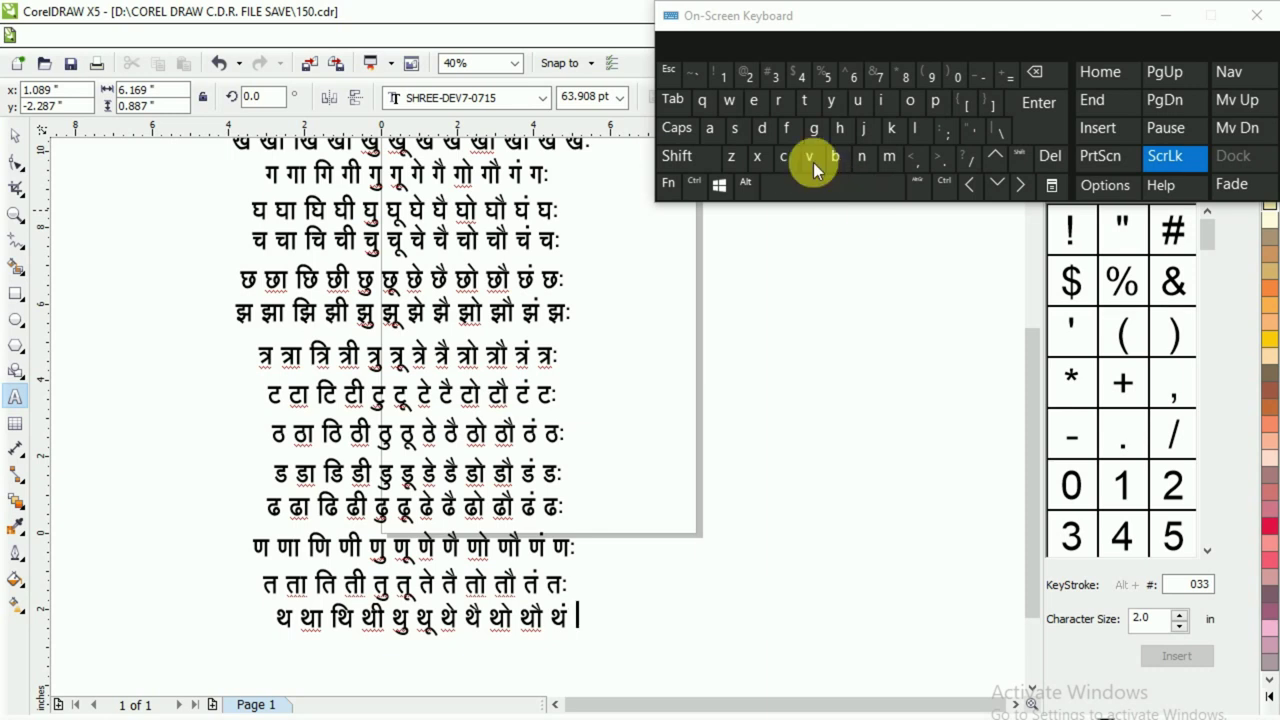
{"action": "left_click", "coordinate": [793, 140], "text": "shift"}
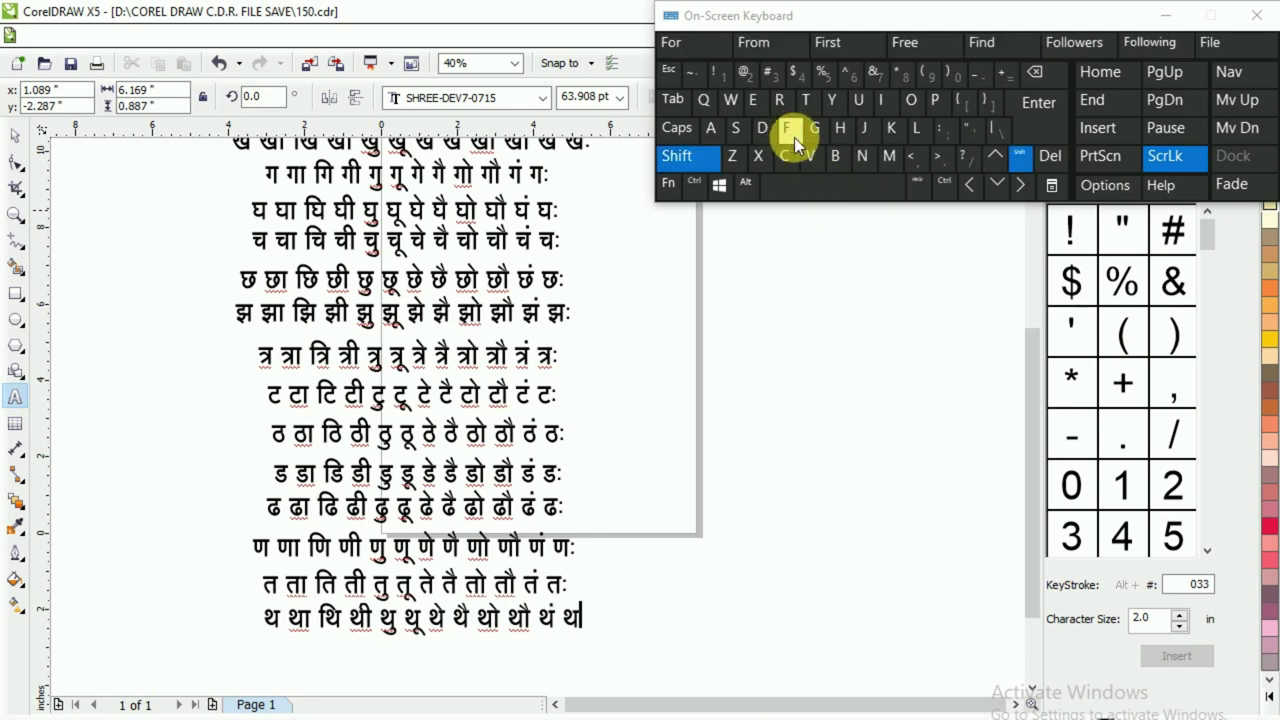
{"action": "left_click", "coordinate": [775, 77]}
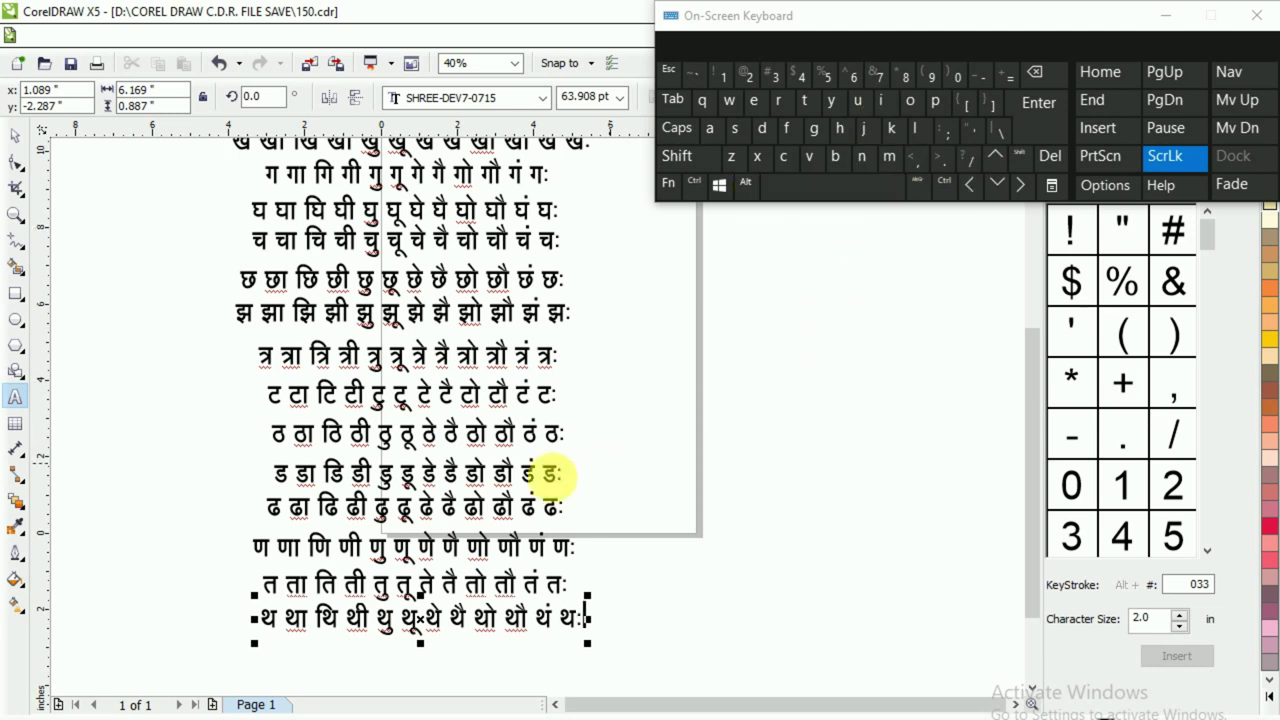
{"action": "left_click", "coordinate": [15, 137]}
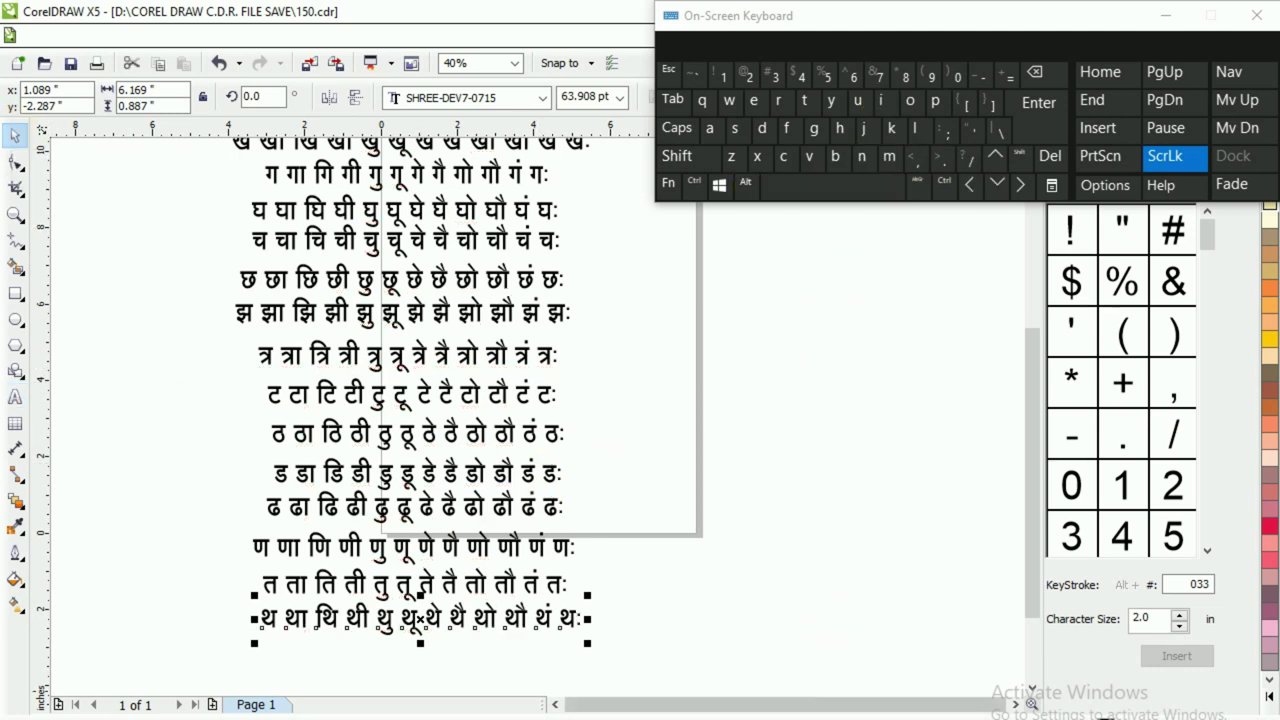
- Check the web chart for the next row, duplicate the थ line directly below, and replace the copy's text with द
{"action": "key", "text": "alt+Tab"}
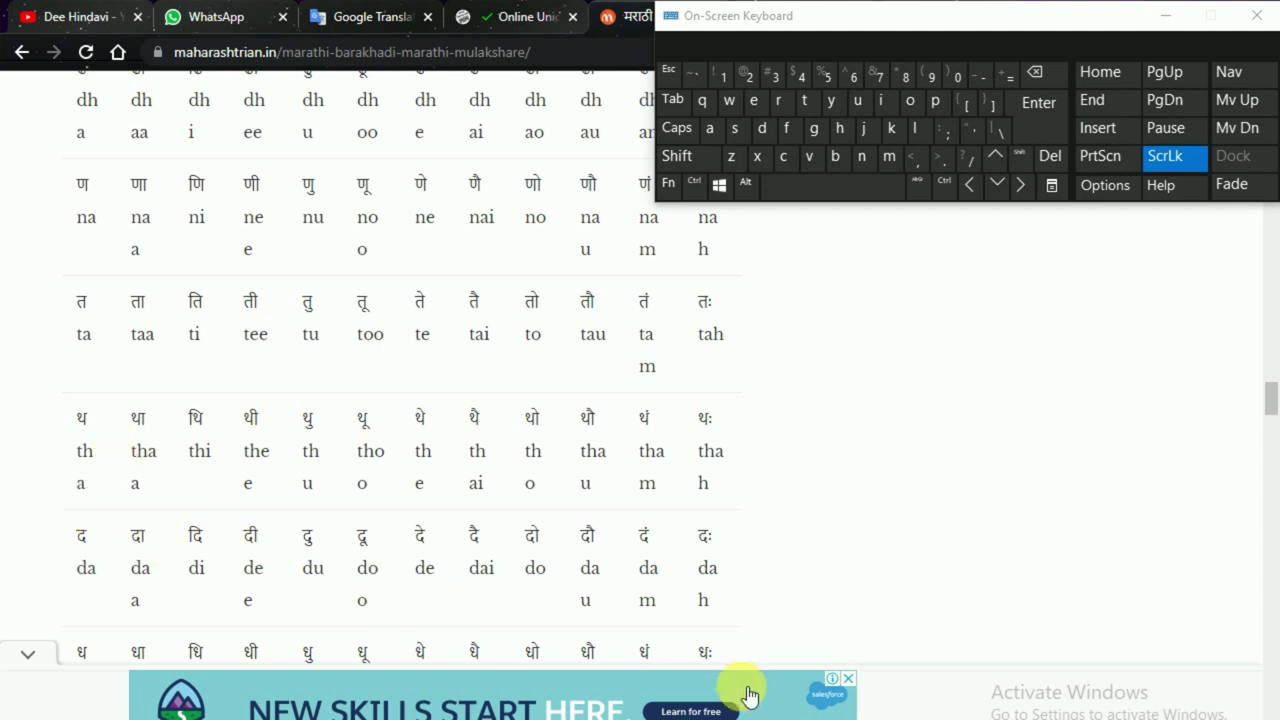
{"action": "key", "text": "alt+Tab"}
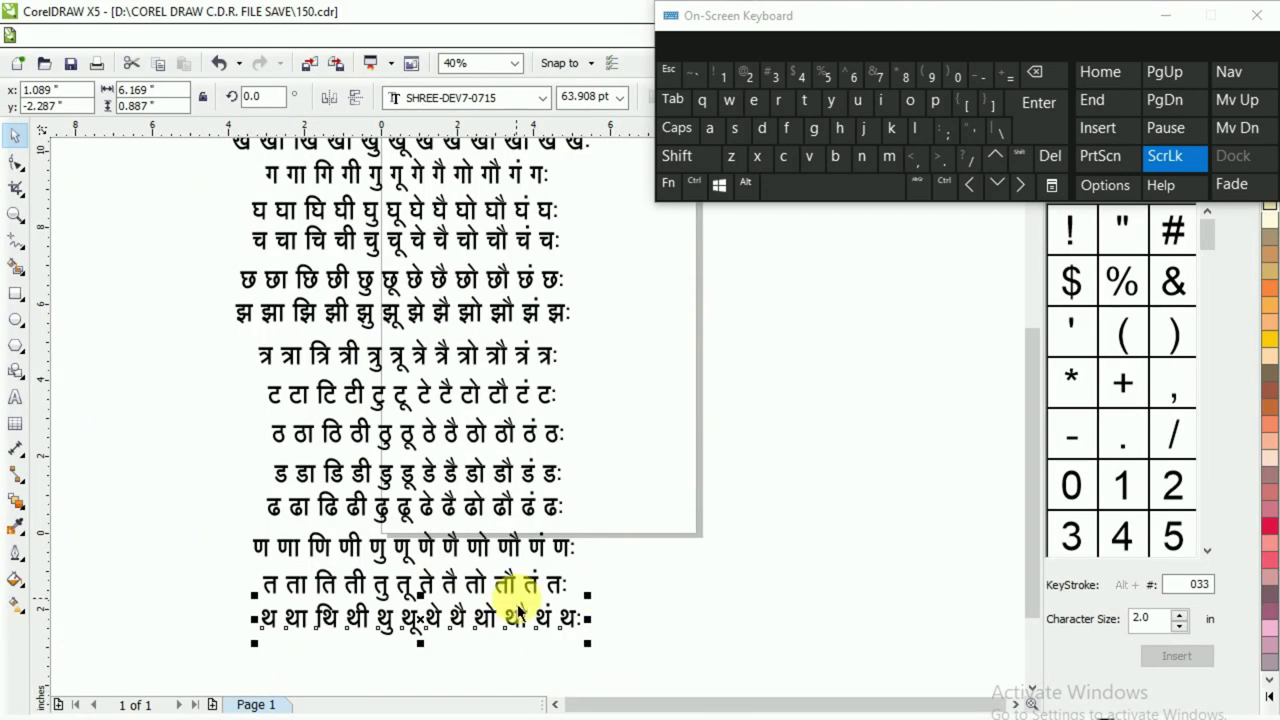
{"action": "left_click_drag", "start_coordinate": [420, 620], "coordinate": [423, 652]}
{"action": "key", "text": "F8"}
{"action": "key", "text": "ctrl+a"}
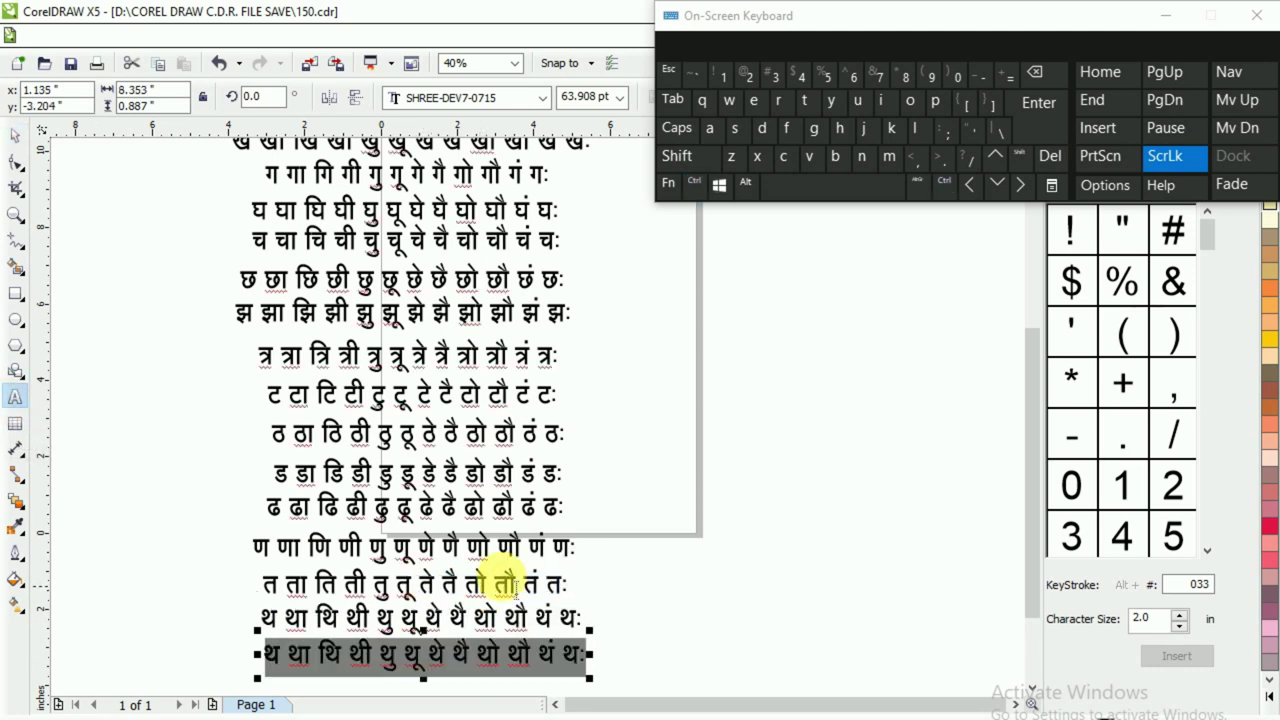
{"action": "left_click", "coordinate": [812, 158]}
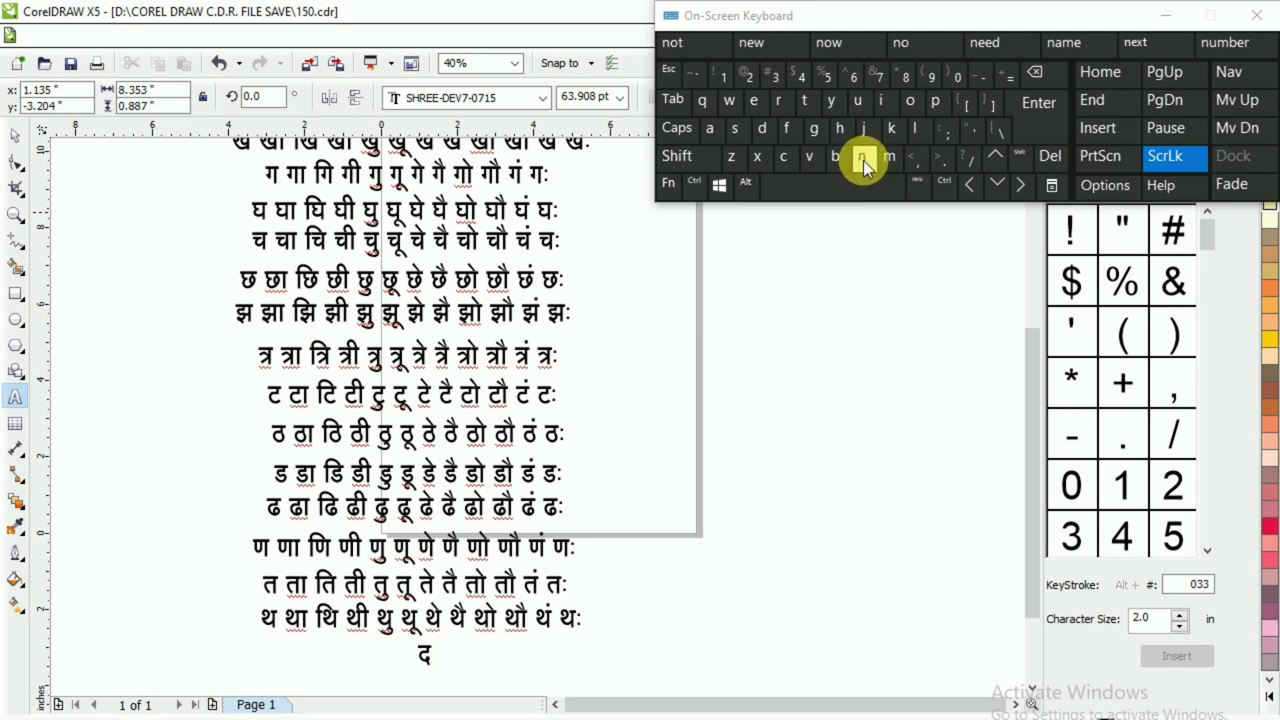
- Append the syllable दा to the द line
{"action": "left_click", "coordinate": [836, 191]}
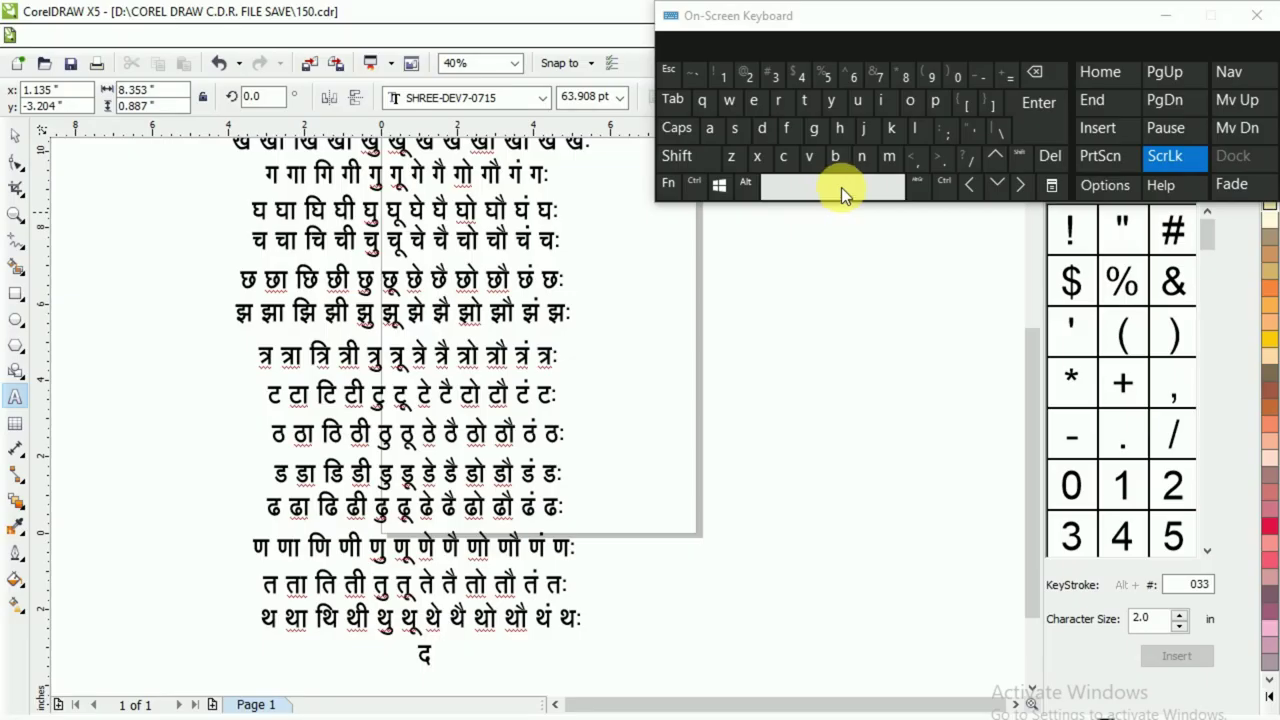
{"action": "left_click", "coordinate": [860, 162]}
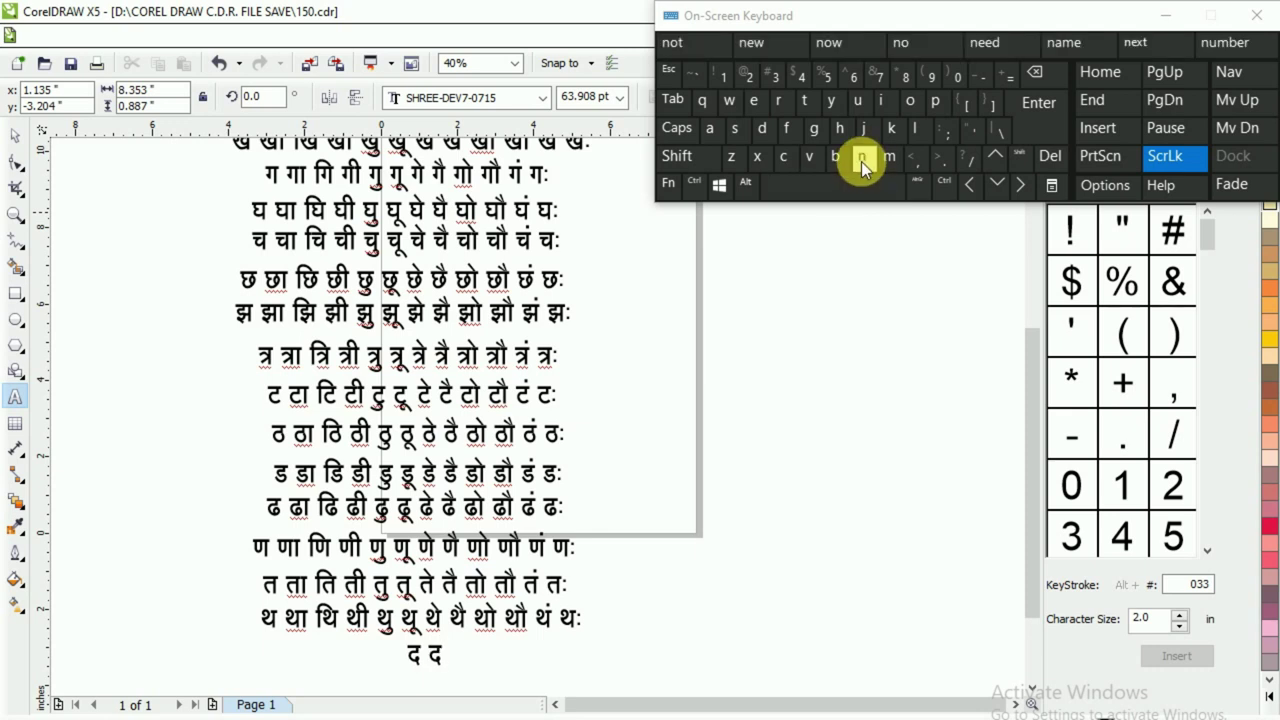
{"action": "left_click", "coordinate": [893, 130]}
{"action": "left_click", "coordinate": [855, 184]}
- Append the syllables दि and दी to the द line
{"action": "left_click", "coordinate": [793, 135]}
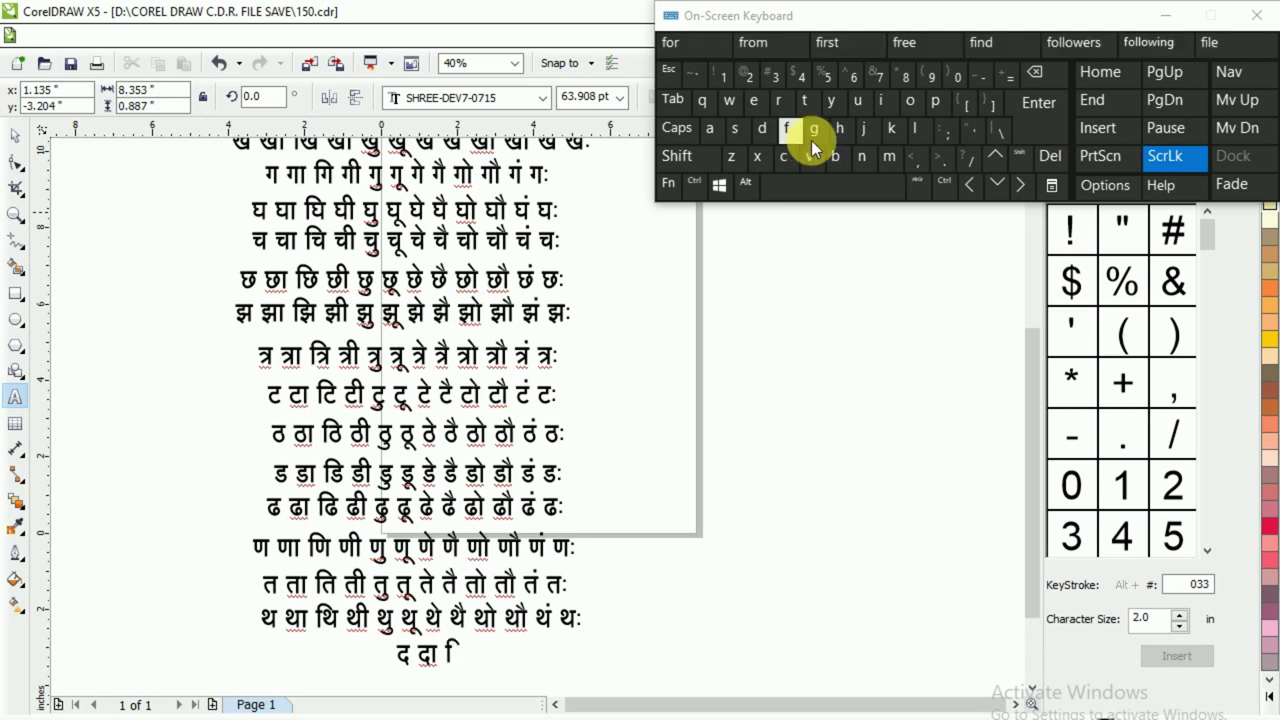
{"action": "left_click", "coordinate": [860, 157]}
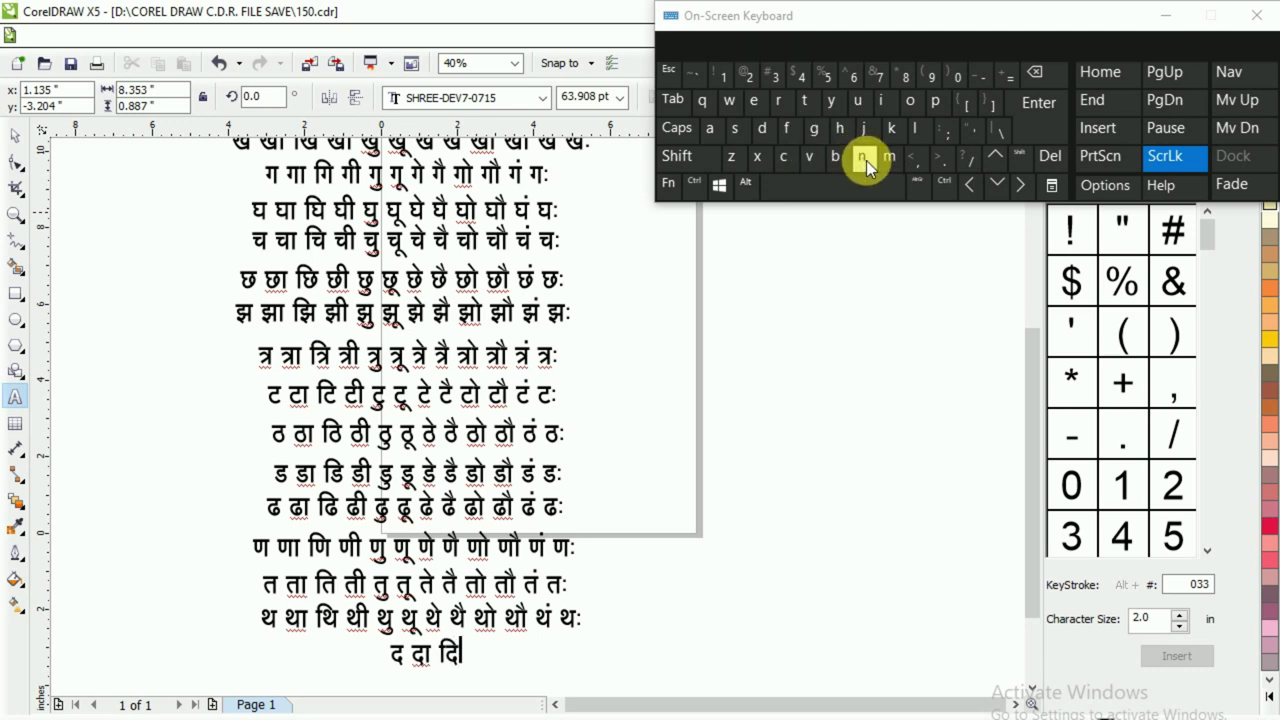
{"action": "left_click", "coordinate": [861, 163]}
{"action": "left_click", "coordinate": [838, 128]}
{"action": "left_click", "coordinate": [842, 185]}
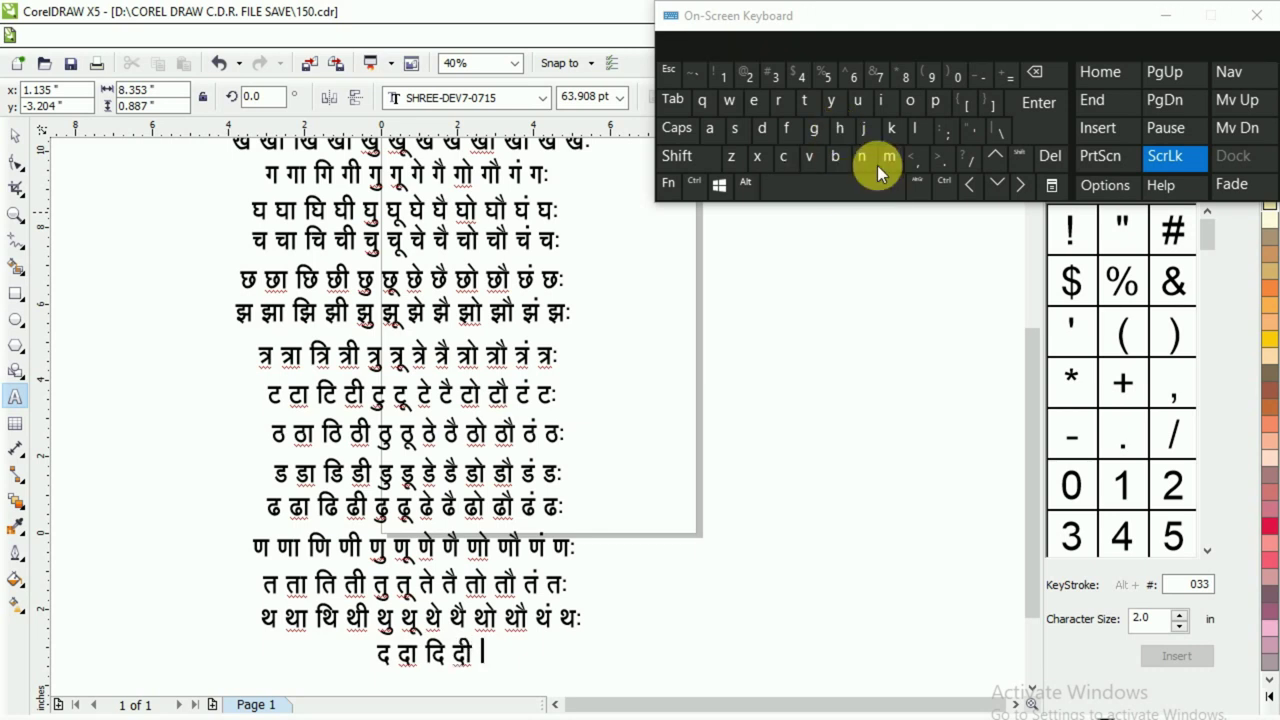
- Append the syllables दु and दू to the द line
{"action": "left_click", "coordinate": [865, 159]}
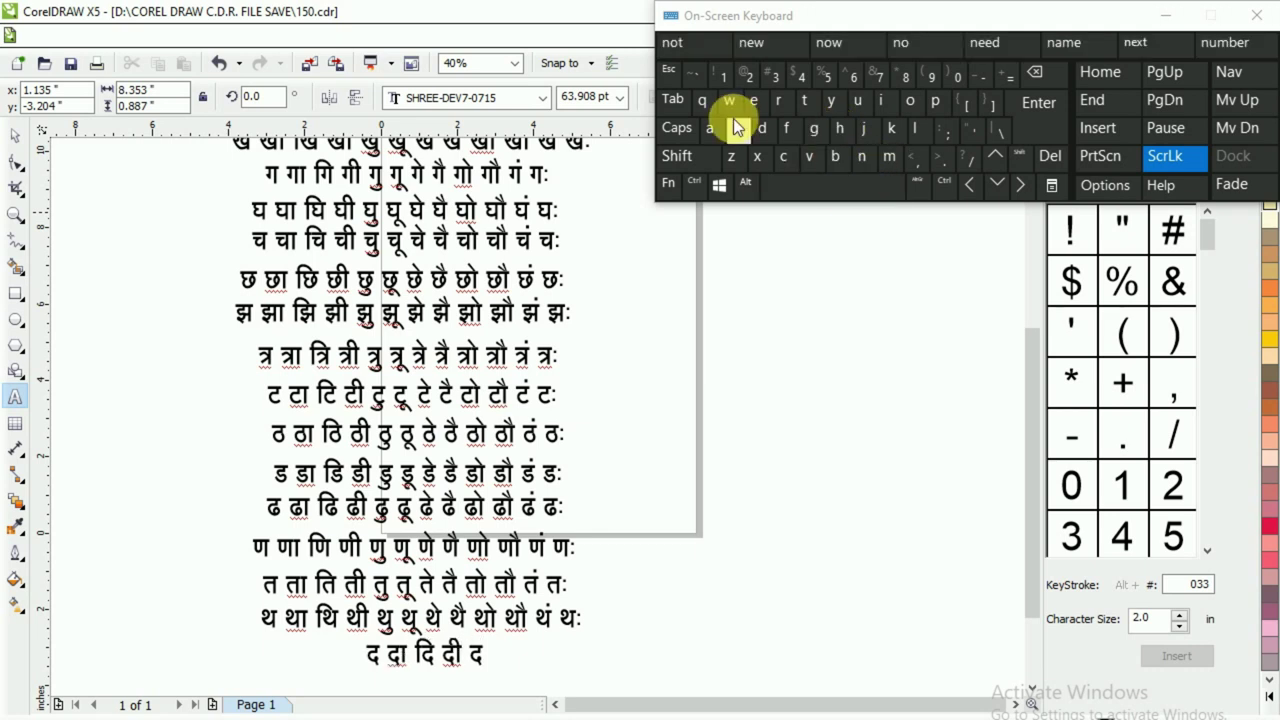
{"action": "left_click", "coordinate": [710, 108]}
{"action": "left_click", "coordinate": [821, 190]}
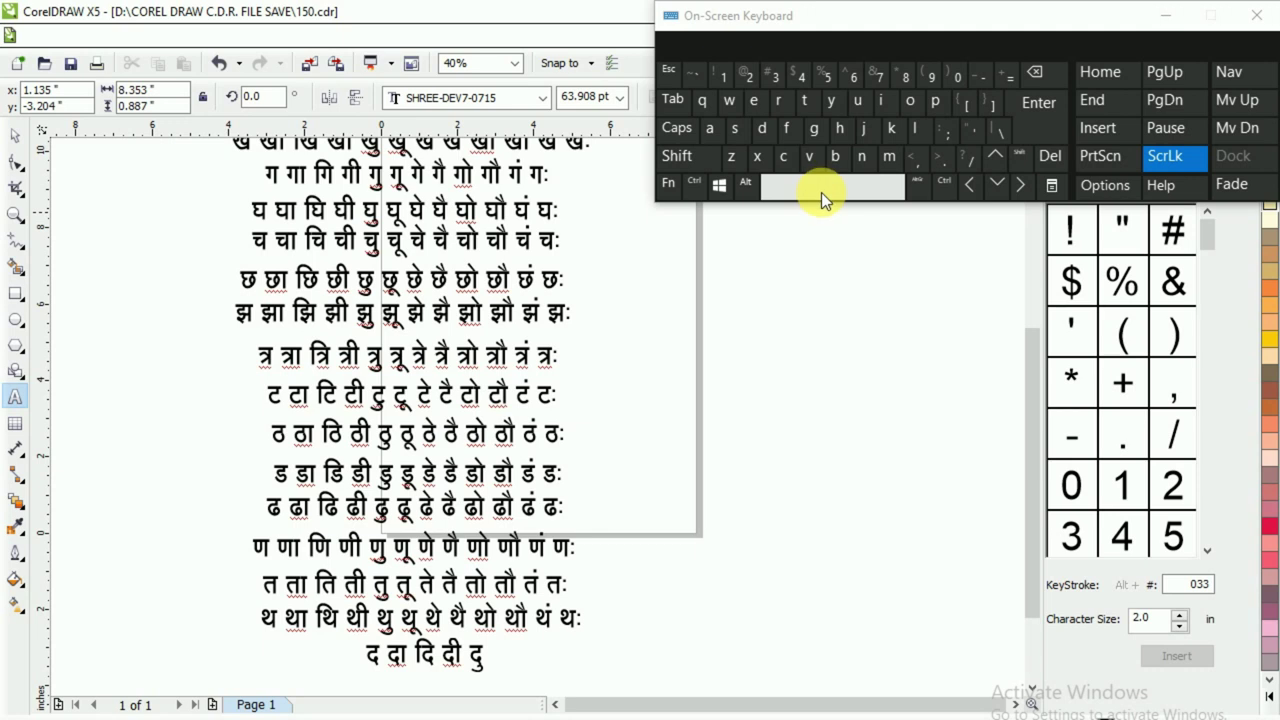
{"action": "left_click", "coordinate": [866, 155]}
{"action": "left_click", "coordinate": [731, 103]}
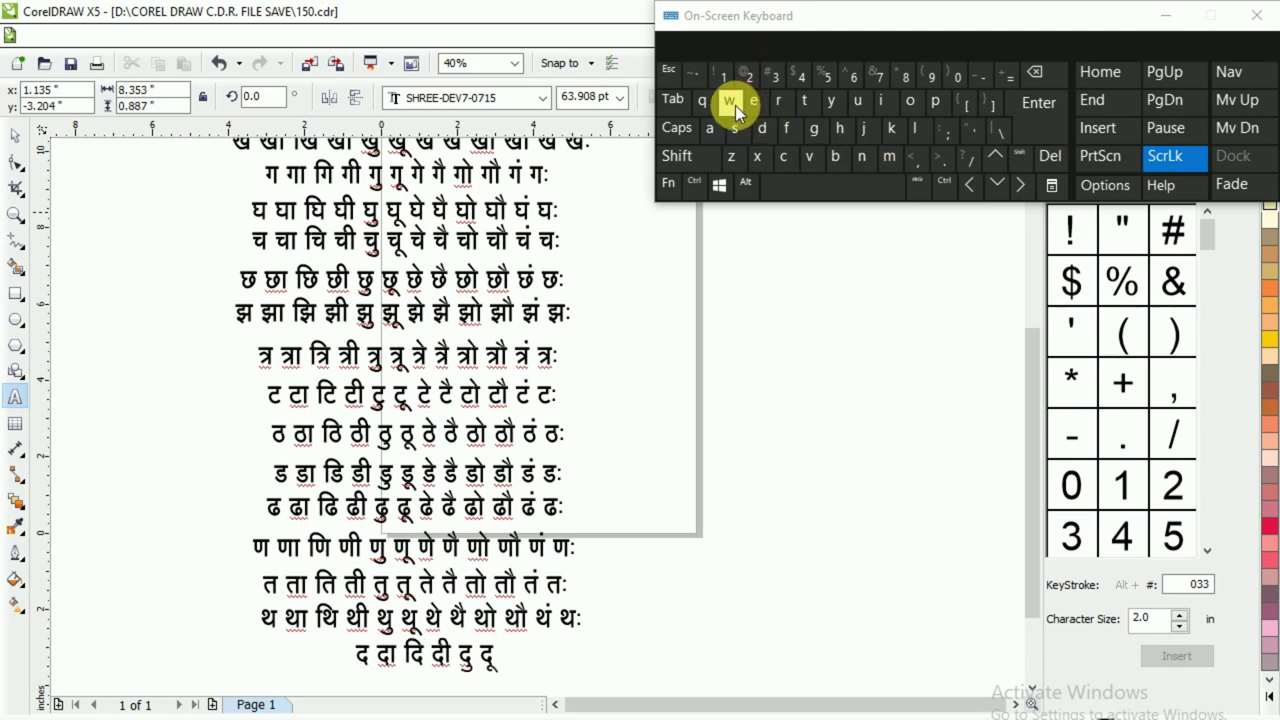
{"action": "left_click", "coordinate": [821, 186]}
- Append the syllables दे and दै to the द line
{"action": "left_click", "coordinate": [863, 157]}
{"action": "left_click", "coordinate": [735, 128]}
{"action": "left_click", "coordinate": [794, 181]}
{"action": "left_click", "coordinate": [859, 157]}
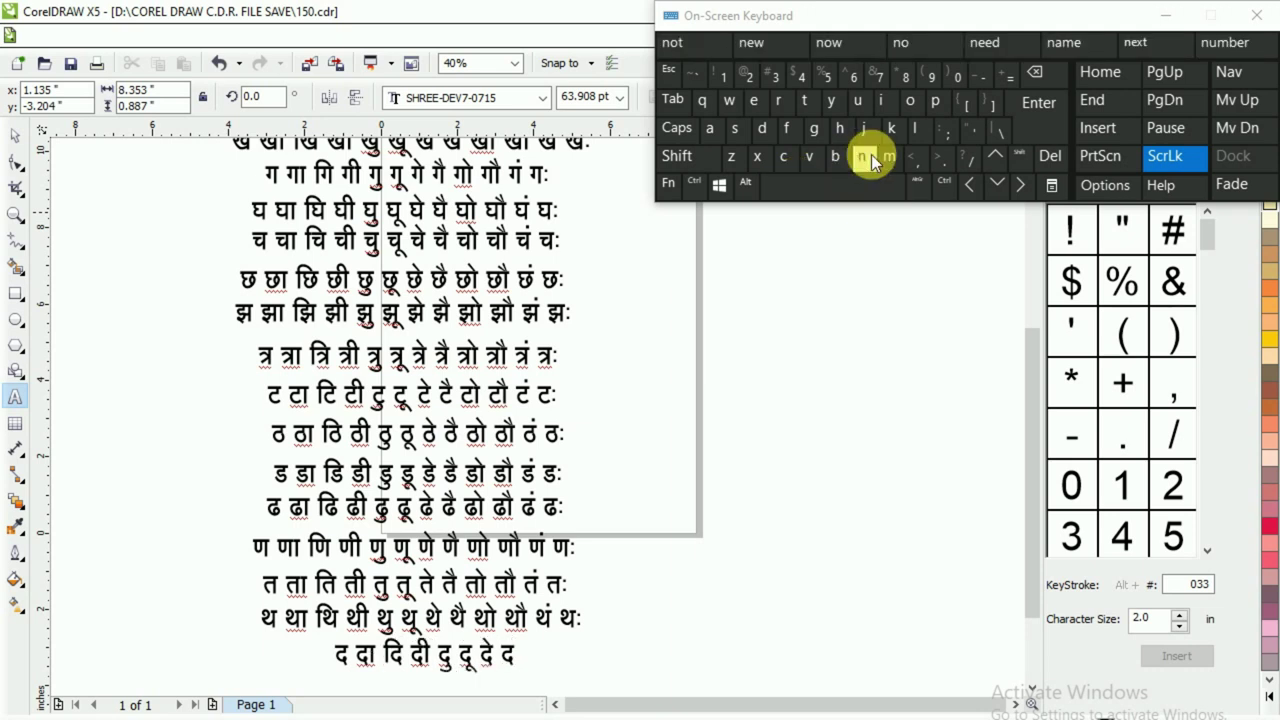
{"action": "left_click", "coordinate": [741, 135], "text": "shift"}
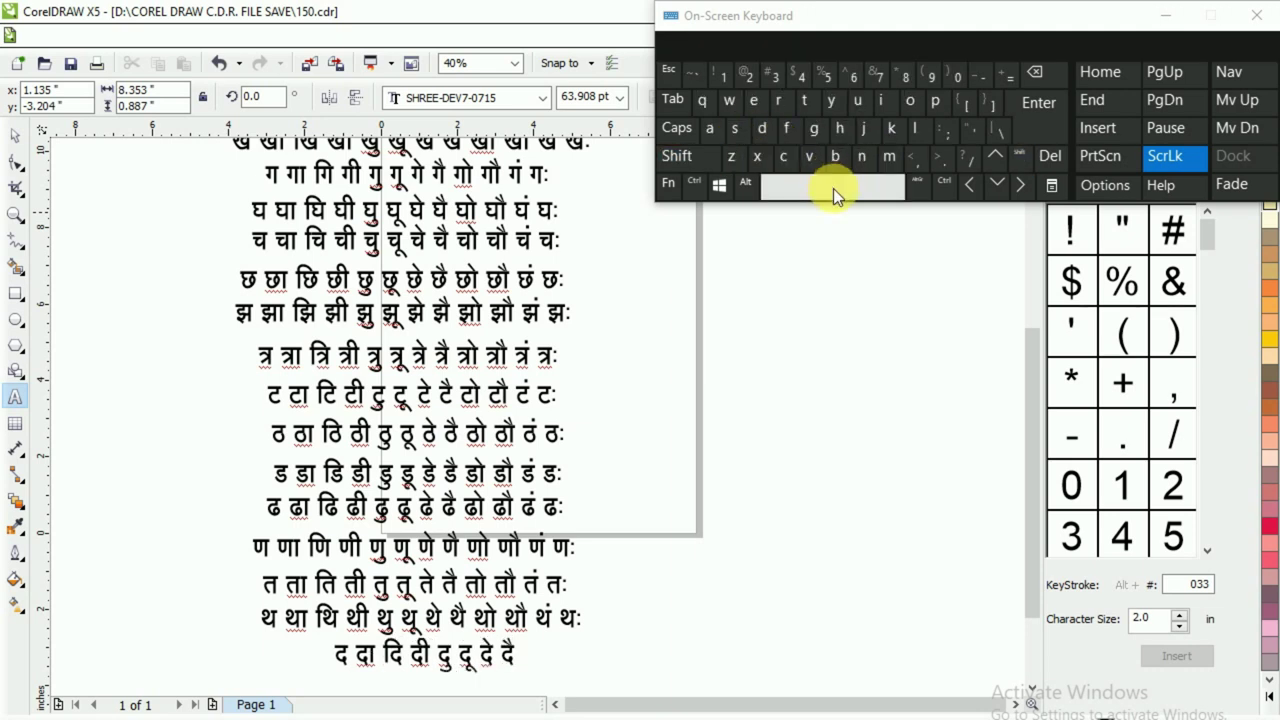
- Append the syllables दो and दौ to the द line
{"action": "left_click", "coordinate": [871, 160]}
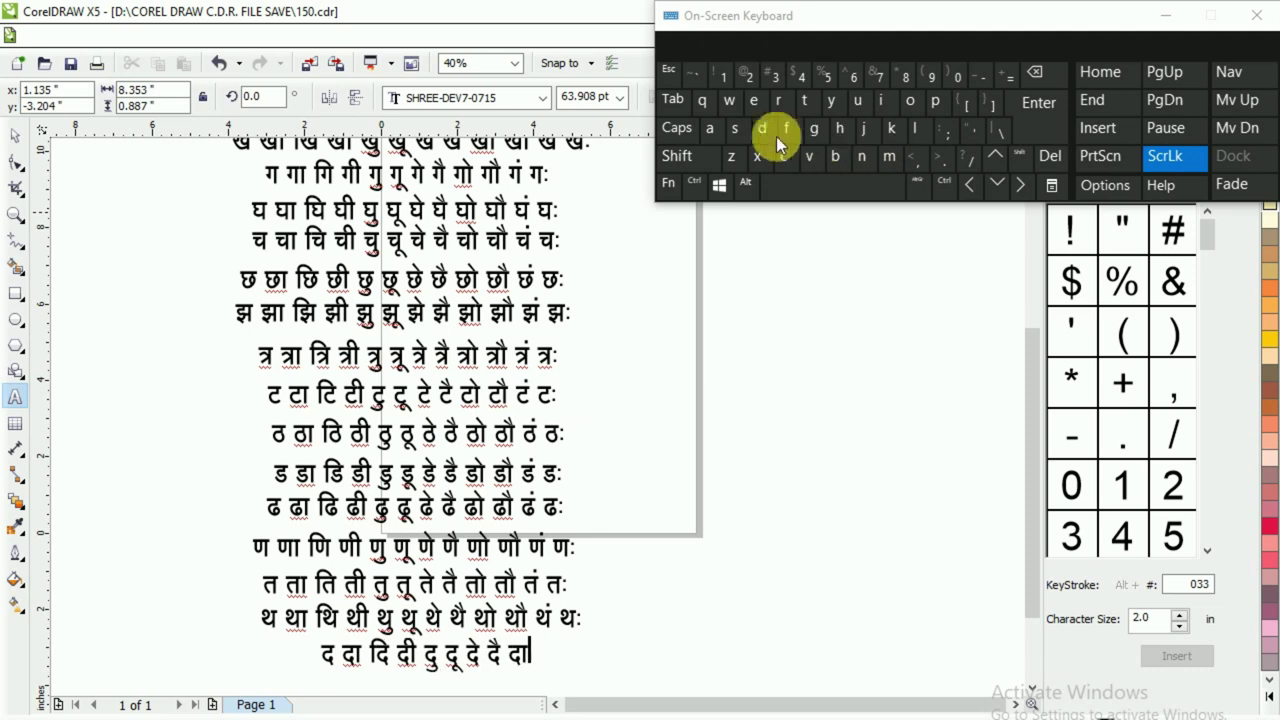
{"action": "left_click", "coordinate": [748, 137]}
{"action": "left_click", "coordinate": [806, 182]}
{"action": "left_click", "coordinate": [866, 153]}
{"action": "left_click", "coordinate": [891, 136]}
{"action": "left_click", "coordinate": [743, 130], "text": "shift"}
{"action": "left_click", "coordinate": [830, 186]}
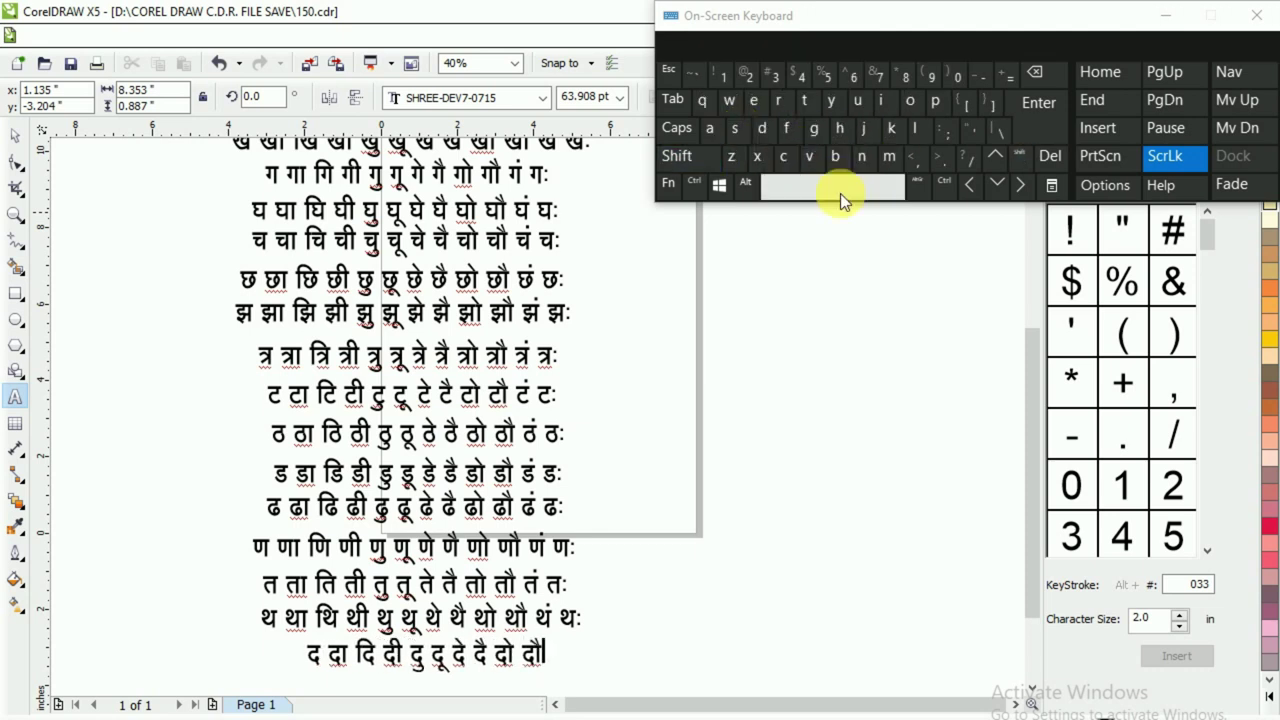
- Append the syllables दं and दः to complete the द line and finish editing its text
{"action": "left_click", "coordinate": [858, 160]}
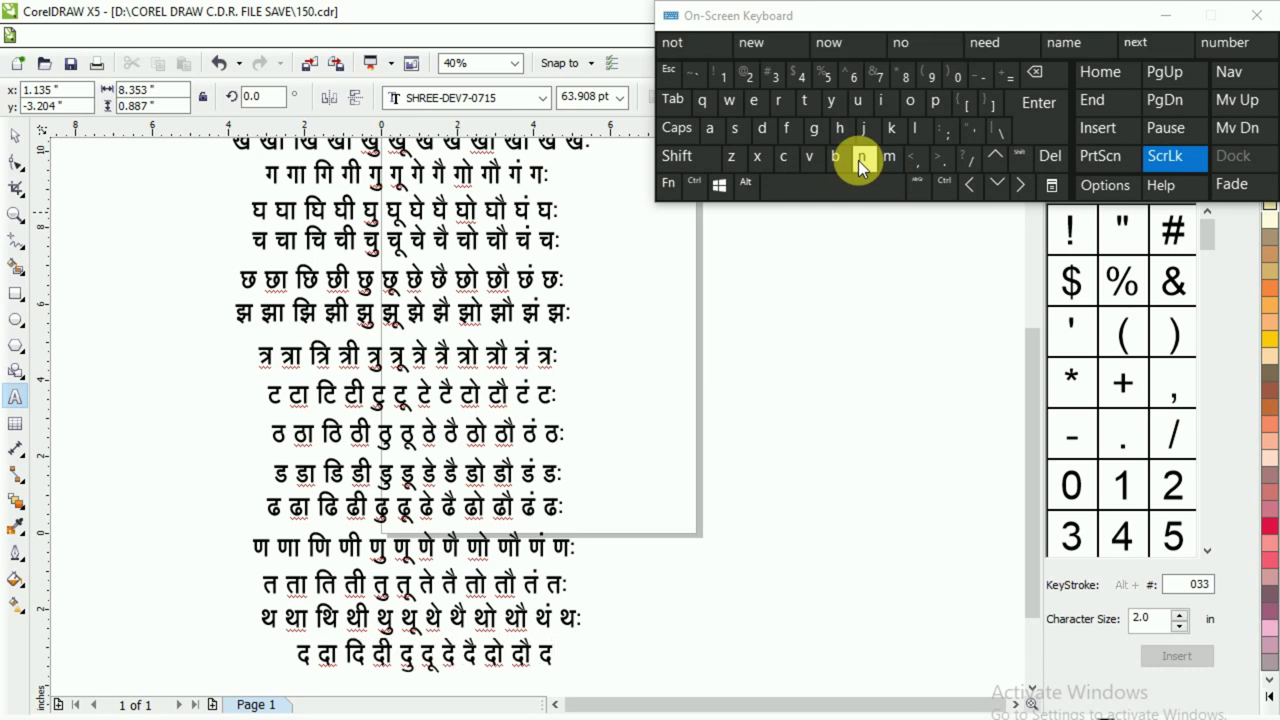
{"action": "left_click", "coordinate": [714, 134]}
{"action": "left_click", "coordinate": [870, 184]}
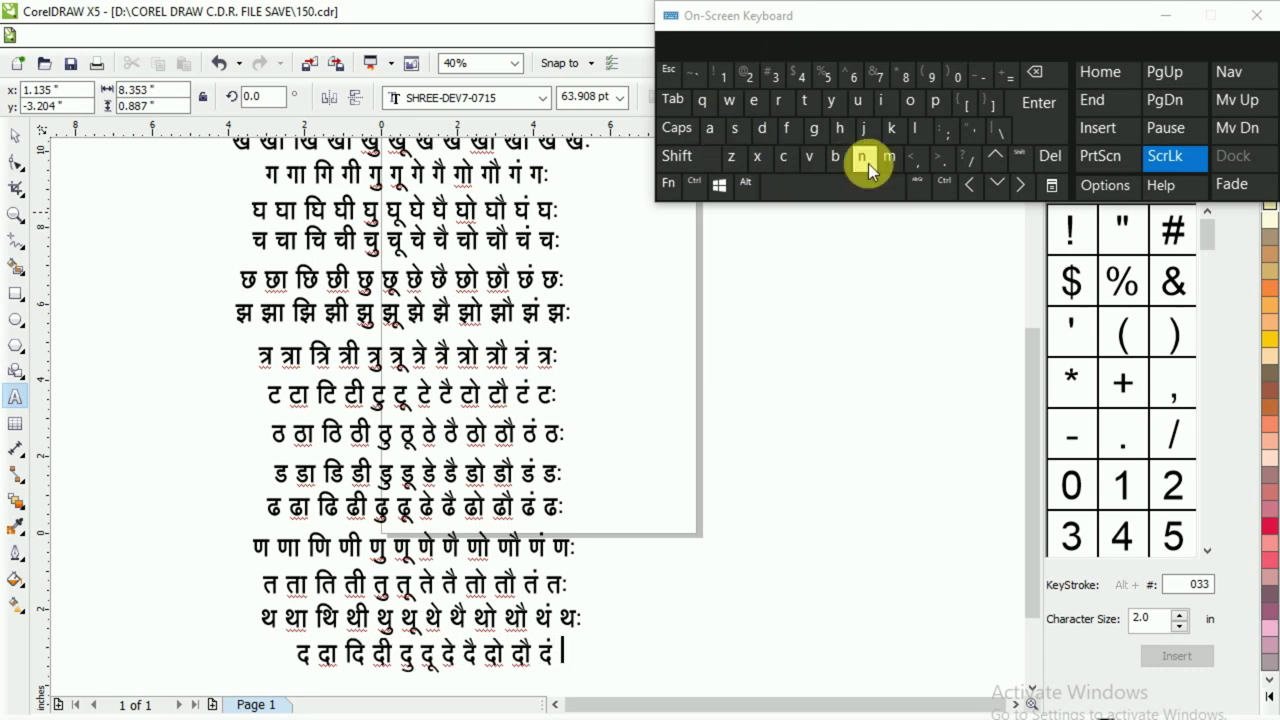
{"action": "left_click", "coordinate": [868, 163]}
{"action": "left_click", "coordinate": [676, 156]}
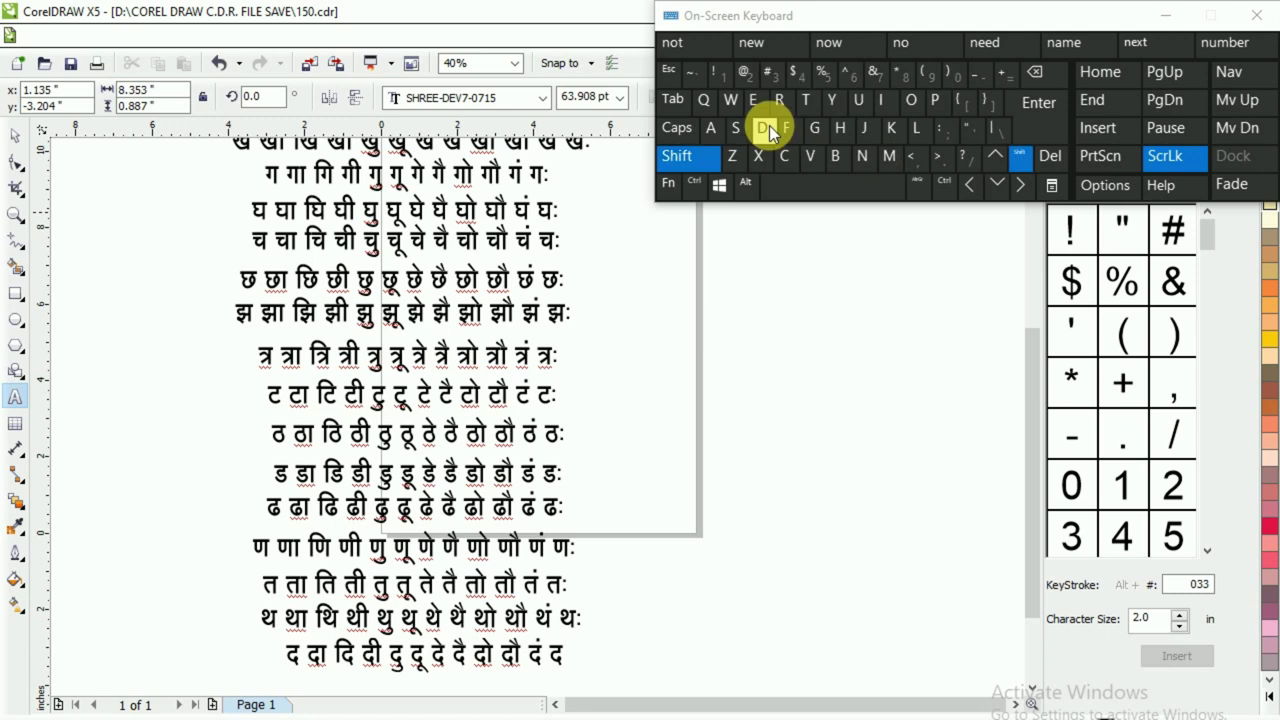
{"action": "left_click", "coordinate": [773, 80]}
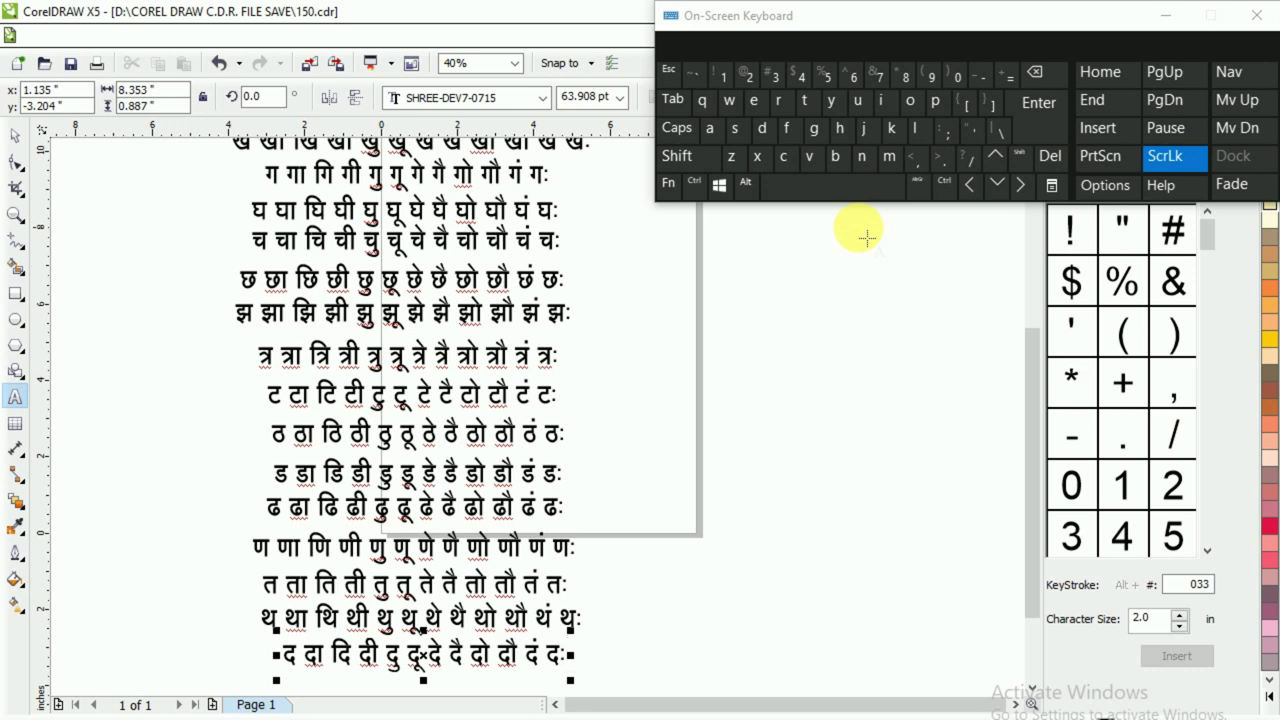
{"action": "left_click", "coordinate": [12, 133]}
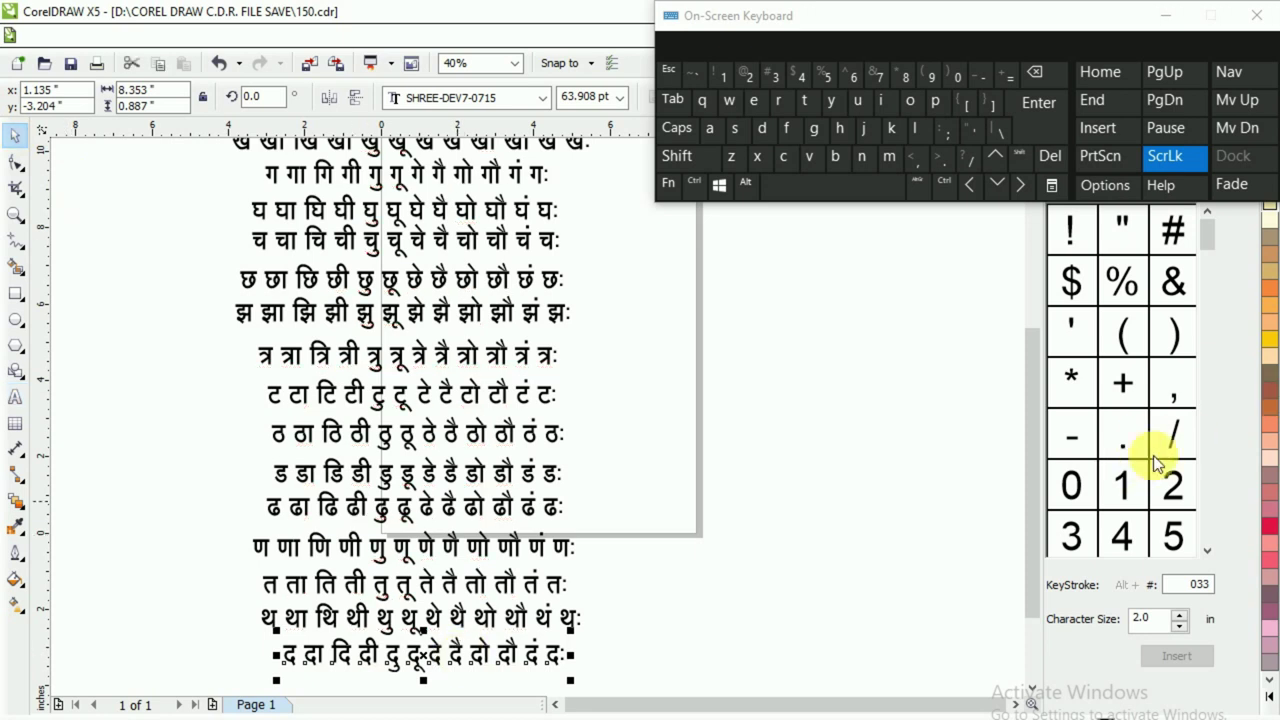
- Duplicate the completed द line directly below itself
{"action": "left_click_drag", "start_coordinate": [1037, 397], "coordinate": [1037, 453]}
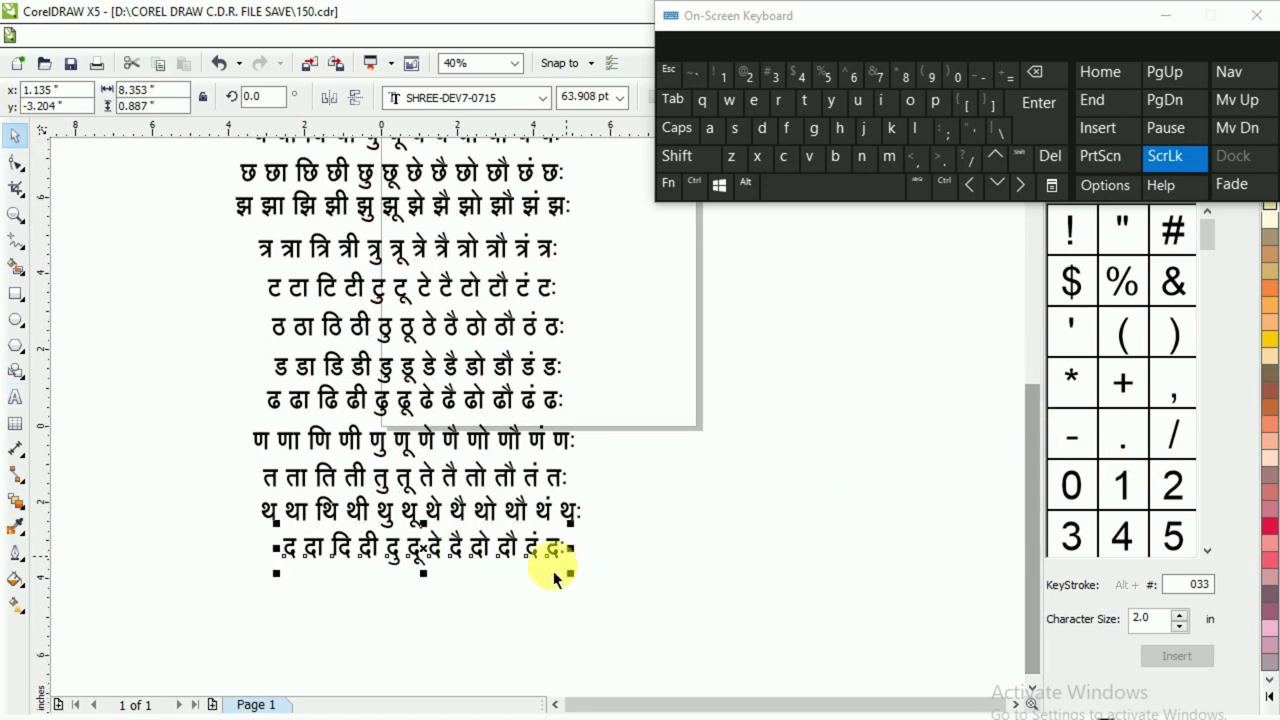
{"action": "left_click_drag", "start_coordinate": [414, 551], "coordinate": [430, 606]}
{"action": "left_click", "coordinate": [466, 630]}
- Look up the row that follows द in the web barakhadi chart, and return to the drawing
{"action": "key", "text": "alt+Tab"}
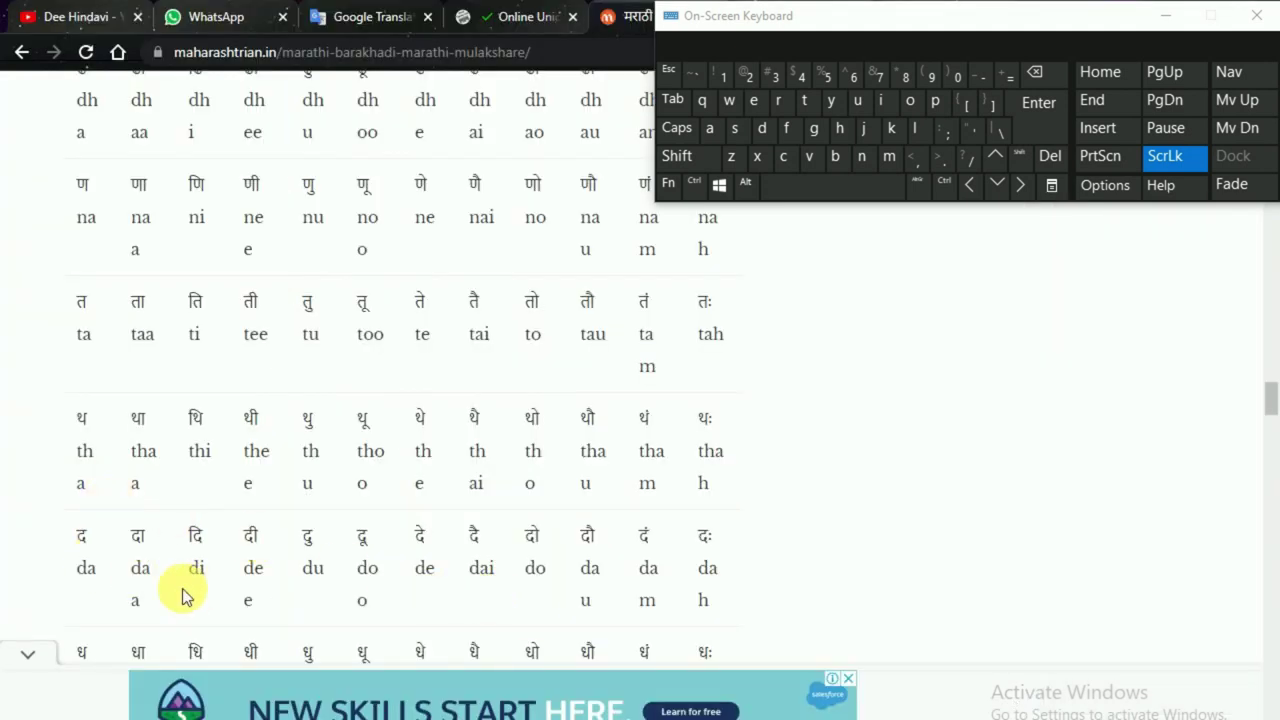
{"action": "left_click_drag", "start_coordinate": [1272, 400], "coordinate": [1271, 428]}
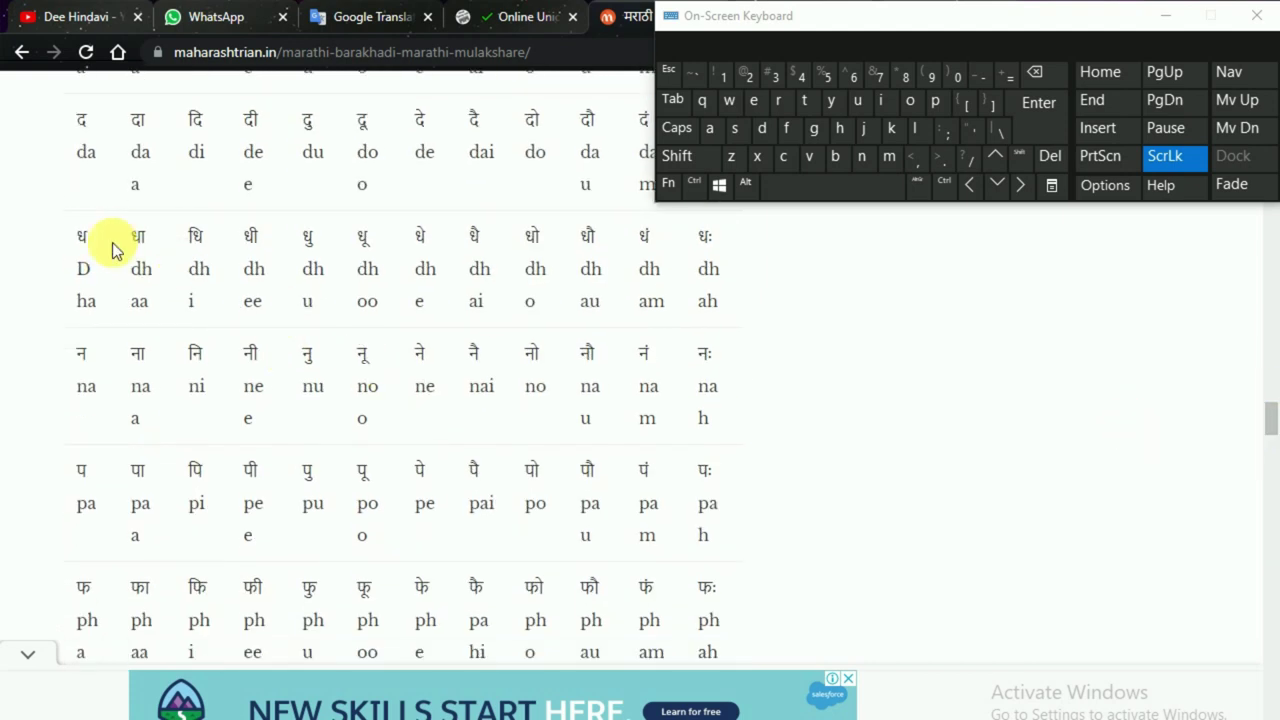
{"action": "left_click", "coordinate": [722, 718]}
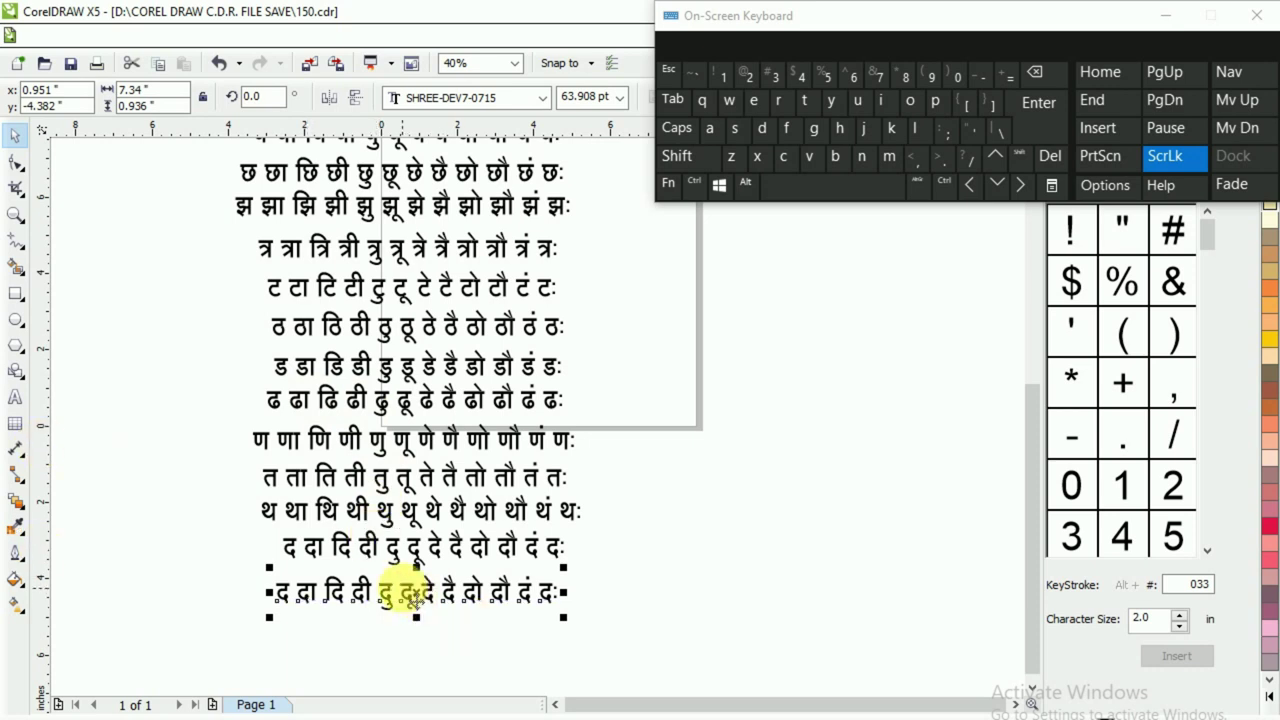
- Nudge the duplicated line slightly up toward the द line and replace its text with ध
{"action": "left_click_drag", "start_coordinate": [415, 595], "coordinate": [414, 591]}
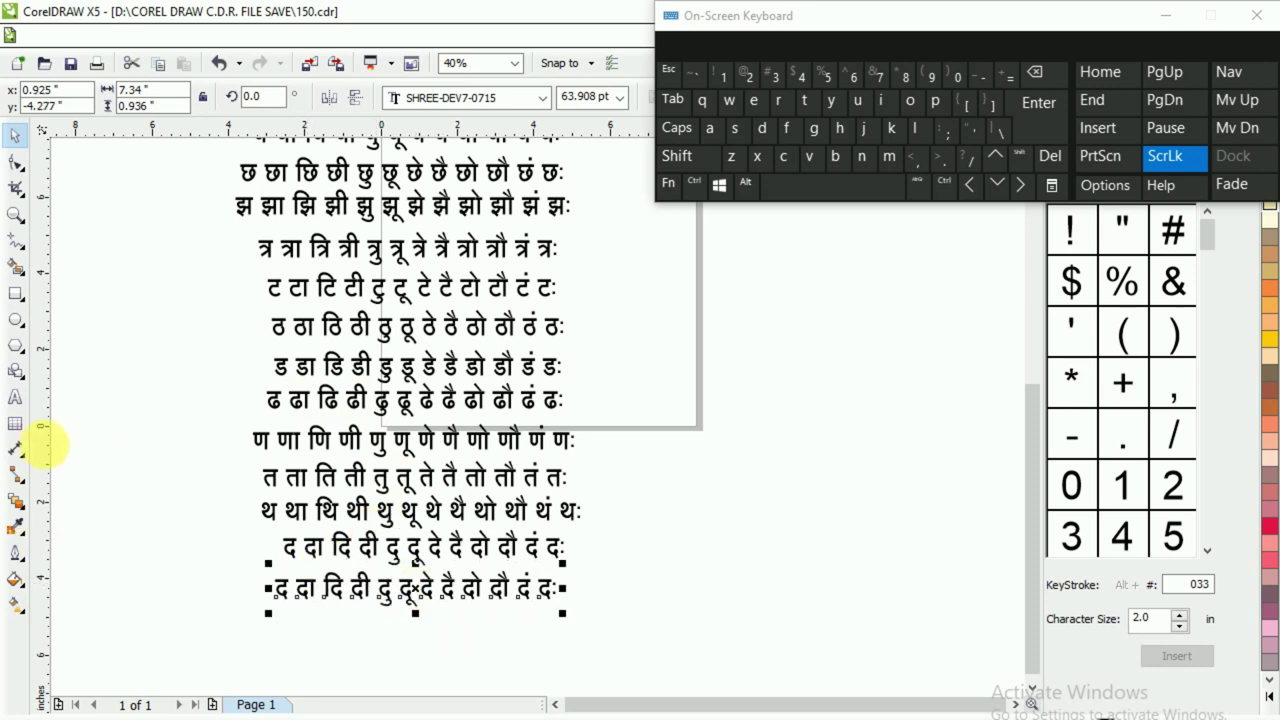
{"action": "left_click", "coordinate": [15, 397]}
{"action": "key", "text": "ctrl+a"}
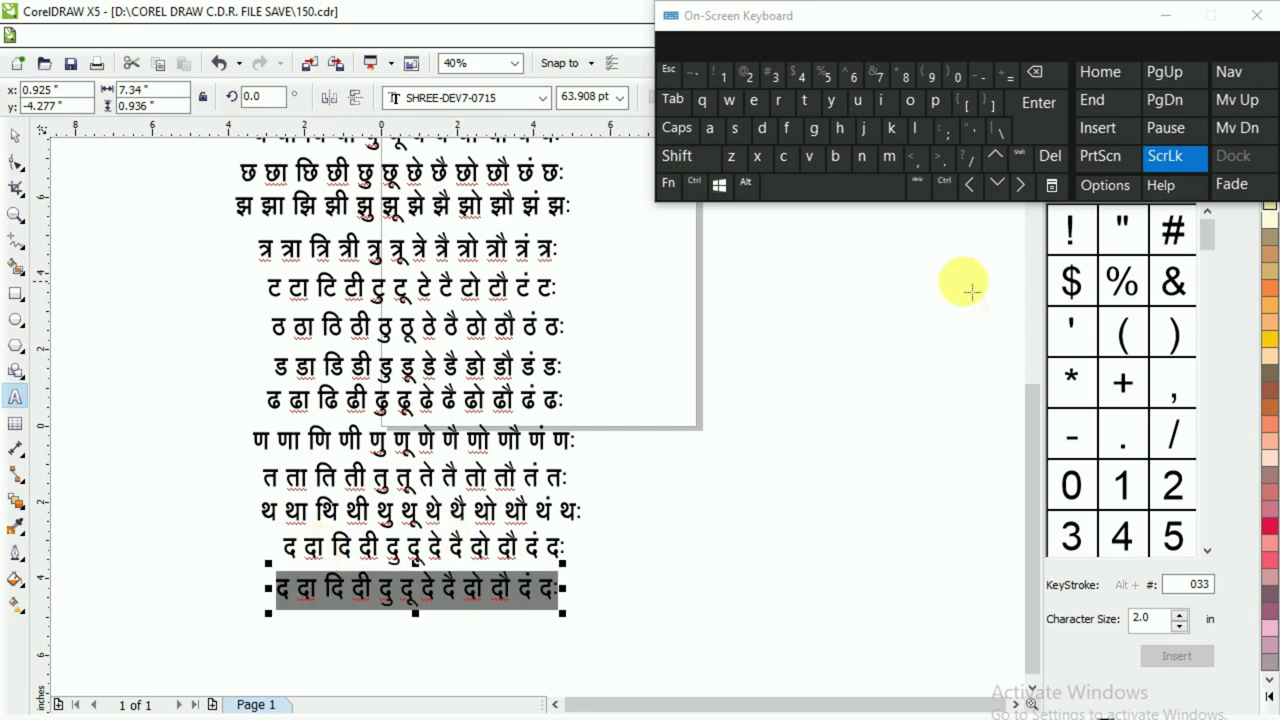
{"action": "left_click", "coordinate": [975, 162]}
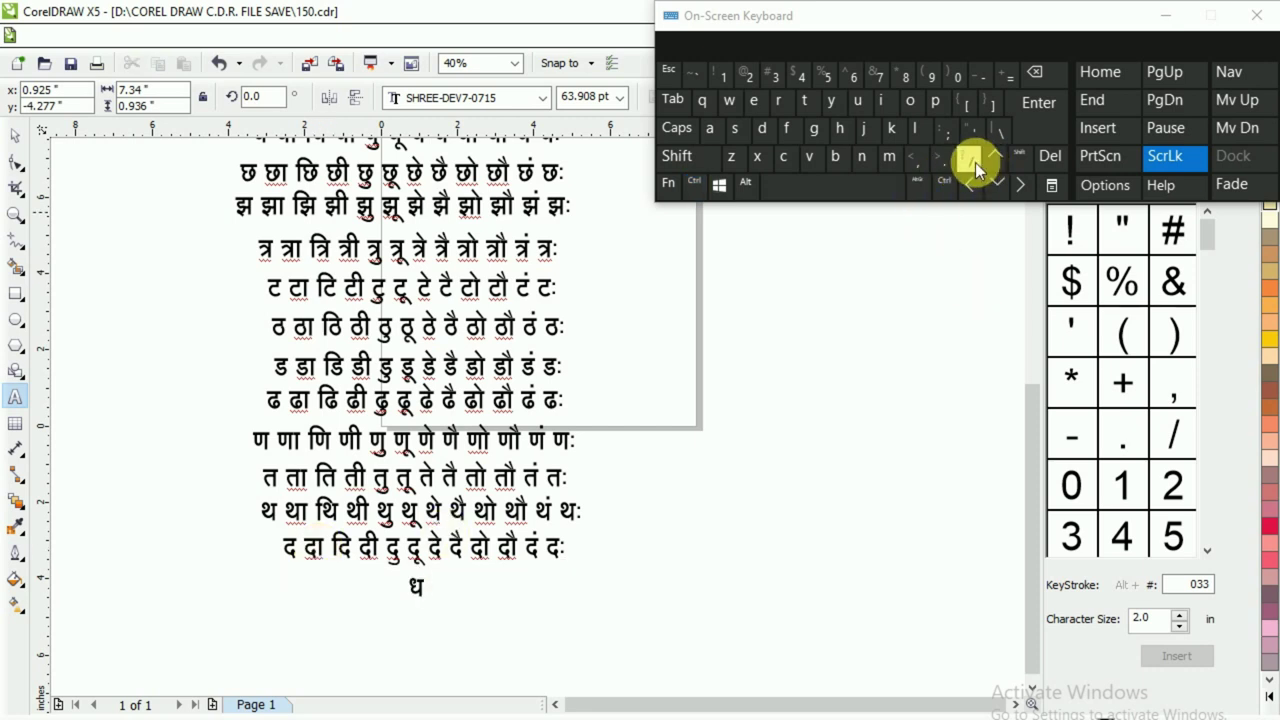
- Try the shifted variant character after ध, delete both characters, and re-enter ध as the line's first letter
{"action": "key", "text": "shift"}
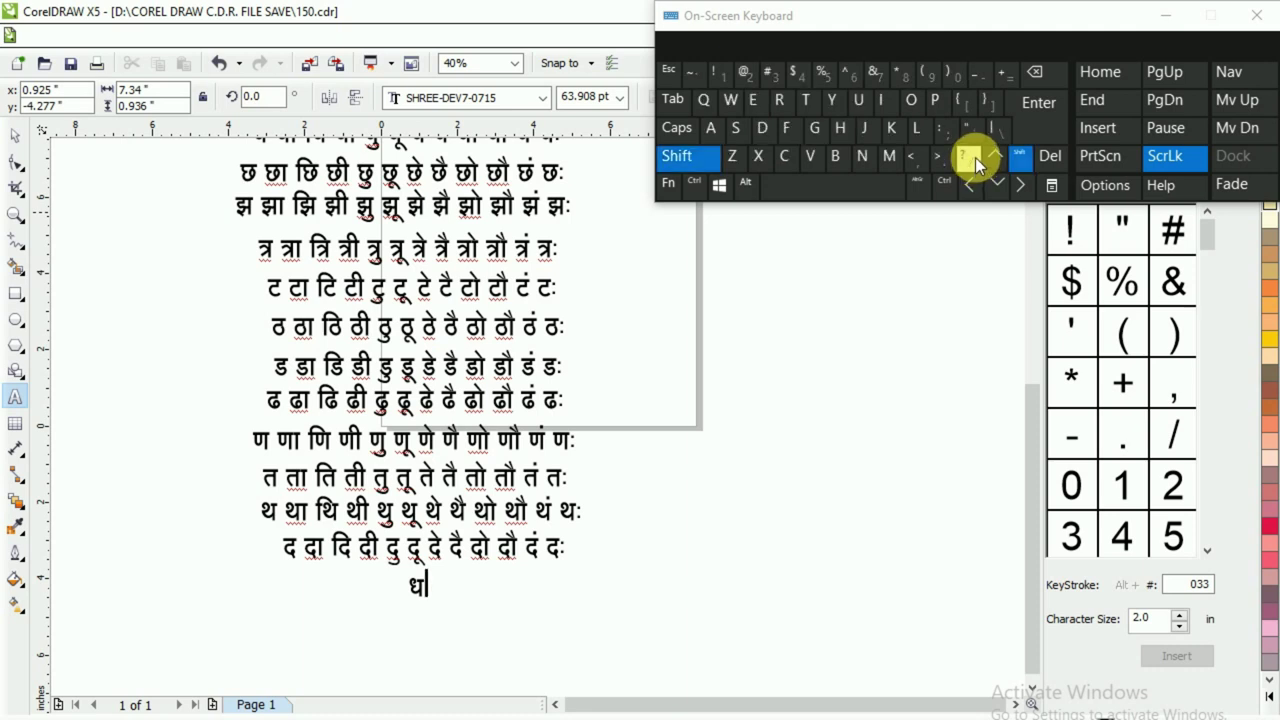
{"action": "left_click", "coordinate": [975, 157]}
{"action": "left_click", "coordinate": [1034, 84]}
{"action": "left_click", "coordinate": [1034, 84]}
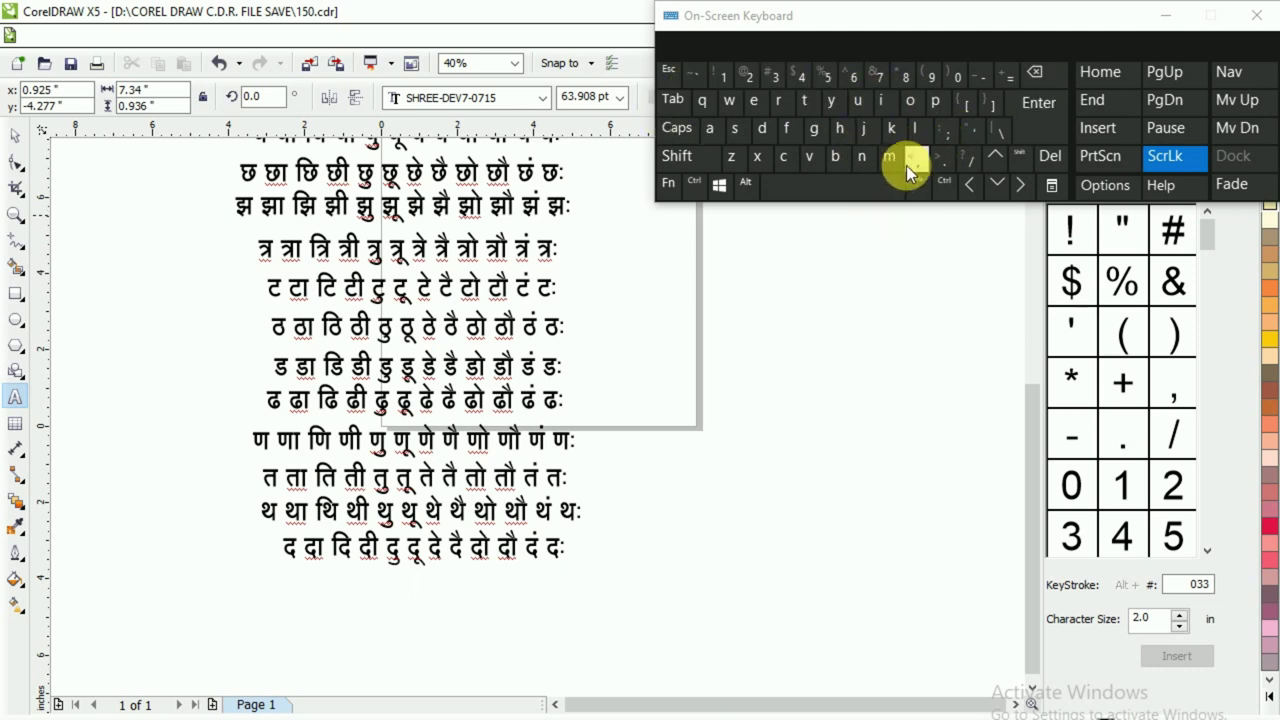
{"action": "left_click", "coordinate": [967, 160]}
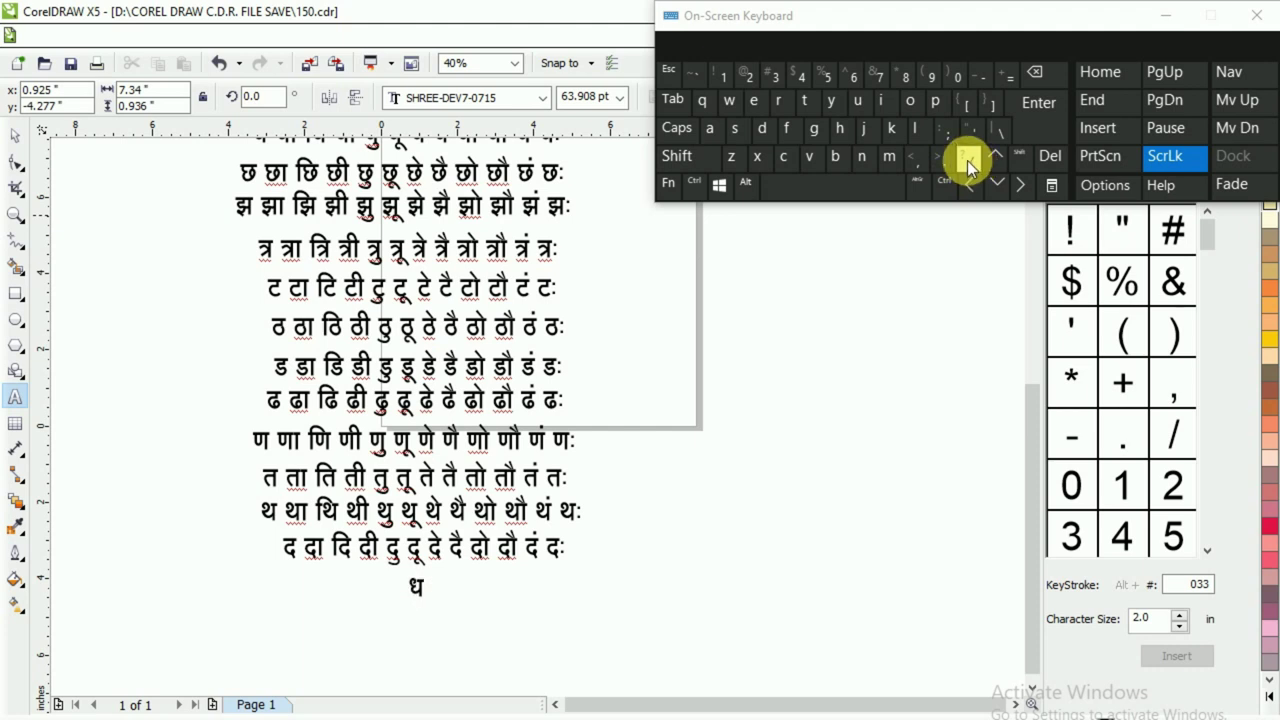
- Continue the ध line with धा and धि, separated by spaces
{"action": "left_click", "coordinate": [855, 181]}
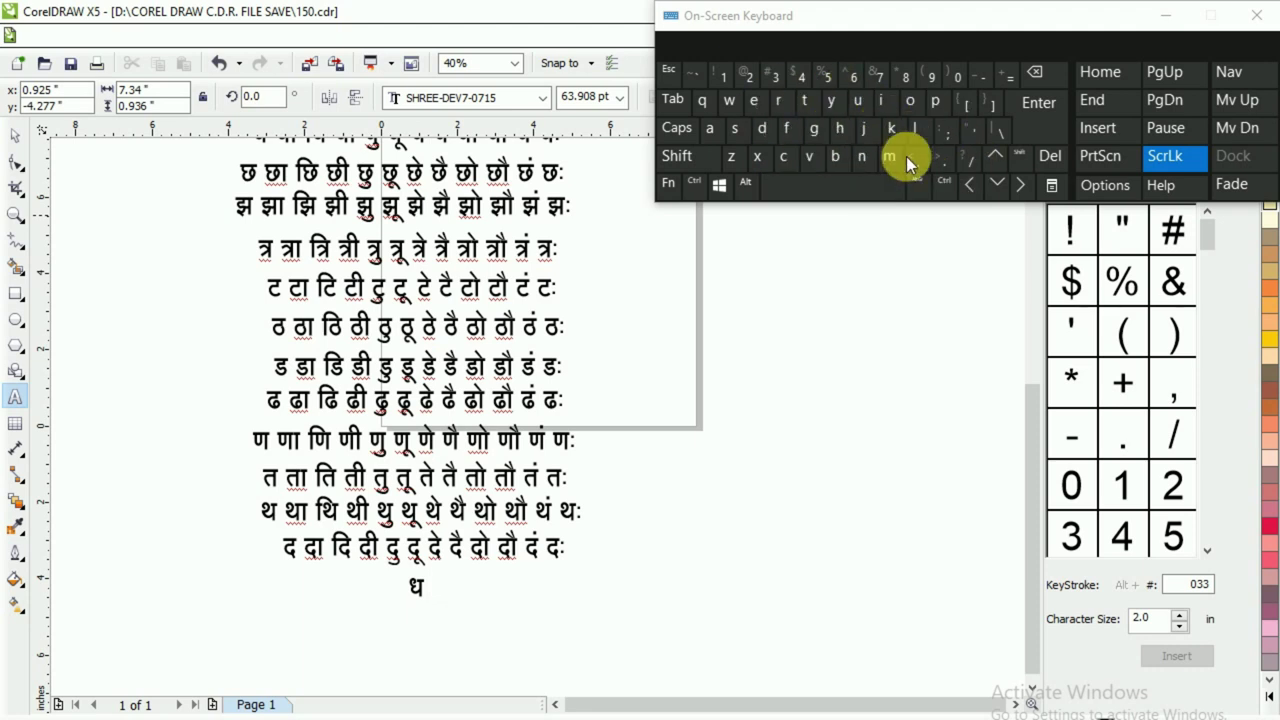
{"action": "left_click", "coordinate": [960, 168]}
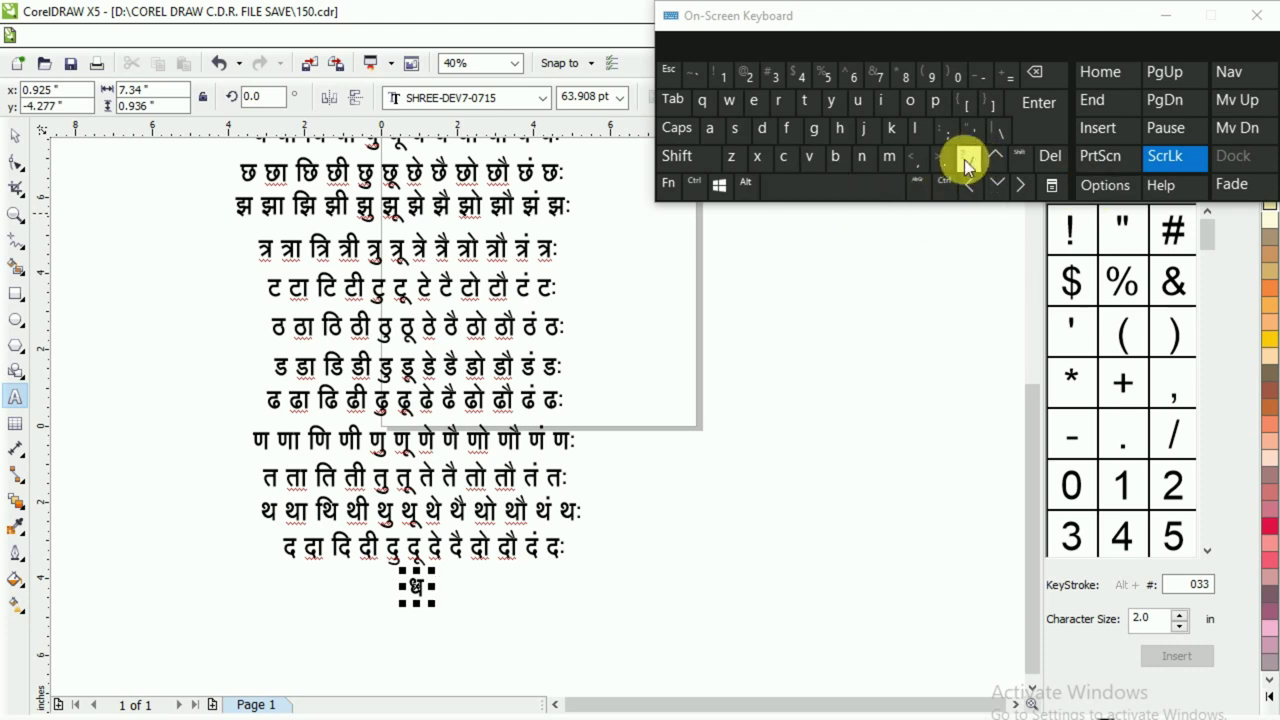
{"action": "left_click", "coordinate": [874, 189]}
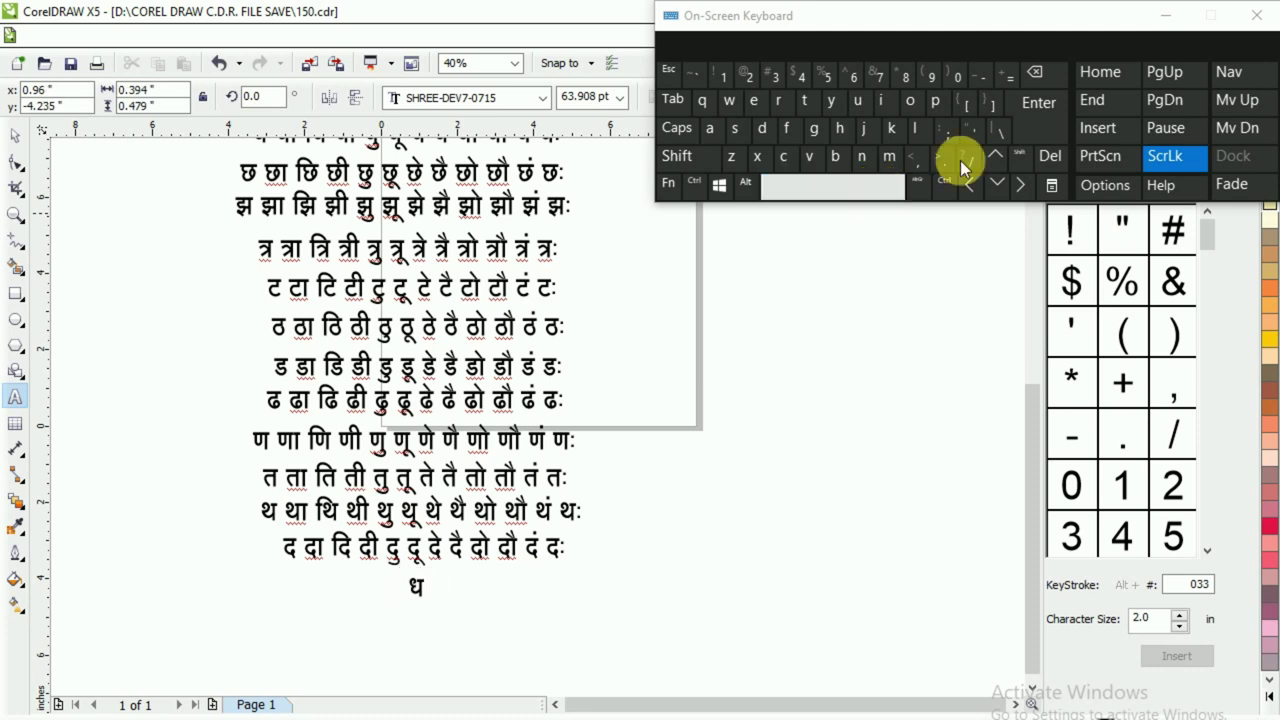
{"action": "left_click", "coordinate": [971, 157]}
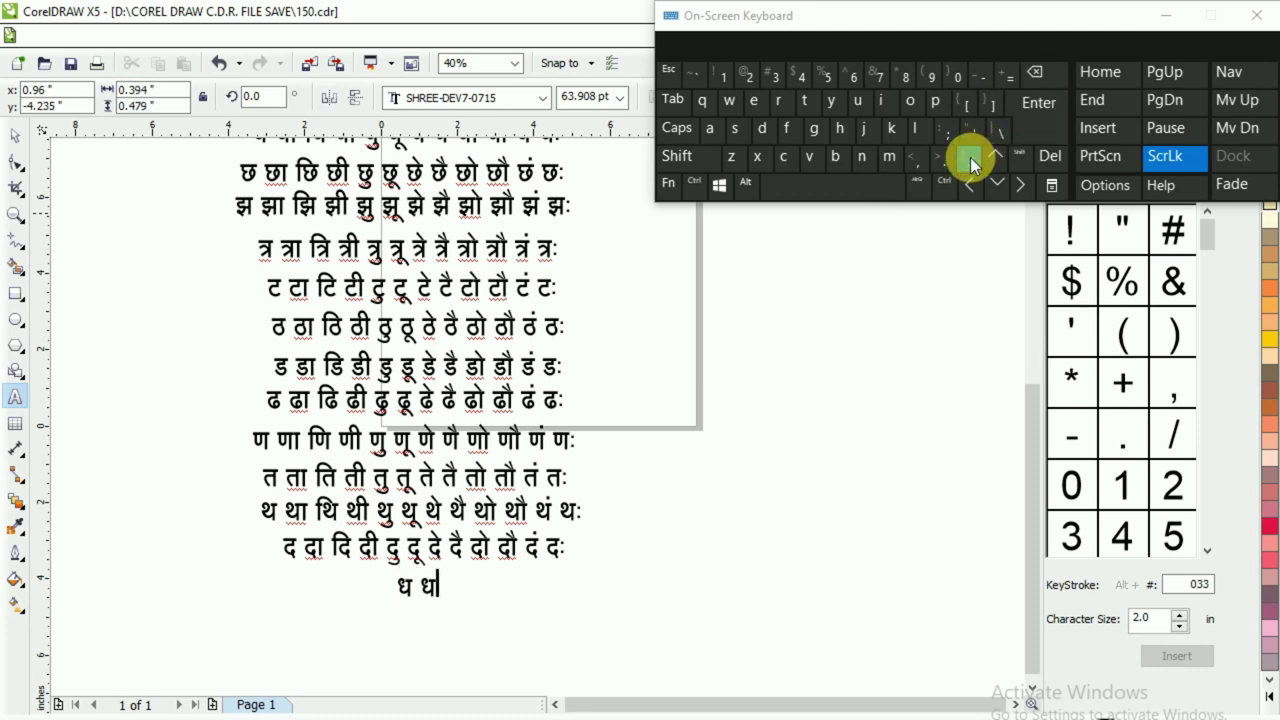
{"action": "left_click", "coordinate": [941, 156]}
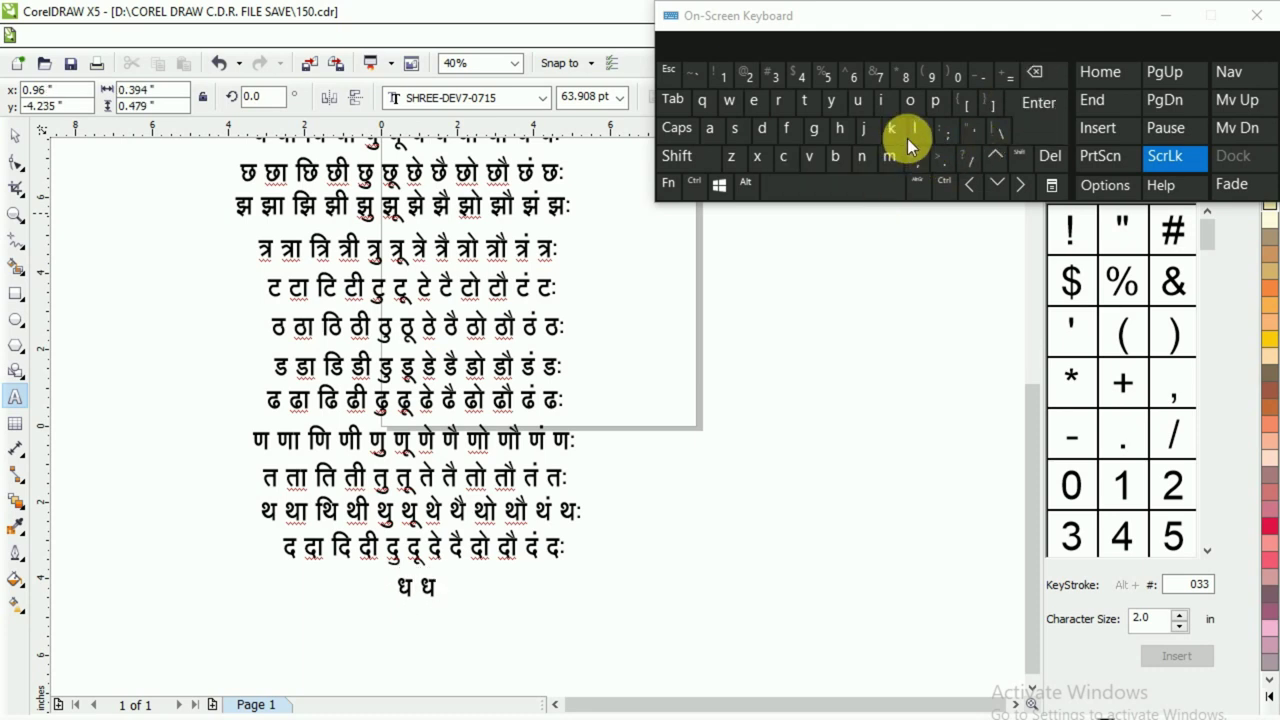
{"action": "left_click", "coordinate": [900, 187]}
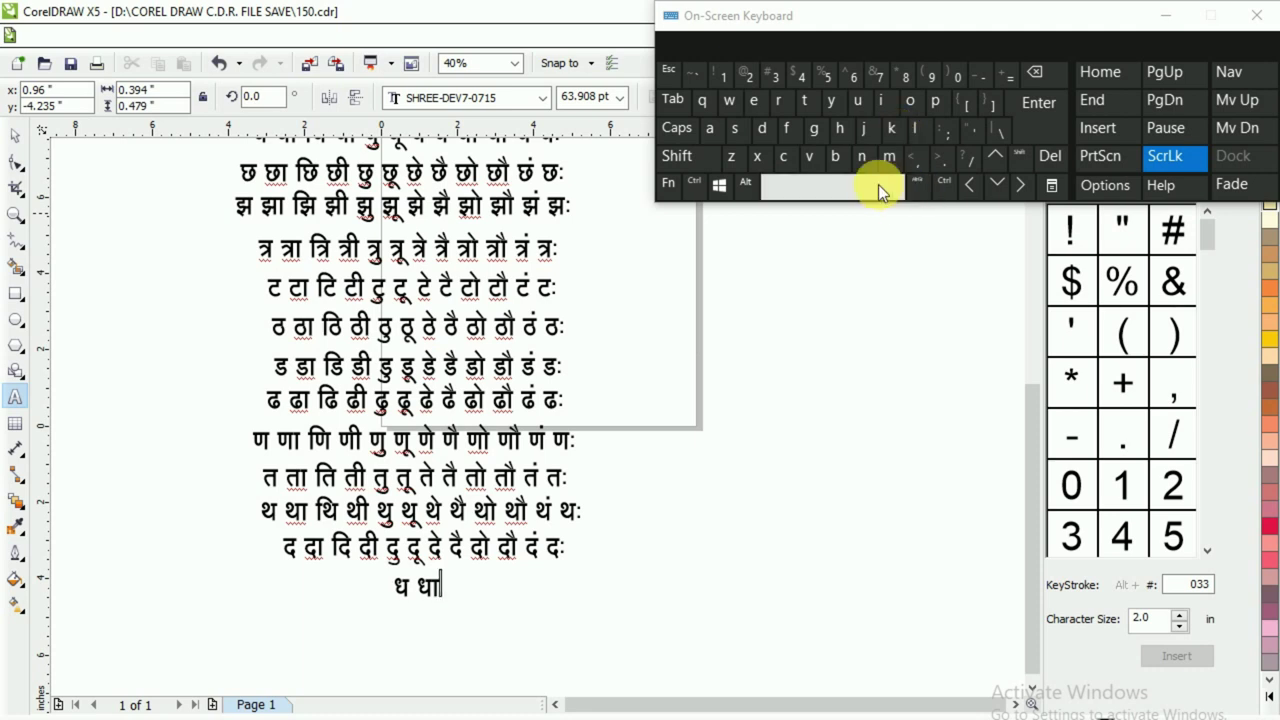
{"action": "left_click", "coordinate": [789, 130]}
{"action": "left_click", "coordinate": [960, 164]}
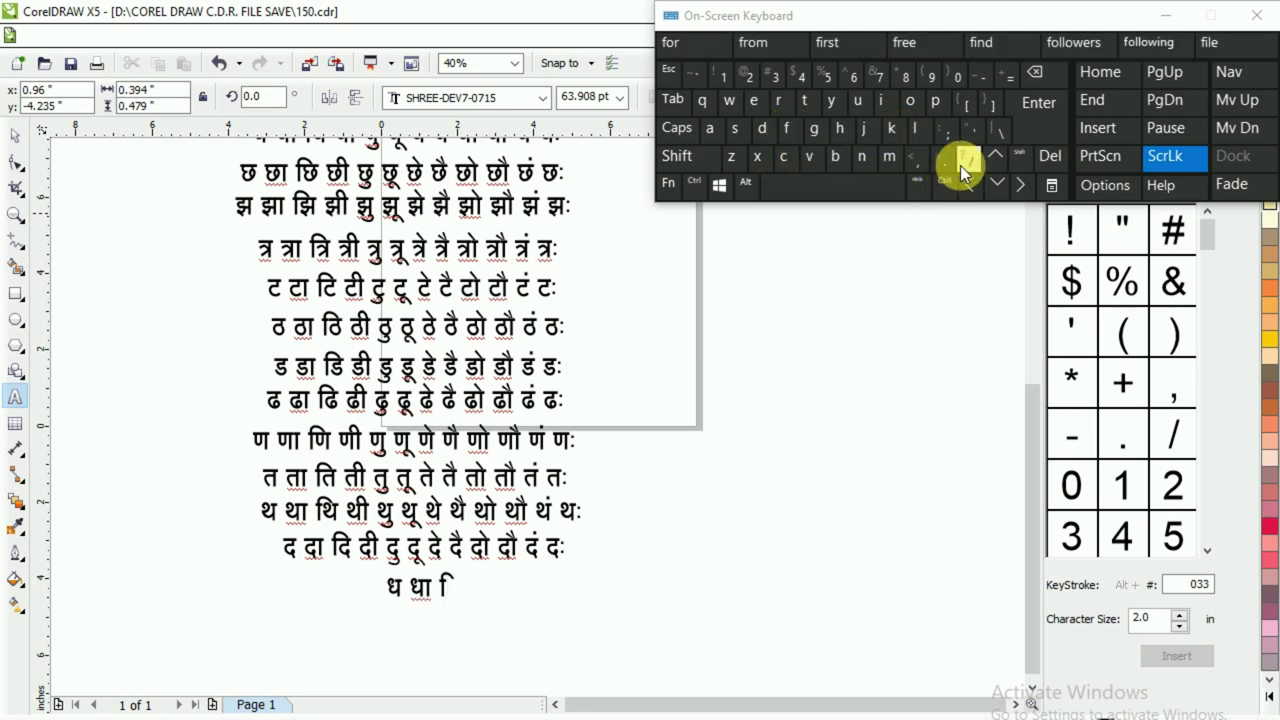
{"action": "left_click", "coordinate": [848, 183]}
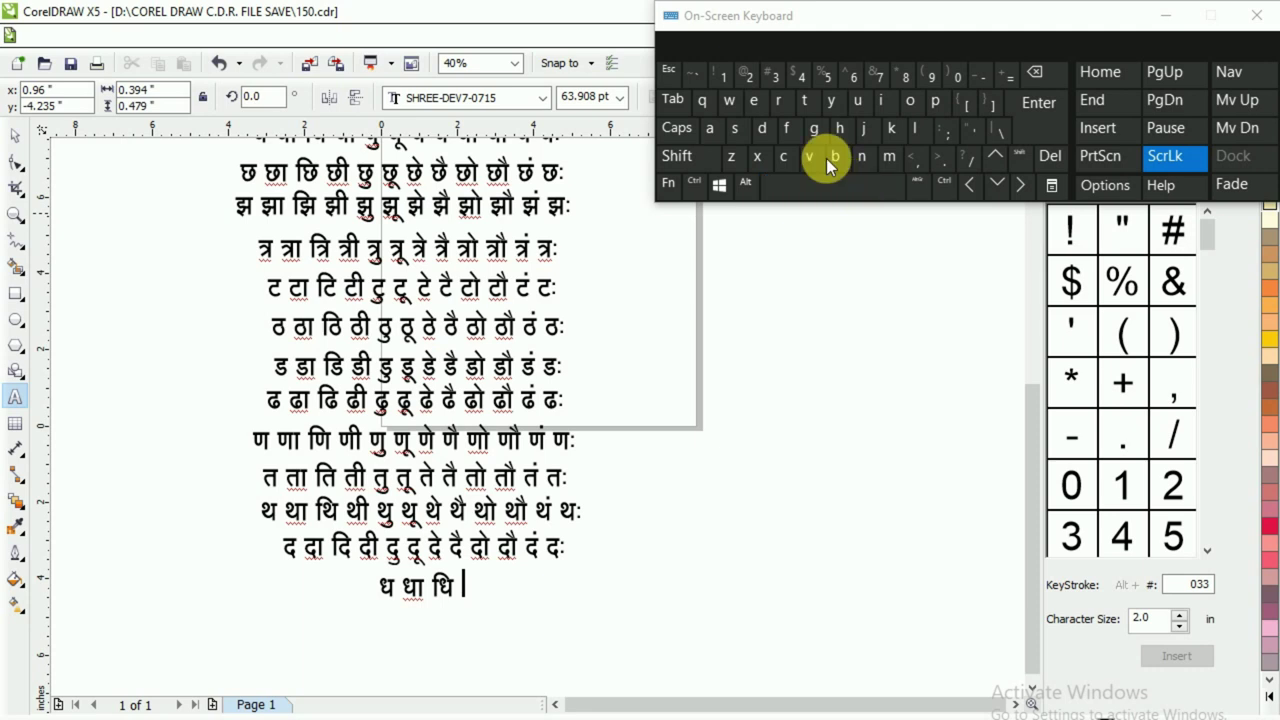
- Add धी and धु to the ध line, each followed by a space
{"action": "left_click", "coordinate": [971, 158]}
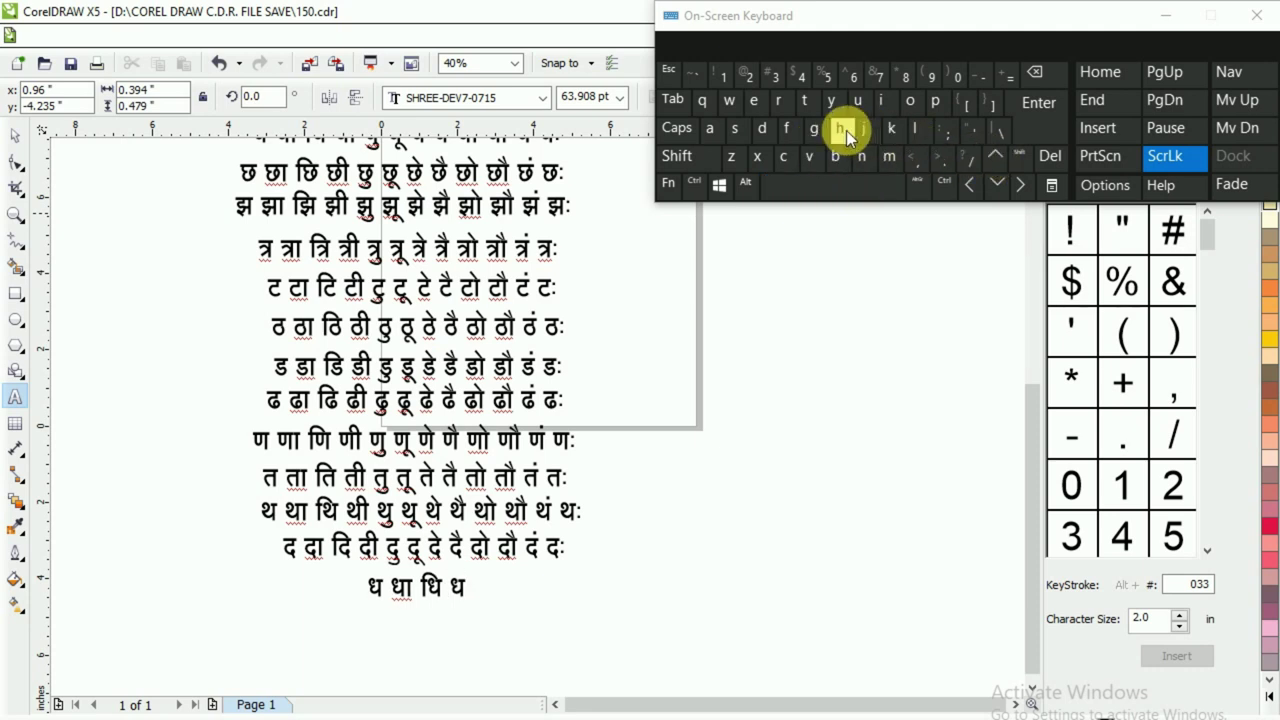
{"action": "left_click", "coordinate": [846, 130]}
{"action": "left_click", "coordinate": [861, 176]}
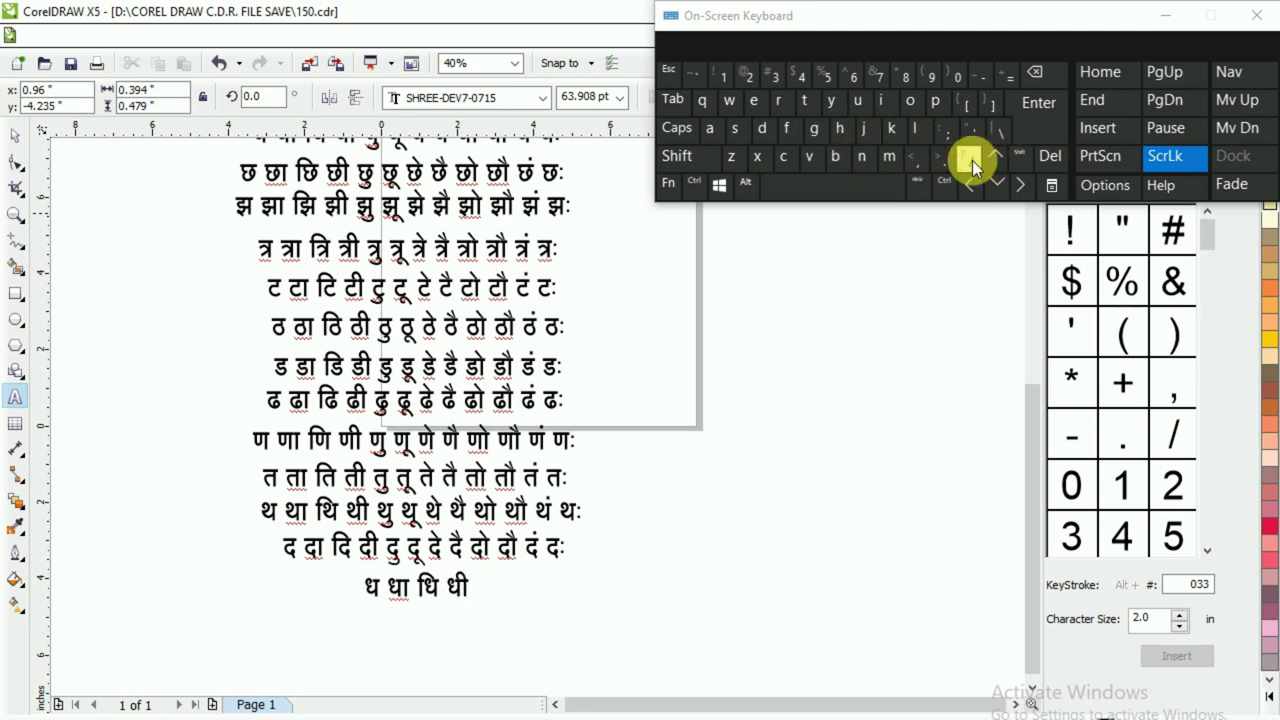
{"action": "left_click", "coordinate": [970, 160]}
{"action": "left_click", "coordinate": [704, 106]}
{"action": "left_click", "coordinate": [860, 190]}
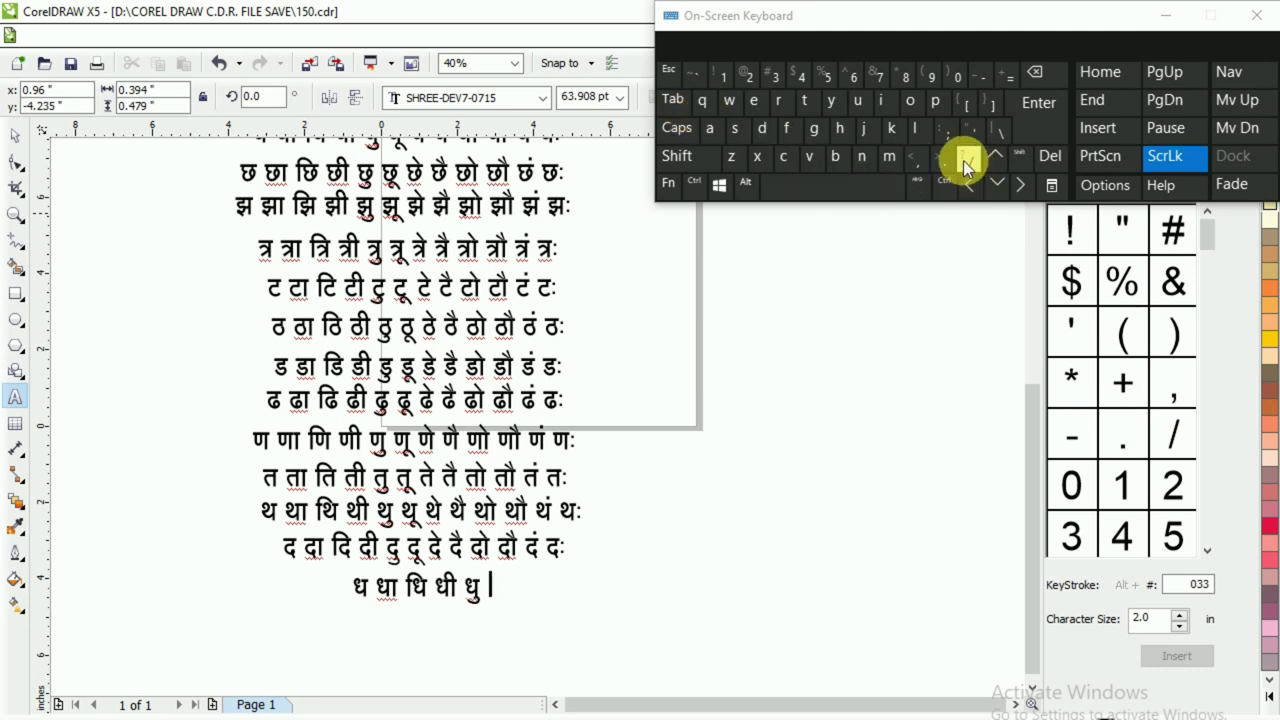
- Add धू and धे to the ध line, each followed by a space
{"action": "left_click", "coordinate": [963, 160]}
{"action": "left_click", "coordinate": [777, 123]}
{"action": "left_click", "coordinate": [733, 104]}
{"action": "left_click", "coordinate": [802, 185]}
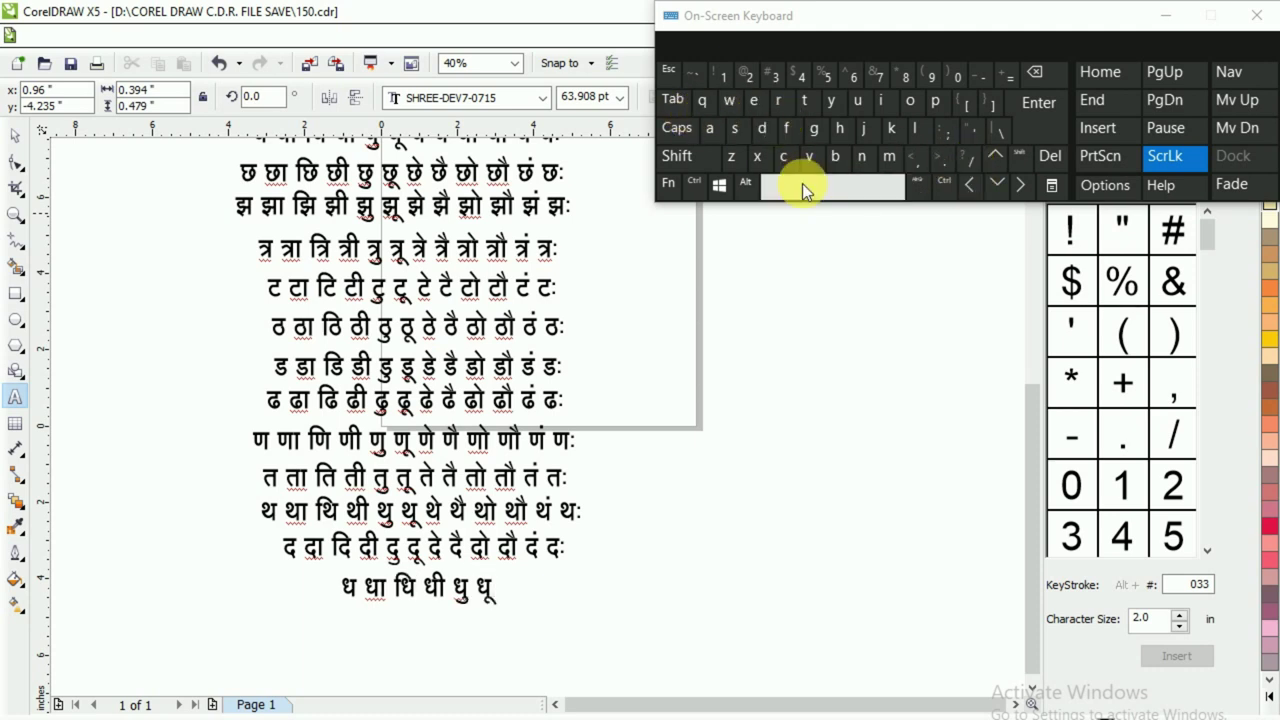
{"action": "left_click", "coordinate": [970, 160]}
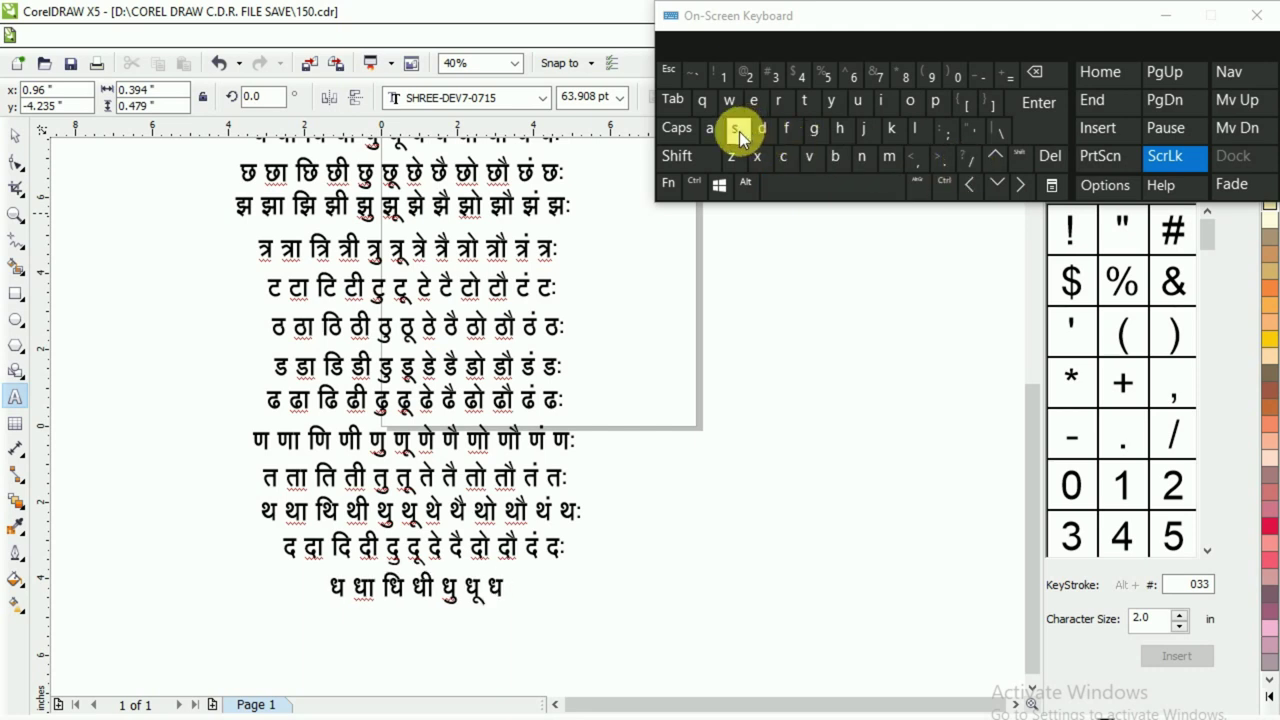
{"action": "left_click", "coordinate": [739, 131]}
{"action": "left_click", "coordinate": [841, 186]}
- Add धै and धो to the ध line, each followed by a space
{"action": "left_click", "coordinate": [966, 160]}
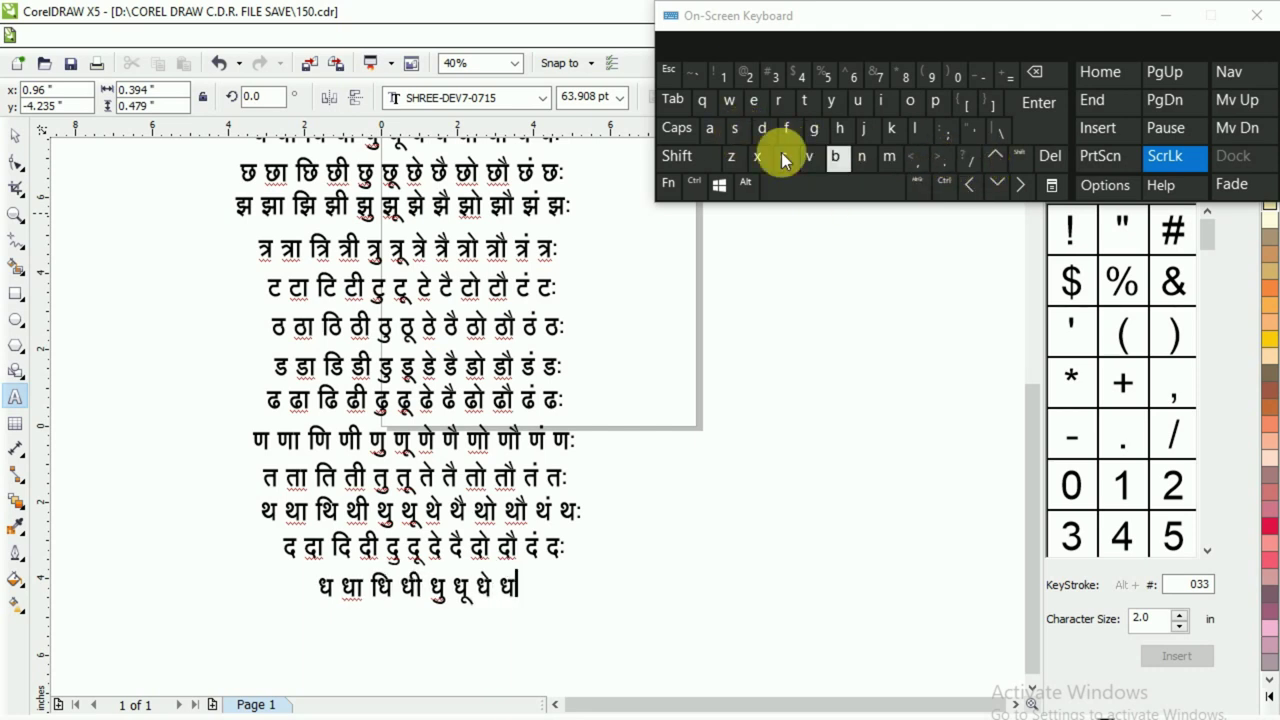
{"action": "left_click", "coordinate": [758, 130]}
{"action": "left_click", "coordinate": [743, 134], "text": "shift"}
{"action": "left_click", "coordinate": [835, 180]}
{"action": "left_click", "coordinate": [970, 162]}
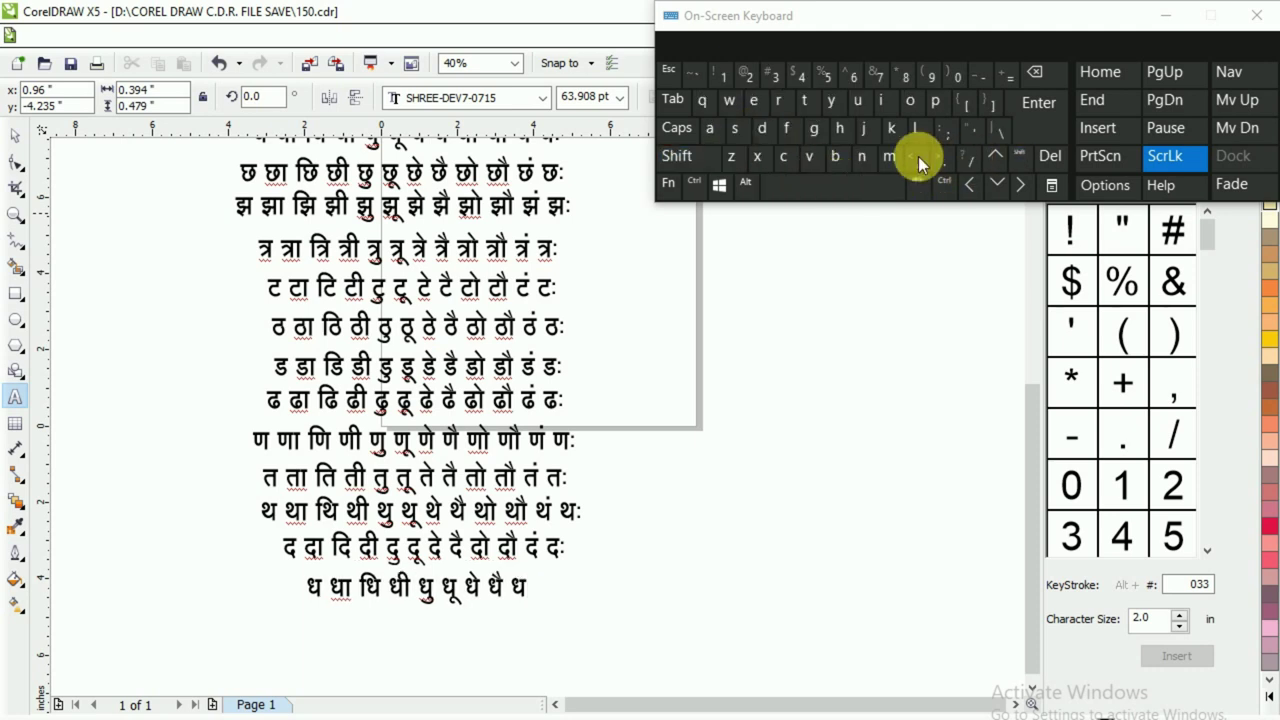
{"action": "left_click", "coordinate": [738, 130]}
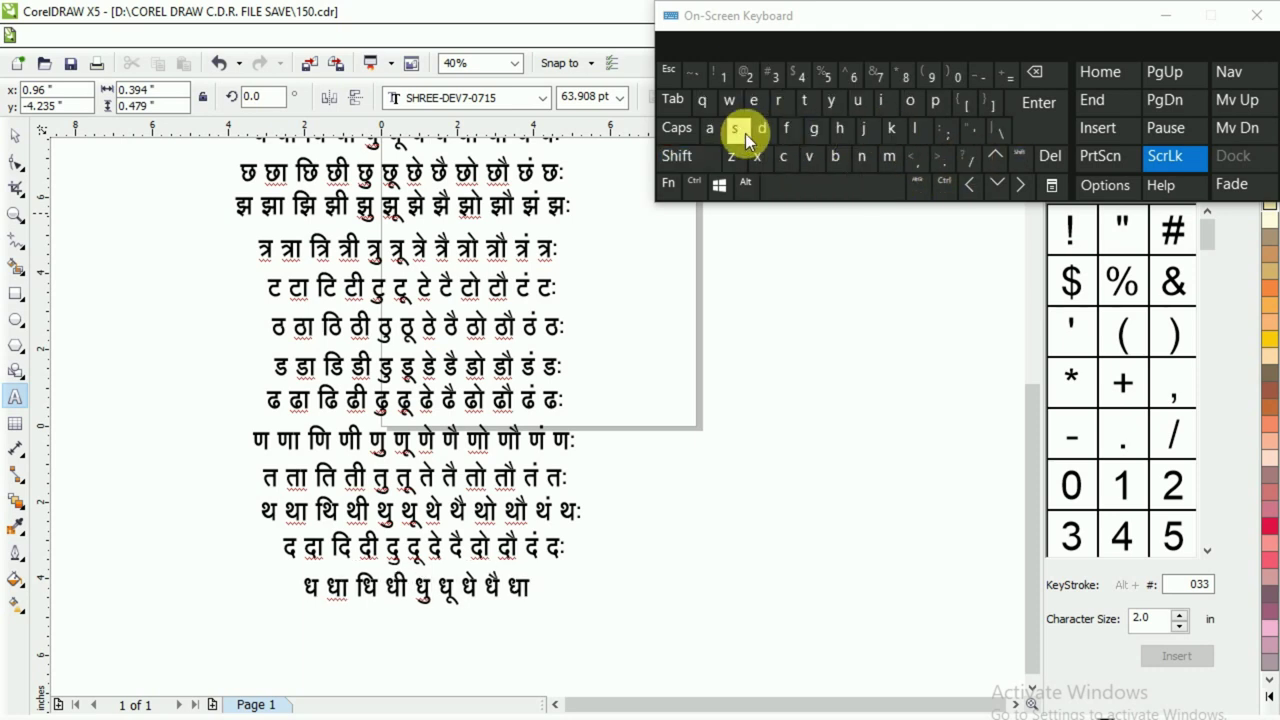
{"action": "left_click", "coordinate": [846, 180]}
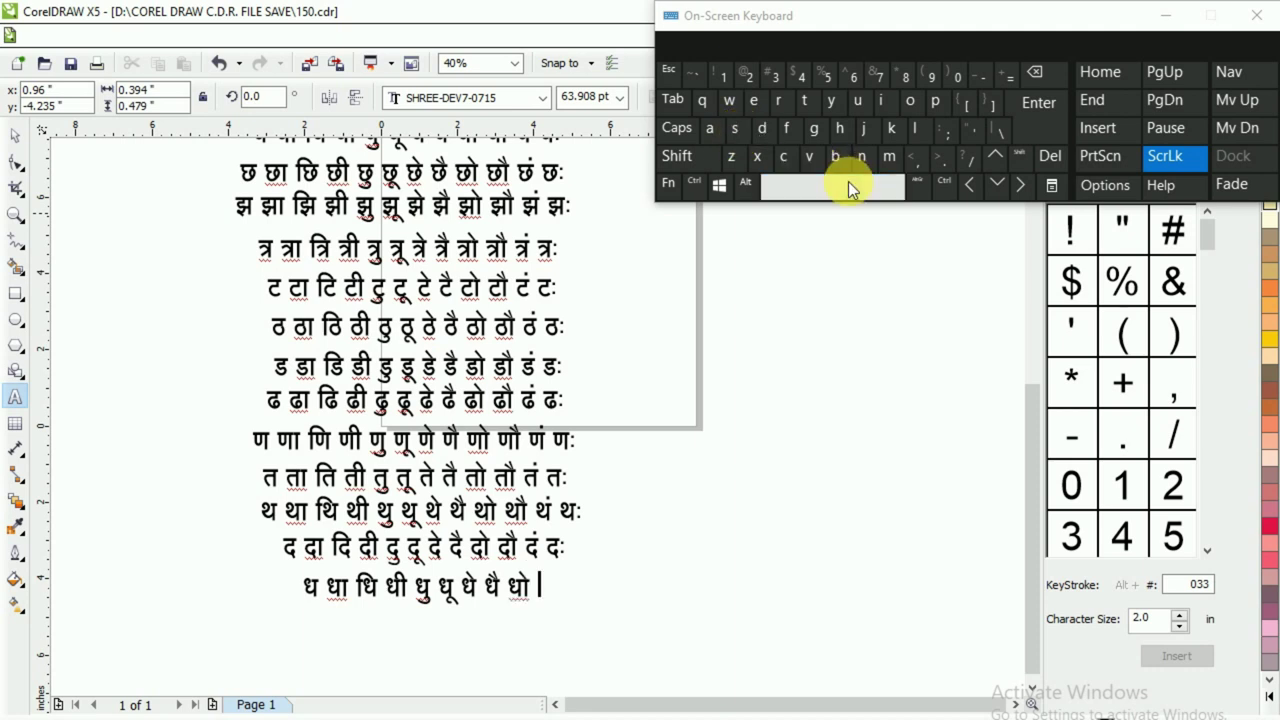
- Add धौ and a space after धो in the ध line
{"action": "left_click", "coordinate": [970, 163]}
{"action": "left_click", "coordinate": [887, 130]}
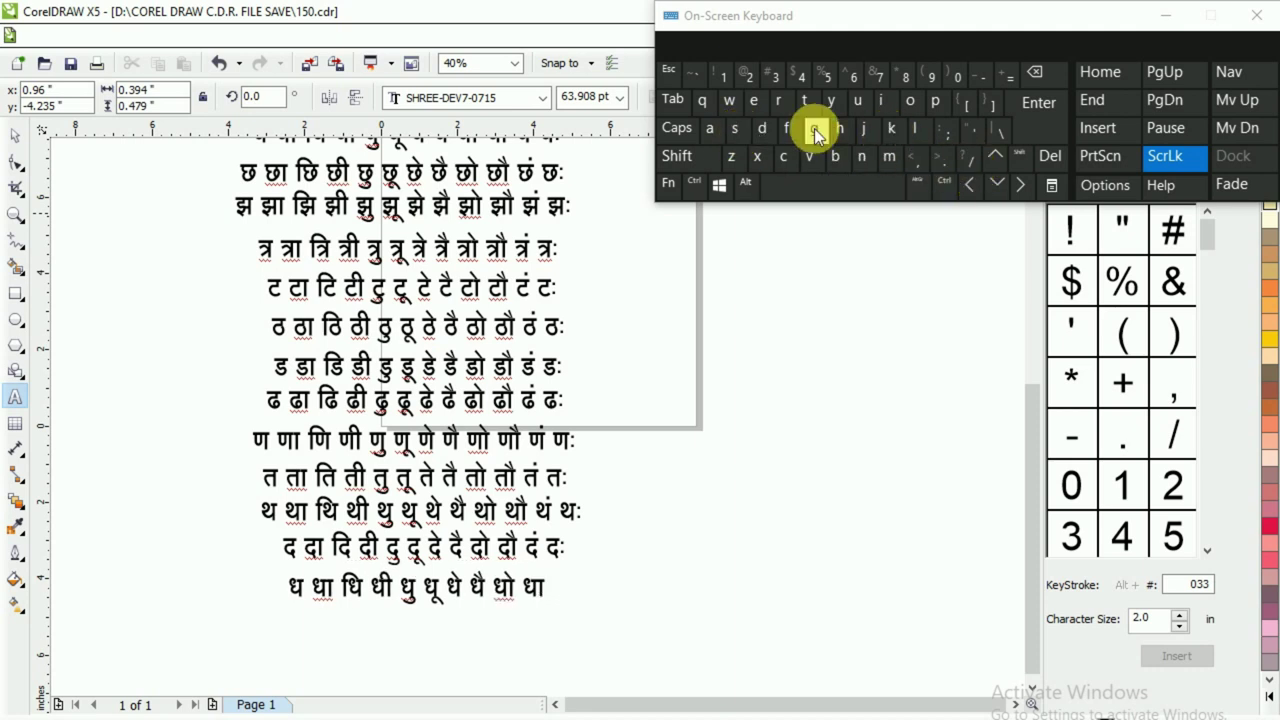
{"action": "key", "text": "shift"}
{"action": "left_click", "coordinate": [740, 127]}
{"action": "left_click", "coordinate": [879, 189]}
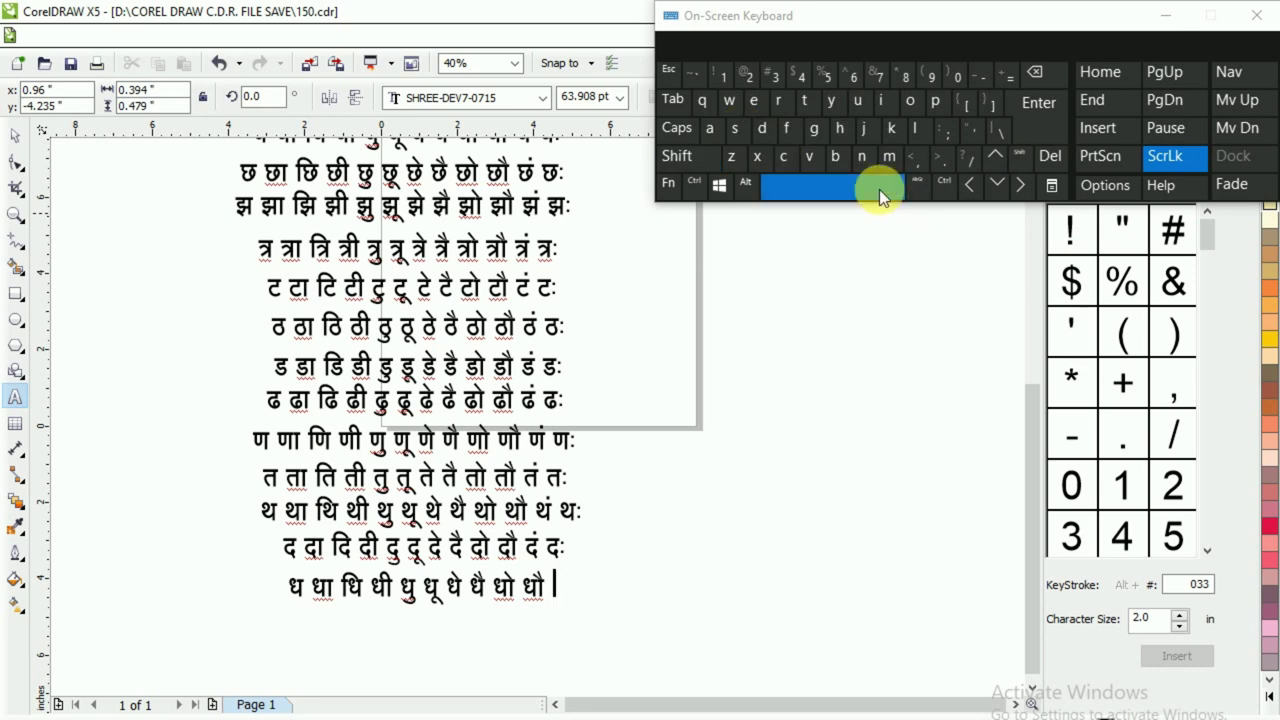
- Complete the ध line with धं and धः, and leave text editing
{"action": "left_click", "coordinate": [968, 160]}
{"action": "left_click", "coordinate": [711, 128]}
{"action": "left_click", "coordinate": [808, 180]}
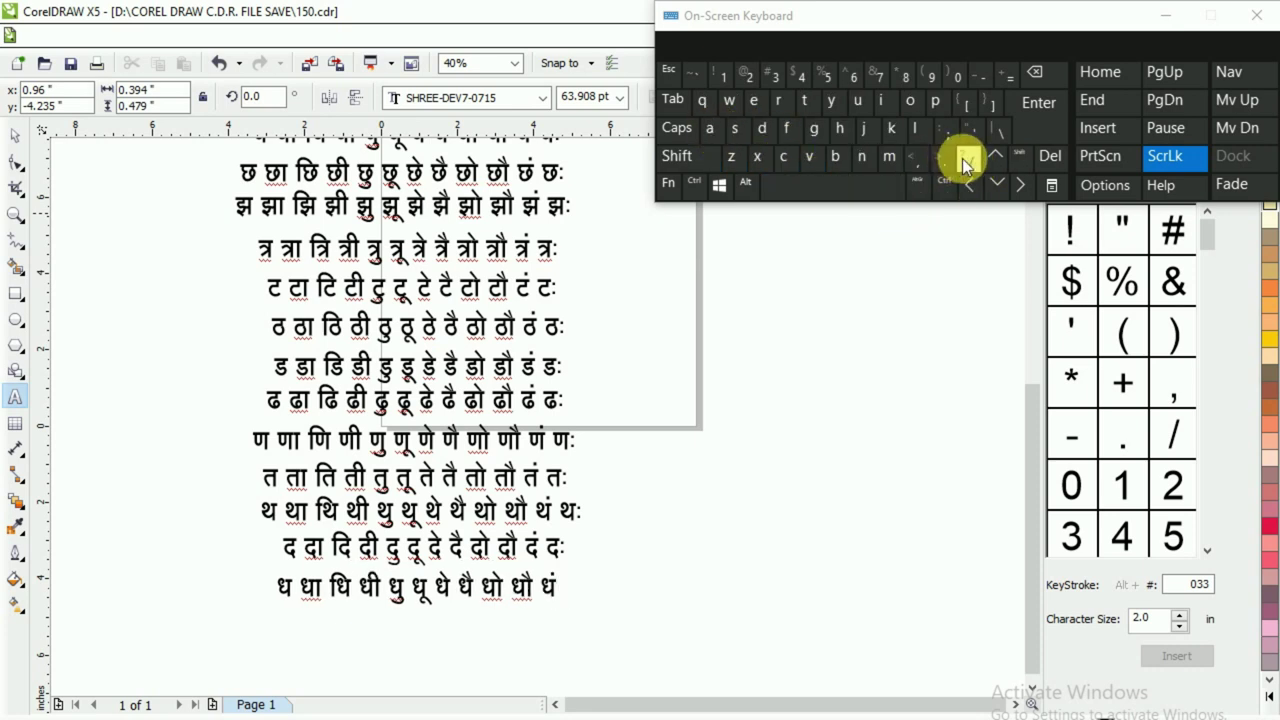
{"action": "left_click", "coordinate": [963, 160]}
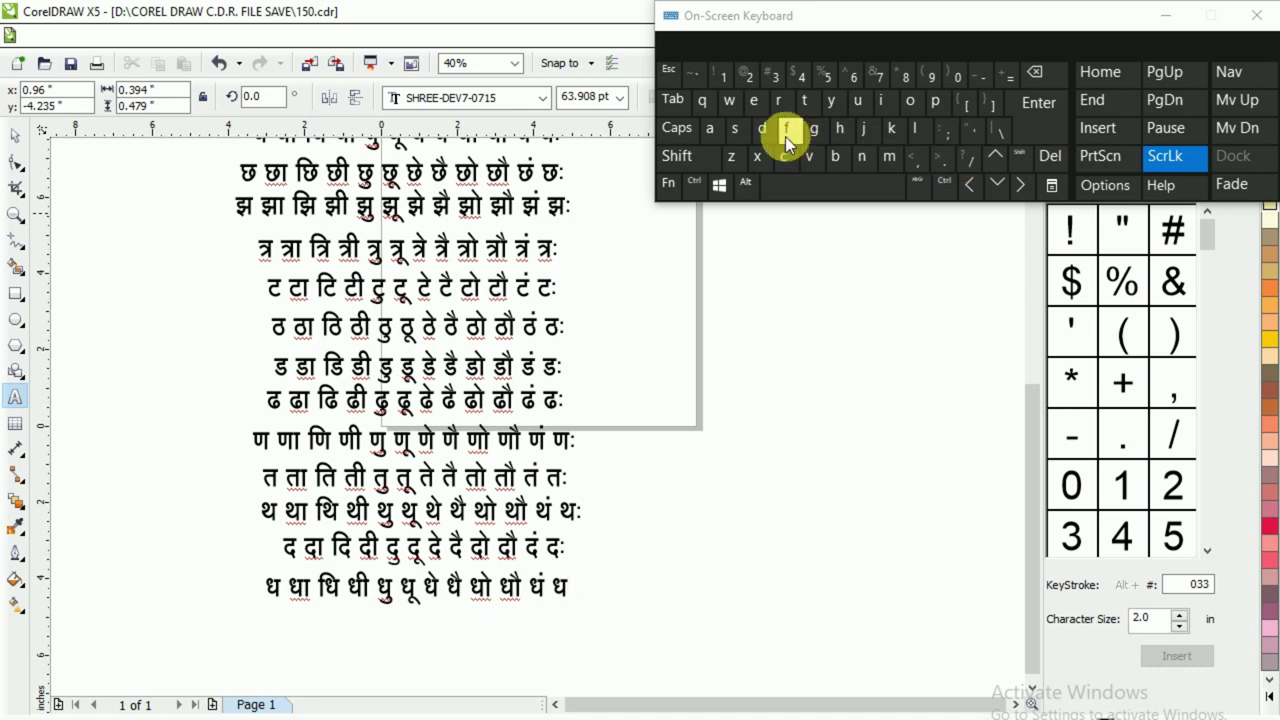
{"action": "left_click", "coordinate": [771, 75], "text": "shift"}
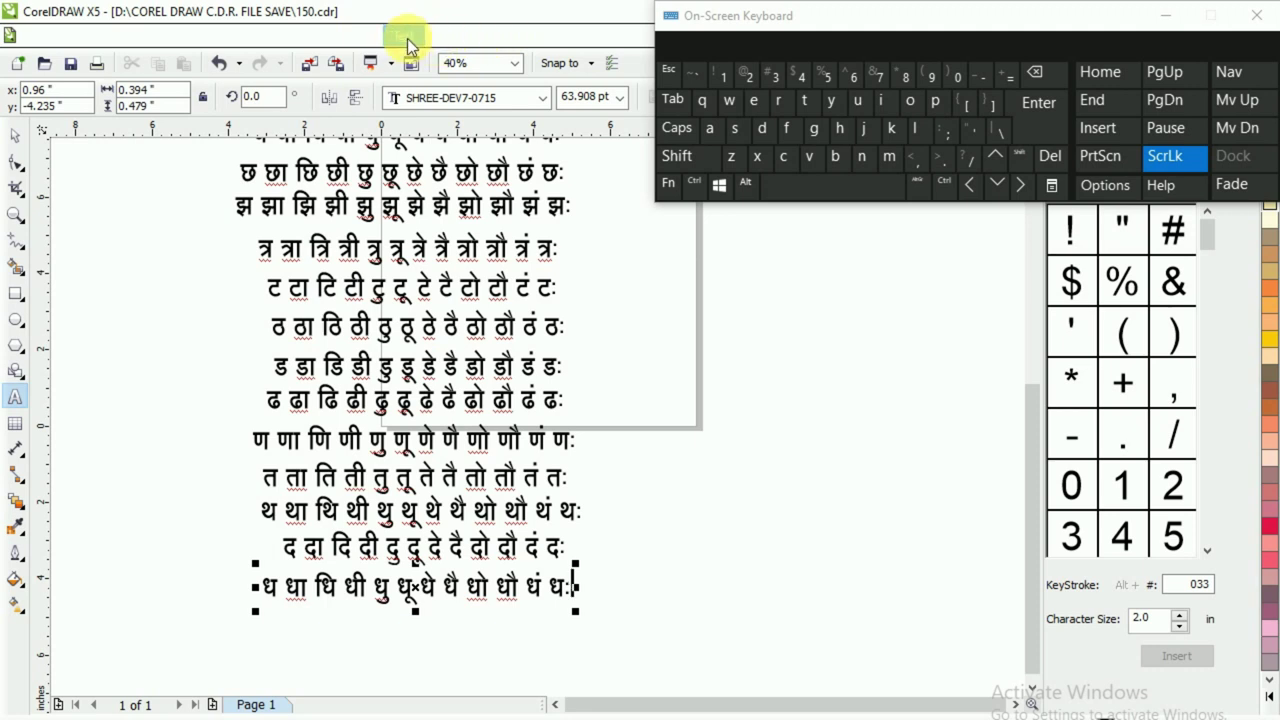
{"action": "left_click", "coordinate": [15, 135]}
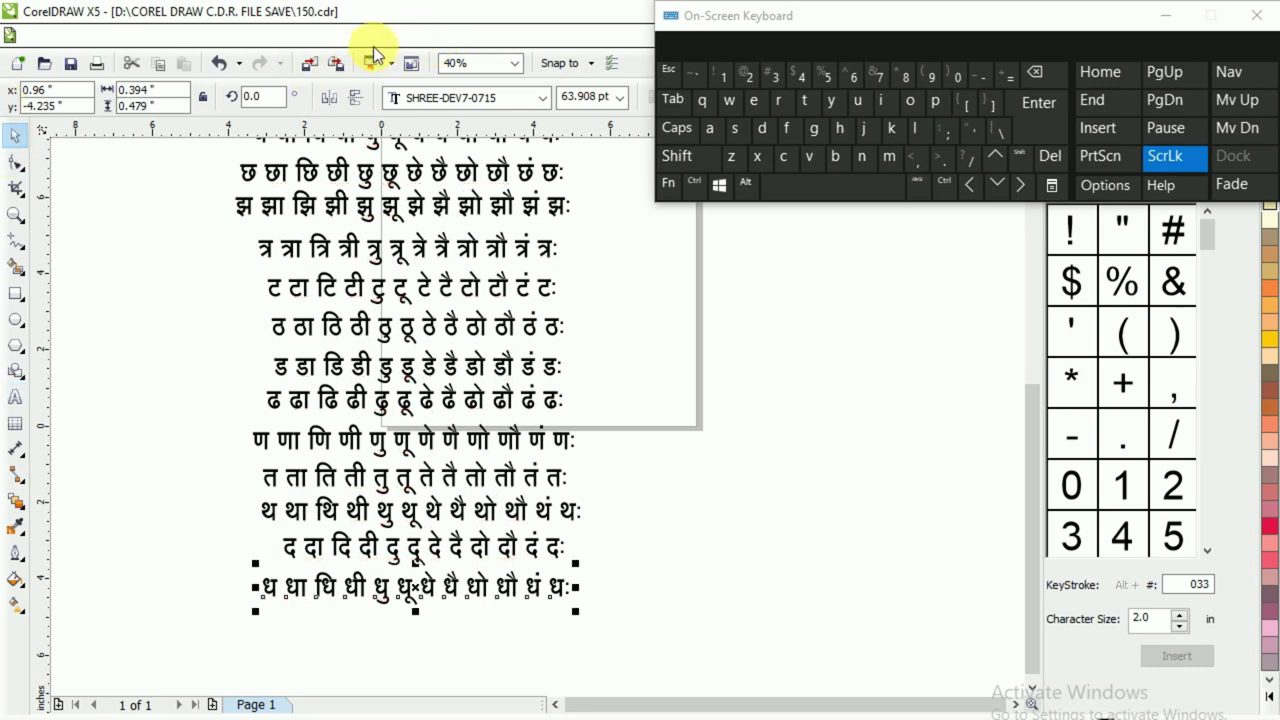
{"action": "left_click", "coordinate": [404, 36]}
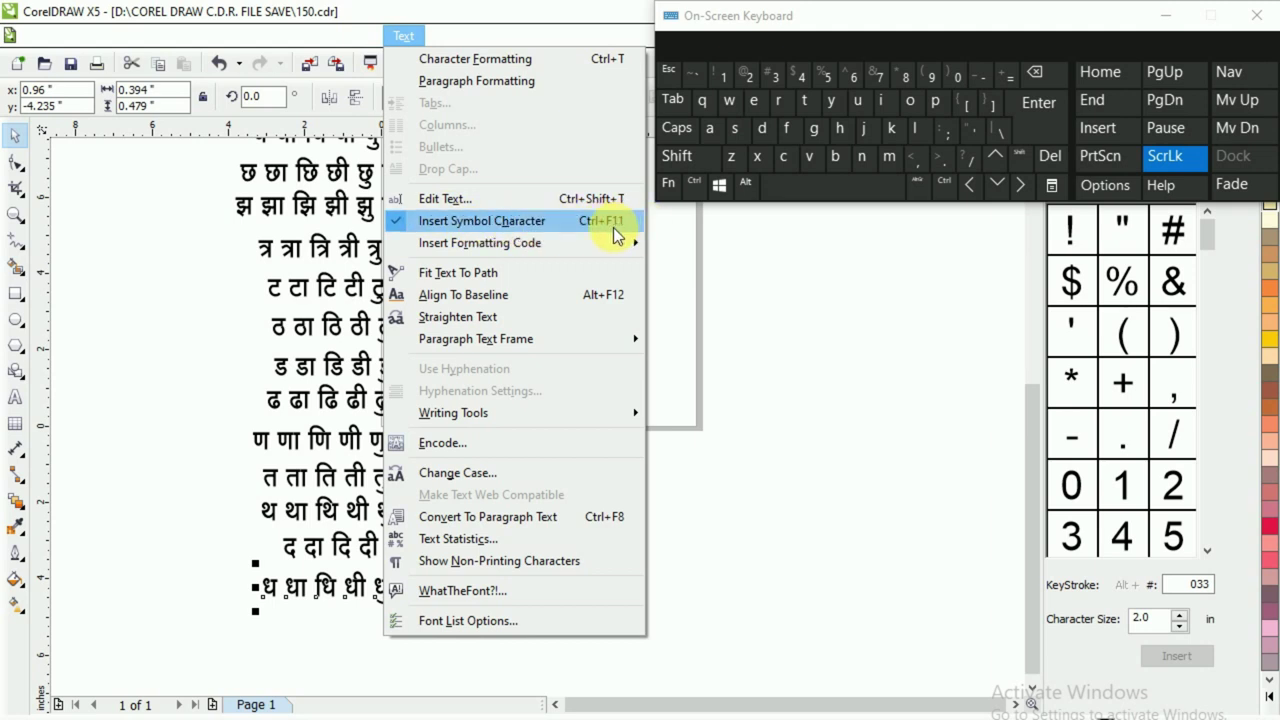
{"action": "left_click", "coordinate": [263, 251]}
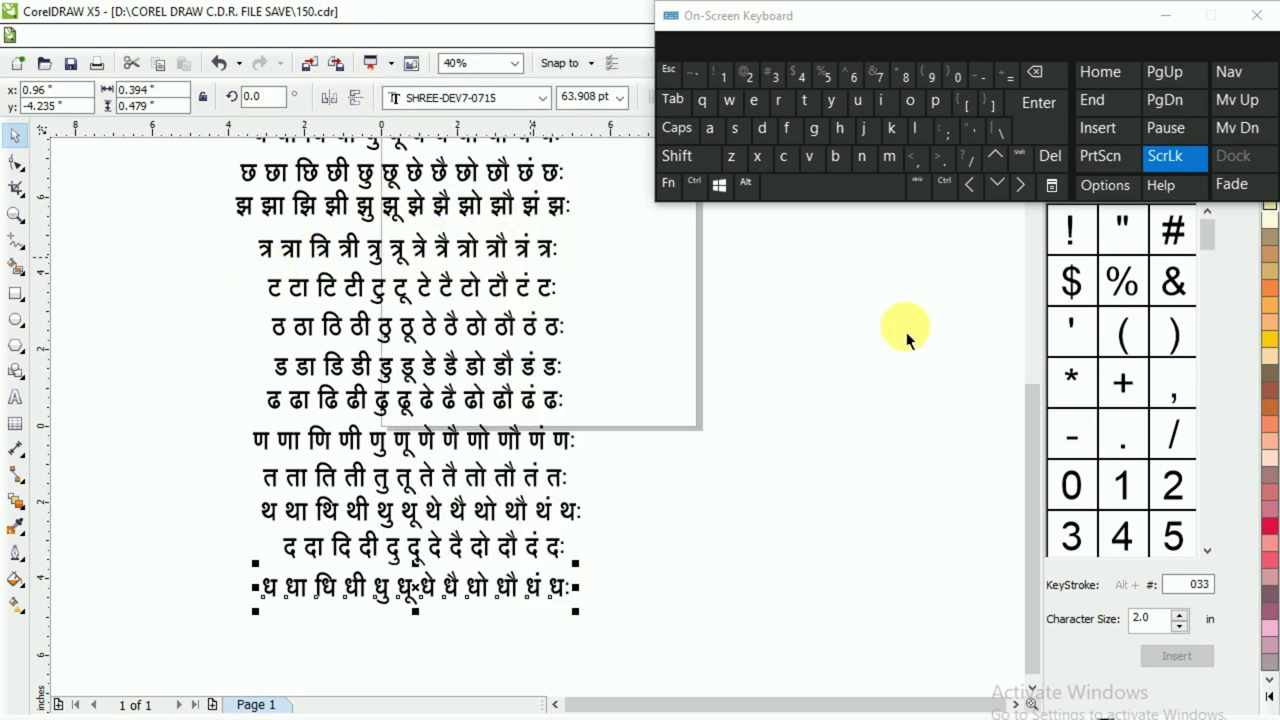
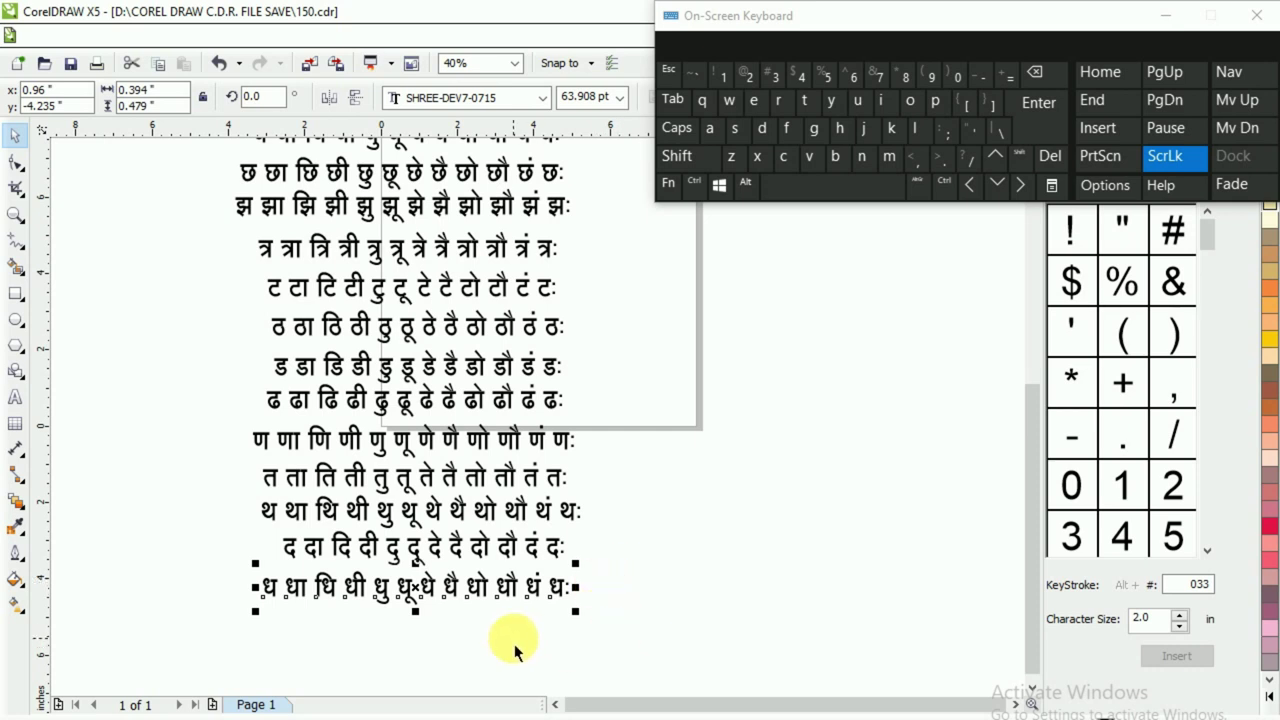
- Look up the row after ध in the web barakhadi chart, and duplicate the ध line directly below itself in CorelDRAW
{"action": "key", "text": "alt+Tab"}
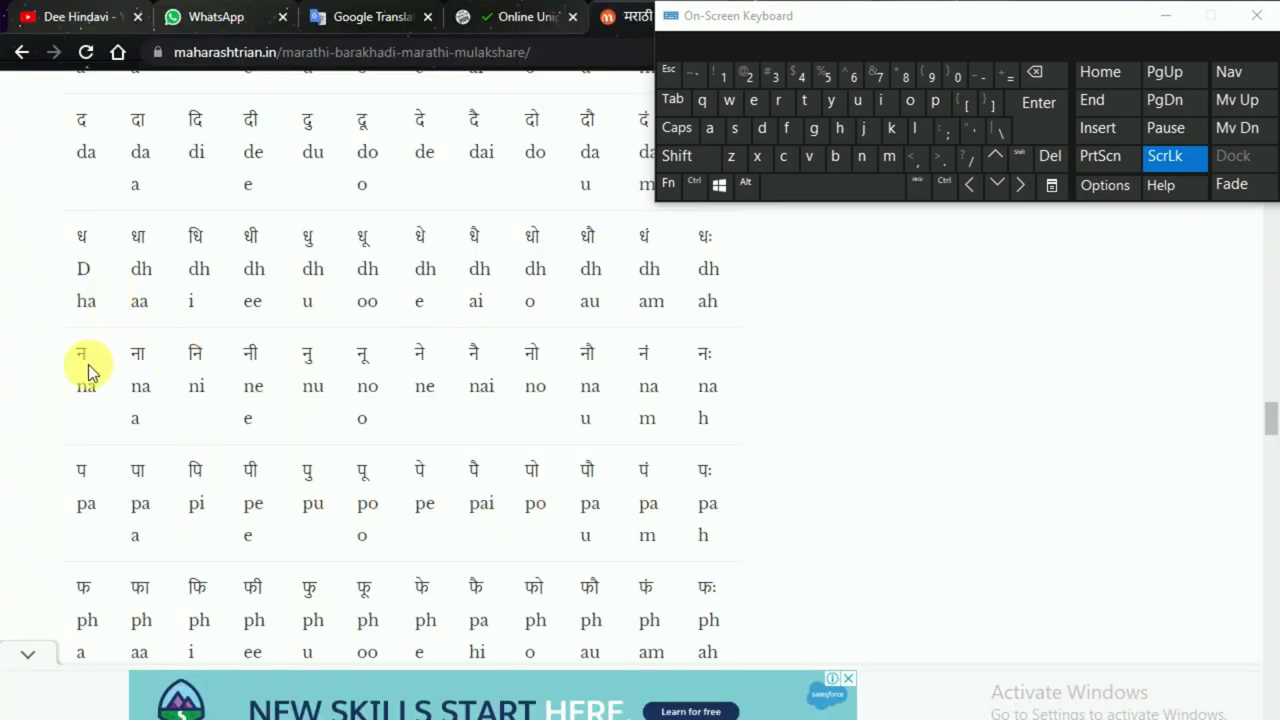
{"action": "key", "text": "alt+Tab"}
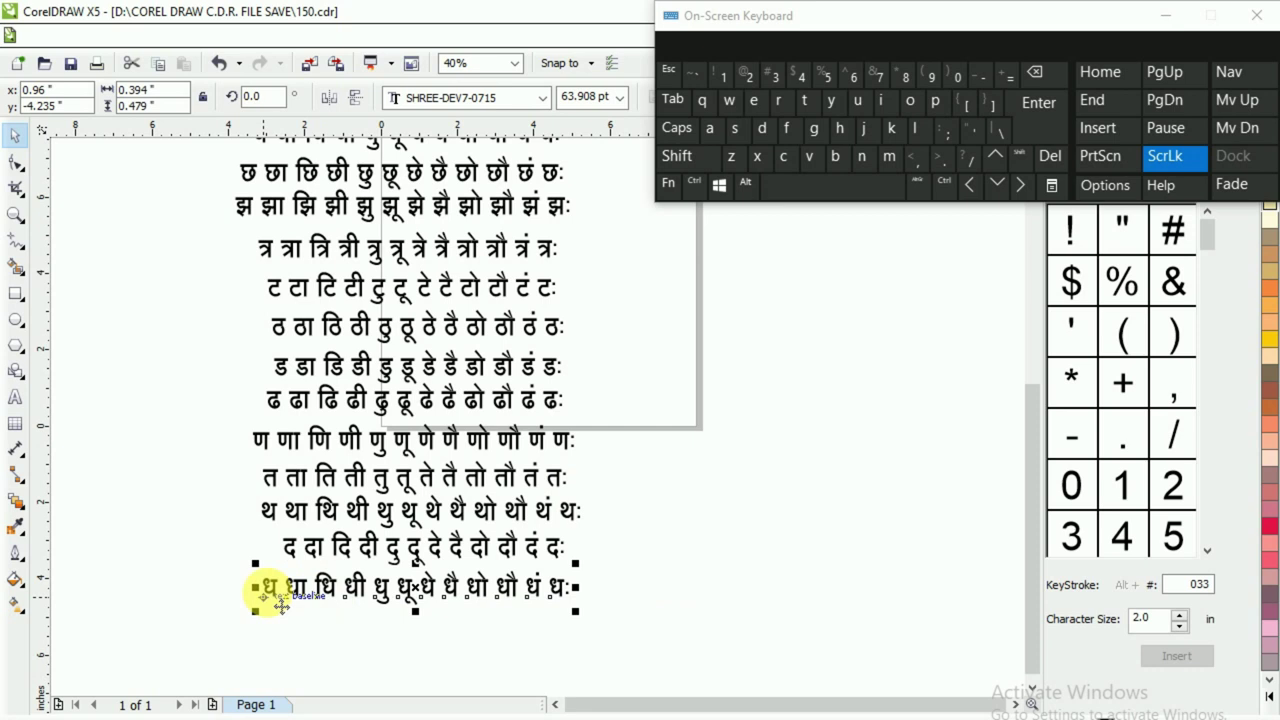
{"action": "left_click_drag", "start_coordinate": [414, 594], "coordinate": [430, 628]}
{"action": "left_click", "coordinate": [491, 655]}
- Replace the duplicated line's text with न and ना, separated by a space
{"action": "left_click", "coordinate": [18, 399]}
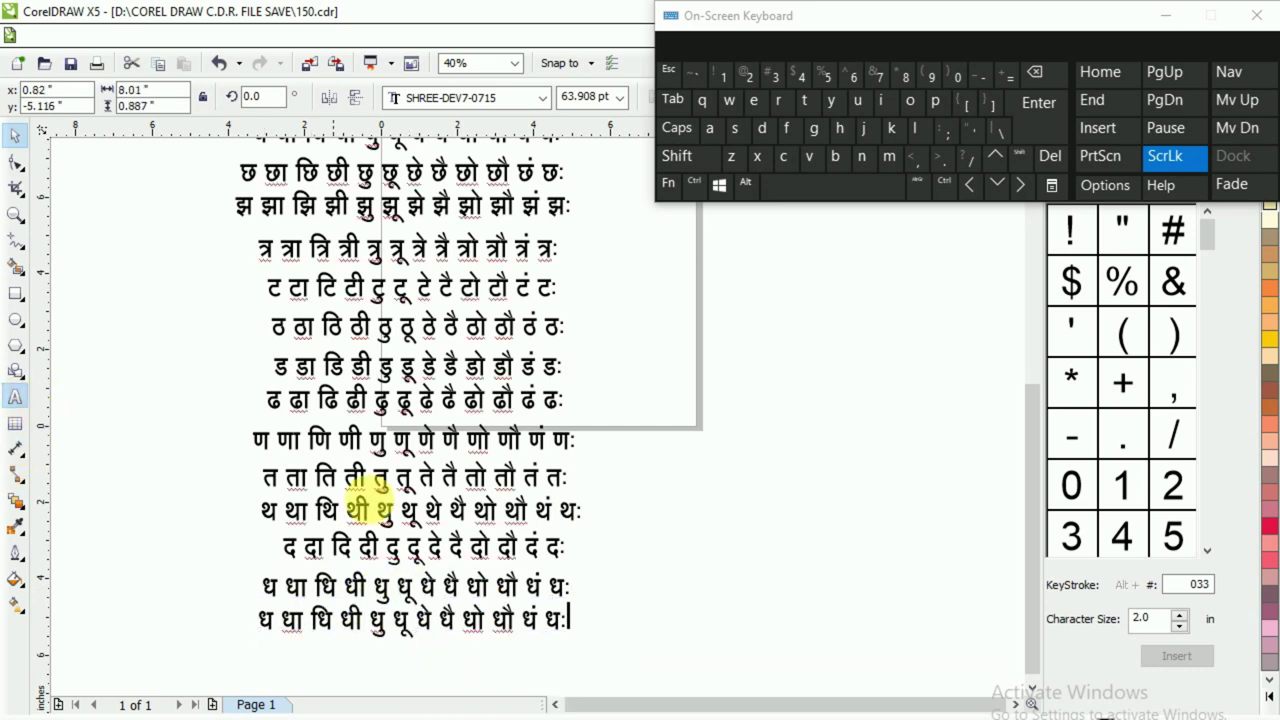
{"action": "key", "text": "ctrl+a"}
{"action": "left_click", "coordinate": [856, 101]}
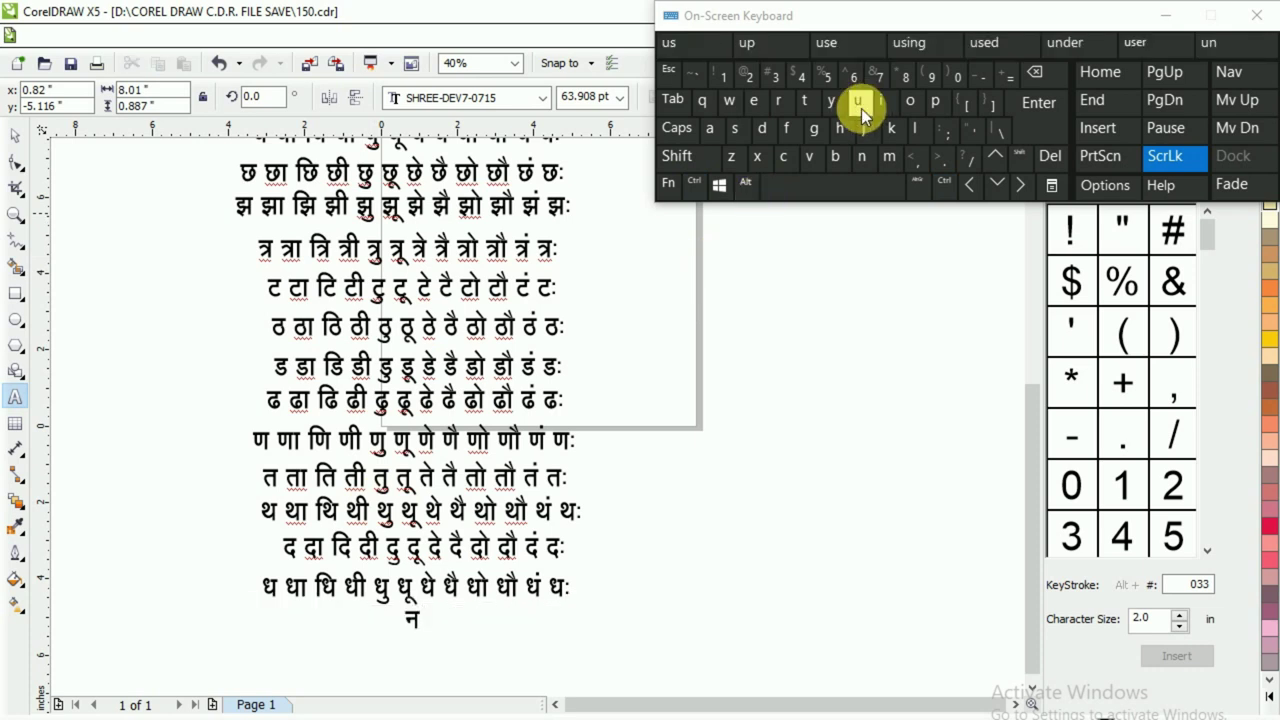
{"action": "left_click", "coordinate": [847, 196]}
{"action": "left_click", "coordinate": [857, 101]}
{"action": "left_click", "coordinate": [891, 128]}
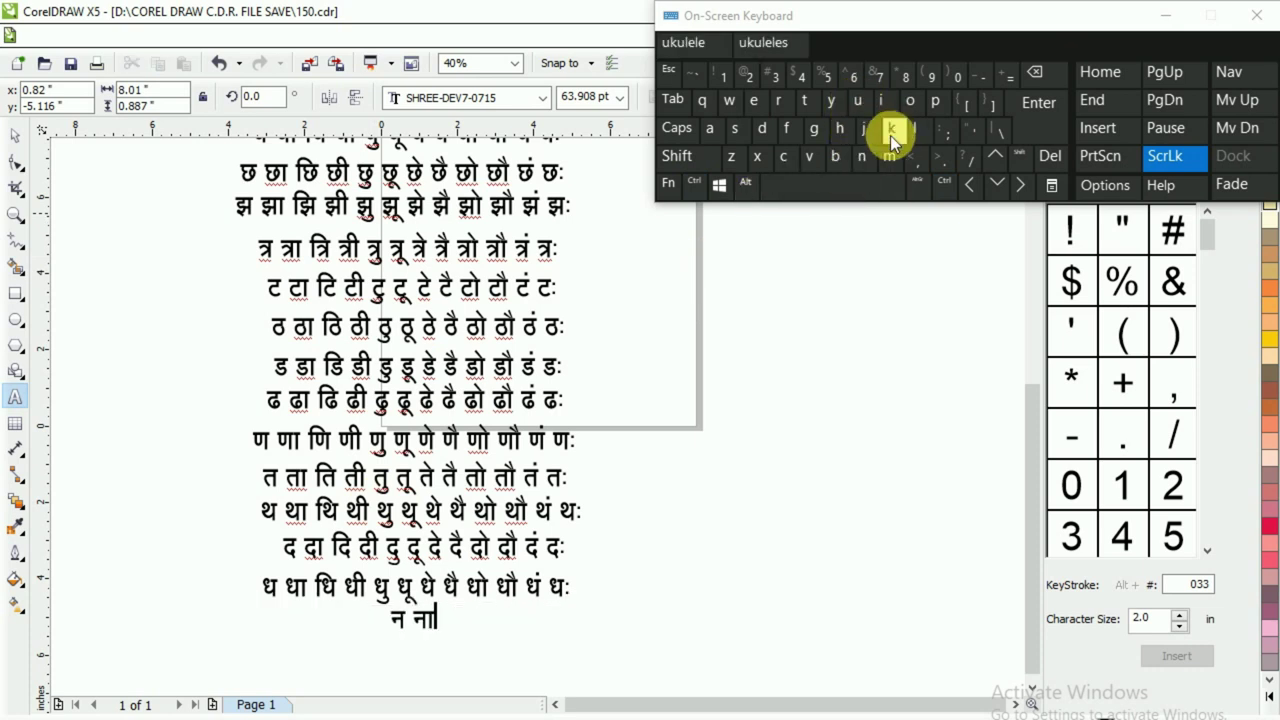
{"action": "left_click", "coordinate": [853, 183]}
- Add नि and नी to the न line after ना, with a space after each syllable
{"action": "left_click", "coordinate": [786, 128]}
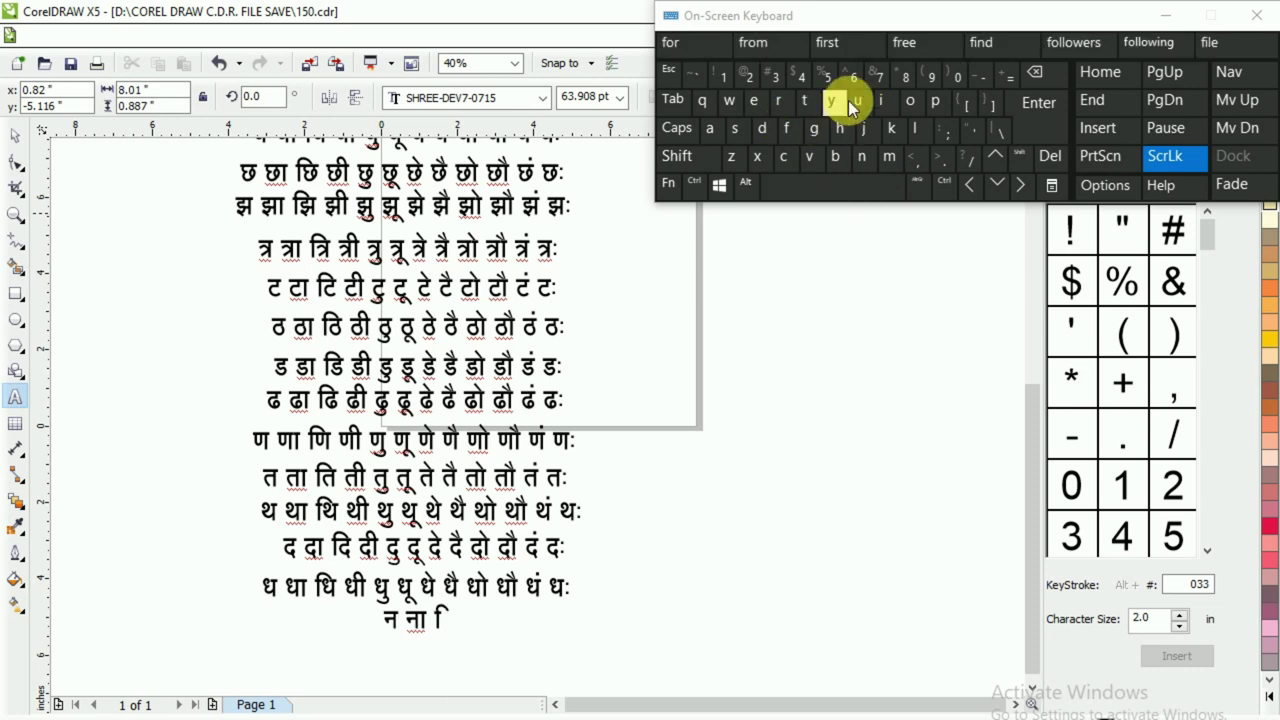
{"action": "left_click", "coordinate": [851, 100]}
{"action": "left_click", "coordinate": [845, 182]}
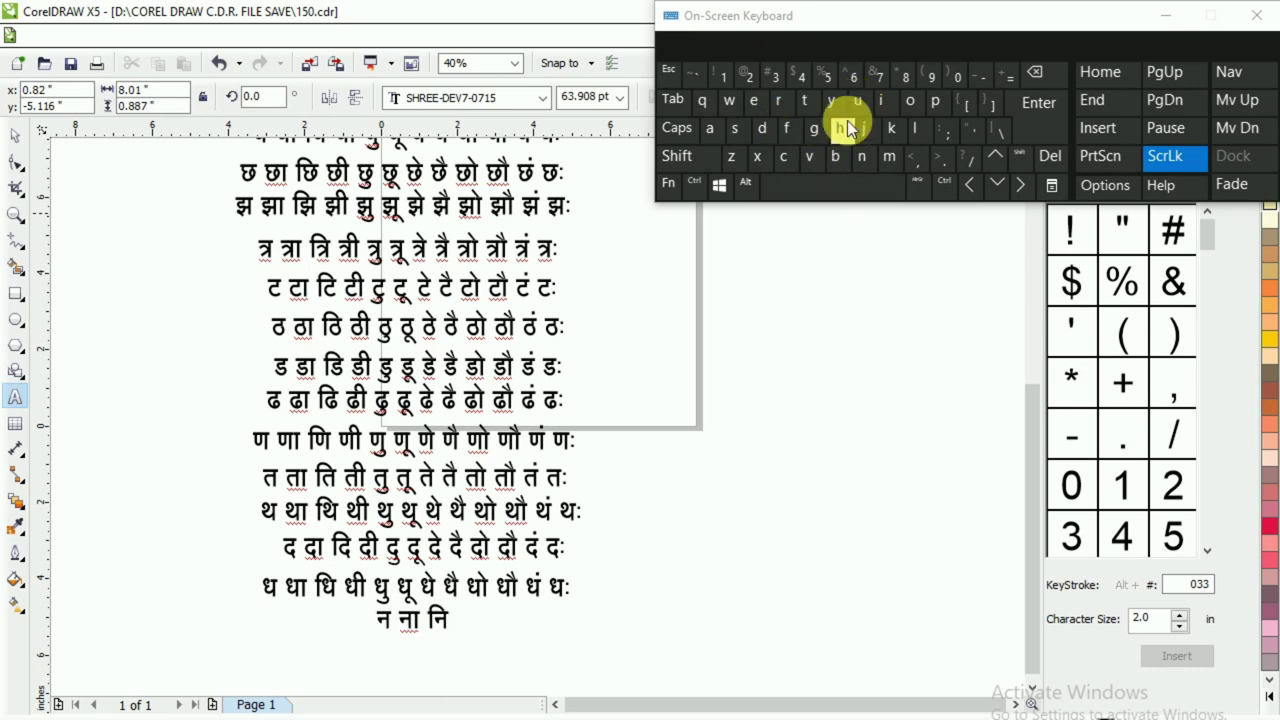
{"action": "left_click", "coordinate": [860, 105]}
{"action": "left_click", "coordinate": [841, 130]}
{"action": "left_click", "coordinate": [855, 188]}
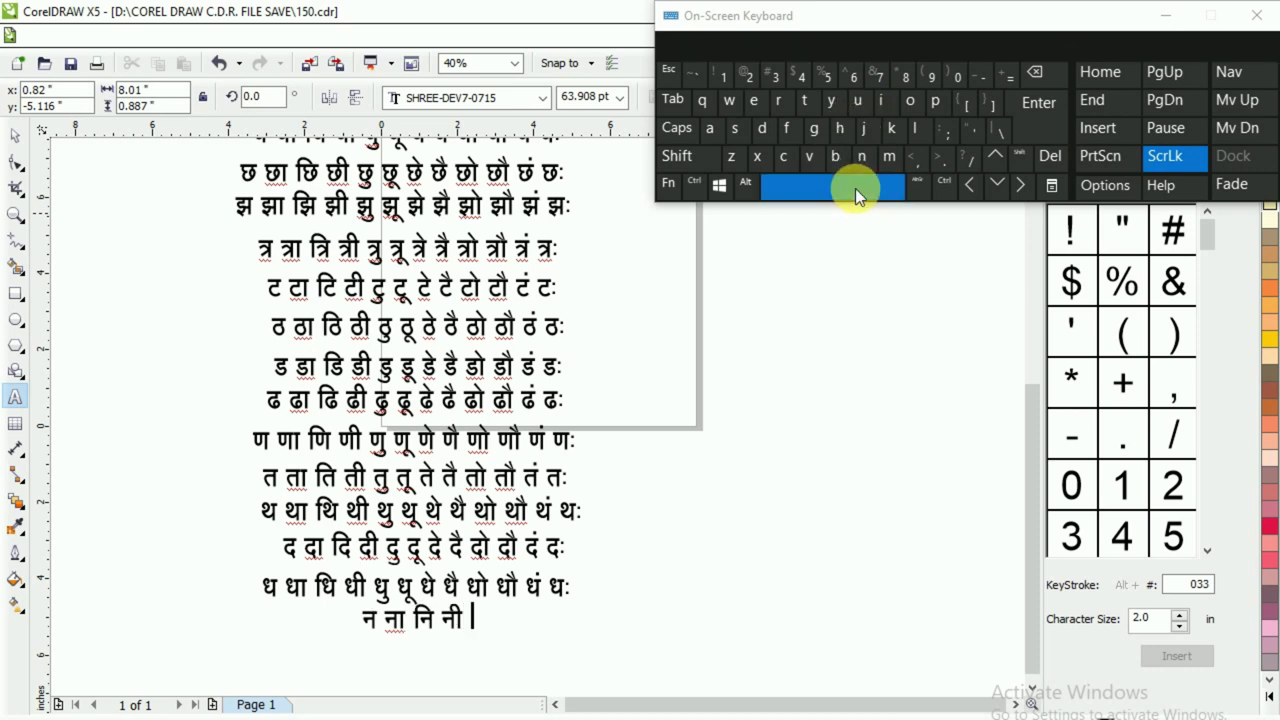
- Continue the न line with नु and नू, each followed by a space
{"action": "left_click", "coordinate": [856, 106]}
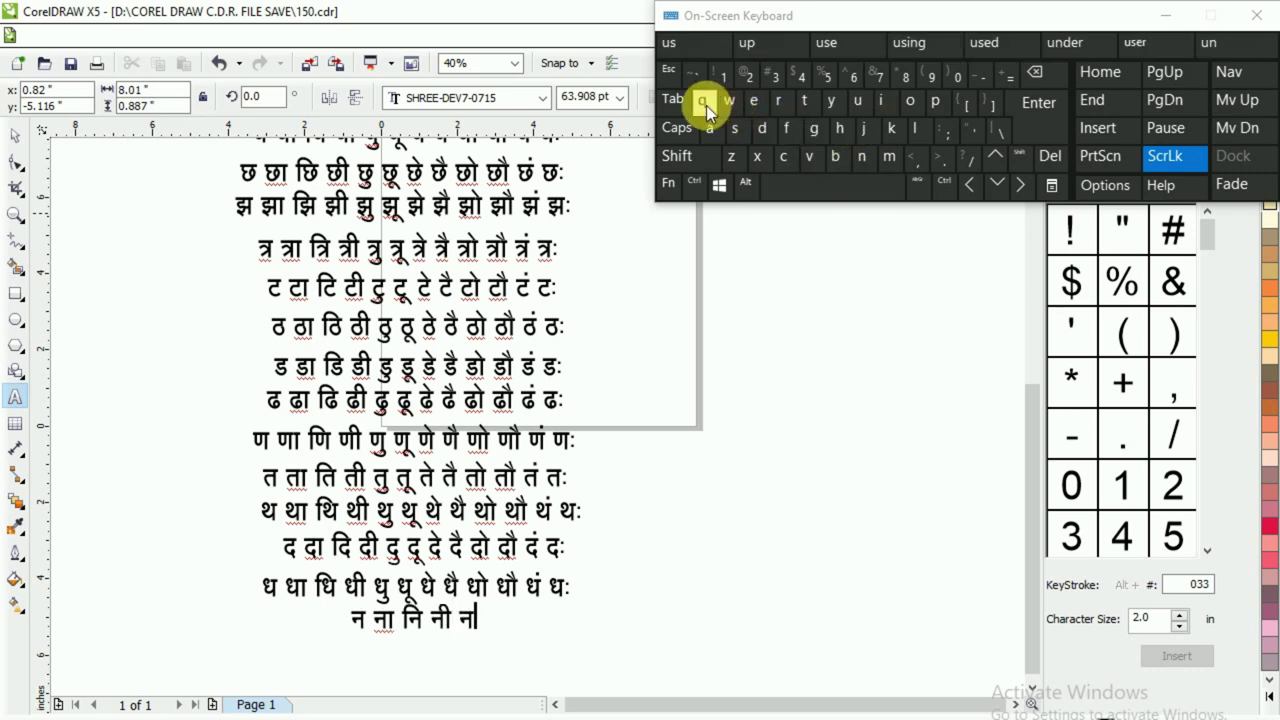
{"action": "left_click", "coordinate": [722, 104]}
{"action": "left_click", "coordinate": [840, 180]}
{"action": "left_click", "coordinate": [861, 108]}
{"action": "left_click", "coordinate": [722, 104]}
{"action": "left_click", "coordinate": [727, 101]}
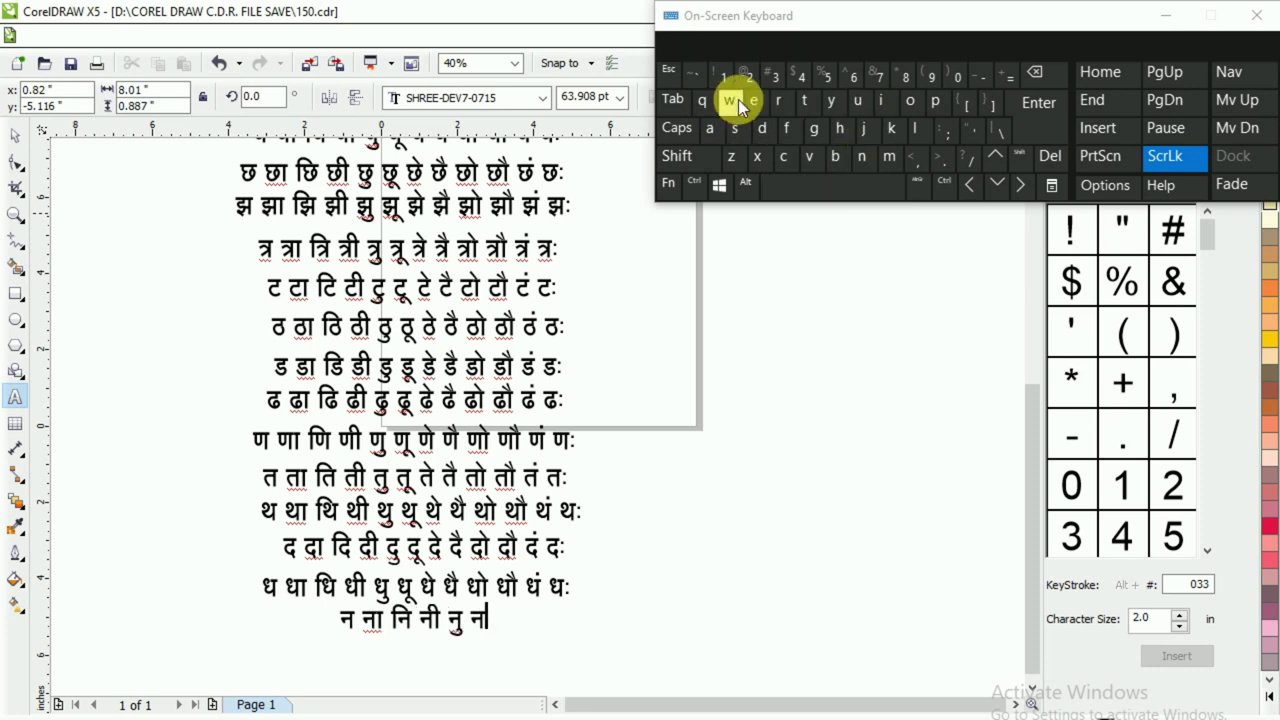
{"action": "left_click", "coordinate": [820, 190]}
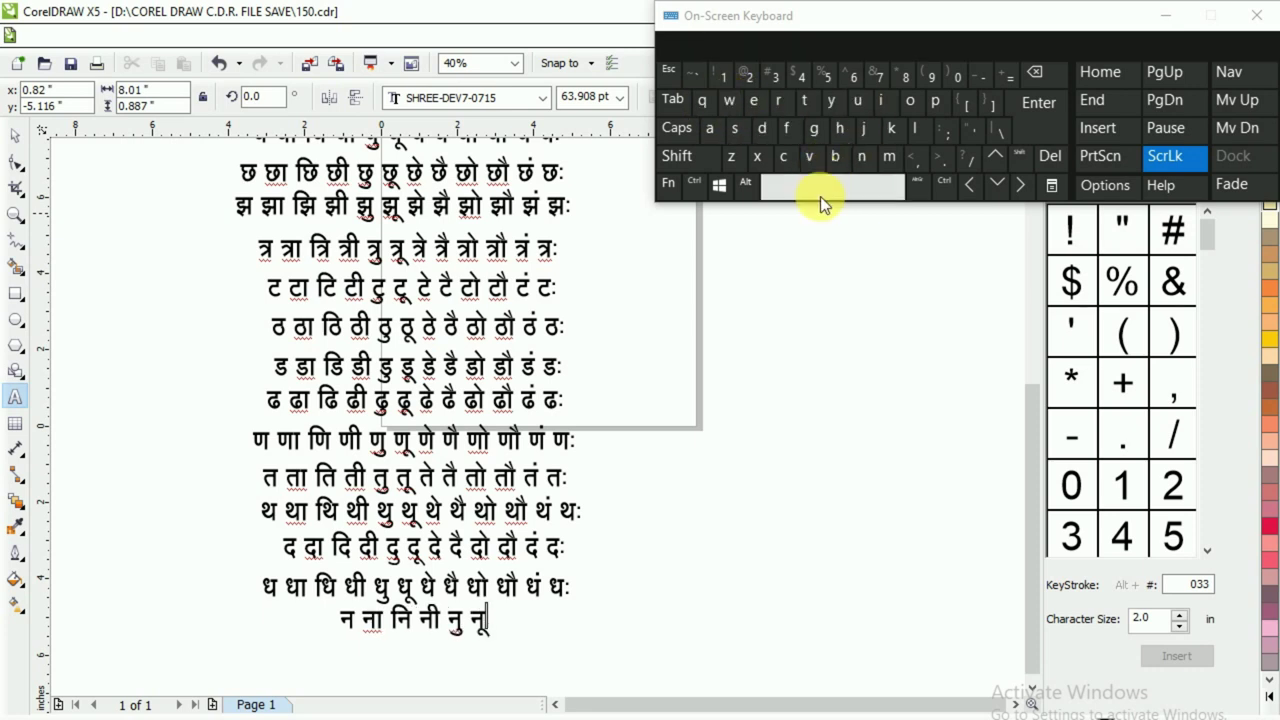
- Add ने and नै to the न line, separated by a space
{"action": "left_click", "coordinate": [857, 103]}
{"action": "left_click", "coordinate": [745, 113]}
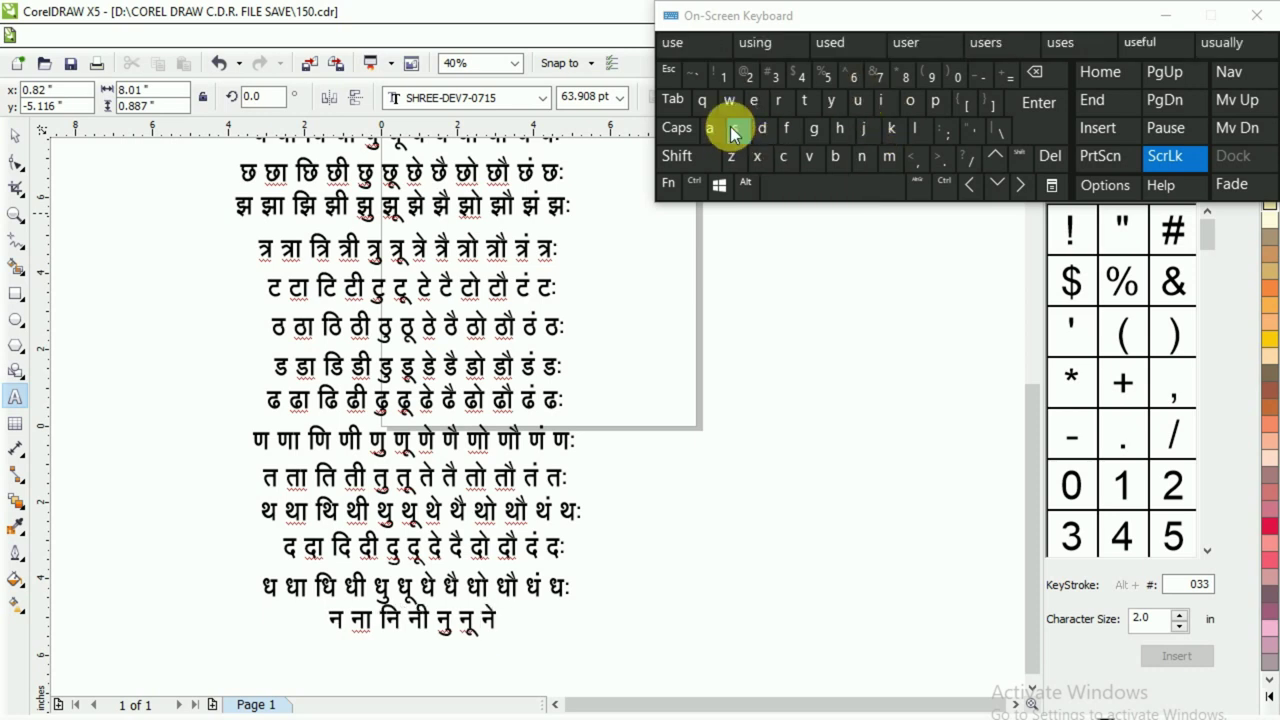
{"action": "left_click", "coordinate": [815, 182]}
{"action": "left_click", "coordinate": [857, 104]}
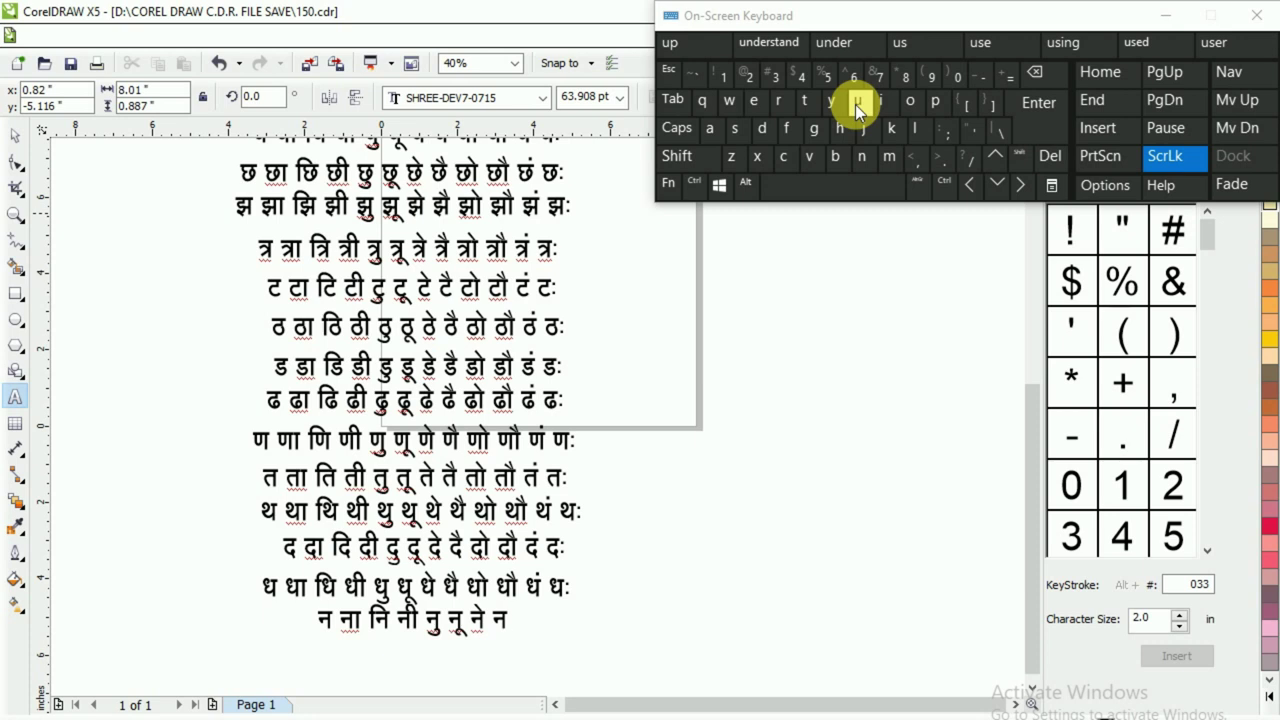
{"action": "left_click", "coordinate": [677, 155]}
{"action": "left_click", "coordinate": [737, 128]}
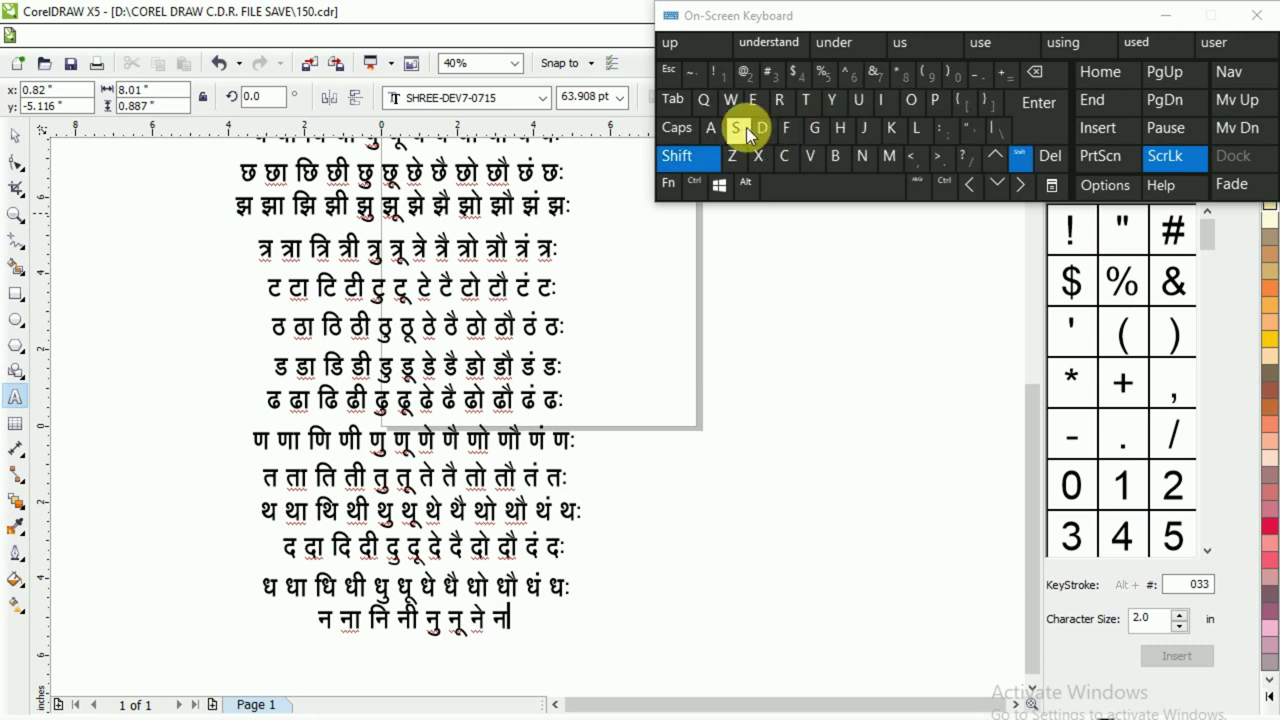
- Add नो and नौ after नै in the न line, each followed by a space
{"action": "left_click", "coordinate": [857, 103]}
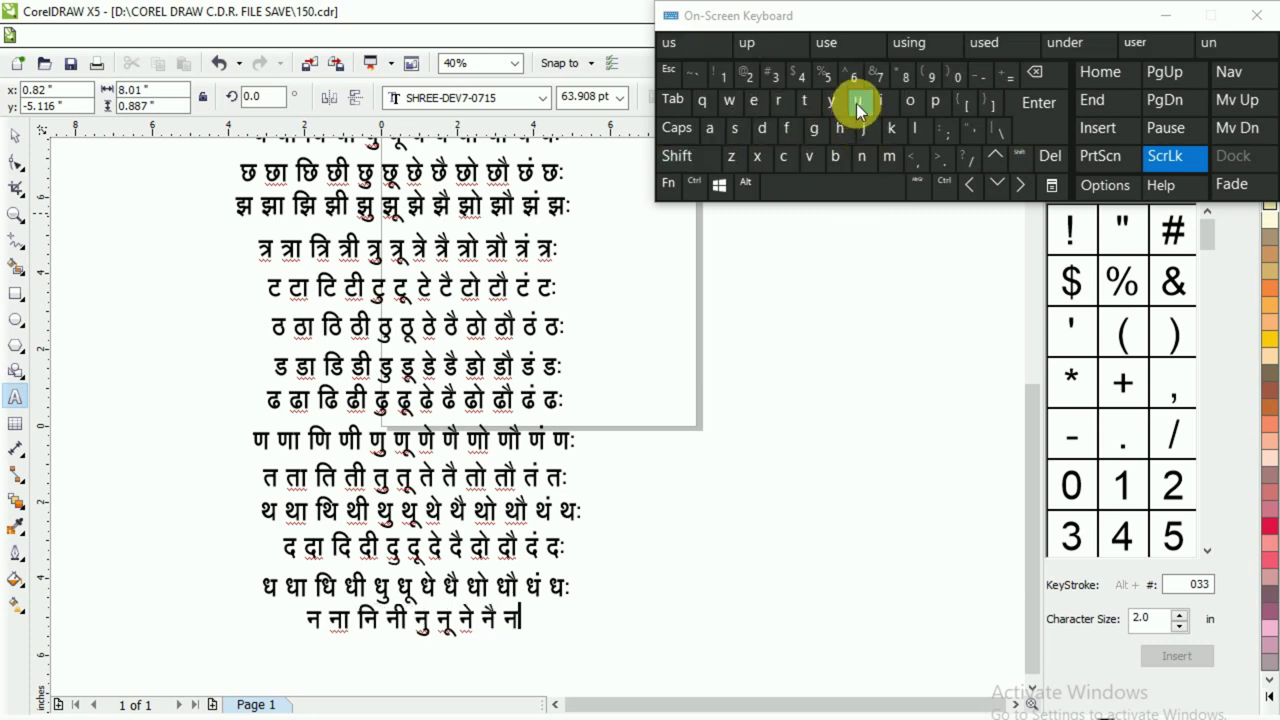
{"action": "left_click", "coordinate": [892, 130]}
{"action": "left_click", "coordinate": [737, 128]}
{"action": "left_click", "coordinate": [830, 187]}
{"action": "left_click", "coordinate": [857, 103]}
{"action": "left_click", "coordinate": [890, 130]}
{"action": "left_click", "coordinate": [677, 156]}
{"action": "left_click", "coordinate": [743, 132]}
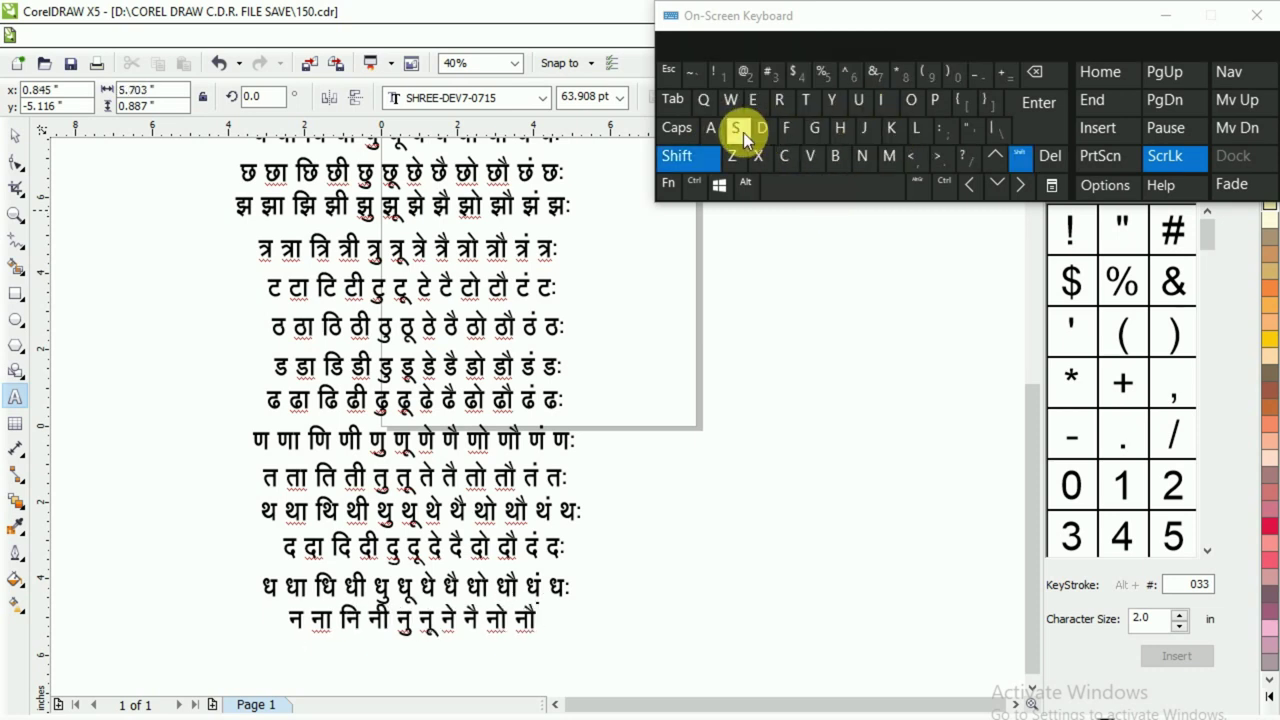
{"action": "left_click", "coordinate": [835, 182]}
- Complete the न line with नं and नः, and leave text editing
{"action": "left_click", "coordinate": [857, 104]}
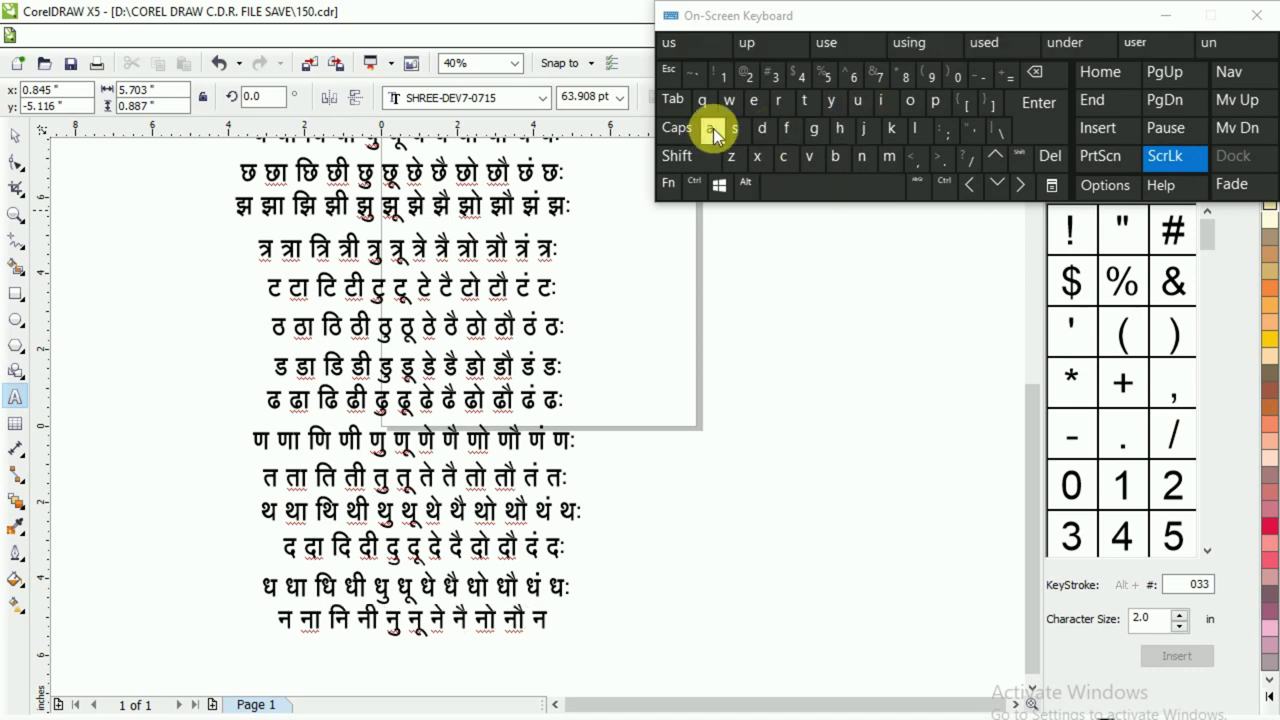
{"action": "left_click", "coordinate": [711, 128]}
{"action": "left_click", "coordinate": [819, 186]}
{"action": "left_click", "coordinate": [860, 103]}
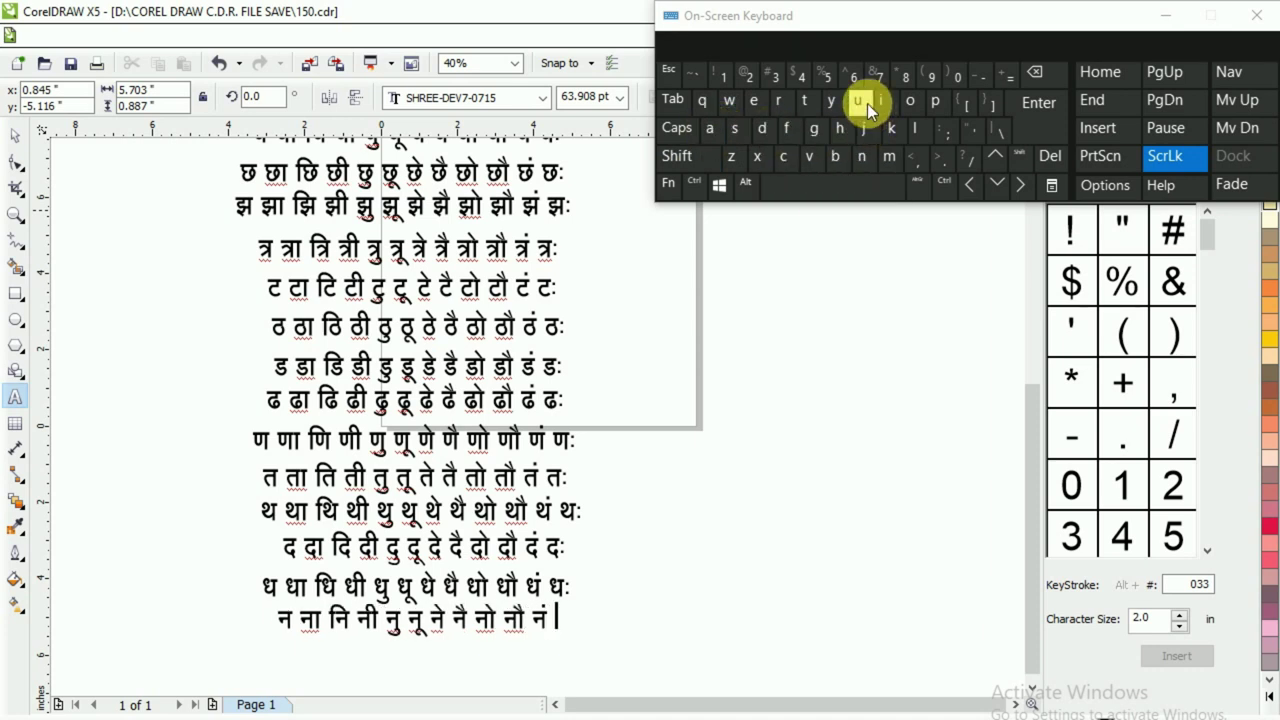
{"action": "key", "text": "shift"}
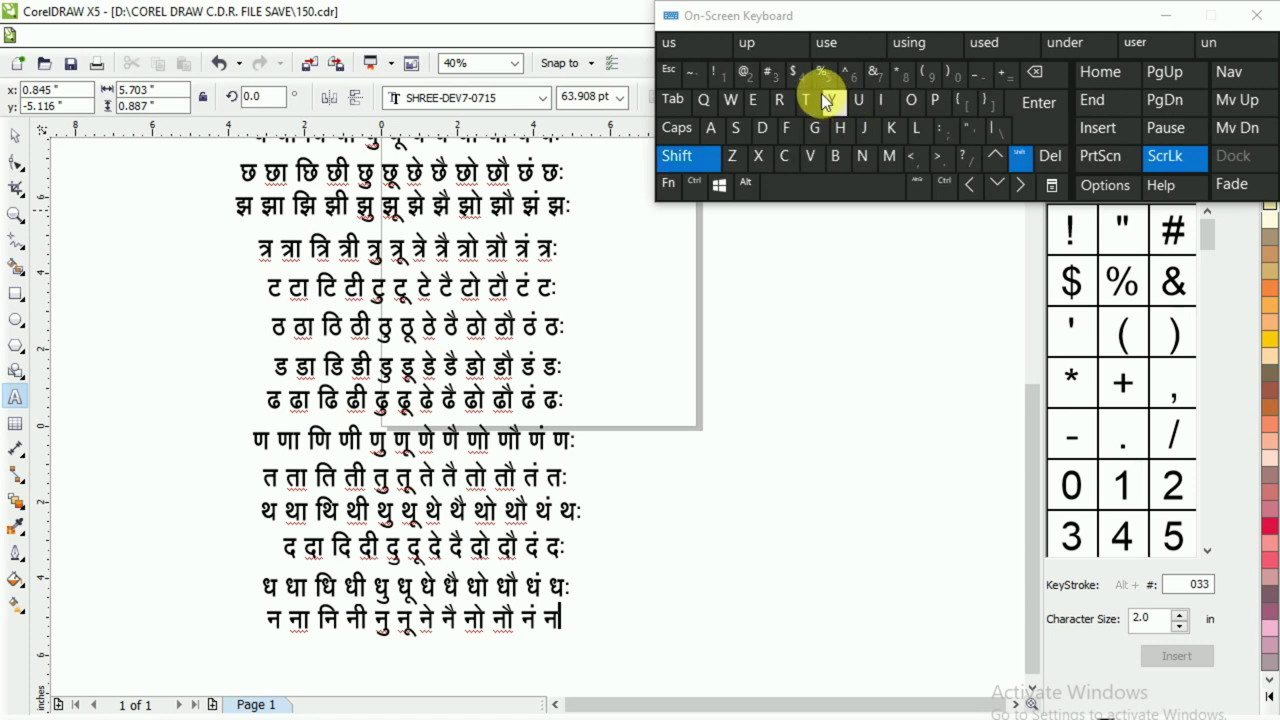
{"action": "left_click", "coordinate": [769, 73]}
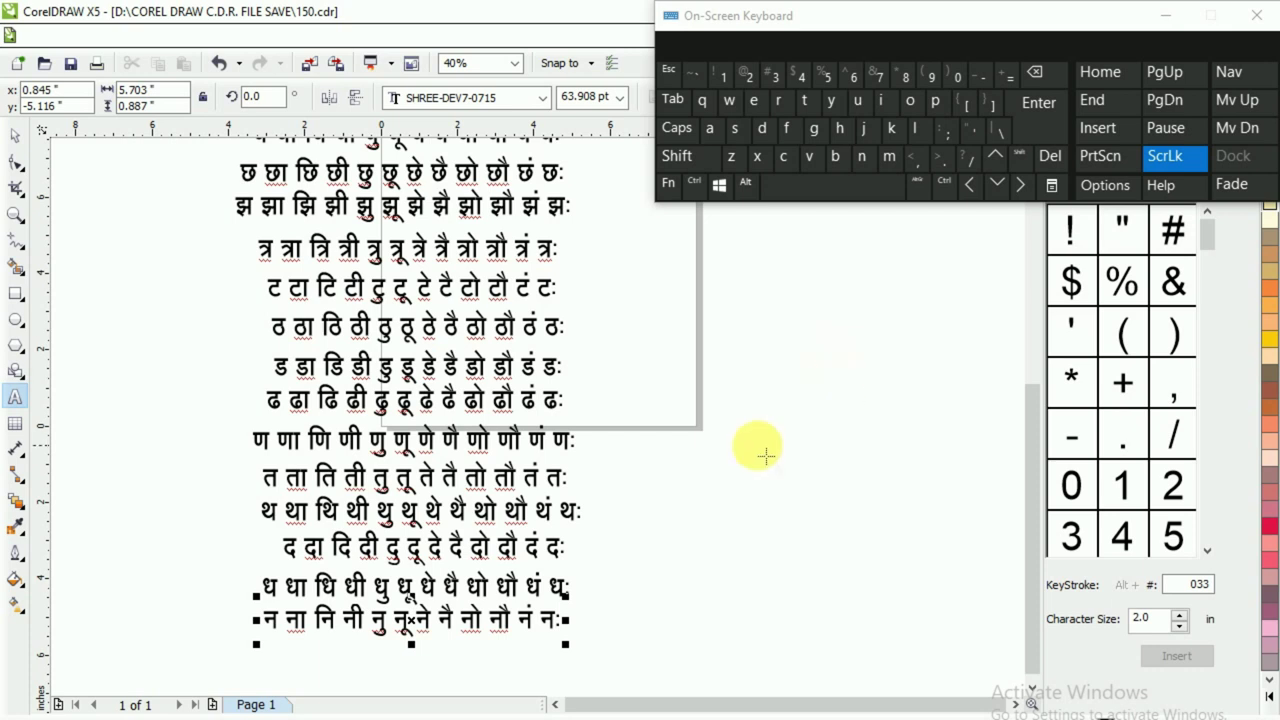
- Duplicate the न line directly below itself, and look up the row after न in the web barakhadi chart
{"action": "left_click", "coordinate": [15, 135]}
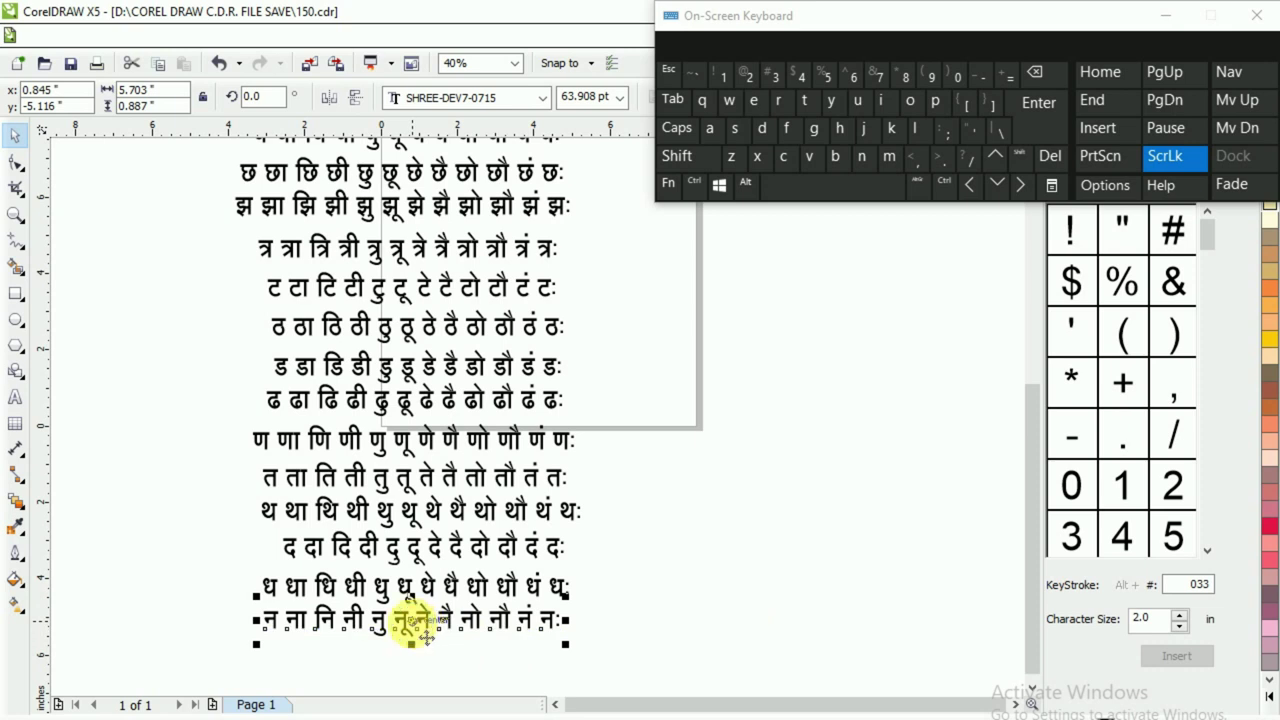
{"action": "right_click", "coordinate": [400, 658]}
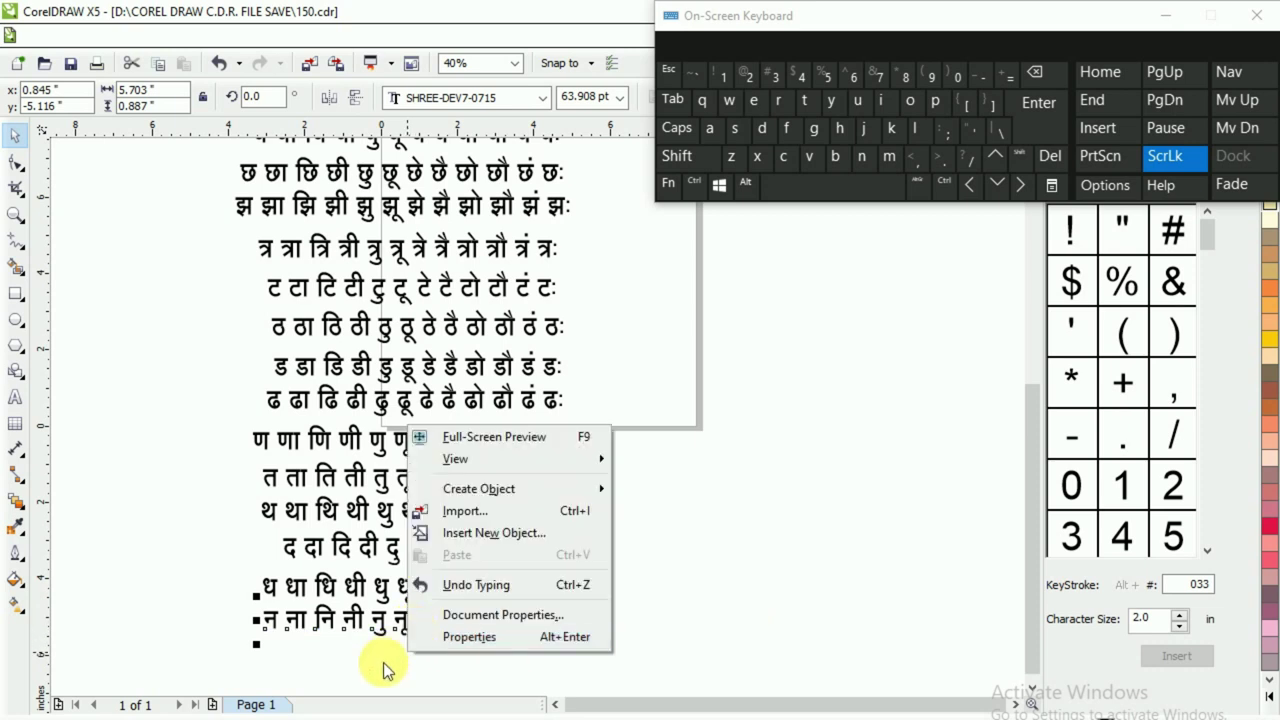
{"action": "left_click", "coordinate": [380, 665]}
{"action": "left_click_drag", "start_coordinate": [408, 635], "coordinate": [412, 655]}
{"action": "left_click", "coordinate": [463, 582]}
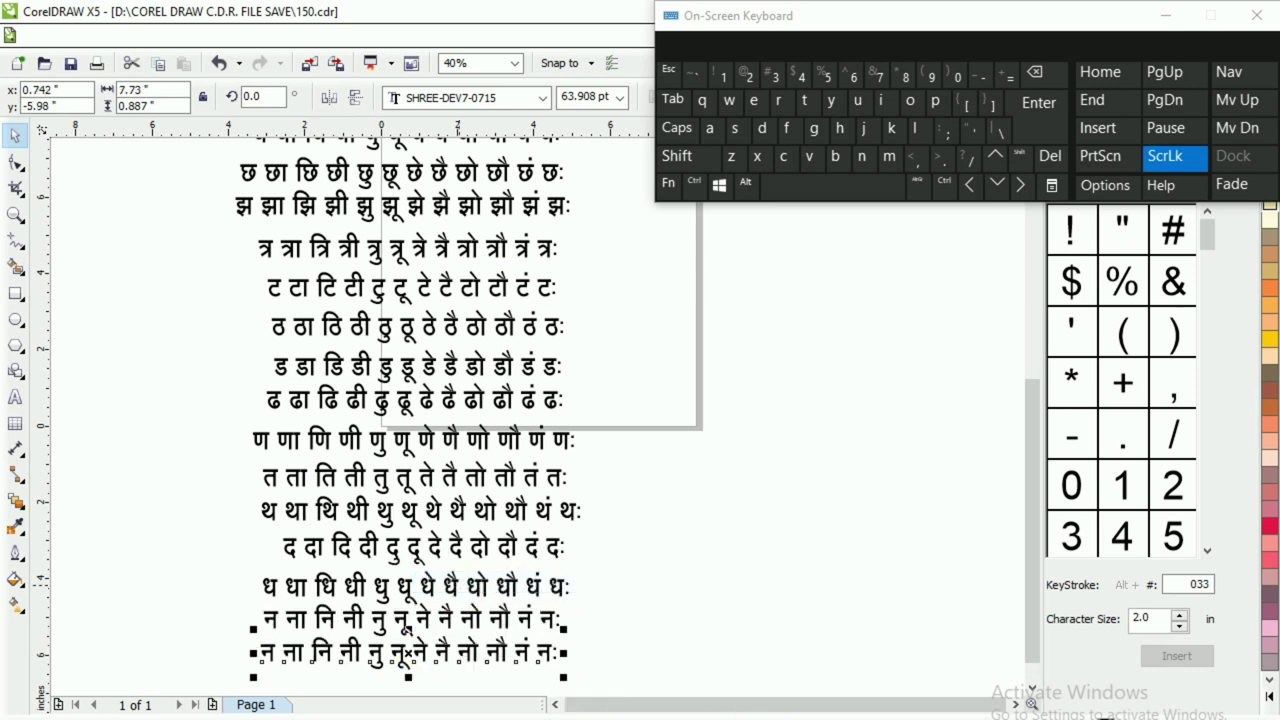
{"action": "left_click", "coordinate": [757, 705]}
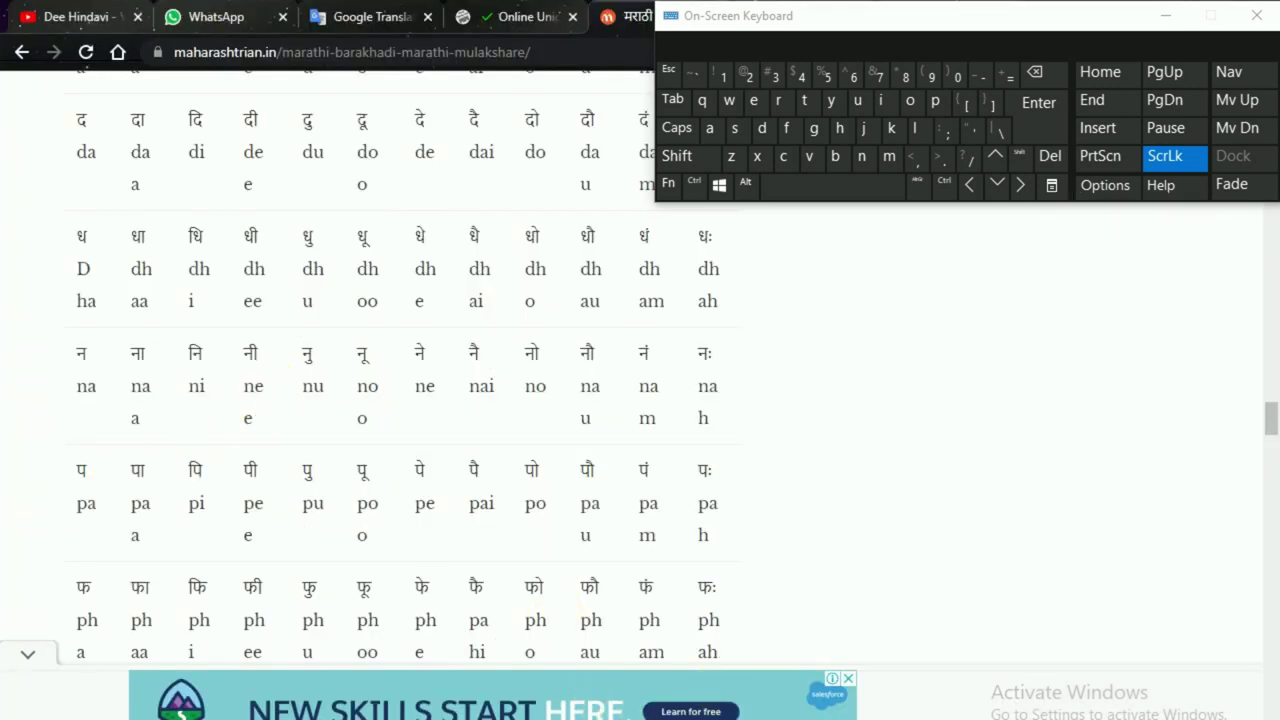
{"action": "key", "text": "alt+Tab"}
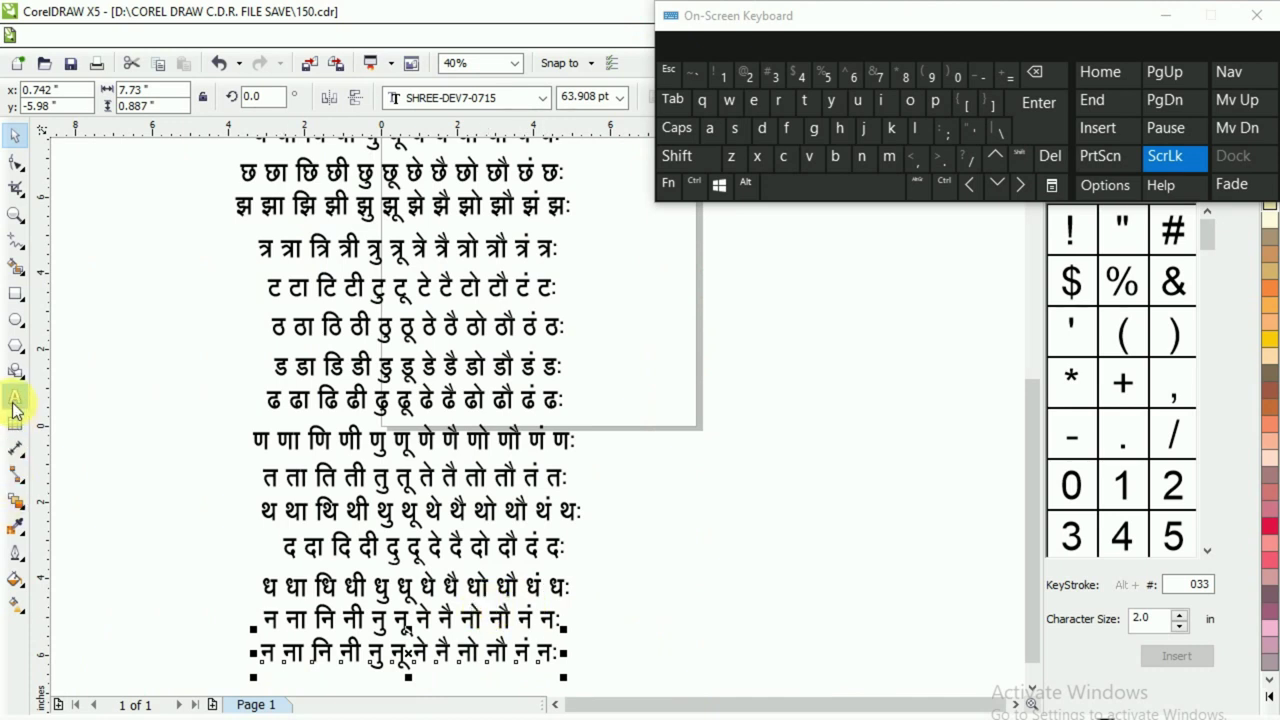
- Replace the duplicated न line's text in CorelDRAW with प and पा, separated by a space
{"action": "key", "text": "ctrl+a"}
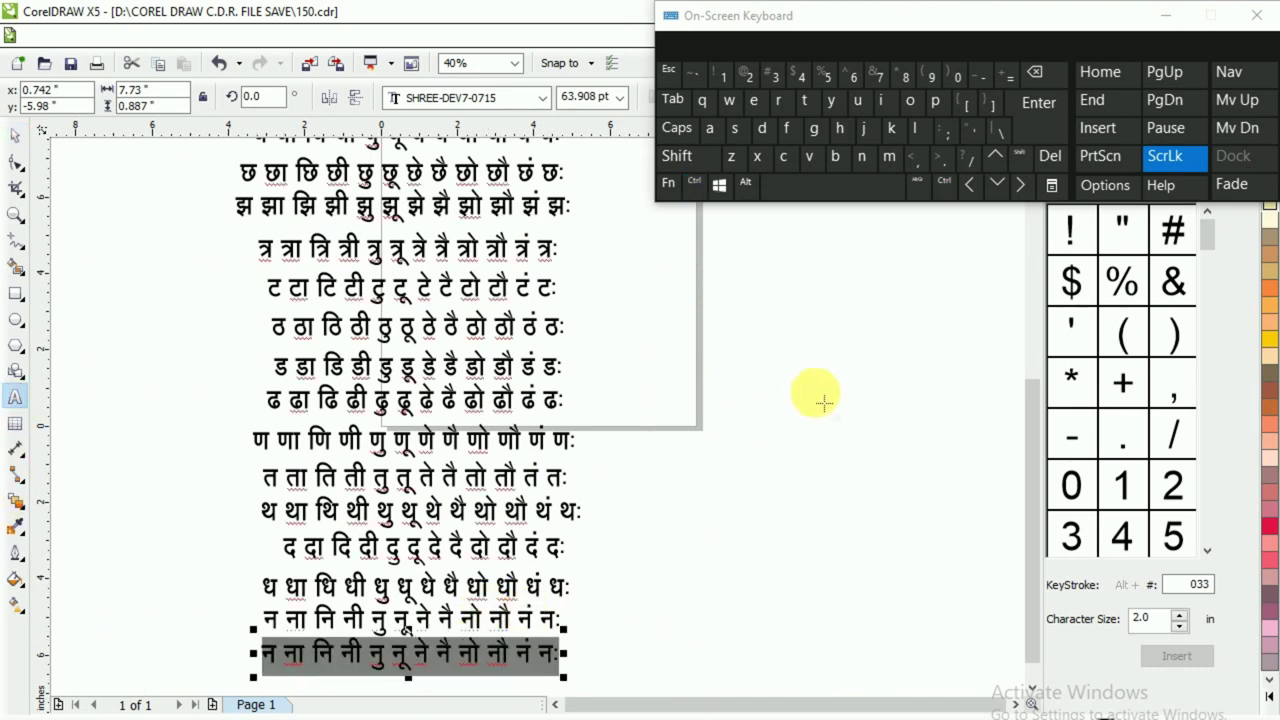
{"action": "left_click", "coordinate": [884, 101]}
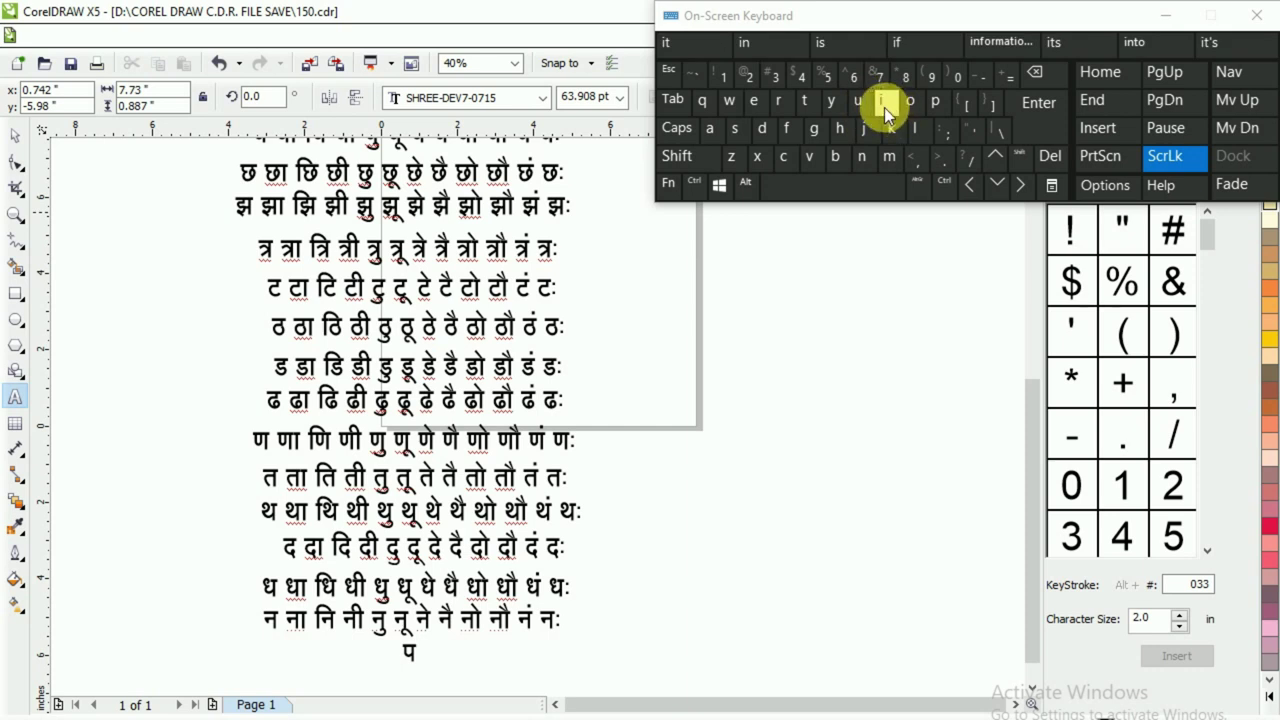
{"action": "left_click", "coordinate": [846, 187]}
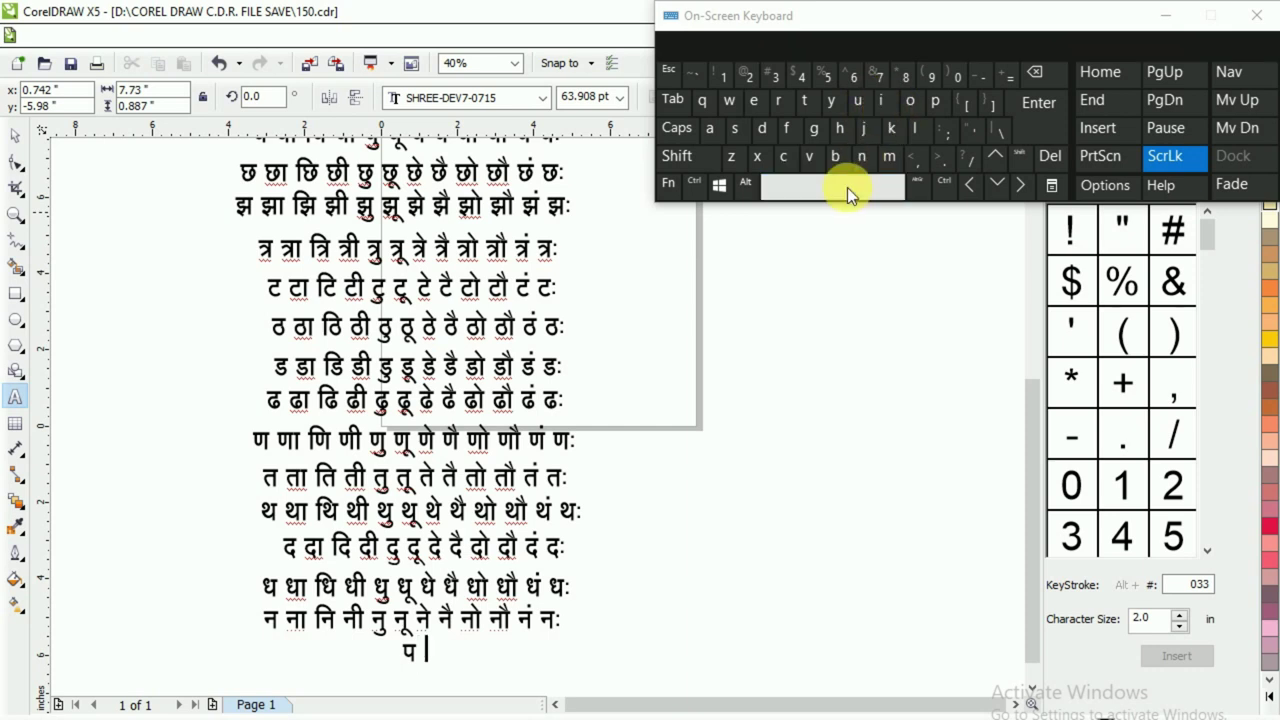
{"action": "left_click", "coordinate": [886, 104]}
- Add पि and पी to the प line after पा, with a space after each syllable
{"action": "left_click", "coordinate": [797, 128]}
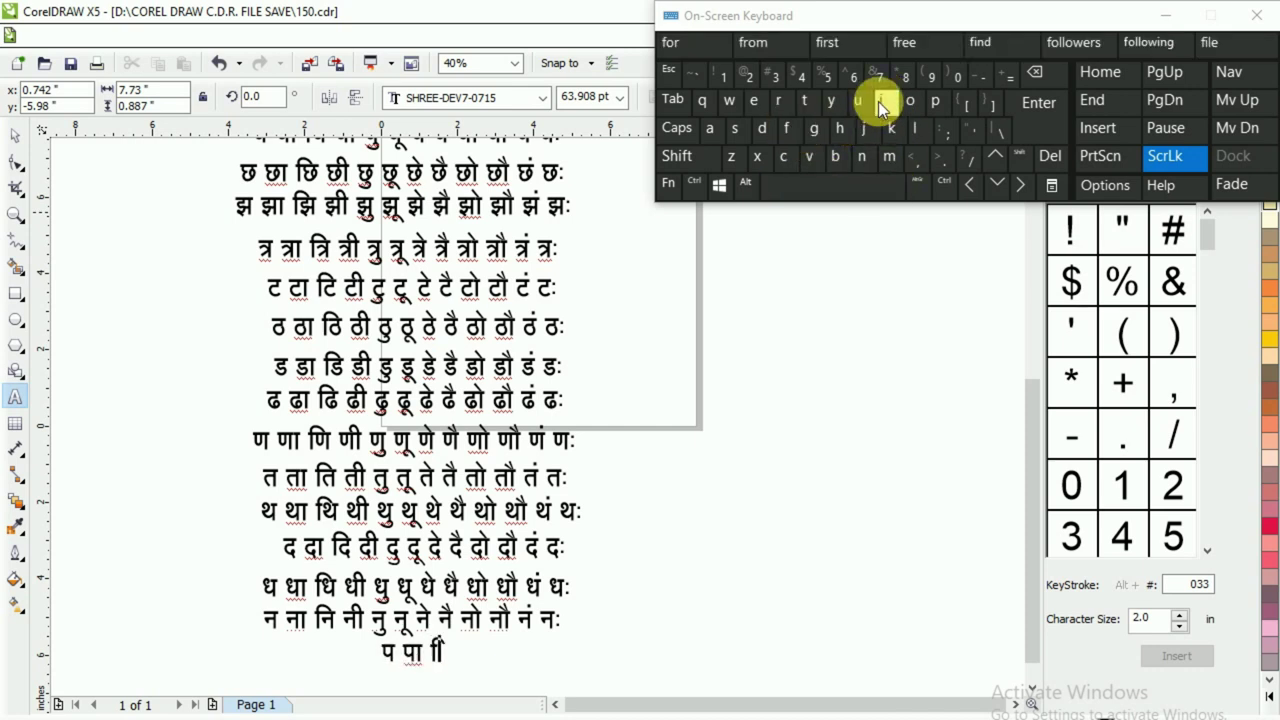
{"action": "left_click", "coordinate": [882, 104]}
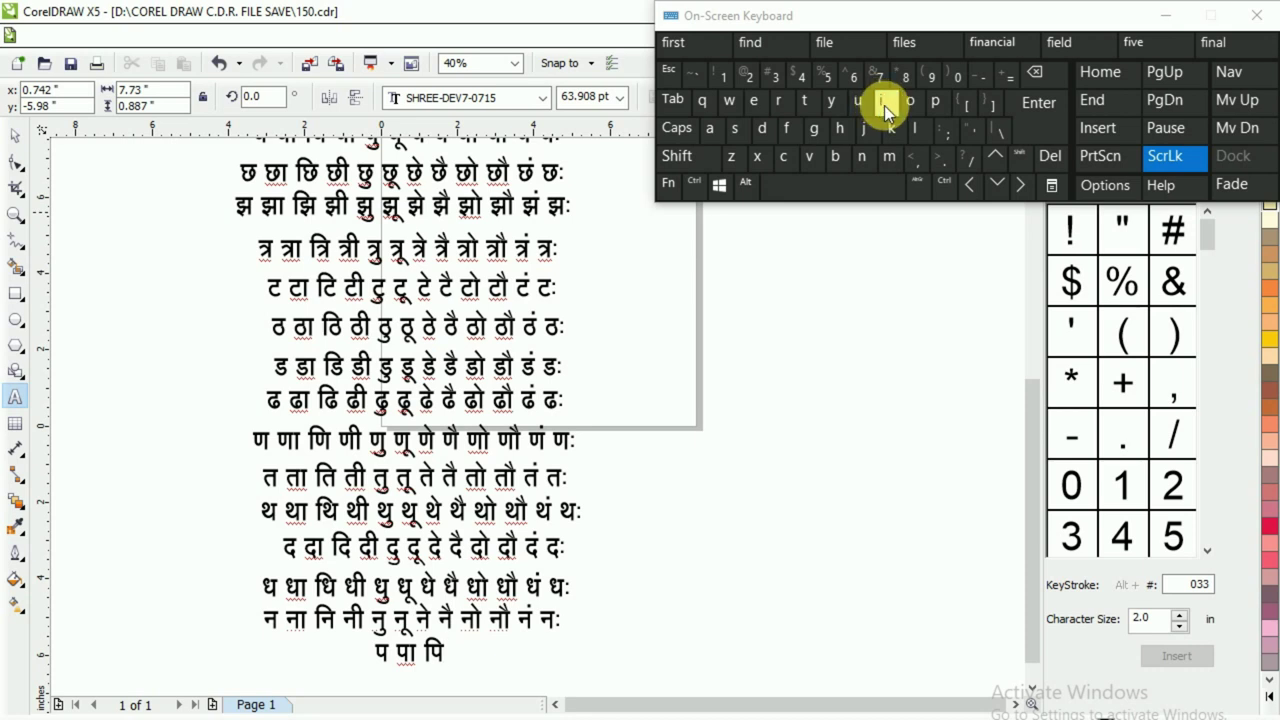
{"action": "left_click", "coordinate": [821, 190]}
{"action": "left_click", "coordinate": [880, 110]}
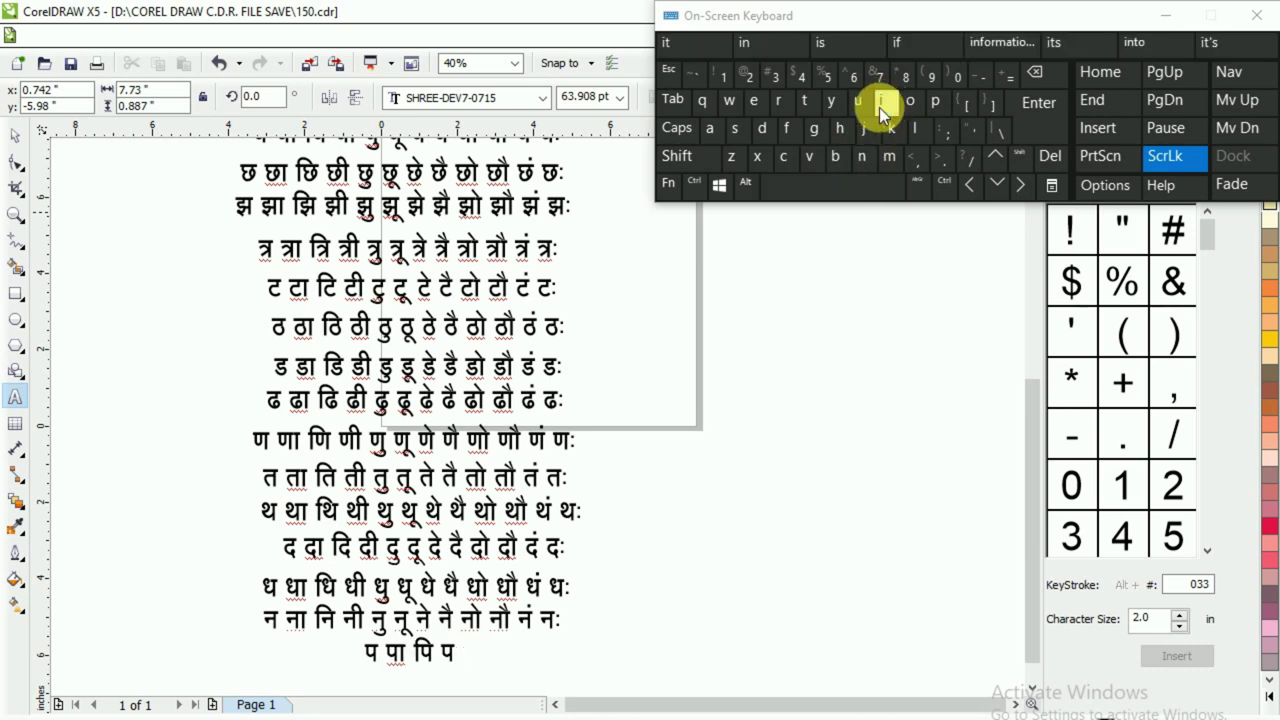
{"action": "left_click", "coordinate": [843, 131]}
{"action": "left_click", "coordinate": [854, 187]}
- Continue the प line with पु and पू, each followed by a space
{"action": "left_click", "coordinate": [883, 101]}
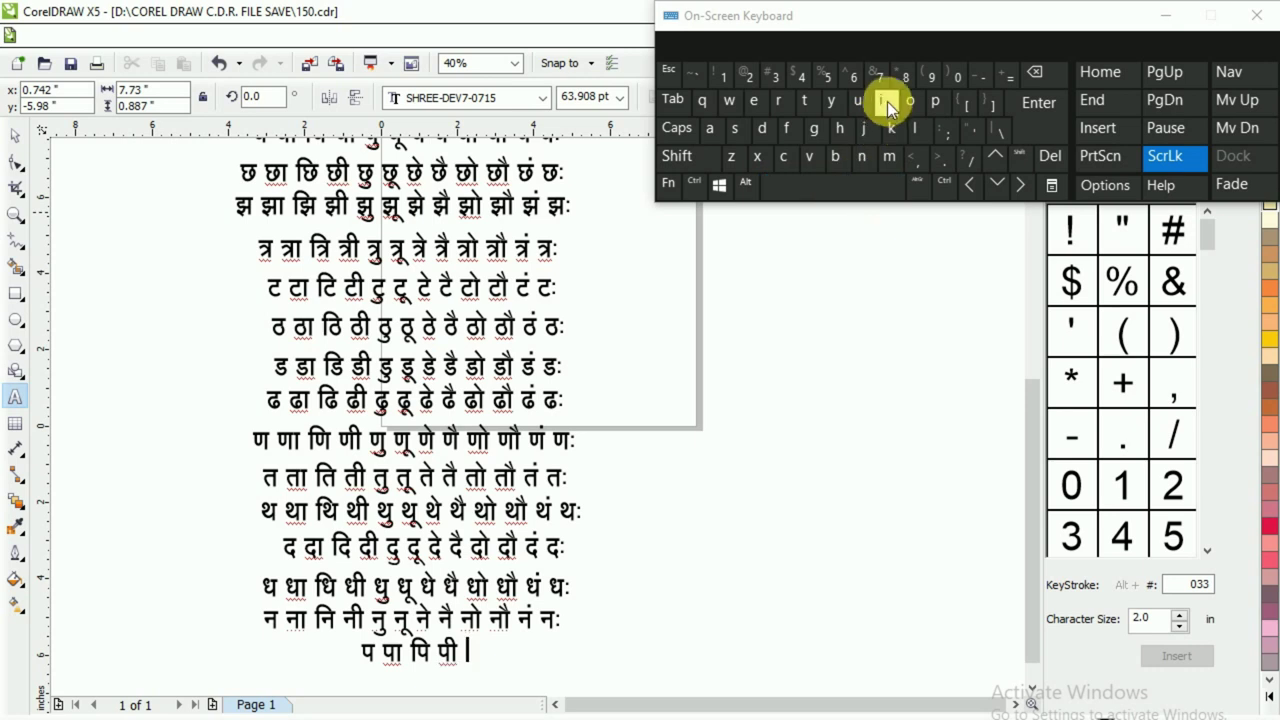
{"action": "left_click", "coordinate": [716, 111]}
{"action": "left_click", "coordinate": [794, 178]}
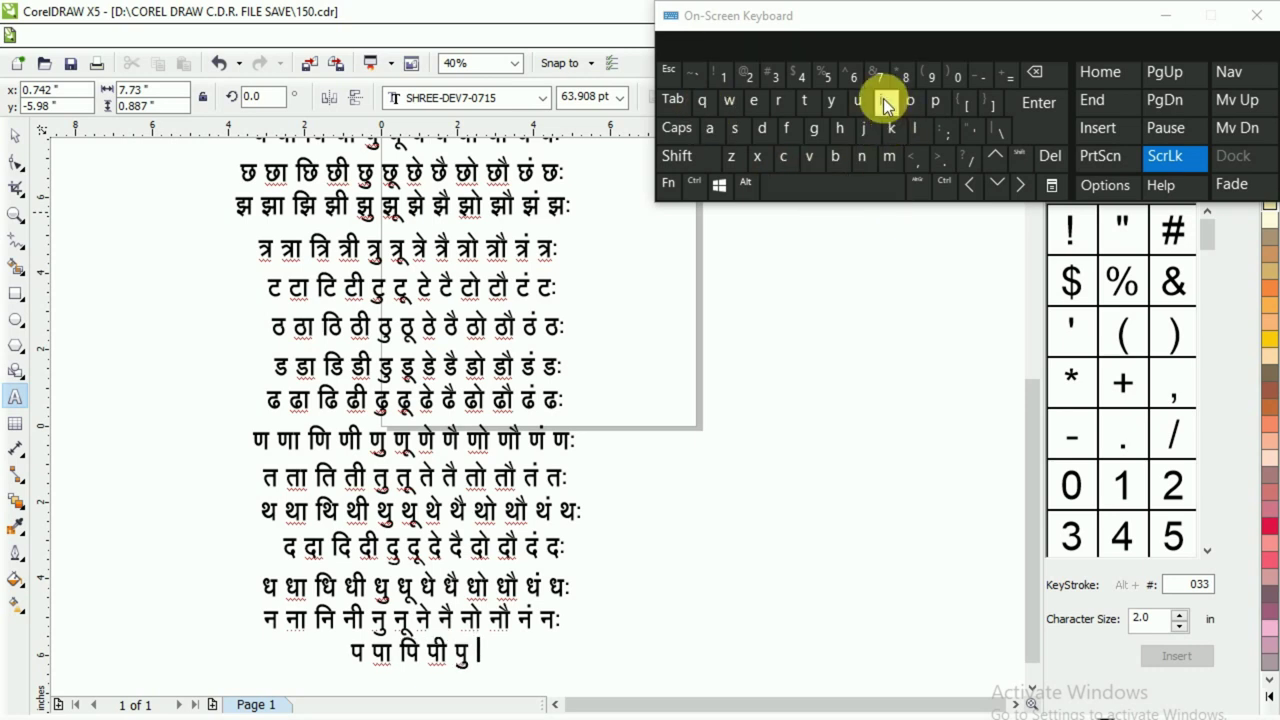
{"action": "left_click", "coordinate": [884, 101]}
{"action": "left_click", "coordinate": [757, 104]}
{"action": "left_click", "coordinate": [827, 185]}
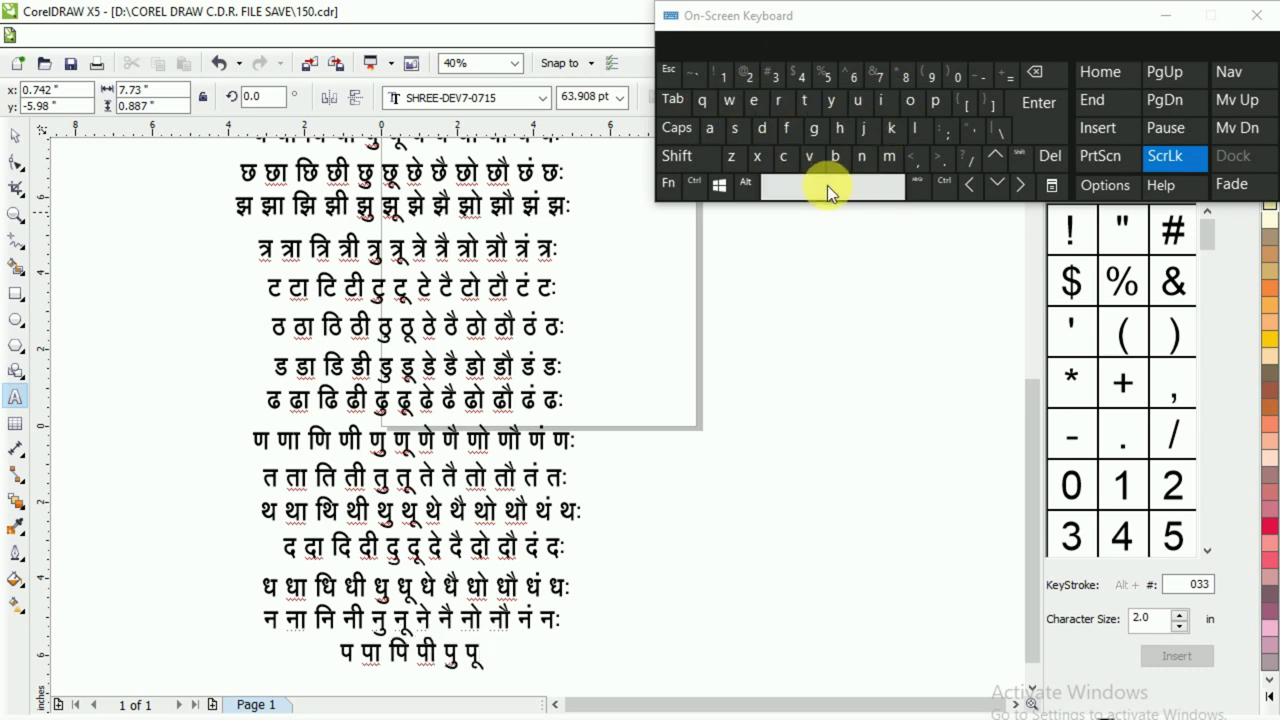
- Add पे and पै to the प line, separated by a space
{"action": "left_click", "coordinate": [885, 104]}
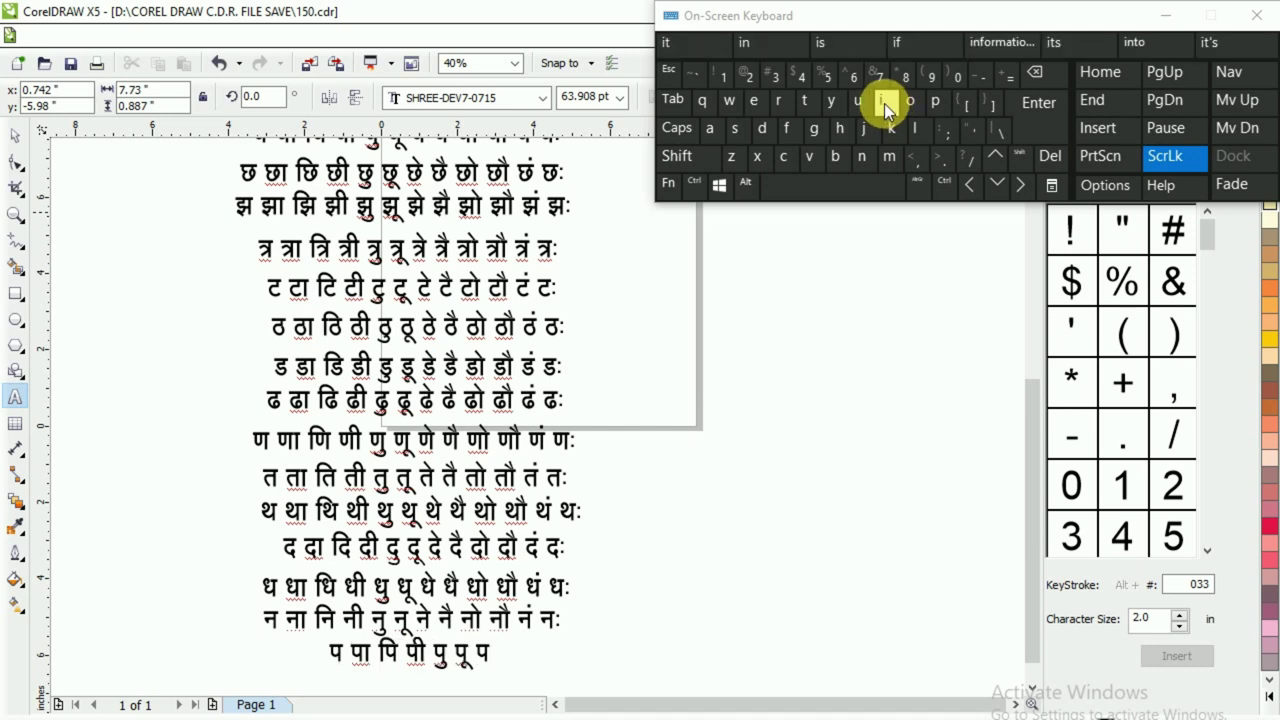
{"action": "left_click", "coordinate": [739, 127]}
{"action": "left_click", "coordinate": [817, 191]}
{"action": "left_click", "coordinate": [885, 102]}
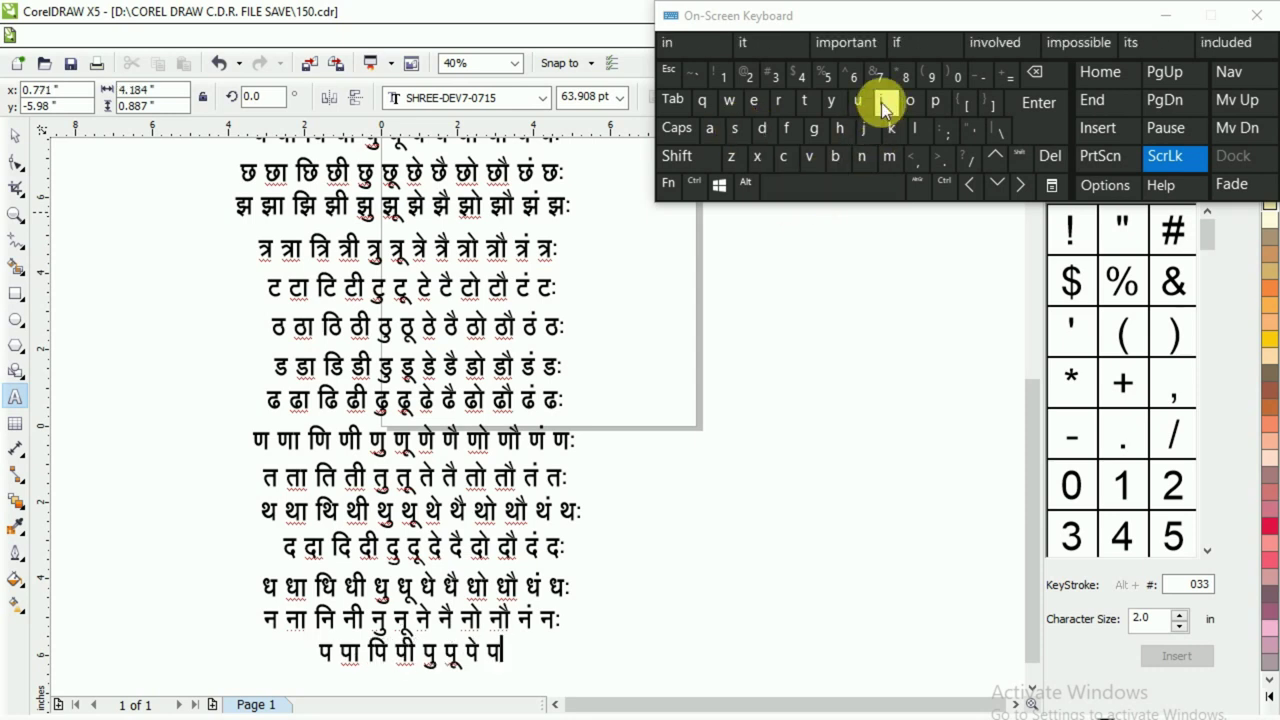
{"action": "left_click", "coordinate": [678, 156]}
{"action": "left_click", "coordinate": [737, 127]}
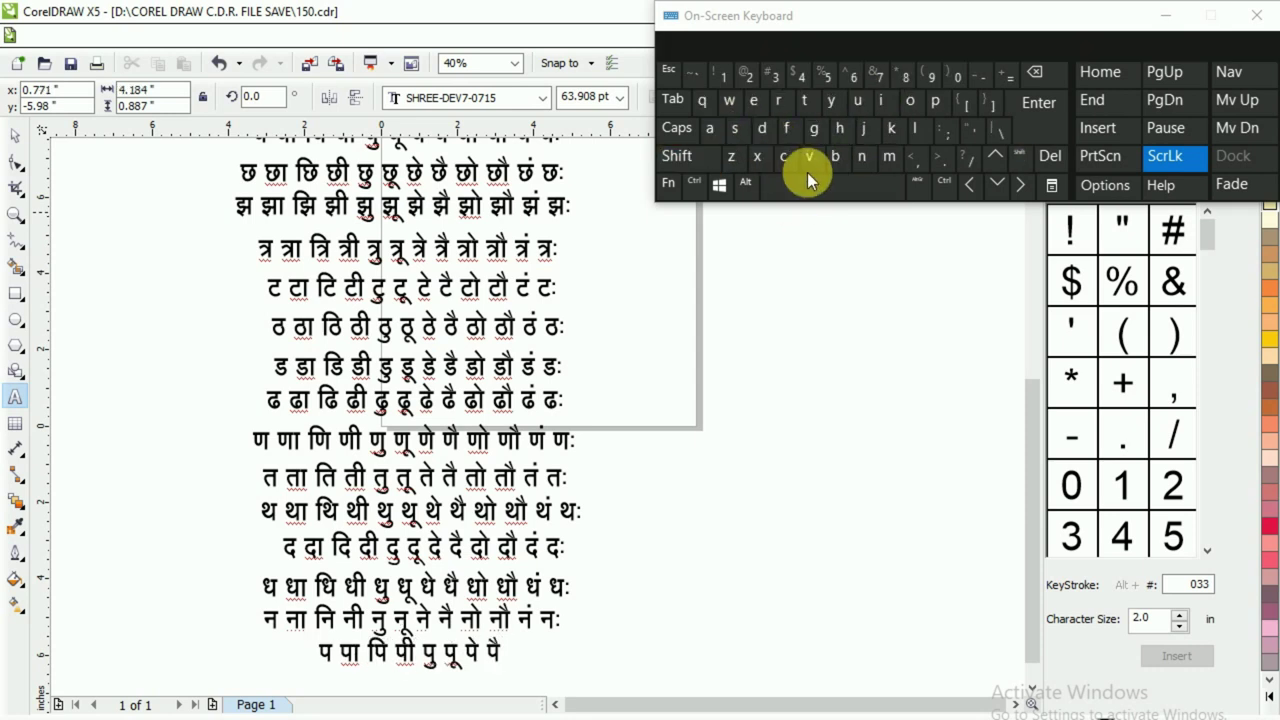
- Add पो and a space after पै in the प line
{"action": "left_click", "coordinate": [885, 102]}
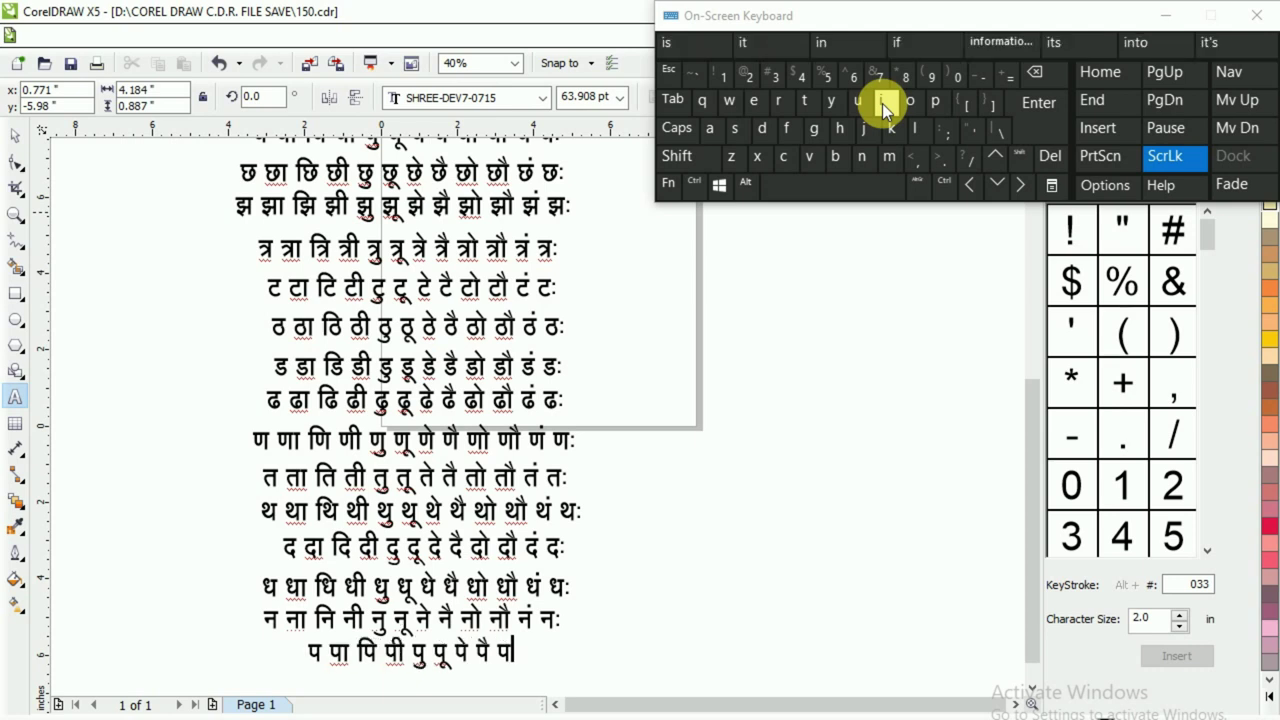
{"action": "left_click", "coordinate": [891, 136]}
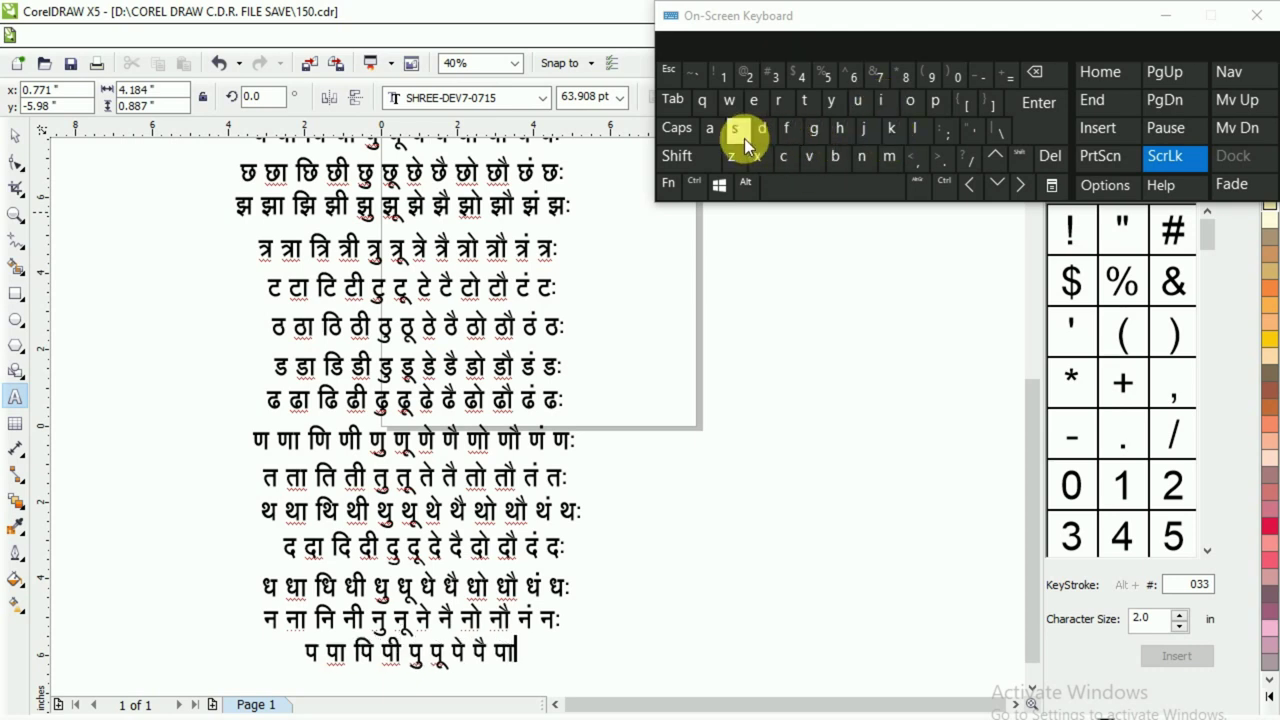
{"action": "left_click", "coordinate": [852, 187]}
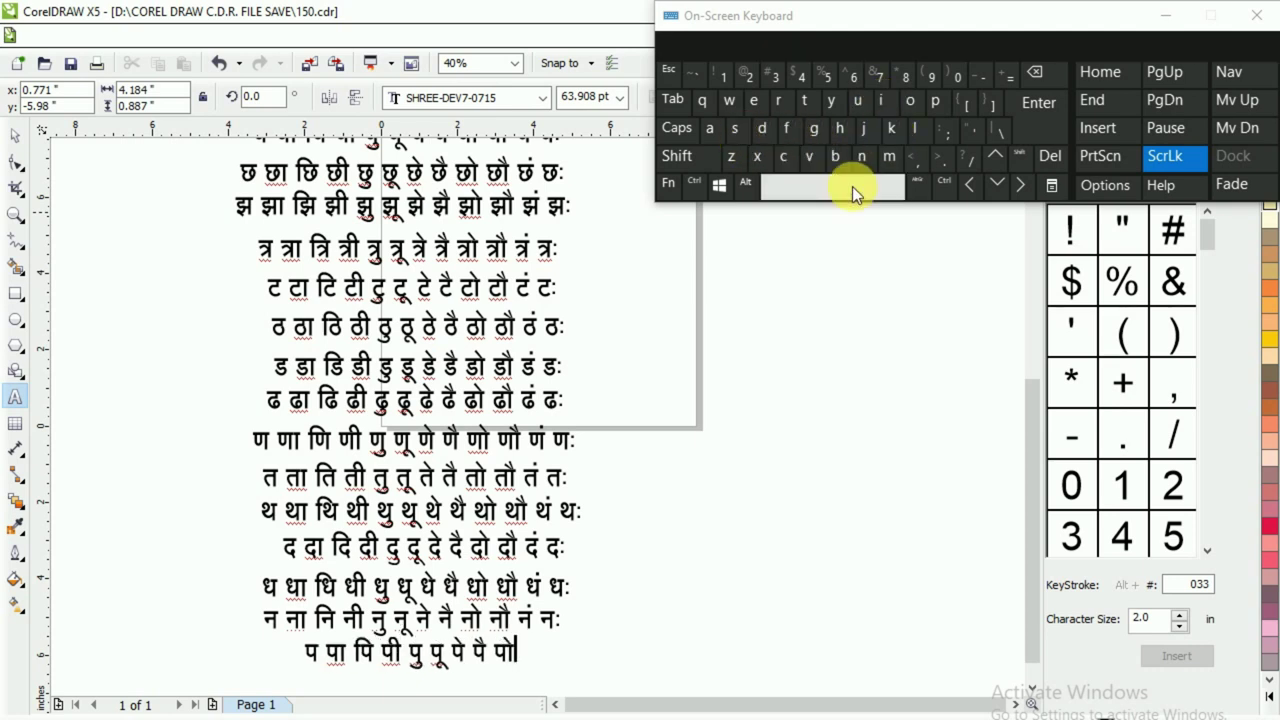
- Add पौ and पं to the p line after पो, each followed by a space
{"action": "left_click", "coordinate": [886, 106]}
{"action": "left_click", "coordinate": [891, 130]}
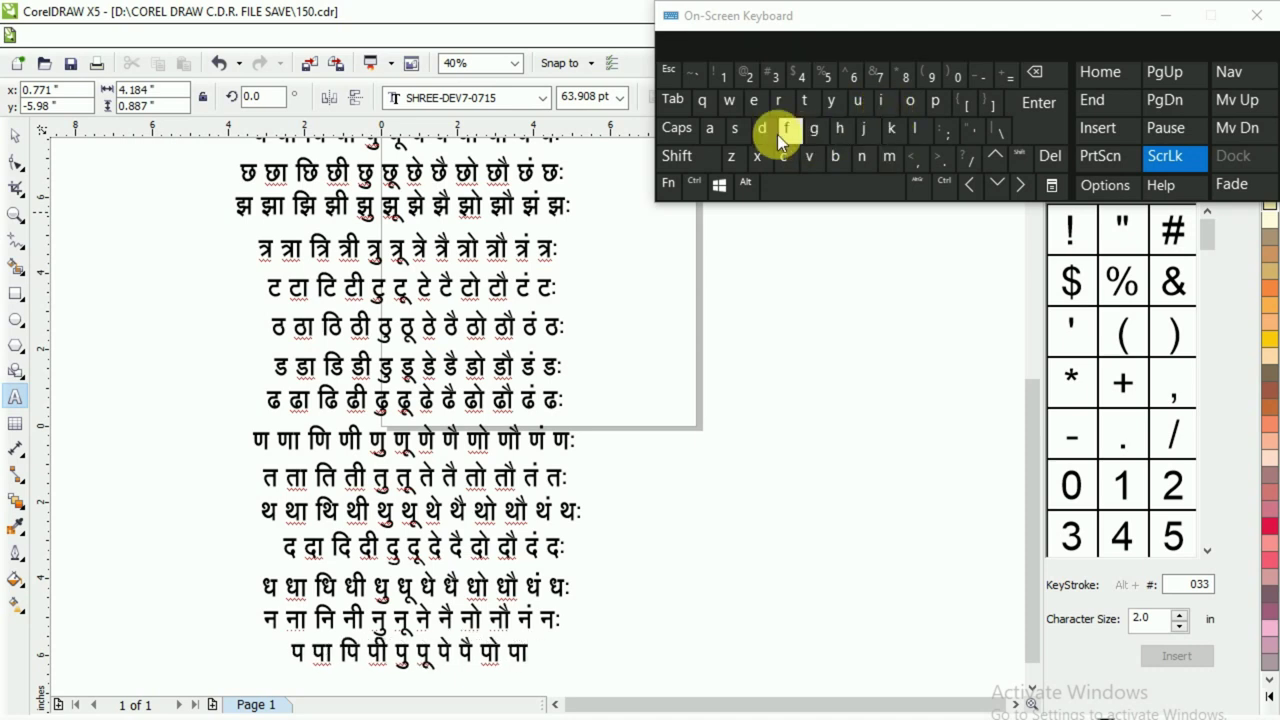
{"action": "key", "text": "shift"}
{"action": "left_click", "coordinate": [737, 133]}
{"action": "left_click", "coordinate": [849, 180]}
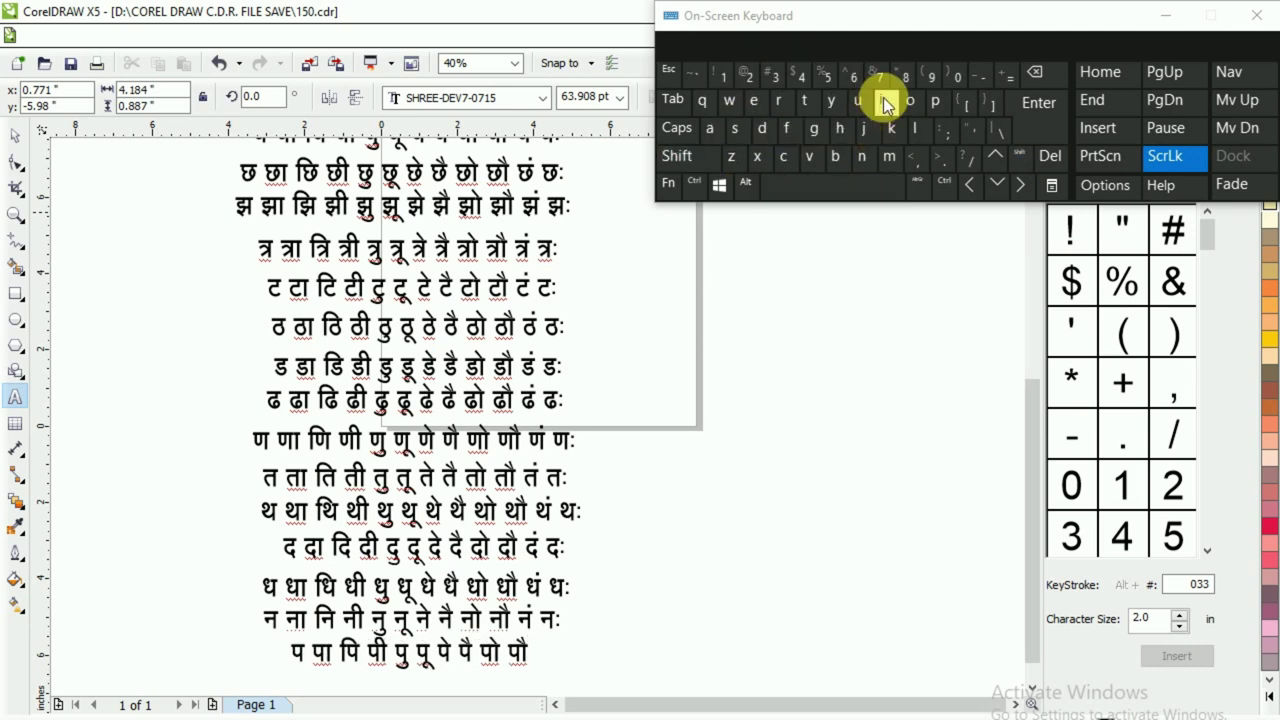
{"action": "left_click", "coordinate": [886, 104]}
{"action": "left_click", "coordinate": [714, 131]}
{"action": "left_click", "coordinate": [842, 192]}
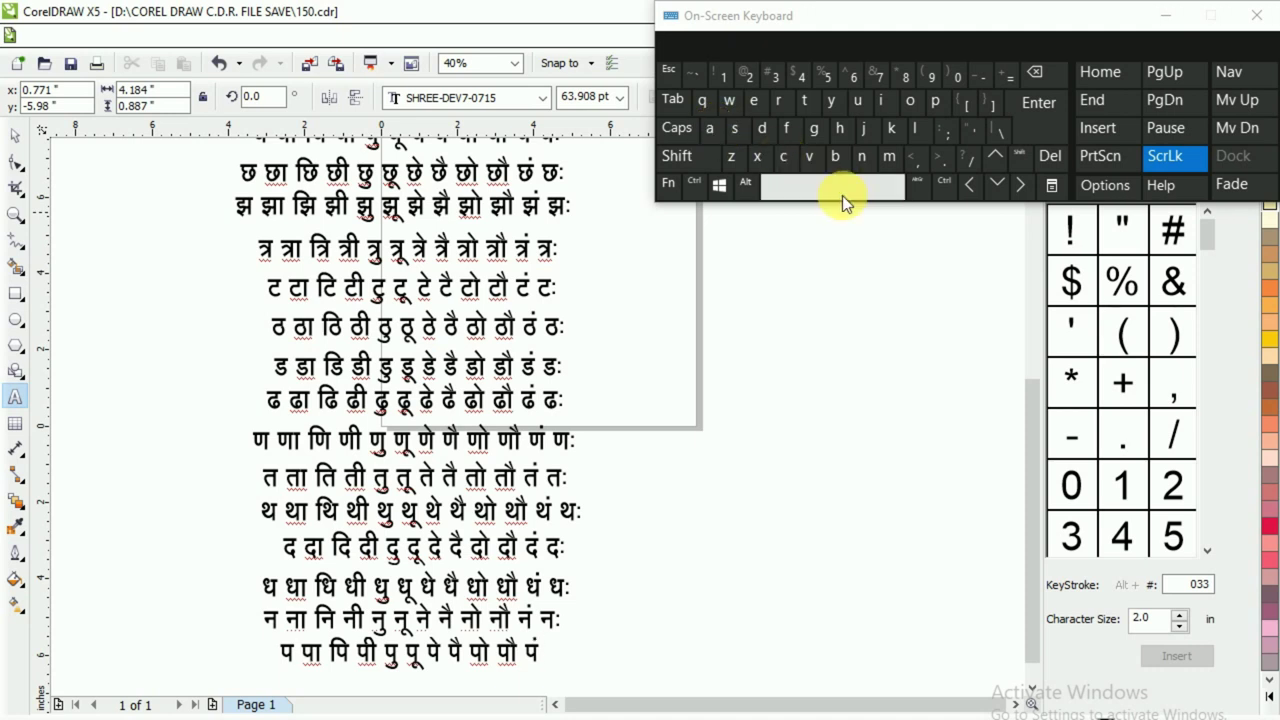
- Finish the p line with पः, deleting the stray character after the last प
{"action": "key", "text": "shift"}
{"action": "left_click", "coordinate": [885, 110]}
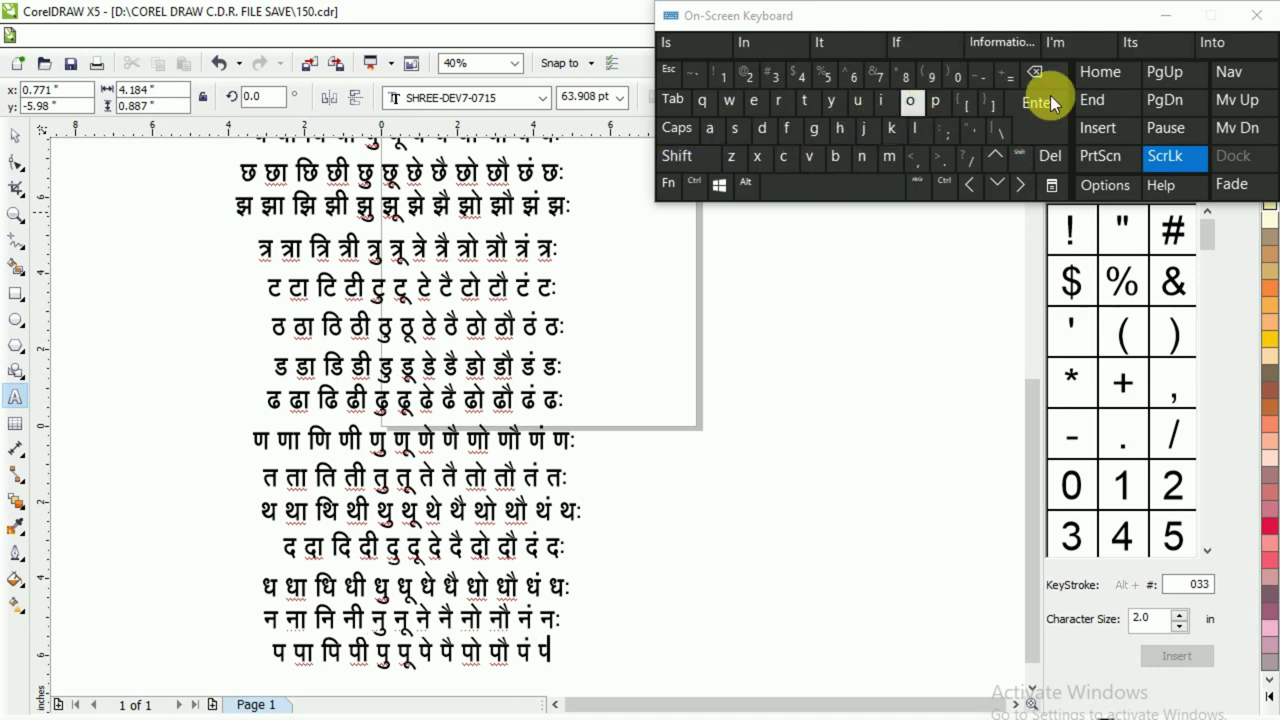
{"action": "left_click", "coordinate": [1038, 74]}
{"action": "left_click", "coordinate": [879, 101]}
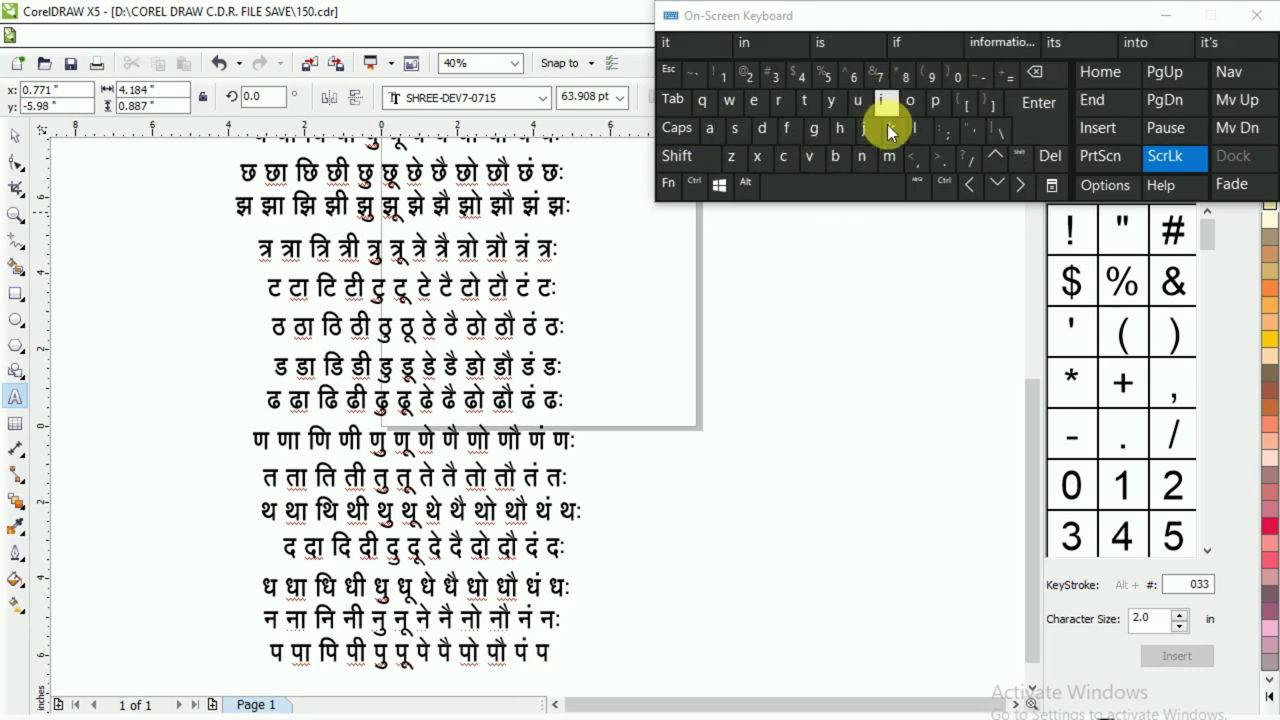
{"action": "key", "text": "shift"}
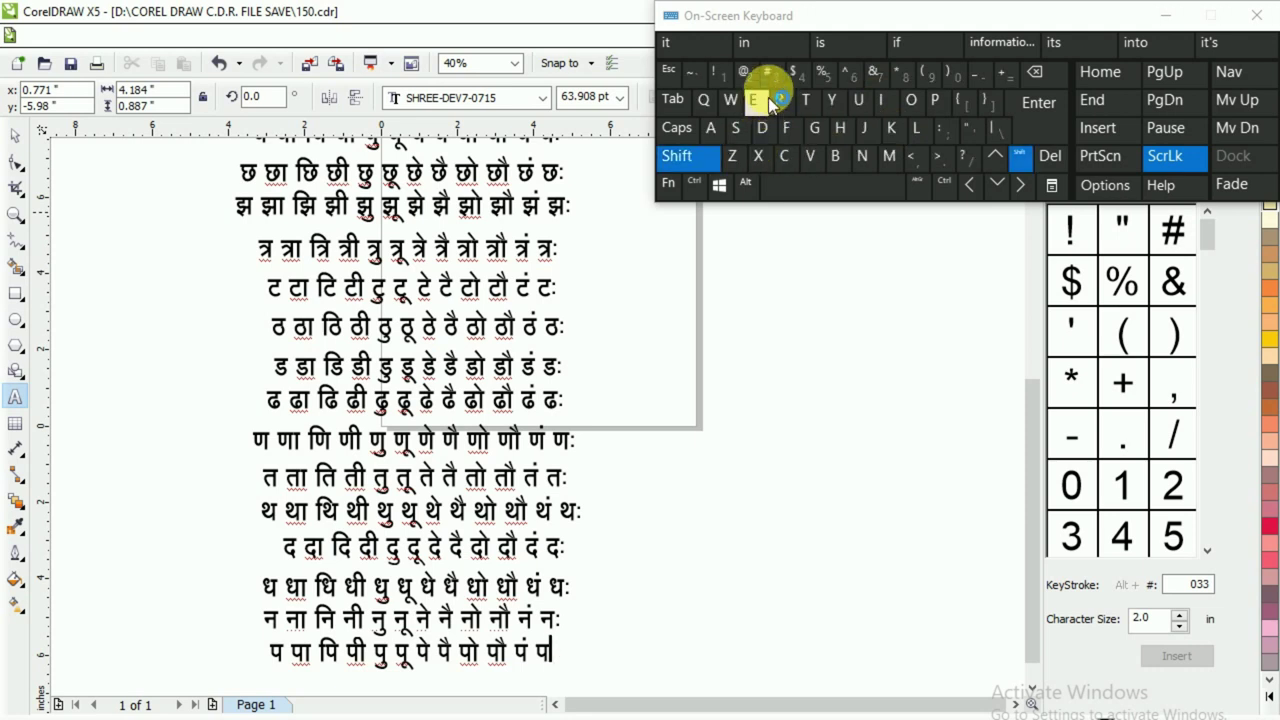
{"action": "left_click", "coordinate": [767, 77]}
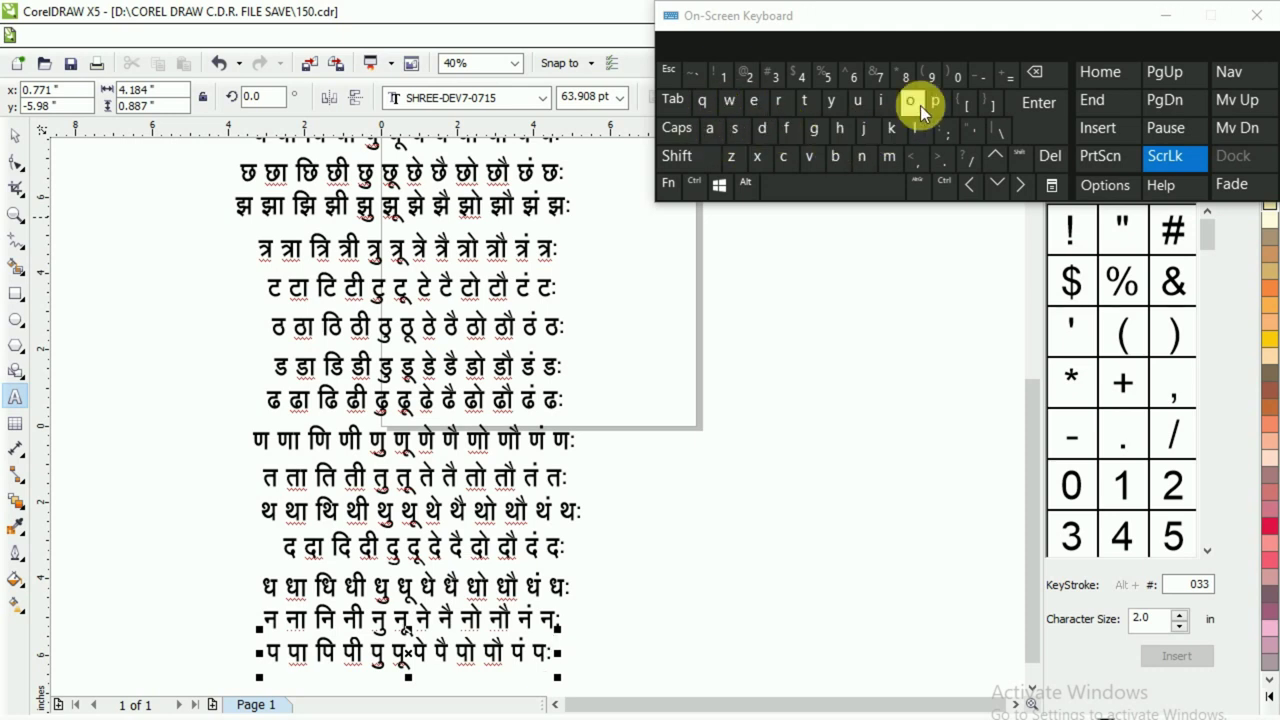
- Place a copy of the completed p line directly below the original
{"action": "left_click", "coordinate": [15, 134]}
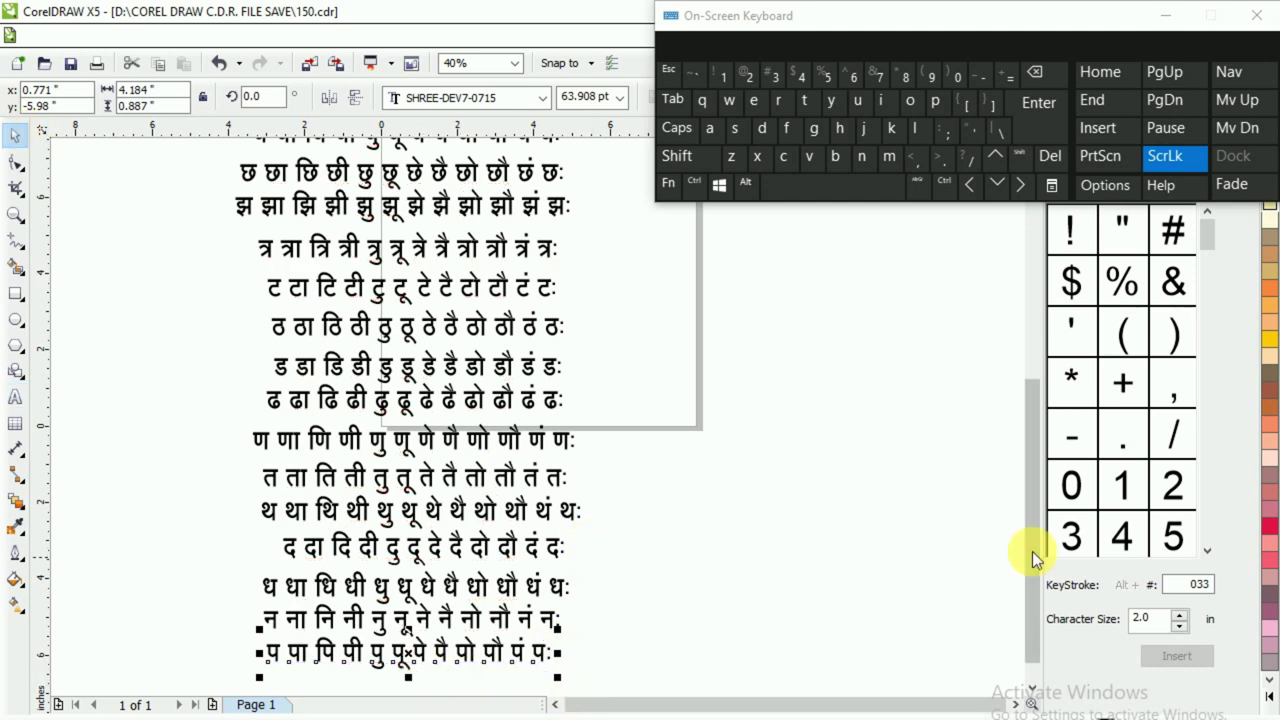
{"action": "scroll", "coordinate": [1031, 570], "scroll_direction": "down", "scroll_amount": 1}
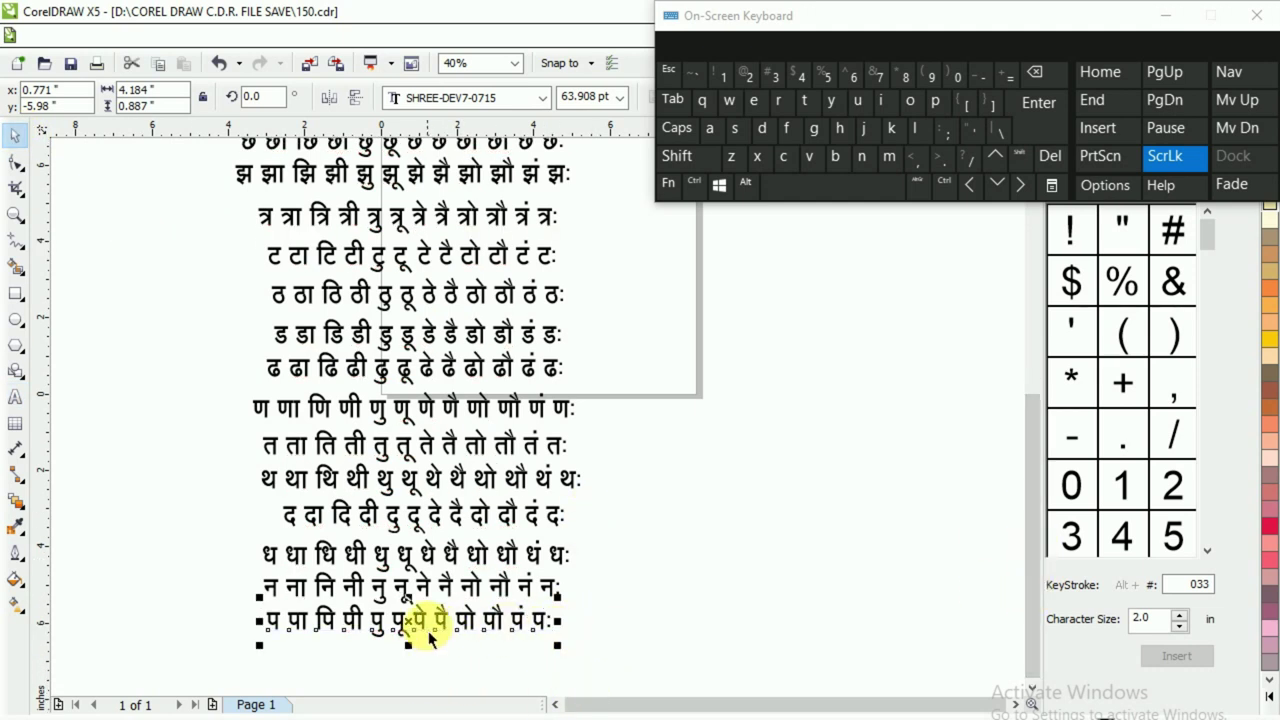
{"action": "left_click_drag", "start_coordinate": [408, 614], "coordinate": [423, 654]}
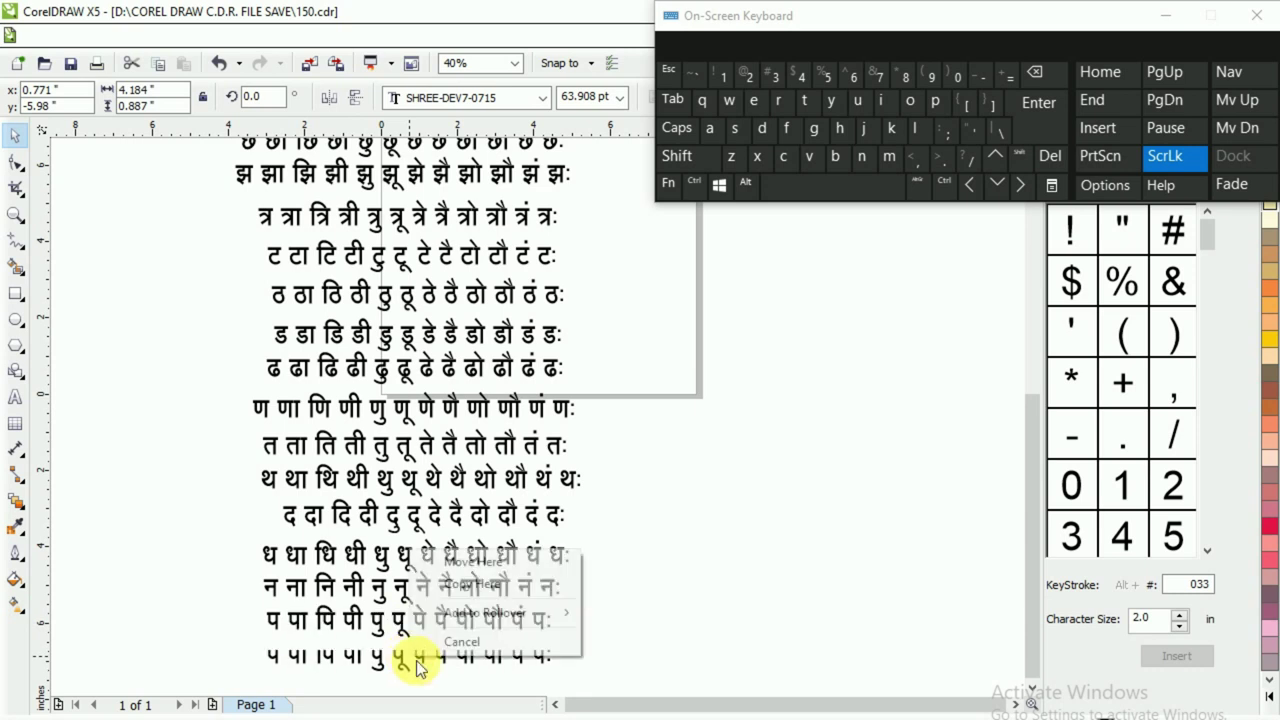
{"action": "left_click", "coordinate": [472, 584]}
- Check the row after प in the browser's barakhadi chart, and replace the copied line's text with फ and a space
{"action": "key", "text": "alt+Tab"}
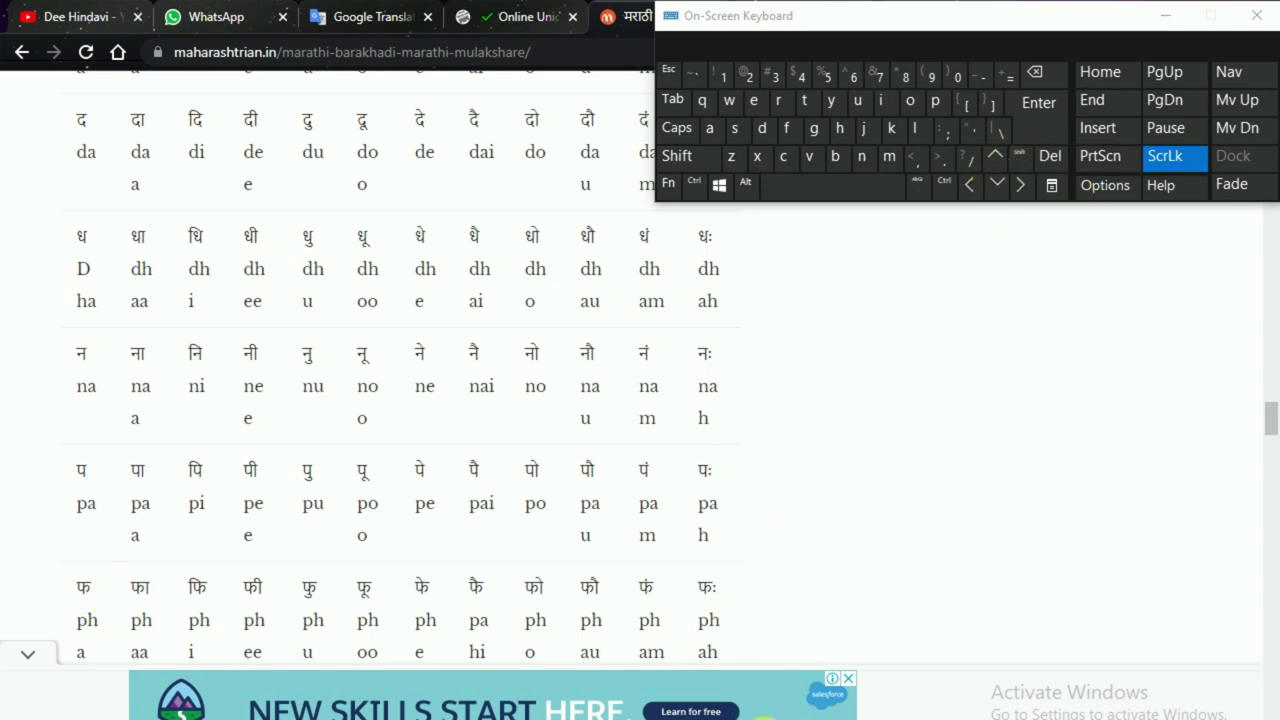
{"action": "key", "text": "alt+Tab"}
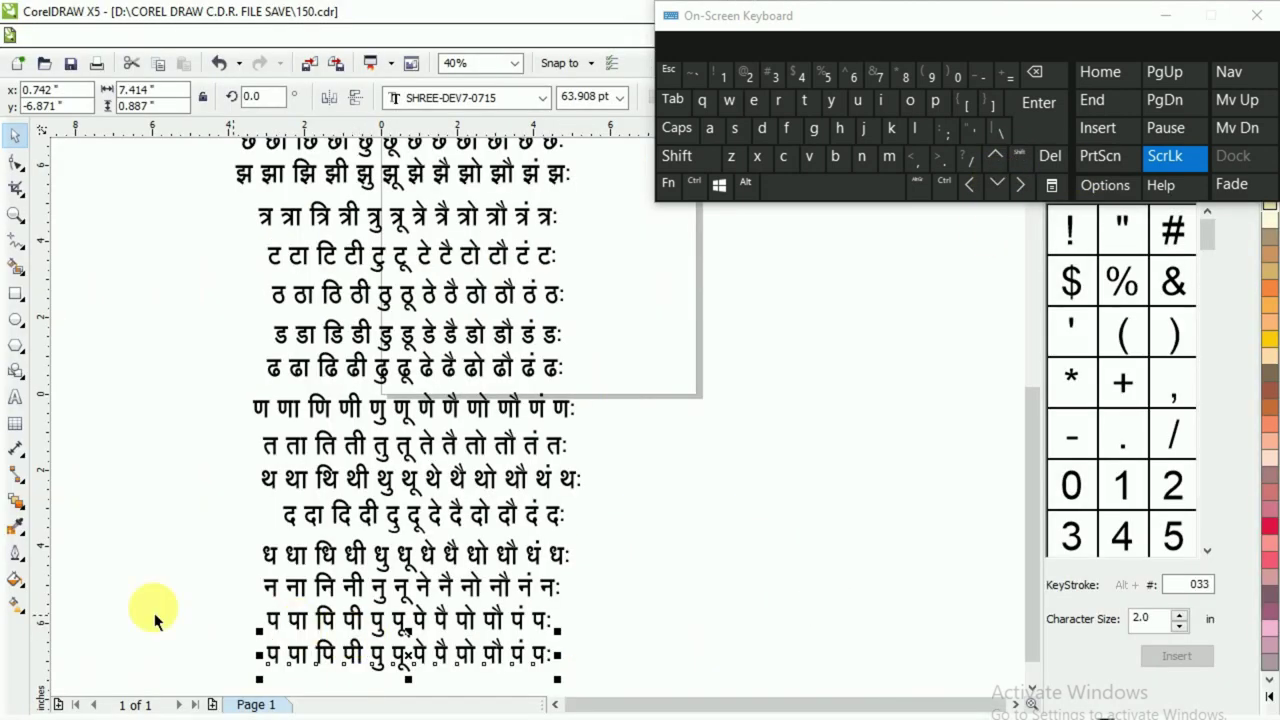
{"action": "left_click", "coordinate": [12, 405]}
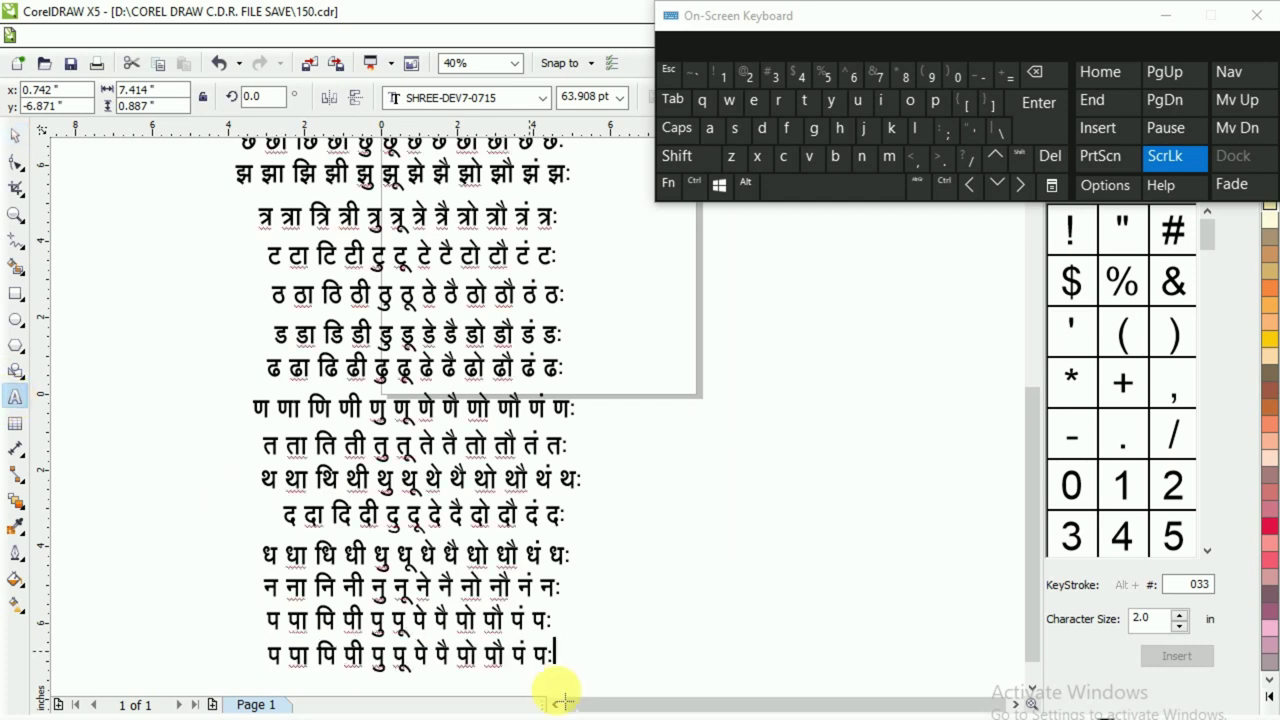
{"action": "key", "text": "ctrl+a"}
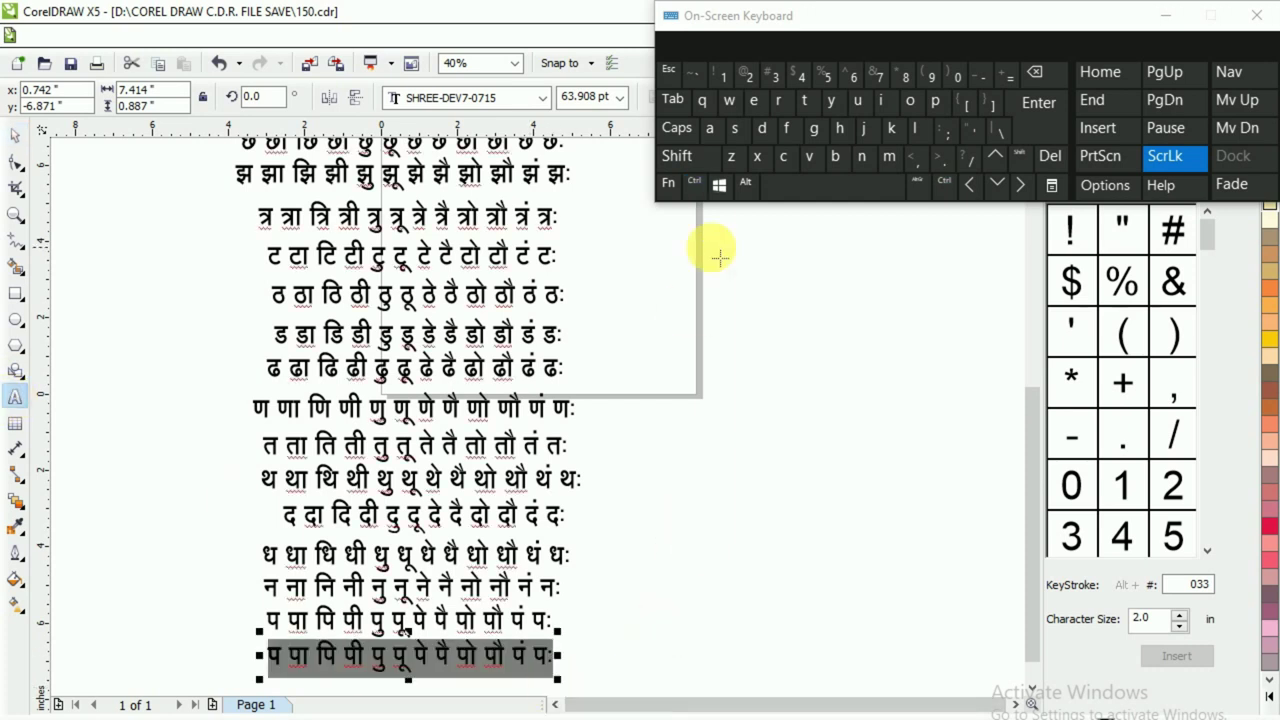
{"action": "left_click", "coordinate": [698, 156]}
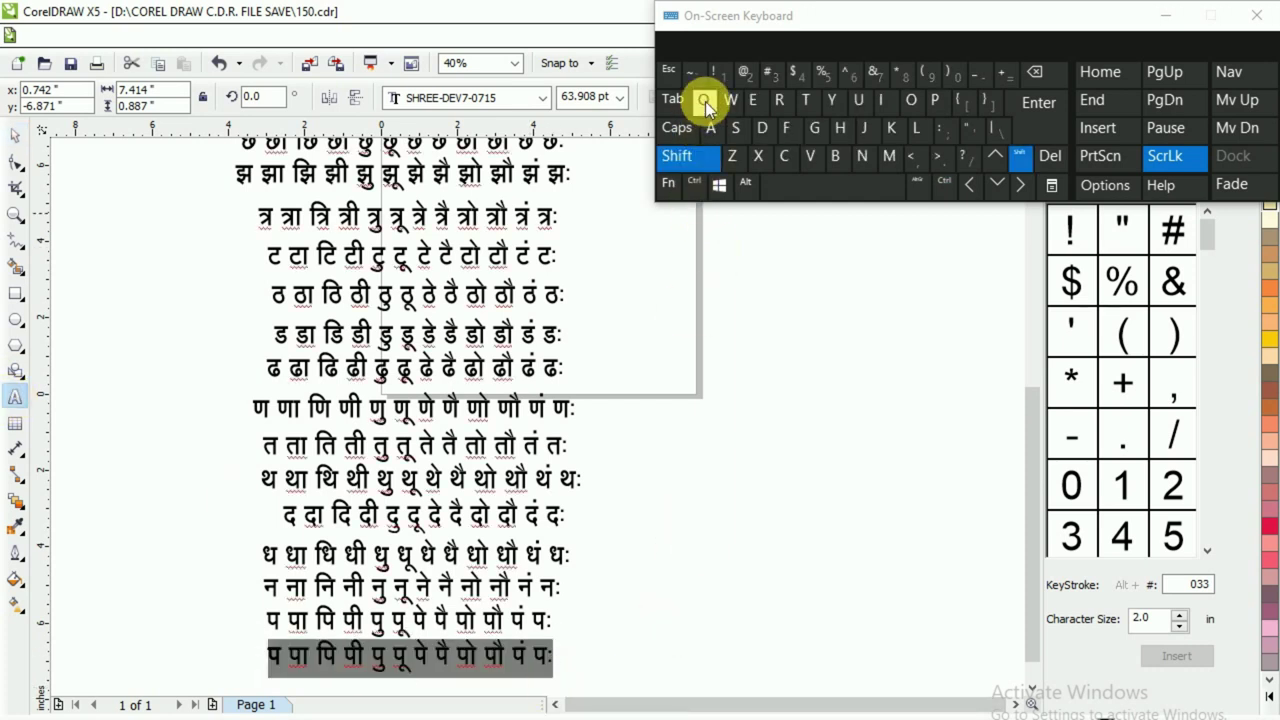
{"action": "left_click", "coordinate": [705, 101]}
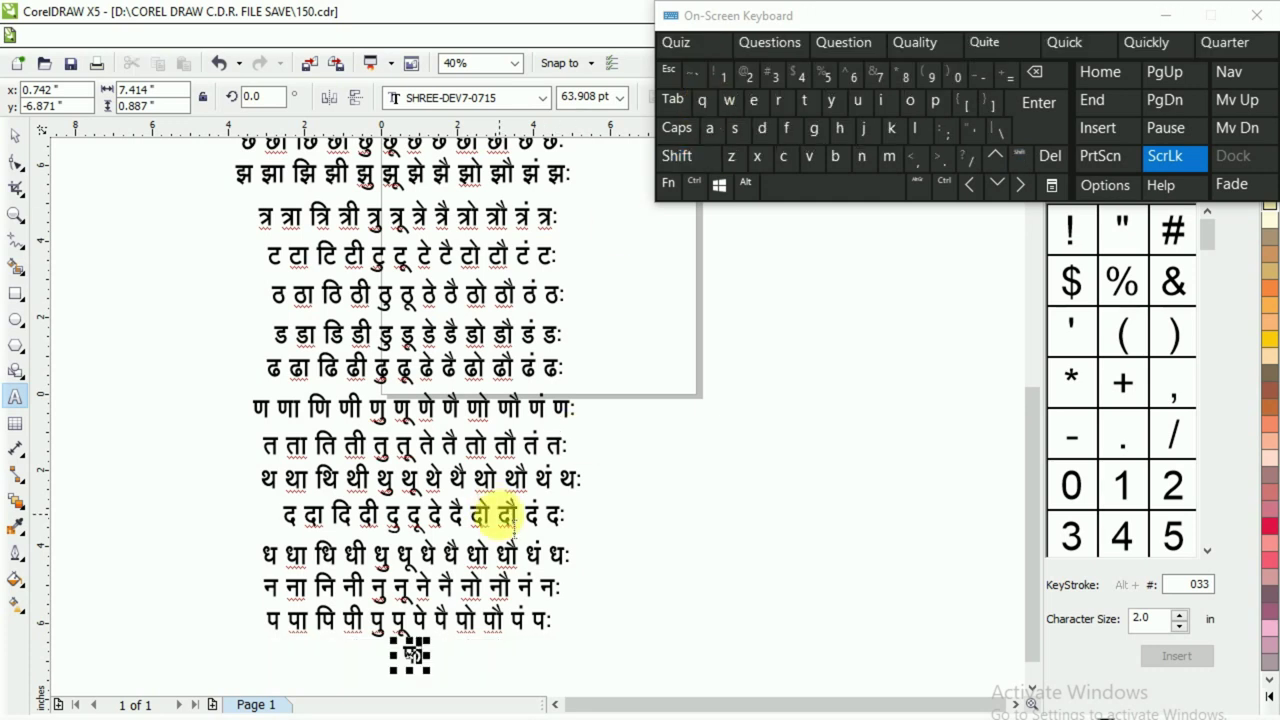
{"action": "left_click", "coordinate": [821, 193]}
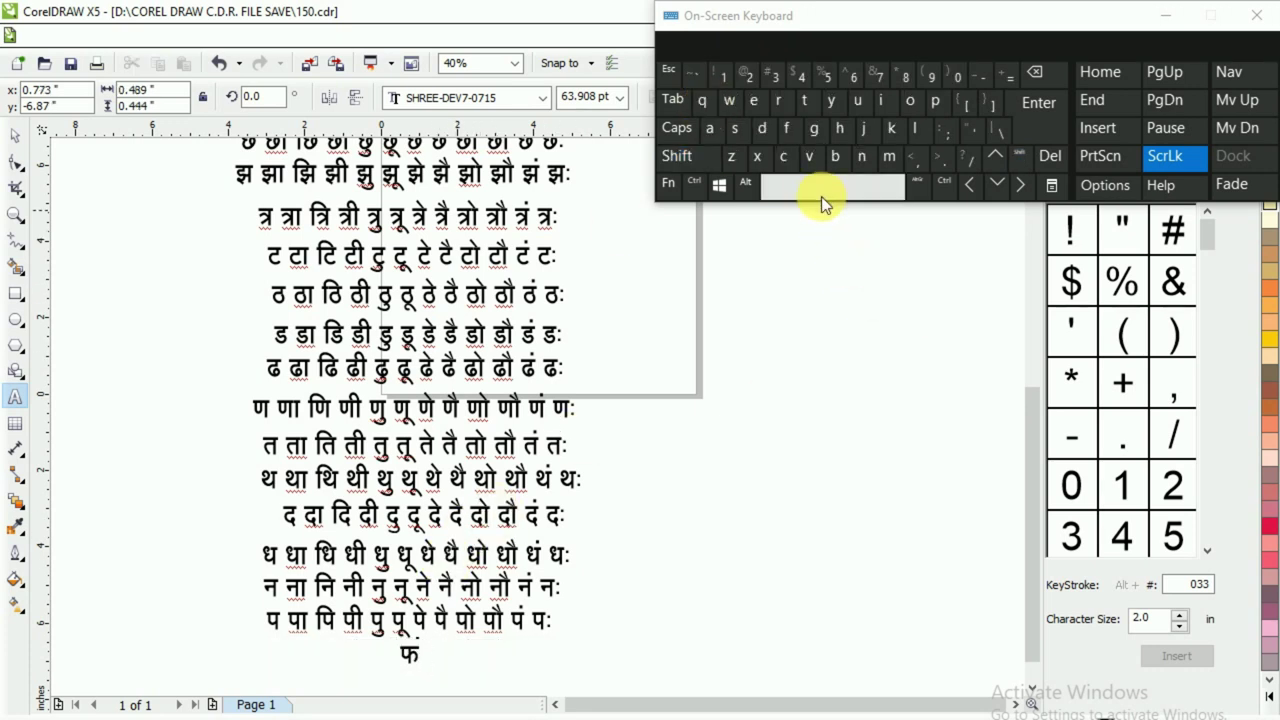
- Add फा and a space after फ in the new bottom line
{"action": "left_click", "coordinate": [702, 104]}
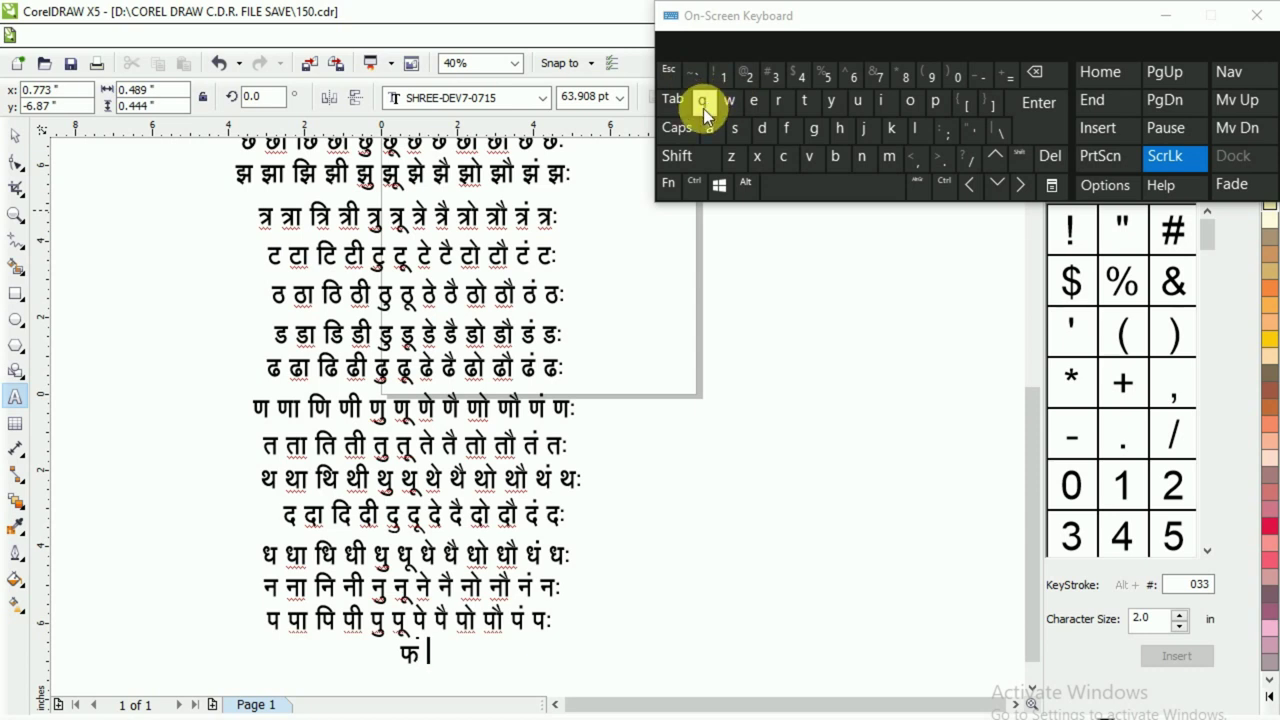
{"action": "key", "text": "shift"}
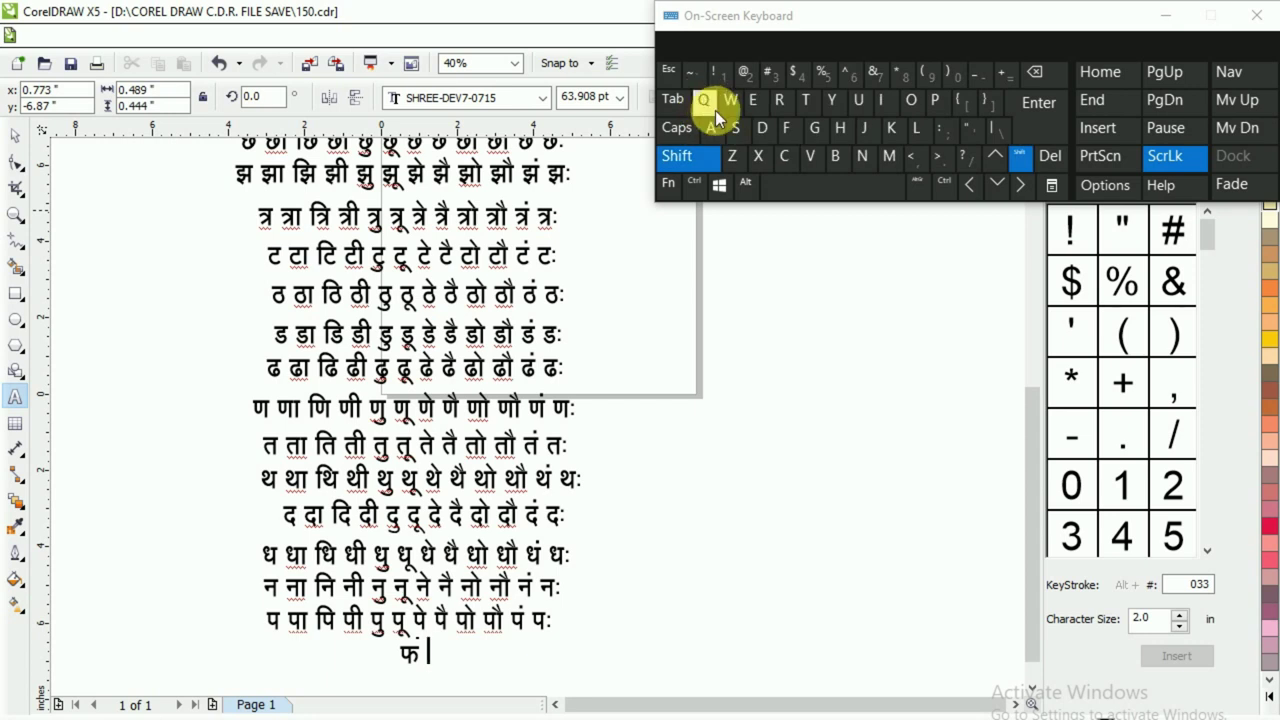
{"action": "left_click", "coordinate": [704, 103]}
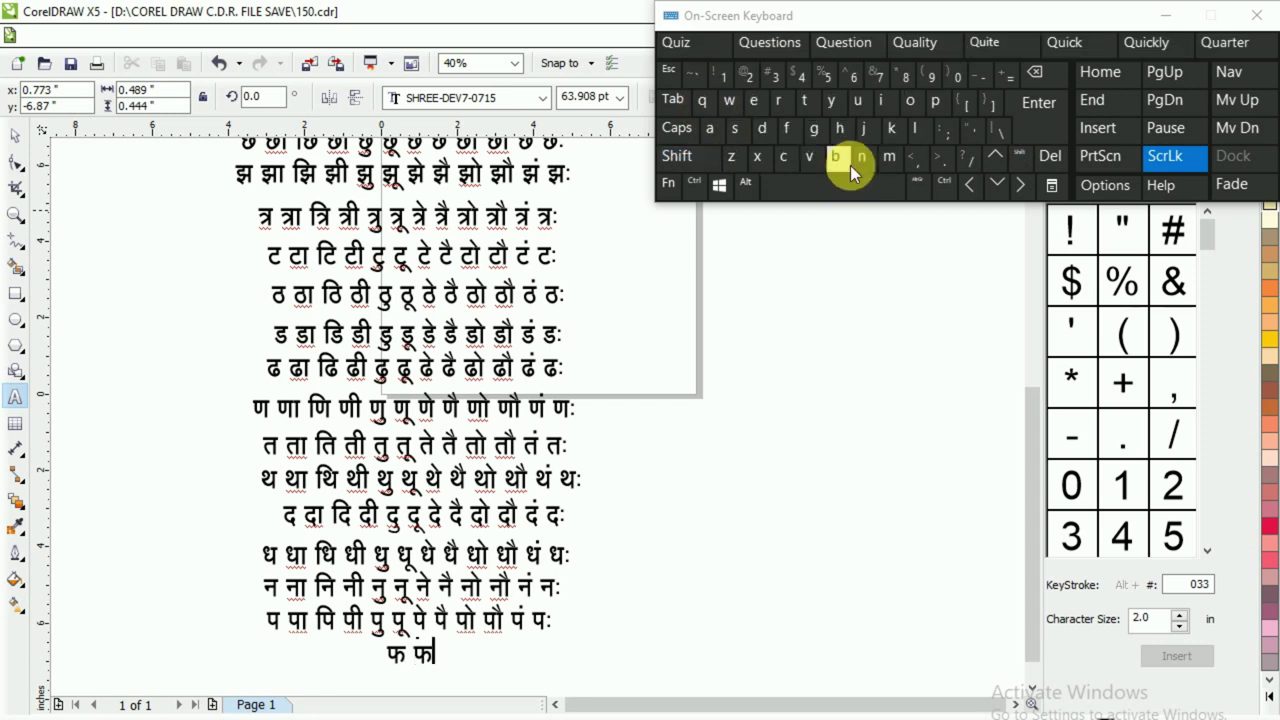
{"action": "left_click", "coordinate": [889, 130]}
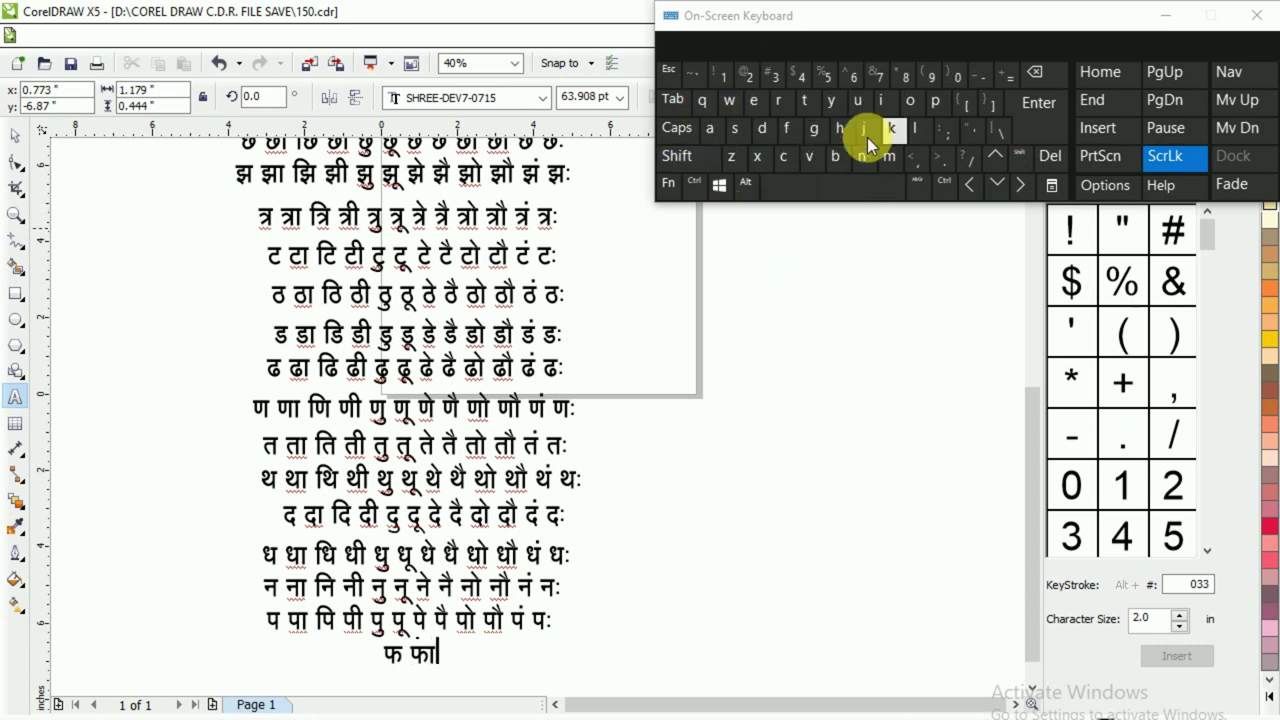
{"action": "left_click", "coordinate": [808, 193]}
- Continue the ph line with फि followed by a space
{"action": "left_click", "coordinate": [795, 129]}
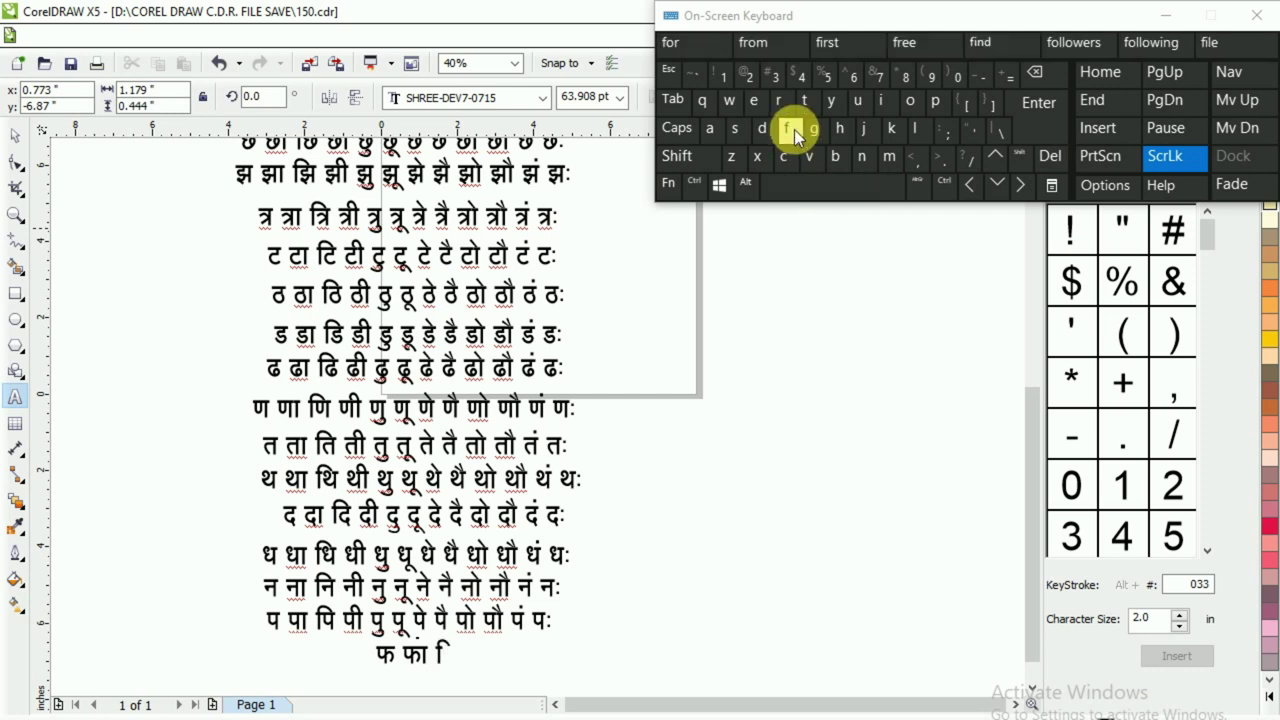
{"action": "left_click", "coordinate": [676, 156]}
{"action": "left_click", "coordinate": [705, 100]}
{"action": "left_click", "coordinate": [710, 128]}
{"action": "left_click", "coordinate": [814, 186]}
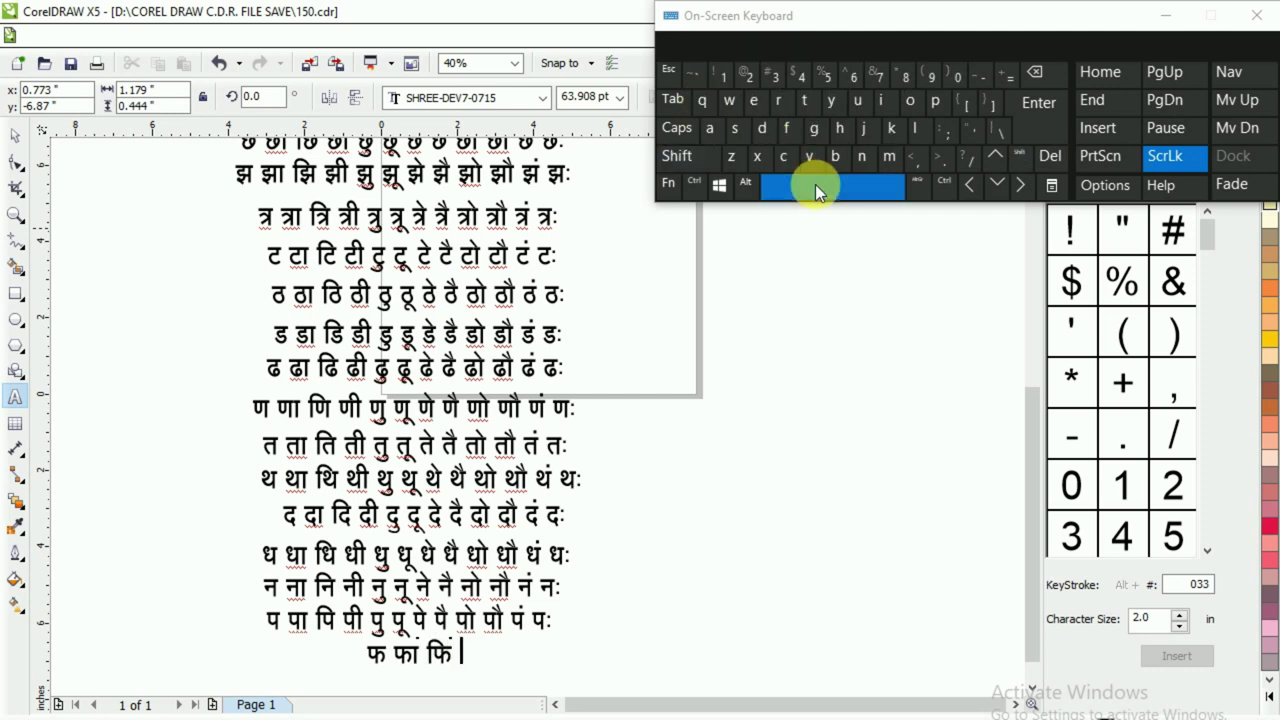
- Continue the फ row at the end of the barakhadi chart with the syllables फी and फु
{"action": "left_click", "coordinate": [676, 156]}
{"action": "left_click", "coordinate": [703, 101]}
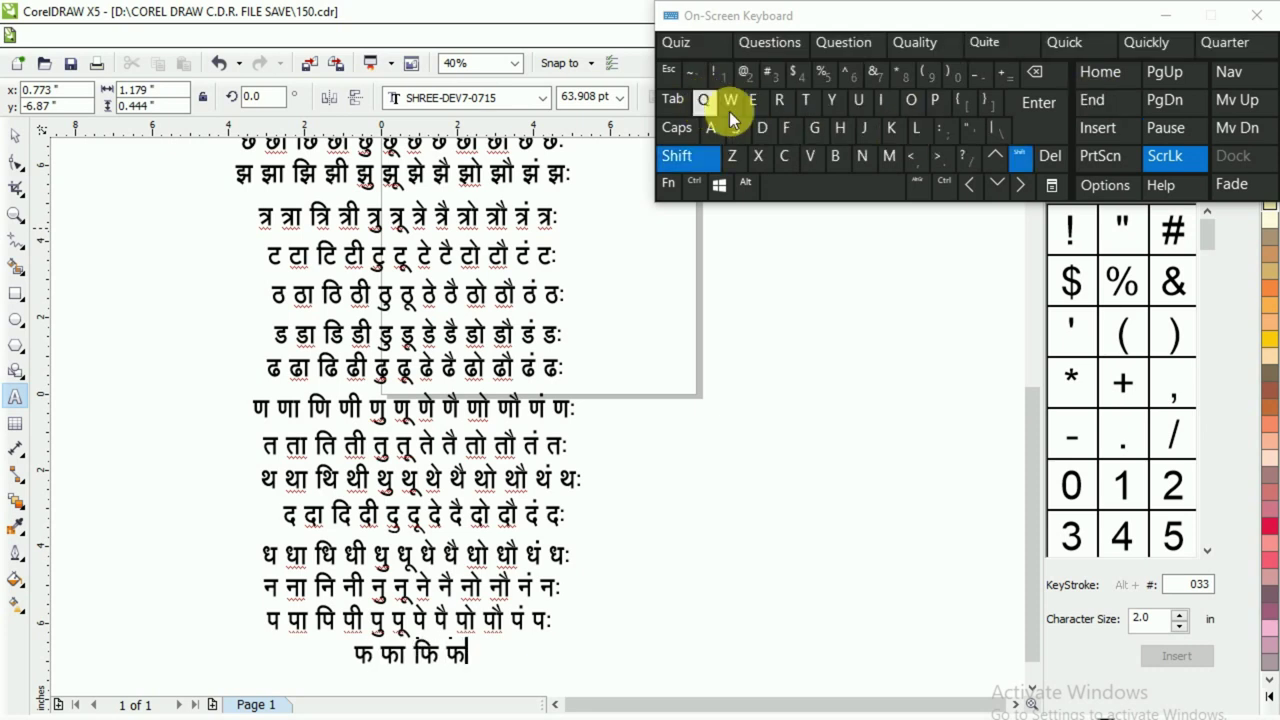
{"action": "left_click", "coordinate": [836, 128]}
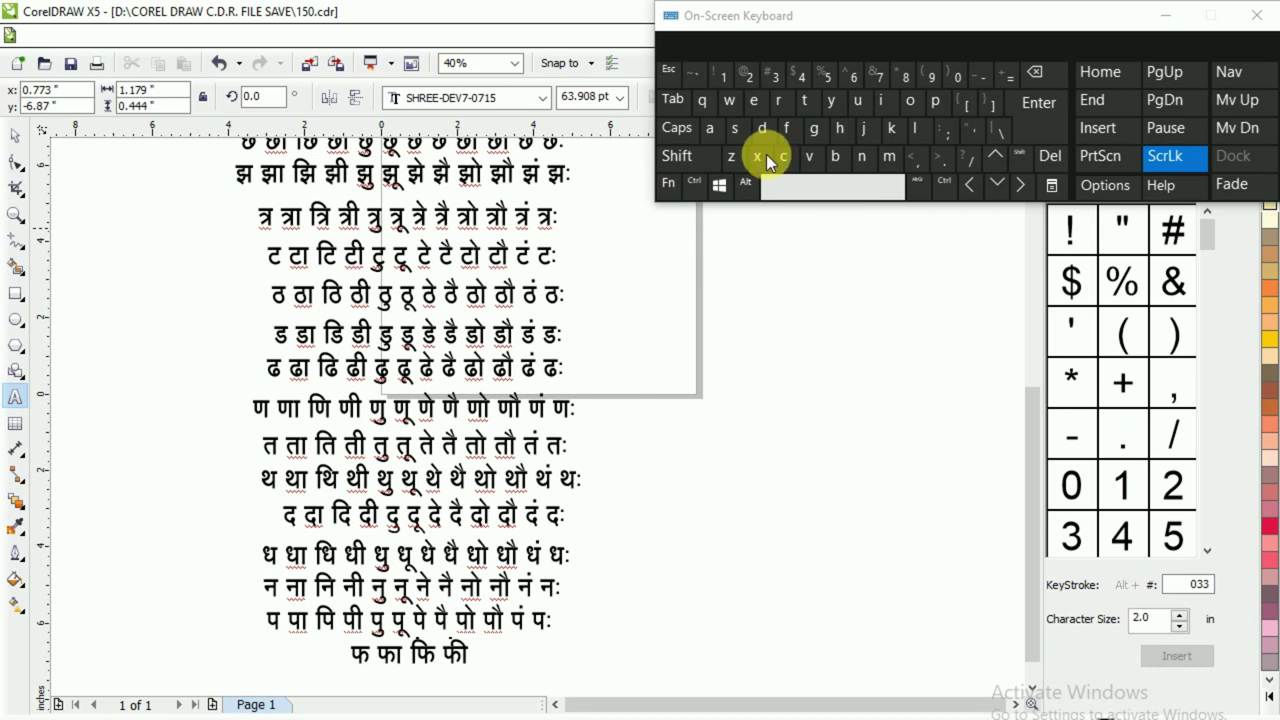
{"action": "left_click", "coordinate": [676, 156]}
{"action": "left_click", "coordinate": [708, 106]}
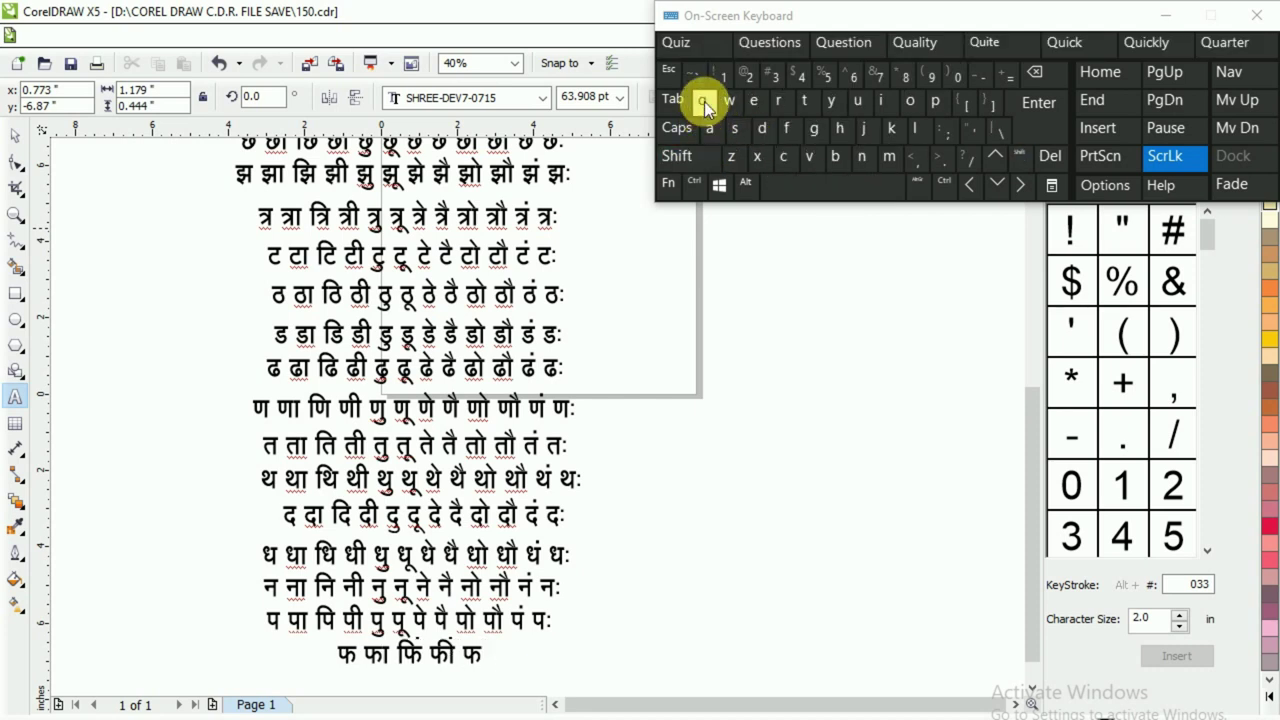
{"action": "left_click", "coordinate": [710, 128]}
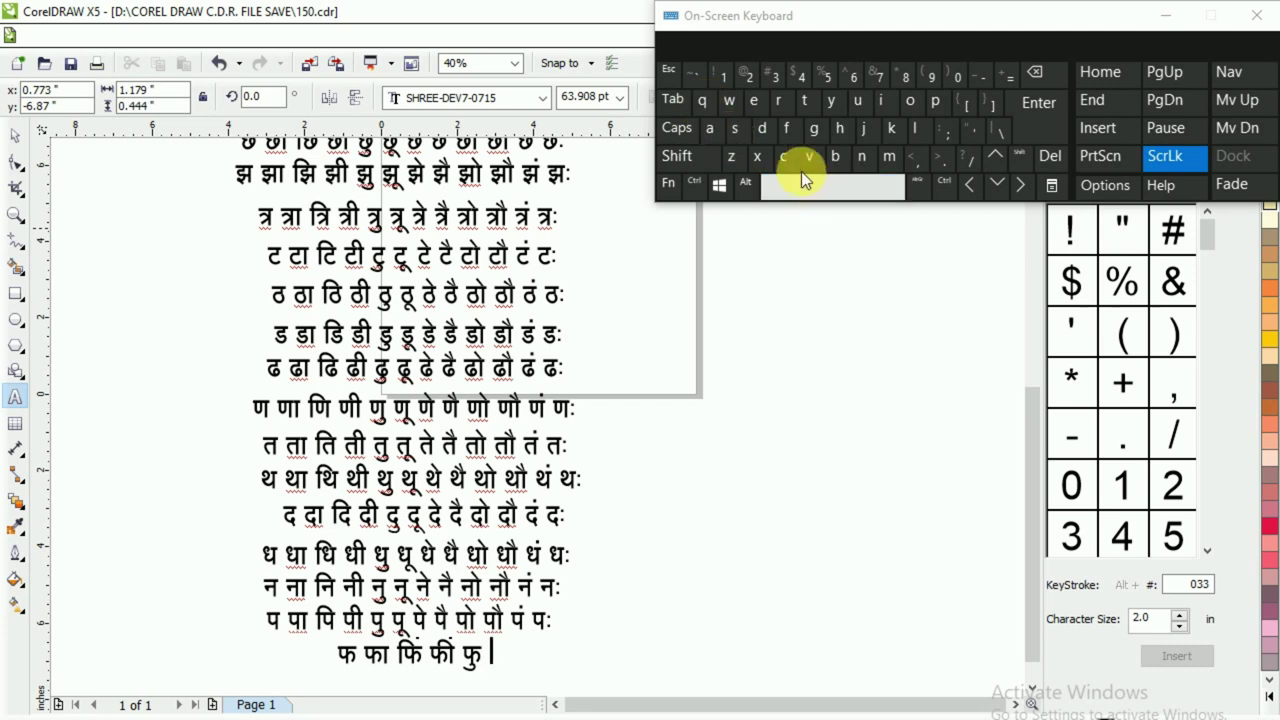
{"action": "left_click", "coordinate": [812, 186]}
- Add the syllables फू and फे to the फ row, separated by spaces
{"action": "left_click", "coordinate": [677, 156]}
{"action": "left_click", "coordinate": [702, 100]}
{"action": "left_click", "coordinate": [730, 100]}
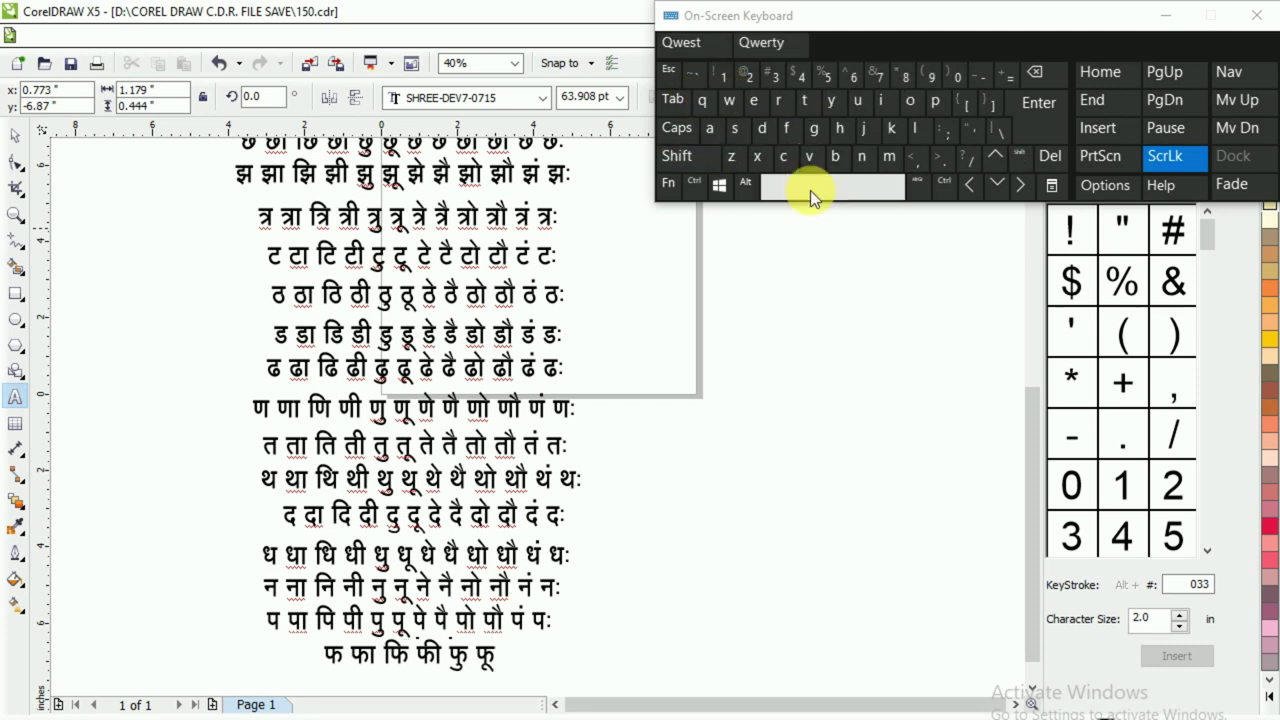
{"action": "left_click", "coordinate": [811, 192]}
{"action": "left_click", "coordinate": [677, 156]}
{"action": "left_click", "coordinate": [702, 100]}
{"action": "left_click", "coordinate": [734, 128]}
{"action": "left_click", "coordinate": [809, 190]}
- Add the syllables फै and फो to the फ row, separated by spaces
{"action": "left_click", "coordinate": [677, 156]}
{"action": "left_click", "coordinate": [702, 100]}
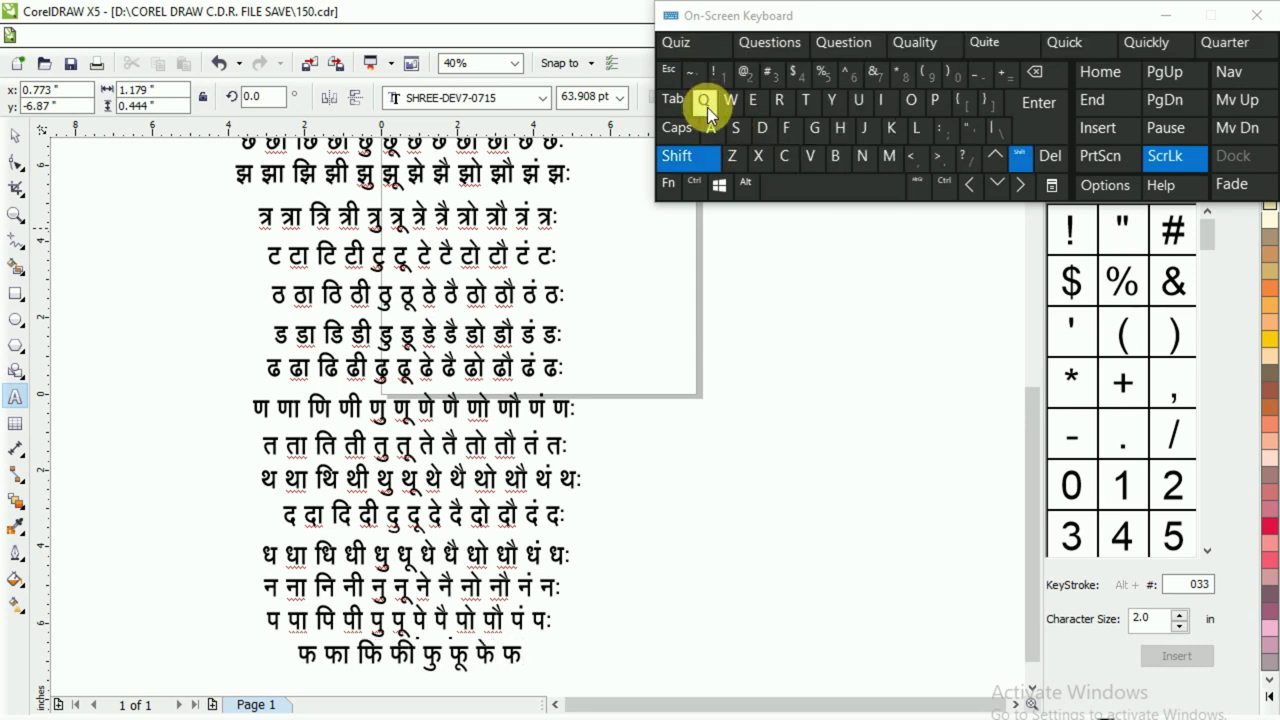
{"action": "left_click", "coordinate": [734, 128]}
{"action": "left_click", "coordinate": [677, 156]}
{"action": "left_click", "coordinate": [764, 152]}
{"action": "left_click", "coordinate": [812, 175]}
{"action": "left_click", "coordinate": [677, 156]}
{"action": "left_click", "coordinate": [708, 99]}
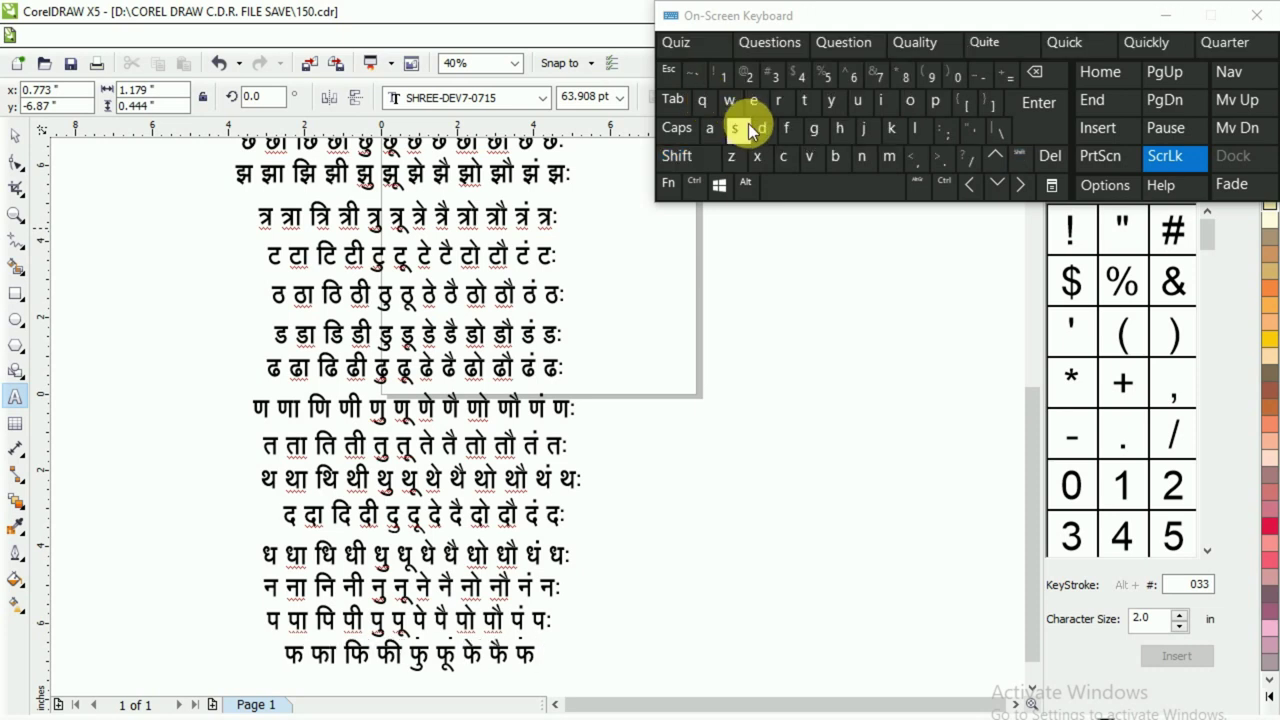
{"action": "left_click", "coordinate": [733, 130]}
{"action": "left_click", "coordinate": [802, 186]}
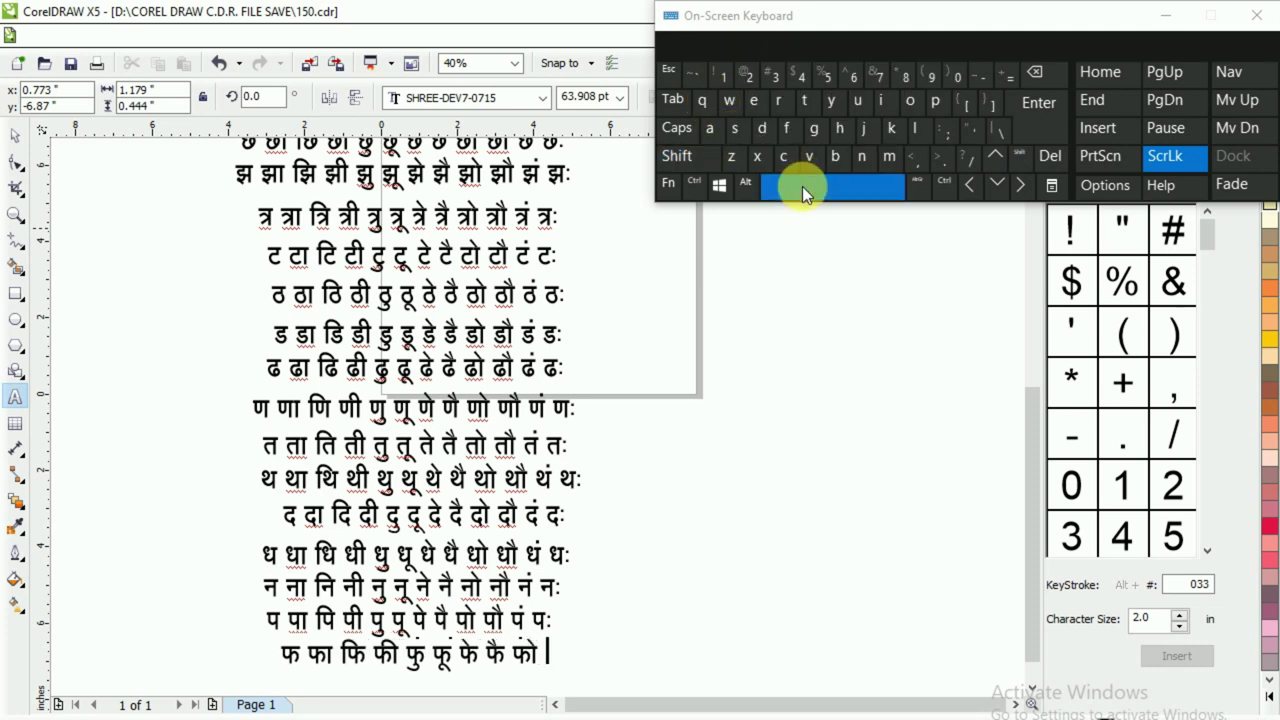
- Add the syllable फौ to the फ row, followed by a space
{"action": "left_click", "coordinate": [677, 156]}
{"action": "left_click", "coordinate": [705, 98]}
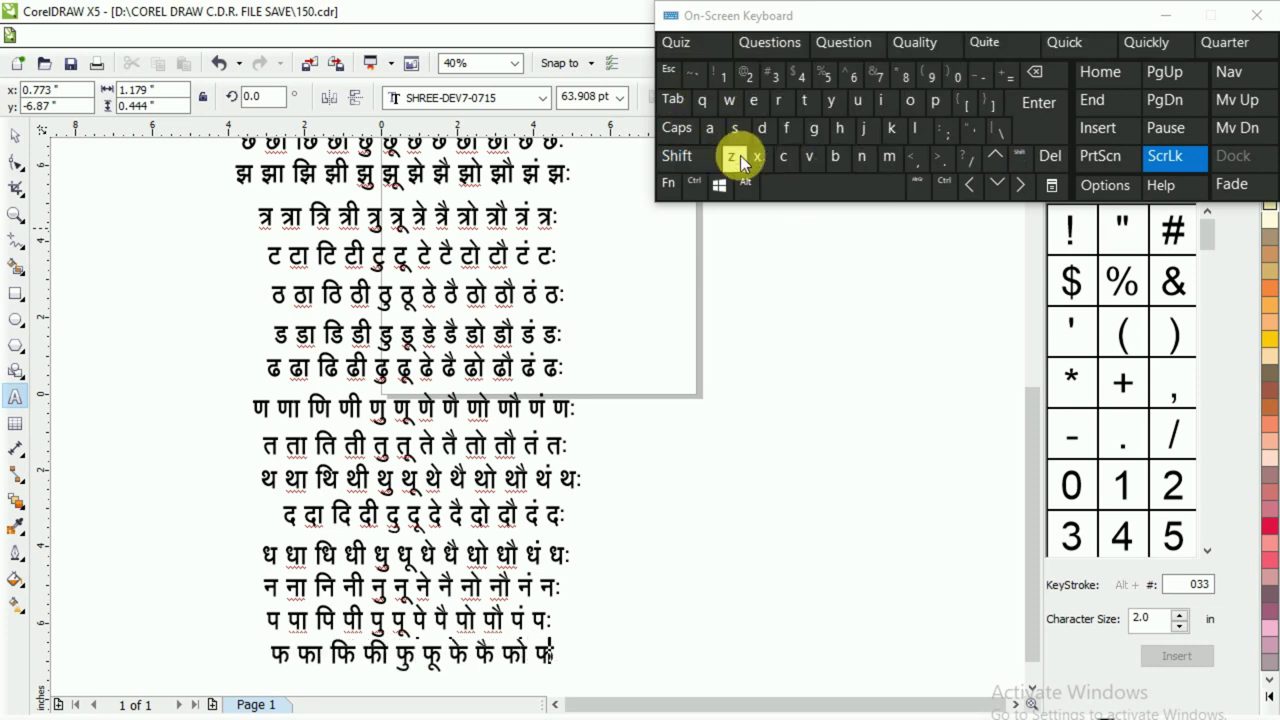
{"action": "left_click", "coordinate": [900, 134]}
{"action": "left_click", "coordinate": [677, 156]}
{"action": "left_click", "coordinate": [735, 129]}
{"action": "left_click", "coordinate": [839, 189]}
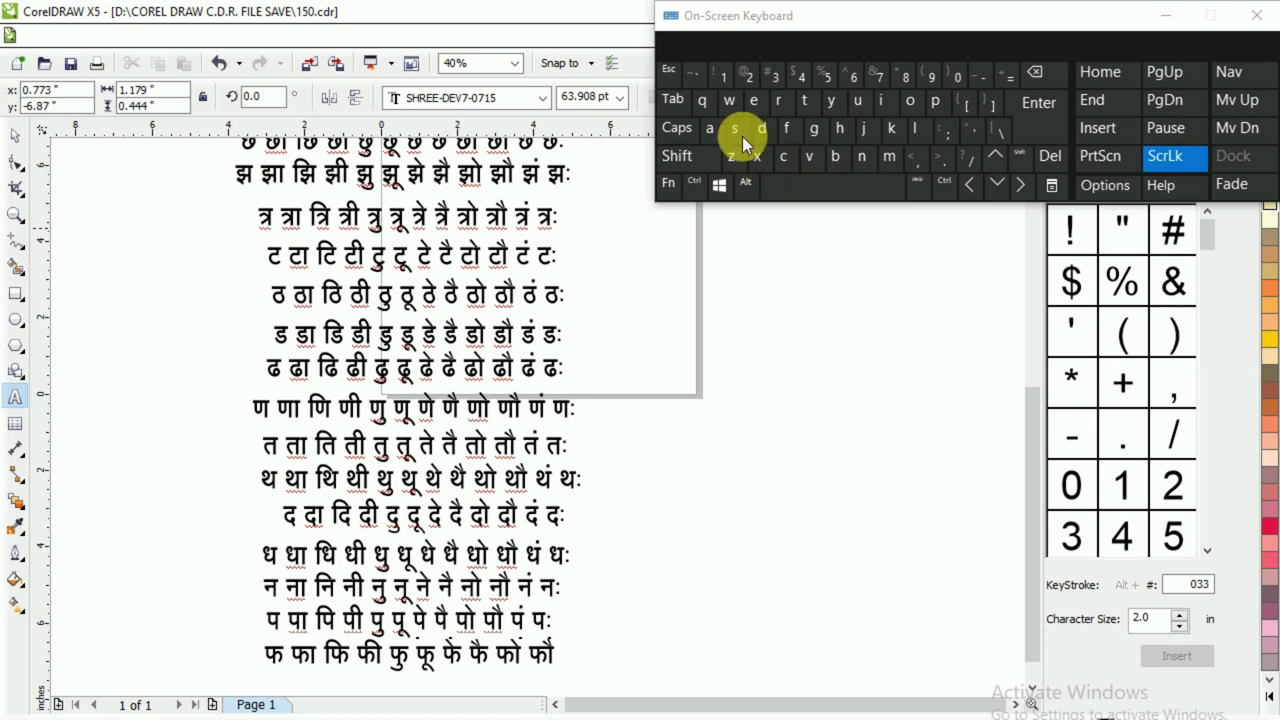
- Complete the फ row with the syllables फं and फः, and finish editing its text
{"action": "left_click", "coordinate": [677, 156]}
{"action": "left_click", "coordinate": [706, 102]}
{"action": "left_click", "coordinate": [708, 129]}
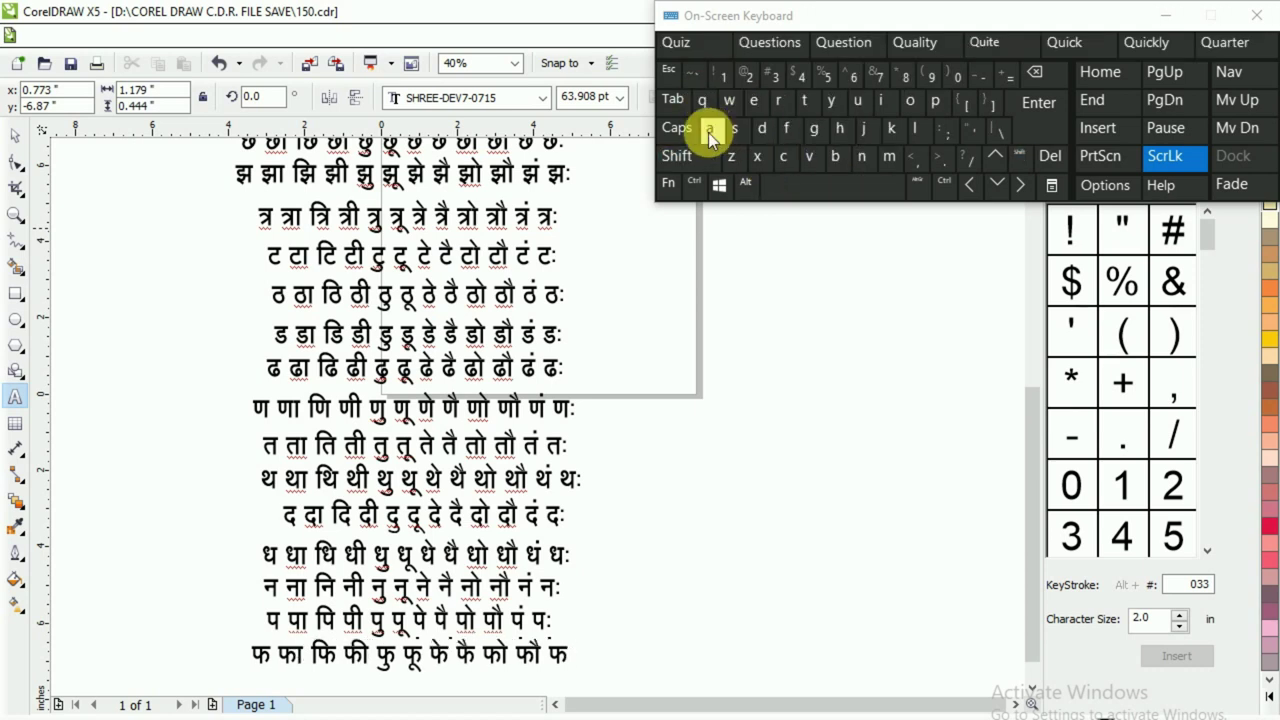
{"action": "left_click", "coordinate": [817, 170]}
{"action": "left_click", "coordinate": [677, 156]}
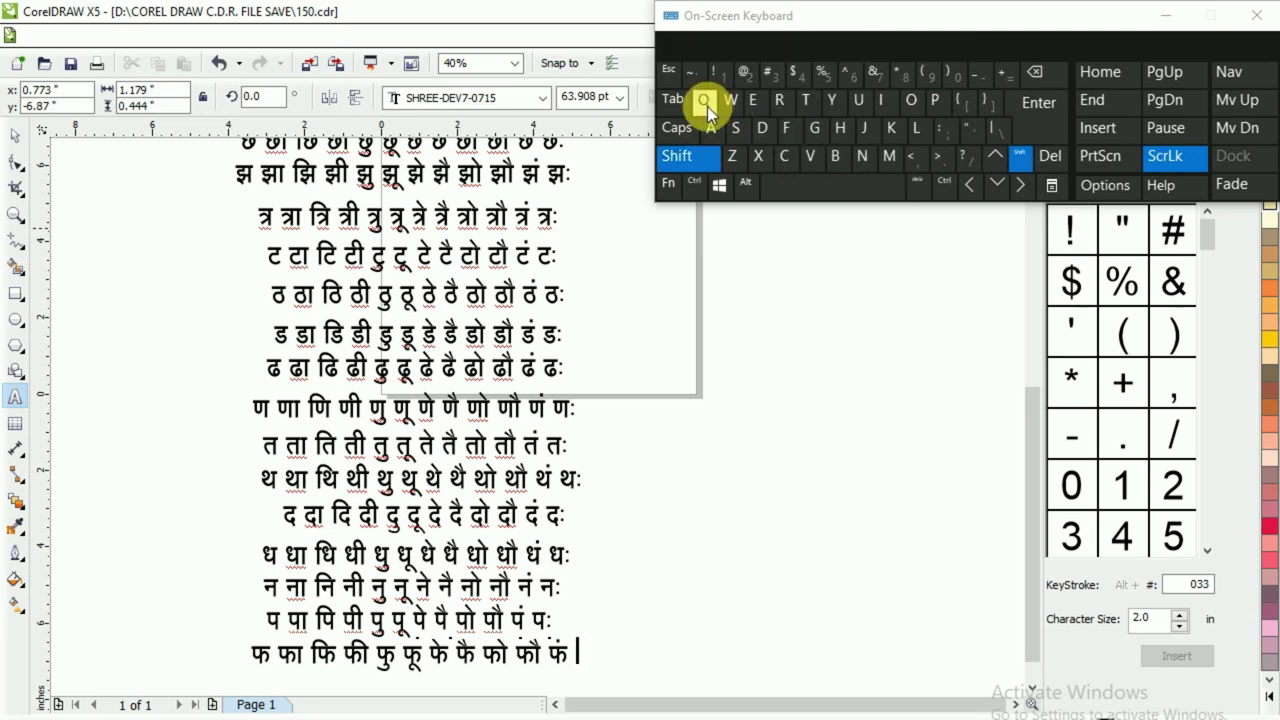
{"action": "left_click", "coordinate": [707, 104]}
{"action": "left_click", "coordinate": [775, 75]}
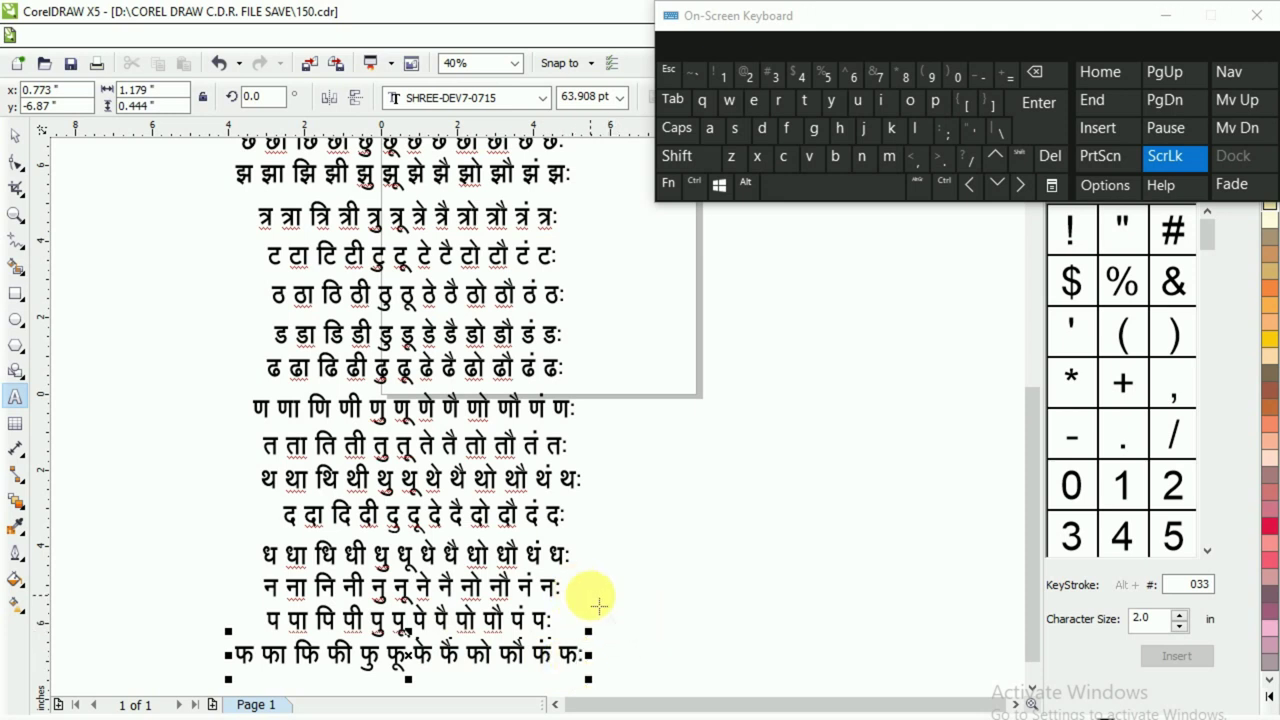
{"action": "left_click", "coordinate": [15, 133]}
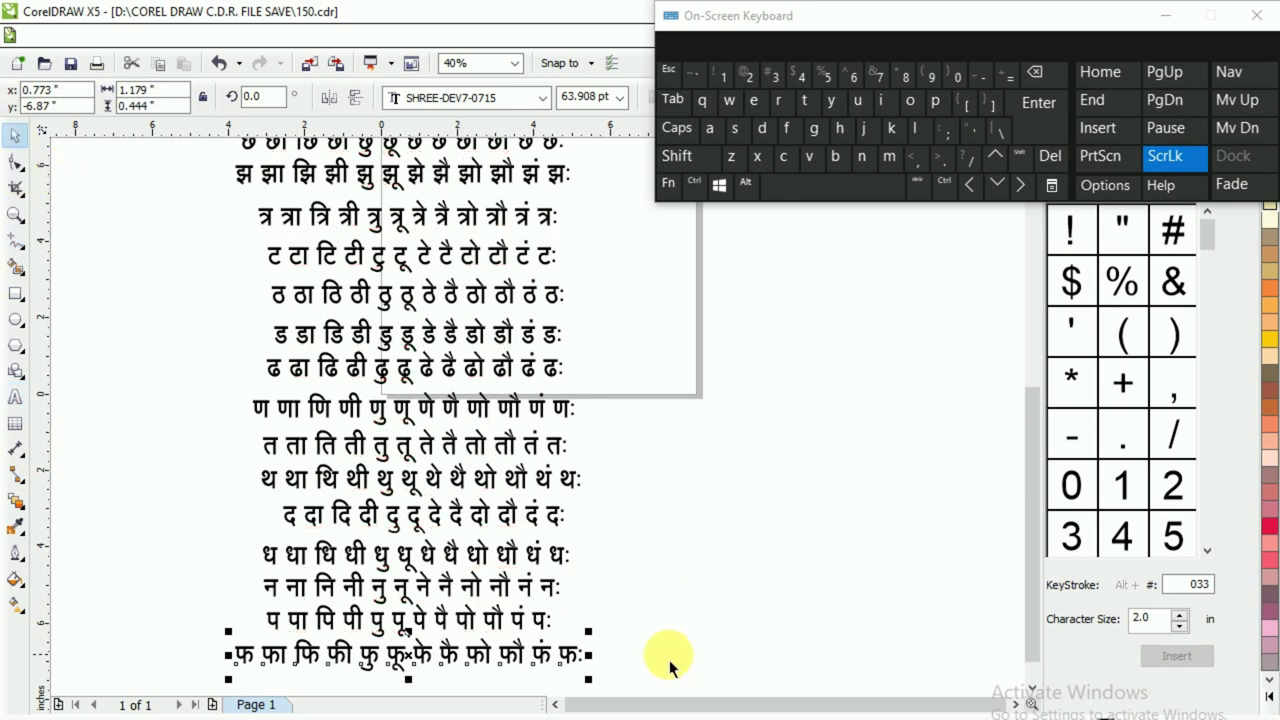
- Place a copy of the फ row directly beneath it and check the following letter row on the maharashtrian.in barakhadi page in the browser
{"action": "left_click_drag", "start_coordinate": [423, 668], "coordinate": [423, 641]}
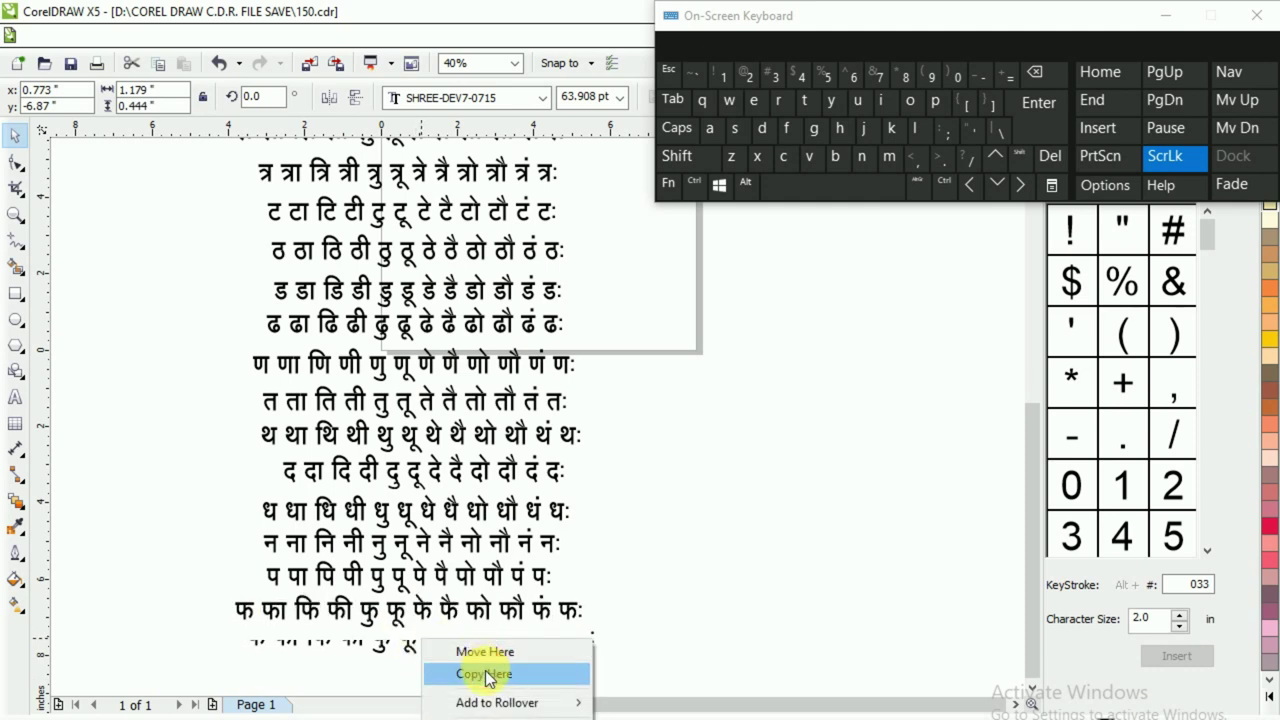
{"action": "left_click", "coordinate": [487, 674]}
{"action": "key", "text": "alt+Tab"}
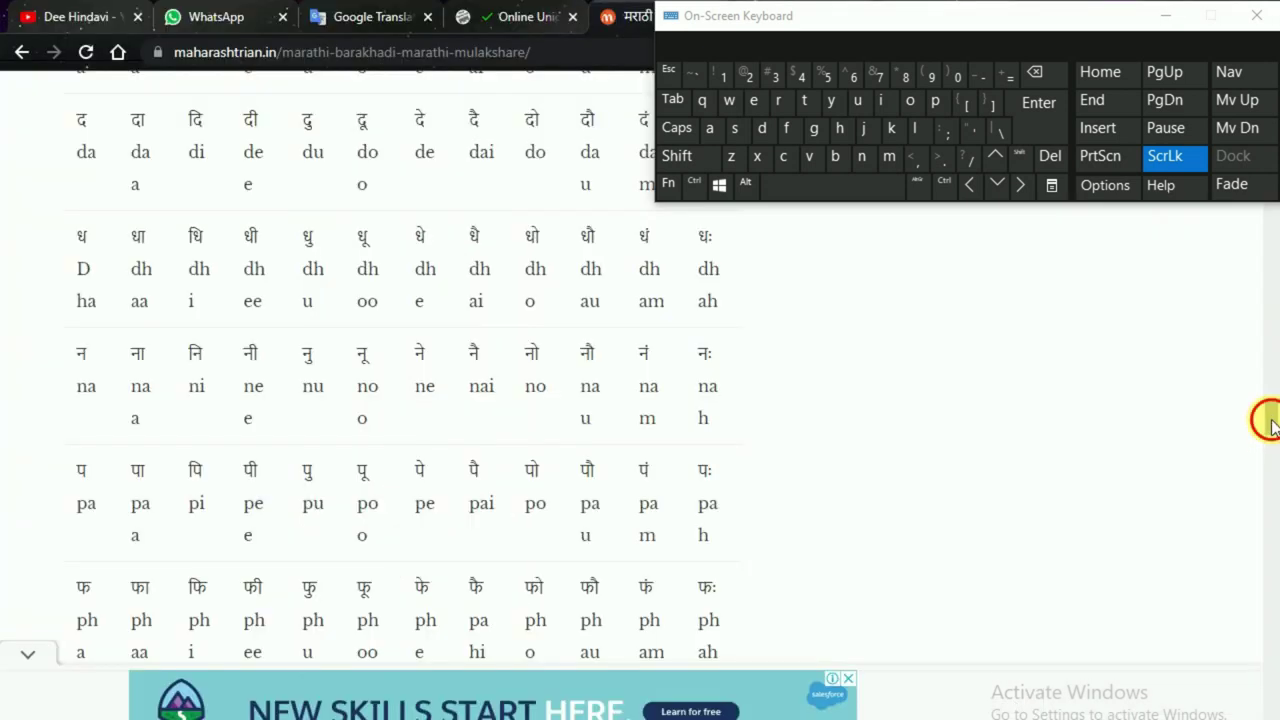
{"action": "scroll", "coordinate": [1268, 422], "scroll_direction": "down", "scroll_amount": 3}
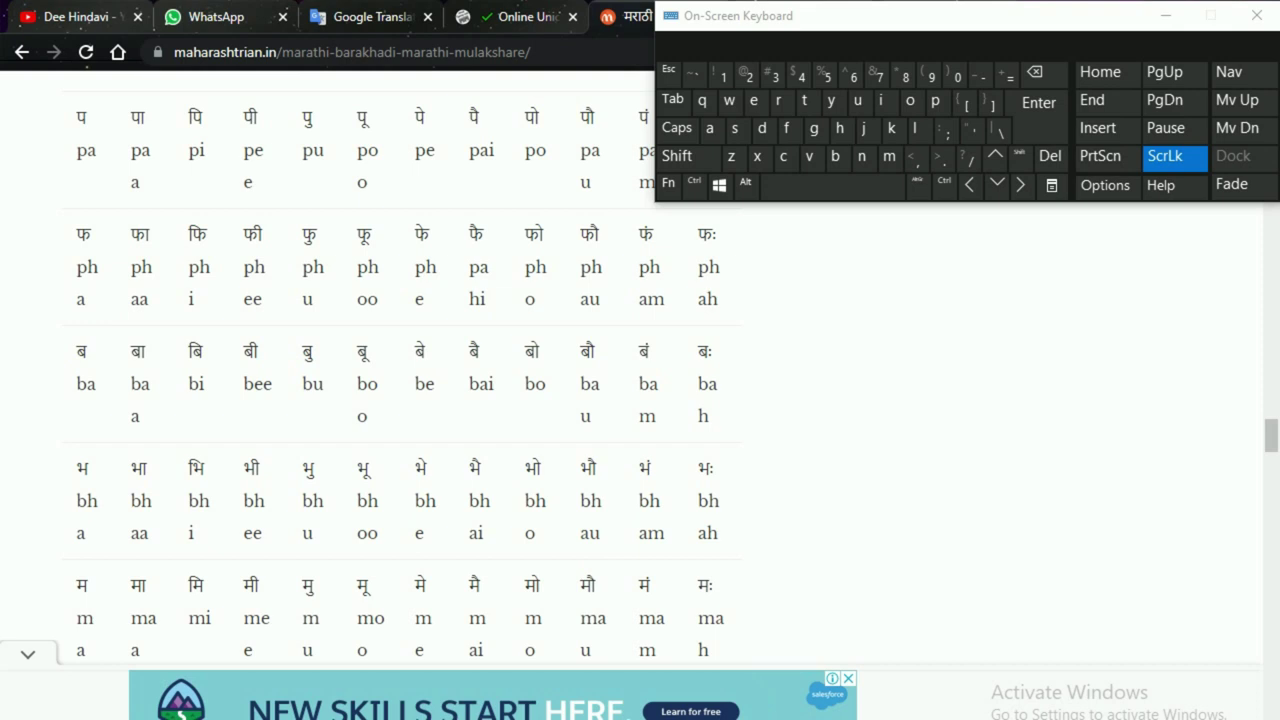
{"action": "key", "text": "alt+Tab"}
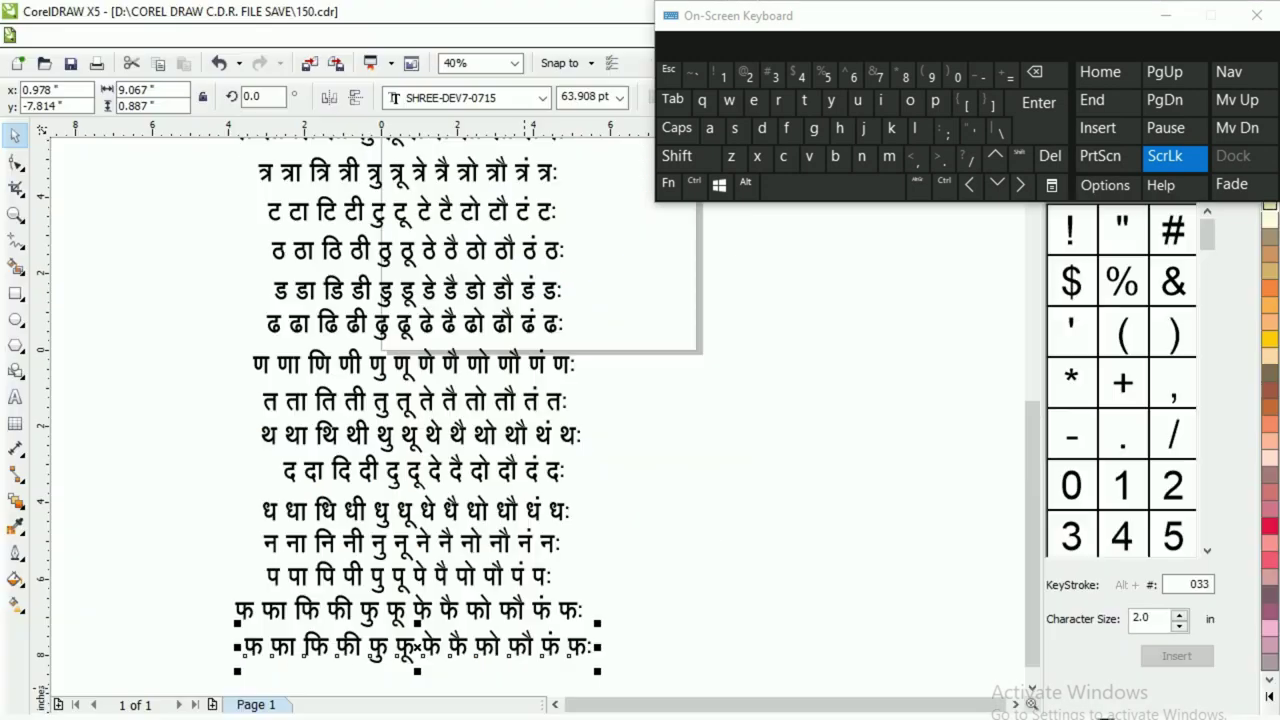
- Replace all text in the copied row with the syllables ब and बा, separated by spaces
{"action": "left_click", "coordinate": [13, 403]}
{"action": "key", "text": "ctrl+a"}
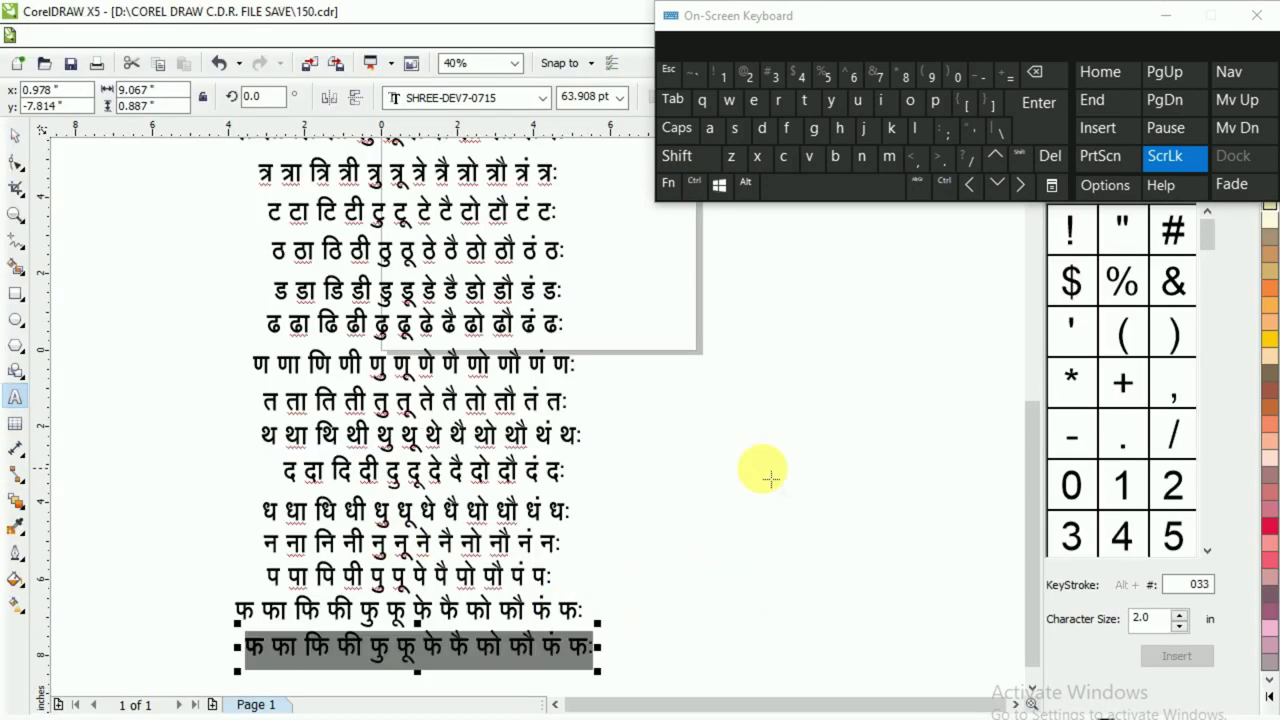
{"action": "left_click", "coordinate": [783, 163]}
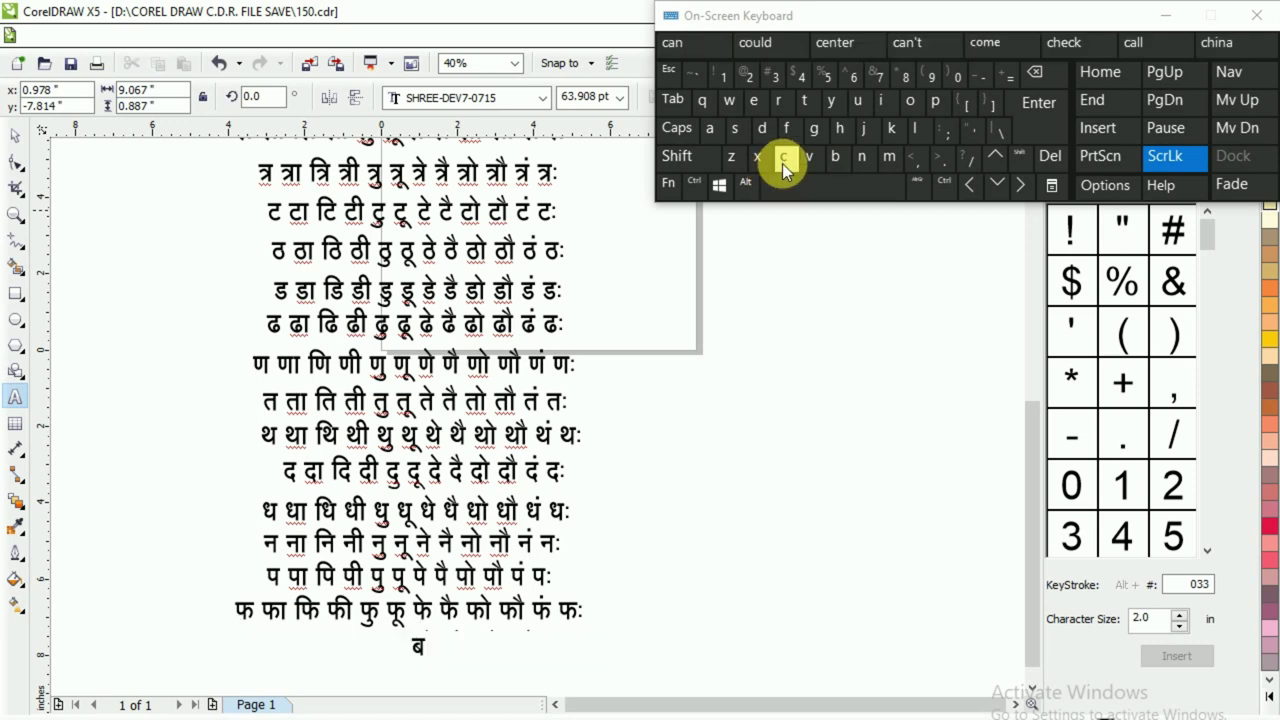
{"action": "left_click", "coordinate": [806, 183]}
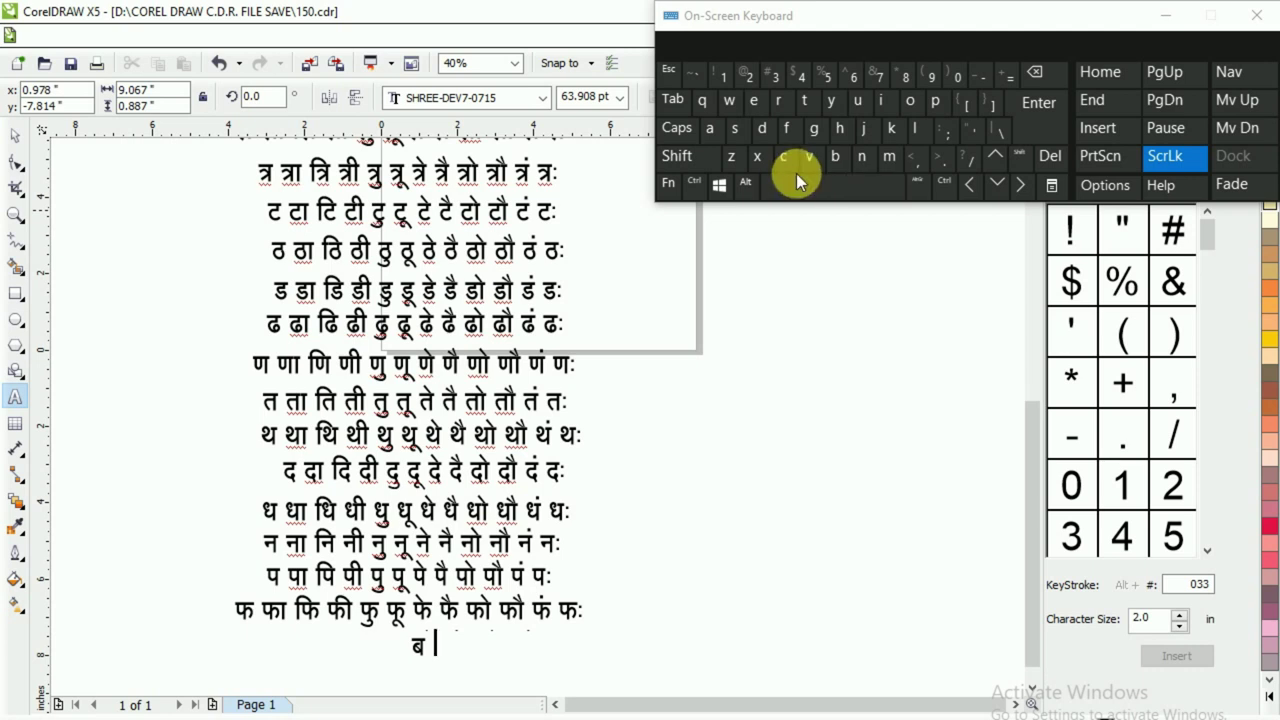
{"action": "left_click", "coordinate": [883, 143]}
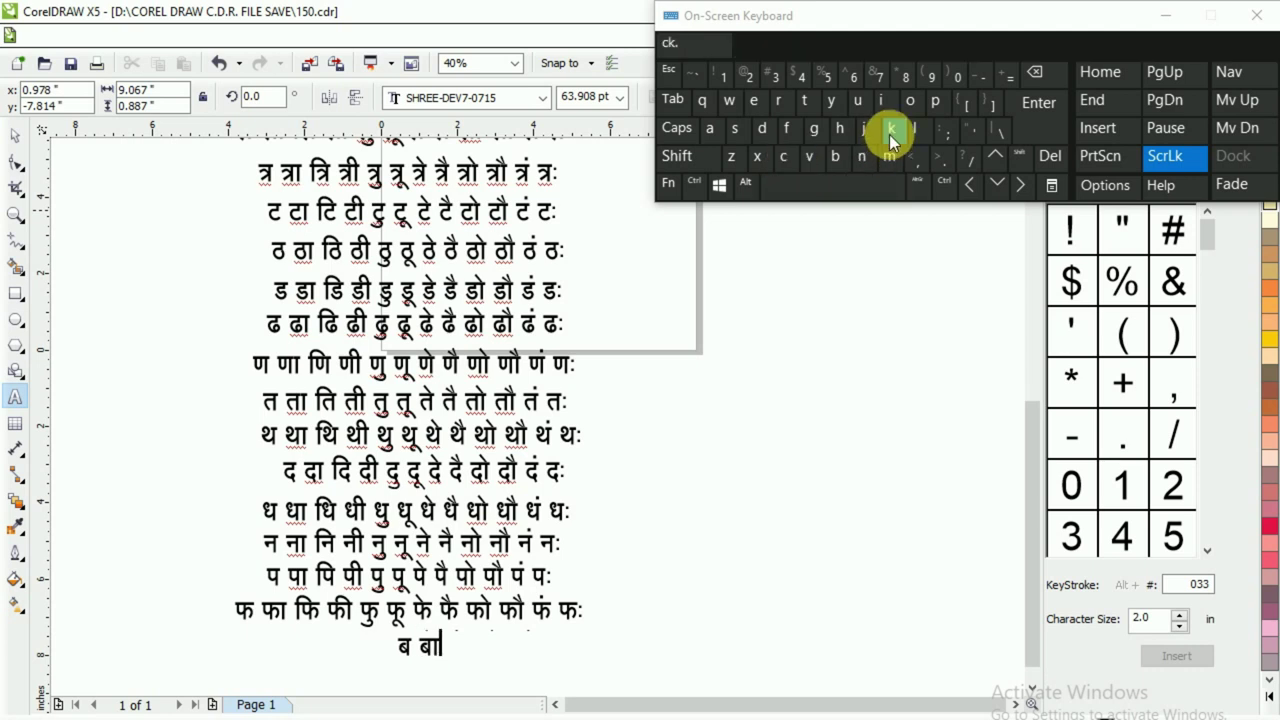
{"action": "left_click", "coordinate": [862, 185]}
- Add the syllables बि and बी to the ब row, separated by spaces
{"action": "left_click", "coordinate": [797, 137]}
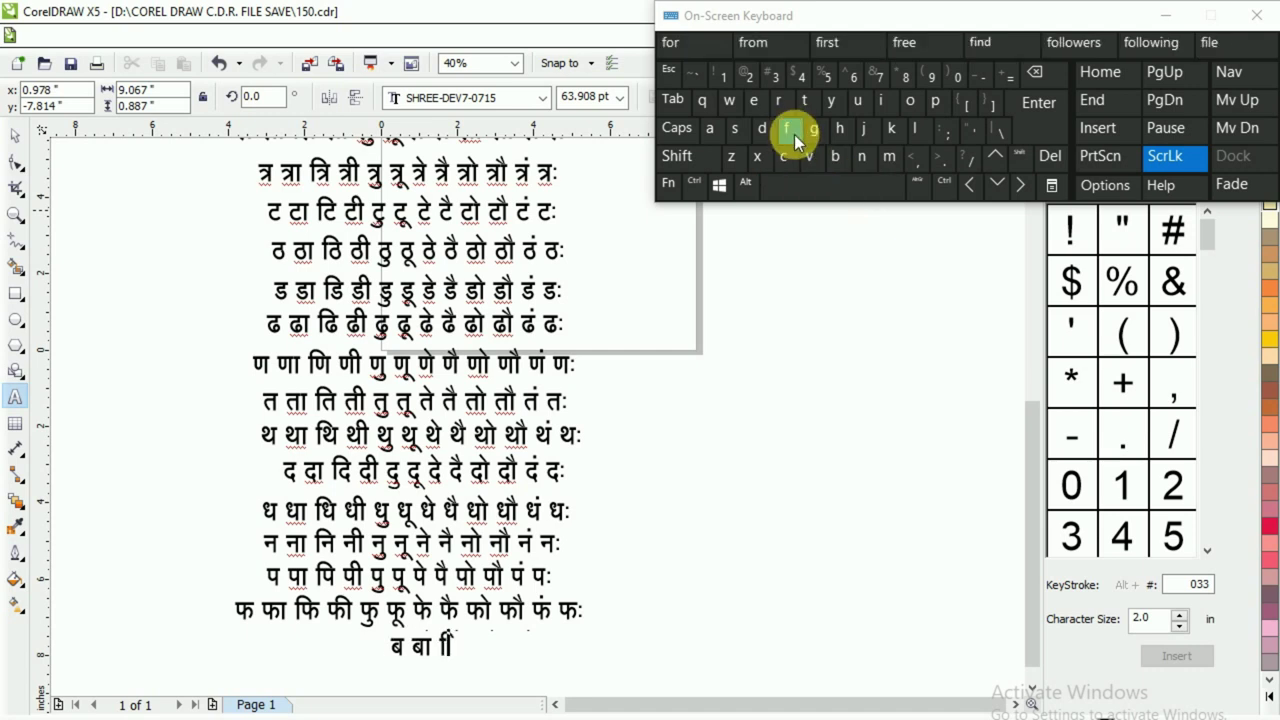
{"action": "left_click", "coordinate": [781, 156]}
{"action": "left_click", "coordinate": [805, 181]}
{"action": "left_click", "coordinate": [789, 158]}
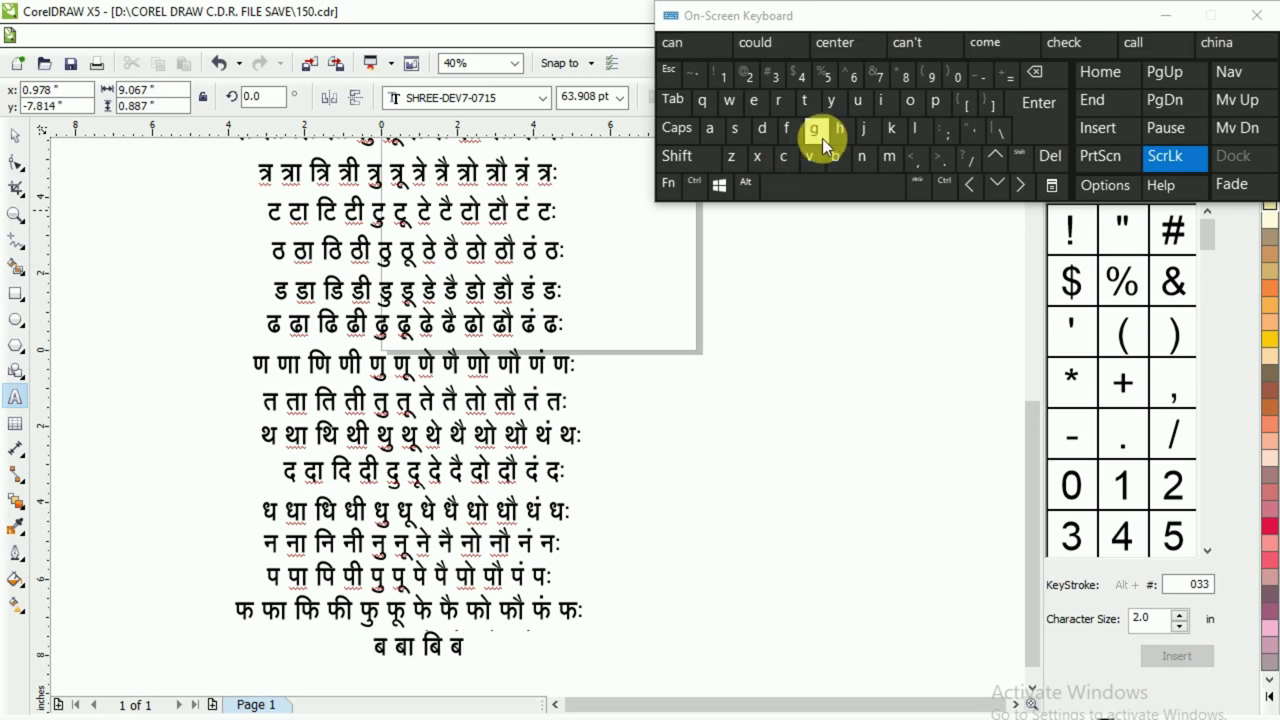
{"action": "left_click", "coordinate": [840, 137]}
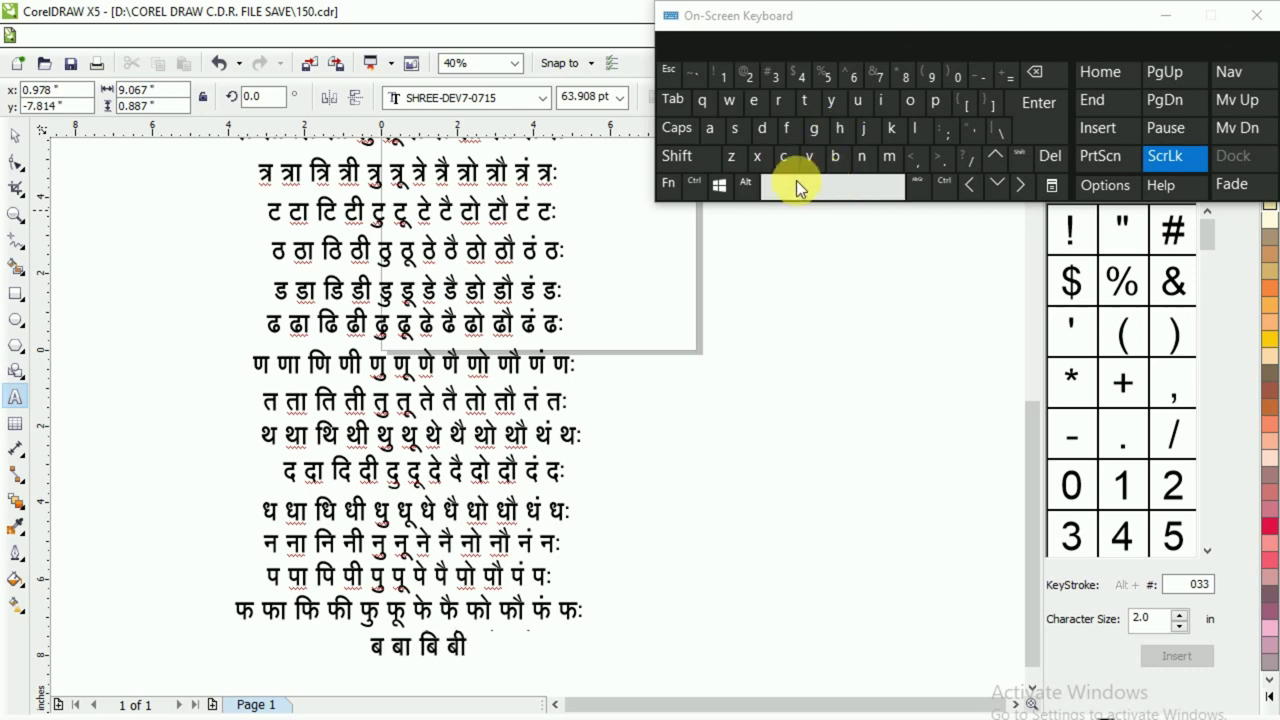
{"action": "left_click", "coordinate": [796, 180]}
- Add the syllables बु and बू to the ब row, separated by spaces
{"action": "left_click", "coordinate": [783, 160]}
{"action": "left_click", "coordinate": [706, 102]}
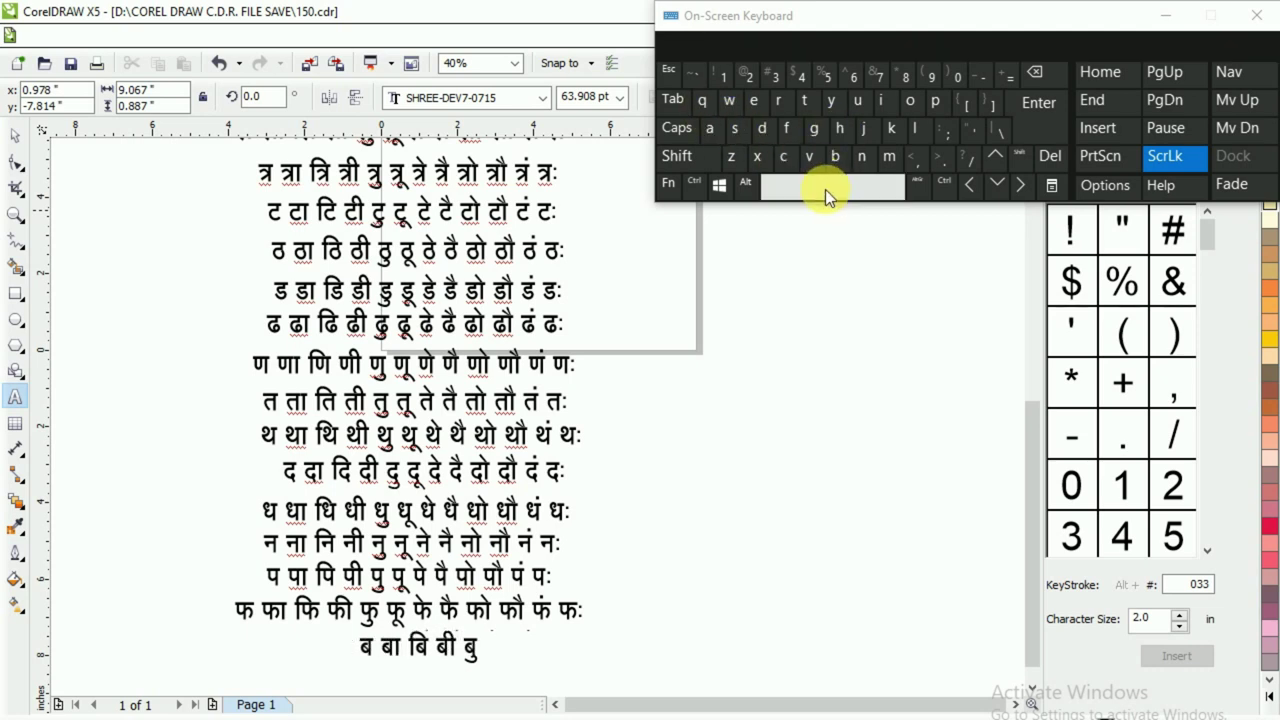
{"action": "left_click", "coordinate": [820, 186]}
{"action": "left_click", "coordinate": [782, 158]}
{"action": "left_click", "coordinate": [730, 104]}
{"action": "left_click", "coordinate": [814, 184]}
- Add the syllables बे and बै to the ब row, separated by spaces
{"action": "left_click", "coordinate": [785, 162]}
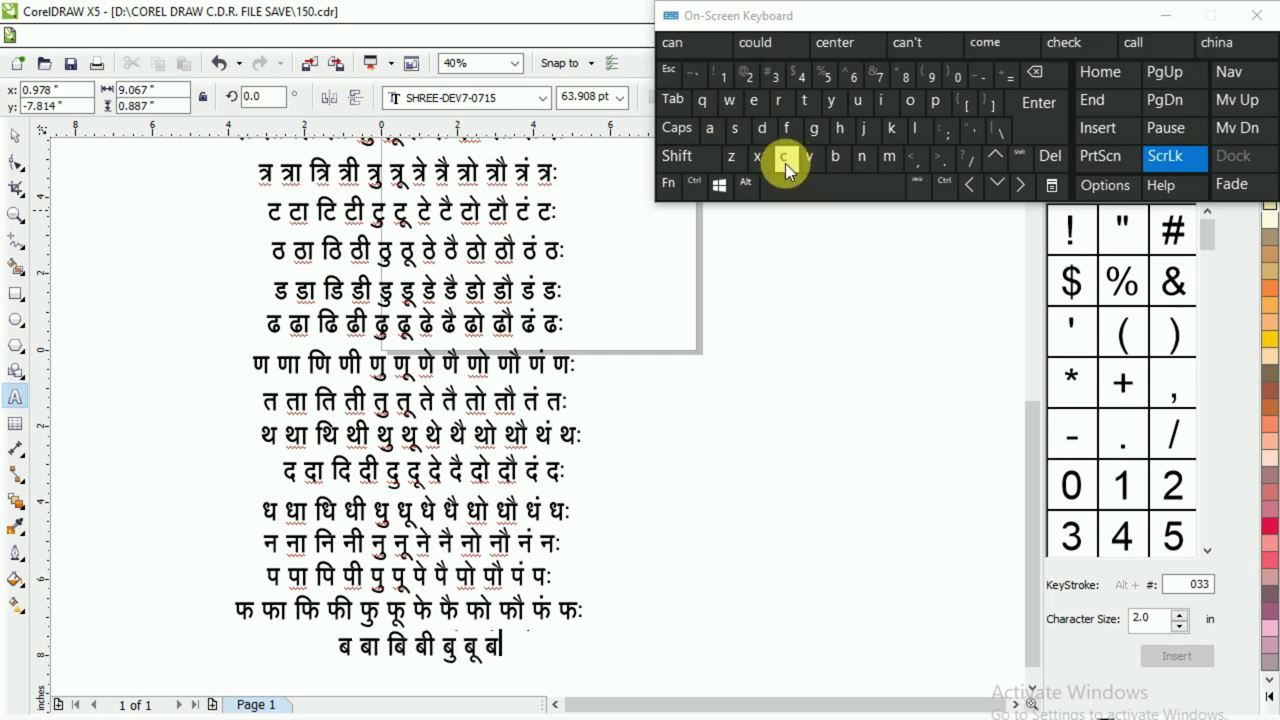
{"action": "left_click", "coordinate": [736, 127]}
{"action": "left_click", "coordinate": [828, 190]}
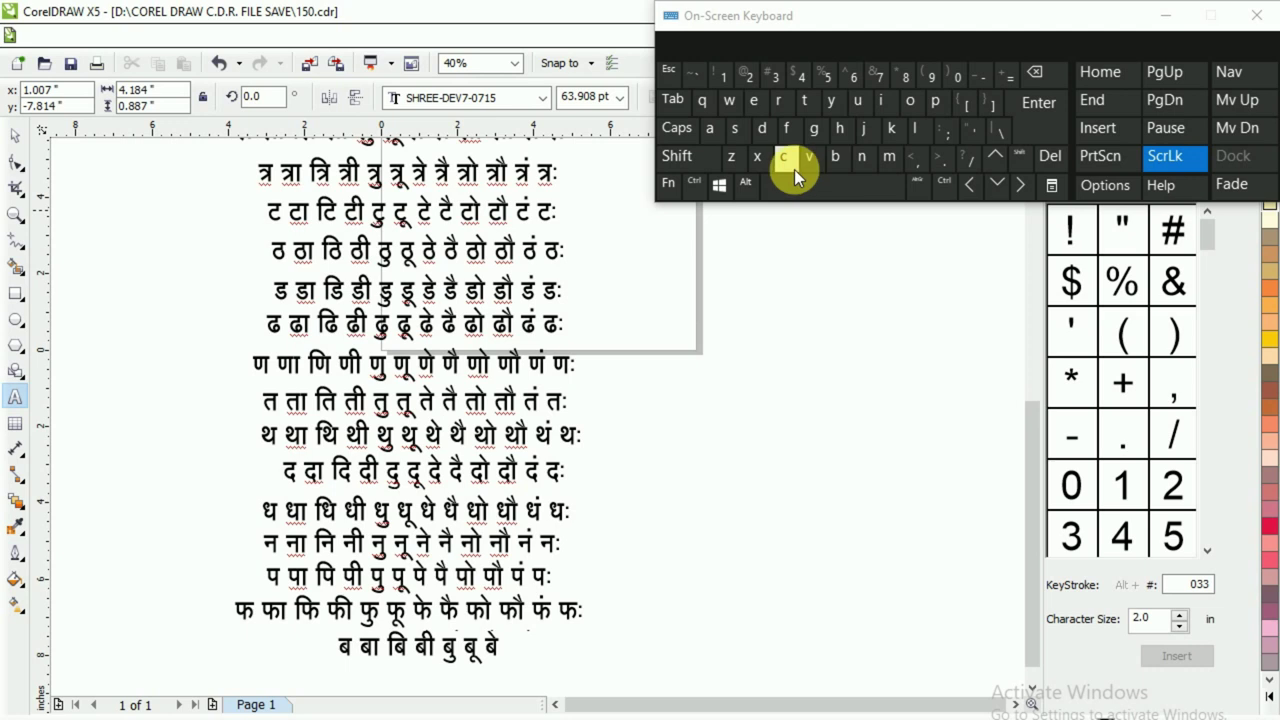
{"action": "left_click", "coordinate": [794, 169]}
{"action": "left_click", "coordinate": [677, 156]}
{"action": "left_click", "coordinate": [740, 130]}
{"action": "left_click", "coordinate": [835, 189]}
- Add the syllables बो and बौ to the ब row, separated by spaces
{"action": "left_click", "coordinate": [787, 160]}
{"action": "left_click", "coordinate": [861, 132]}
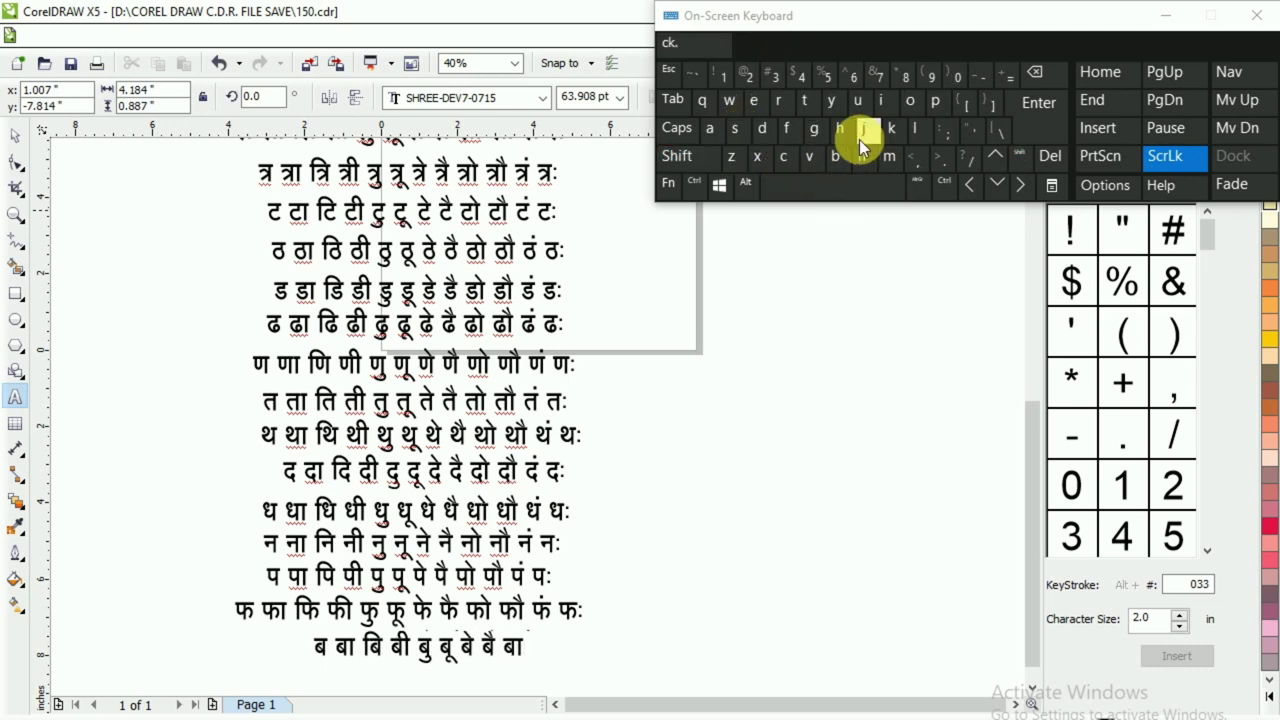
{"action": "left_click", "coordinate": [740, 130]}
{"action": "left_click", "coordinate": [828, 190]}
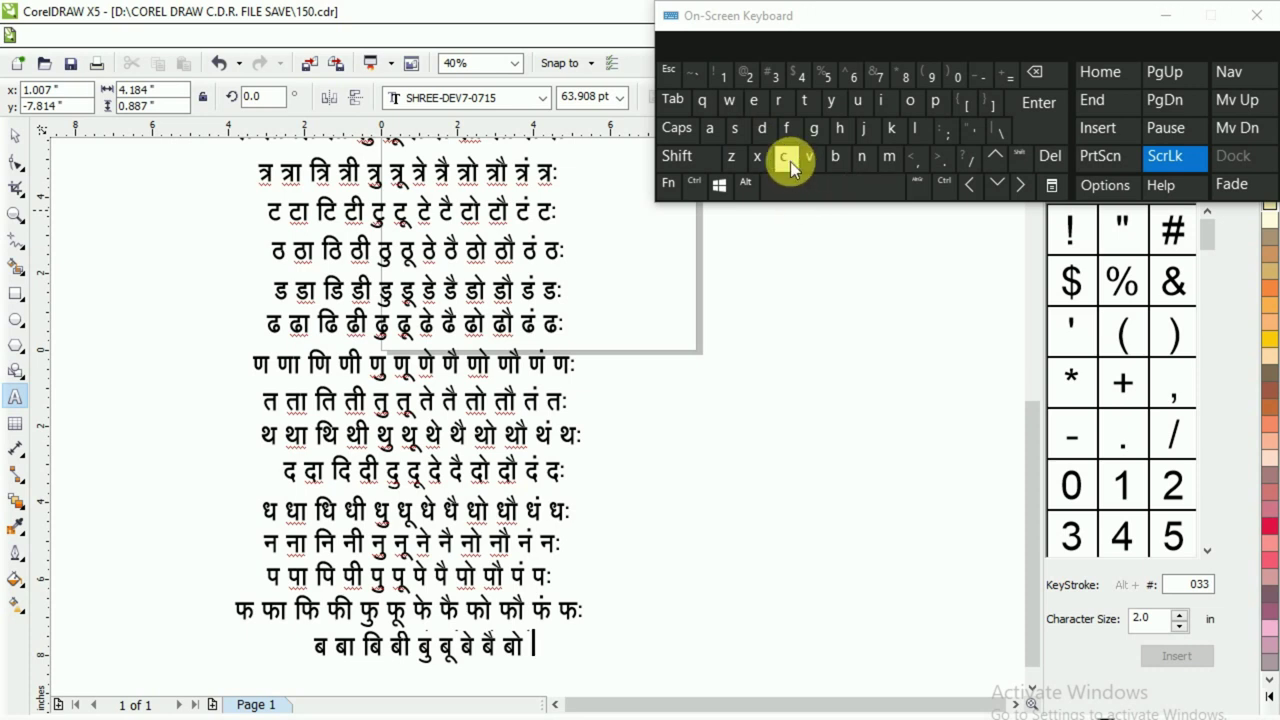
{"action": "left_click", "coordinate": [790, 161]}
{"action": "left_click", "coordinate": [901, 132]}
{"action": "left_click", "coordinate": [677, 156]}
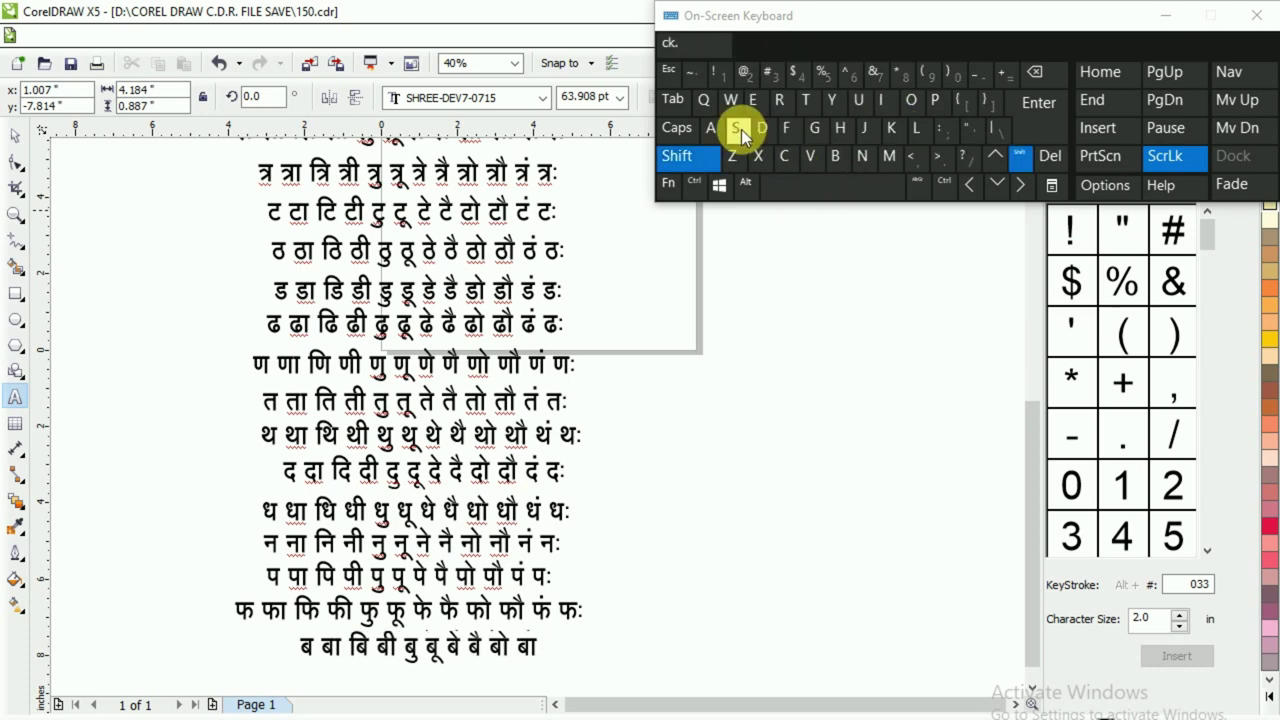
{"action": "left_click", "coordinate": [740, 130]}
{"action": "left_click", "coordinate": [858, 193]}
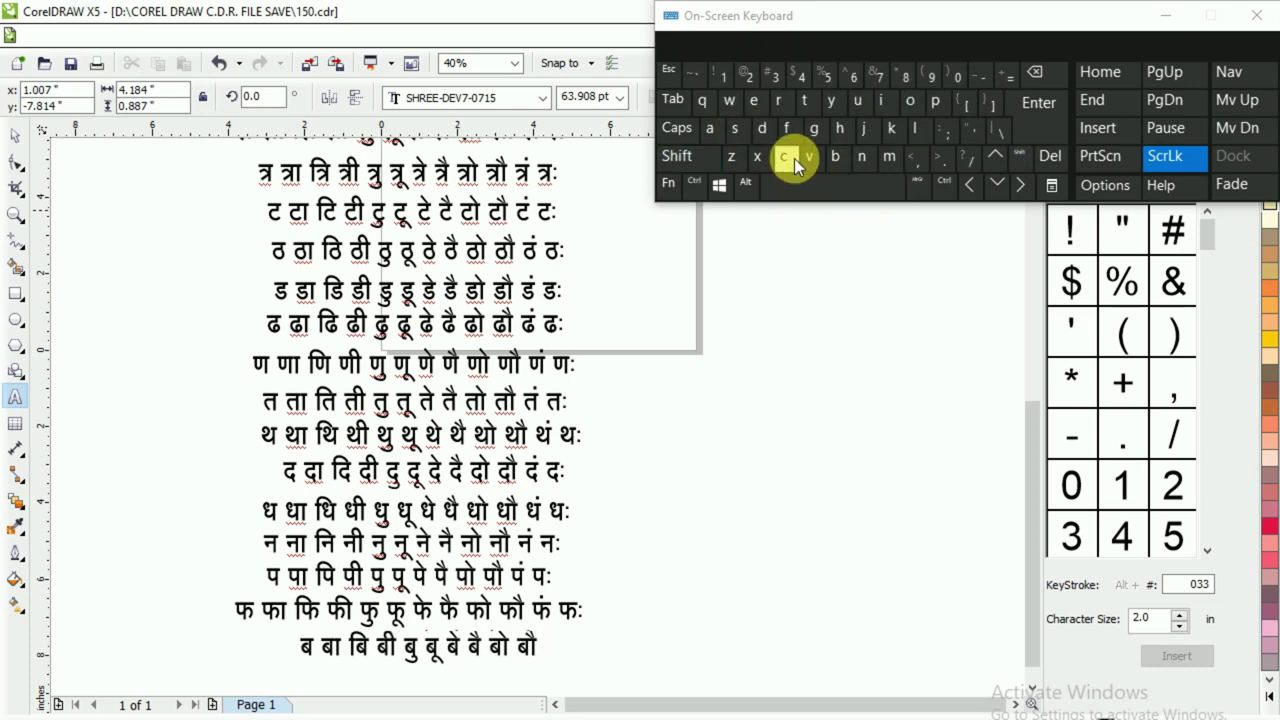
- Complete the ब row with the syllables बं and बः
{"action": "left_click", "coordinate": [788, 157]}
{"action": "left_click", "coordinate": [719, 133]}
{"action": "left_click", "coordinate": [821, 193]}
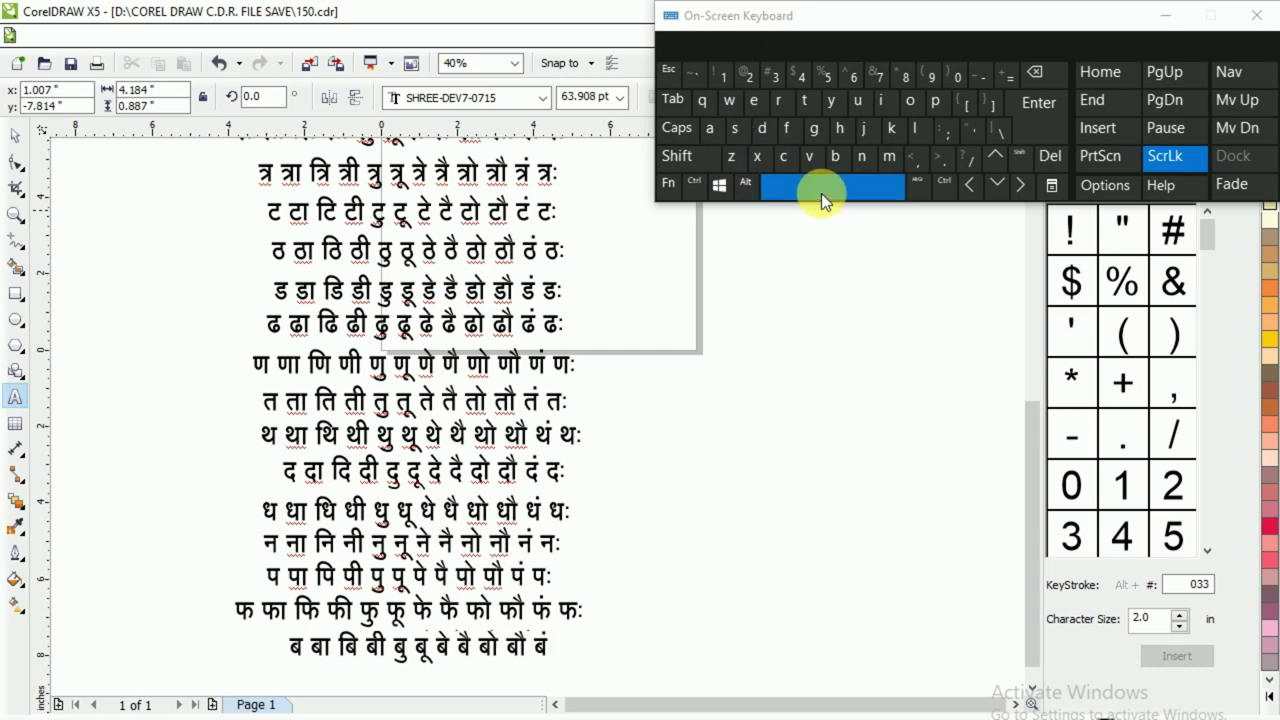
{"action": "left_click", "coordinate": [784, 160]}
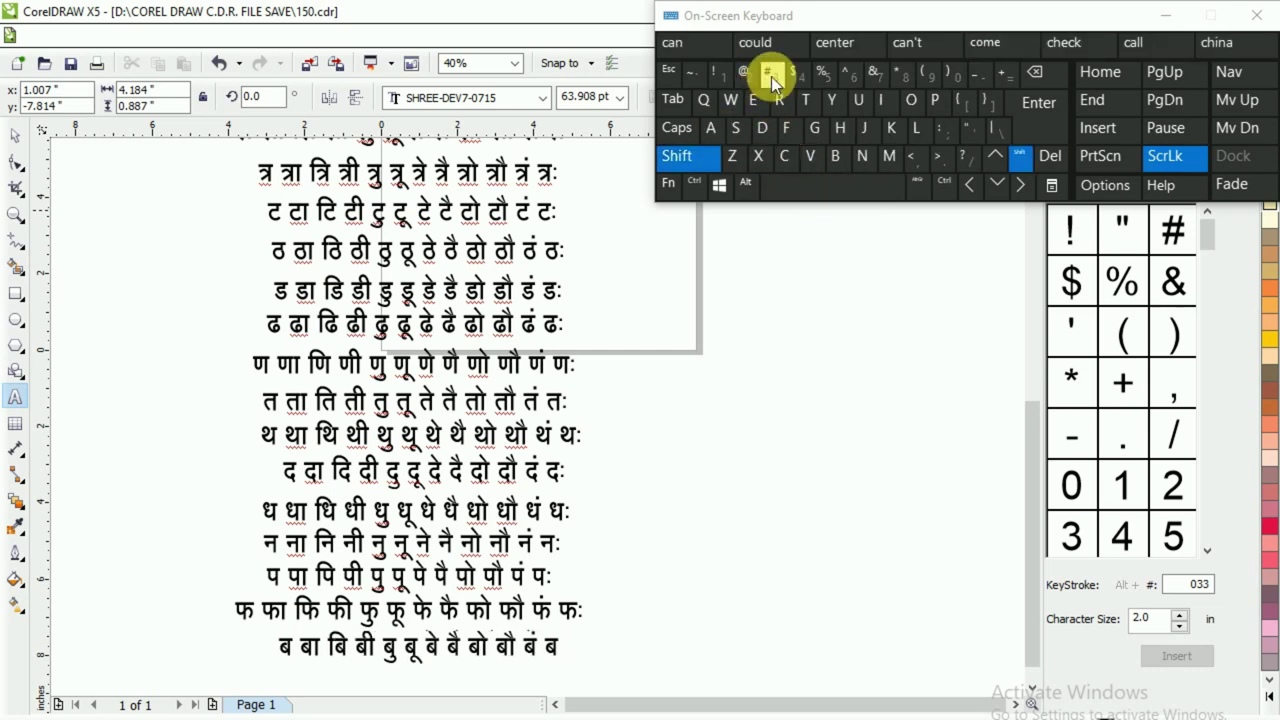
{"action": "left_click", "coordinate": [772, 77], "text": "shift"}
{"action": "left_click", "coordinate": [524, 658]}
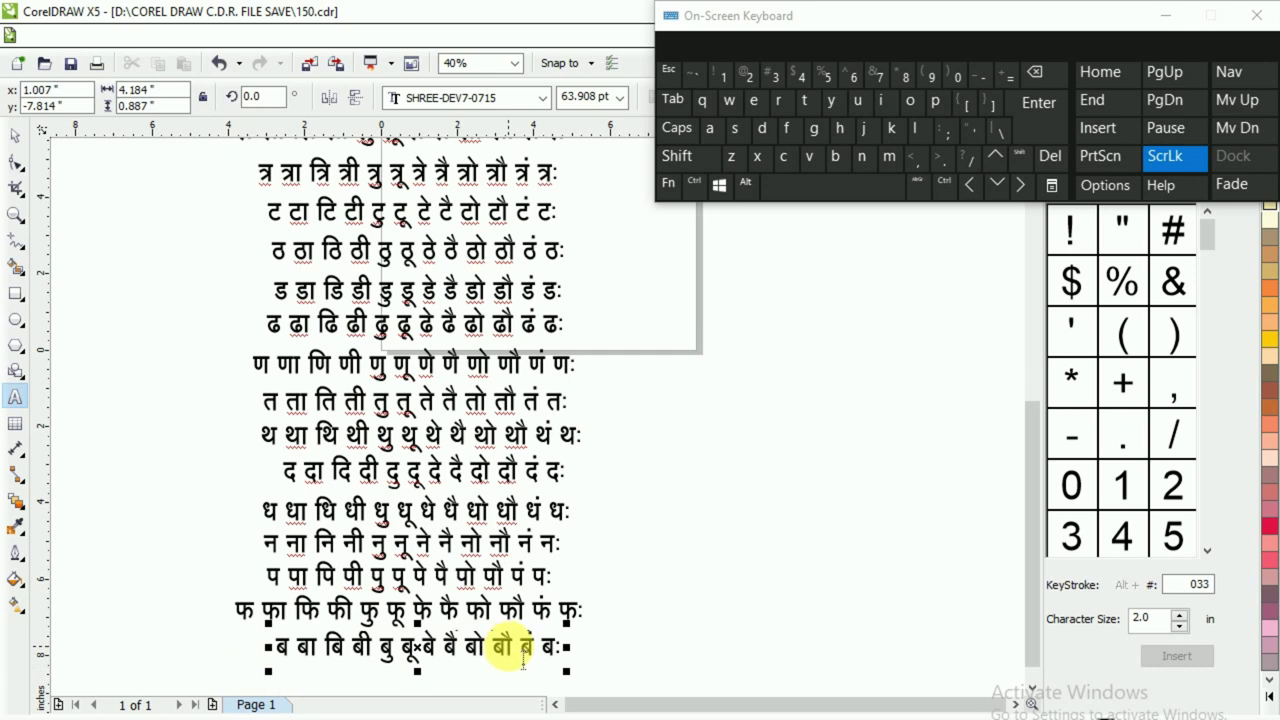
- Place a copy of the finished ब row just below it
{"action": "key", "text": "ctrl+space"}
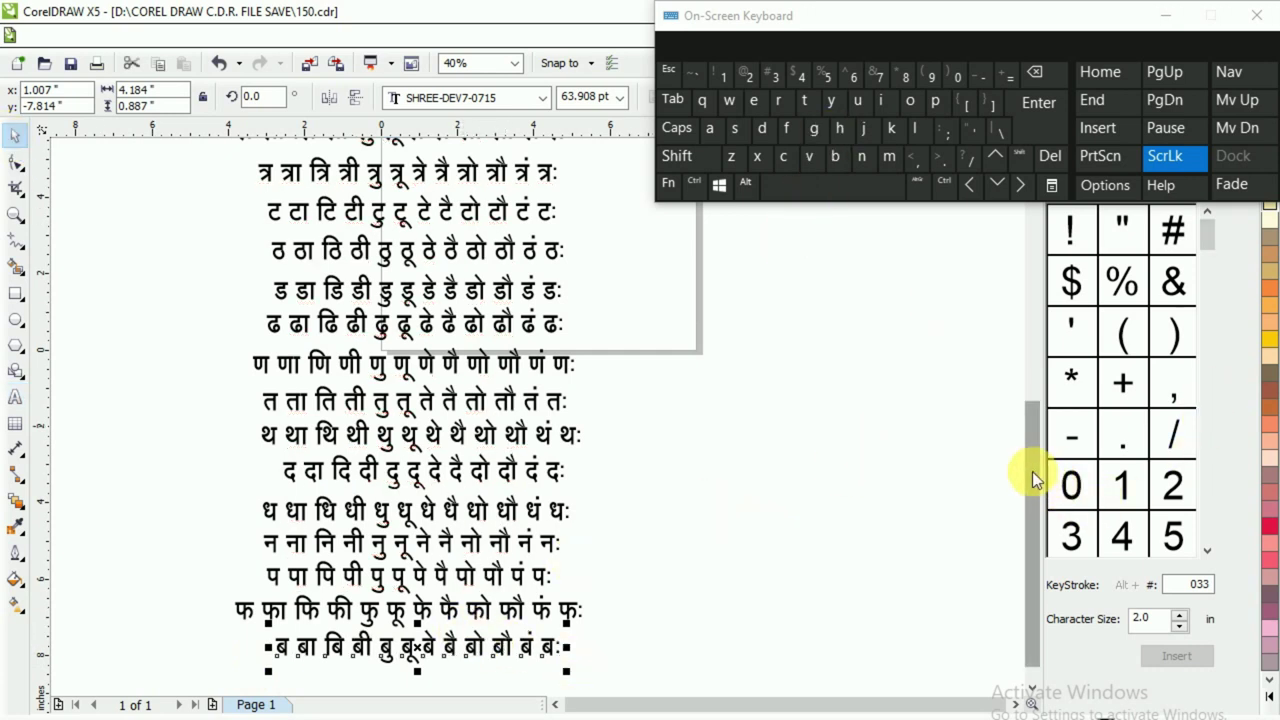
{"action": "scroll", "coordinate": [1035, 480], "scroll_direction": "down", "scroll_amount": 1}
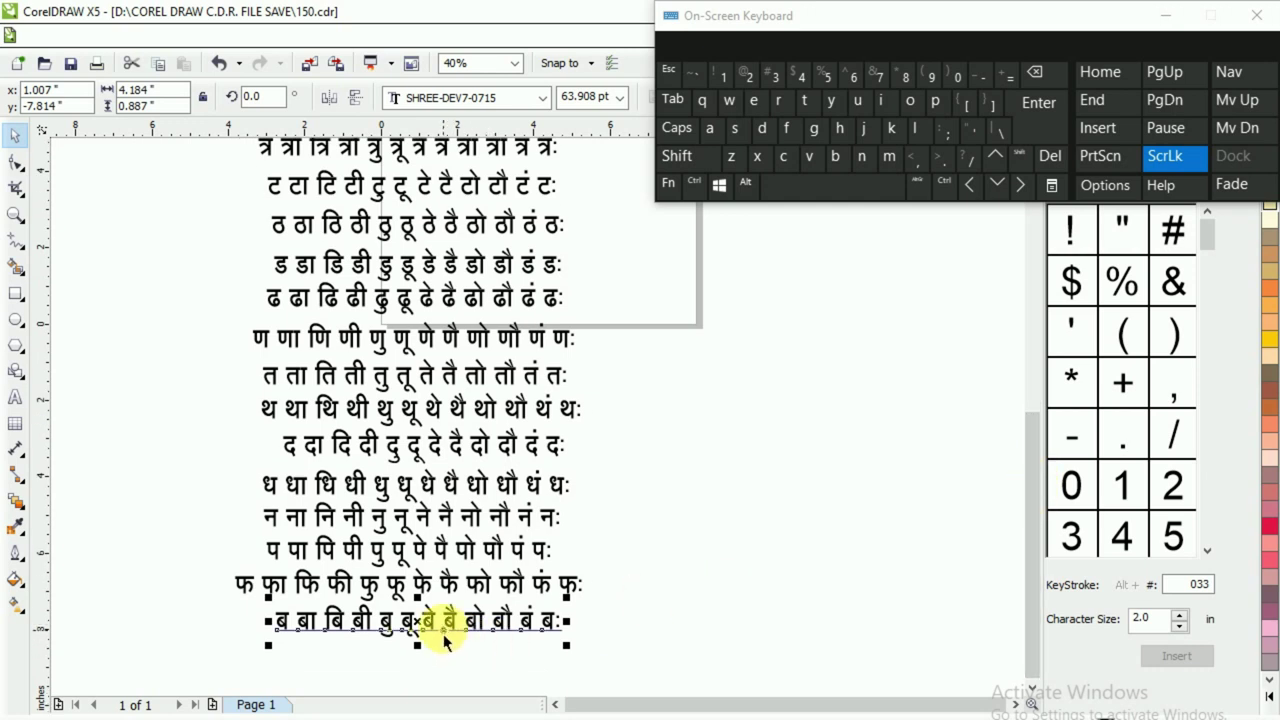
{"action": "left_click_drag", "start_coordinate": [420, 622], "coordinate": [428, 660]}
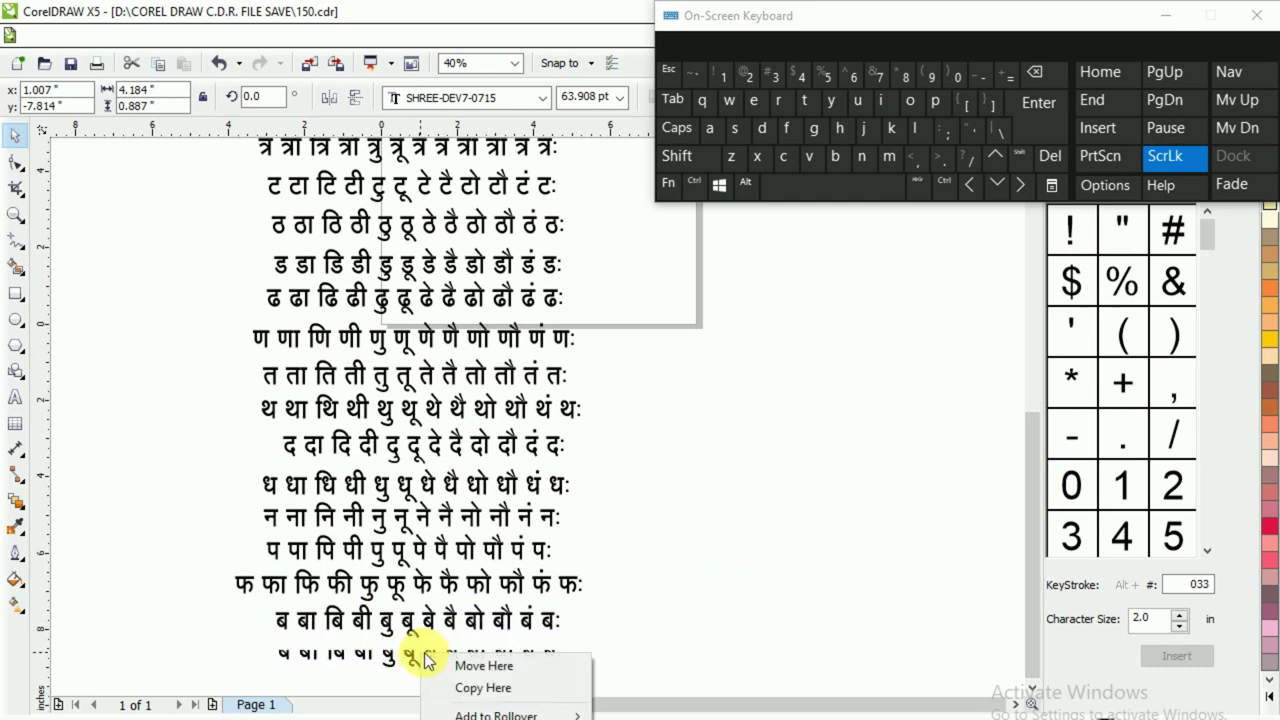
{"action": "left_click", "coordinate": [490, 688]}
- Check the next letter in the browser's barakhadi chart and replace the copied ब row's text with भ and a space
{"action": "key", "text": "alt+Tab"}
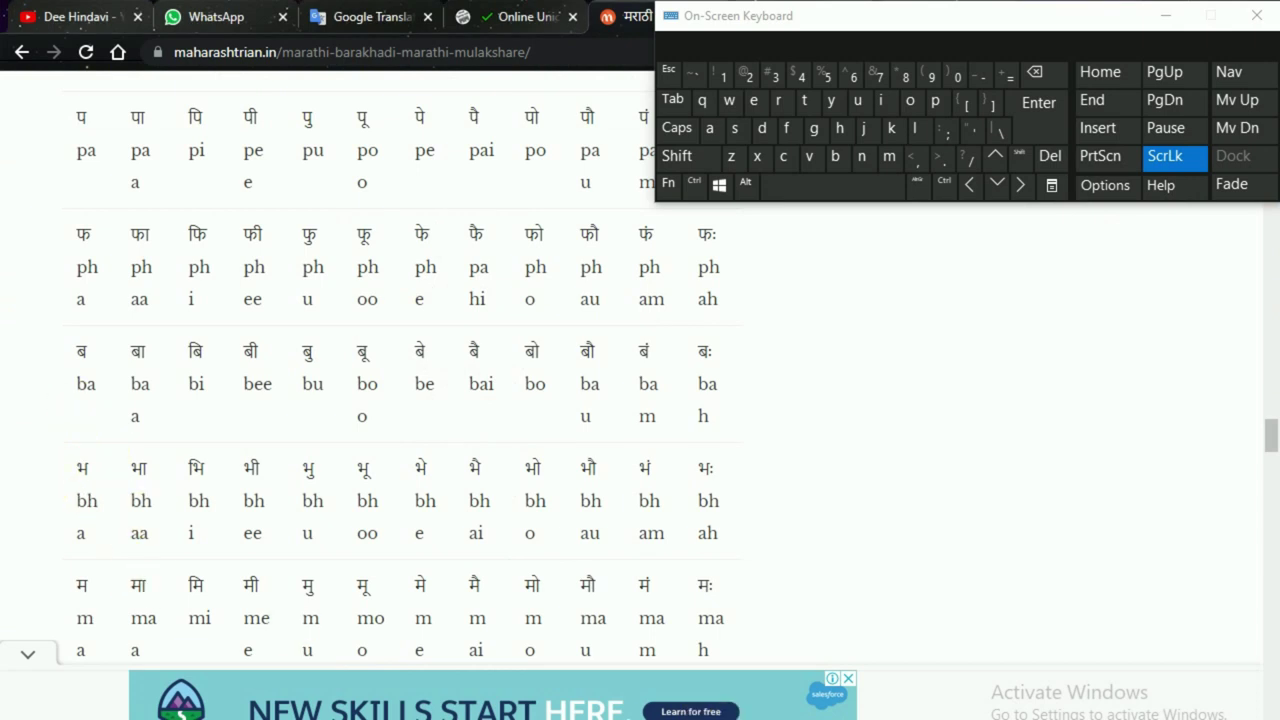
{"action": "key", "text": "alt+Tab"}
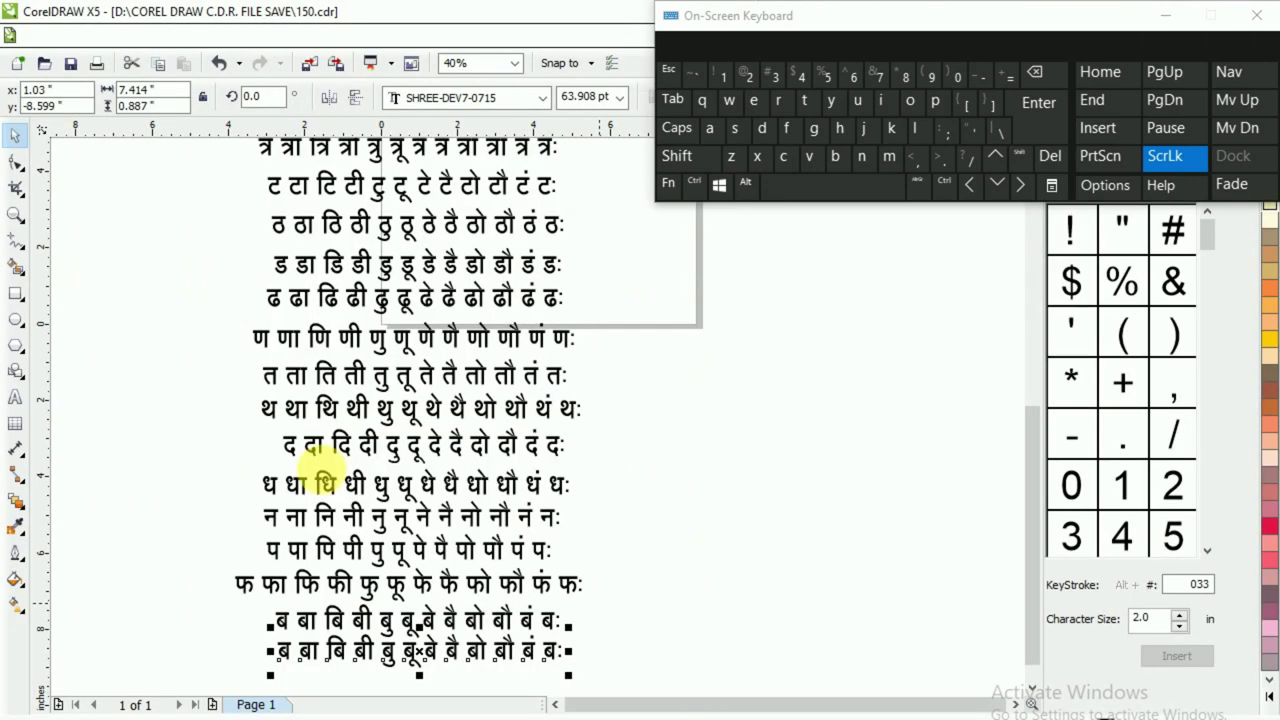
{"action": "left_click", "coordinate": [17, 397]}
{"action": "left_click_drag", "start_coordinate": [278, 650], "coordinate": [614, 660]}
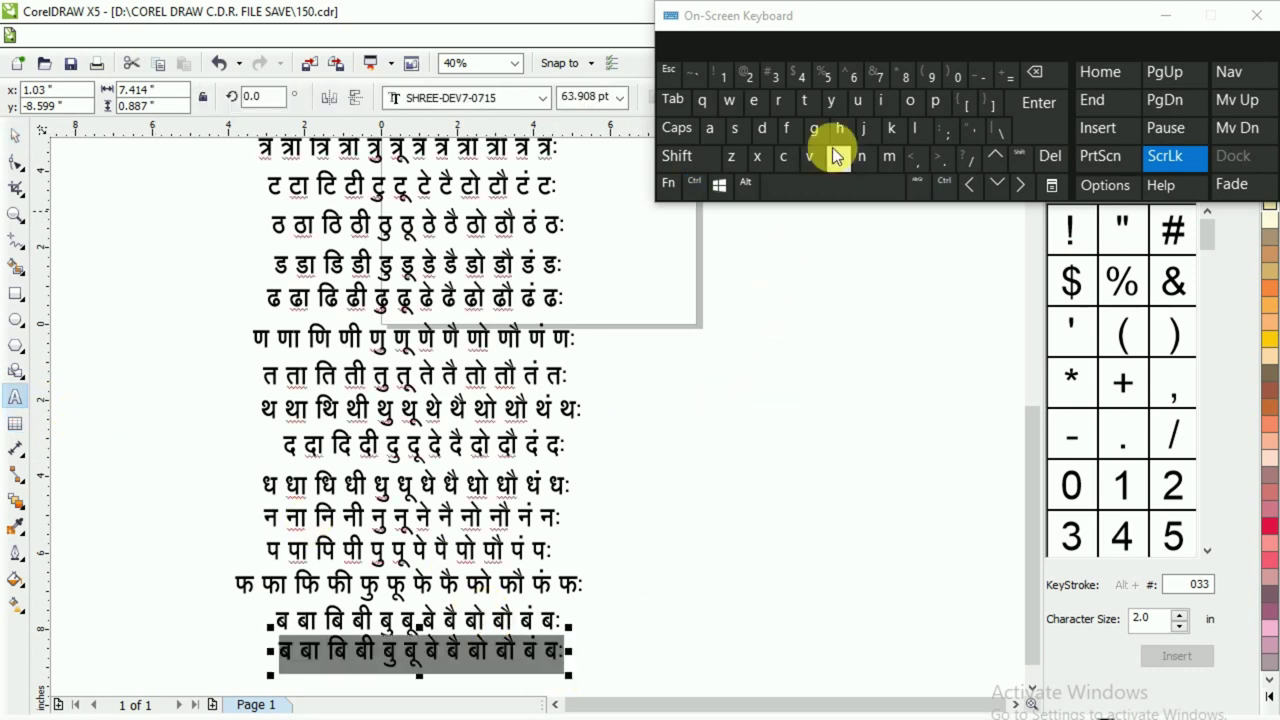
{"action": "key", "text": "shift"}
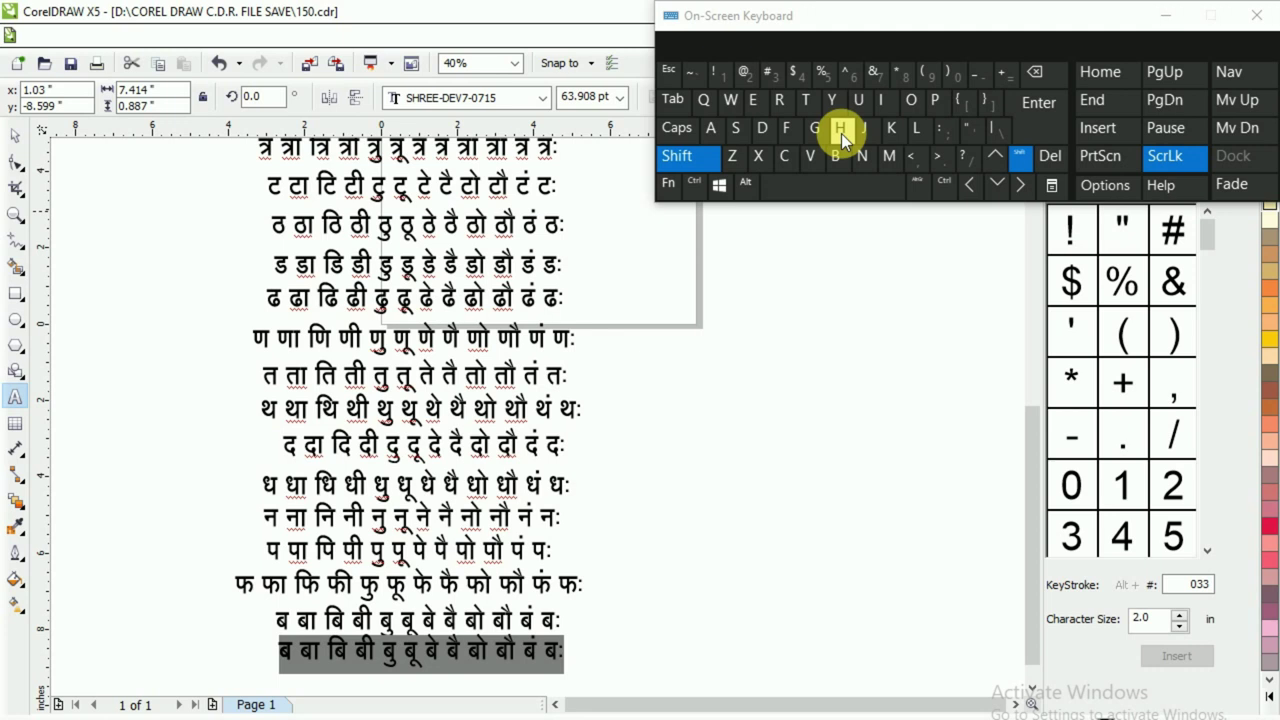
{"action": "left_click", "coordinate": [841, 131]}
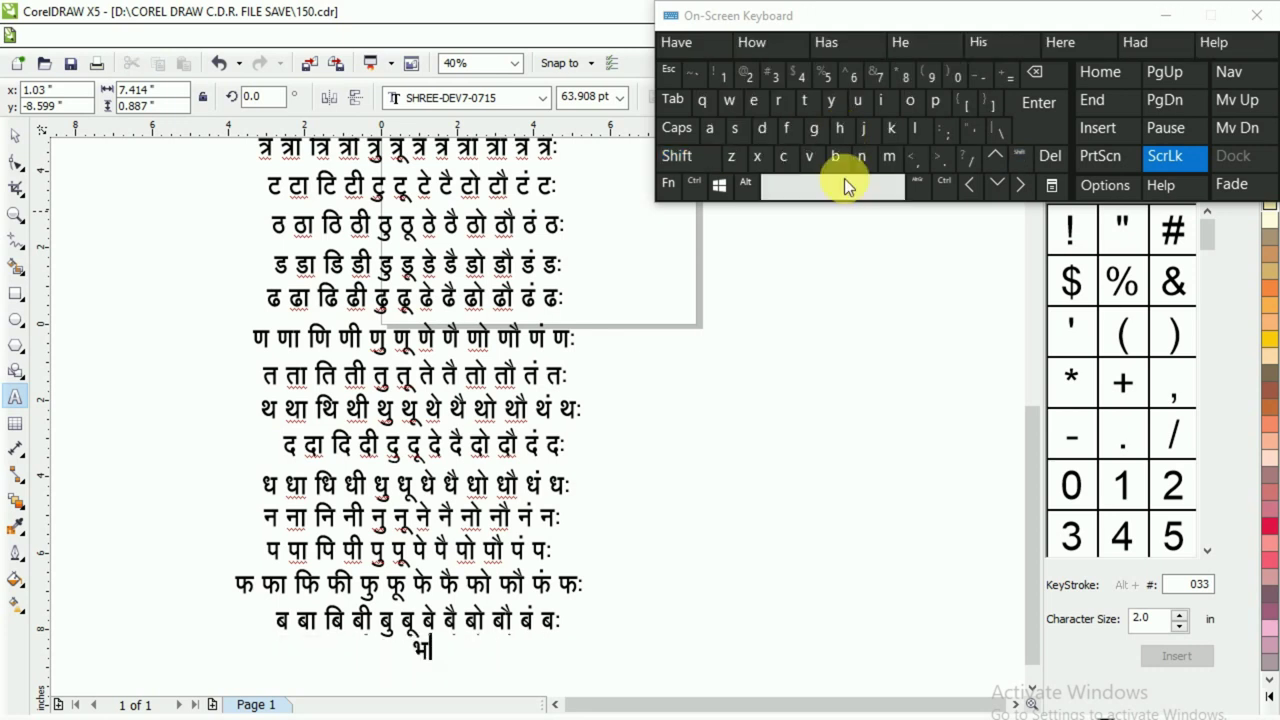
{"action": "left_click", "coordinate": [843, 177]}
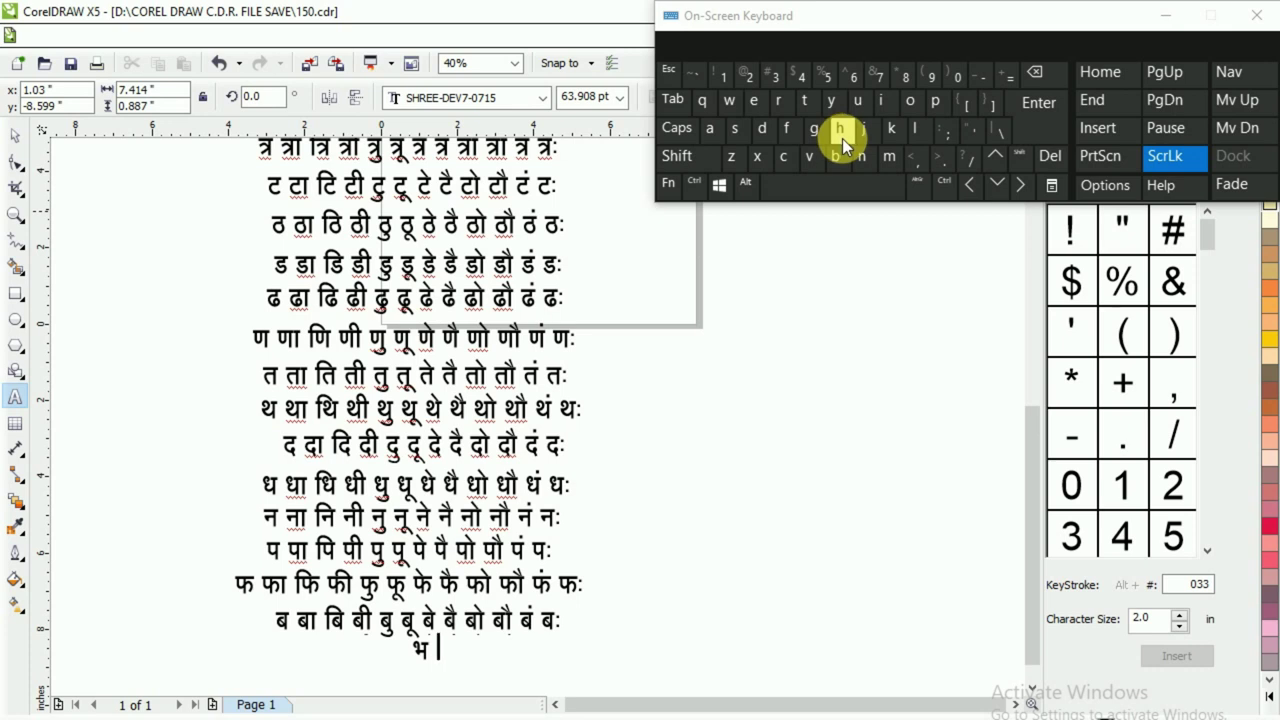
- Add the syllables भा and भि to the भ row, separated by spaces
{"action": "left_click", "coordinate": [844, 184]}
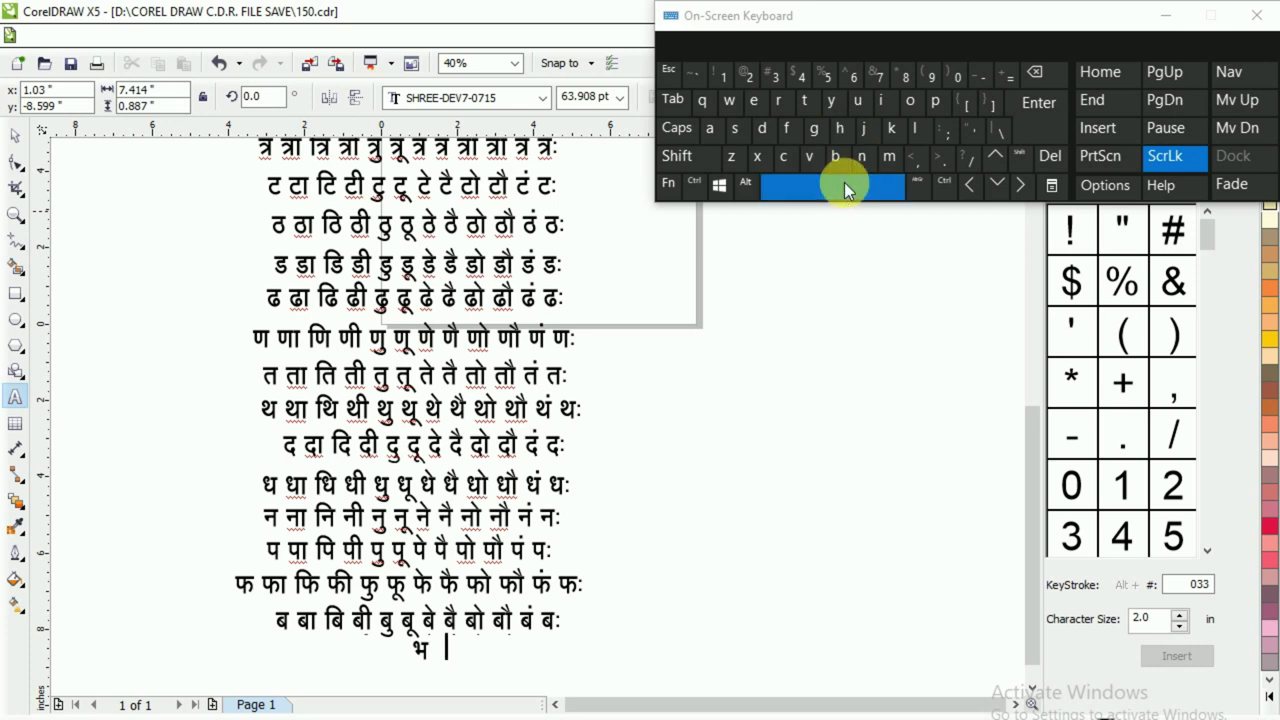
{"action": "left_click", "coordinate": [843, 124], "text": "shift"}
{"action": "left_click", "coordinate": [896, 124]}
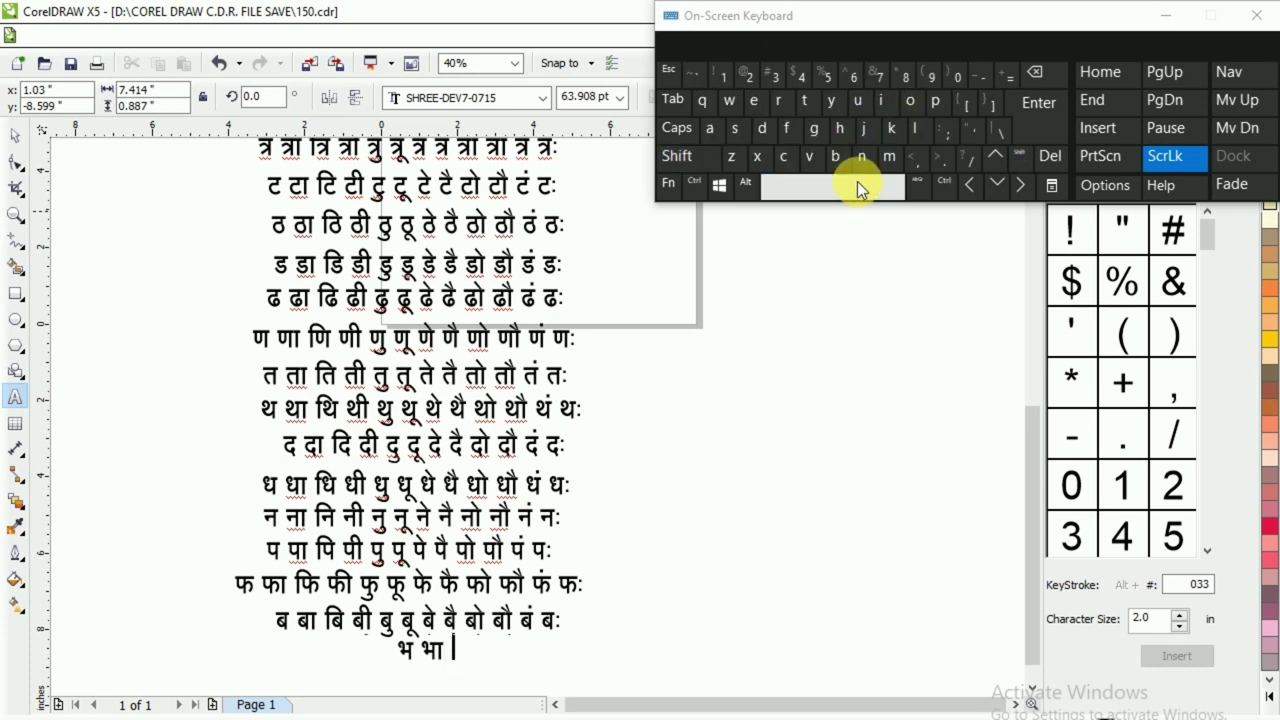
{"action": "left_click", "coordinate": [790, 130]}
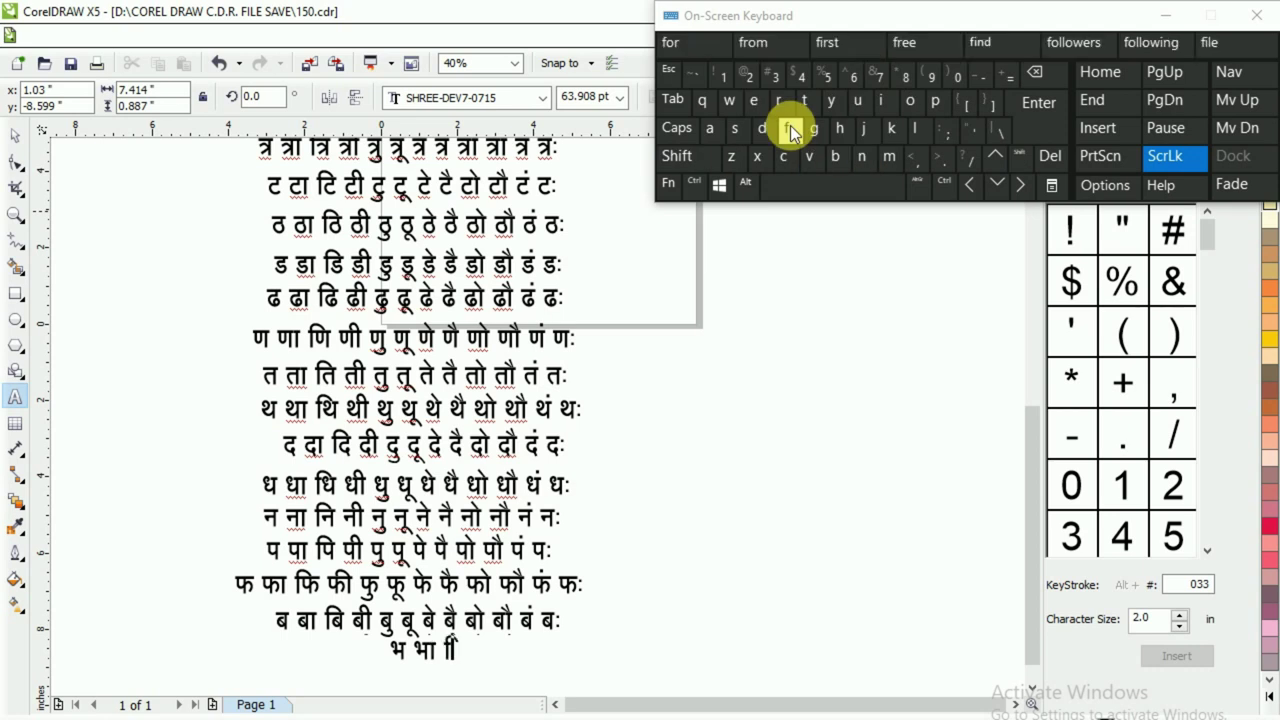
{"action": "left_click", "coordinate": [840, 132], "text": "shift"}
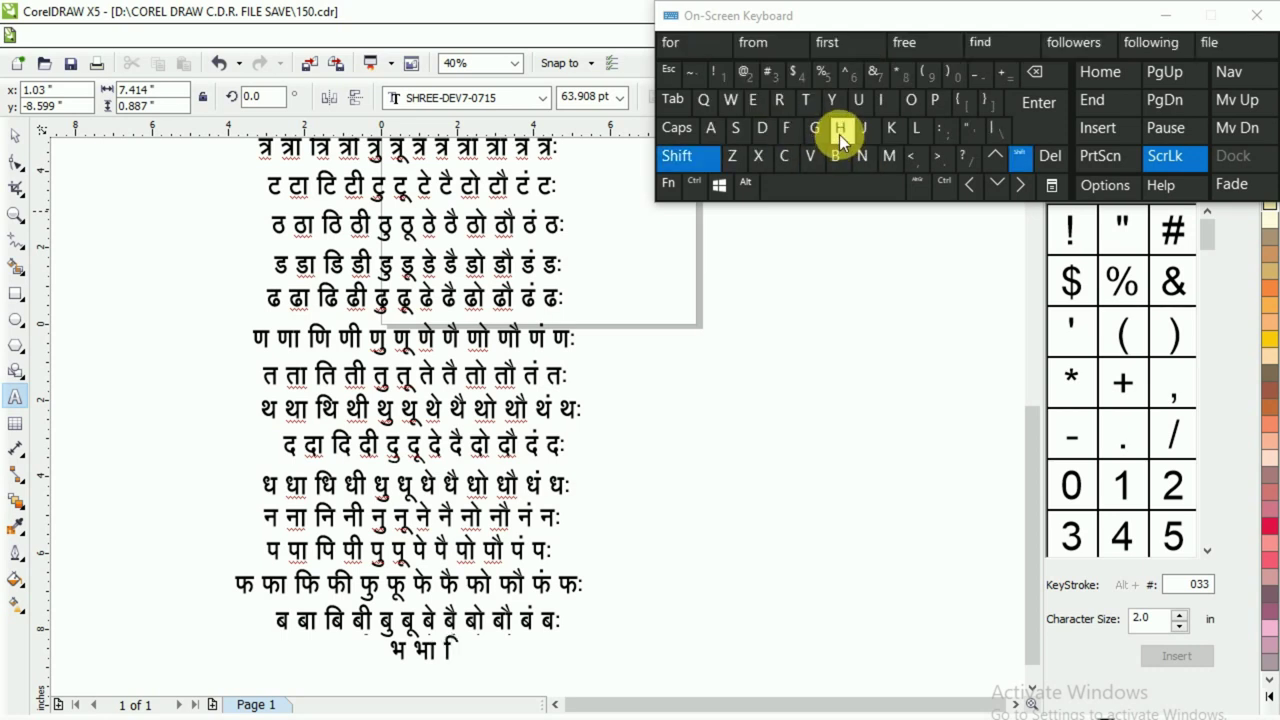
{"action": "left_click", "coordinate": [866, 193]}
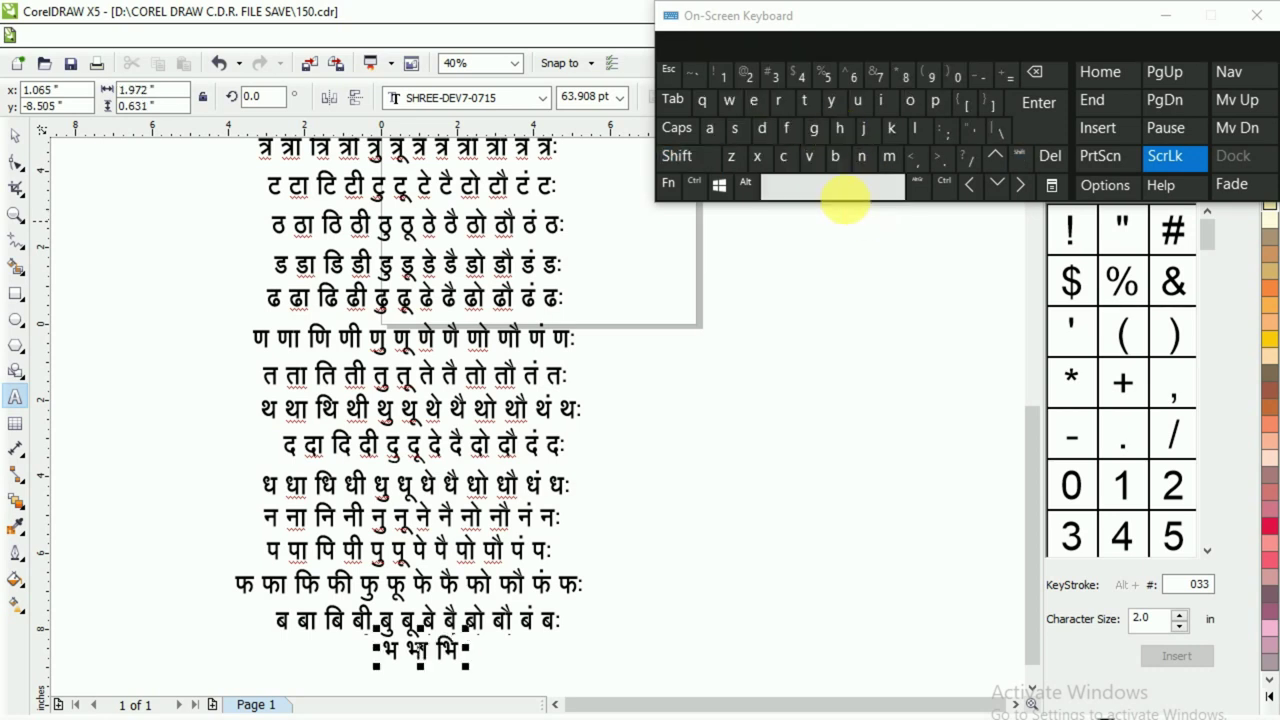
- Add the syllables भी and भु to the भ row, separated by spaces
{"action": "left_click", "coordinate": [838, 140], "text": "shift"}
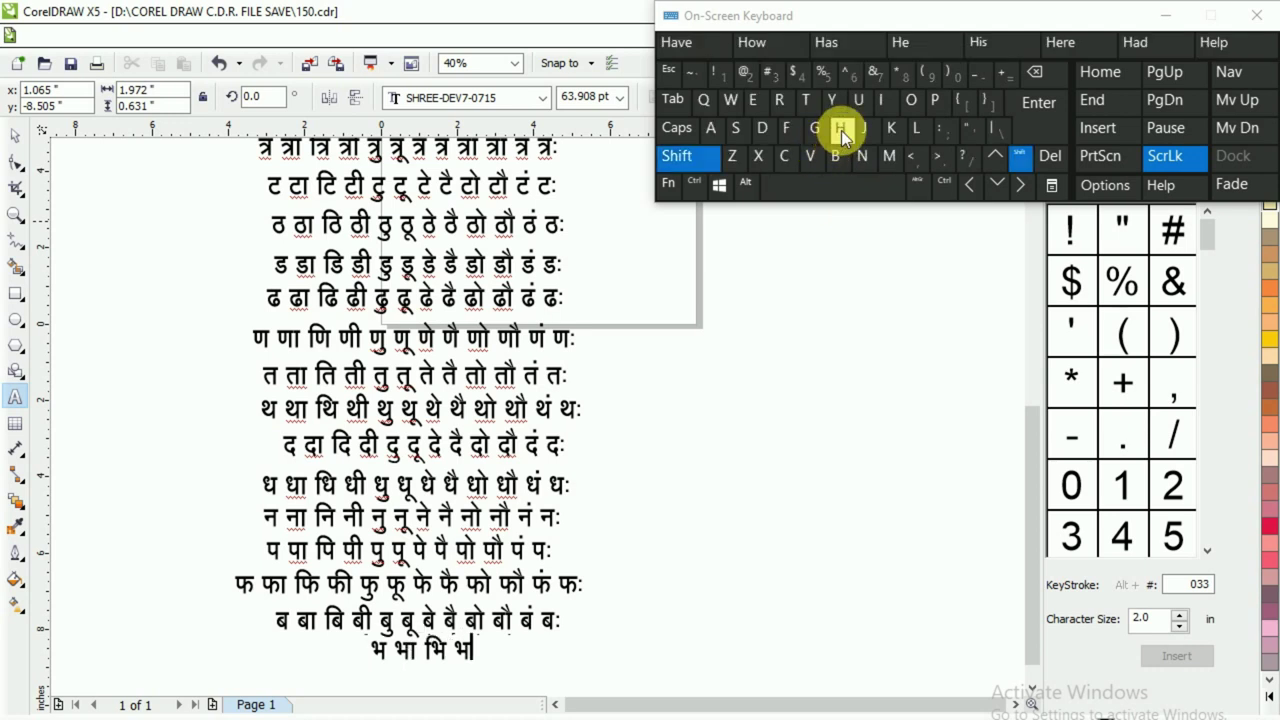
{"action": "left_click", "coordinate": [839, 142]}
{"action": "left_click", "coordinate": [839, 142]}
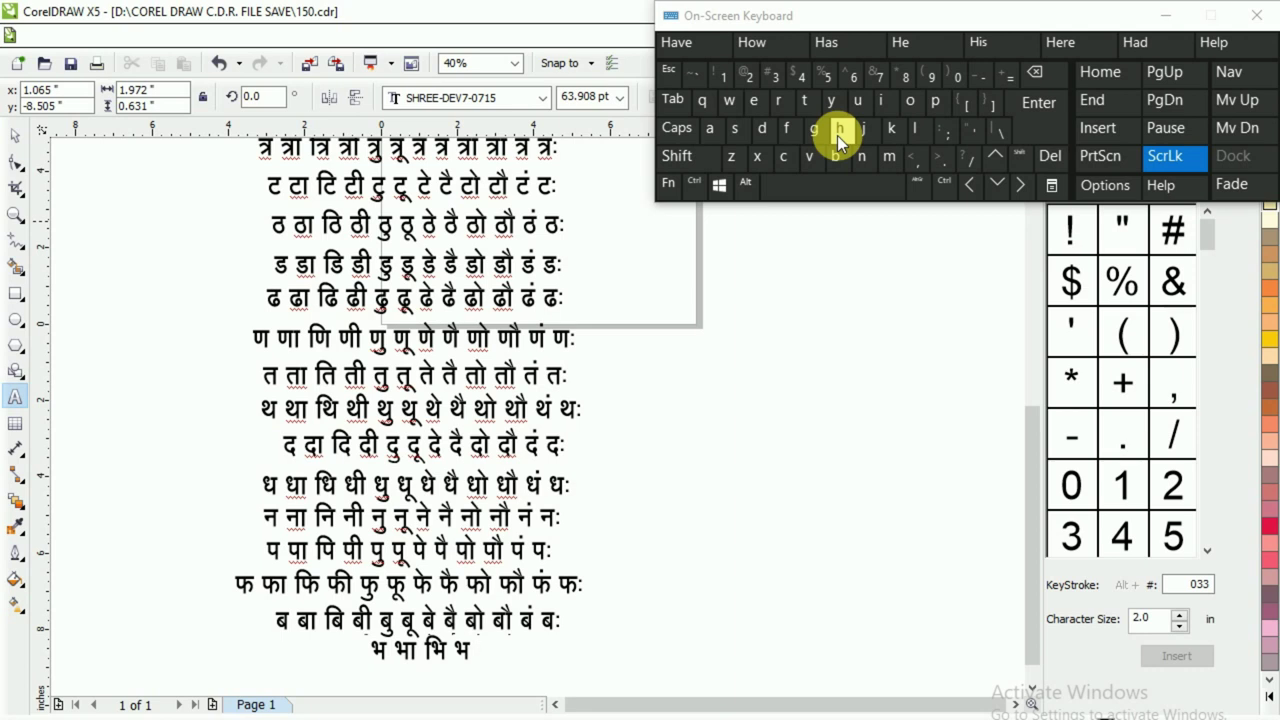
{"action": "left_click", "coordinate": [838, 140]}
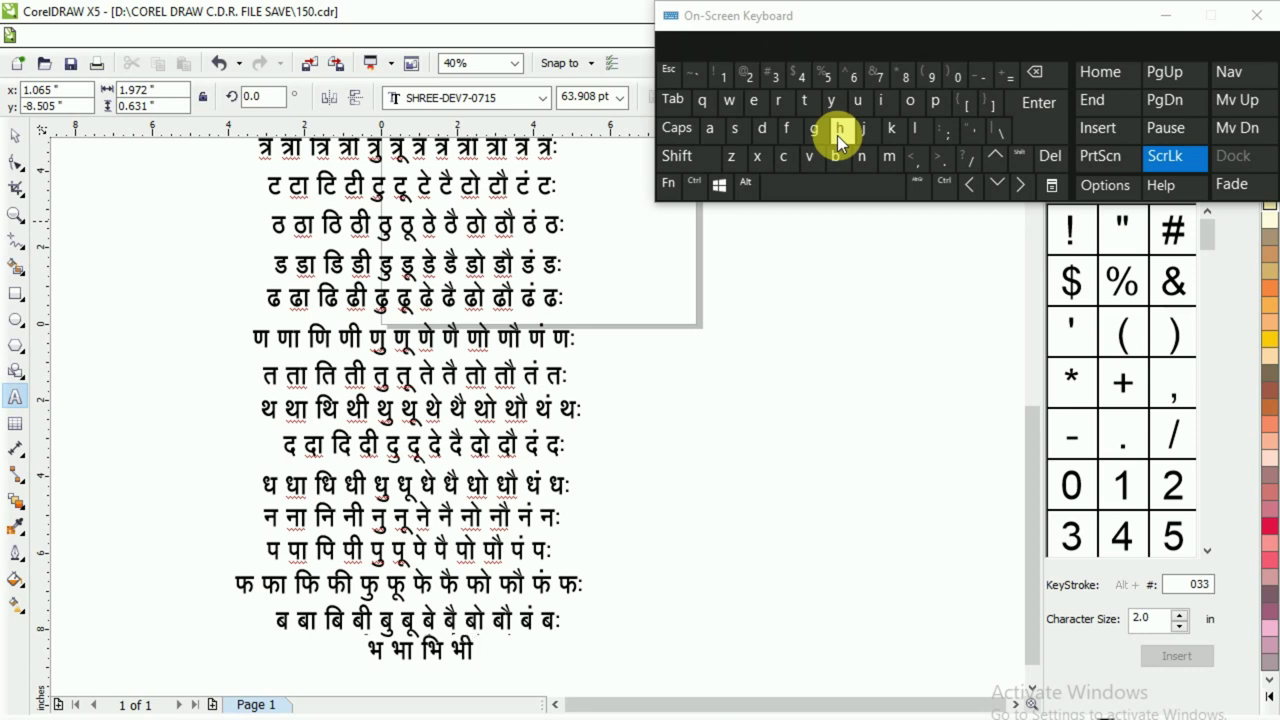
{"action": "left_click", "coordinate": [850, 185]}
{"action": "left_click", "coordinate": [839, 128], "text": "shift"}
{"action": "left_click", "coordinate": [700, 105]}
{"action": "left_click", "coordinate": [844, 192]}
- Add the syllables भू and भे to the भ row, separated by spaces
{"action": "left_click", "coordinate": [843, 136]}
{"action": "left_click", "coordinate": [741, 104]}
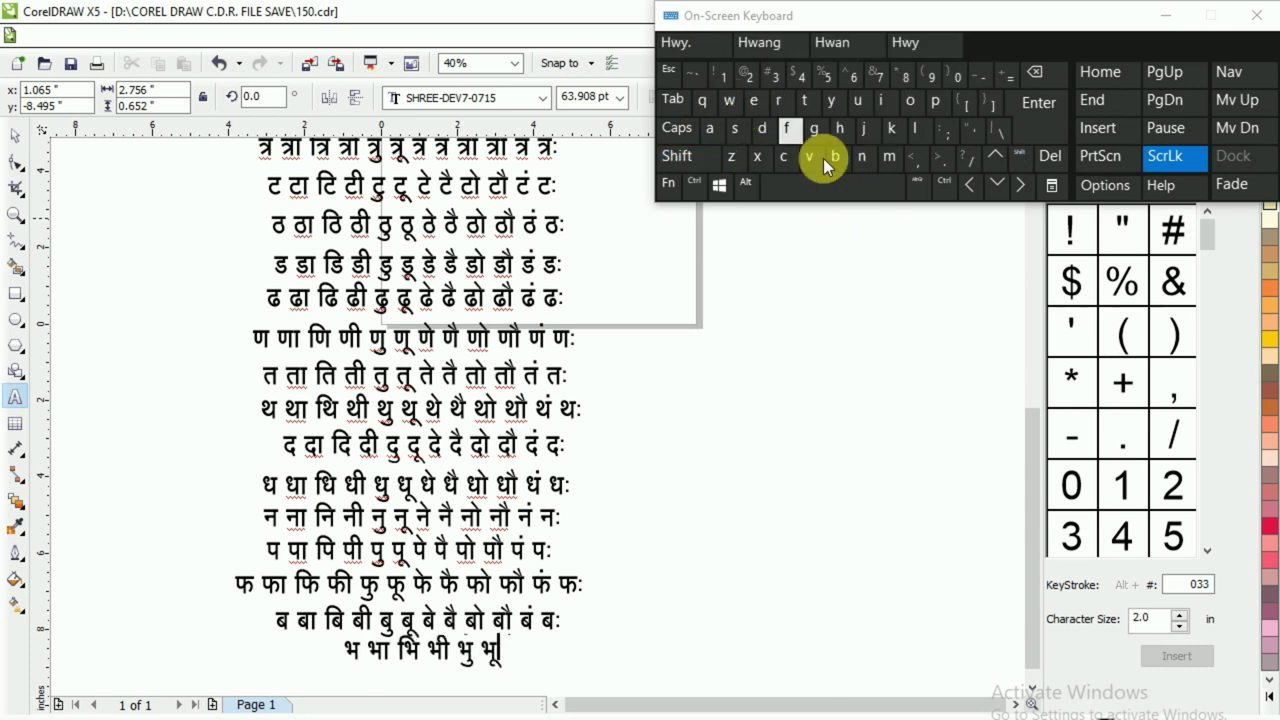
{"action": "left_click", "coordinate": [835, 192]}
{"action": "left_click", "coordinate": [676, 156]}
{"action": "left_click", "coordinate": [839, 130]}
{"action": "left_click", "coordinate": [737, 129]}
{"action": "left_click", "coordinate": [839, 191]}
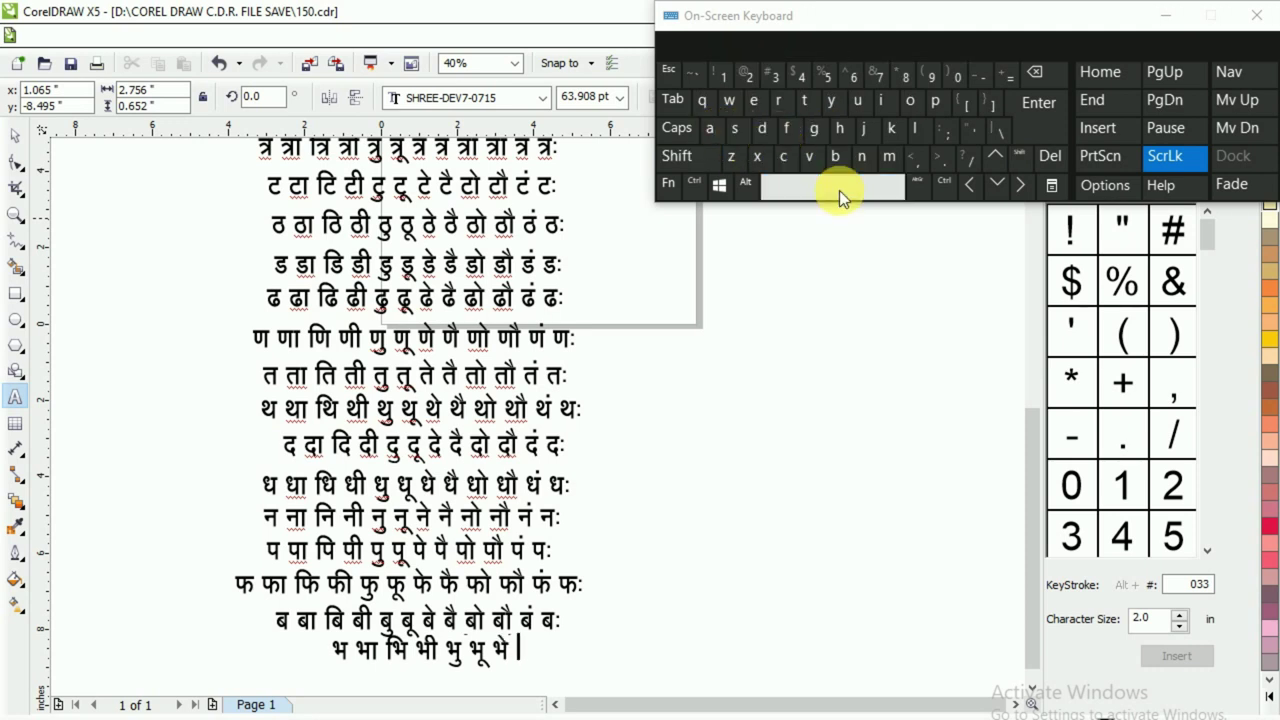
- Add the syllables भै and भो to the भ row, separated by spaces
{"action": "left_click", "coordinate": [839, 129]}
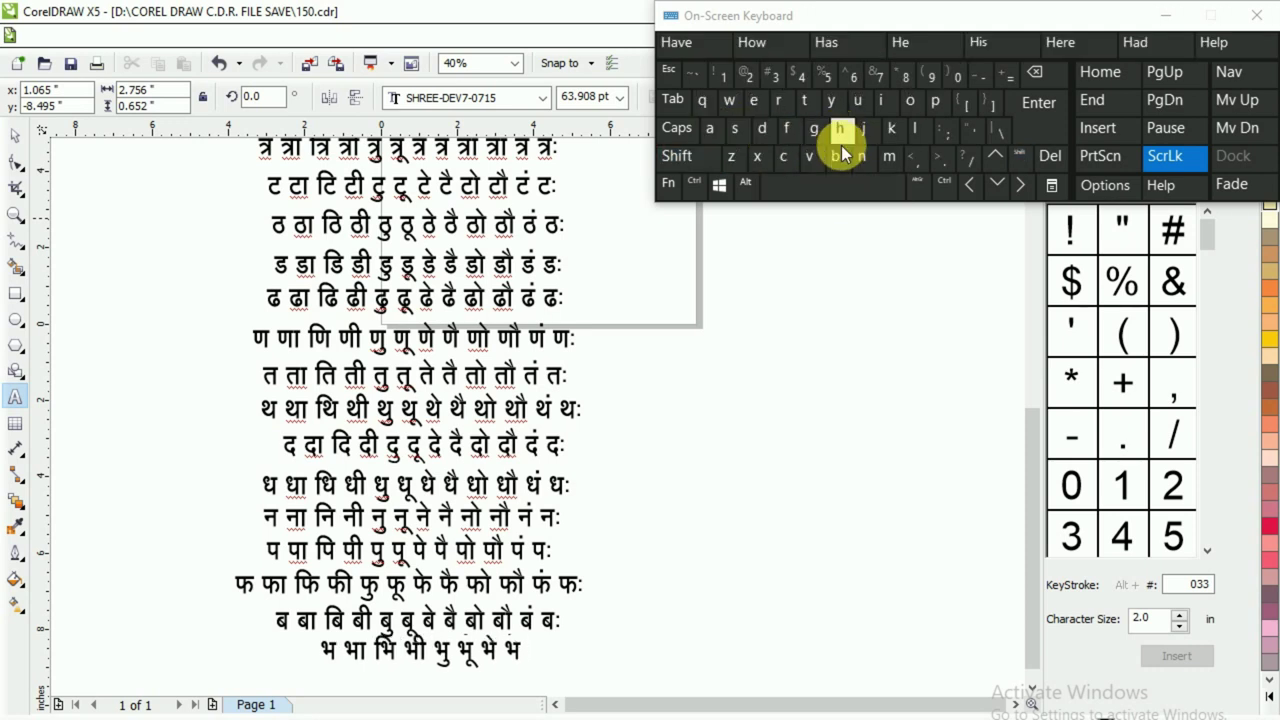
{"action": "left_click", "coordinate": [737, 129], "text": "shift"}
{"action": "left_click", "coordinate": [857, 191]}
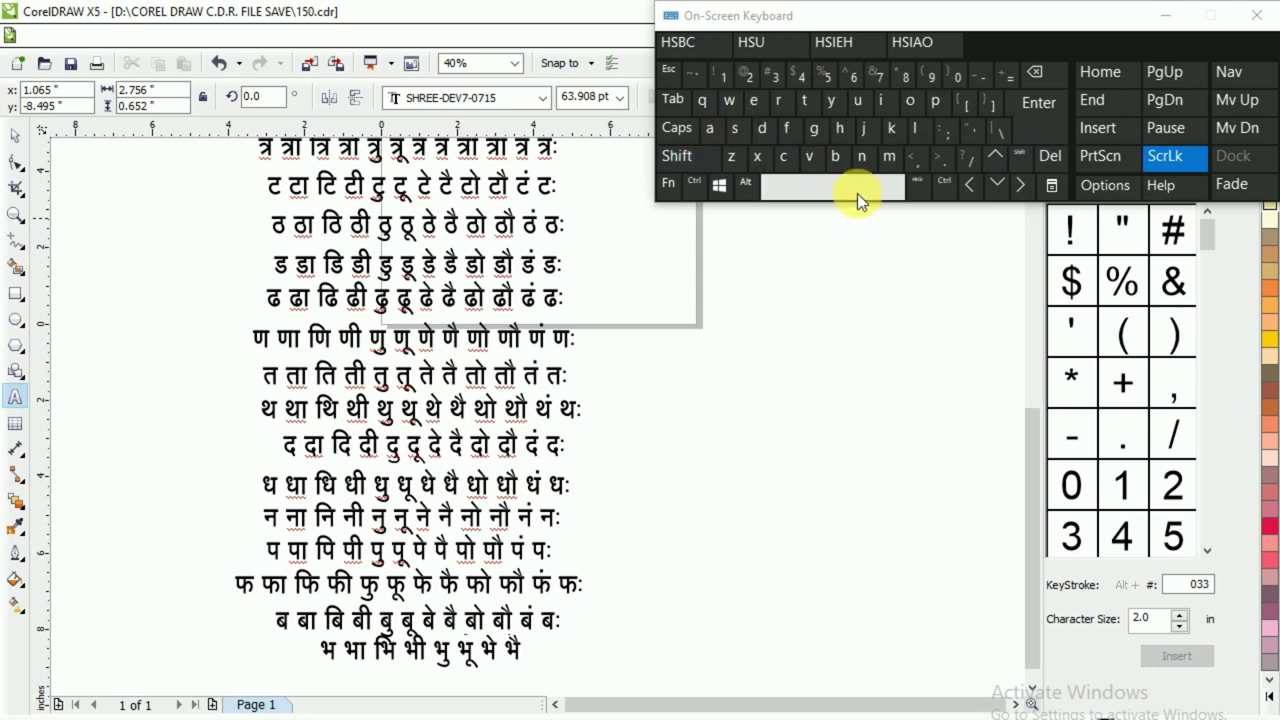
{"action": "left_click", "coordinate": [844, 131]}
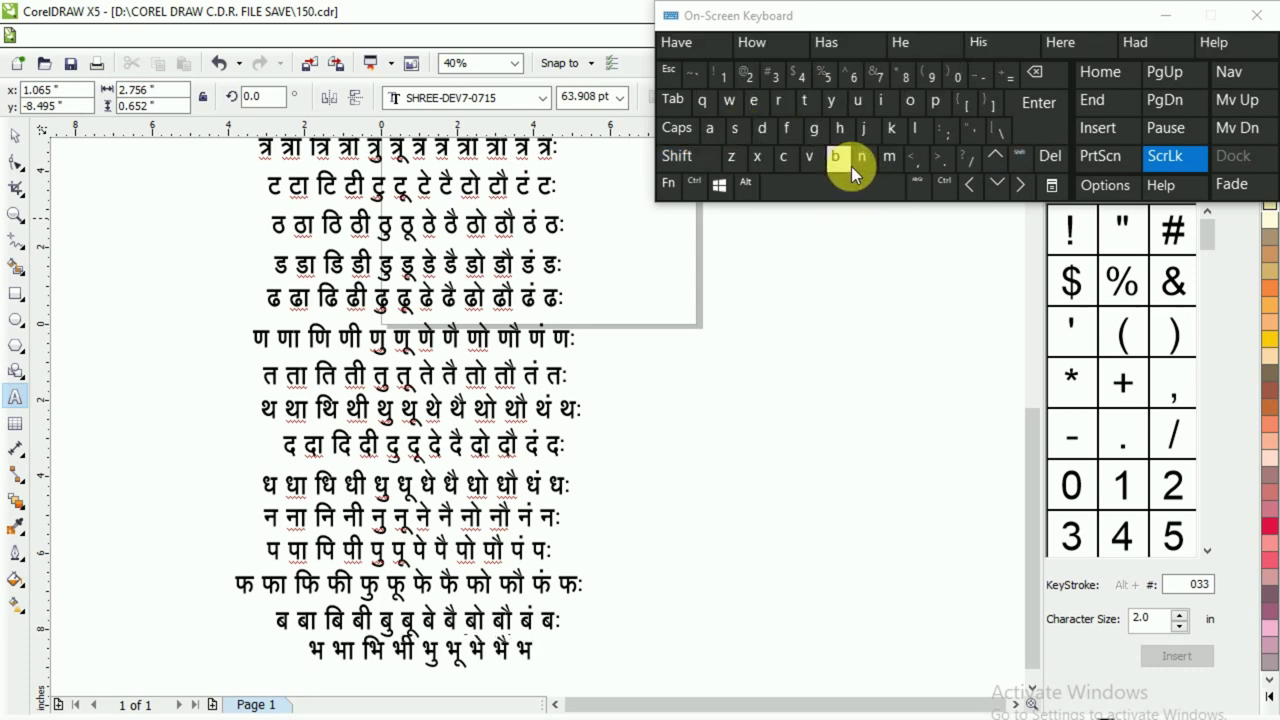
{"action": "left_click", "coordinate": [900, 134]}
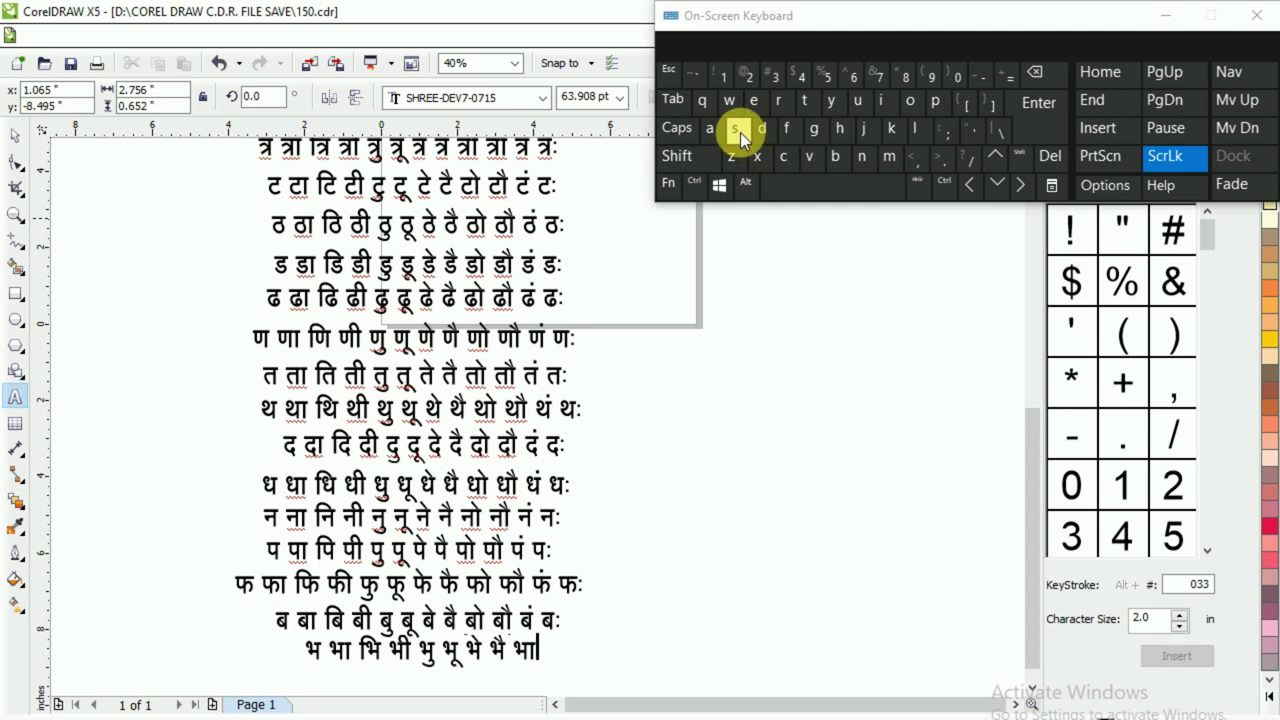
{"action": "left_click", "coordinate": [738, 131]}
{"action": "left_click", "coordinate": [817, 190]}
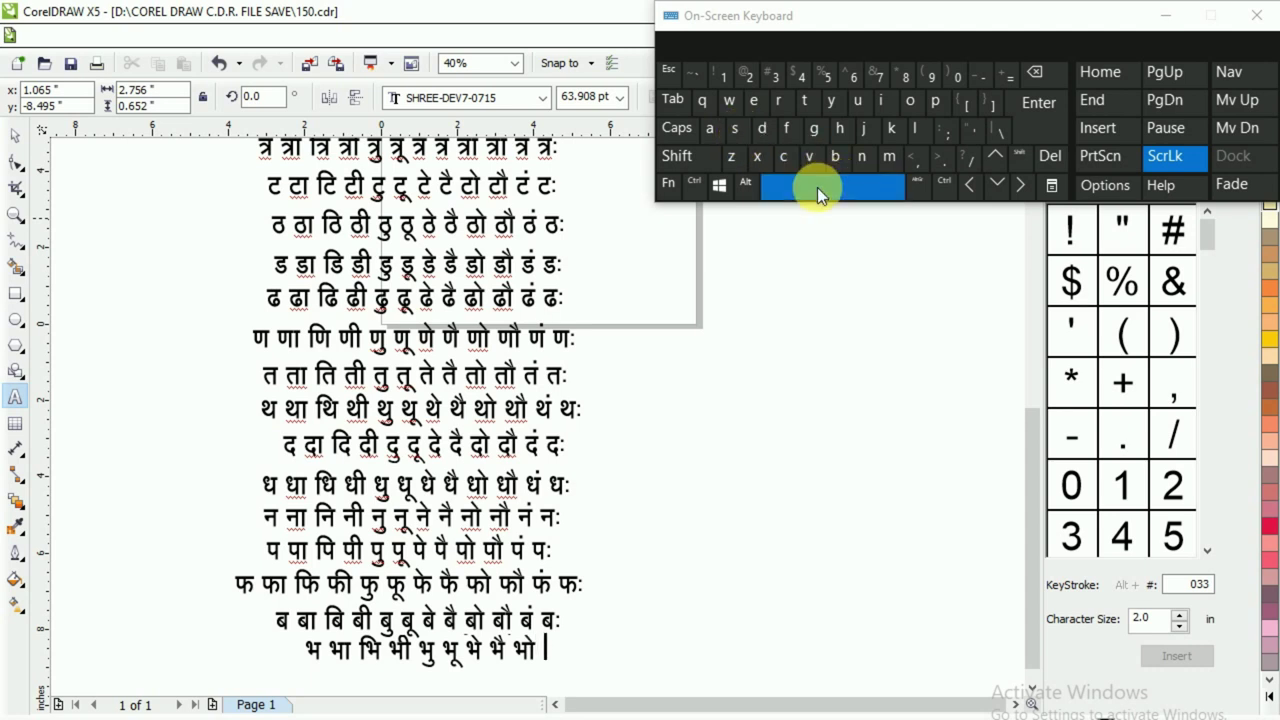
- Add the syllable भौ and a space to the भ row
{"action": "left_click", "coordinate": [844, 133], "text": "shift"}
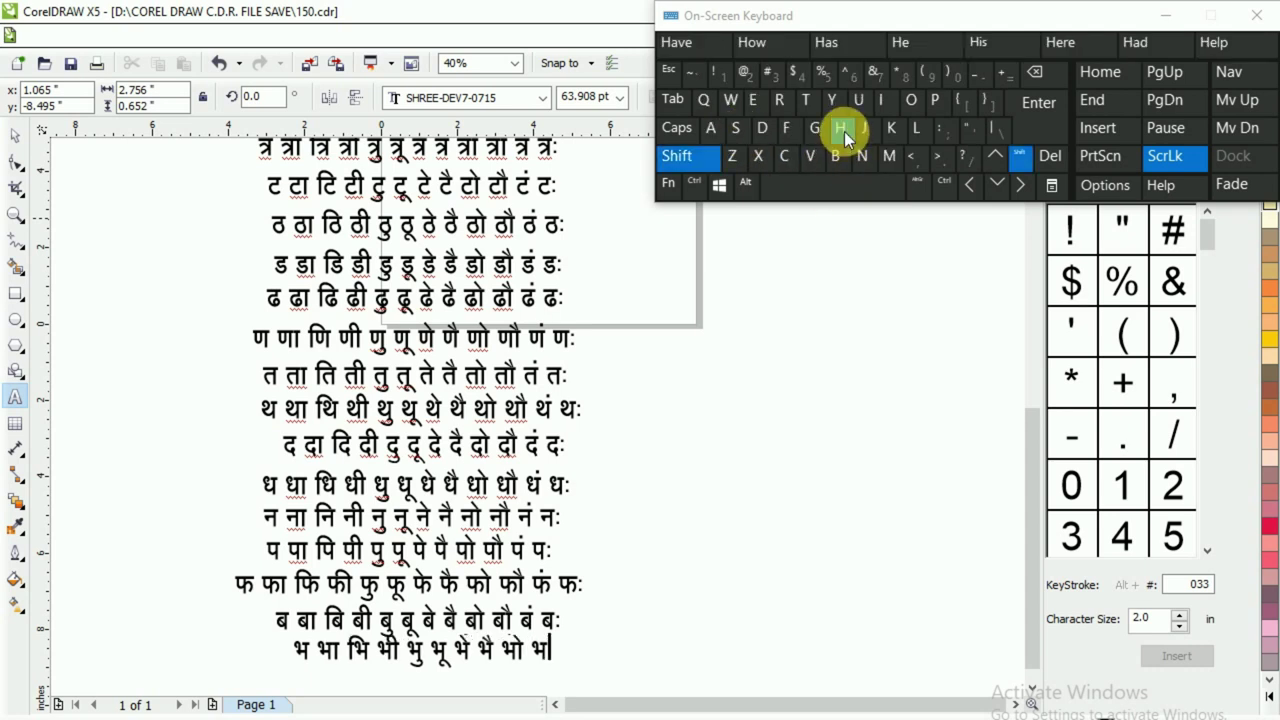
{"action": "left_click", "coordinate": [896, 134]}
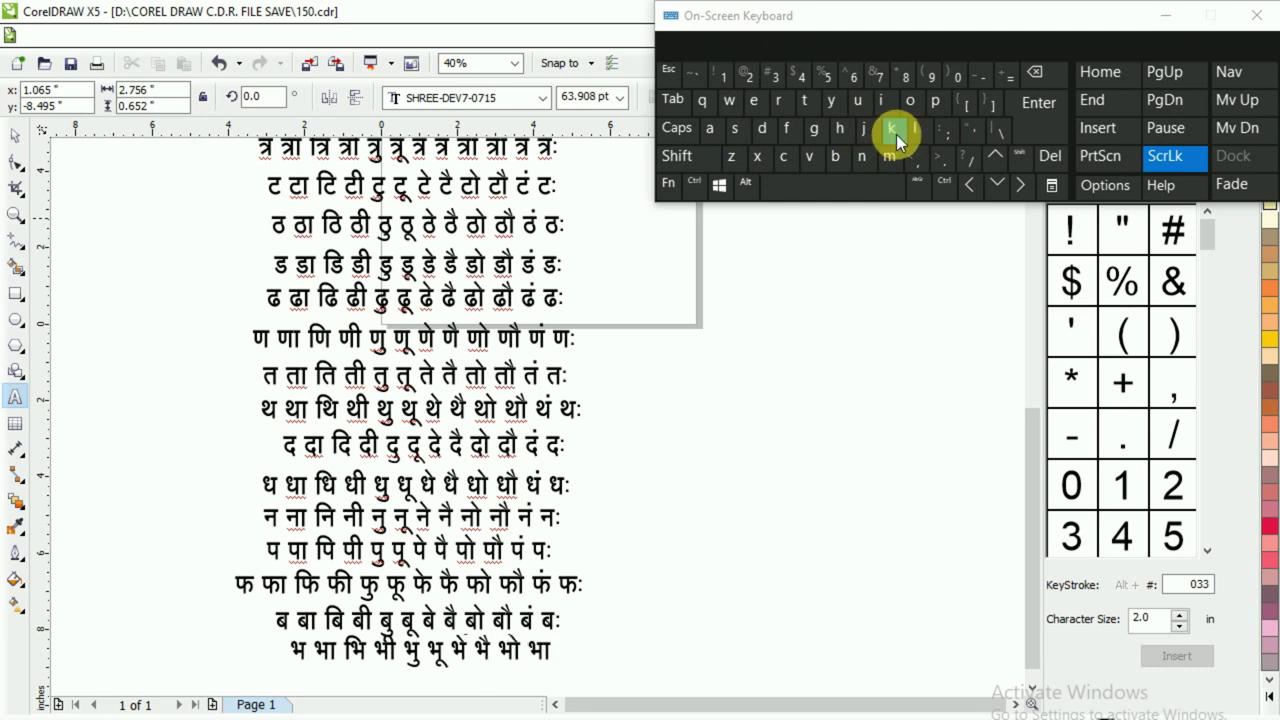
{"action": "left_click", "coordinate": [749, 136], "text": "shift"}
{"action": "left_click", "coordinate": [834, 183]}
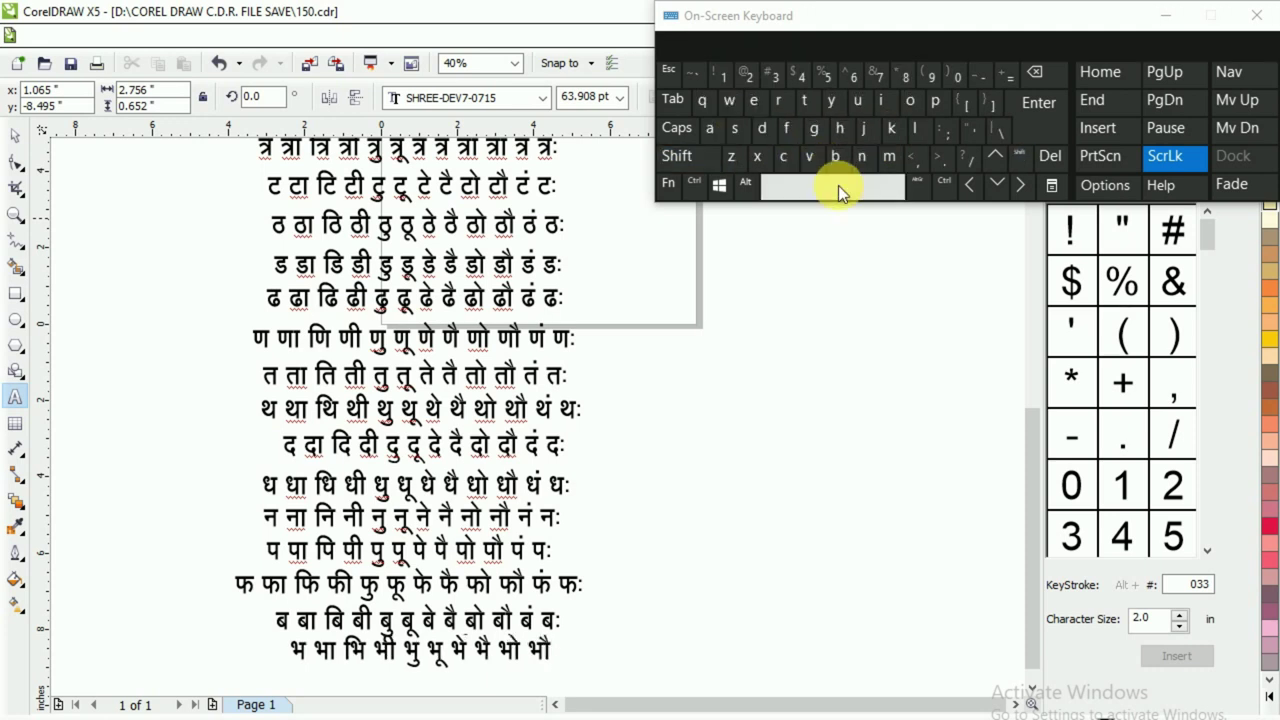
- Complete the भ row with the syllables भं and भः
{"action": "left_click", "coordinate": [838, 128], "text": "shift"}
{"action": "left_click", "coordinate": [711, 128]}
{"action": "left_click", "coordinate": [799, 179]}
{"action": "left_click", "coordinate": [840, 132]}
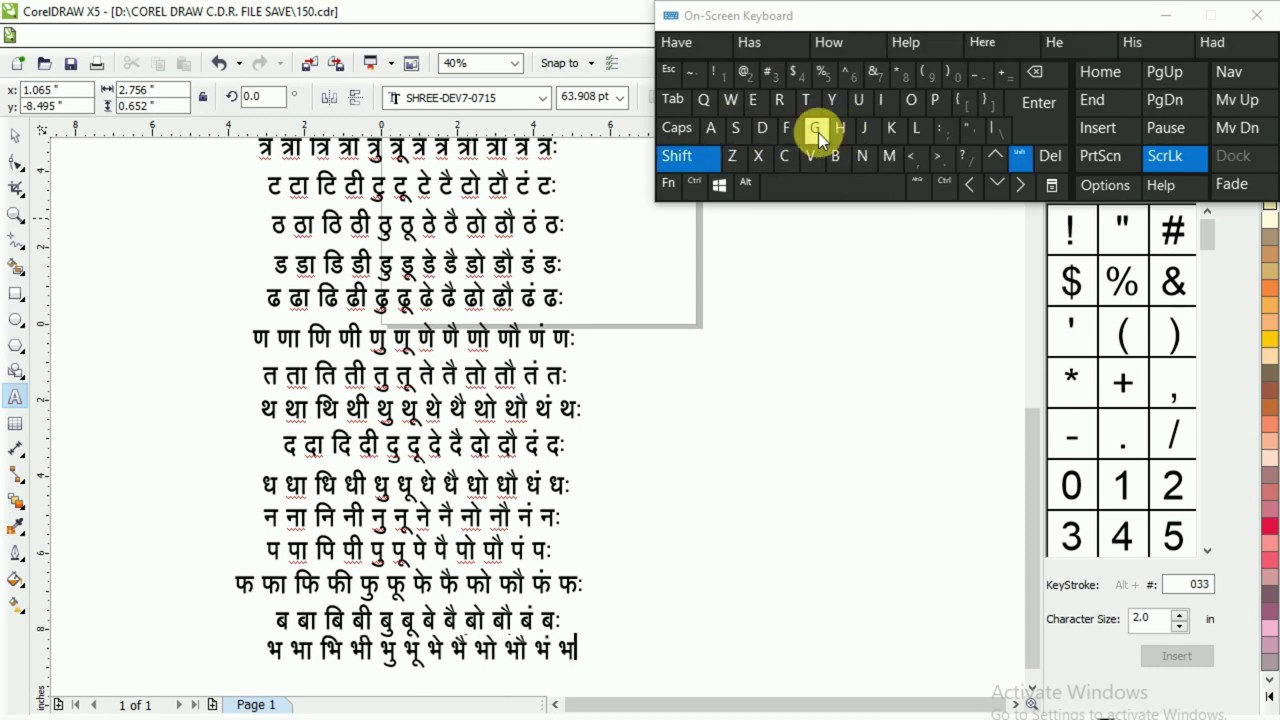
{"action": "left_click", "coordinate": [779, 84]}
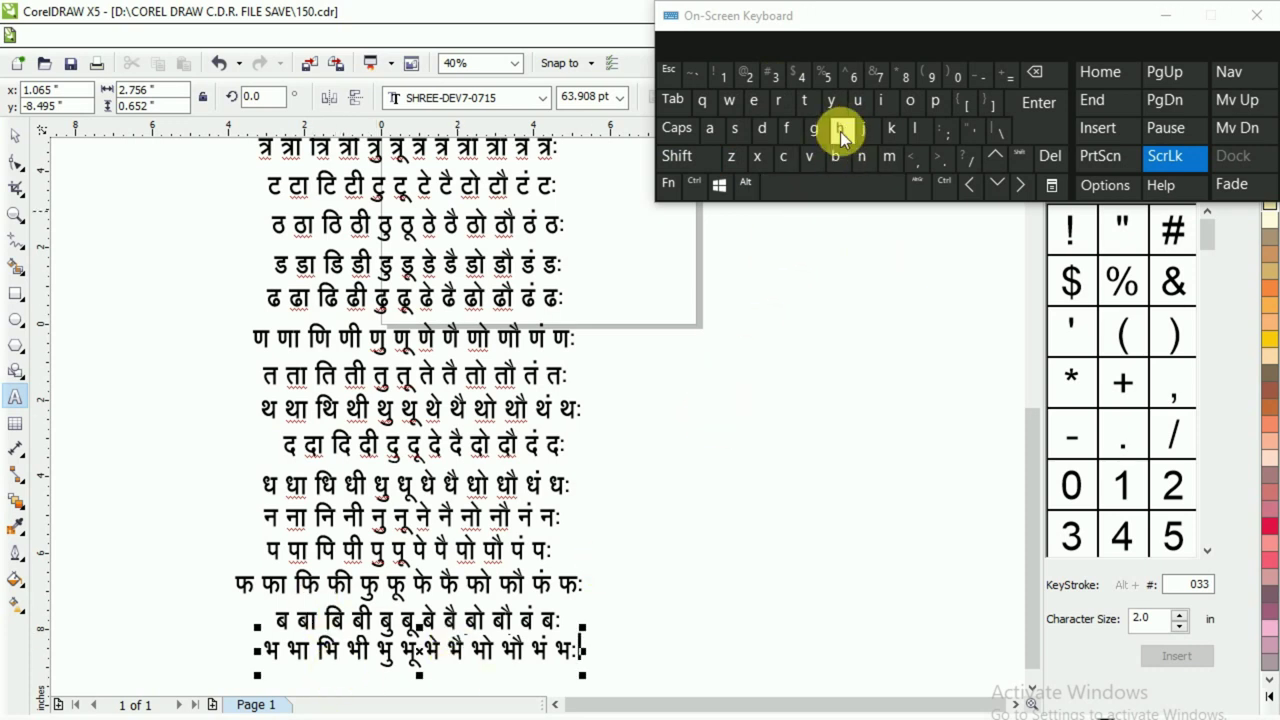
- Place a copy of the finished भ row just below it
{"action": "left_click", "coordinate": [14, 138]}
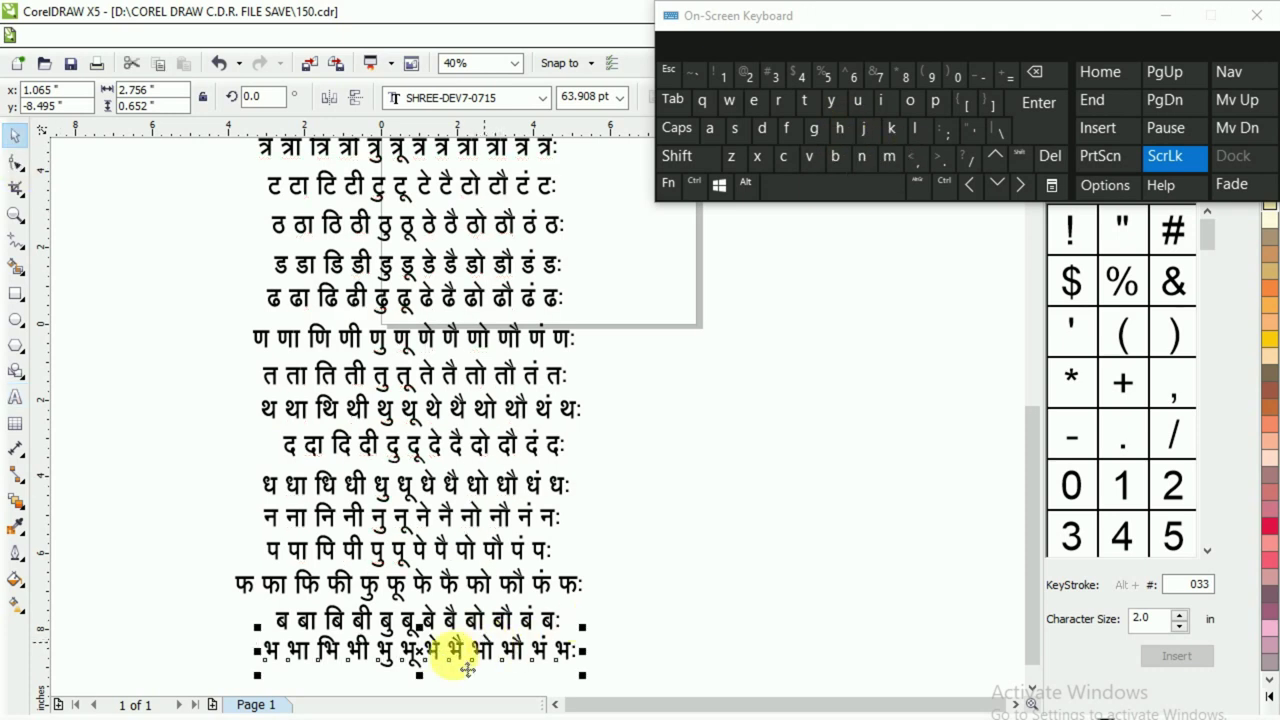
{"action": "scroll", "coordinate": [1027, 562], "scroll_direction": "down", "scroll_amount": 1}
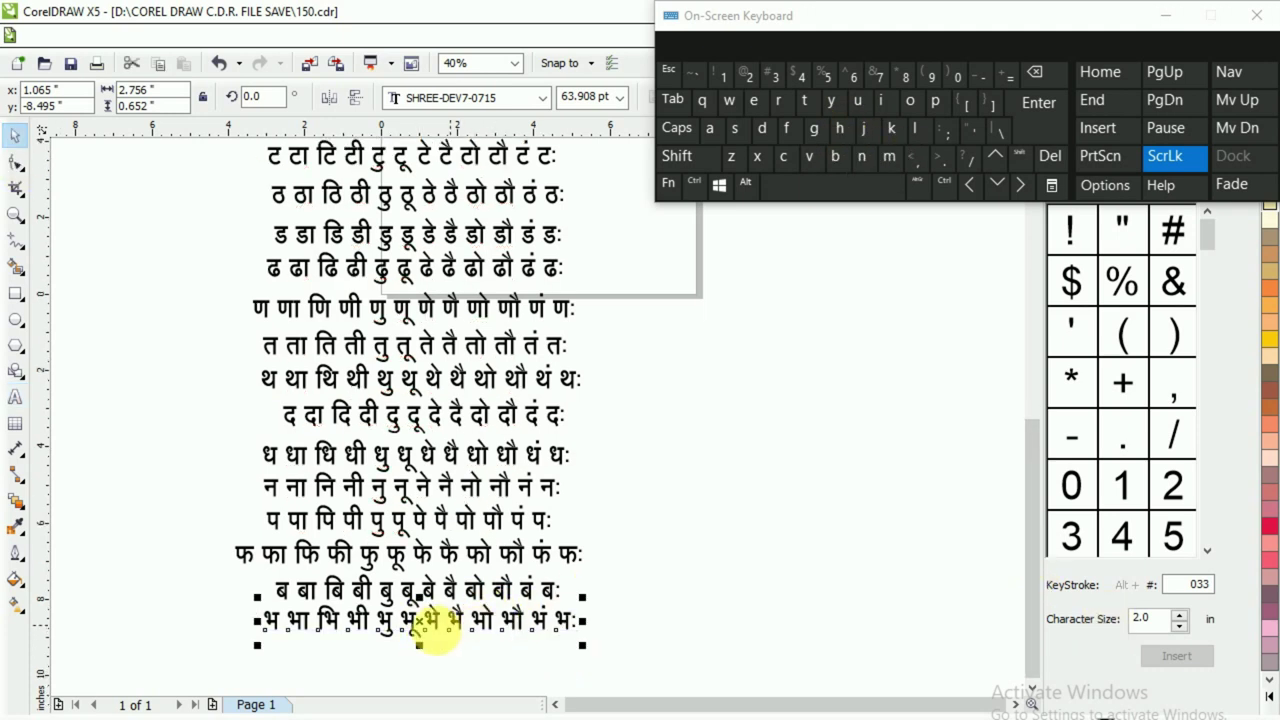
{"action": "left_click_drag", "start_coordinate": [420, 630], "coordinate": [418, 652]}
{"action": "left_click", "coordinate": [466, 683]}
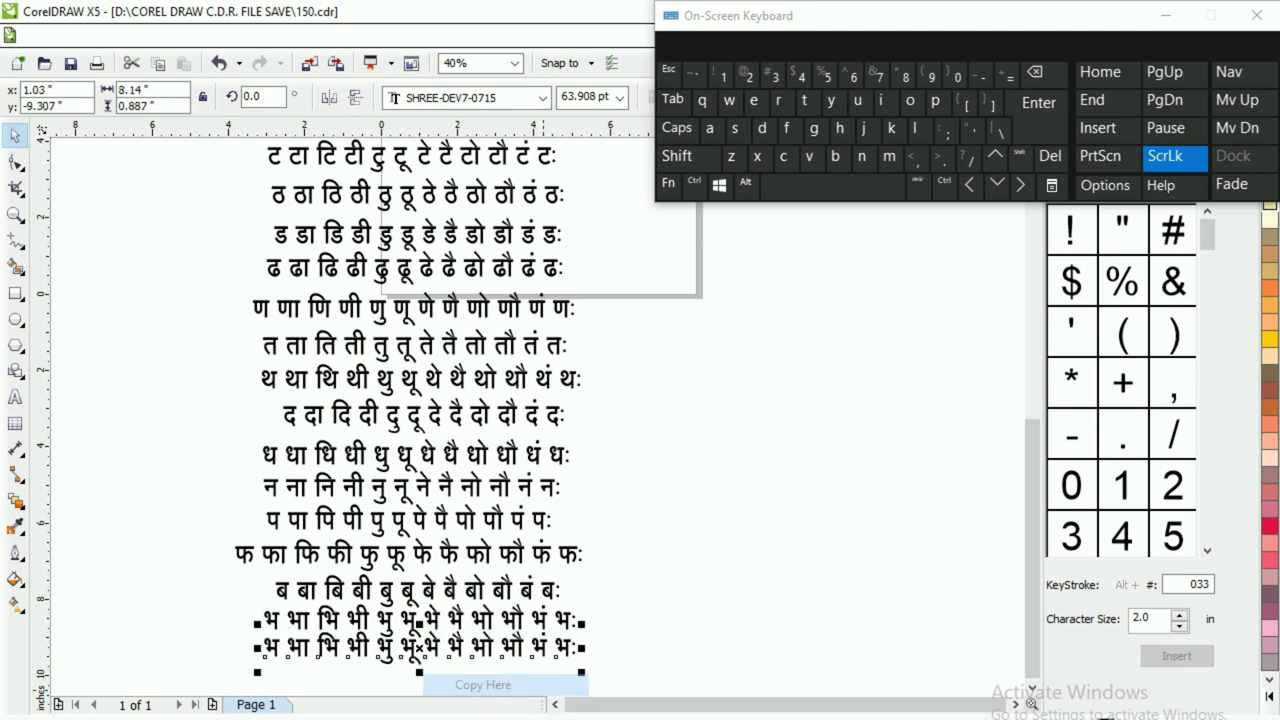
- Check the next letter in the browser's barakhadi chart and replace the copied भ row's text with म
{"action": "key", "text": "alt+Tab"}
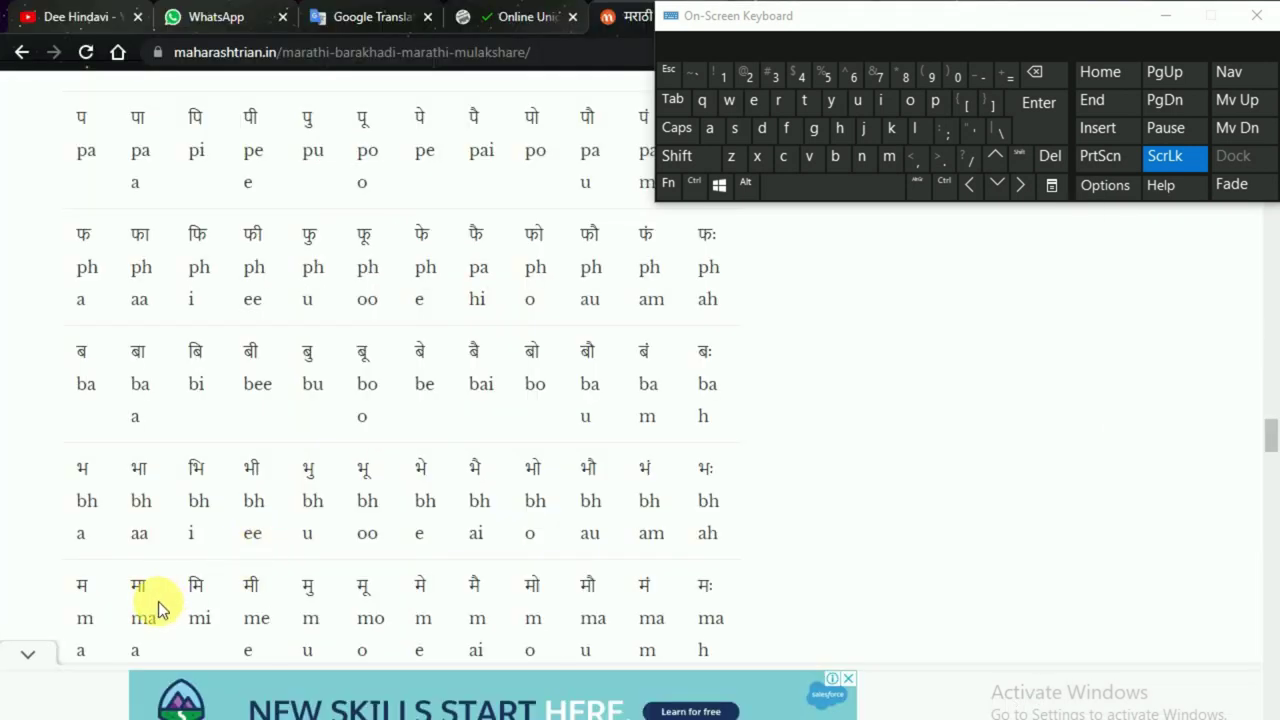
{"action": "key", "text": "alt+Tab"}
{"action": "left_click", "coordinate": [15, 396]}
{"action": "key", "text": "shift+Home"}
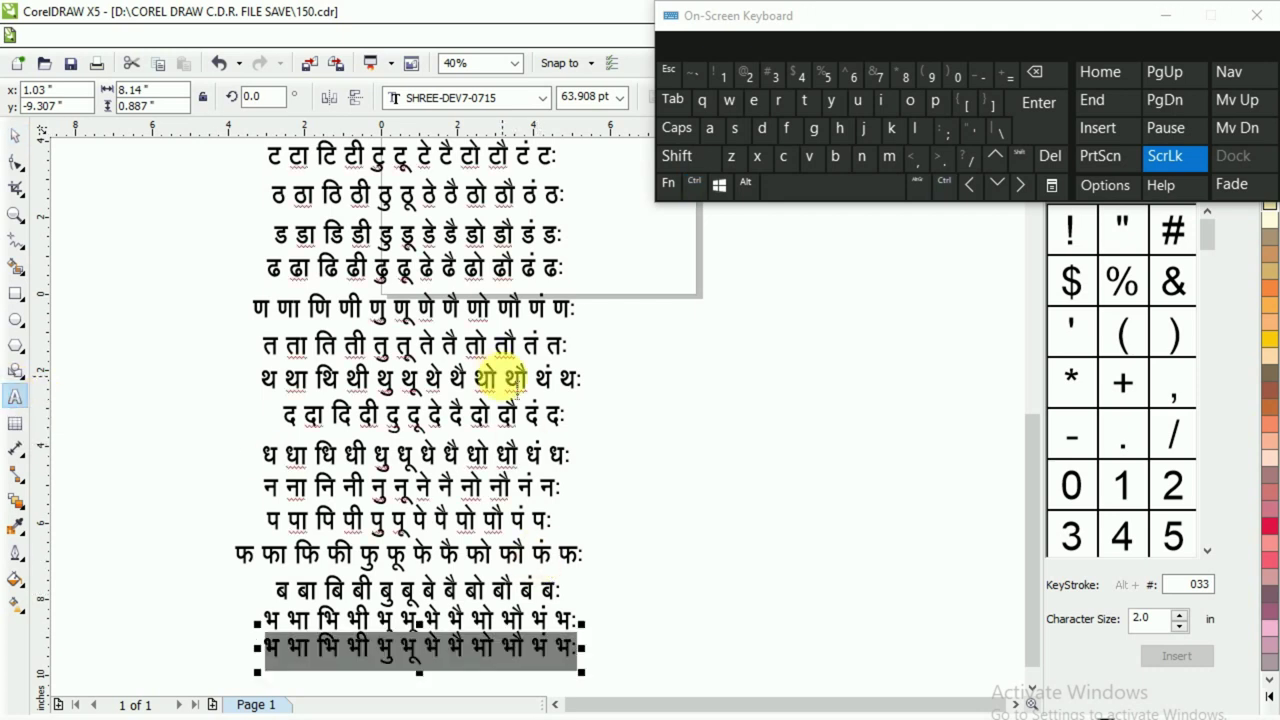
{"action": "left_click", "coordinate": [788, 106]}
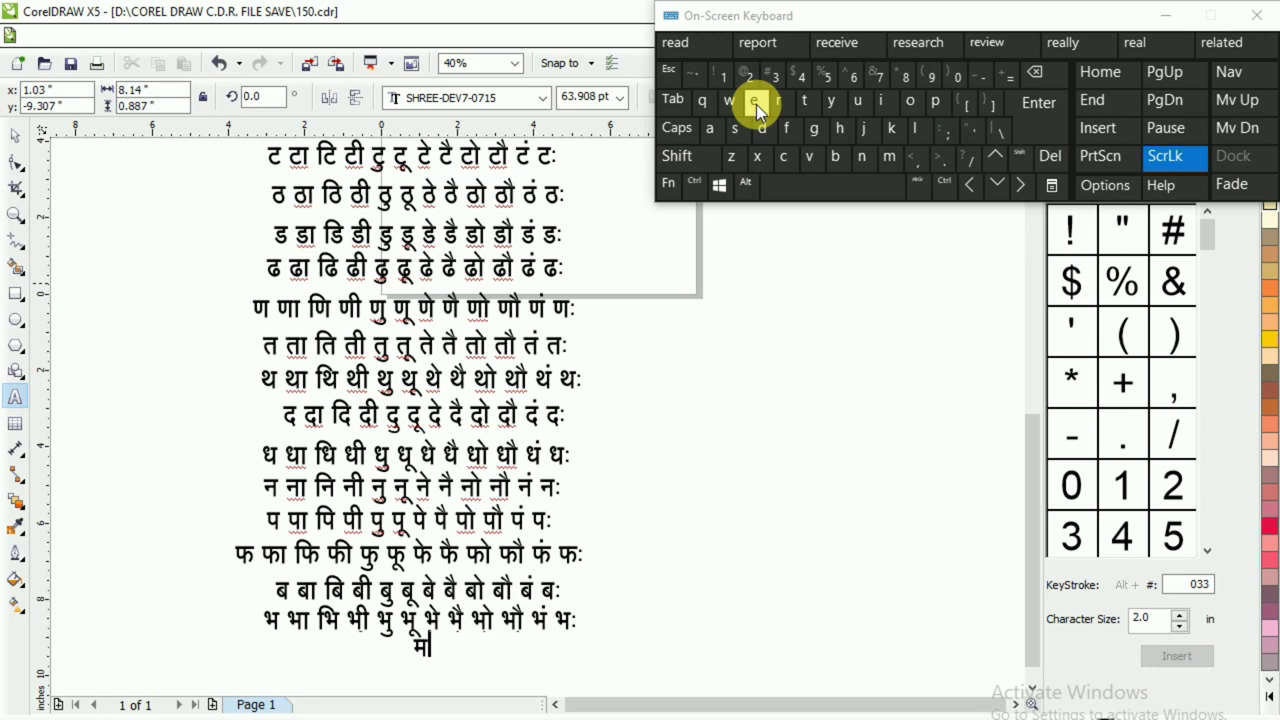
- Move the म text slightly lower below the भ row and start its row with म and a space
{"action": "left_click", "coordinate": [757, 104]}
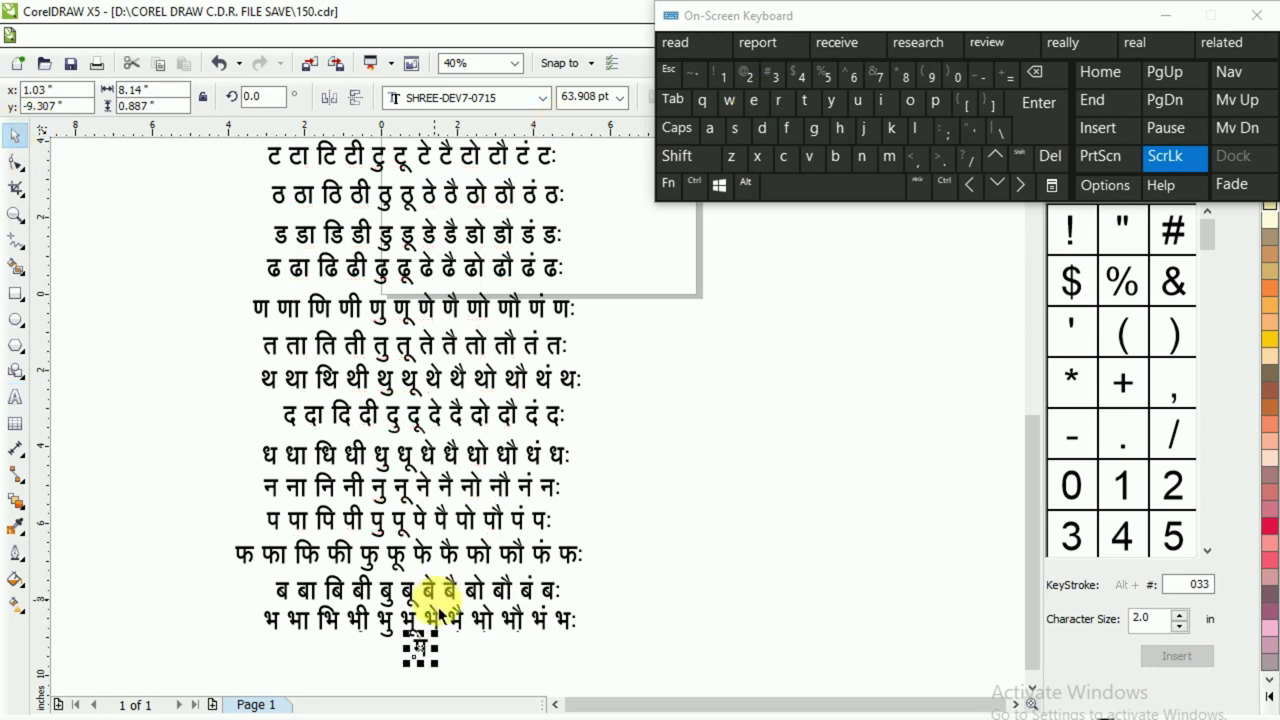
{"action": "left_click_drag", "start_coordinate": [420, 648], "coordinate": [414, 660]}
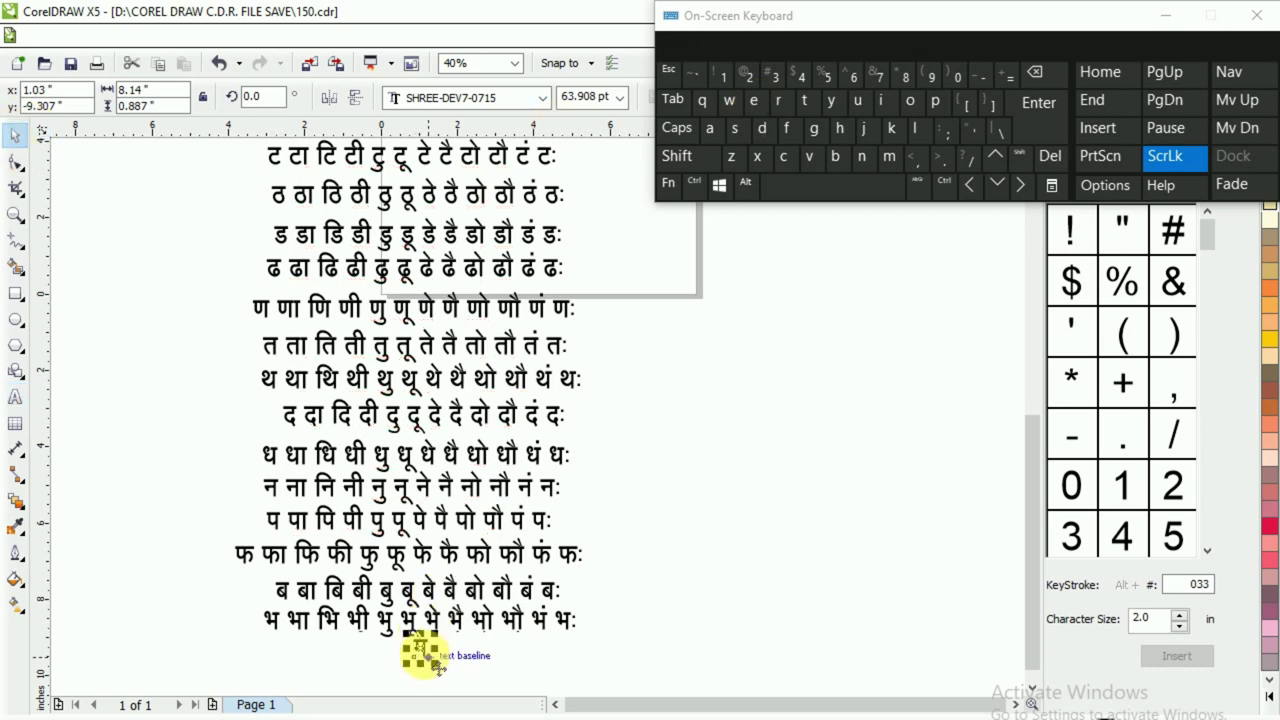
{"action": "left_click", "coordinate": [14, 400]}
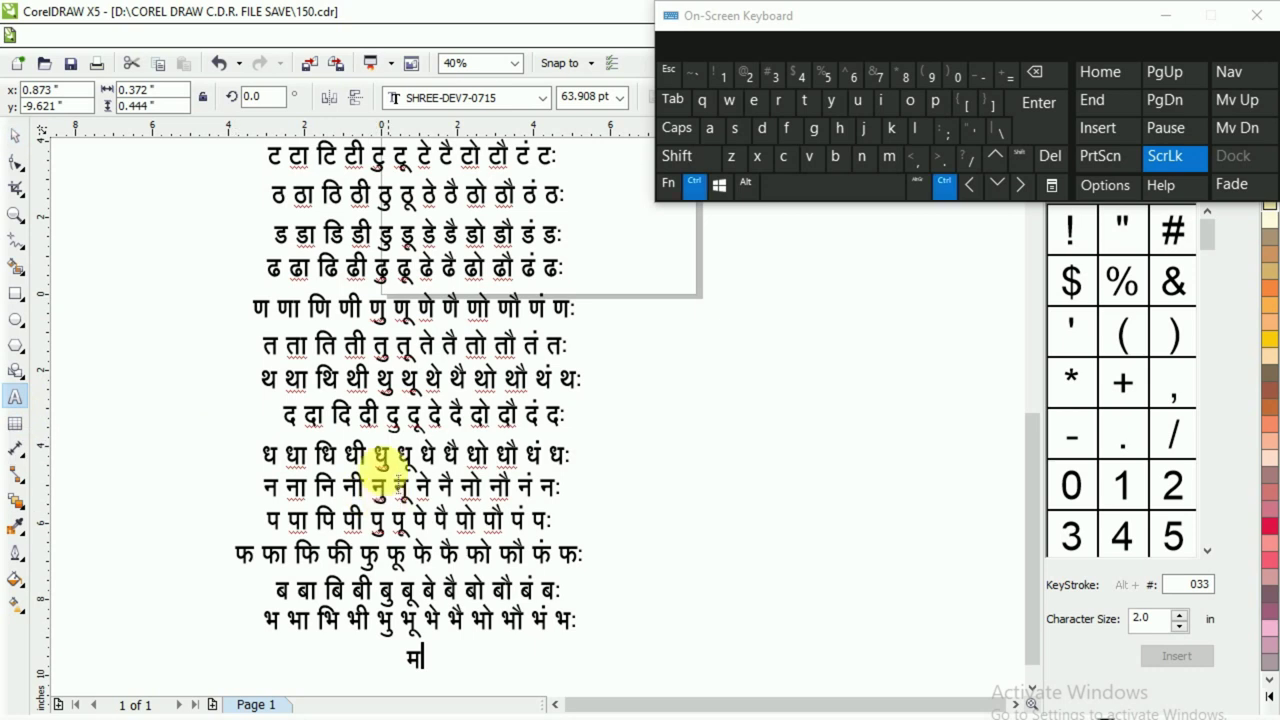
{"action": "left_click", "coordinate": [746, 100]}
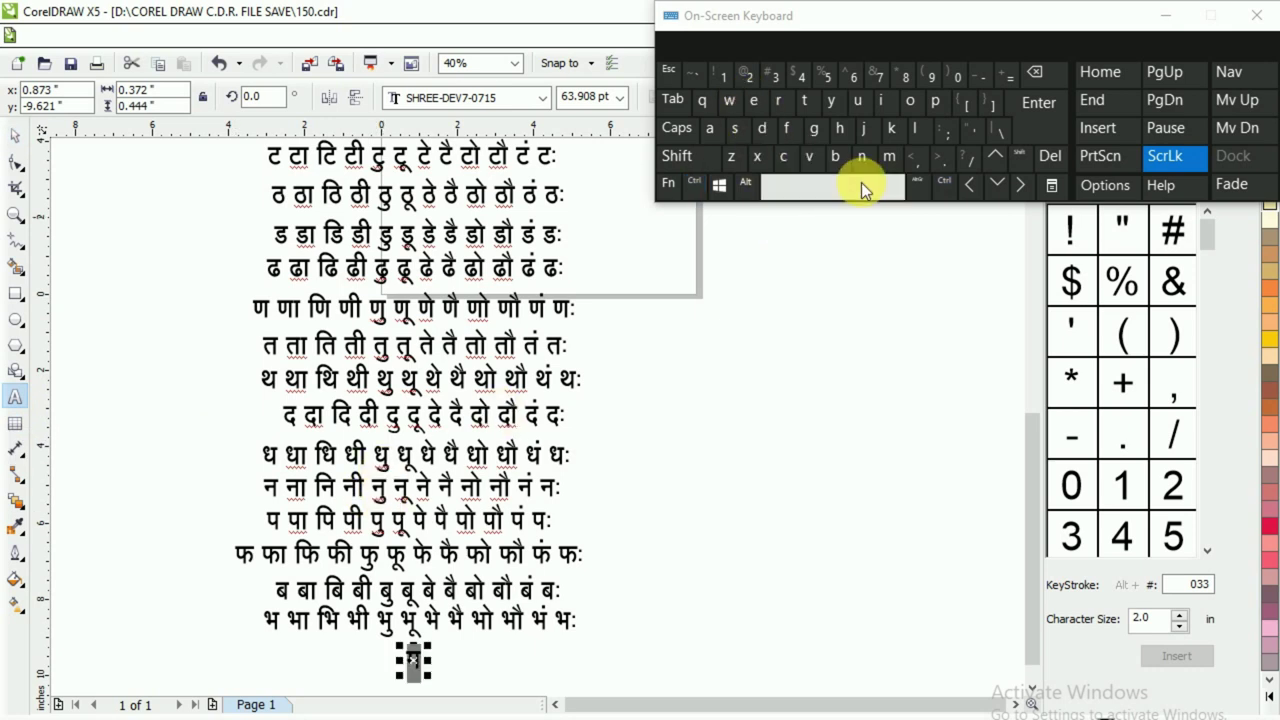
{"action": "left_click", "coordinate": [811, 181]}
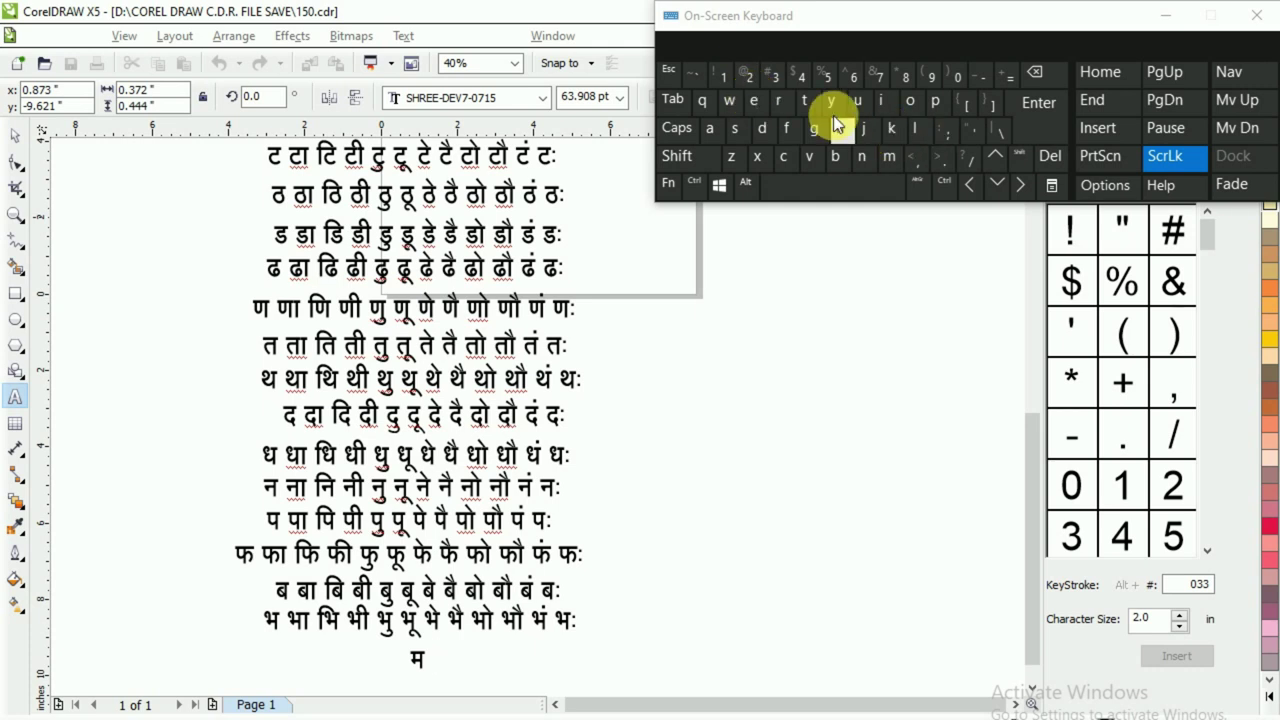
- Add the syllables मा and मि to the म row, each followed by a space
{"action": "left_click", "coordinate": [757, 101]}
{"action": "left_click", "coordinate": [891, 128]}
{"action": "left_click", "coordinate": [829, 186]}
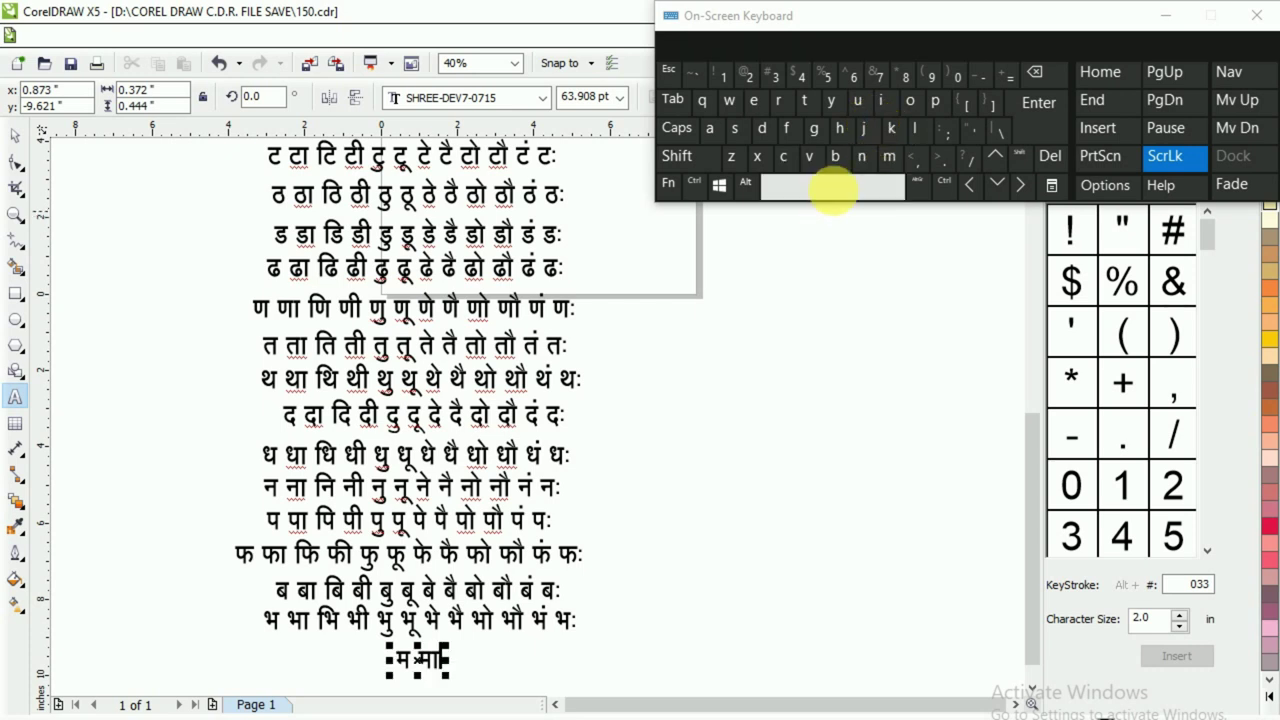
{"action": "left_click", "coordinate": [789, 135]}
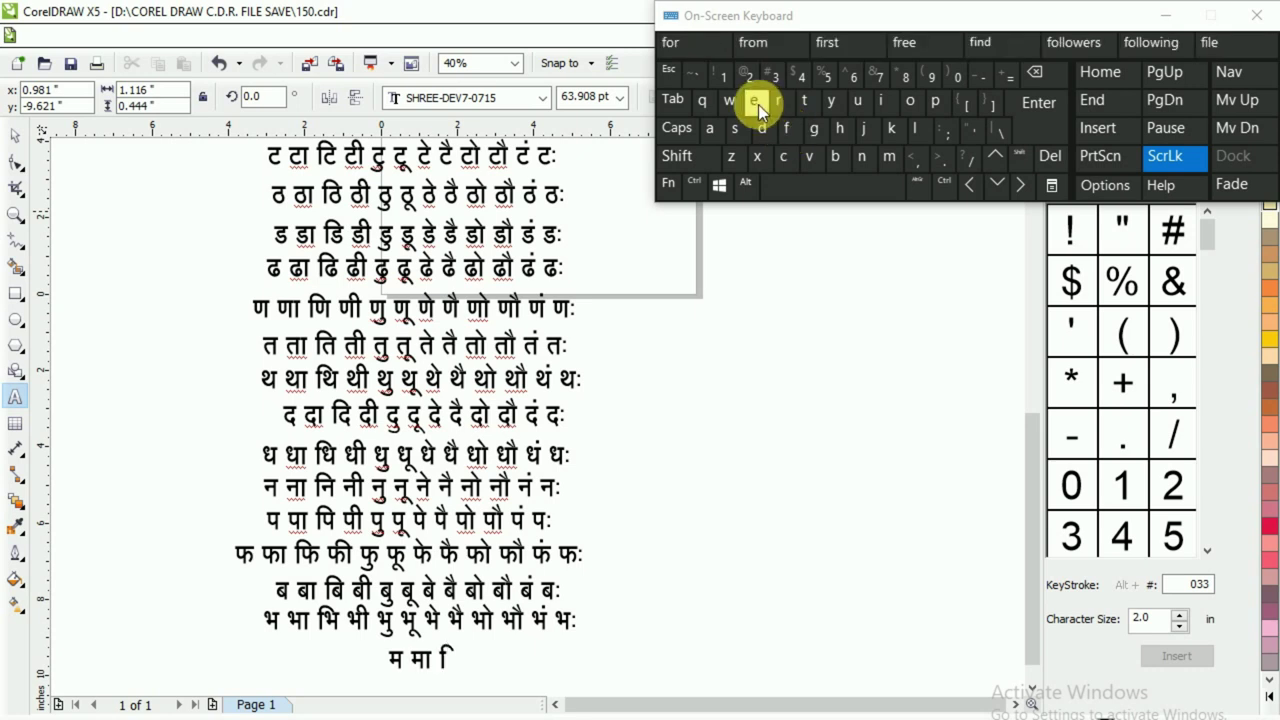
{"action": "left_click", "coordinate": [758, 104]}
{"action": "left_click", "coordinate": [832, 182]}
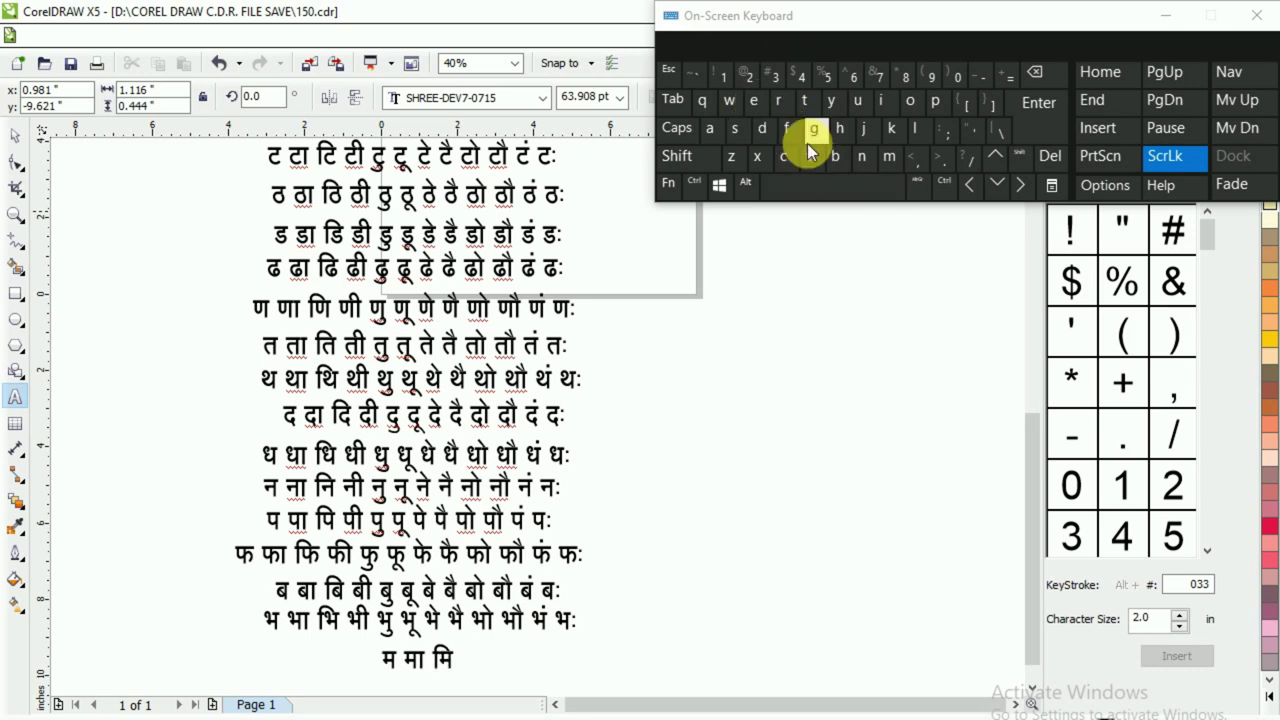
- Add the syllables मी and मु to the म row, each followed by a space
{"action": "left_click", "coordinate": [757, 106]}
{"action": "left_click", "coordinate": [816, 131]}
{"action": "left_click", "coordinate": [829, 188]}
{"action": "left_click", "coordinate": [759, 104]}
{"action": "left_click", "coordinate": [712, 103]}
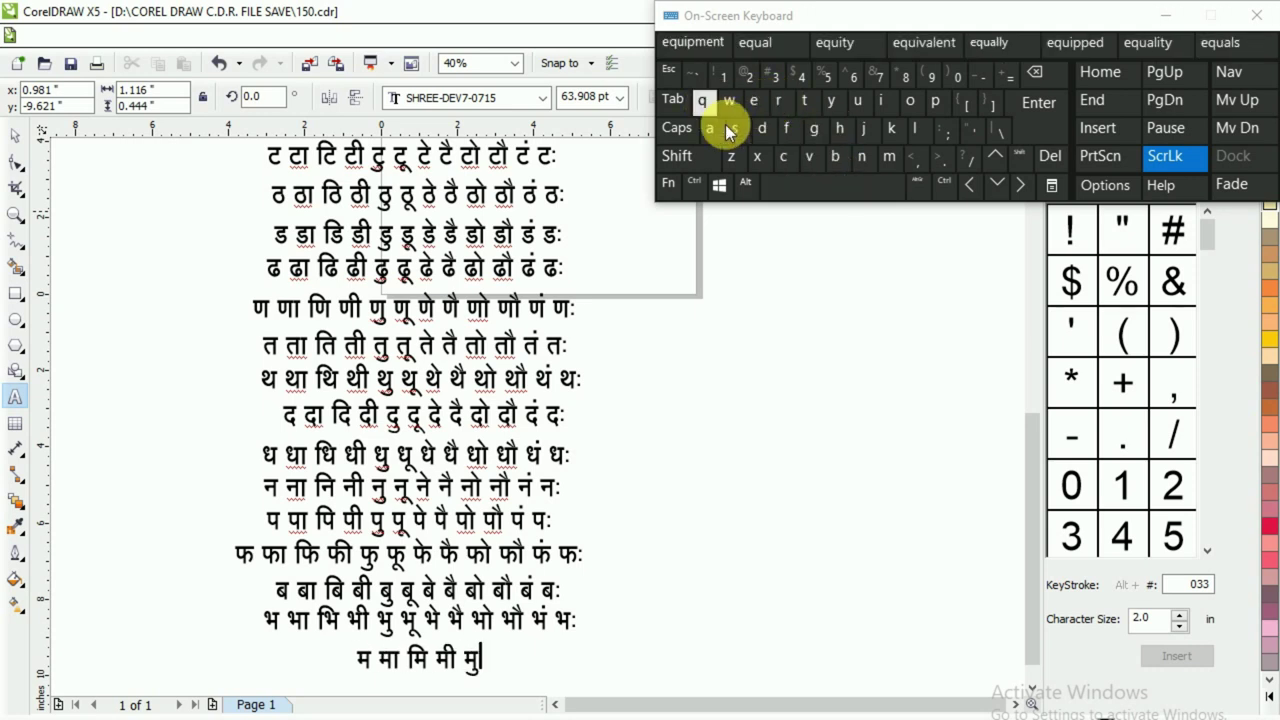
{"action": "left_click", "coordinate": [797, 184]}
- Remove the mistyped त from the म row and enter the syllable मू and a space instead
{"action": "left_click", "coordinate": [775, 99]}
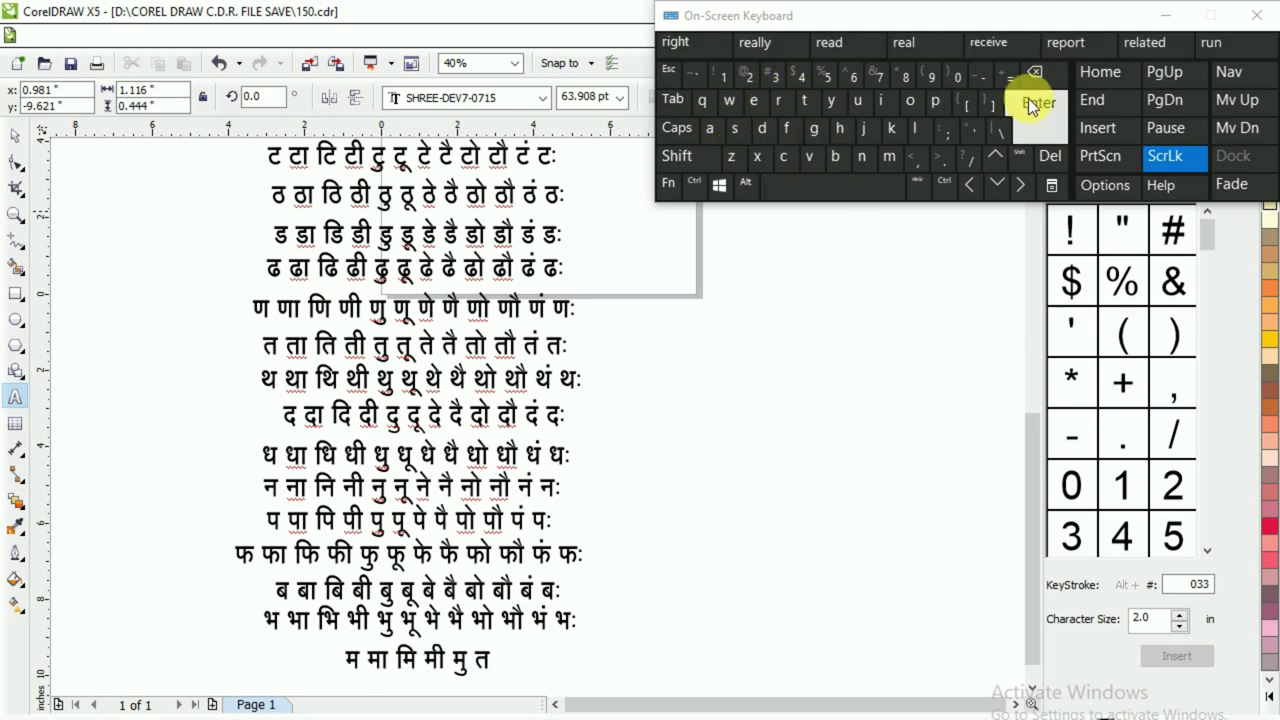
{"action": "left_click", "coordinate": [1035, 73]}
{"action": "left_click", "coordinate": [753, 104]}
{"action": "left_click", "coordinate": [729, 101]}
{"action": "left_click", "coordinate": [847, 186]}
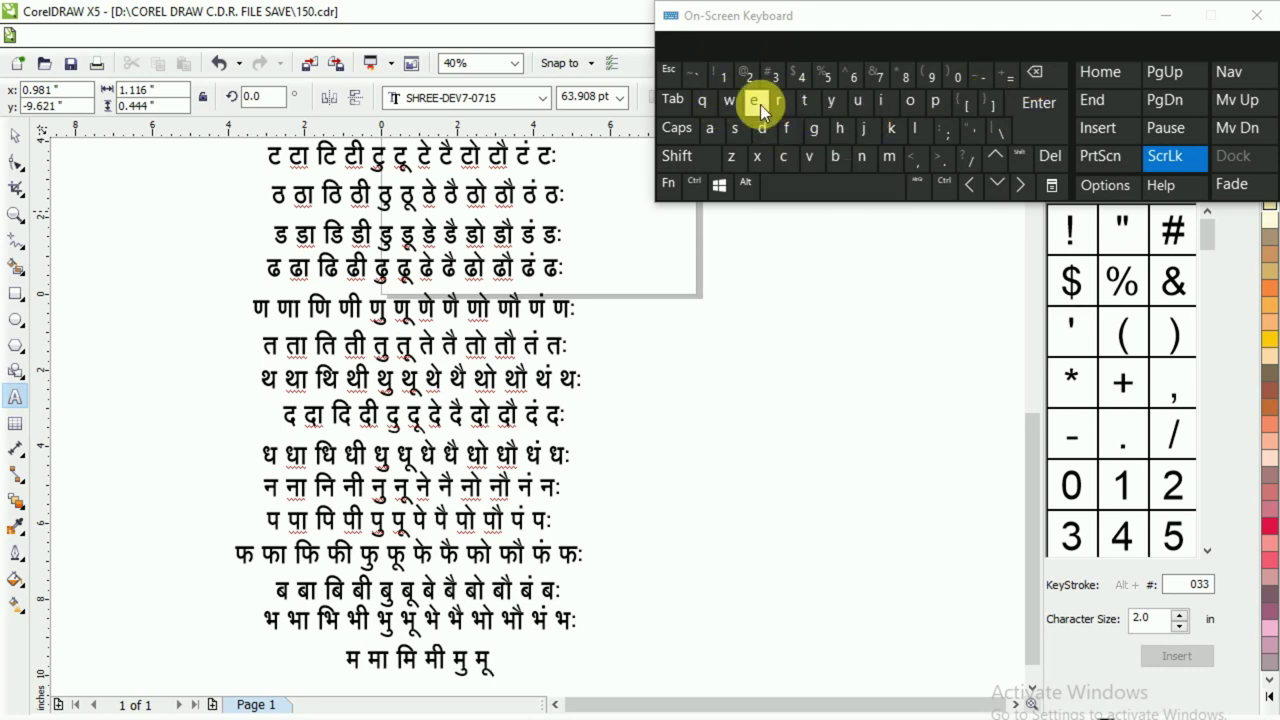
- Add the syllables मे and मै to the म row, each followed by a space
{"action": "left_click", "coordinate": [758, 104]}
{"action": "left_click", "coordinate": [741, 124]}
{"action": "left_click", "coordinate": [810, 180]}
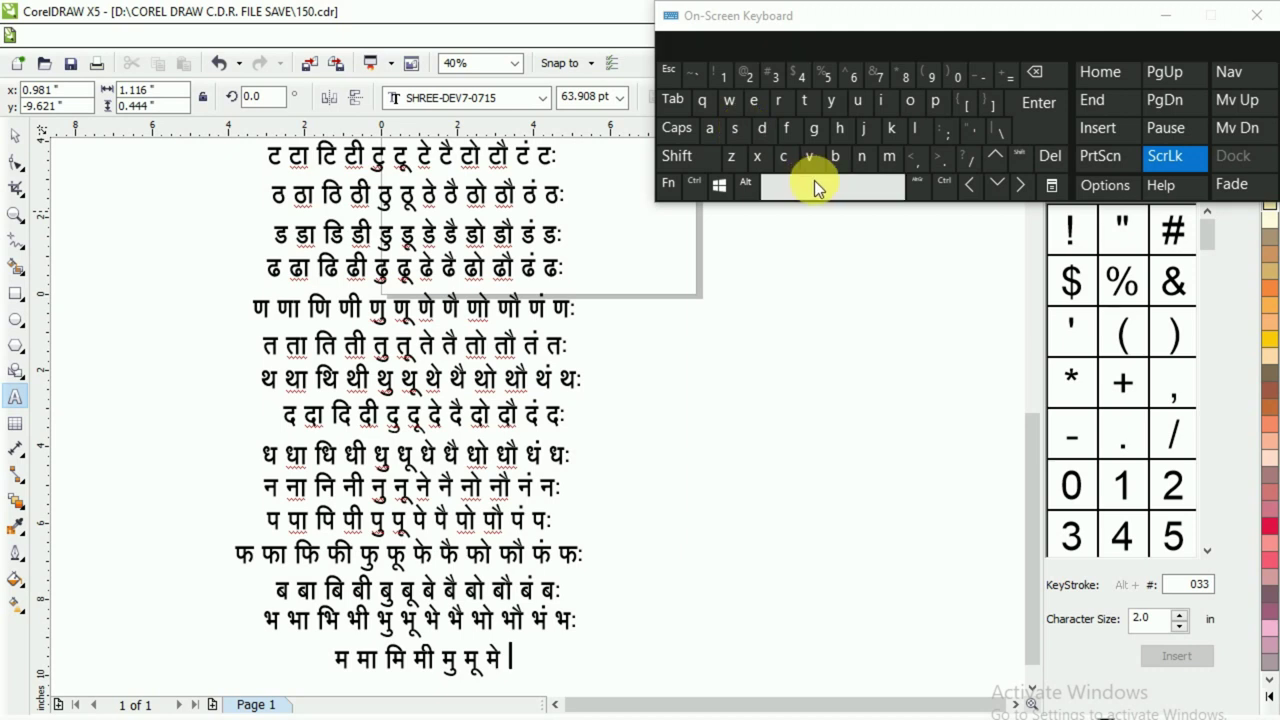
{"action": "left_click", "coordinate": [754, 101]}
{"action": "left_click", "coordinate": [677, 156]}
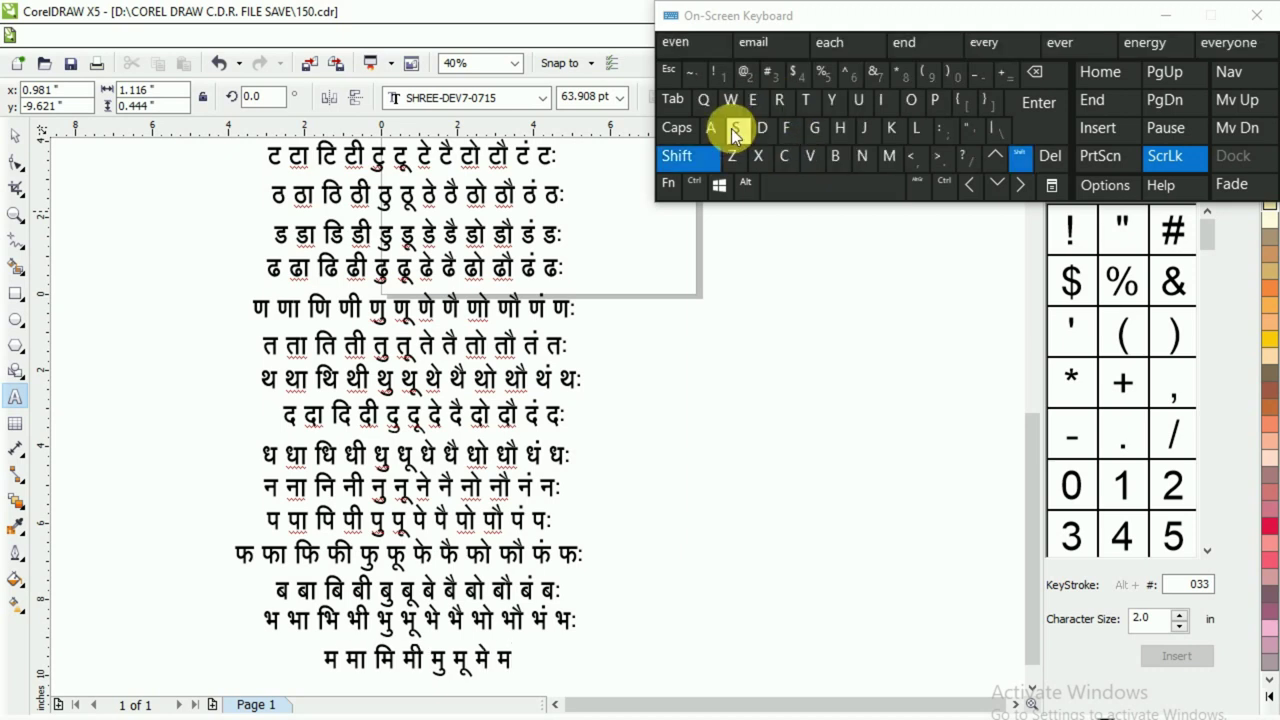
{"action": "left_click", "coordinate": [735, 128]}
{"action": "left_click", "coordinate": [833, 186]}
- Add the syllables मो and मौ to the म row, each followed by a space
{"action": "left_click", "coordinate": [757, 103]}
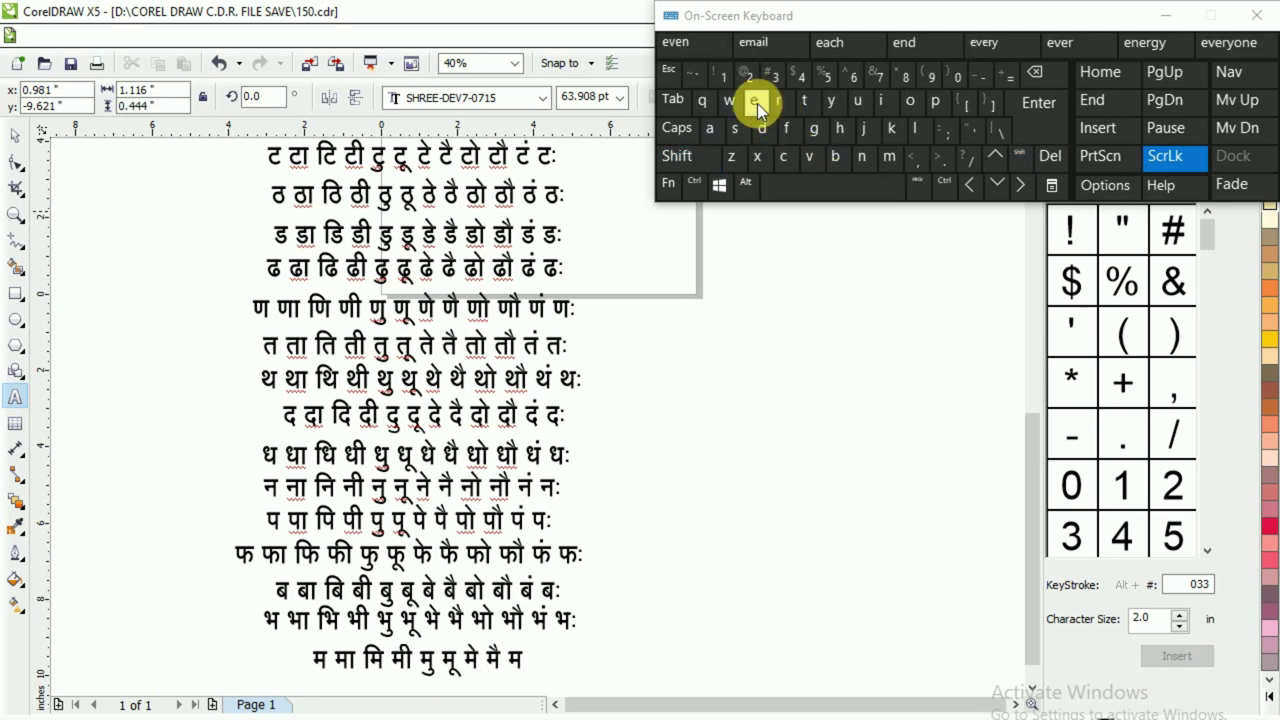
{"action": "left_click", "coordinate": [891, 130]}
{"action": "left_click", "coordinate": [743, 136]}
{"action": "left_click", "coordinate": [772, 186]}
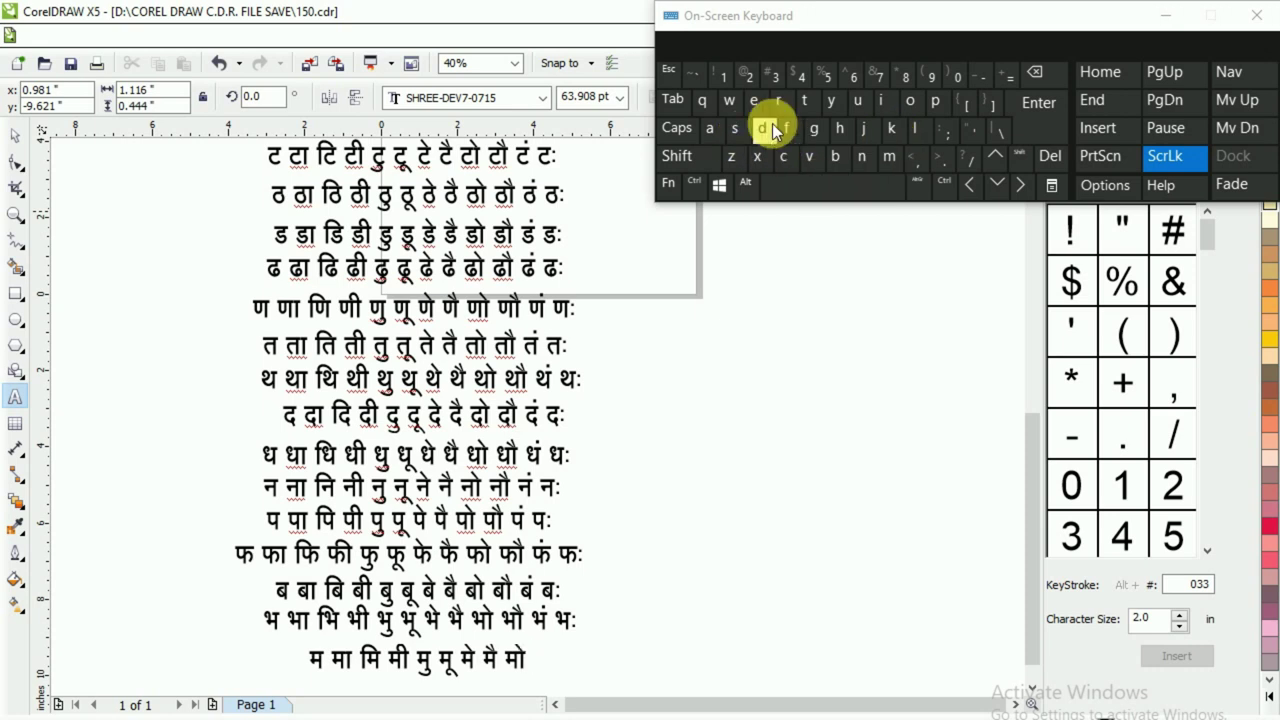
{"action": "left_click", "coordinate": [754, 102]}
{"action": "left_click", "coordinate": [892, 127]}
{"action": "left_click", "coordinate": [677, 156]}
{"action": "left_click", "coordinate": [735, 128]}
{"action": "left_click", "coordinate": [850, 191]}
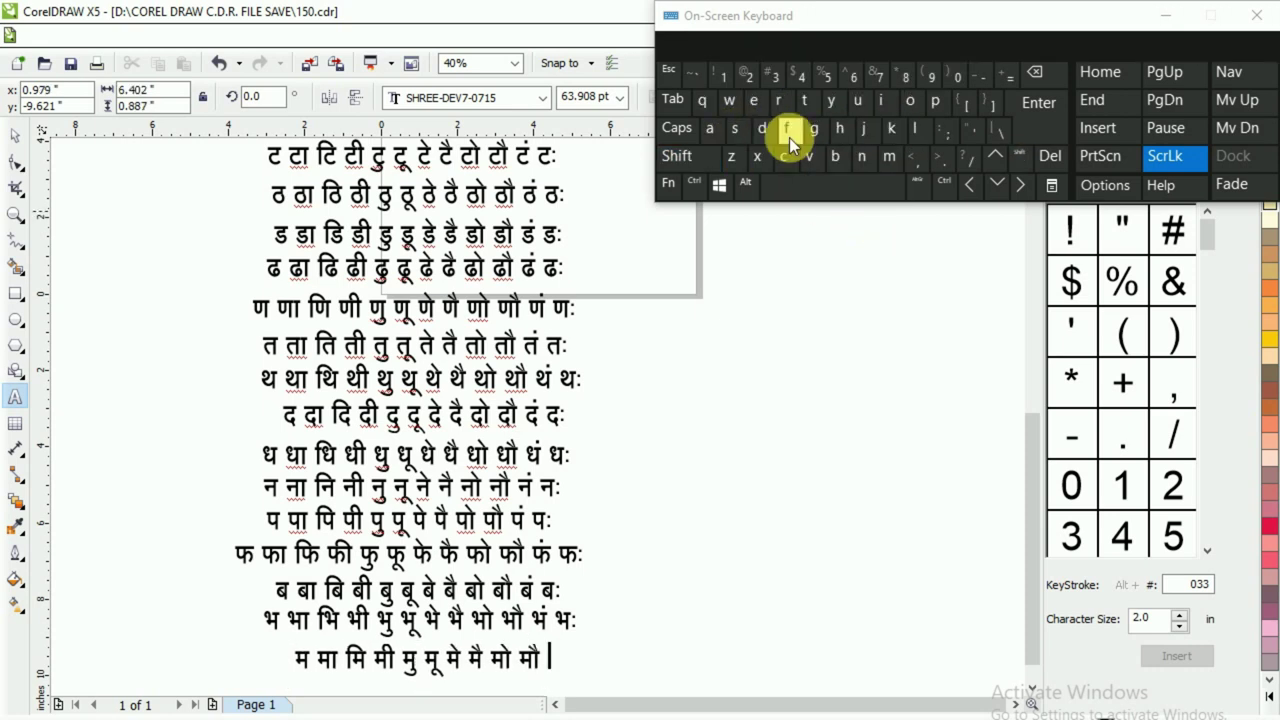
- Complete the म row with the syllables मं and मः
{"action": "left_click", "coordinate": [752, 101]}
{"action": "left_click", "coordinate": [711, 128]}
{"action": "left_click", "coordinate": [846, 192]}
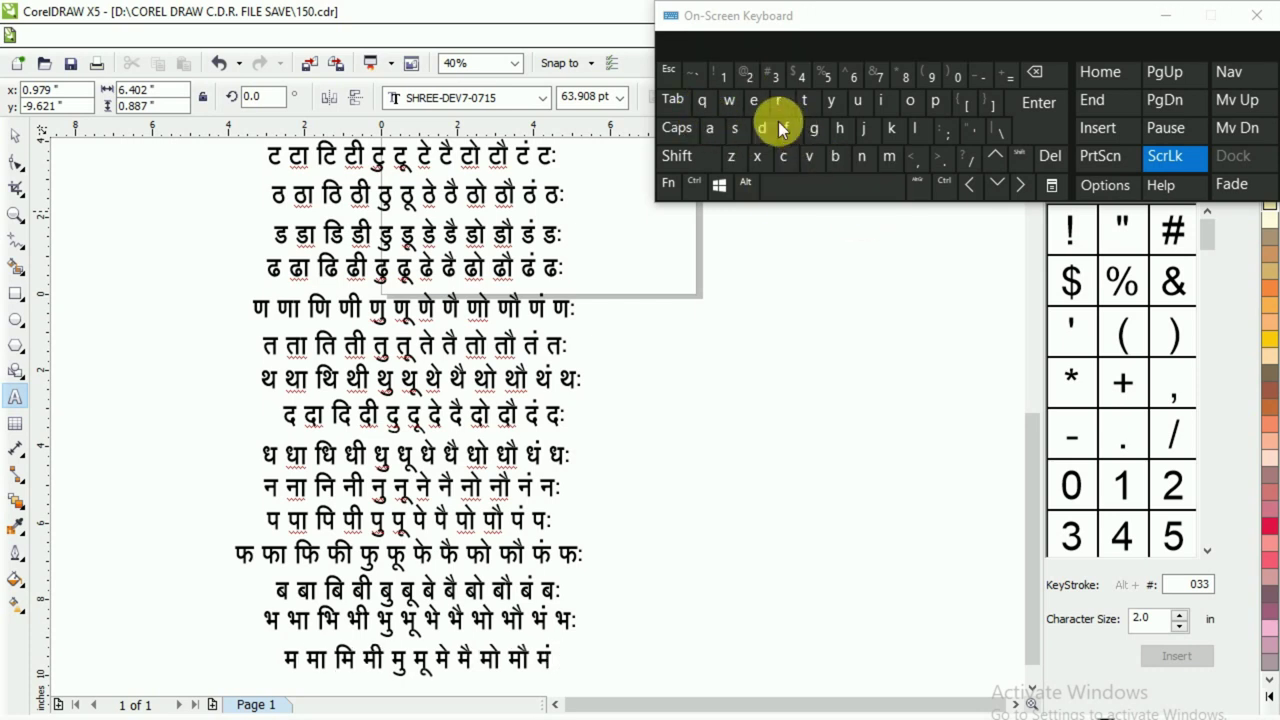
{"action": "left_click", "coordinate": [761, 108]}
{"action": "key", "text": "shift"}
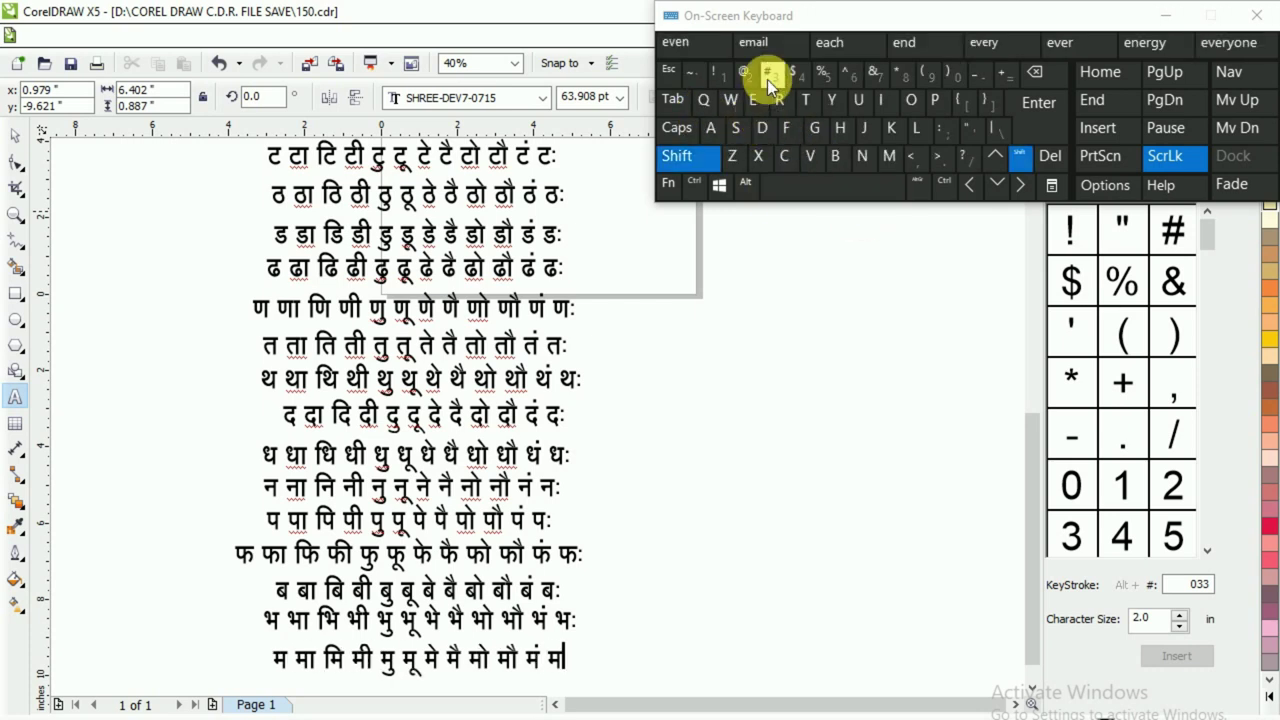
{"action": "left_click", "coordinate": [771, 73]}
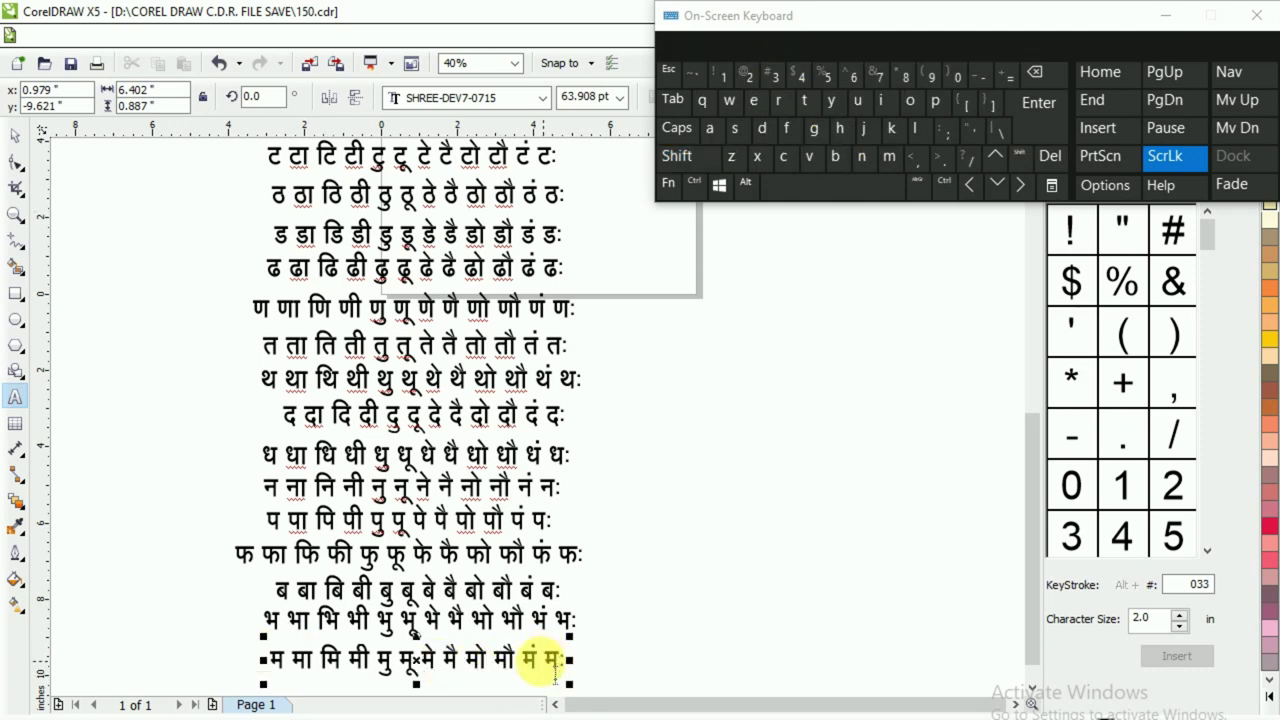
- Place a copy of the finished म row just below it
{"action": "left_click", "coordinate": [15, 134]}
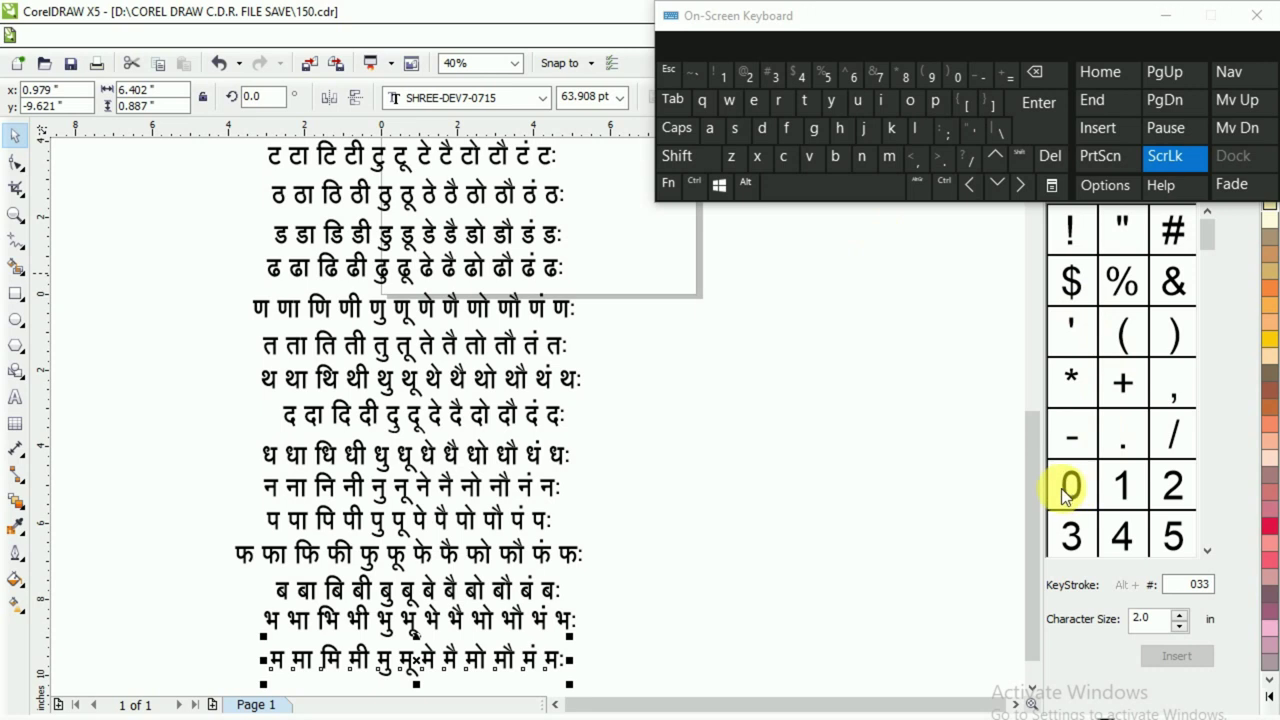
{"action": "scroll", "coordinate": [1033, 469], "scroll_direction": "down", "scroll_amount": 1}
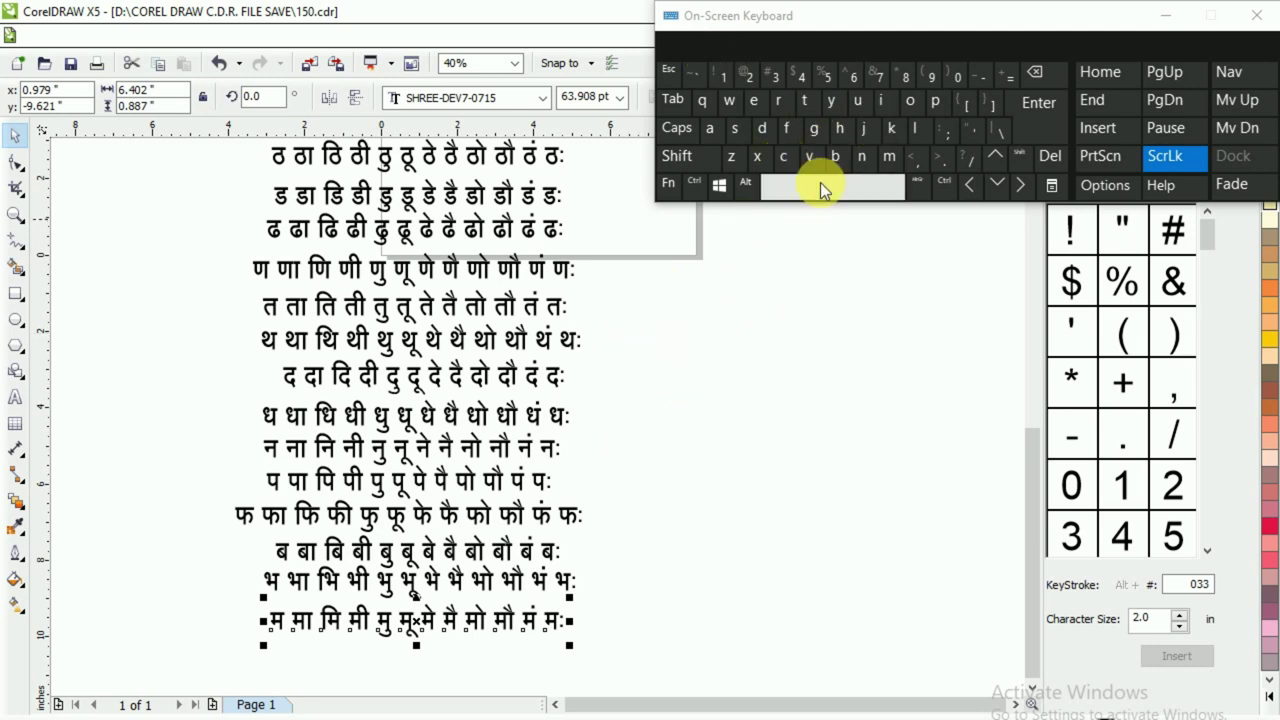
{"action": "left_click_drag", "start_coordinate": [437, 640], "coordinate": [425, 650]}
{"action": "left_click", "coordinate": [483, 681]}
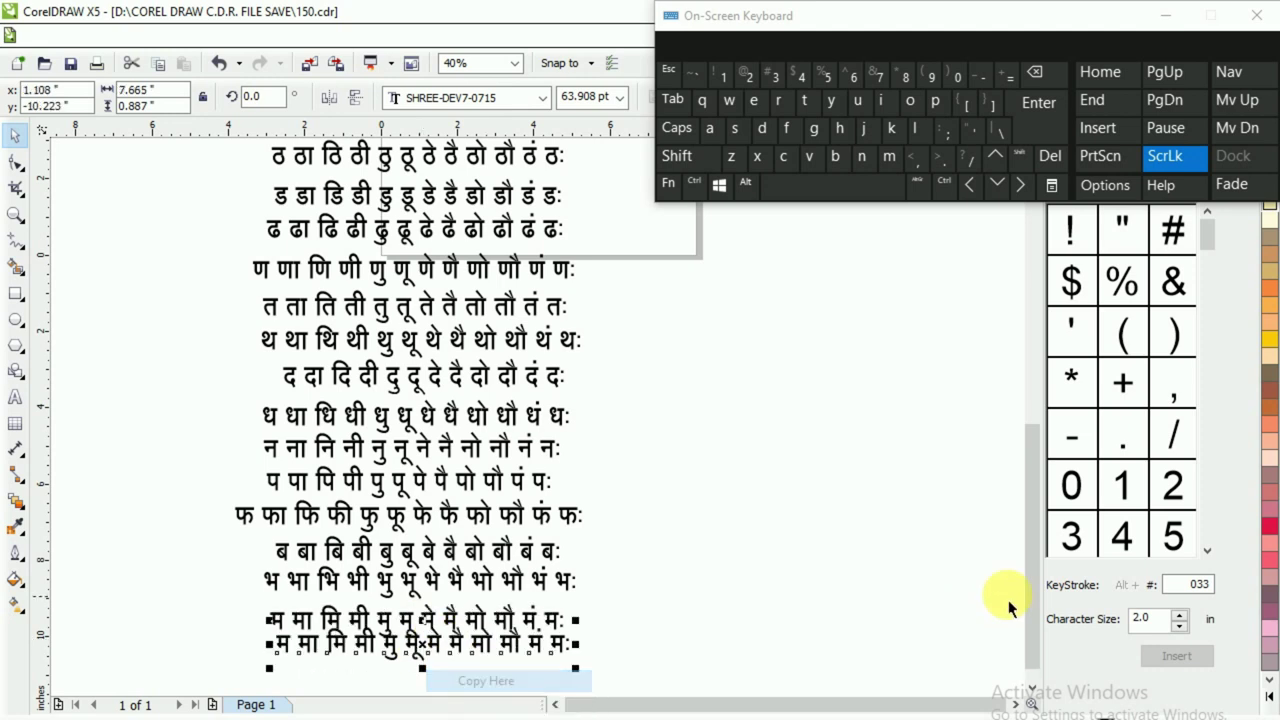
- Check the next letter in the browser's barakhadi chart and move the copied म row slightly lower in CorelDRAW
{"action": "key", "text": "alt+Tab"}
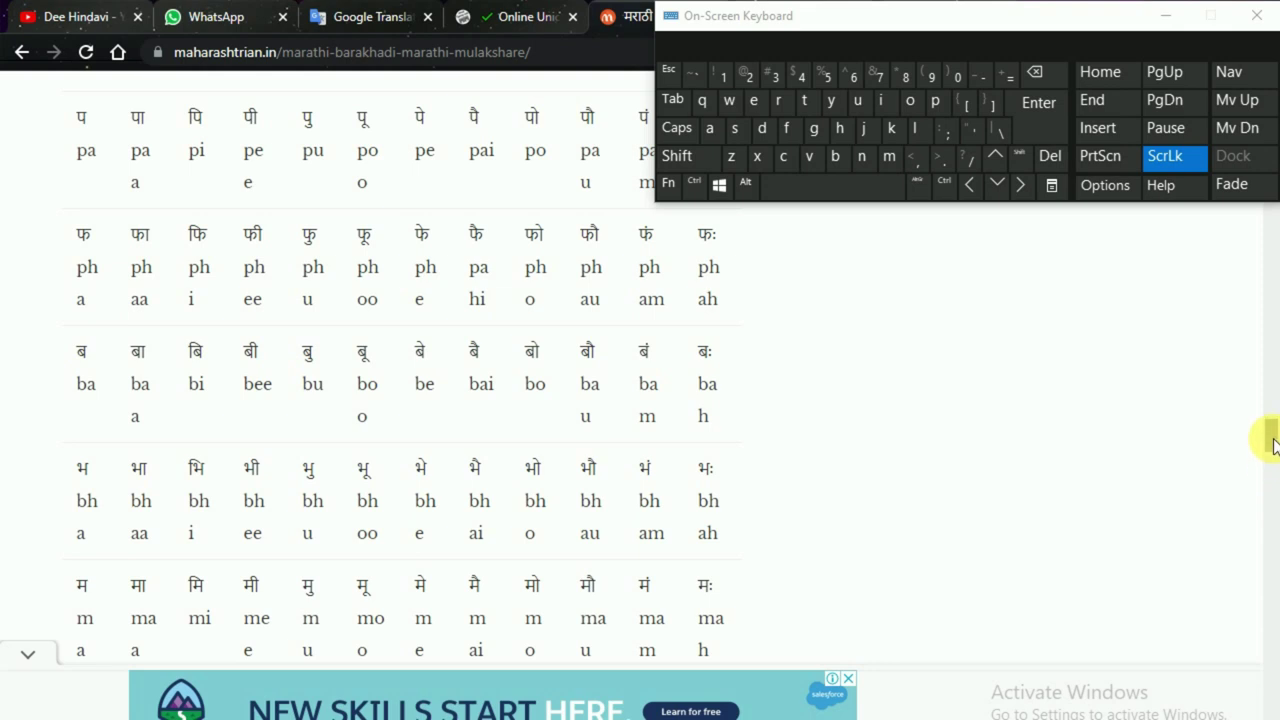
{"action": "scroll", "coordinate": [1275, 455], "scroll_direction": "down", "scroll_amount": 2}
{"action": "scroll", "coordinate": [424, 380], "scroll_direction": "down", "scroll_amount": 3}
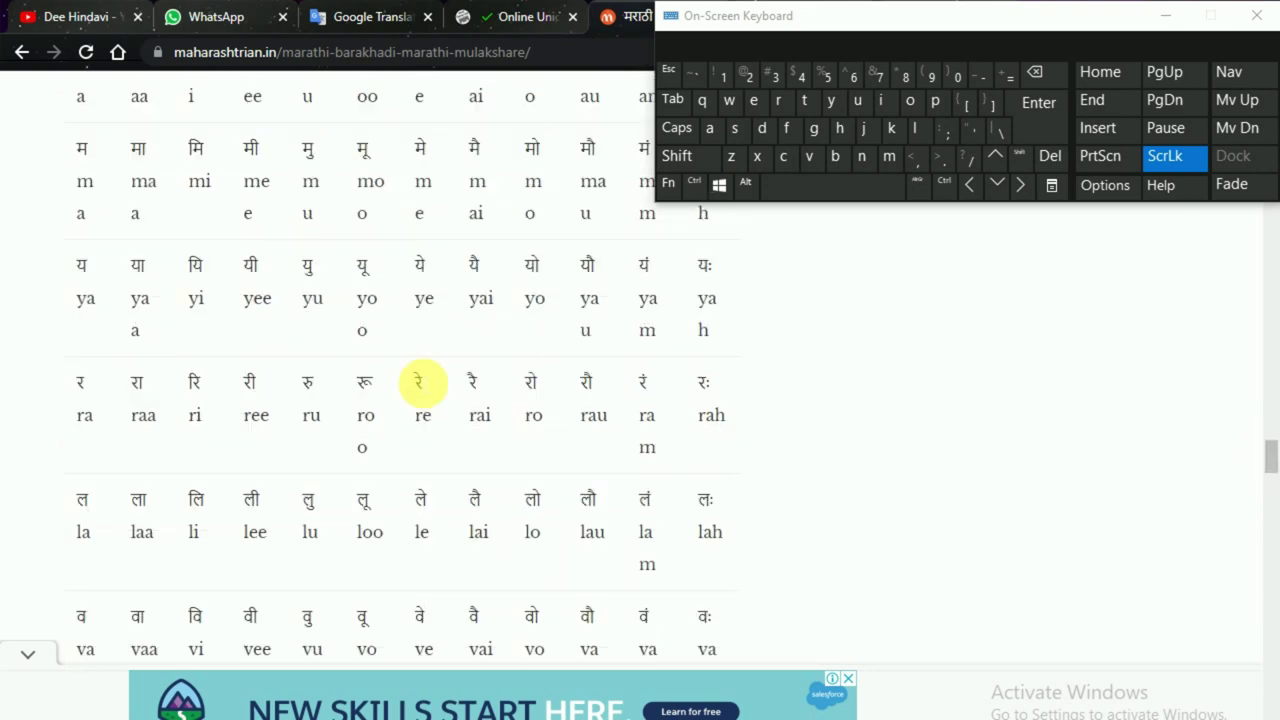
{"action": "key", "text": "alt+Tab"}
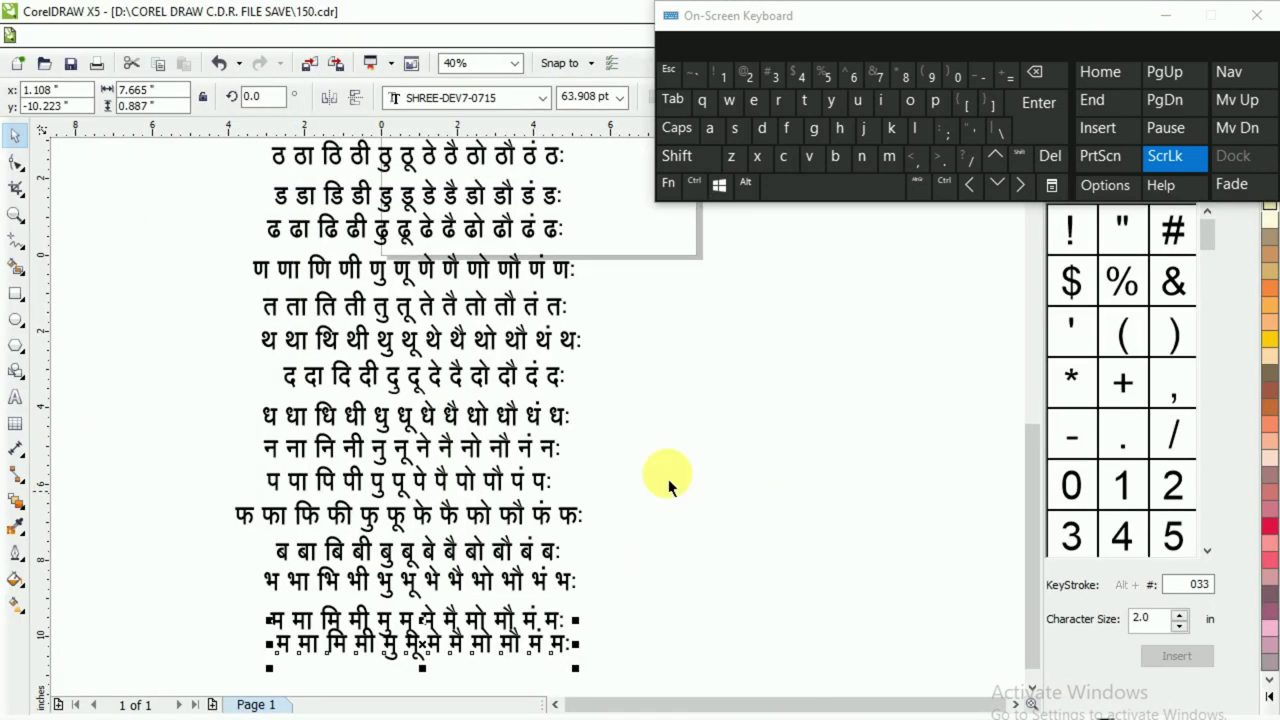
{"action": "left_click", "coordinate": [428, 645]}
{"action": "left_click_drag", "start_coordinate": [428, 645], "coordinate": [425, 651]}
- Replace the copied म row's text with the letter य and a space
{"action": "left_click", "coordinate": [15, 396]}
{"action": "key", "text": "ctrl+a"}
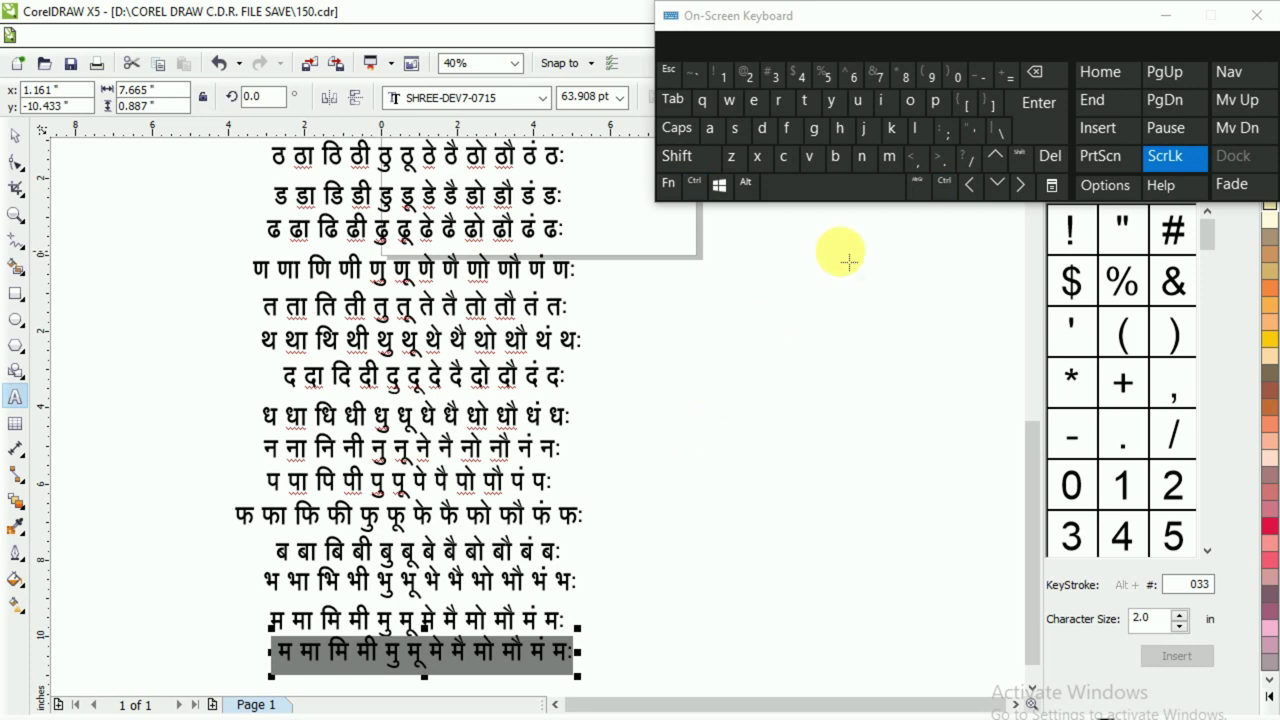
{"action": "left_click", "coordinate": [943, 130]}
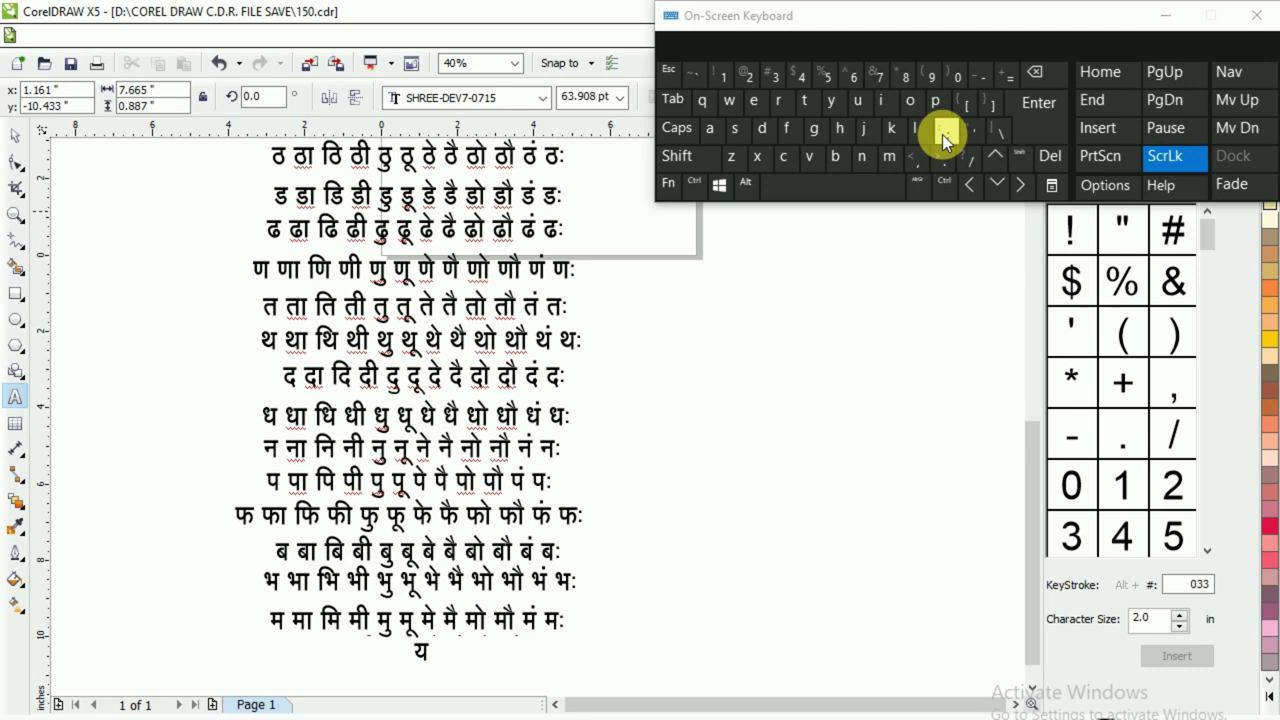
{"action": "left_click", "coordinate": [943, 132], "text": "shift"}
{"action": "key", "text": "BackSpace"}
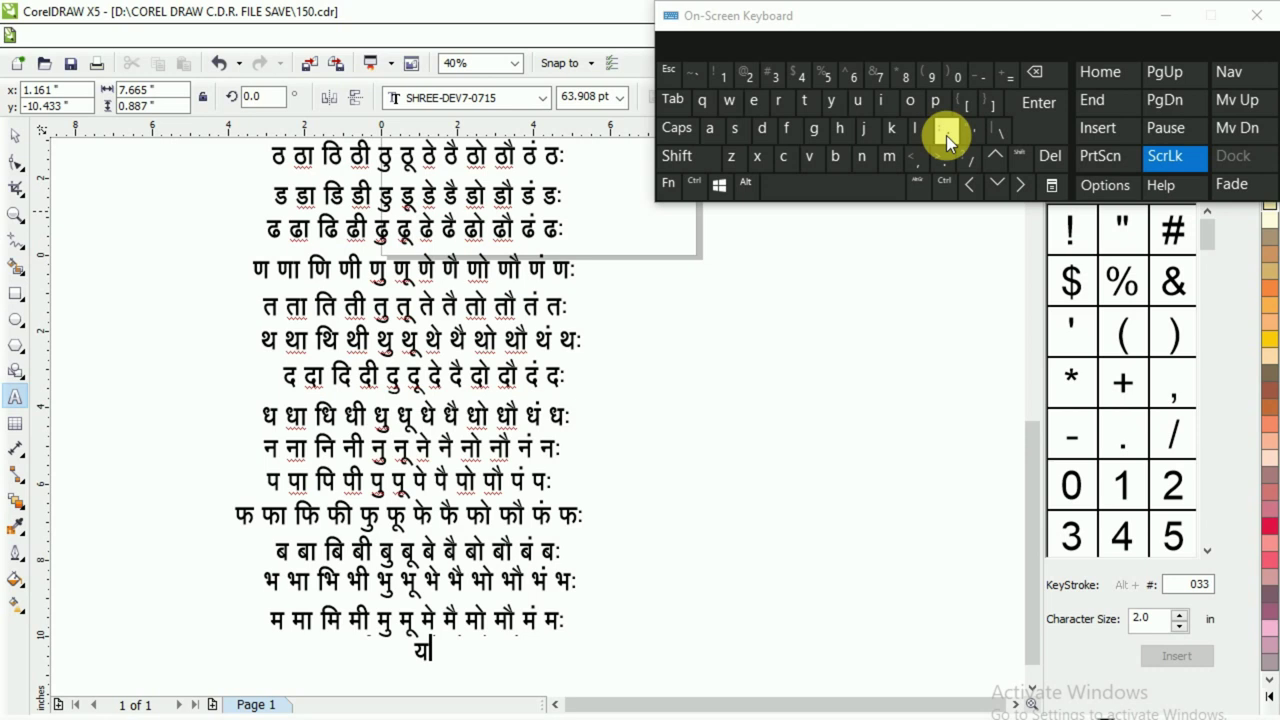
{"action": "key", "text": "BackSpace"}
- Add the syllables या and यि to the य row, each followed by a space
{"action": "left_click", "coordinate": [950, 137]}
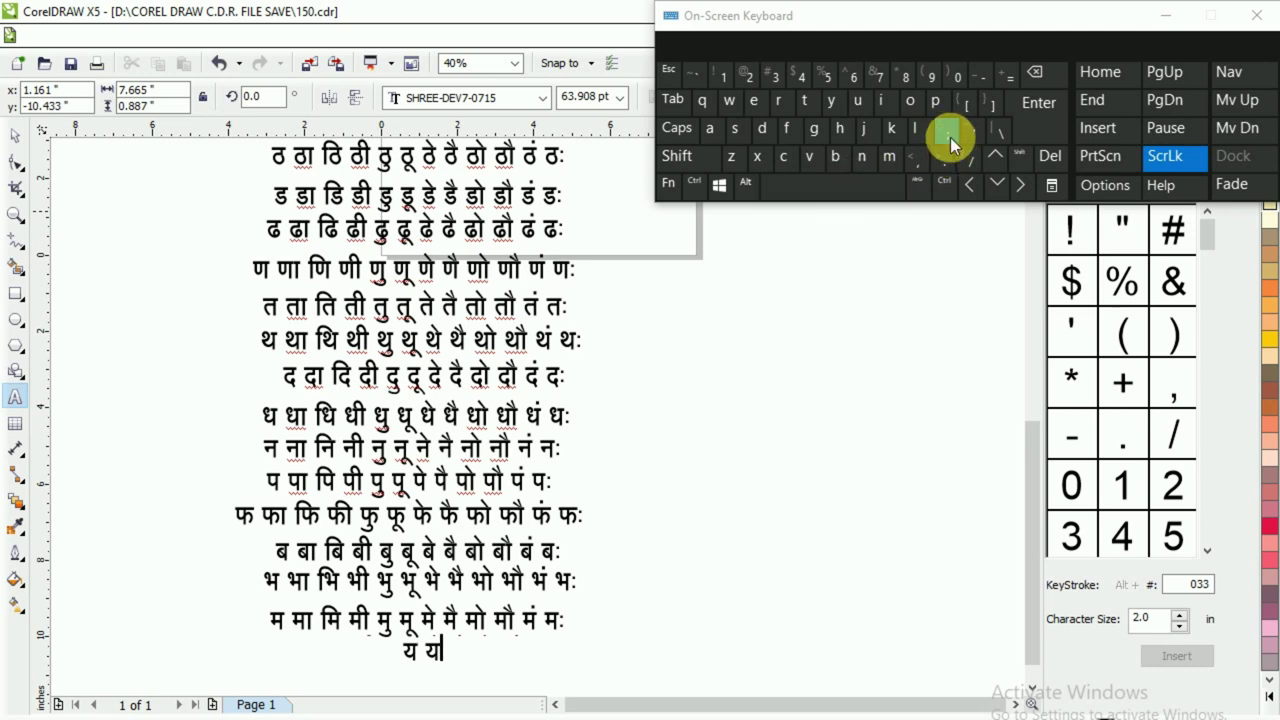
{"action": "left_click", "coordinate": [893, 131]}
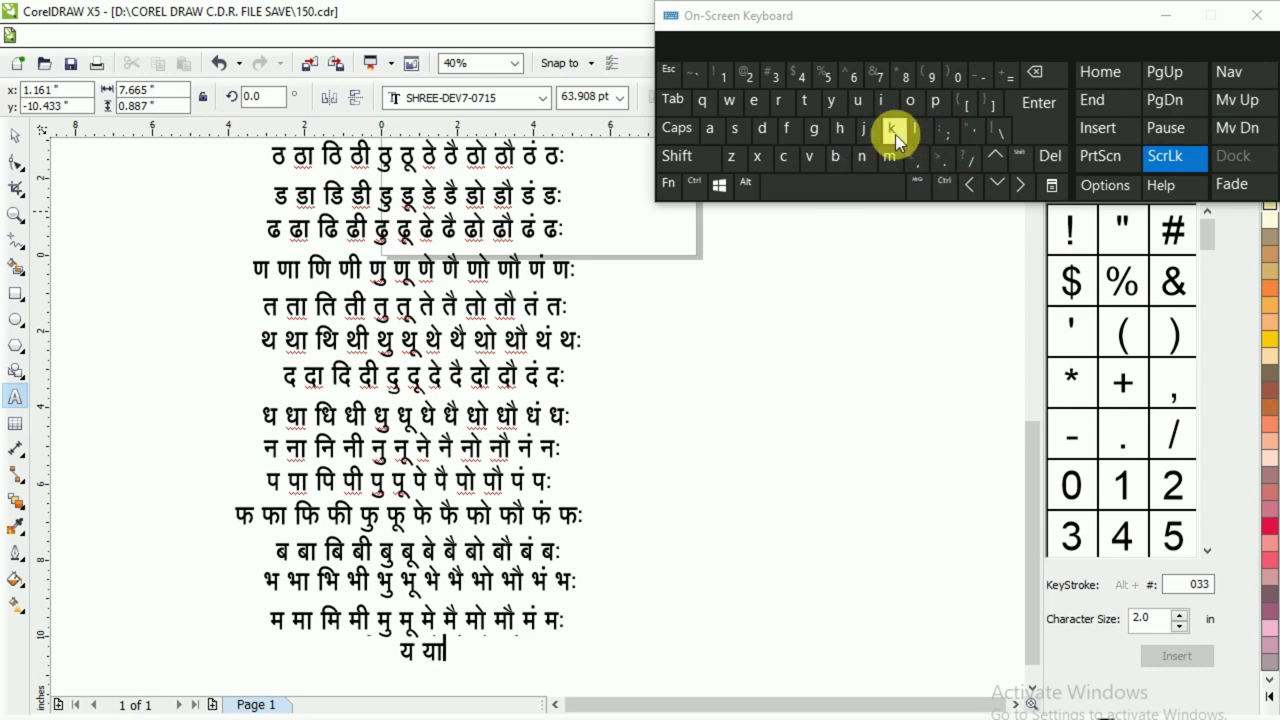
{"action": "left_click", "coordinate": [890, 187]}
{"action": "left_click", "coordinate": [784, 129]}
{"action": "left_click", "coordinate": [940, 131]}
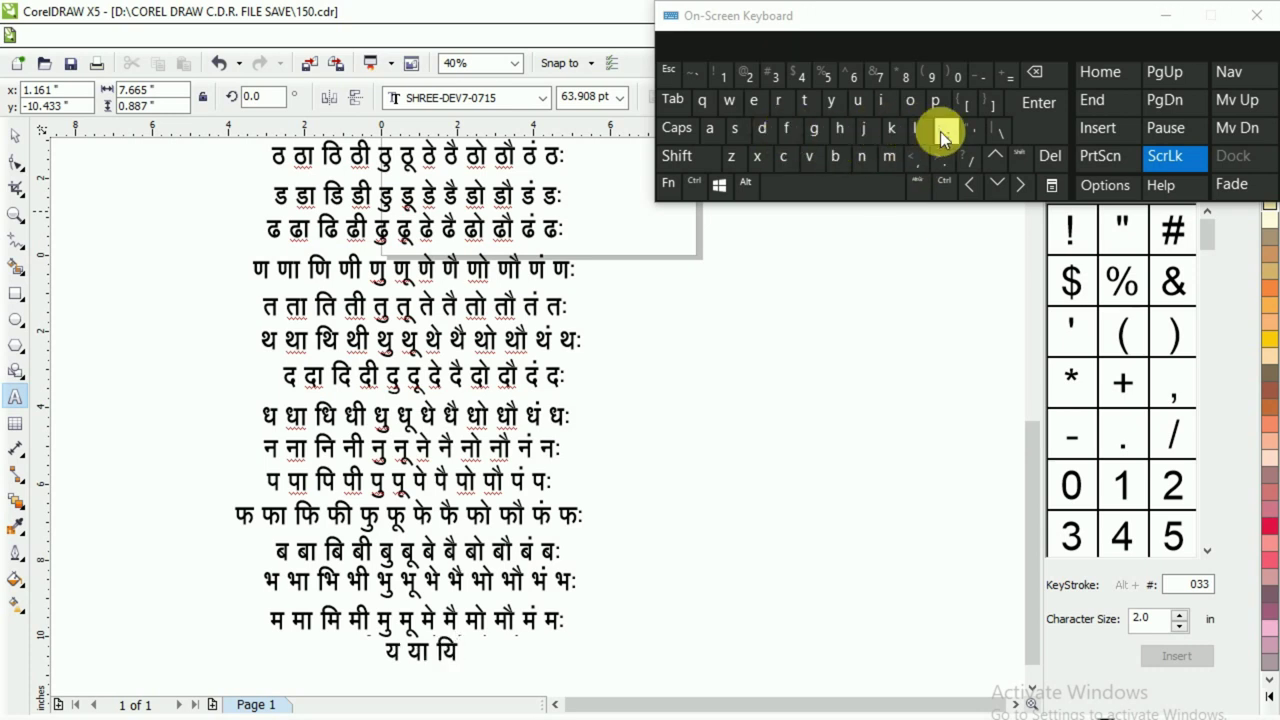
{"action": "left_click", "coordinate": [881, 187]}
- Add the syllables यी and यु to the य row, each followed by a space
{"action": "left_click", "coordinate": [942, 131]}
{"action": "left_click", "coordinate": [843, 132]}
{"action": "left_click", "coordinate": [829, 185]}
{"action": "left_click", "coordinate": [946, 135]}
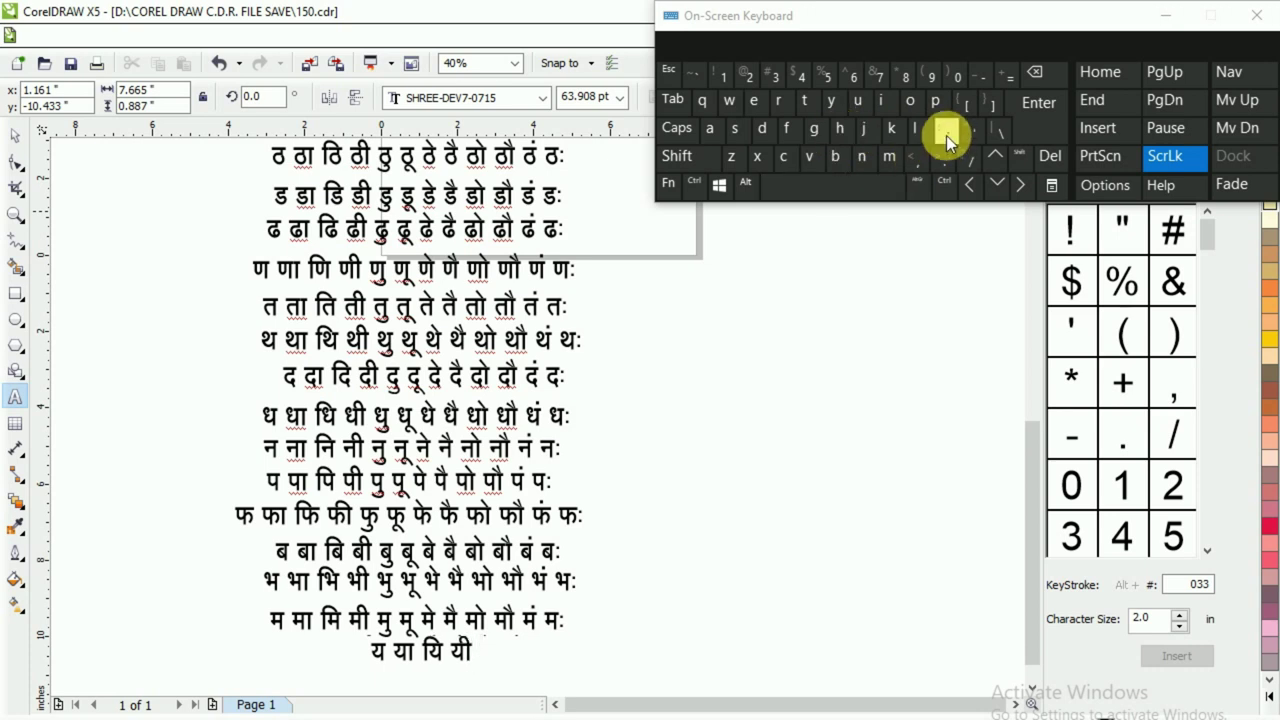
{"action": "left_click", "coordinate": [709, 102]}
{"action": "left_click", "coordinate": [844, 176]}
- Add the syllables यू and ये to the य row, each followed by a space
{"action": "left_click", "coordinate": [942, 130]}
{"action": "left_click", "coordinate": [760, 103]}
{"action": "left_click", "coordinate": [857, 185]}
{"action": "left_click", "coordinate": [946, 135]}
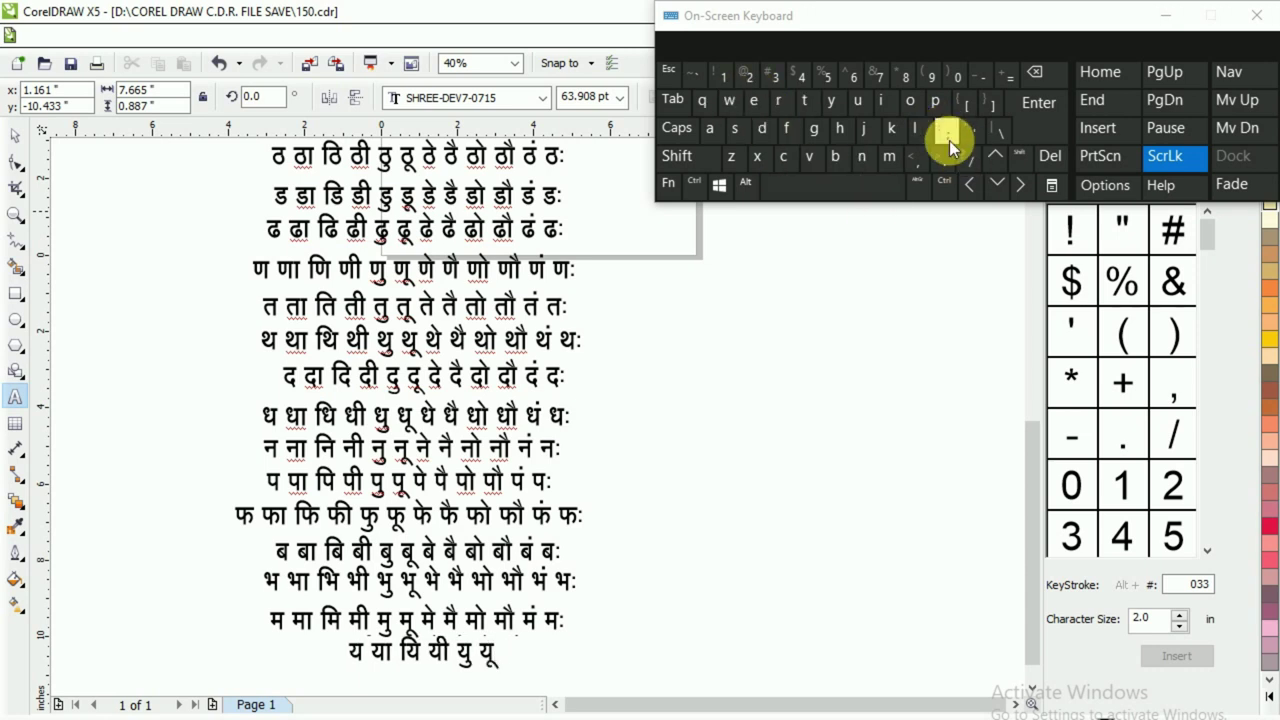
{"action": "left_click", "coordinate": [734, 129]}
{"action": "left_click", "coordinate": [828, 193]}
- Add the syllable यै and a space to the य row
{"action": "left_click", "coordinate": [940, 131]}
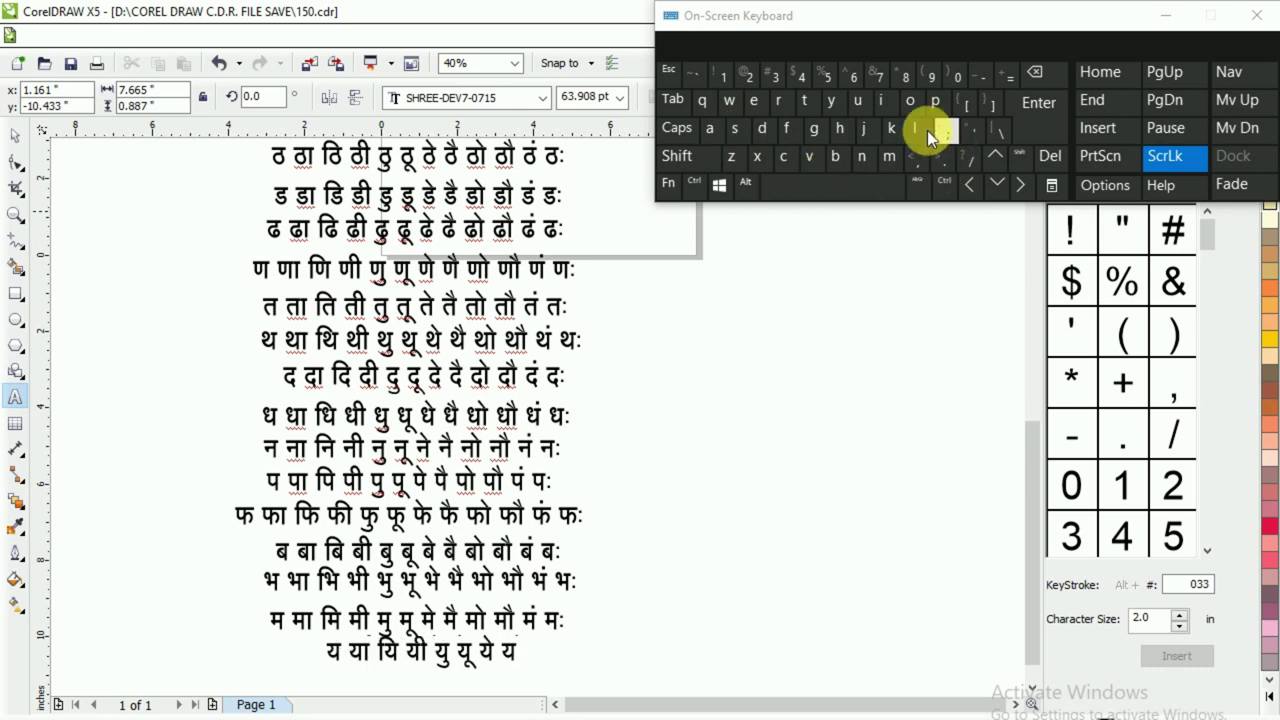
{"action": "left_click", "coordinate": [740, 128], "text": "shift"}
{"action": "left_click", "coordinate": [843, 185]}
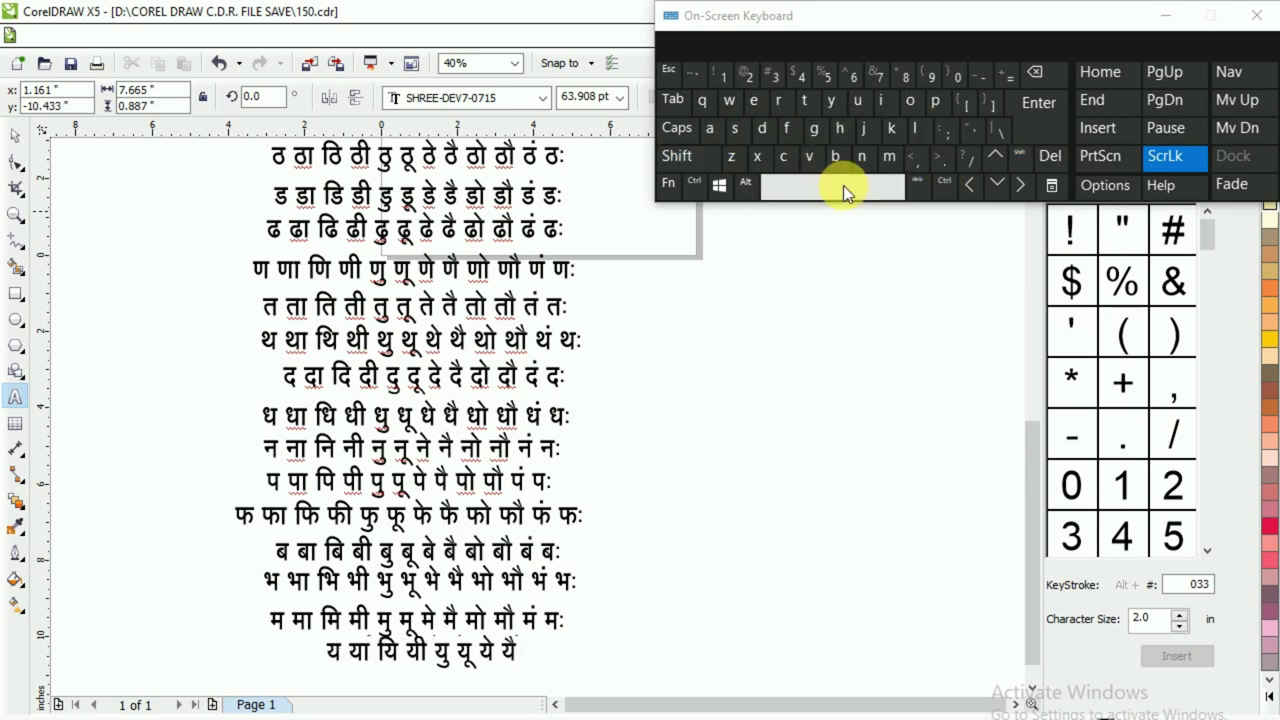
- Add the syllables यो and यौ to the य row, separated by a space
{"action": "left_click", "coordinate": [947, 131]}
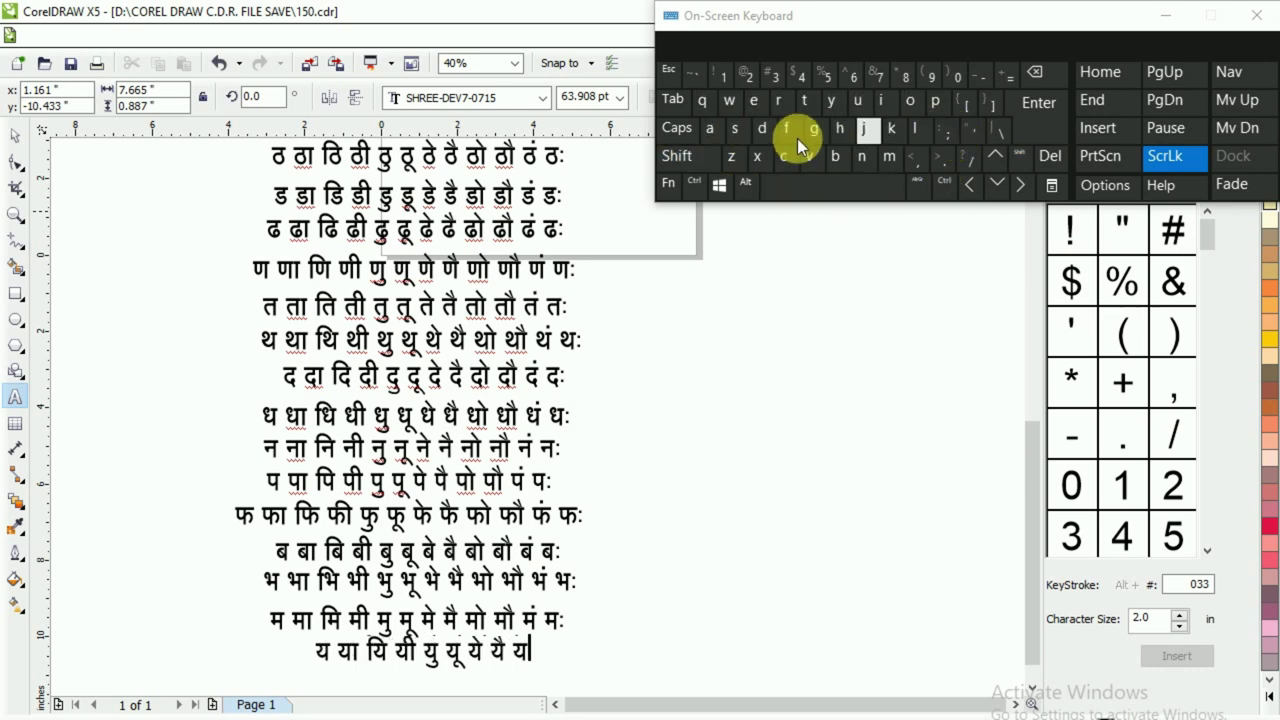
{"action": "left_click", "coordinate": [898, 134]}
{"action": "left_click", "coordinate": [739, 130]}
{"action": "left_click", "coordinate": [878, 188]}
{"action": "left_click", "coordinate": [946, 137]}
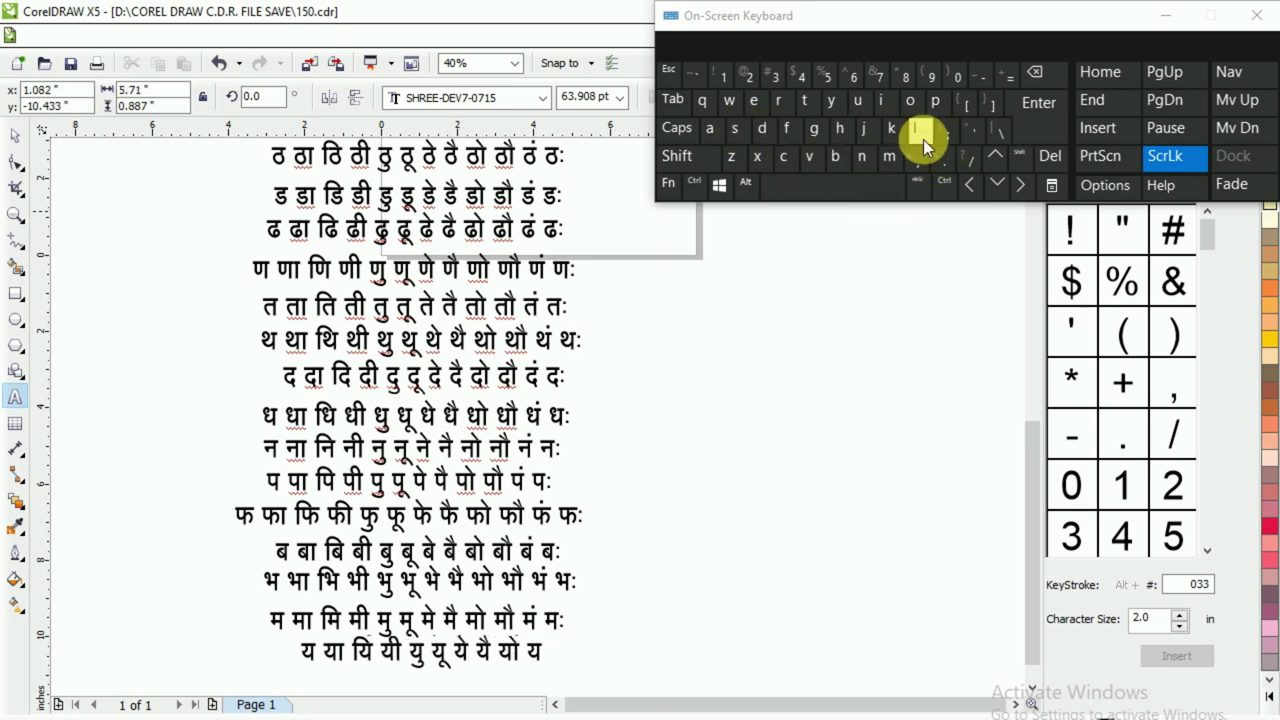
{"action": "left_click", "coordinate": [883, 134]}
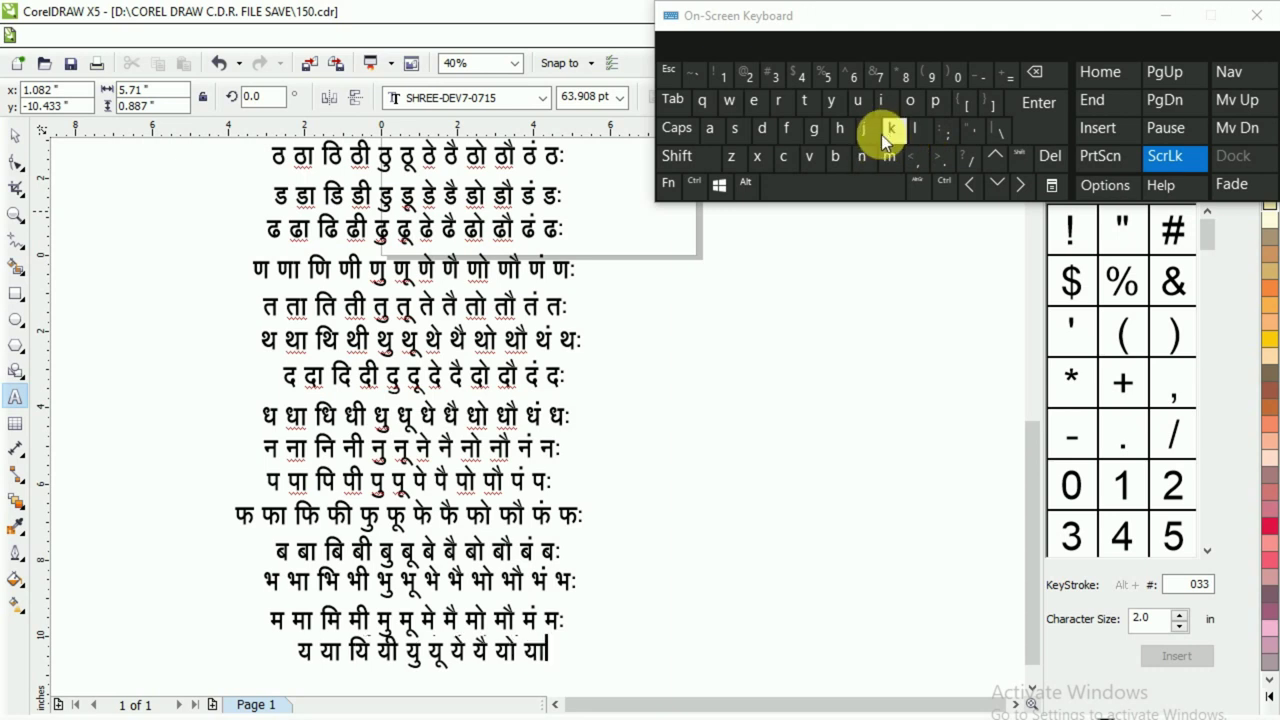
{"action": "left_click", "coordinate": [740, 133], "text": "shift"}
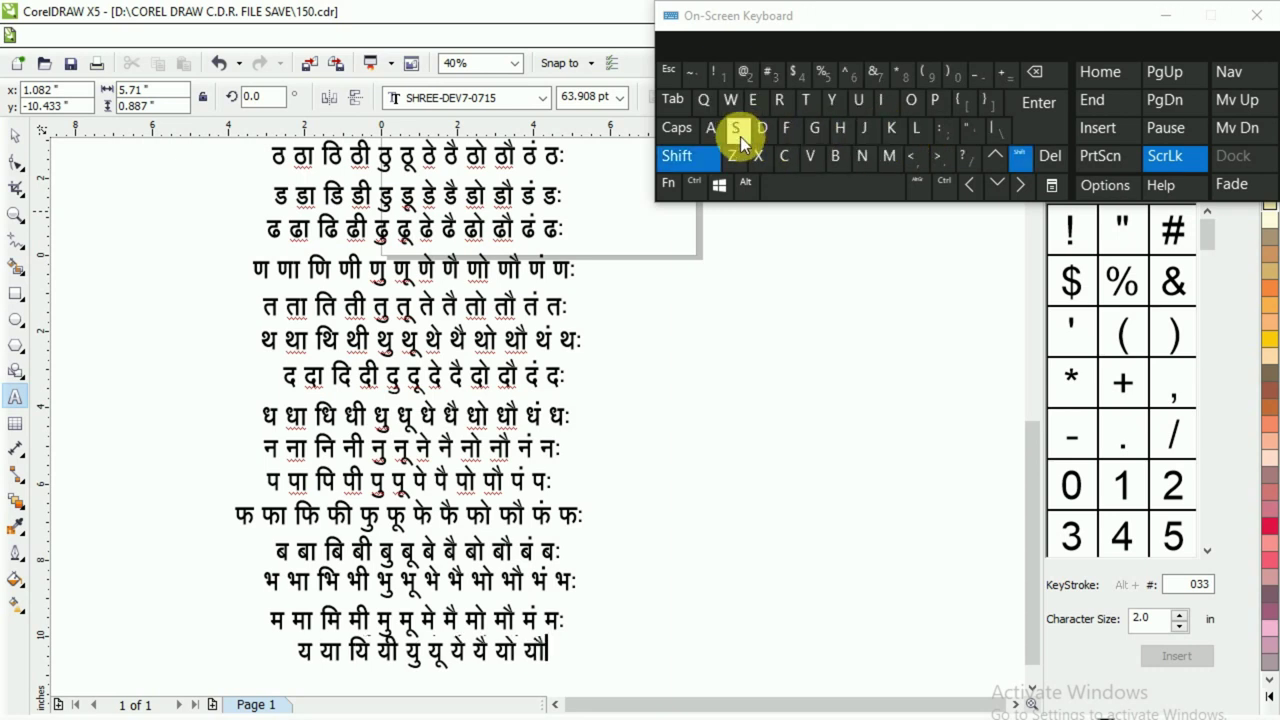
- Finish the य row with the syllables यं and यः, separated by a space
{"action": "left_click", "coordinate": [945, 137]}
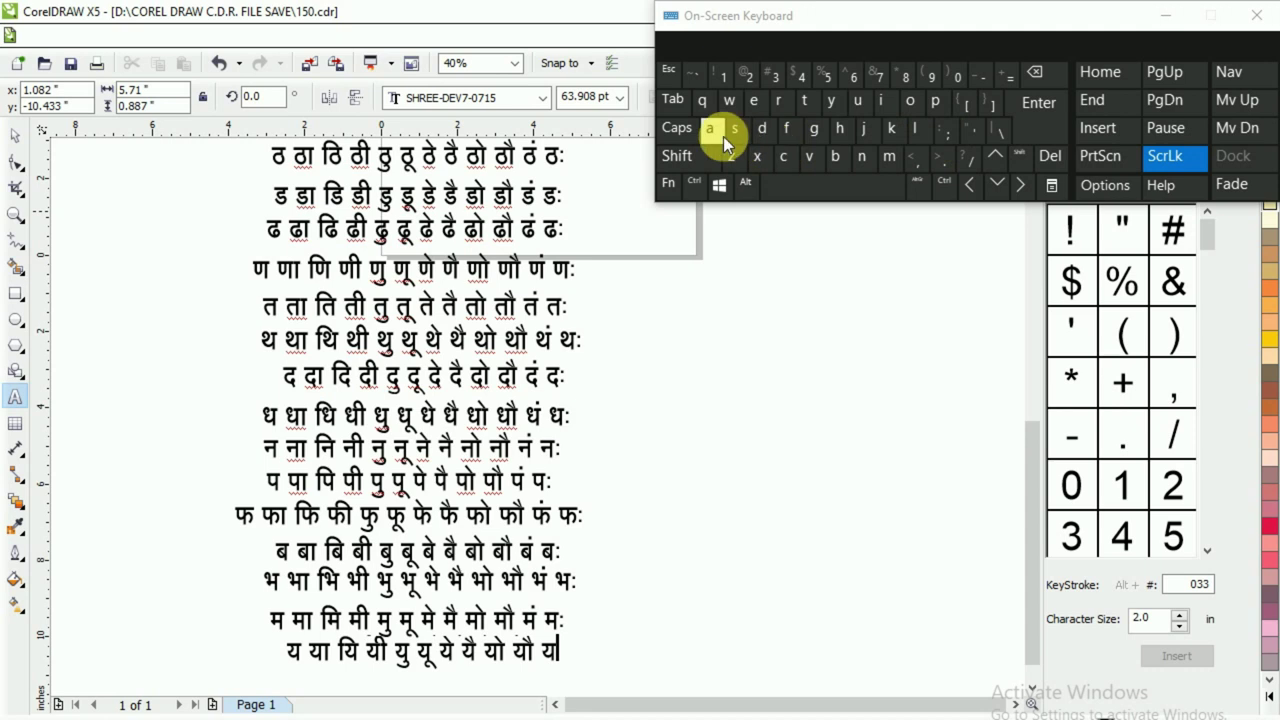
{"action": "left_click", "coordinate": [829, 195]}
{"action": "left_click", "coordinate": [925, 157]}
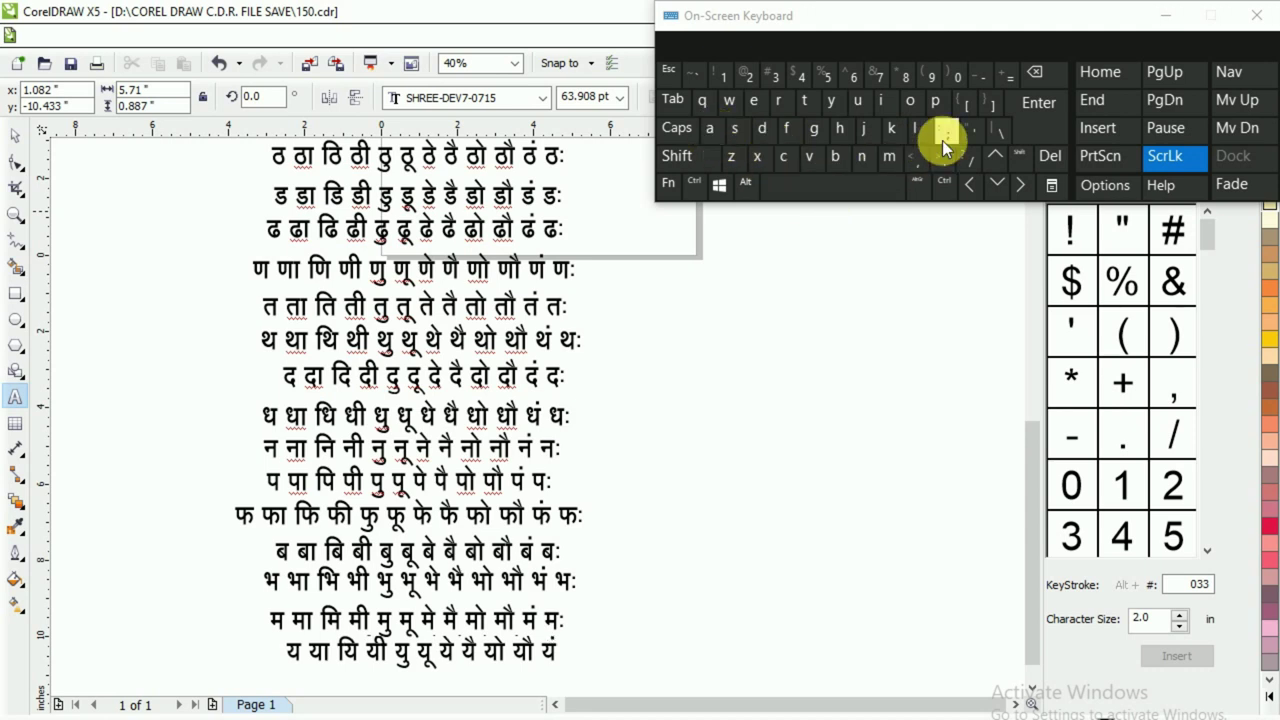
{"action": "left_click", "coordinate": [943, 138]}
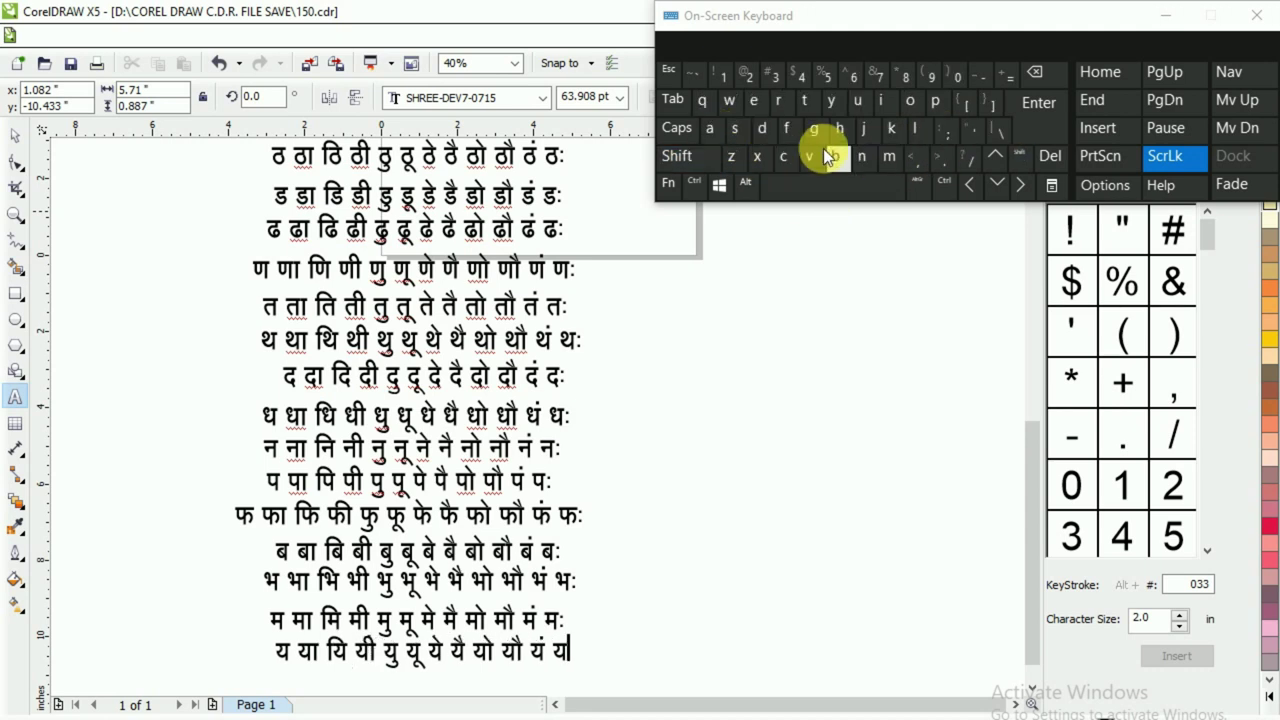
{"action": "key", "text": "shift"}
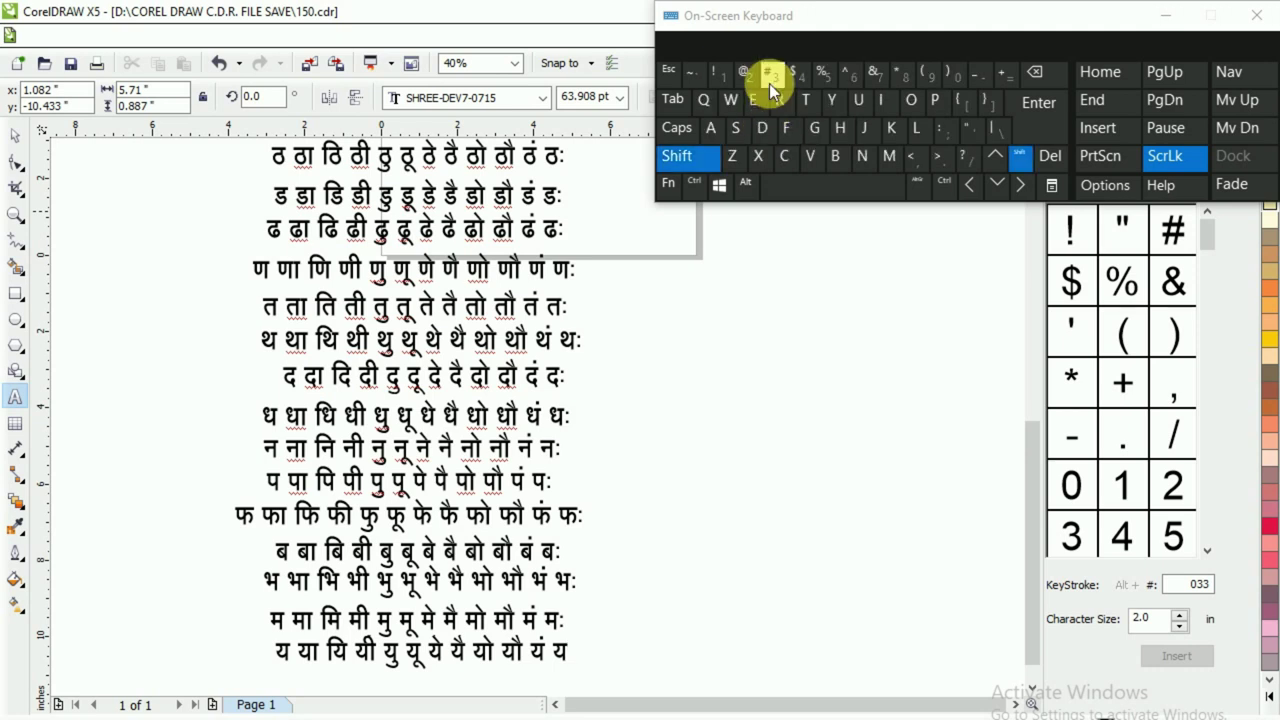
{"action": "left_click", "coordinate": [772, 78]}
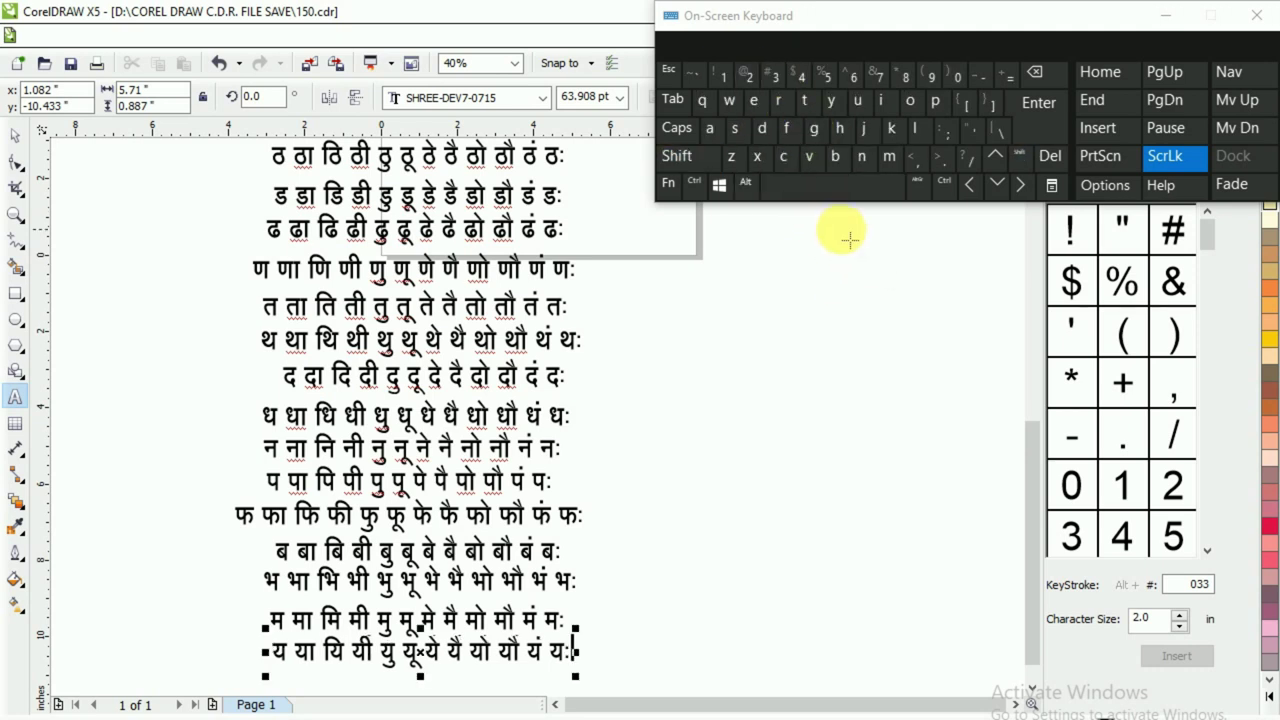
- Duplicate the completed य row directly below itself, centred at about x 1.03 in, y -11.3 in
{"action": "left_click", "coordinate": [15, 134]}
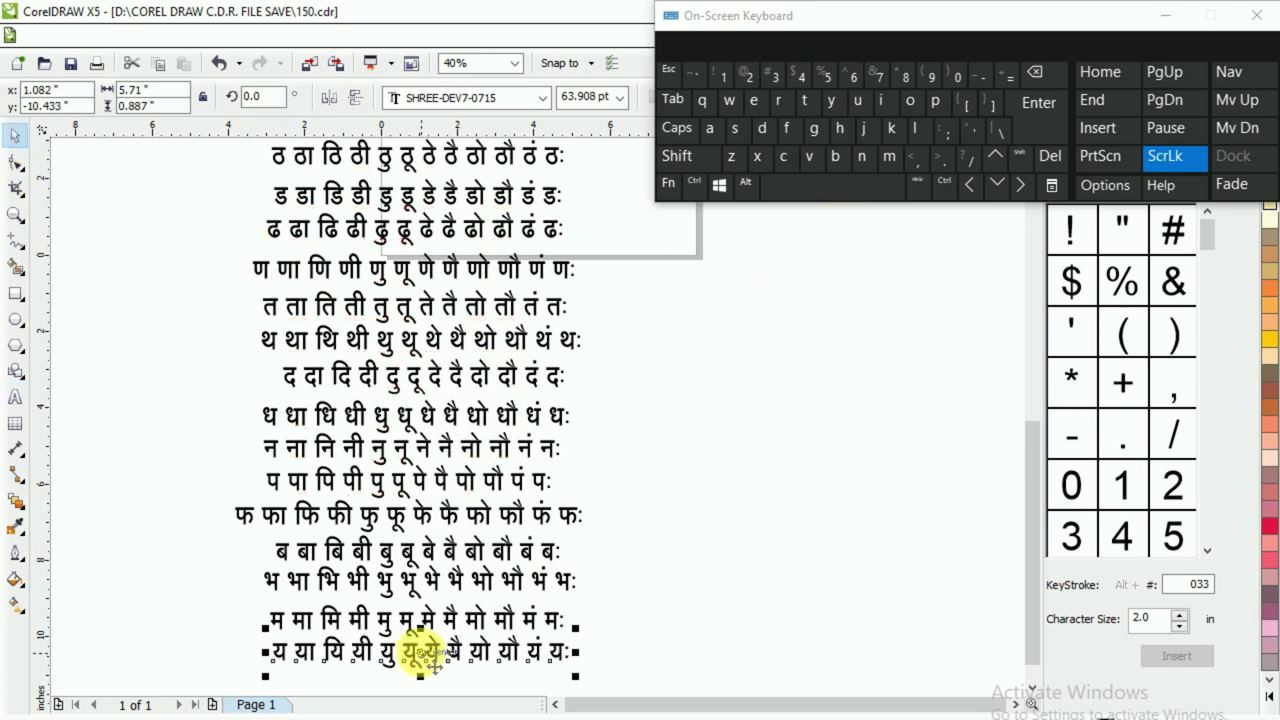
{"action": "scroll", "coordinate": [1029, 566], "scroll_direction": "down", "scroll_amount": 1}
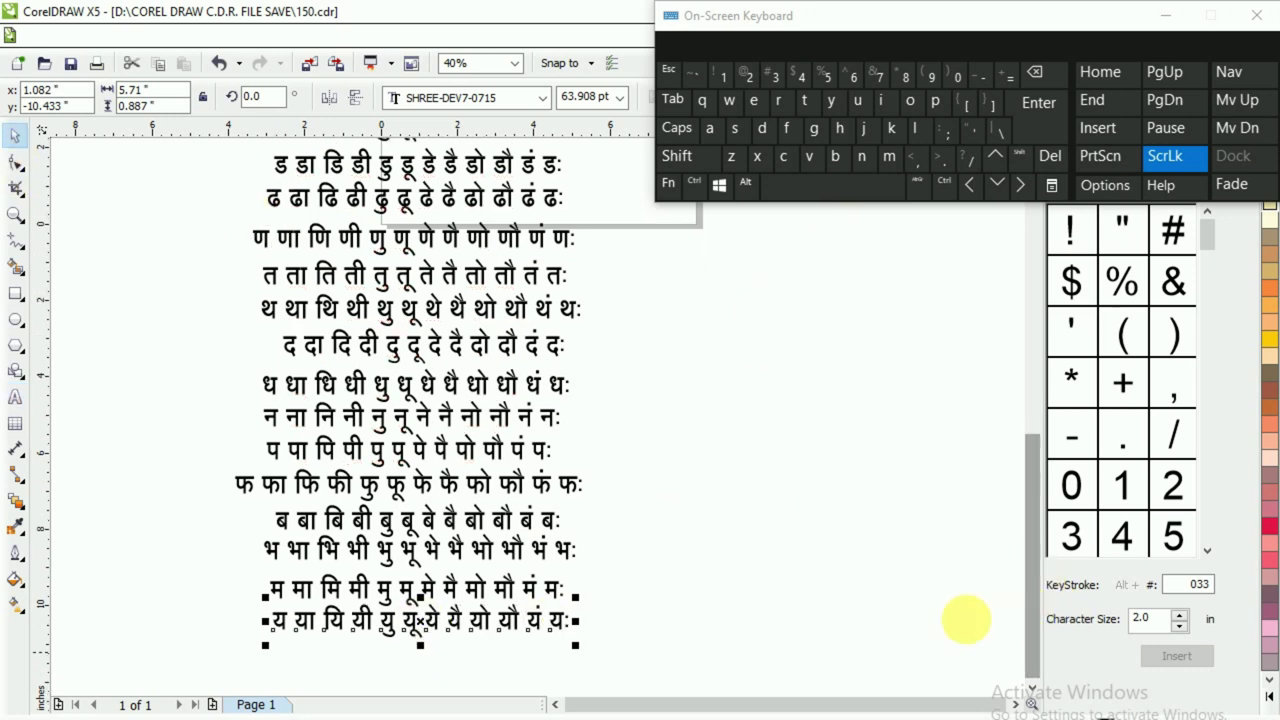
{"action": "mouse_move", "coordinate": [441, 634]}
{"action": "left_mouse_down"}
{"action": "mouse_move", "coordinate": [423, 651]}
{"action": "mouse_move", "coordinate": [423, 686]}
{"action": "mouse_move", "coordinate": [423, 651]}
{"action": "left_mouse_up"}
{"action": "right_click", "coordinate": [423, 651]}
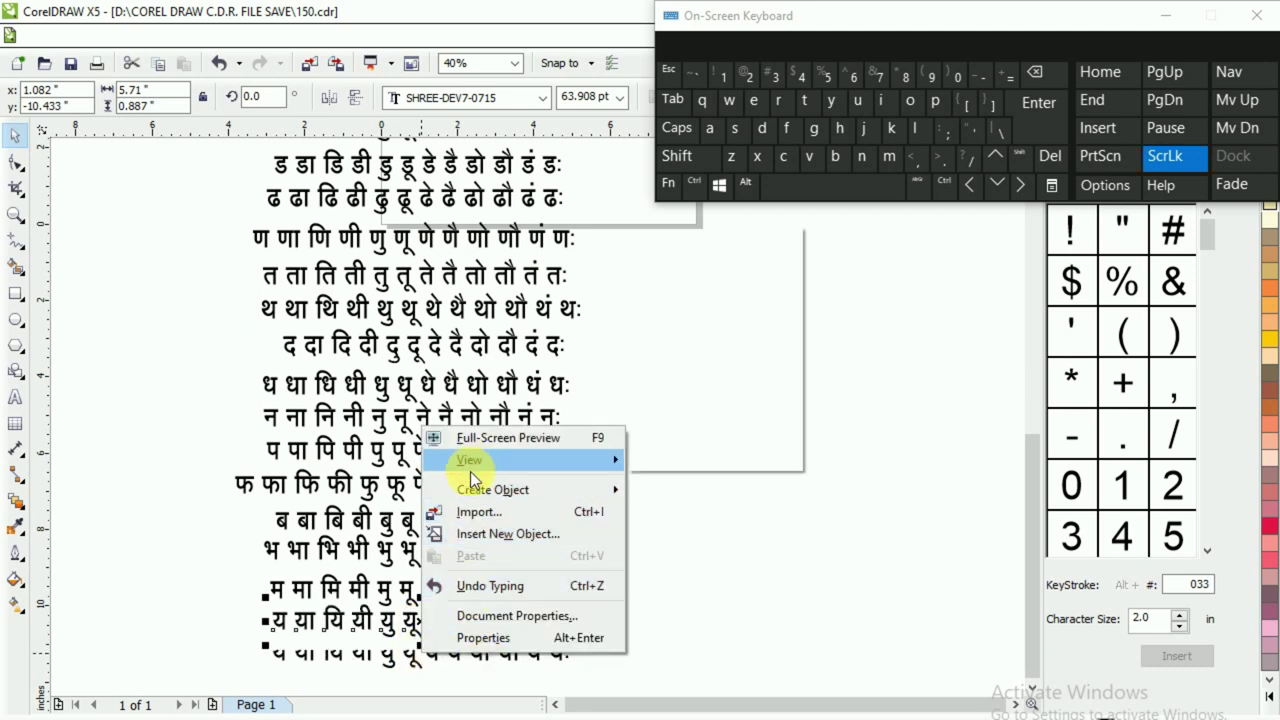
{"action": "left_click_drag", "start_coordinate": [445, 628], "coordinate": [457, 663]}
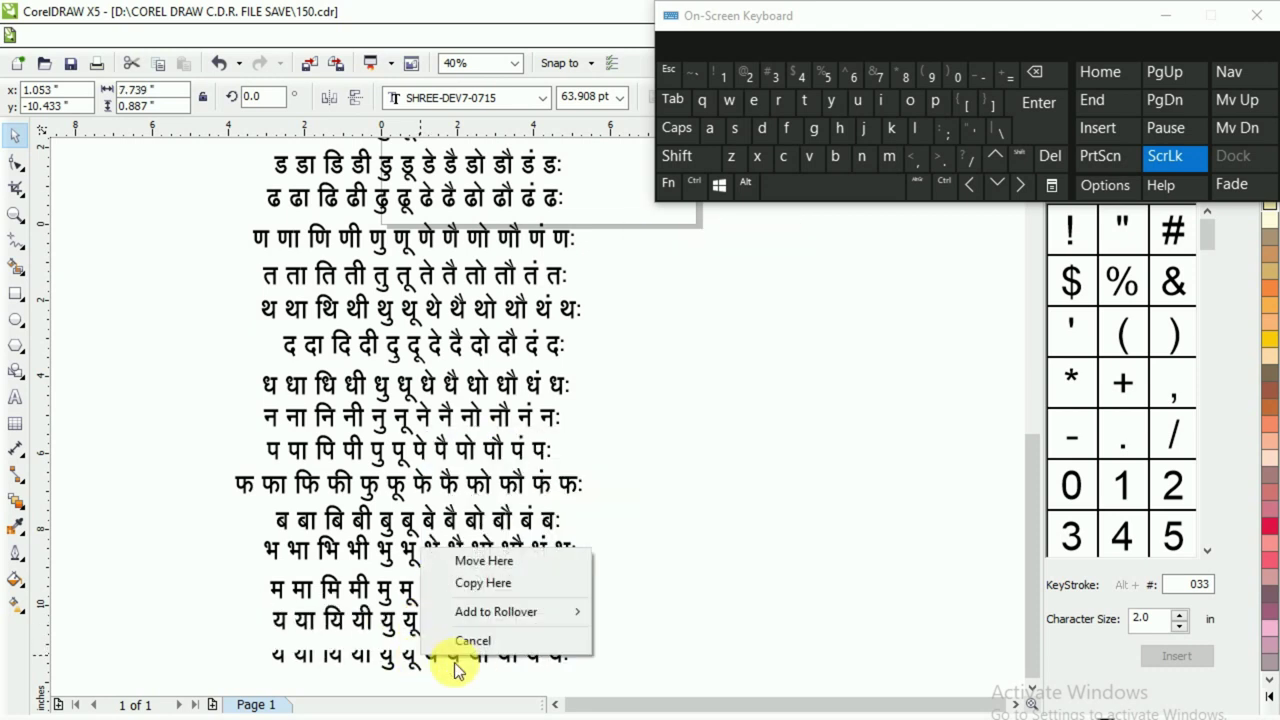
{"action": "left_click", "coordinate": [471, 586]}
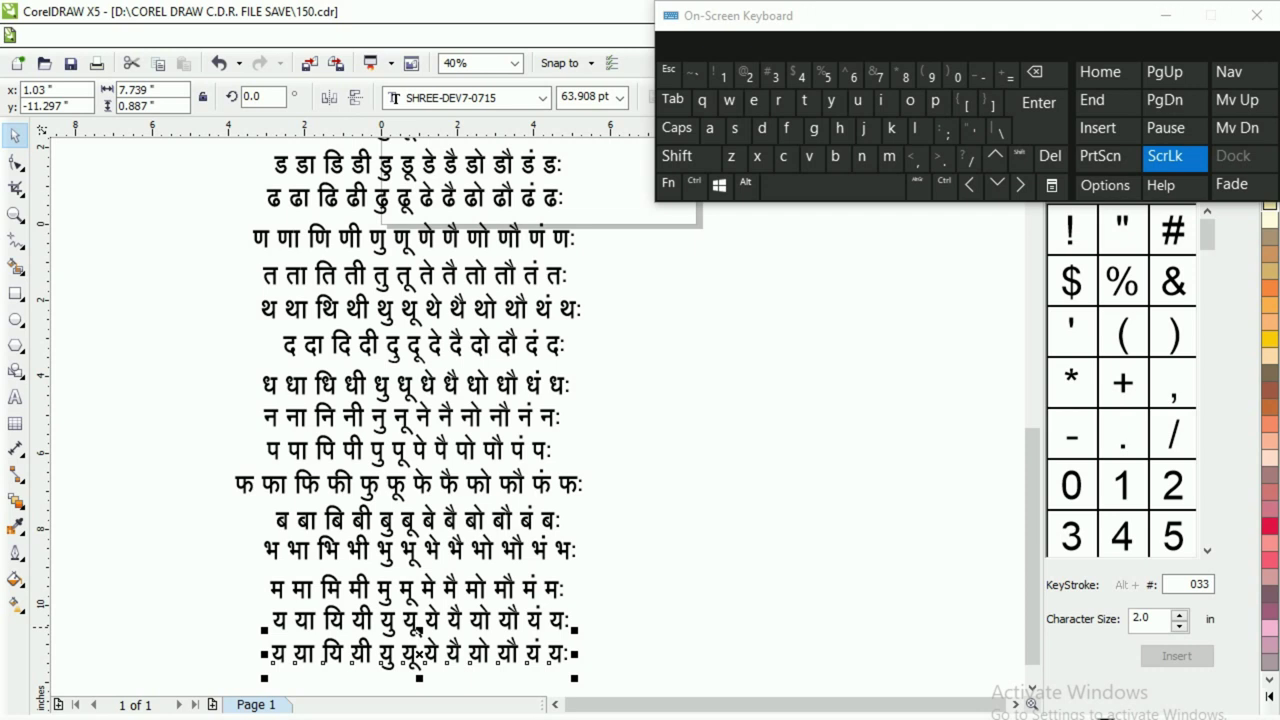
- Check the next row in the browser's barakhadi chart, and back in CorelDRAW replace the duplicated row's text with र and a space
{"action": "key", "text": "alt+Tab"}
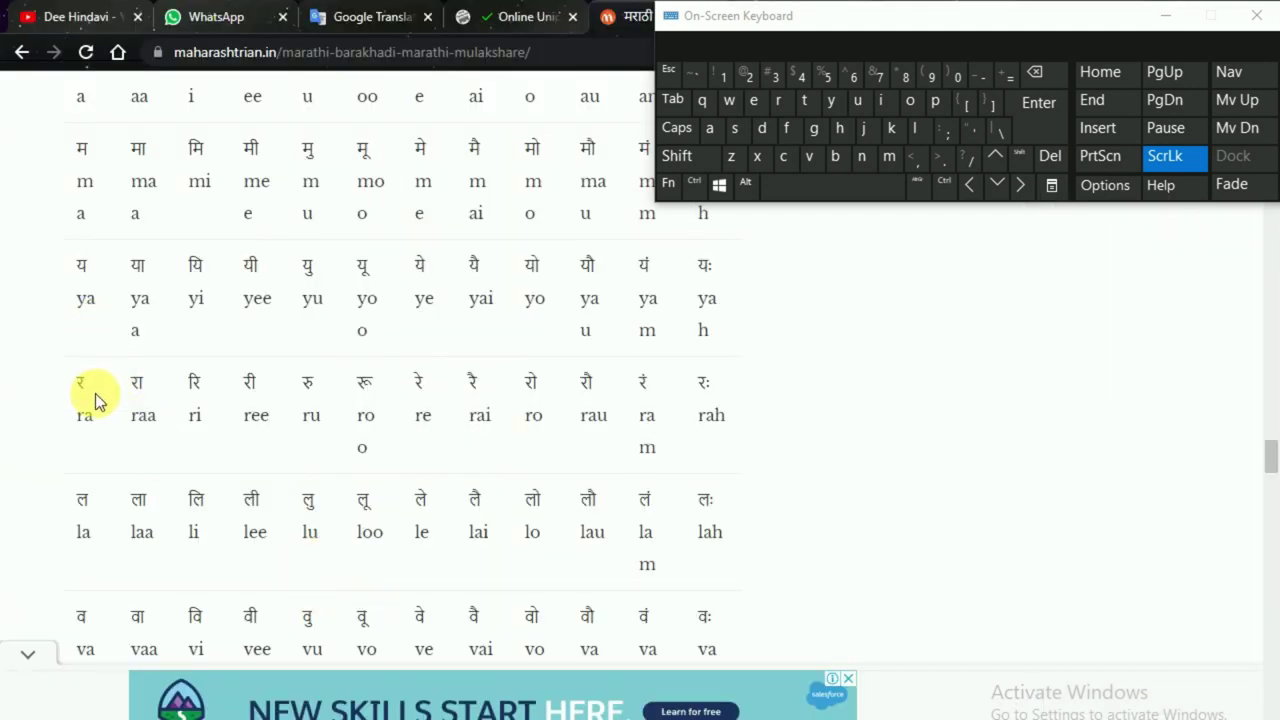
{"action": "key", "text": "alt+Tab"}
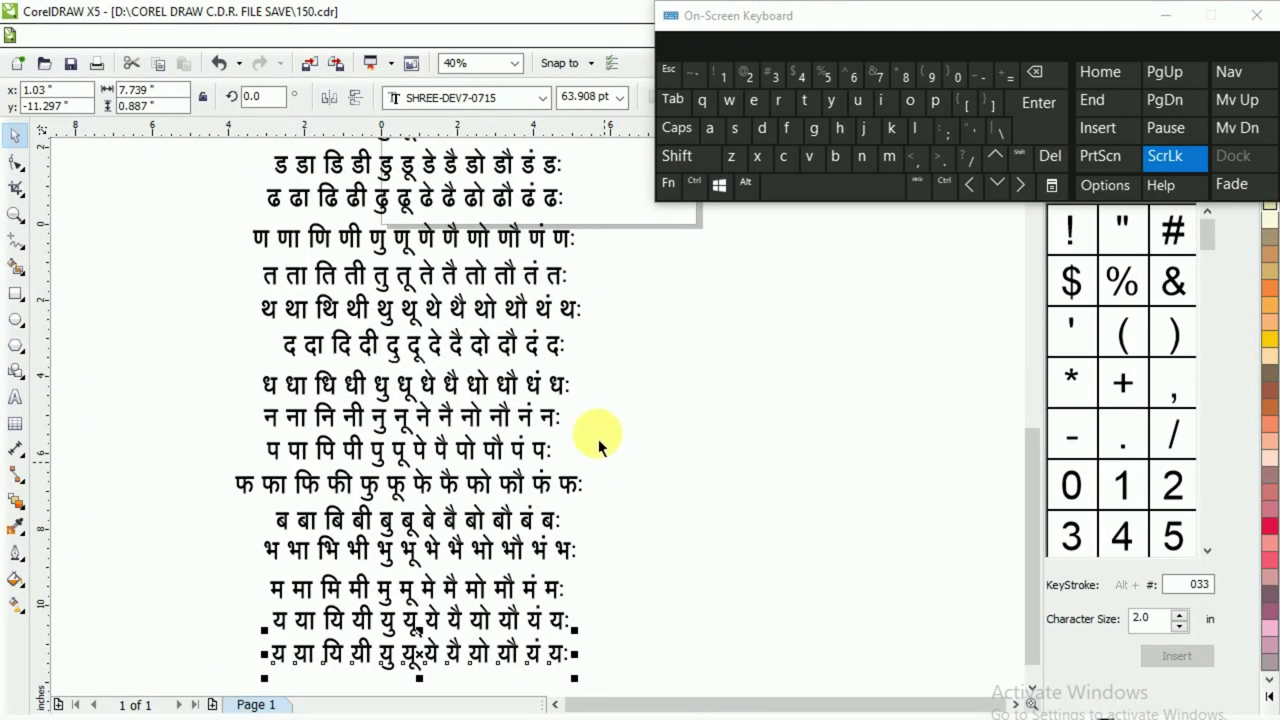
{"action": "left_click", "coordinate": [15, 397]}
{"action": "key", "text": "ctrl+a"}
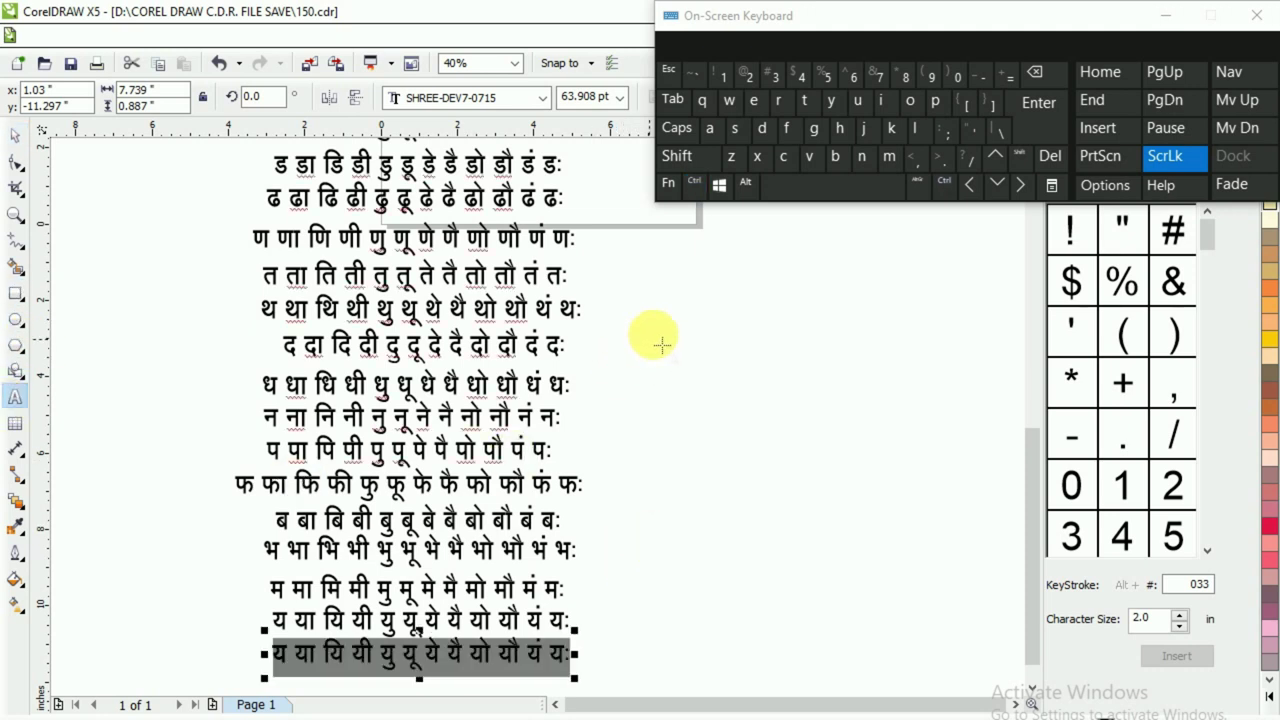
{"action": "left_click", "coordinate": [866, 129]}
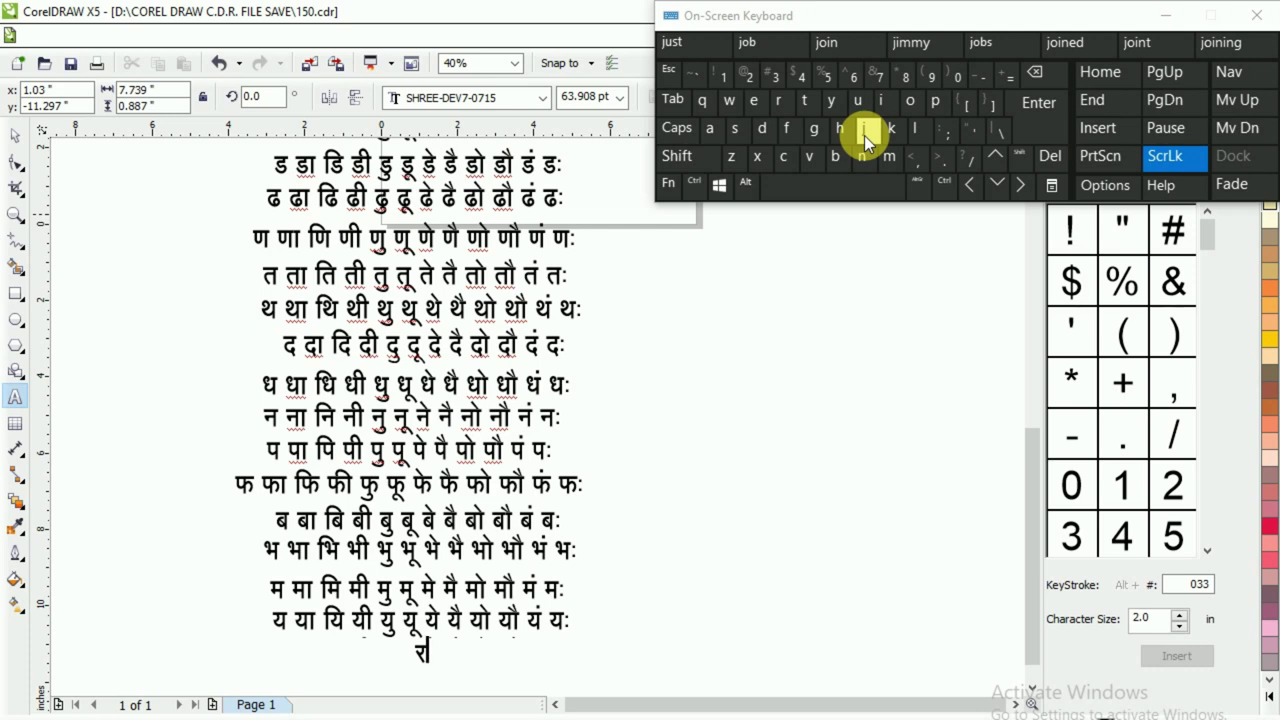
{"action": "left_click", "coordinate": [848, 188]}
- Add the syllables रा and रि to the र row, each followed by a space
{"action": "left_click", "coordinate": [867, 132]}
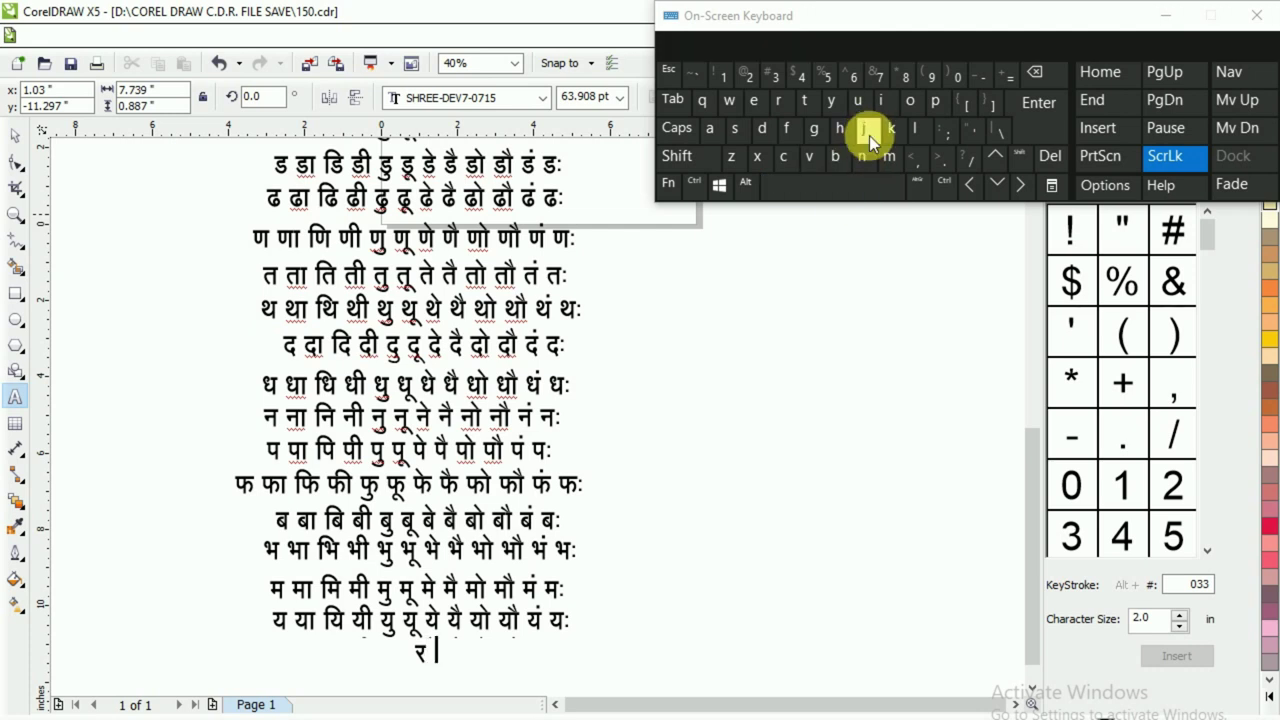
{"action": "left_click", "coordinate": [889, 131]}
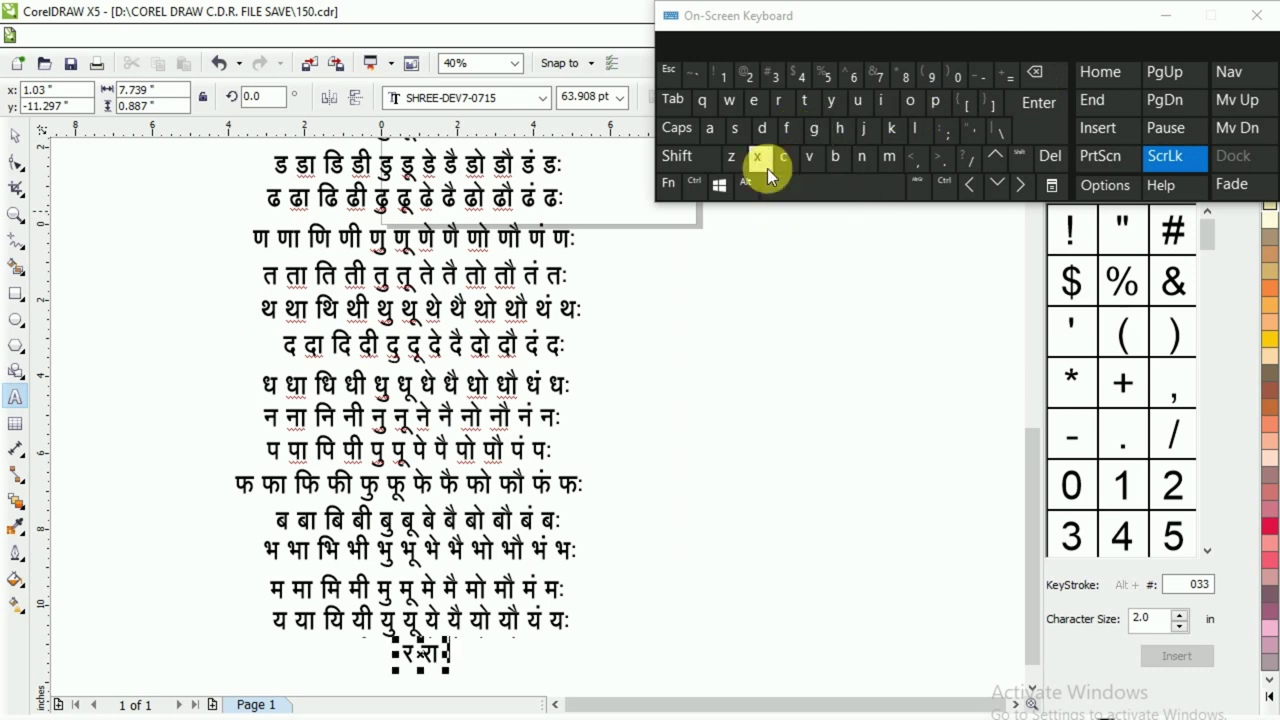
{"action": "left_click", "coordinate": [793, 140]}
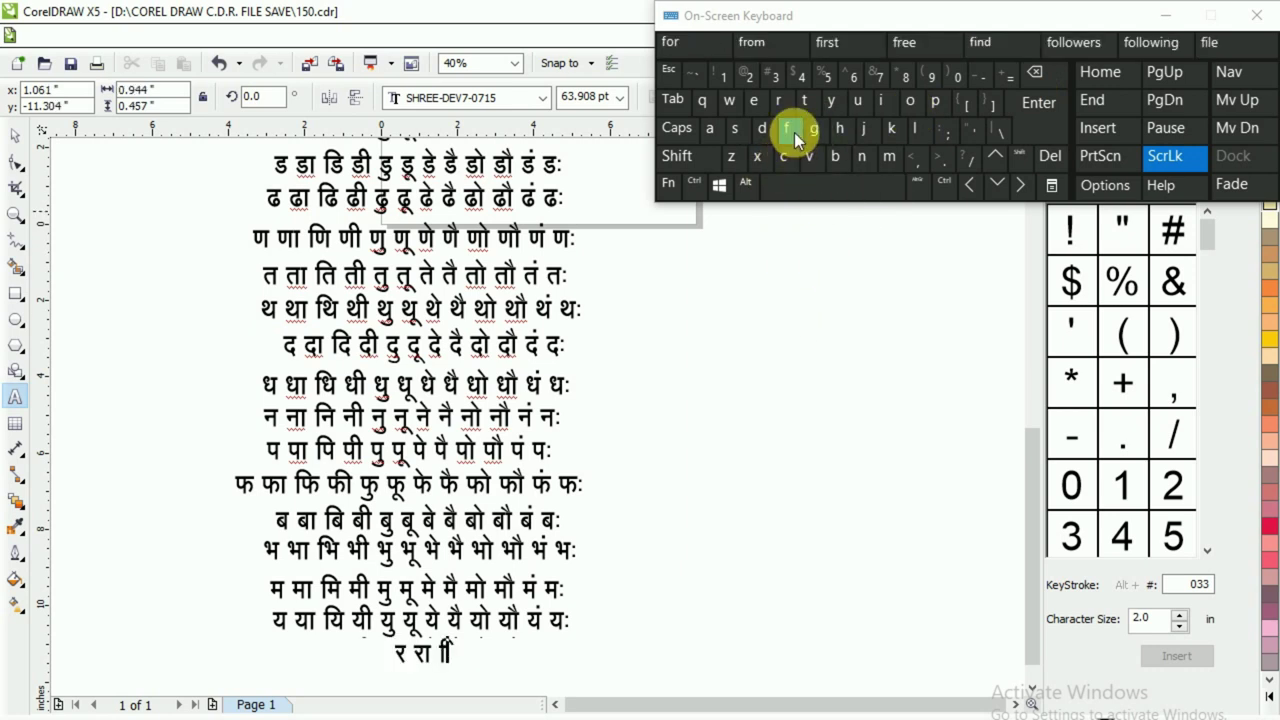
{"action": "left_click", "coordinate": [873, 136]}
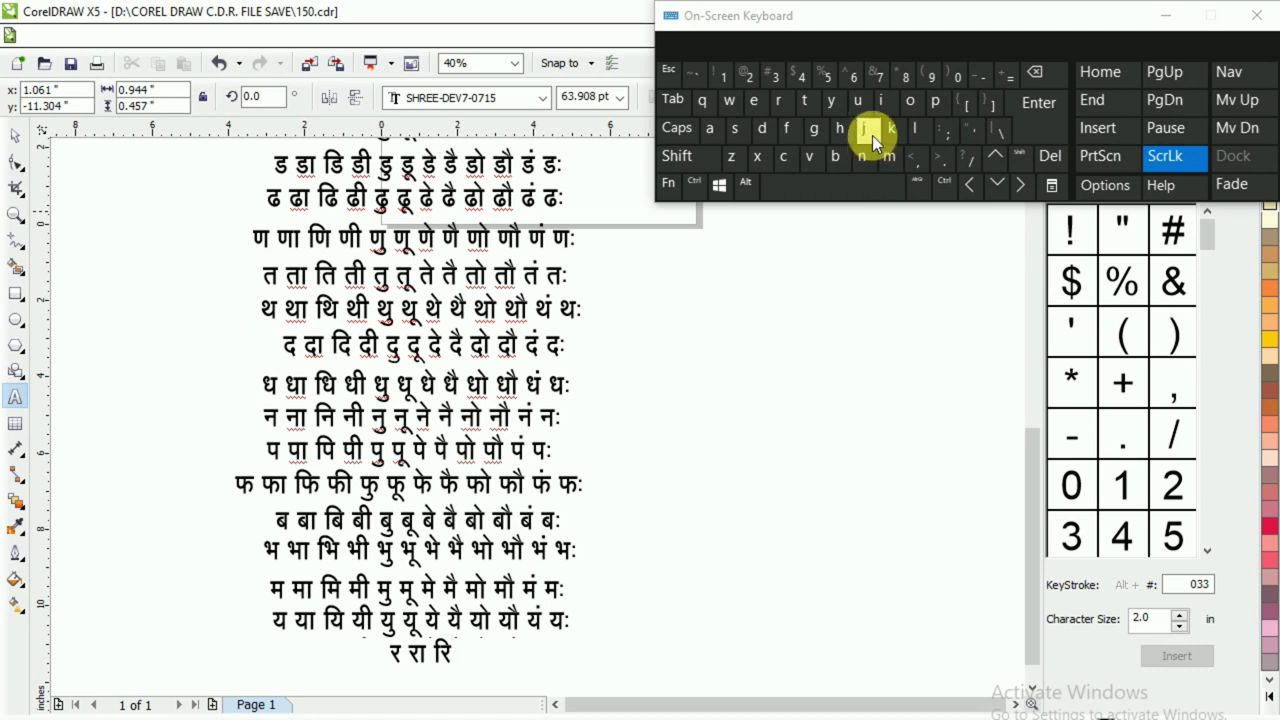
{"action": "left_click", "coordinate": [861, 180]}
- Add the syllables री and रु to the र row, each followed by a space
{"action": "left_click", "coordinate": [863, 130]}
{"action": "left_click", "coordinate": [837, 128]}
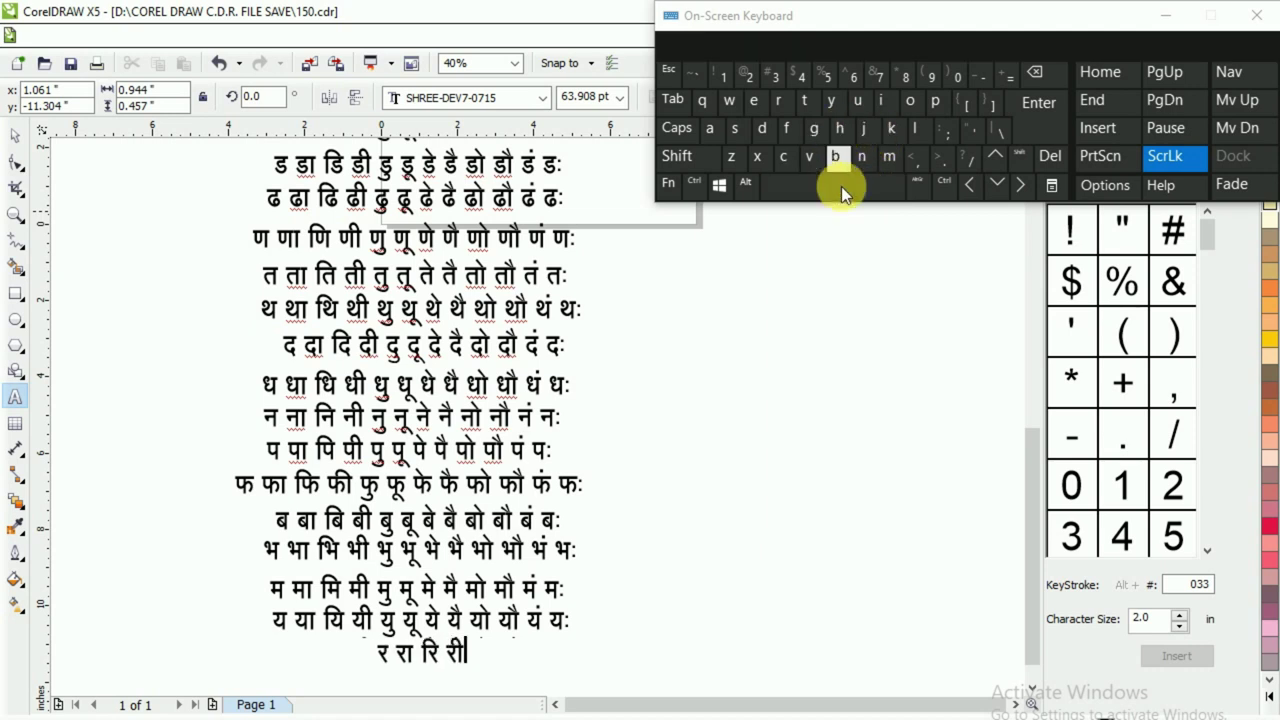
{"action": "left_click", "coordinate": [865, 134]}
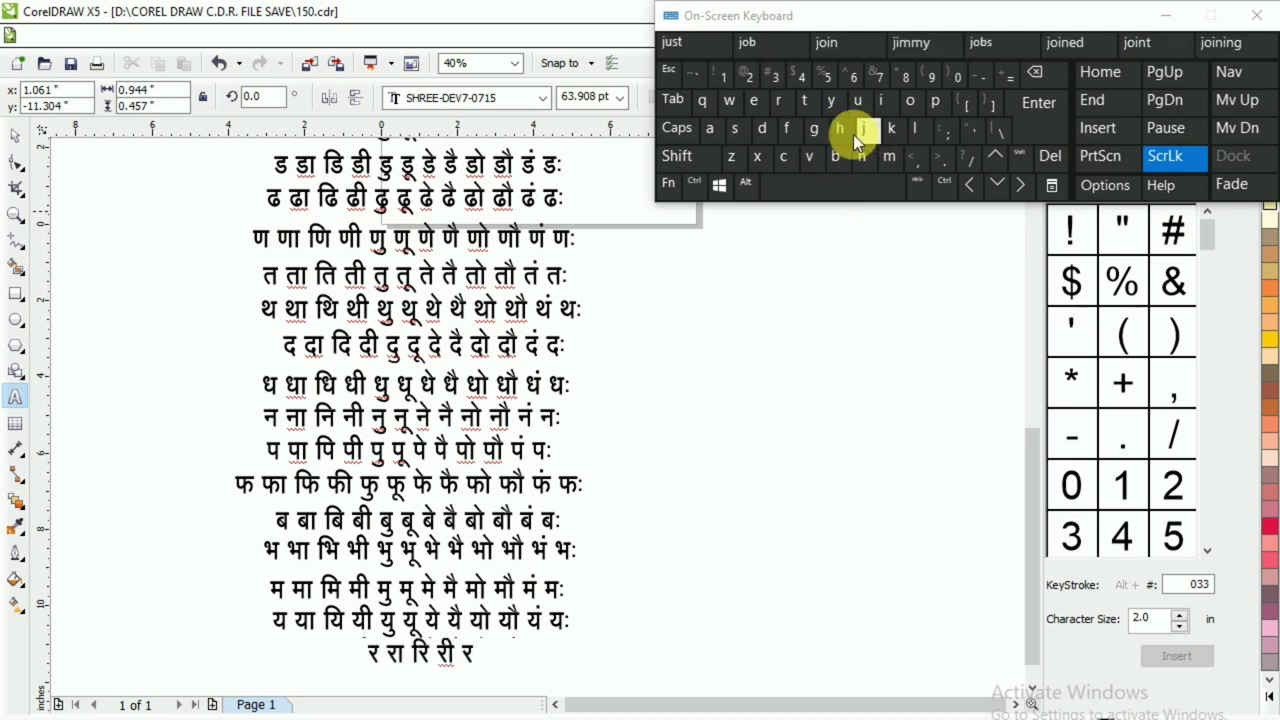
{"action": "left_click", "coordinate": [702, 101]}
{"action": "left_click", "coordinate": [816, 187]}
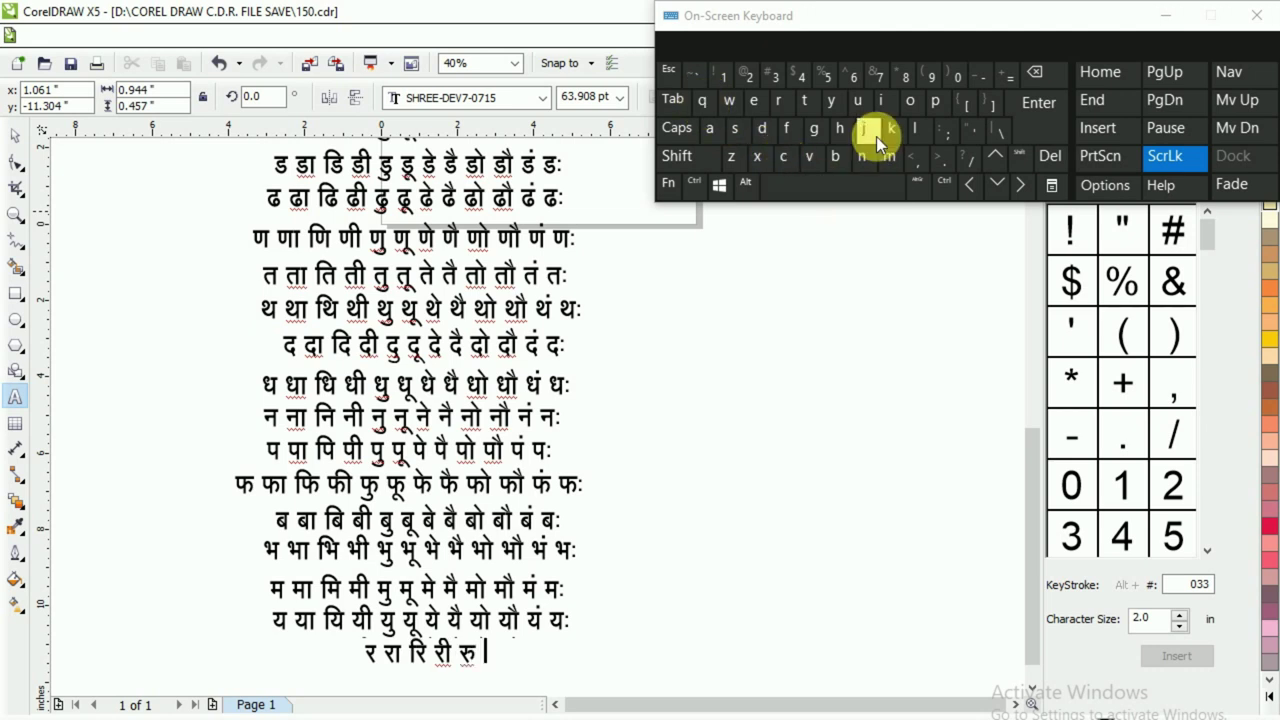
- Add the syllables रू and रे to the र row, each followed by a space
{"action": "left_click", "coordinate": [875, 134]}
{"action": "left_click", "coordinate": [730, 108]}
{"action": "left_click", "coordinate": [814, 186]}
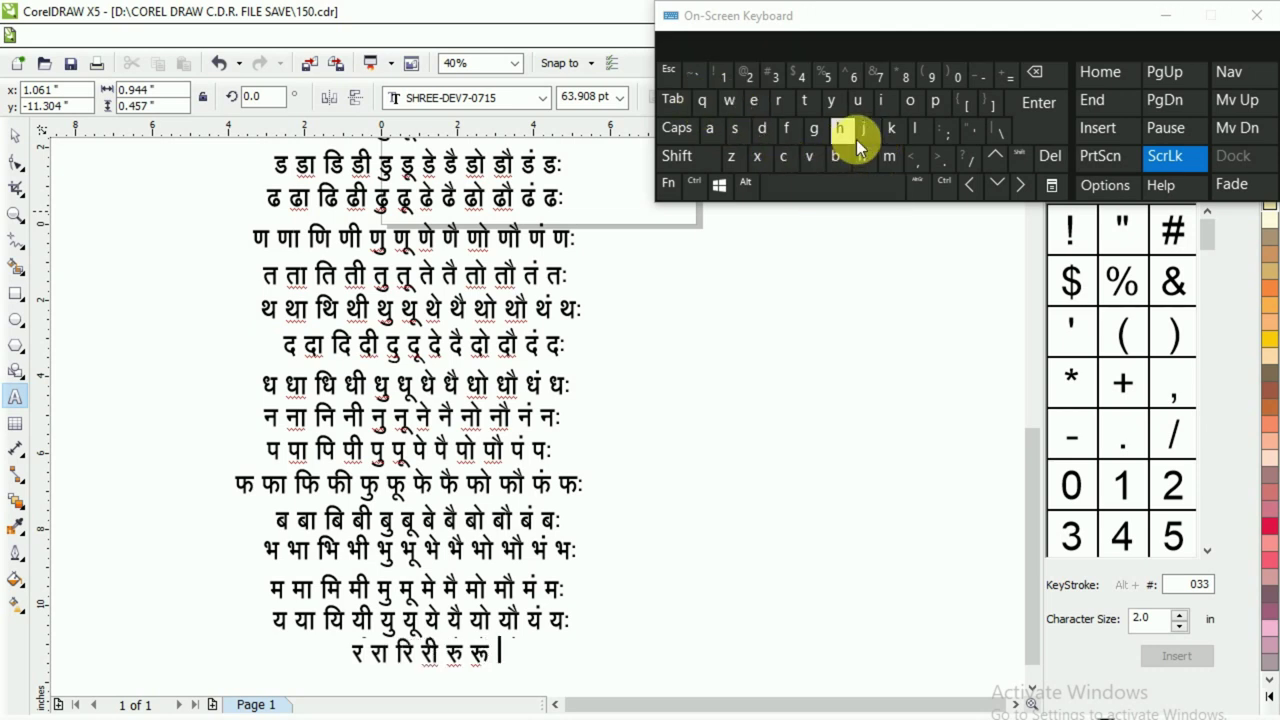
{"action": "left_click", "coordinate": [860, 134]}
{"action": "left_click", "coordinate": [733, 132]}
{"action": "left_click", "coordinate": [842, 188]}
- Add the syllables रै and रो to the र row, each followed by a space
{"action": "left_click", "coordinate": [862, 132]}
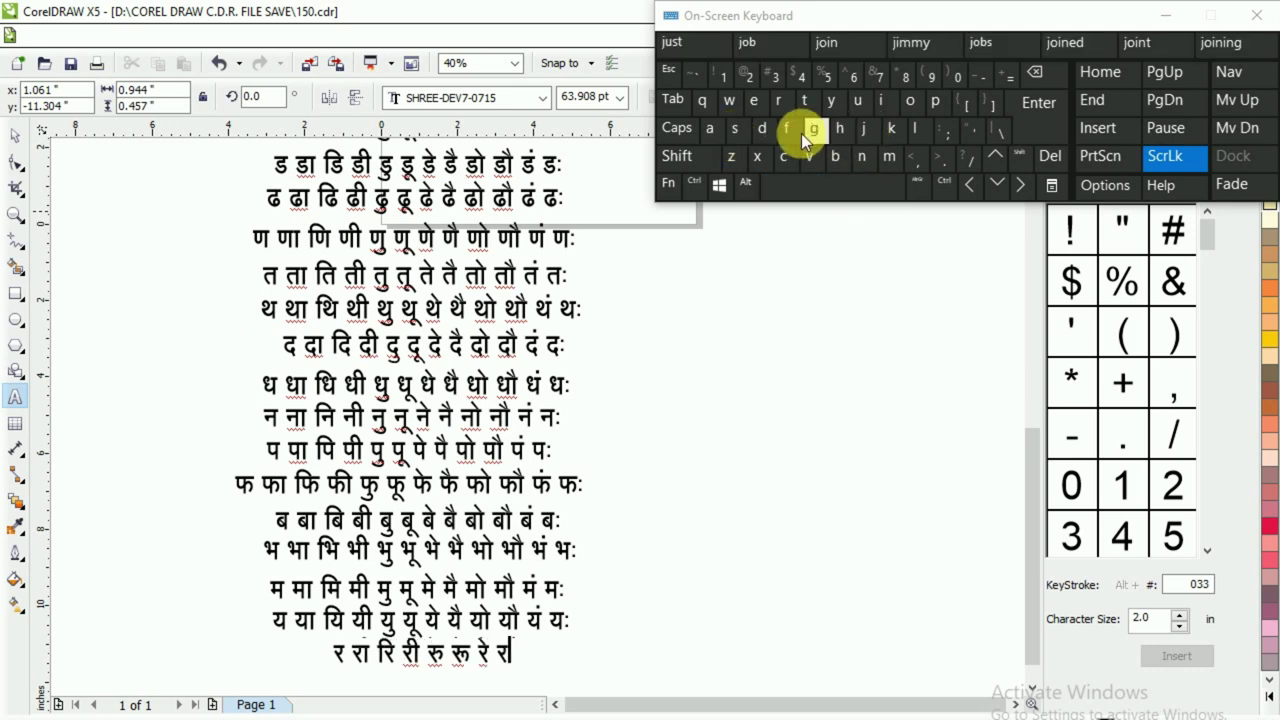
{"action": "left_click", "coordinate": [737, 132]}
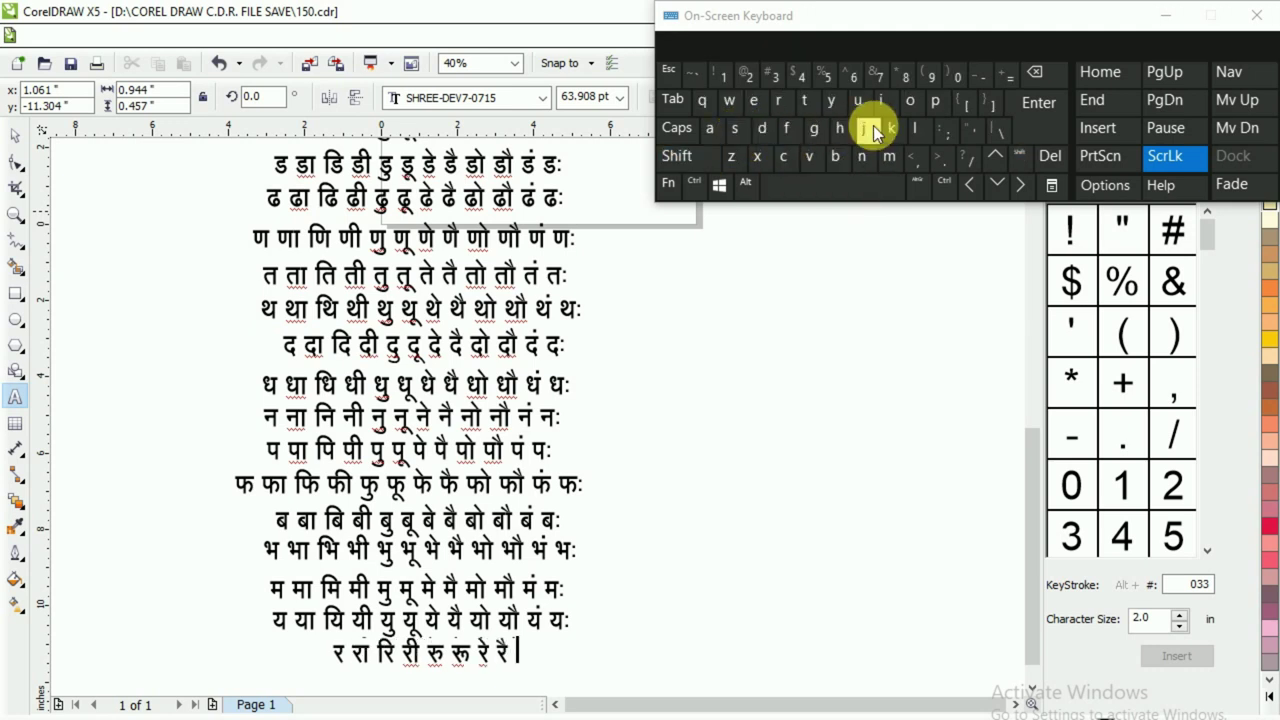
{"action": "left_click", "coordinate": [868, 128]}
{"action": "left_click", "coordinate": [893, 131]}
{"action": "left_click", "coordinate": [744, 136]}
{"action": "left_click", "coordinate": [841, 184]}
- Add the syllable रौ and a space to the र row
{"action": "left_click", "coordinate": [865, 129]}
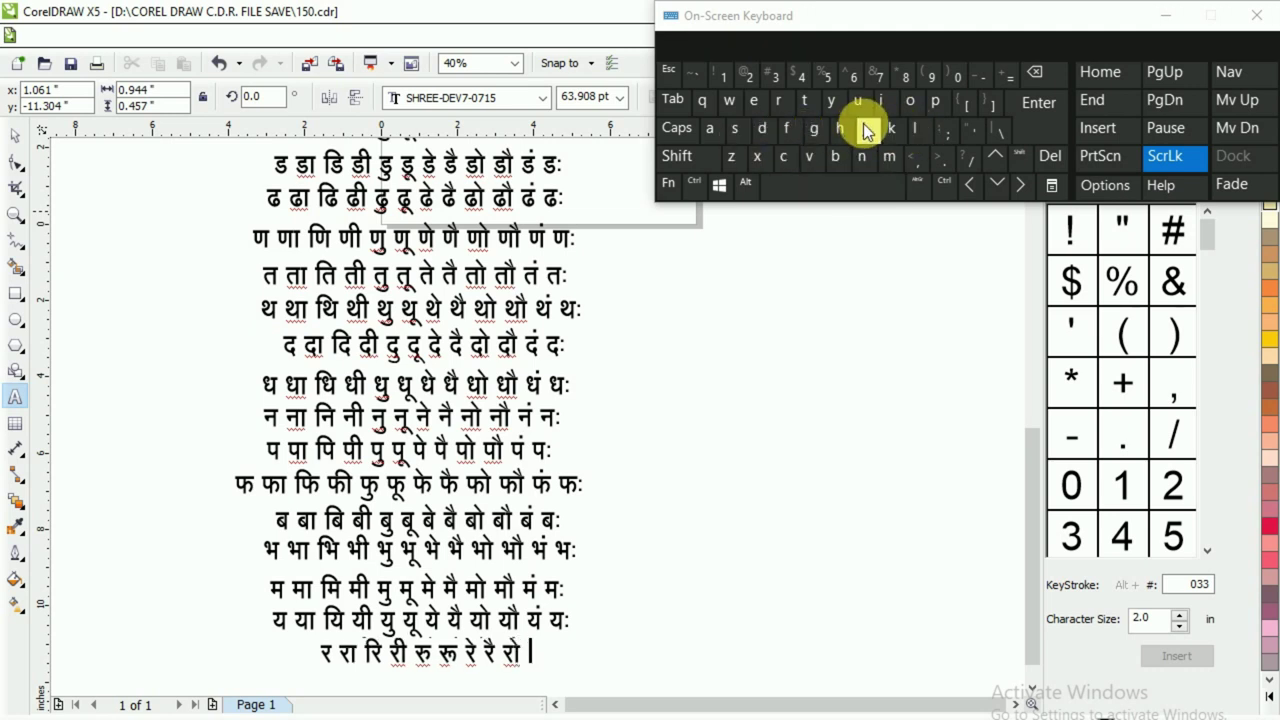
{"action": "left_click", "coordinate": [893, 130]}
{"action": "left_click", "coordinate": [677, 156]}
{"action": "left_click", "coordinate": [740, 138]}
{"action": "left_click", "coordinate": [828, 182]}
- Finish the र row with the syllables रं and रः, separated by a space
{"action": "left_click", "coordinate": [864, 129]}
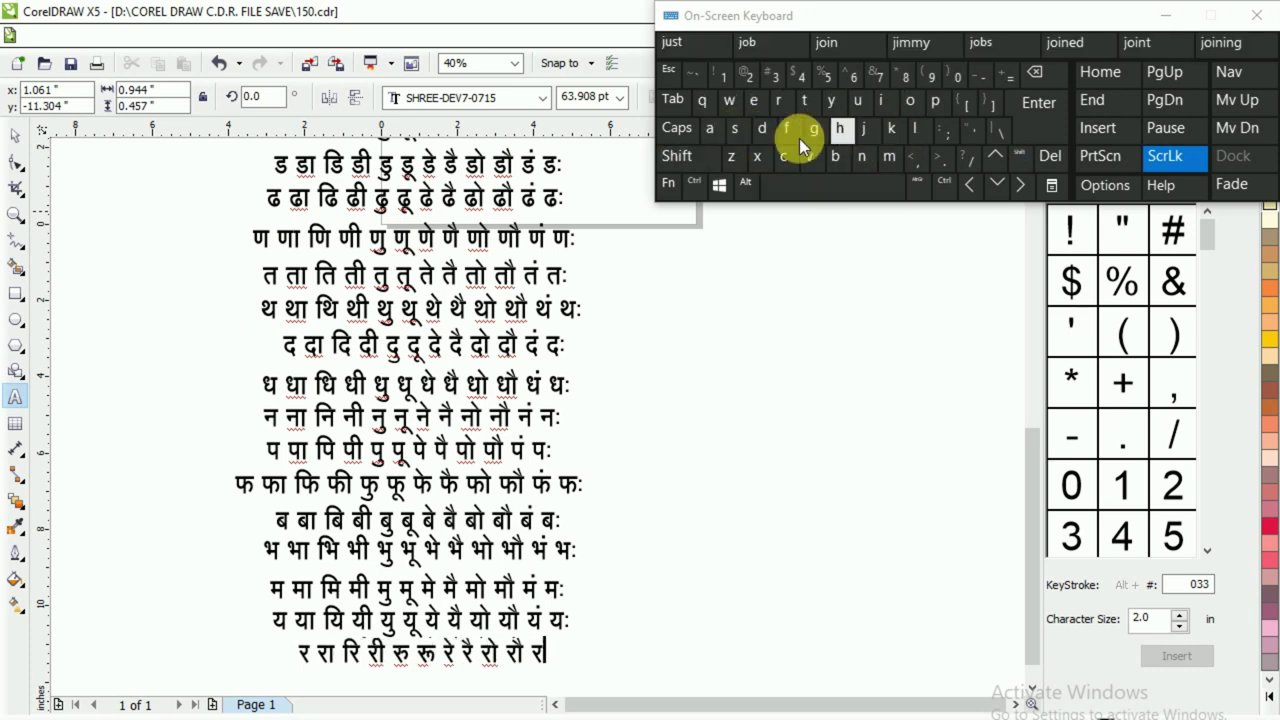
{"action": "left_click", "coordinate": [725, 134]}
{"action": "left_click", "coordinate": [801, 183]}
{"action": "left_click", "coordinate": [867, 131]}
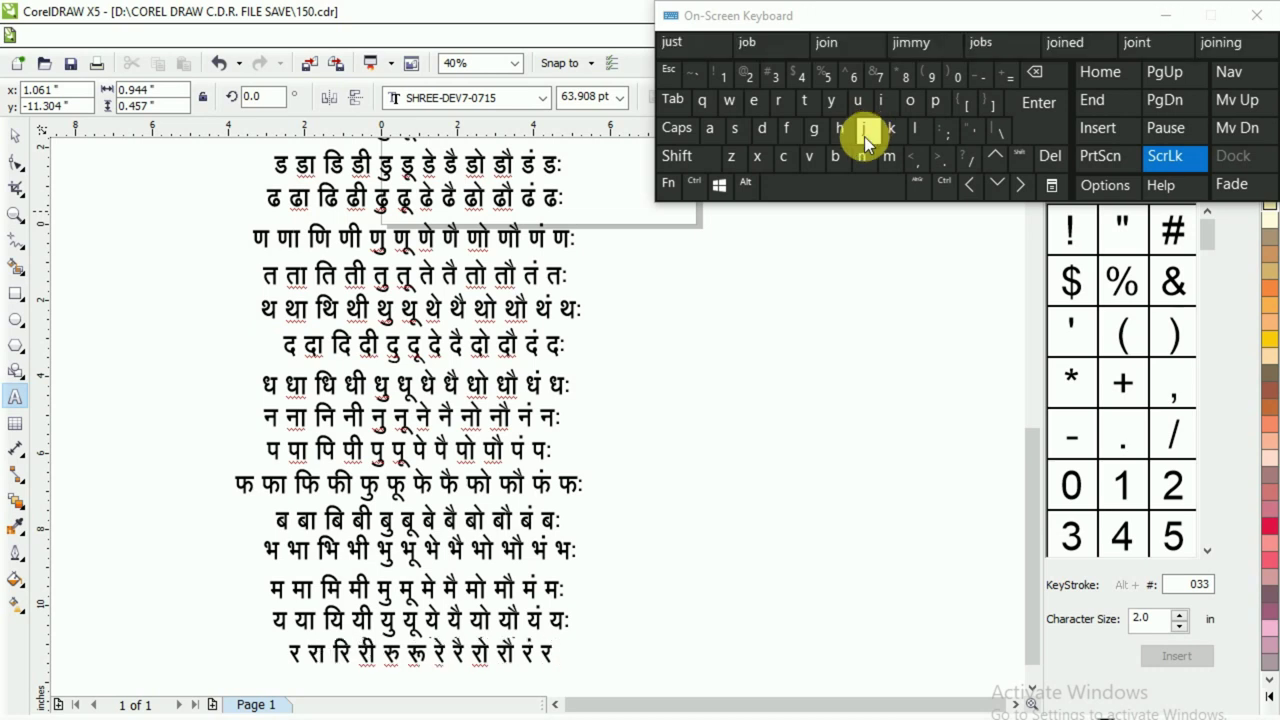
{"action": "left_click", "coordinate": [771, 78], "text": "shift"}
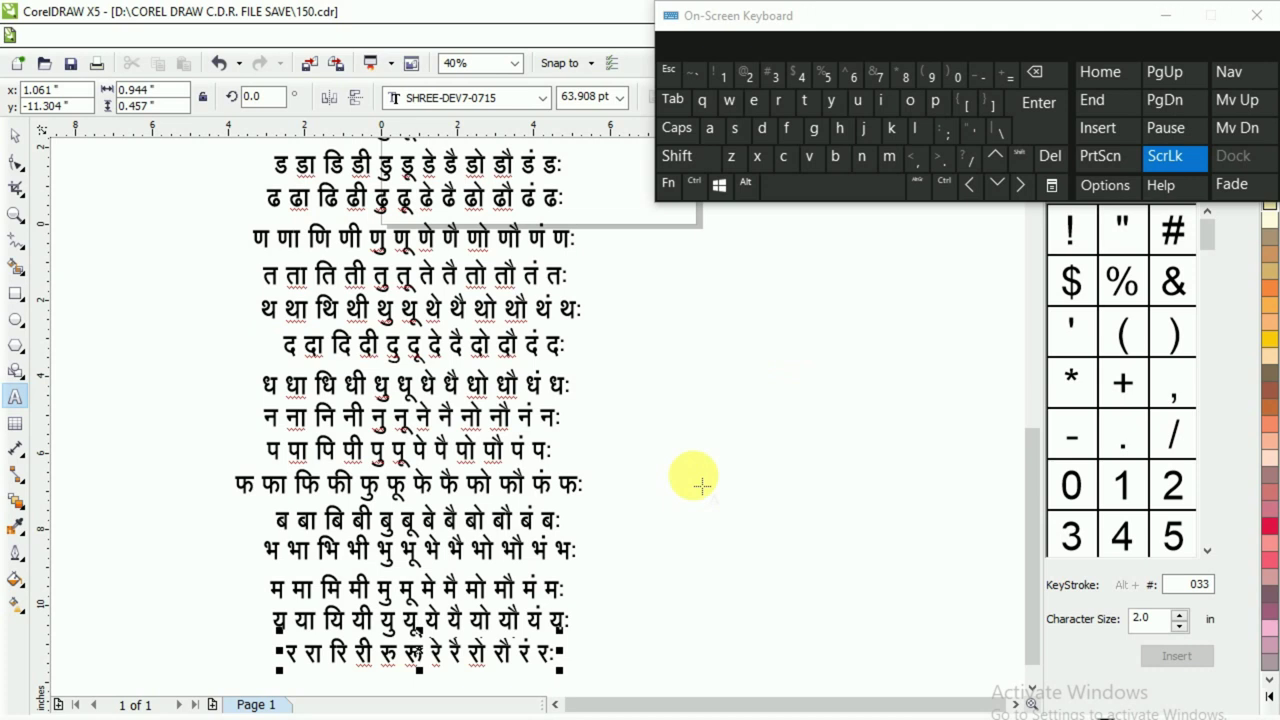
- Duplicate the completed र row directly below itself, centred at about x 0.9 in, y -12.03 in
{"action": "left_click", "coordinate": [14, 134]}
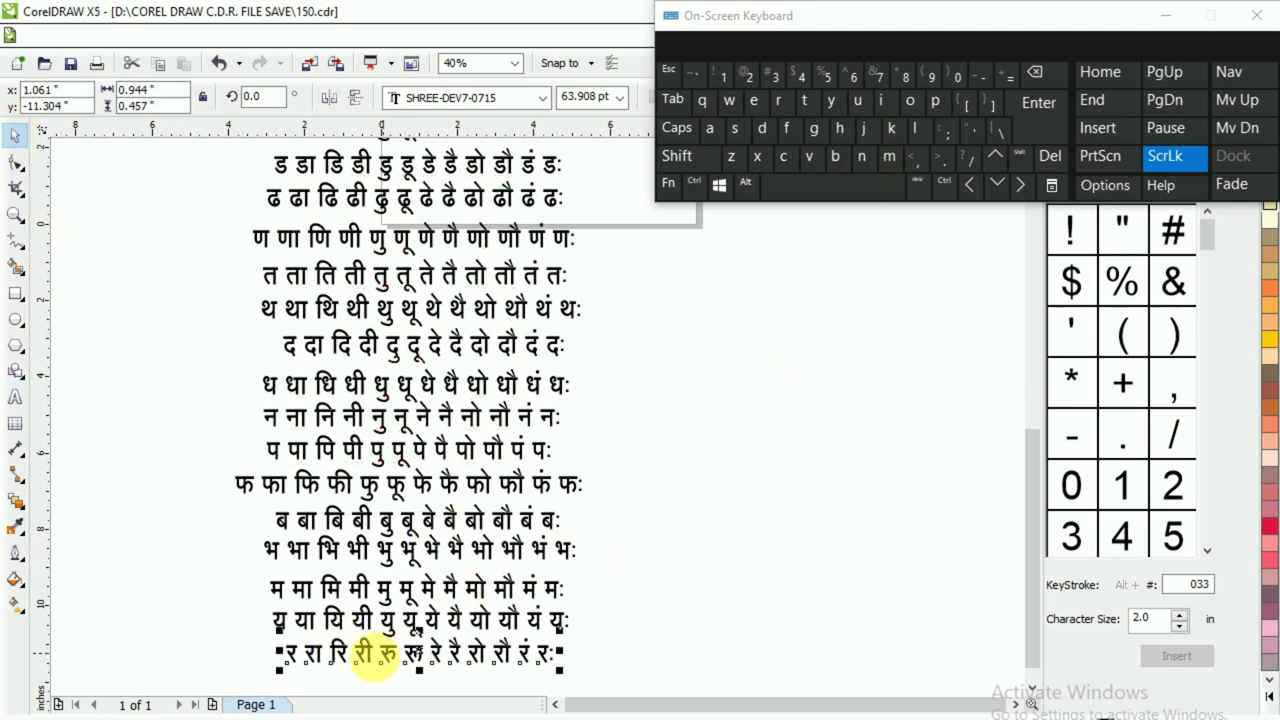
{"action": "left_click_drag", "start_coordinate": [1036, 536], "coordinate": [1035, 553]}
{"action": "left_click_drag", "start_coordinate": [440, 637], "coordinate": [418, 658]}
{"action": "left_click", "coordinate": [476, 585]}
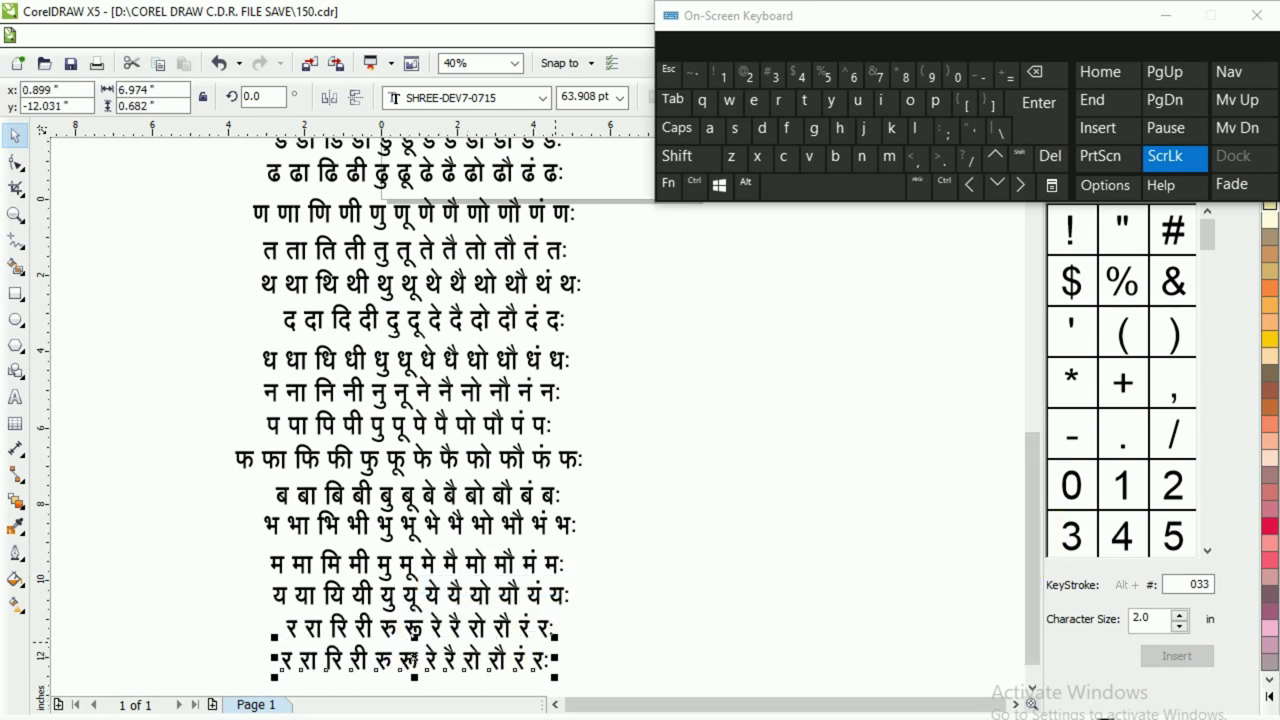
- Check the reference chart, then replace the bottom duplicate row's text with the syllables ल and ला, separated by a space
{"action": "key", "text": "alt+Tab"}
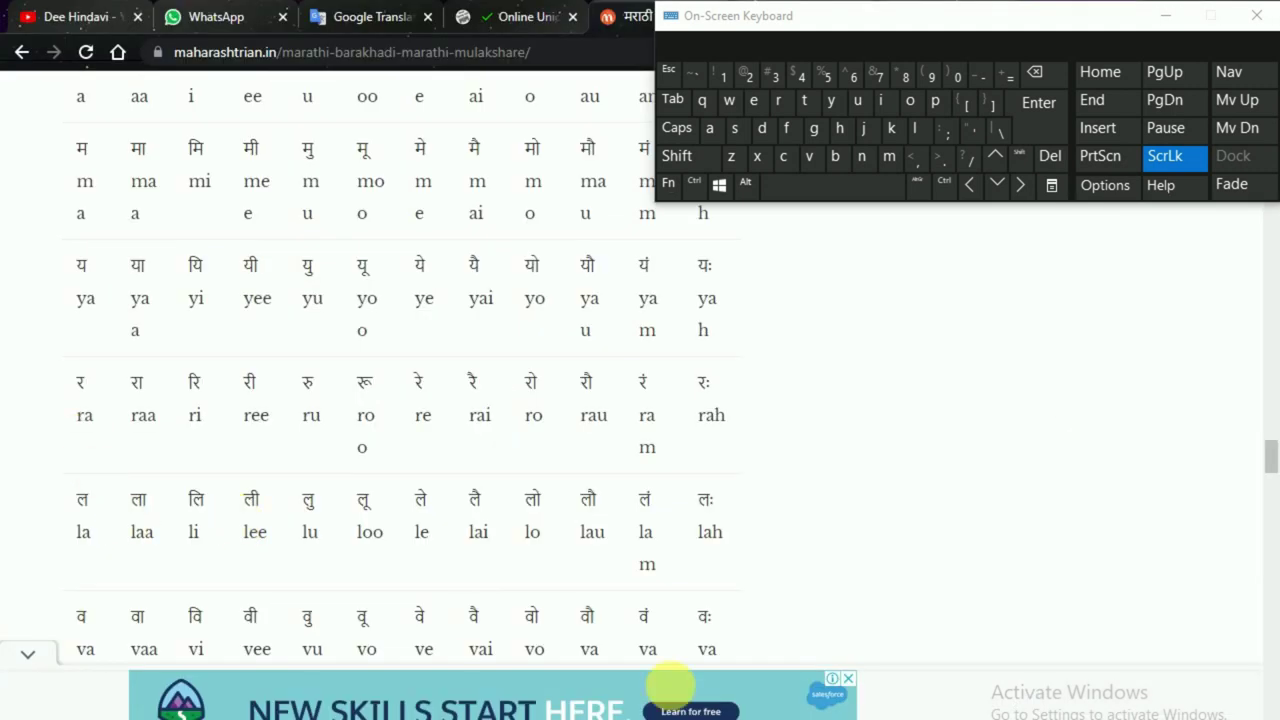
{"action": "key", "text": "alt+Tab"}
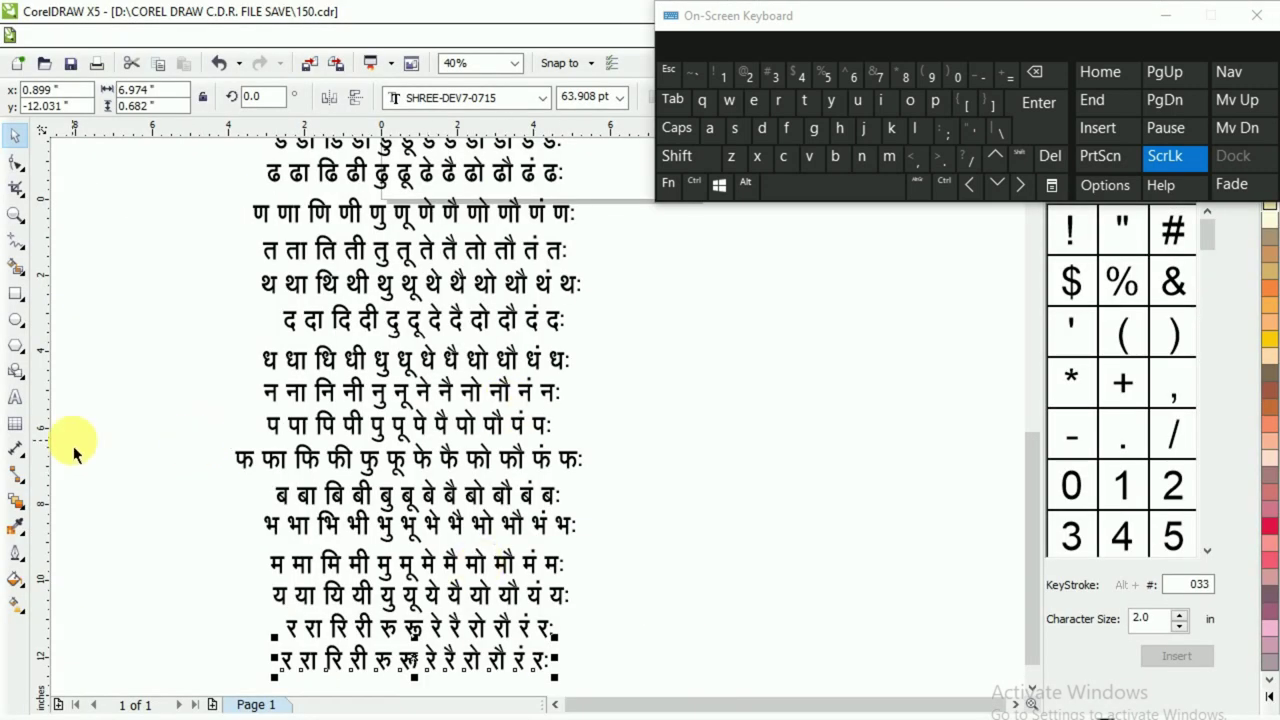
{"action": "left_click", "coordinate": [15, 397]}
{"action": "key", "text": "ctrl+a"}
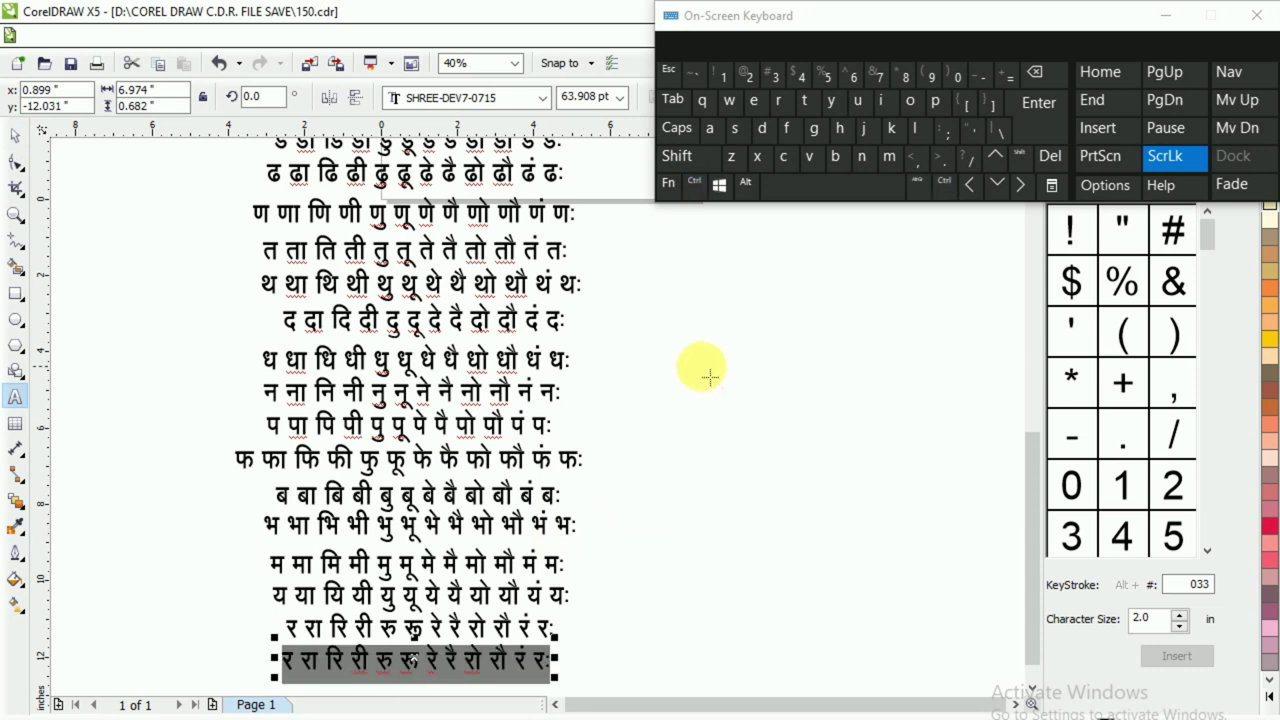
{"action": "left_click", "coordinate": [831, 110]}
{"action": "left_click", "coordinate": [834, 107]}
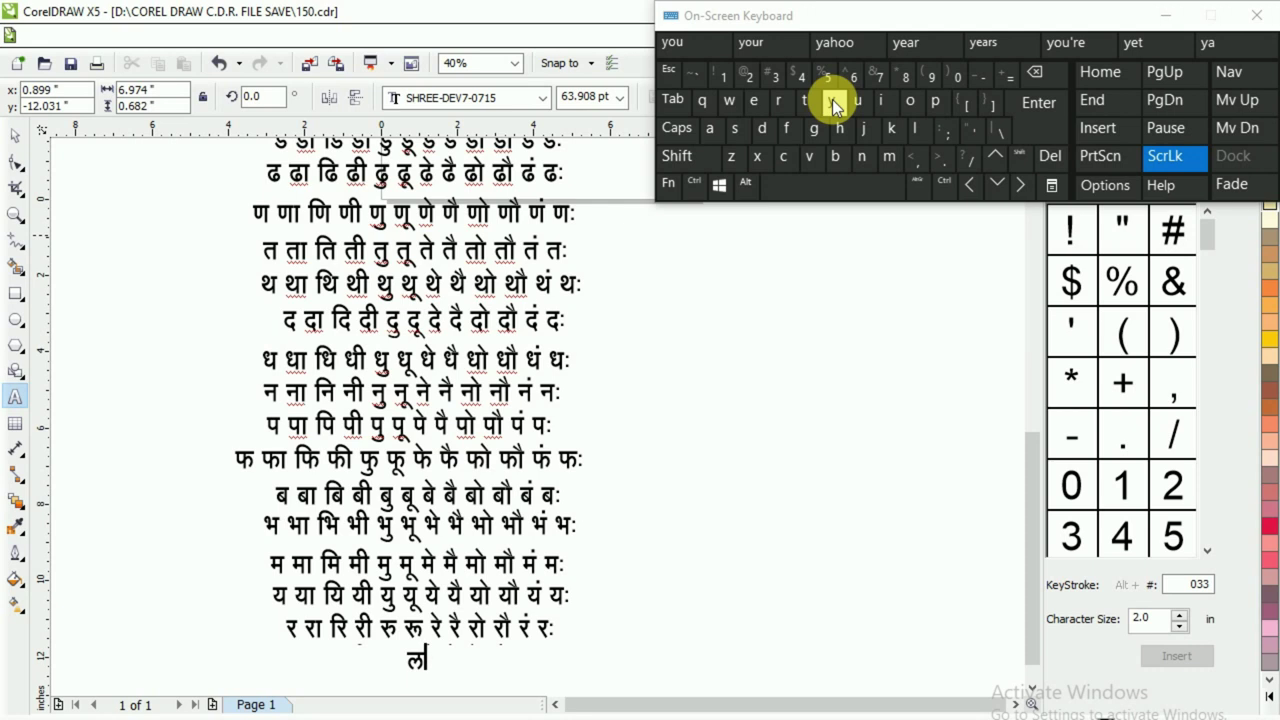
{"action": "left_click", "coordinate": [831, 190]}
{"action": "left_click", "coordinate": [899, 129]}
{"action": "left_click", "coordinate": [899, 129]}
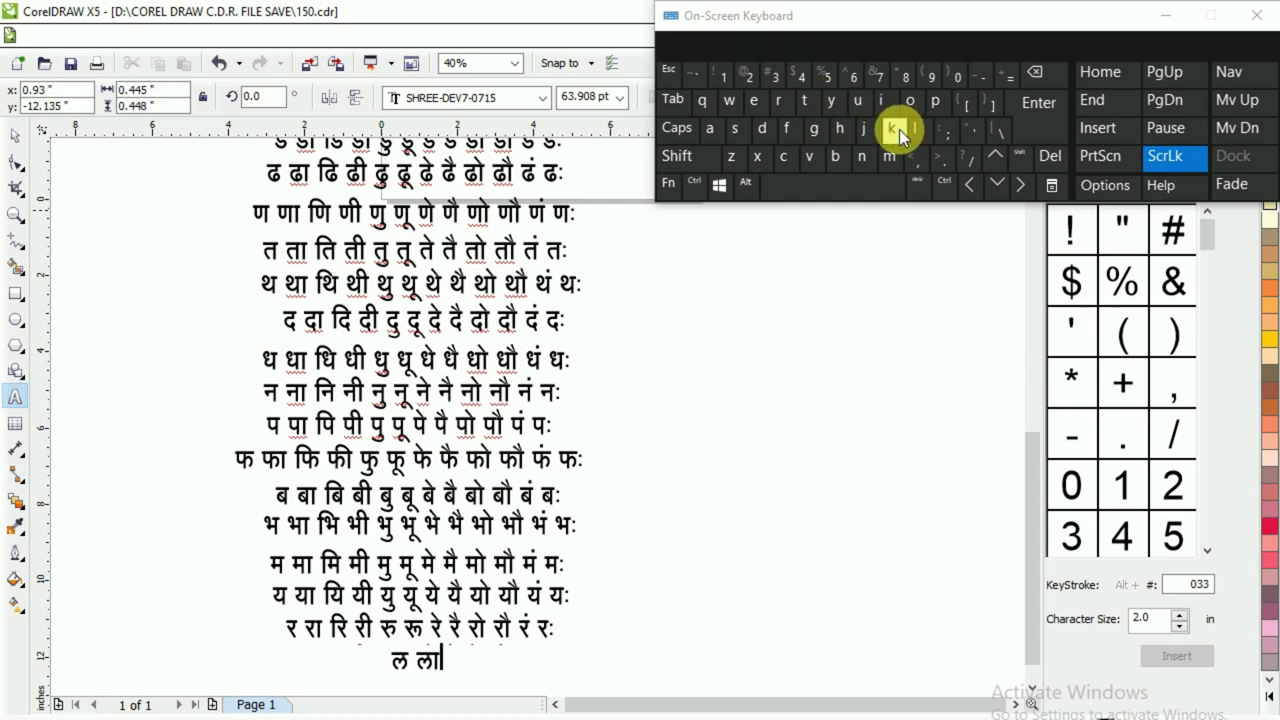
- Add the syllables लि and ली to the ल row, each followed by a space
{"action": "left_click", "coordinate": [789, 130]}
{"action": "left_click", "coordinate": [829, 103]}
{"action": "left_click", "coordinate": [848, 187]}
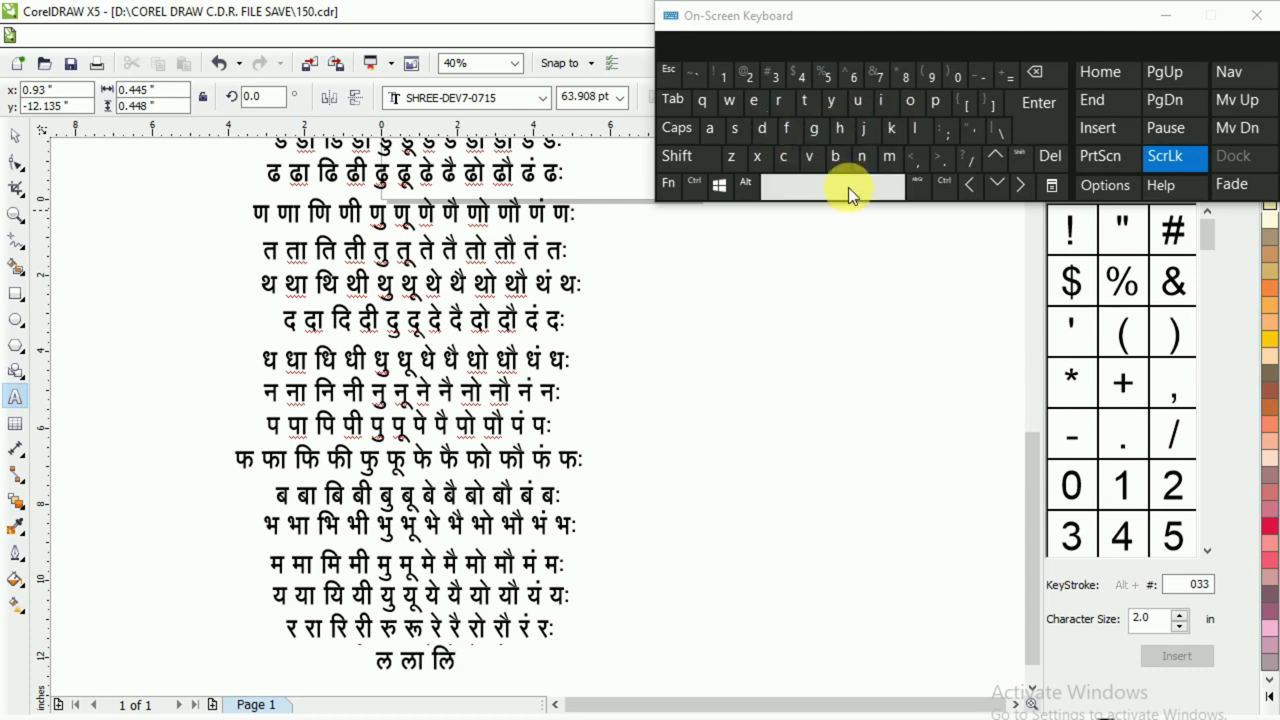
{"action": "left_click", "coordinate": [835, 103]}
{"action": "left_click", "coordinate": [840, 132]}
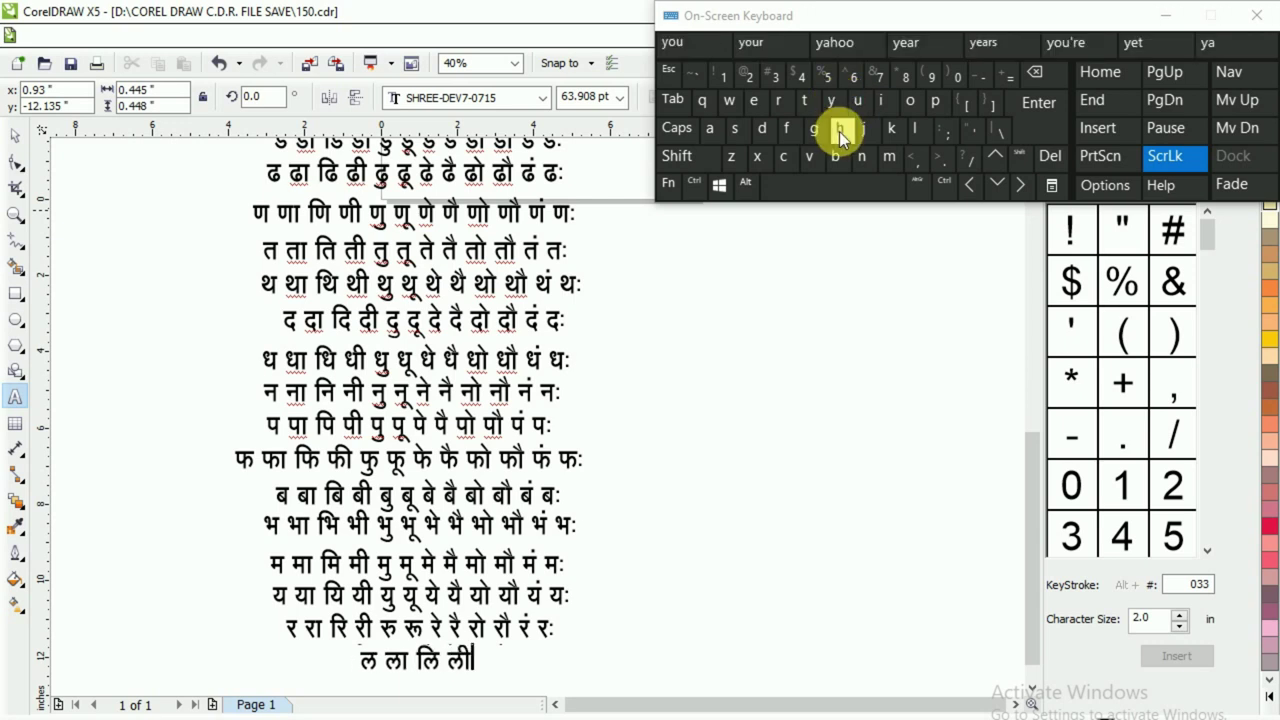
{"action": "left_click", "coordinate": [838, 180]}
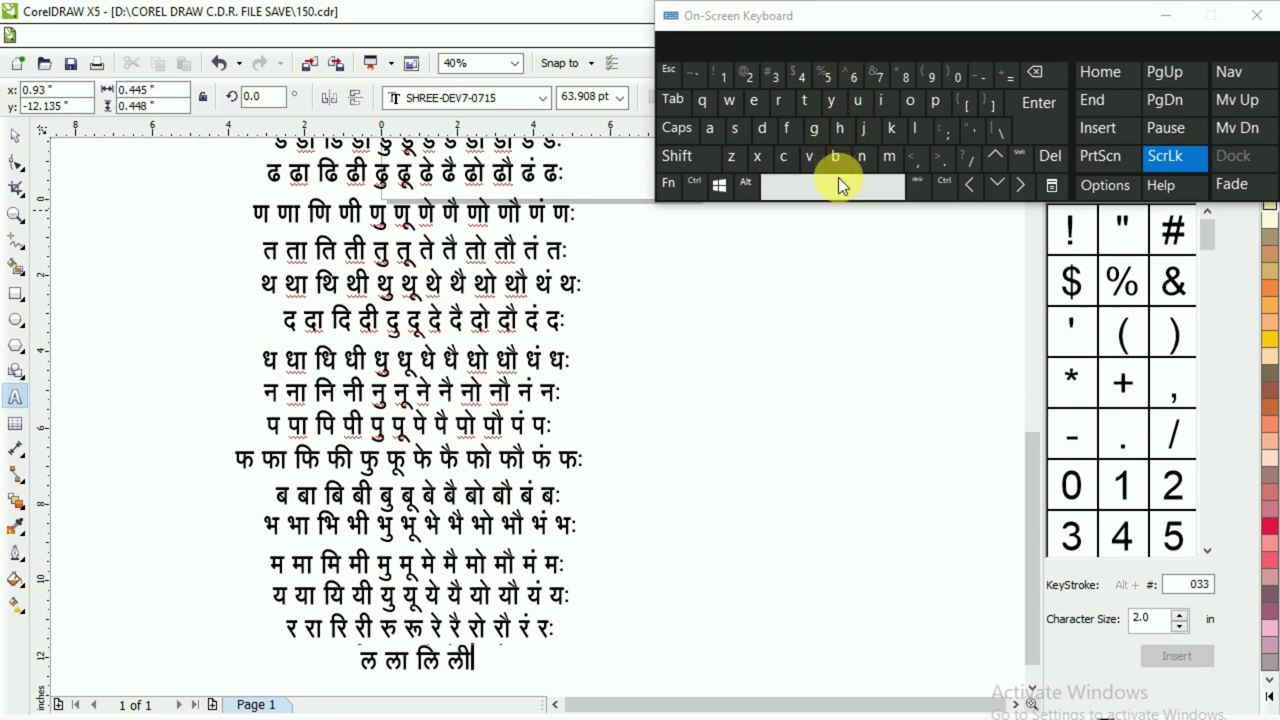
- Add the syllables लु and लू to the ल row, separated by a space
{"action": "left_click", "coordinate": [831, 103]}
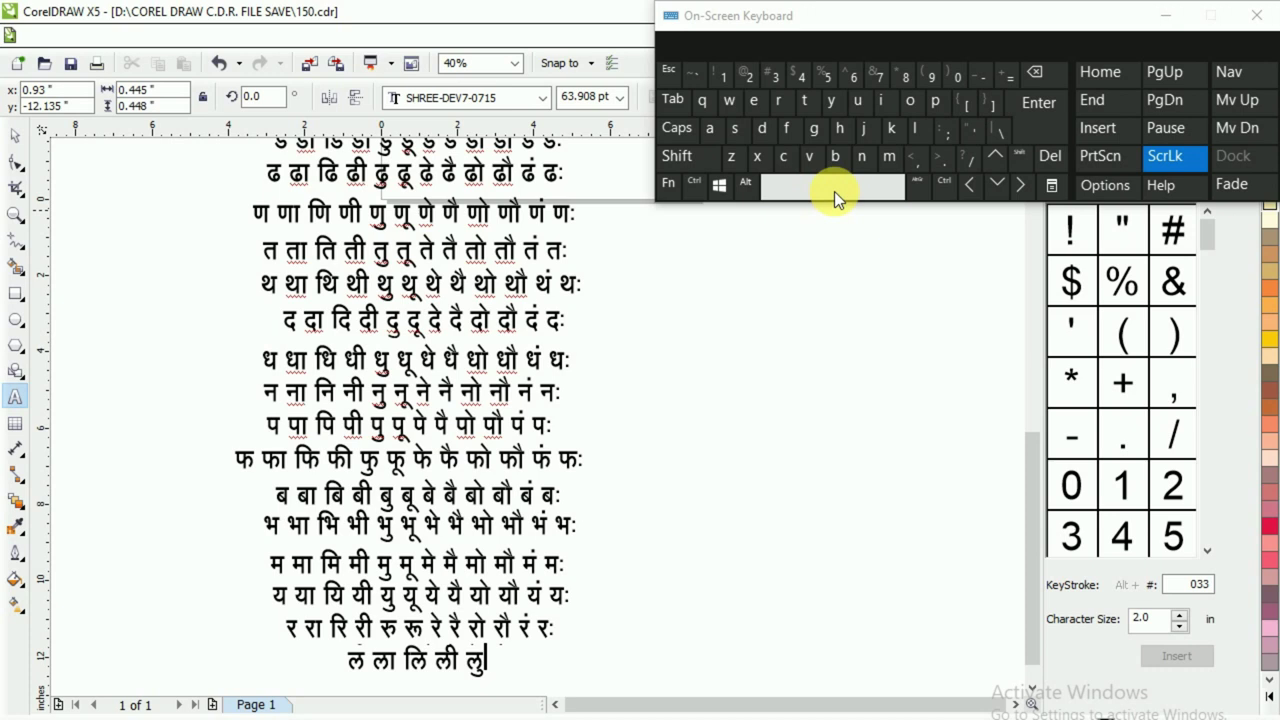
{"action": "left_click", "coordinate": [834, 191]}
{"action": "left_click", "coordinate": [833, 104]}
{"action": "left_click", "coordinate": [730, 101]}
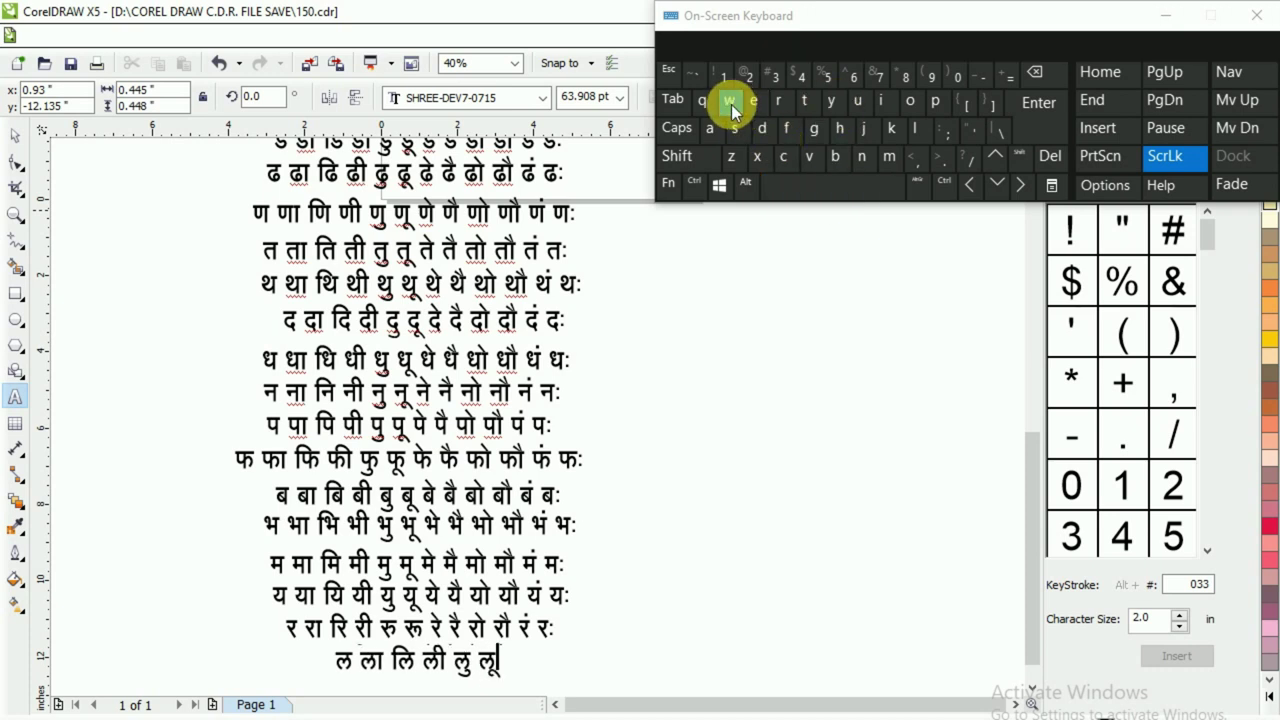
- Add the syllables ले and लै to the ल row, each followed by a space
{"action": "left_click", "coordinate": [833, 103]}
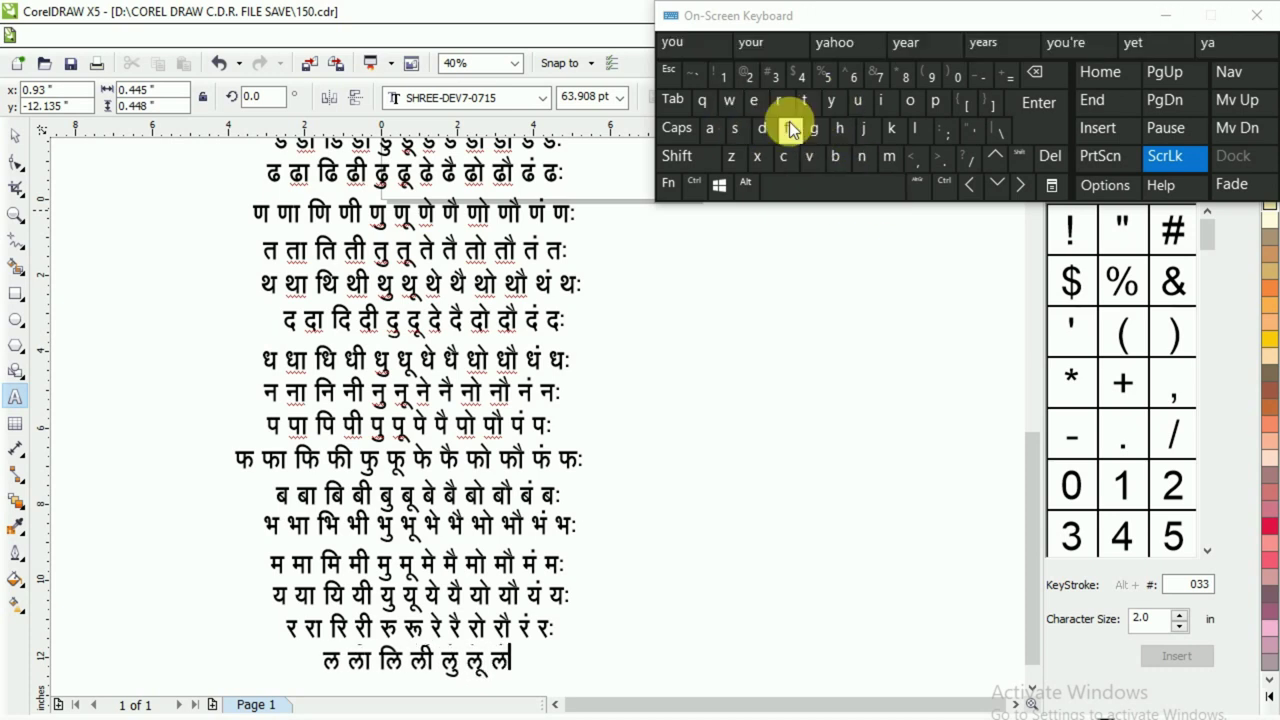
{"action": "left_click", "coordinate": [737, 127]}
{"action": "left_click", "coordinate": [845, 187]}
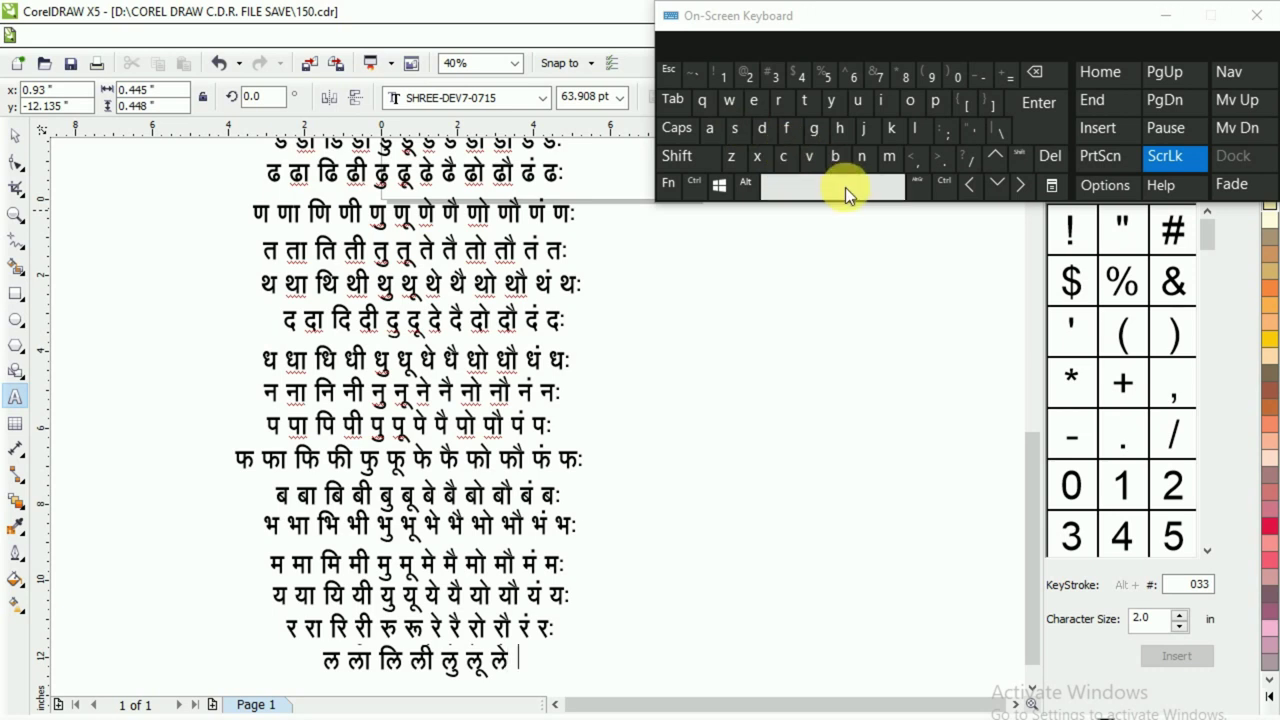
{"action": "left_click", "coordinate": [828, 104]}
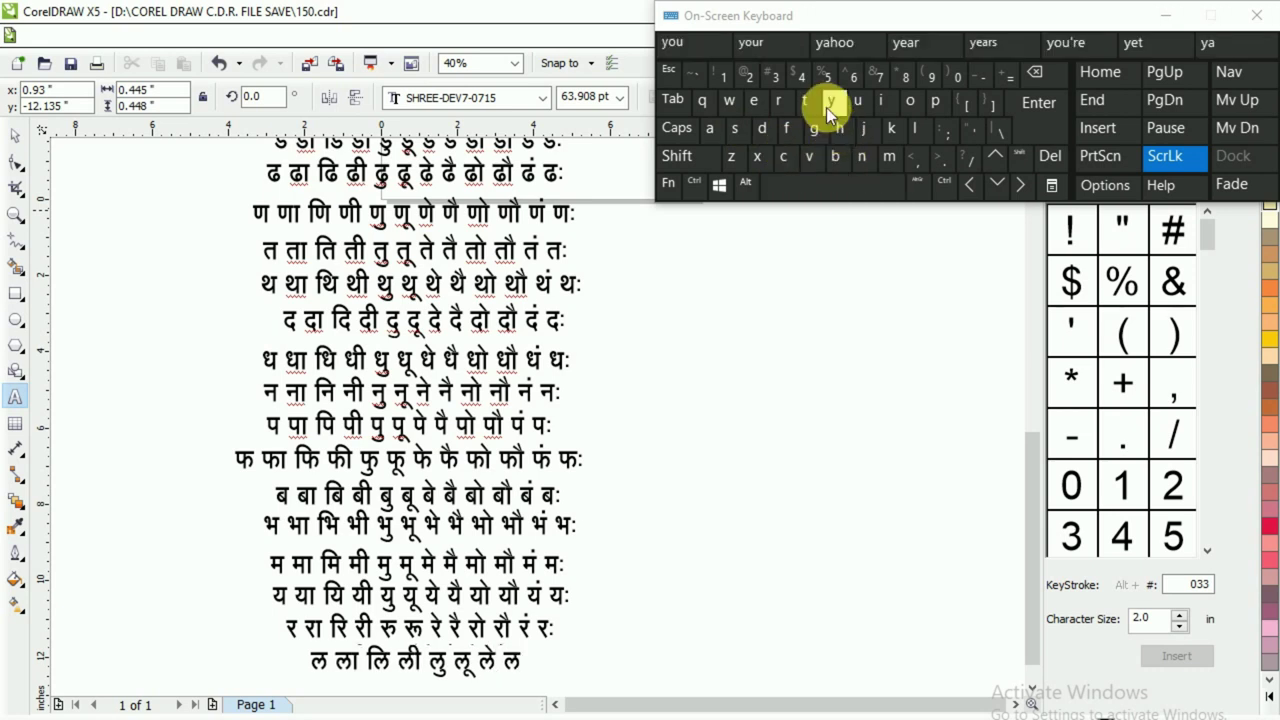
{"action": "left_click", "coordinate": [737, 129], "text": "shift"}
{"action": "left_click", "coordinate": [813, 185]}
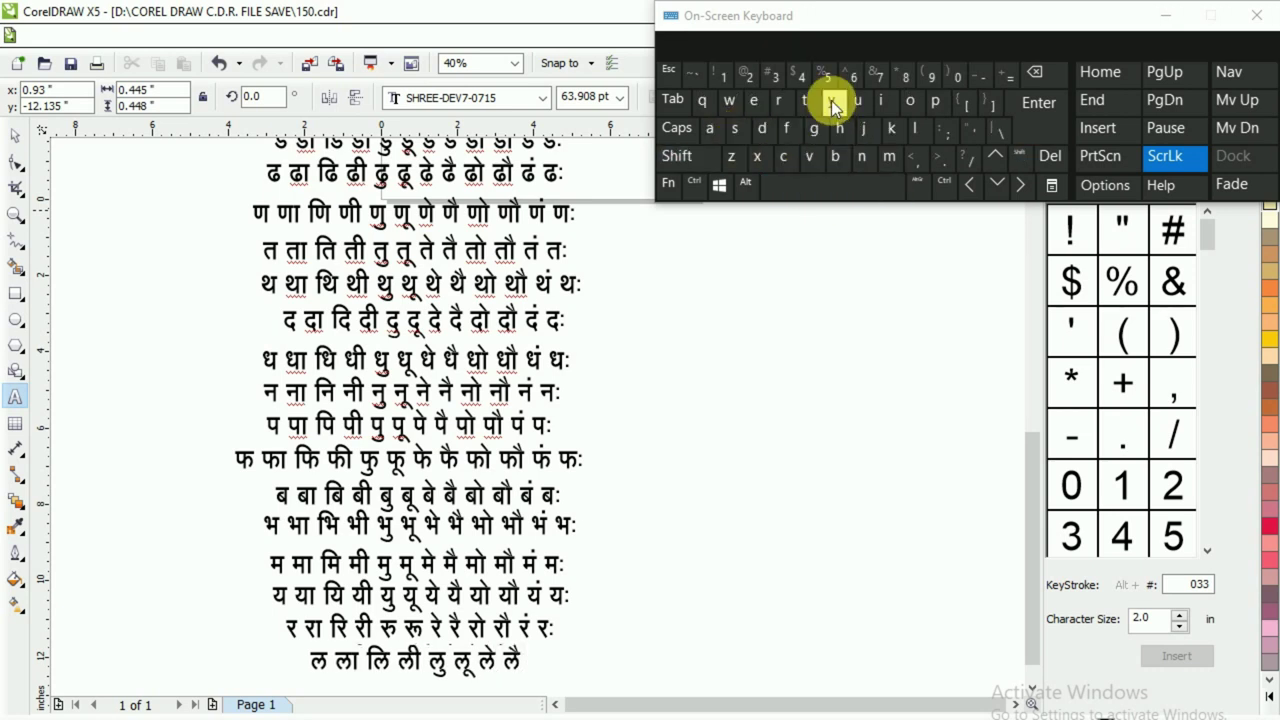
- Add the syllables लो and लौ to the ल row, each followed by a space
{"action": "left_click", "coordinate": [833, 105]}
{"action": "left_click", "coordinate": [893, 129]}
{"action": "left_click", "coordinate": [748, 135]}
{"action": "left_click", "coordinate": [833, 183]}
{"action": "left_click", "coordinate": [827, 108]}
{"action": "left_click", "coordinate": [891, 129]}
{"action": "left_click", "coordinate": [737, 129], "text": "shift"}
{"action": "left_click", "coordinate": [823, 181]}
- Finish the ल row with the syllables लं and लः, separated by a space, and end text editing
{"action": "left_click", "coordinate": [829, 101]}
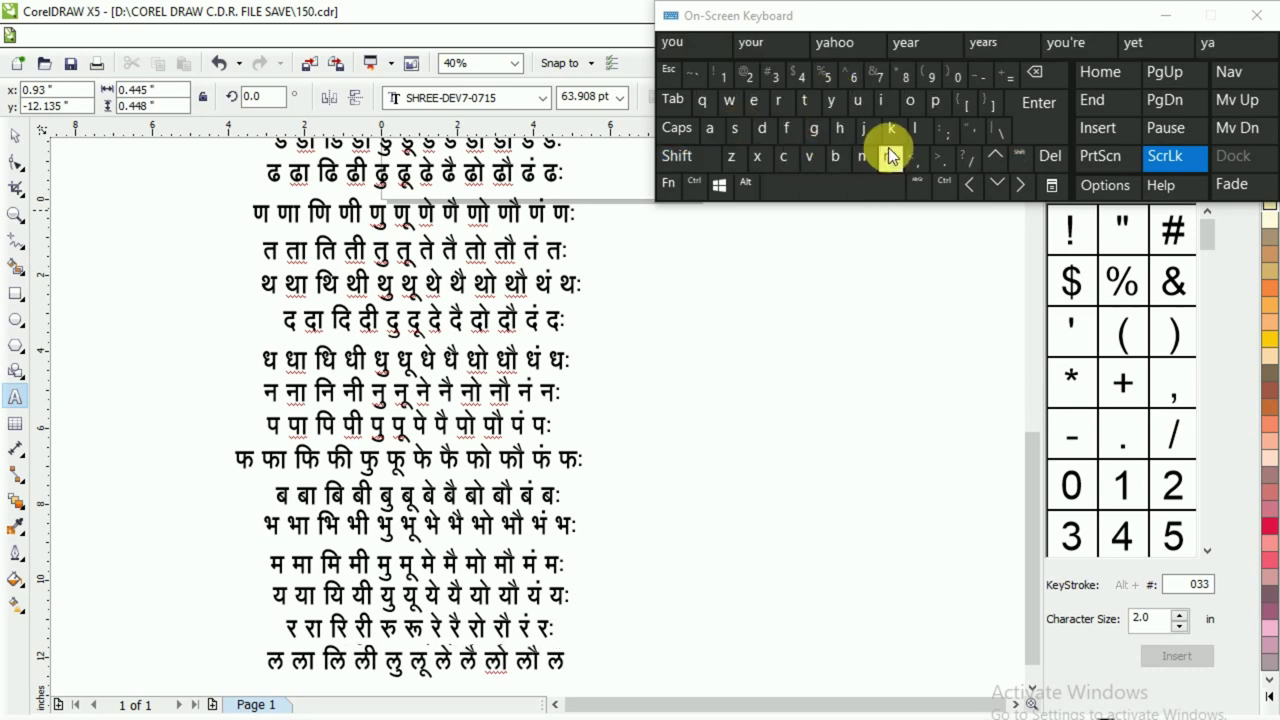
{"action": "left_click", "coordinate": [718, 131]}
{"action": "left_click", "coordinate": [816, 192]}
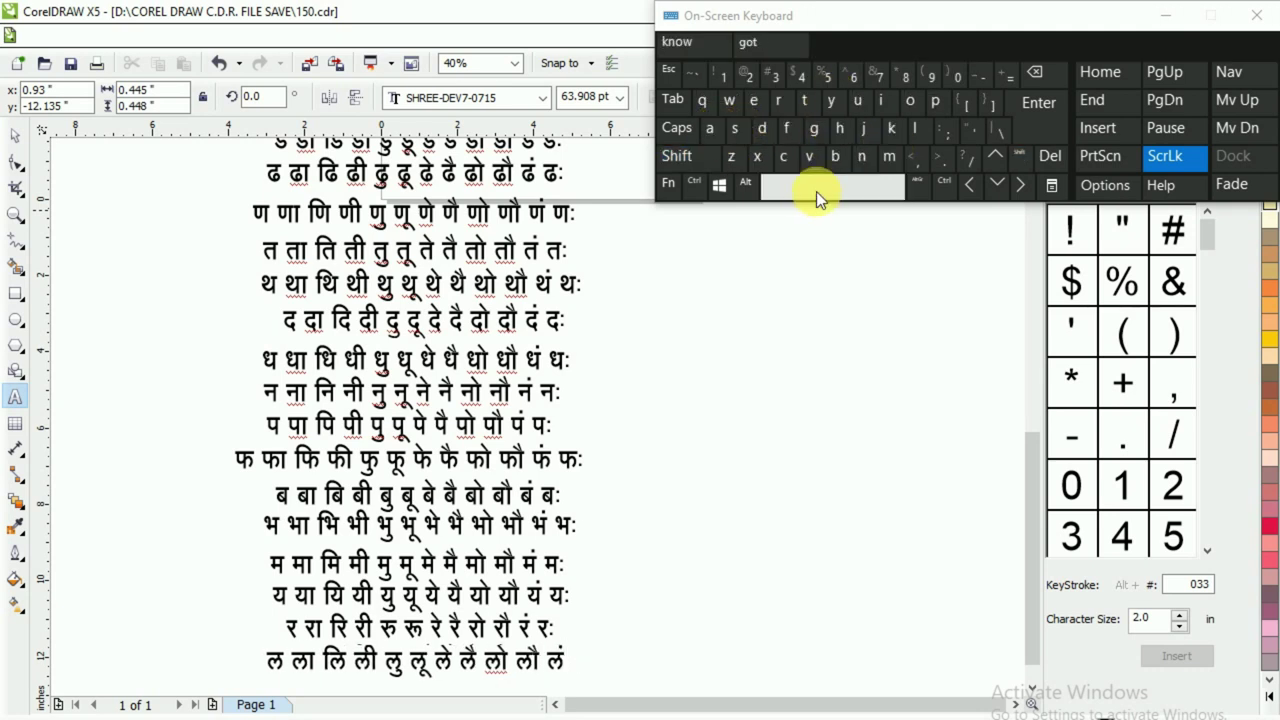
{"action": "left_click", "coordinate": [829, 102]}
{"action": "key", "text": "shift"}
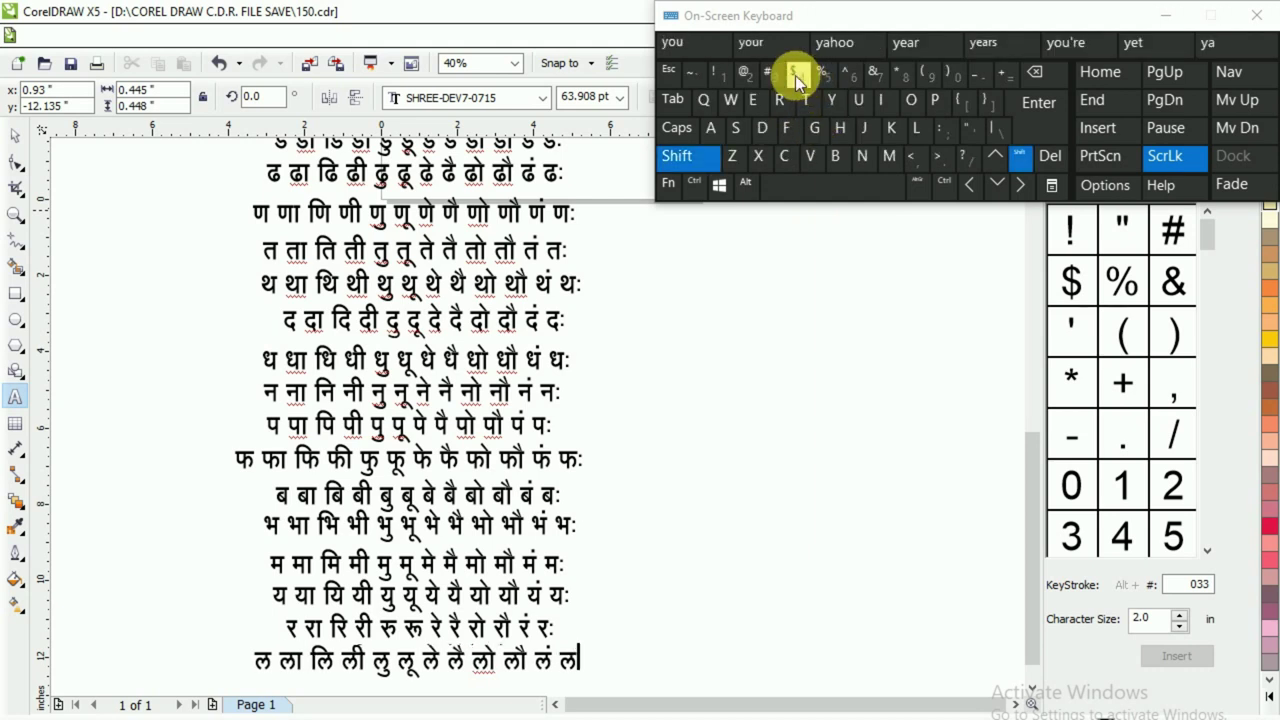
{"action": "left_click", "coordinate": [772, 75]}
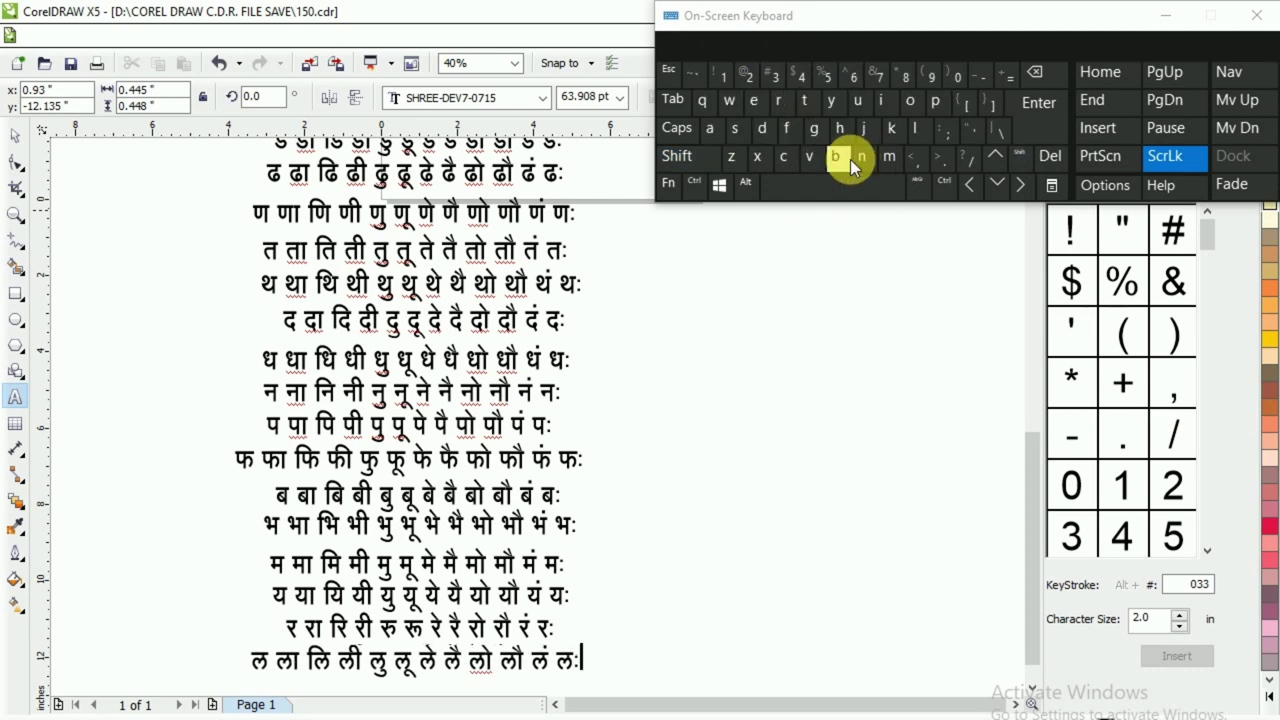
{"action": "key", "text": "Escape"}
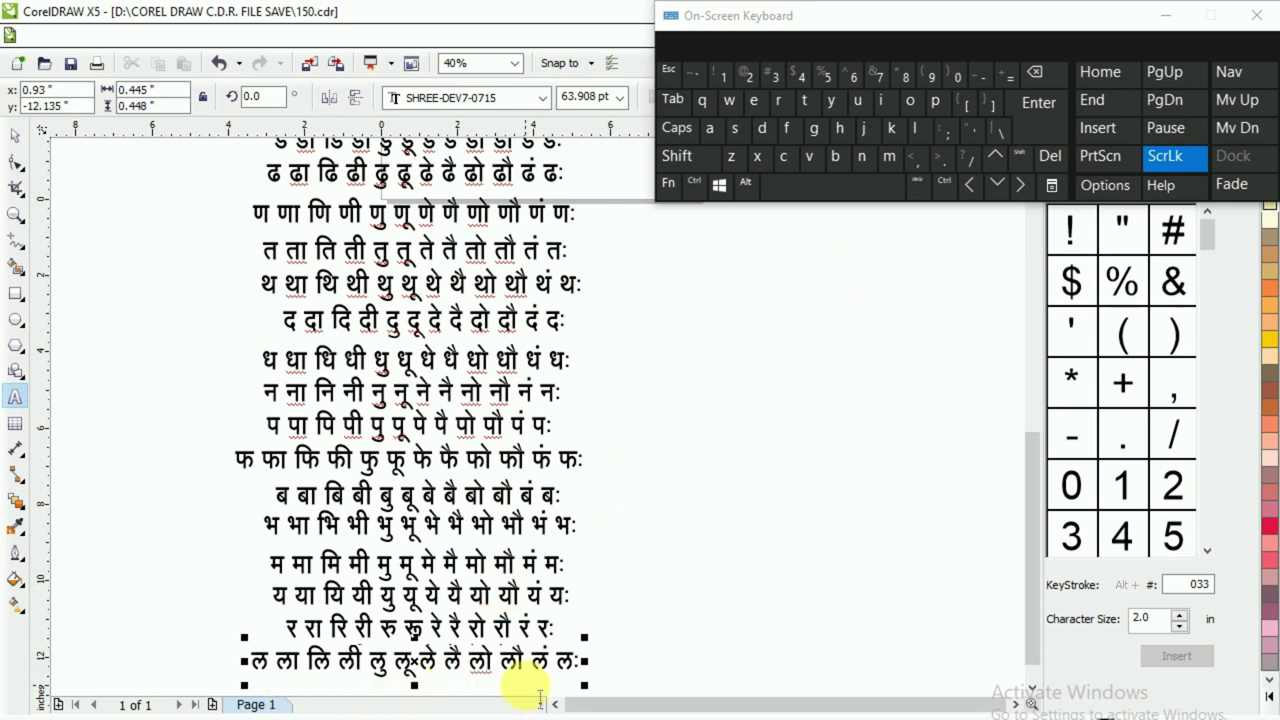
- Duplicate the completed ल row directly below itself, centred at about x 1.08 in, y -13.0 in
{"action": "left_click", "coordinate": [10, 140]}
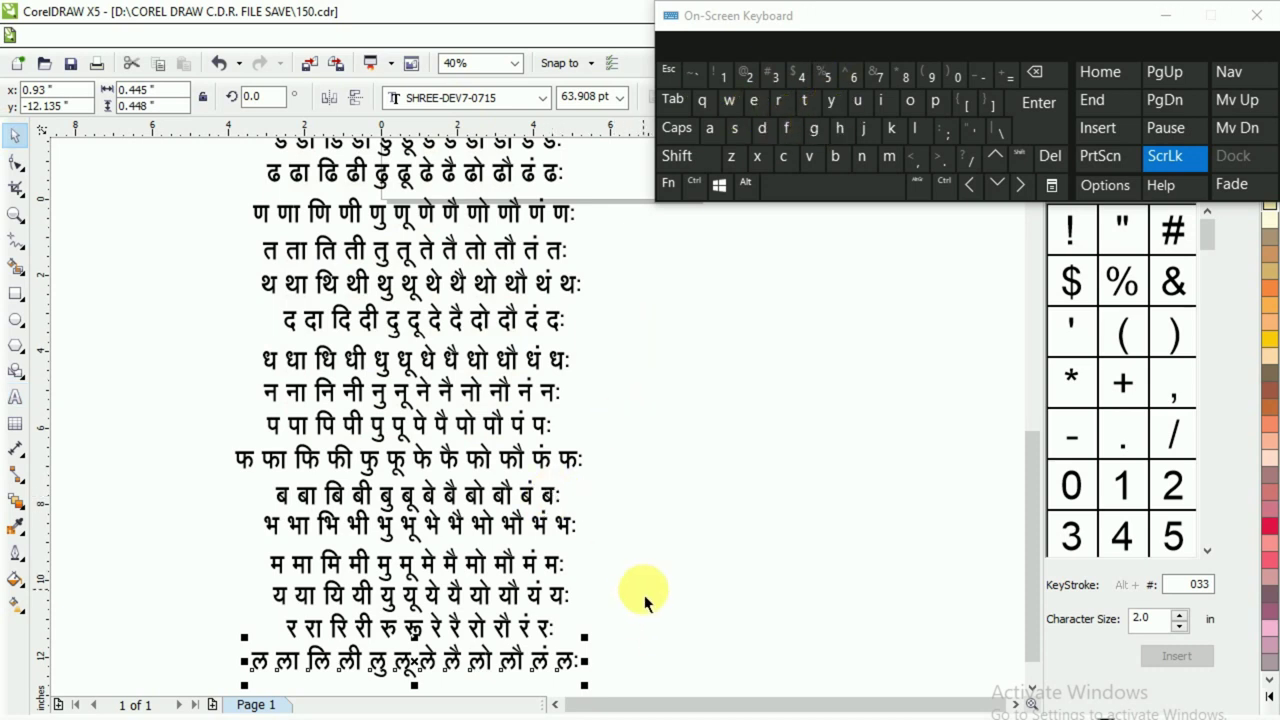
{"action": "left_click_drag", "start_coordinate": [1034, 523], "coordinate": [1034, 571]}
{"action": "left_click_drag", "start_coordinate": [420, 620], "coordinate": [425, 655]}
{"action": "left_click", "coordinate": [472, 582]}
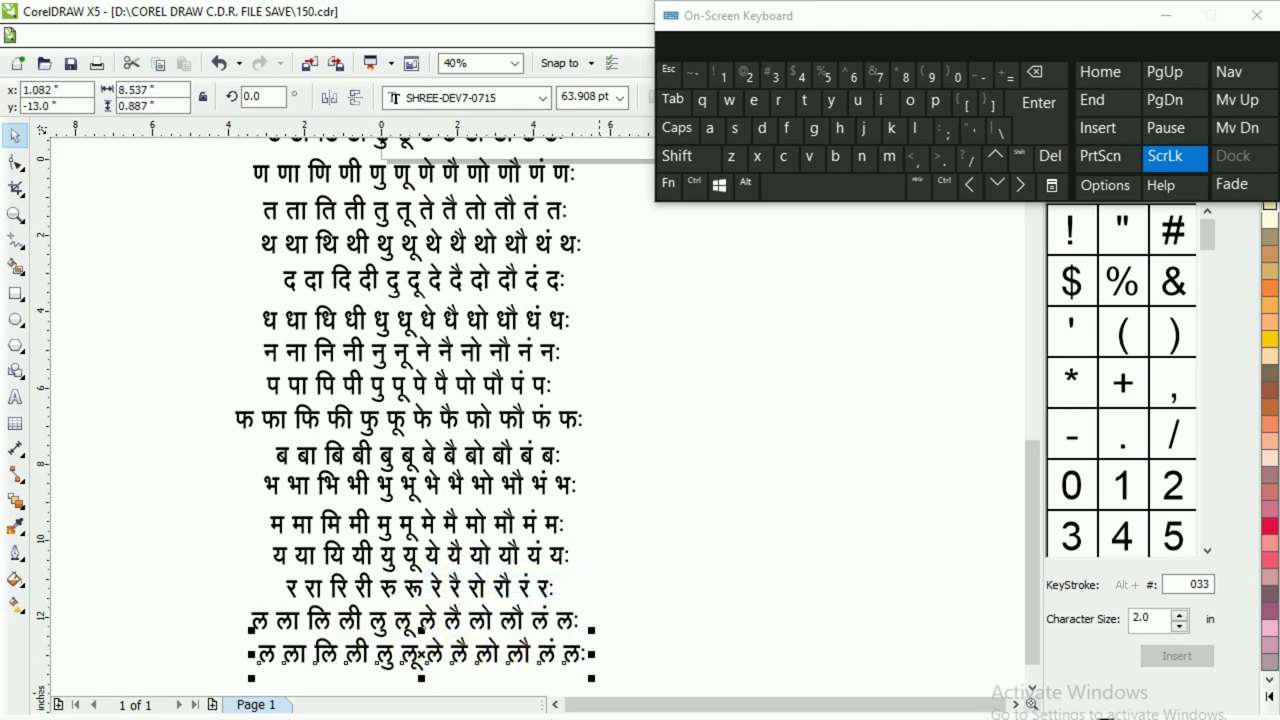
- Check the reference chart, then replace the duplicated ल row's text with the syllables व and वा, separated by a space
{"action": "key", "text": "alt+Tab"}
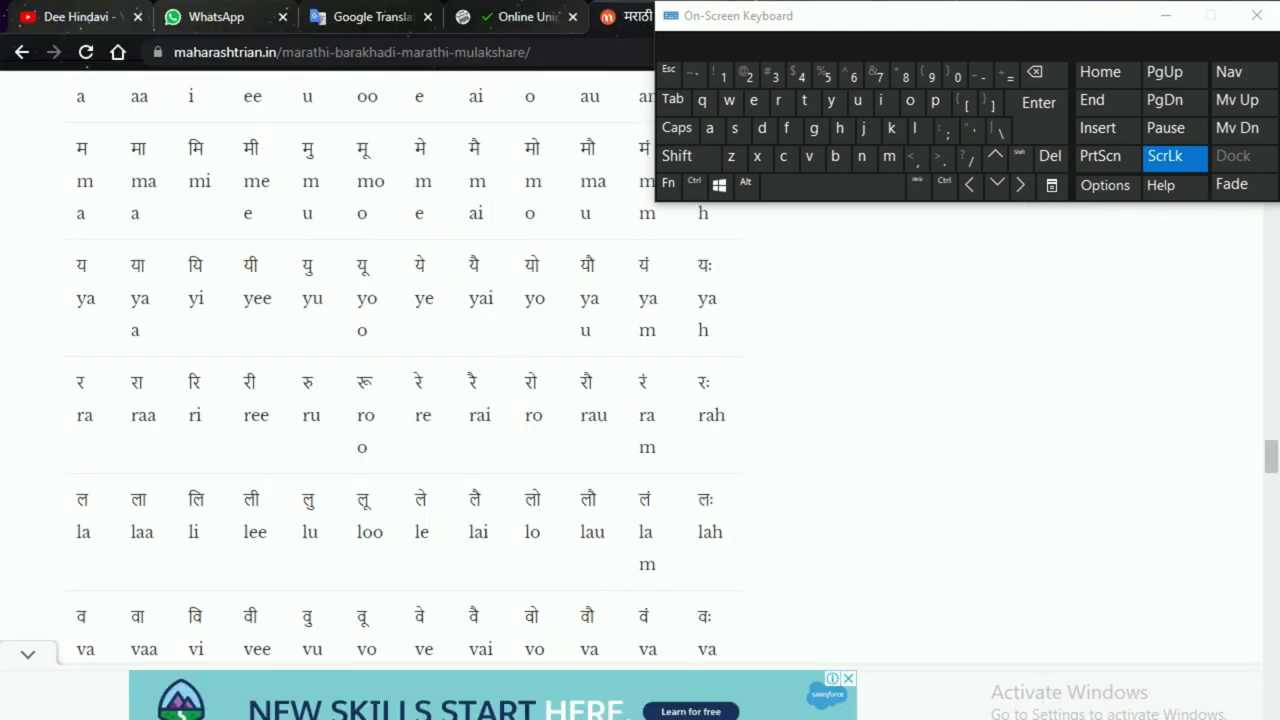
{"action": "key", "text": "alt+Tab"}
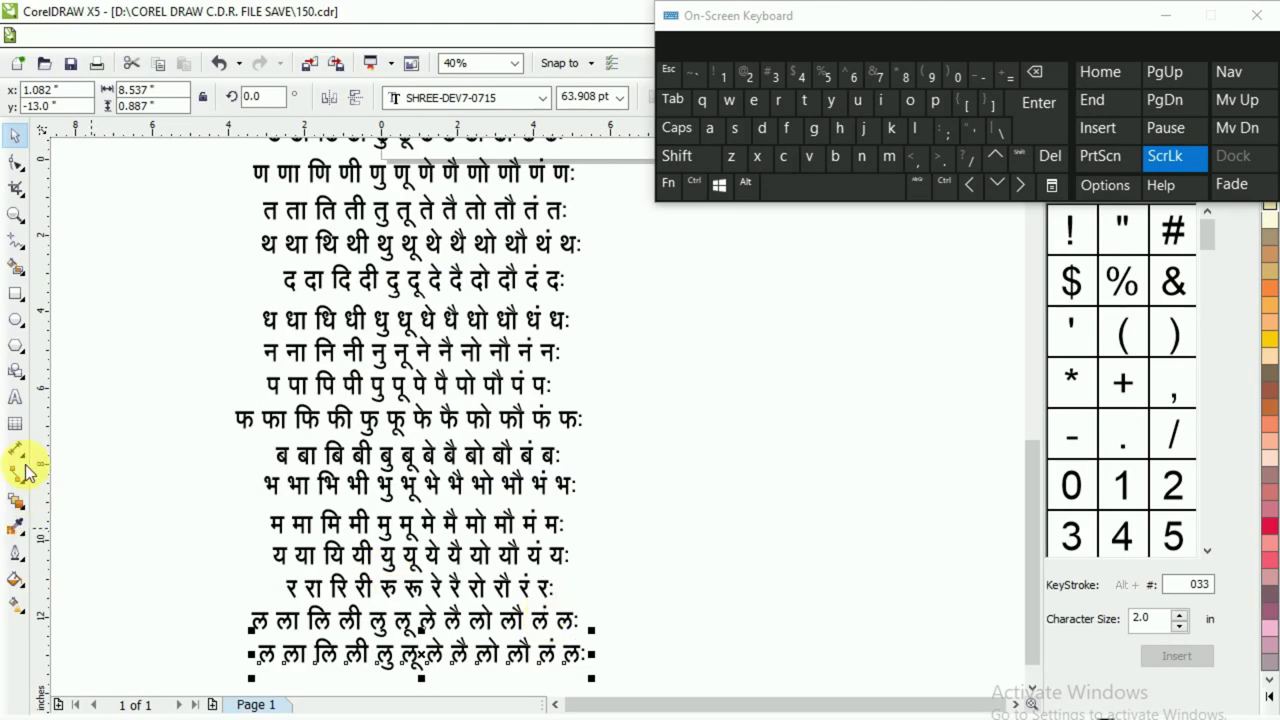
{"action": "left_click", "coordinate": [14, 402]}
{"action": "key", "text": "ctrl+a"}
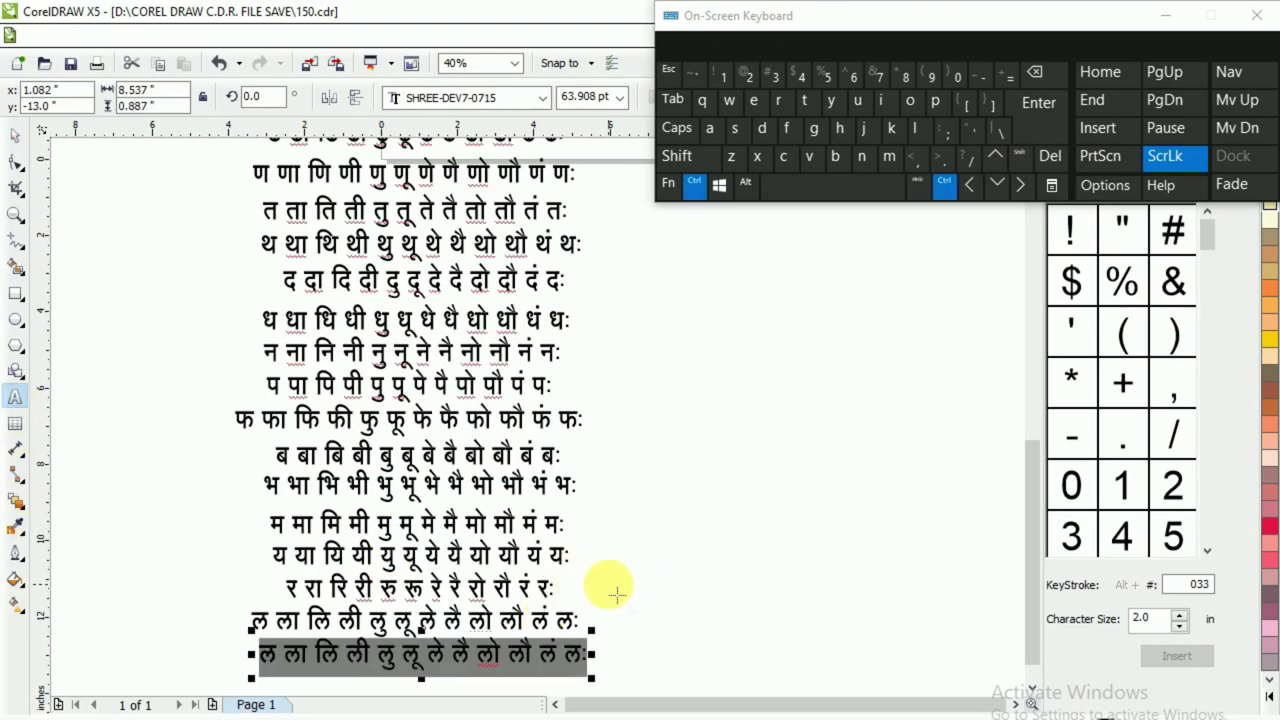
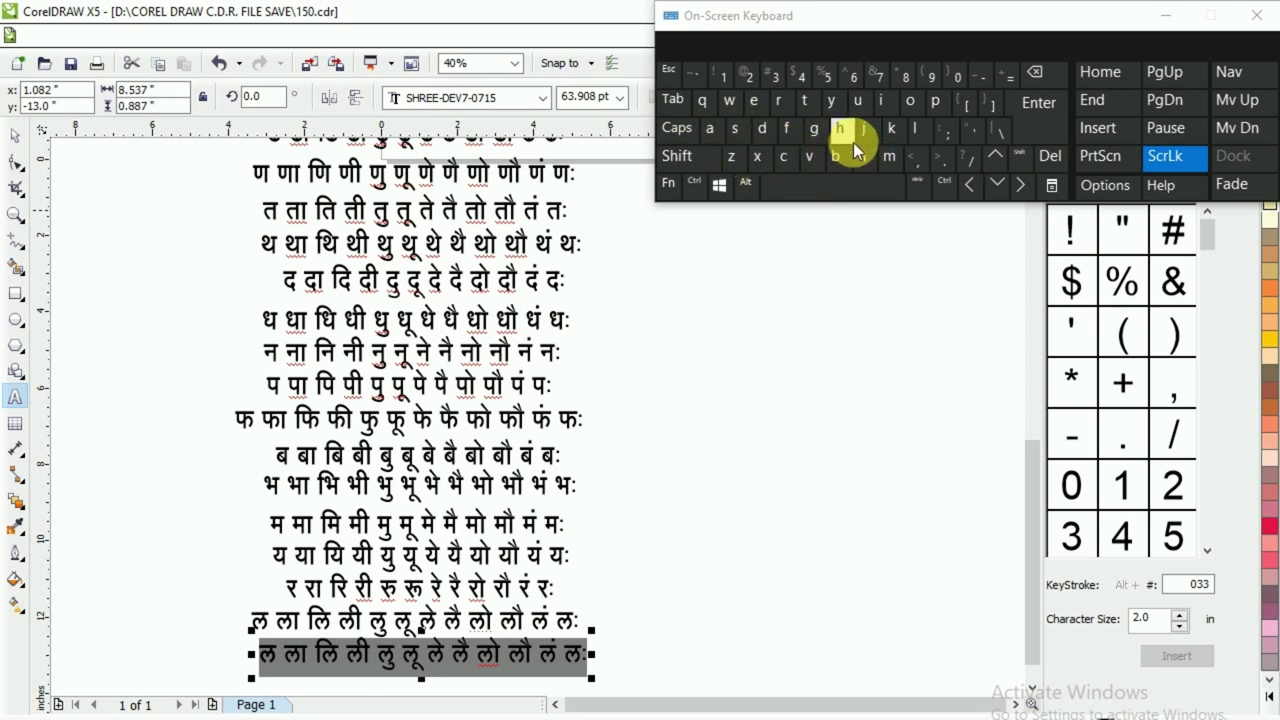
{"action": "left_click", "coordinate": [920, 106]}
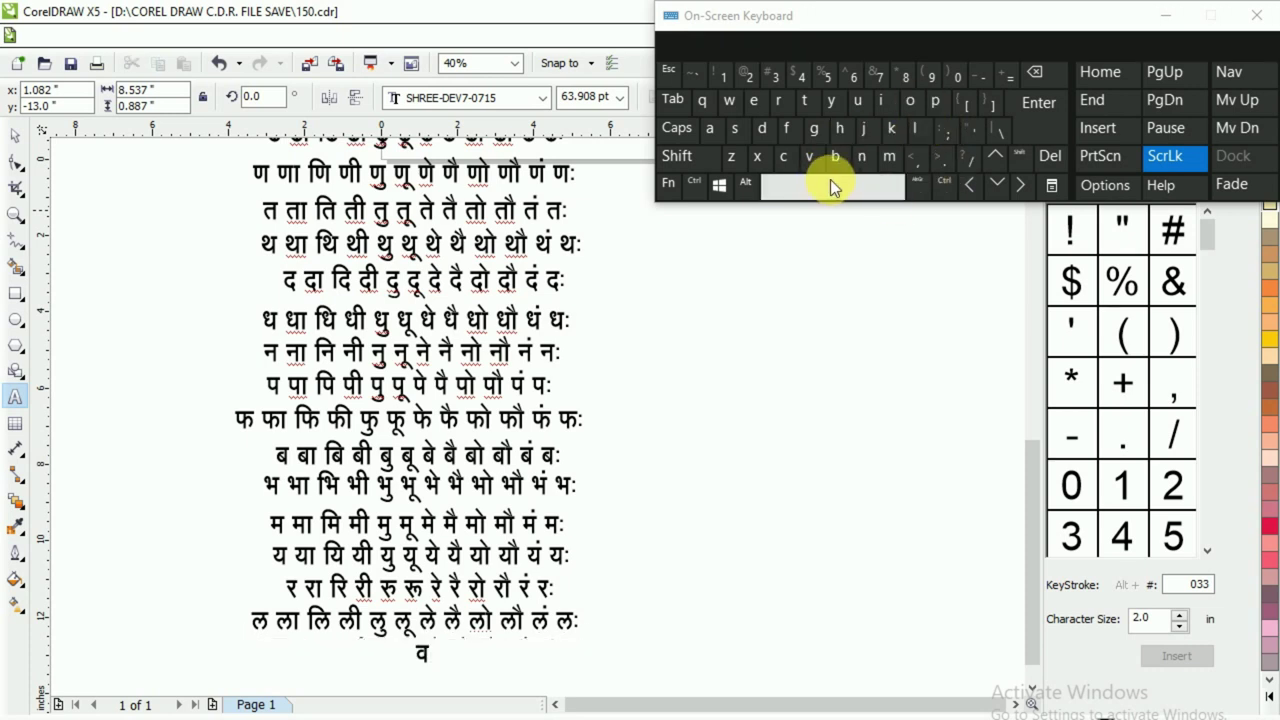
{"action": "left_click", "coordinate": [917, 101]}
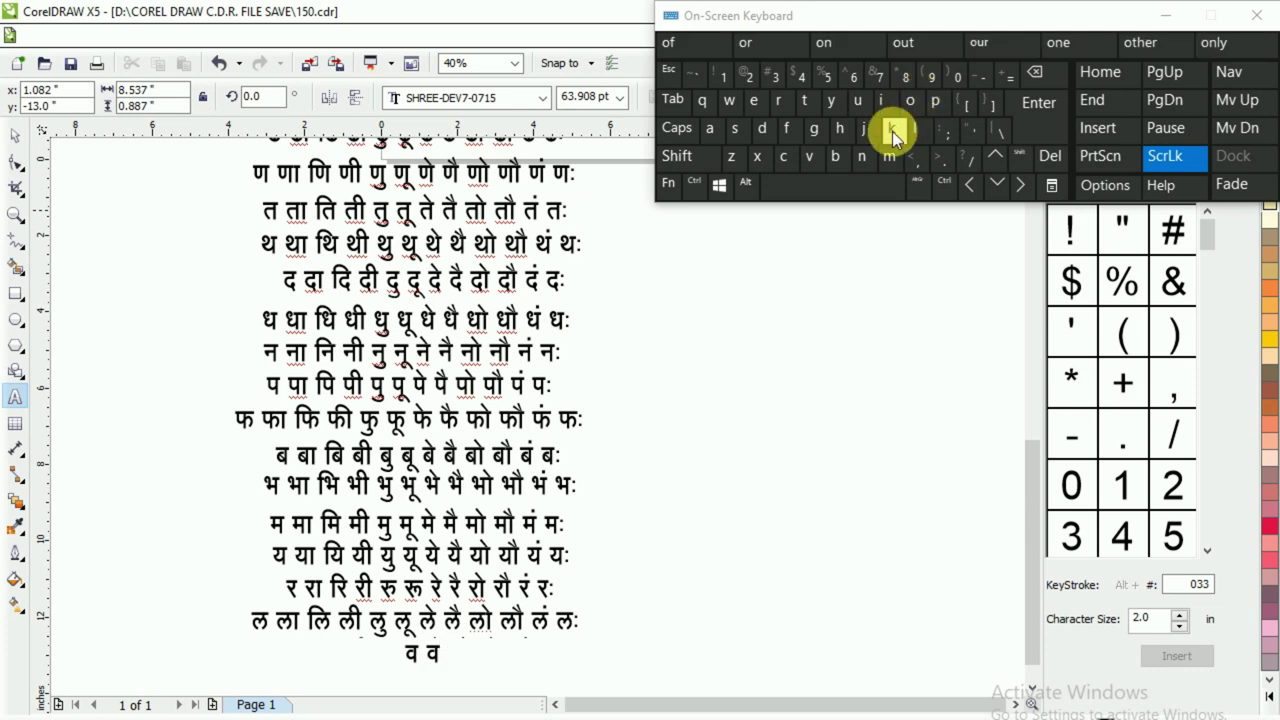
{"action": "left_click", "coordinate": [893, 131]}
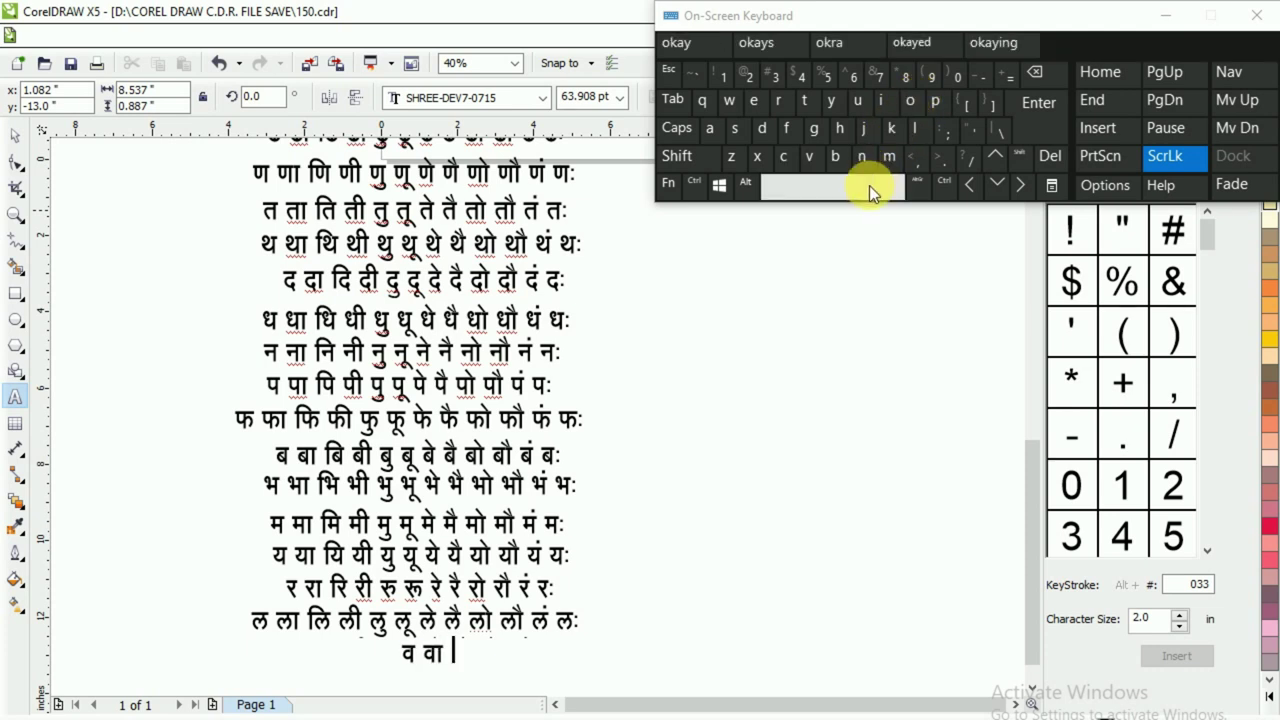
- Add the syllable वि and a space to the व row, entering the short-i sign before the consonant
{"action": "left_click", "coordinate": [912, 104]}
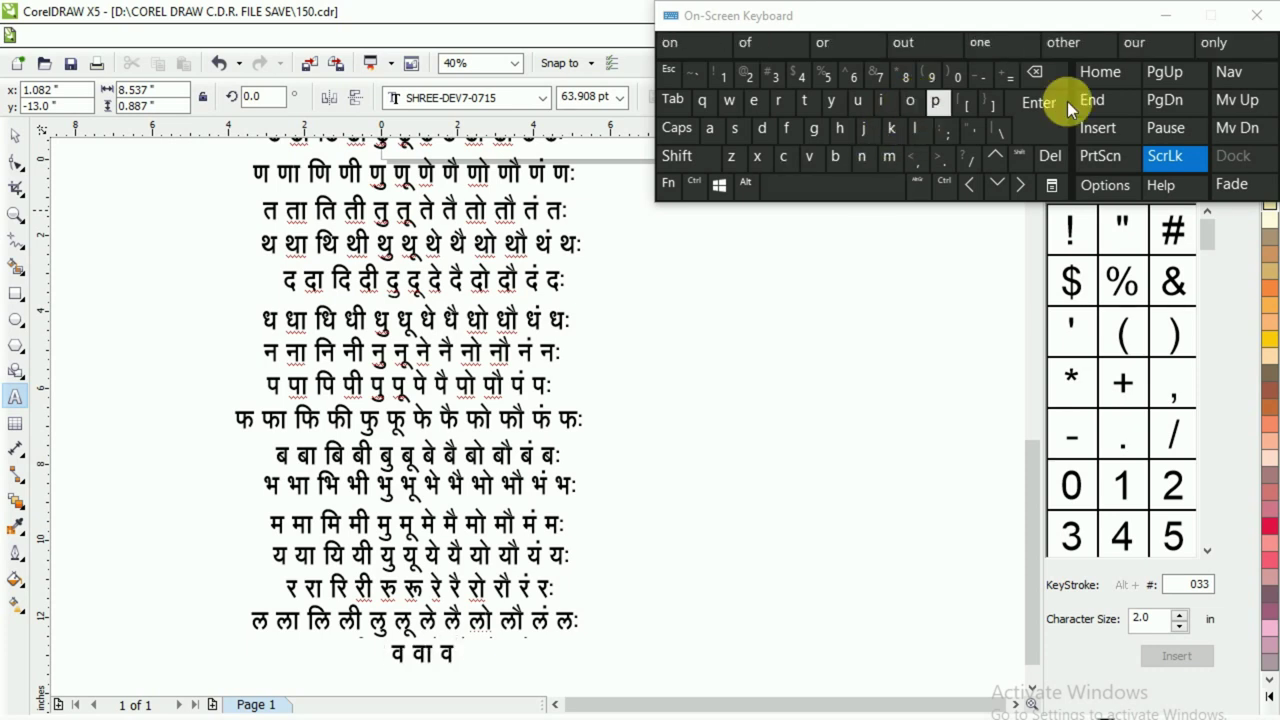
{"action": "left_click", "coordinate": [1036, 74]}
{"action": "left_click", "coordinate": [787, 128]}
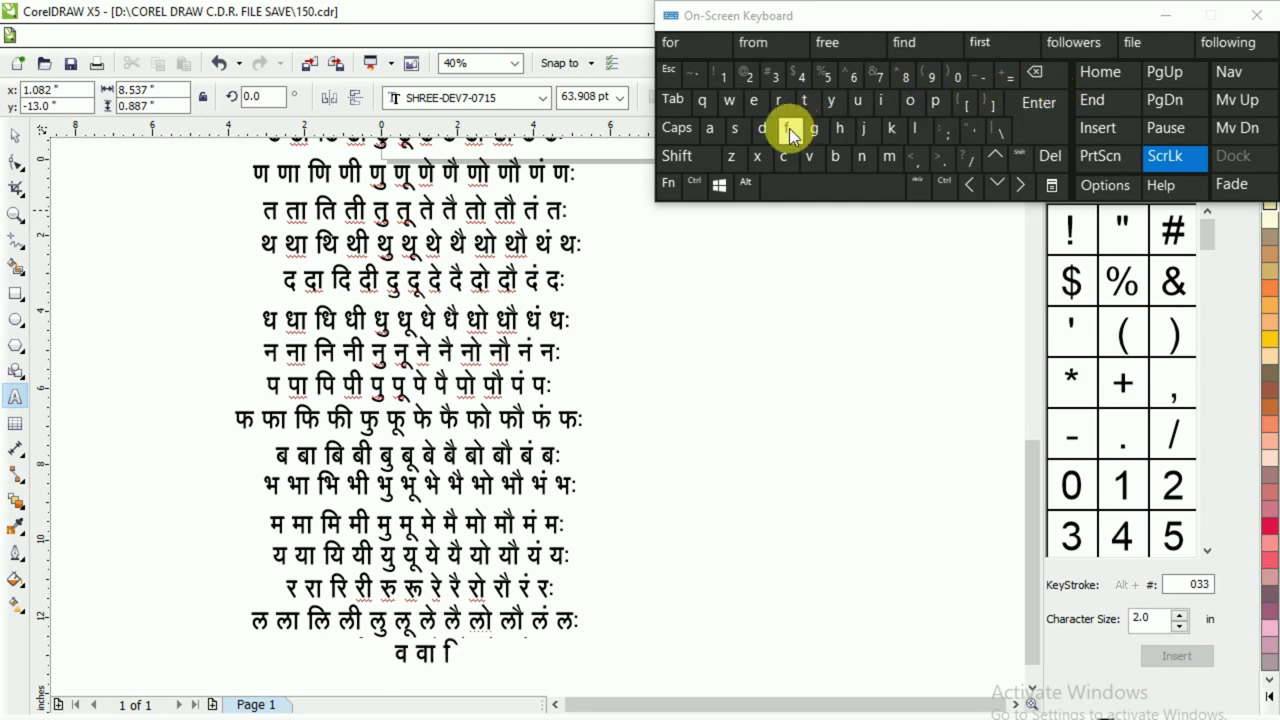
{"action": "left_click", "coordinate": [913, 105]}
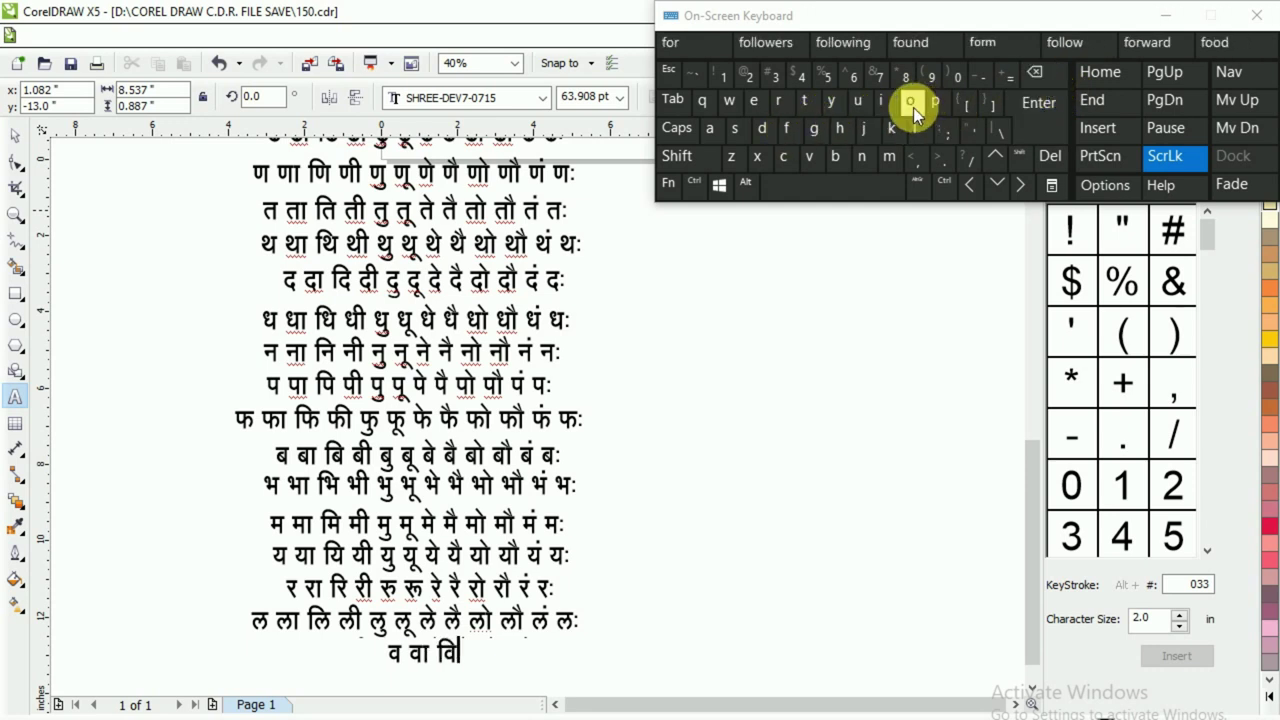
{"action": "left_click", "coordinate": [843, 183]}
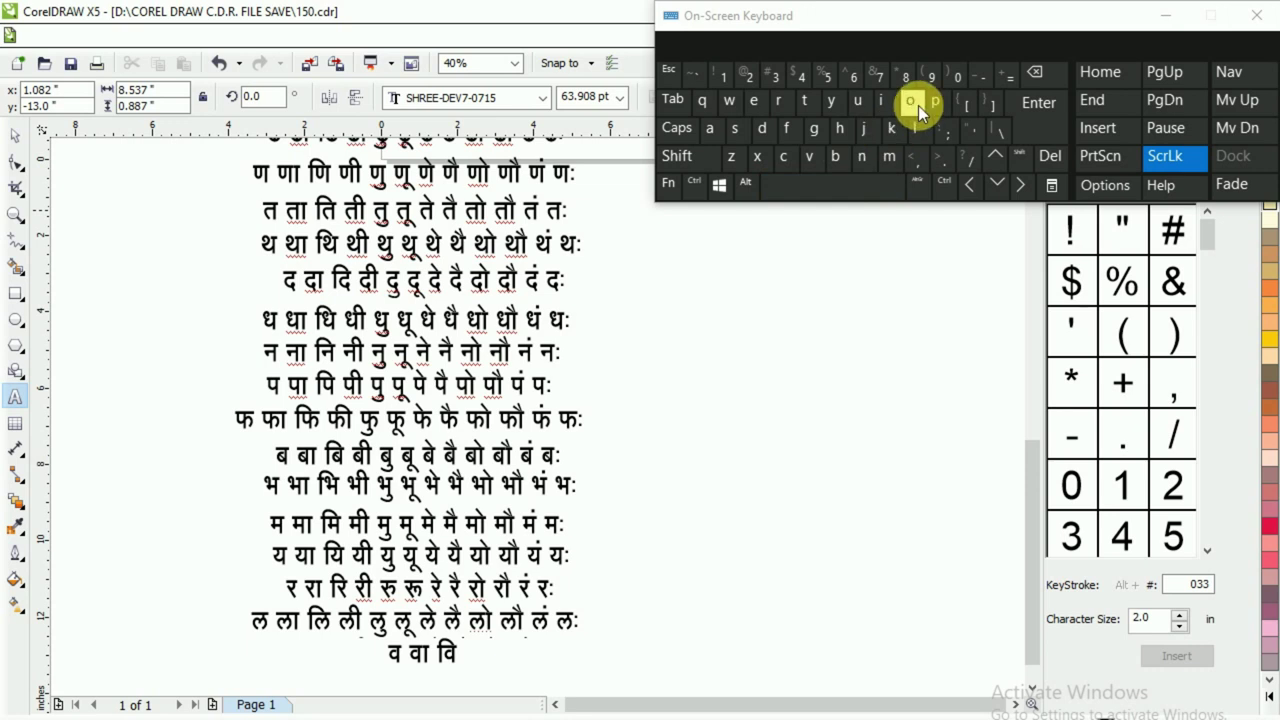
- Add the syllables वी, वु and वू to the व row, separated by spaces
{"action": "left_click", "coordinate": [912, 105]}
{"action": "left_click", "coordinate": [840, 128]}
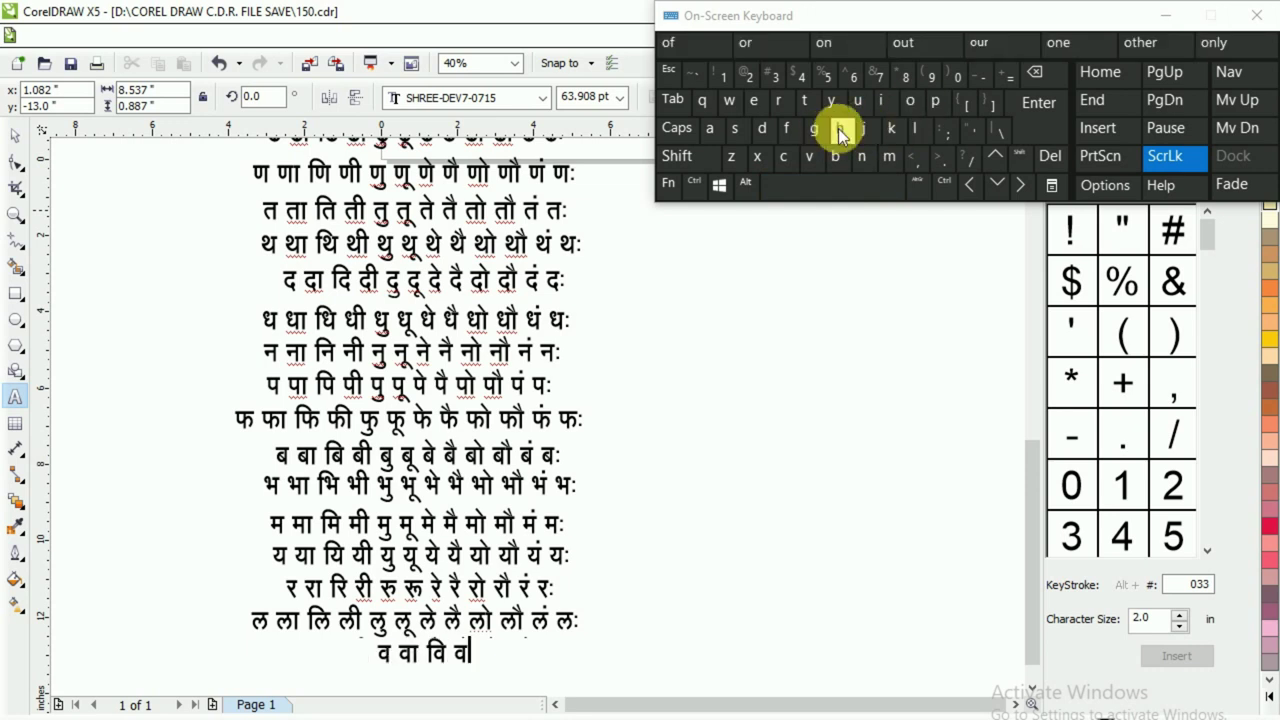
{"action": "left_click", "coordinate": [854, 181]}
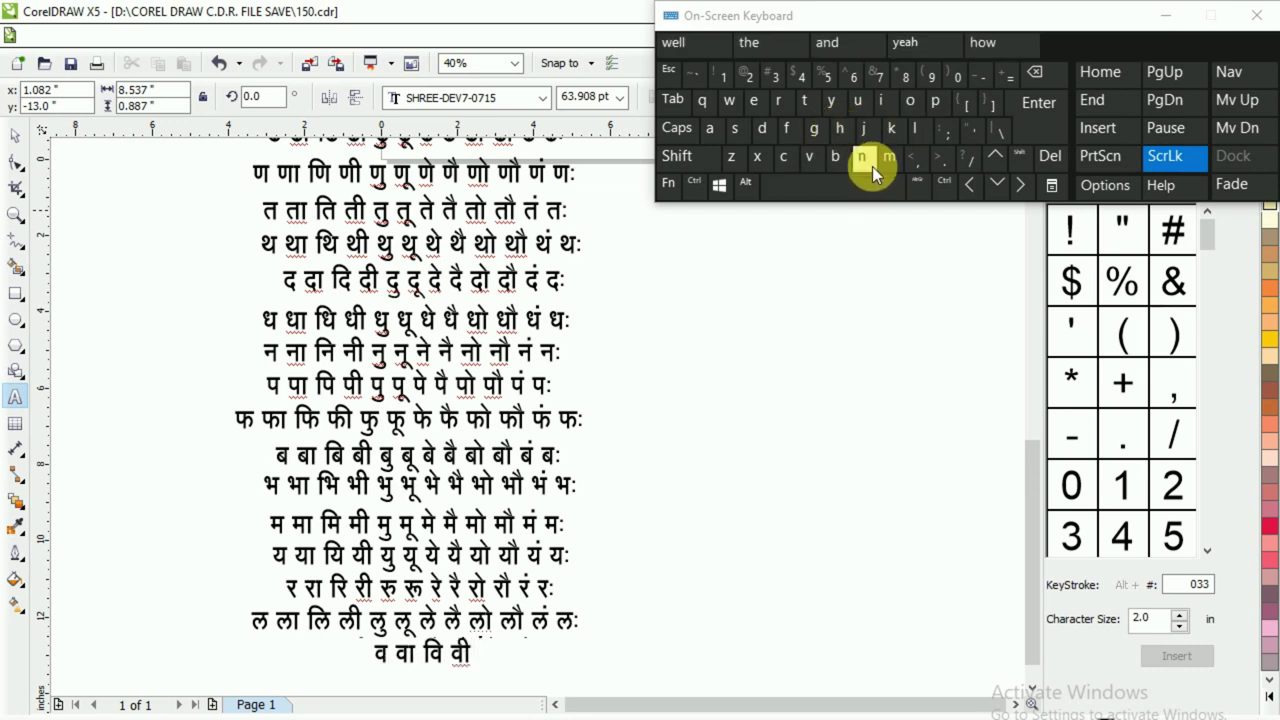
{"action": "left_click", "coordinate": [909, 114]}
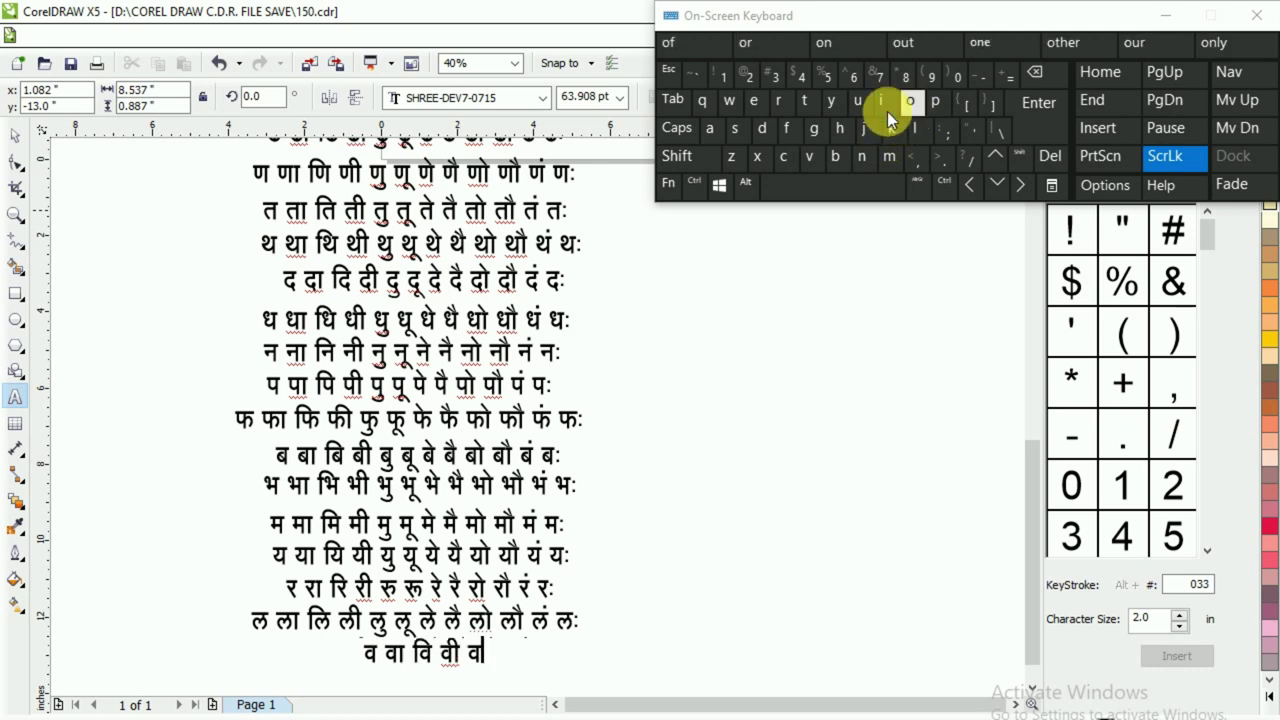
{"action": "left_click", "coordinate": [705, 104]}
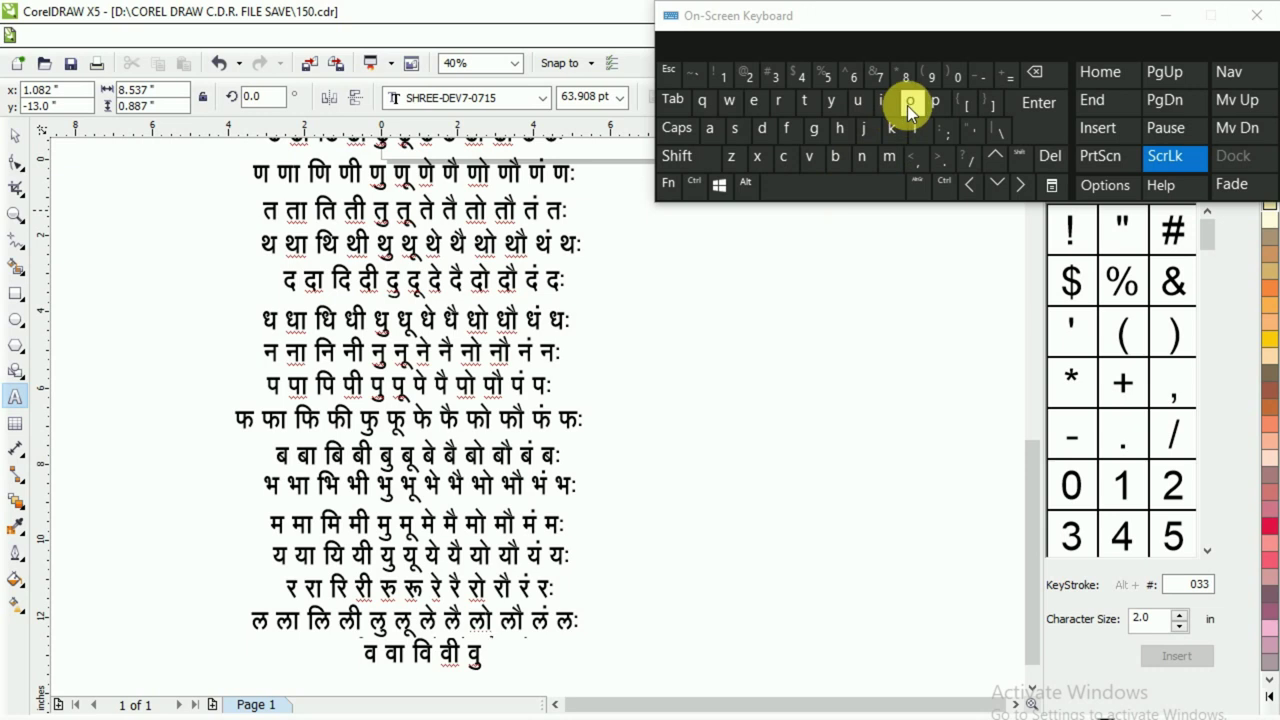
{"action": "left_click", "coordinate": [907, 105]}
{"action": "left_click", "coordinate": [730, 102]}
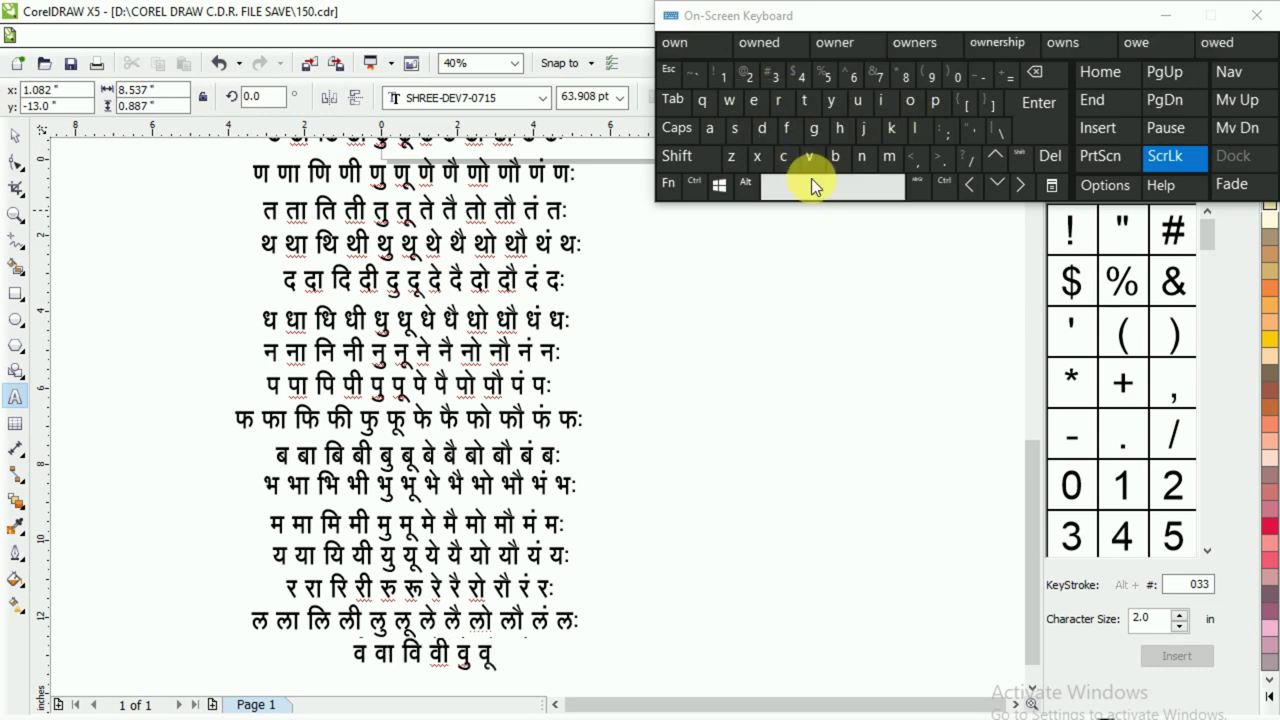
- Continue the व row with the syllables वे and वै, each followed by a space
{"action": "left_click", "coordinate": [907, 107]}
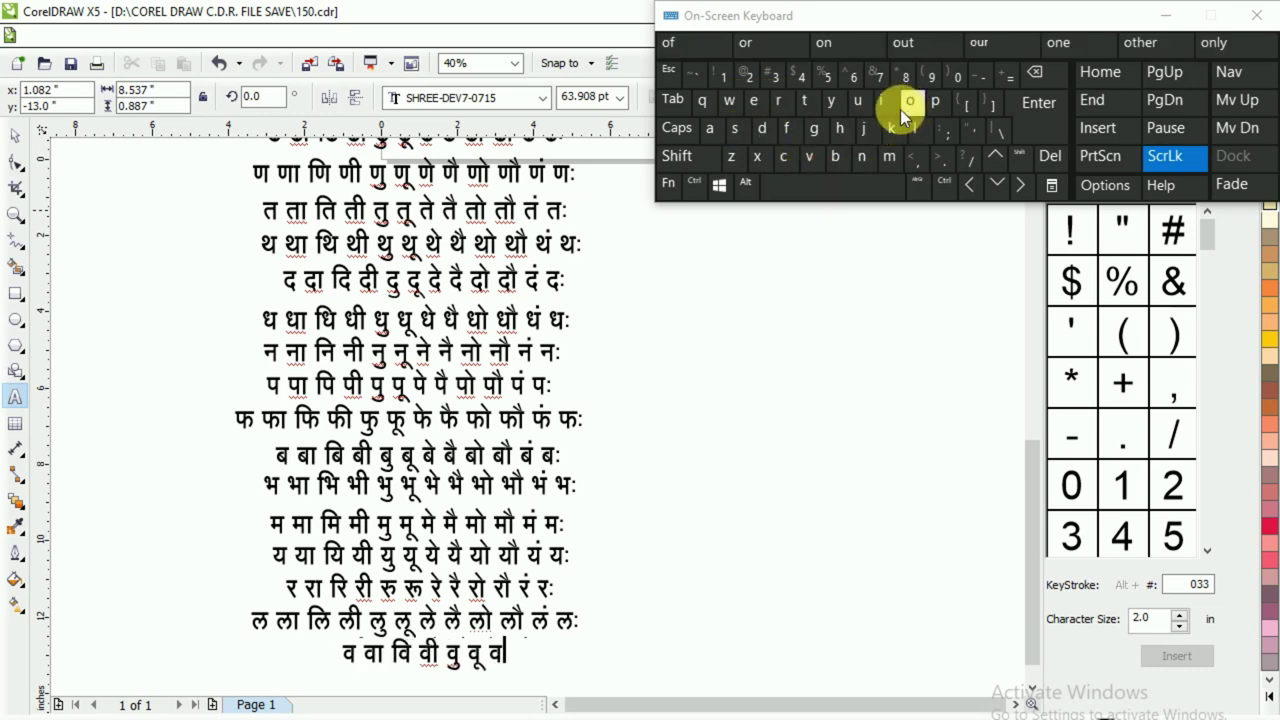
{"action": "left_click", "coordinate": [735, 130]}
{"action": "left_click", "coordinate": [838, 186]}
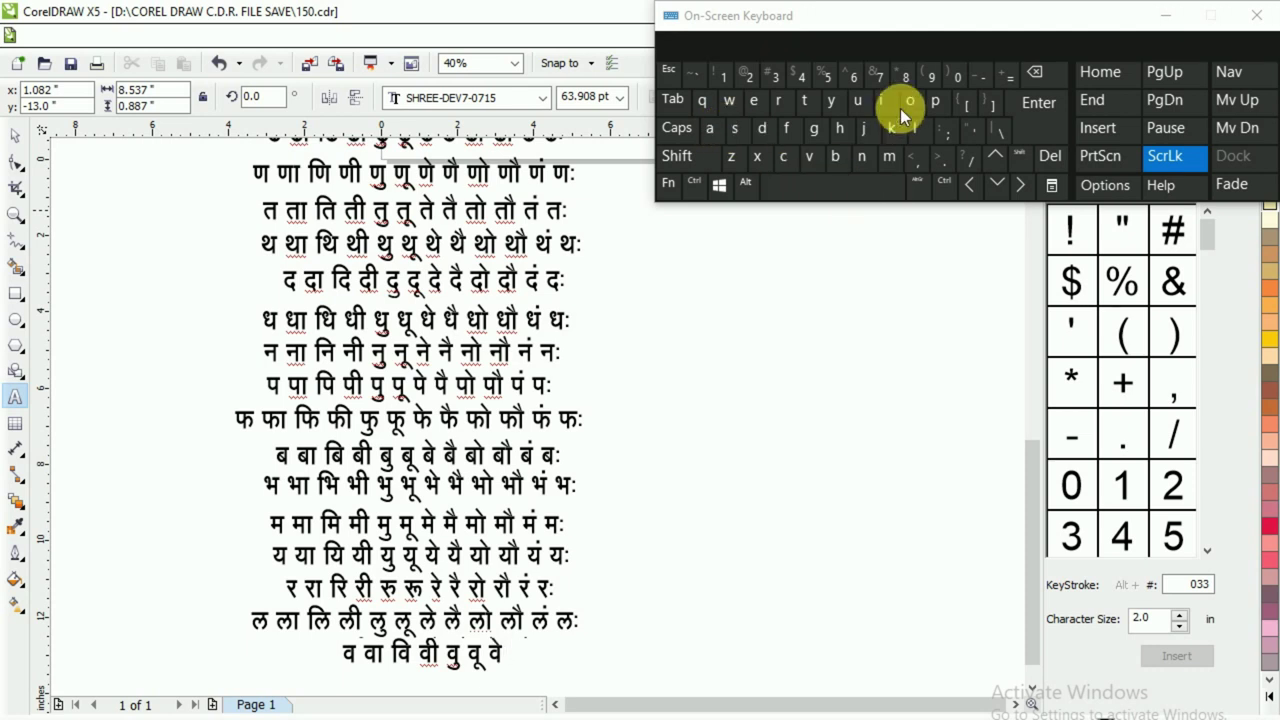
{"action": "left_click", "coordinate": [907, 105]}
{"action": "key", "text": "shift"}
{"action": "left_click", "coordinate": [741, 130]}
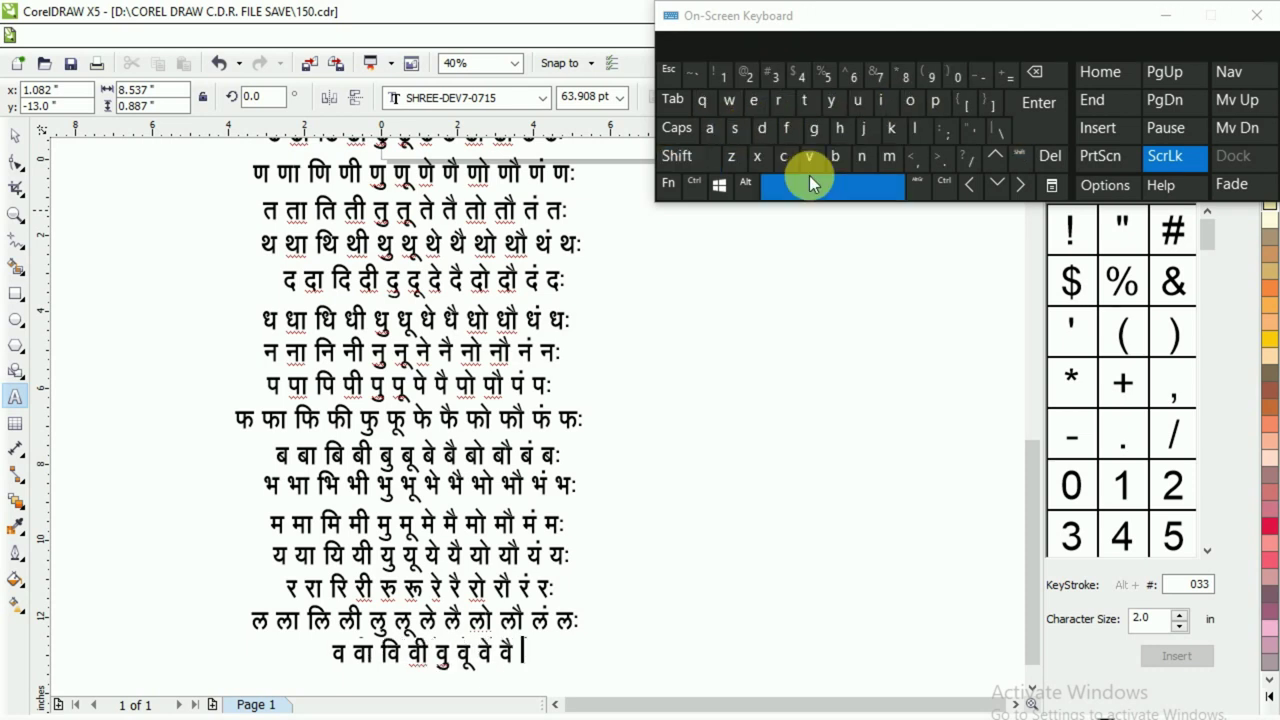
{"action": "left_click", "coordinate": [809, 180]}
- Add the syllables वो and वौ to the व row, each followed by a space
{"action": "left_click", "coordinate": [907, 105]}
{"action": "left_click", "coordinate": [846, 157]}
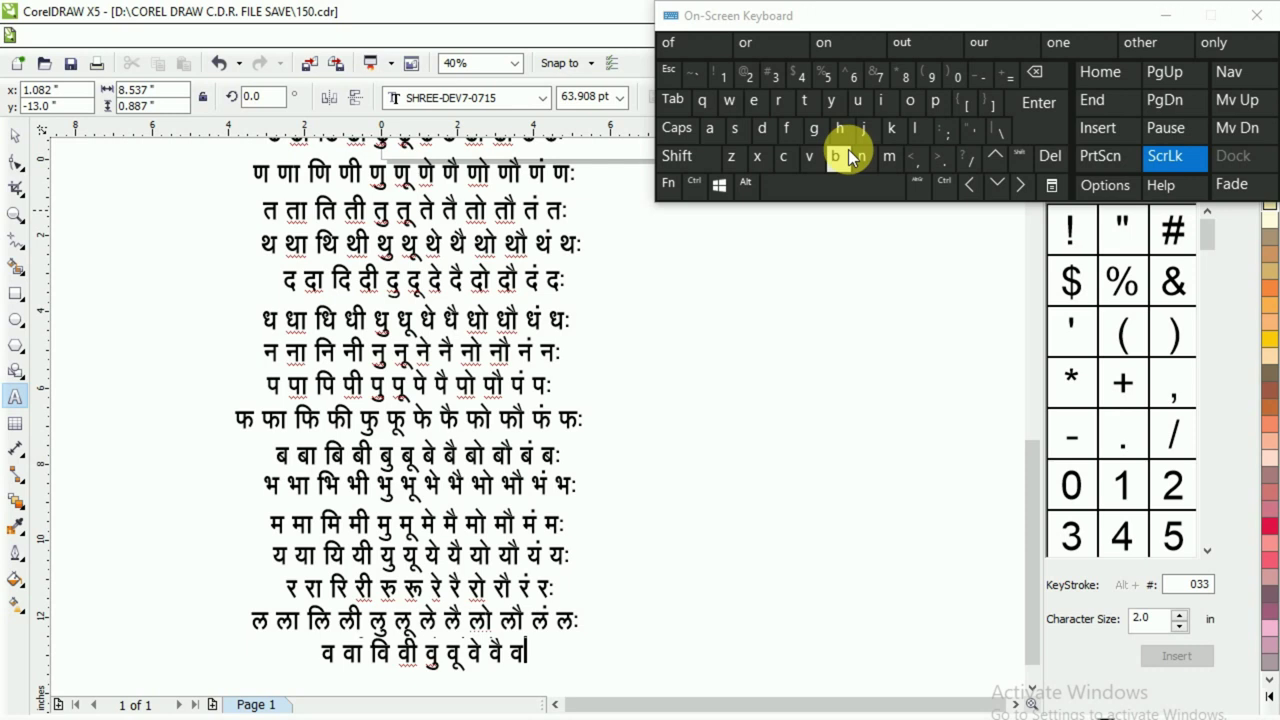
{"action": "left_click", "coordinate": [891, 128]}
{"action": "left_click", "coordinate": [735, 128]}
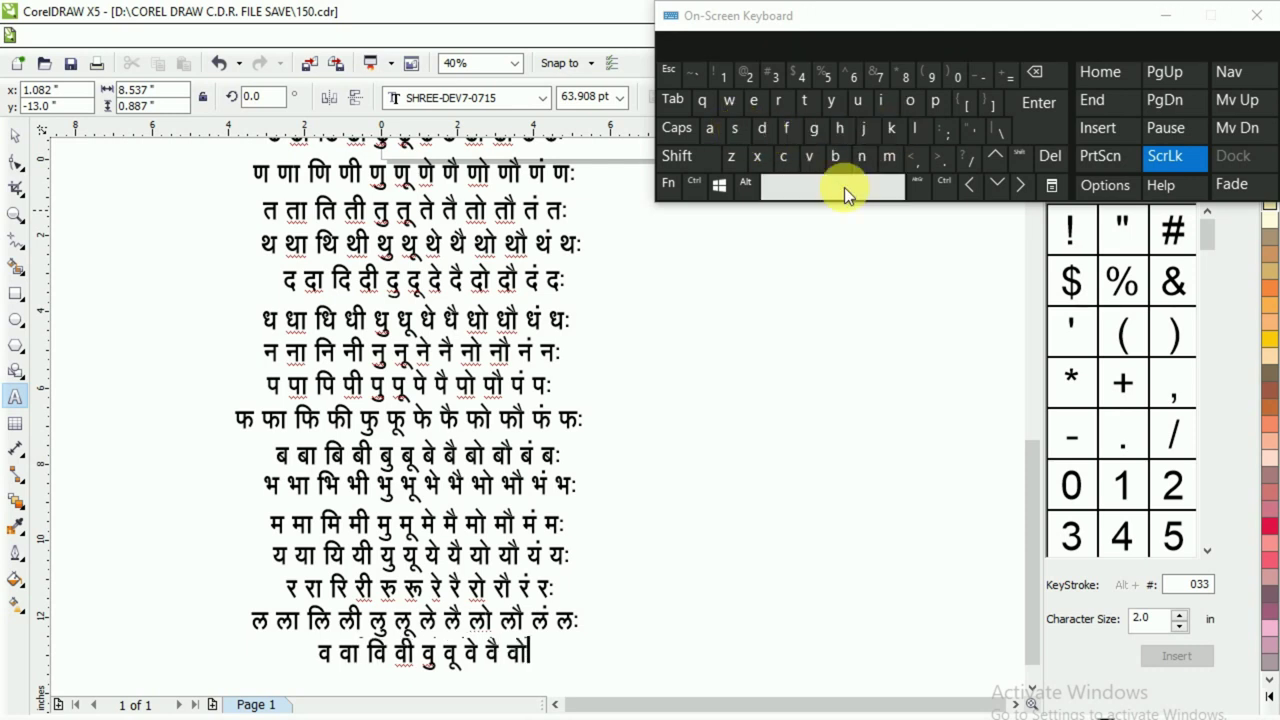
{"action": "left_click", "coordinate": [908, 102]}
{"action": "left_click", "coordinate": [891, 128]}
{"action": "left_click", "coordinate": [736, 128]}
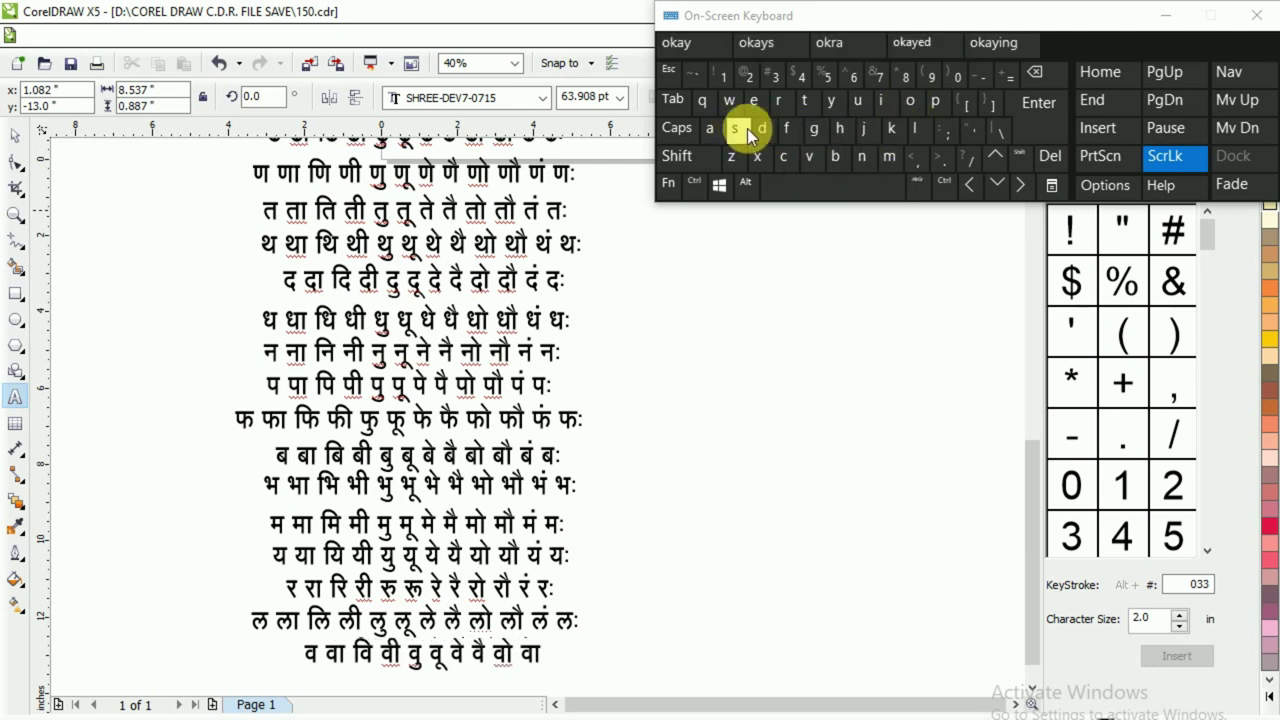
{"action": "left_click", "coordinate": [676, 156]}
{"action": "left_click", "coordinate": [807, 178]}
- Finish the व row with the syllables वं and वः, separated by a space, and end text editing
{"action": "left_click", "coordinate": [910, 101]}
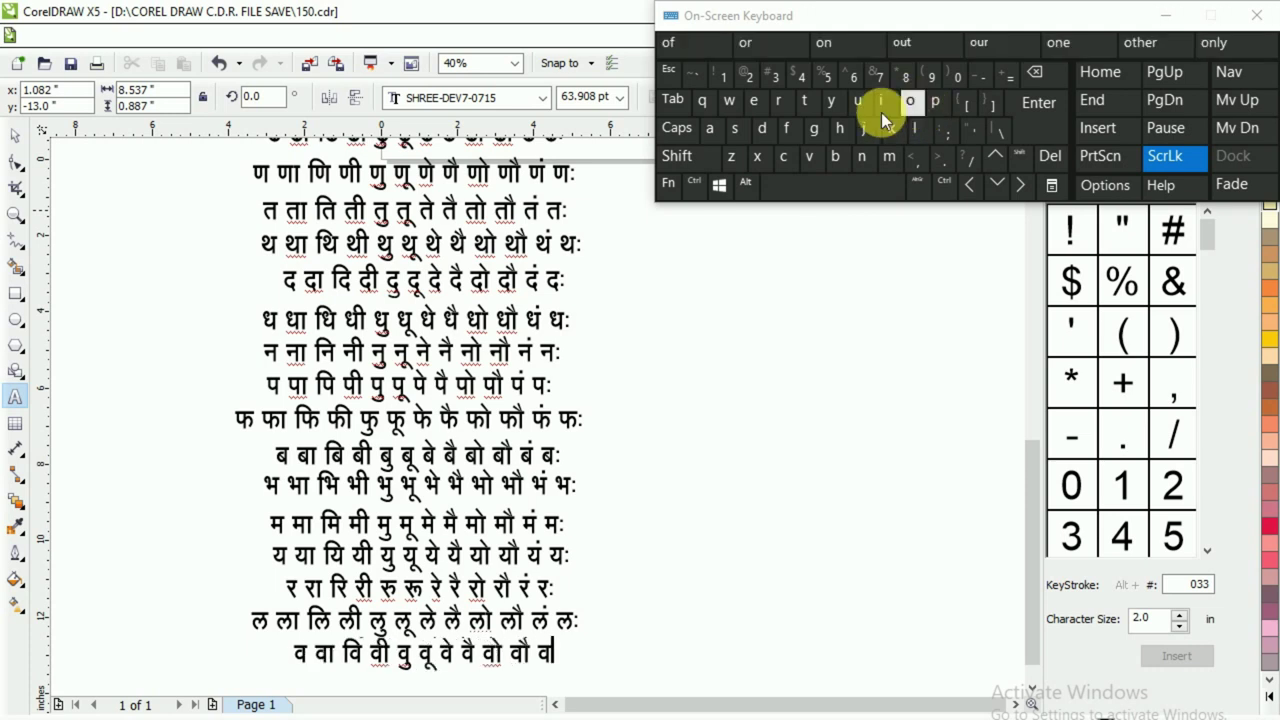
{"action": "left_click", "coordinate": [714, 130]}
{"action": "left_click", "coordinate": [831, 183]}
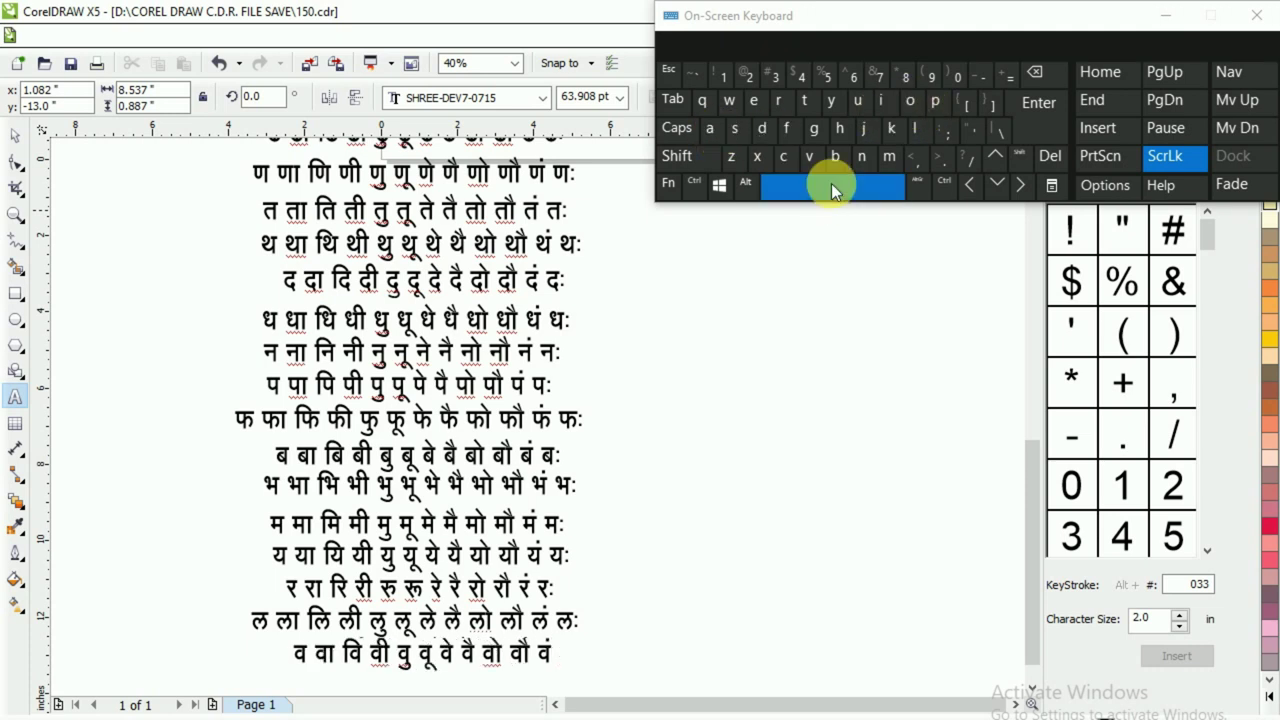
{"action": "left_click", "coordinate": [918, 104]}
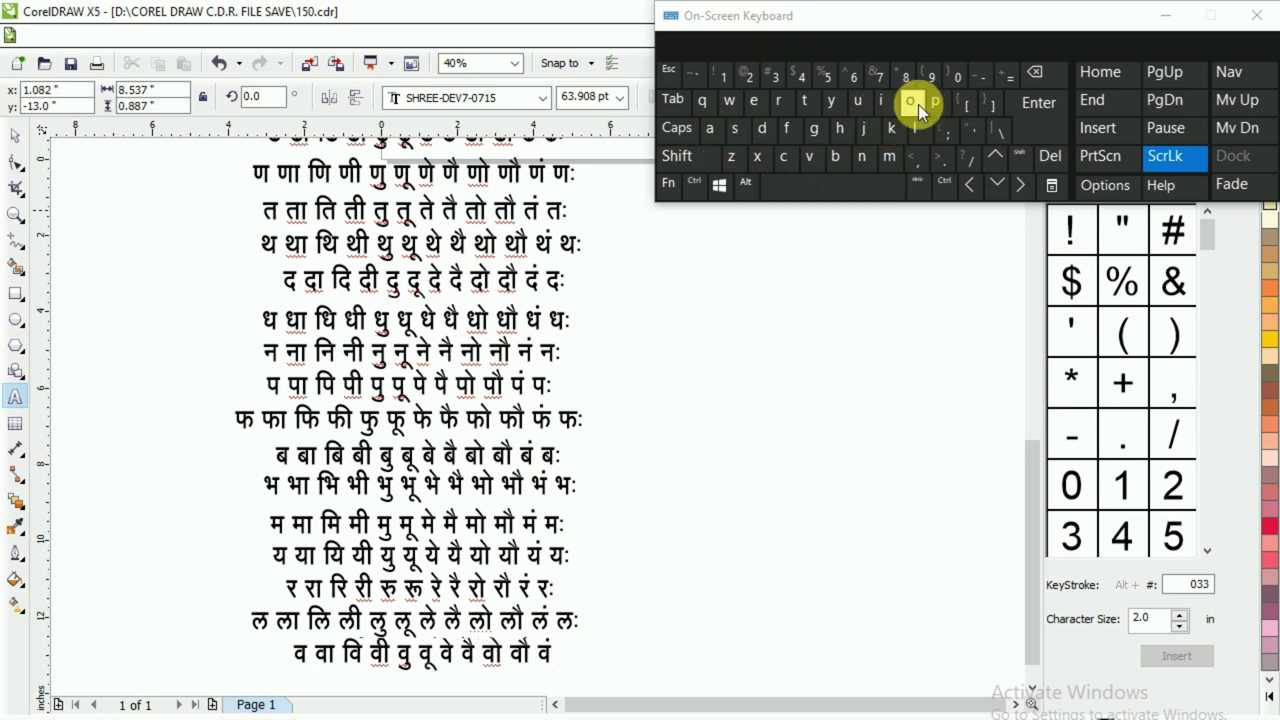
{"action": "left_click", "coordinate": [774, 77], "text": "shift"}
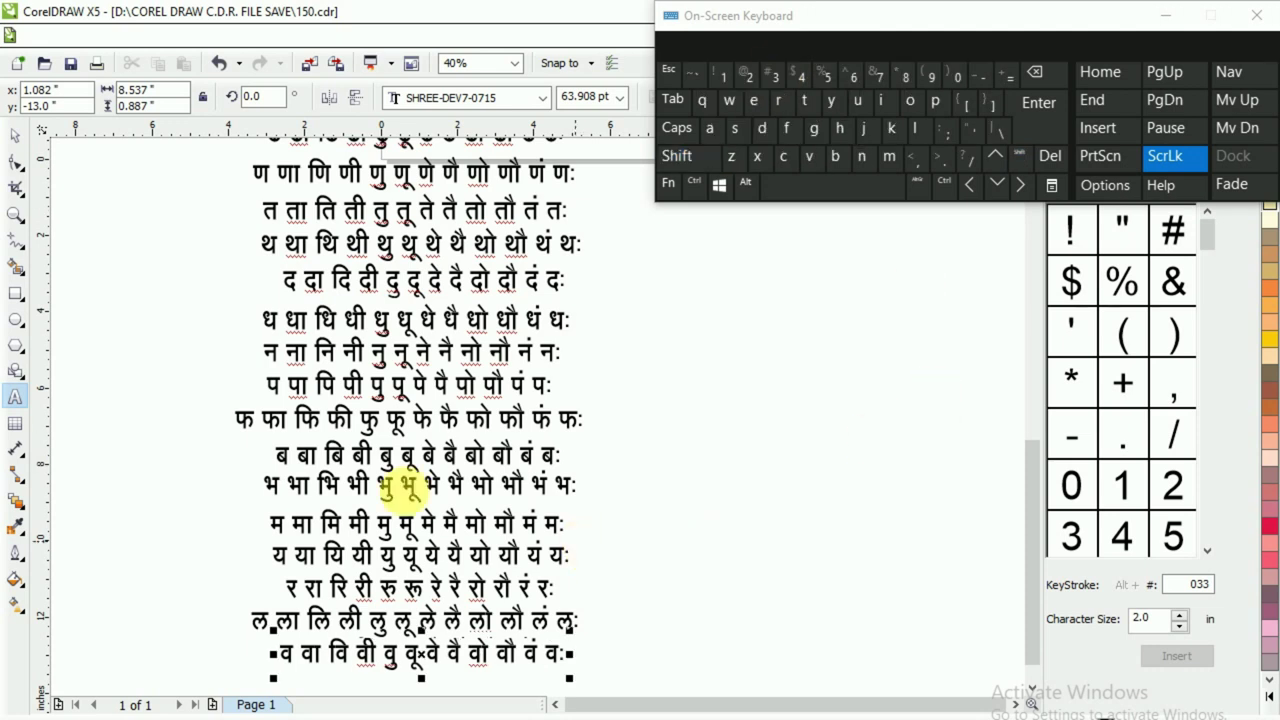
{"action": "left_click", "coordinate": [14, 135]}
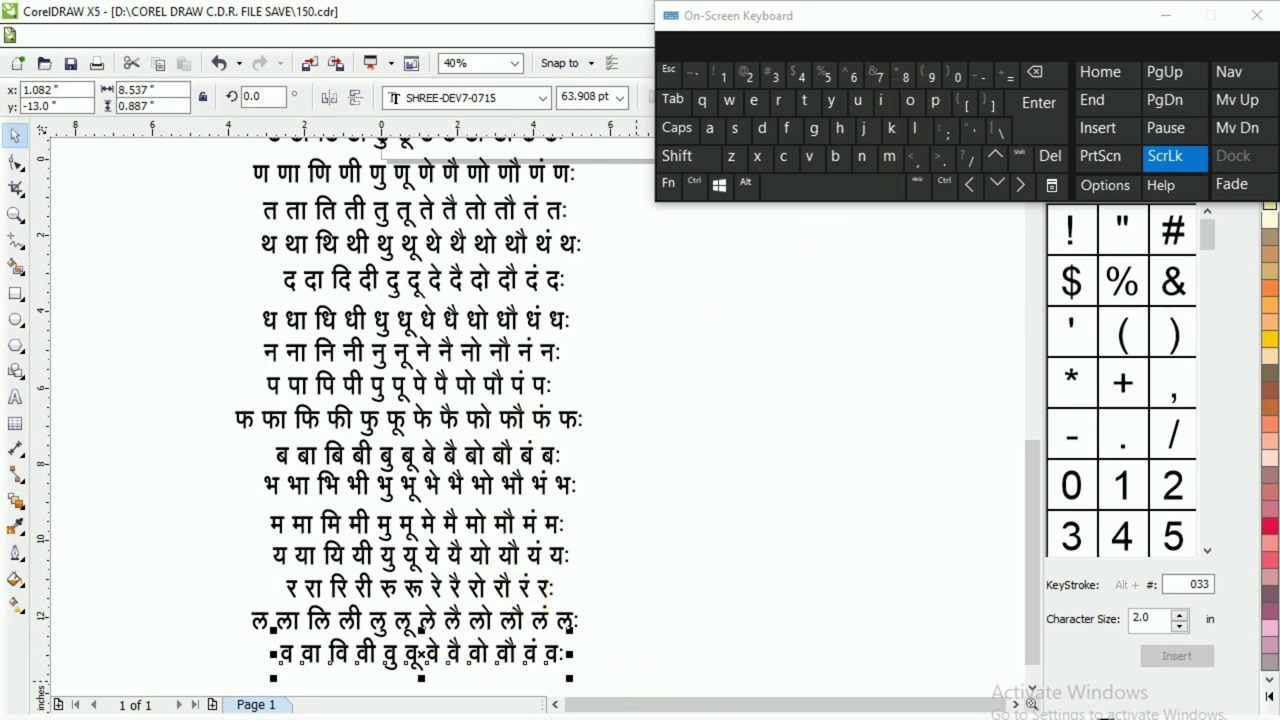
- Check the next row in the online reference chart, then duplicate the व row directly below itself, centred at about x 1.135 in, y -13.943 in
{"action": "key", "text": "alt+Tab"}
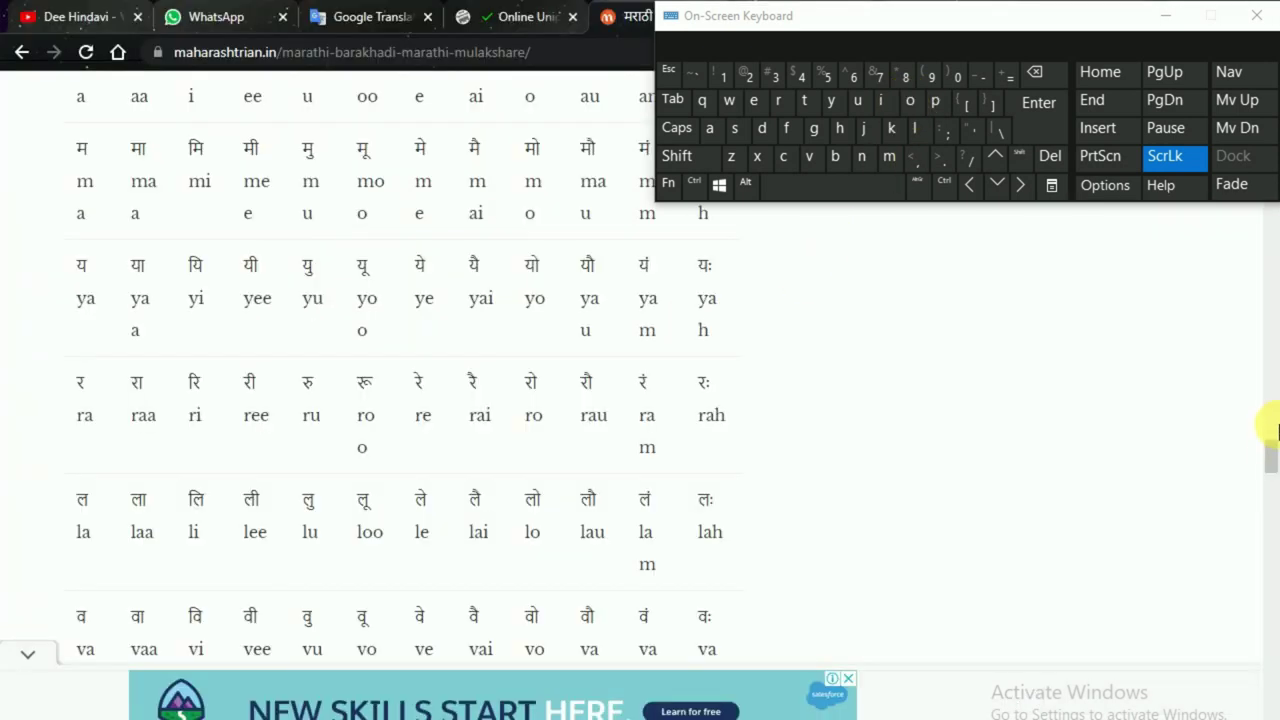
{"action": "scroll", "coordinate": [1272, 451], "scroll_direction": "down", "scroll_amount": 4}
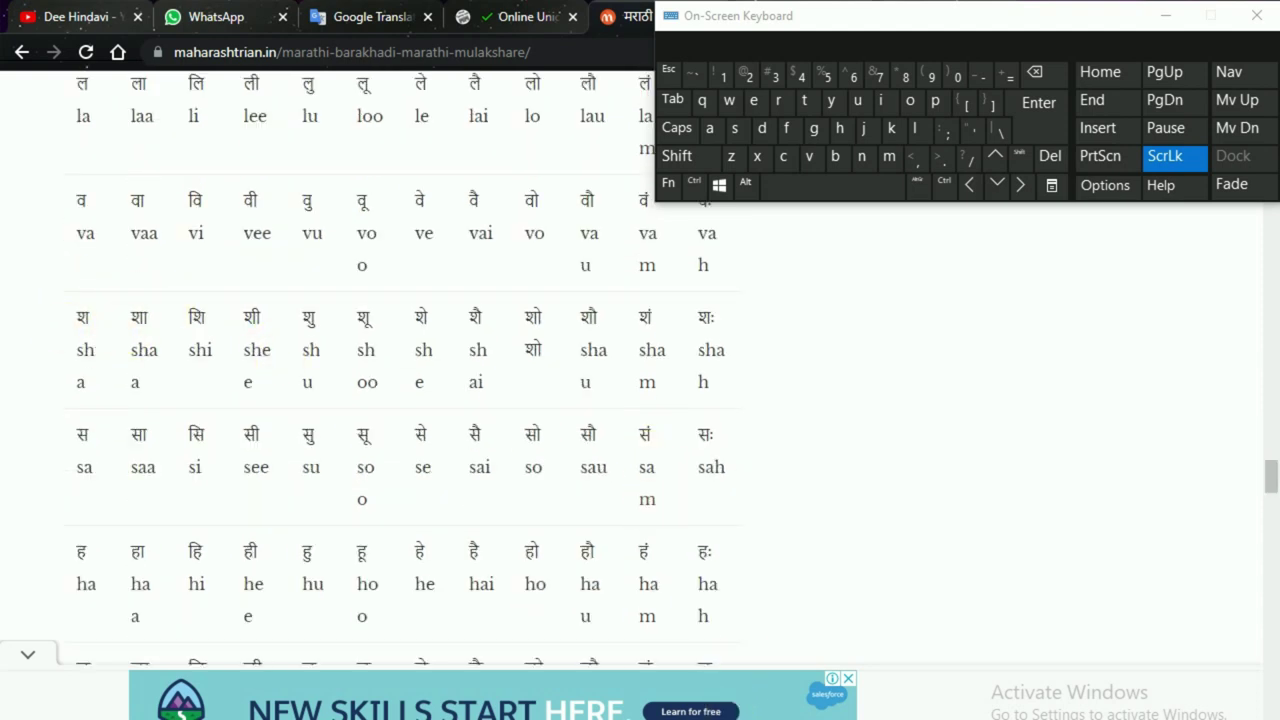
{"action": "key", "text": "alt+Tab"}
{"action": "type", "text": "व वा वि वी वु वू वे वै वो वौ वं वः"}
{"action": "left_click_drag", "start_coordinate": [454, 683], "coordinate": [421, 685]}
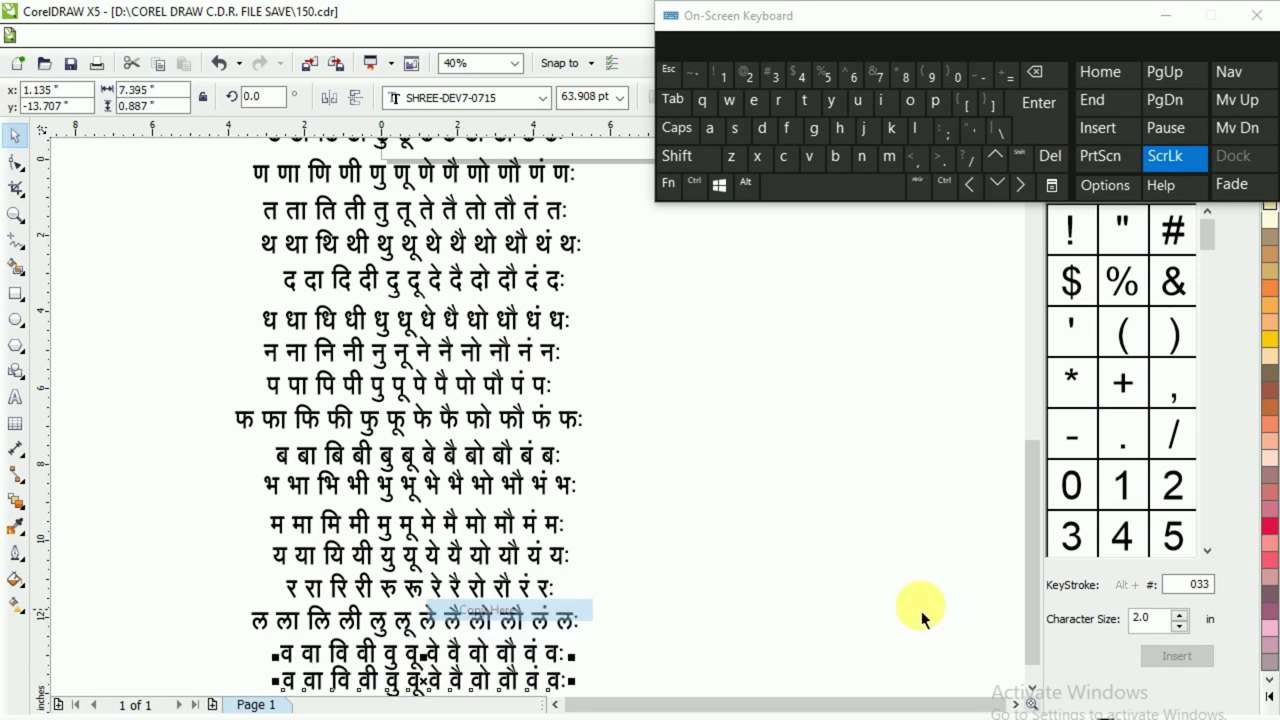
{"action": "scroll", "coordinate": [921, 611], "scroll_direction": "down", "scroll_amount": 2}
{"action": "left_click_drag", "start_coordinate": [424, 621], "coordinate": [423, 630]}
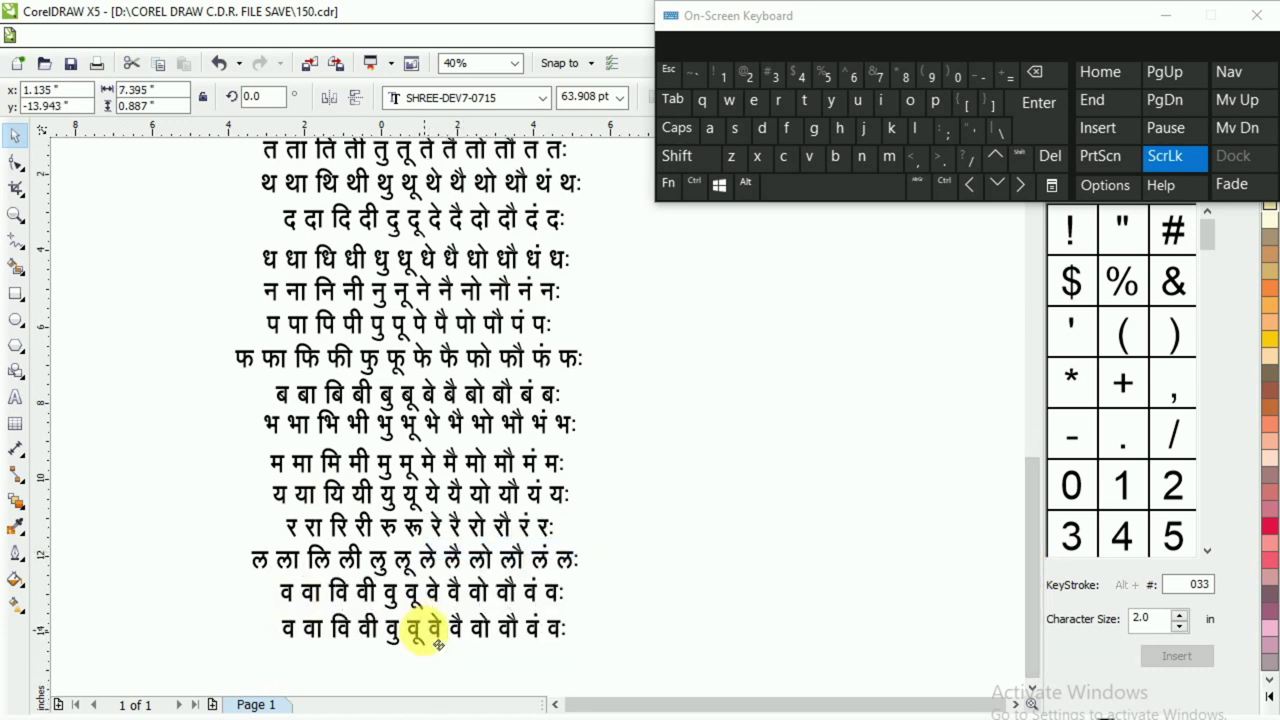
- Replace the duplicated व row's text with the syllables श and शा, separated by a space
{"action": "left_click", "coordinate": [15, 397]}
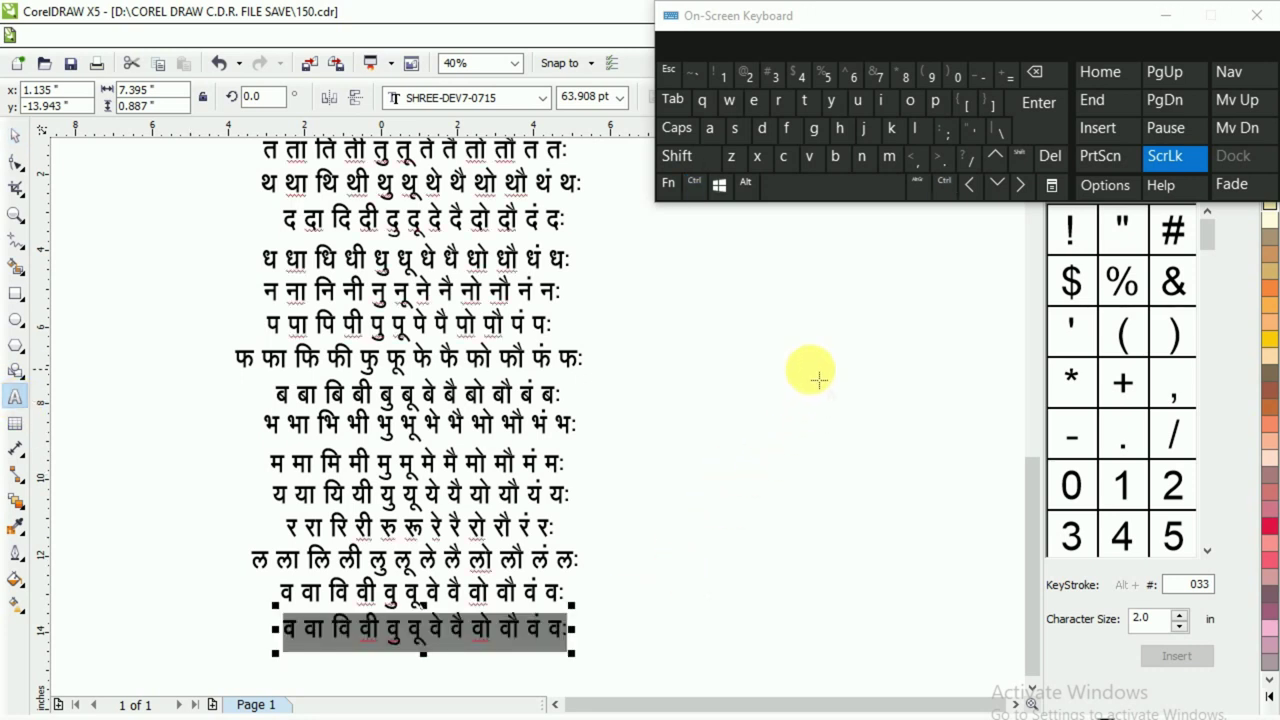
{"action": "left_click", "coordinate": [975, 130]}
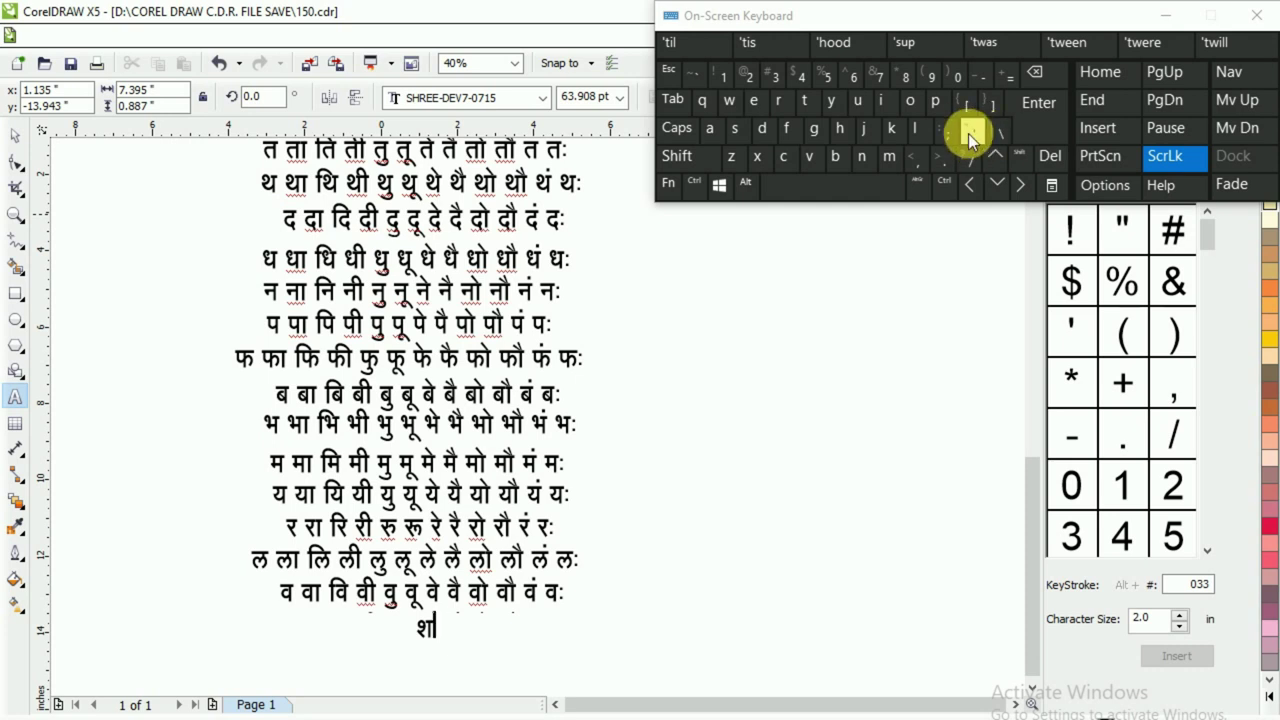
{"action": "left_click", "coordinate": [969, 140]}
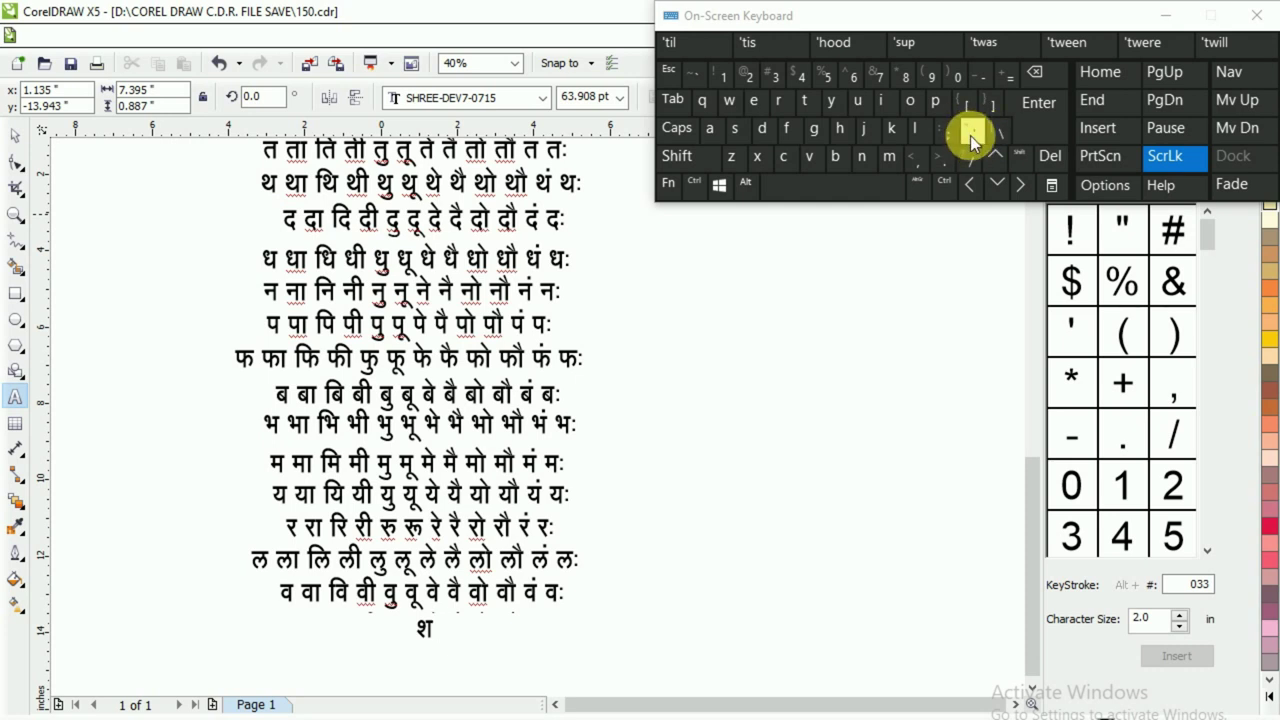
{"action": "left_click", "coordinate": [977, 135]}
{"action": "left_click", "coordinate": [831, 192]}
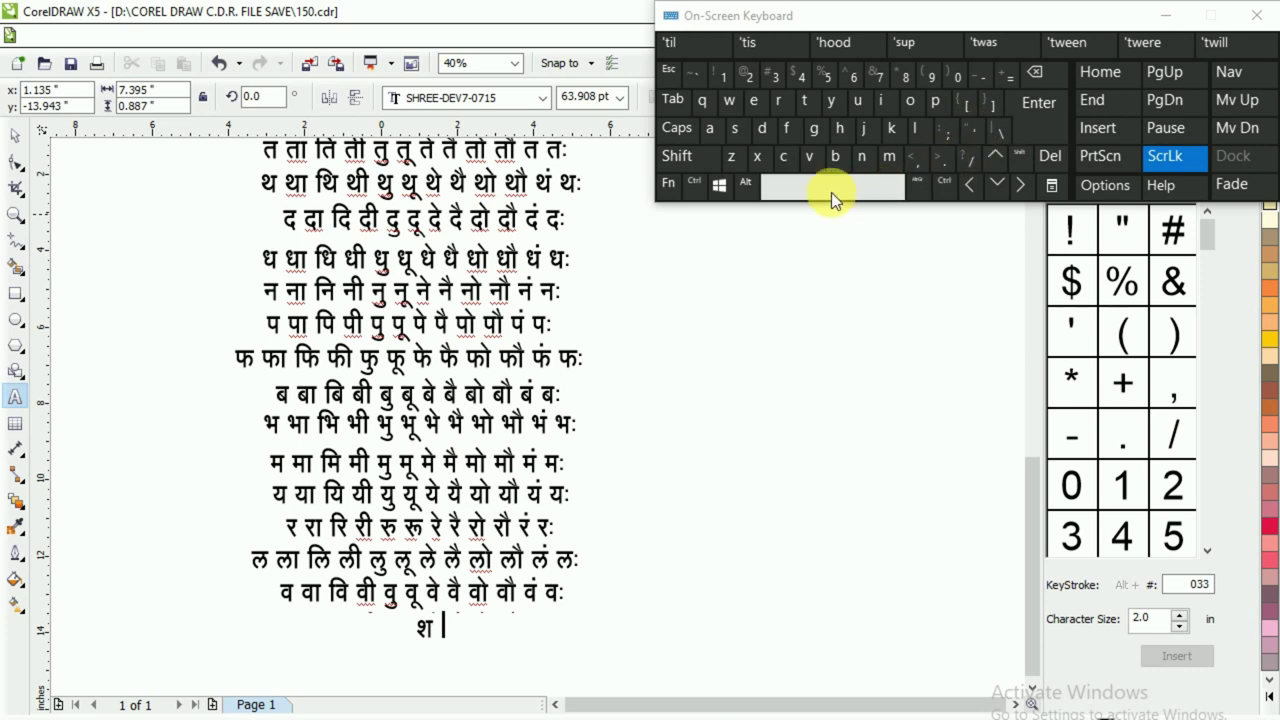
{"action": "left_click", "coordinate": [975, 133]}
{"action": "left_click", "coordinate": [975, 133]}
{"action": "left_click", "coordinate": [881, 194]}
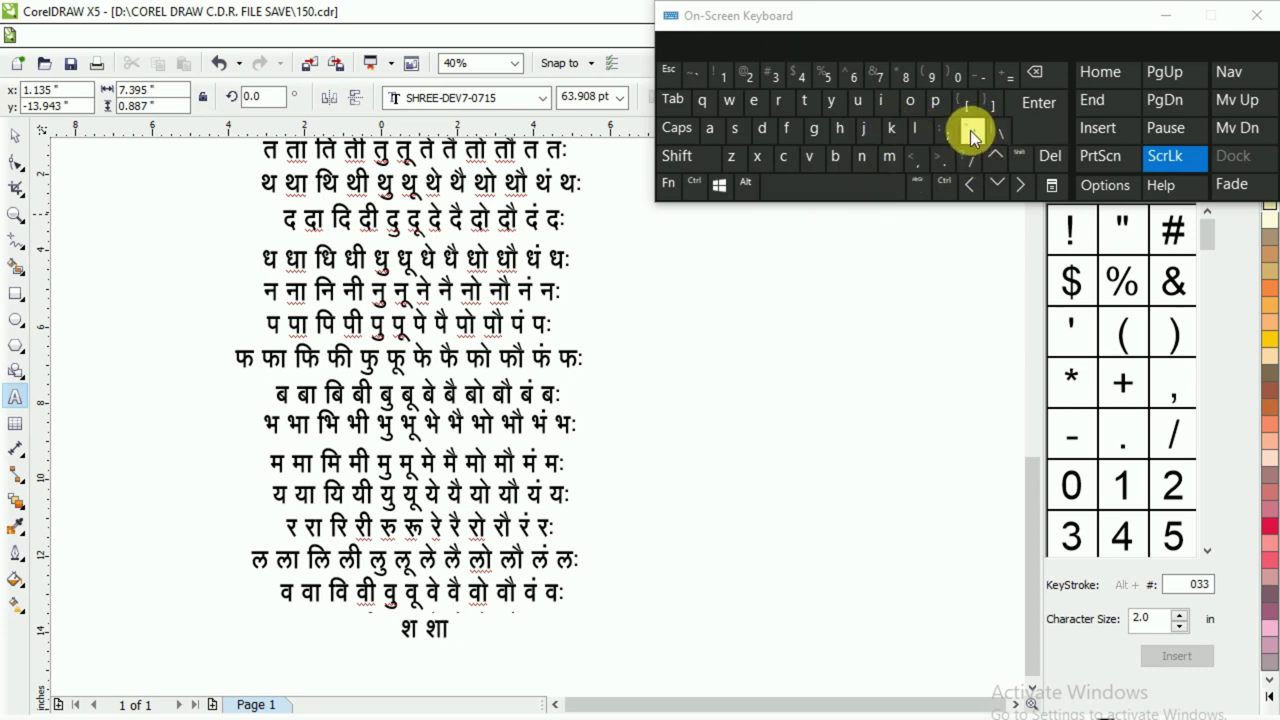
- Add शि and शी to the श row, each followed by a space, entering the short-i sign before its consonant
{"action": "left_click", "coordinate": [970, 130]}
{"action": "left_click", "coordinate": [1035, 72]}
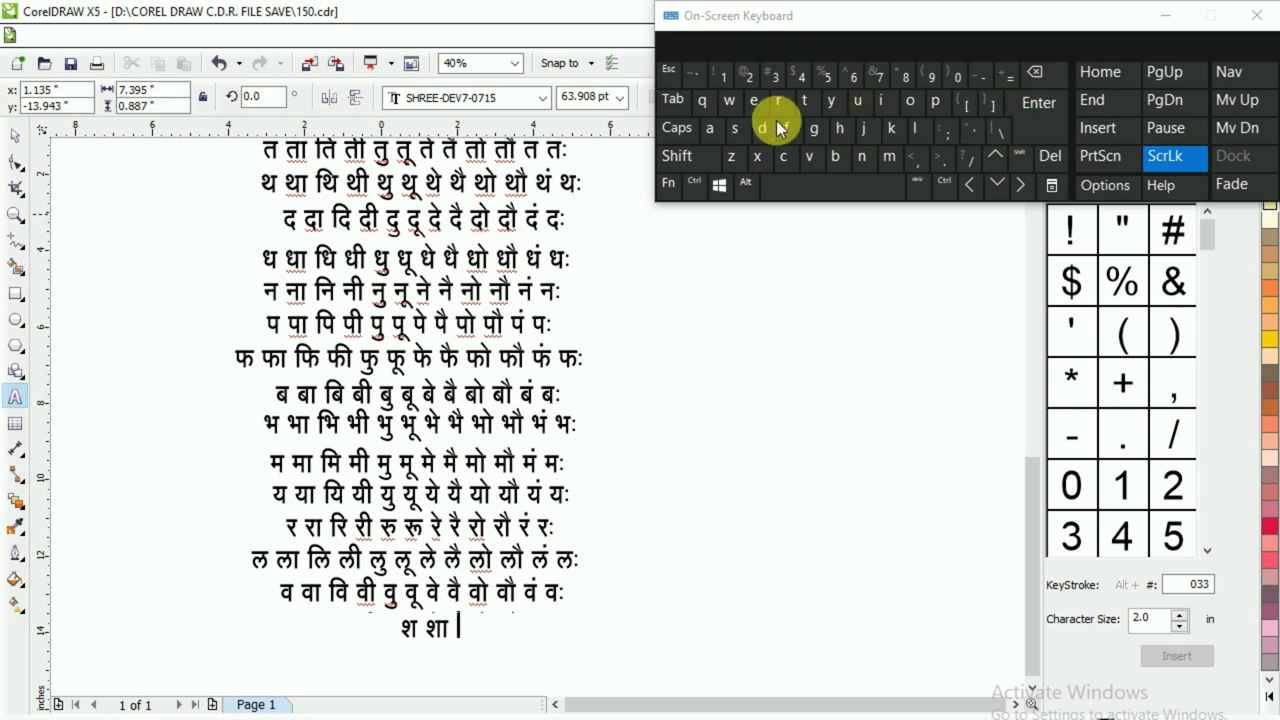
{"action": "left_click", "coordinate": [790, 133]}
{"action": "left_click", "coordinate": [971, 140]}
{"action": "left_click", "coordinate": [862, 185]}
{"action": "left_click", "coordinate": [971, 140]}
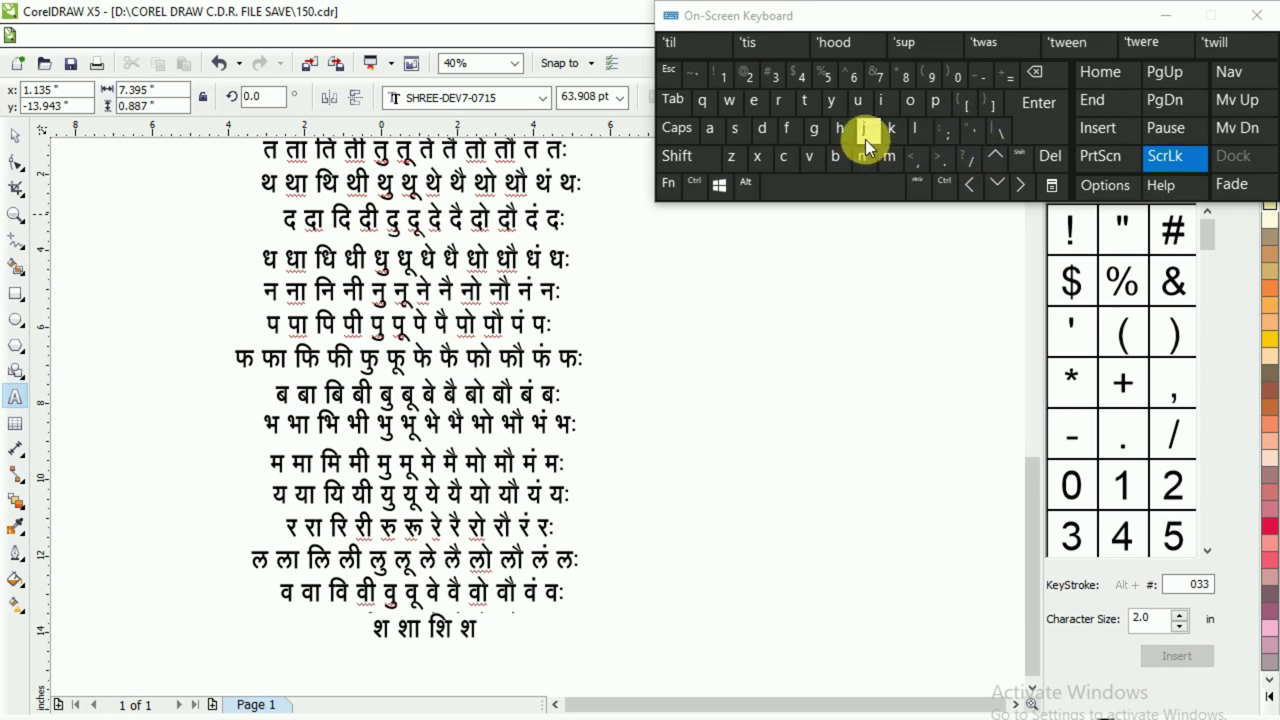
{"action": "left_click", "coordinate": [847, 132]}
{"action": "left_click", "coordinate": [859, 185]}
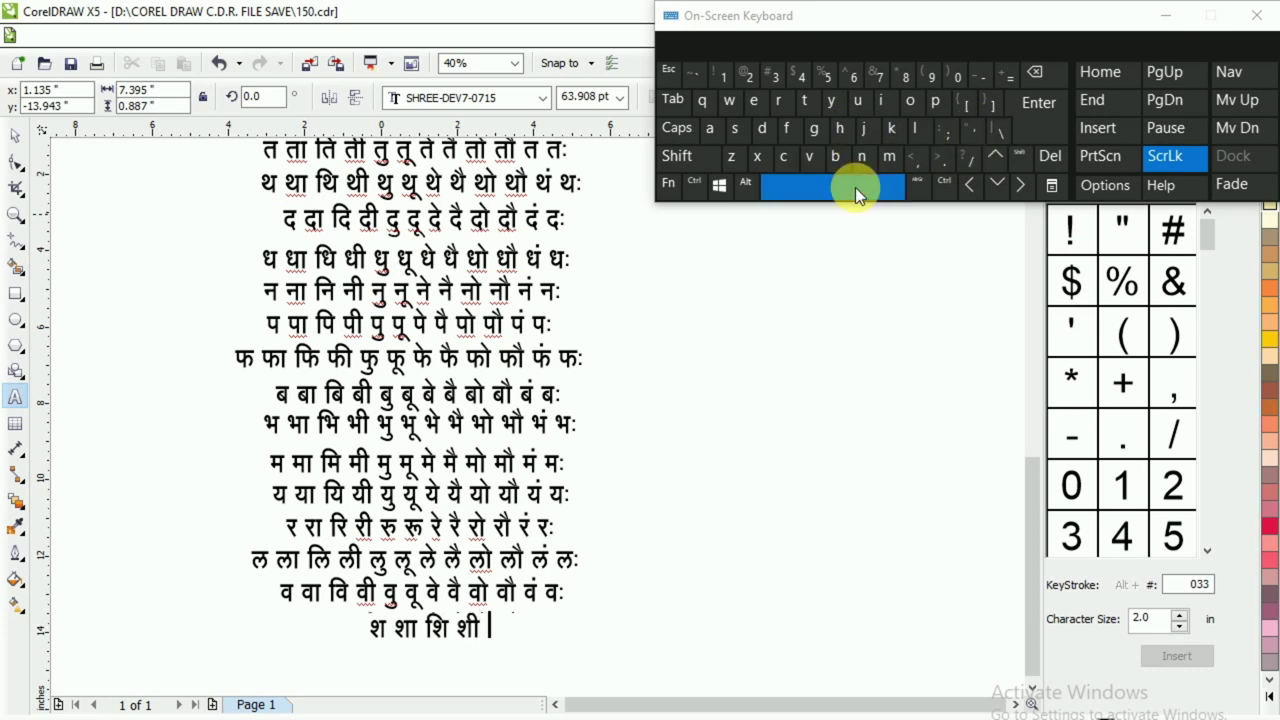
- Continue the श row with the syllables शु and शू, each followed by a space
{"action": "left_click", "coordinate": [971, 140]}
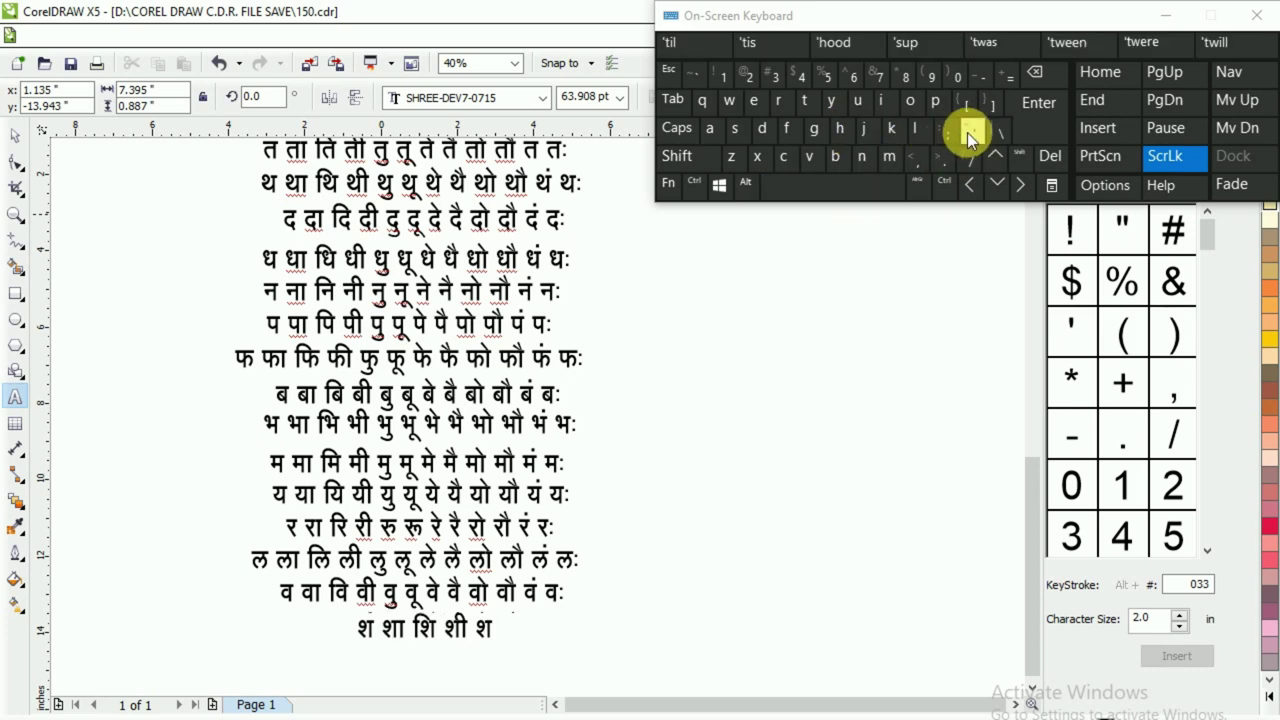
{"action": "left_click", "coordinate": [698, 102]}
{"action": "left_click", "coordinate": [812, 183]}
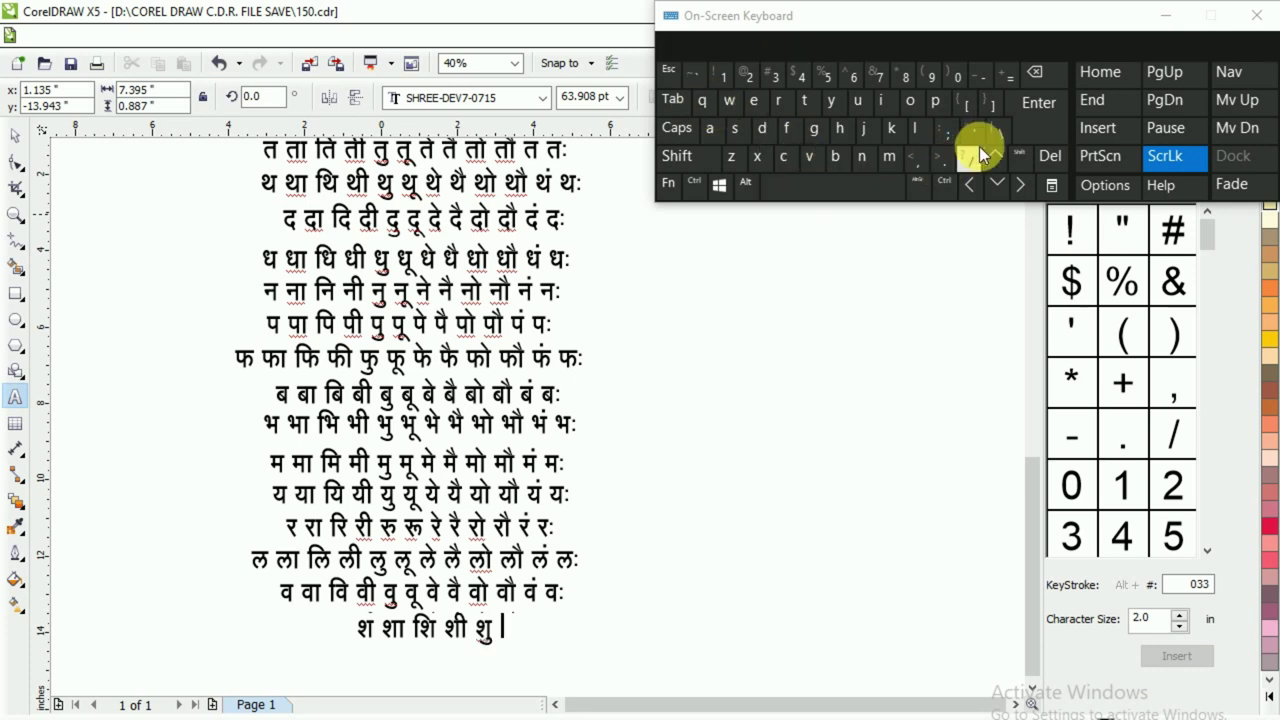
{"action": "left_click", "coordinate": [975, 142]}
{"action": "left_click", "coordinate": [733, 103]}
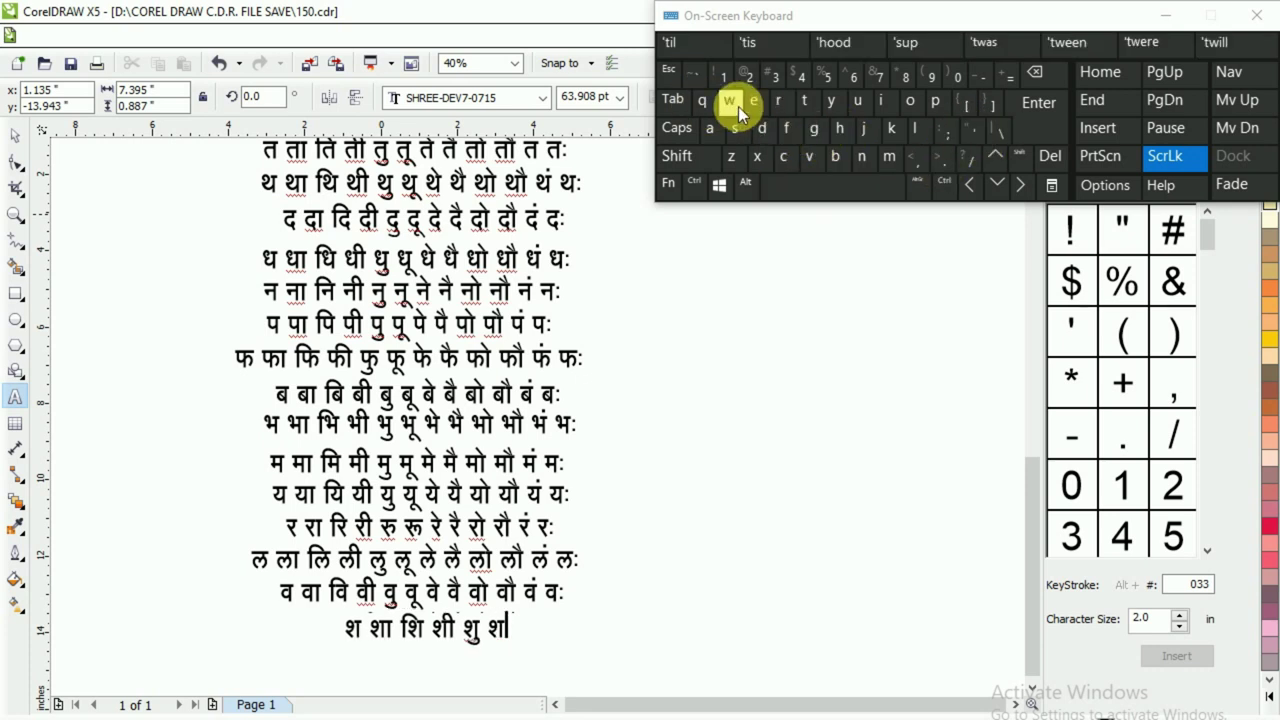
{"action": "left_click", "coordinate": [843, 182]}
- Add the syllables शे and शै to the श row, each followed by a space
{"action": "left_click", "coordinate": [975, 135]}
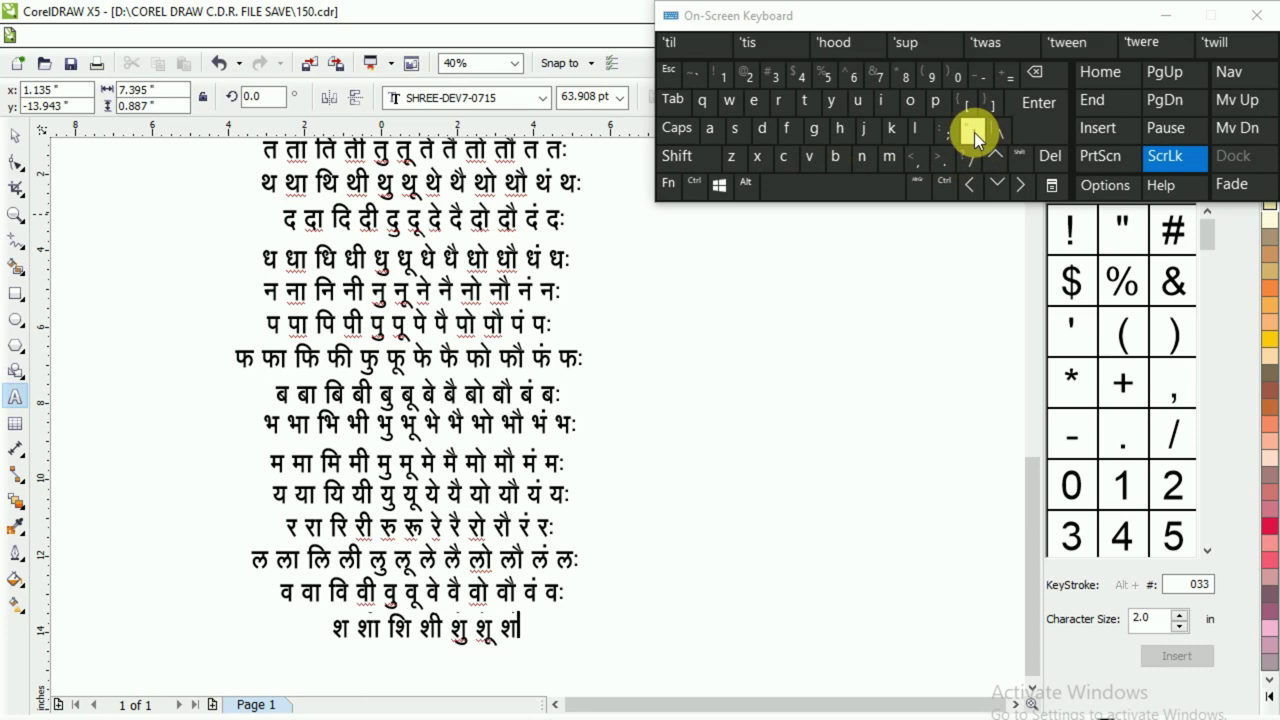
{"action": "left_click", "coordinate": [737, 128]}
{"action": "left_click", "coordinate": [832, 185]}
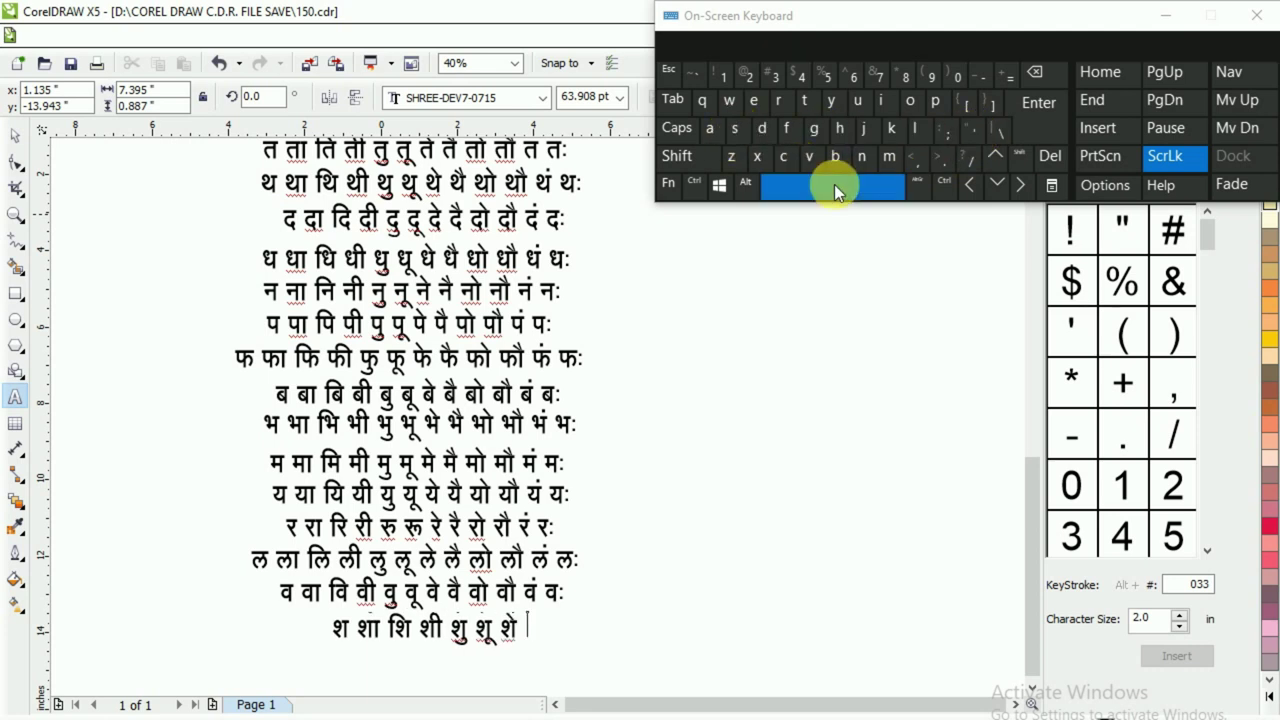
{"action": "left_click", "coordinate": [970, 136]}
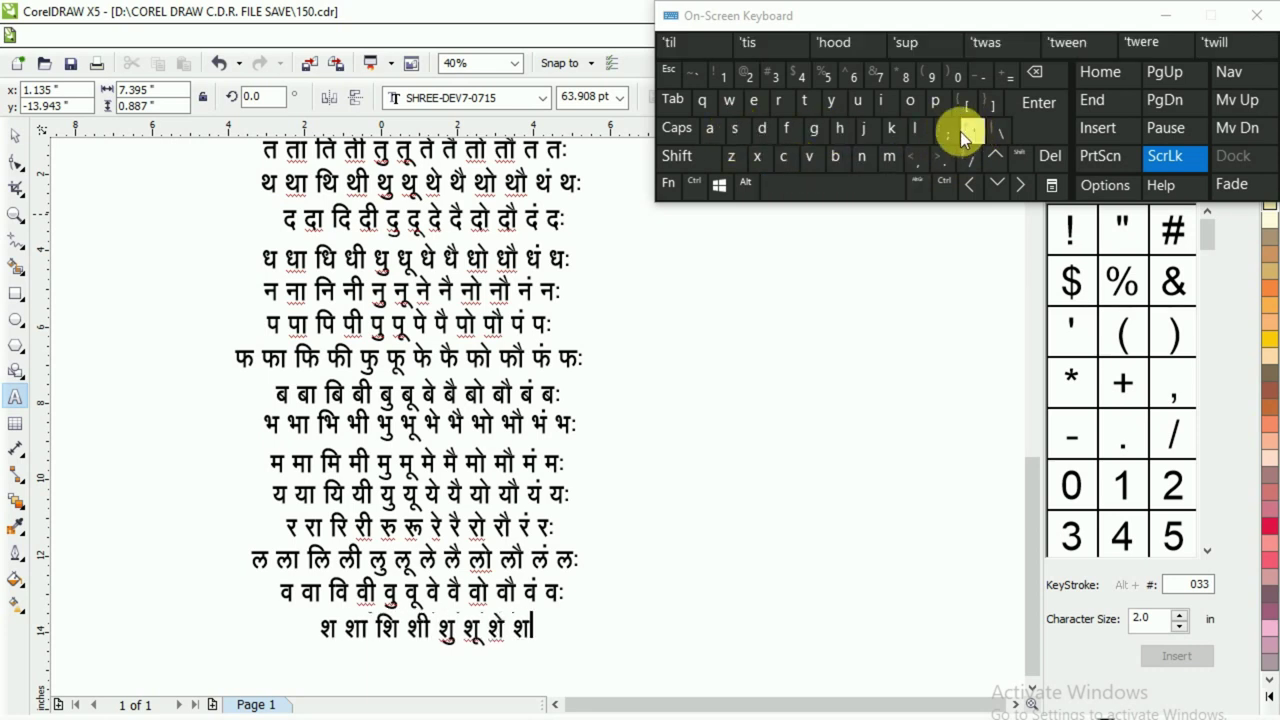
{"action": "left_click", "coordinate": [676, 156]}
{"action": "left_click", "coordinate": [747, 134]}
{"action": "left_click", "coordinate": [861, 187]}
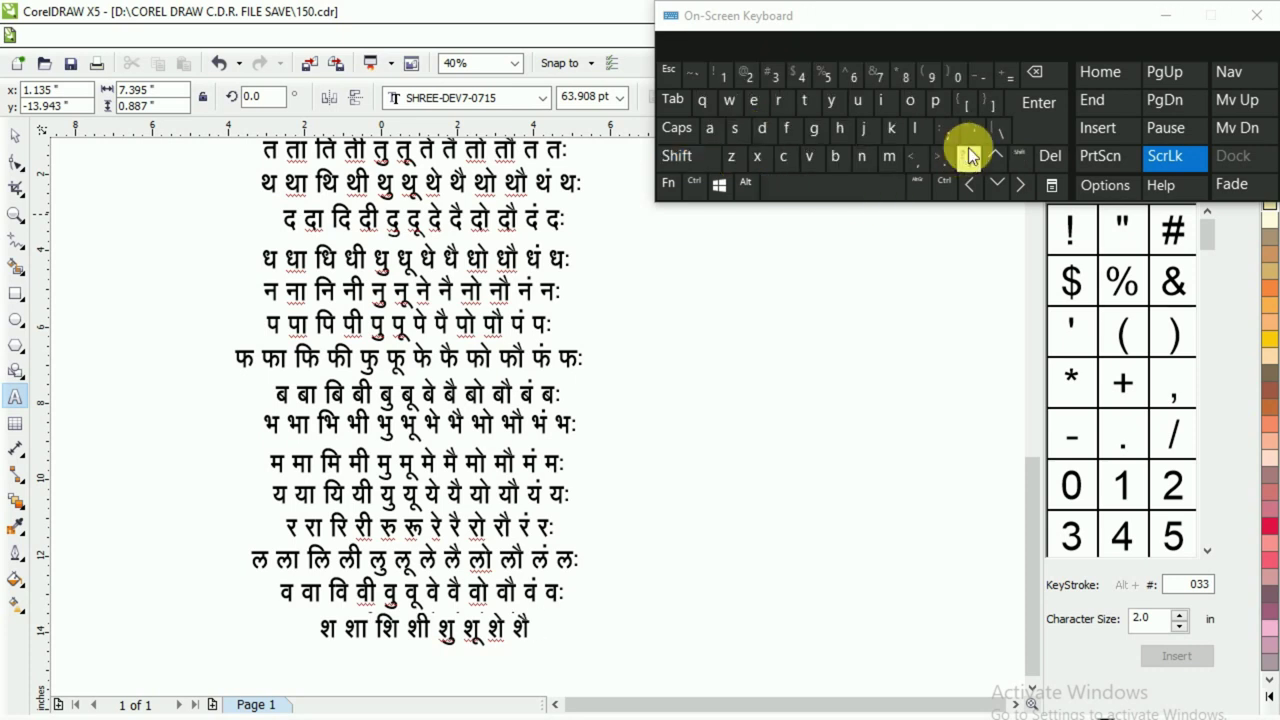
- Continue the श row with the syllables शो and शौ, each followed by a space
{"action": "left_click", "coordinate": [966, 133]}
{"action": "left_click", "coordinate": [891, 138]}
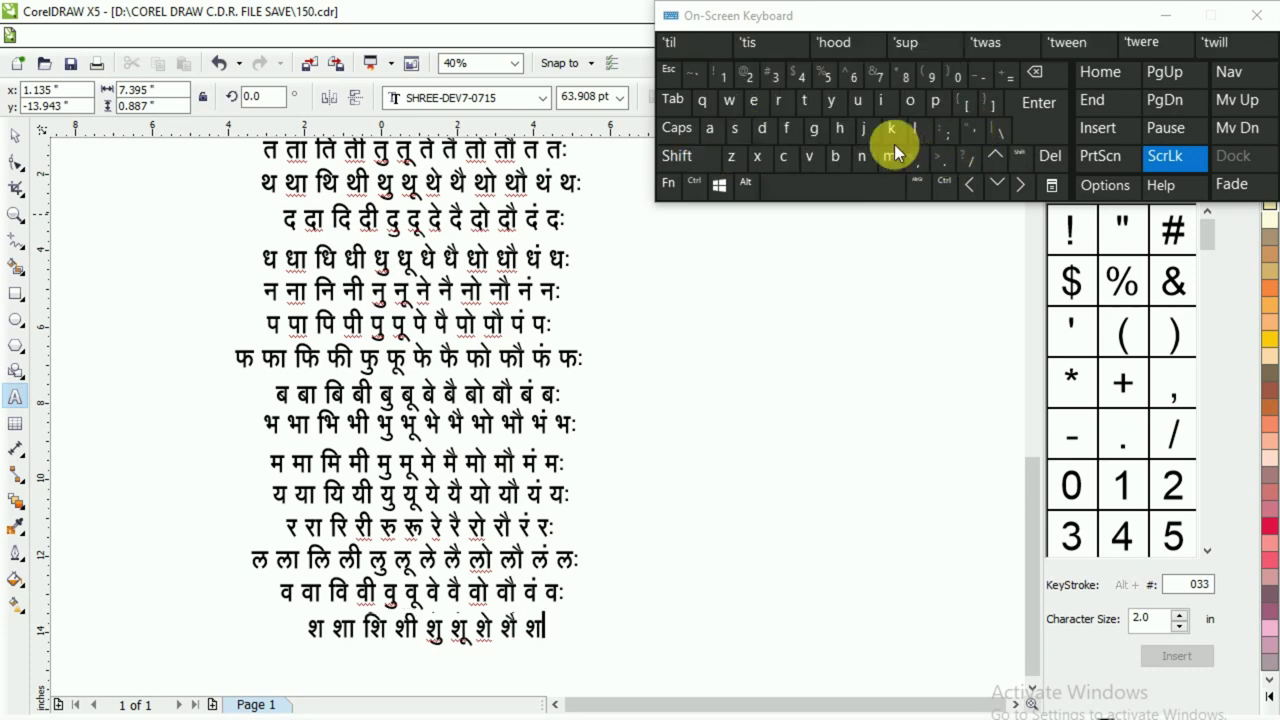
{"action": "left_click", "coordinate": [895, 133]}
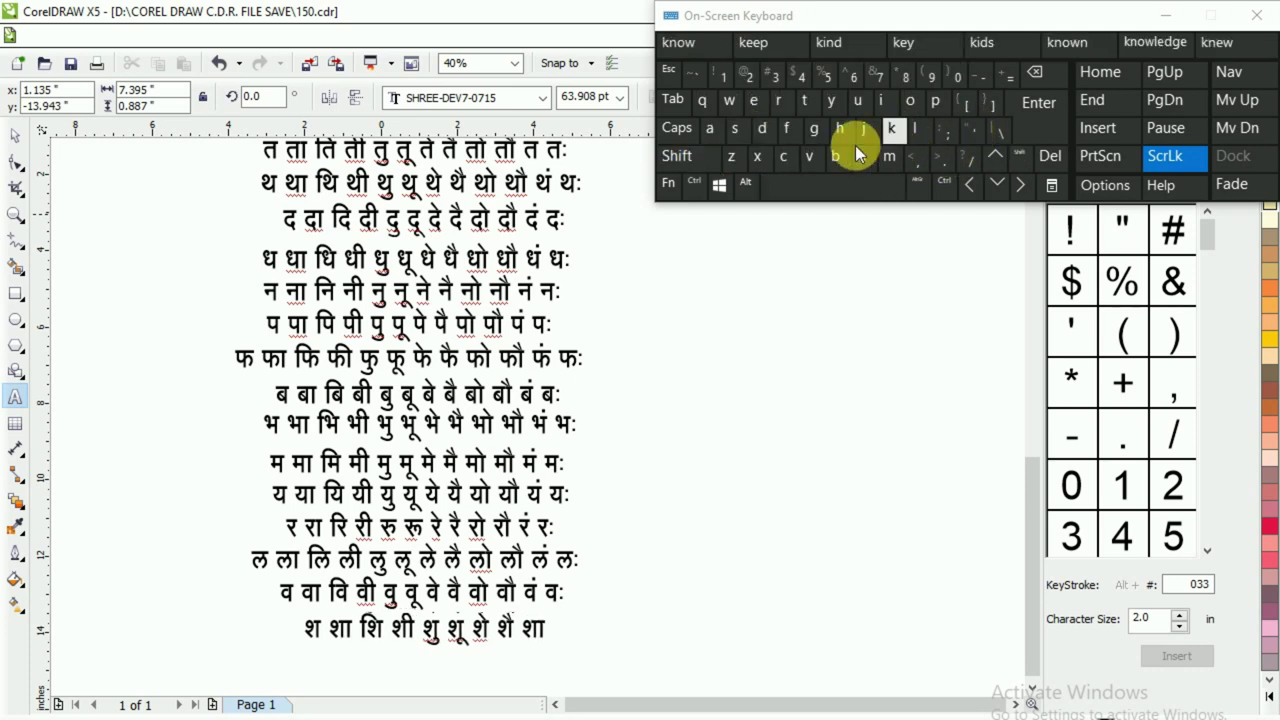
{"action": "left_click", "coordinate": [737, 135]}
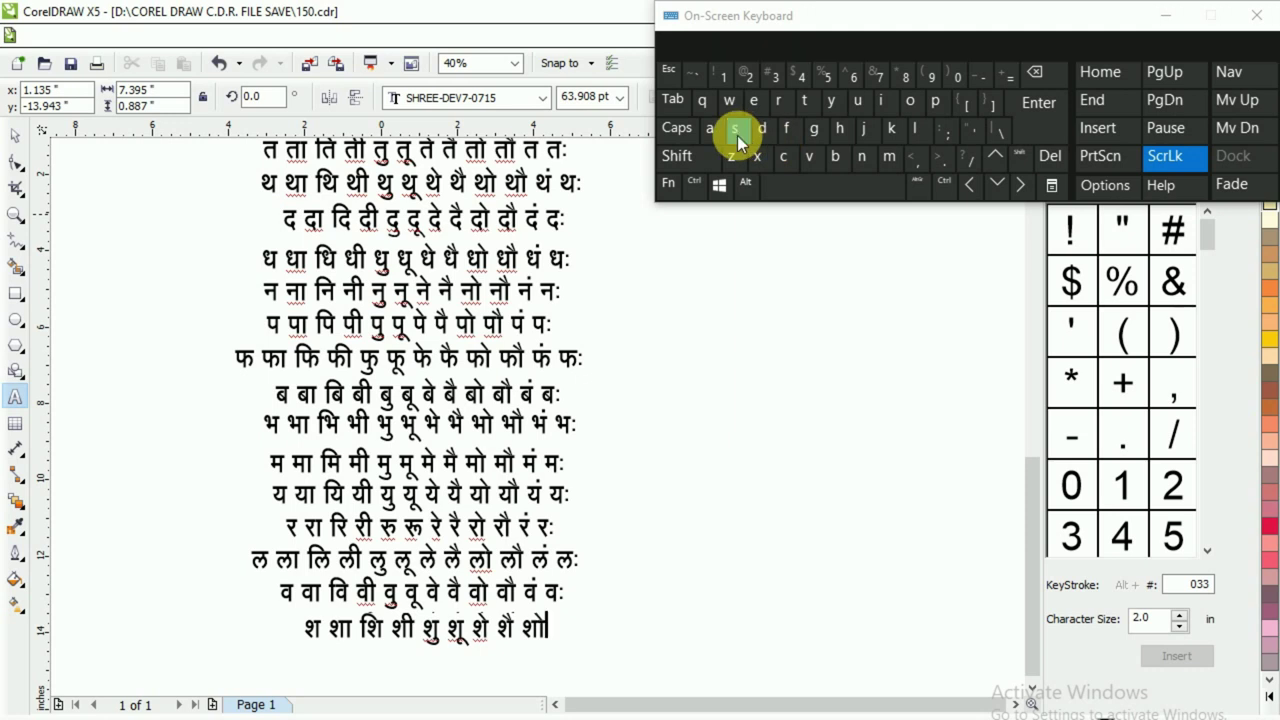
{"action": "left_click", "coordinate": [971, 134]}
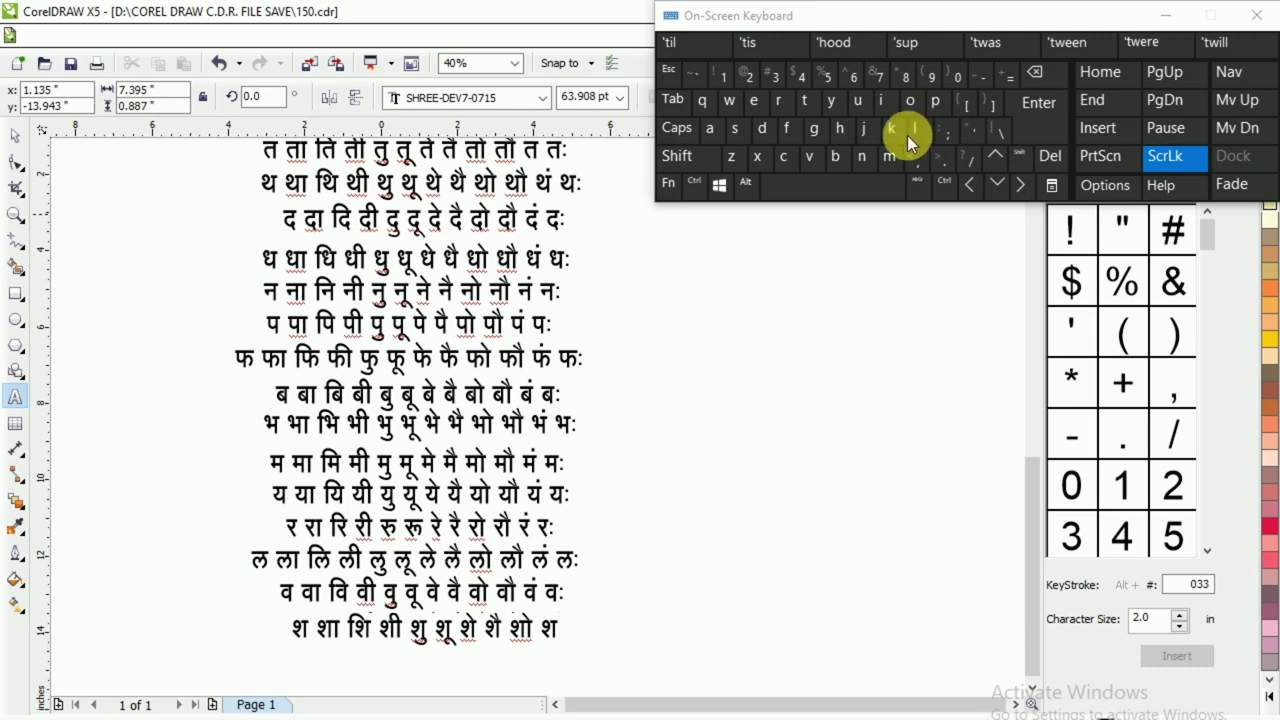
{"action": "left_click", "coordinate": [899, 135]}
{"action": "left_click", "coordinate": [740, 129], "text": "shift"}
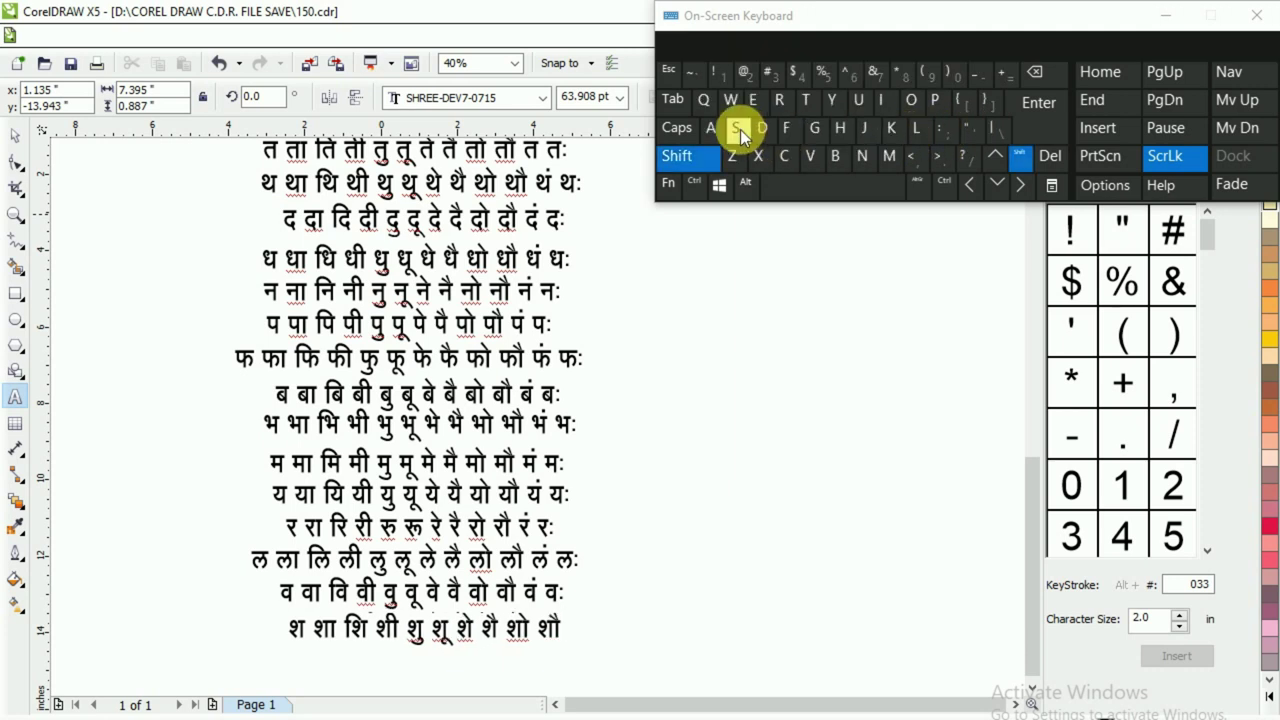
{"action": "left_click", "coordinate": [857, 188]}
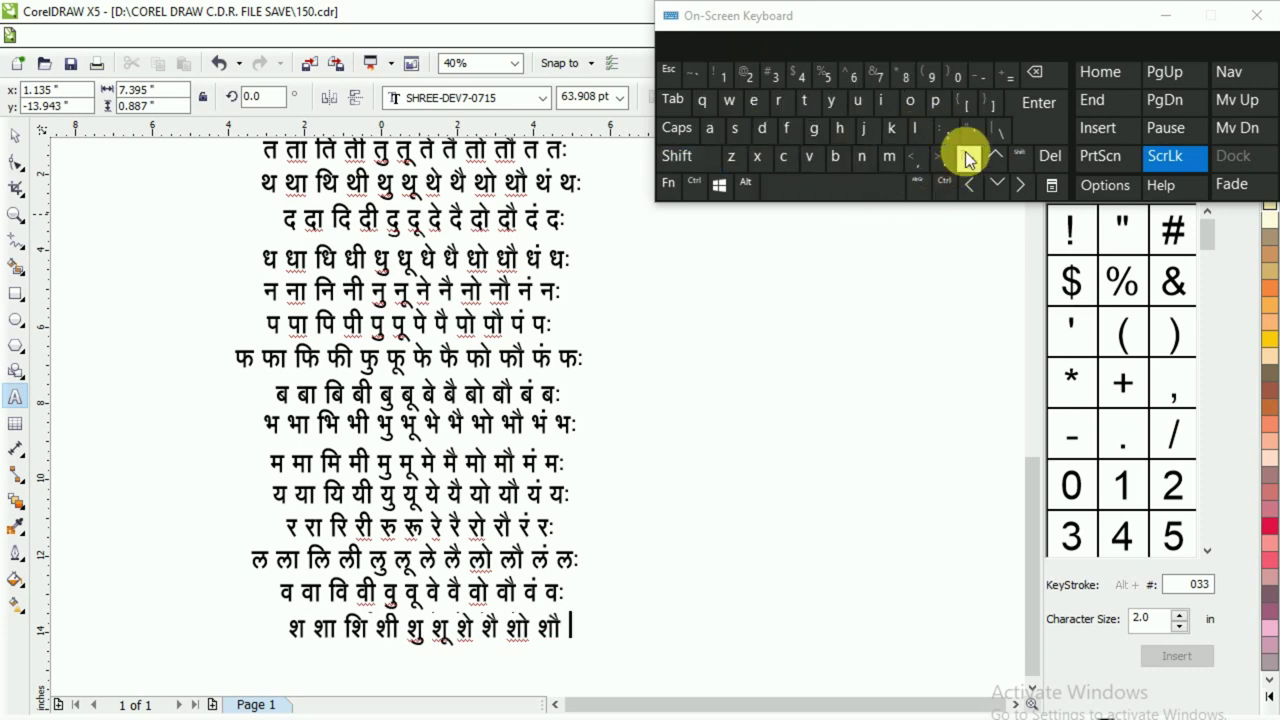
- Complete the श row with the syllables शं and शः, separated by a space
{"action": "left_click", "coordinate": [970, 138]}
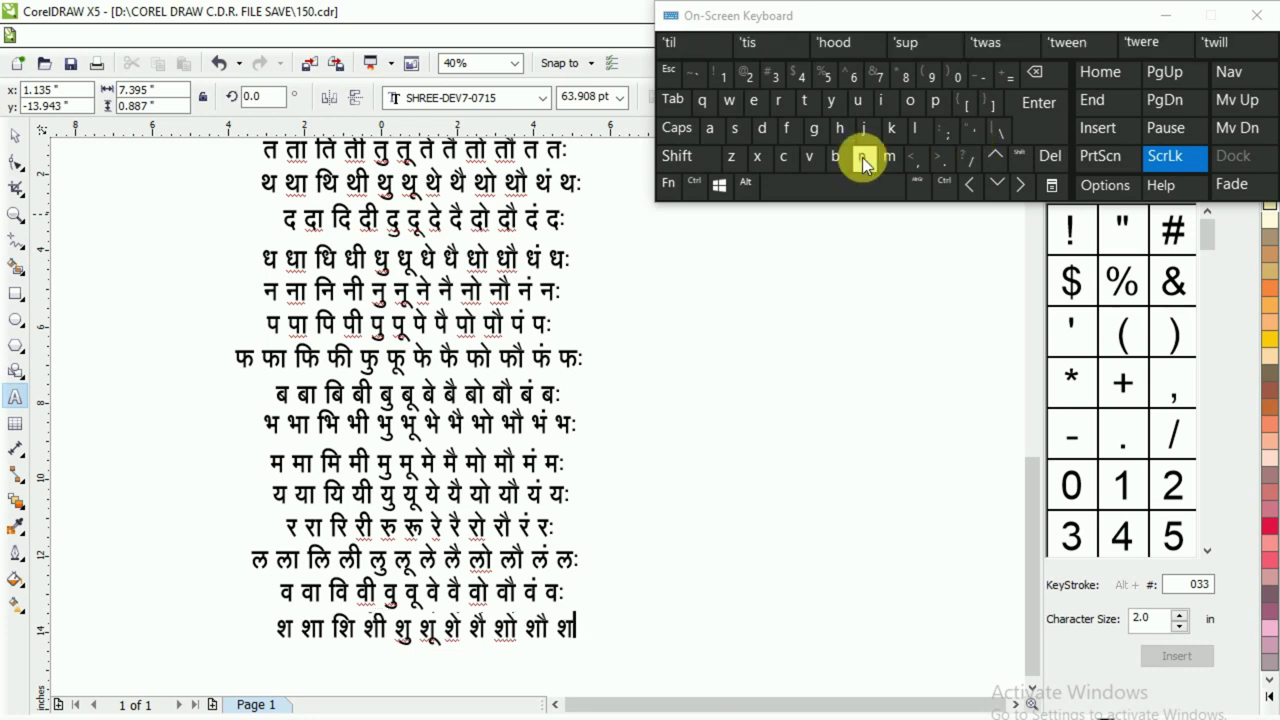
{"action": "left_click", "coordinate": [713, 137]}
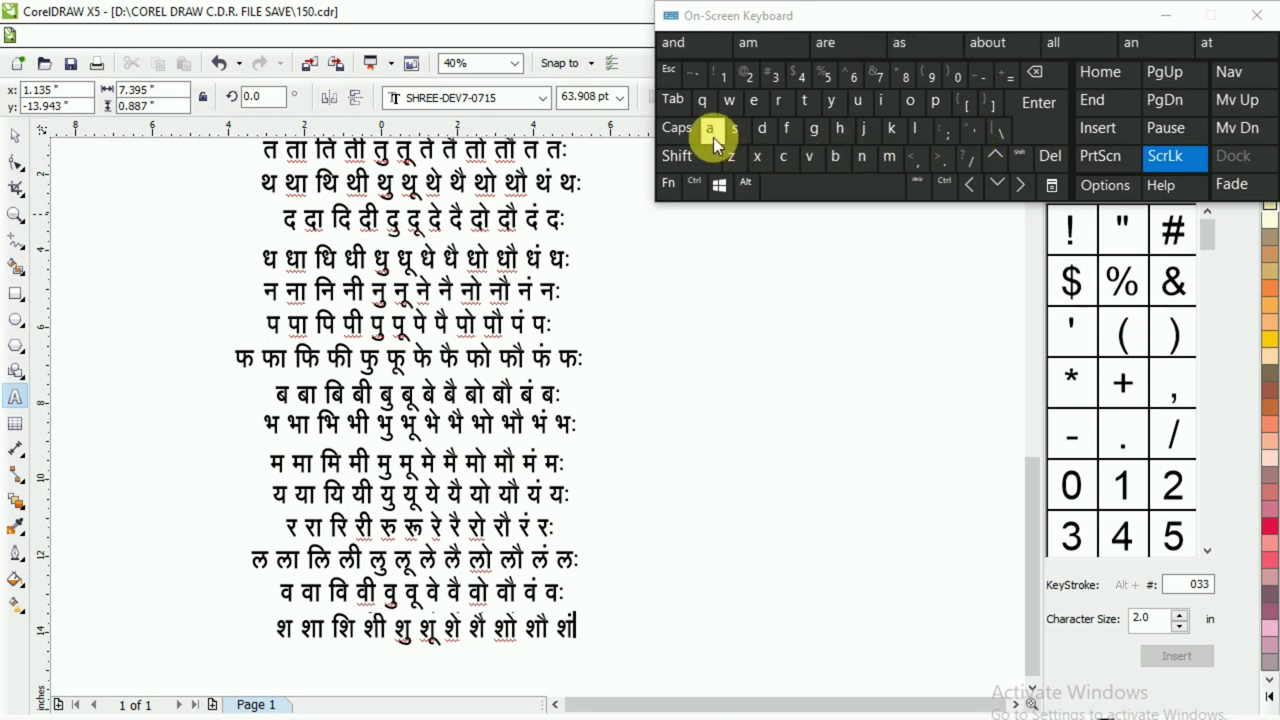
{"action": "left_click", "coordinate": [828, 192]}
{"action": "left_click", "coordinate": [970, 138]}
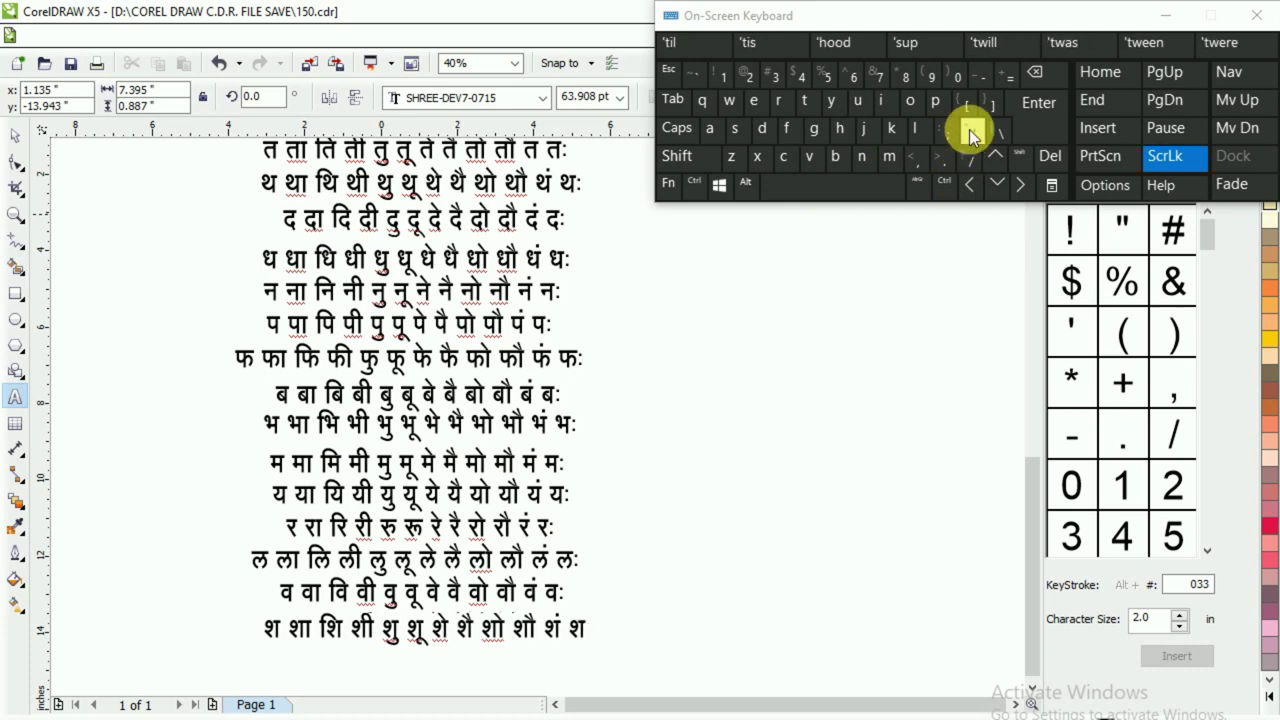
{"action": "key", "text": "shift"}
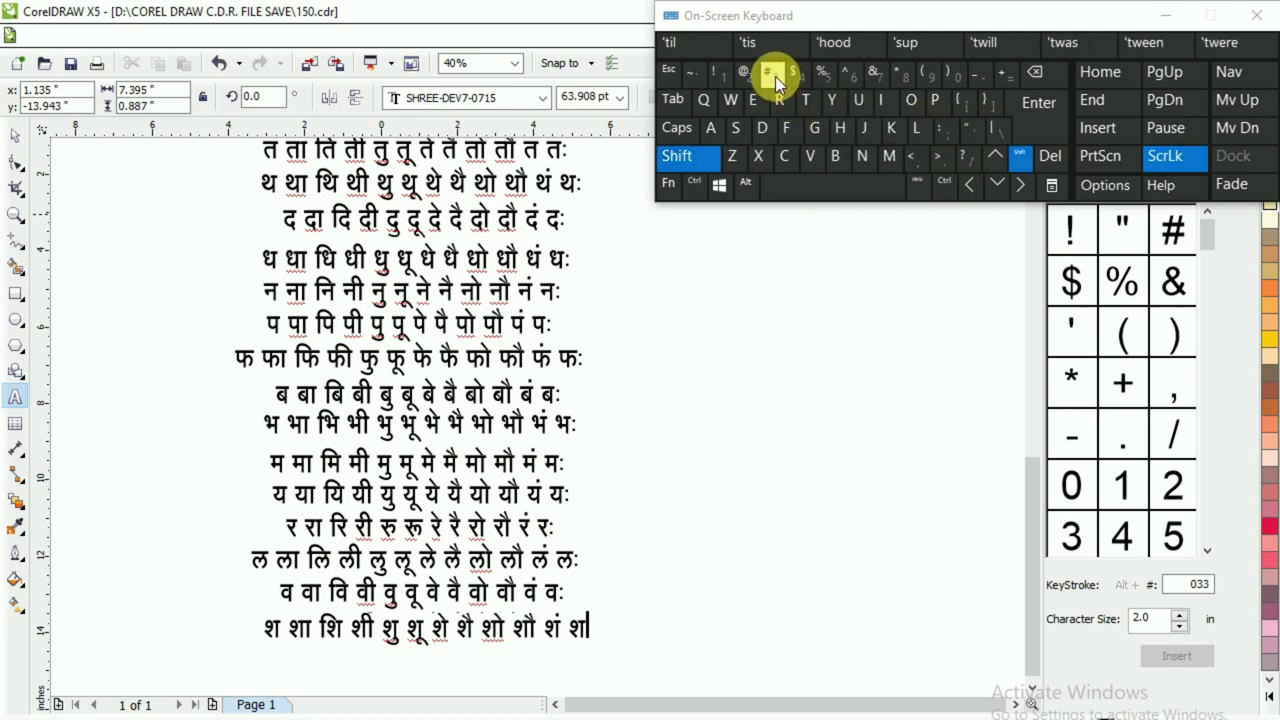
{"action": "left_click", "coordinate": [775, 76]}
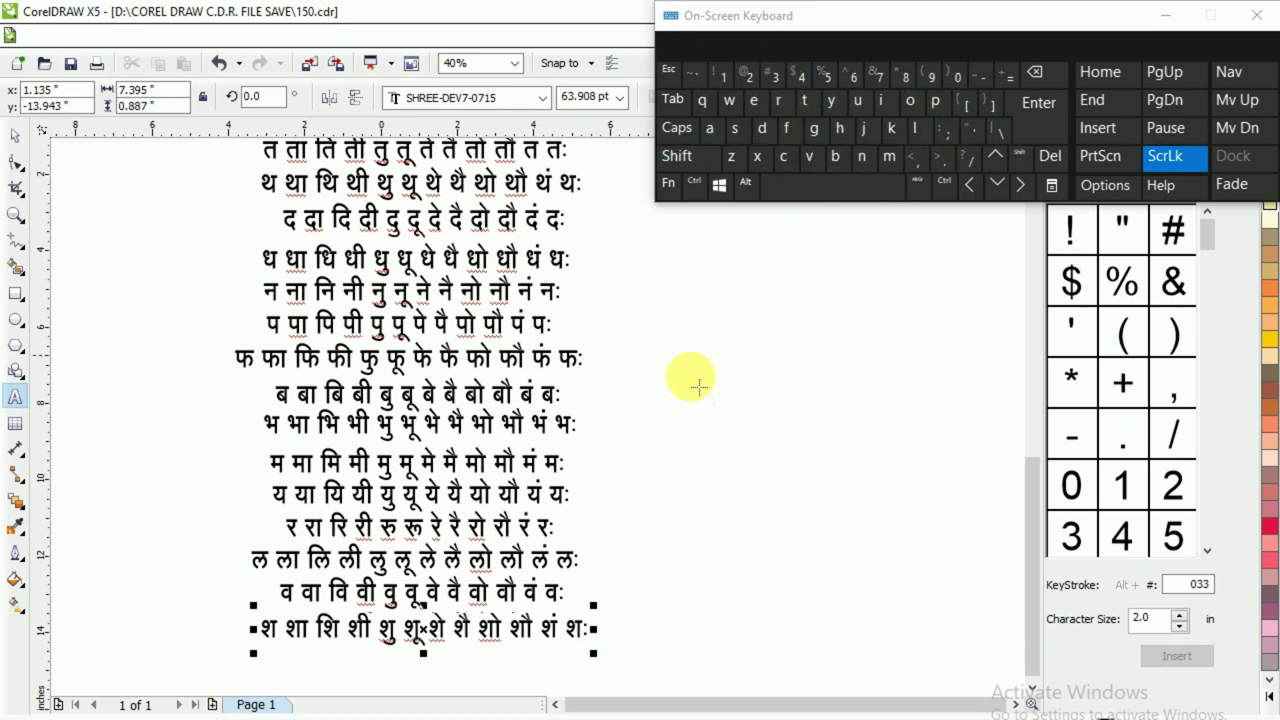
- Duplicate the finished श row just below itself and replace the copy's text with स
{"action": "left_click", "coordinate": [15, 135]}
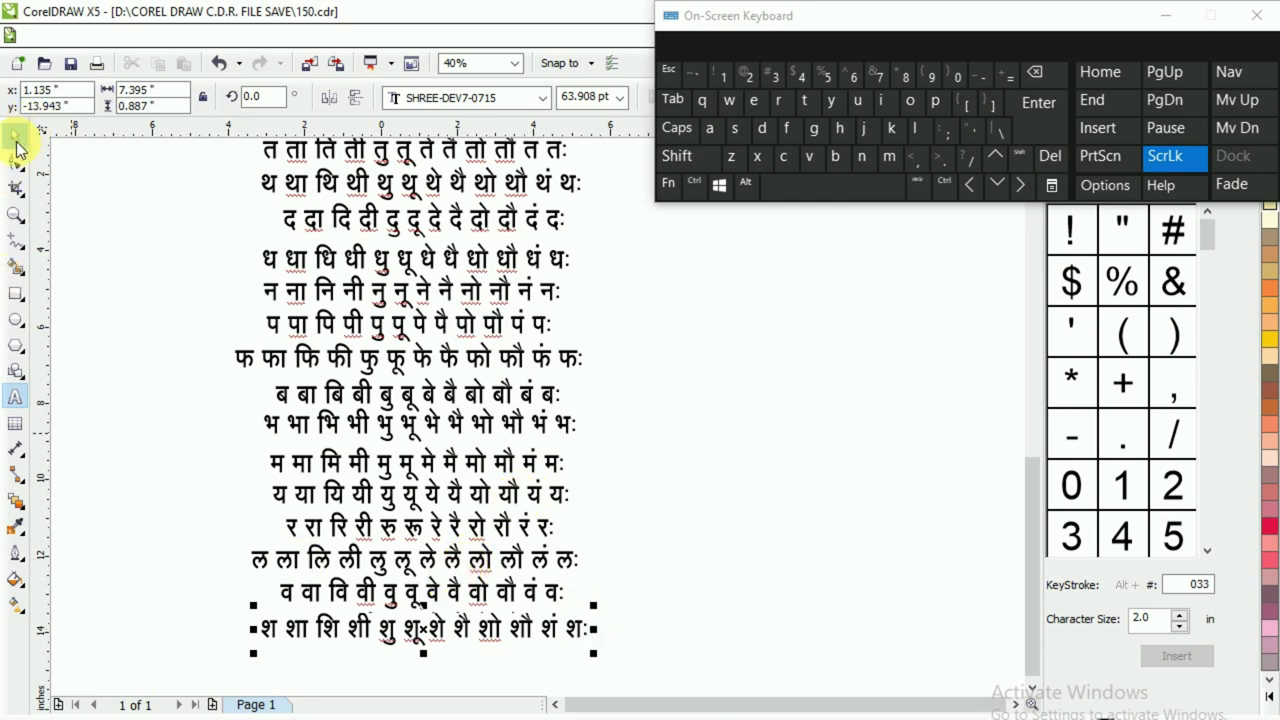
{"action": "key", "text": "alt+Tab"}
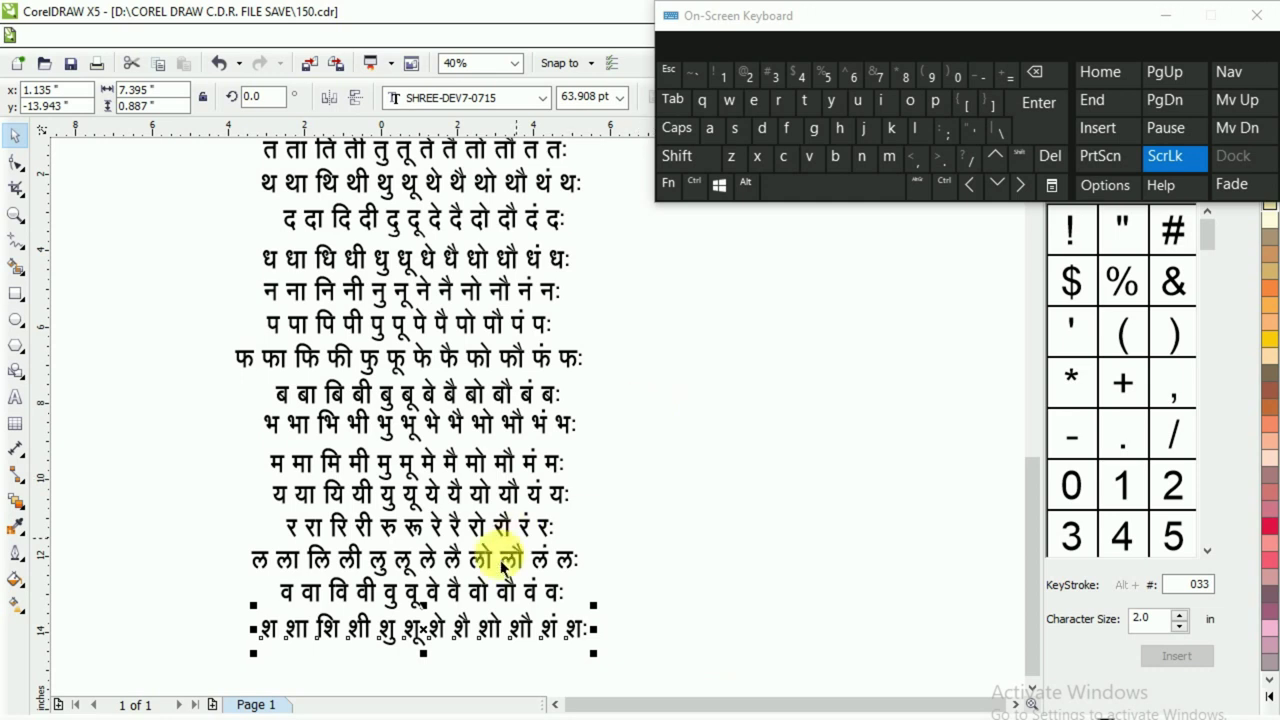
{"action": "left_click_drag", "start_coordinate": [424, 630], "coordinate": [427, 658]}
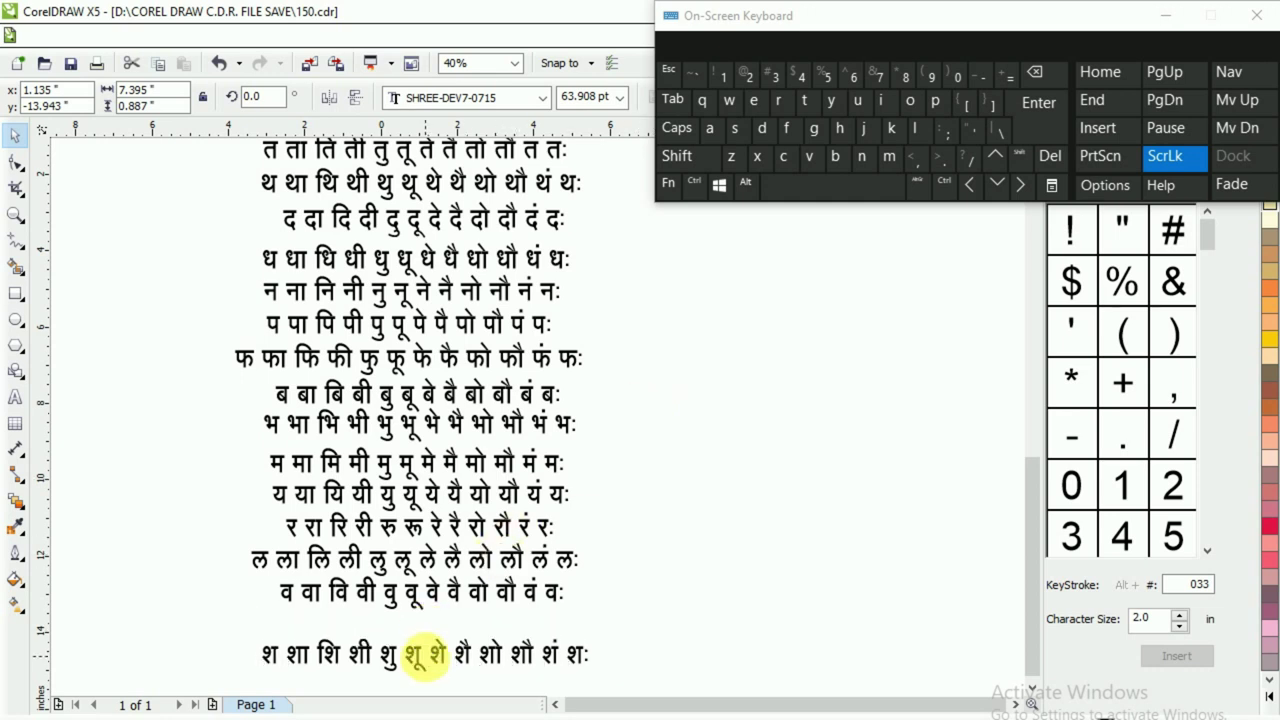
{"action": "left_click", "coordinate": [465, 586]}
{"action": "left_click", "coordinate": [8, 398]}
{"action": "left_click", "coordinate": [920, 128]}
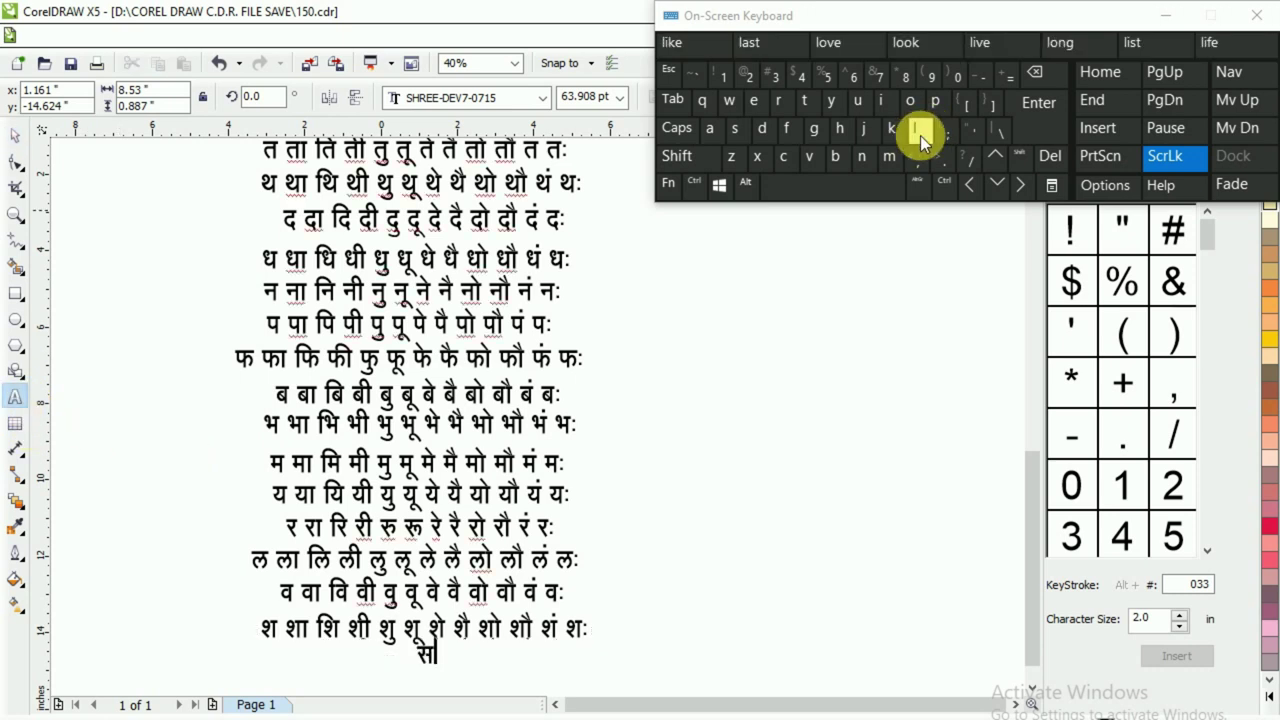
- Move the new स text slightly lower and add the syllable सा after it, with a space on either side
{"action": "left_click", "coordinate": [15, 135]}
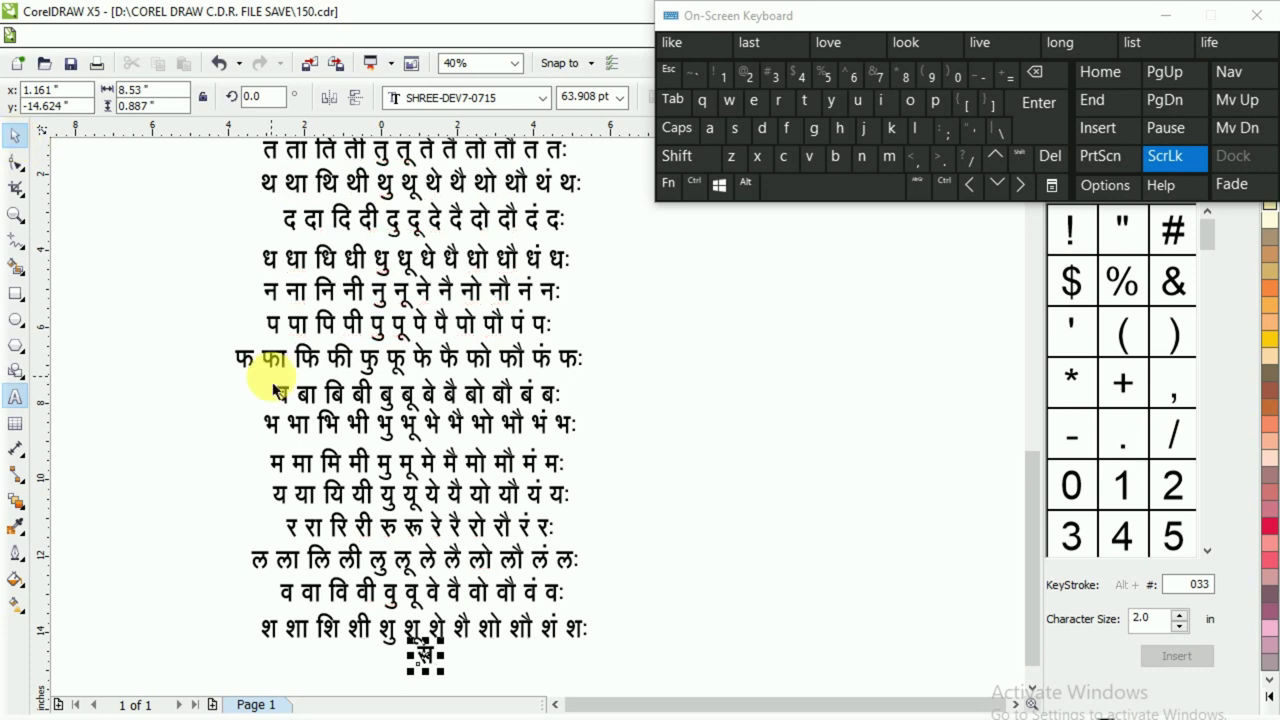
{"action": "left_click_drag", "start_coordinate": [439, 671], "coordinate": [441, 680]}
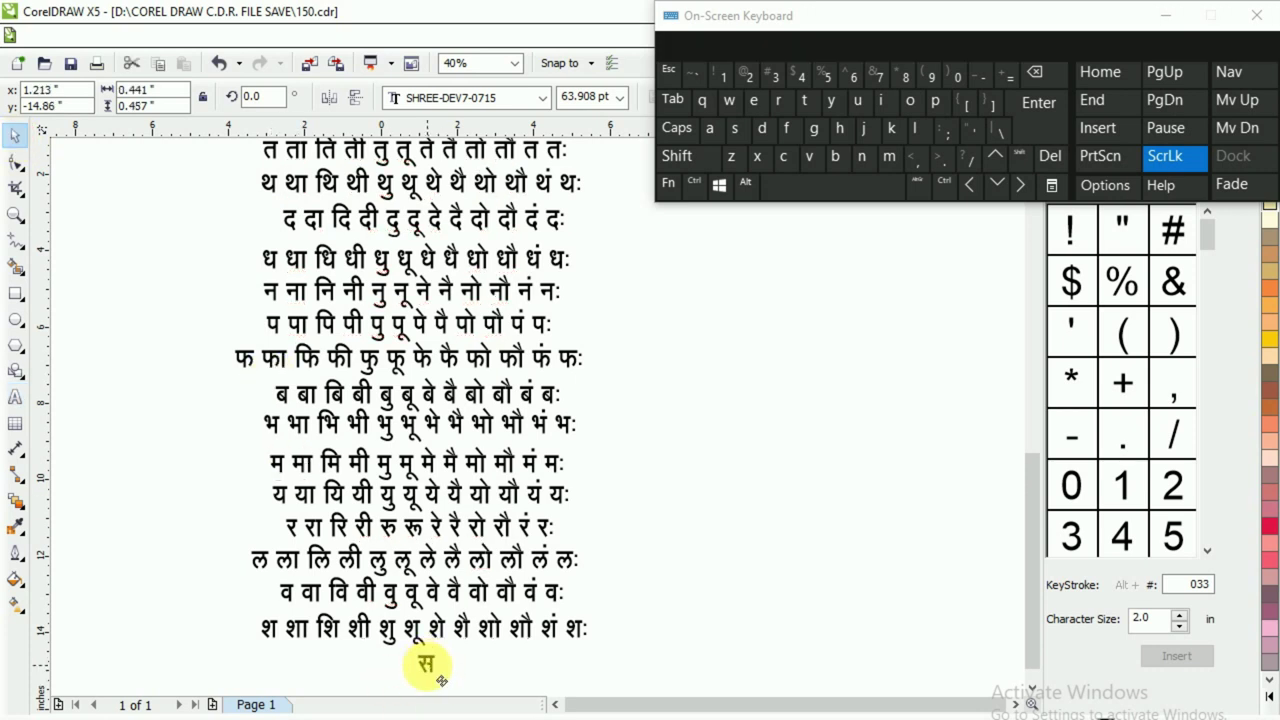
{"action": "left_click", "coordinate": [15, 397]}
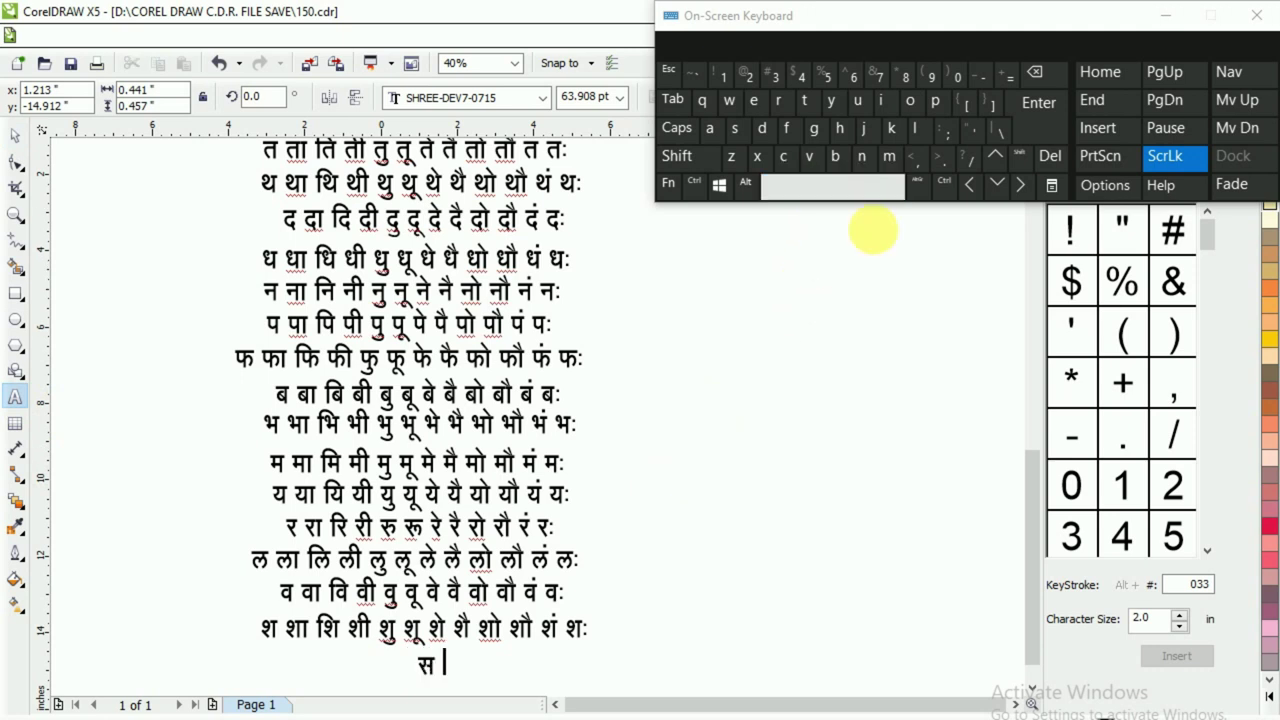
{"action": "left_click", "coordinate": [912, 130]}
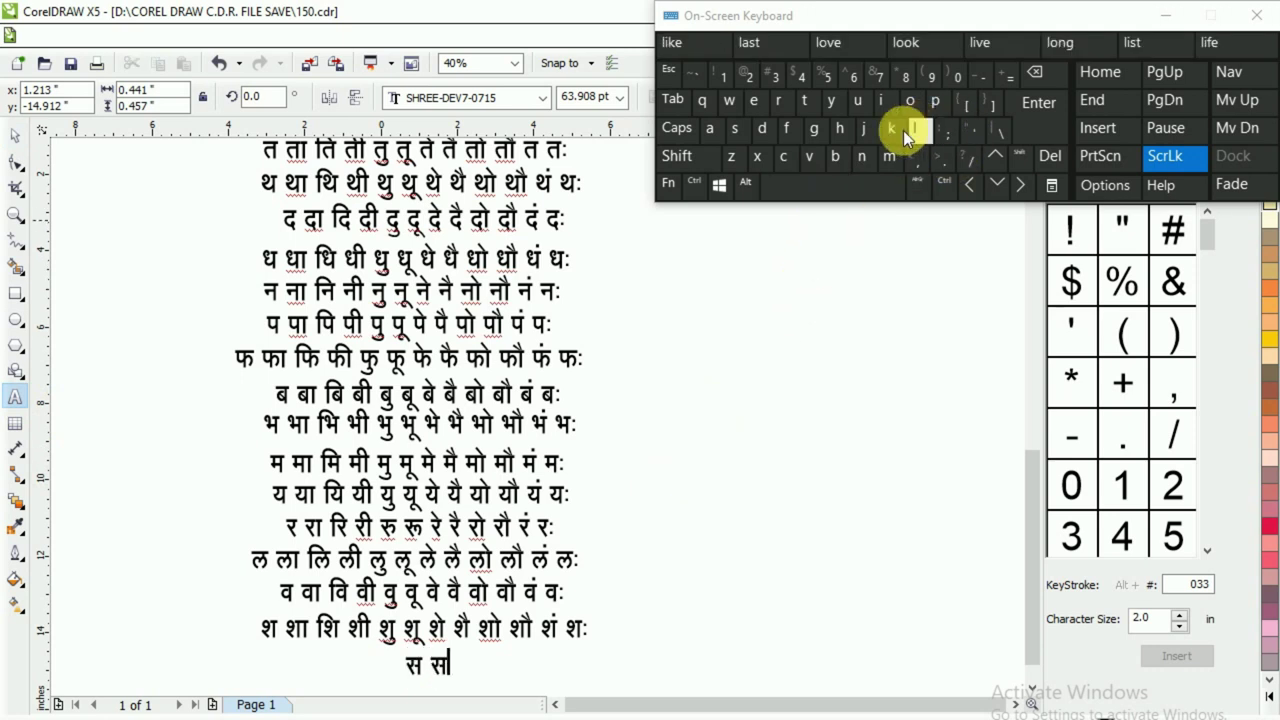
{"action": "left_click", "coordinate": [892, 128]}
{"action": "left_click", "coordinate": [865, 176]}
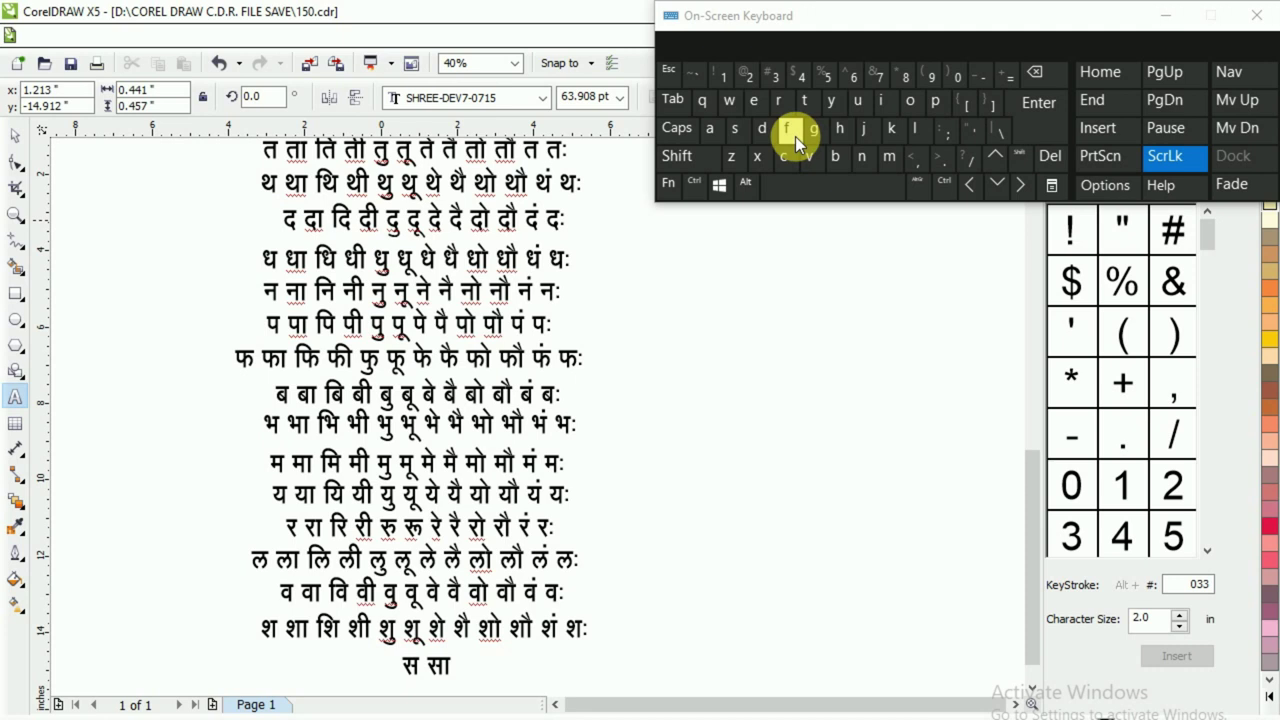
- Add सि and सी to the स row, each followed by a space, entering the short-i sign before its consonant
{"action": "left_click", "coordinate": [788, 130]}
{"action": "left_click", "coordinate": [913, 128]}
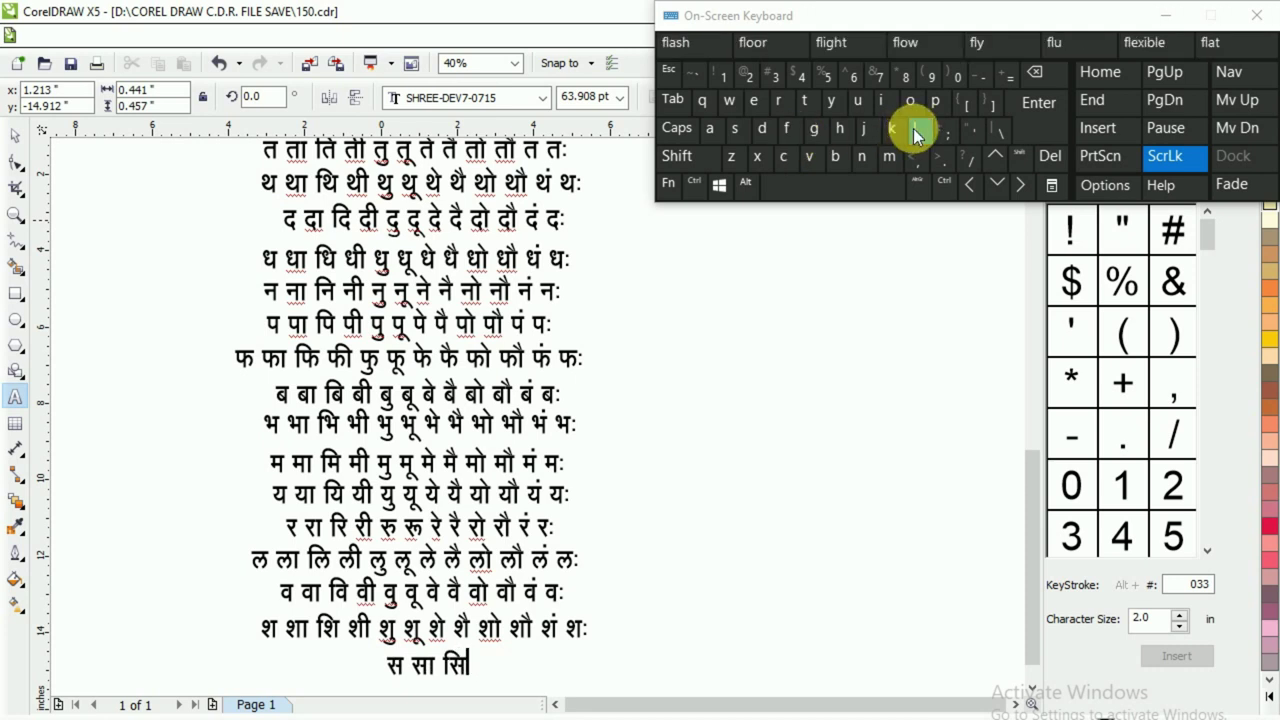
{"action": "left_click", "coordinate": [862, 188]}
{"action": "left_click", "coordinate": [913, 128]}
{"action": "left_click", "coordinate": [840, 128]}
{"action": "left_click", "coordinate": [851, 181]}
- Continue the स row with the syllables सु and सू, each followed by a space
{"action": "left_click", "coordinate": [913, 130]}
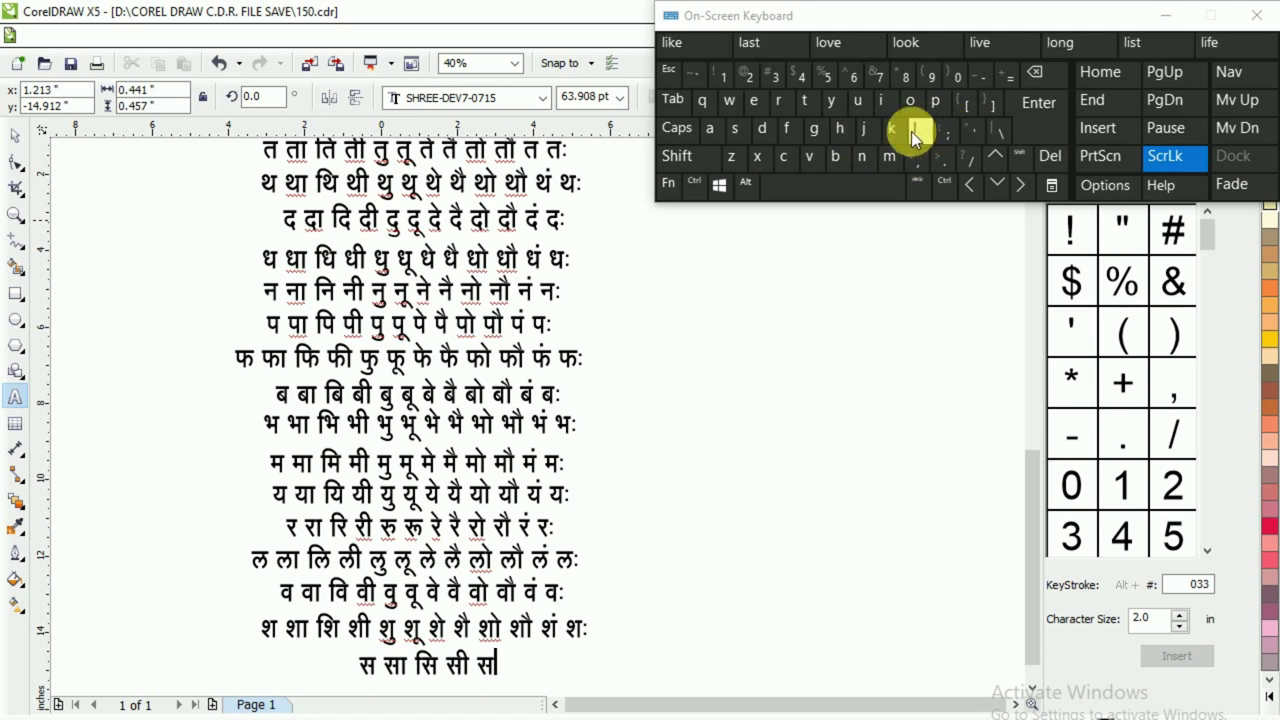
{"action": "left_click", "coordinate": [706, 109]}
{"action": "left_click", "coordinate": [842, 192]}
{"action": "left_click", "coordinate": [918, 130]}
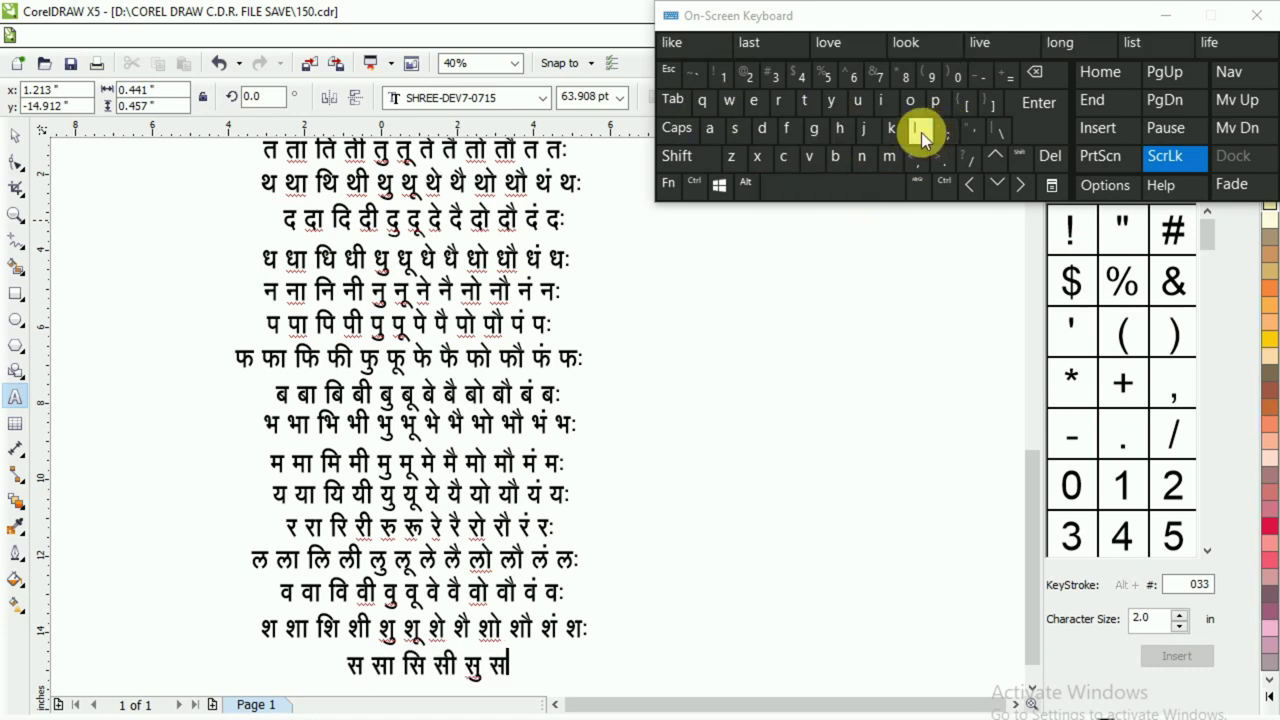
{"action": "left_click", "coordinate": [738, 104]}
{"action": "left_click", "coordinate": [802, 184]}
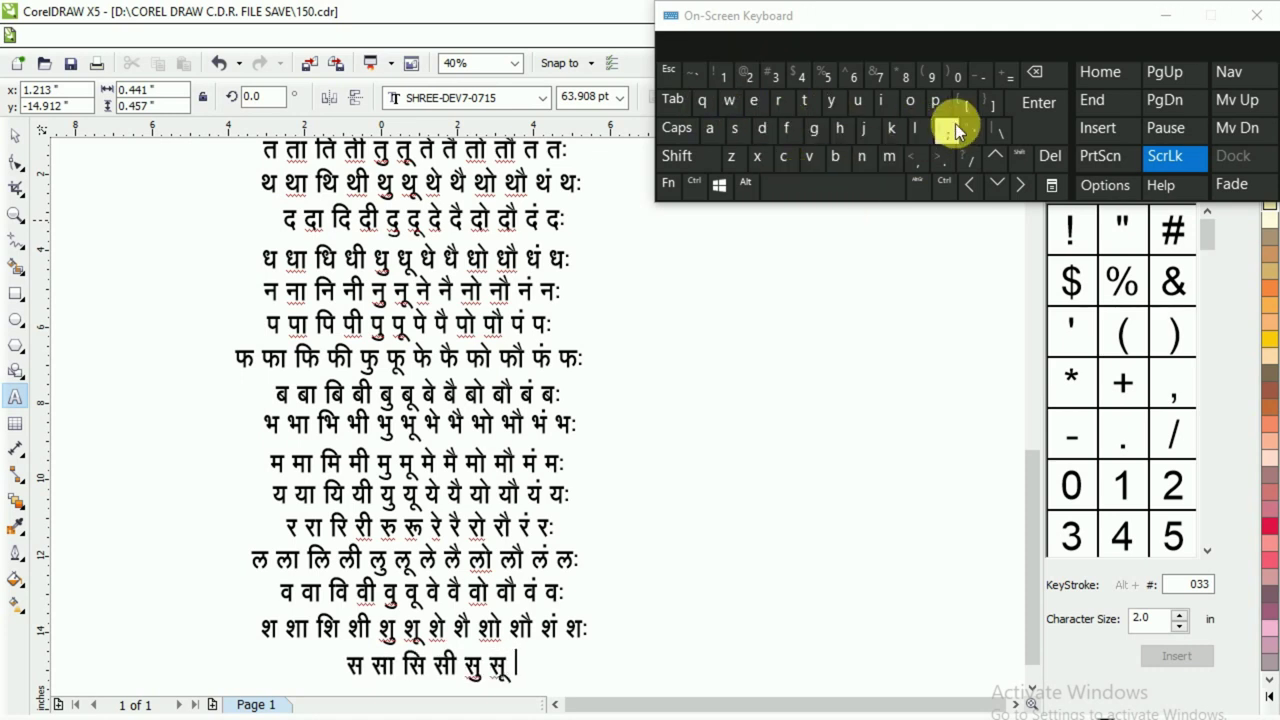
- Add the syllables से and सै to the स row, each followed by a space
{"action": "left_click", "coordinate": [921, 133]}
{"action": "left_click", "coordinate": [737, 129]}
{"action": "left_click", "coordinate": [850, 186]}
{"action": "left_click", "coordinate": [920, 140]}
{"action": "left_click", "coordinate": [676, 156]}
{"action": "left_click", "coordinate": [737, 129]}
{"action": "left_click", "coordinate": [800, 184]}
- Extend the स row with the syllables सो and सौ, separated by a space
{"action": "left_click", "coordinate": [917, 133]}
{"action": "left_click", "coordinate": [891, 129]}
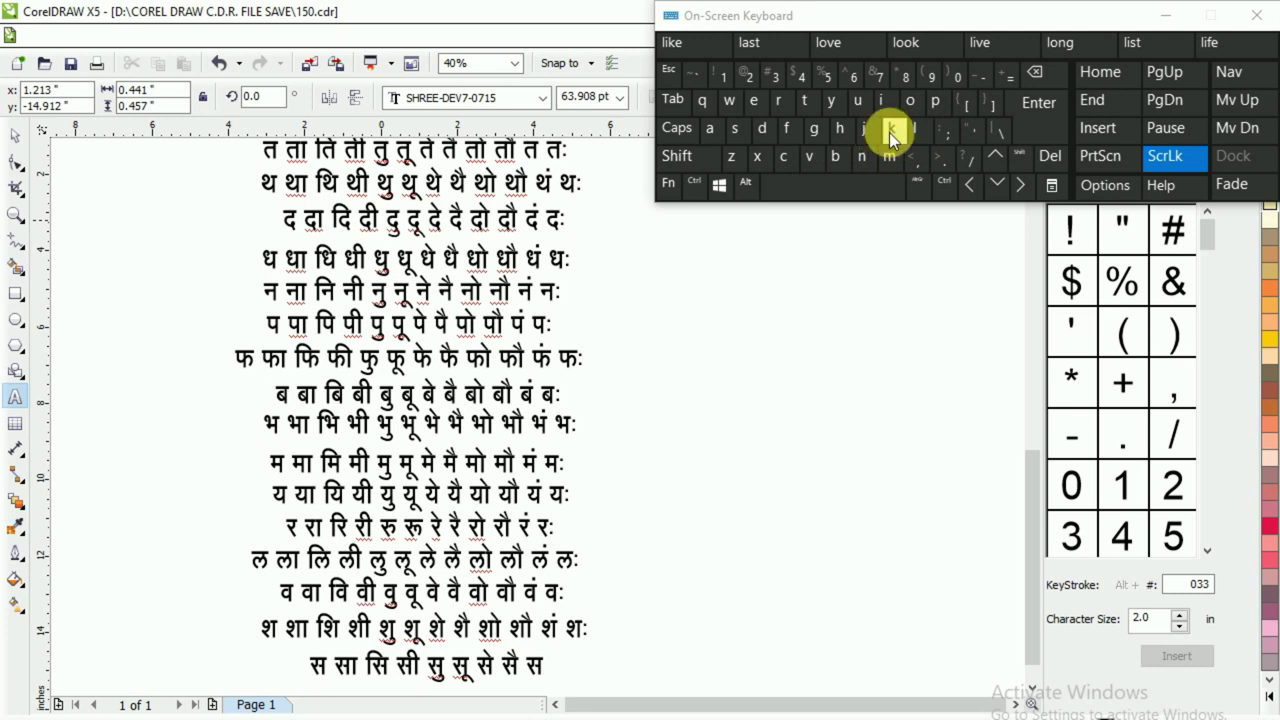
{"action": "left_click", "coordinate": [737, 129]}
{"action": "left_click", "coordinate": [821, 188]}
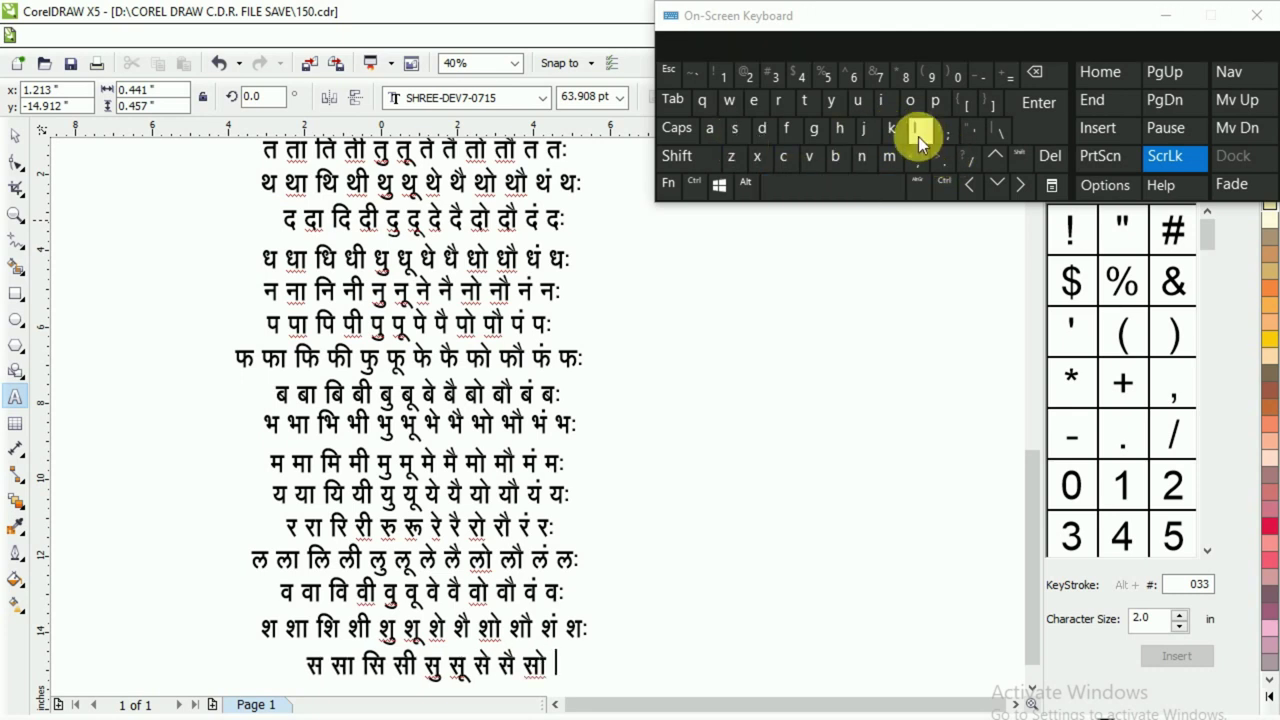
{"action": "left_click", "coordinate": [916, 134]}
{"action": "left_click", "coordinate": [898, 131]}
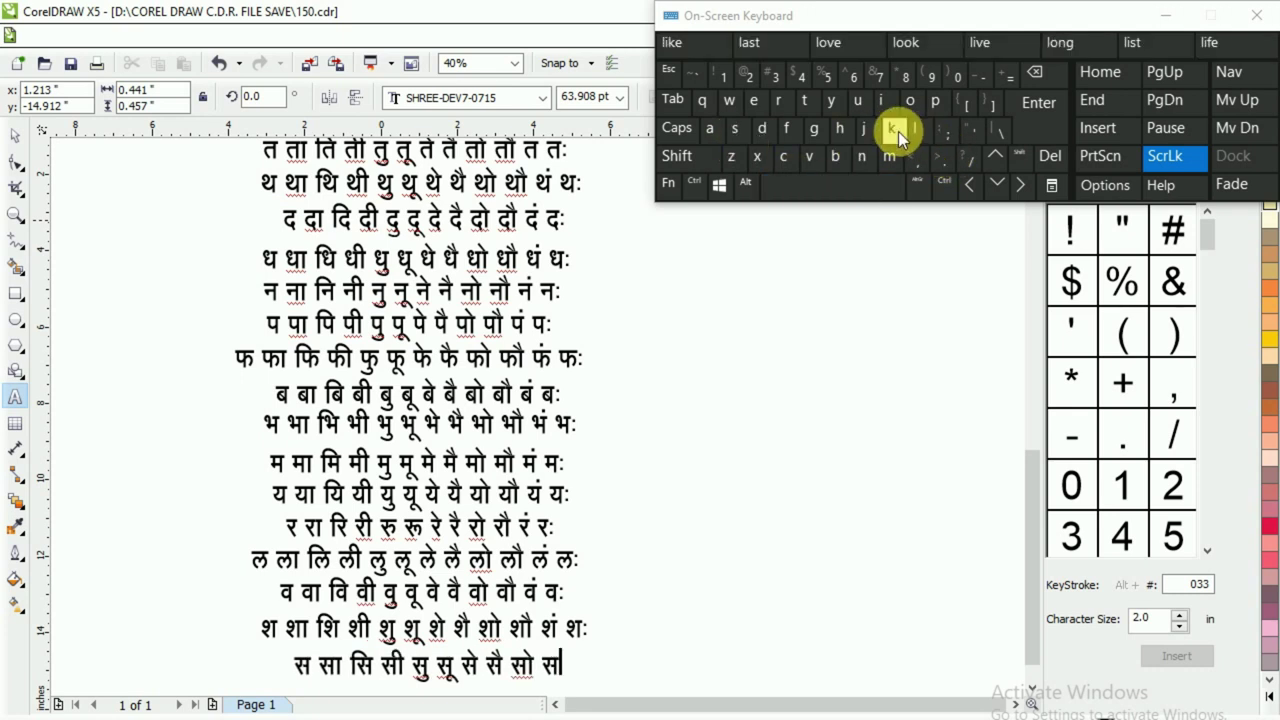
{"action": "left_click", "coordinate": [676, 156]}
{"action": "left_click", "coordinate": [742, 128]}
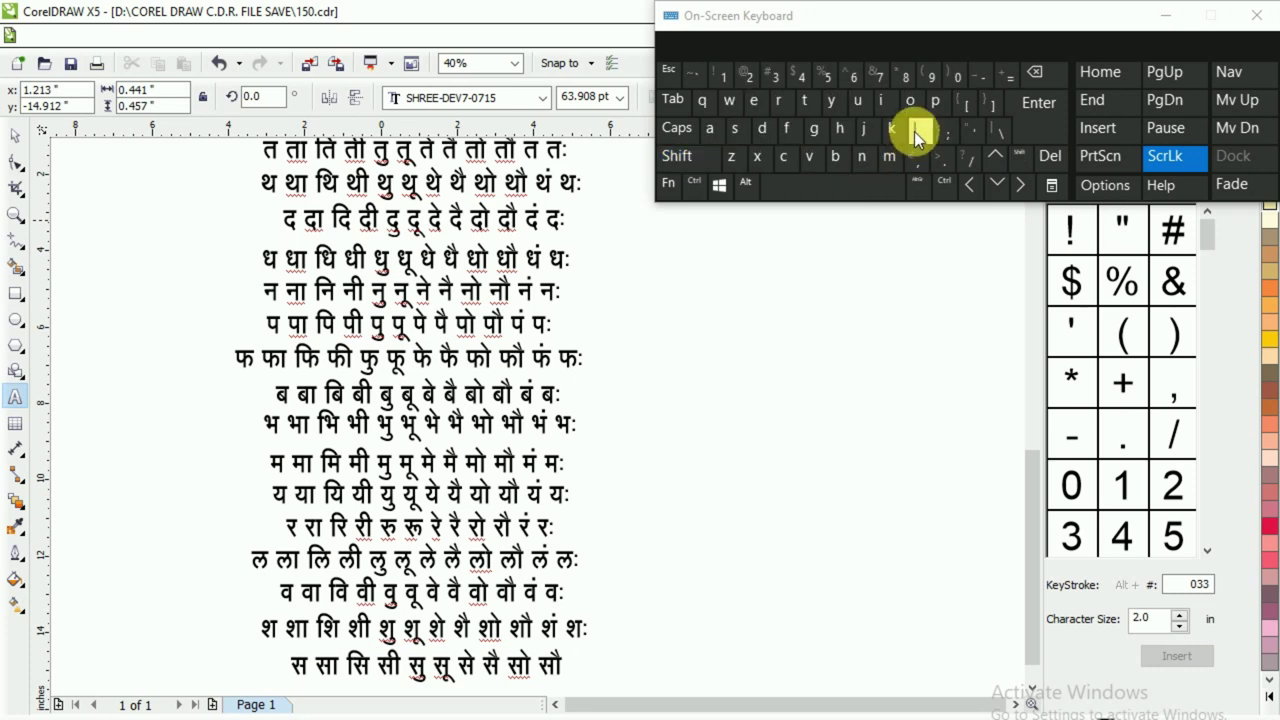
- Complete the स row with the syllables सं and सः, separated by a space
{"action": "left_click", "coordinate": [914, 131]}
{"action": "left_click", "coordinate": [707, 131]}
{"action": "left_click", "coordinate": [832, 188]}
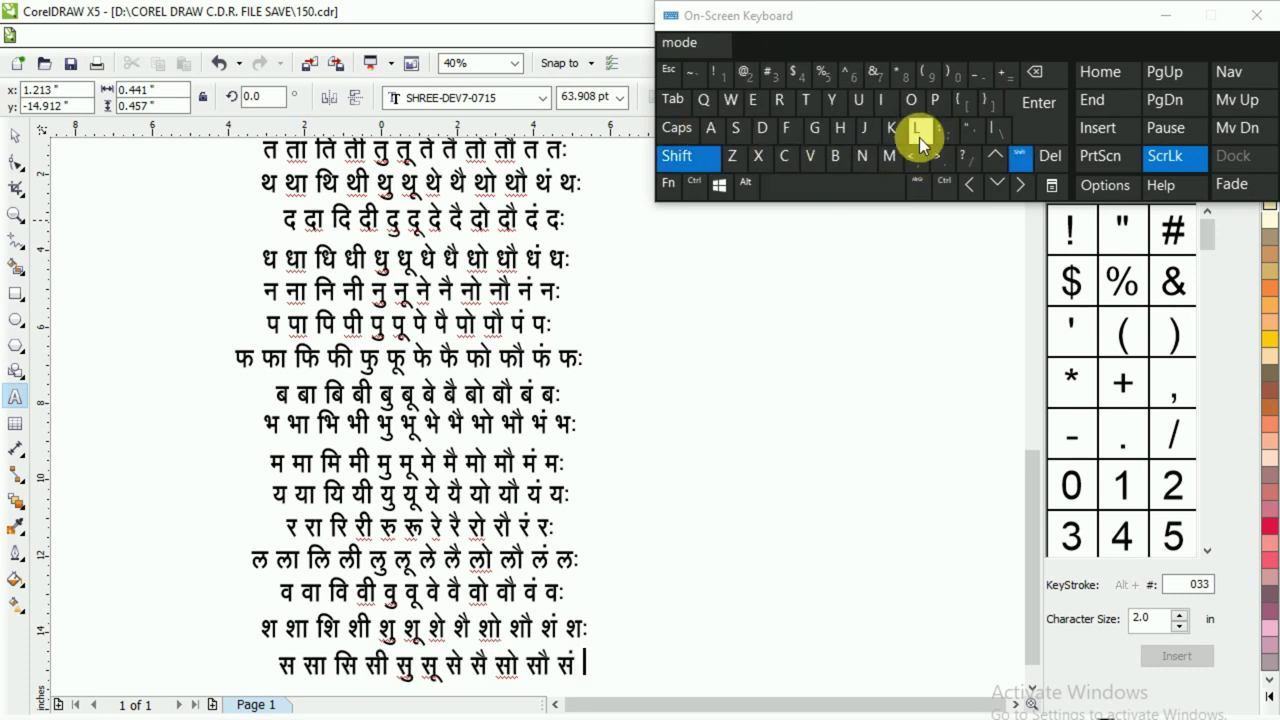
{"action": "left_click", "coordinate": [916, 131]}
{"action": "left_click", "coordinate": [891, 130]}
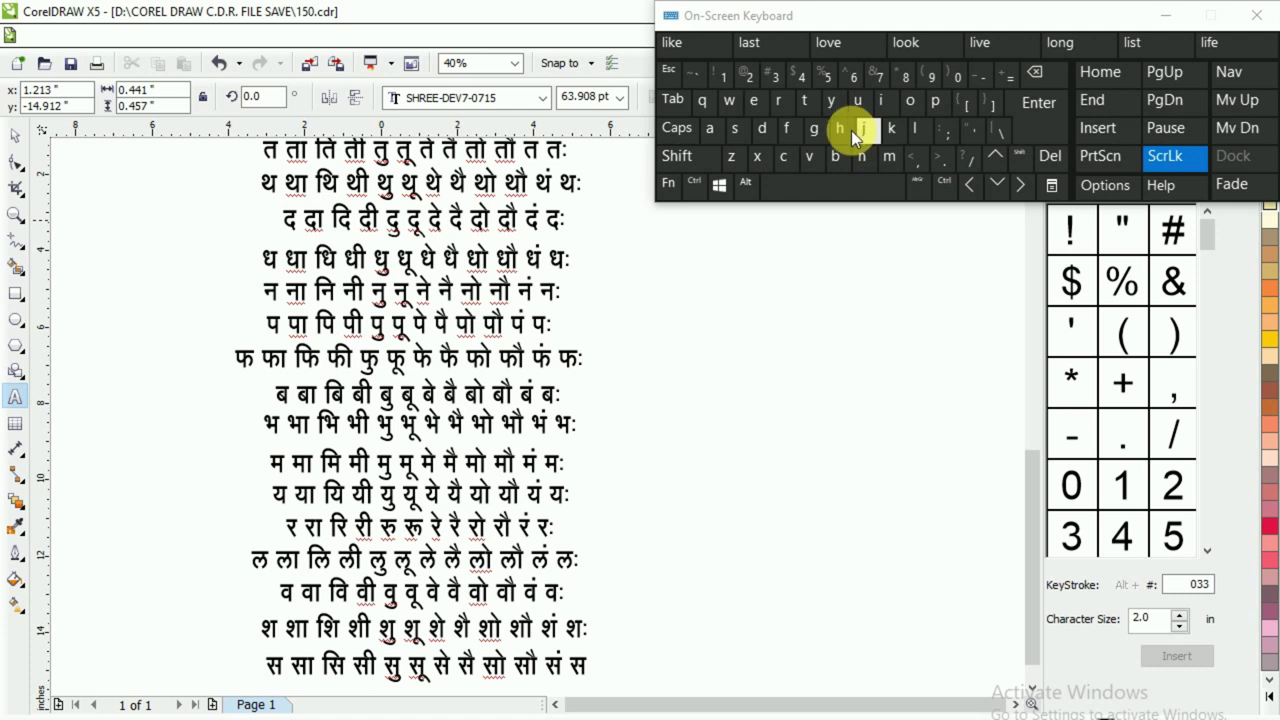
{"action": "left_click", "coordinate": [676, 156]}
{"action": "left_click", "coordinate": [775, 79]}
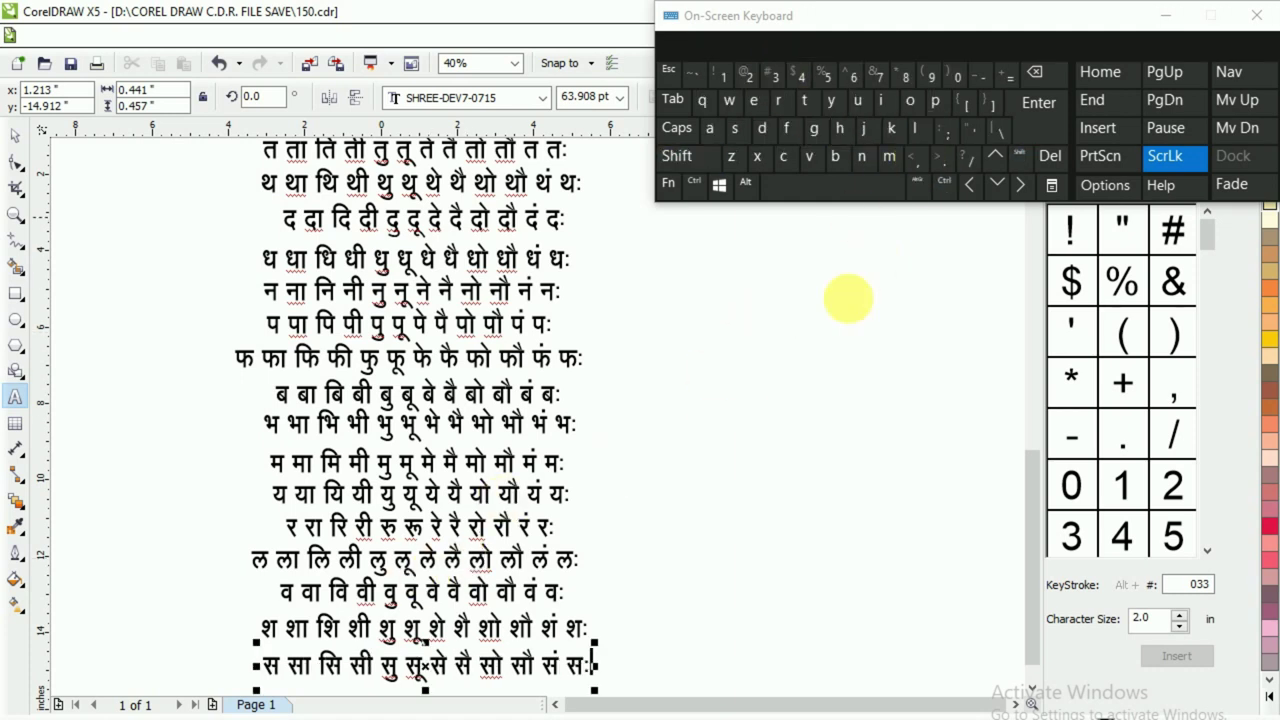
- Duplicate the finished स row and position the copy directly below it, matching the spacing of the rows above
{"action": "left_click", "coordinate": [15, 135]}
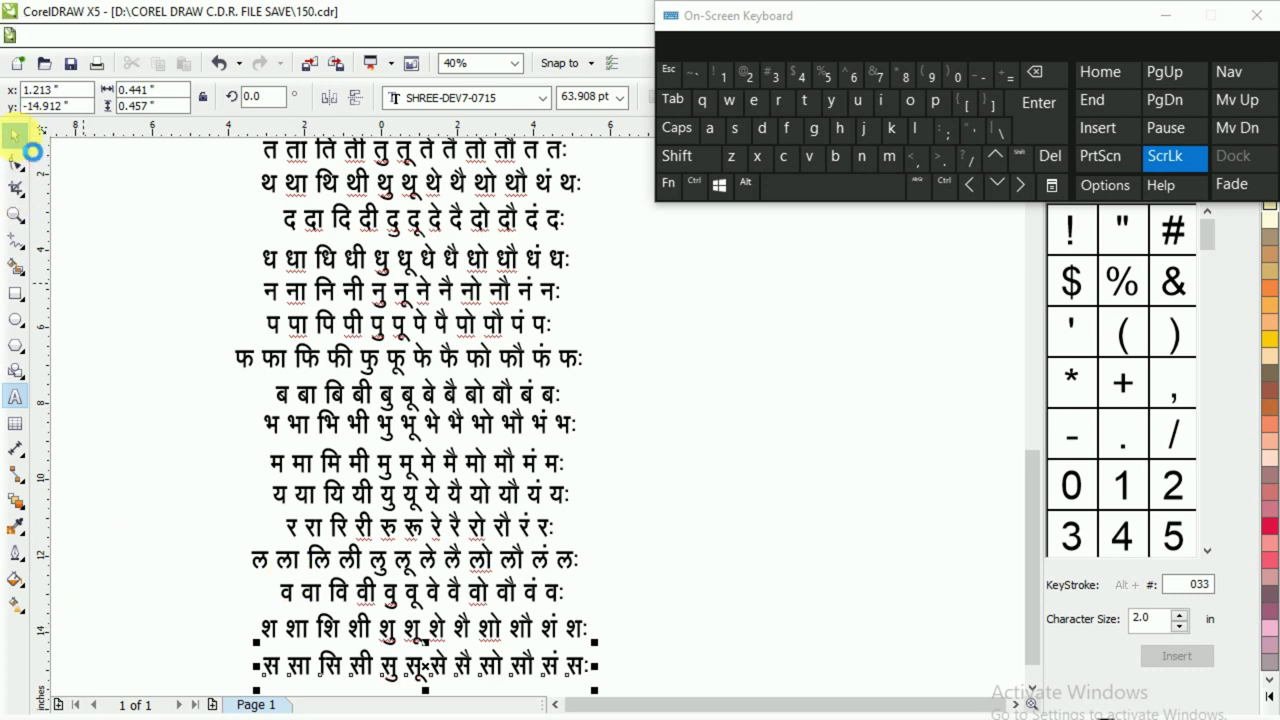
{"action": "scroll", "coordinate": [1029, 543], "scroll_direction": "down", "scroll_amount": 1}
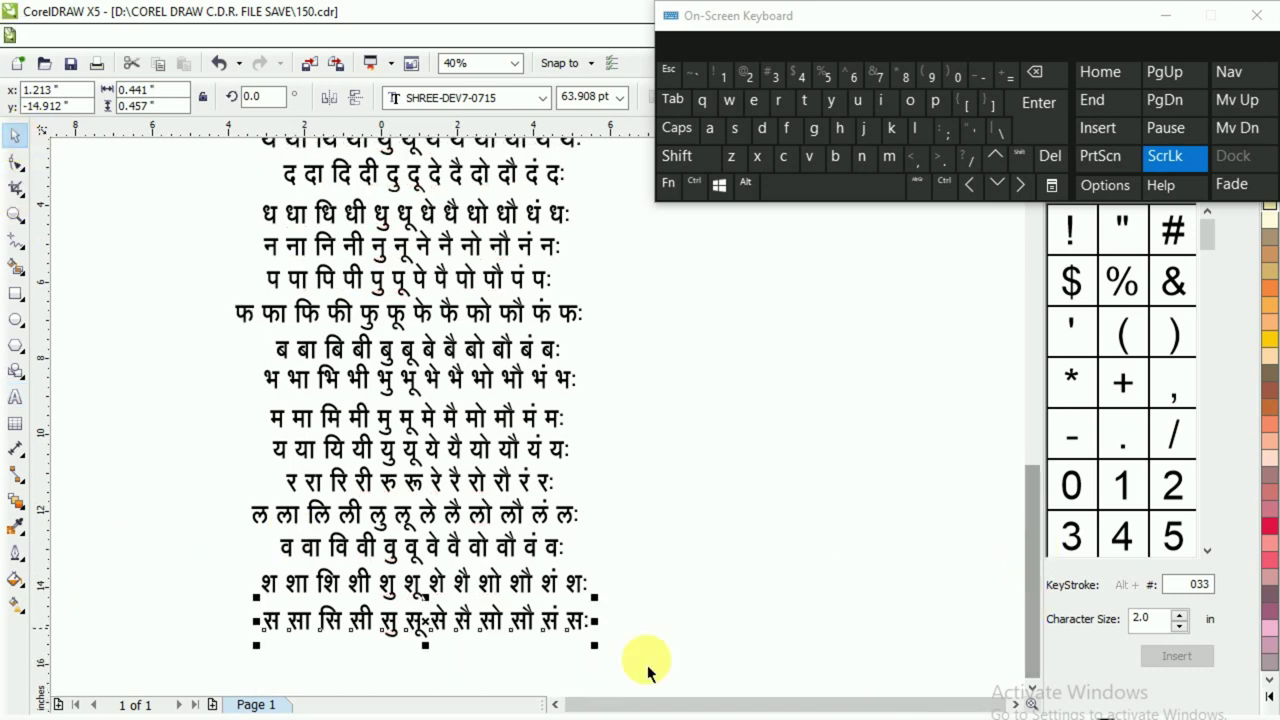
{"action": "left_click_drag", "start_coordinate": [425, 625], "coordinate": [430, 648]}
{"action": "left_click", "coordinate": [483, 680]}
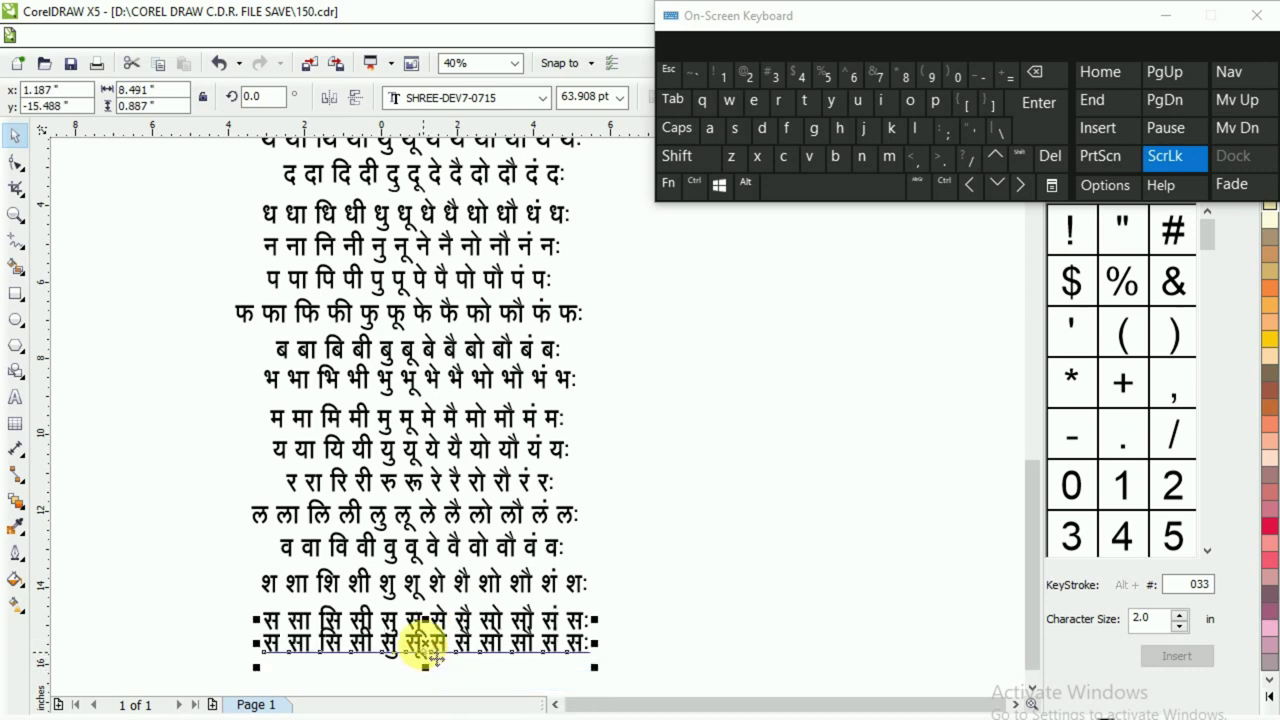
{"action": "left_click", "coordinate": [420, 628], "text": "shift"}
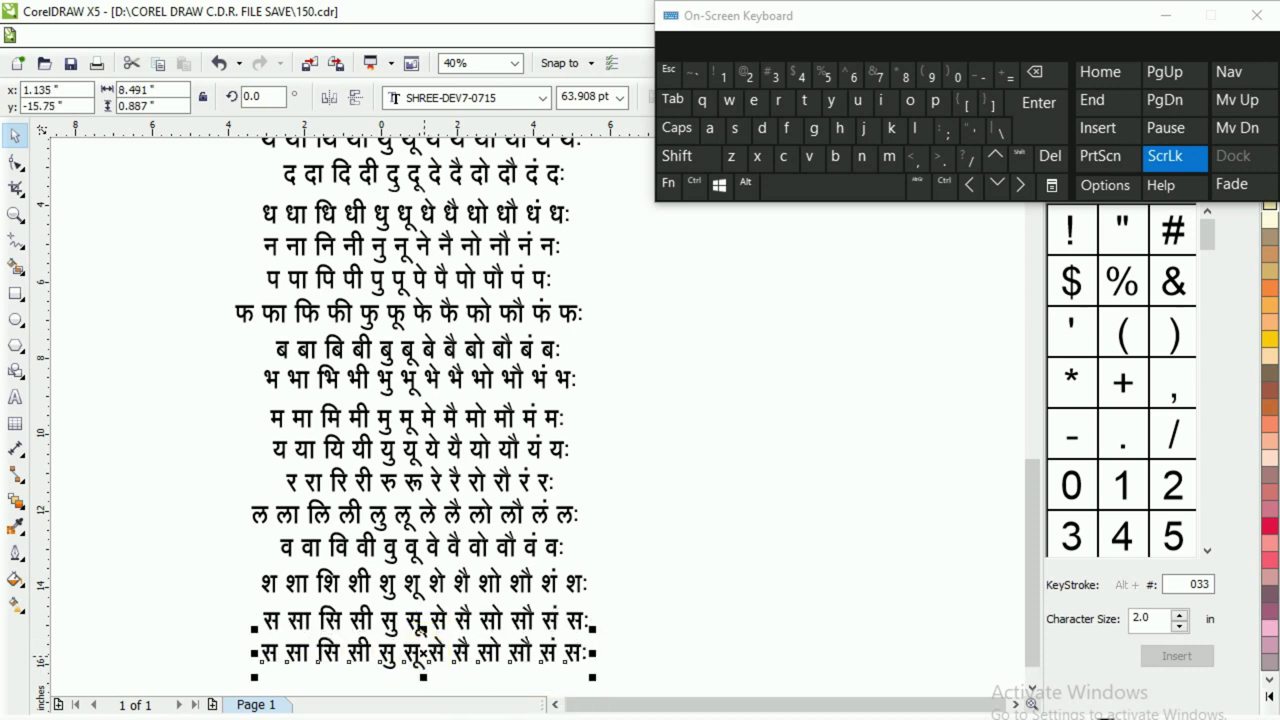
- Replace the copied row's text with the syllables ह and हा, each followed by a space, according to the reference chart
{"action": "key", "text": "alt+Tab"}
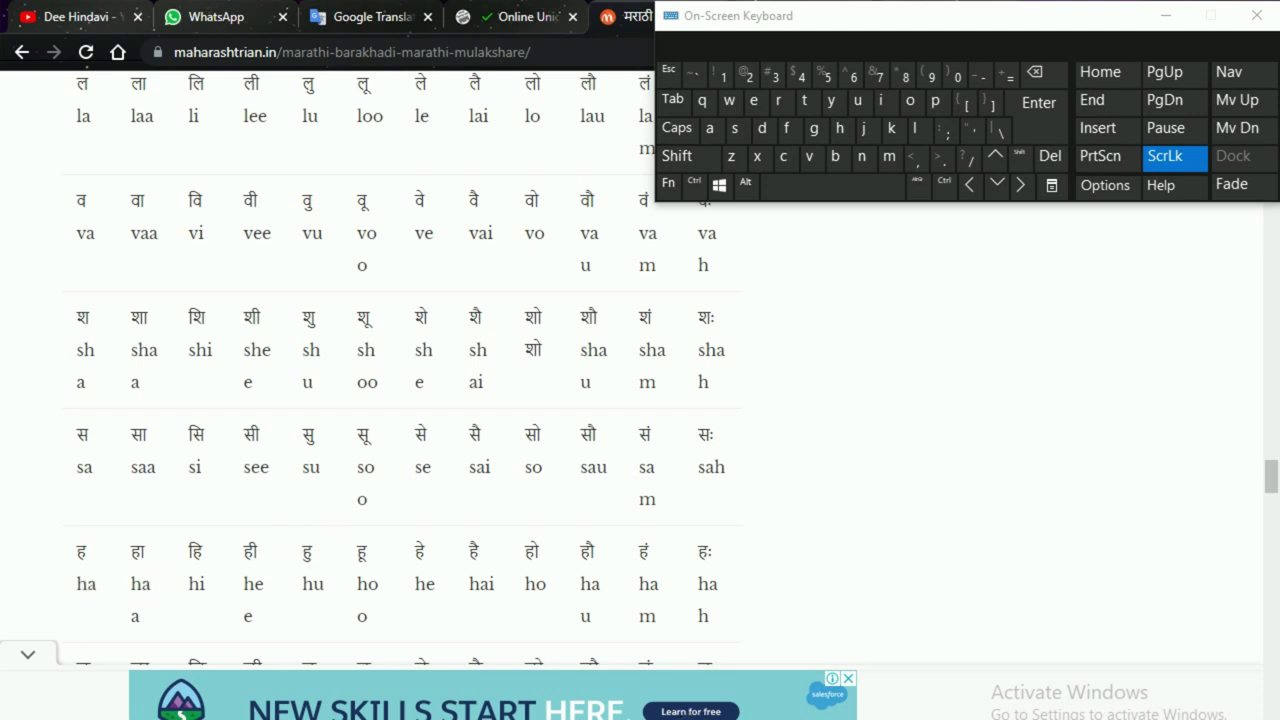
{"action": "key", "text": "alt+Tab"}
{"action": "left_click", "coordinate": [15, 397]}
{"action": "key", "text": "ctrl+a"}
{"action": "left_click", "coordinate": [816, 129]}
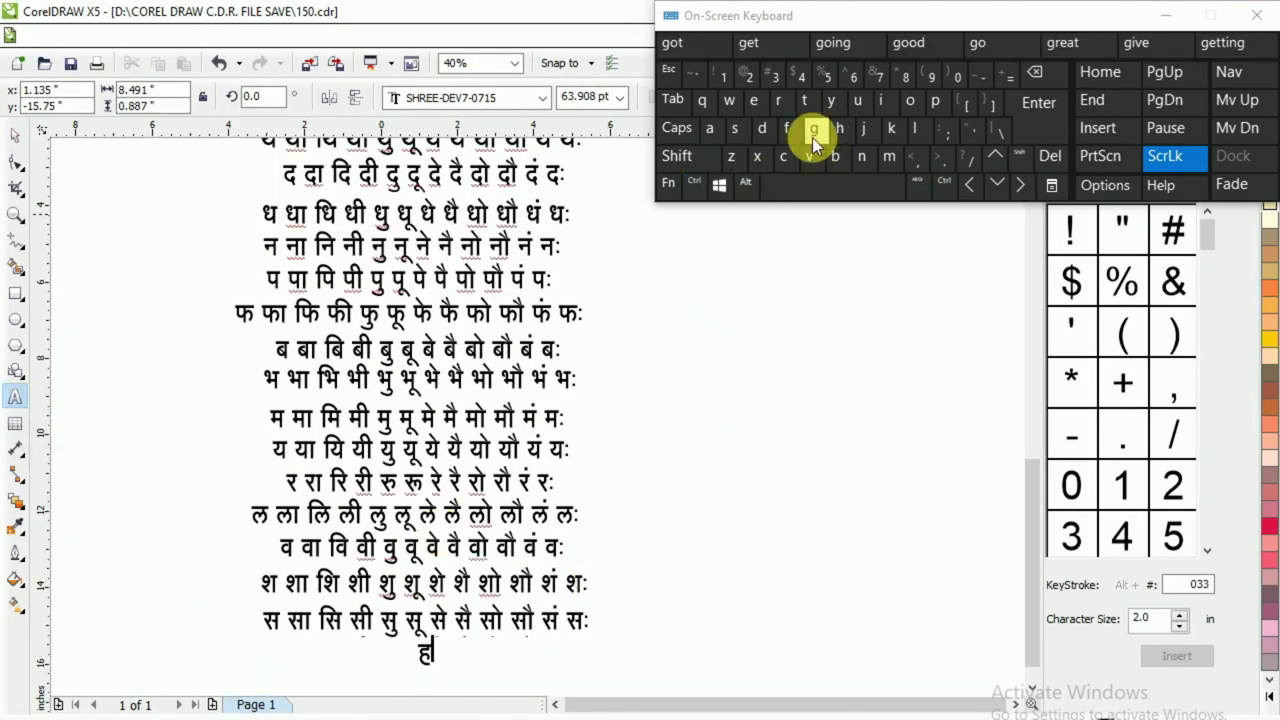
{"action": "left_click", "coordinate": [814, 134]}
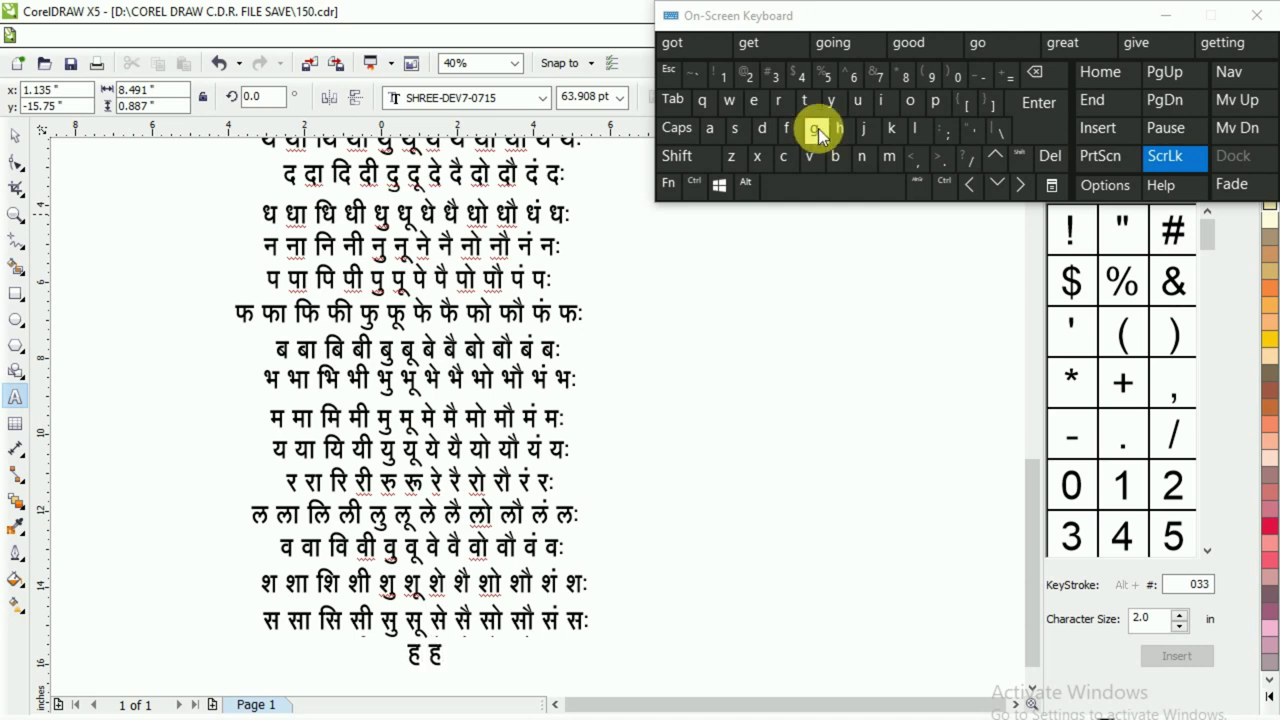
{"action": "left_click", "coordinate": [895, 133]}
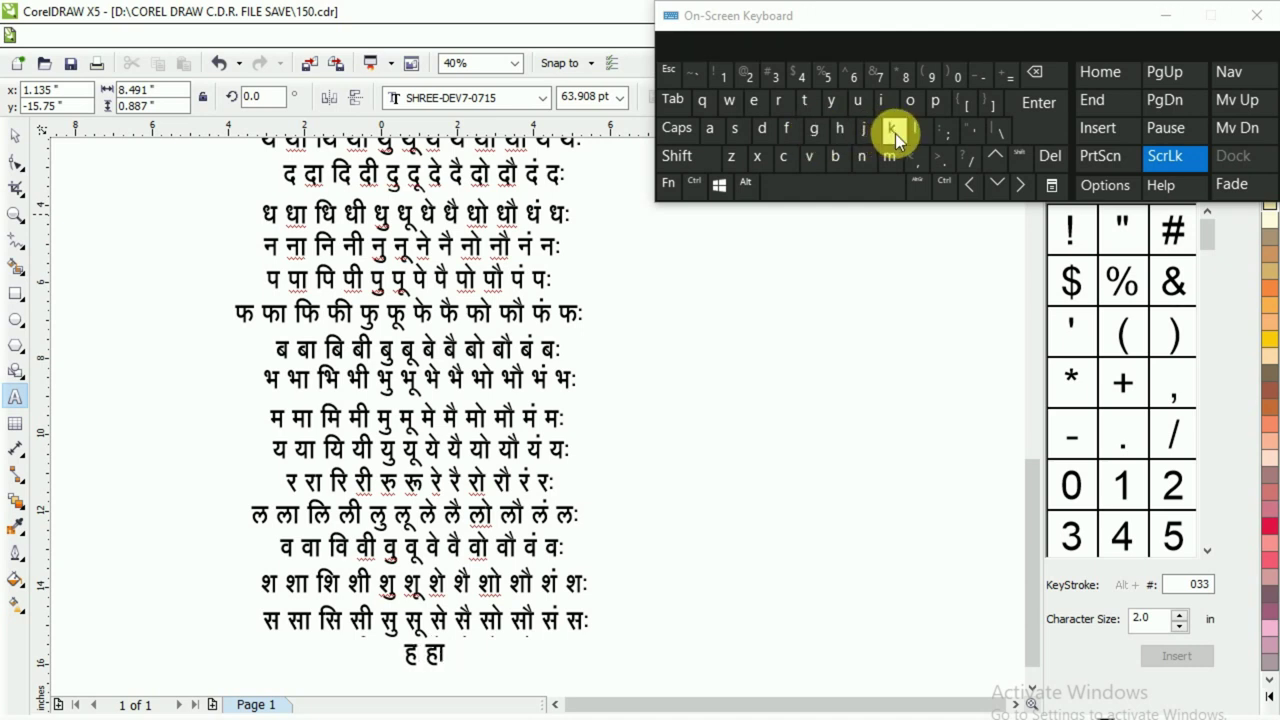
{"action": "left_click", "coordinate": [860, 182]}
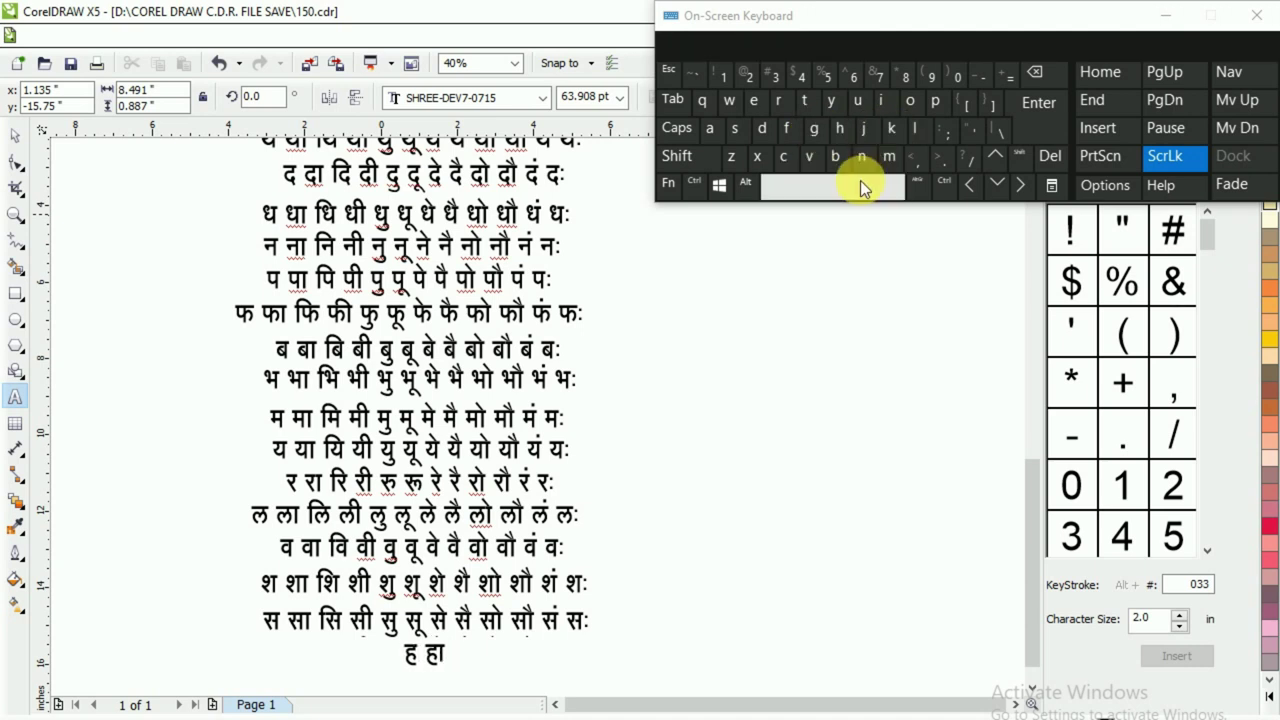
- Add the syllables हि and ही to the ह row, each followed by a space
{"action": "left_click", "coordinate": [786, 128]}
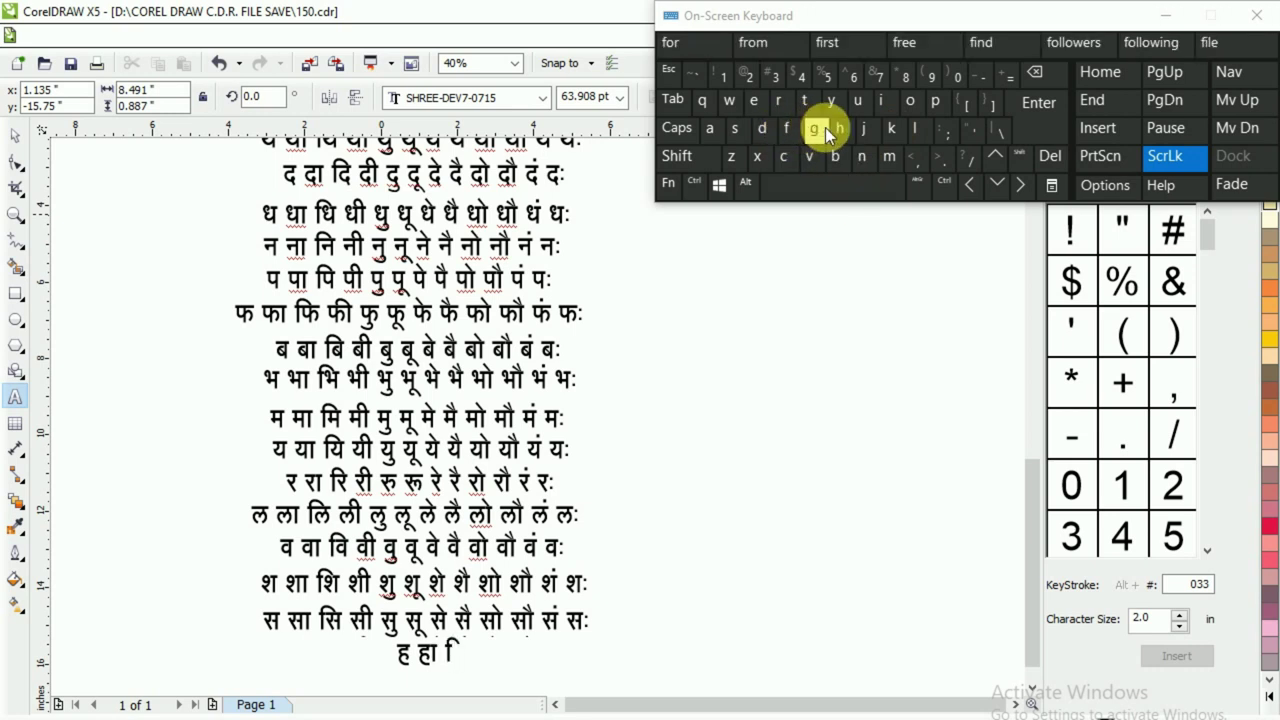
{"action": "left_click", "coordinate": [819, 136]}
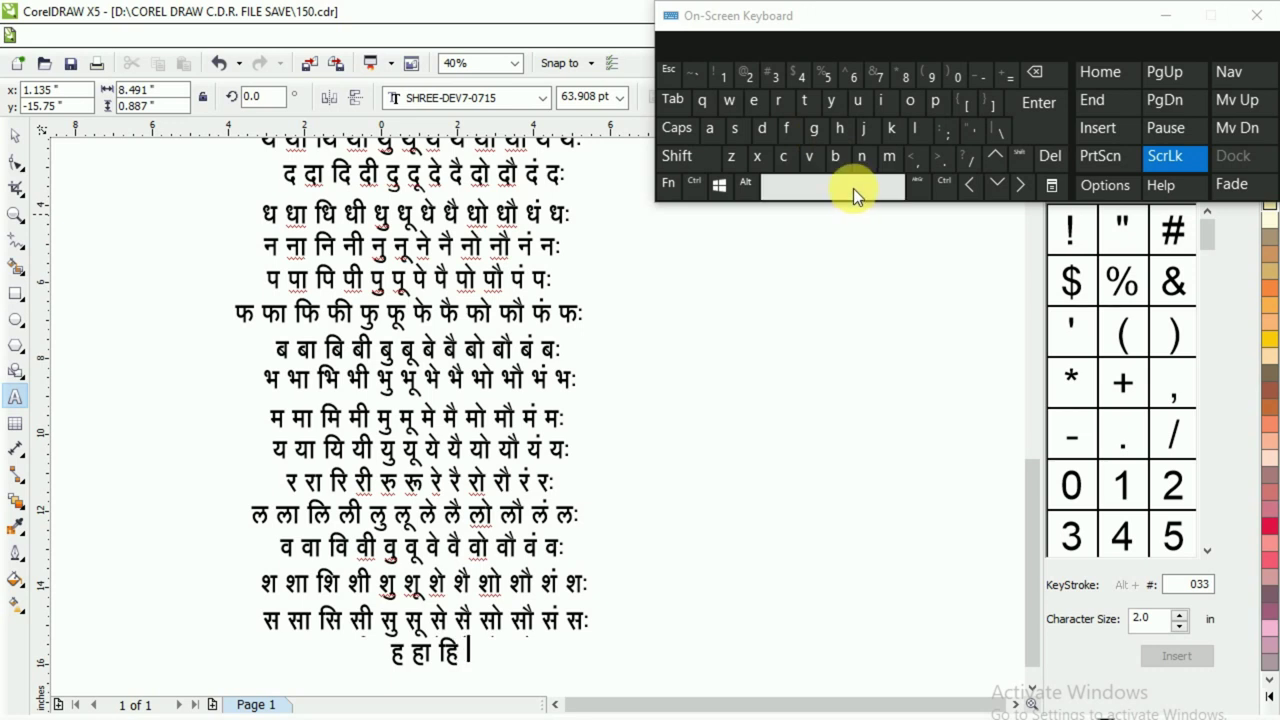
{"action": "left_click", "coordinate": [813, 133]}
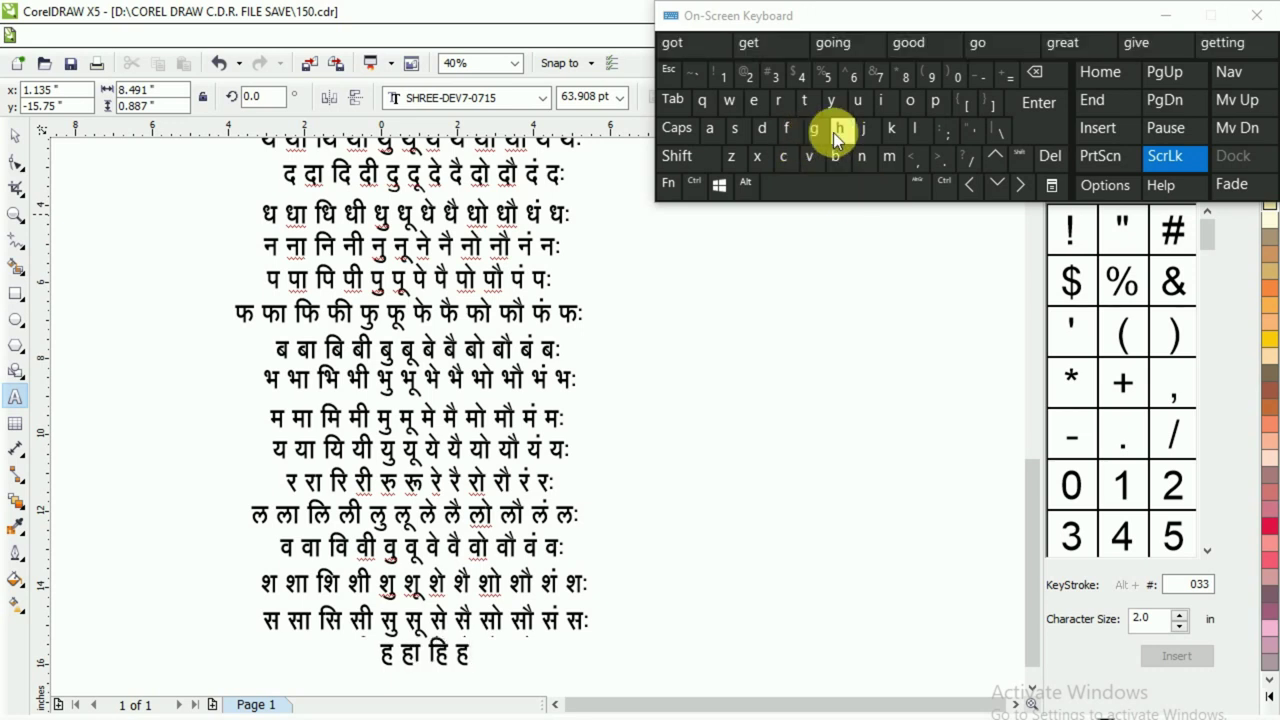
{"action": "left_click", "coordinate": [838, 130]}
{"action": "left_click", "coordinate": [846, 180]}
- Extend the ह row with the syllables हु and हू, each followed by a space
{"action": "left_click", "coordinate": [815, 131]}
{"action": "left_click", "coordinate": [705, 102]}
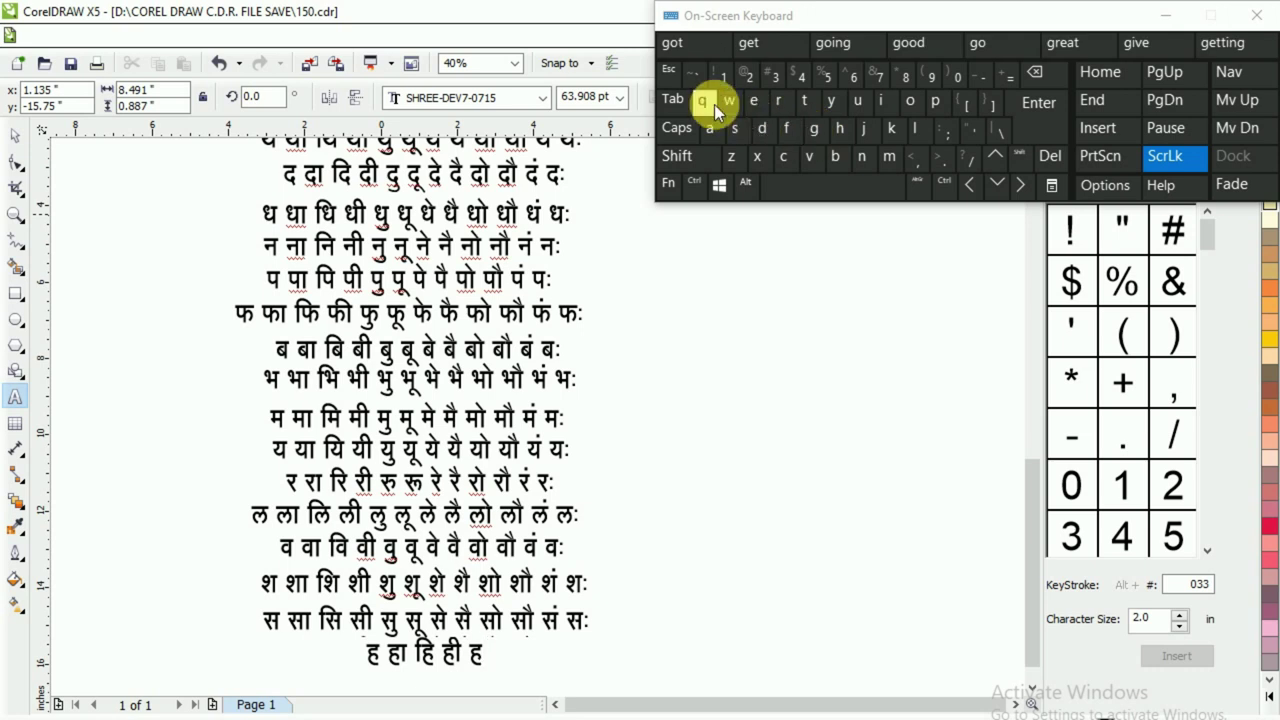
{"action": "left_click", "coordinate": [805, 172]}
{"action": "left_click", "coordinate": [815, 130]}
{"action": "left_click", "coordinate": [729, 104]}
{"action": "left_click", "coordinate": [824, 193]}
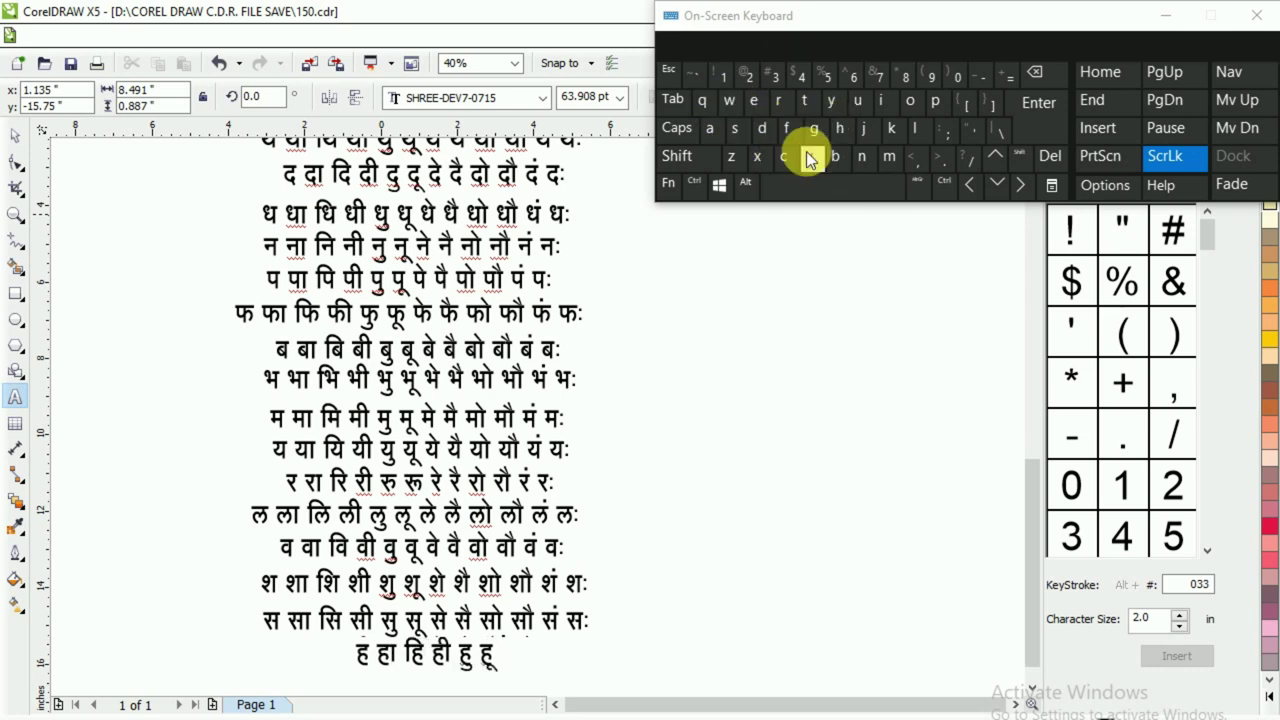
- Add the syllables हे and है to the ह row, each followed by a space
{"action": "left_click", "coordinate": [814, 128]}
{"action": "left_click", "coordinate": [736, 128]}
{"action": "left_click", "coordinate": [810, 187]}
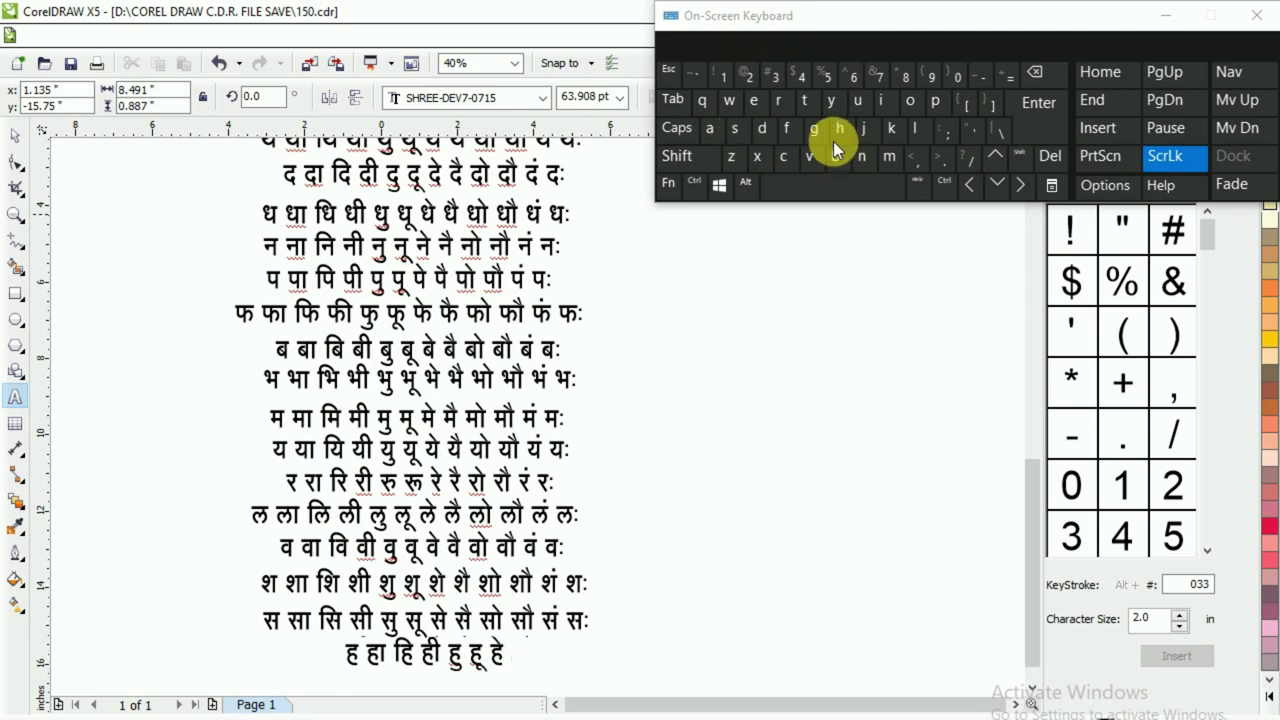
{"action": "left_click", "coordinate": [819, 138]}
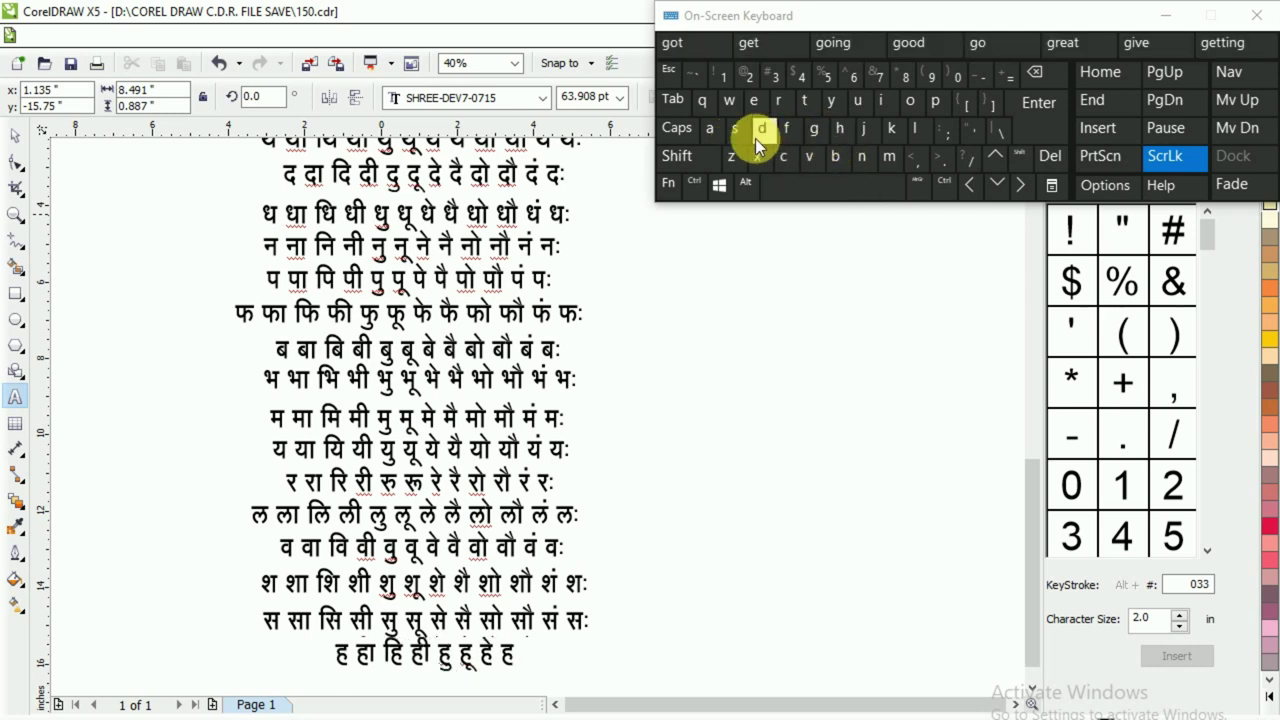
{"action": "left_click", "coordinate": [744, 134], "text": "shift"}
{"action": "left_click", "coordinate": [818, 183]}
- Extend the ह row with the syllables हो and हौ, each followed by a space
{"action": "left_click", "coordinate": [817, 137]}
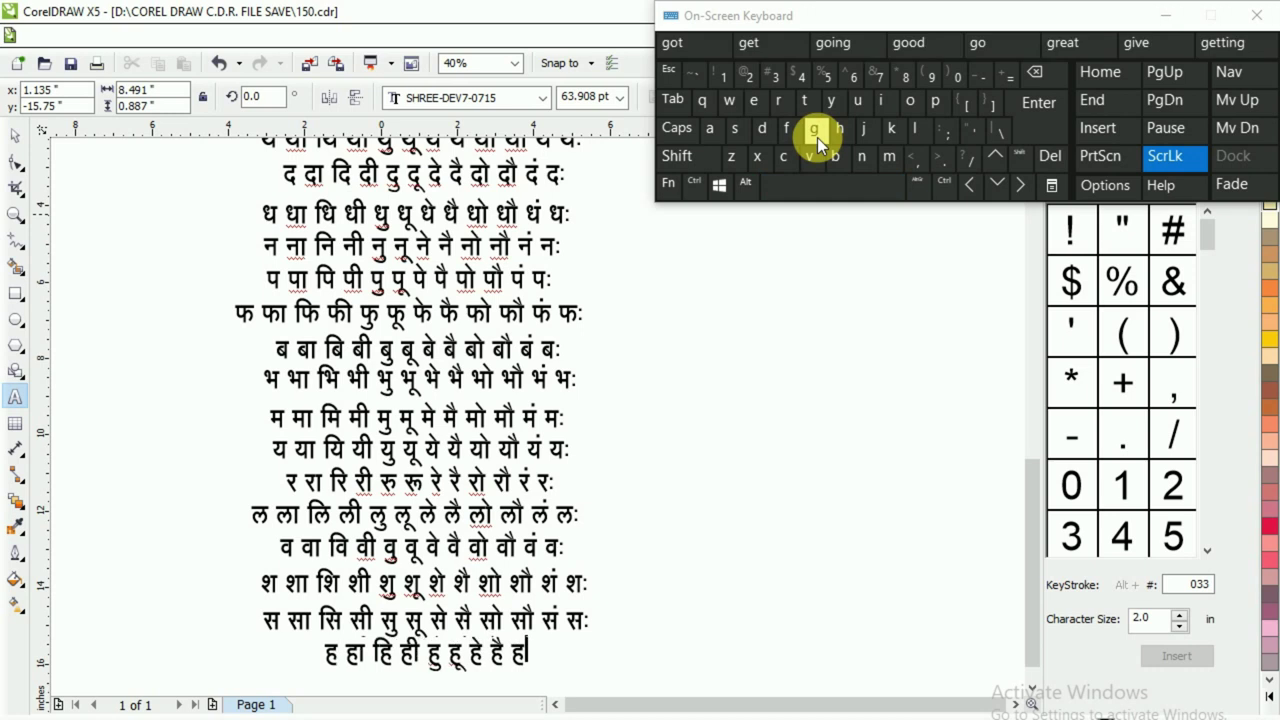
{"action": "left_click", "coordinate": [886, 132]}
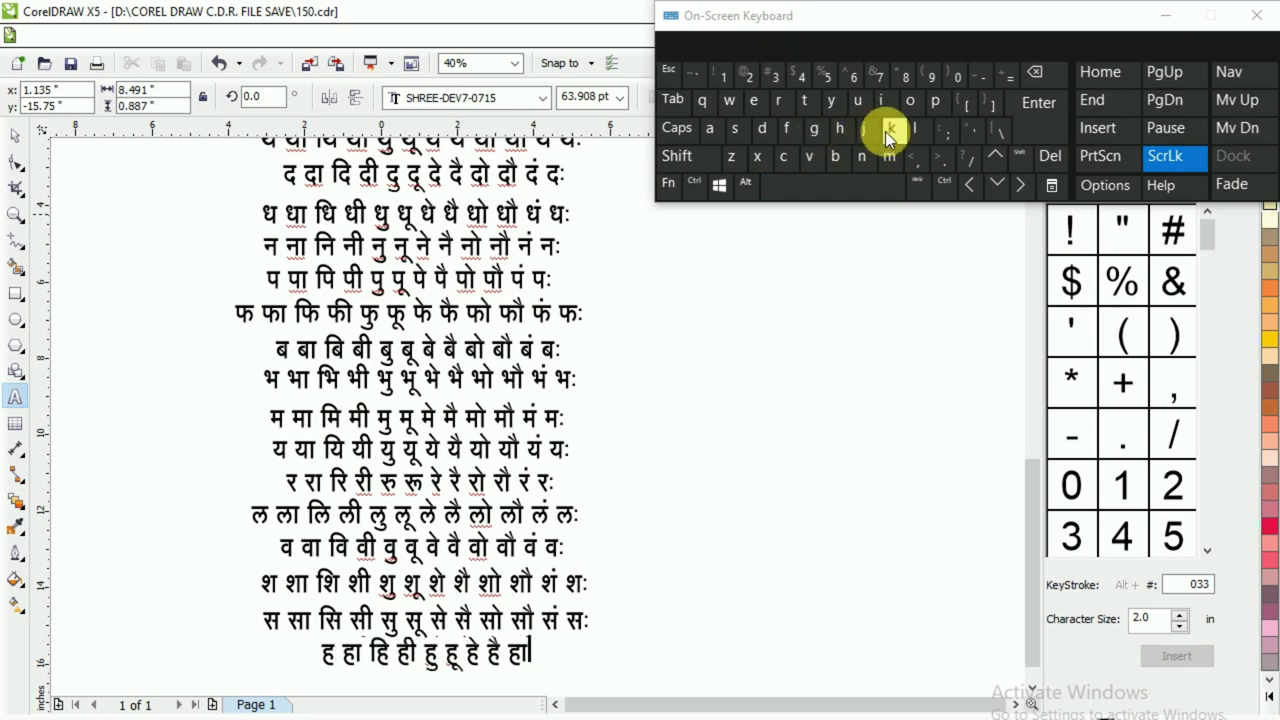
{"action": "left_click", "coordinate": [729, 132]}
{"action": "left_click", "coordinate": [836, 181]}
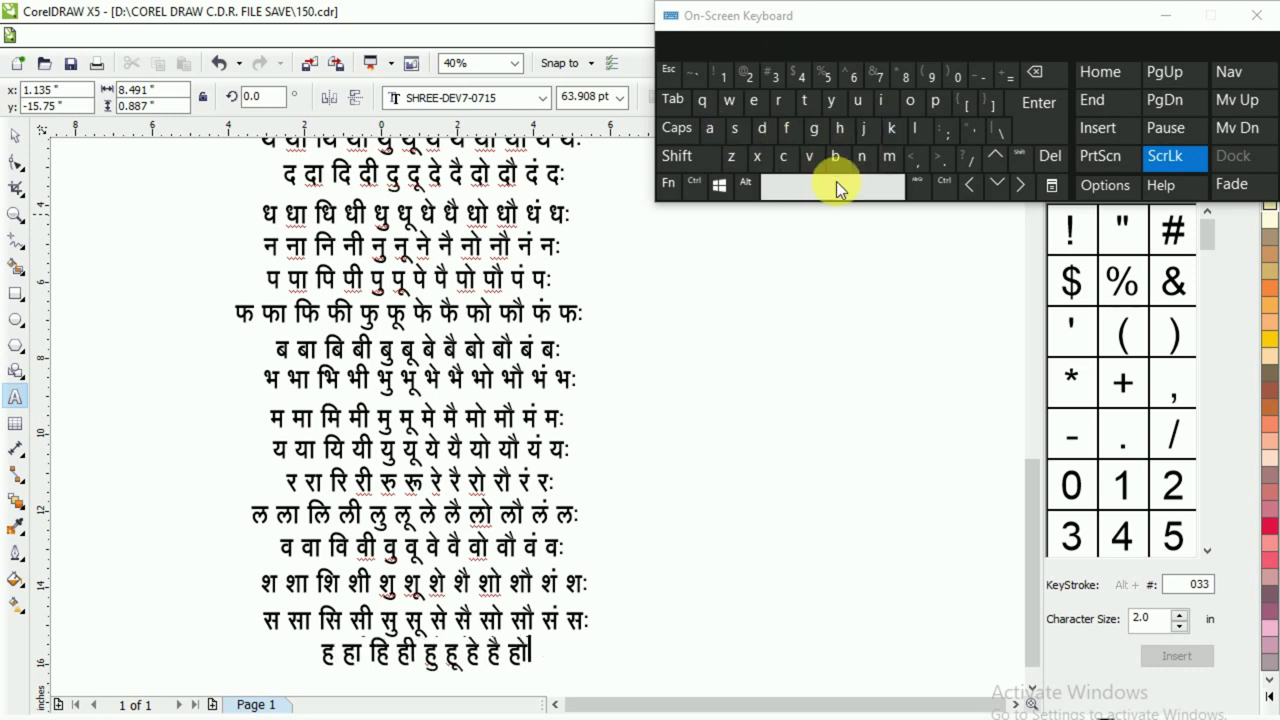
{"action": "left_click", "coordinate": [819, 139]}
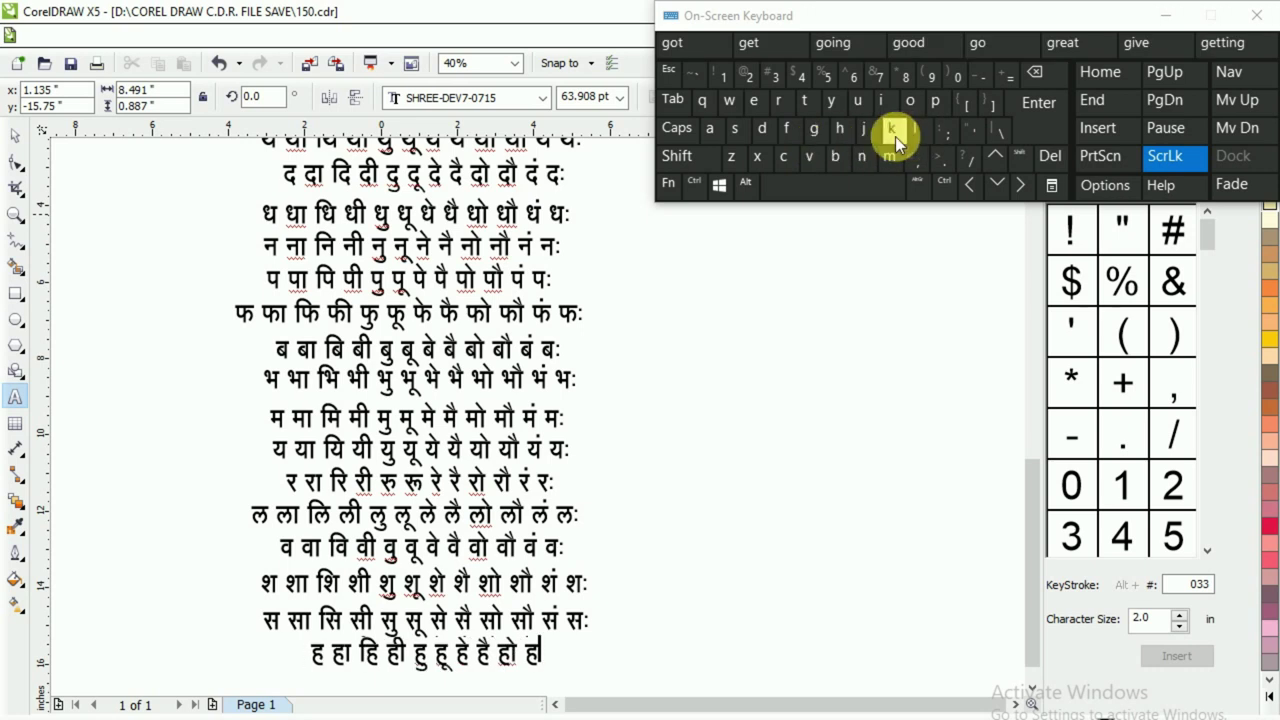
{"action": "left_click", "coordinate": [893, 135]}
{"action": "left_click", "coordinate": [677, 156]}
{"action": "left_click", "coordinate": [740, 129]}
{"action": "left_click", "coordinate": [809, 185]}
- Complete the ह row with the syllables हं and हः, separated by a space, and finish editing the text
{"action": "left_click", "coordinate": [816, 136]}
{"action": "left_click", "coordinate": [726, 128]}
{"action": "left_click", "coordinate": [814, 183]}
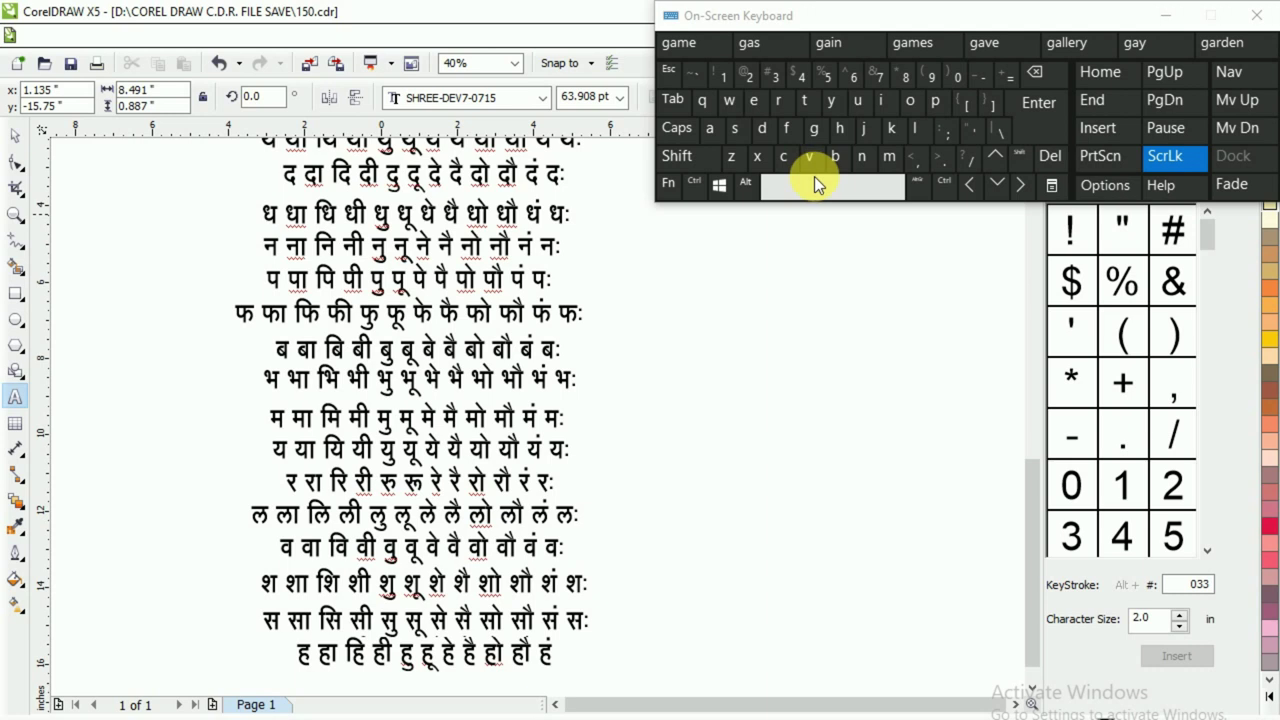
{"action": "left_click", "coordinate": [816, 130]}
{"action": "left_click", "coordinate": [770, 76]}
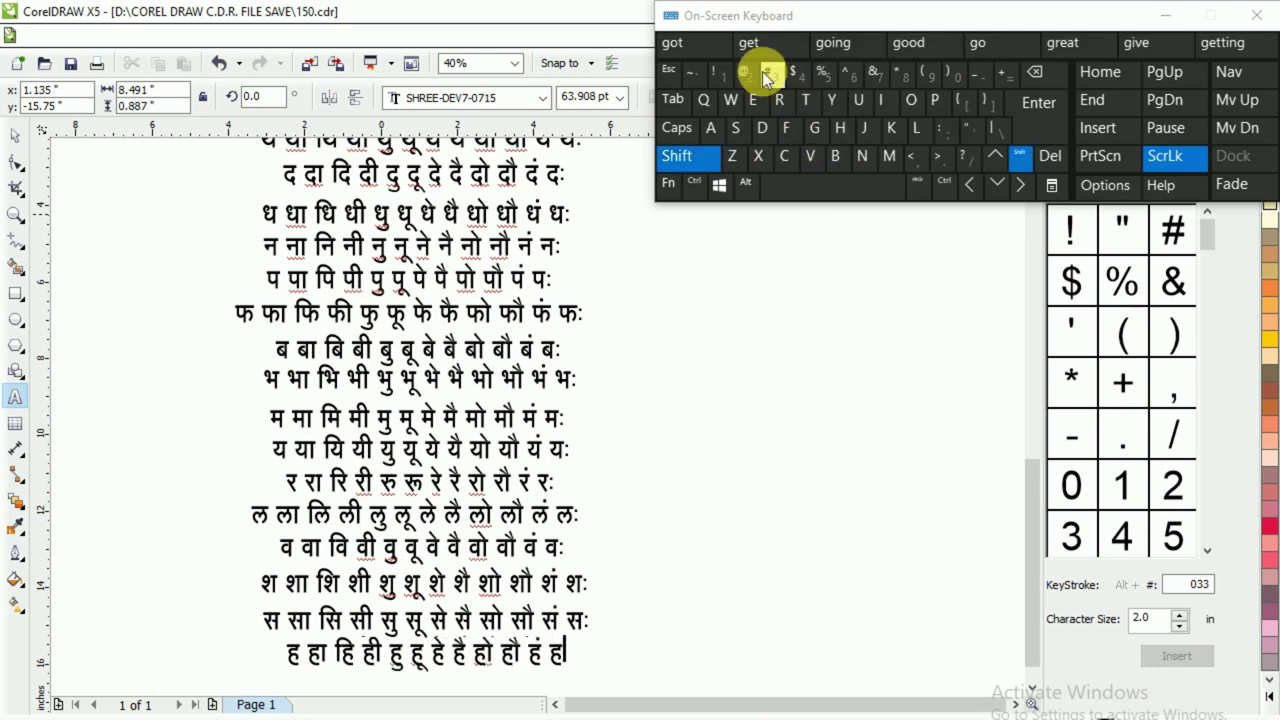
{"action": "left_click", "coordinate": [15, 133]}
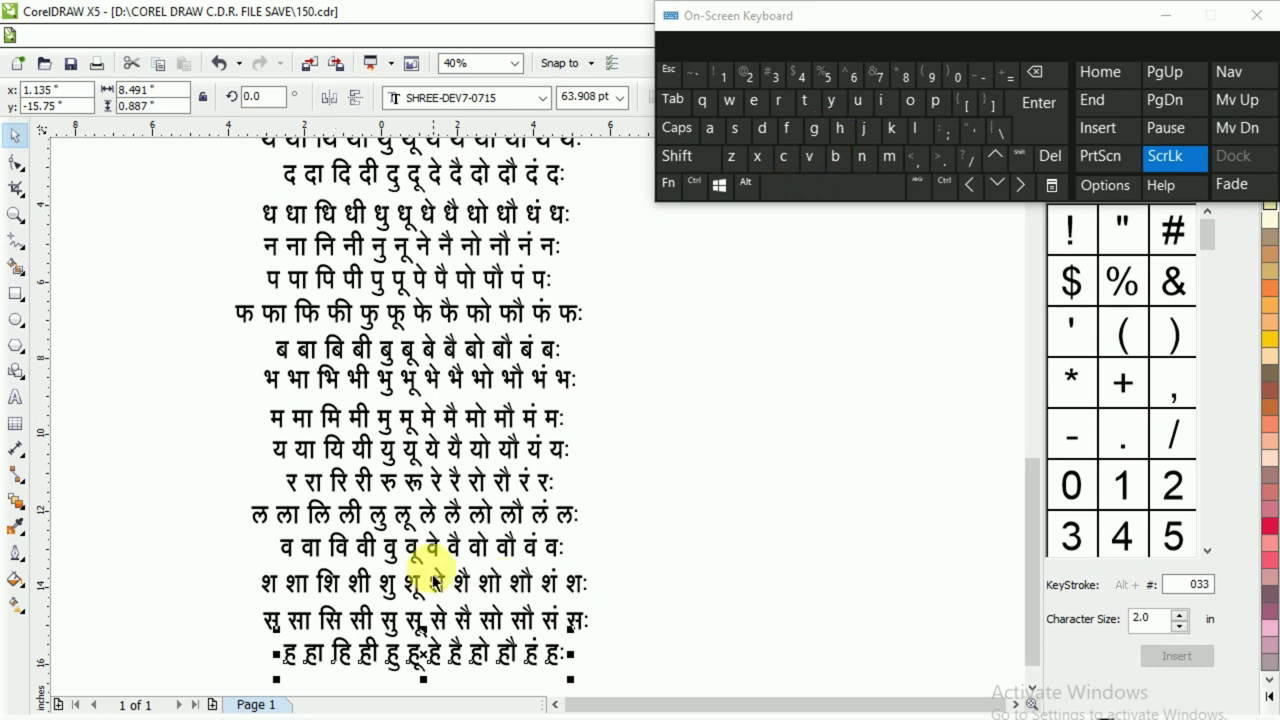
- Duplicate the finished ह row and place the copy directly below it
{"action": "scroll", "coordinate": [1028, 523], "scroll_direction": "down", "scroll_amount": 1}
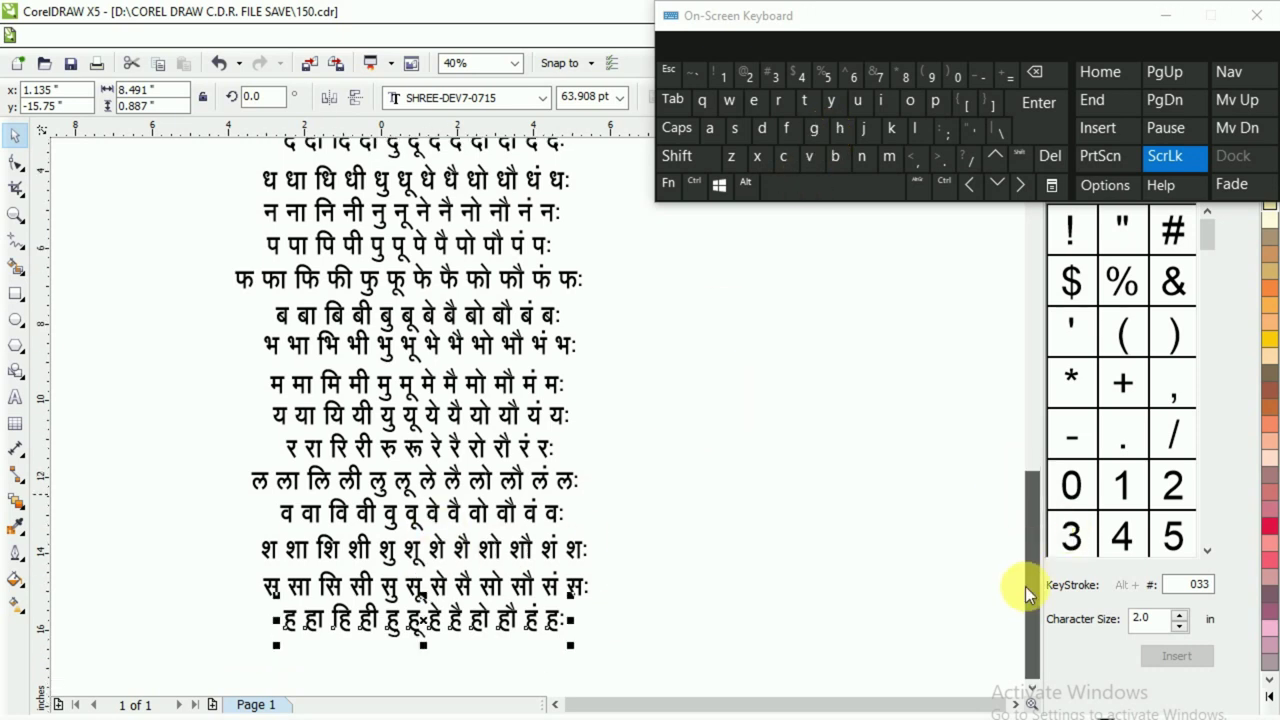
{"action": "left_click", "coordinate": [415, 655]}
{"action": "left_click_drag", "start_coordinate": [413, 630], "coordinate": [426, 661]}
{"action": "left_click", "coordinate": [490, 586]}
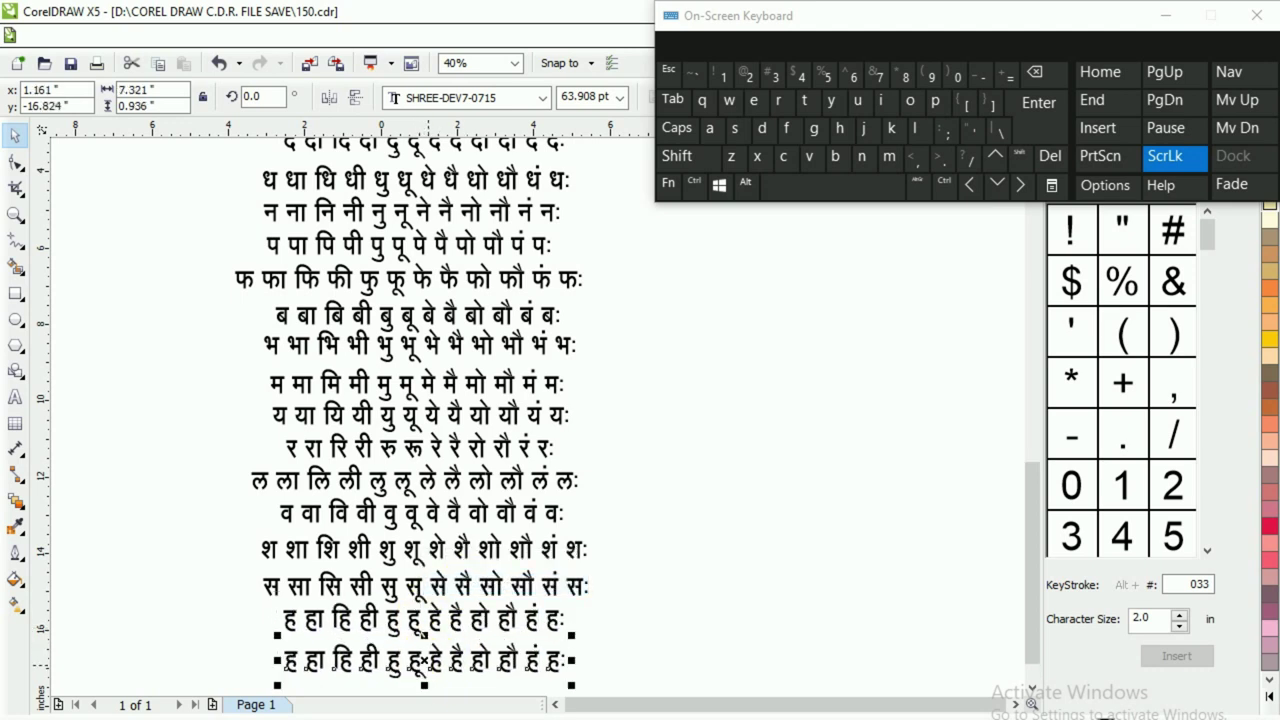
- Look up the row after ह in the online reference chart and replace the copied row's text with ळ
{"action": "key", "text": "alt+Tab"}
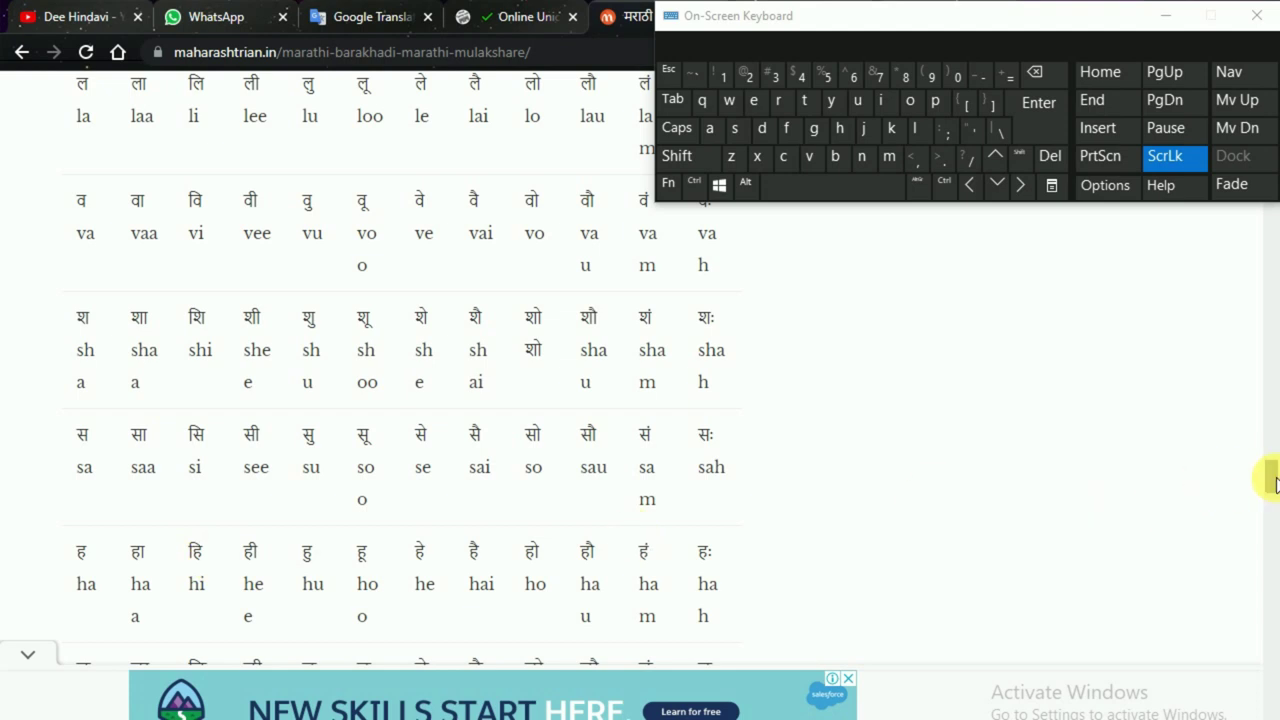
{"action": "scroll", "coordinate": [1271, 482], "scroll_direction": "down", "scroll_amount": 2}
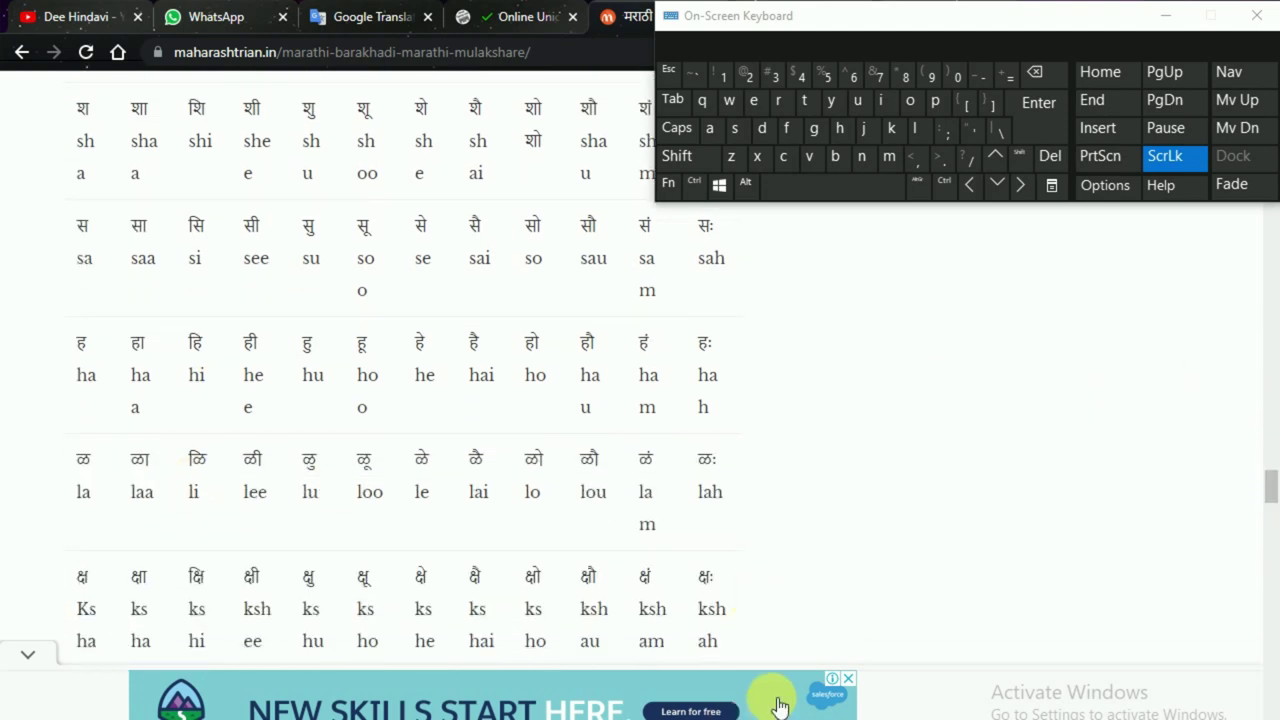
{"action": "key", "text": "alt+Tab"}
{"action": "double_click", "coordinate": [424, 634]}
{"action": "key", "text": "ctrl+a"}
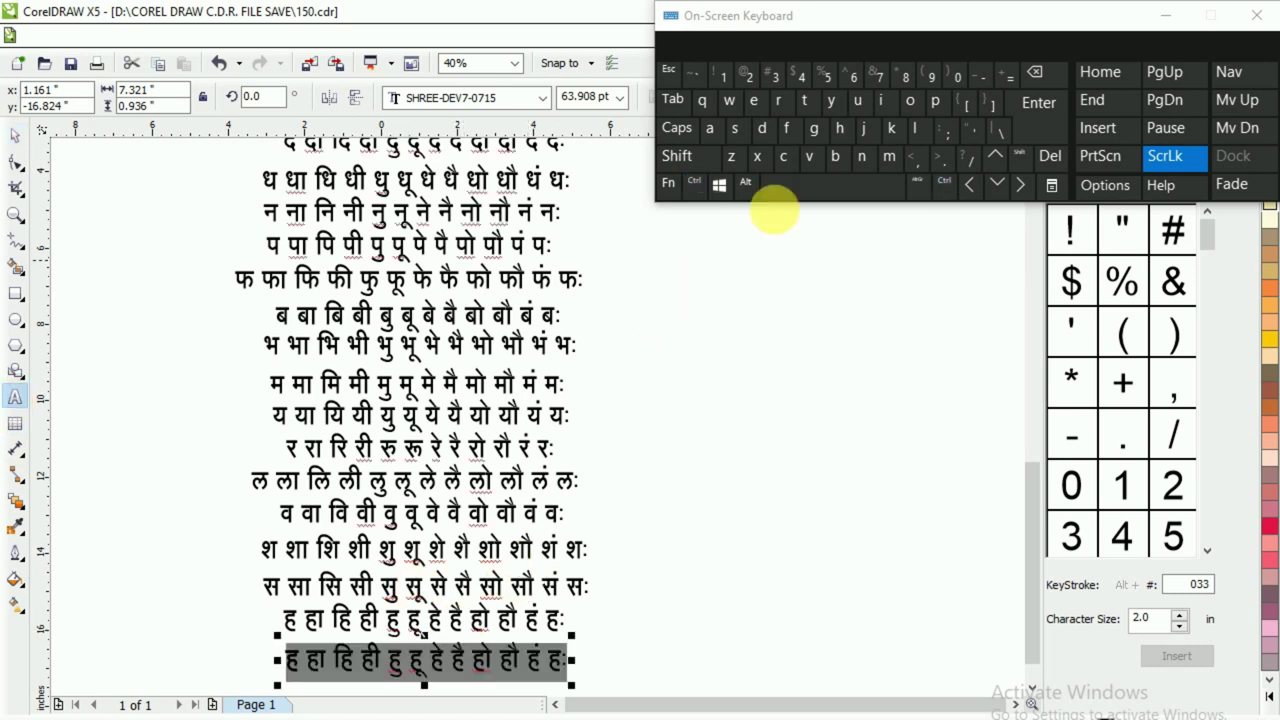
{"action": "left_click", "coordinate": [822, 138]}
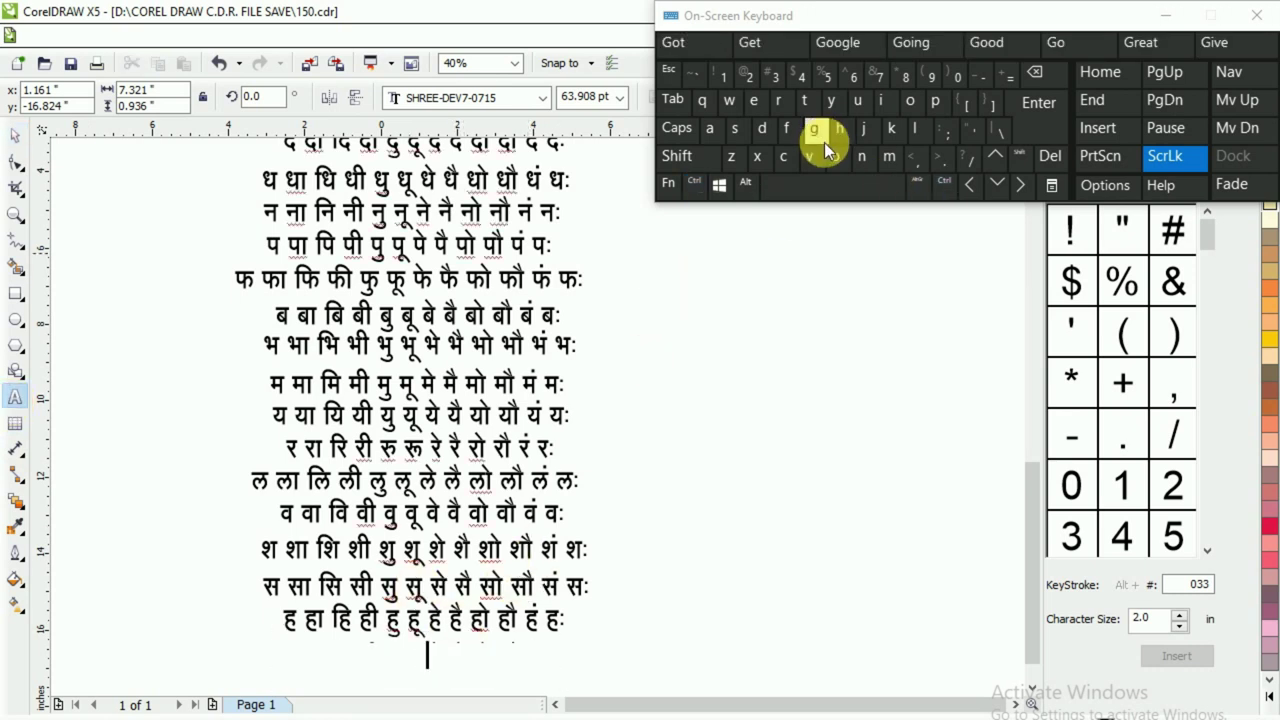
{"action": "key", "text": "shift"}
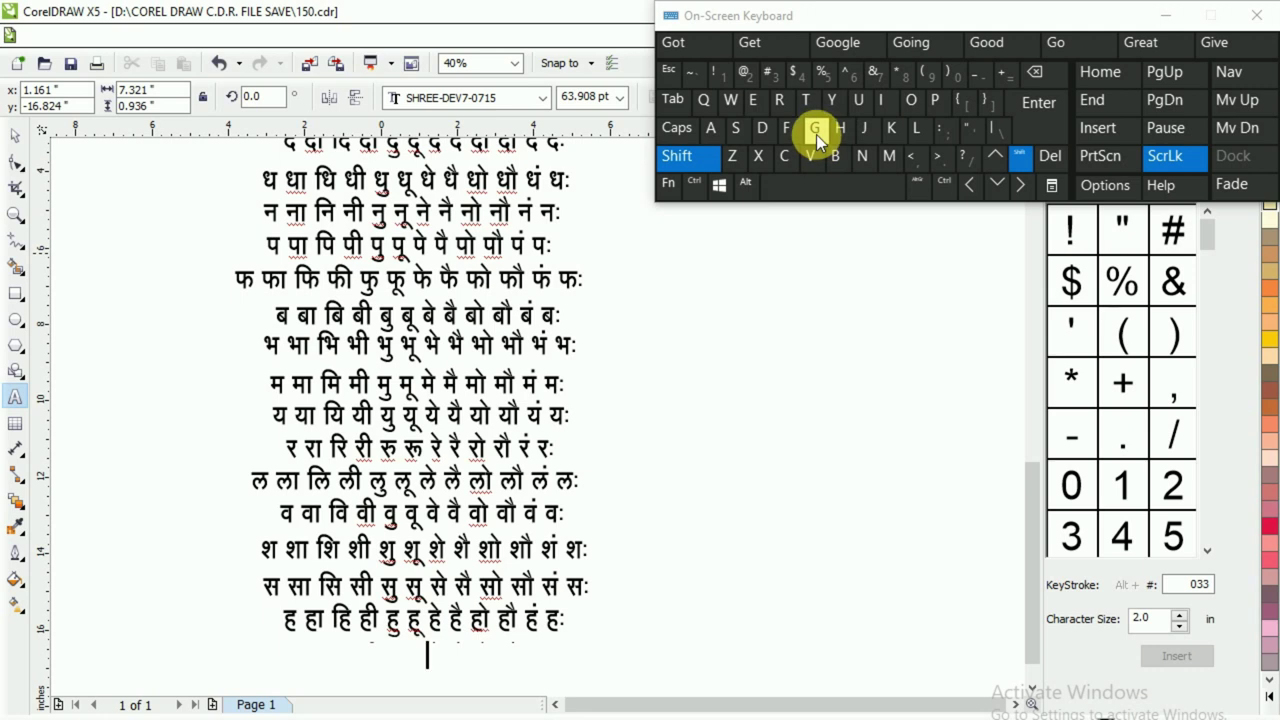
{"action": "left_click", "coordinate": [816, 134]}
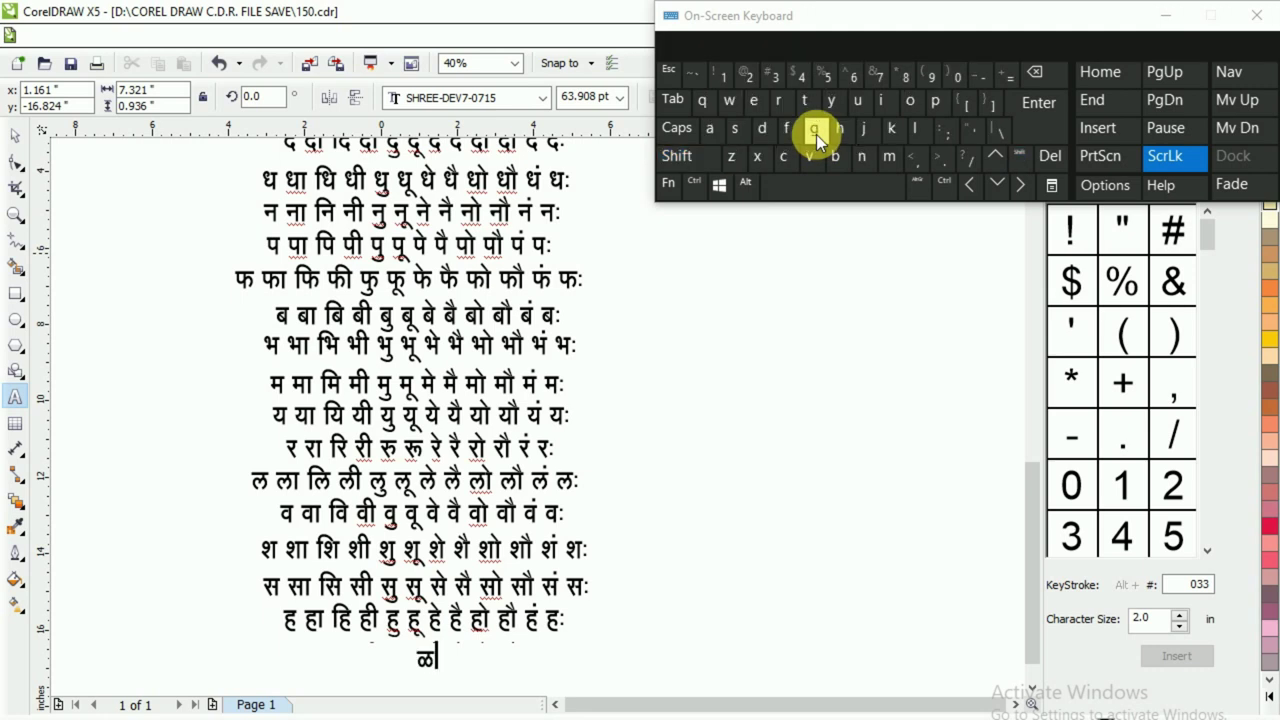
{"action": "left_click", "coordinate": [813, 136]}
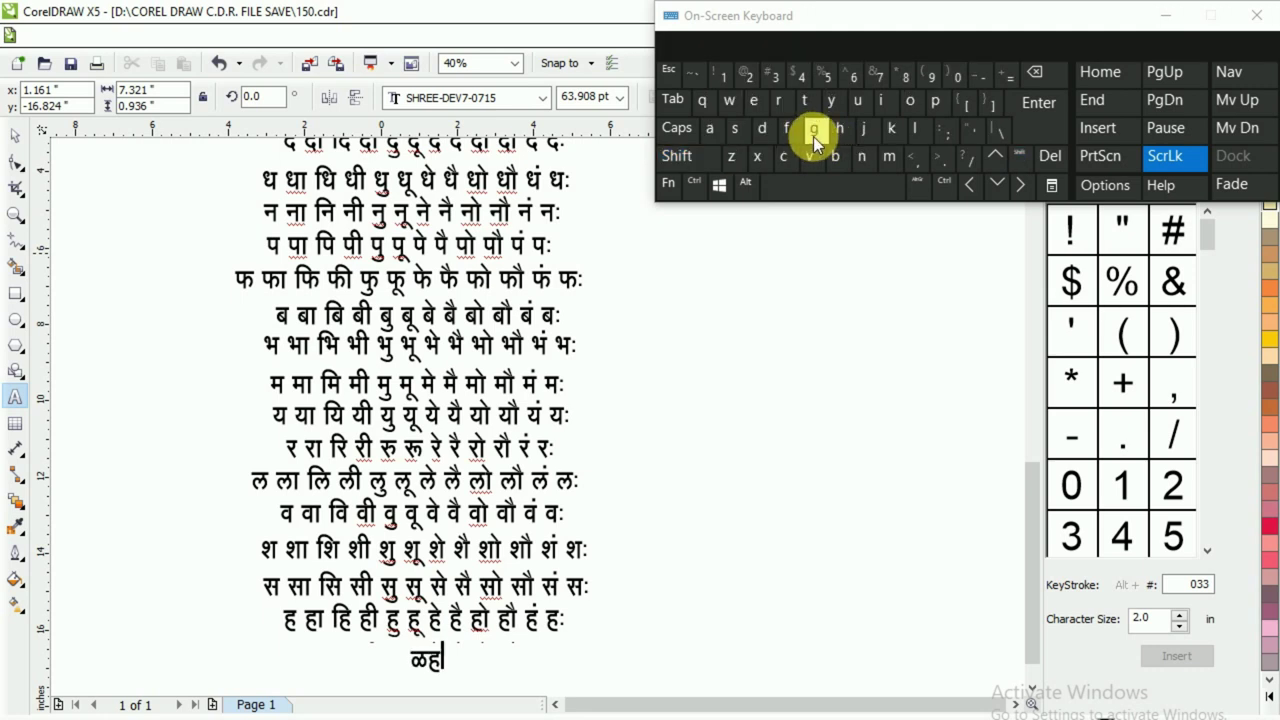
{"action": "key", "text": "shift"}
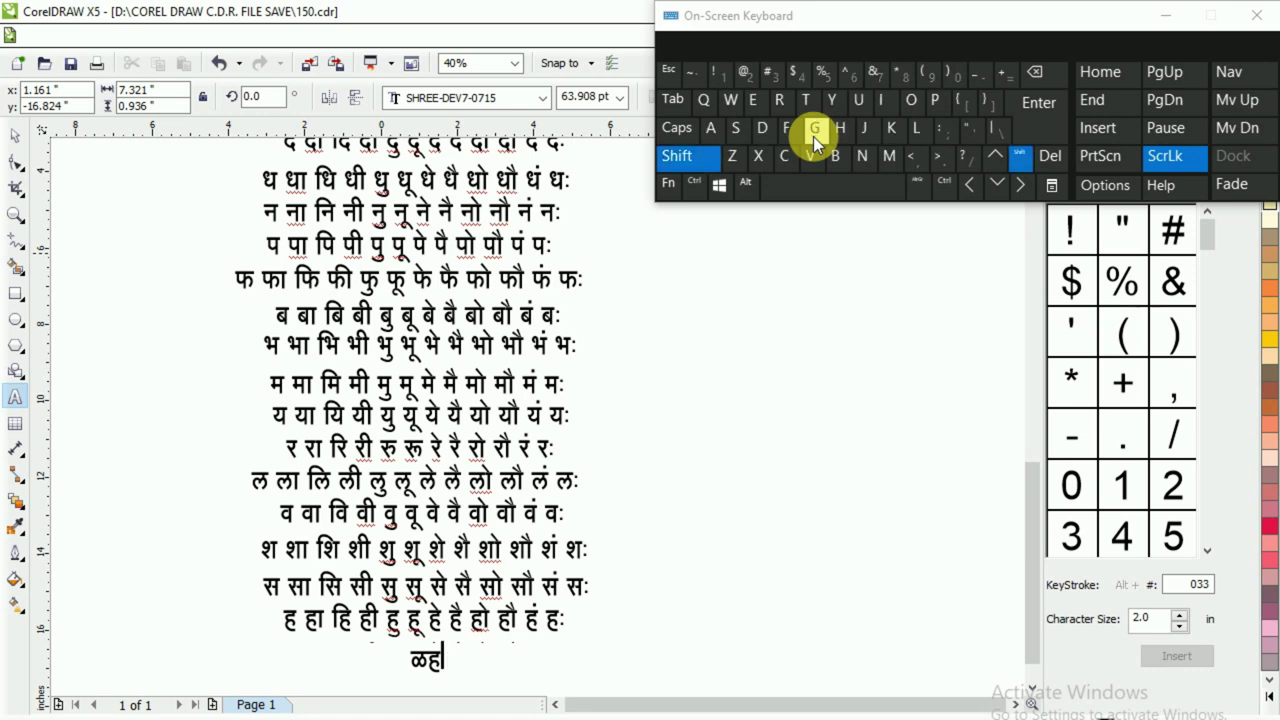
{"action": "left_click", "coordinate": [813, 136]}
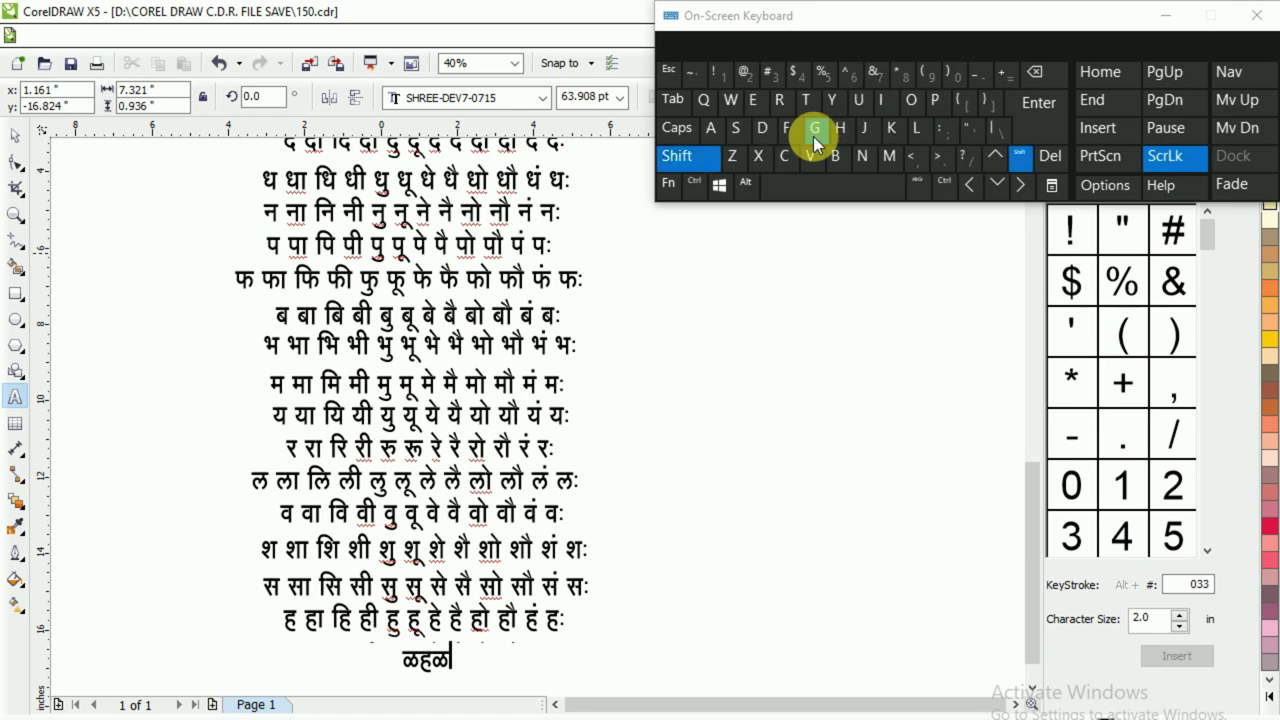
{"action": "key", "text": "BackSpace"}
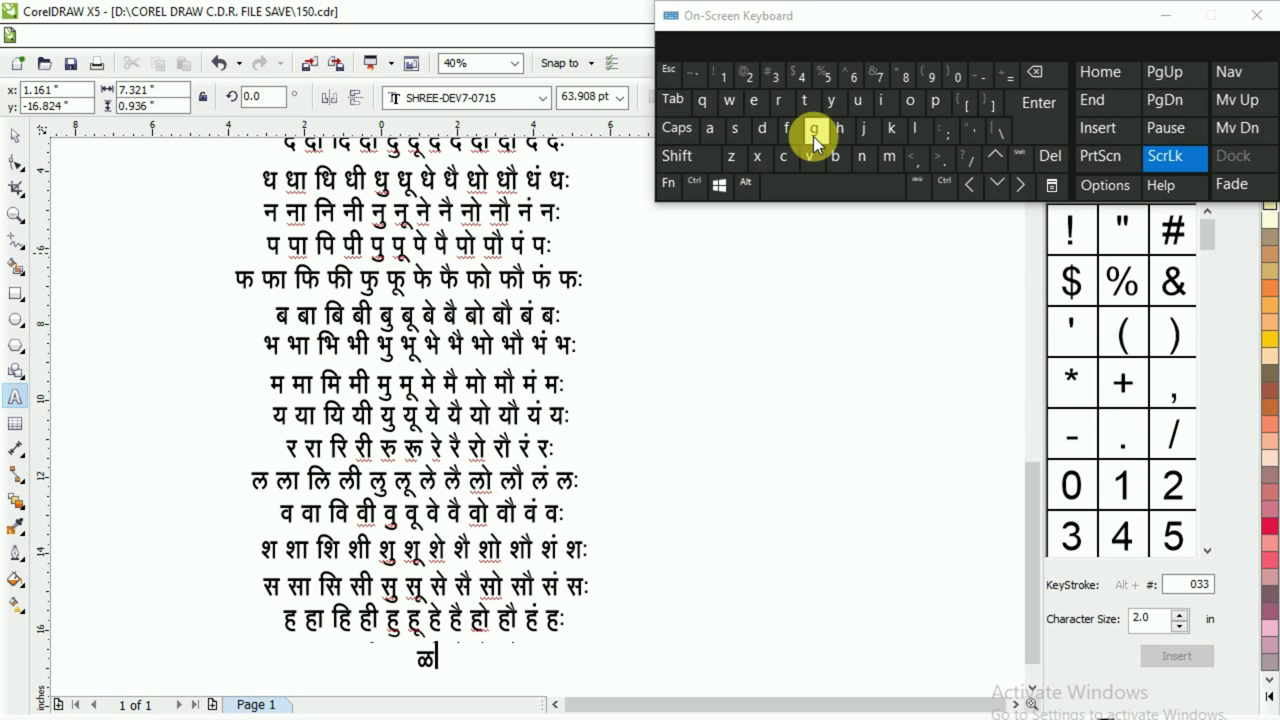
- Extend the ळ row with the syllables ळा and ळि, each followed by a space
{"action": "key", "text": "shift"}
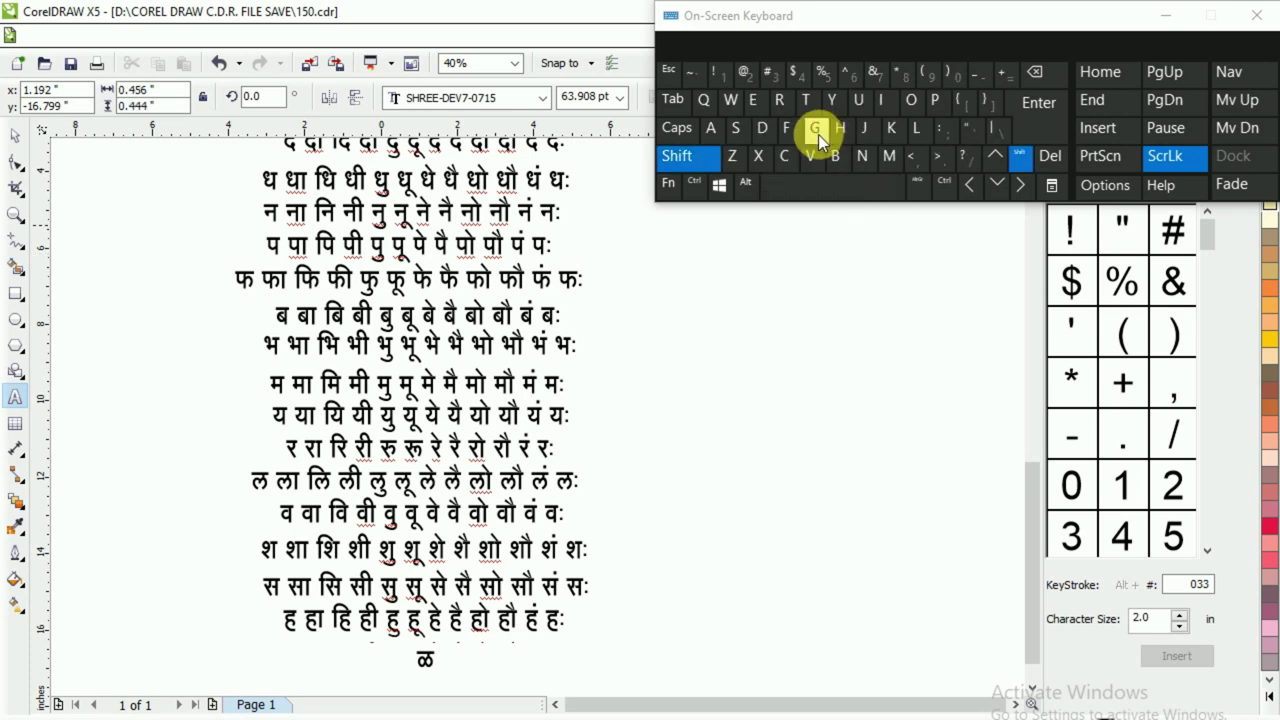
{"action": "left_click", "coordinate": [818, 134]}
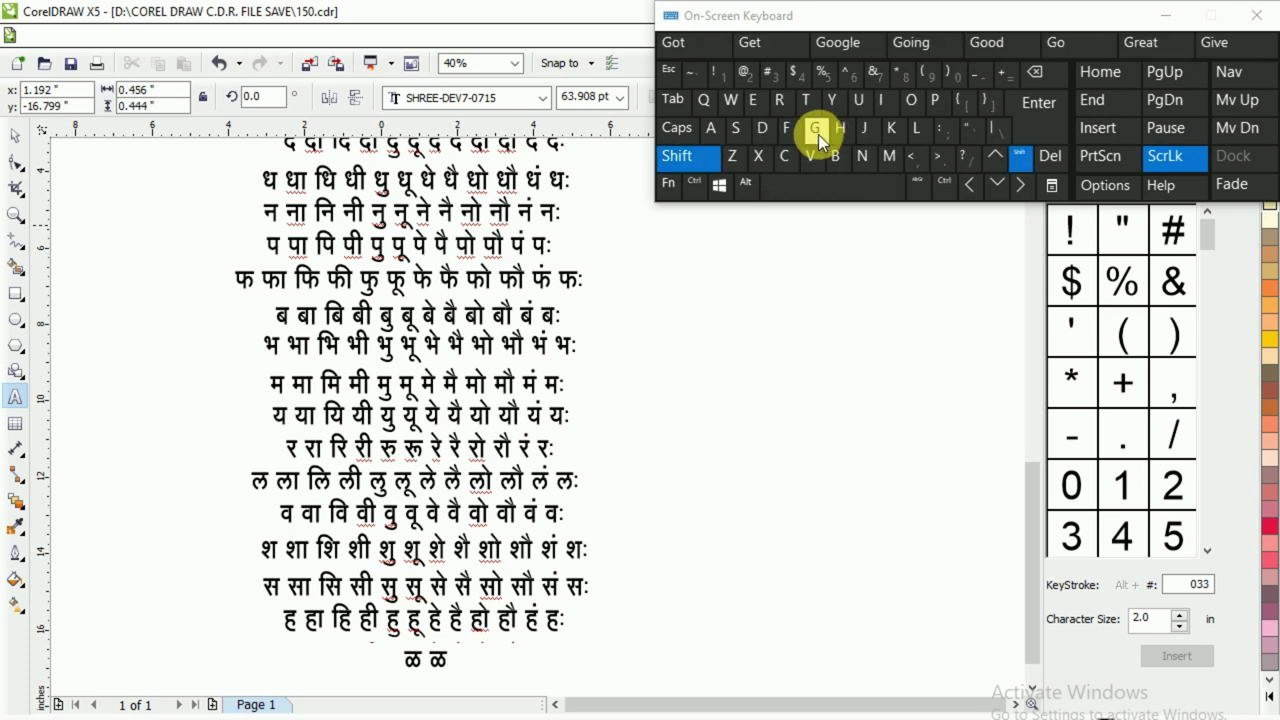
{"action": "left_click", "coordinate": [884, 142]}
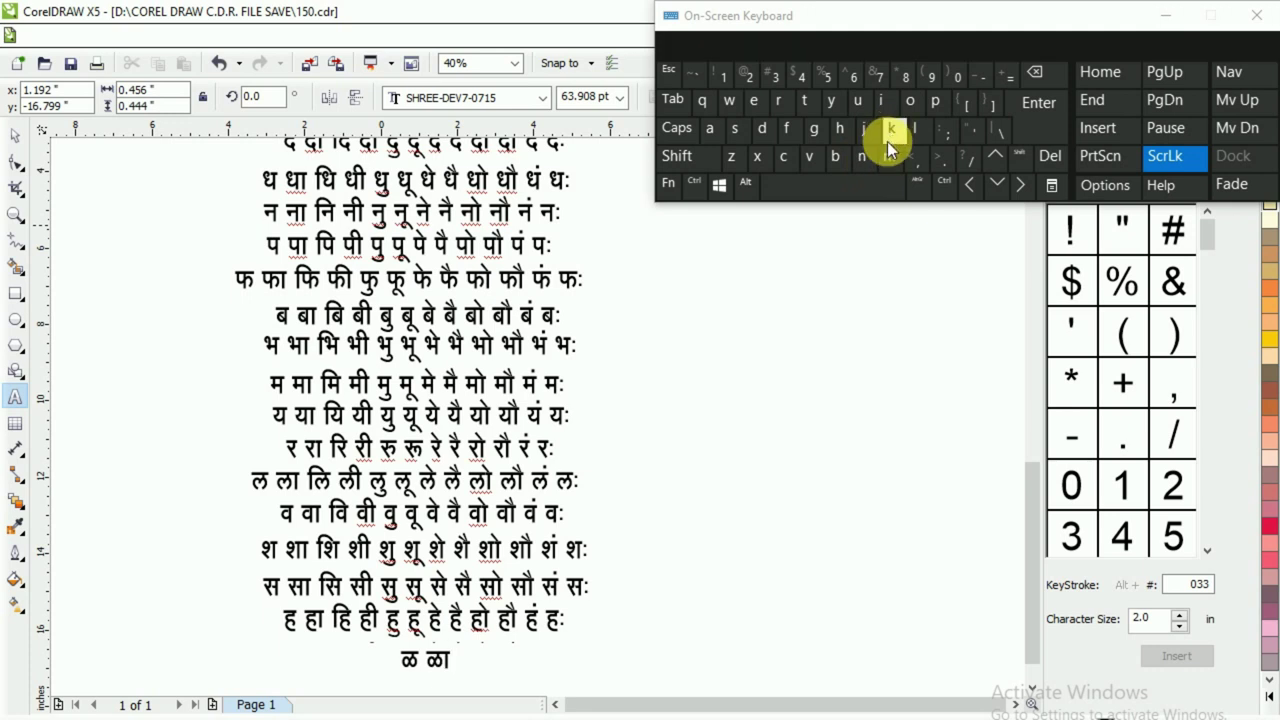
{"action": "left_click", "coordinate": [858, 180]}
{"action": "left_click", "coordinate": [781, 130]}
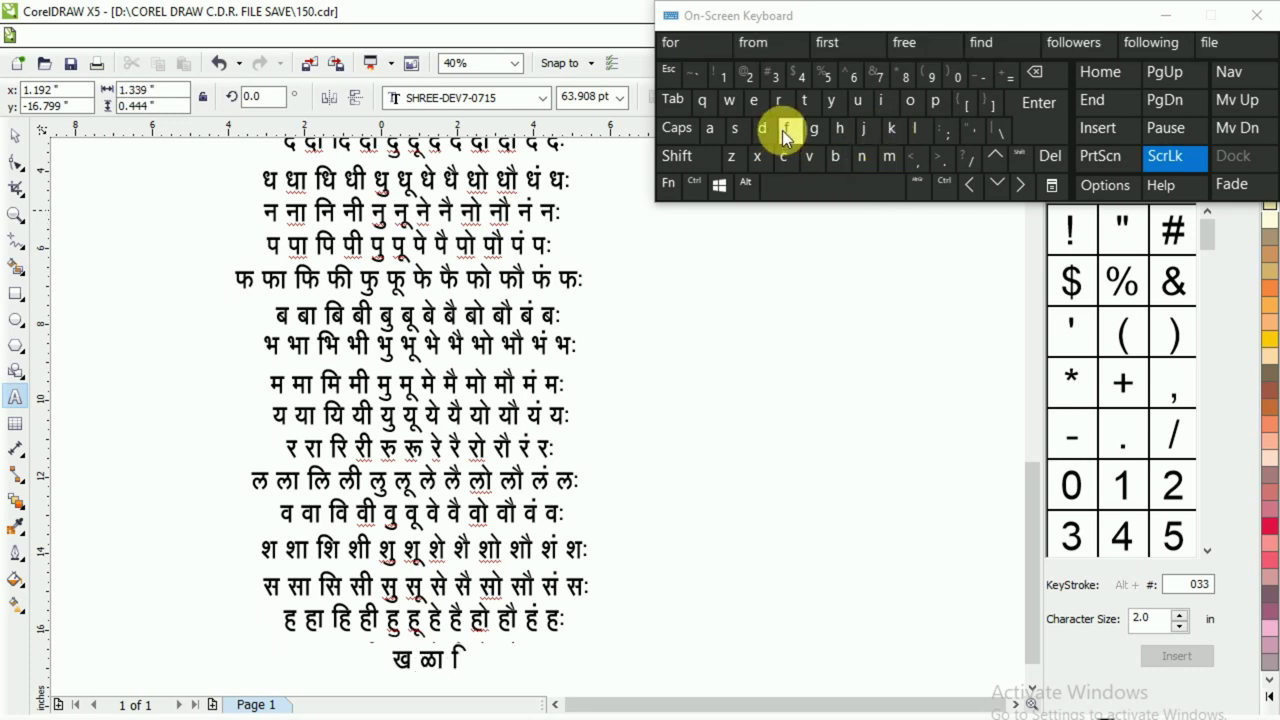
{"action": "left_click", "coordinate": [813, 132], "text": "shift"}
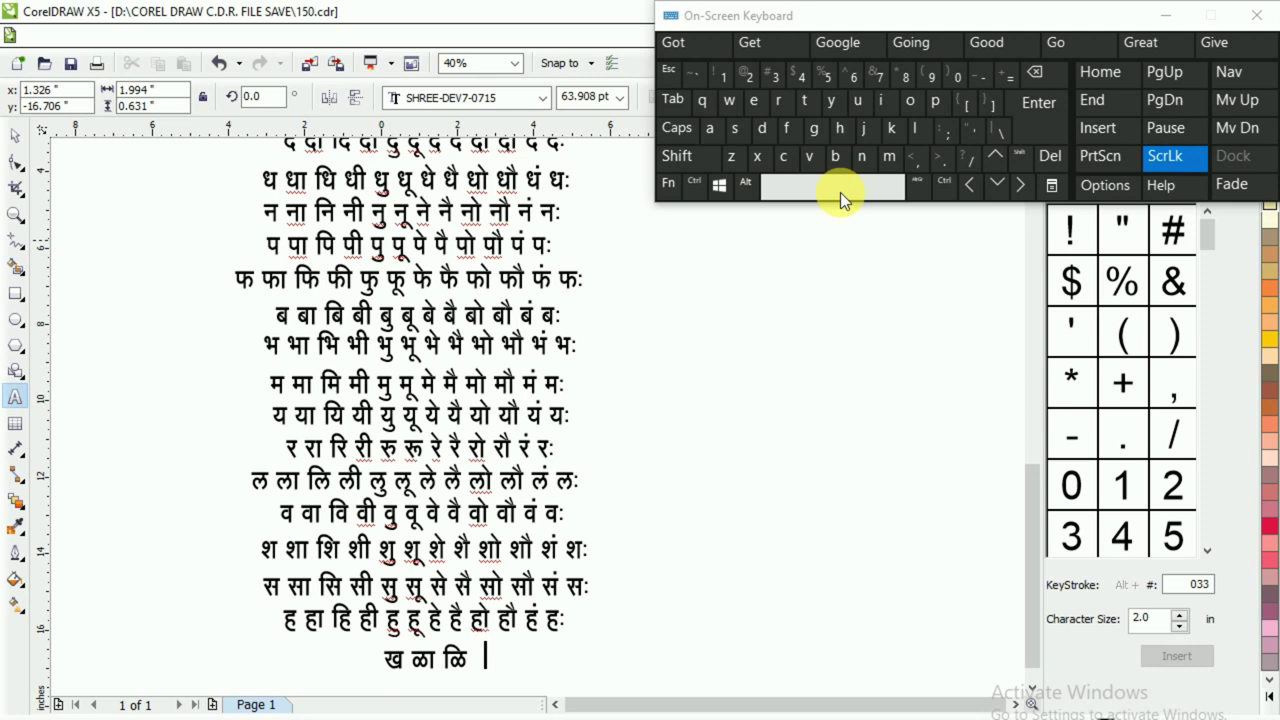
- Extend the ळ row with the syllables ळी and ळु, each followed by a space
{"action": "left_click", "coordinate": [815, 132]}
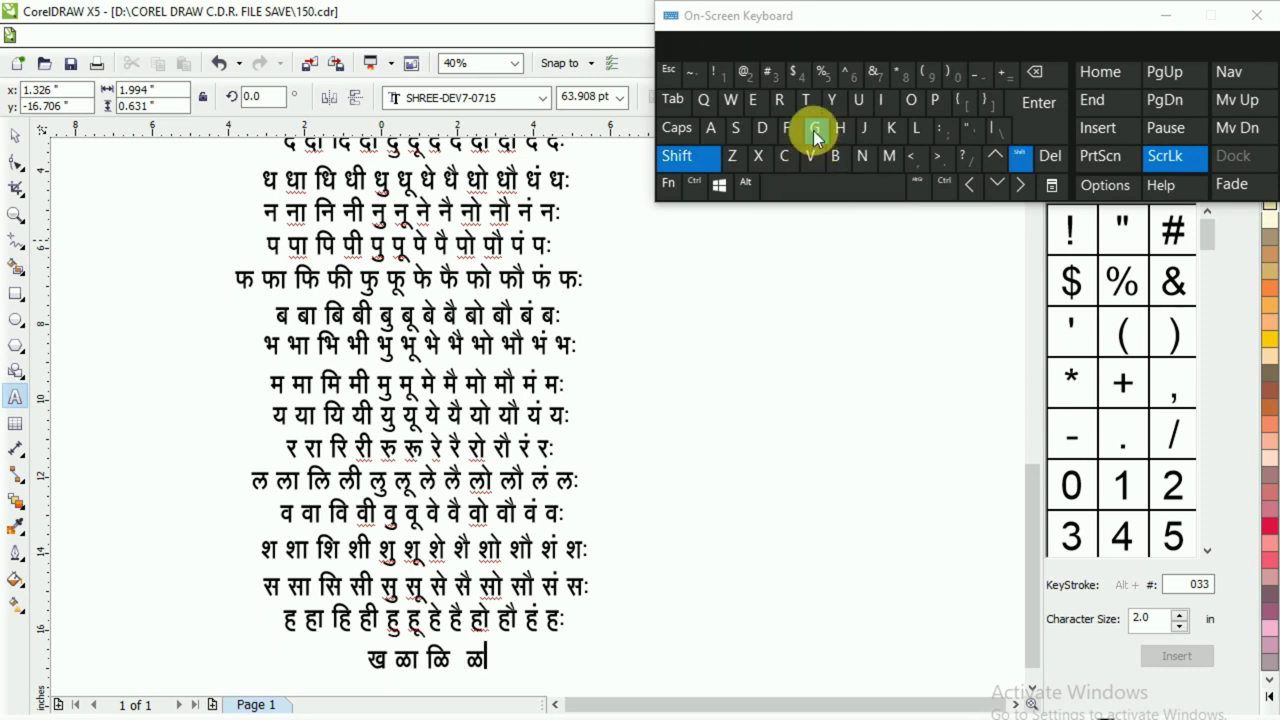
{"action": "left_click", "coordinate": [839, 132]}
{"action": "left_click", "coordinate": [842, 183]}
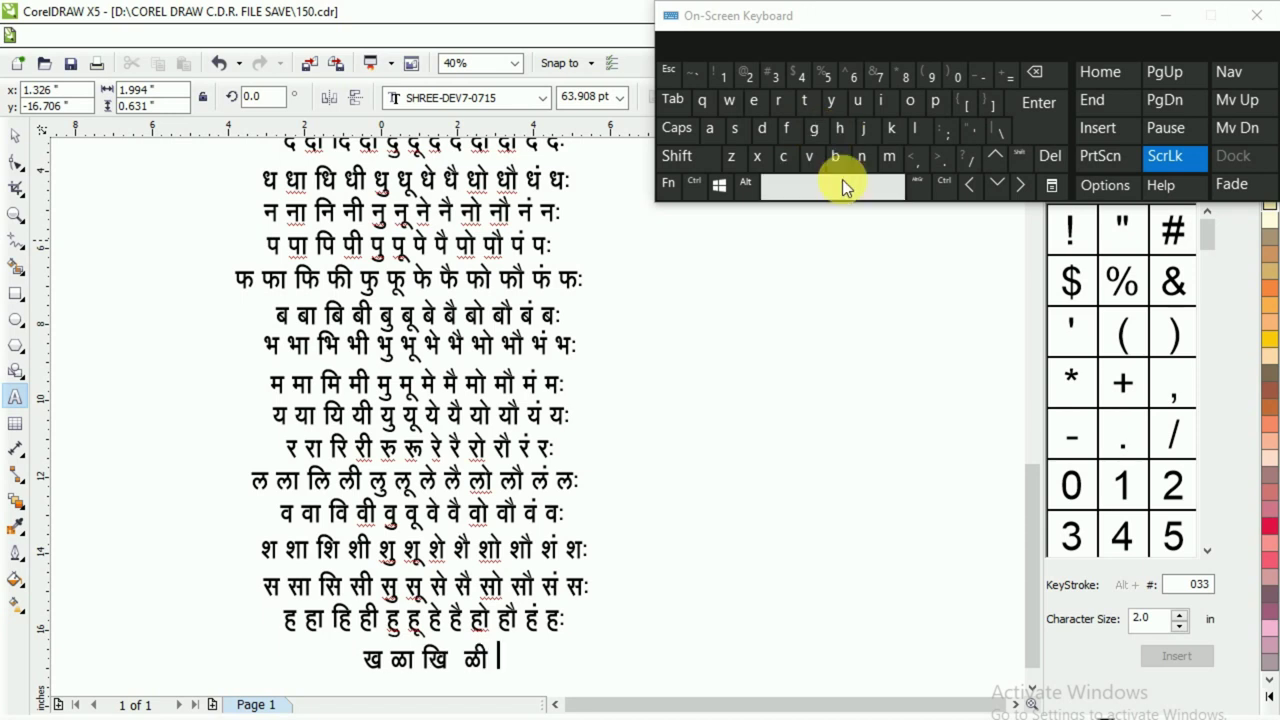
{"action": "key", "text": "shift"}
{"action": "left_click", "coordinate": [817, 135]}
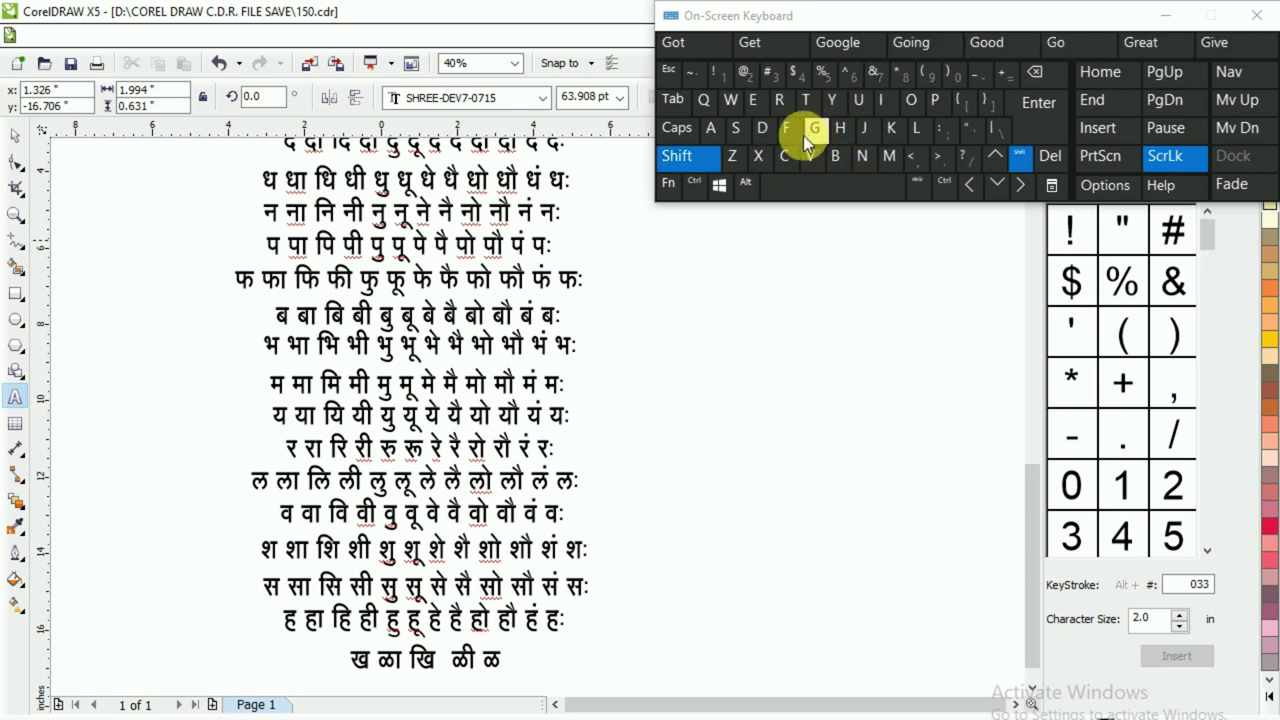
{"action": "left_click", "coordinate": [712, 106]}
{"action": "left_click", "coordinate": [851, 181]}
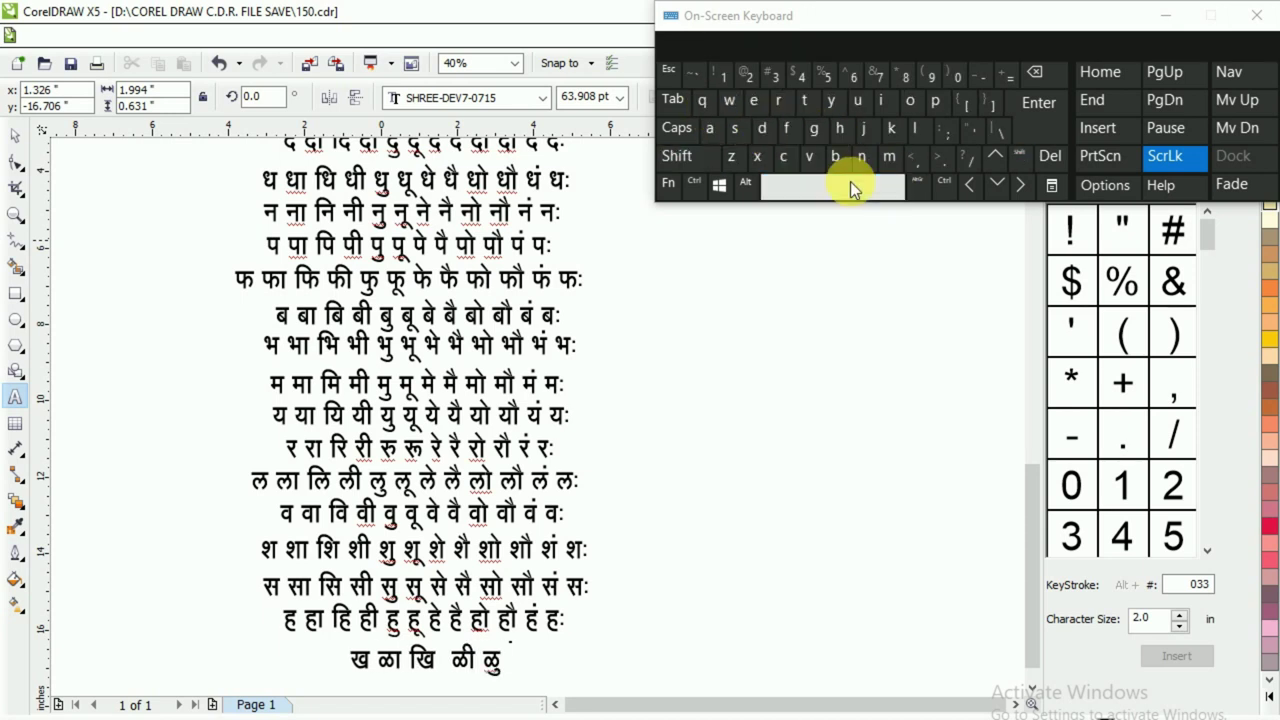
- Extend the ळ row with the syllables ळू and ळे, each followed by a space
{"action": "key", "text": "shift"}
{"action": "left_click", "coordinate": [817, 131]}
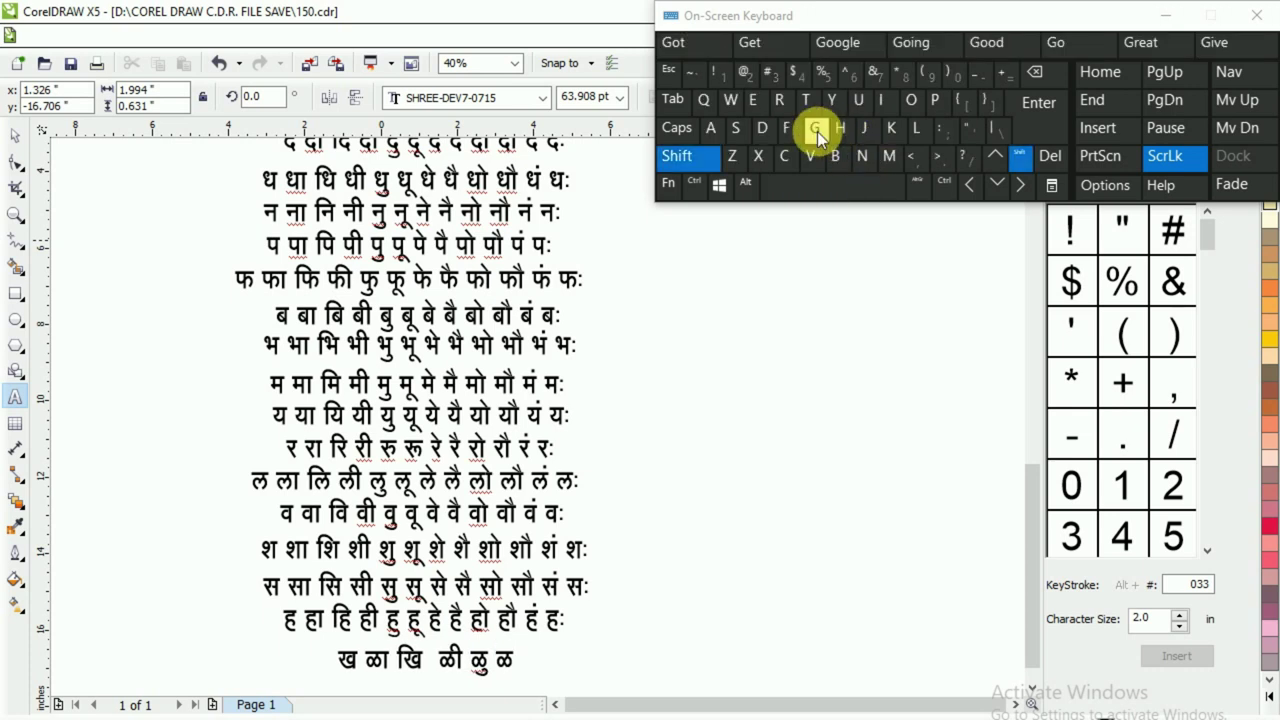
{"action": "left_click", "coordinate": [734, 105]}
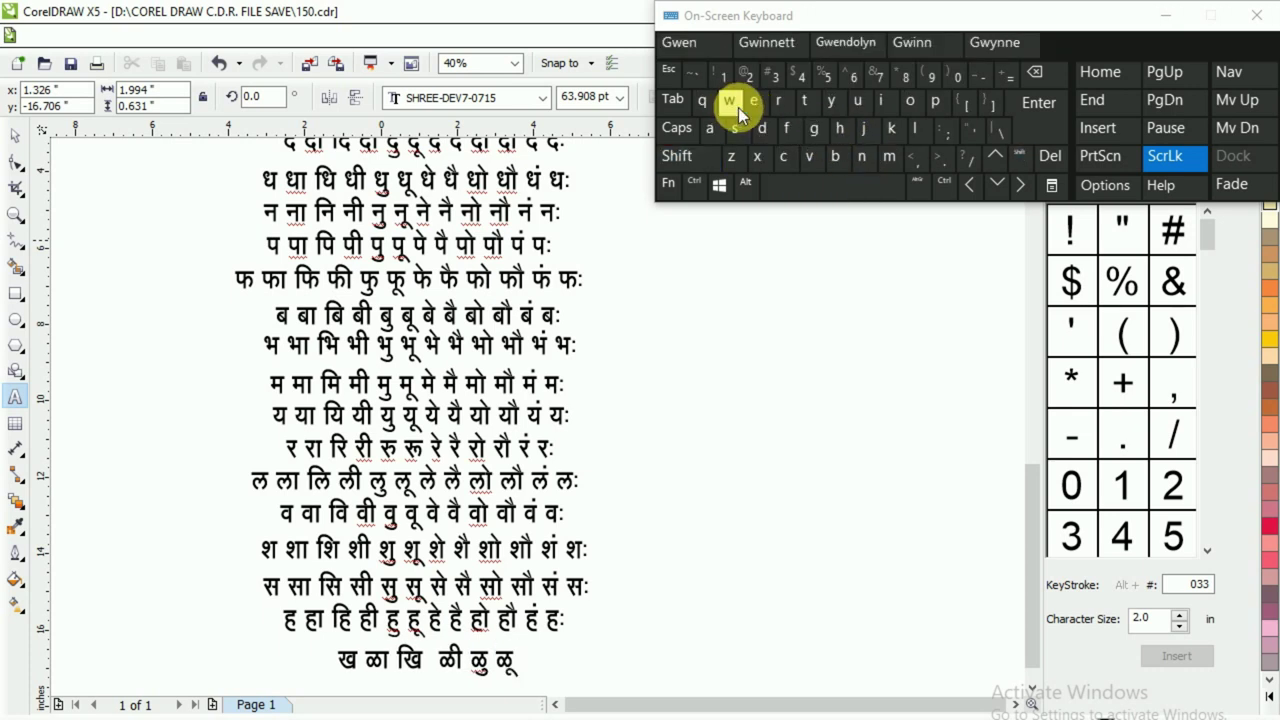
{"action": "left_click", "coordinate": [818, 186]}
{"action": "key", "text": "shift"}
{"action": "left_click", "coordinate": [820, 131]}
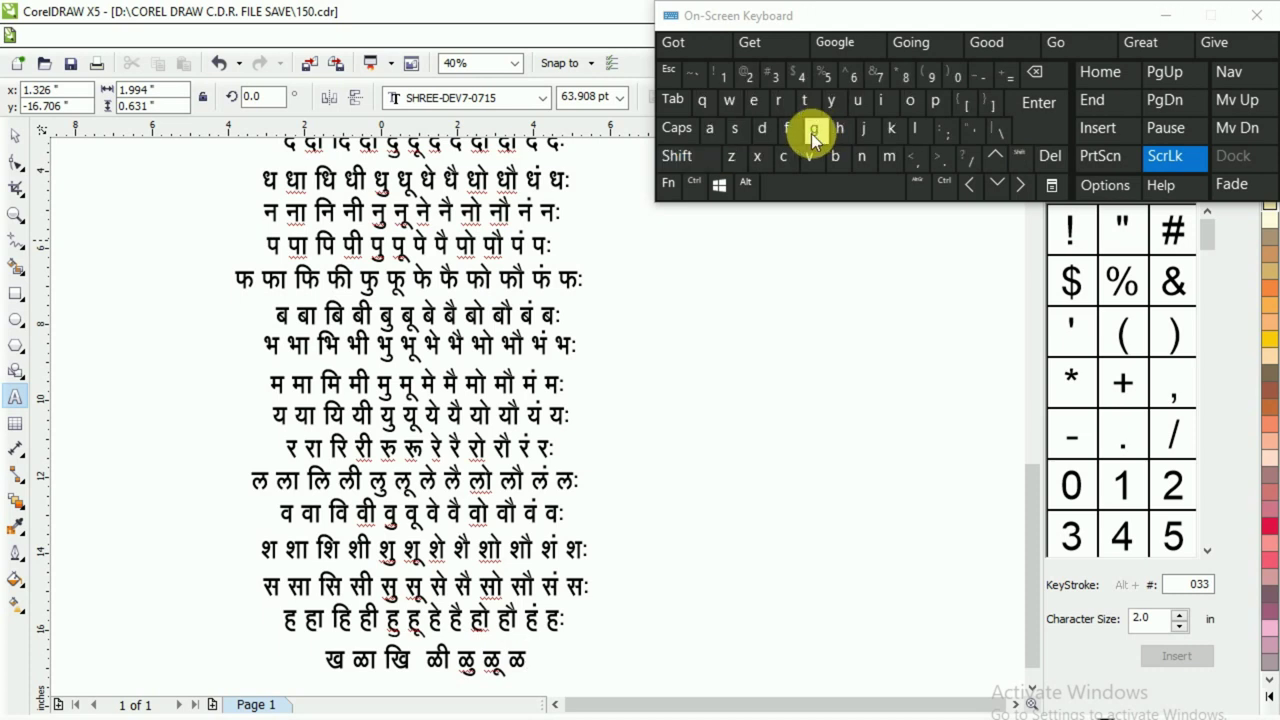
{"action": "left_click", "coordinate": [733, 130]}
{"action": "left_click", "coordinate": [823, 183]}
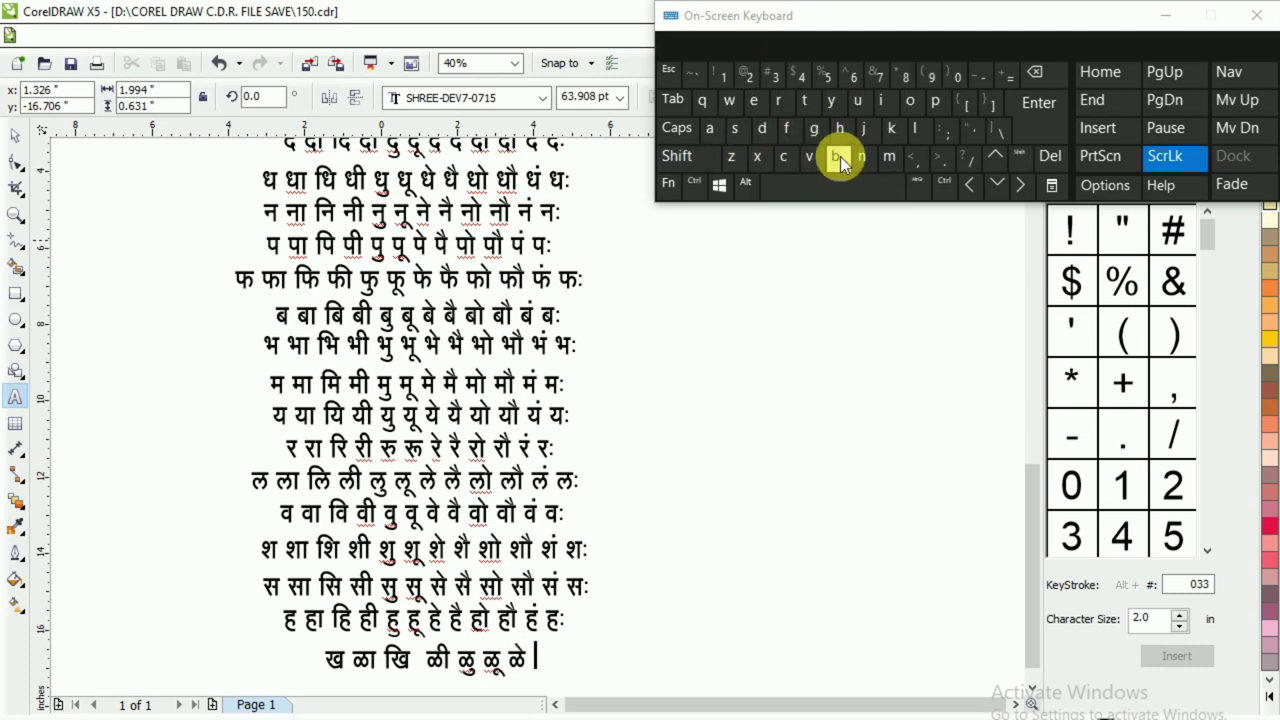
- Extend the ळ row with the syllables ळै and ळो, each followed by a space
{"action": "left_click", "coordinate": [824, 135], "text": "shift"}
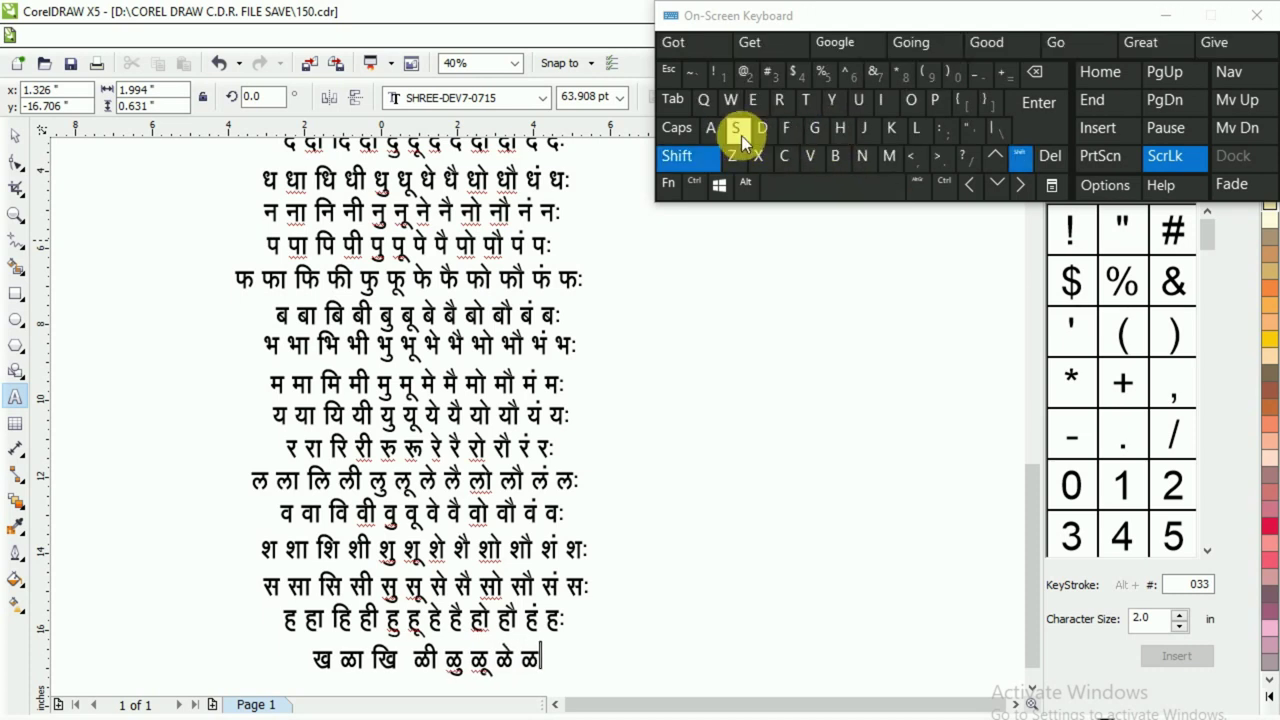
{"action": "left_click", "coordinate": [739, 131], "text": "shift"}
{"action": "left_click", "coordinate": [822, 183]}
{"action": "left_click", "coordinate": [814, 131], "text": "shift"}
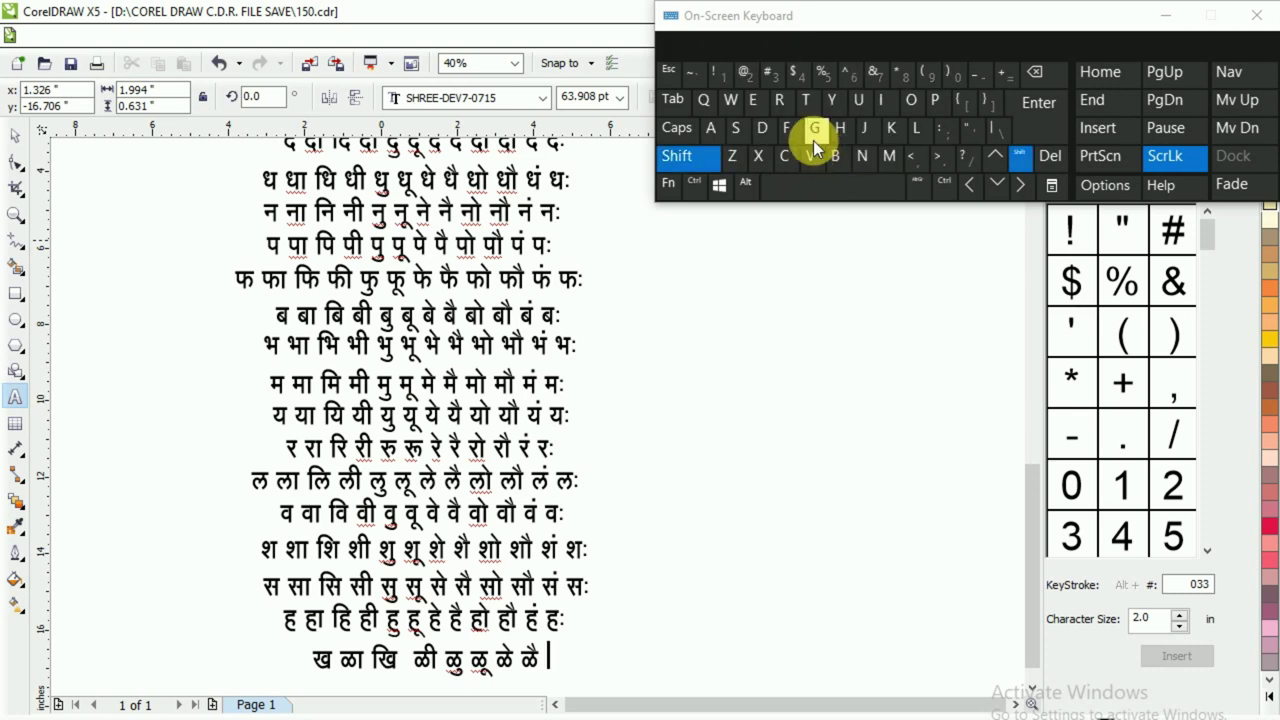
{"action": "left_click", "coordinate": [891, 130]}
{"action": "left_click", "coordinate": [741, 131]}
{"action": "left_click", "coordinate": [808, 185]}
- Extend the ळ row with the syllables ळौ and ळं, each followed by a space
{"action": "left_click", "coordinate": [811, 138], "text": "shift"}
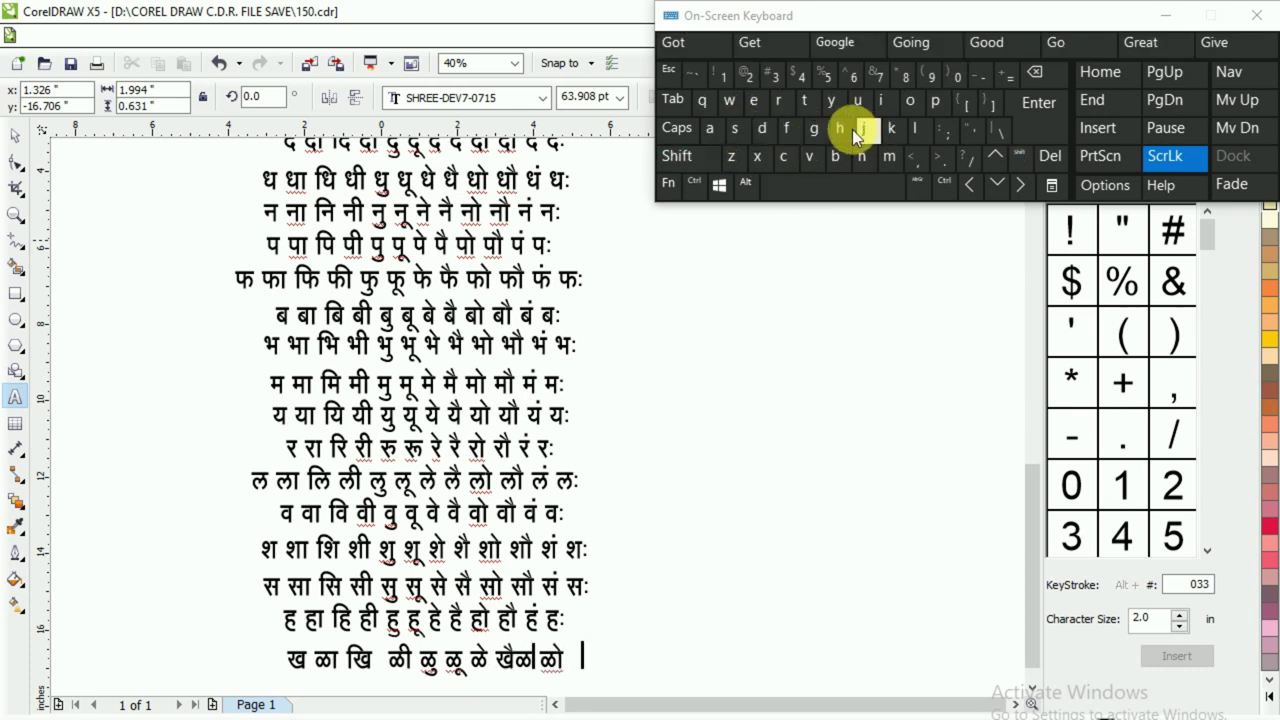
{"action": "left_click", "coordinate": [821, 130], "text": "shift"}
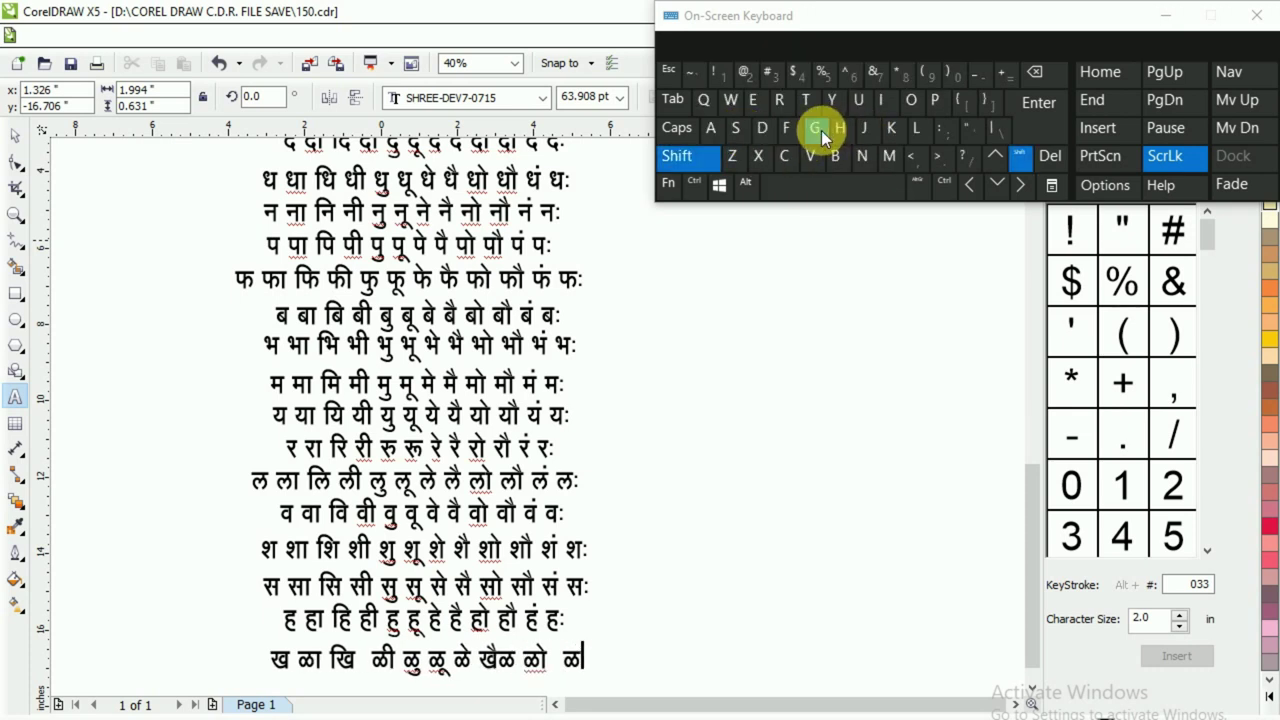
{"action": "left_click", "coordinate": [895, 133]}
{"action": "left_click", "coordinate": [741, 131], "text": "shift"}
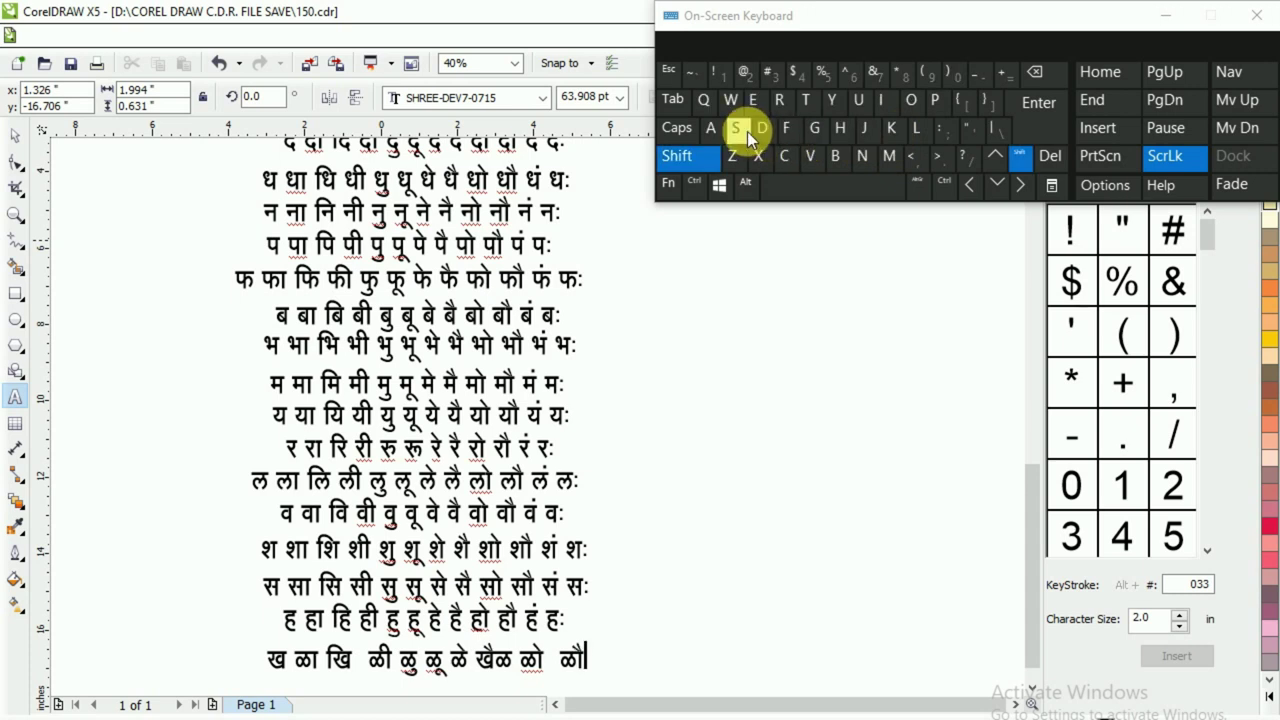
{"action": "left_click", "coordinate": [818, 134], "text": "shift"}
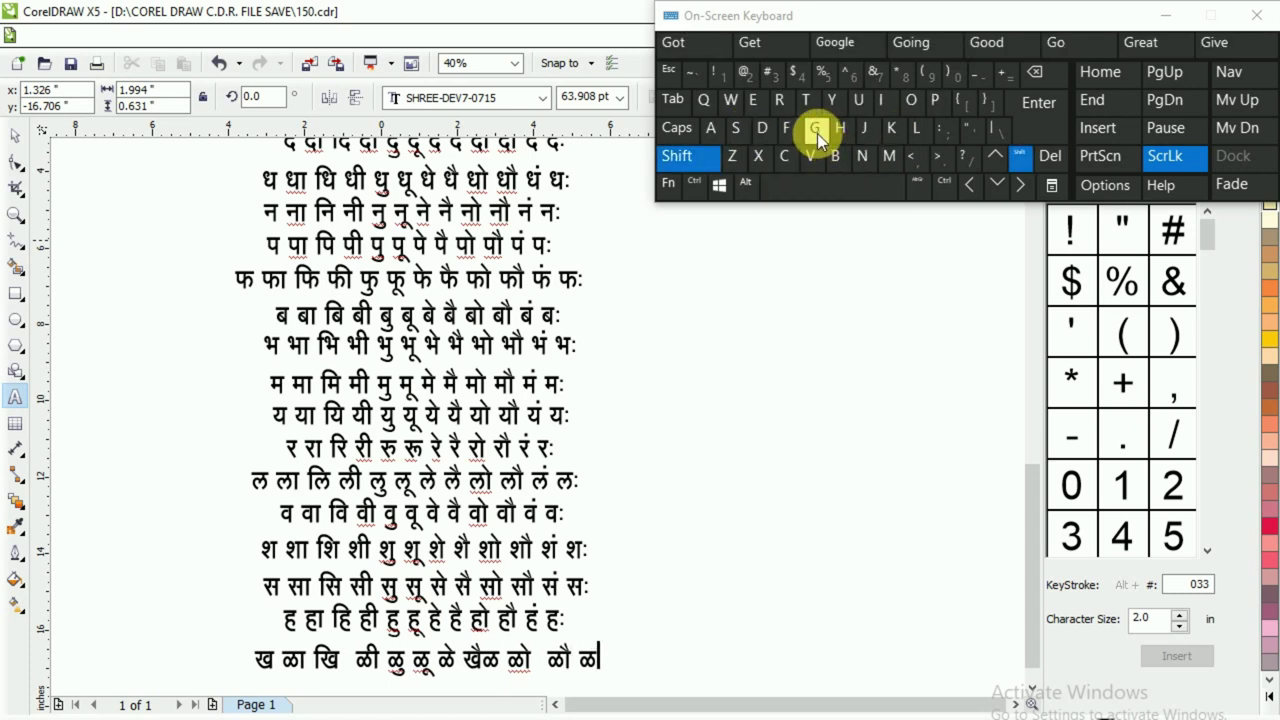
{"action": "left_click", "coordinate": [723, 133]}
{"action": "left_click", "coordinate": [808, 185]}
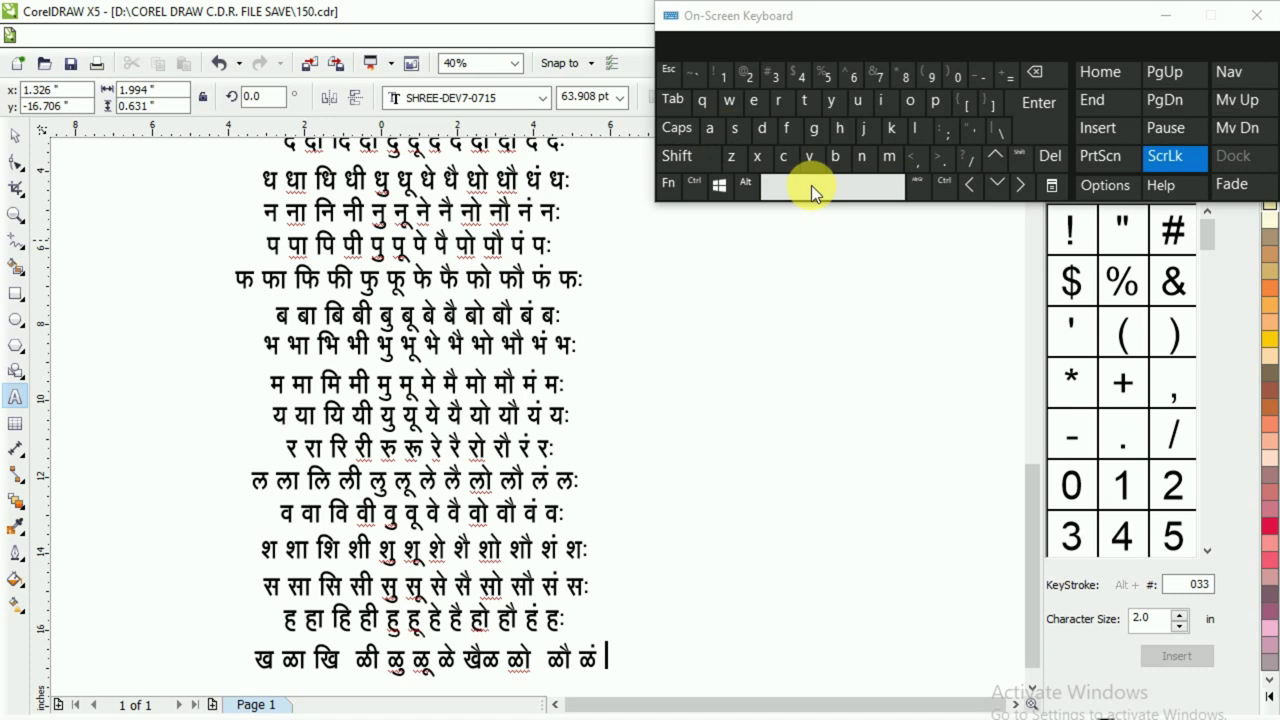
- Complete the ळ row with the syllable ळः and finish editing the text
{"action": "left_click", "coordinate": [815, 134], "text": "shift"}
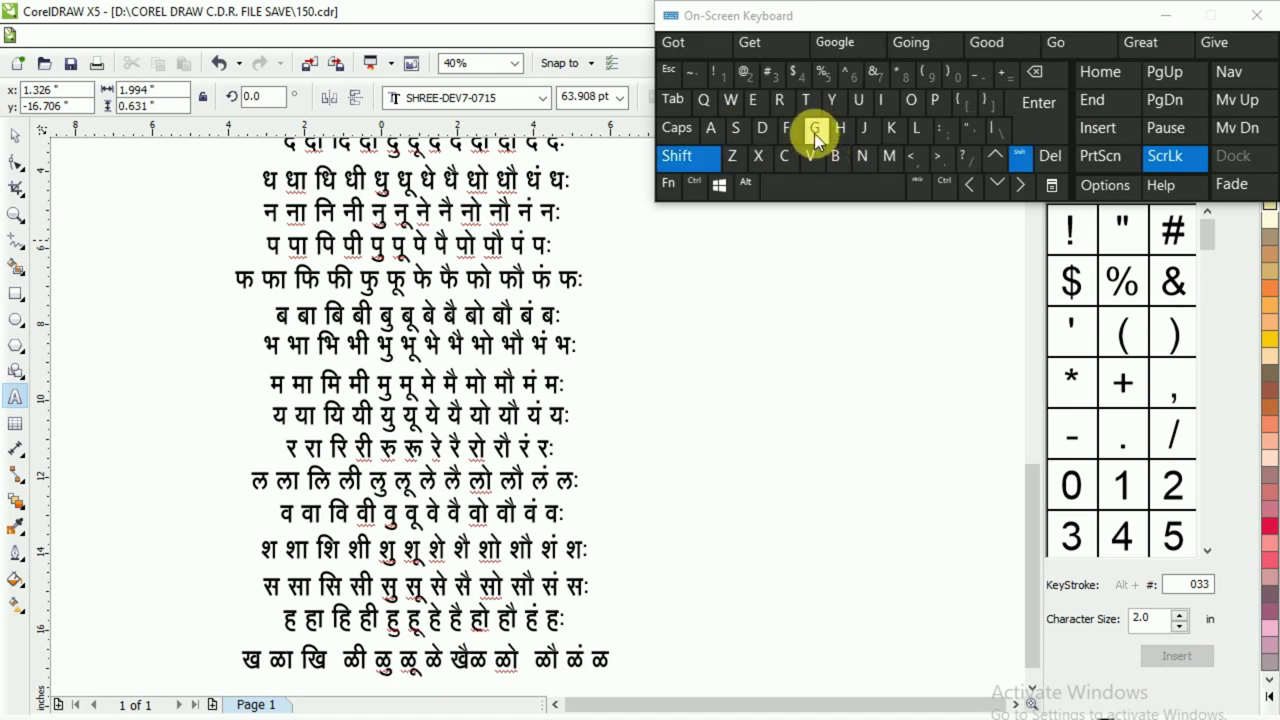
{"action": "left_click", "coordinate": [771, 72], "text": "shift"}
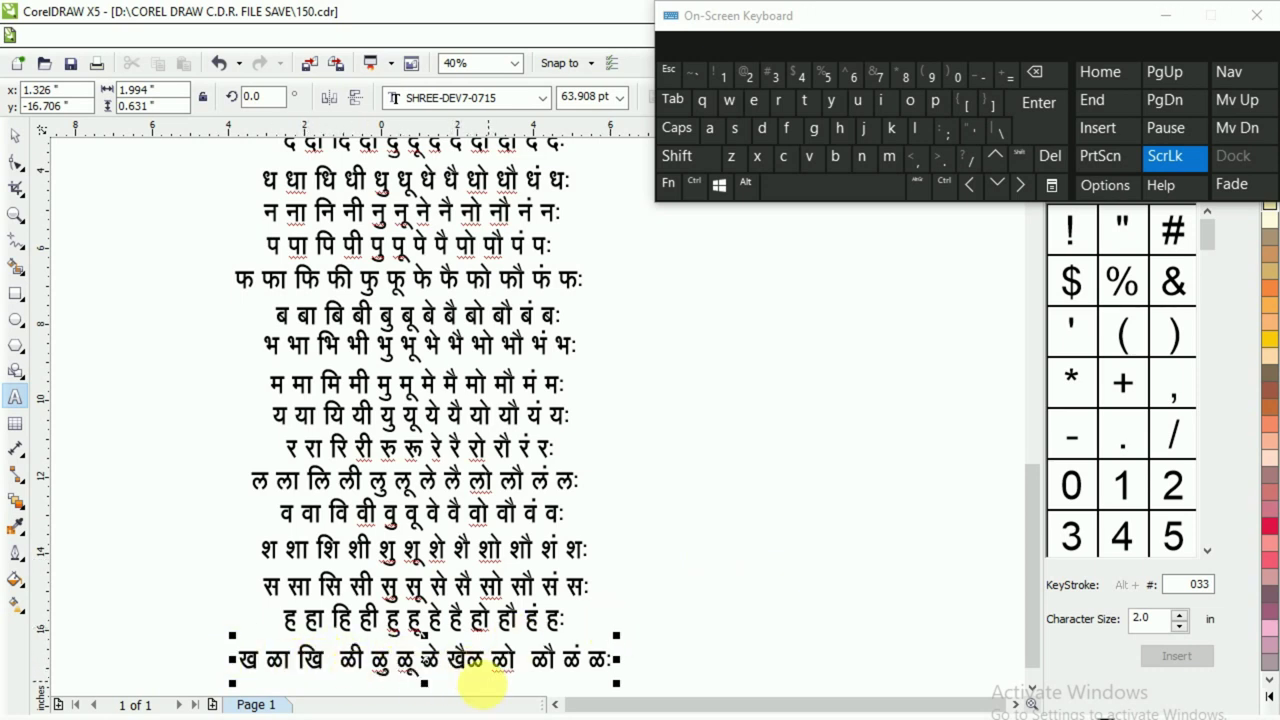
{"action": "left_click", "coordinate": [15, 134]}
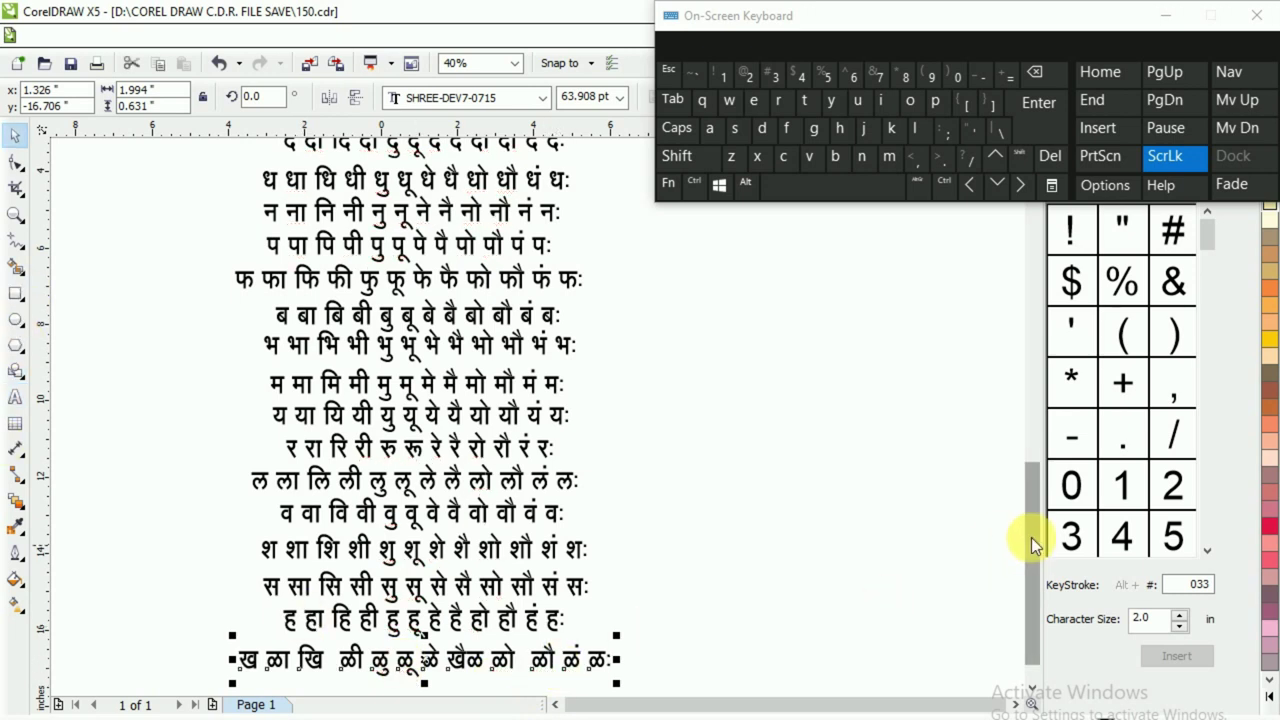
- Duplicate the finished ळ row and place the copy directly below it
{"action": "scroll", "coordinate": [1031, 566], "scroll_direction": "down", "scroll_amount": 1}
{"action": "left_click_drag", "start_coordinate": [432, 625], "coordinate": [436, 655]}
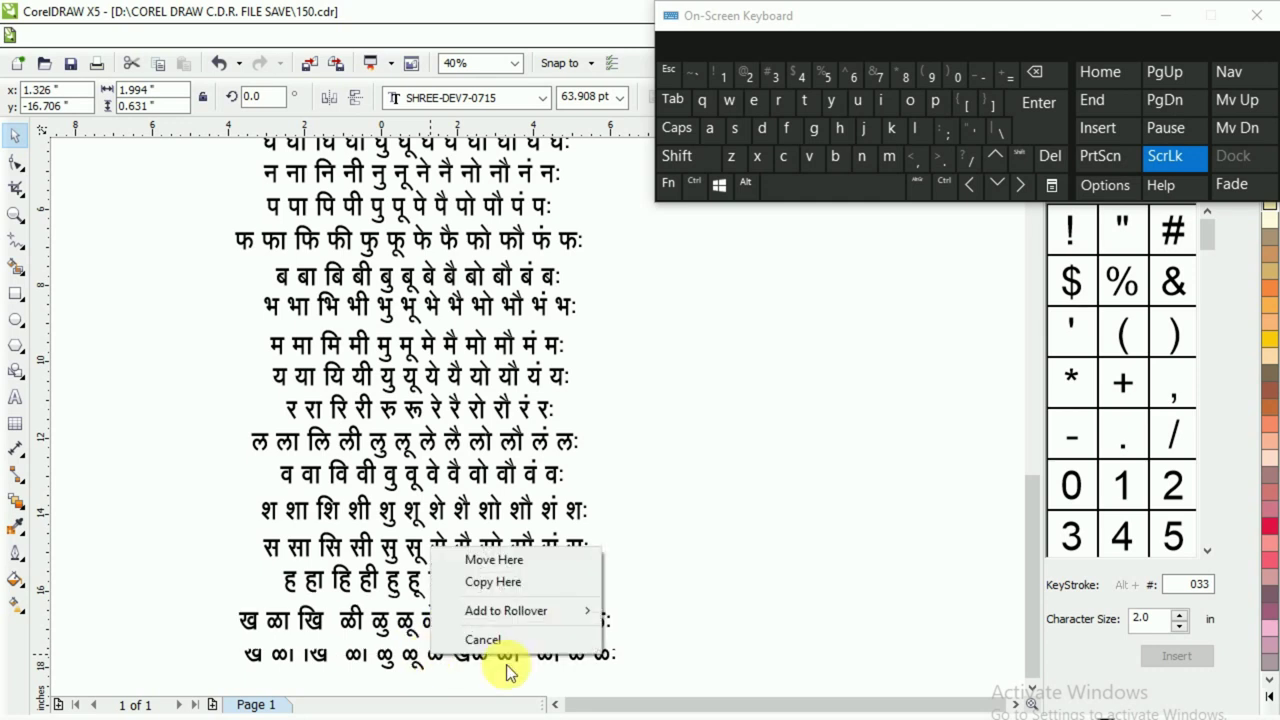
{"action": "left_click", "coordinate": [481, 583]}
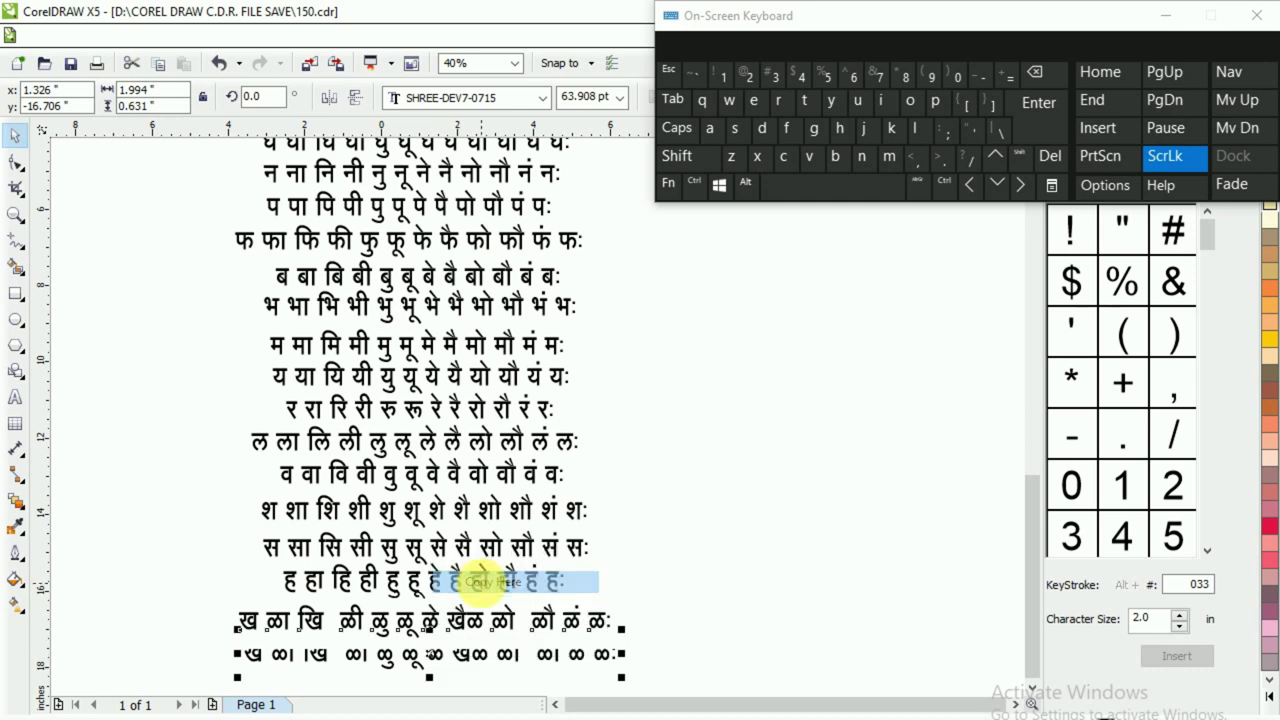
{"action": "key", "text": "Escape"}
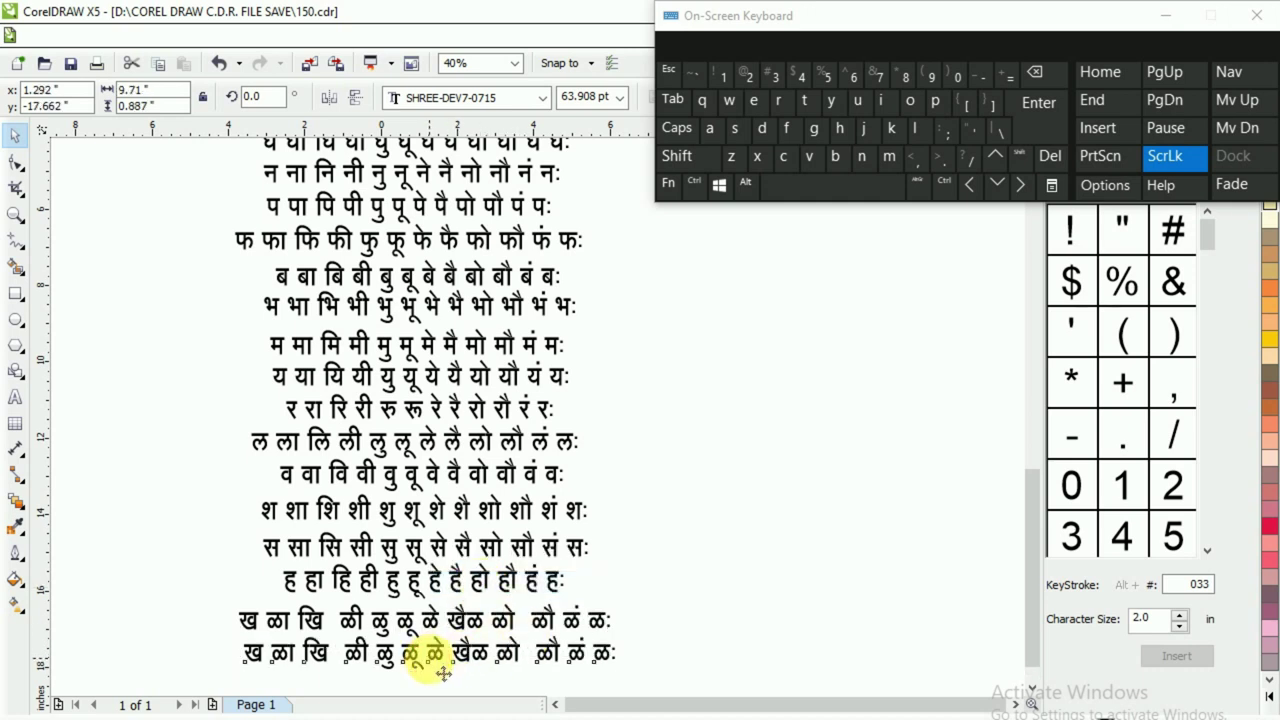
{"action": "left_click", "coordinate": [530, 660]}
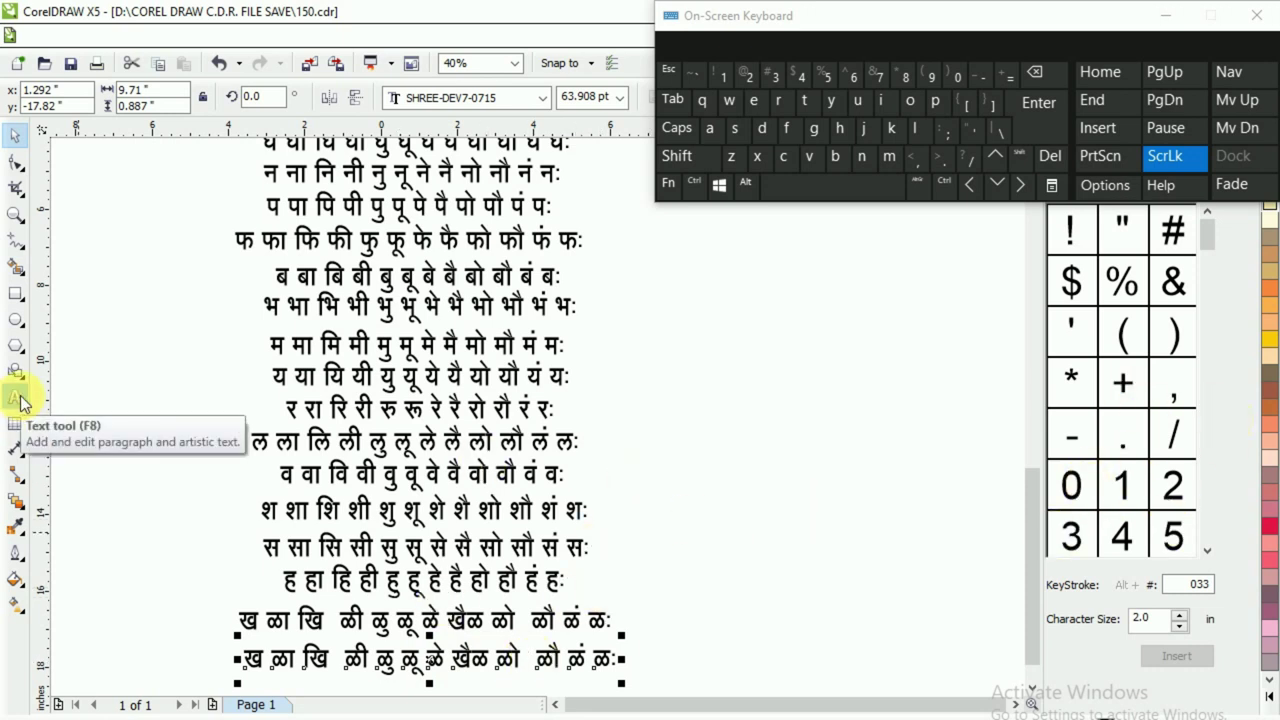
- Look up the row after ळ in the online reference chart and clear the copied row's text for it
{"action": "key", "text": "alt+Tab"}
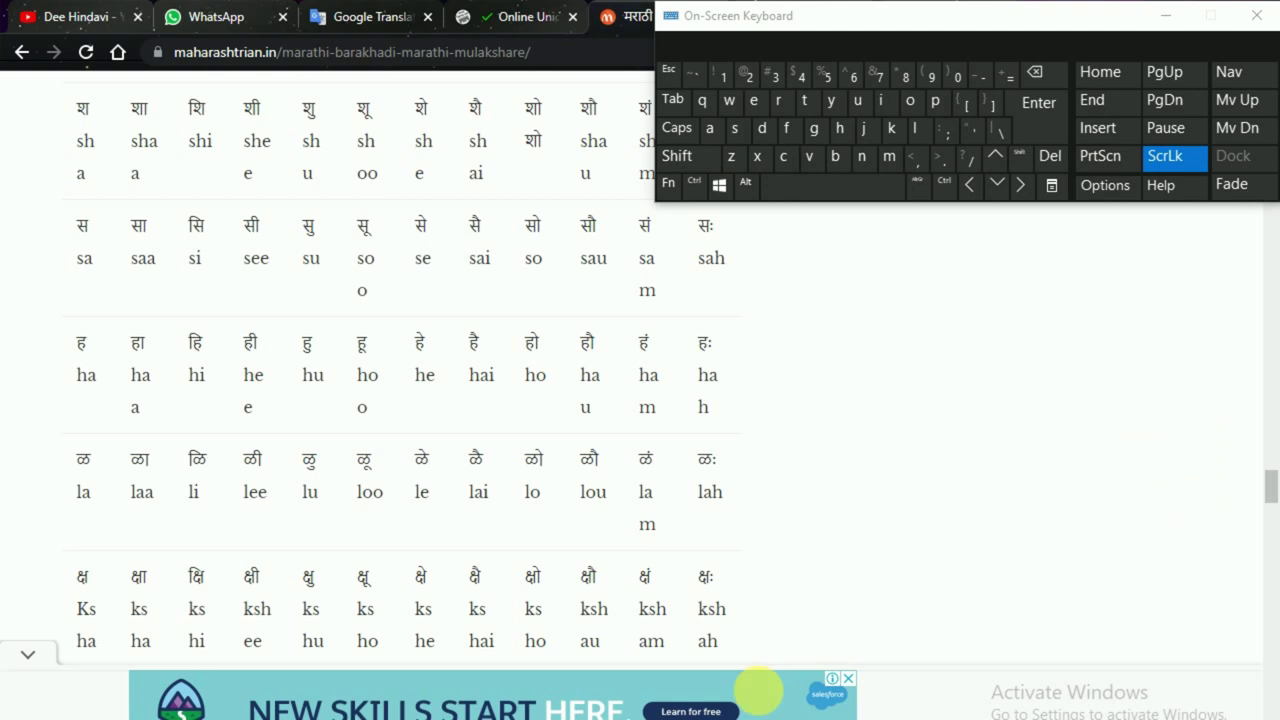
{"action": "scroll", "coordinate": [1120, 543], "scroll_direction": "down", "scroll_amount": 3}
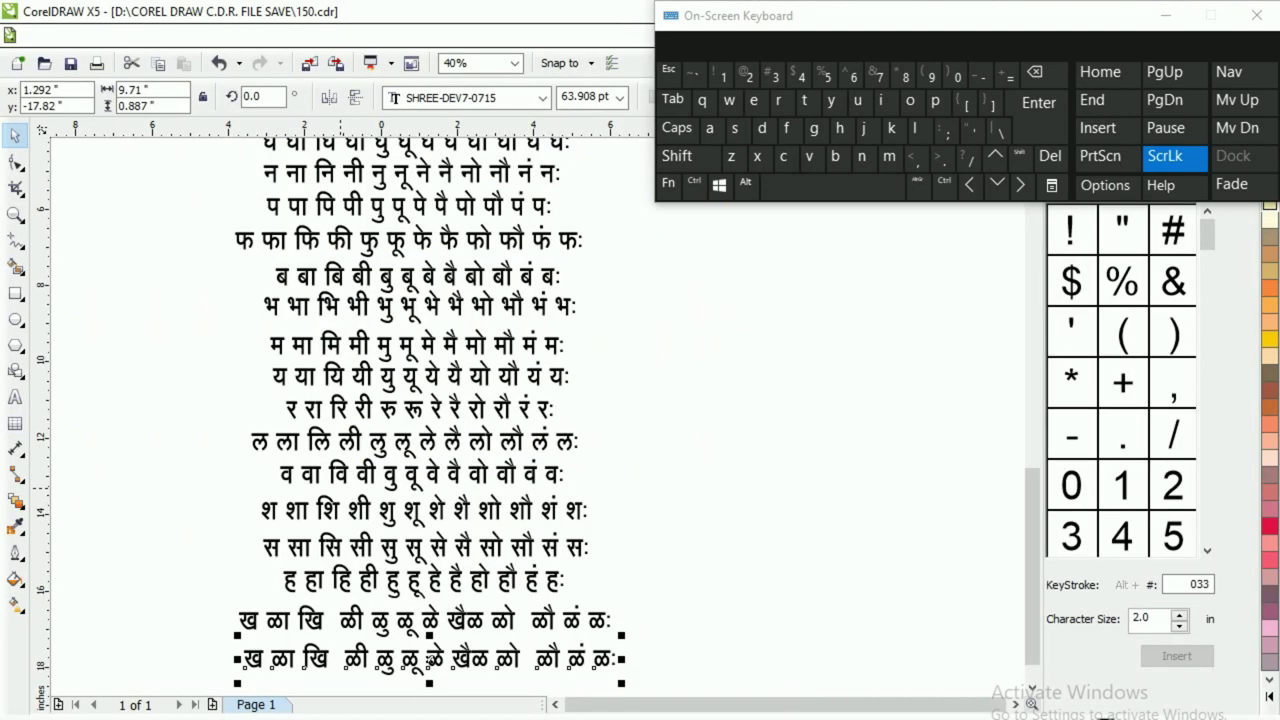
{"action": "left_click", "coordinate": [15, 398]}
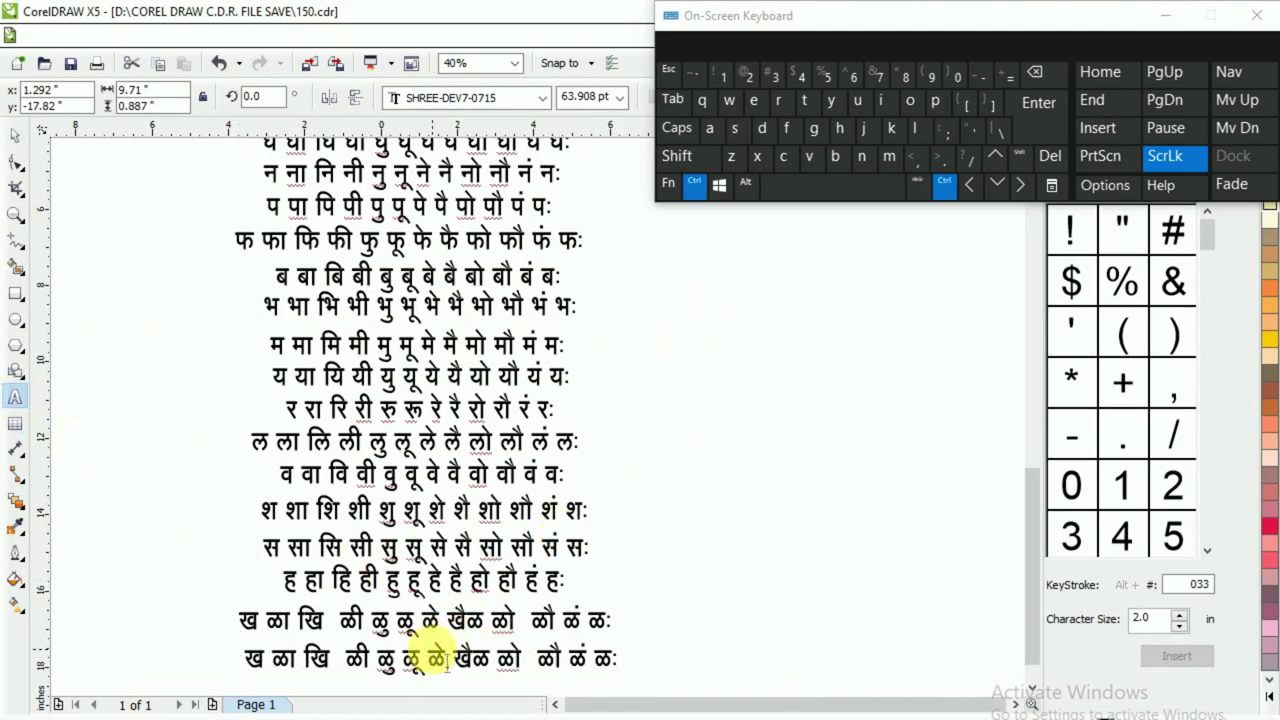
{"action": "key", "text": "ctrl+a"}
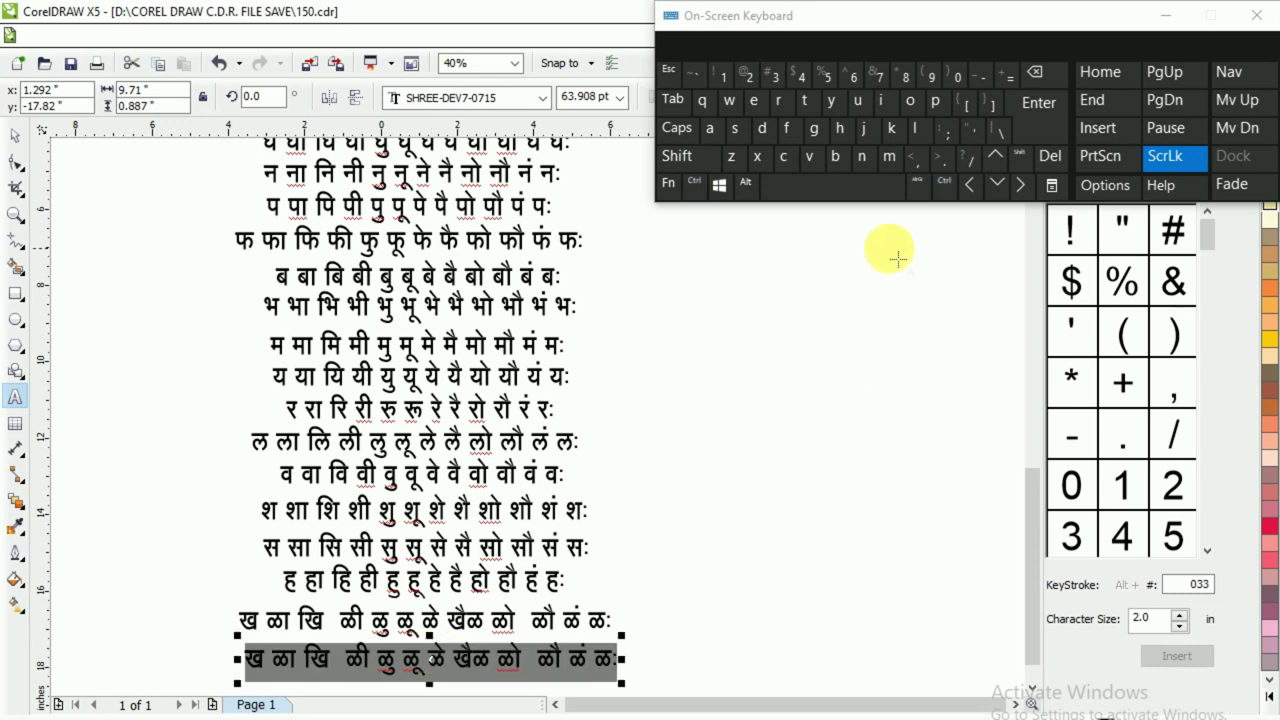
{"action": "key", "text": "Delete"}
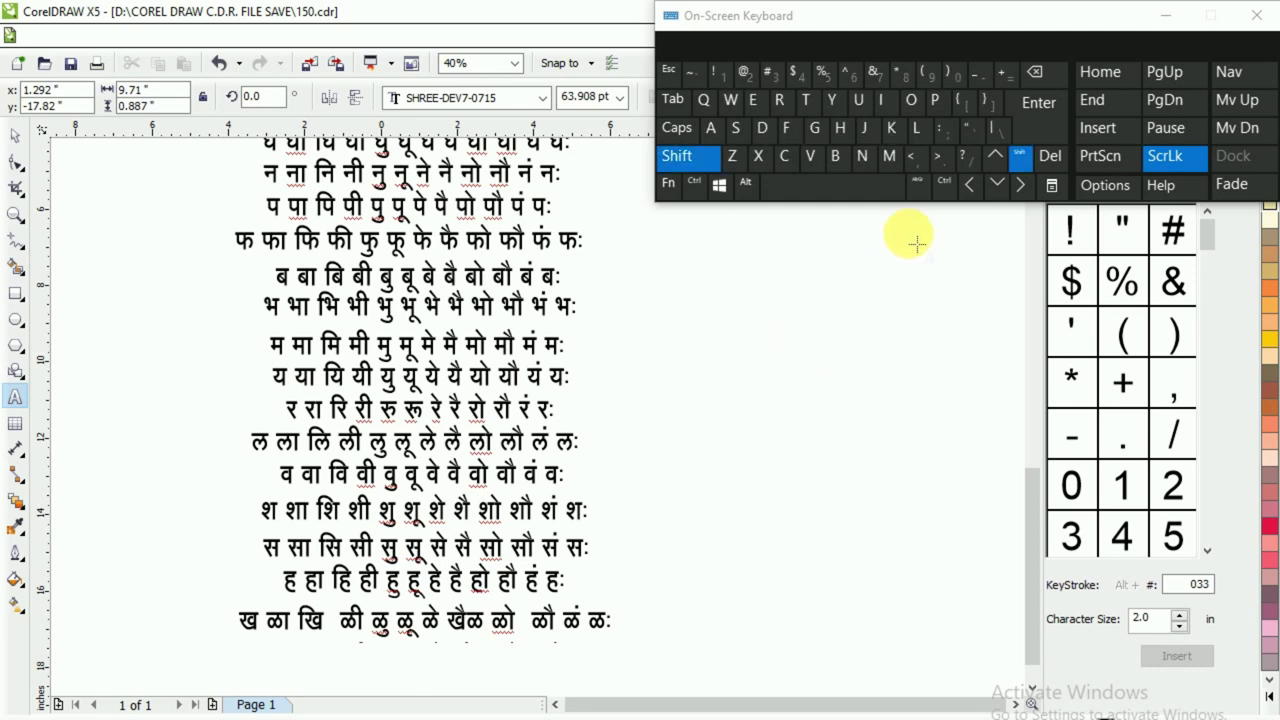
{"action": "left_click", "coordinate": [962, 106]}
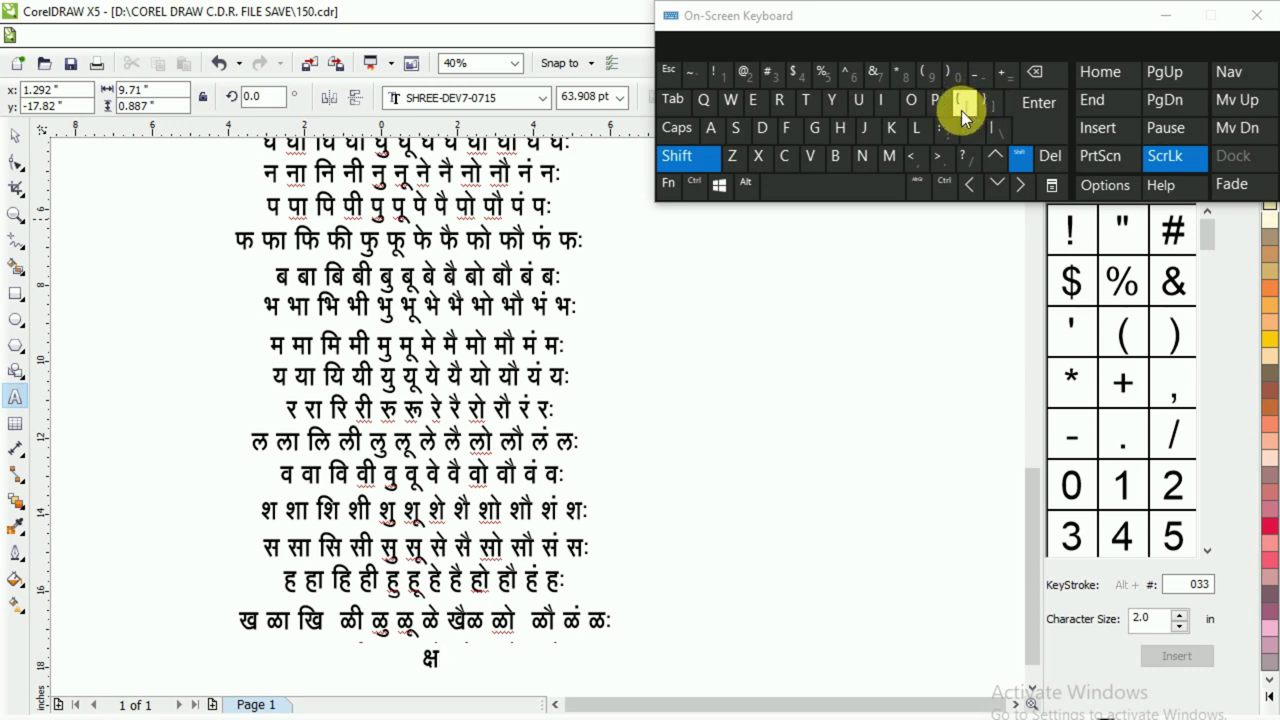
{"action": "left_click", "coordinate": [962, 110]}
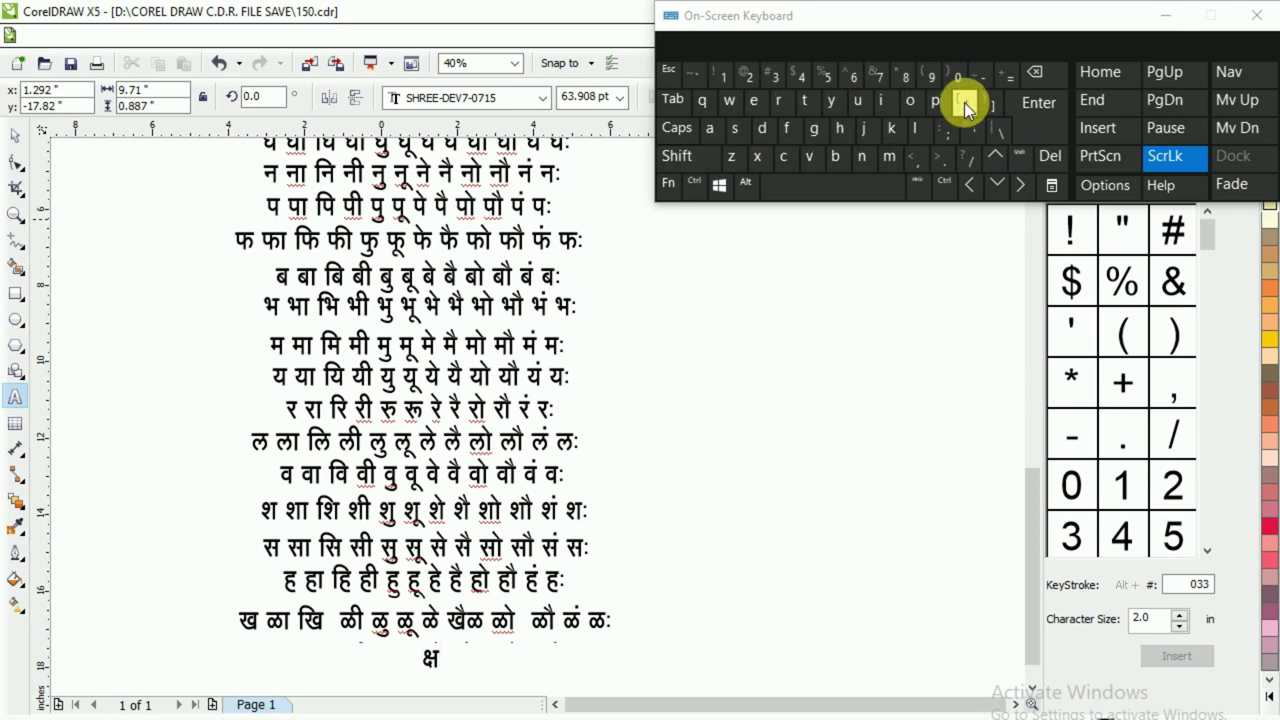
{"action": "left_click", "coordinate": [965, 106]}
{"action": "left_click", "coordinate": [965, 108]}
{"action": "key", "text": "BackSpace"}
{"action": "key", "text": "BackSpace"}
{"action": "key", "text": "BackSpace"}
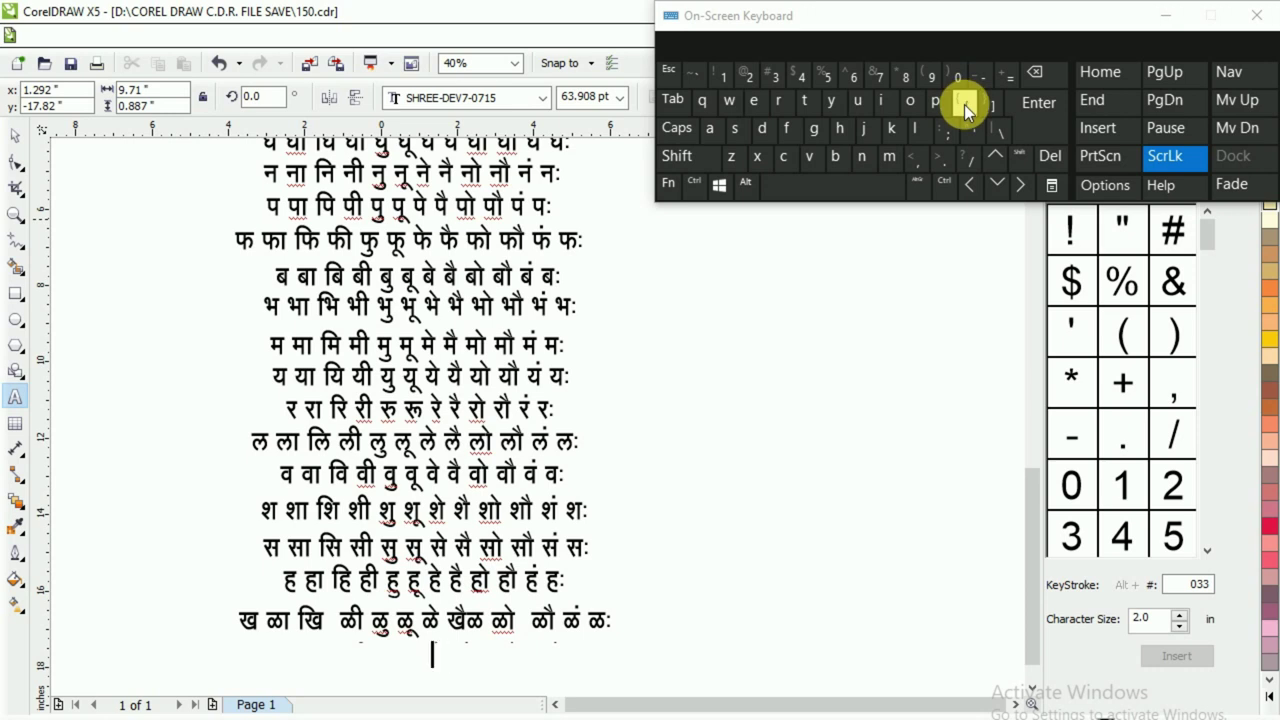
- Start the new row below the ळ row with the syllables क्ष and क्षा, each followed by a space
{"action": "key", "text": "shift"}
{"action": "left_click", "coordinate": [965, 106]}
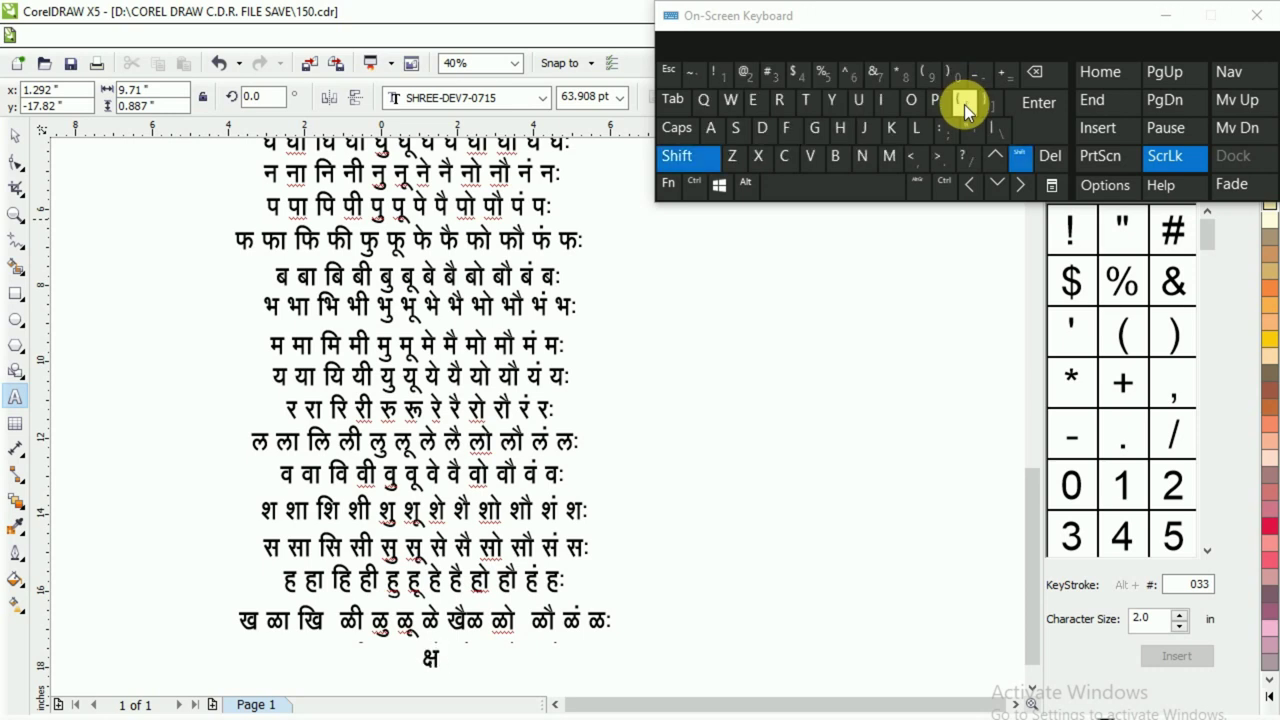
{"action": "left_click", "coordinate": [817, 199]}
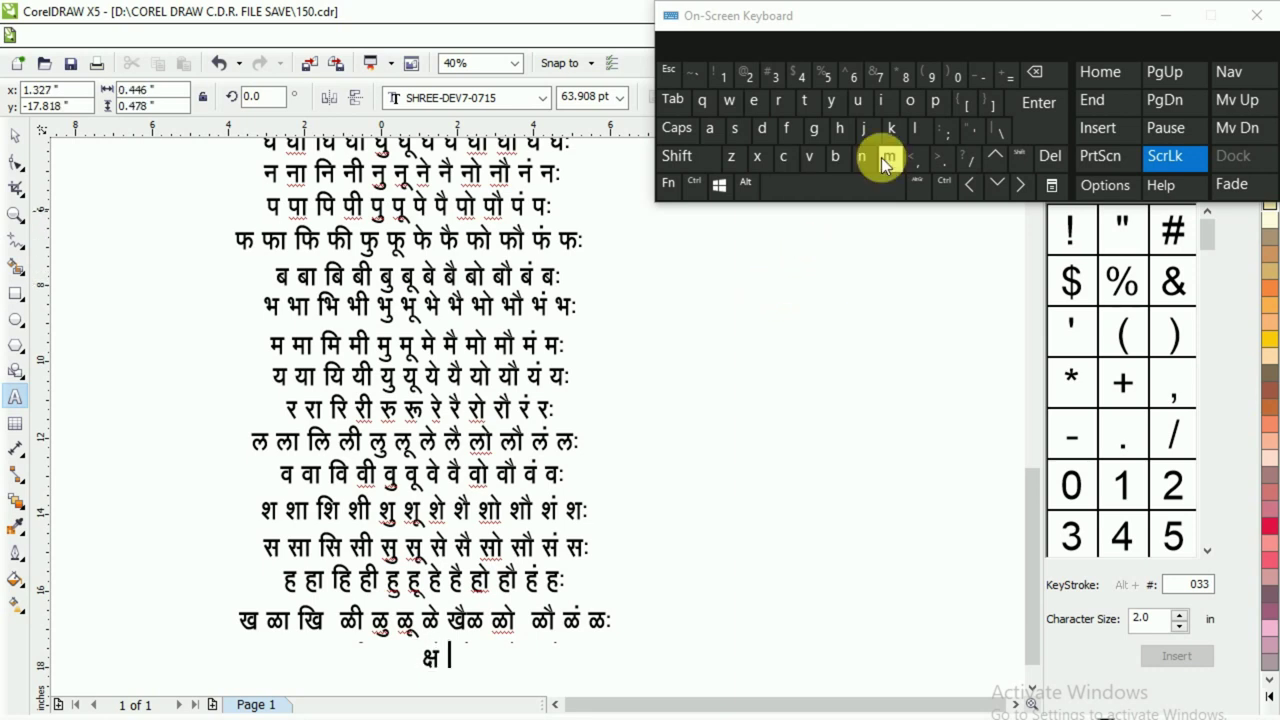
{"action": "key", "text": "shift"}
{"action": "left_click", "coordinate": [960, 107]}
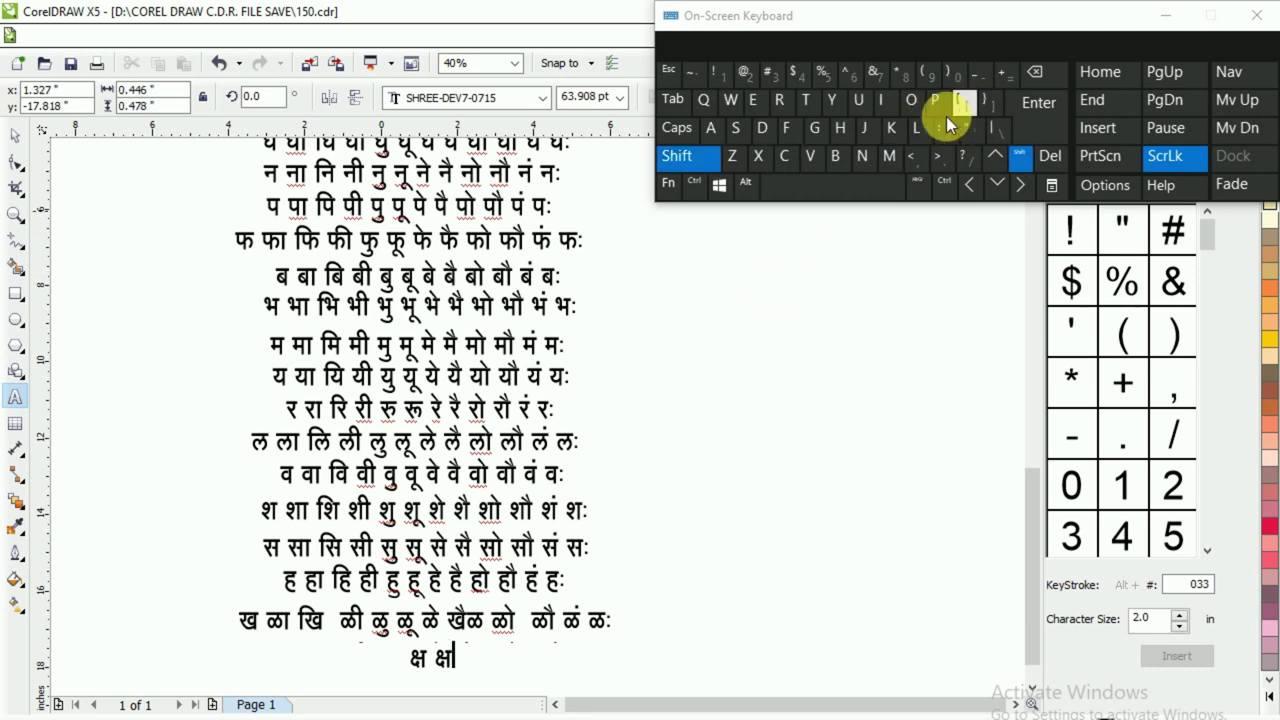
{"action": "left_click", "coordinate": [893, 134]}
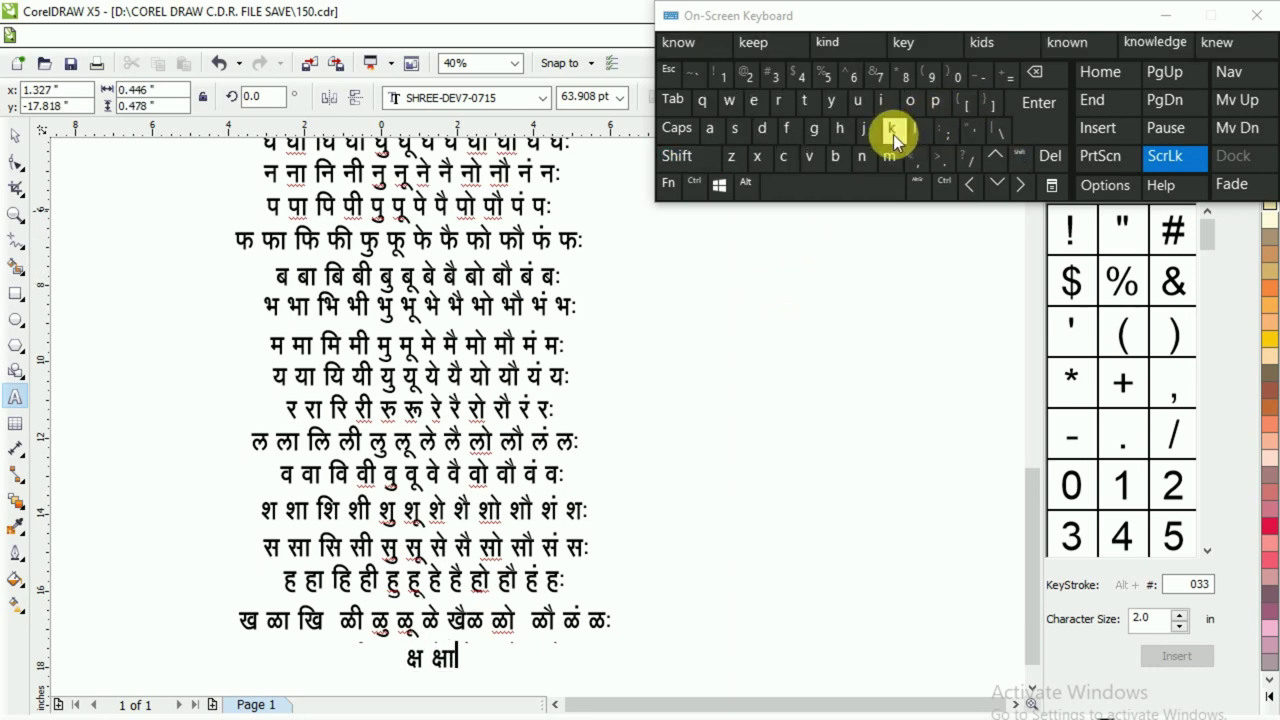
{"action": "left_click", "coordinate": [860, 192]}
{"action": "key", "text": "shift"}
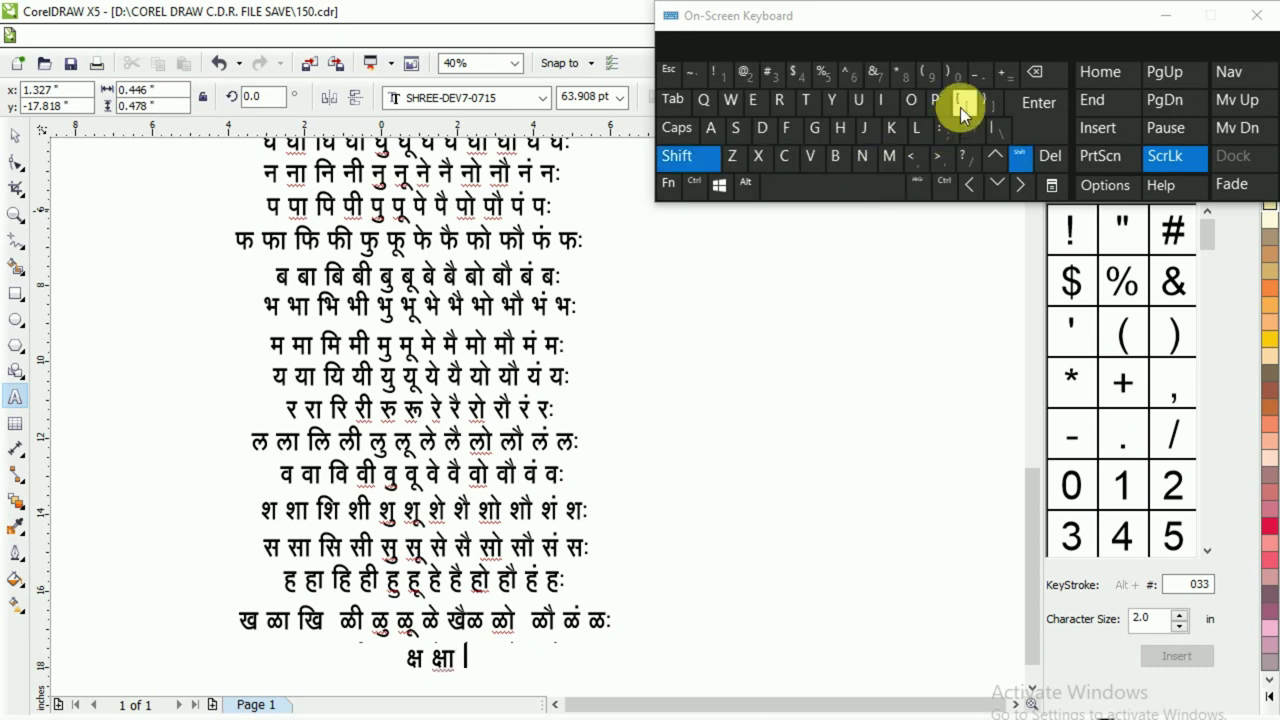
{"action": "left_click", "coordinate": [960, 107]}
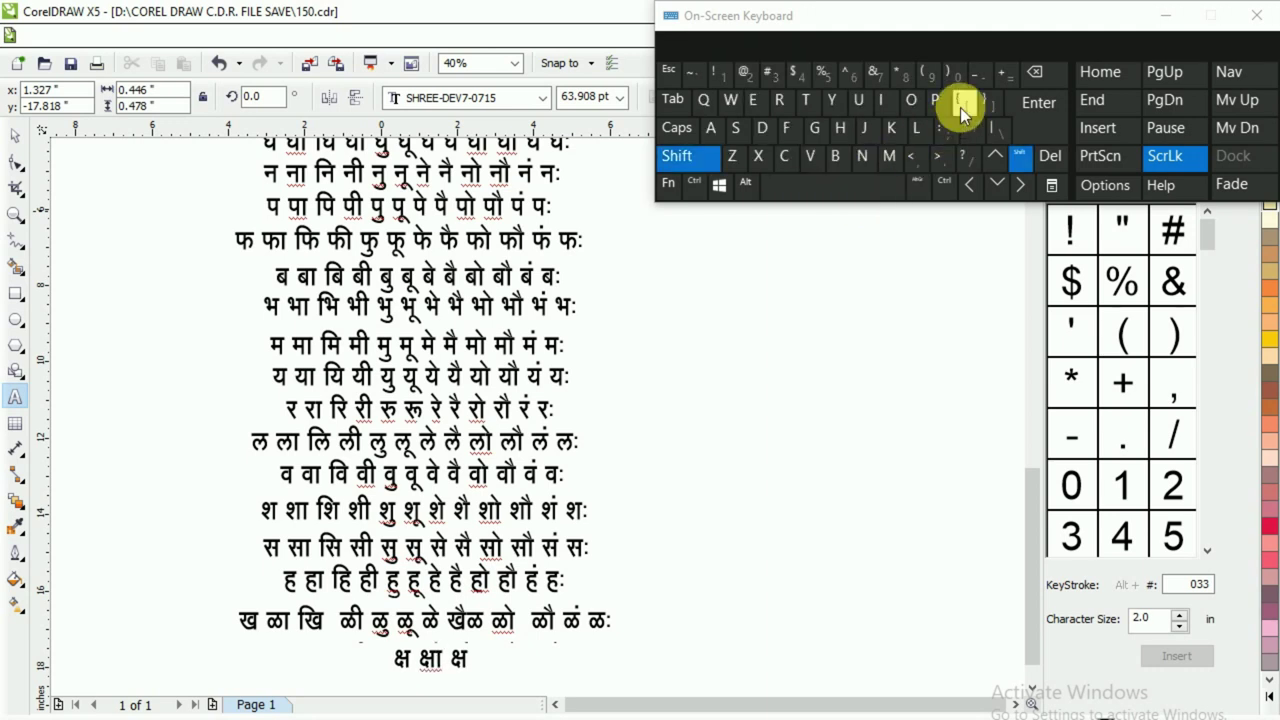
{"action": "left_click", "coordinate": [960, 107]}
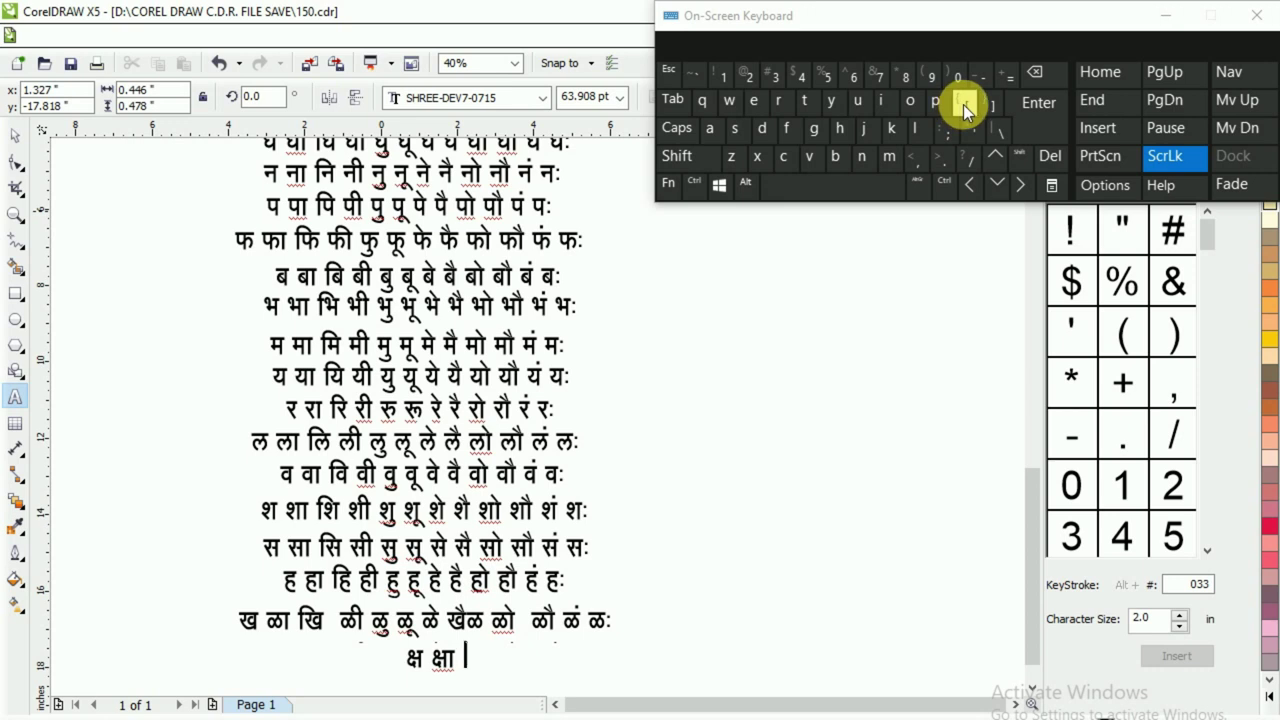
- Extend the क्ष row with the syllables क्षि and क्षी, each followed by a space
{"action": "left_click", "coordinate": [797, 134]}
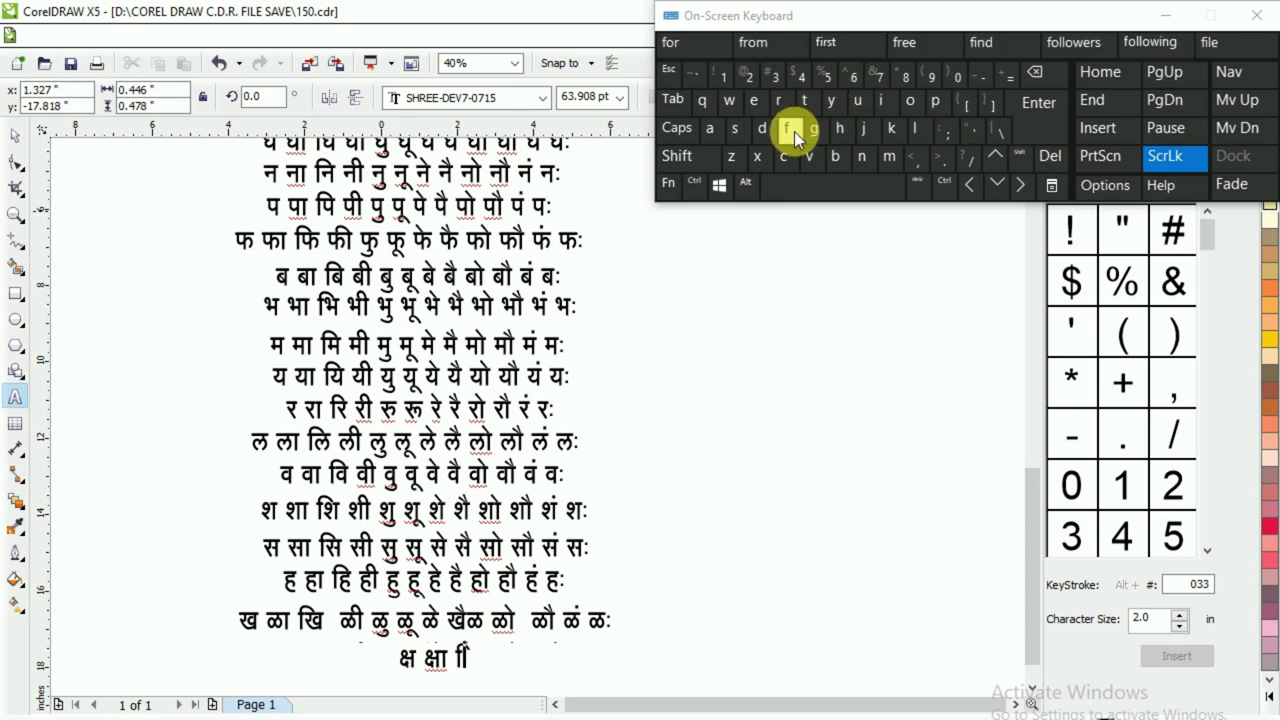
{"action": "left_click", "coordinate": [1019, 156]}
{"action": "left_click", "coordinate": [968, 106]}
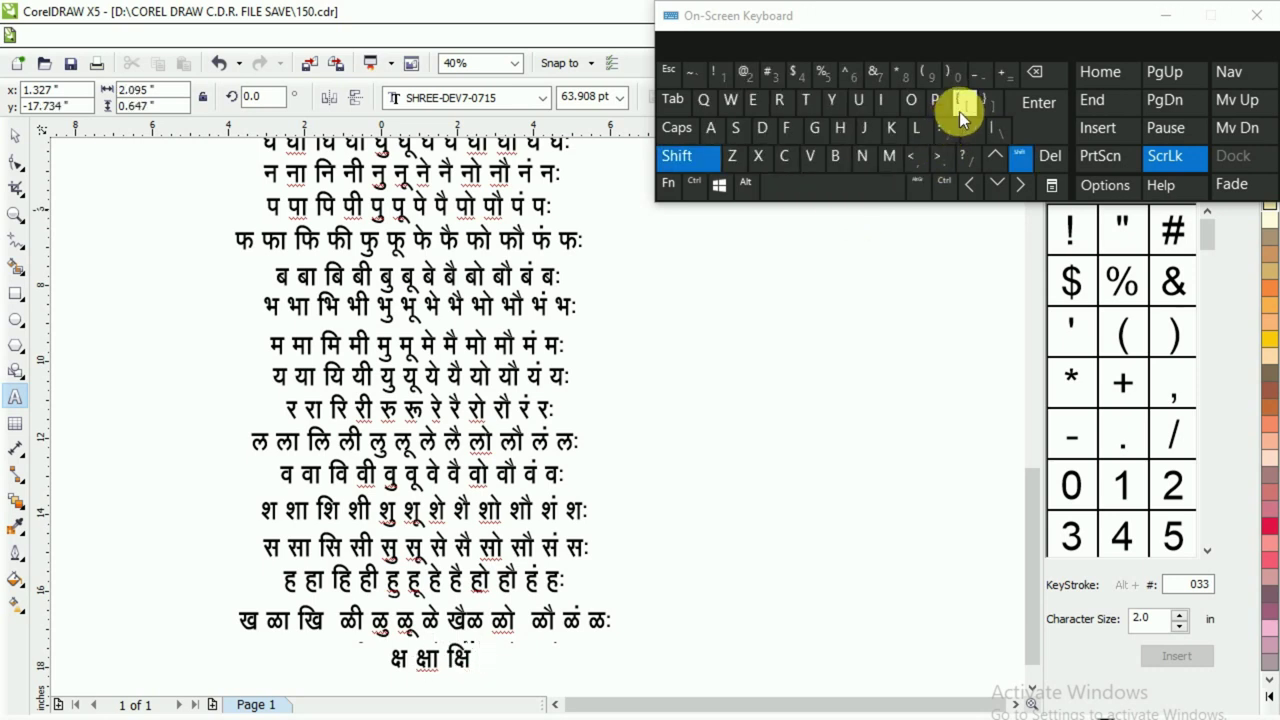
{"action": "left_click", "coordinate": [959, 111], "text": "shift"}
{"action": "left_click", "coordinate": [840, 128]}
{"action": "left_click", "coordinate": [869, 181]}
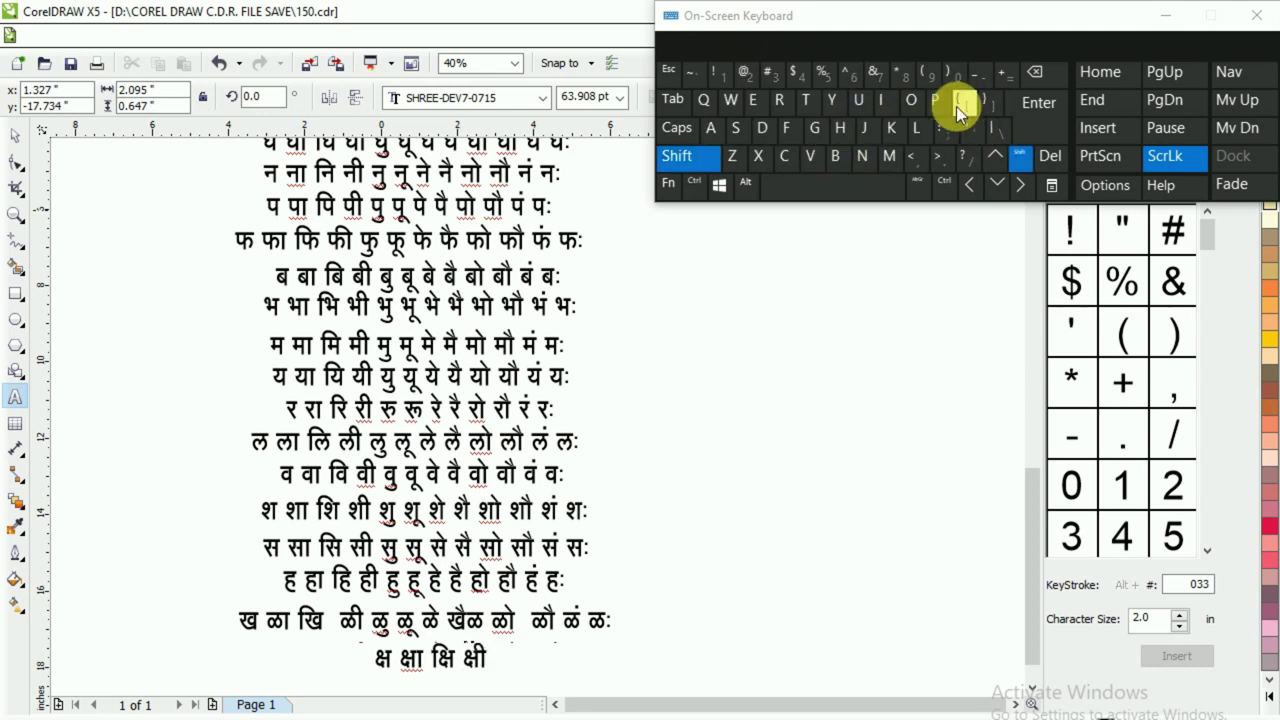
- Continue the क्ष row with the syllables क्षु and क्षू, each followed by a space
{"action": "left_click", "coordinate": [977, 110], "text": "shift"}
{"action": "left_click", "coordinate": [709, 106]}
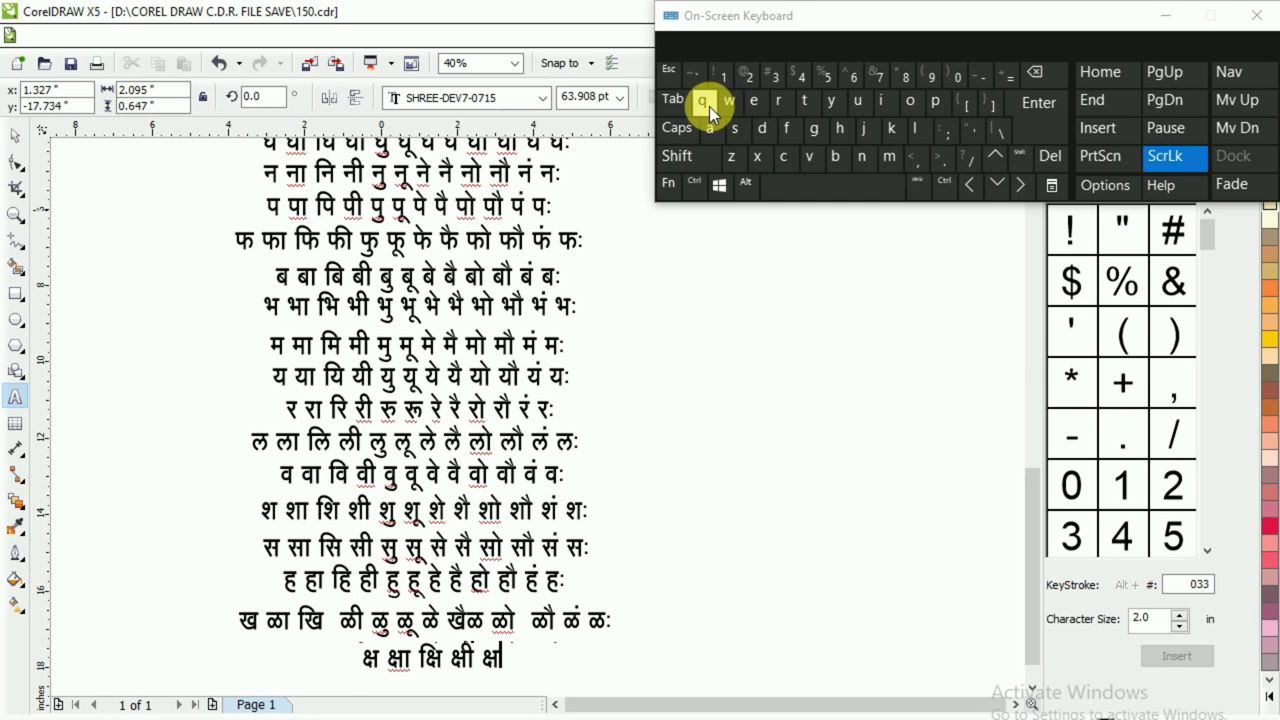
{"action": "left_click", "coordinate": [966, 105], "text": "shift"}
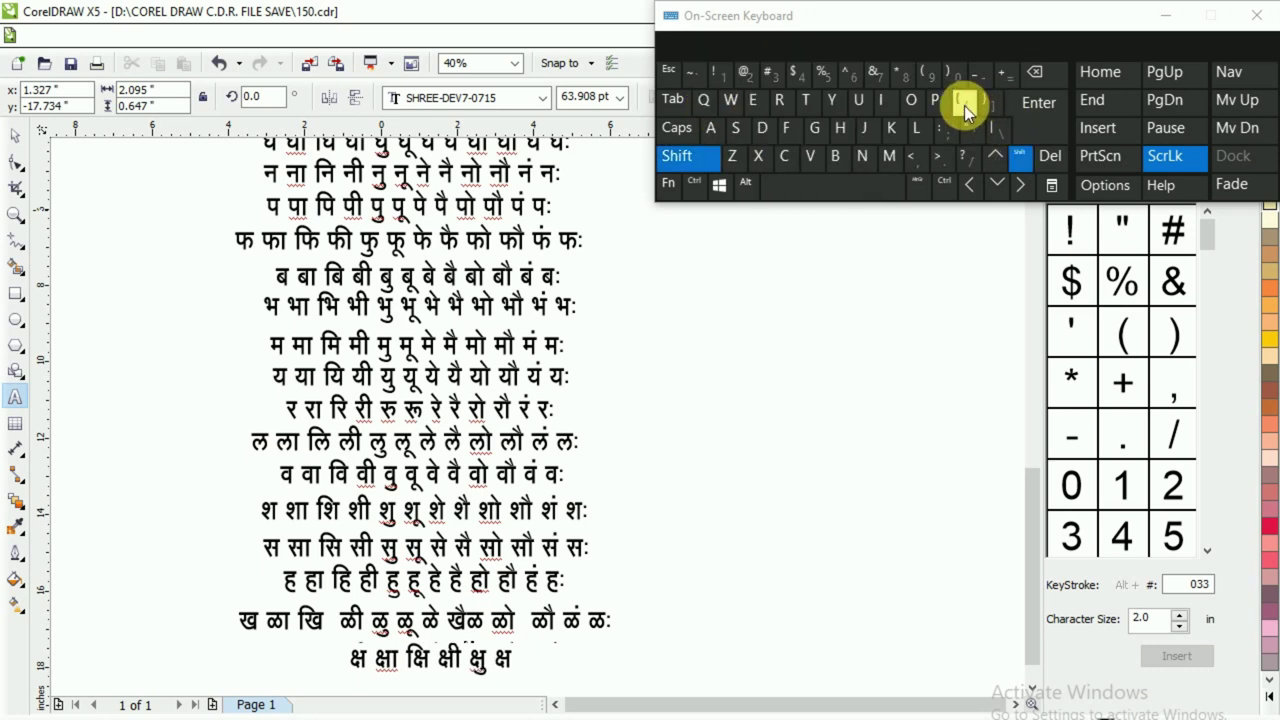
{"action": "left_click", "coordinate": [735, 104]}
{"action": "left_click", "coordinate": [834, 176]}
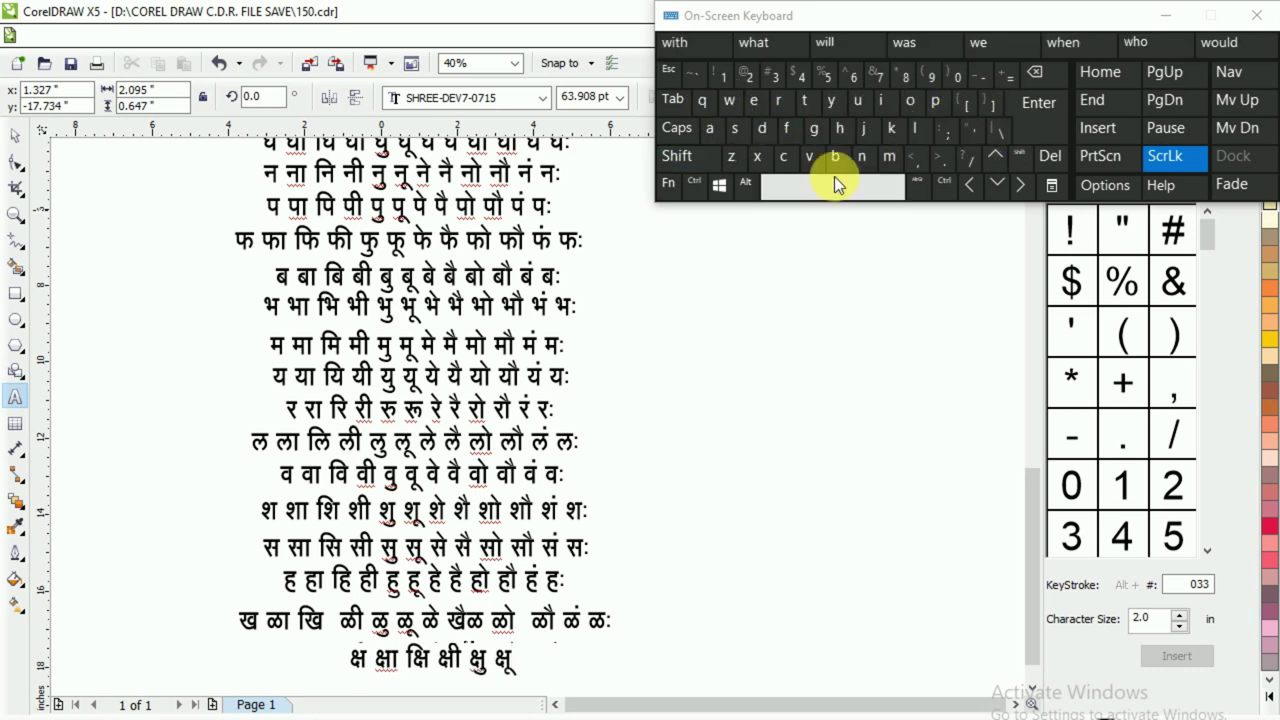
- Add the syllable क्षे and a space to the क्ष row, and enter the base letter क्ष for the next syllable
{"action": "left_click", "coordinate": [960, 108], "text": "shift"}
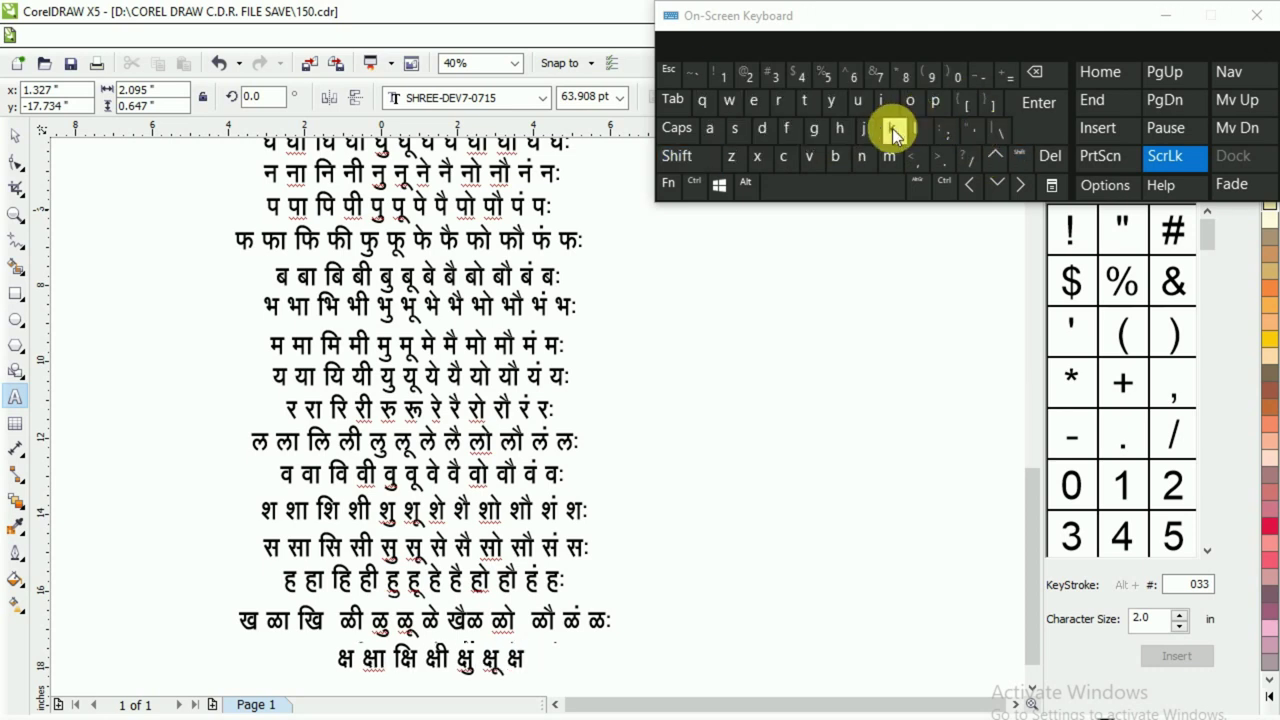
{"action": "left_click", "coordinate": [738, 132]}
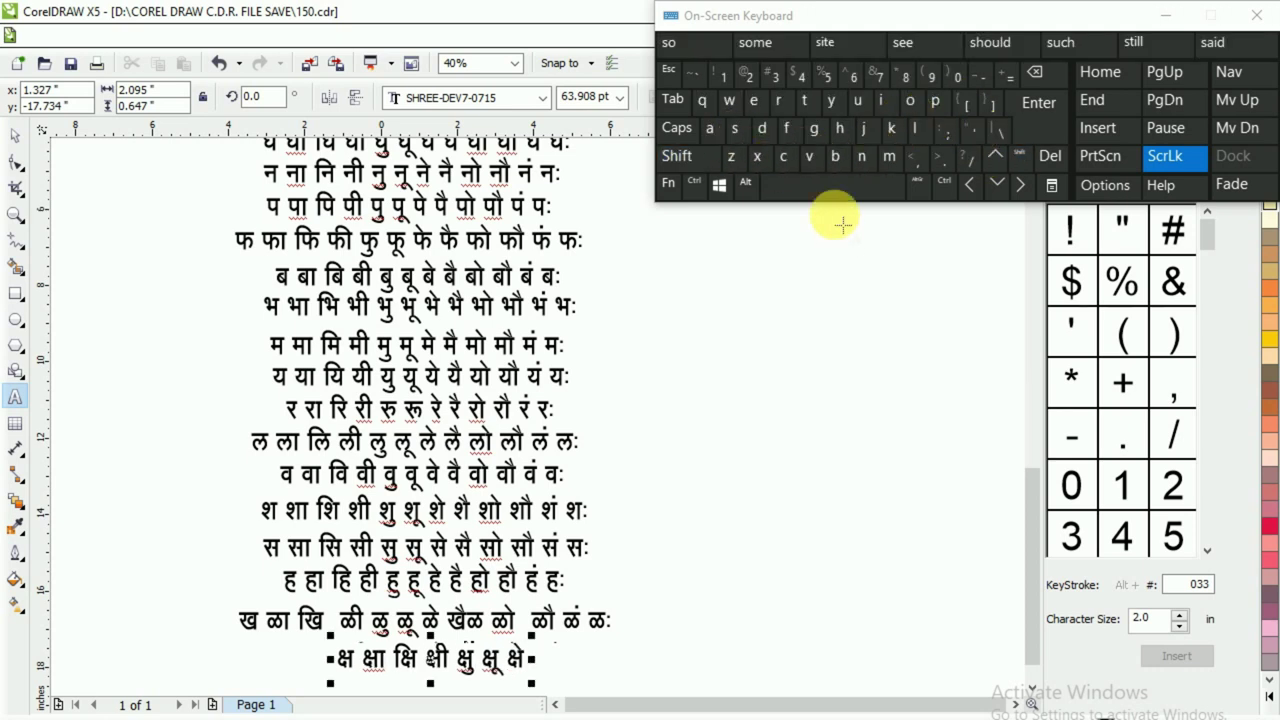
{"action": "left_click", "coordinate": [831, 194]}
{"action": "left_click", "coordinate": [962, 104], "text": "shift"}
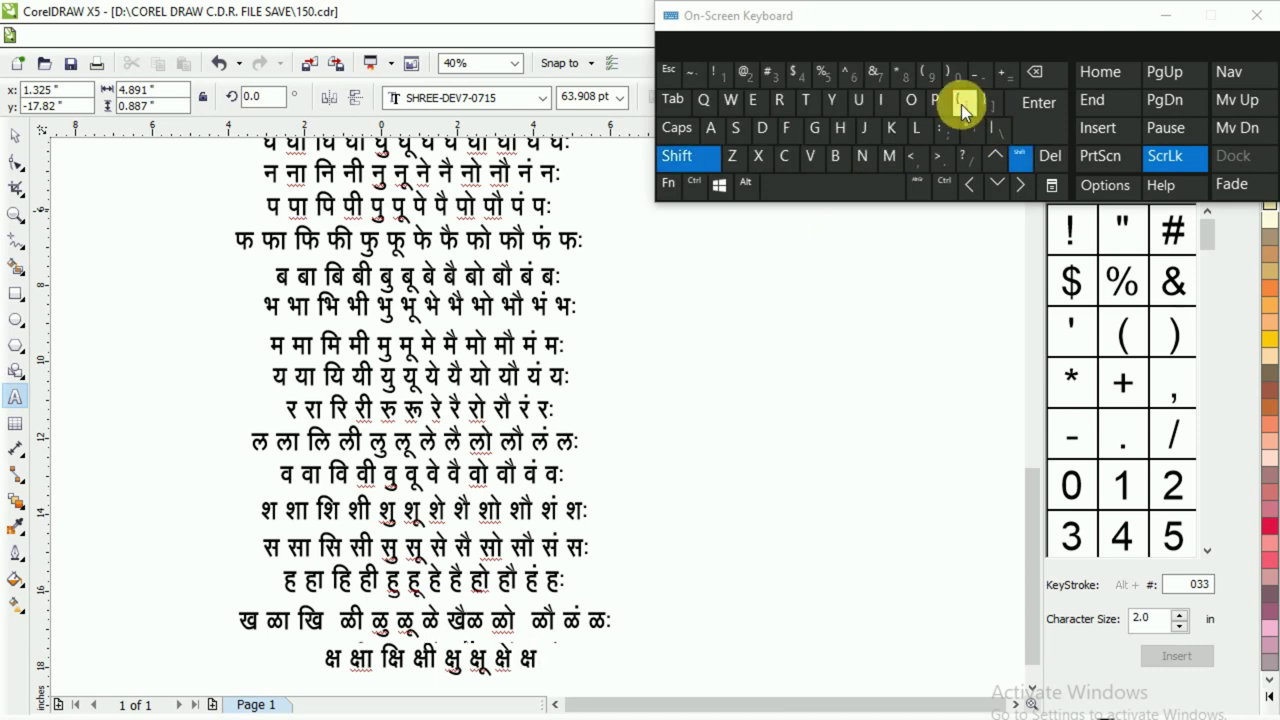